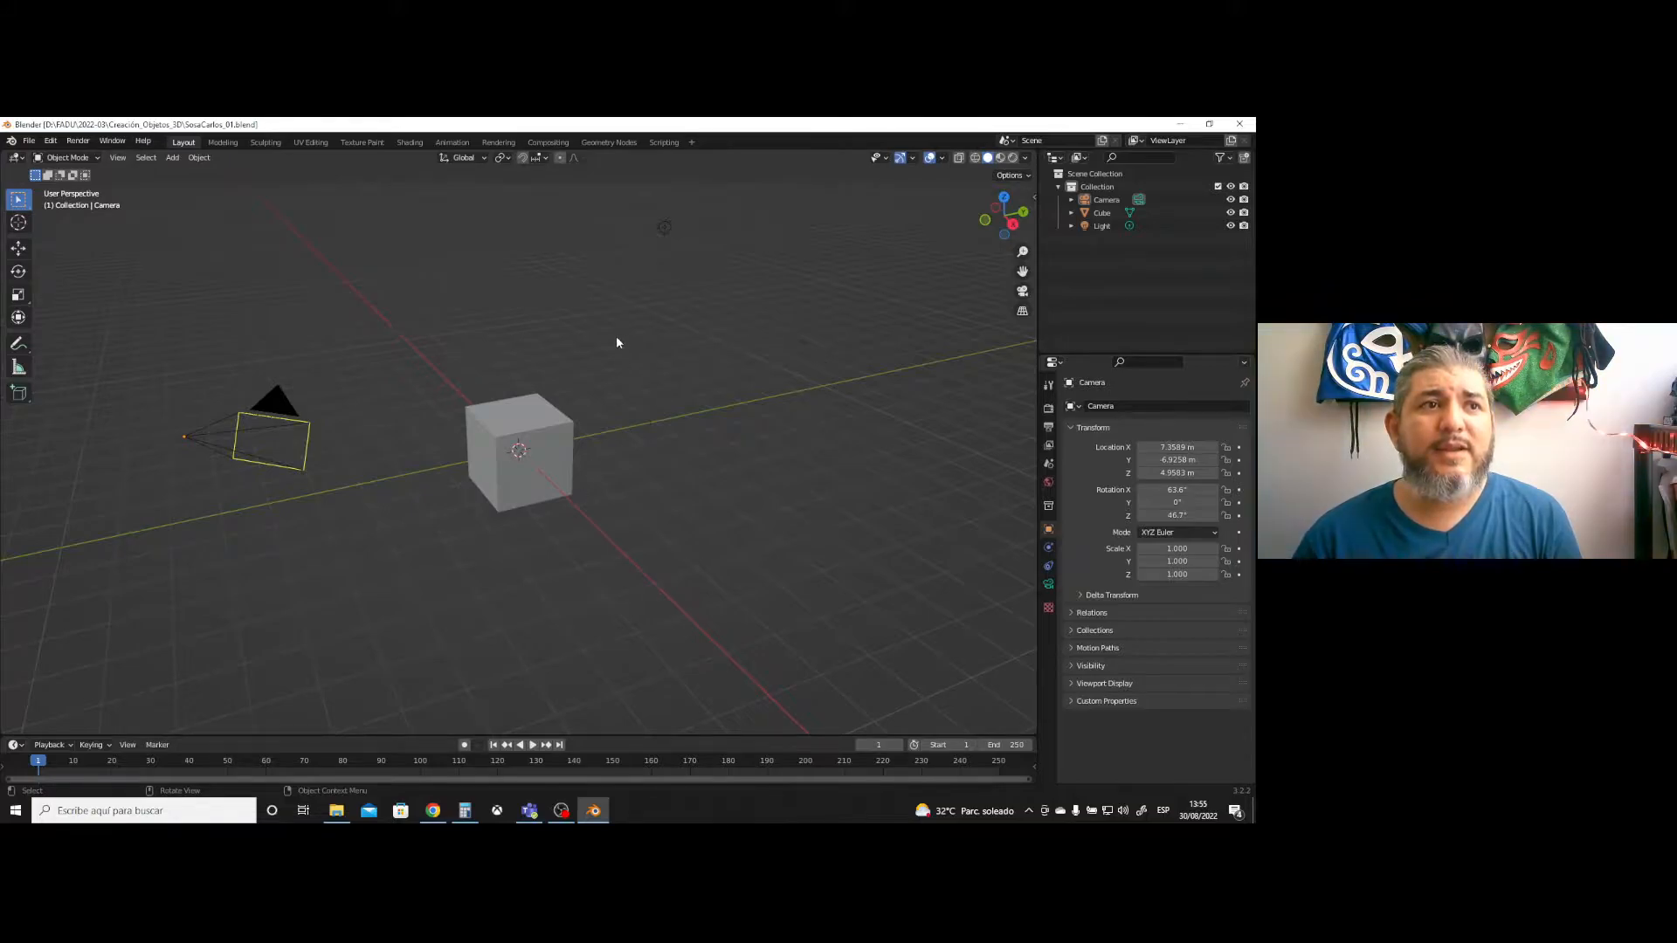
- Box-select the light, the camera and the default cube one after another, and clear the selection
click(655, 228)
drag(159, 378, 347, 507)
drag(414, 325, 632, 567)
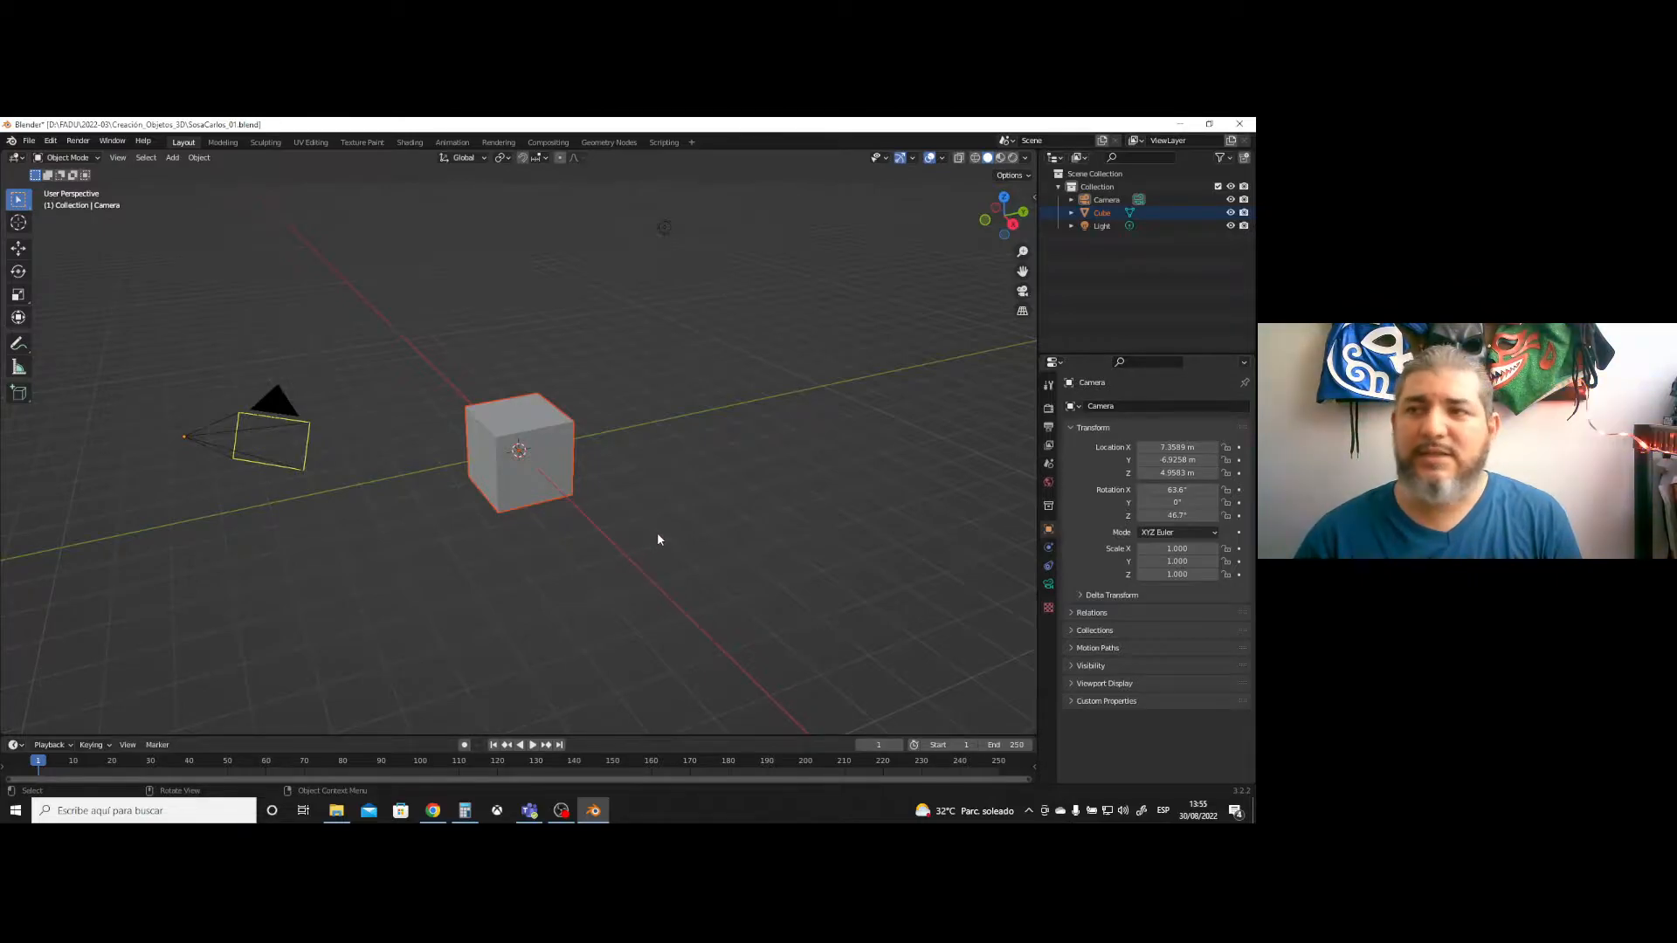
click(743, 521)
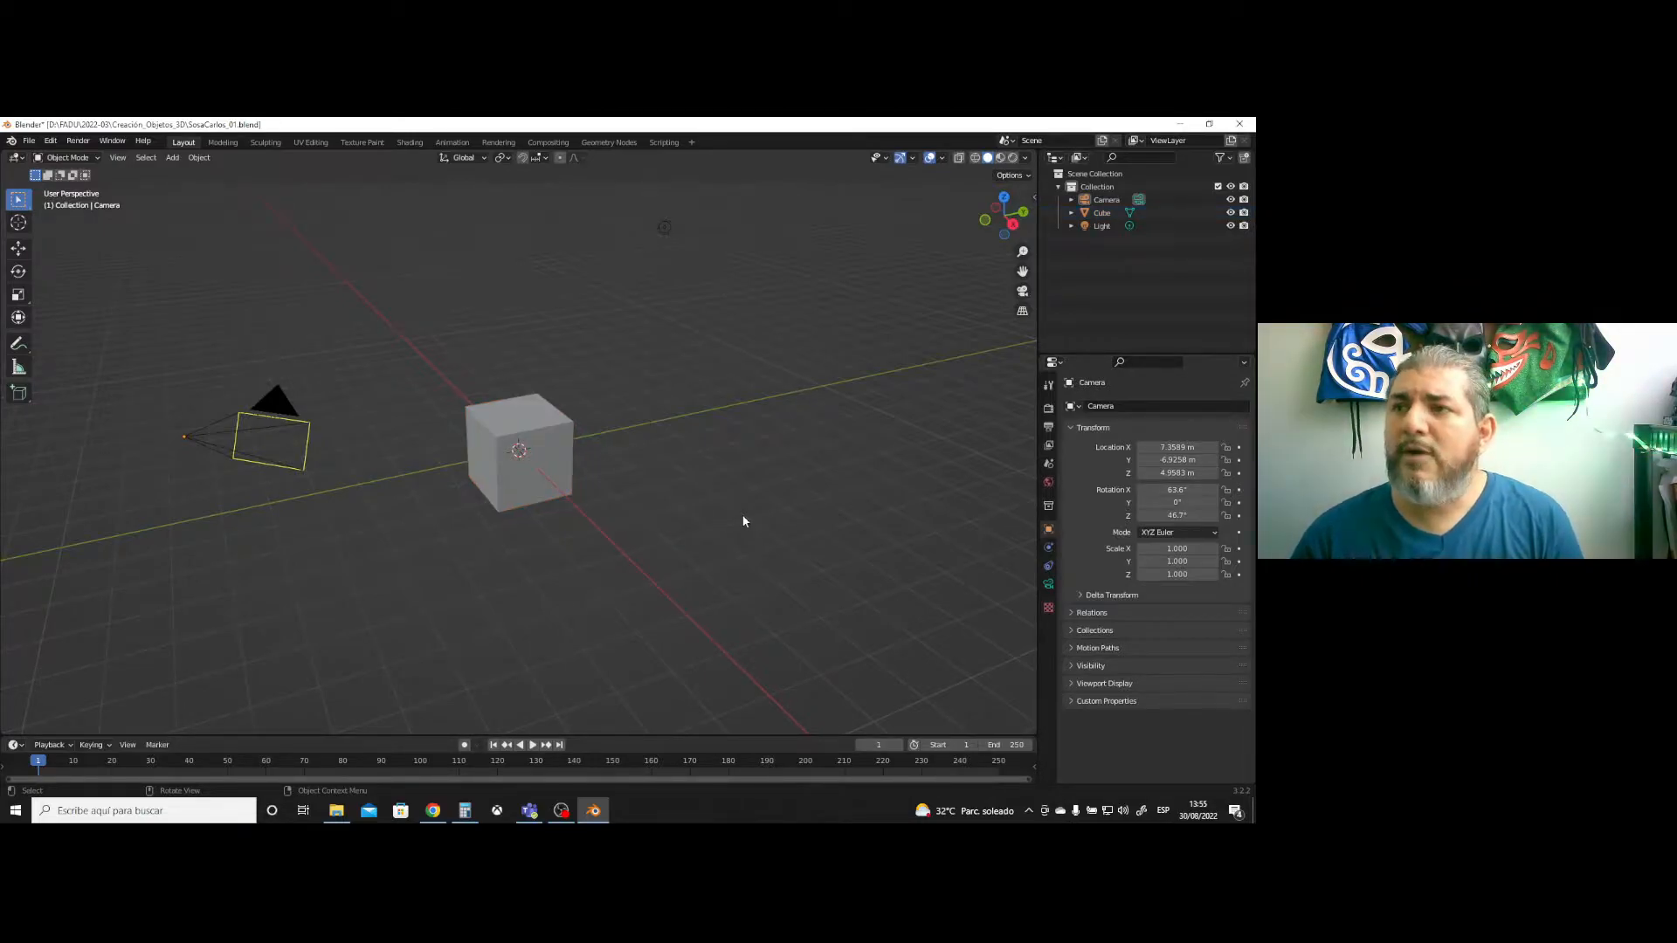
- Draw a second cube in front of the default one, centred at about X 4.1 m, Y -2.4 m, Z 0.95 m, and undo it
click(19, 399)
drag(436, 551, 550, 588)
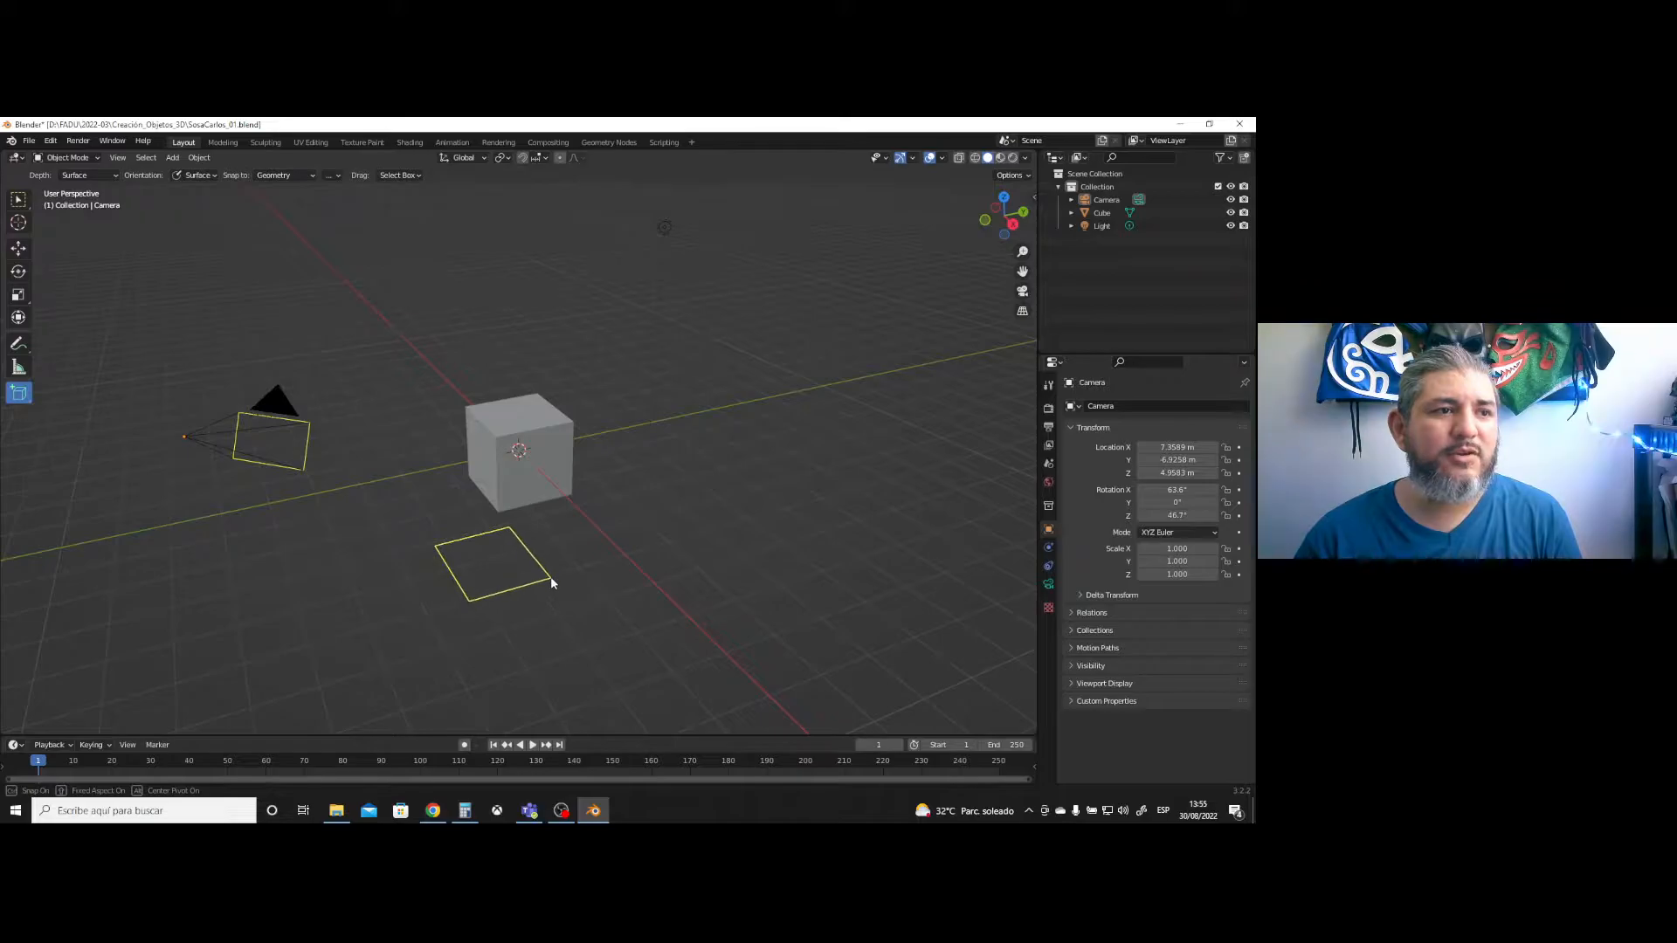
click(552, 497)
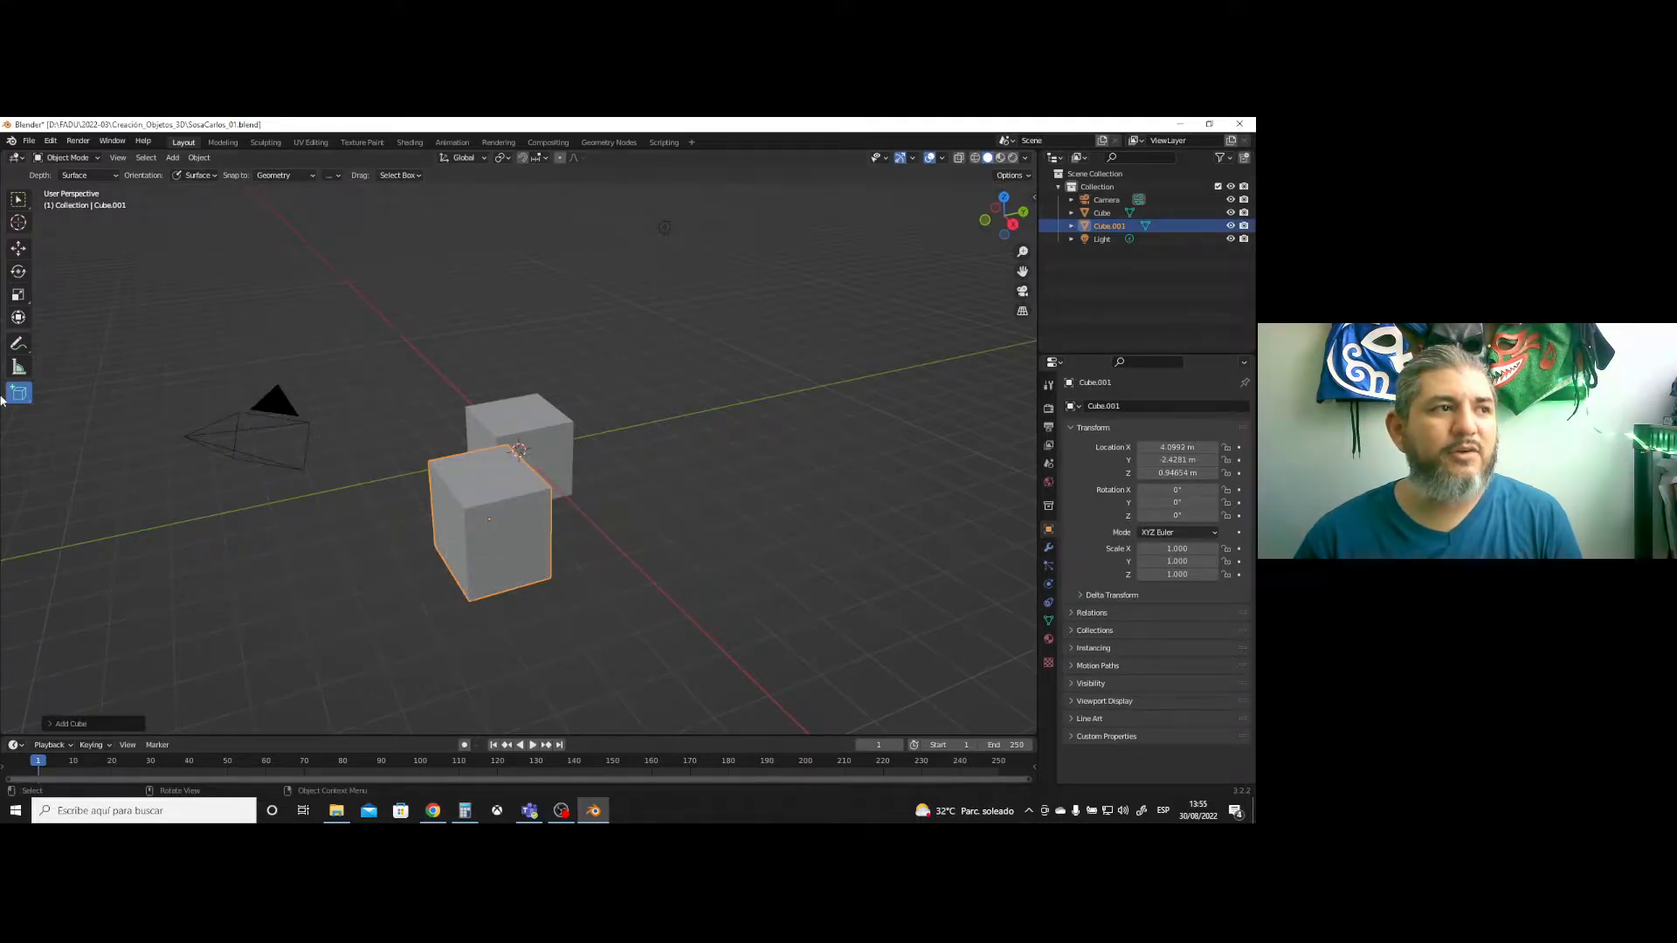
click(18, 199)
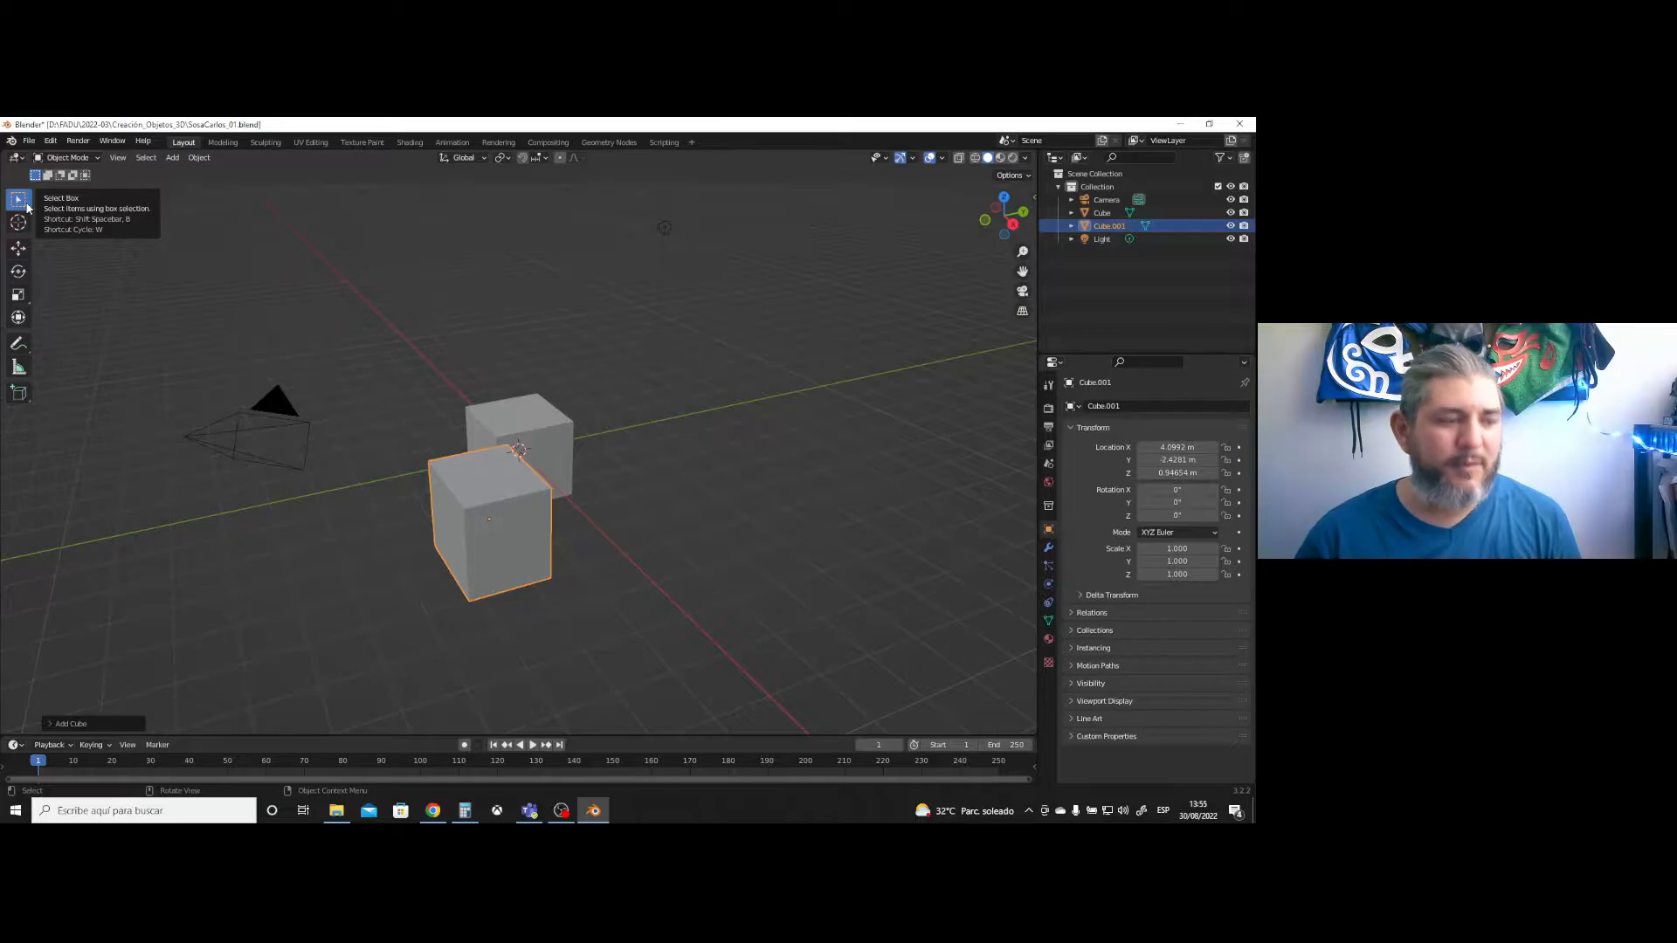
key(ctrl+z)
- Review the available primitive-adding tools, return to Select Box and delete the default cube
click(21, 395)
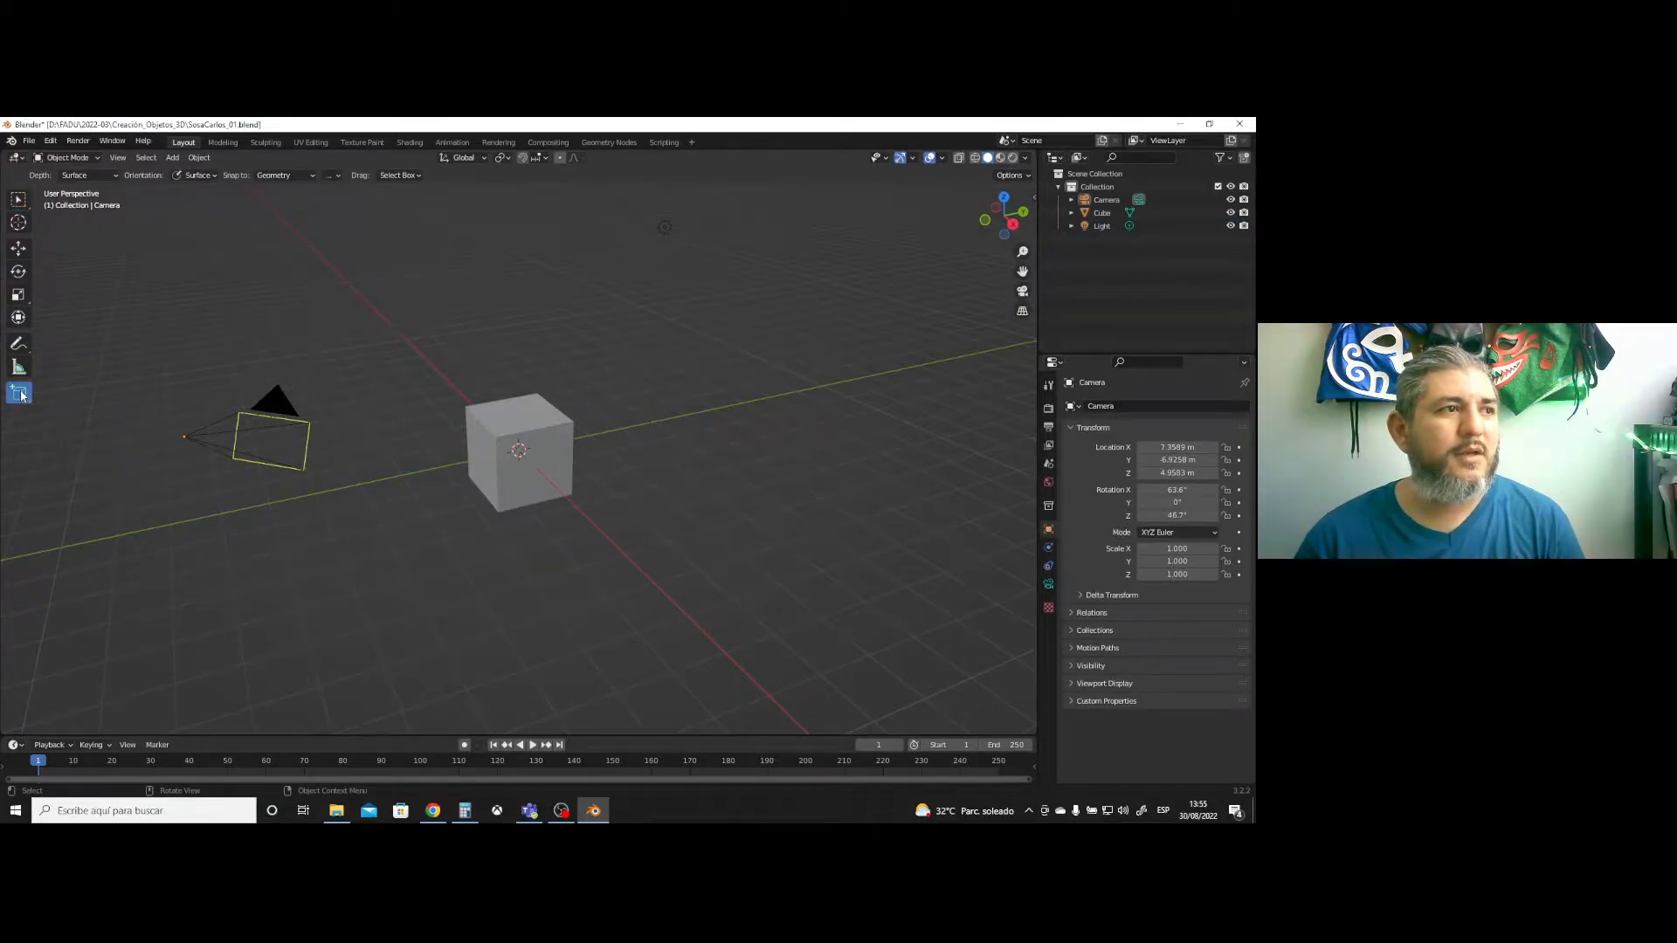
click(21, 396)
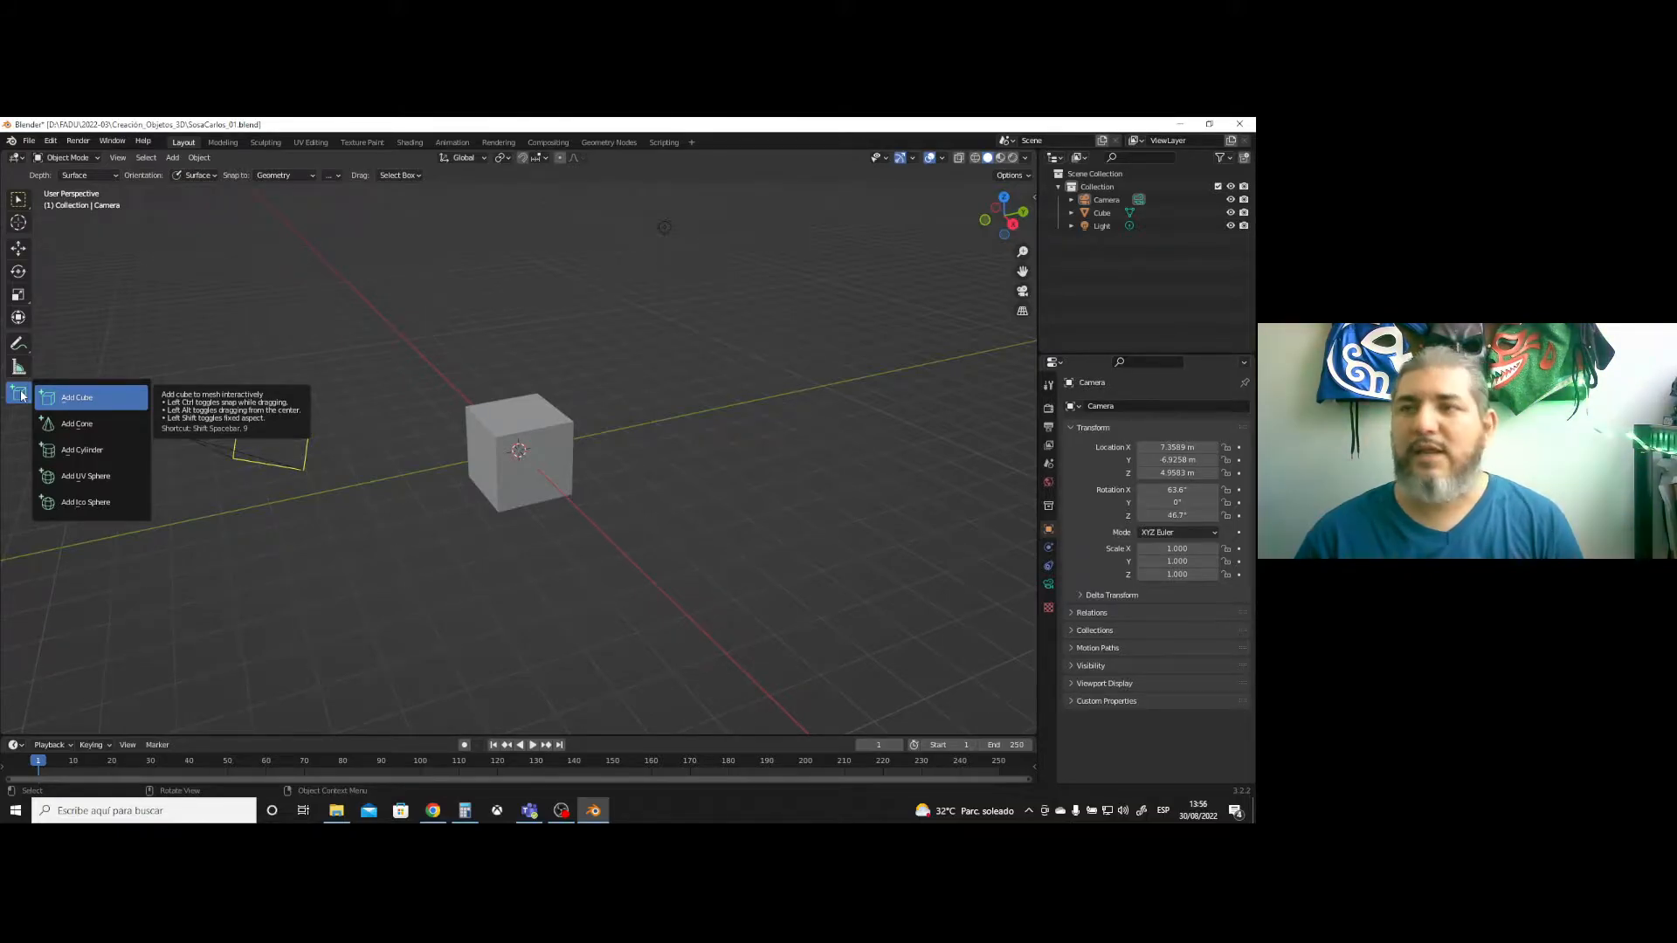
click(18, 200)
click(498, 419)
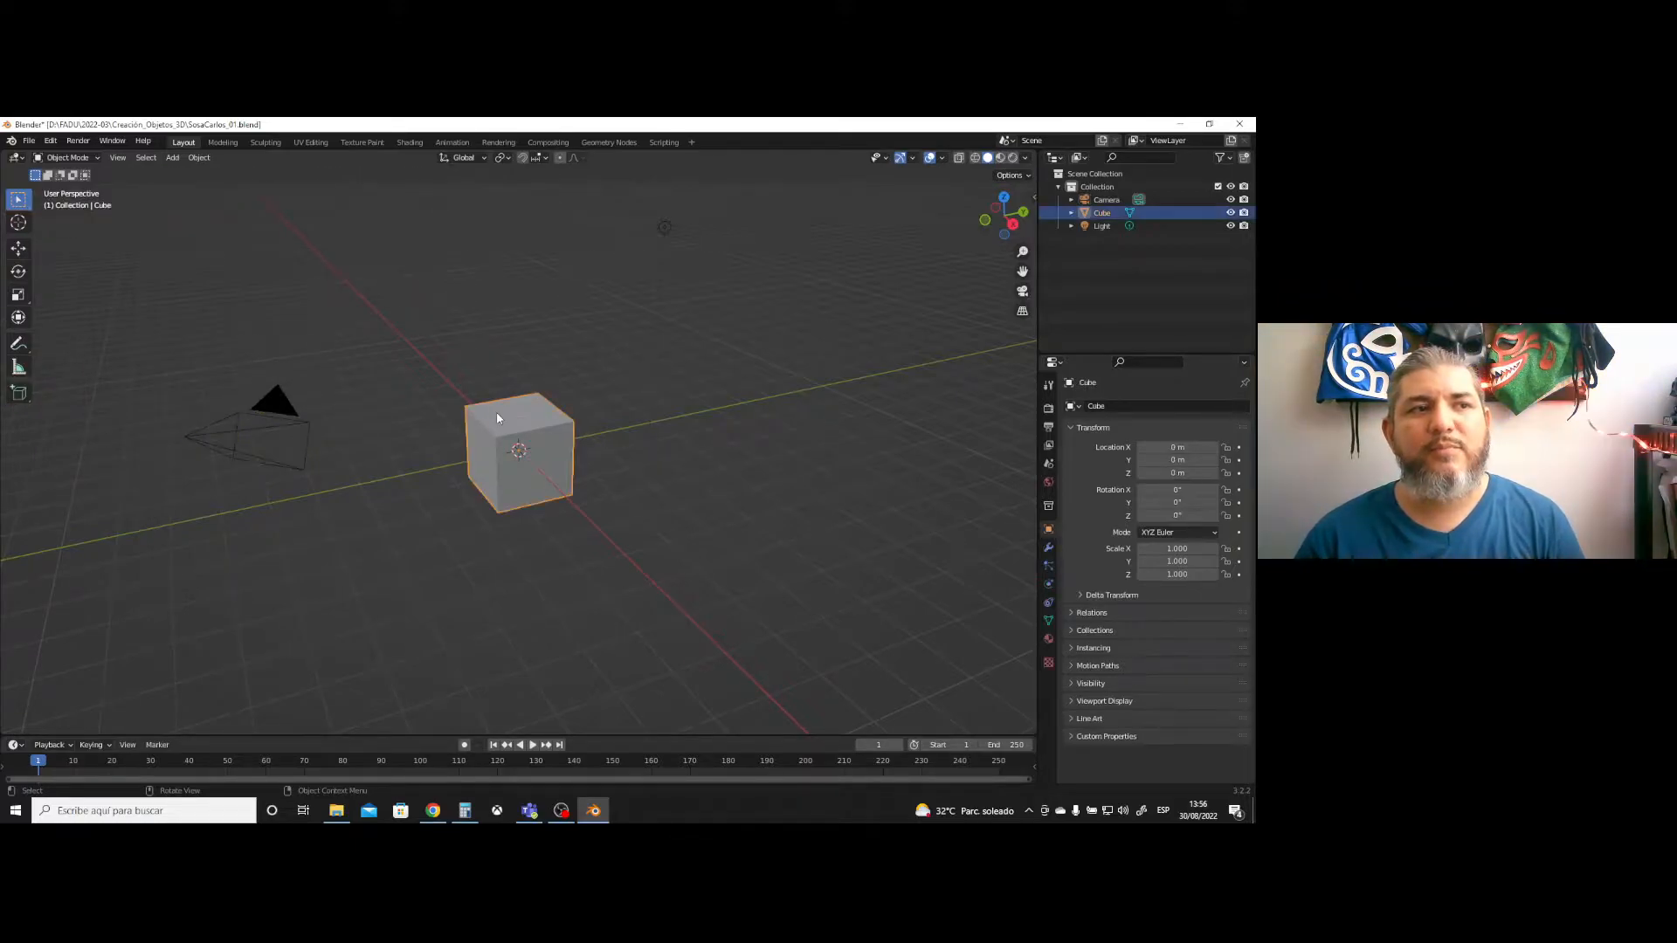
key(Delete)
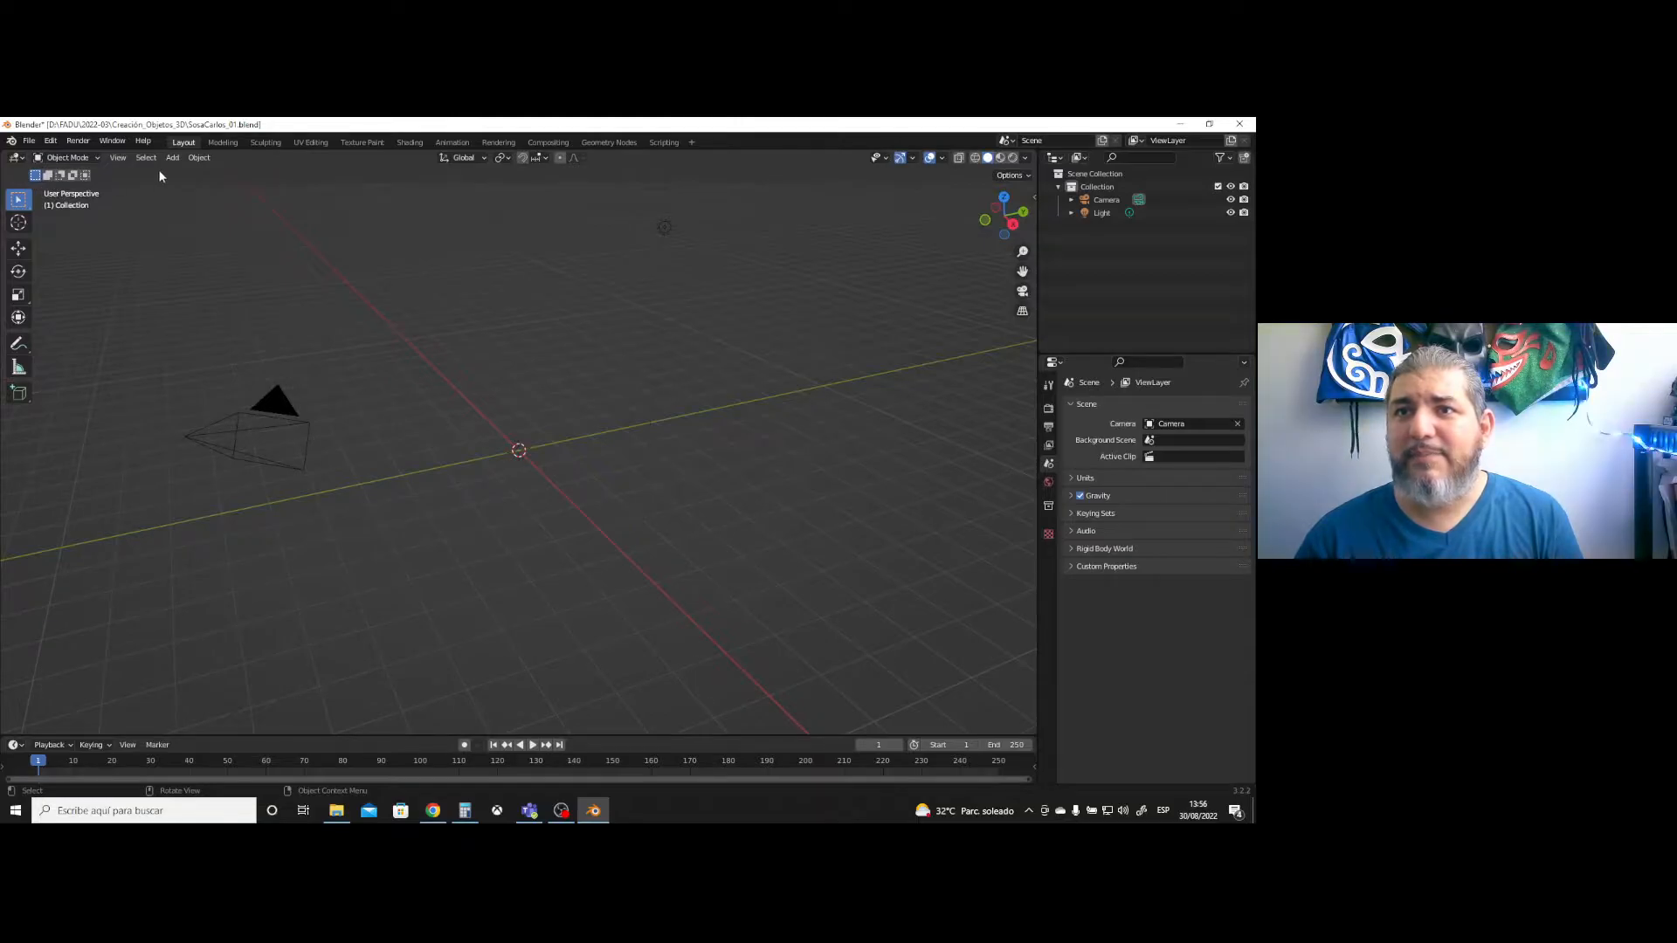
- Review the editor types and interaction modes, choosing 3D Viewport and Object Mode
click(17, 158)
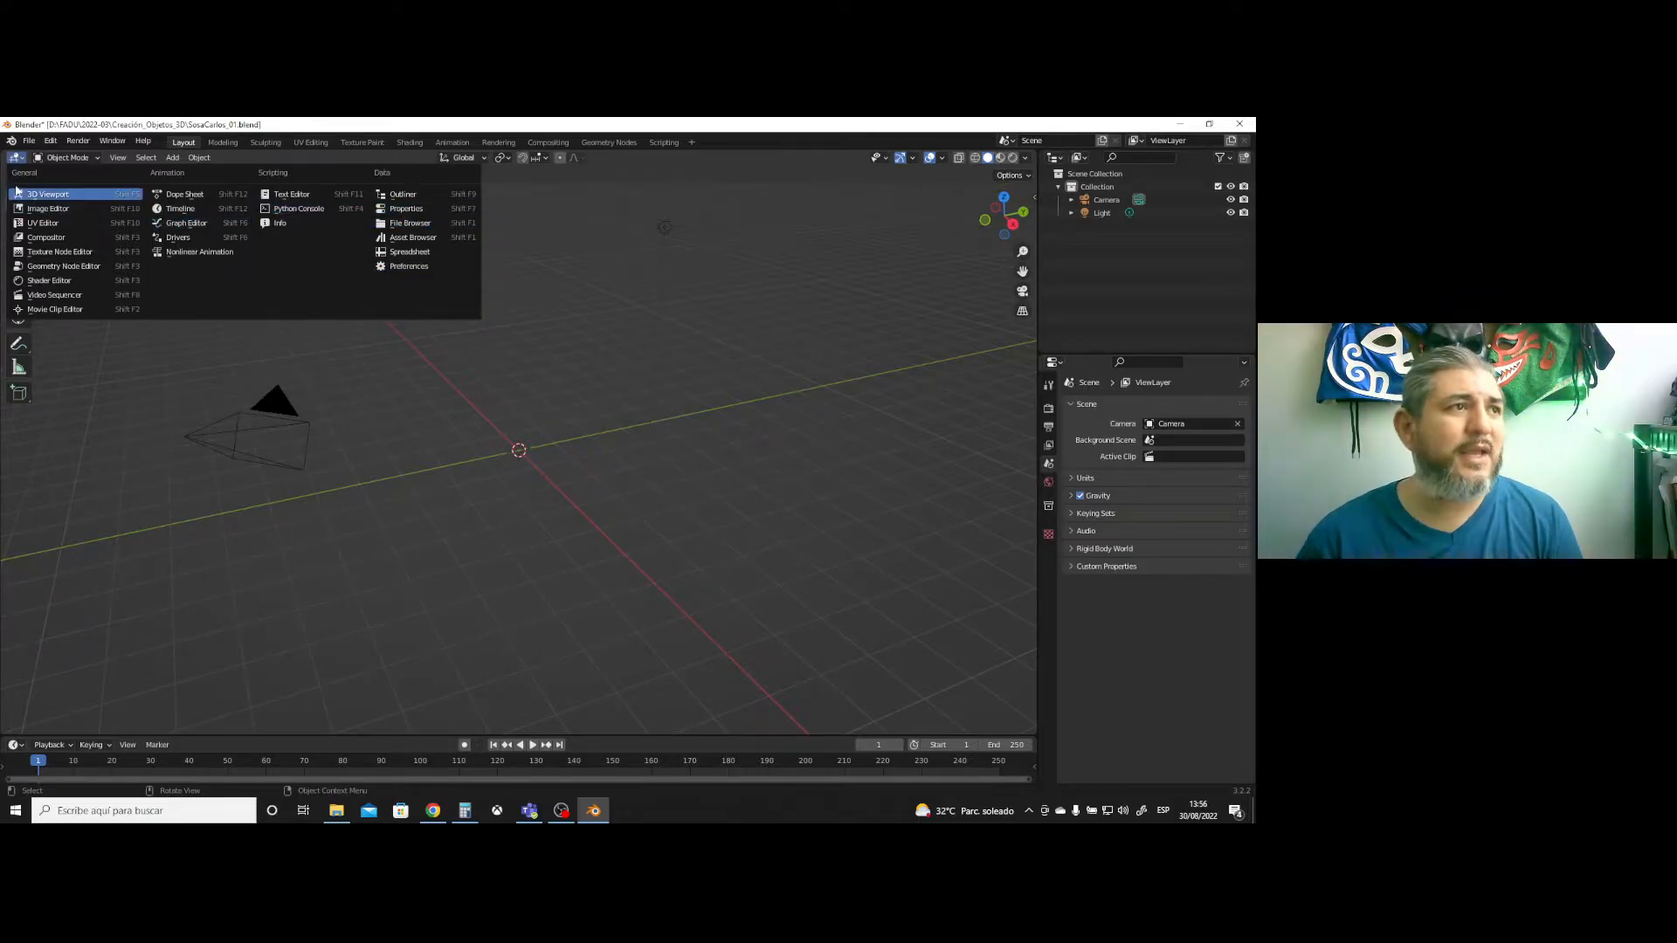
click(48, 194)
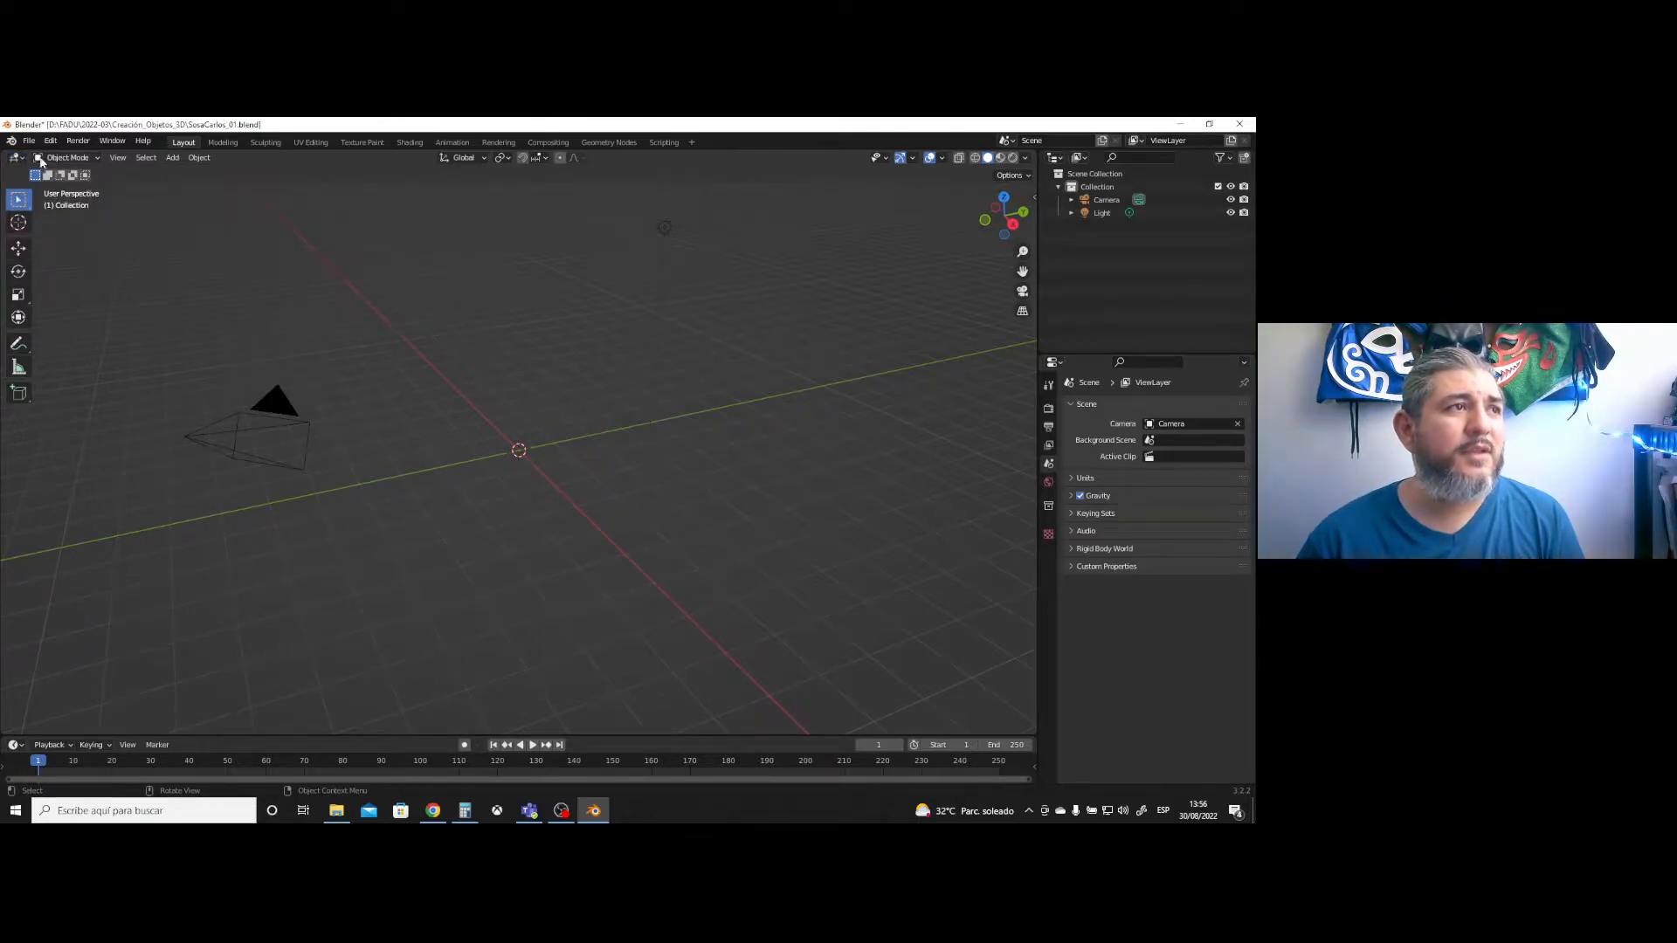
click(55, 159)
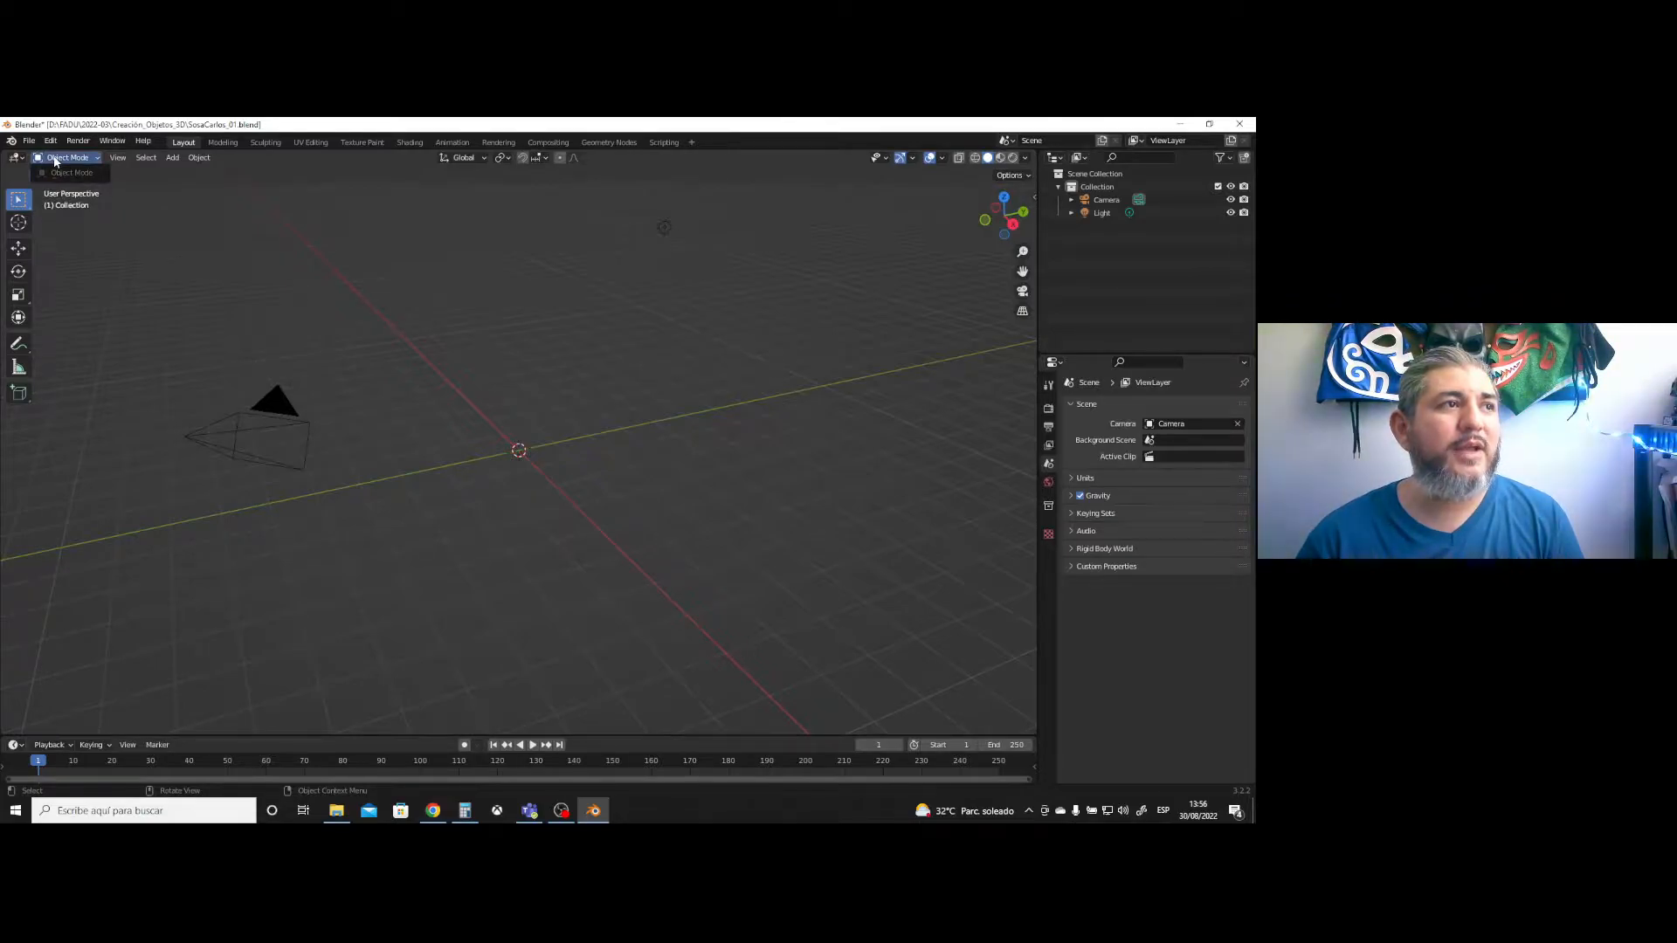
click(55, 173)
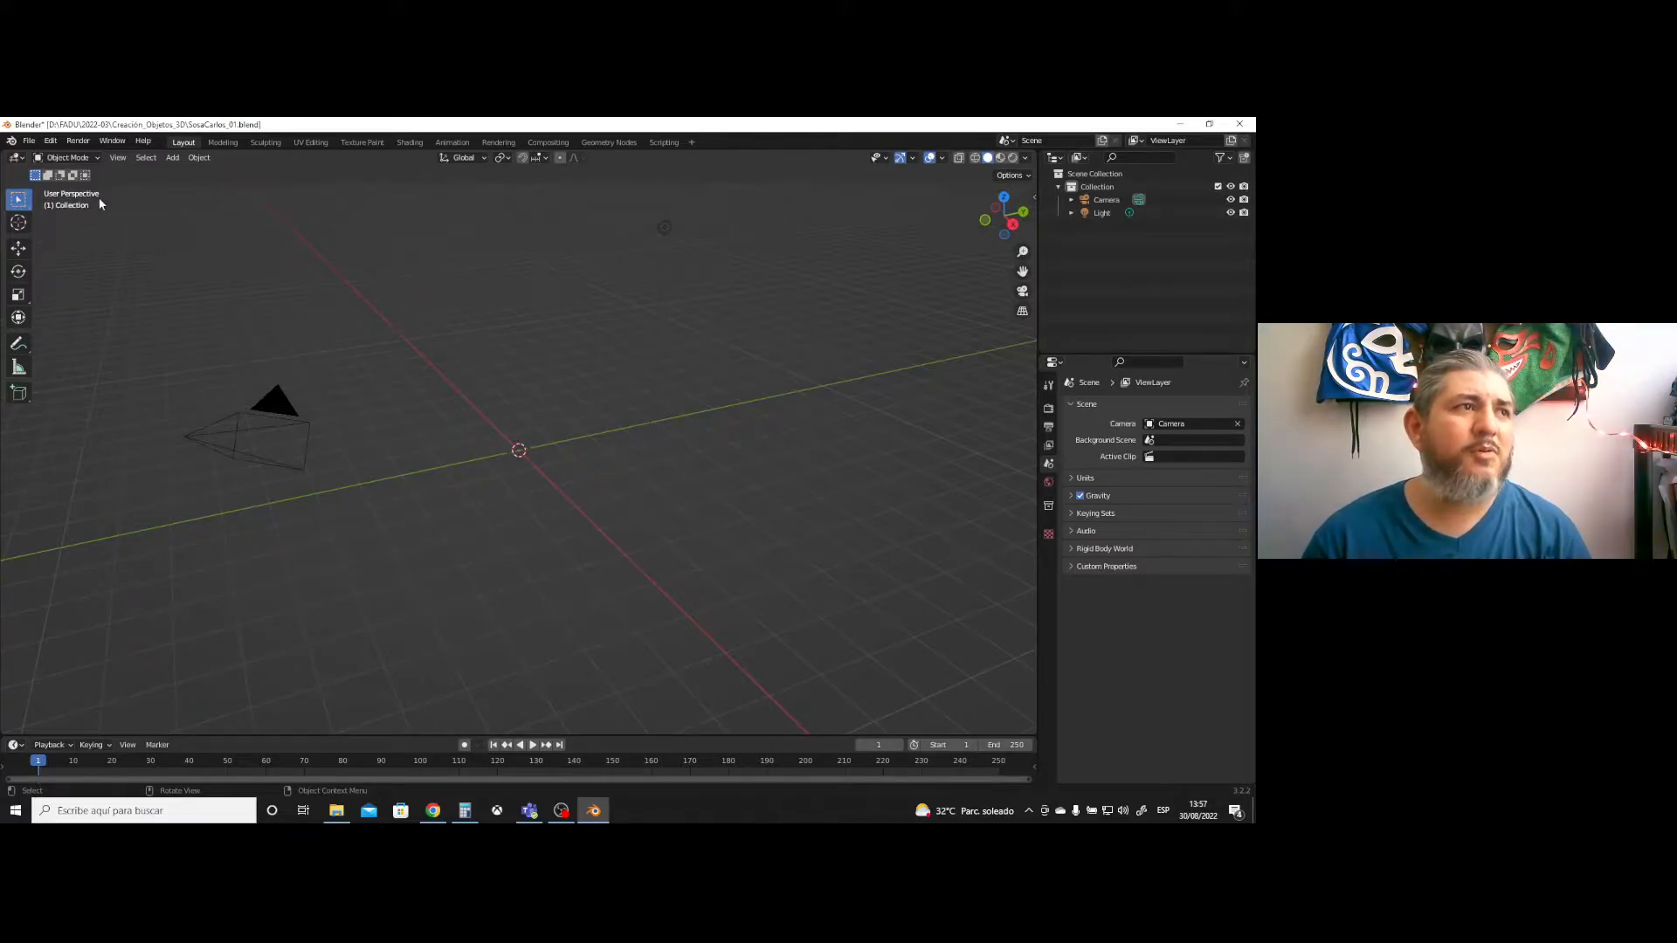
- Hide the viewport's Tool Settings bar and show it again
click(119, 159)
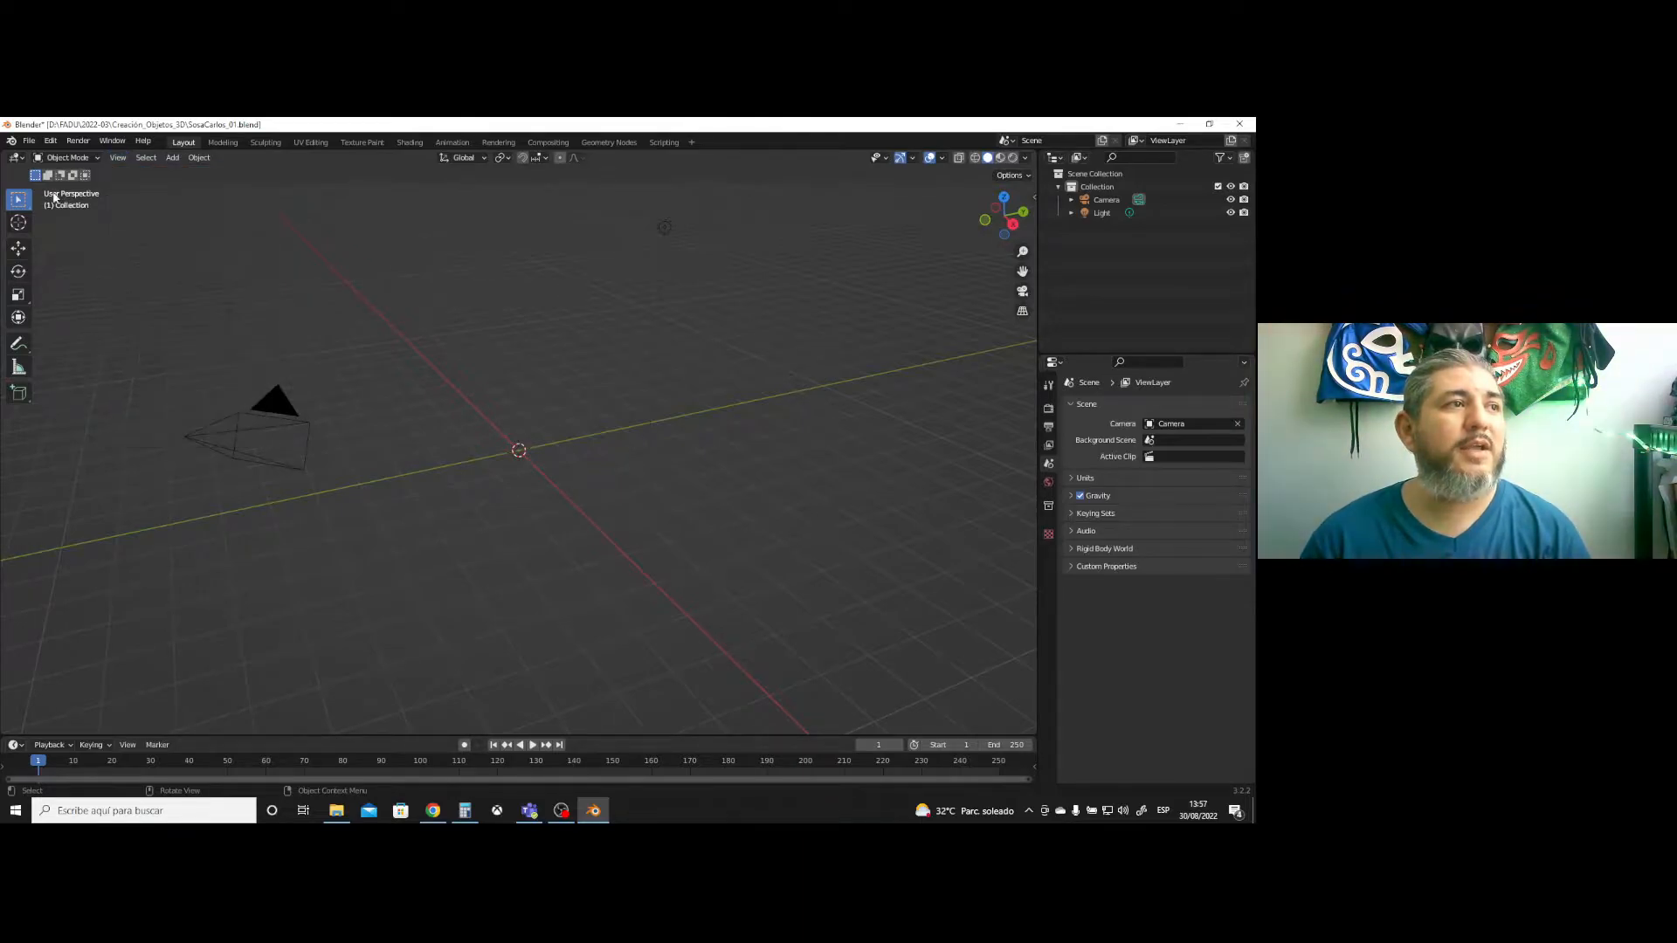
click(118, 158)
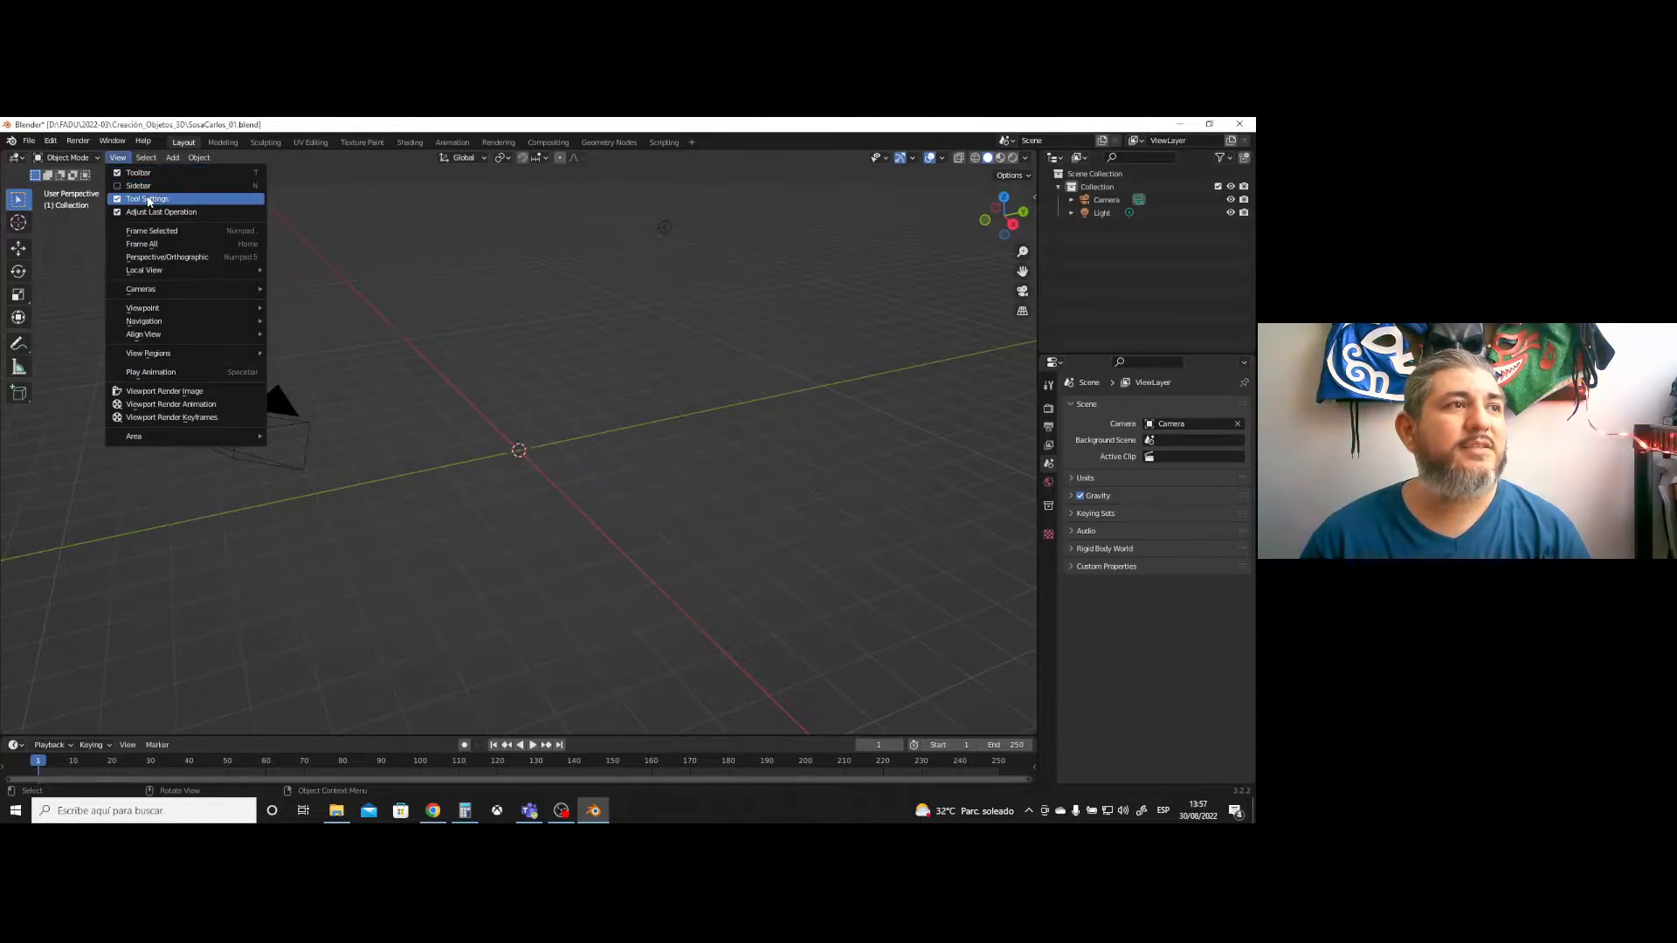
click(148, 199)
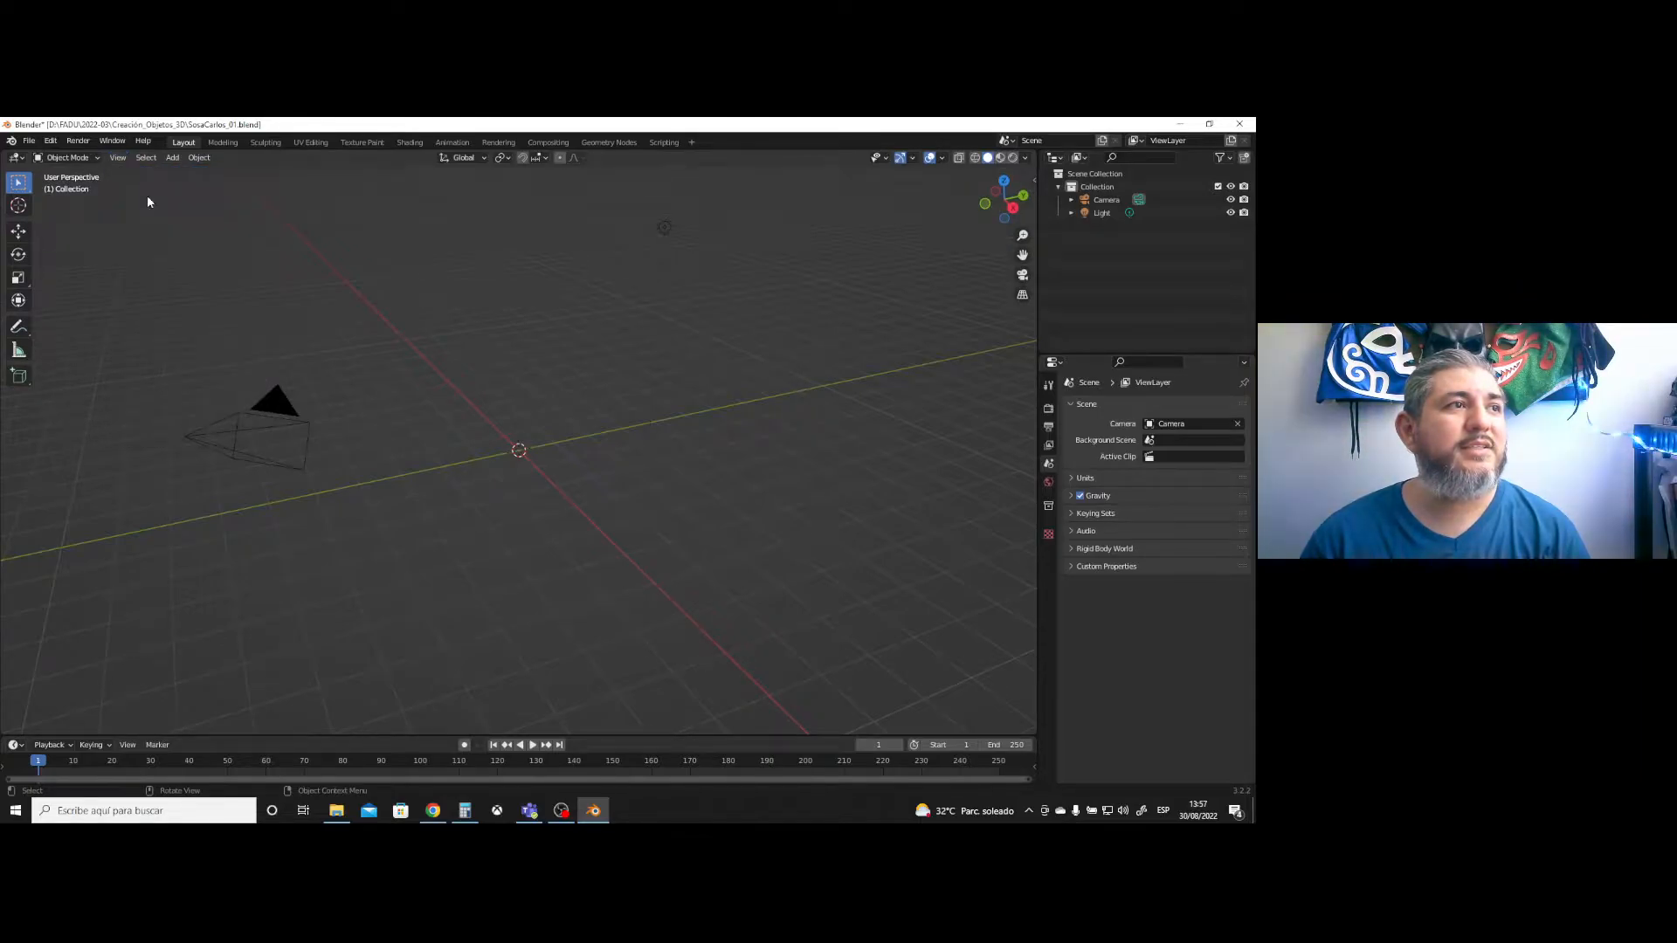
click(109, 162)
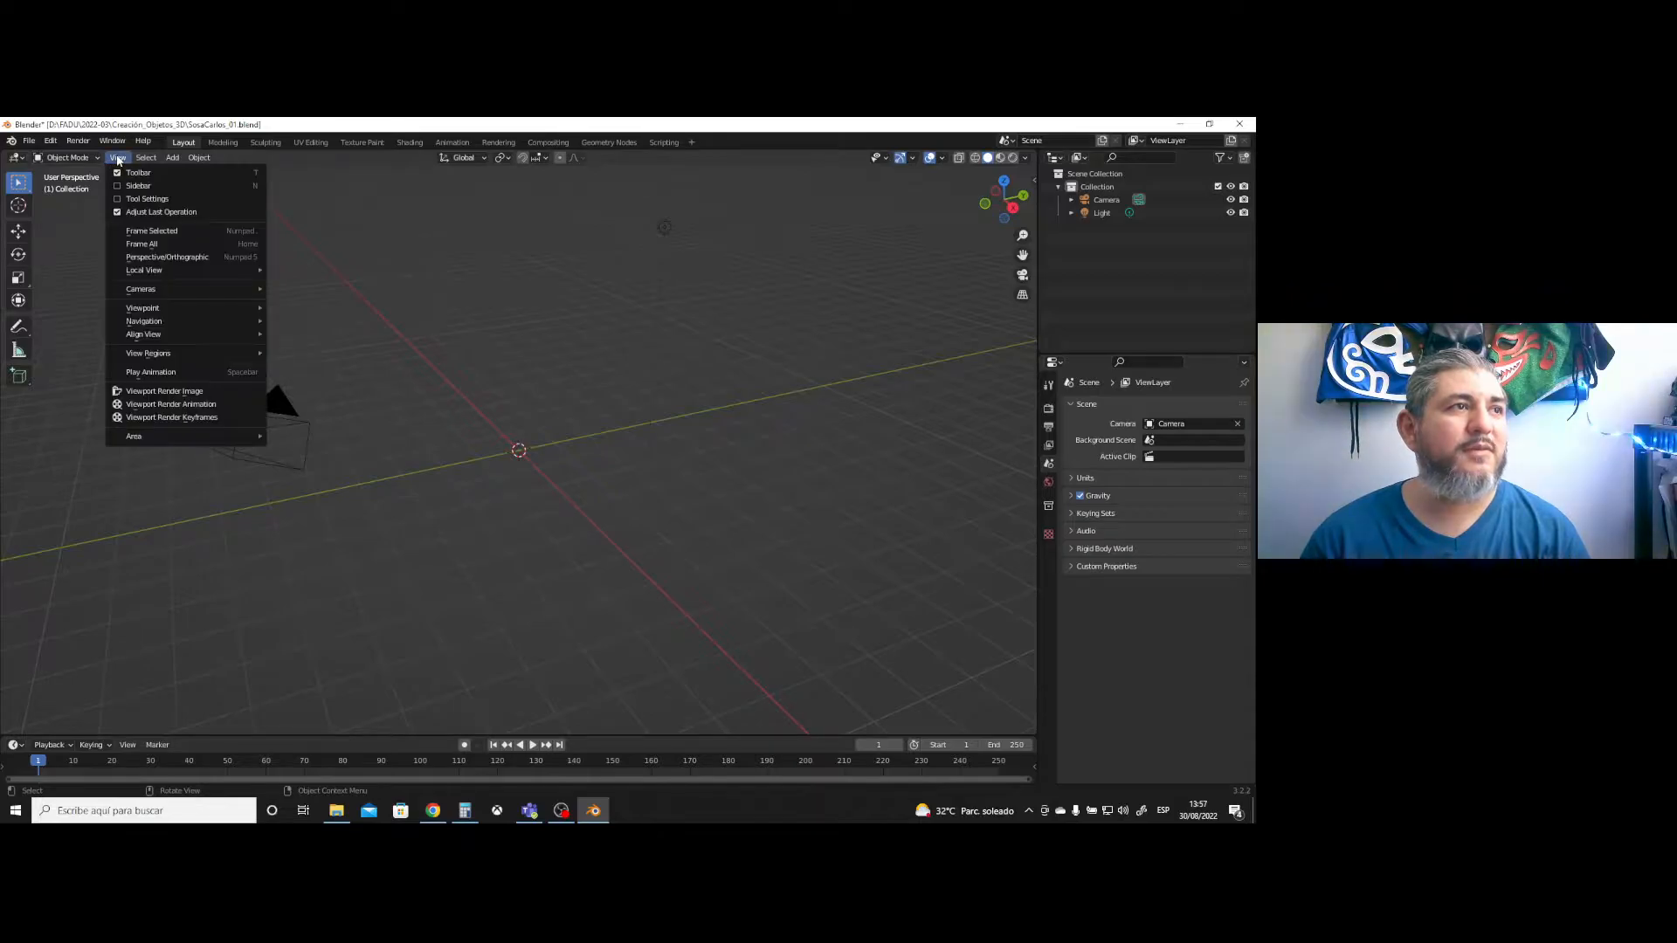
click(148, 197)
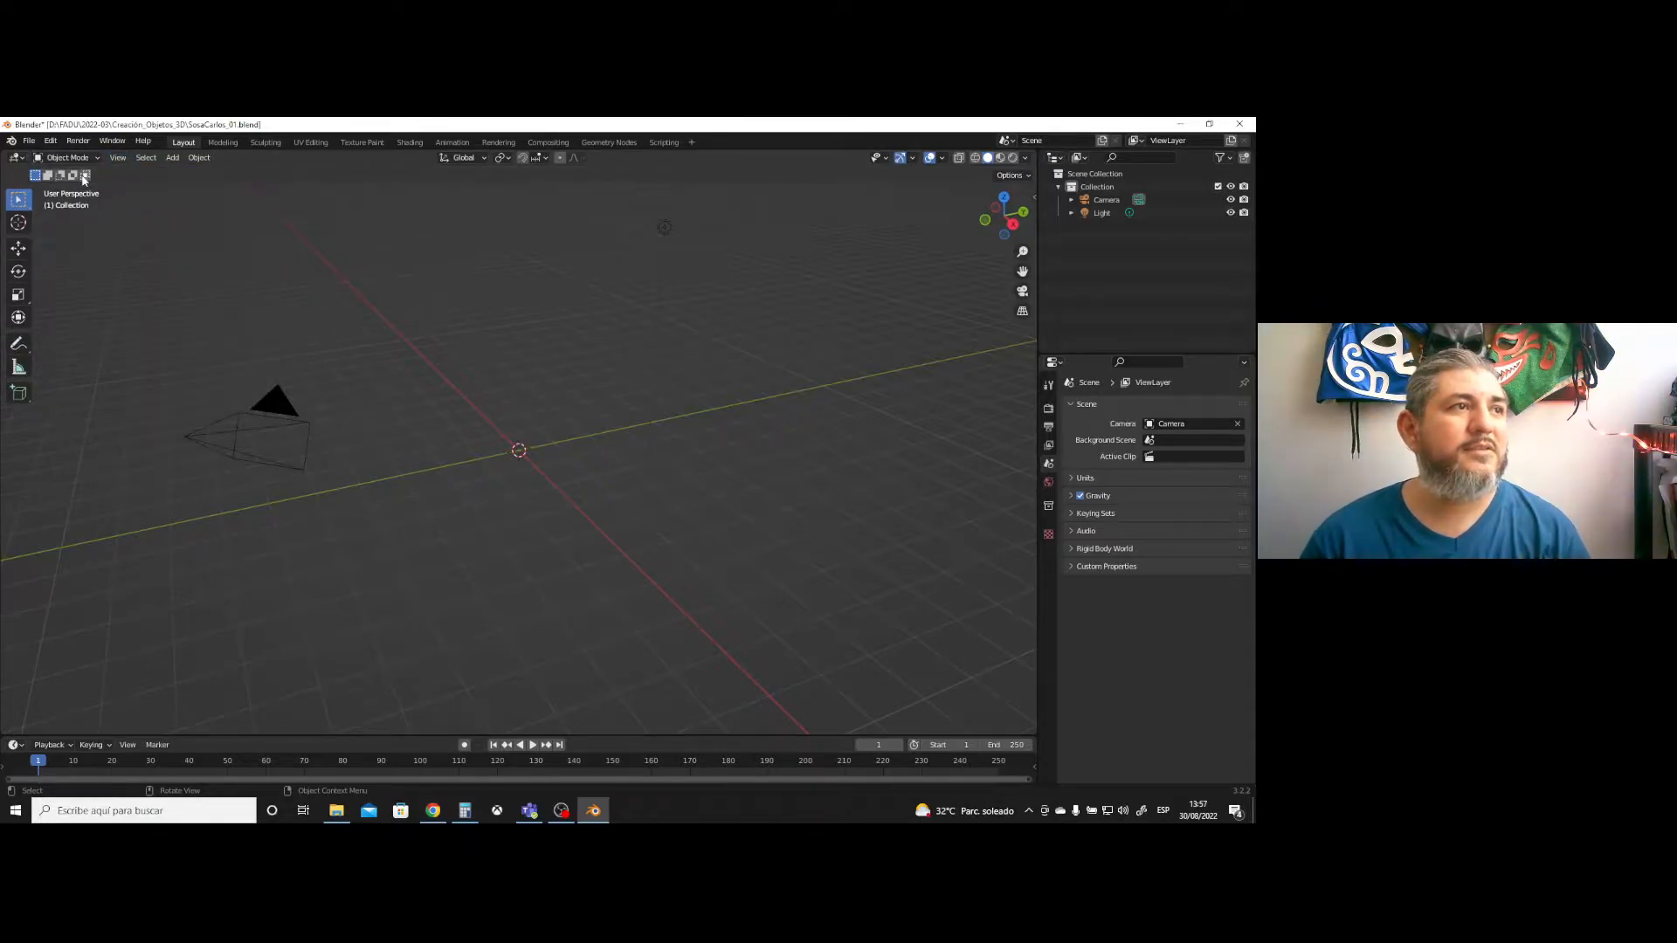
- Compare the tool settings of the Cursor and Move tools, and return to the Select Box tool
click(18, 223)
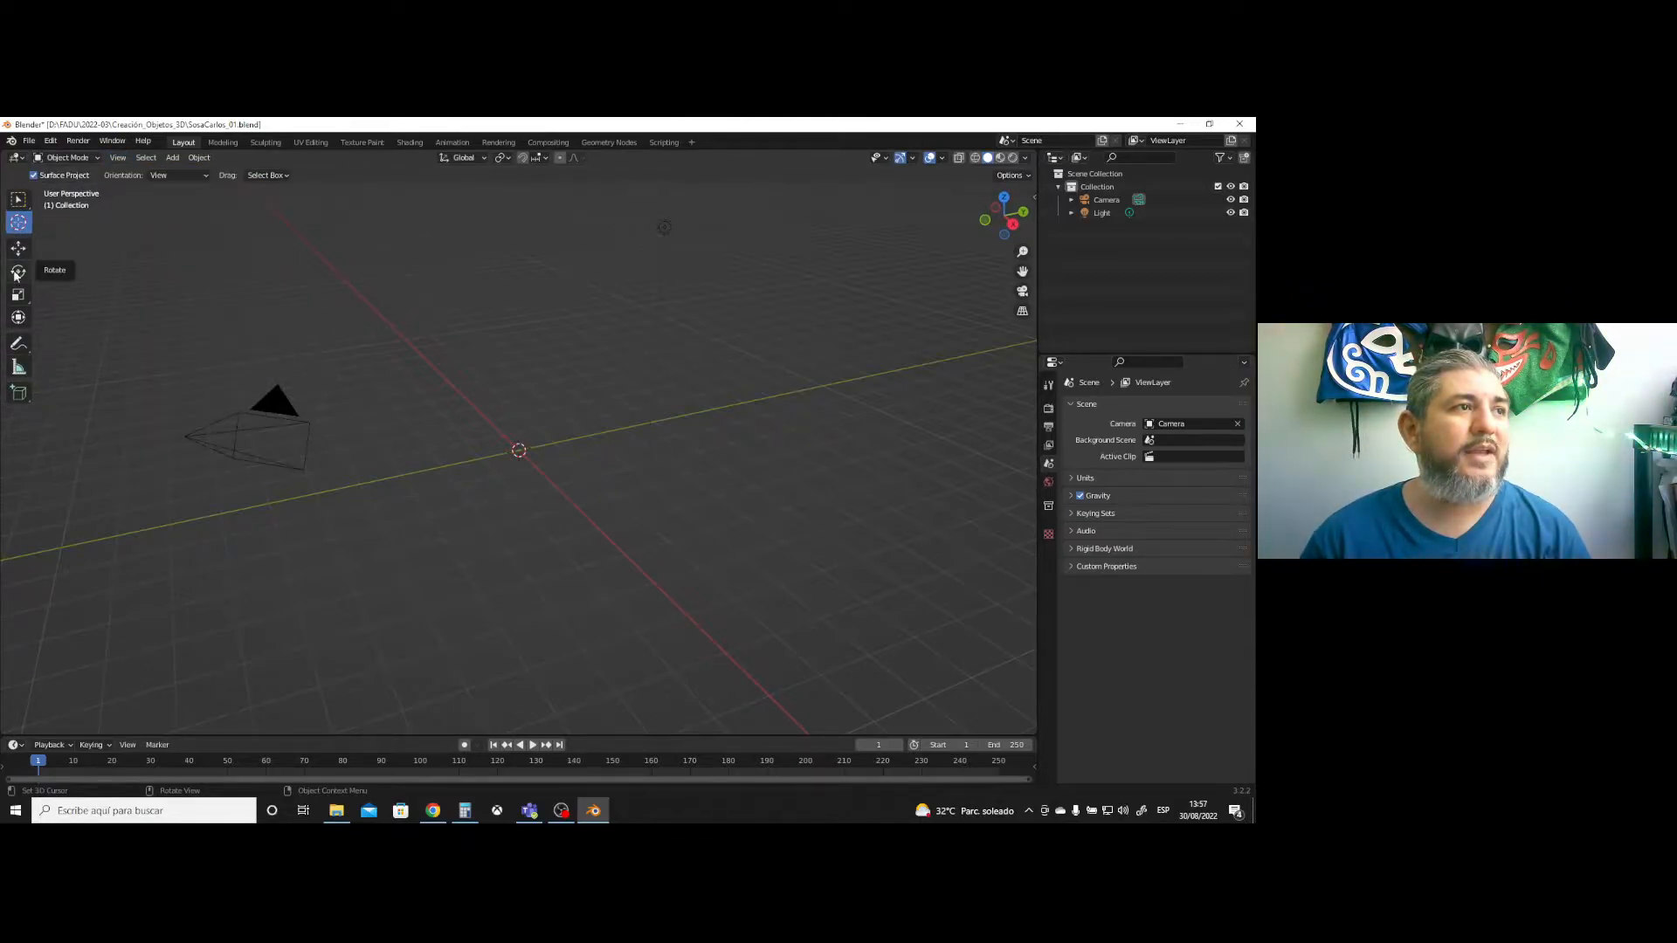
click(18, 247)
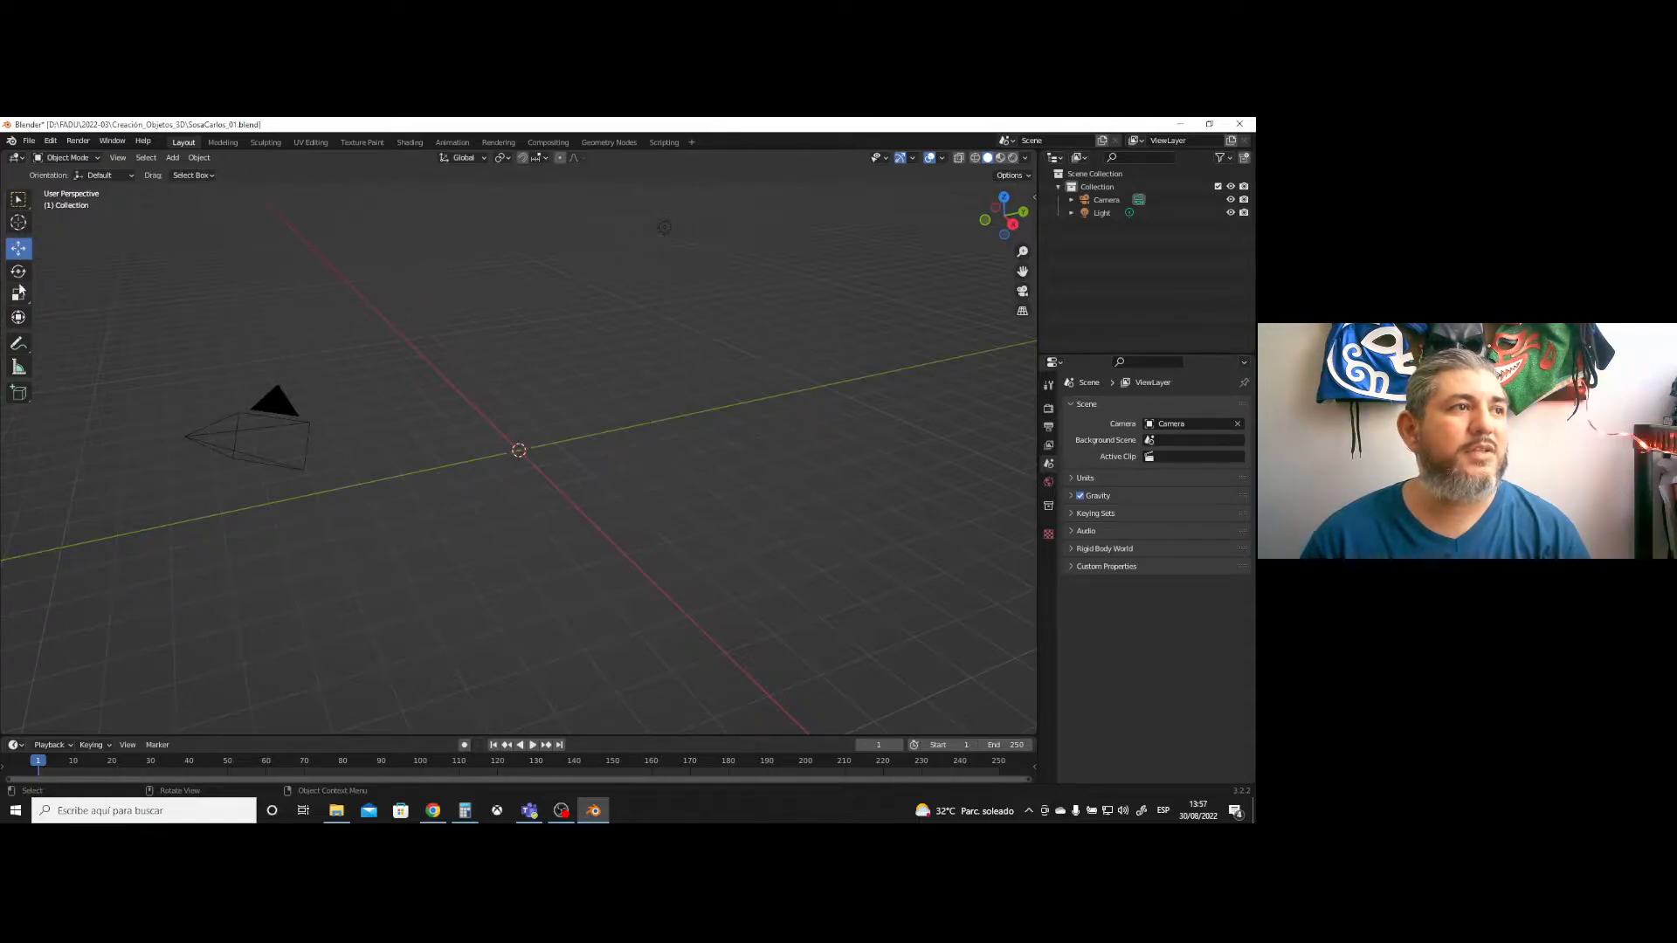
click(23, 203)
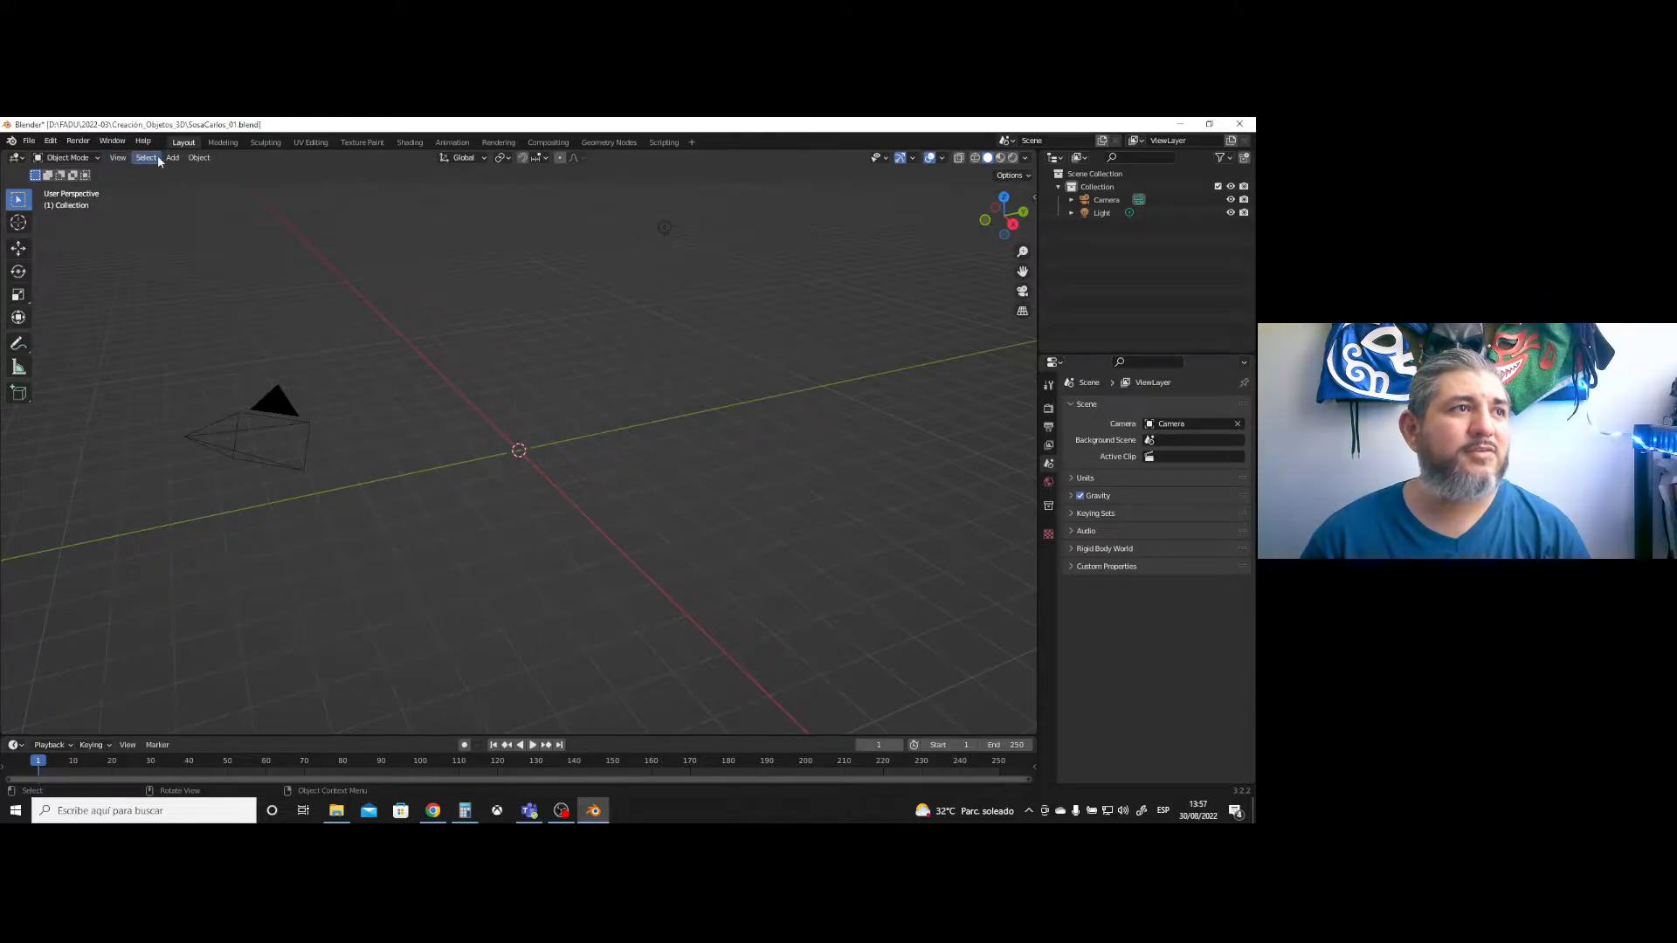
click(117, 158)
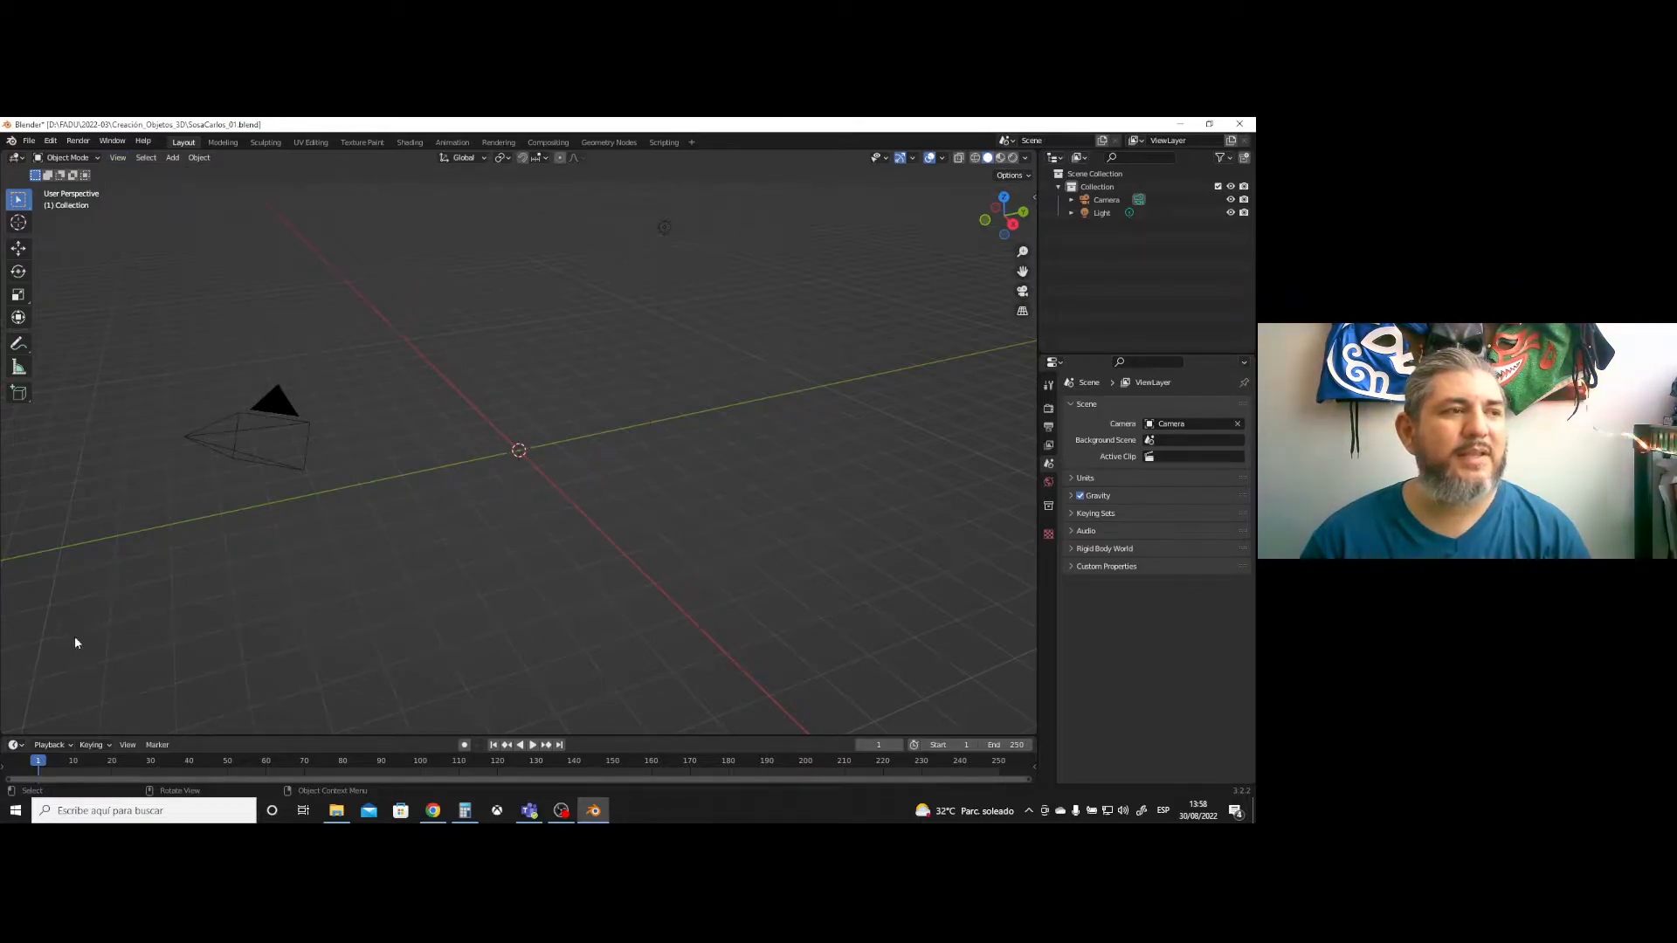
- Try Frame Selected with nothing selected, and frame all scene objects in the viewport
click(120, 159)
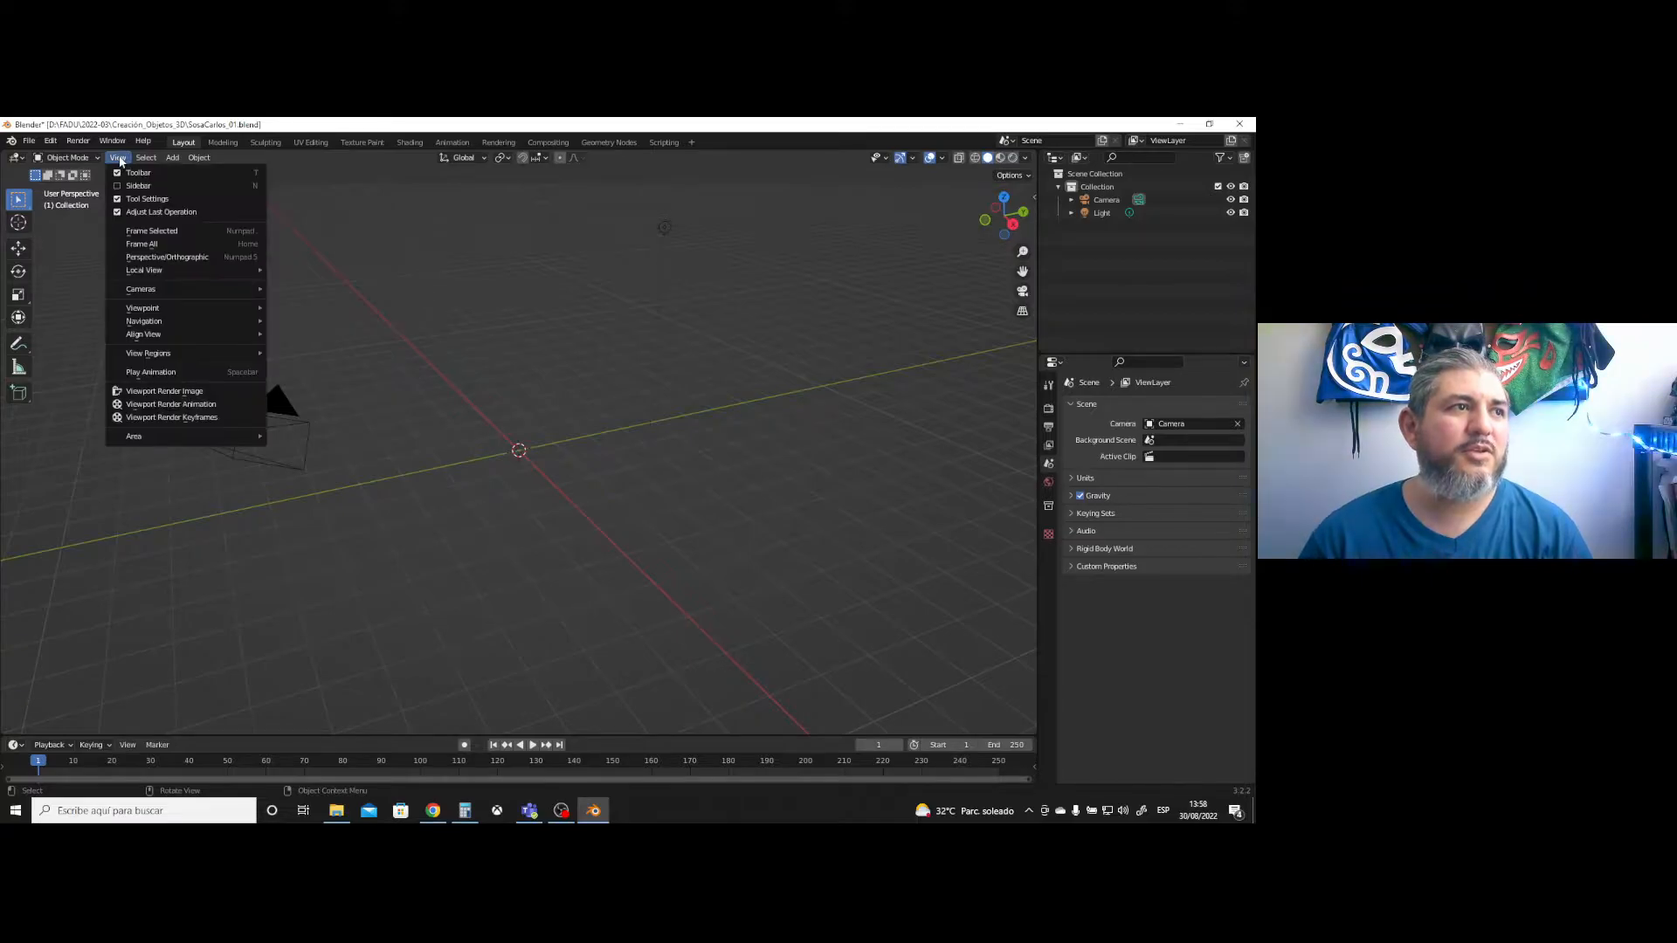
click(164, 232)
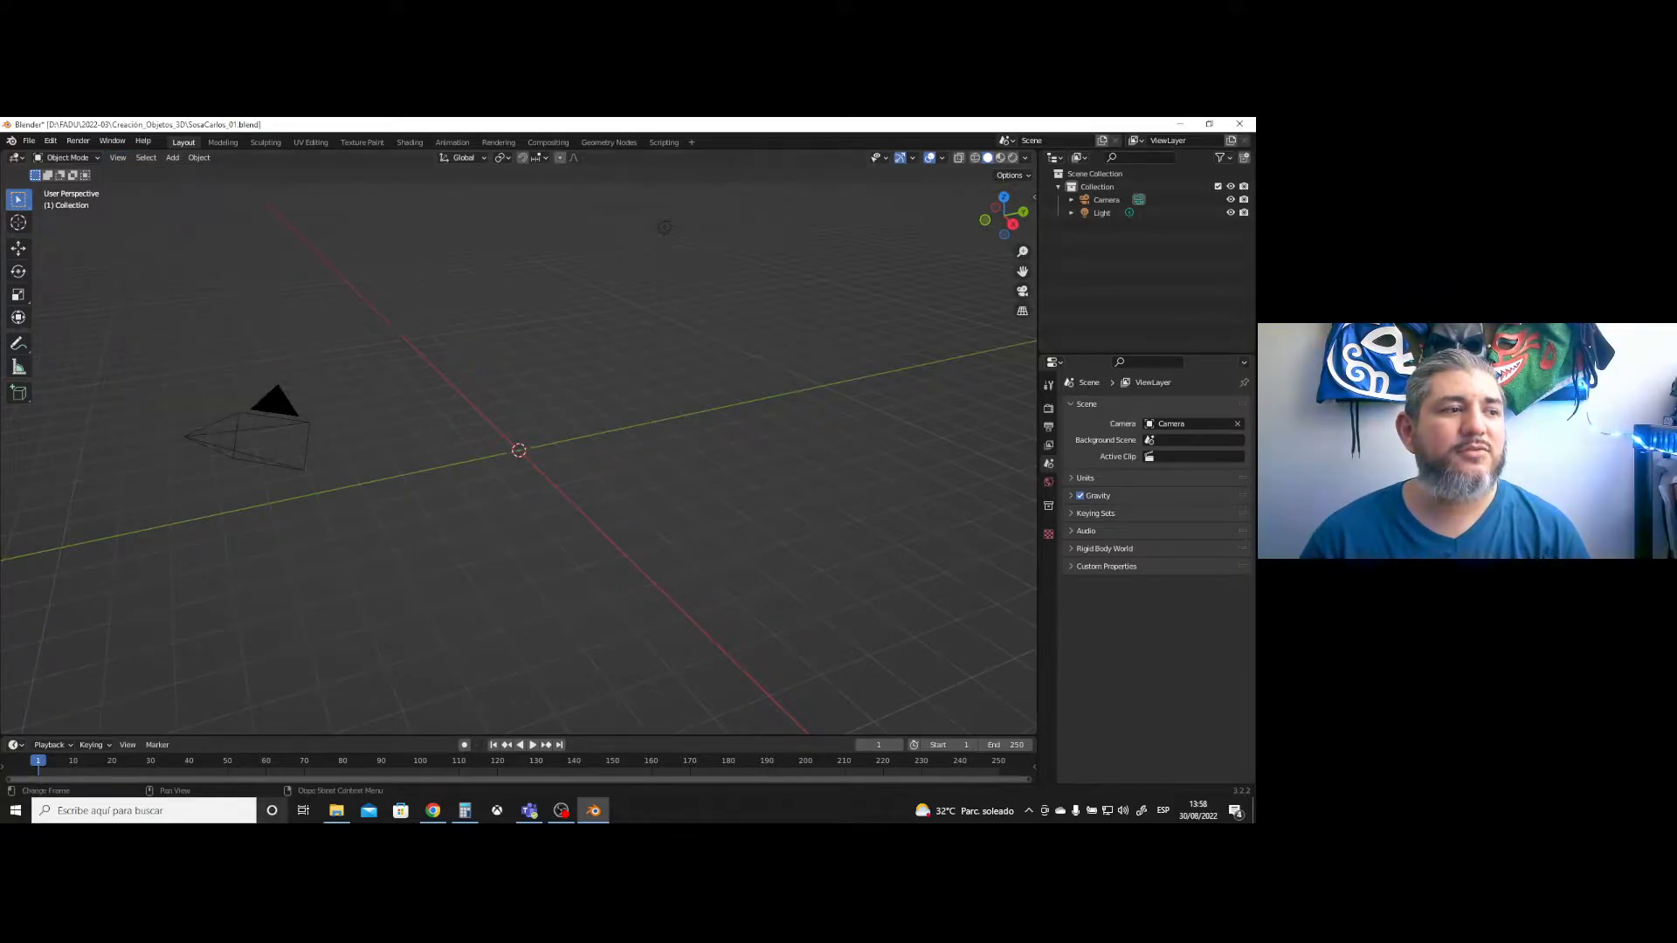
click(117, 158)
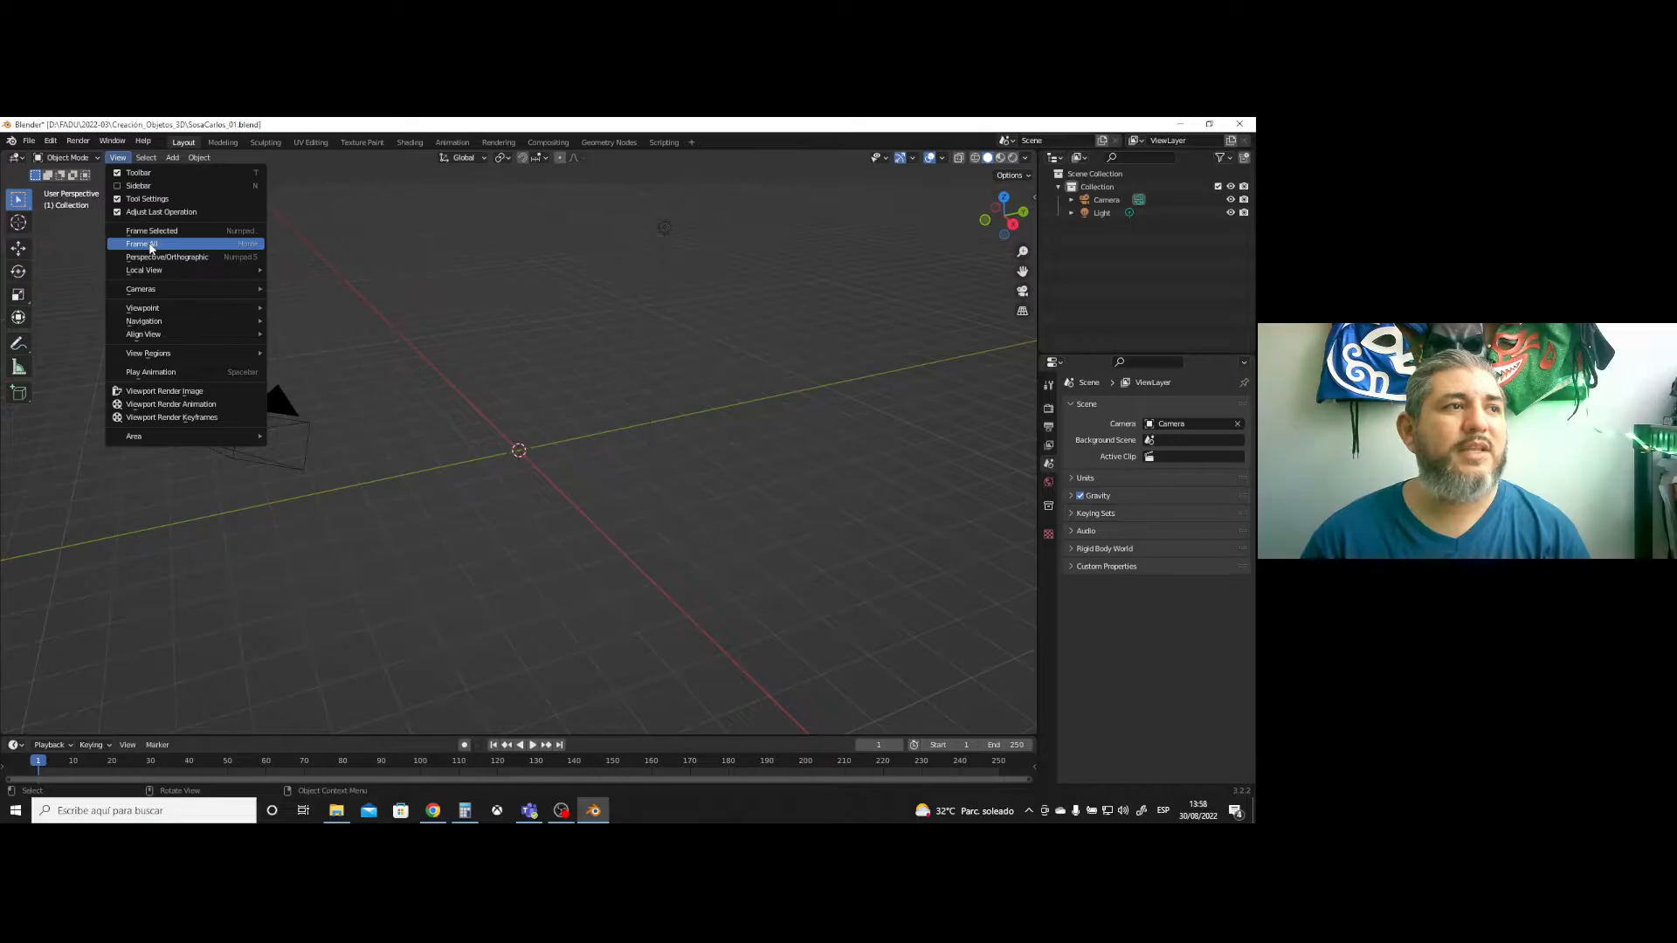
click(150, 246)
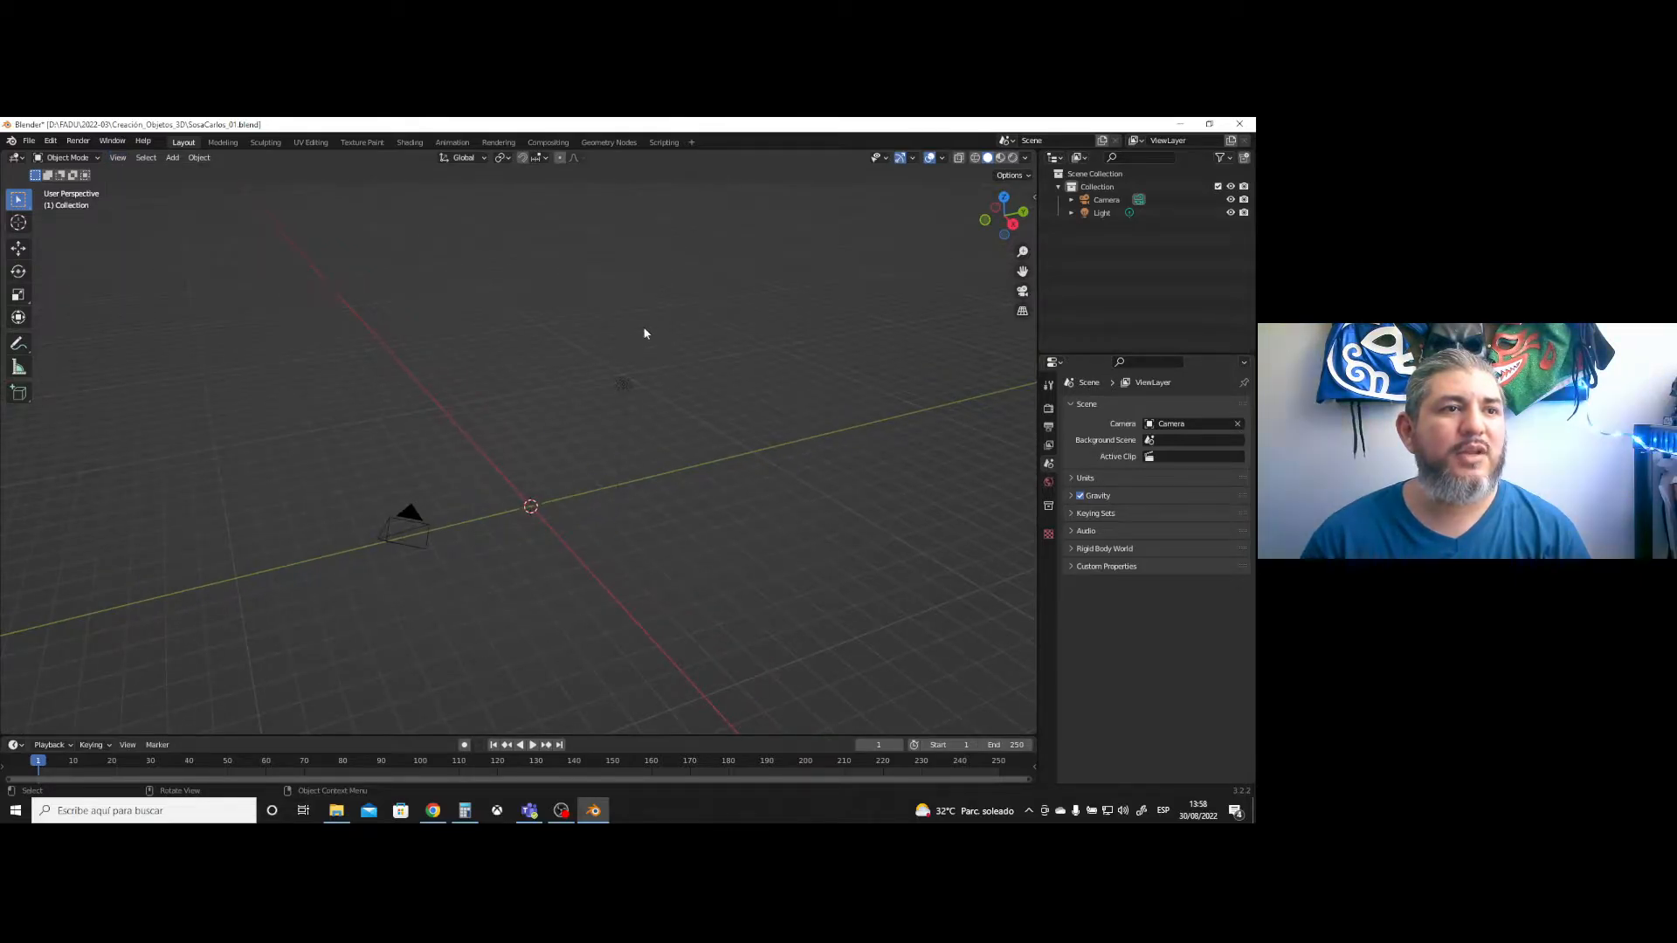
- Switch the viewport from perspective to orthographic projection and back to perspective
click(117, 158)
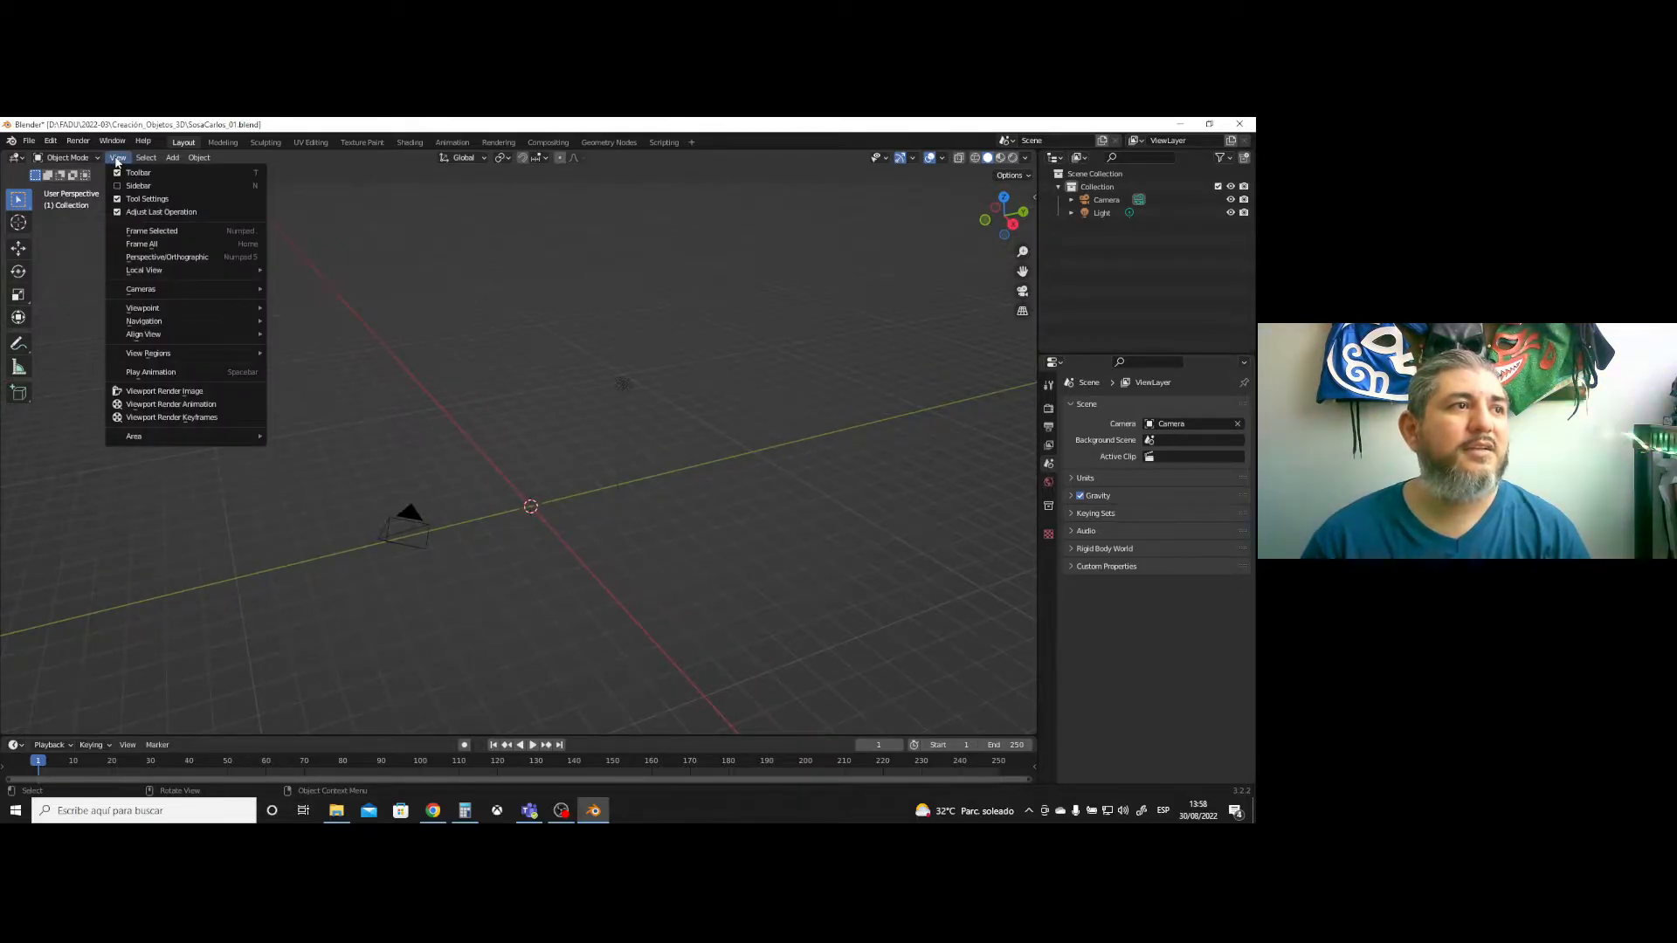
click(156, 257)
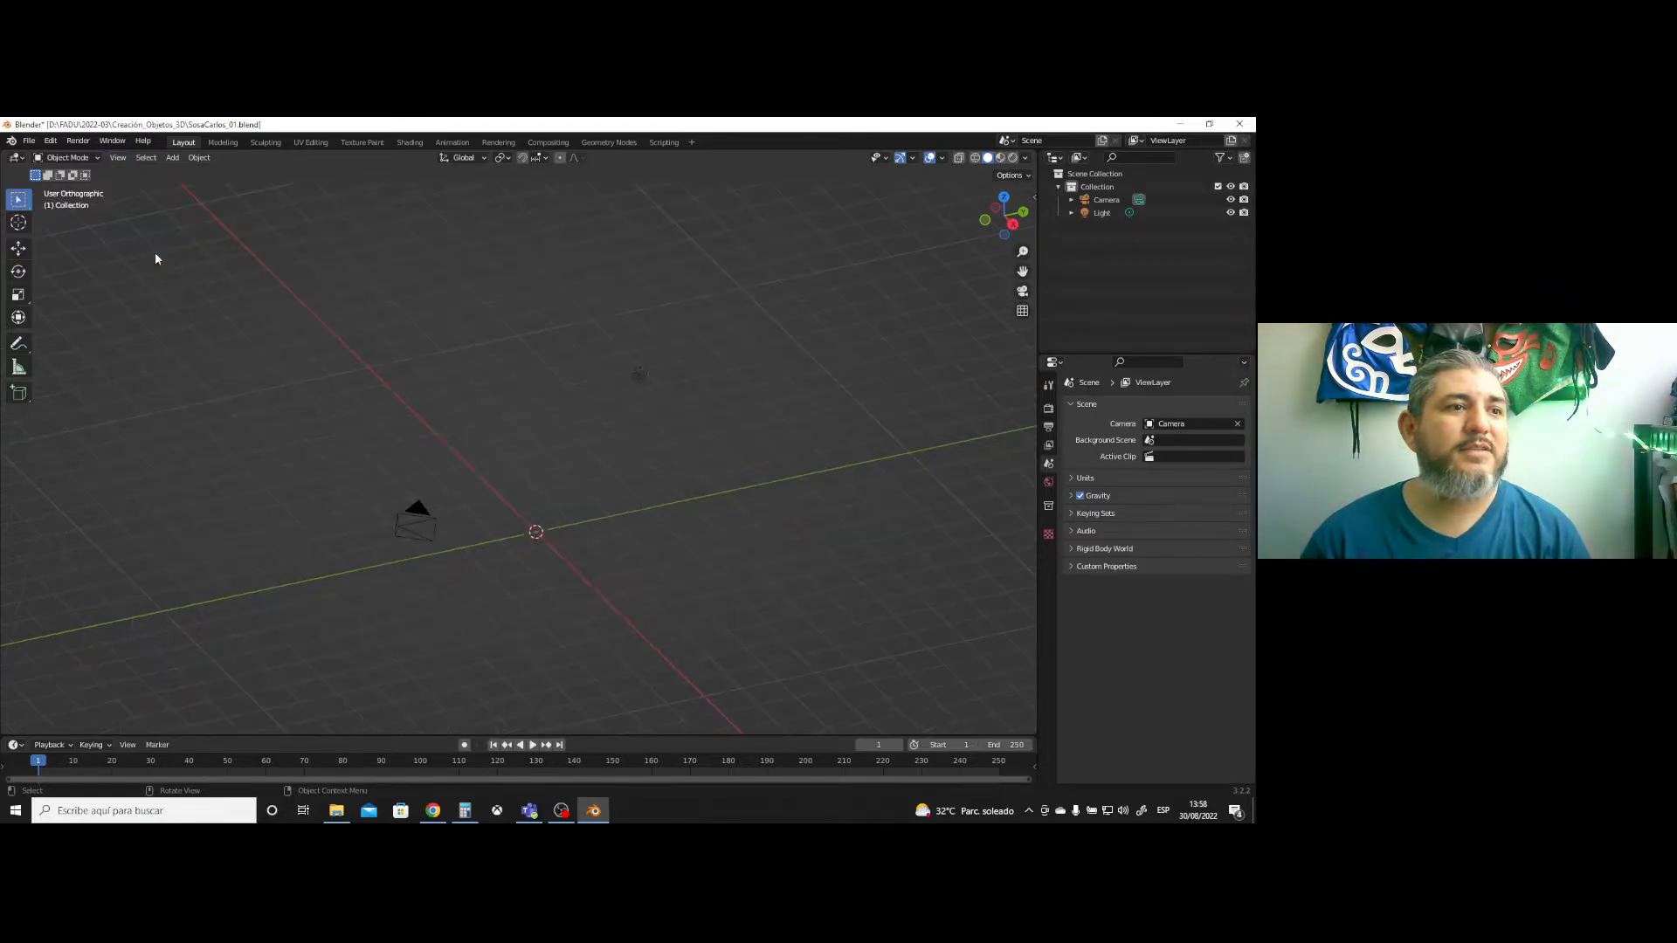
click(118, 160)
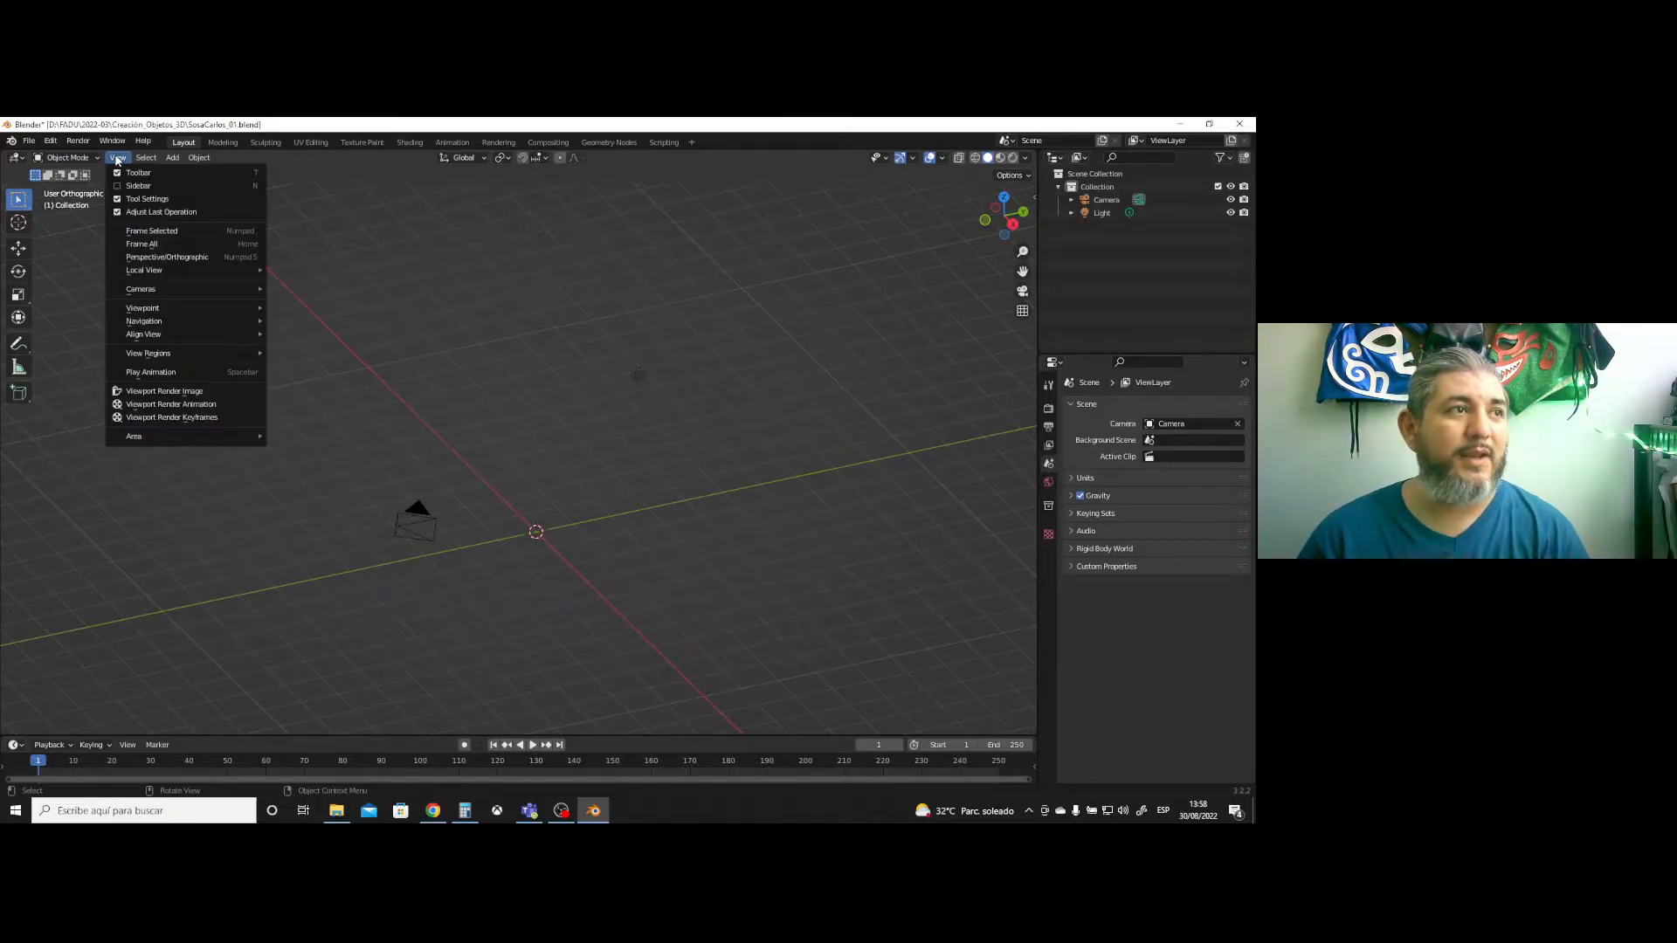
click(156, 259)
middle_drag(411, 460, 2, 196)
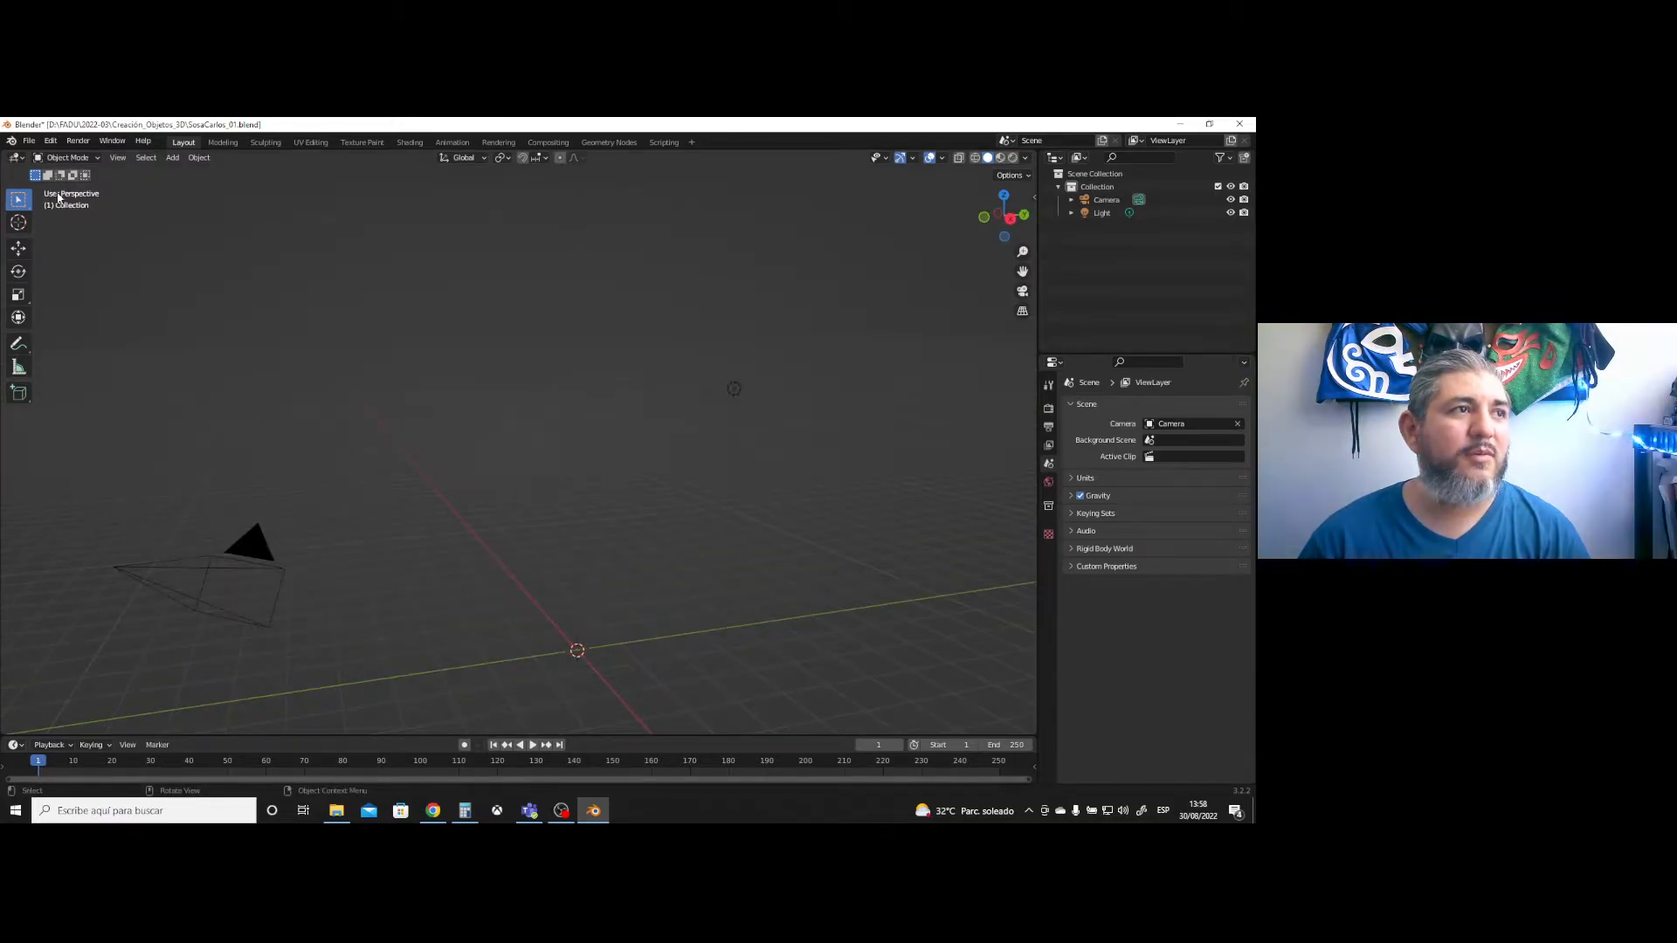
- Try toggling Local View in the viewport with no object selected
click(118, 157)
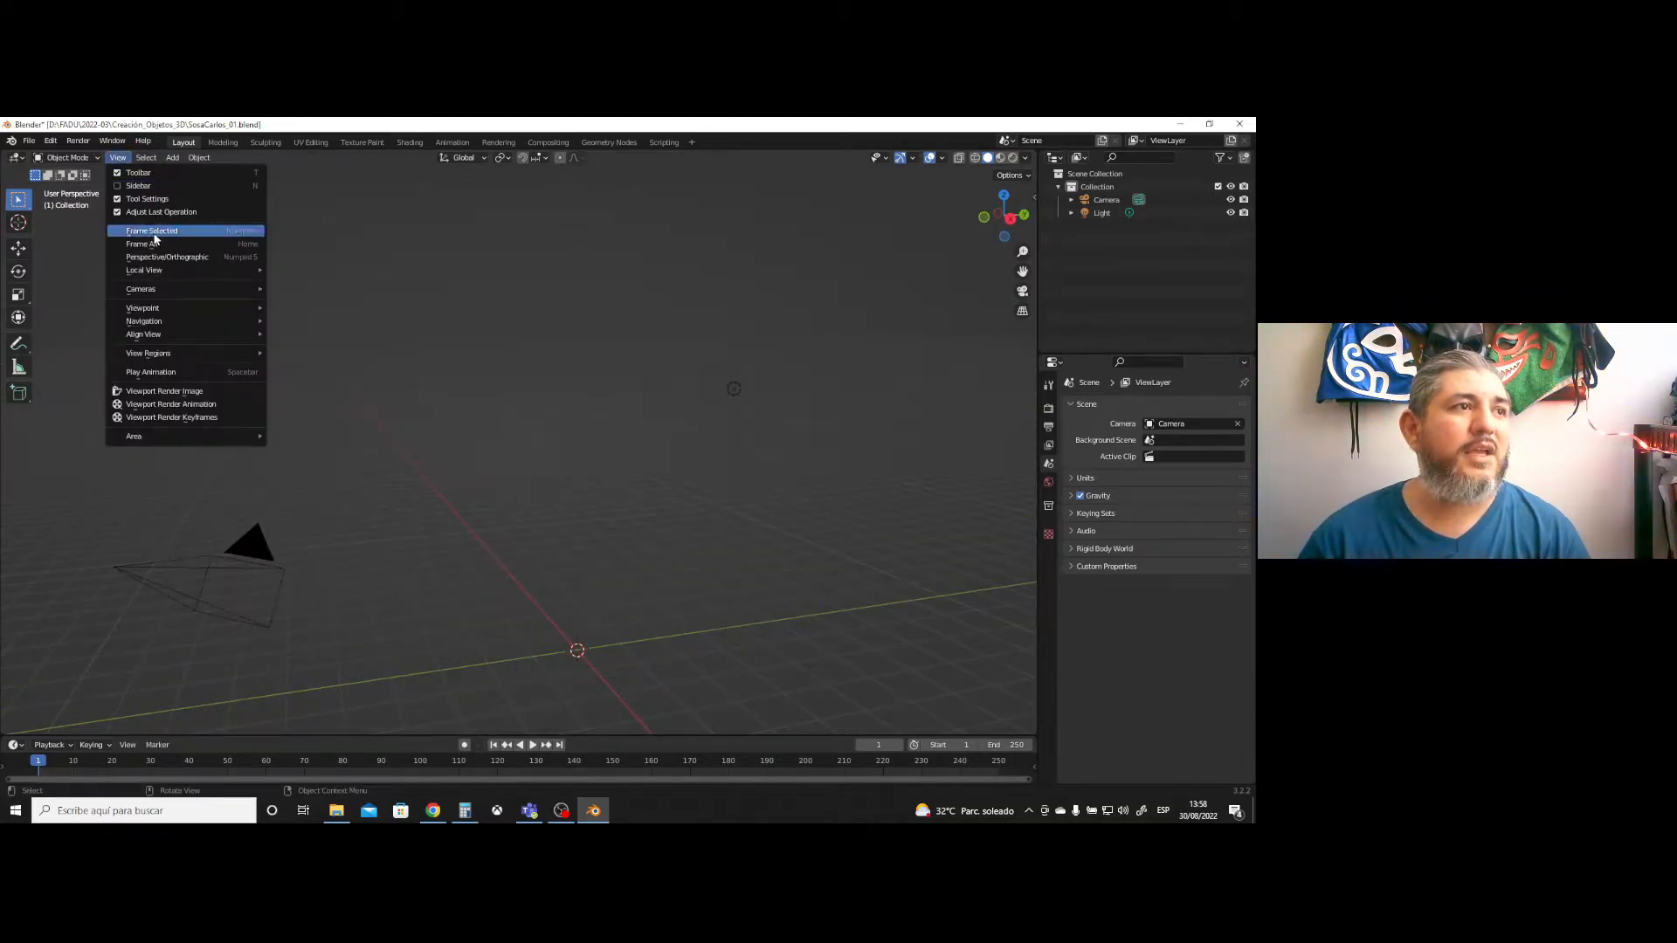
mouse_move(160, 277)
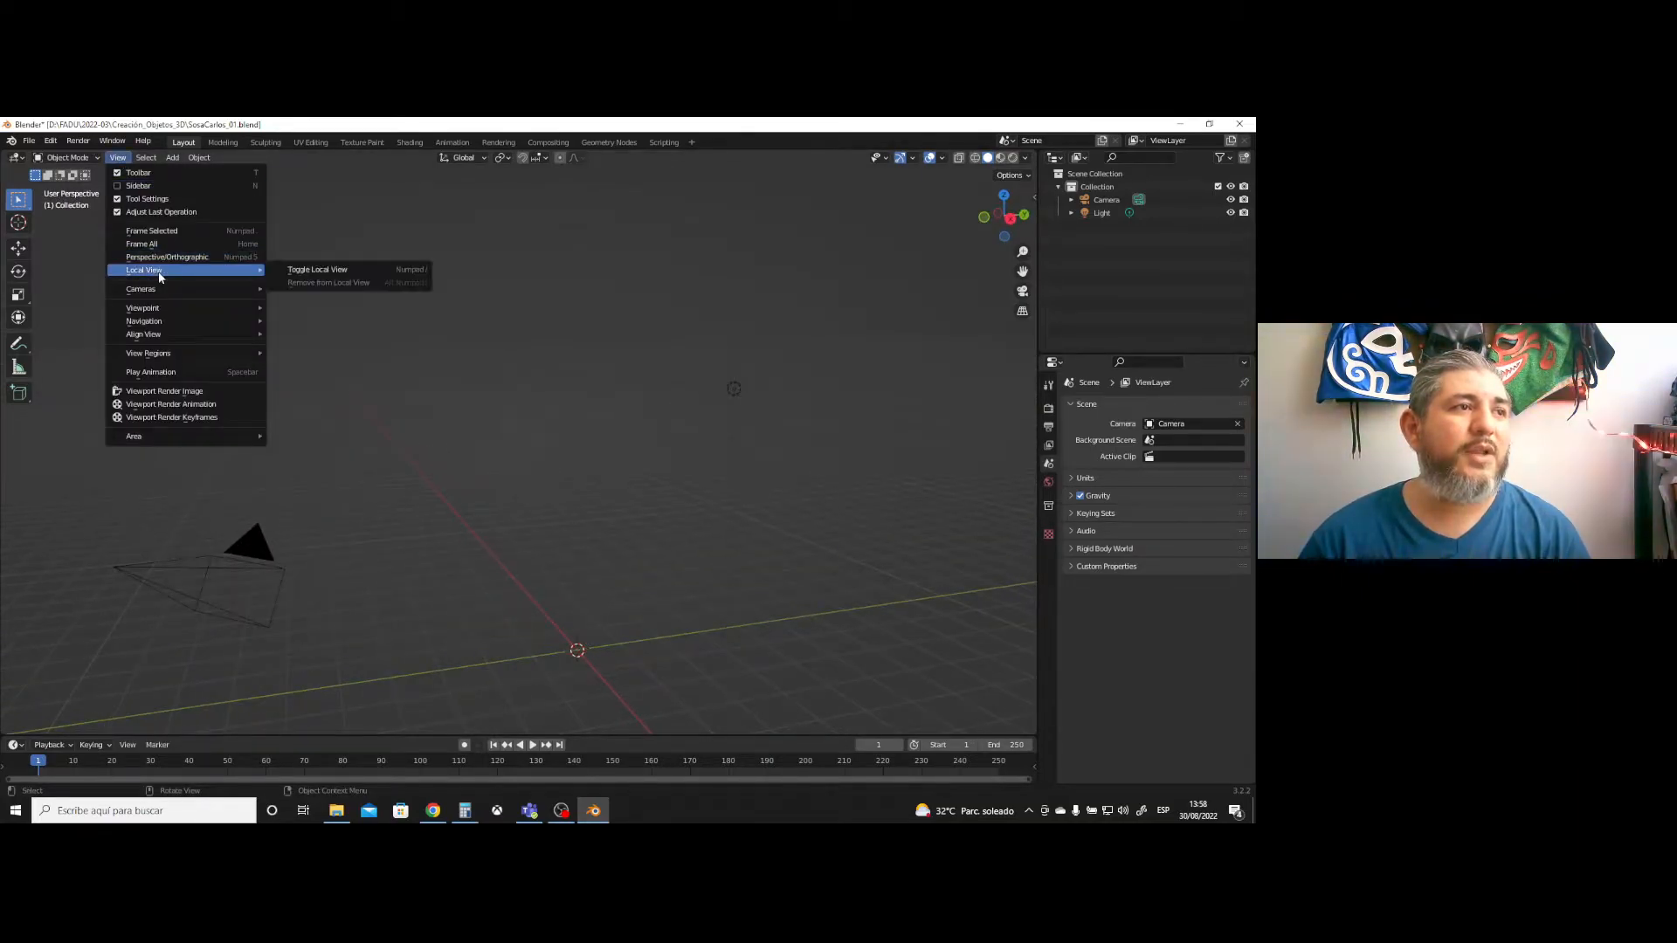
click(302, 272)
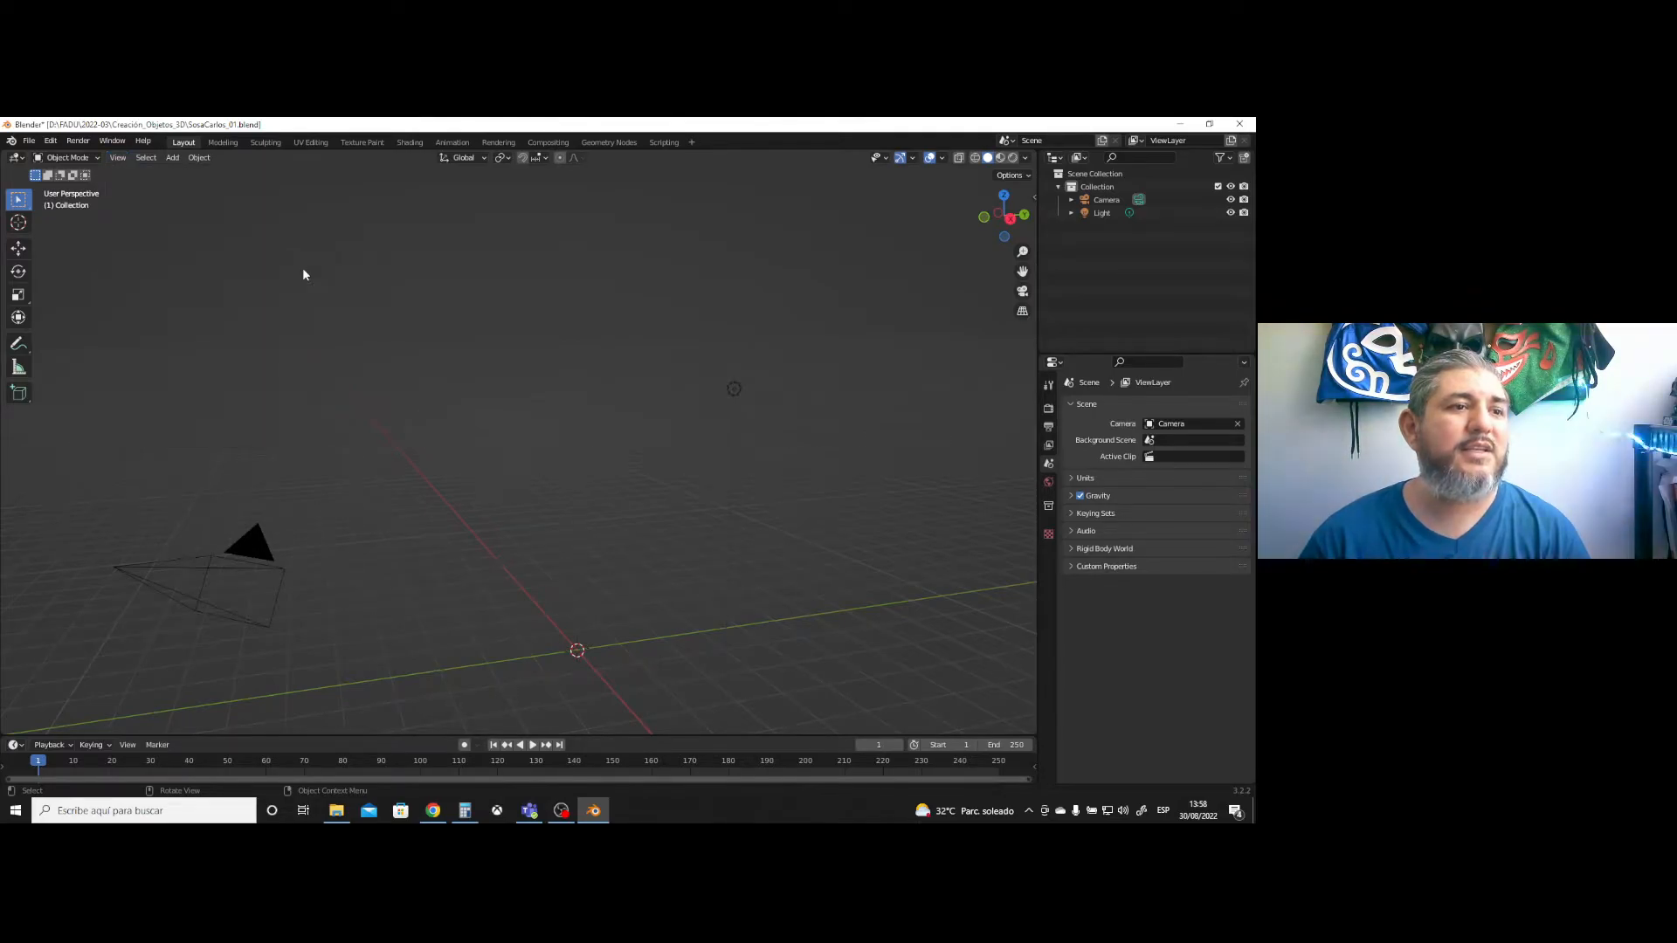
- Look through the active camera, and toggle repeatedly between the camera view and the user perspective view
click(118, 158)
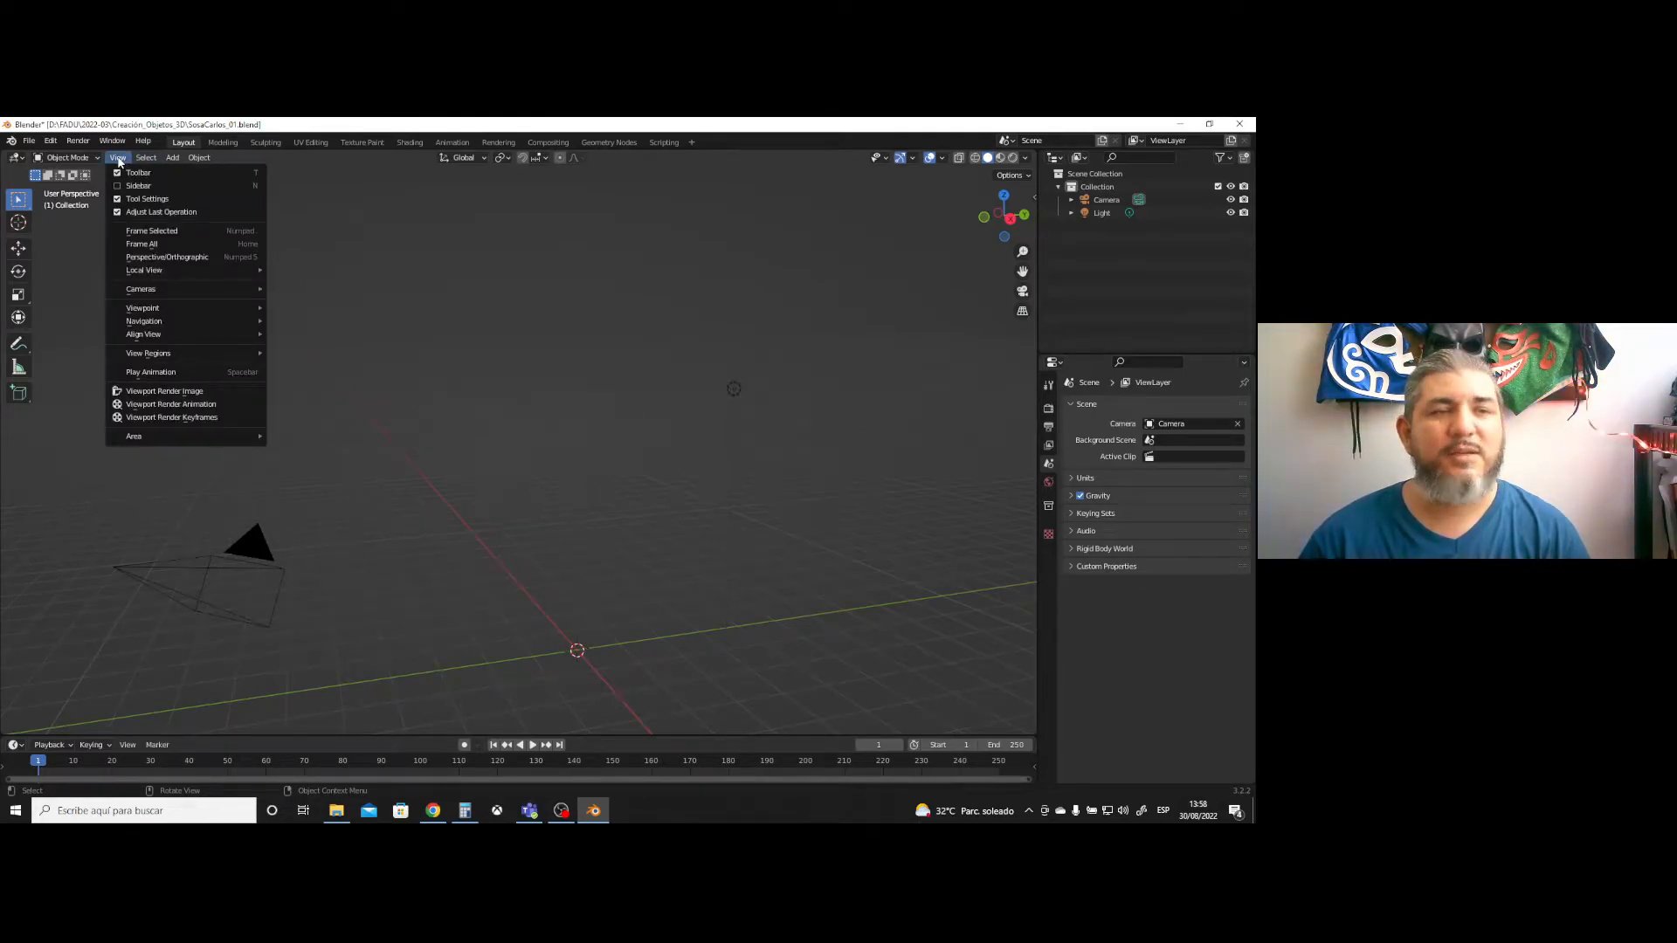
mouse_move(168, 294)
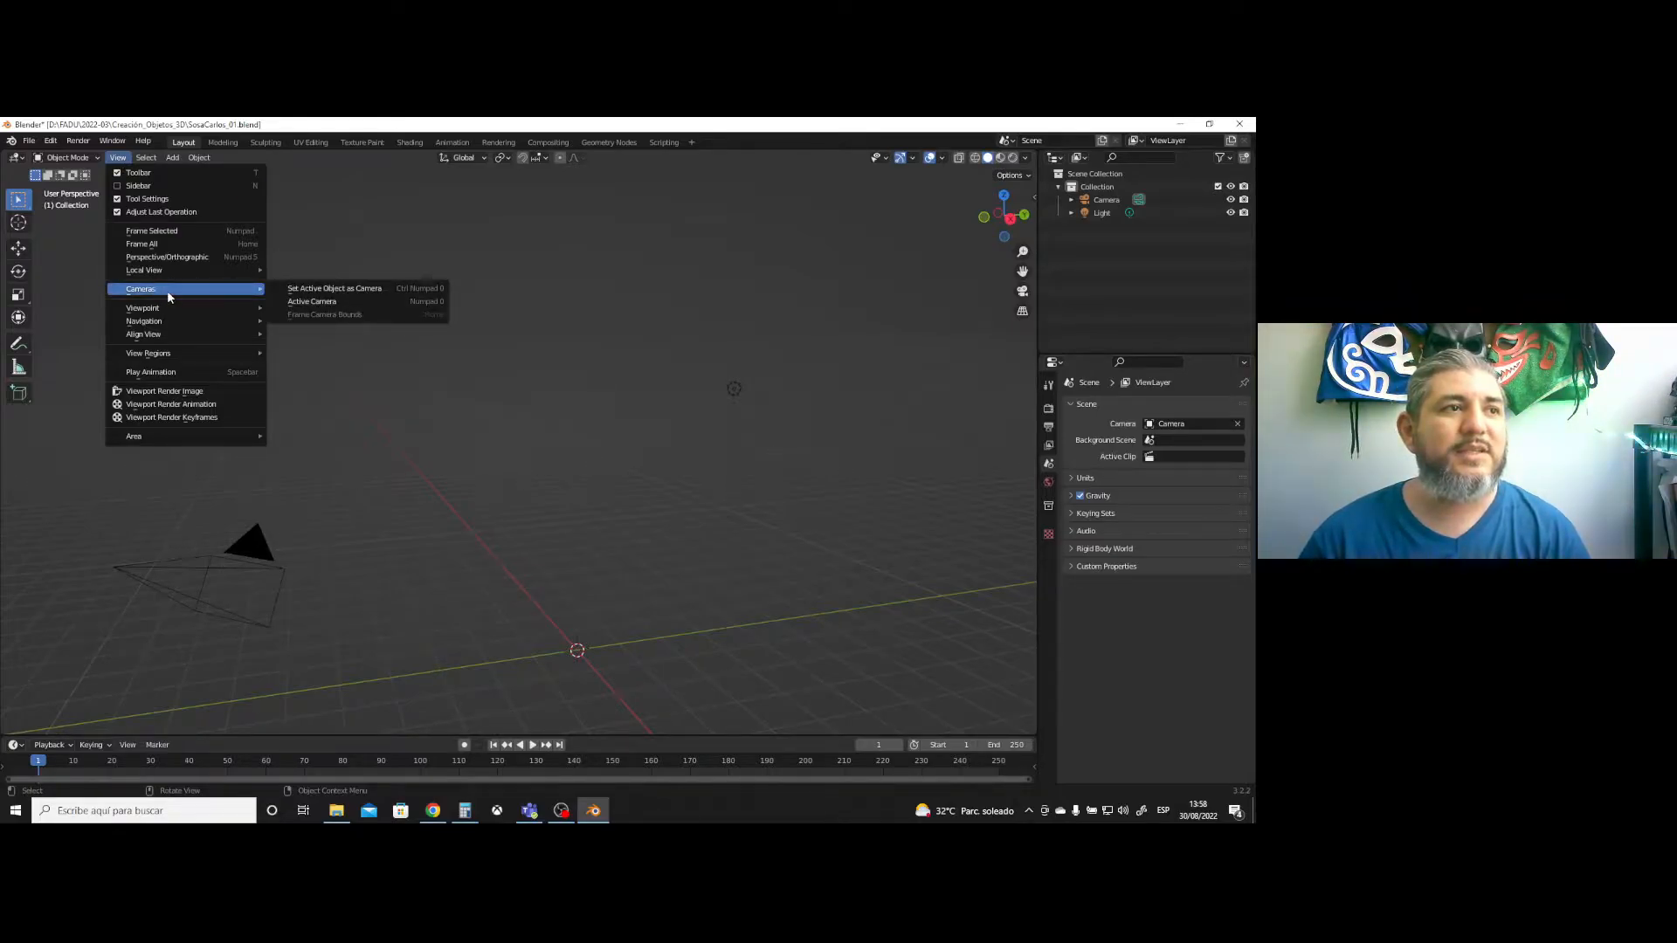
click(350, 303)
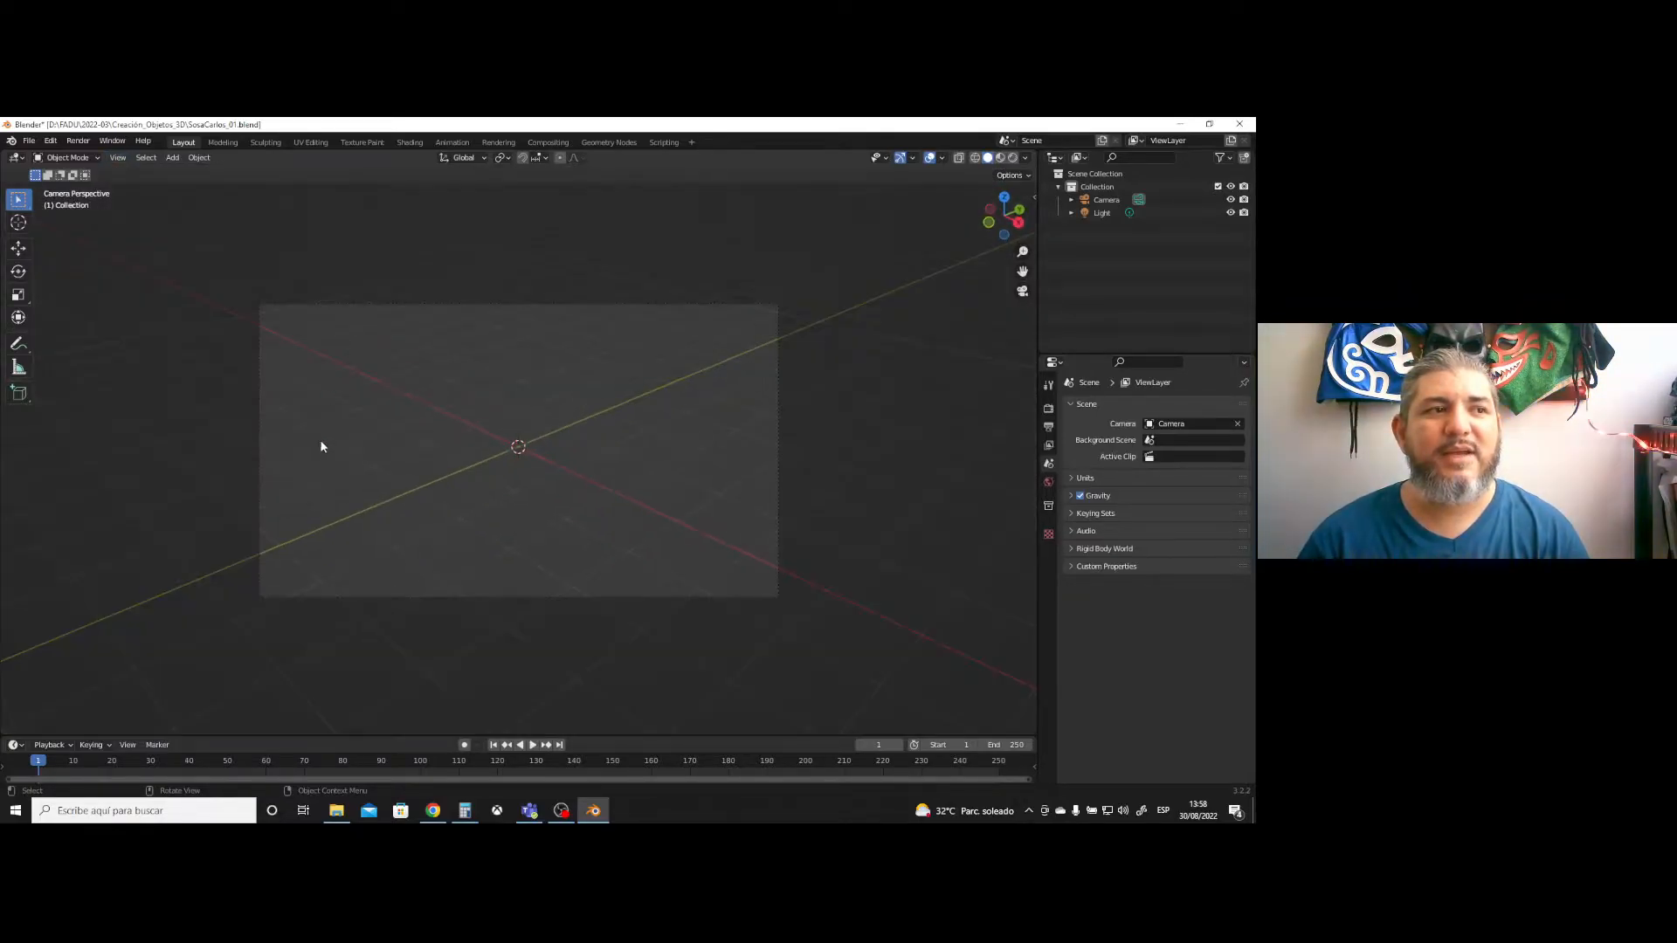
click(1023, 292)
click(1022, 291)
click(1023, 292)
click(1023, 292)
click(1023, 291)
click(1023, 292)
click(1023, 292)
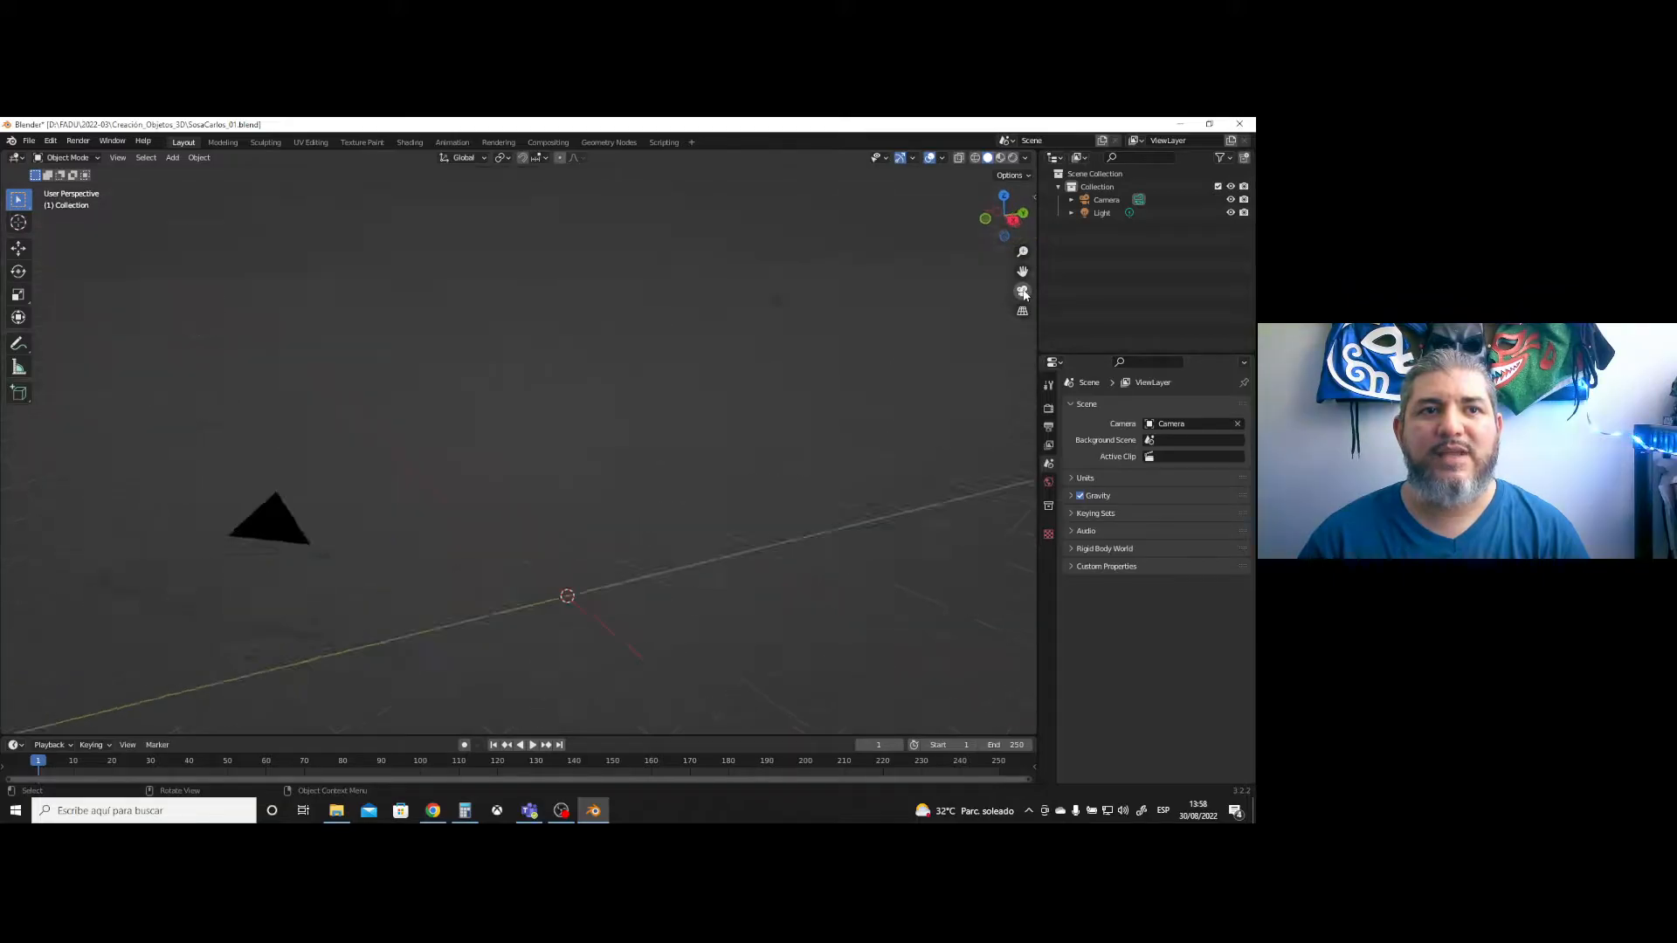
- Split the 3D viewport into a quad view with top, front, right and user views
click(120, 160)
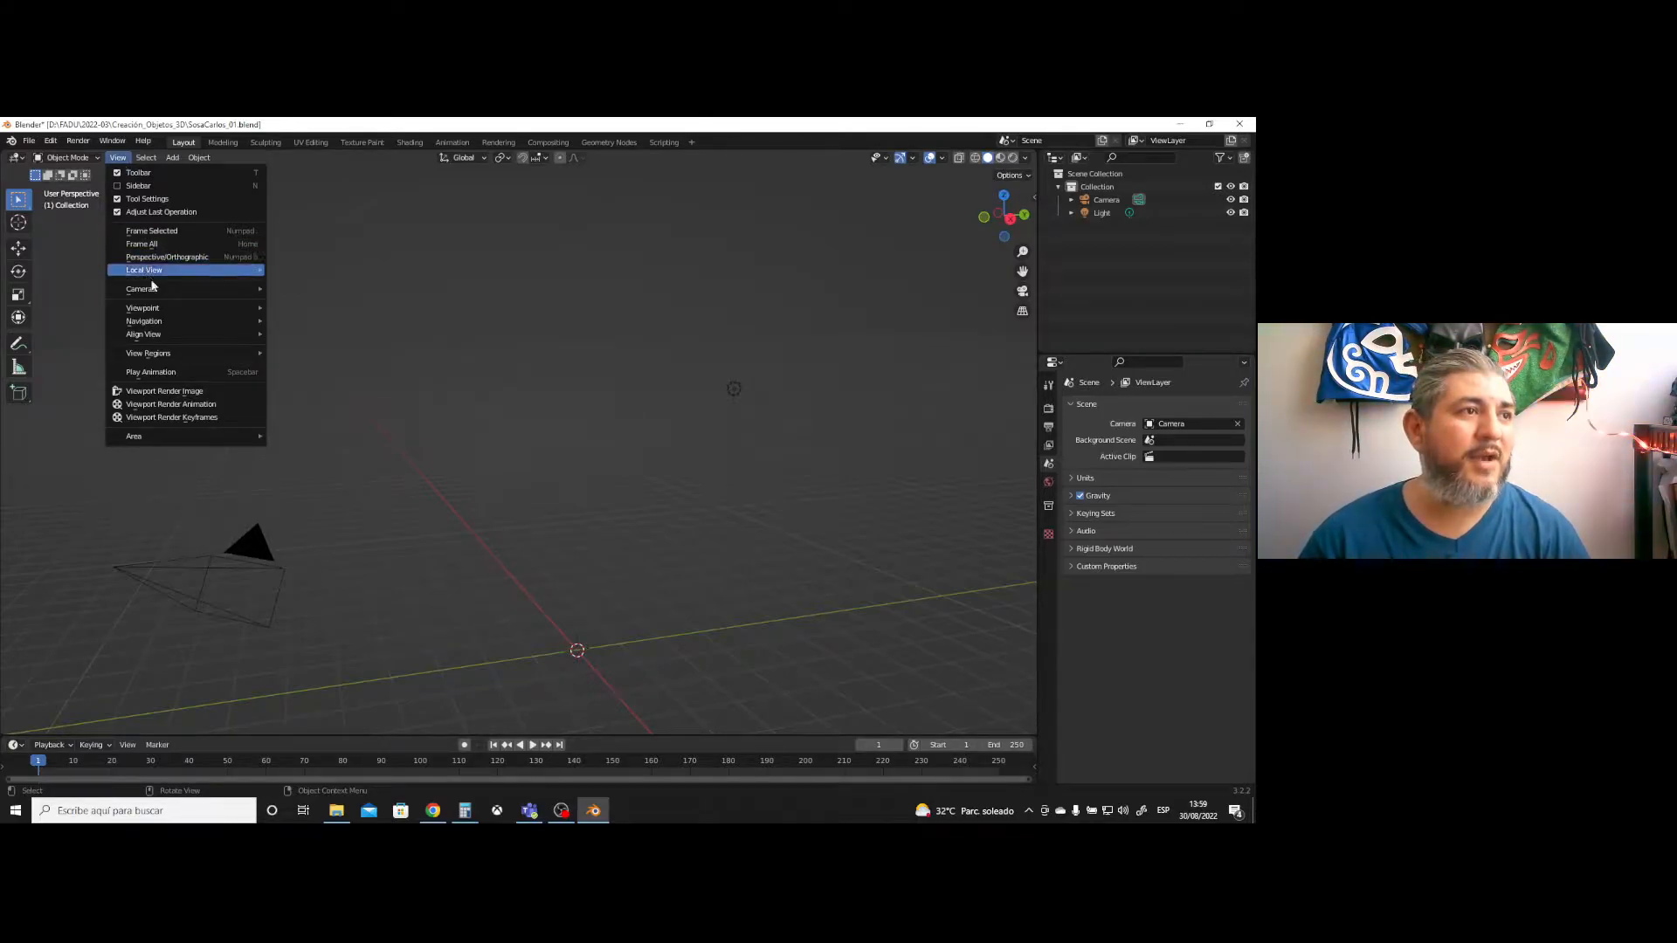
mouse_move(167, 311)
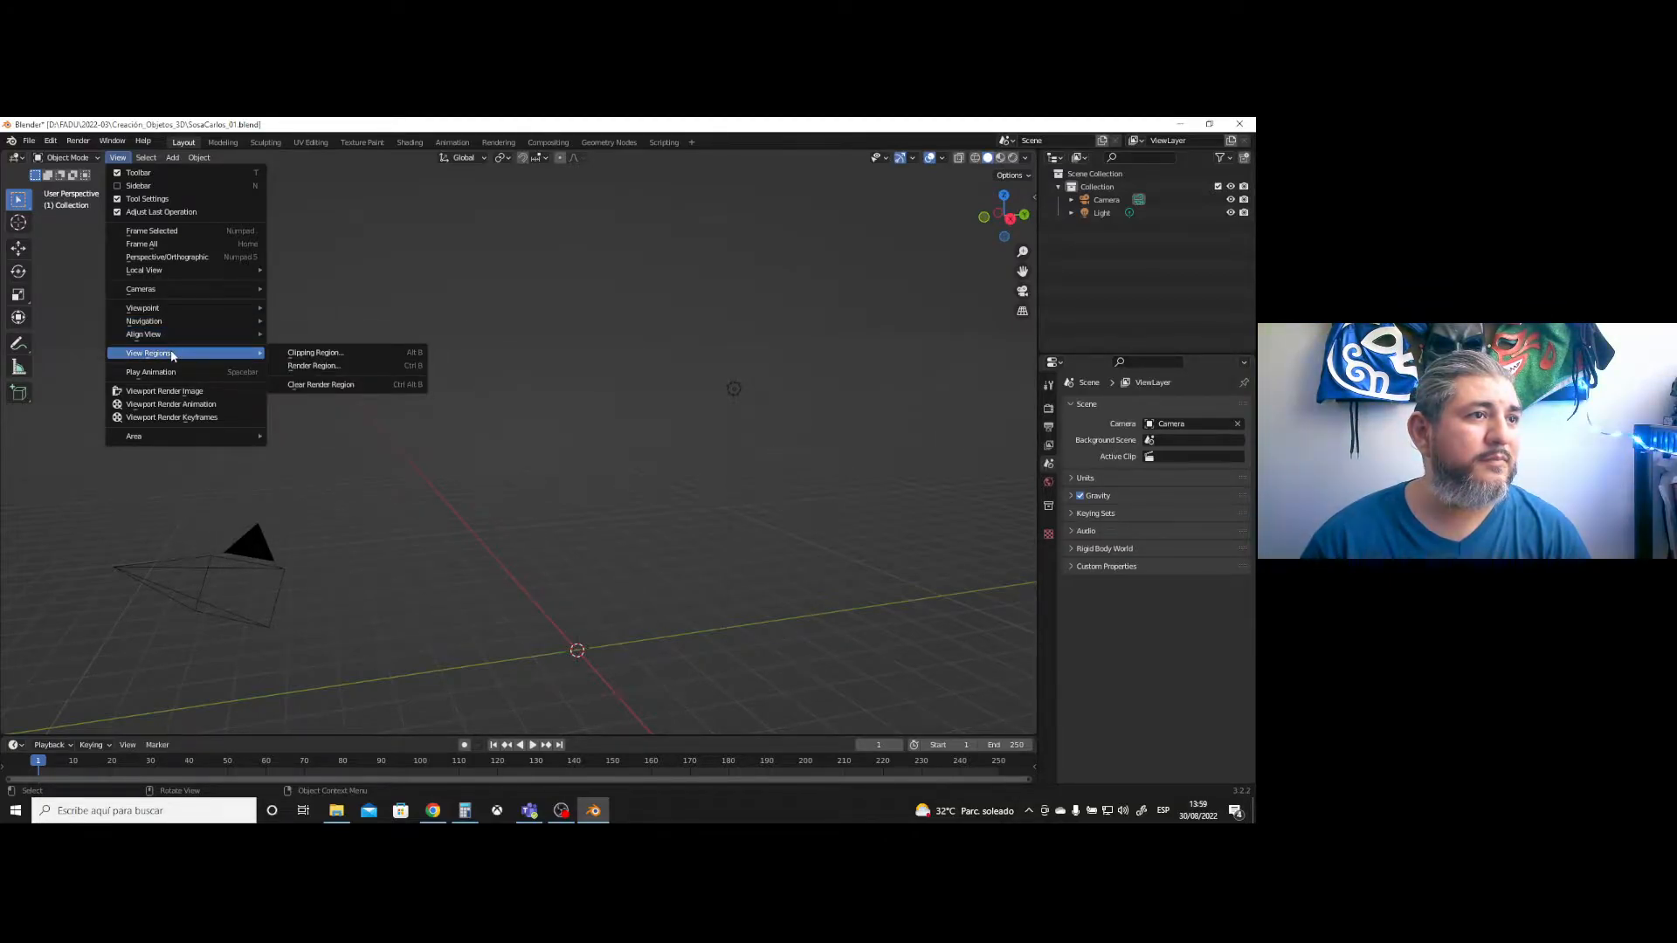
mouse_move(180, 441)
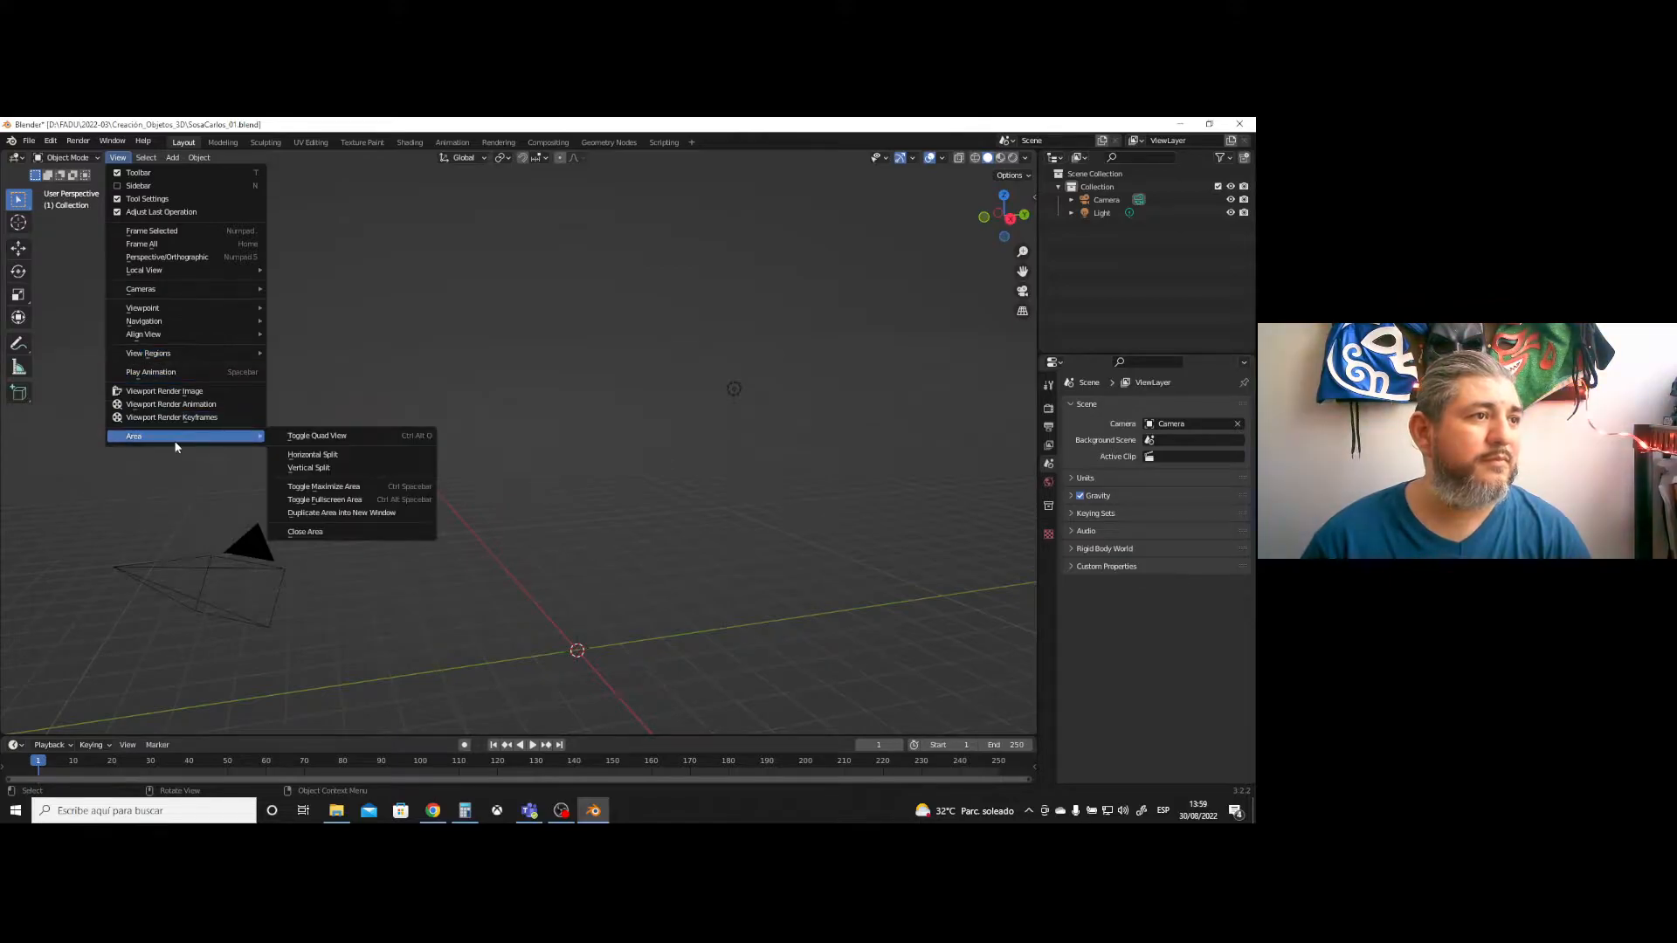
click(316, 436)
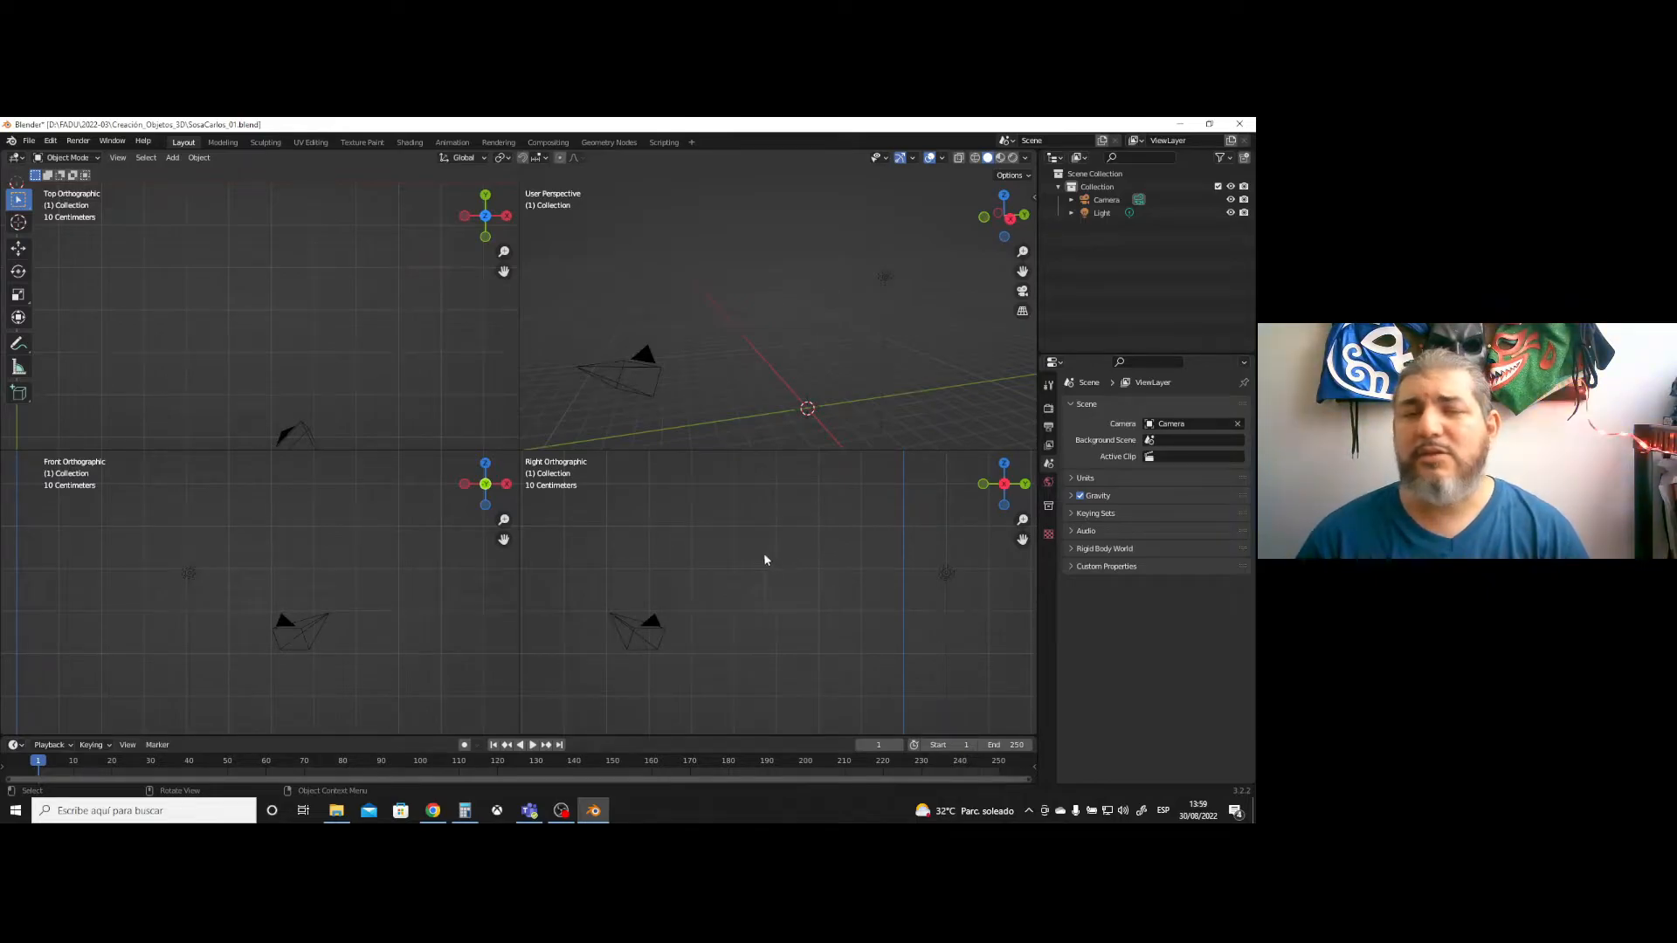
- Switch the user view to orthographic projection, and return from the quad view to a single viewport
click(117, 158)
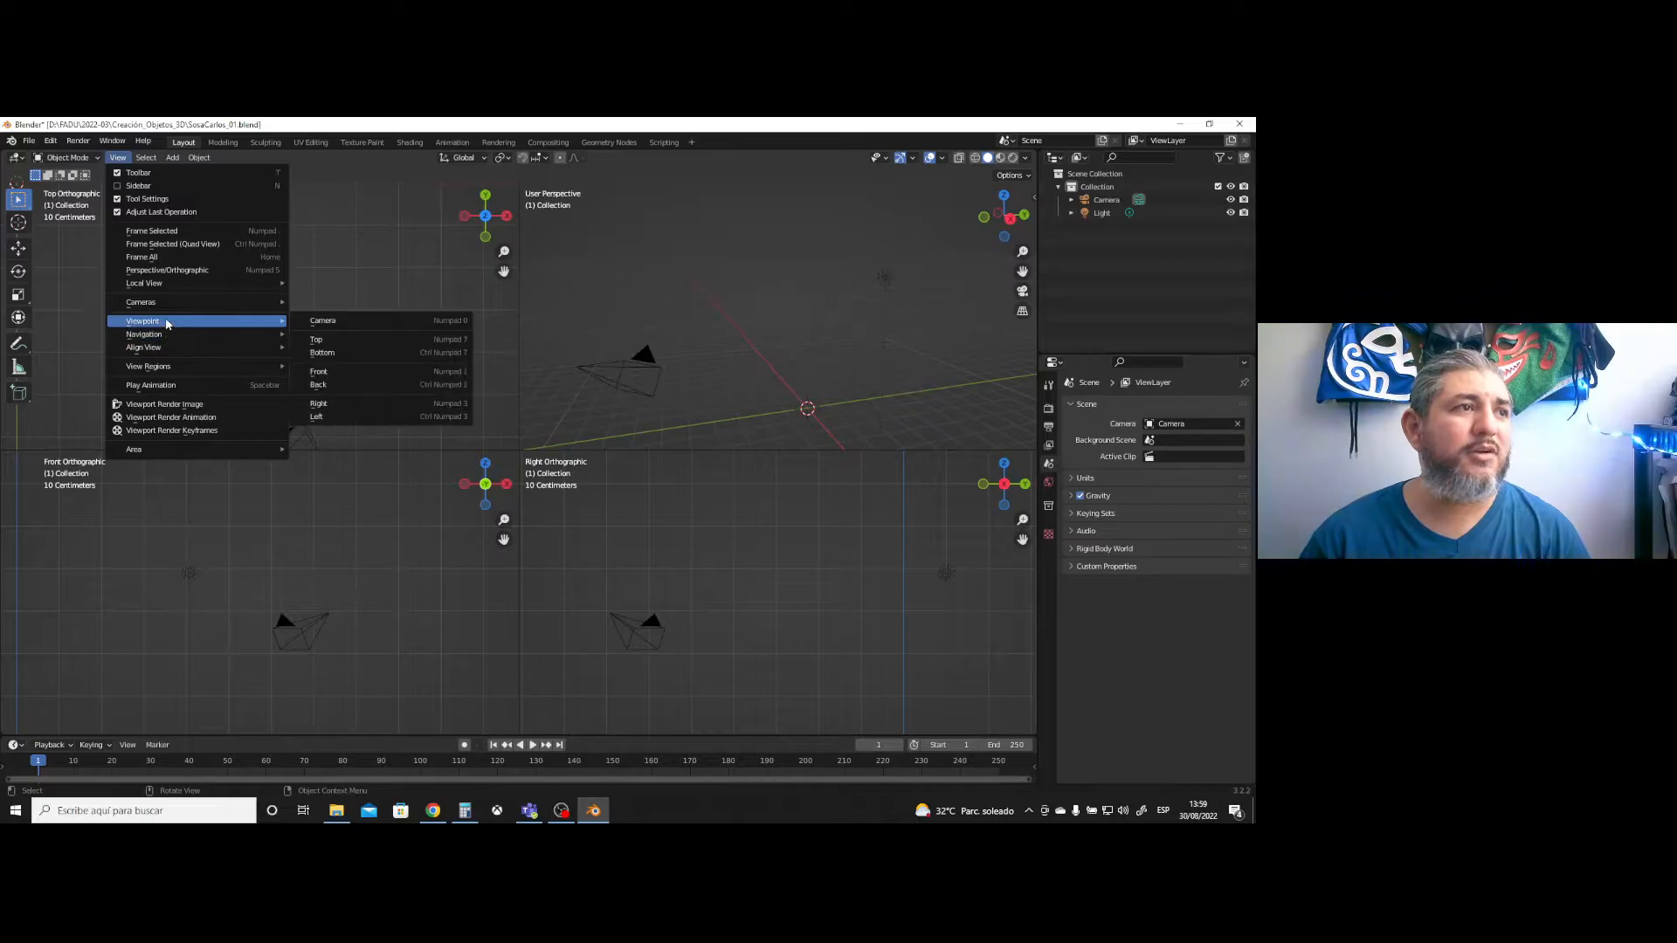
click(158, 274)
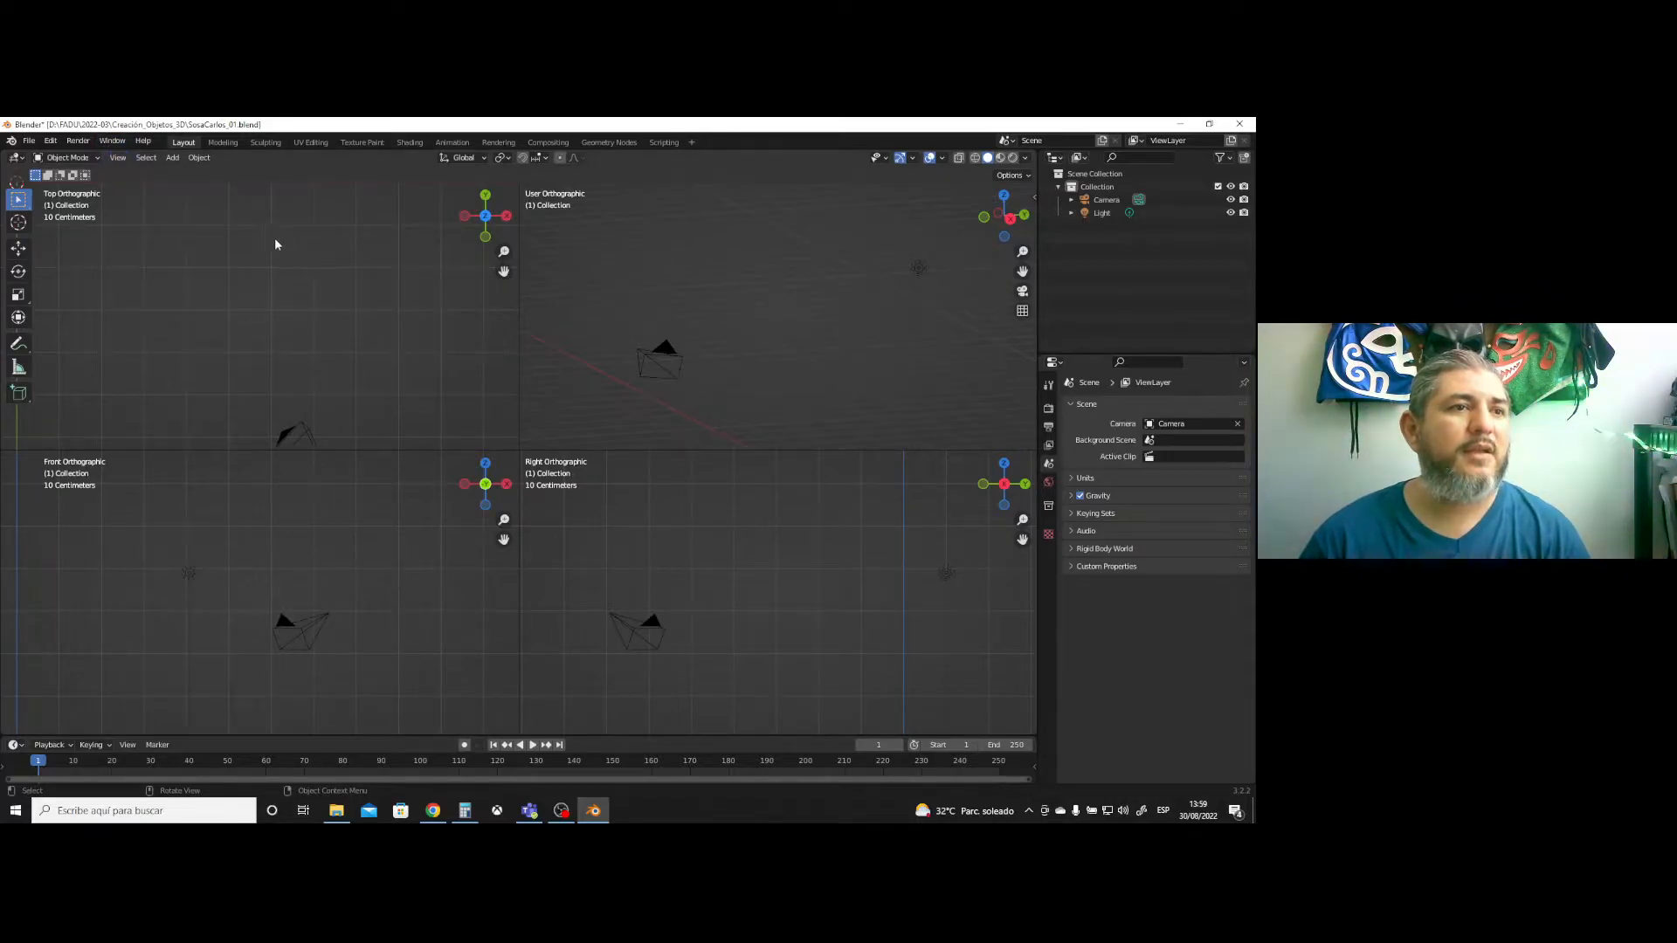
click(117, 158)
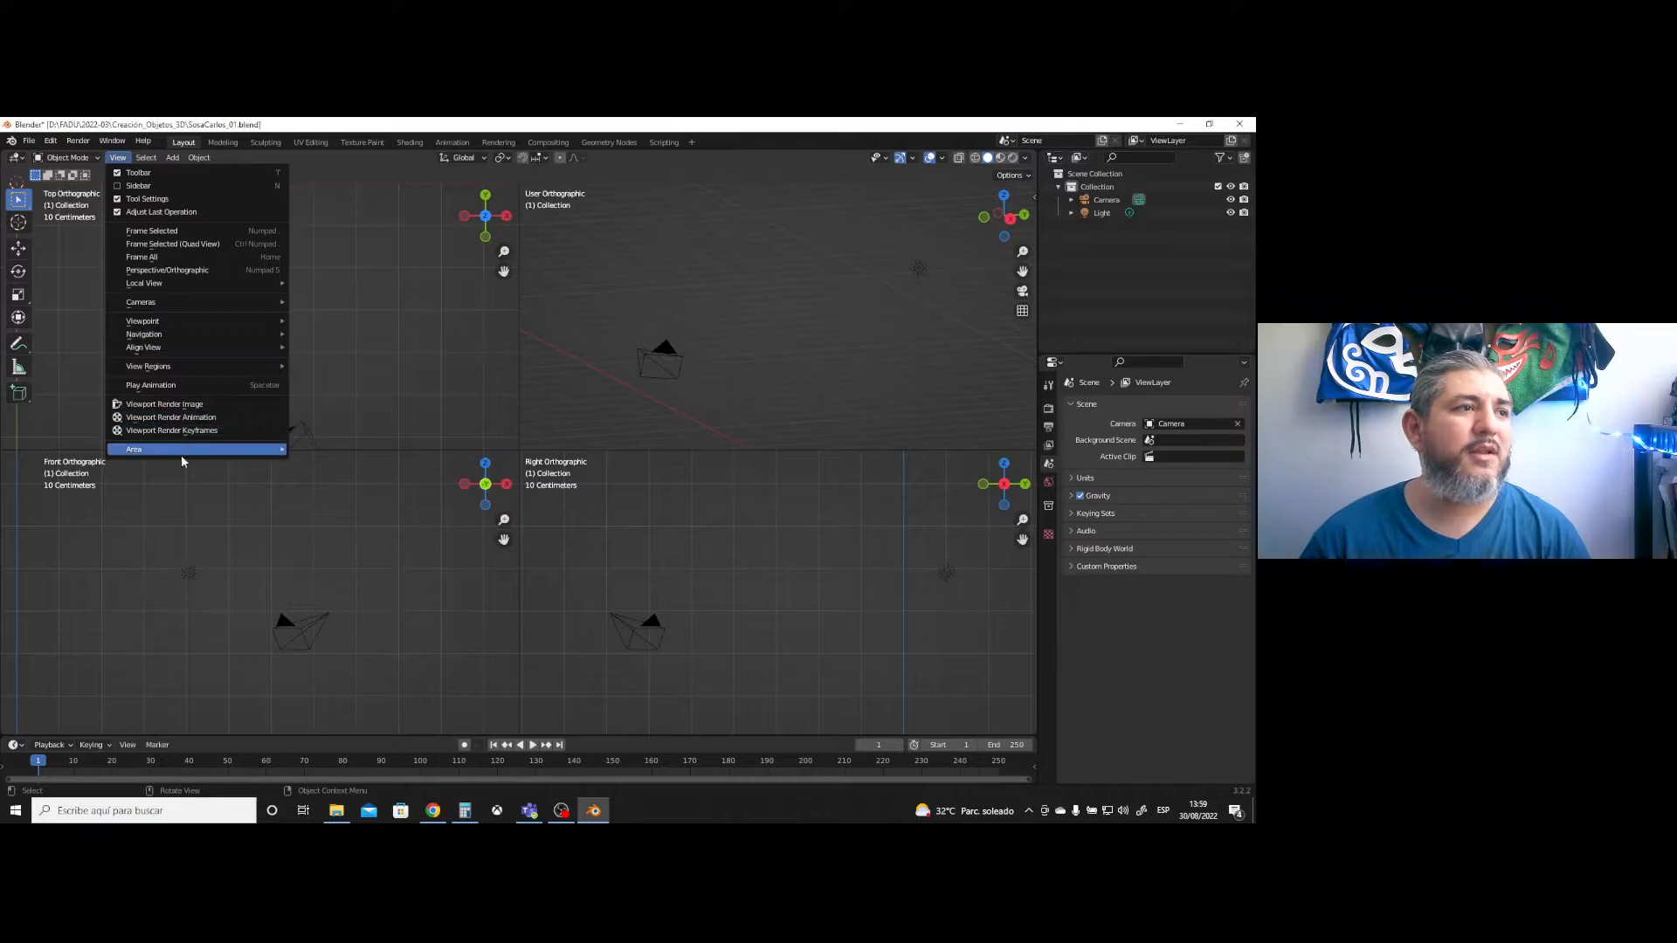
mouse_move(182, 458)
click(331, 453)
middle_drag(395, 431, 615, 533)
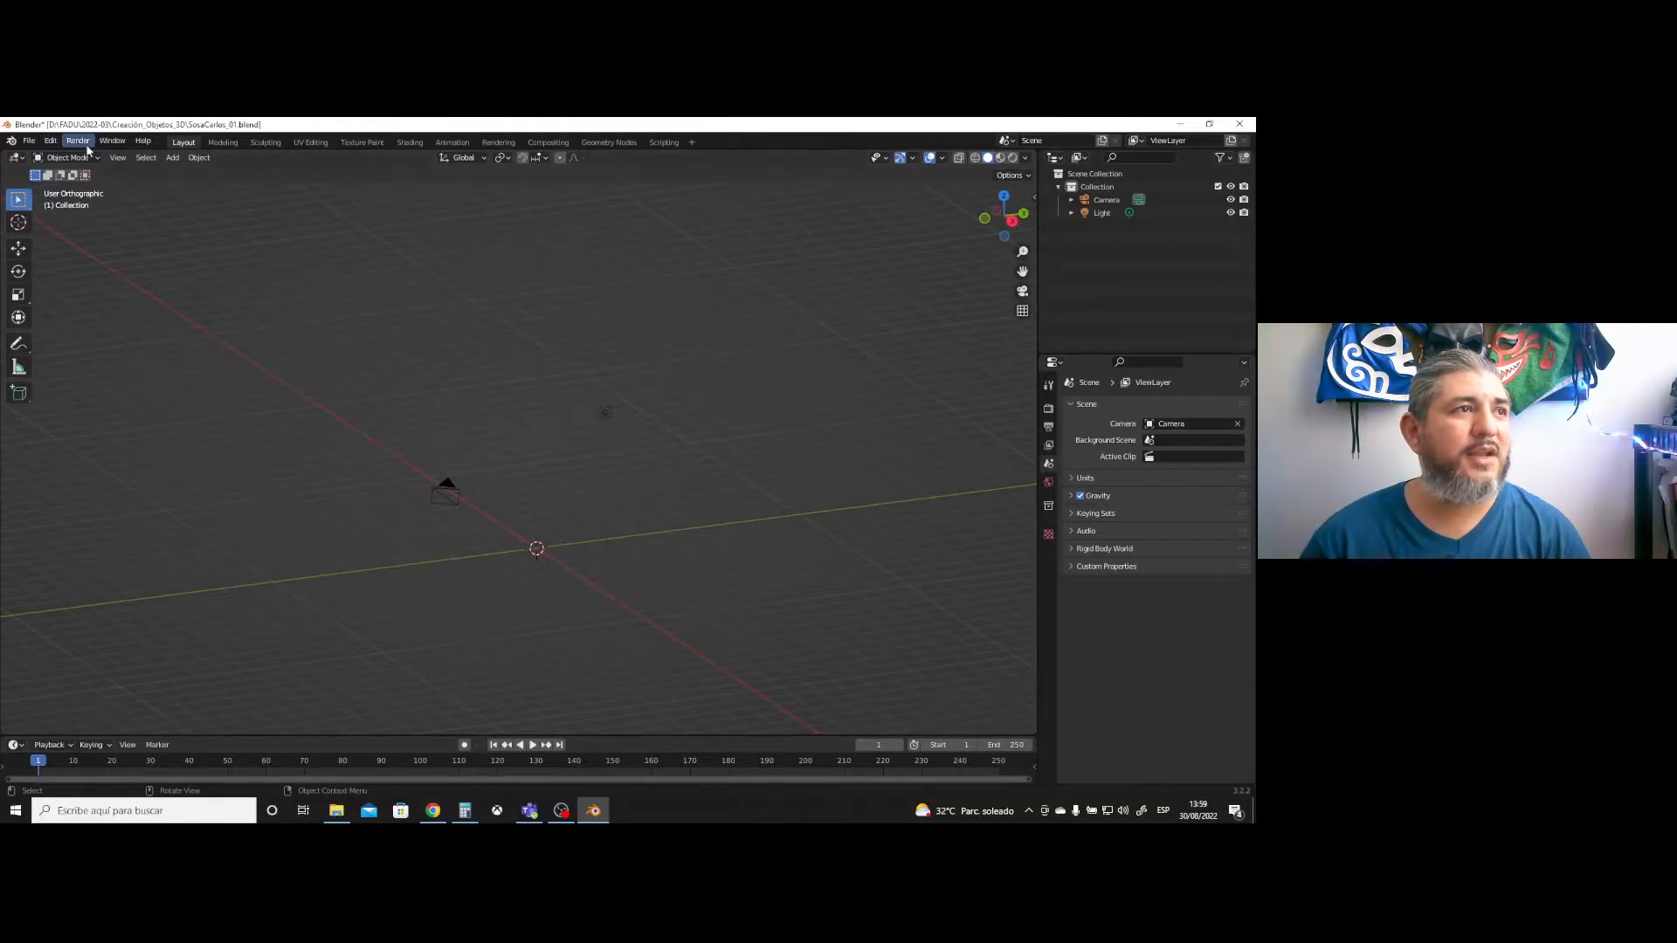
- Return the single viewport from orthographic to perspective projection
click(118, 158)
click(164, 262)
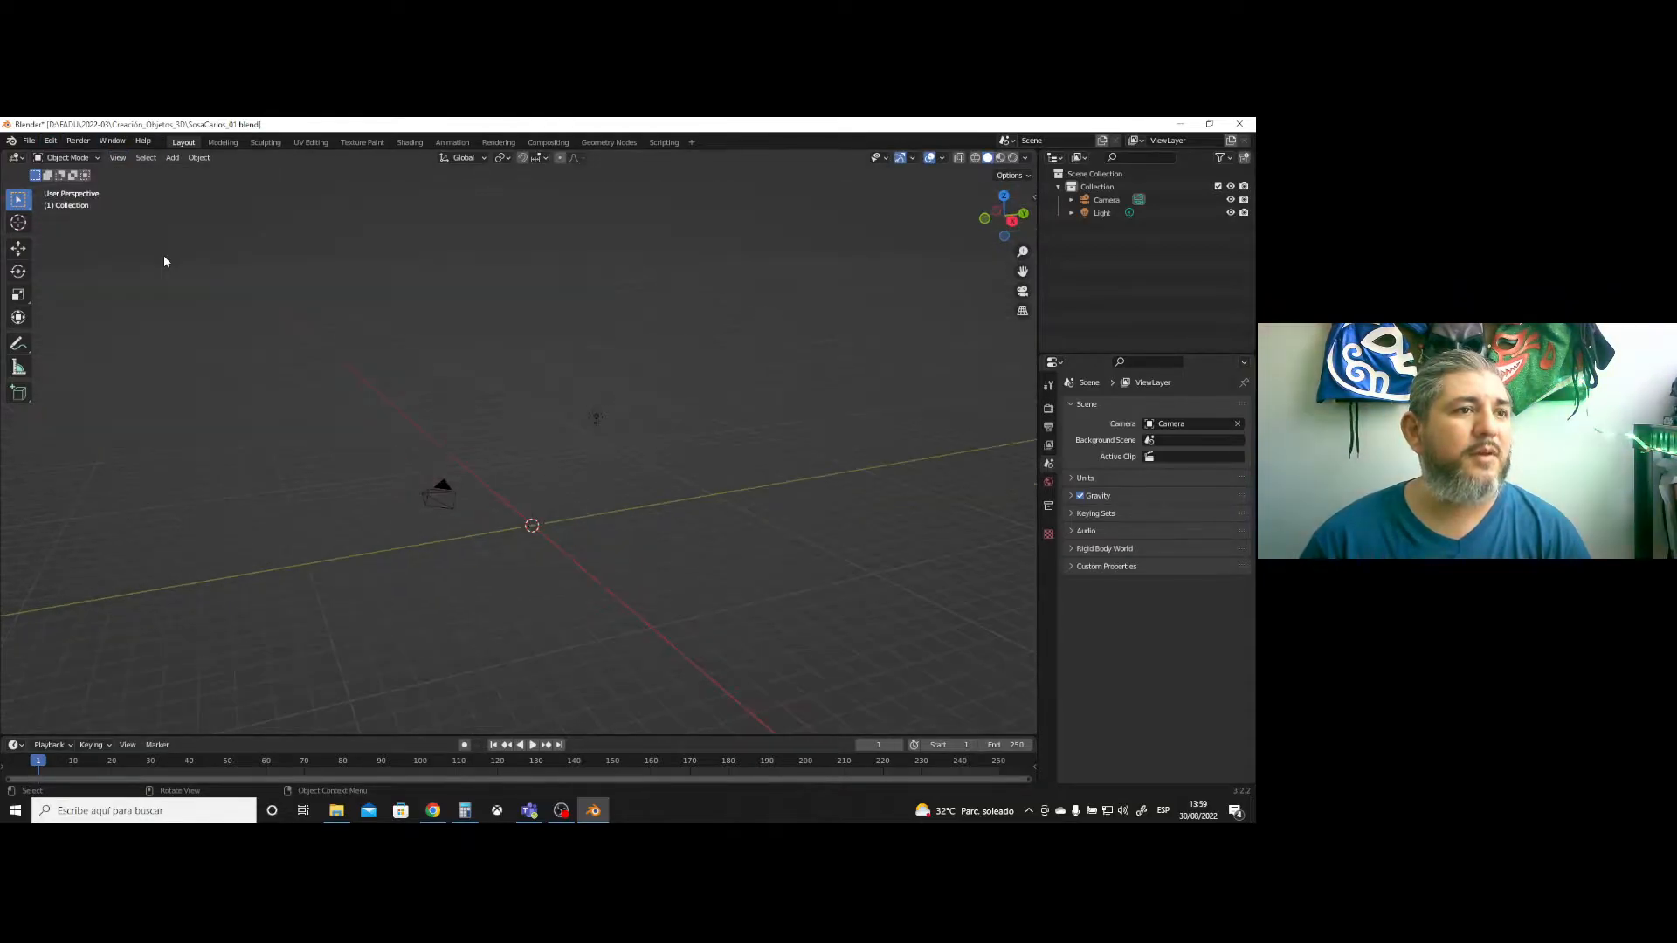
middle_drag(648, 625, 583, 572)
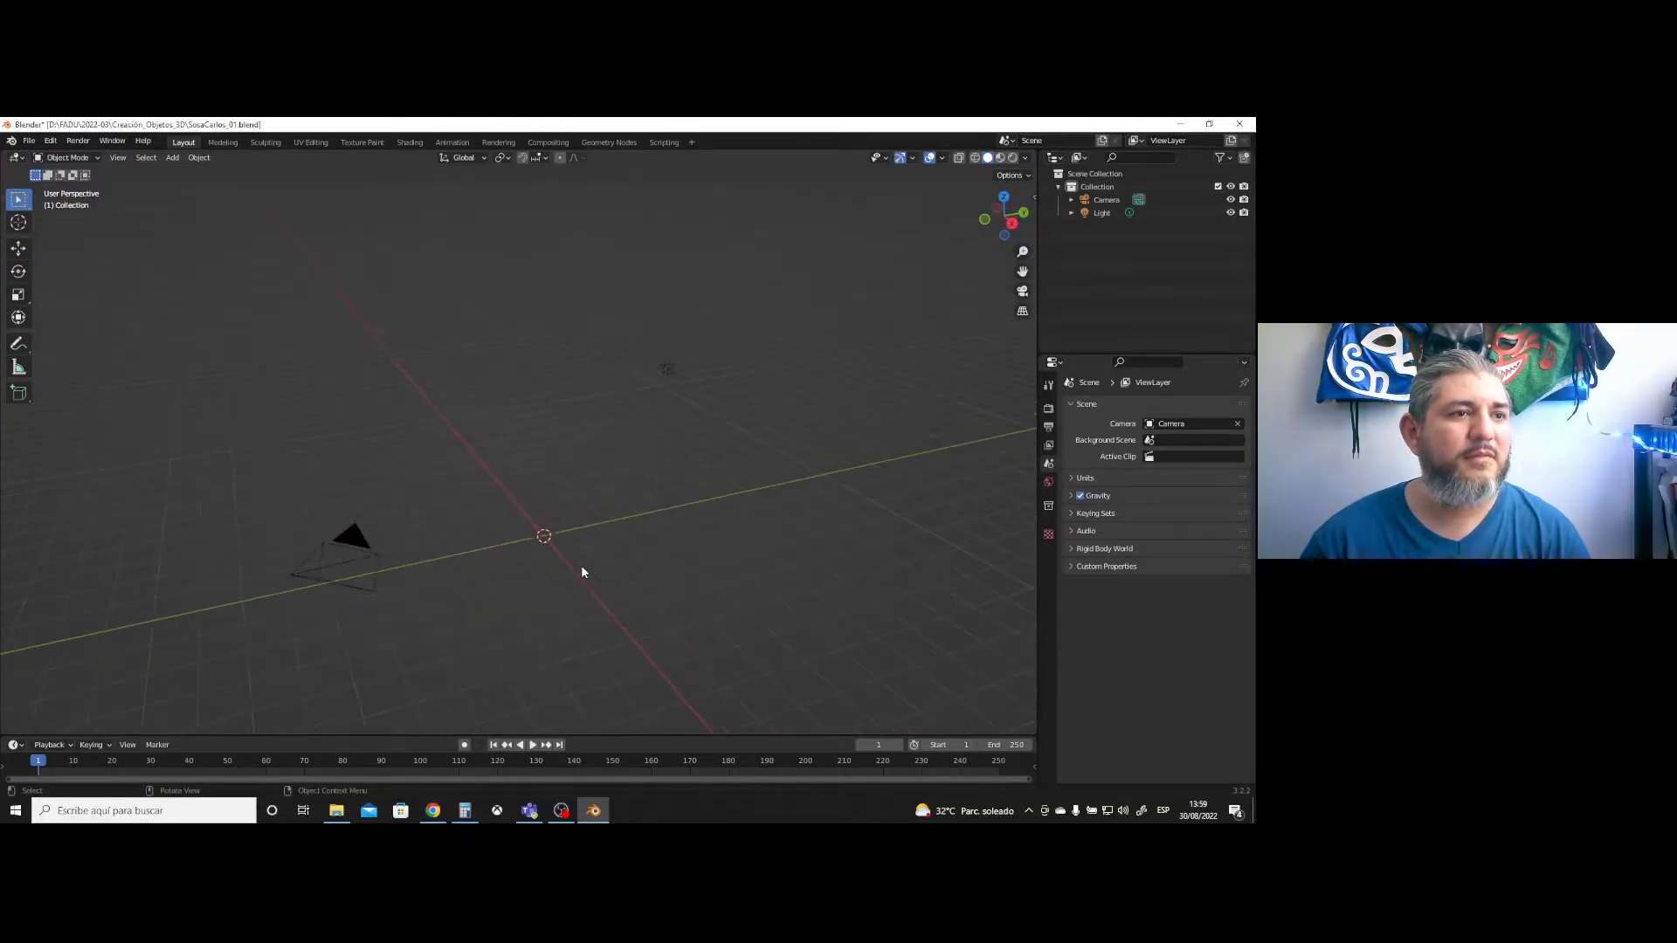
- Add a cube mesh at the world origin
click(173, 159)
mouse_move(209, 172)
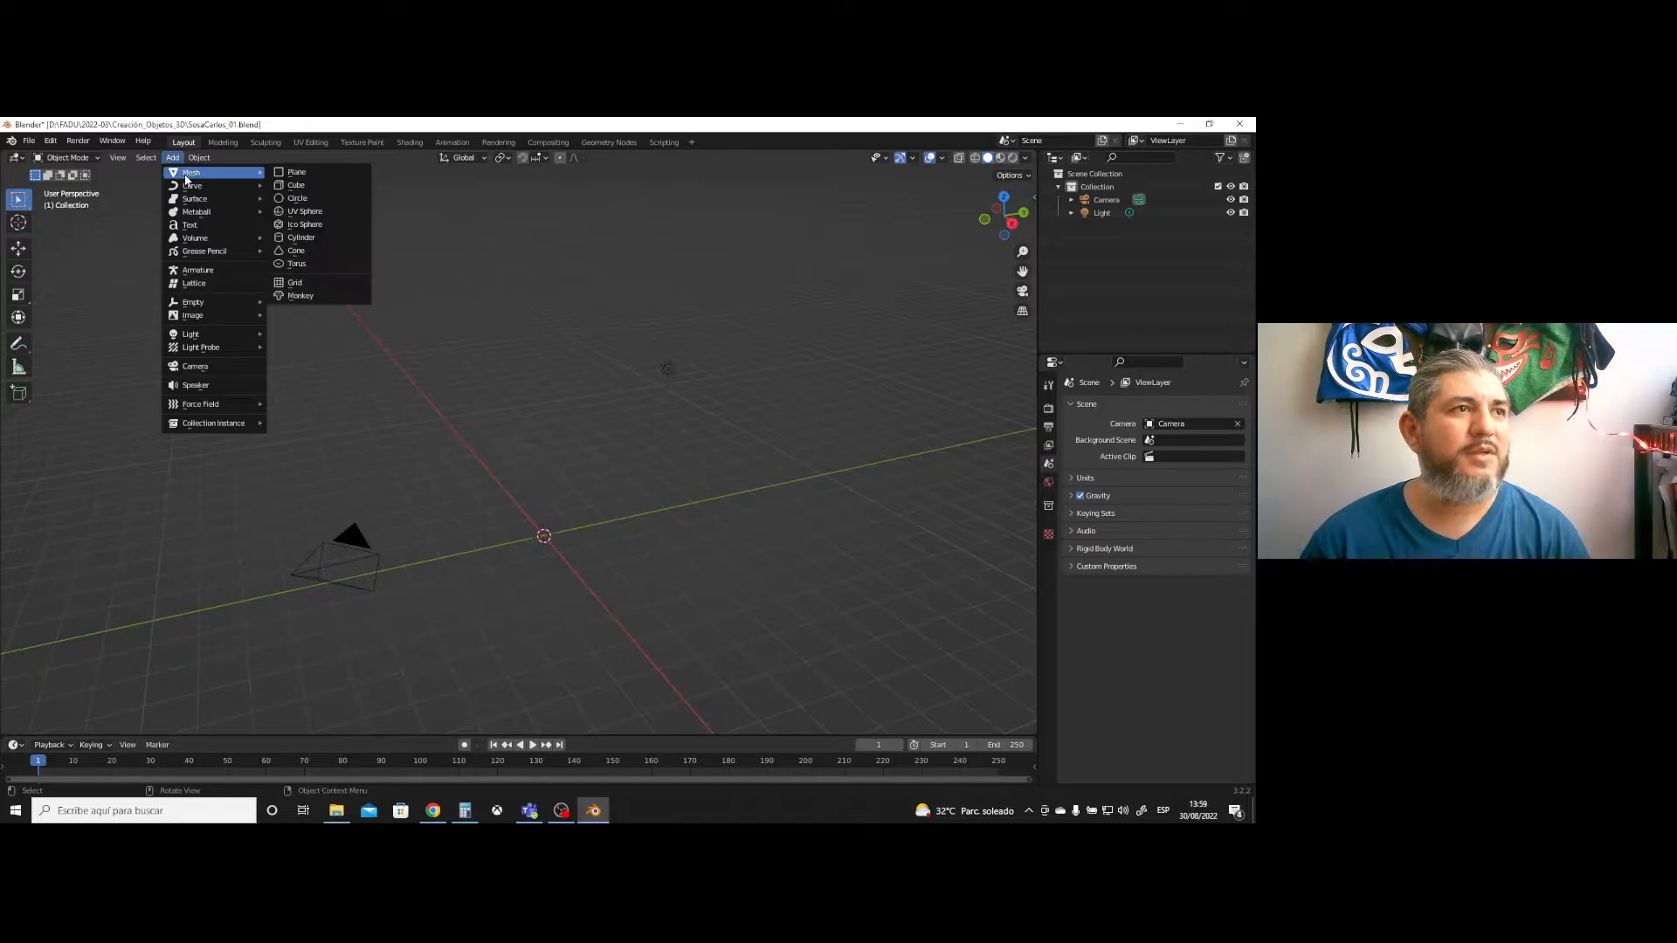
click(299, 186)
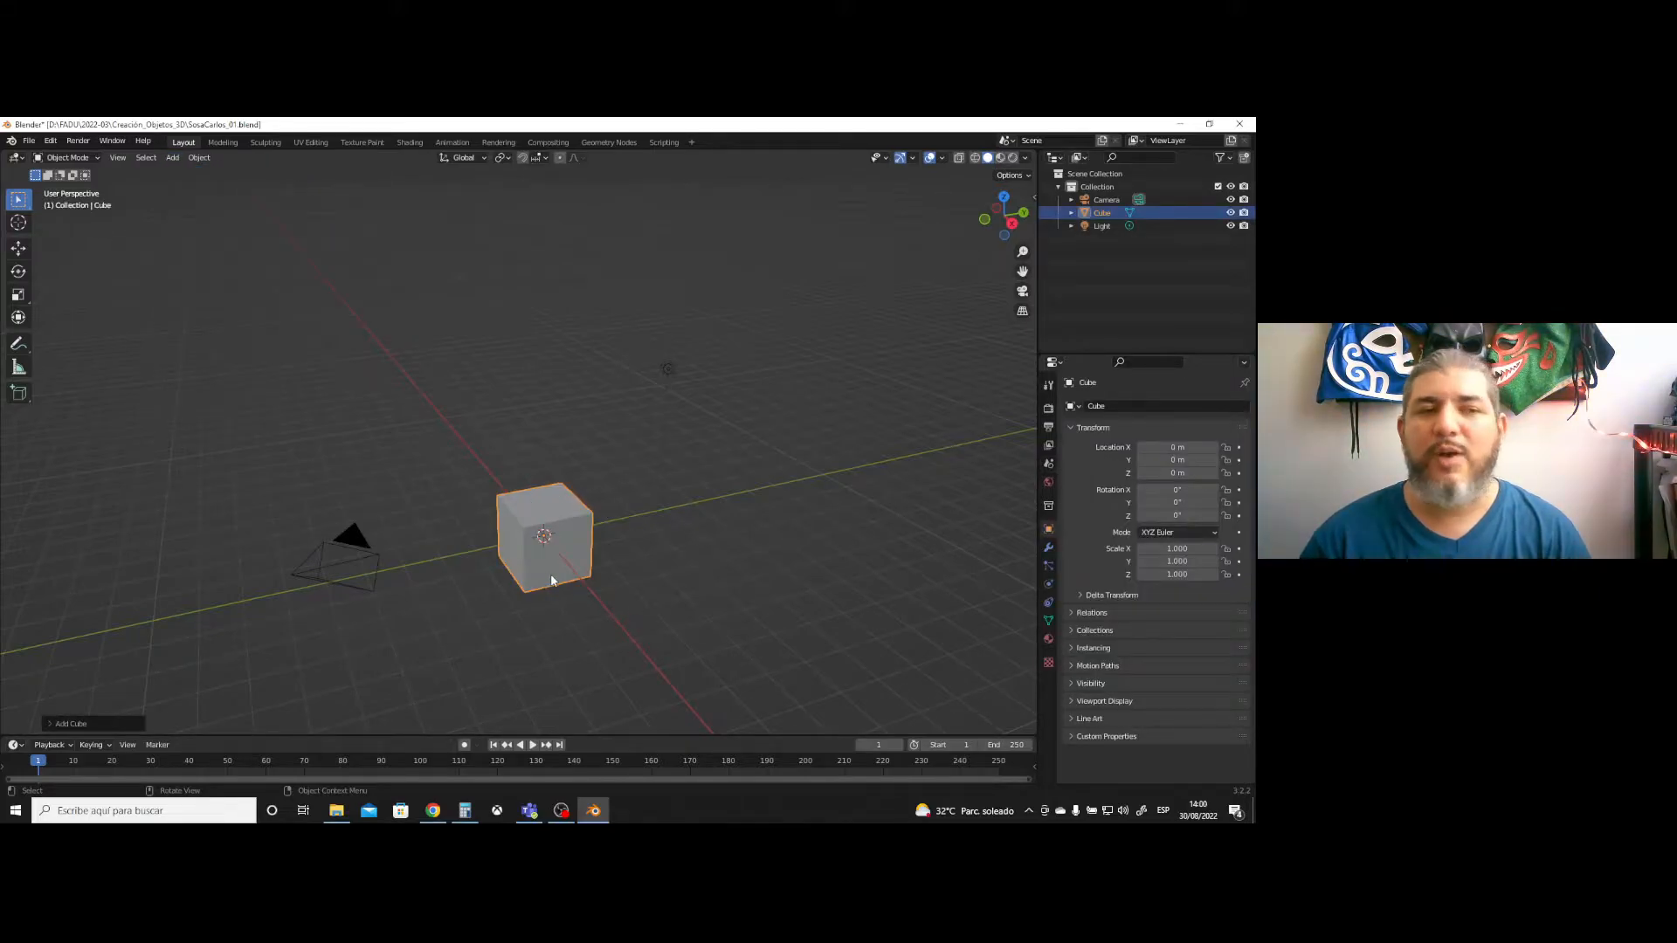
- Compare the cube in orthographic and perspective projection, ending in perspective
click(117, 158)
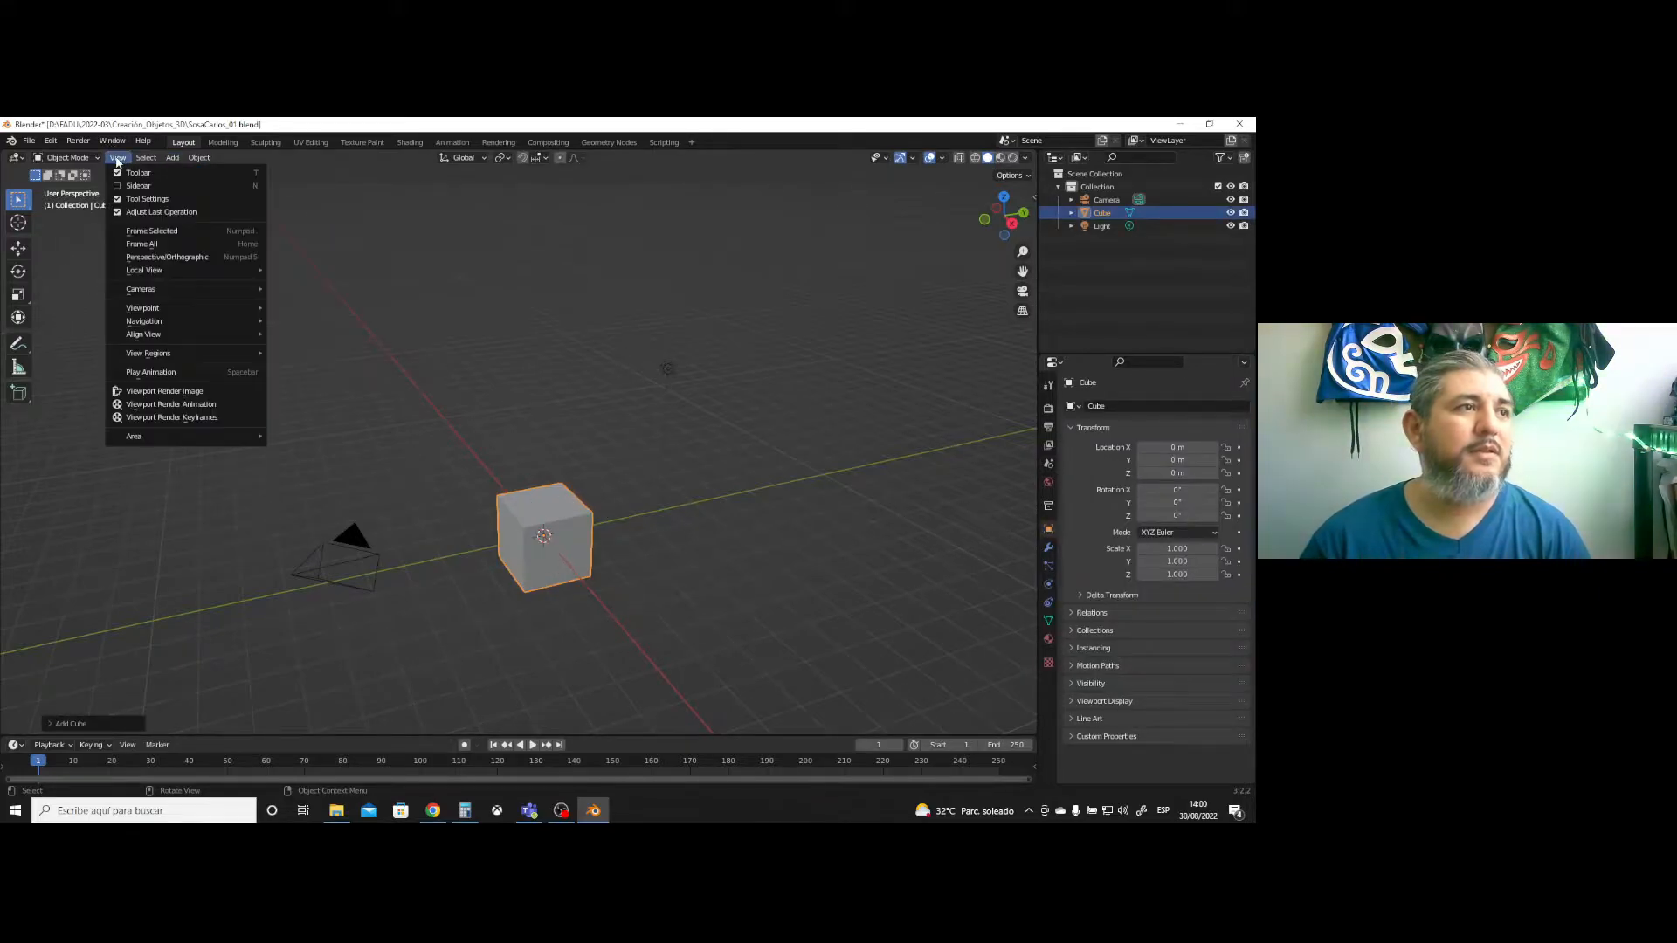
click(155, 258)
mouse_move(562, 619)
middle_down()
mouse_move(564, 599)
mouse_move(547, 636)
mouse_move(480, 603)
mouse_move(658, 622)
mouse_move(475, 609)
mouse_move(616, 616)
mouse_move(527, 618)
mouse_move(572, 605)
mouse_move(581, 622)
middle_up()
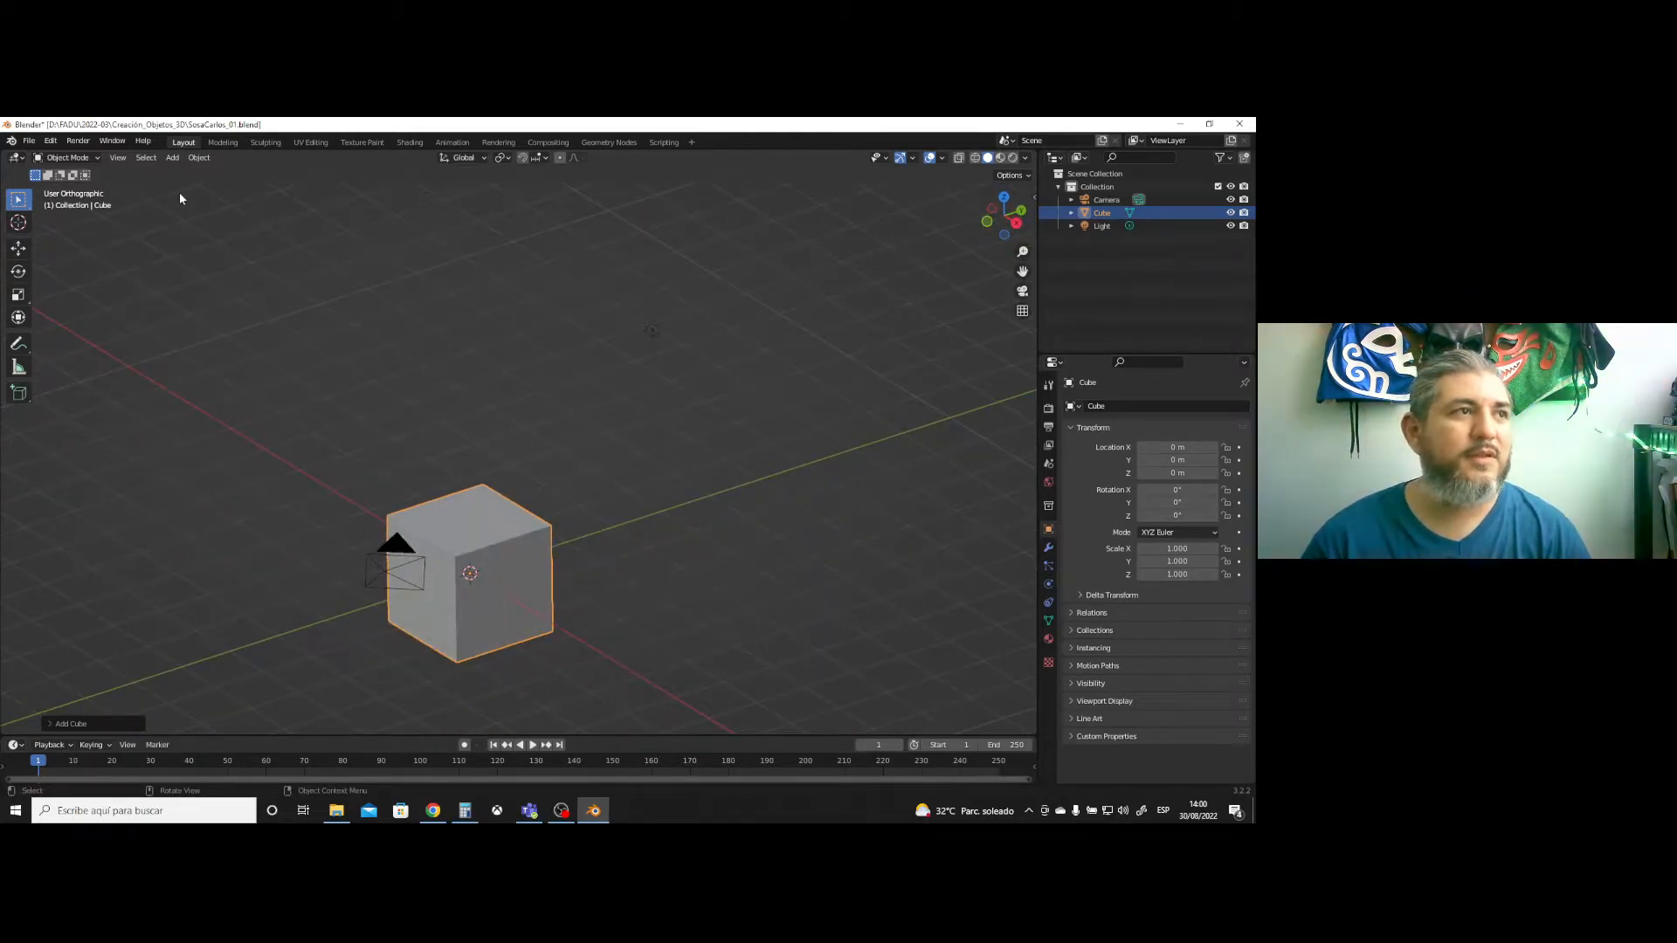
click(118, 158)
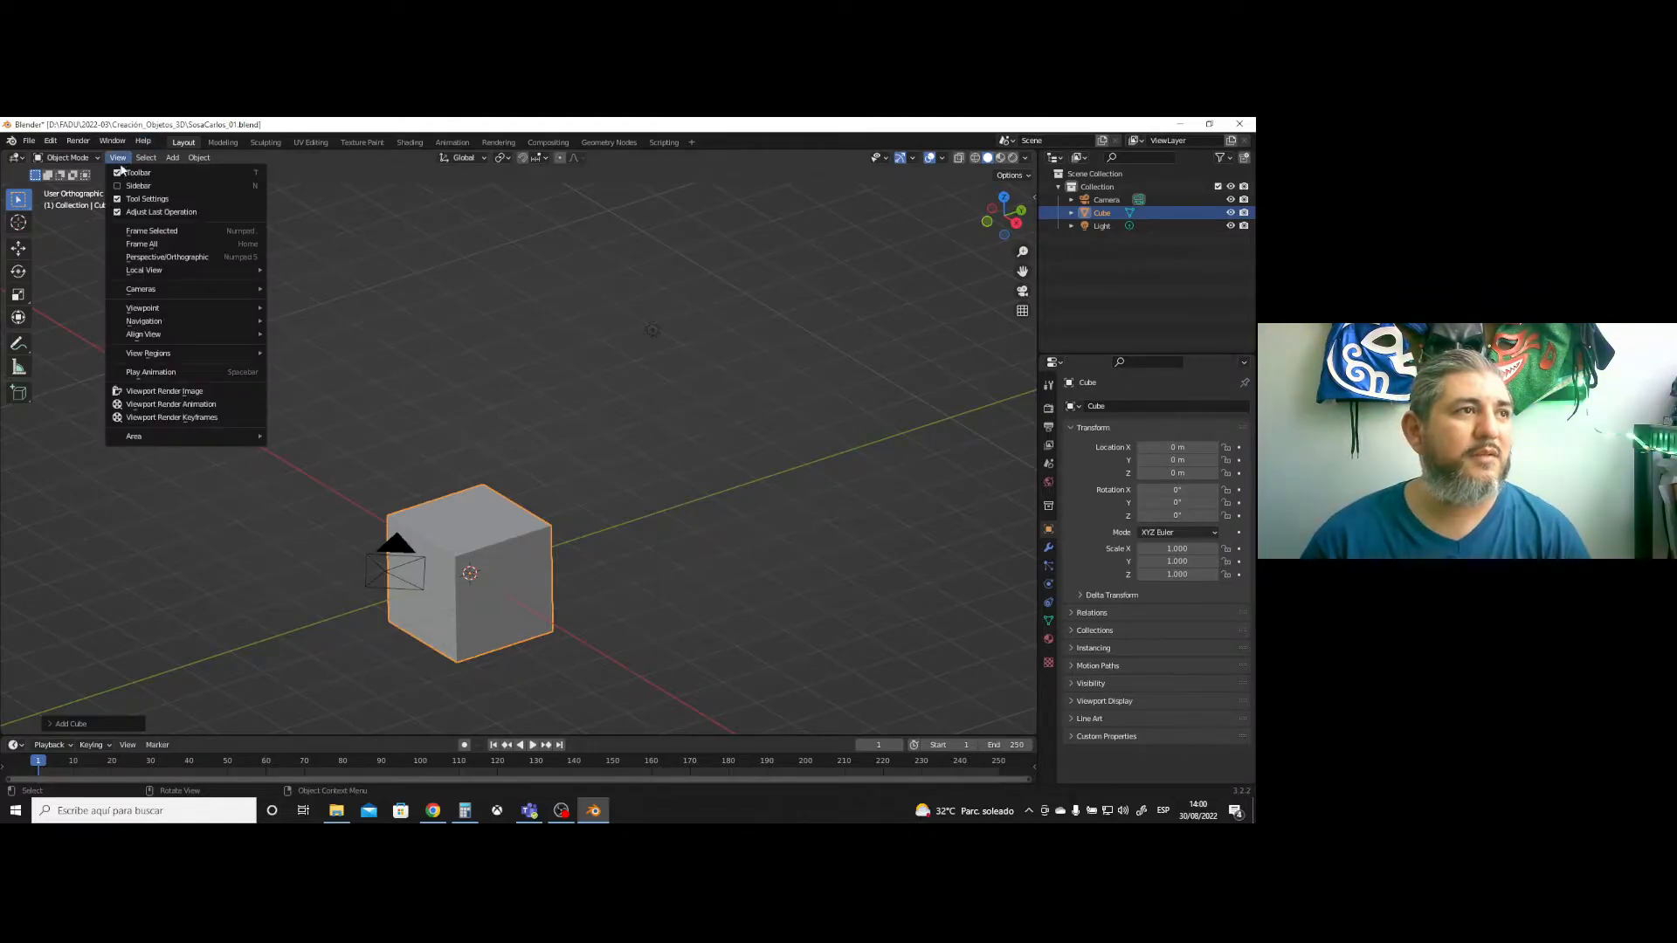
click(143, 258)
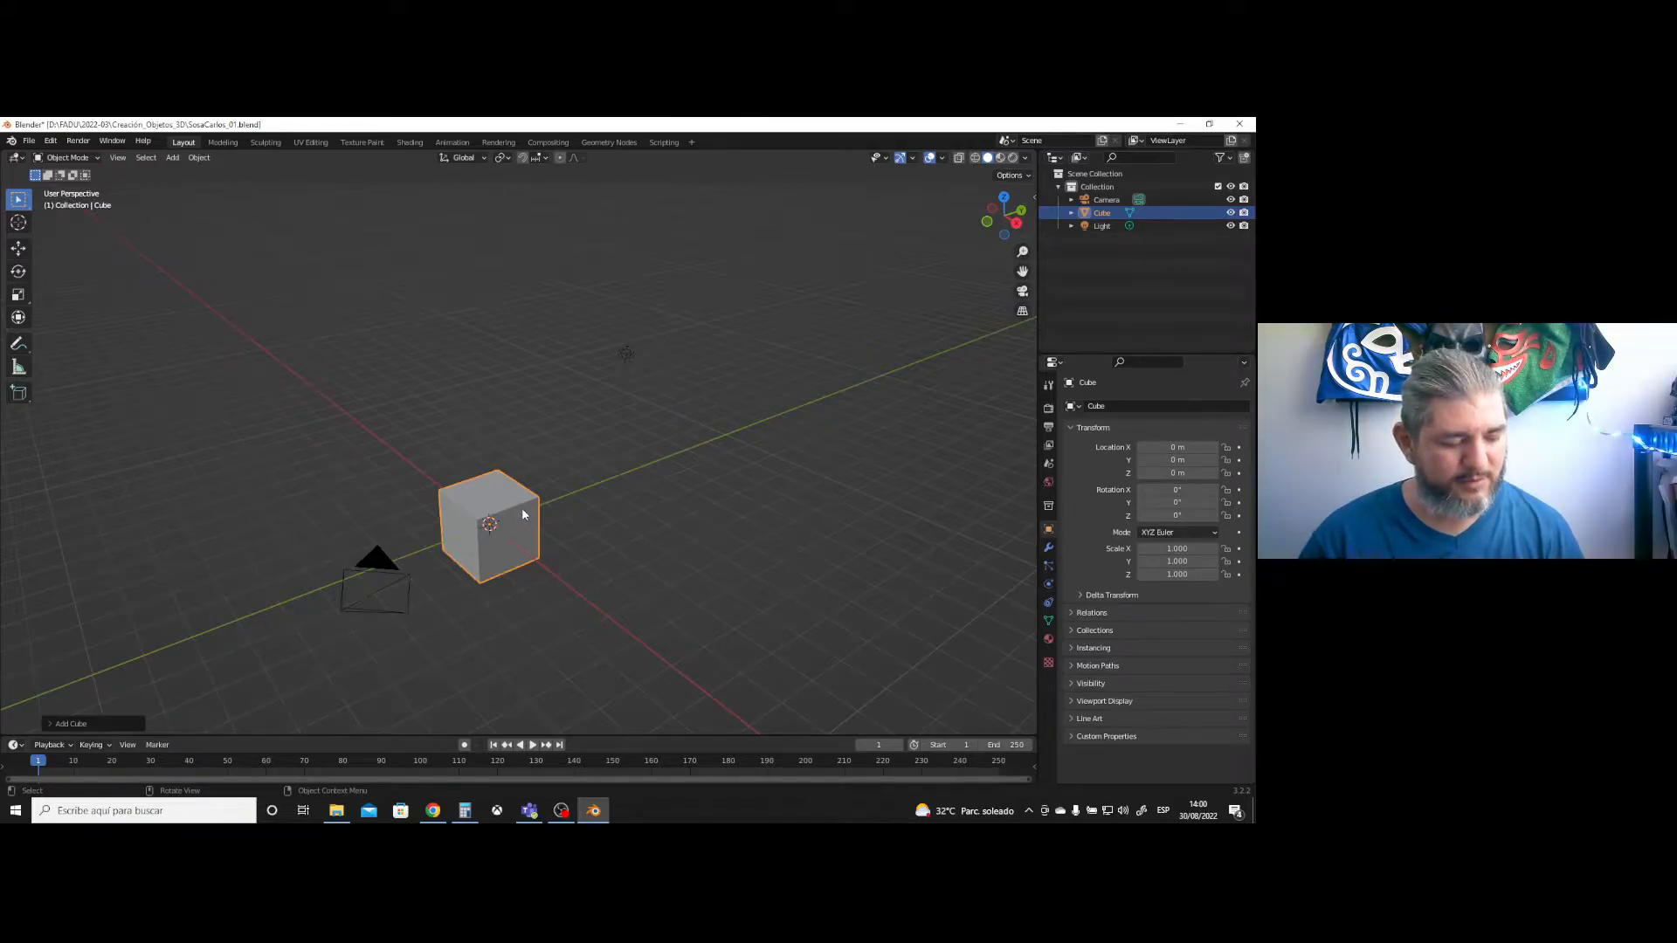
- Delete the cube, and review the standard mesh primitives available to add
middle_drag(522, 514, 614, 476)
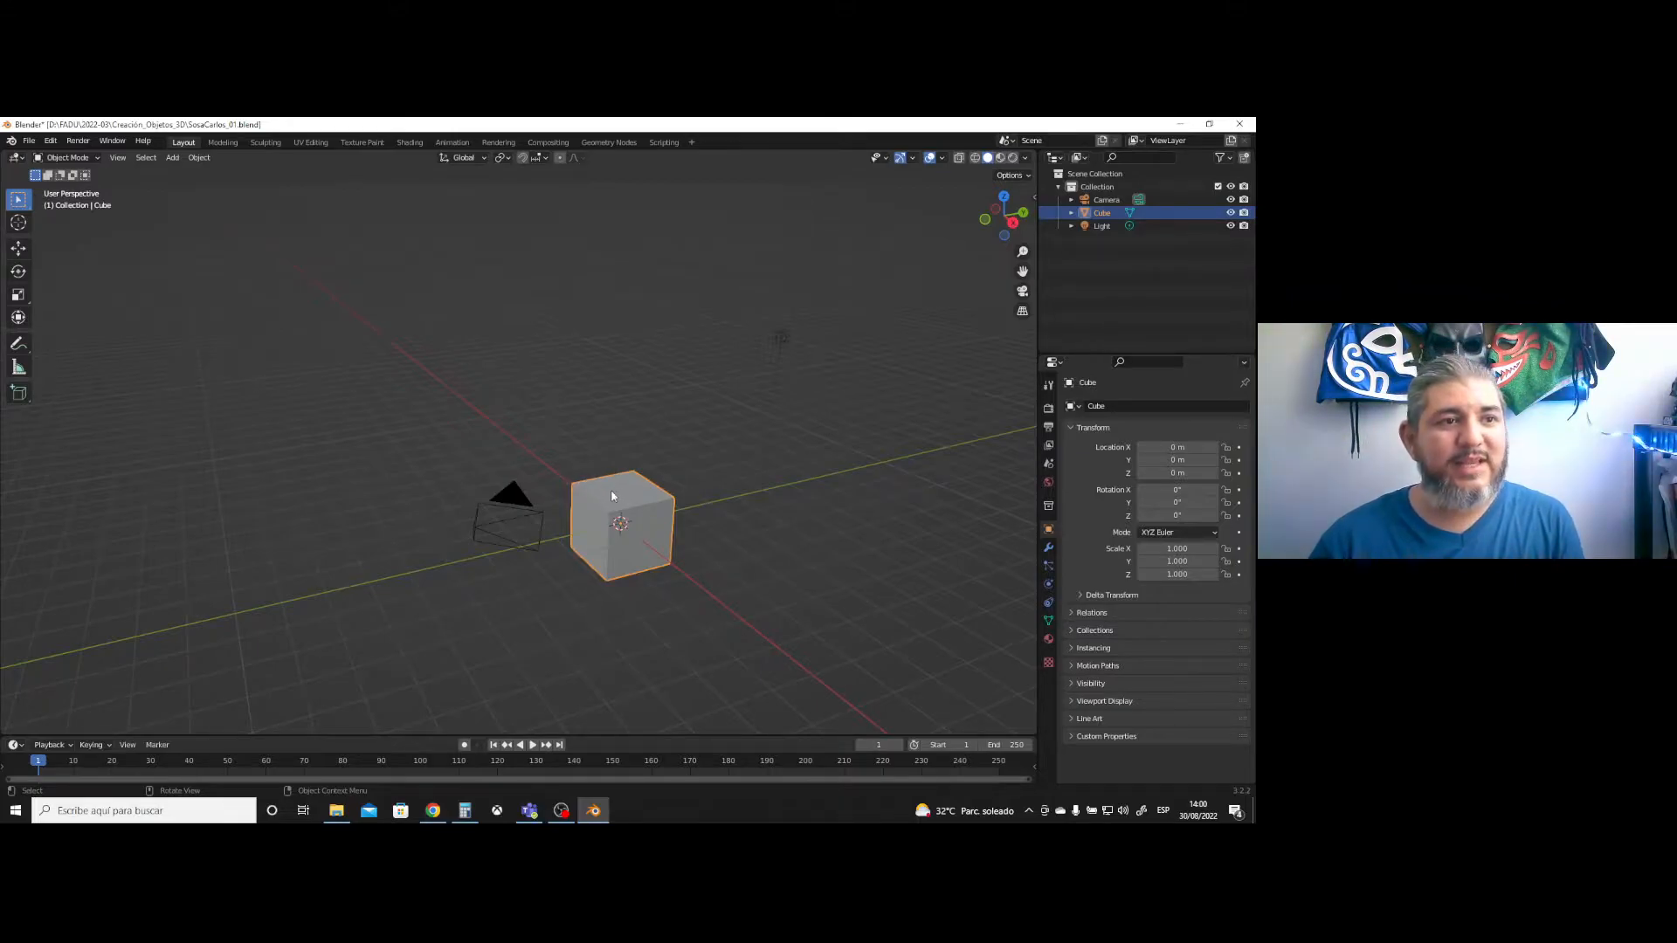
key(Delete)
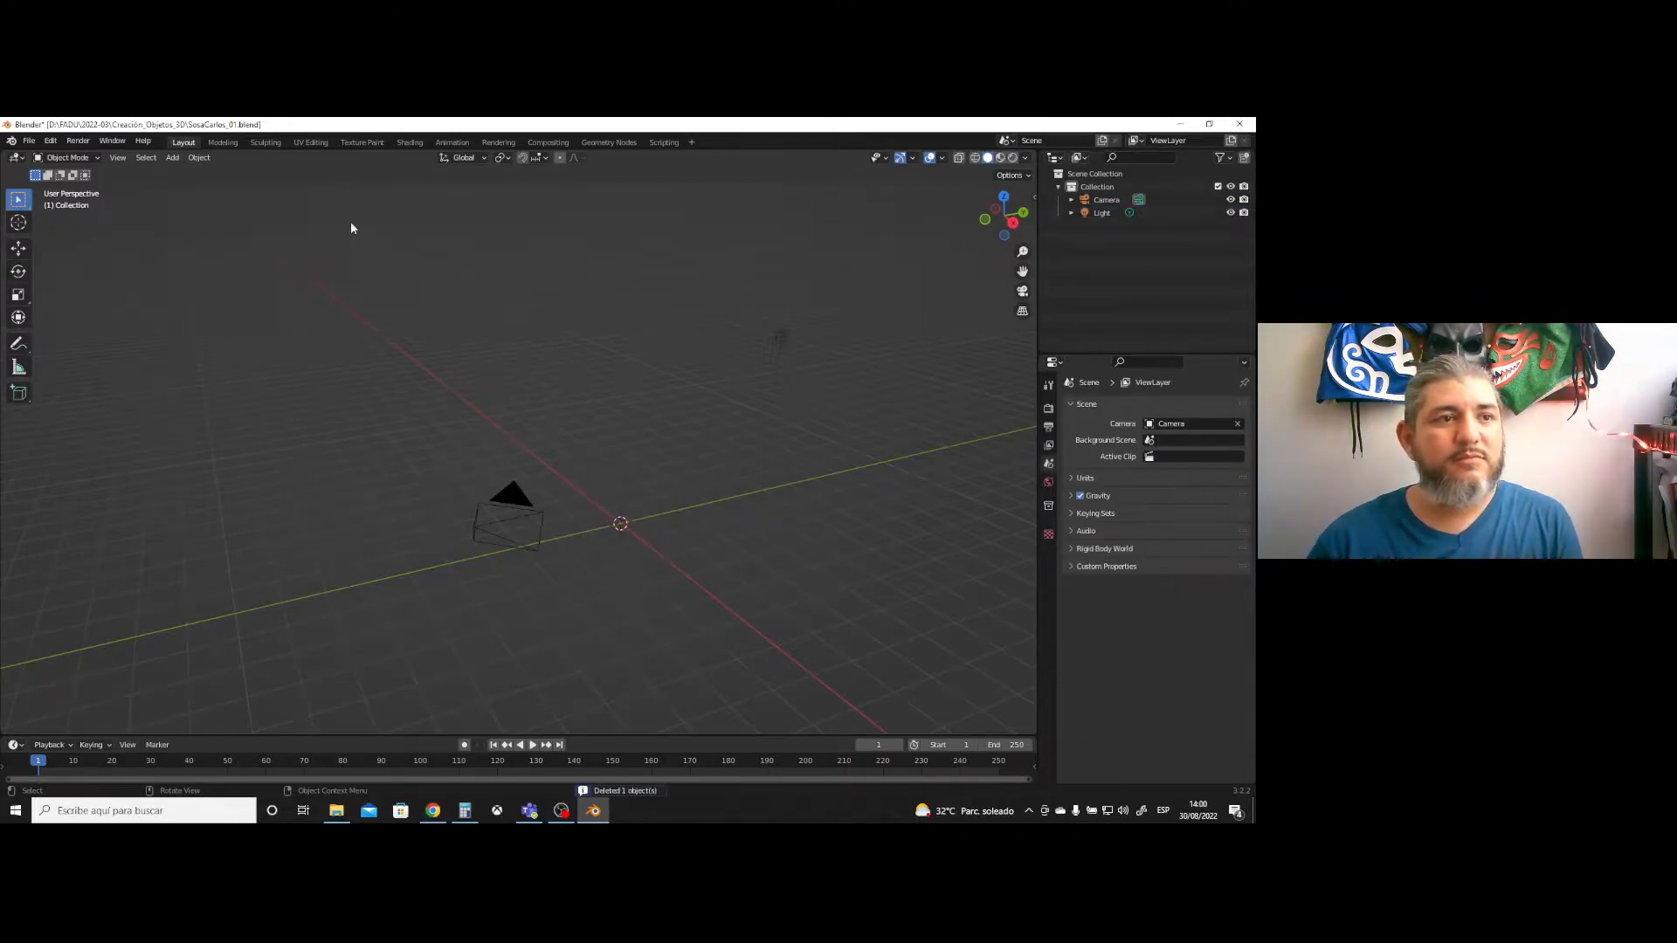
click(172, 159)
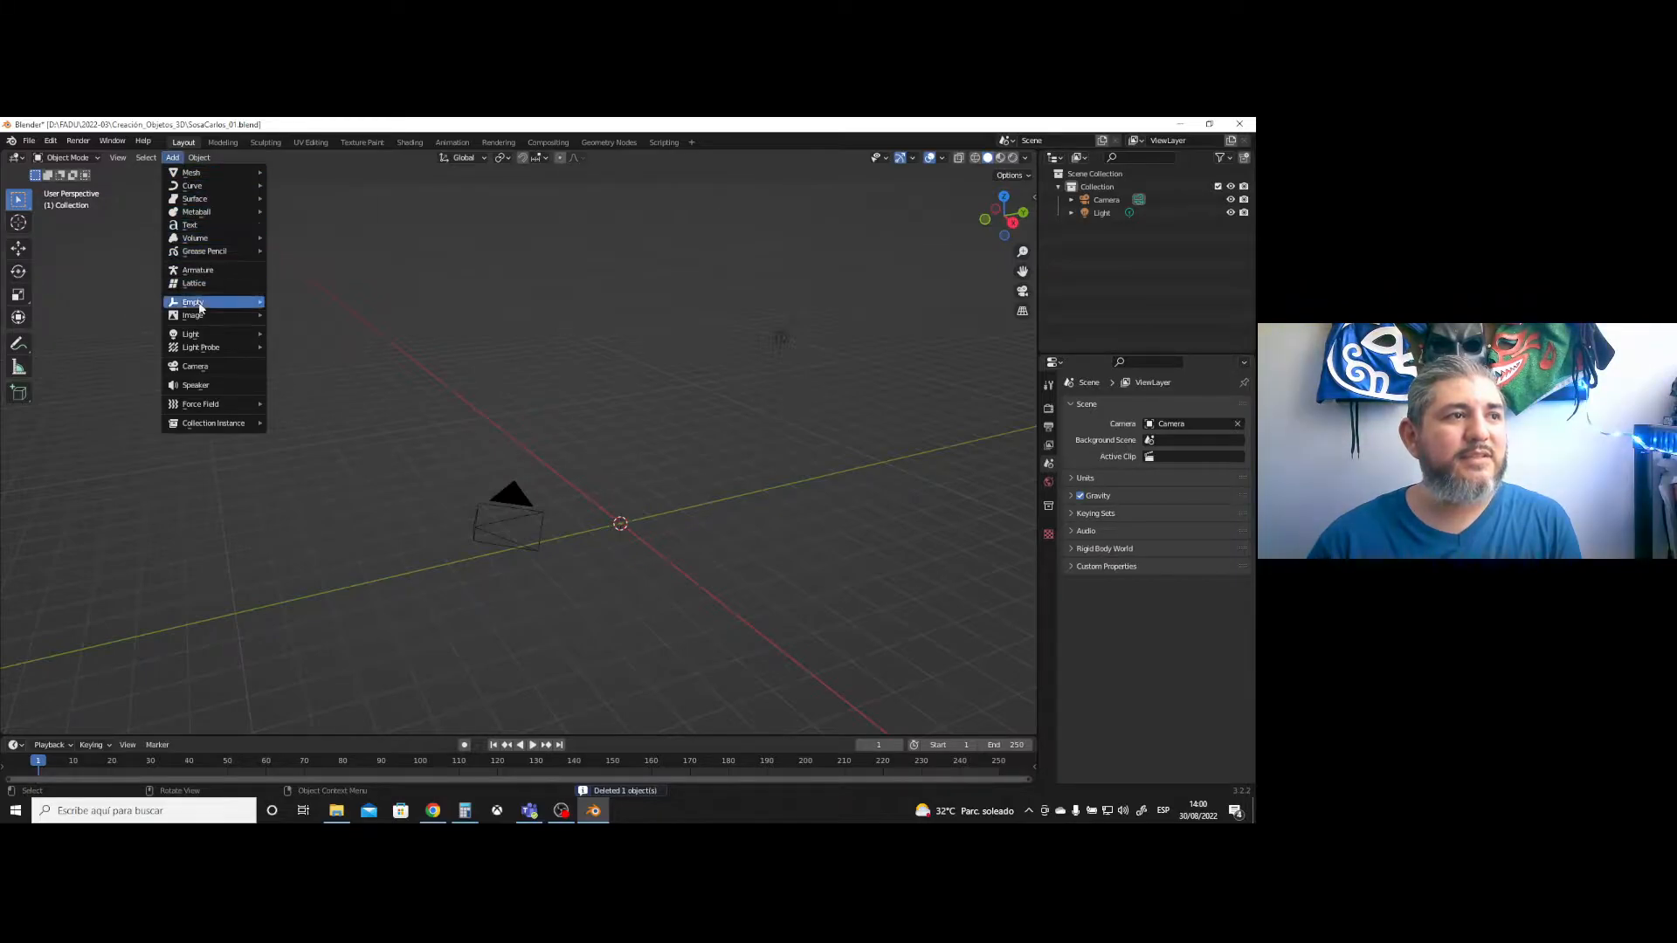
mouse_move(214, 175)
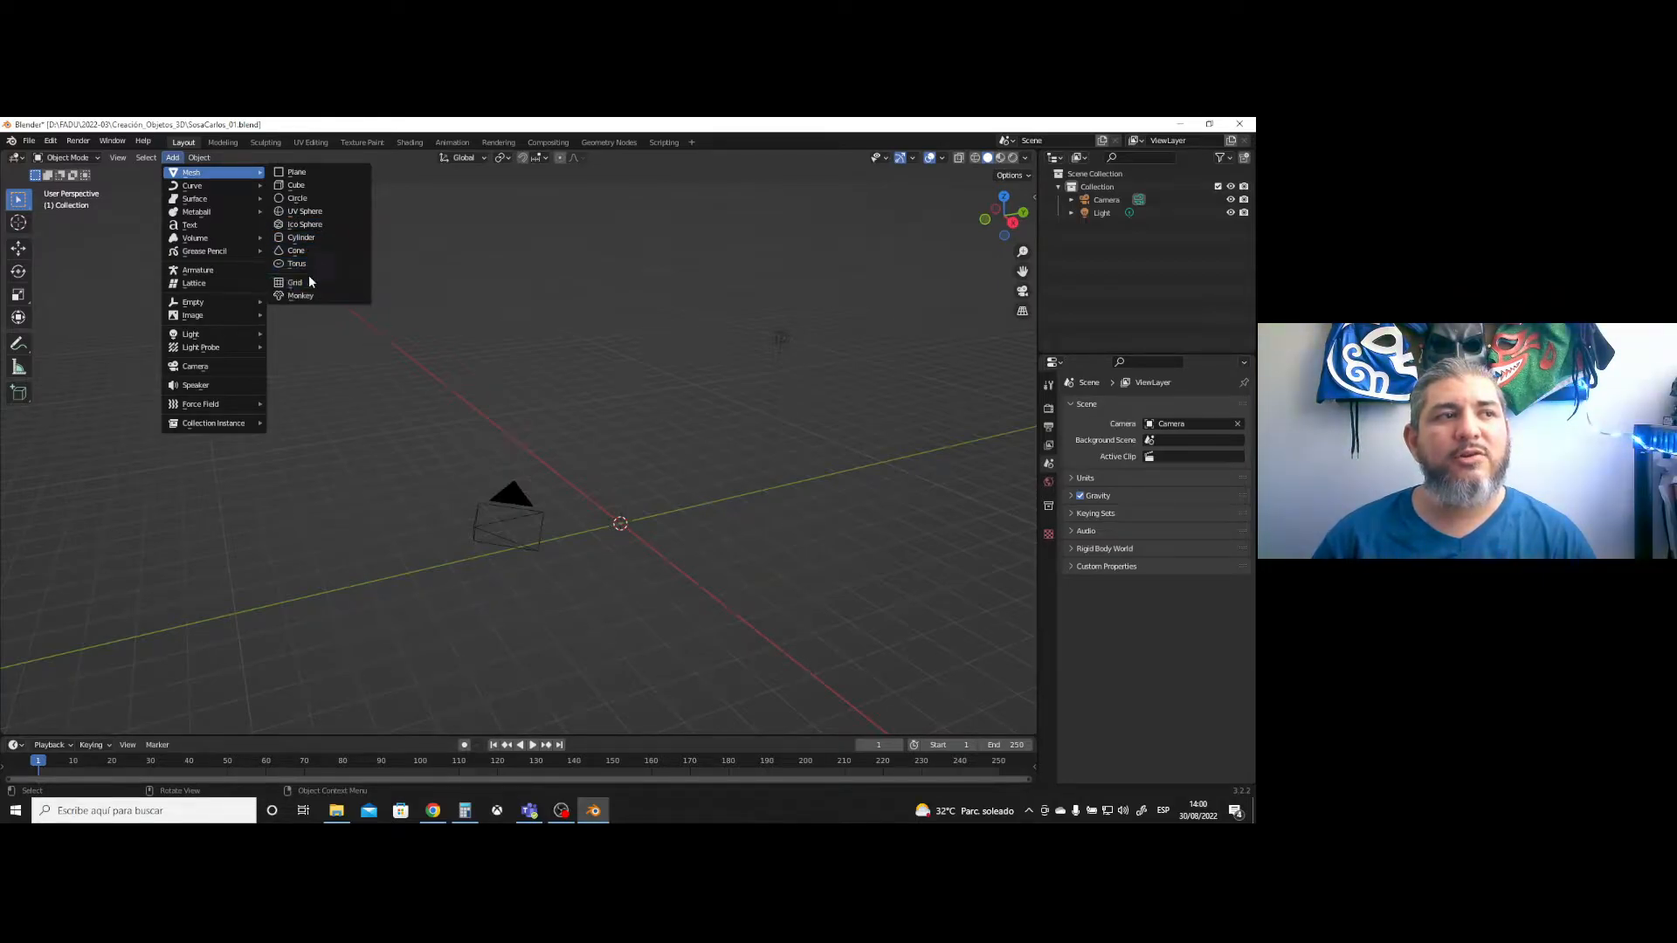
- Search the add-ons in Preferences for "mesh", enable Add Mesh: Extra Objects, and close Preferences
click(28, 145)
mouse_move(53, 142)
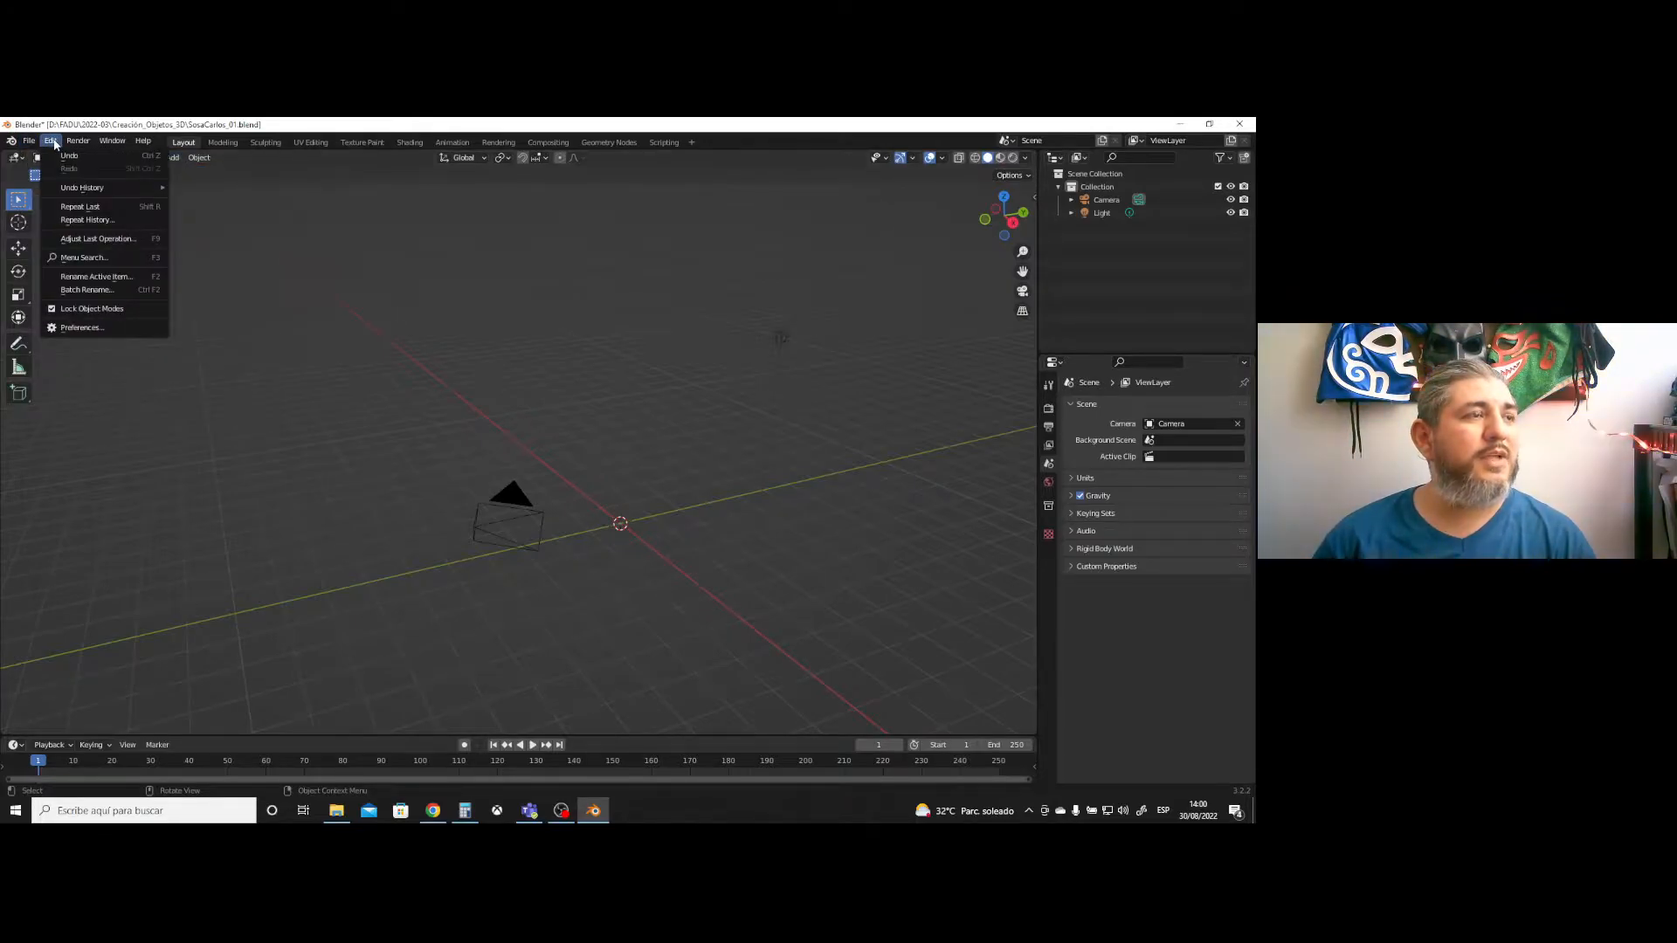
click(98, 331)
drag(251, 160, 596, 275)
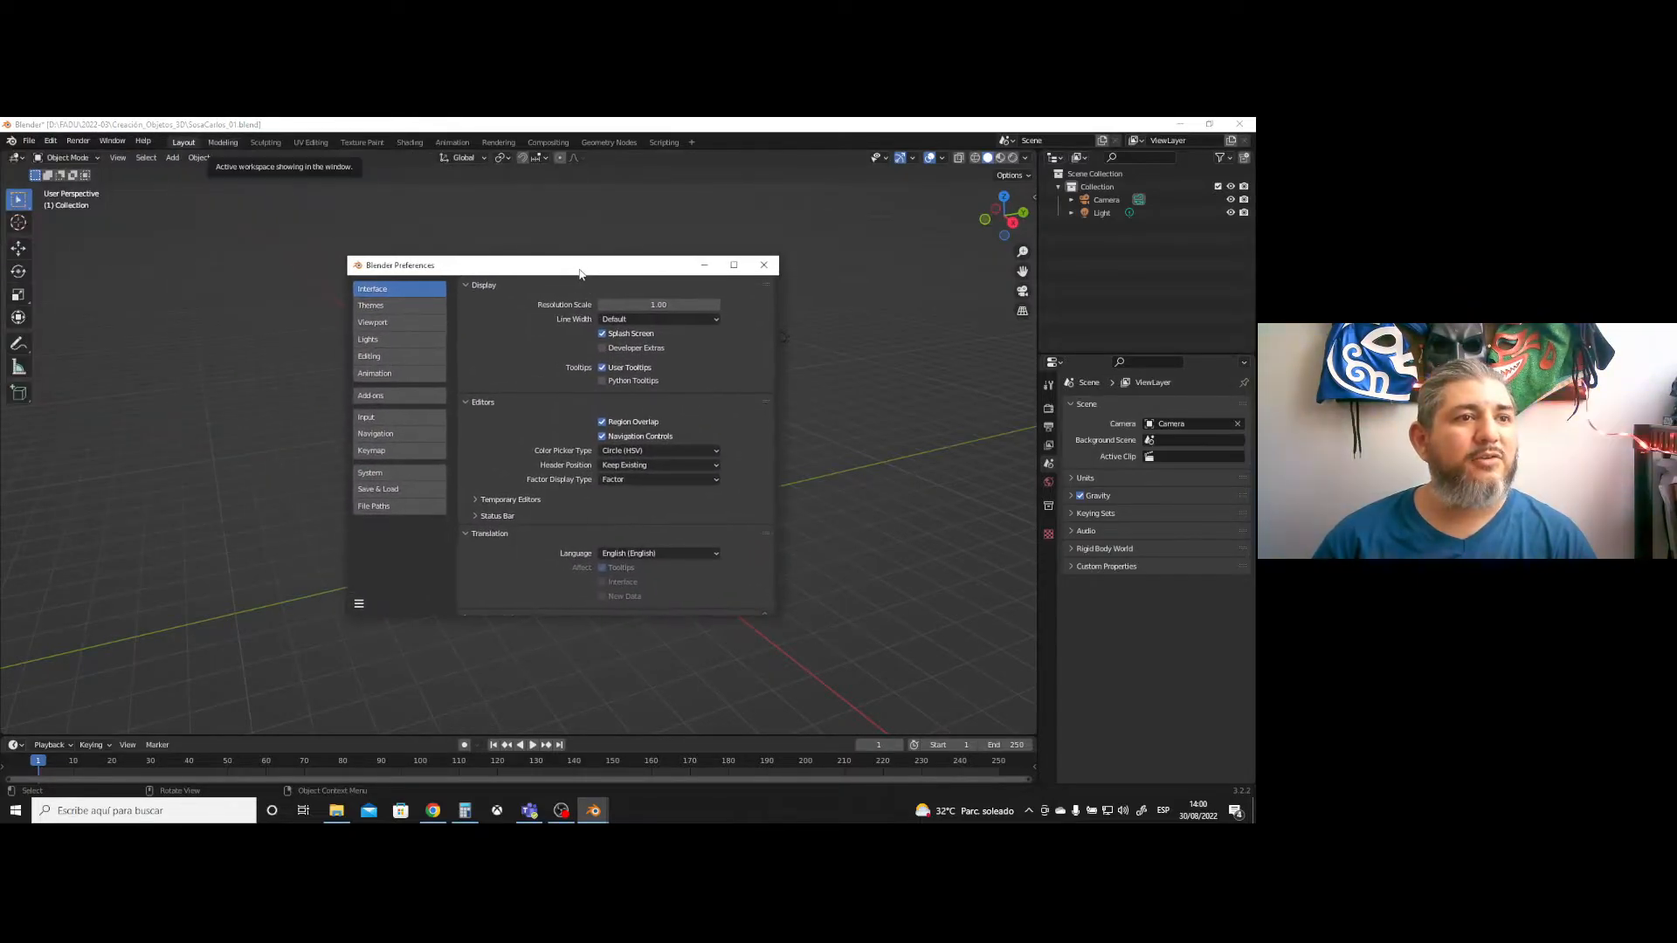
click(375, 398)
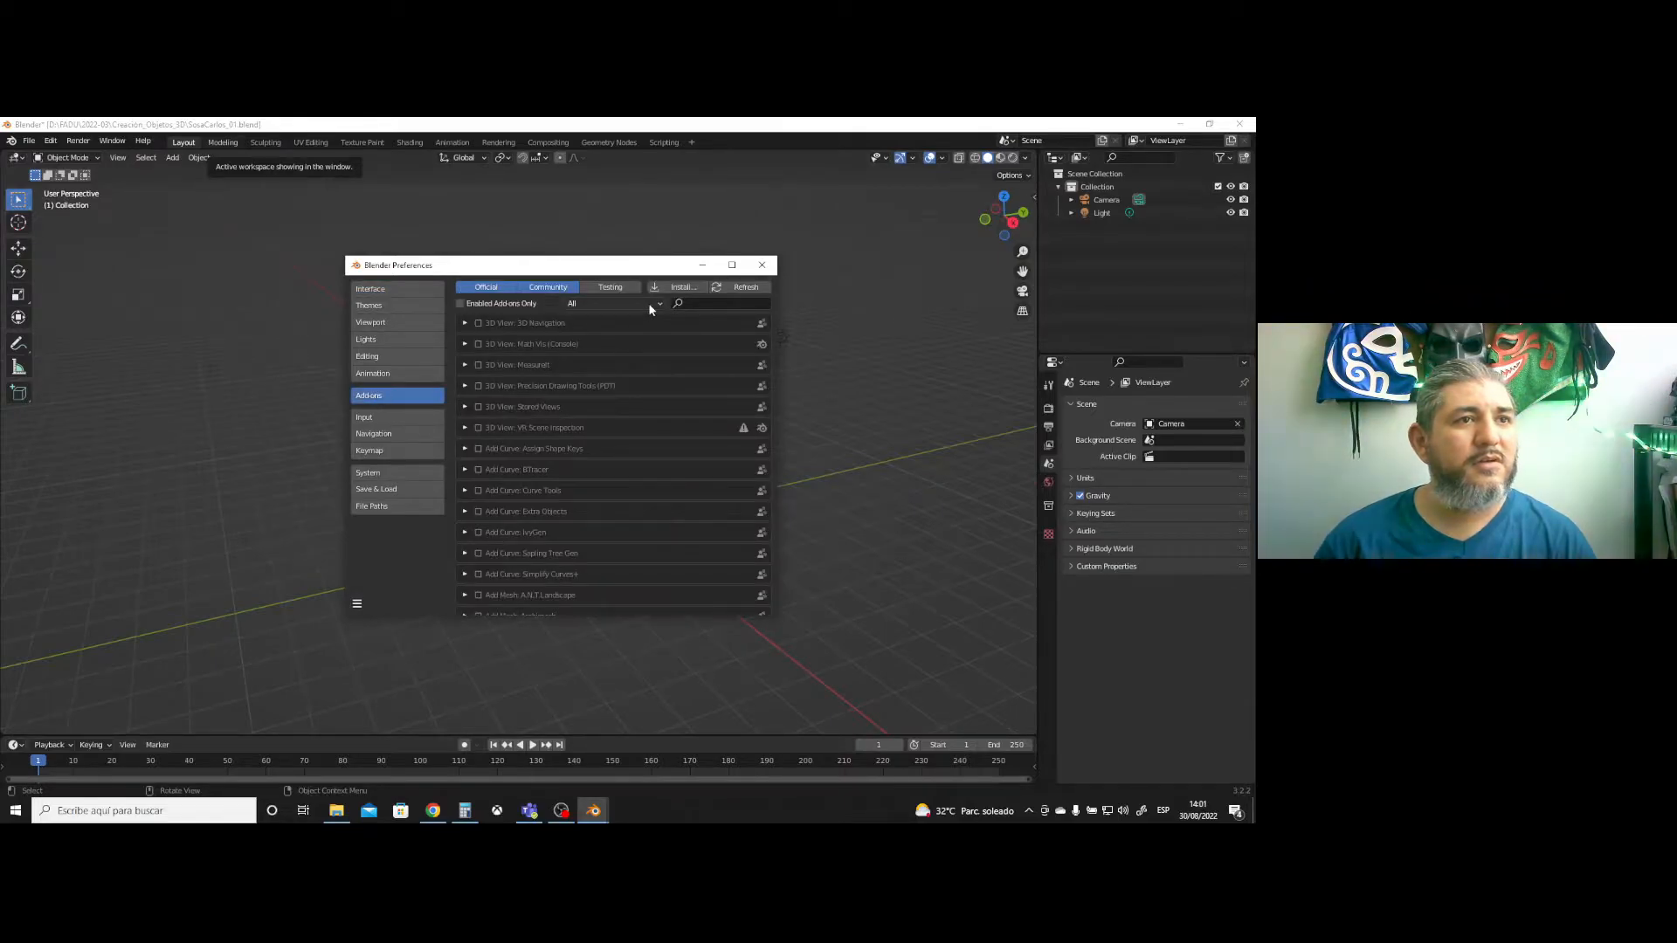
click(710, 303)
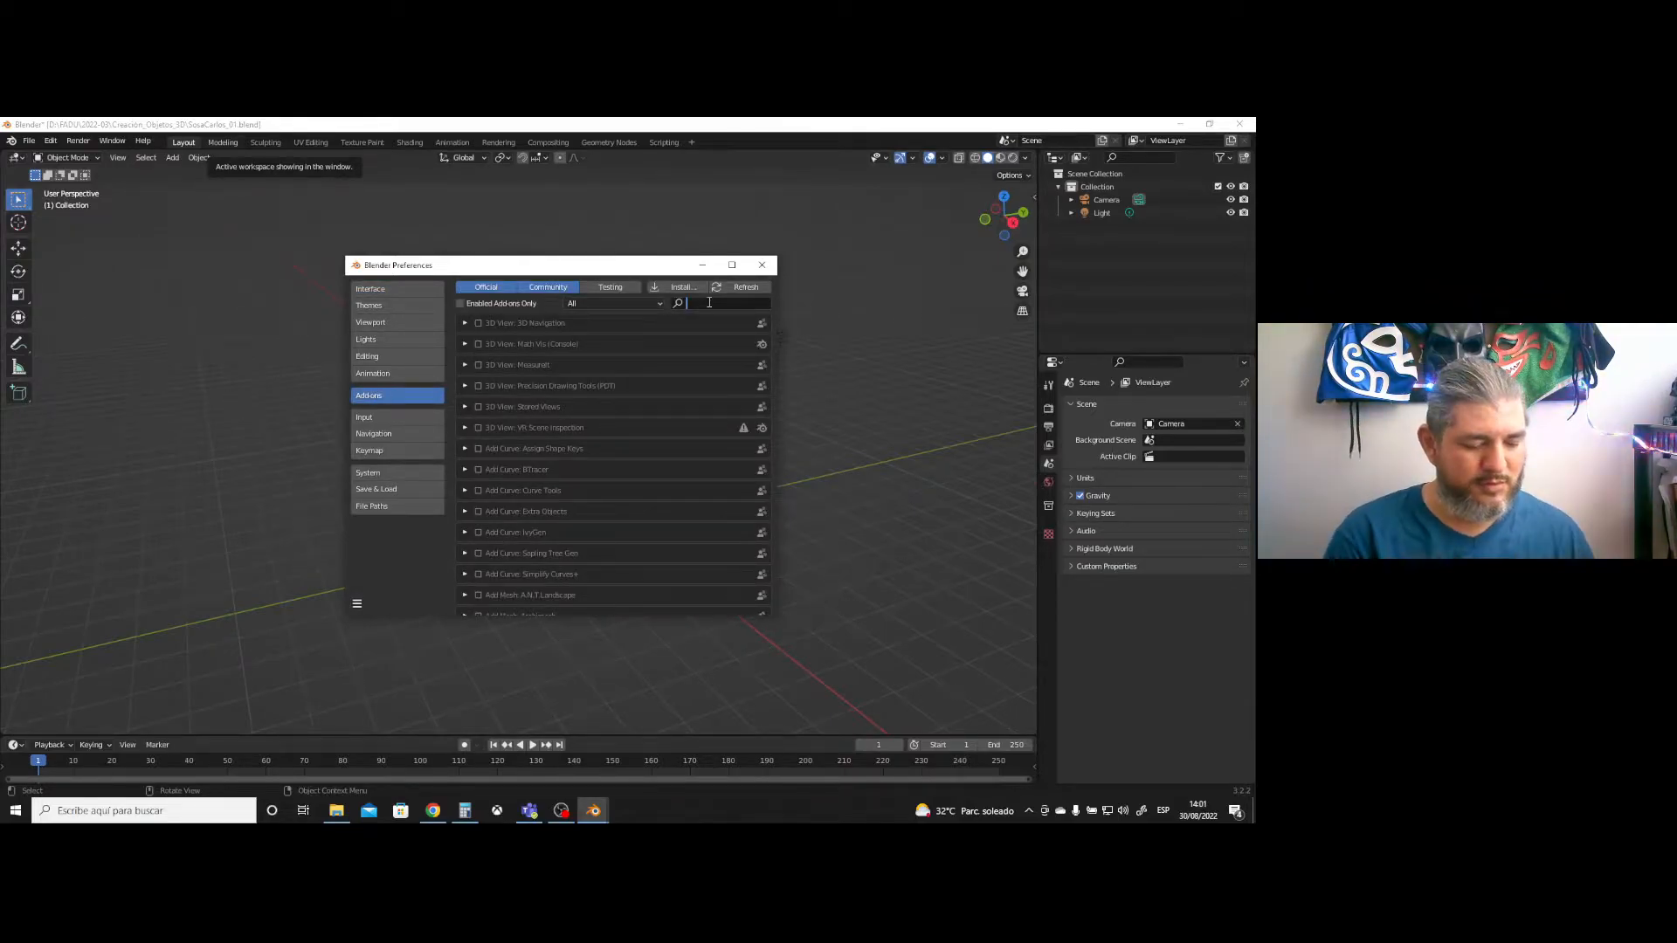
text(mesh)
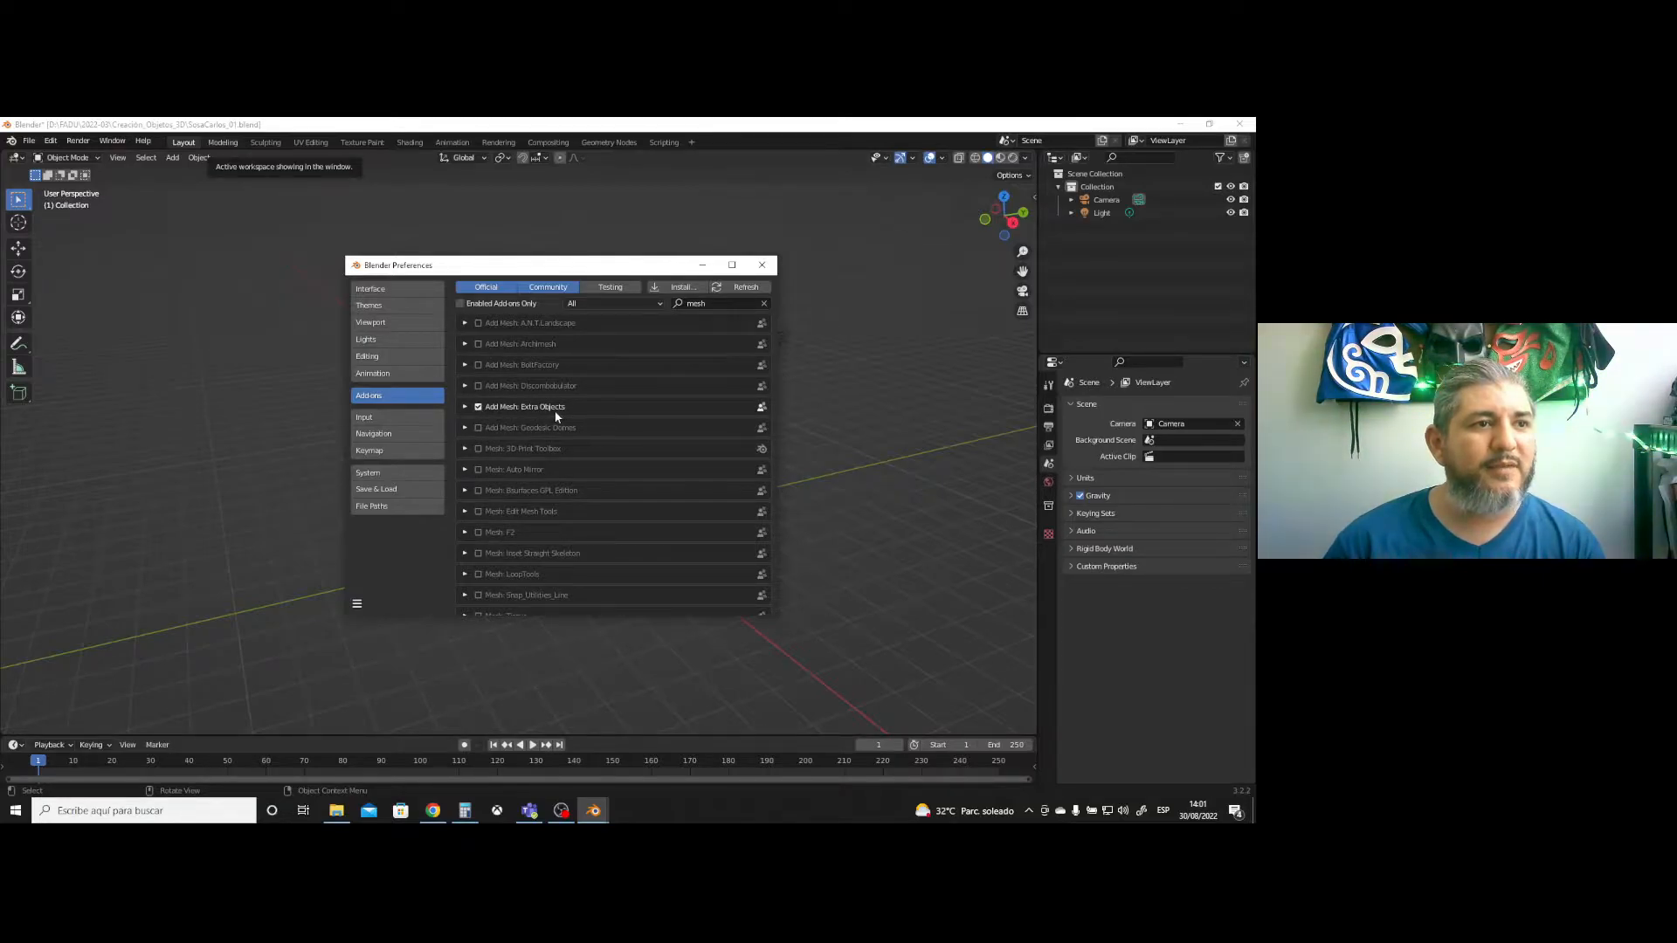
click(761, 265)
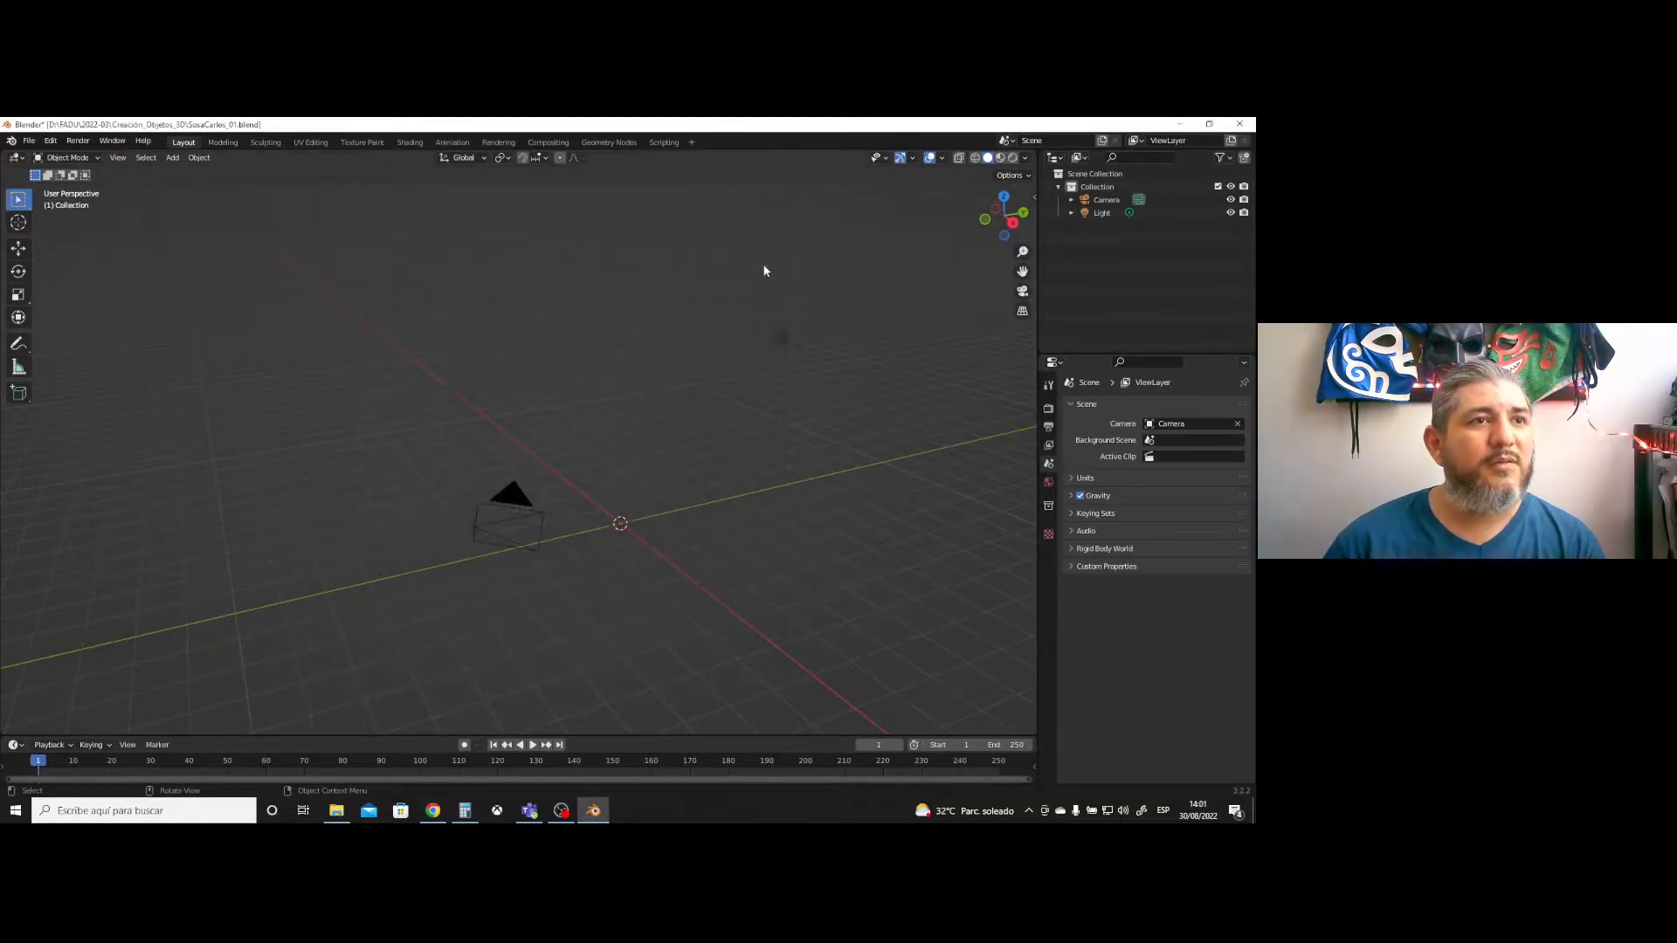
- Review the extra mesh types now available and add a Teapot+ mesh from the Extras category at the world origin
click(172, 157)
mouse_move(189, 174)
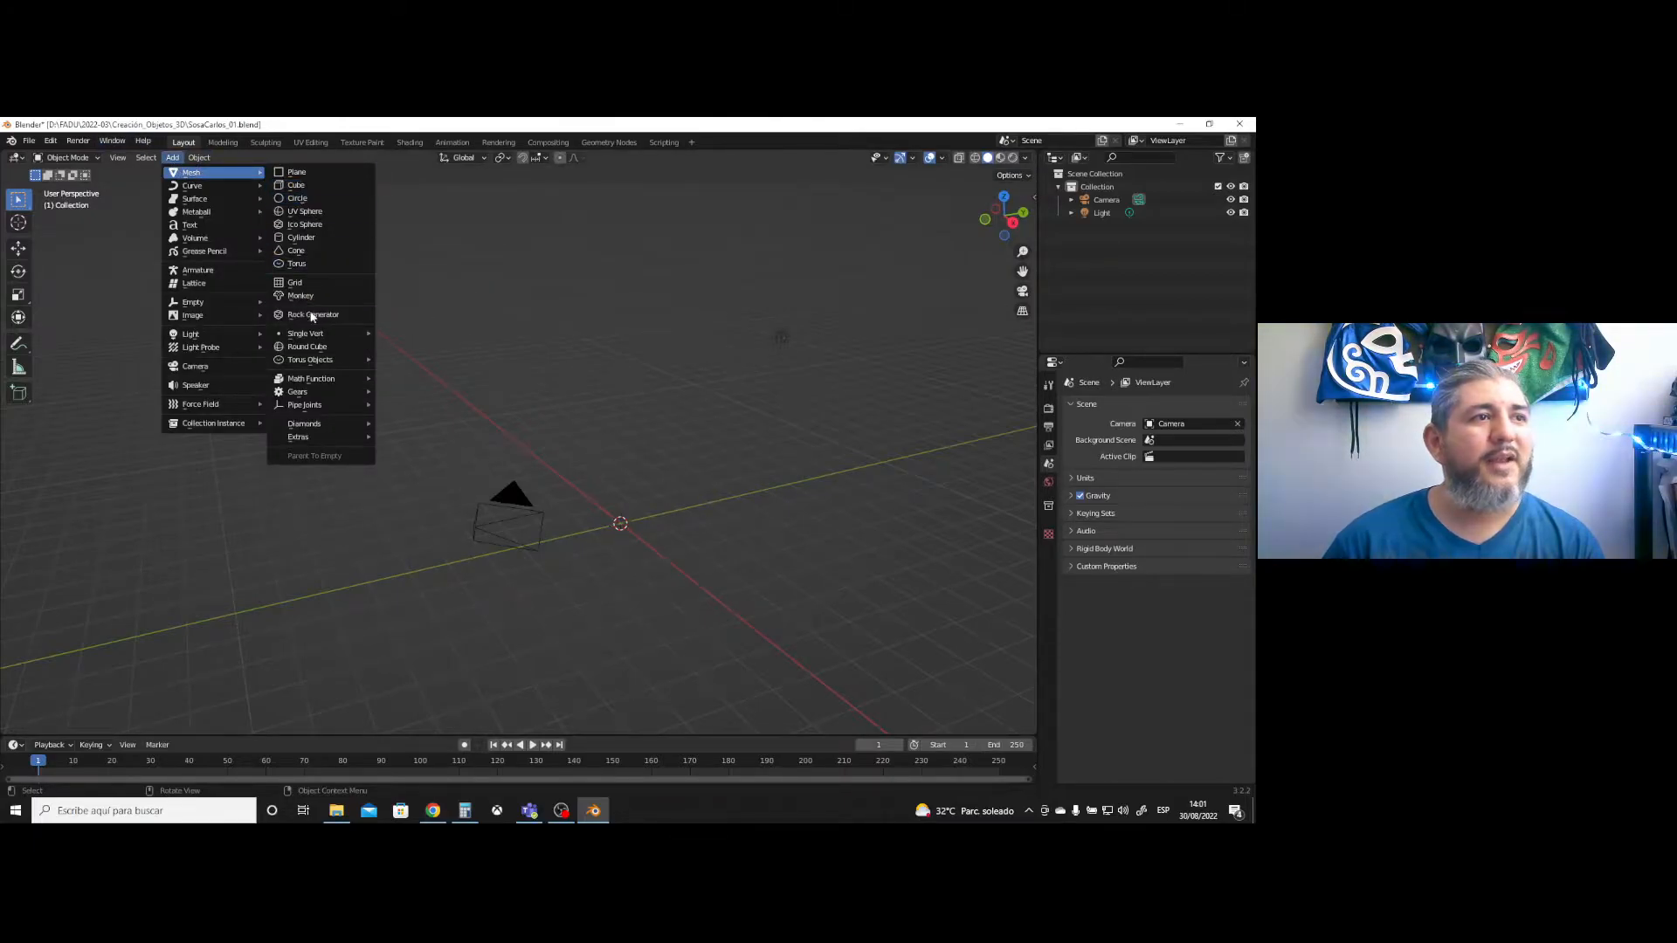
mouse_move(320, 441)
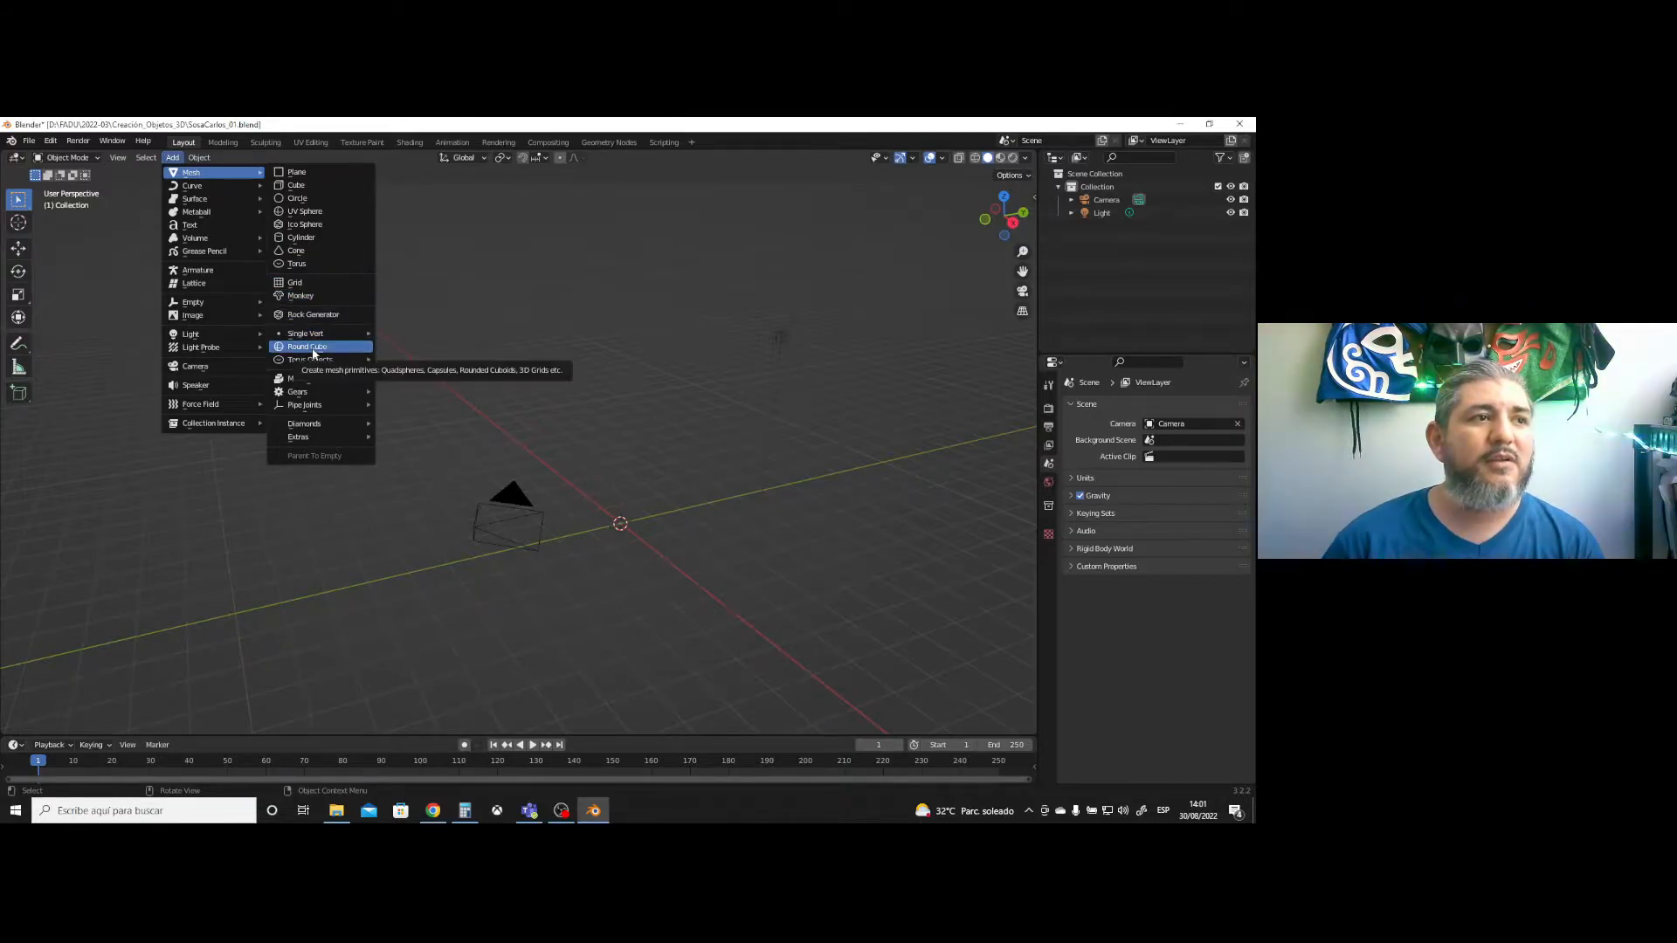
mouse_move(315, 365)
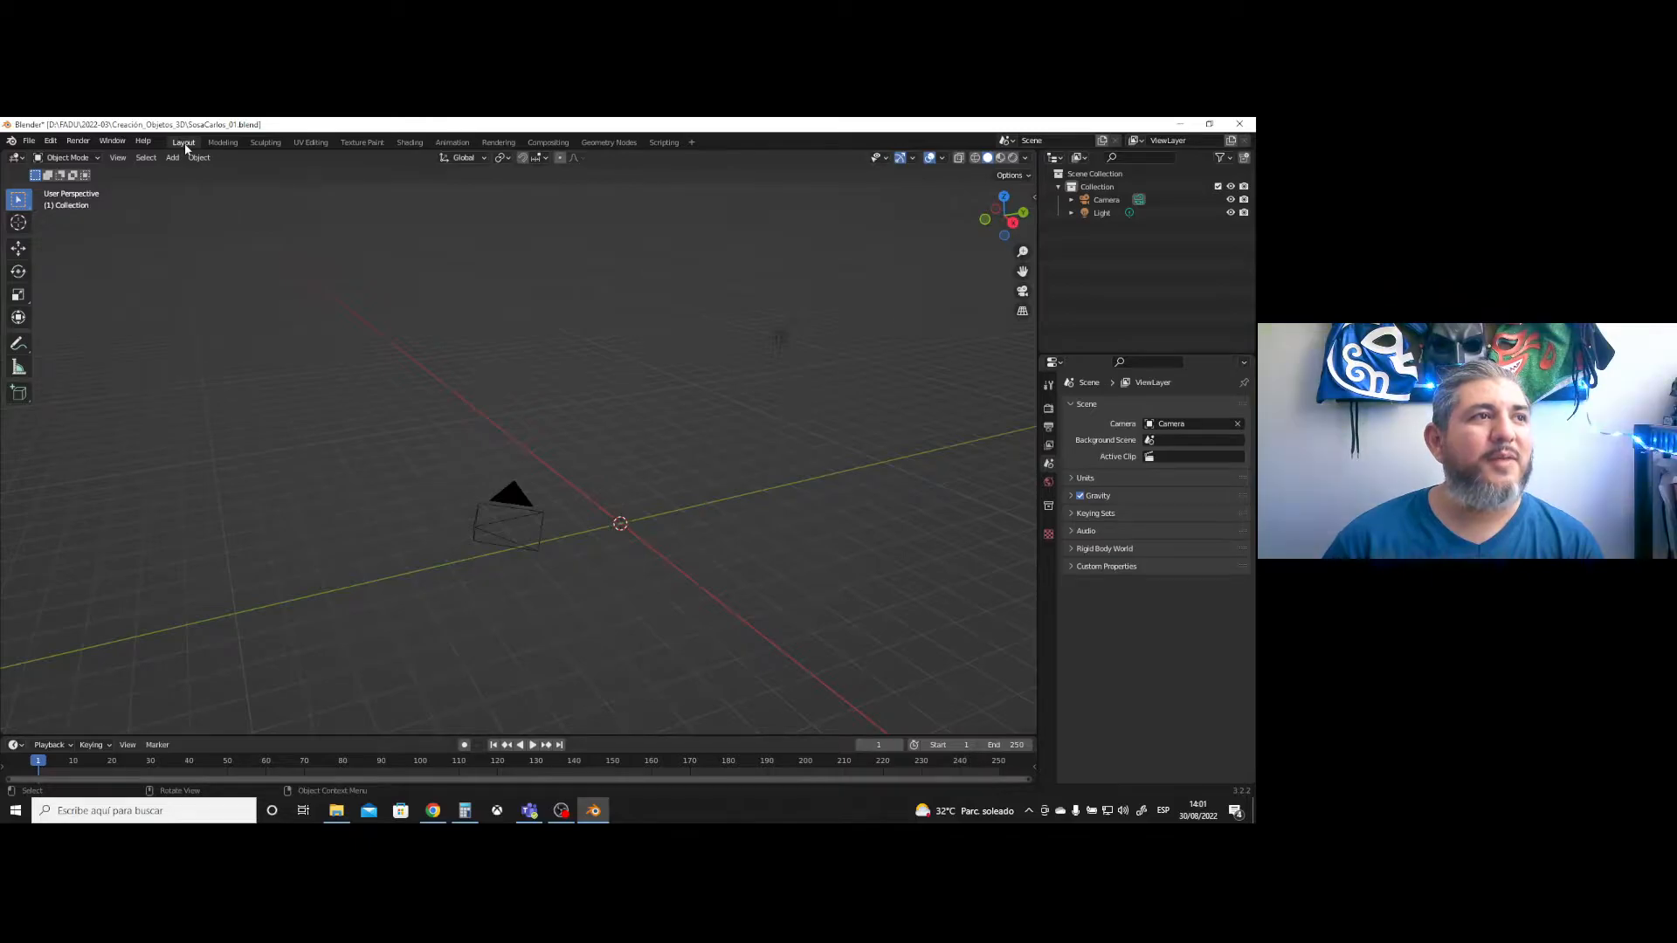
click(172, 157)
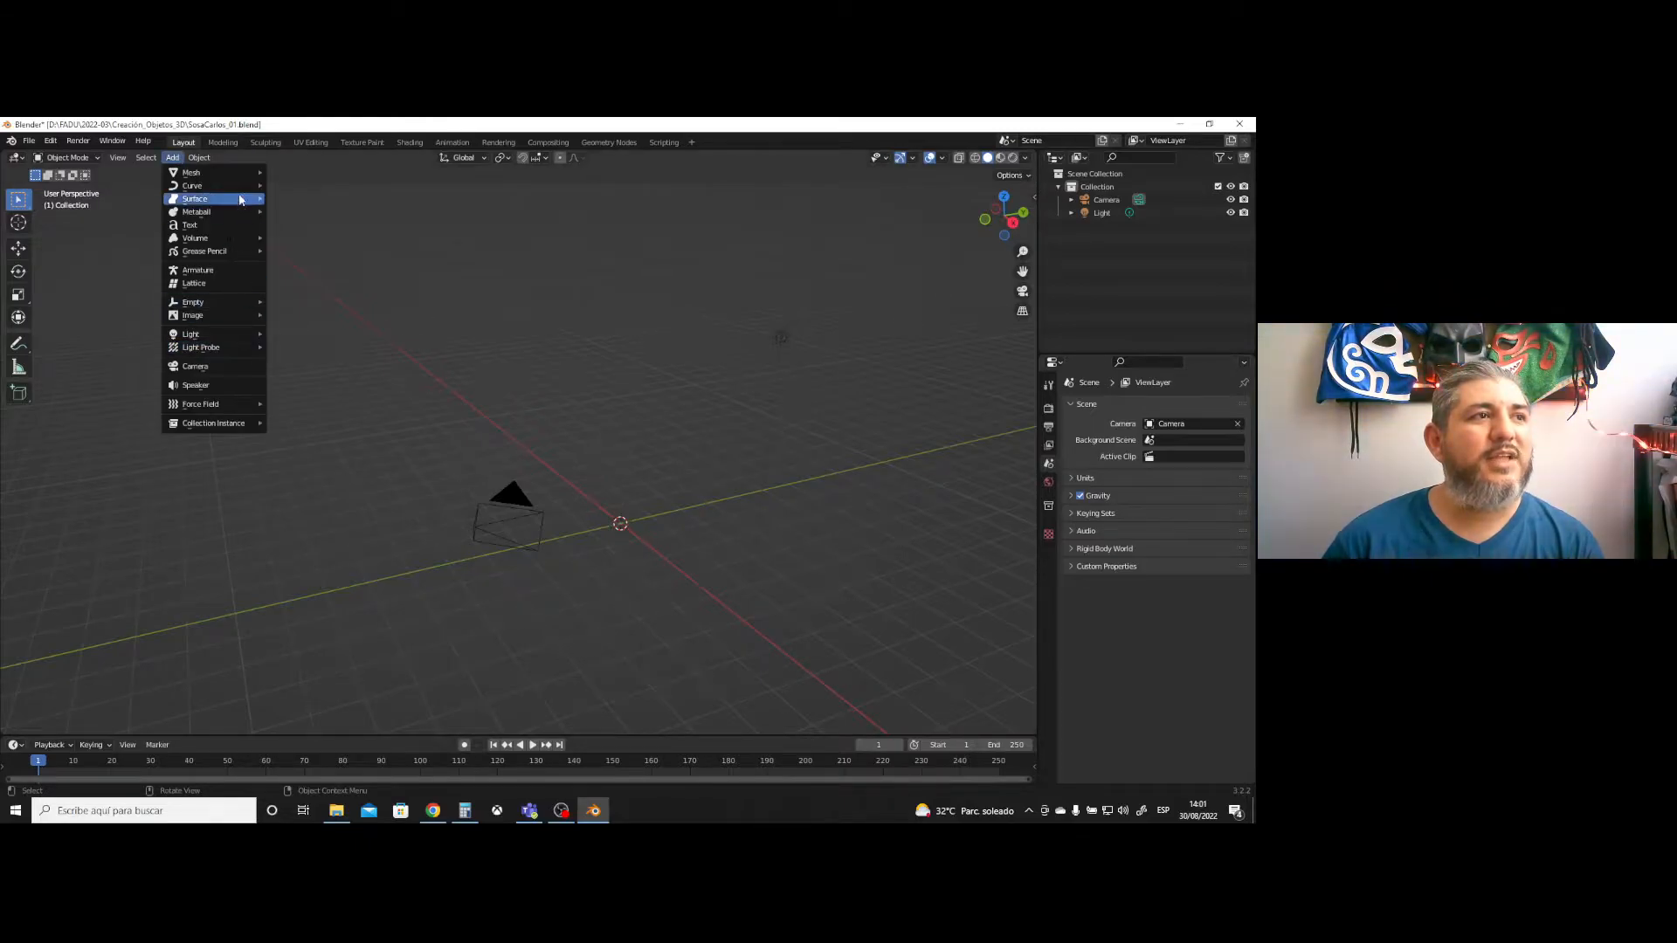
mouse_move(222, 173)
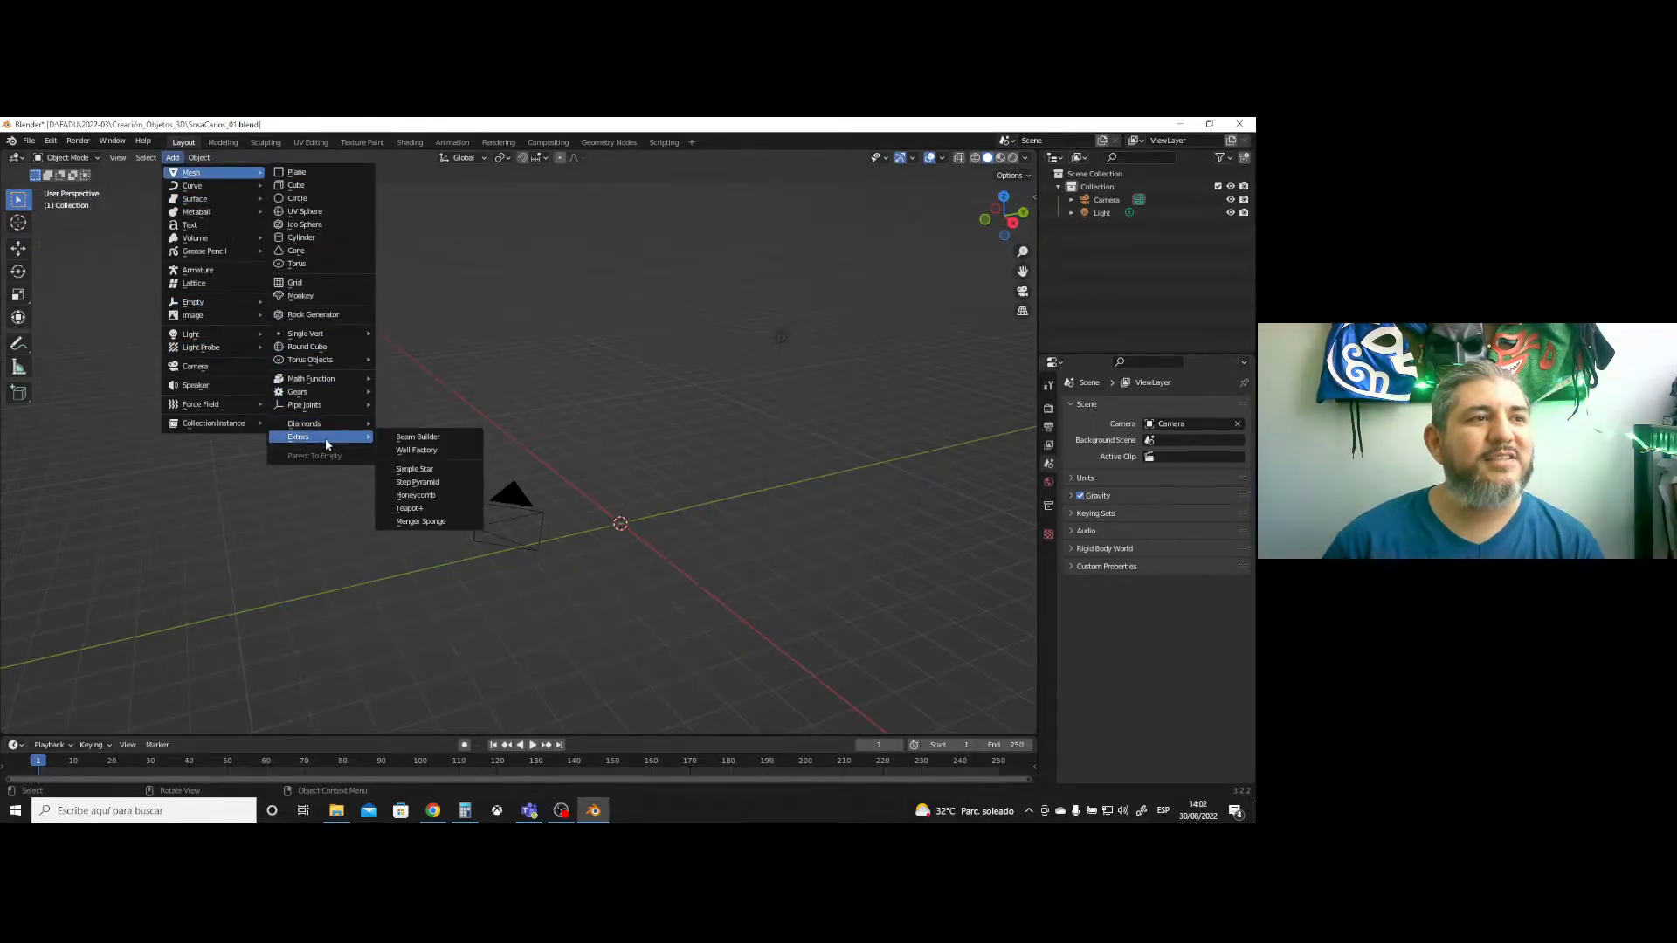
click(417, 510)
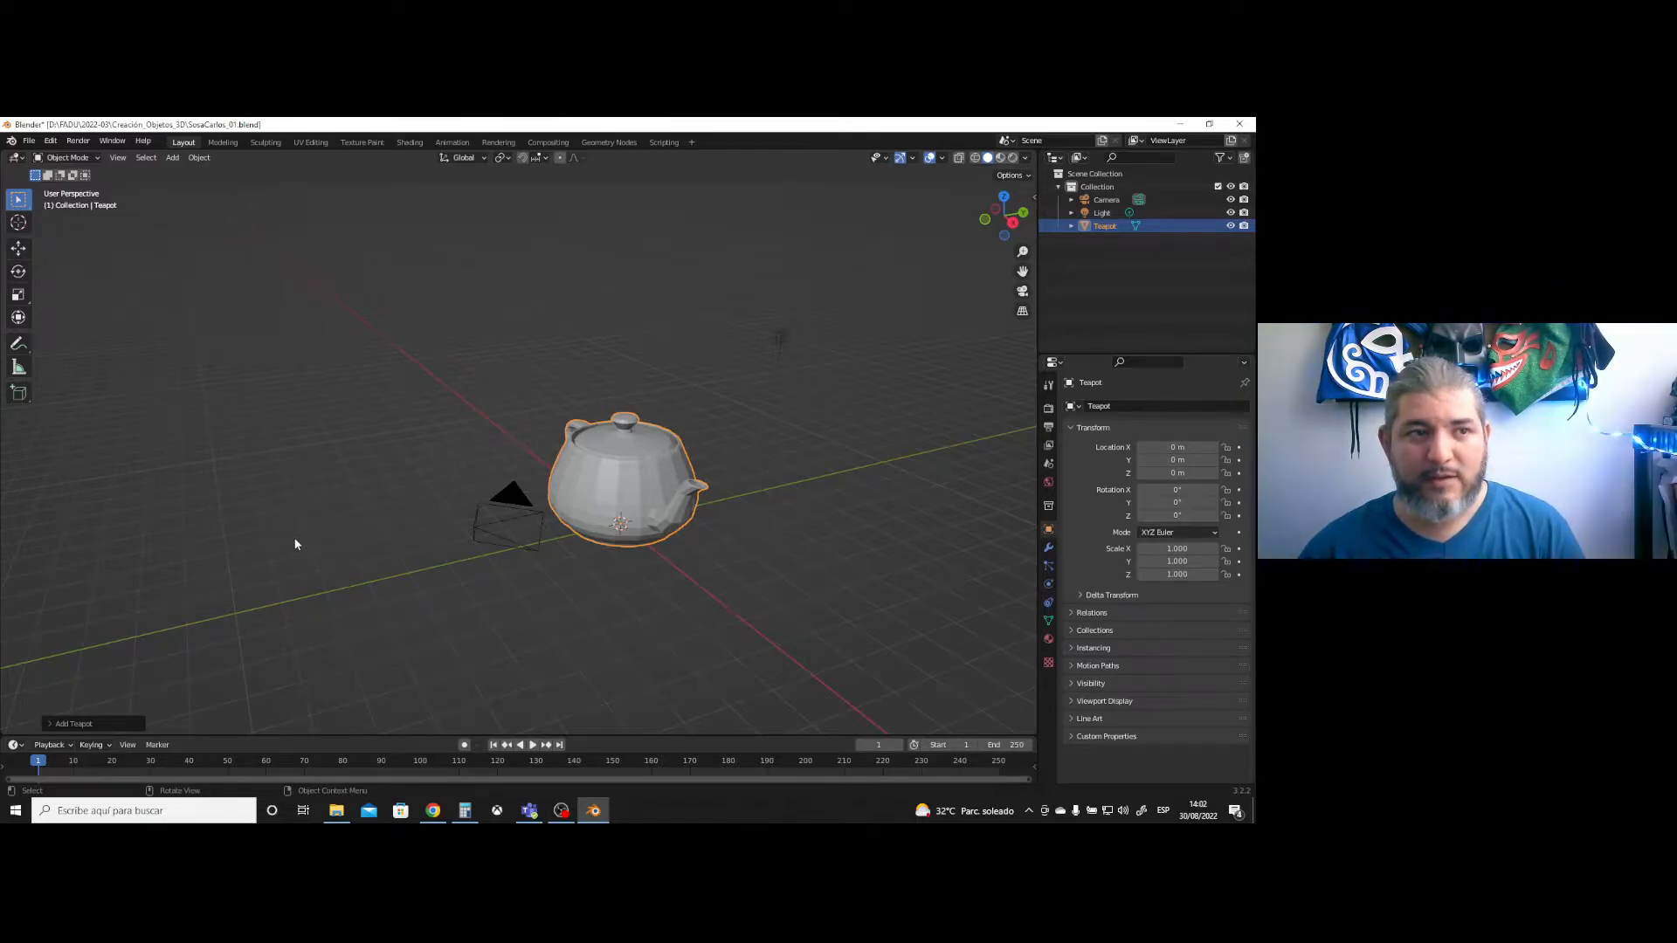
- Replace the teapot with a plane mesh at the world origin and expand the plane's creation settings
click(669, 468)
key(Delete)
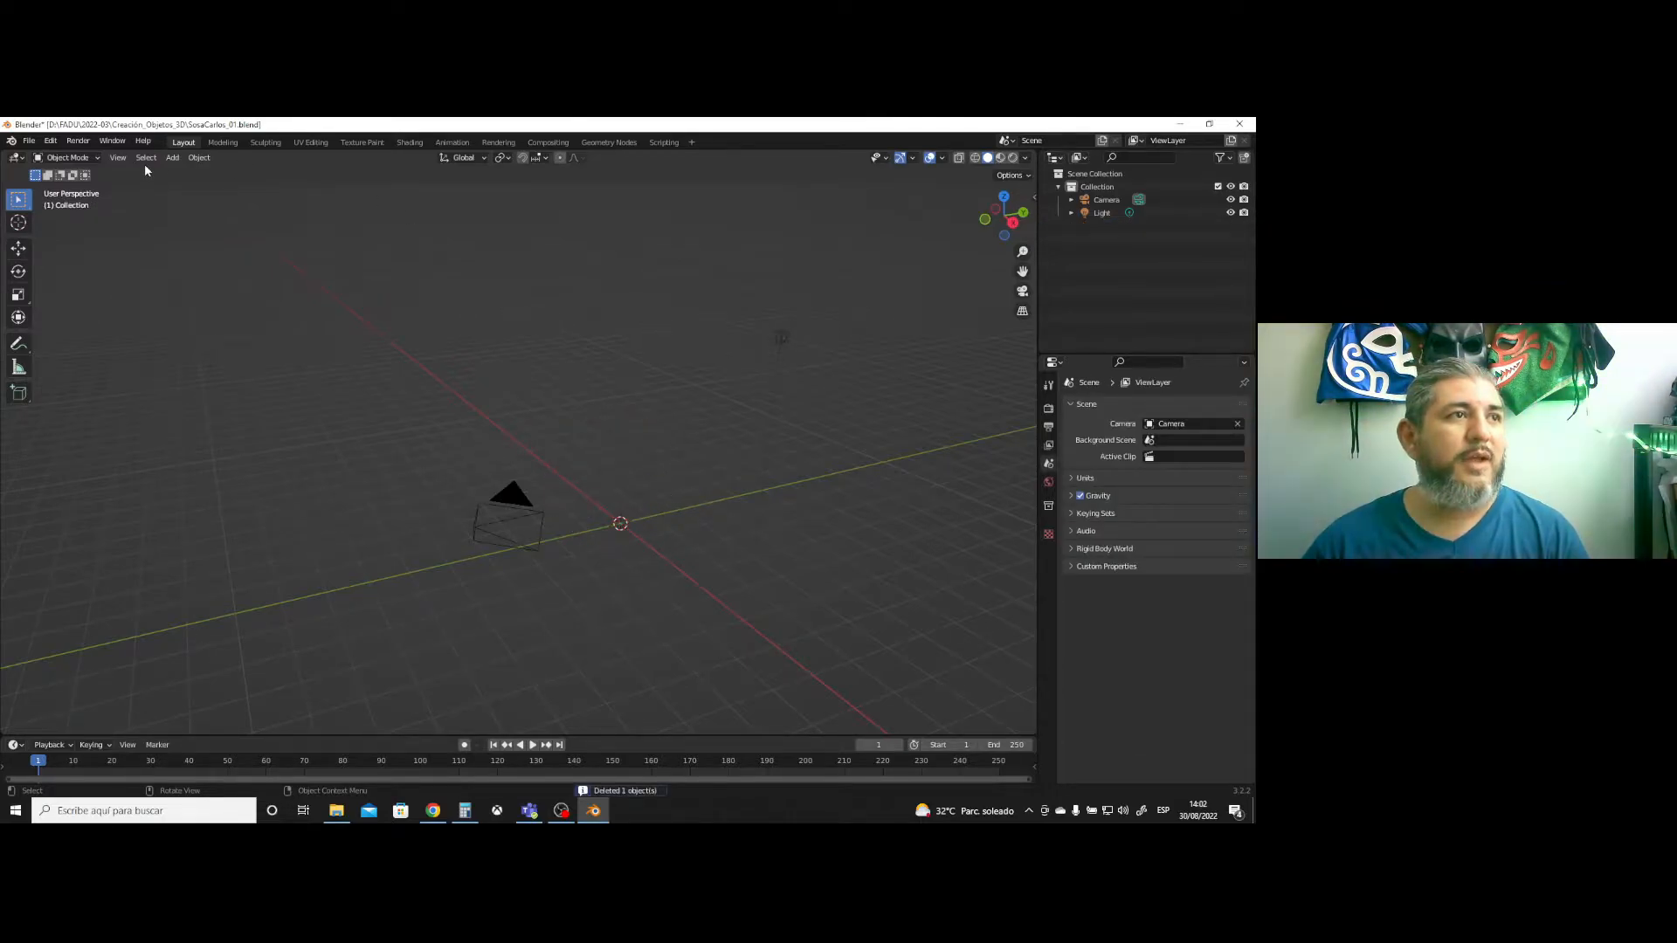
click(172, 157)
mouse_move(206, 174)
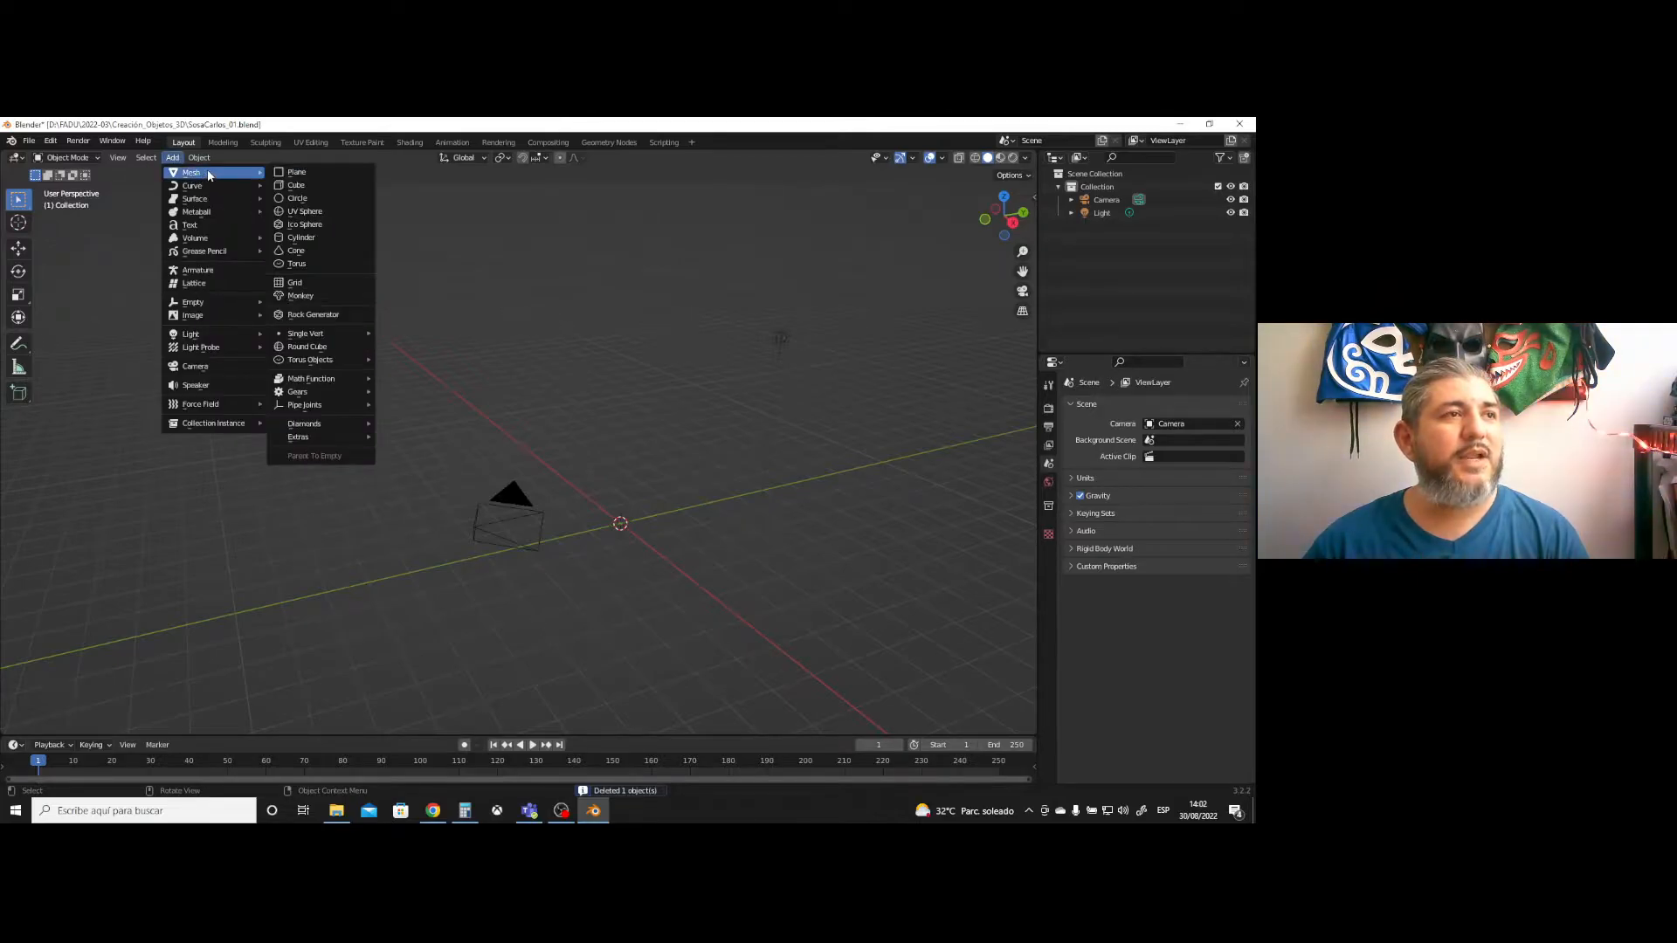
click(307, 175)
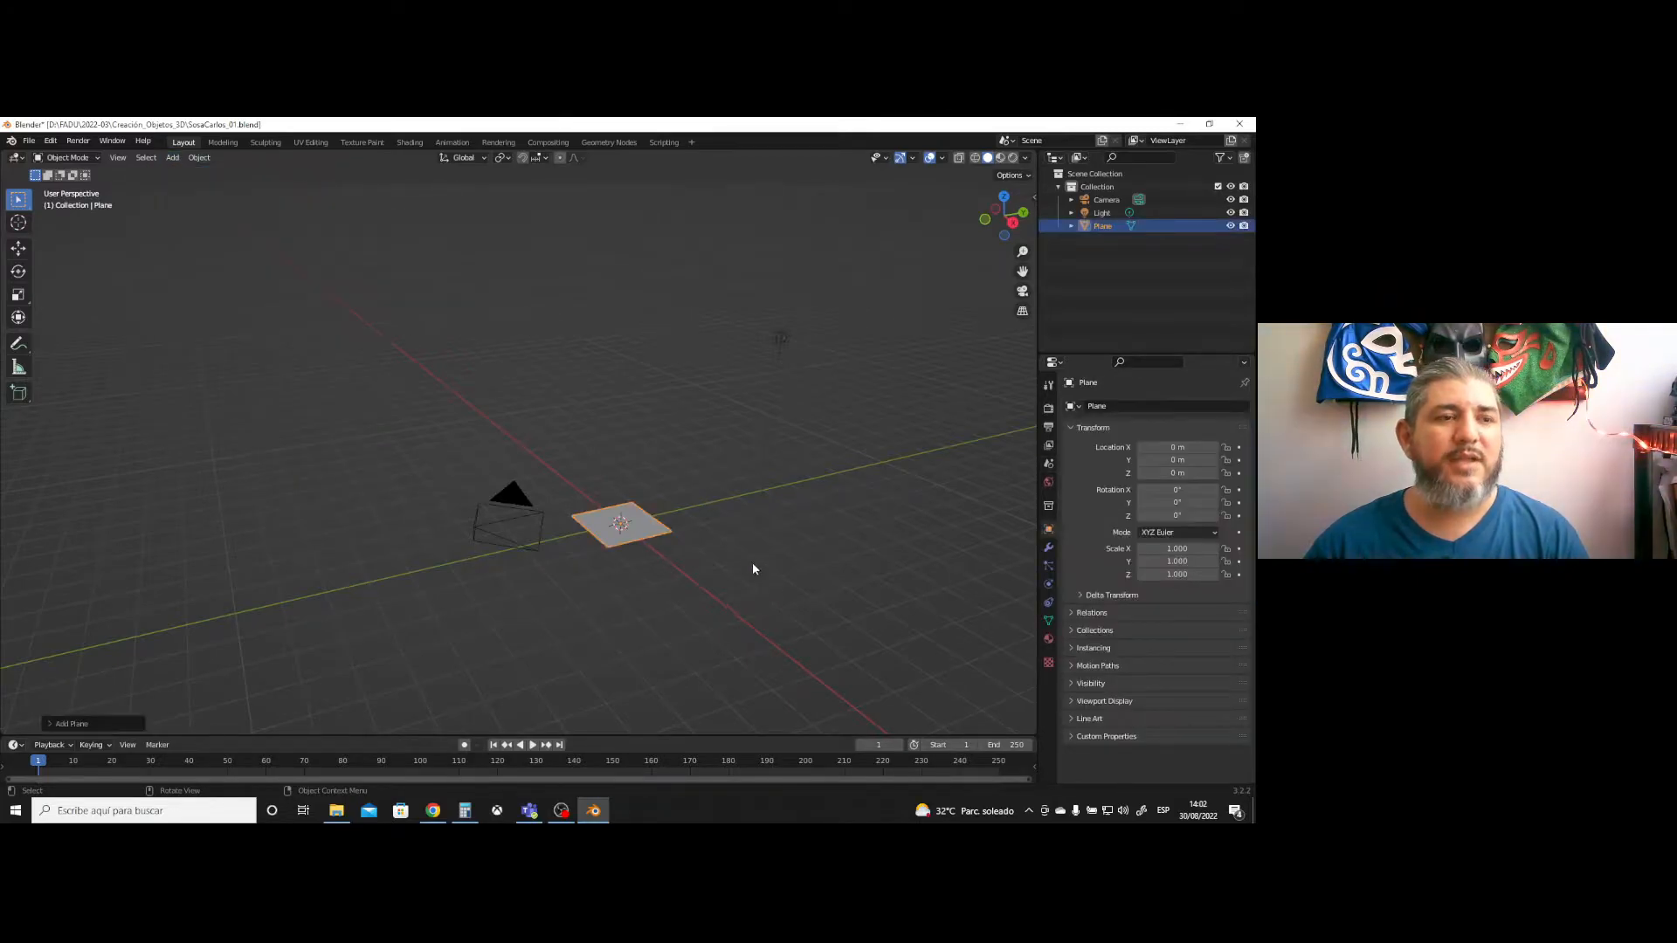
scroll(655, 555, up, 2)
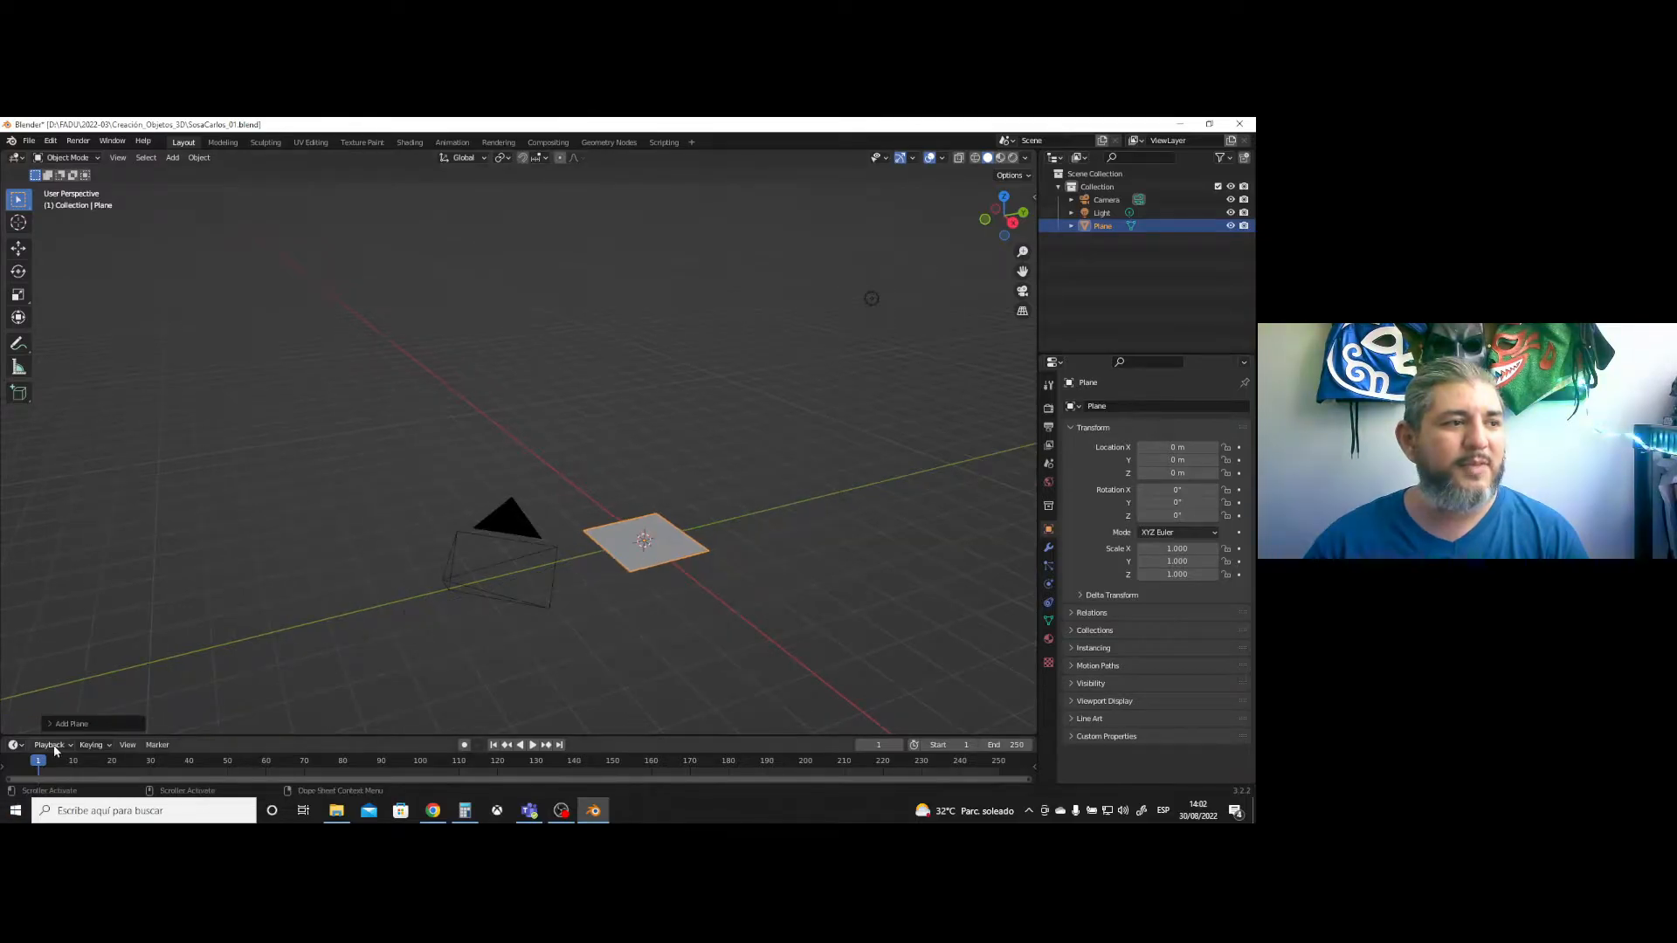
click(82, 724)
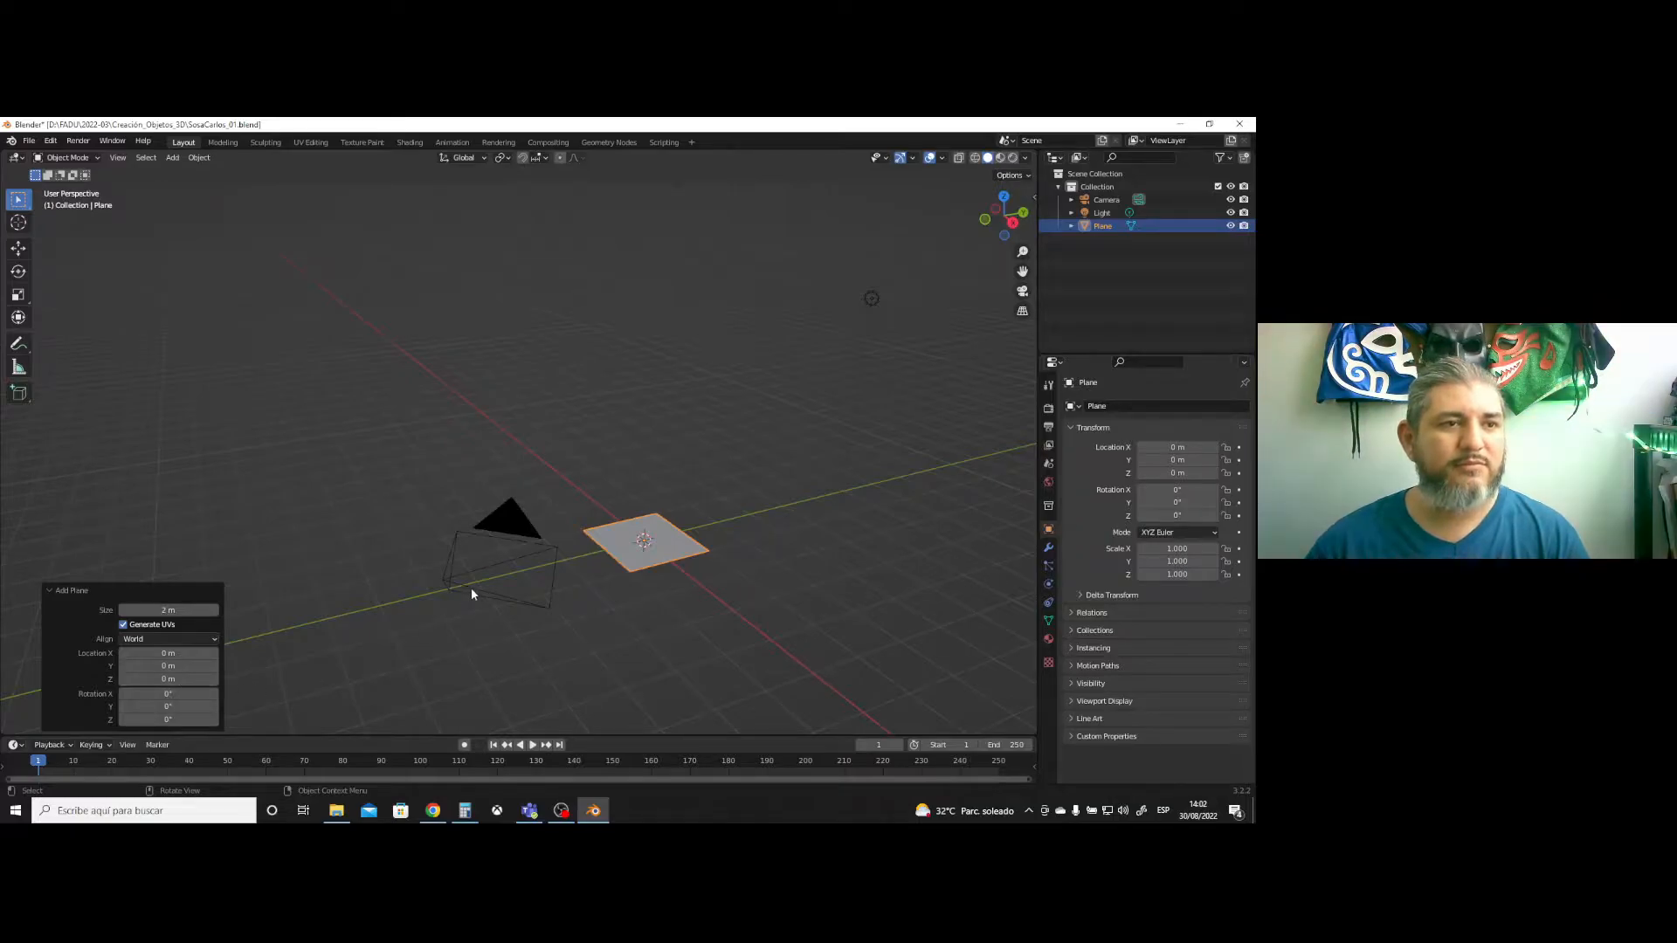
- Reselect the plane and show its transform properties in the viewport sidebar to inspect its Z dimension
scroll(786, 585, up, 3)
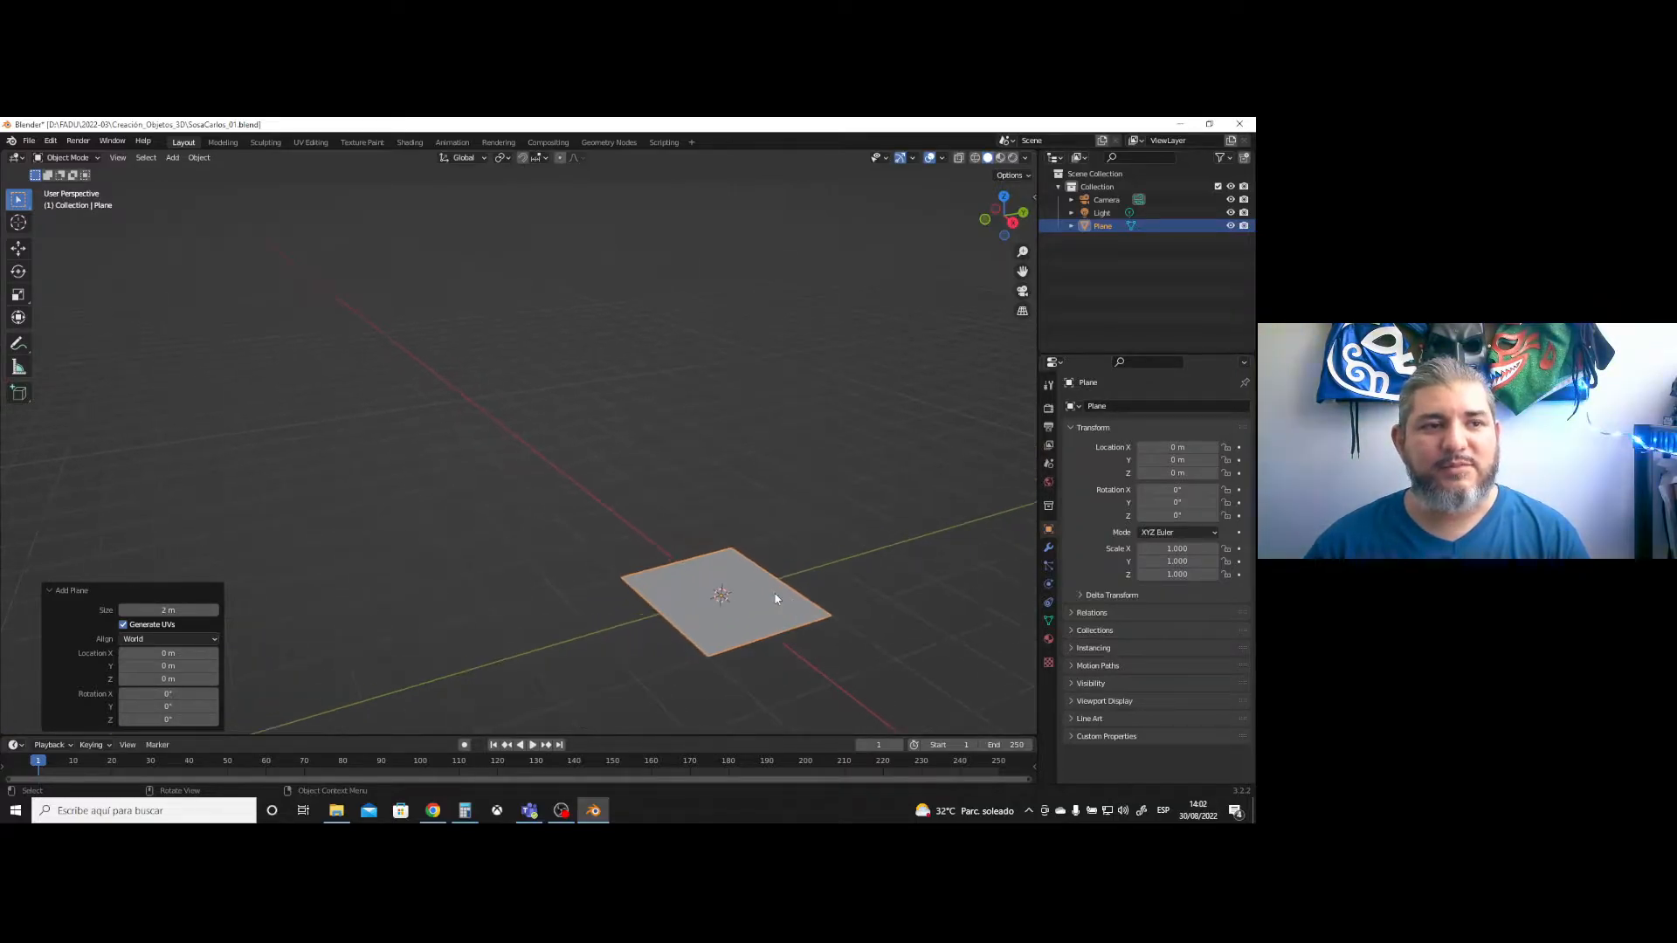
scroll(776, 599, up, 2)
shift+middle_drag(644, 551, 596, 519)
mouse_move(935, 632)
shift+middle_down()
mouse_move(643, 452)
mouse_move(284, 195)
shift+middle_up()
shift+middle_drag(696, 613, 272, 668)
scroll(662, 487, up, 3)
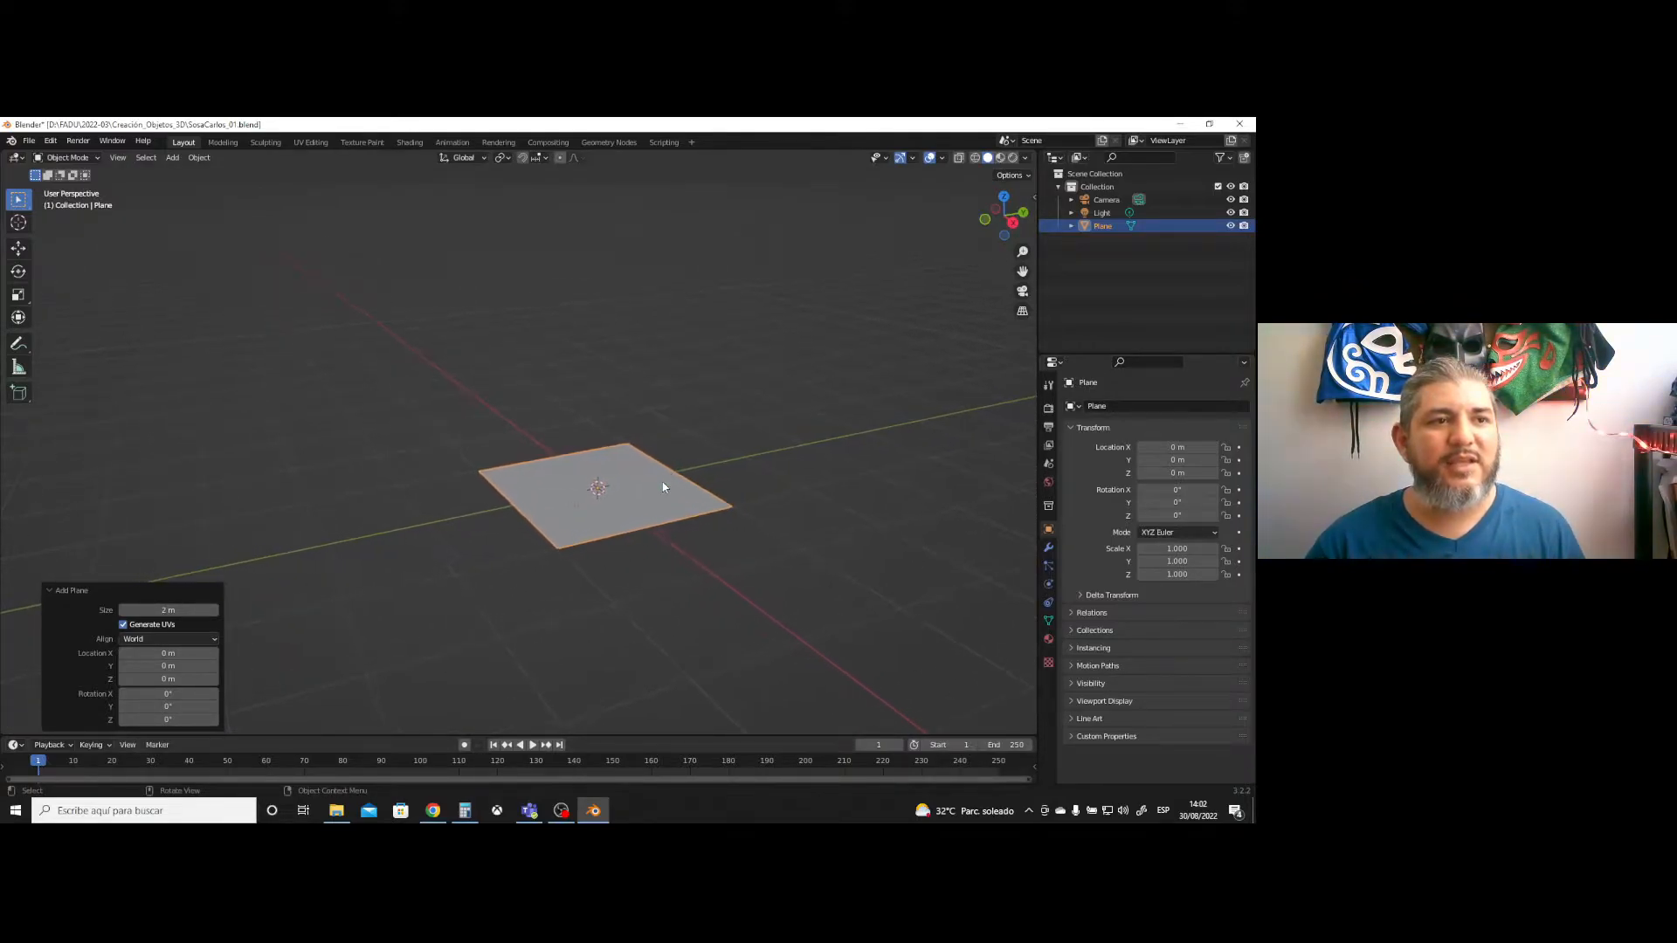
click(582, 528)
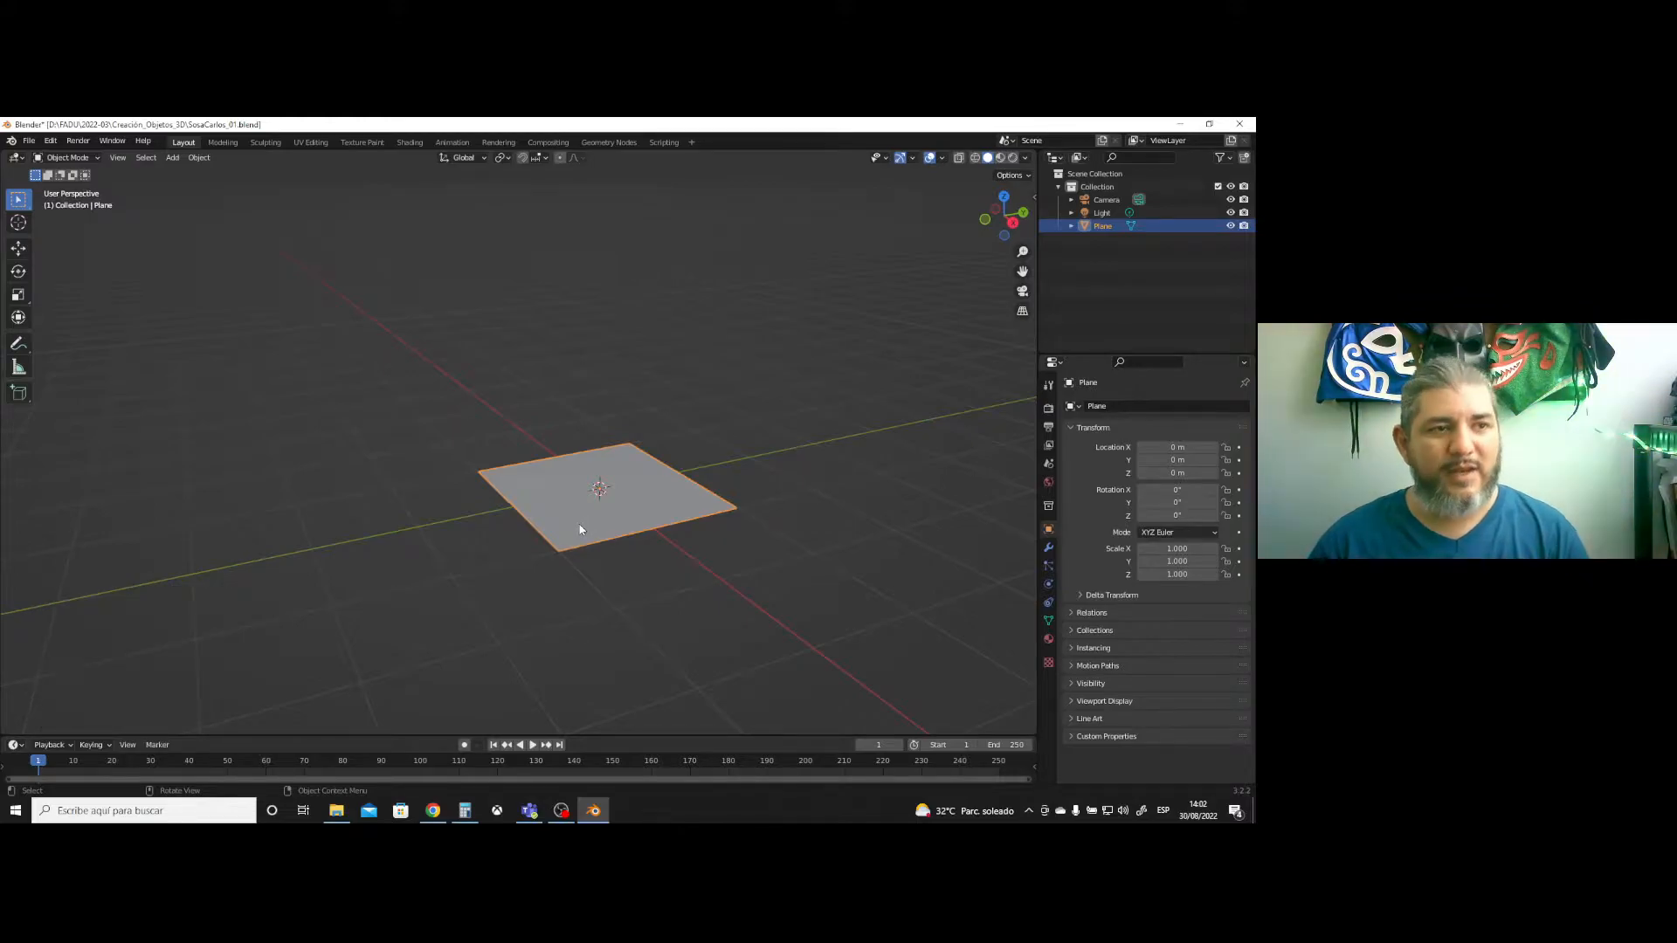
click(616, 583)
click(574, 513)
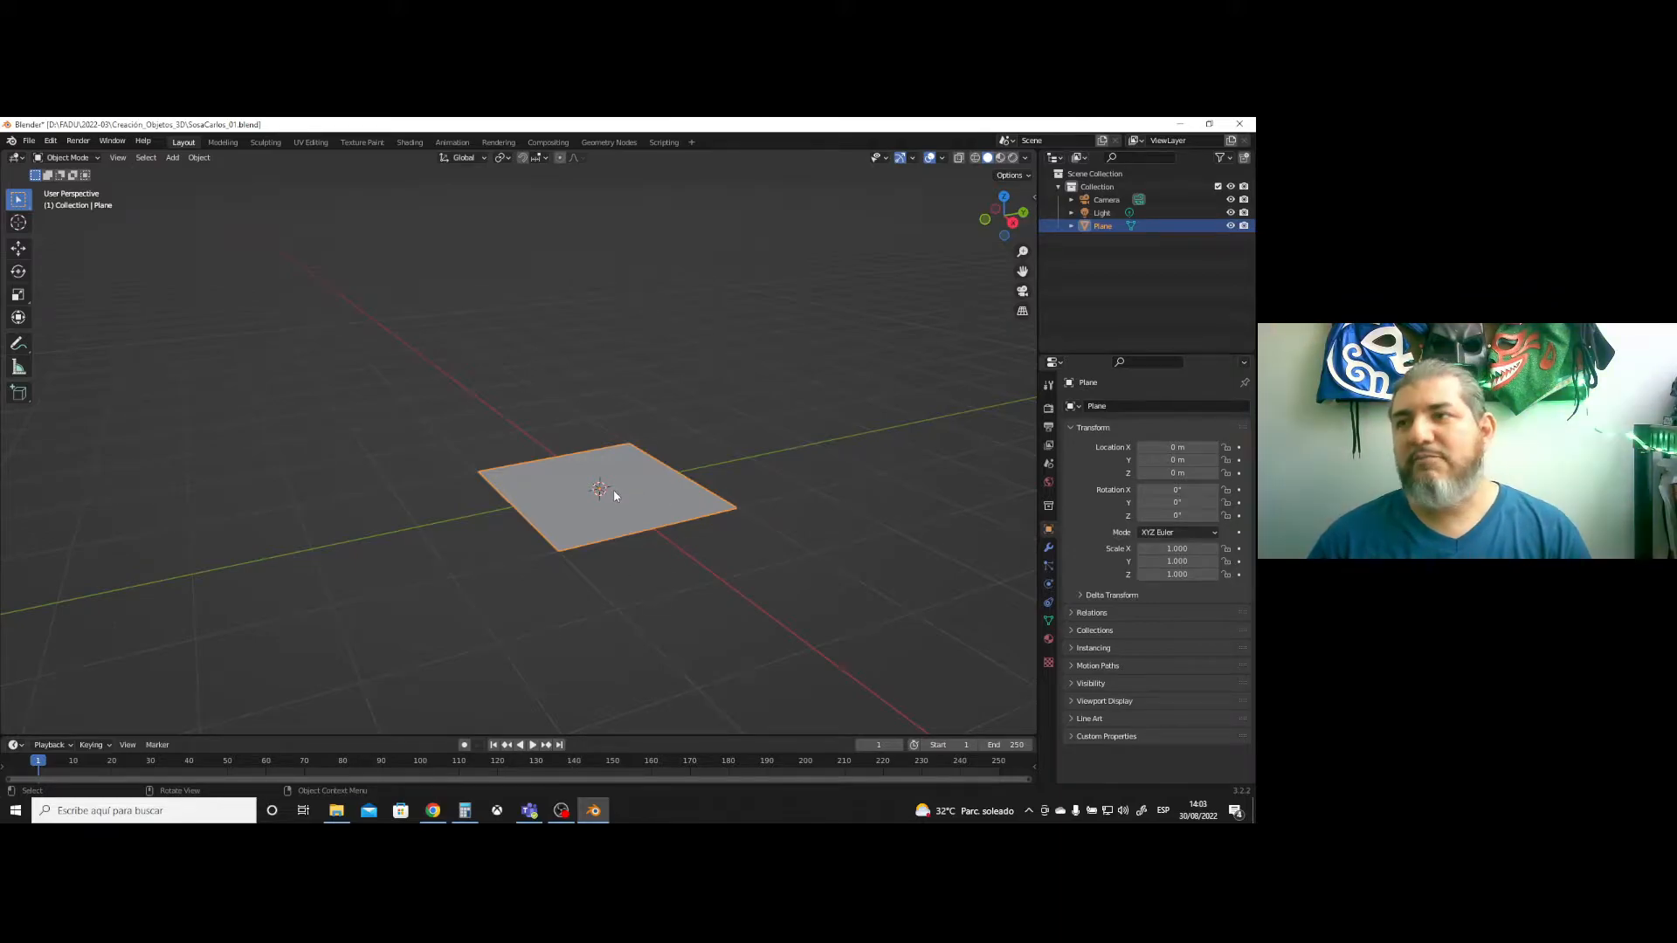
click(1033, 196)
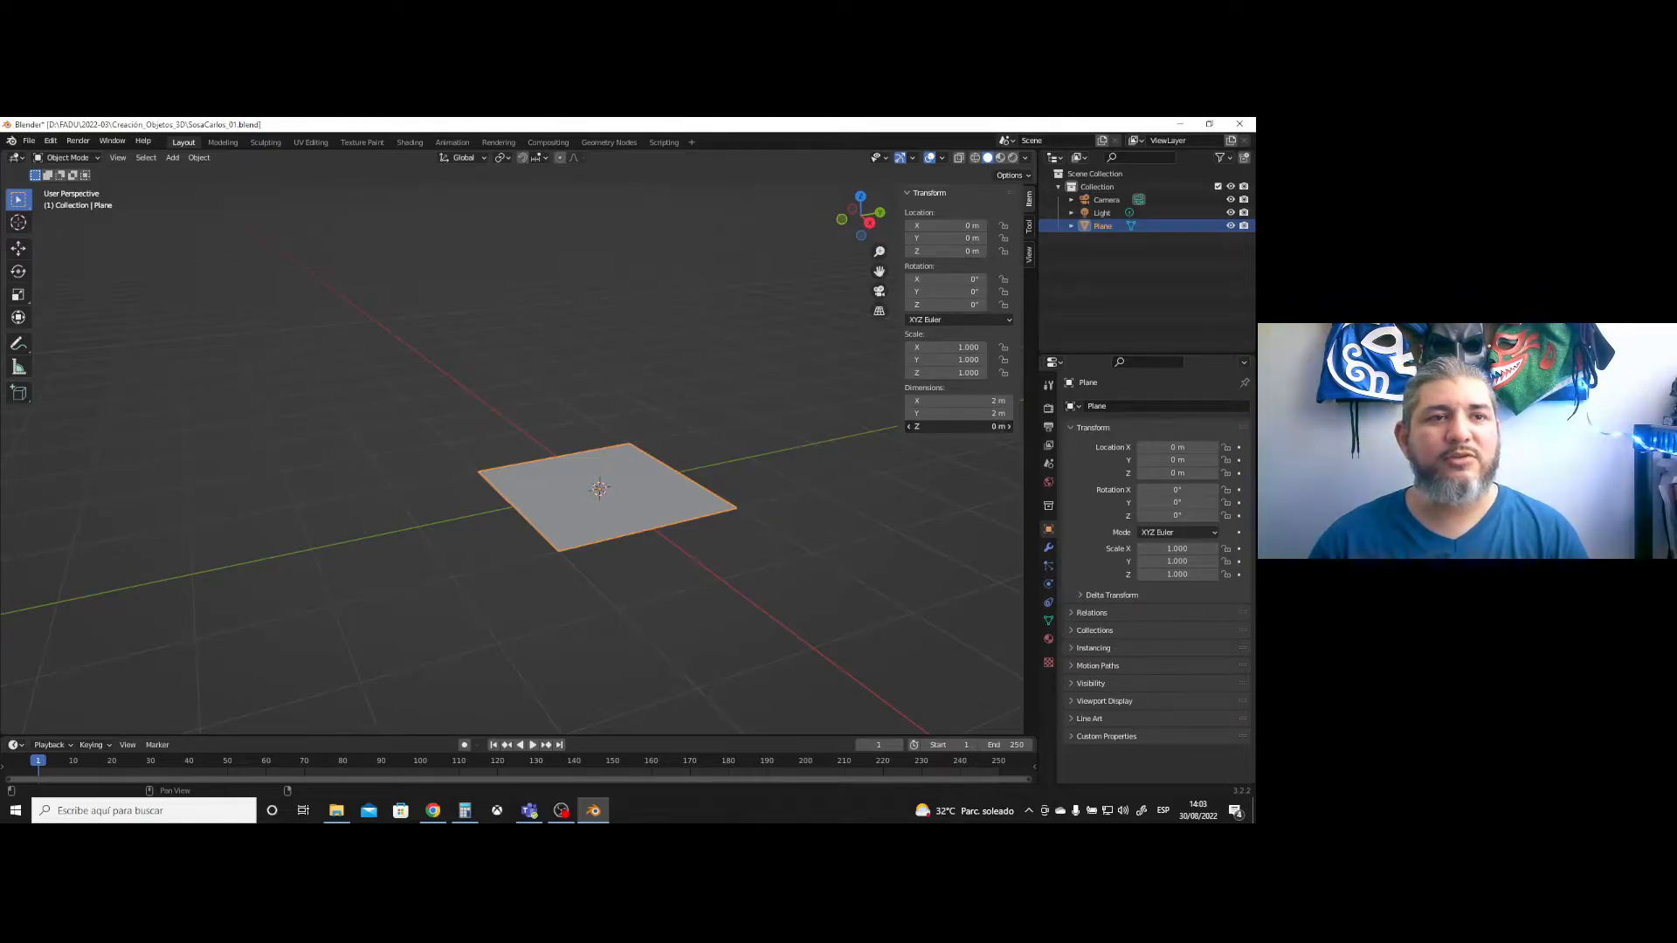
click(949, 427)
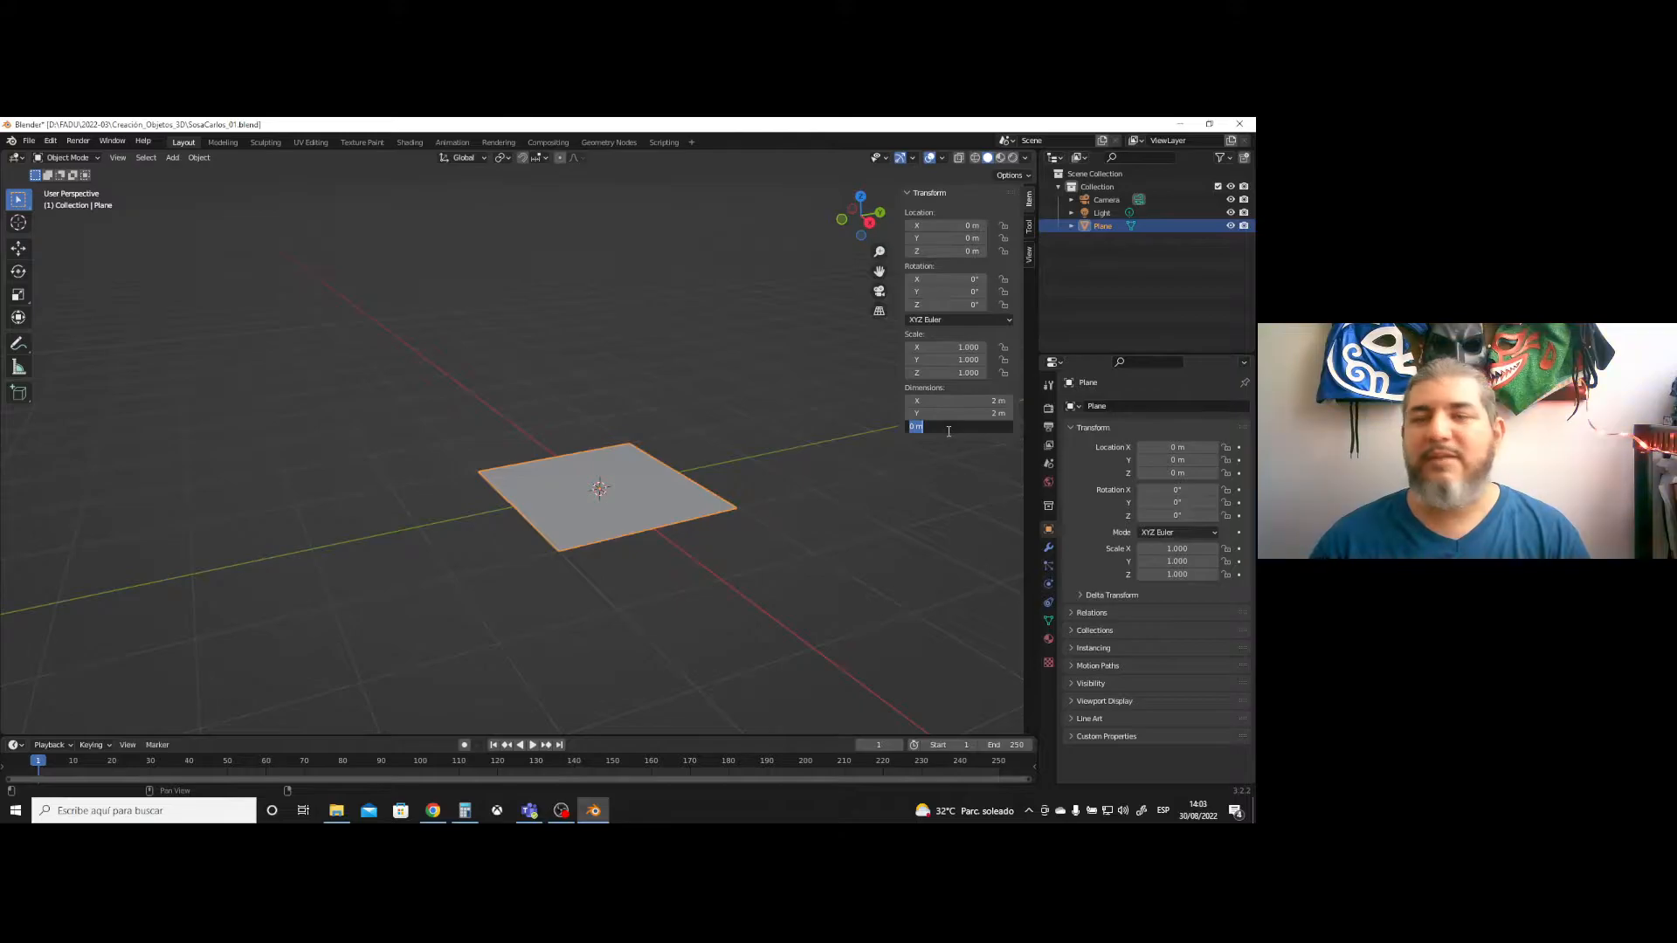
click(926, 443)
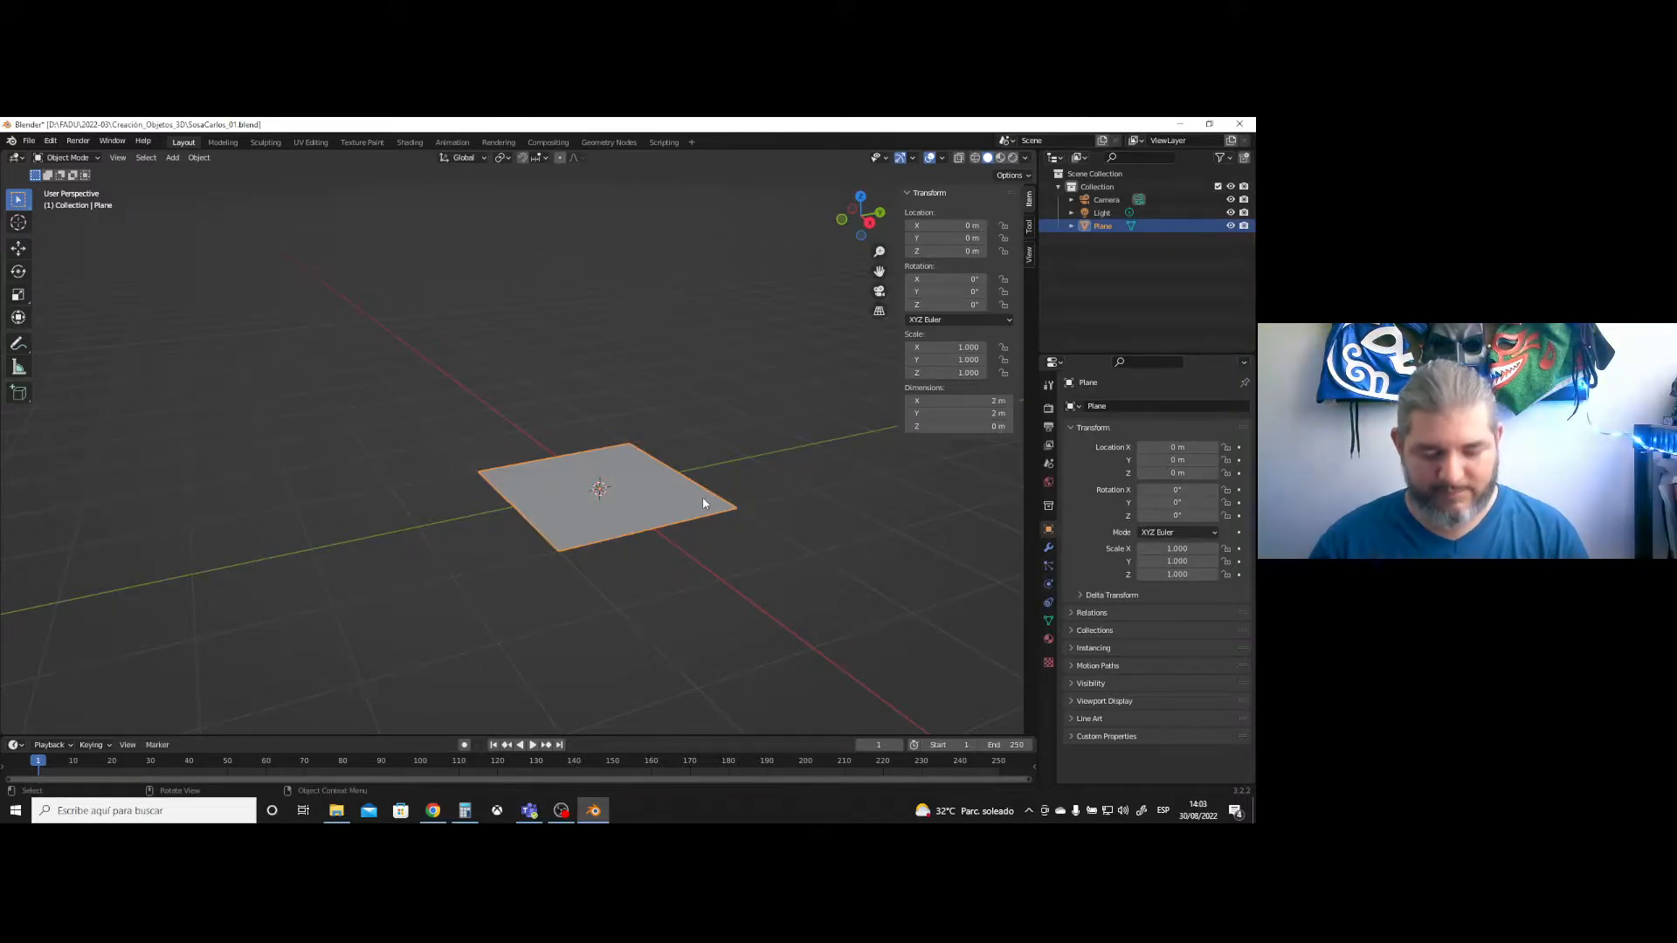
- Replace the plane with a cube mesh at the world origin and set the cube's size to 1 m
key(Delete)
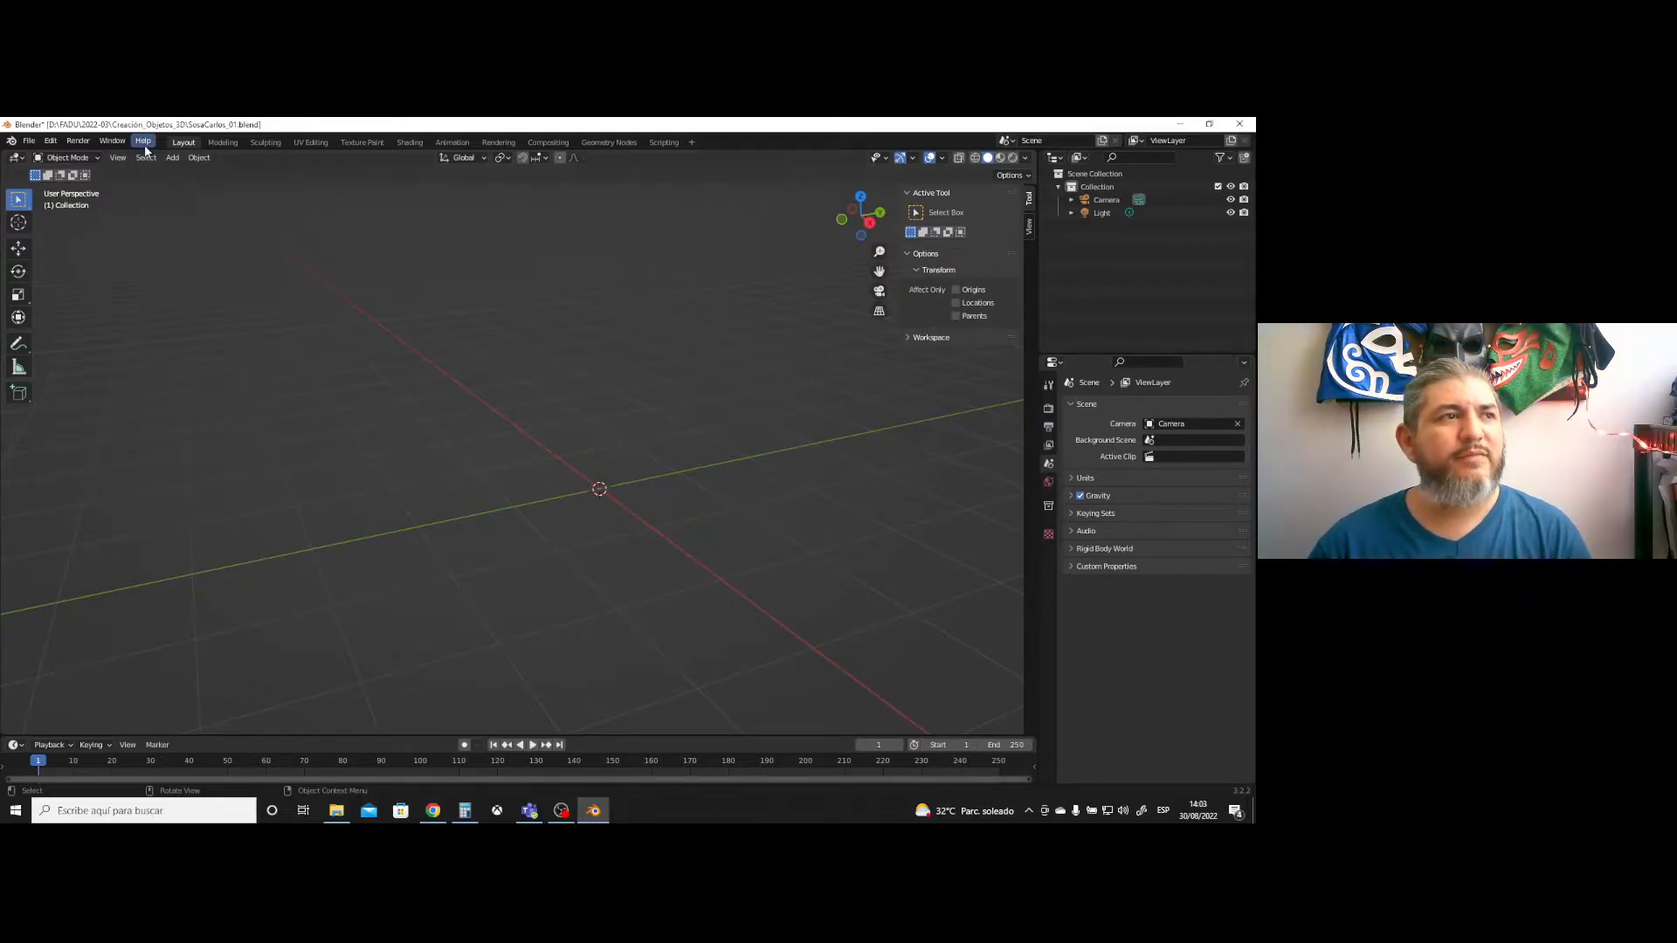
click(174, 160)
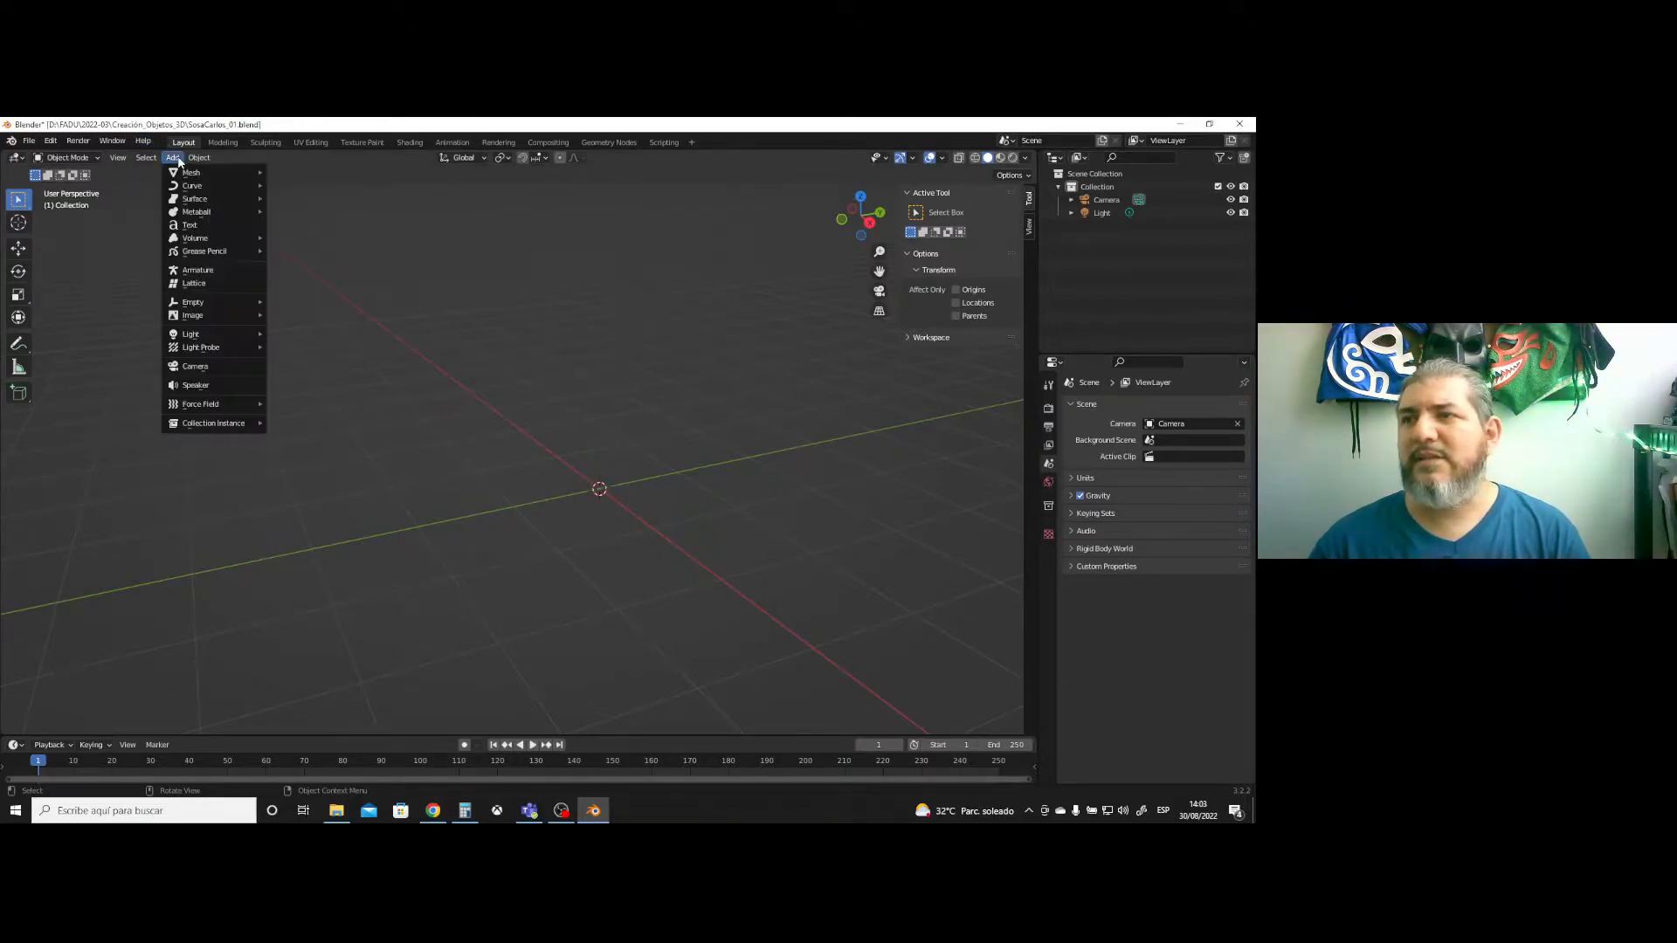
mouse_move(176, 174)
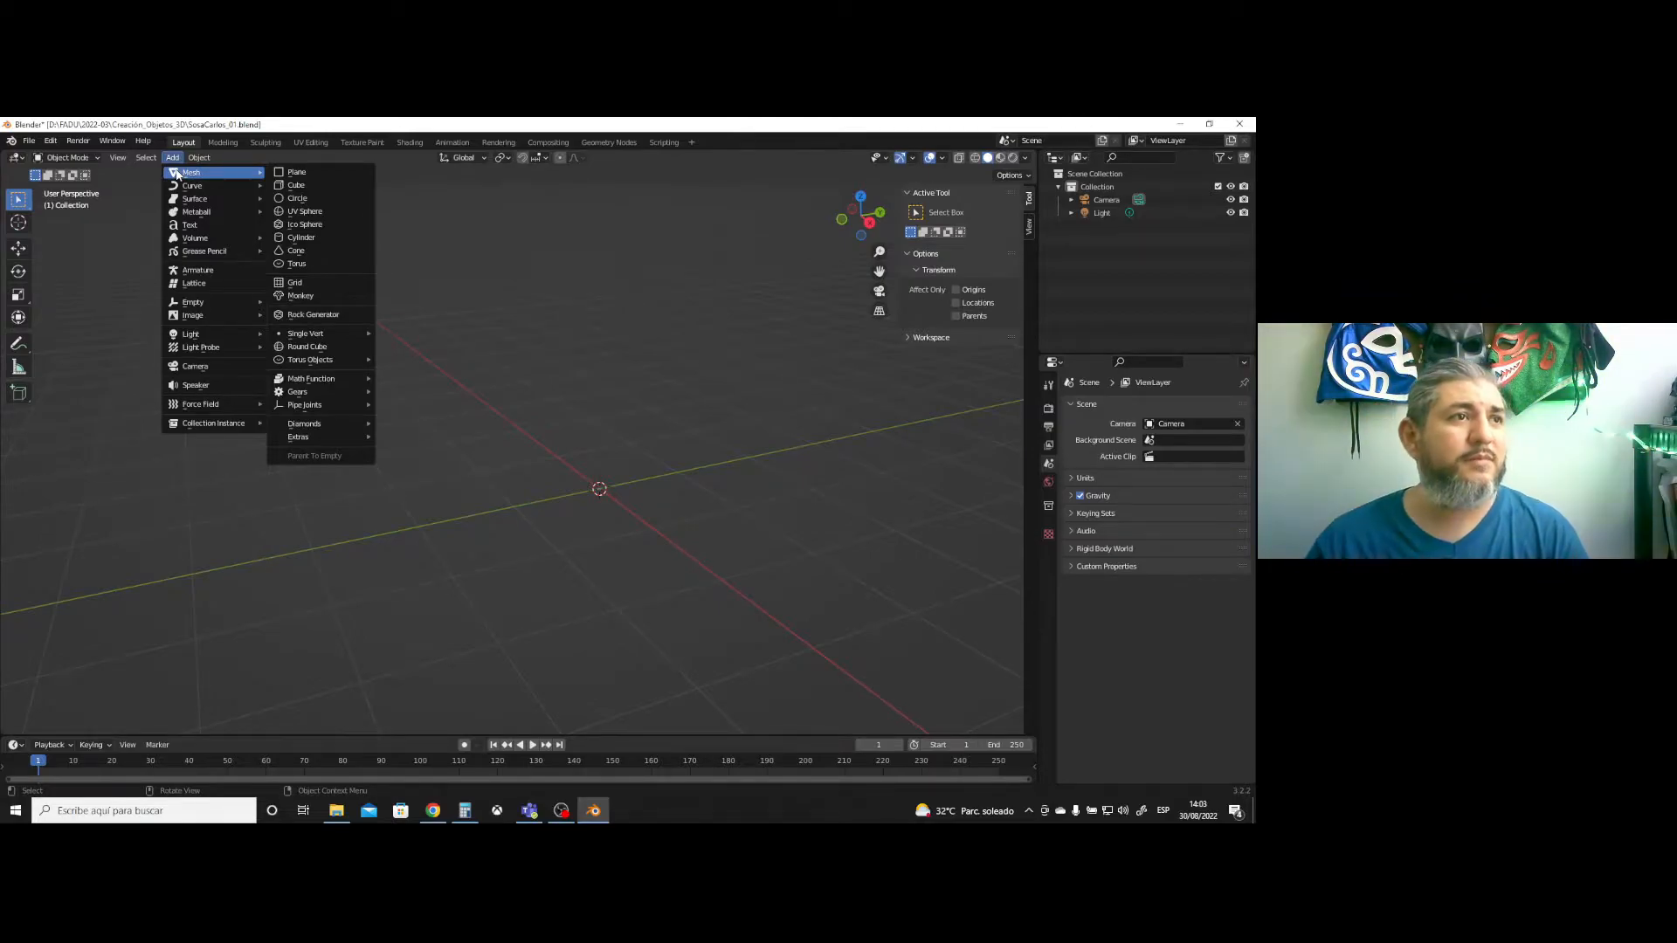
click(315, 184)
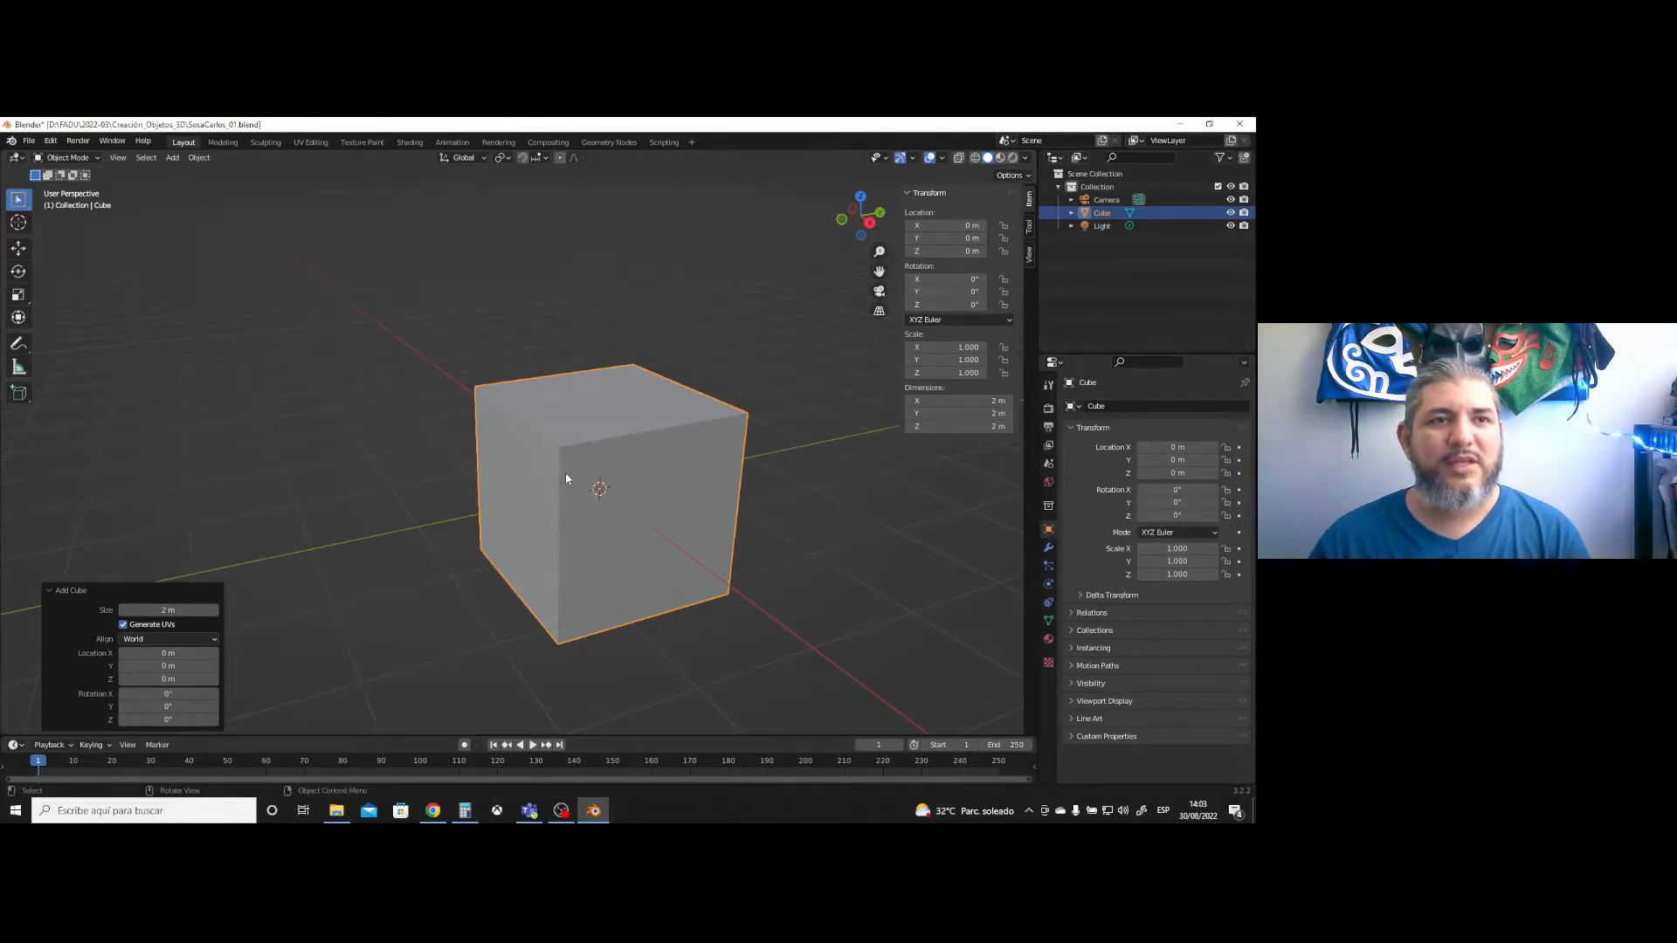
mouse_move(165, 609)
mouse_down()
mouse_move(180, 610)
mouse_move(137, 612)
mouse_up()
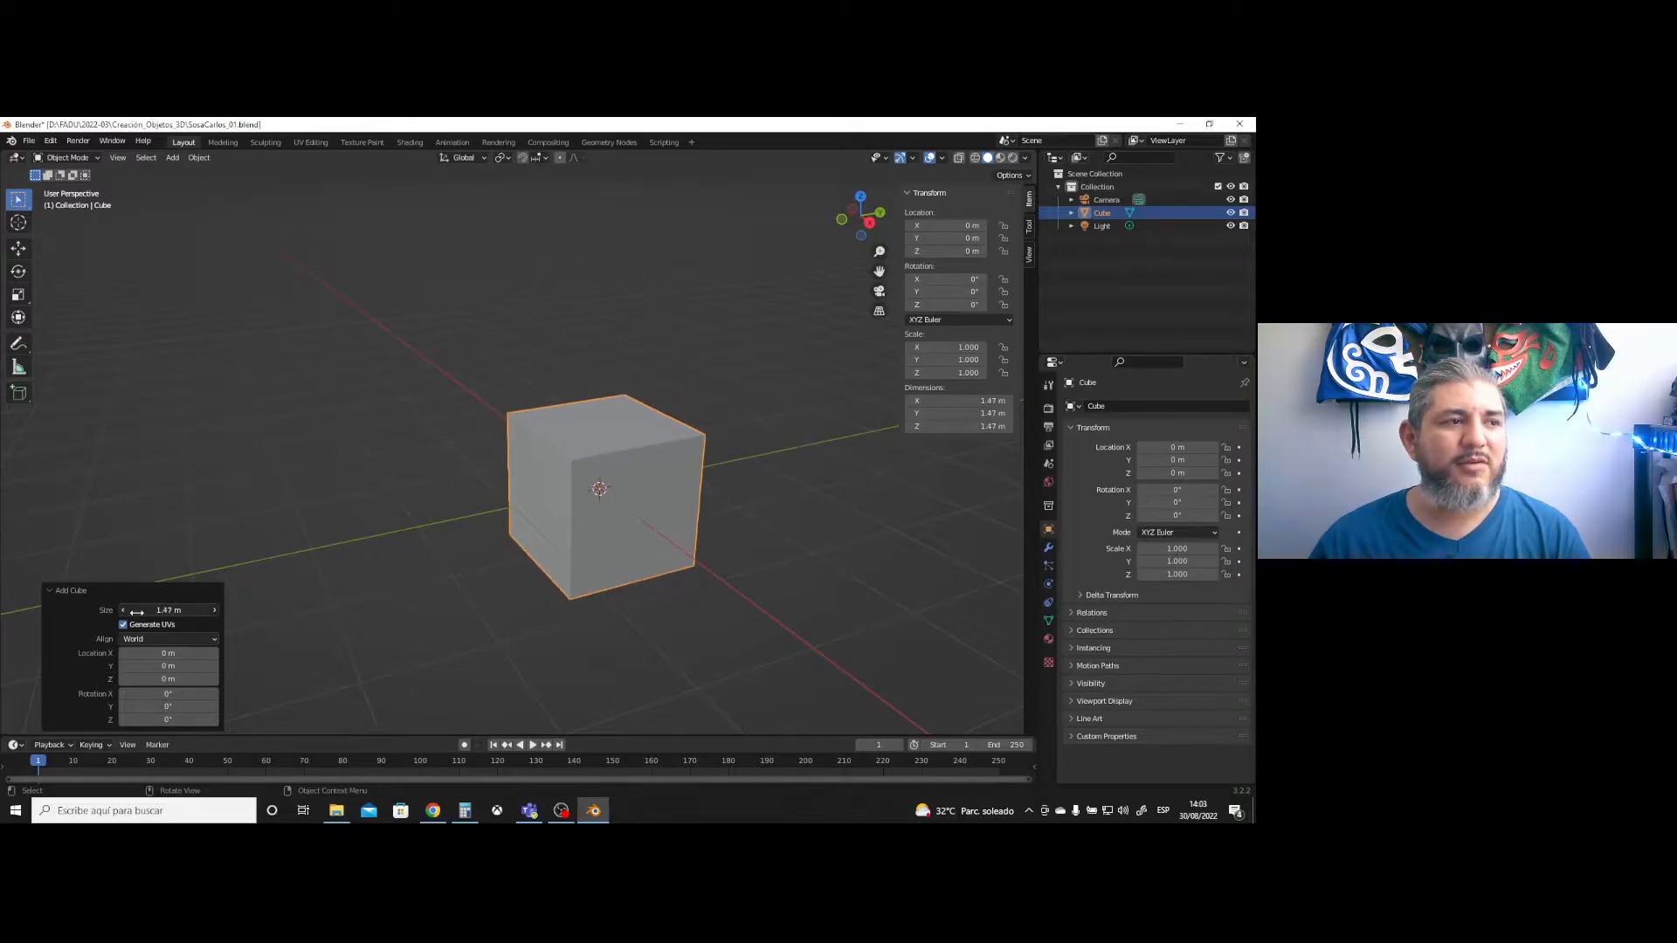
click(186, 609)
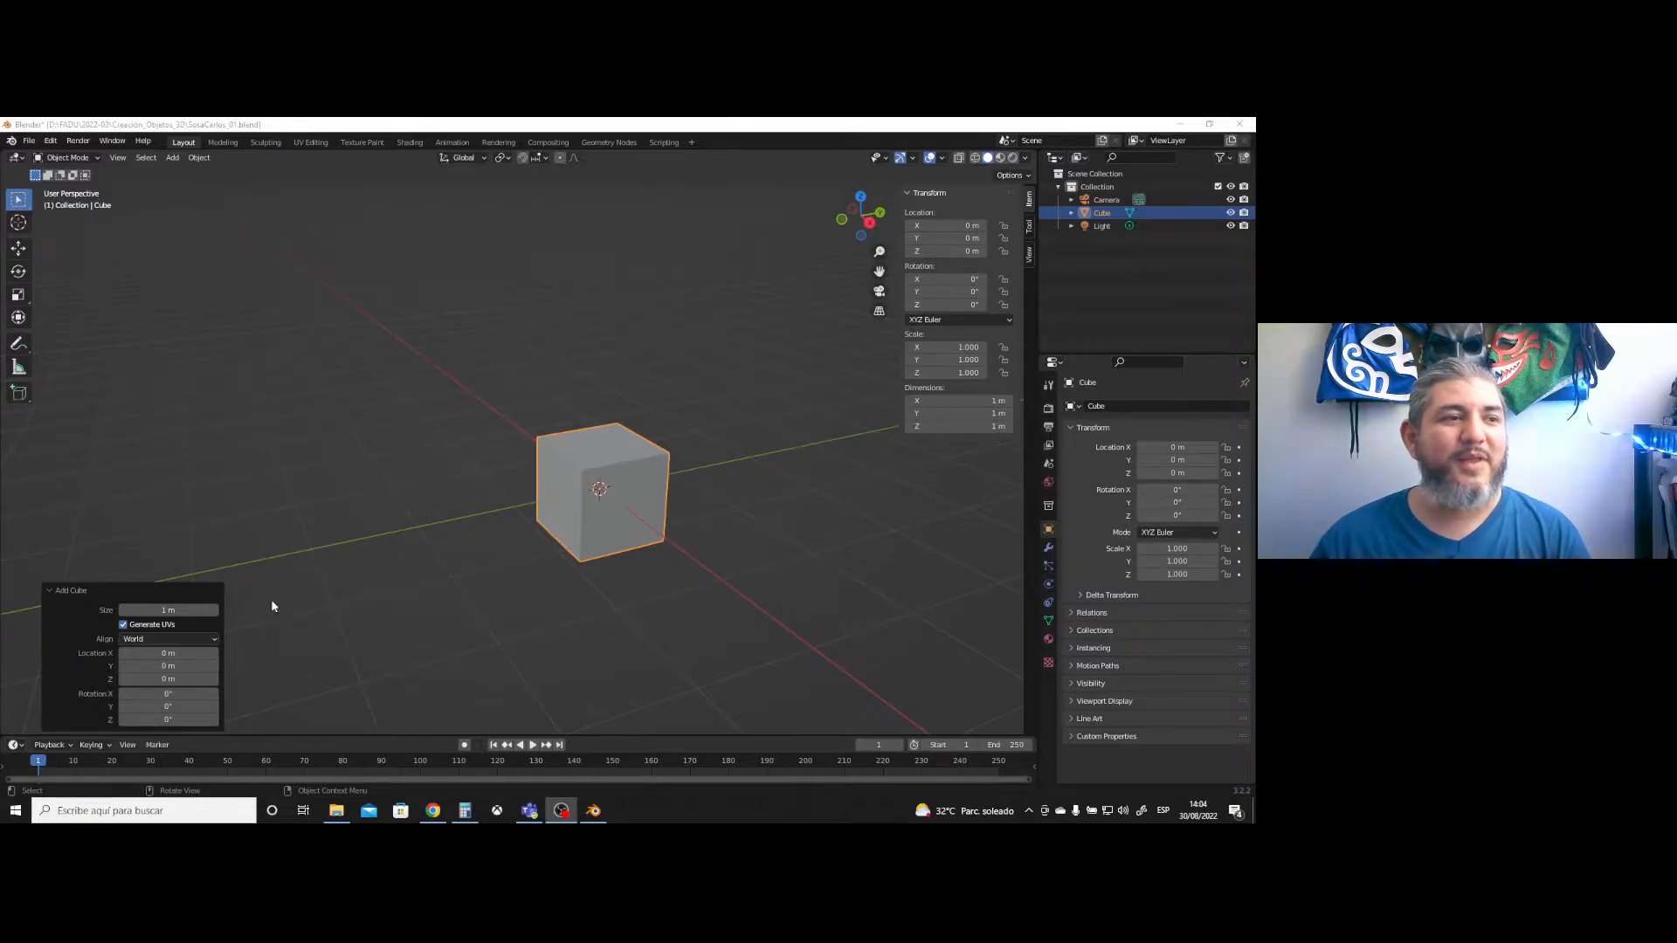
- Stretch the cube's dimensions to about 5.2 m in X, 4.6 m in Y and 1.2 m in Z
click(621, 469)
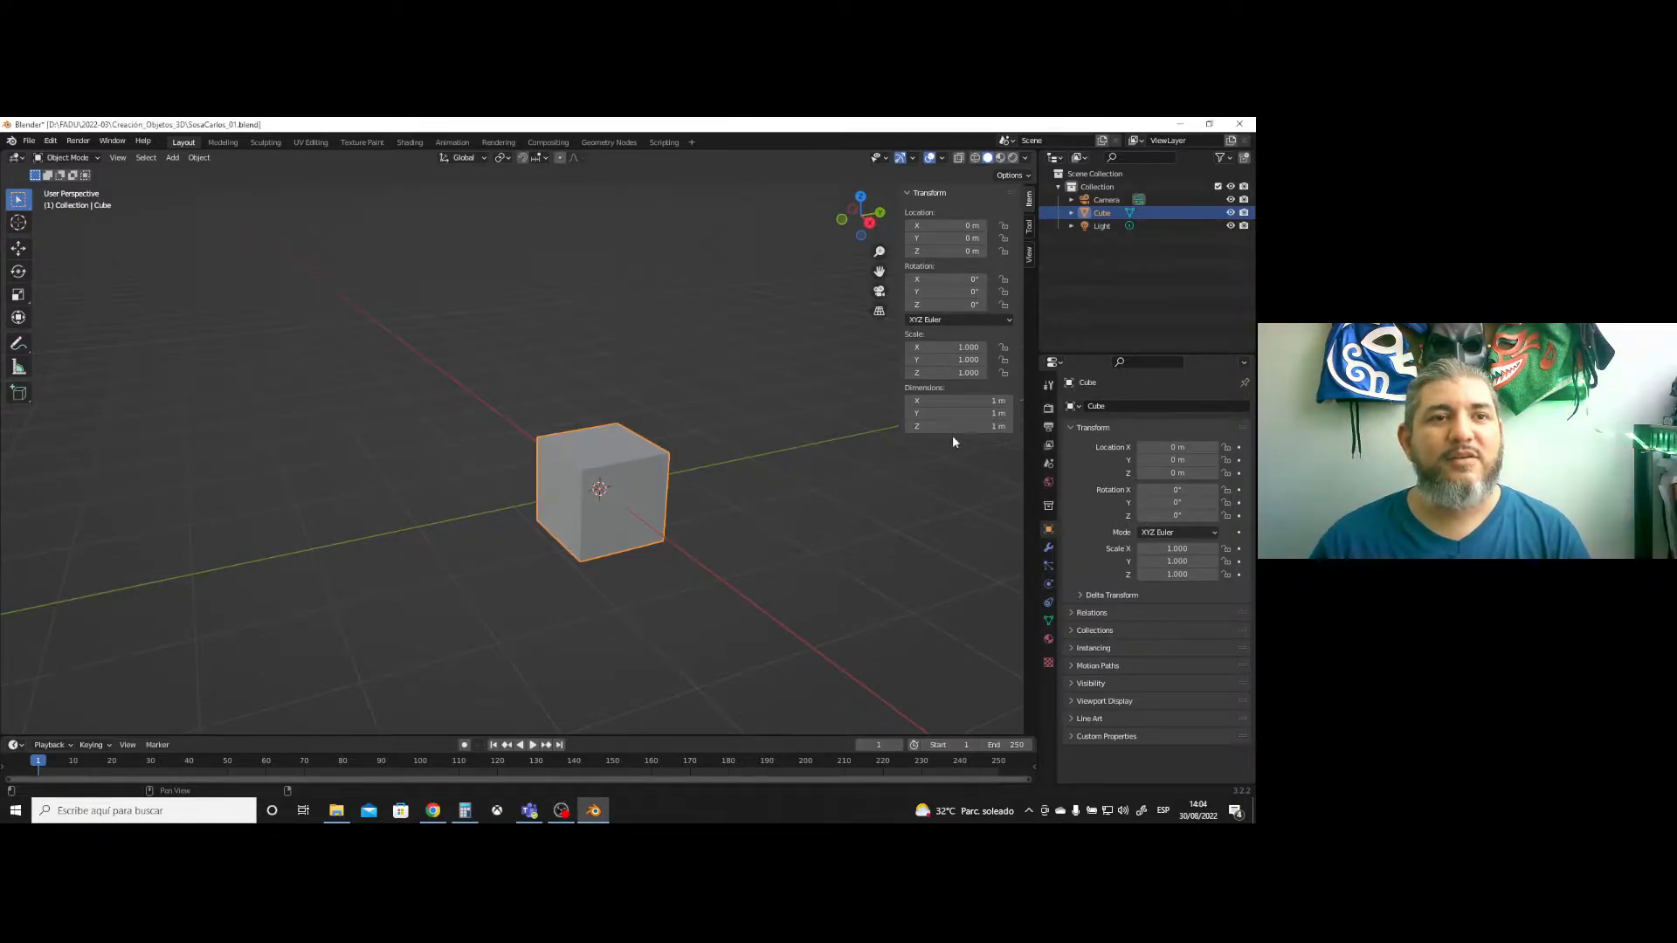
drag(961, 417, 1026, 417)
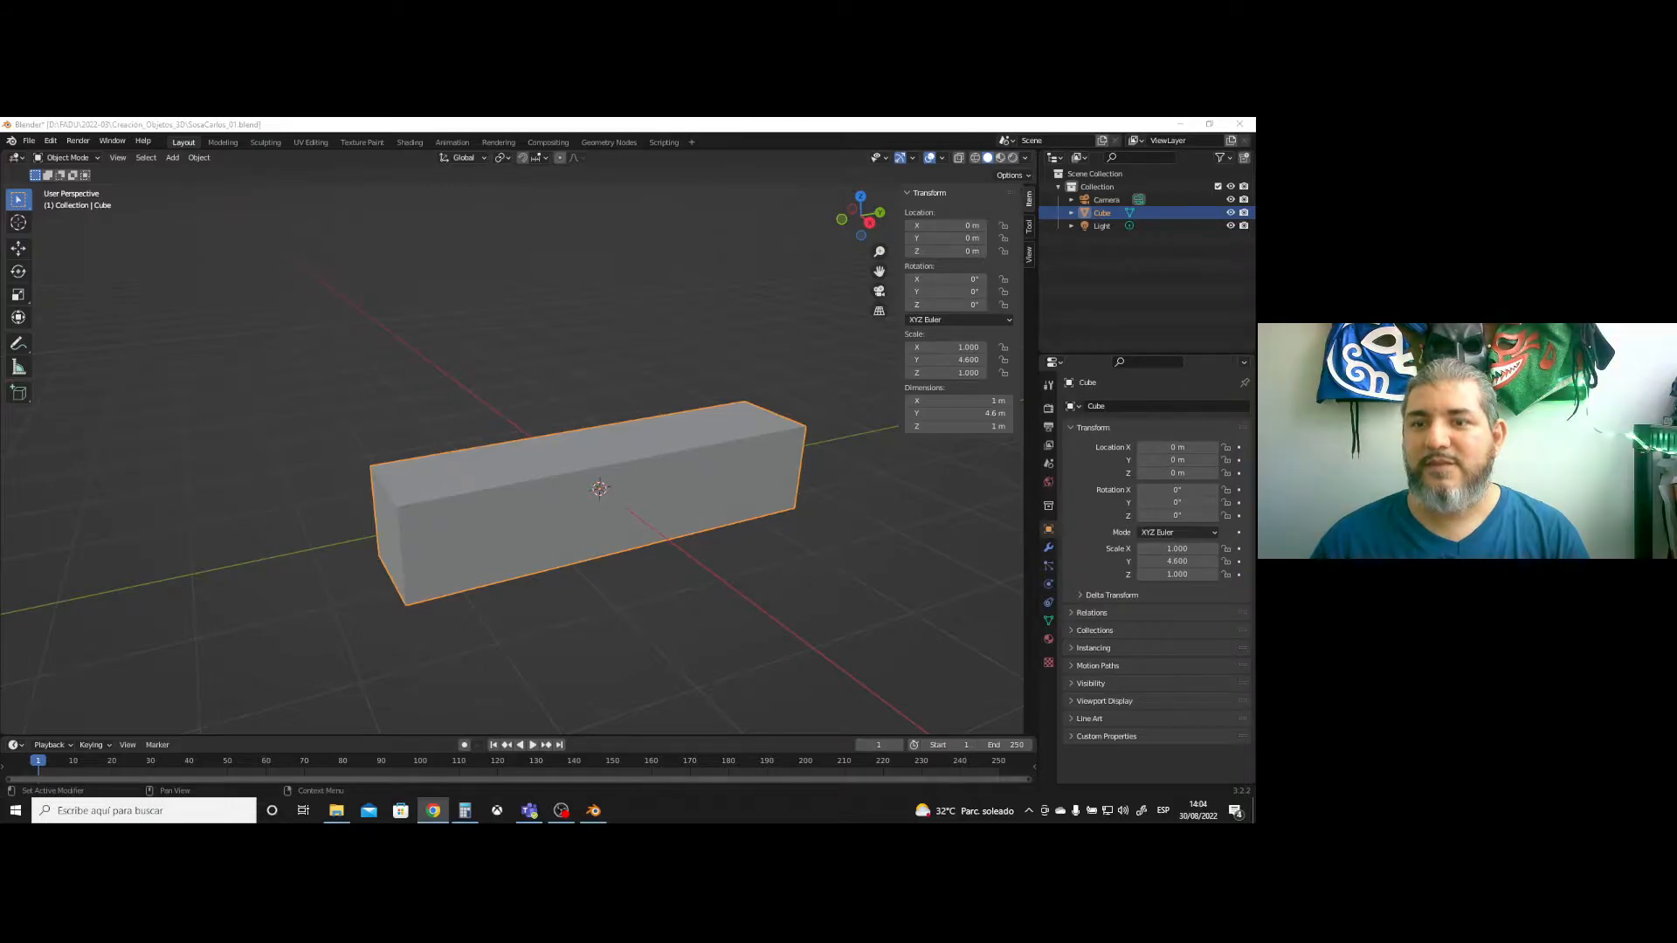
click(594, 455)
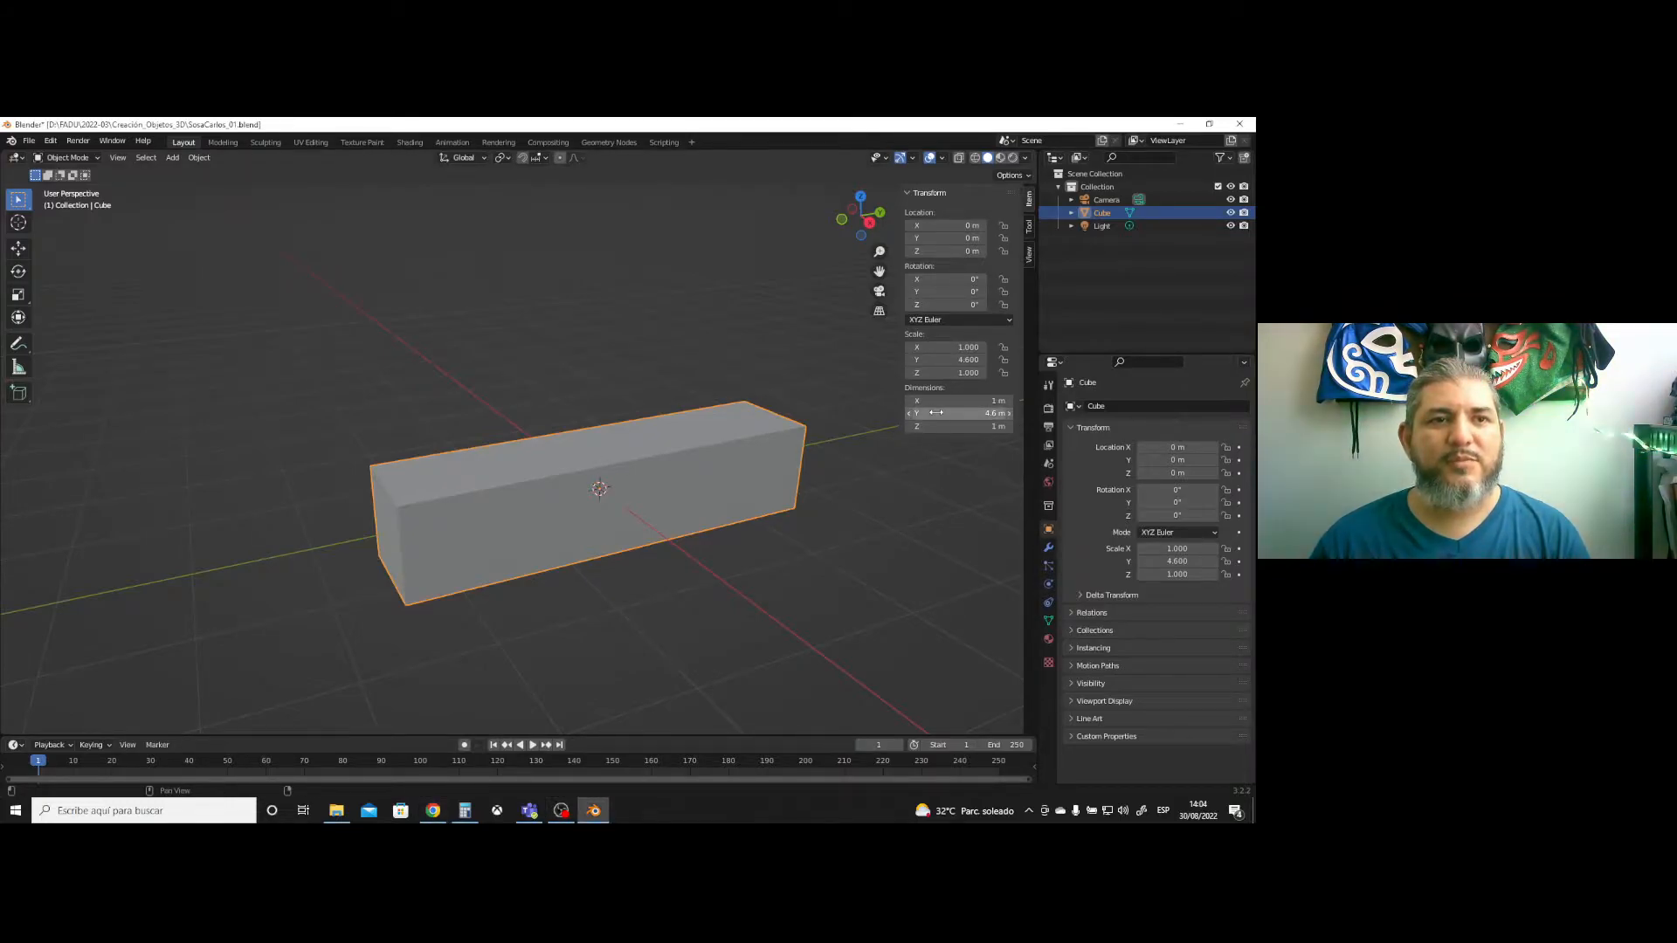
mouse_move(939, 401)
mouse_down()
mouse_move(1013, 400)
mouse_move(926, 426)
mouse_move(1022, 426)
mouse_move(955, 427)
mouse_up()
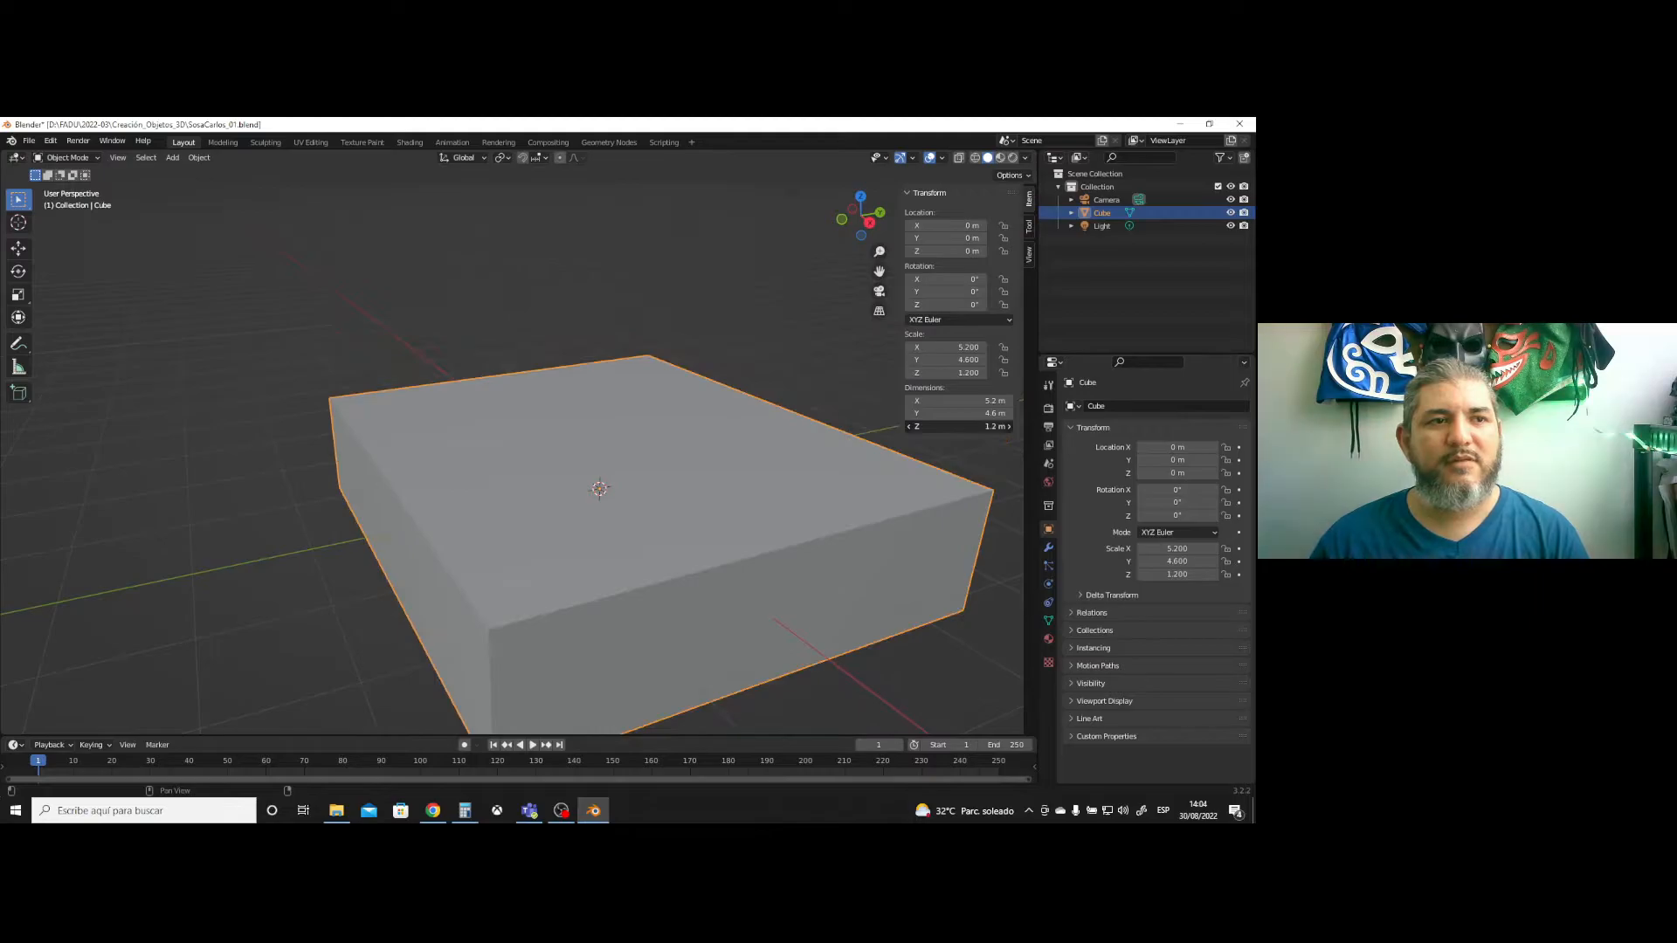
- Delete the stretched cube and add a circle mesh at the world origin
key(Delete)
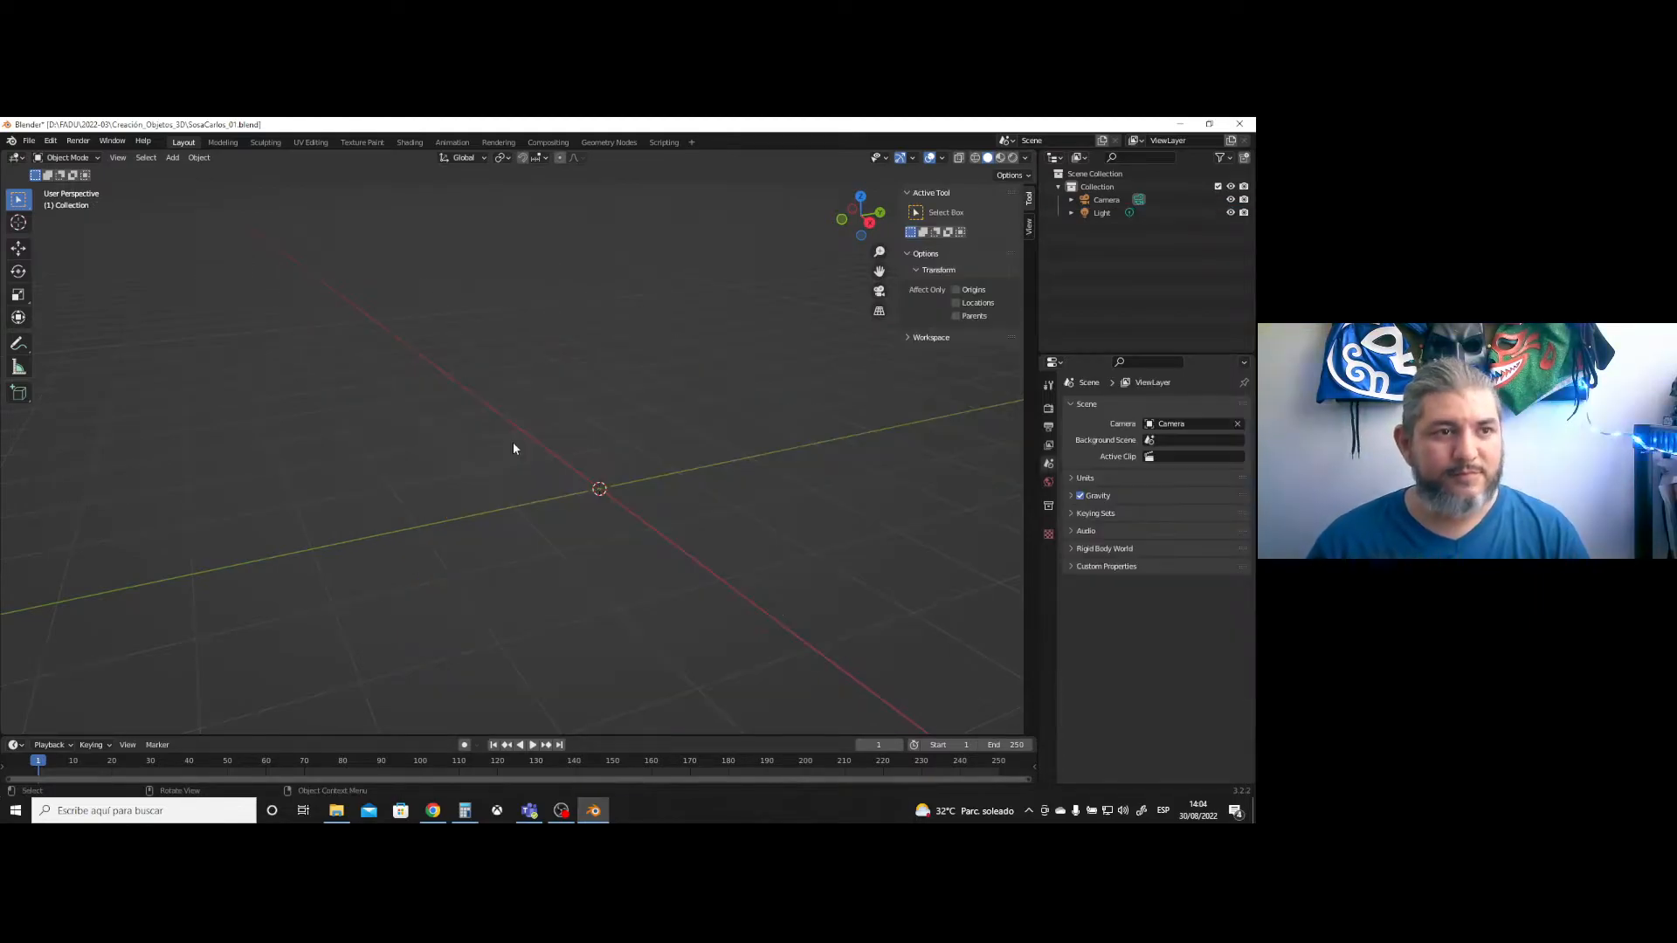
click(199, 159)
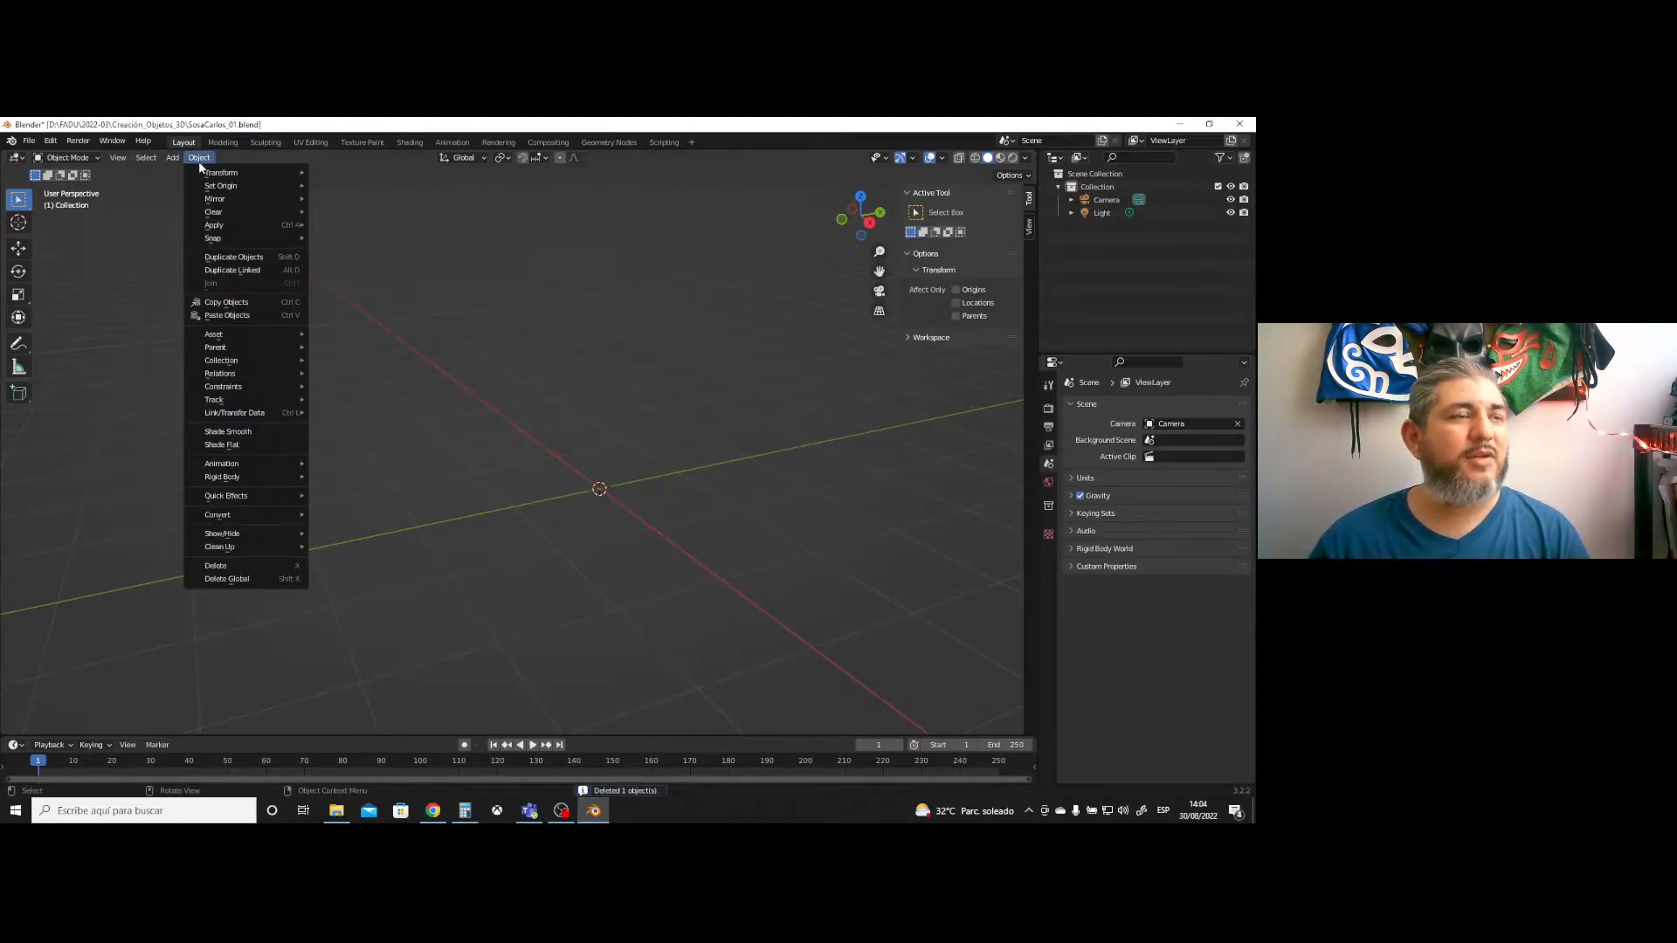
mouse_move(175, 160)
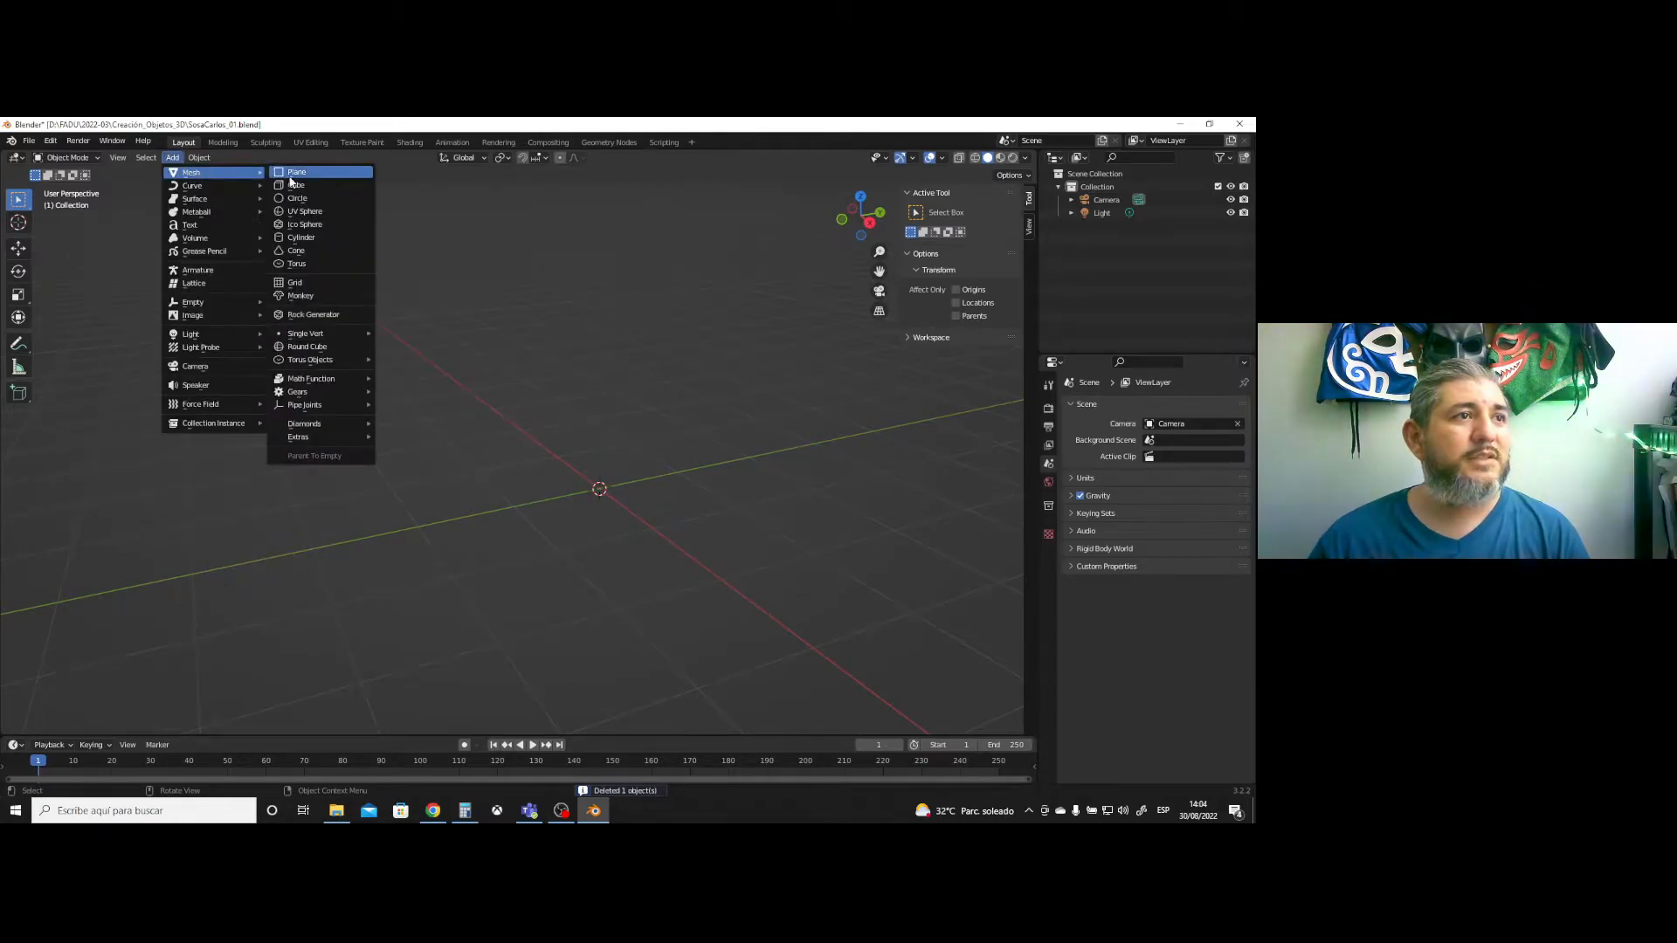
click(304, 199)
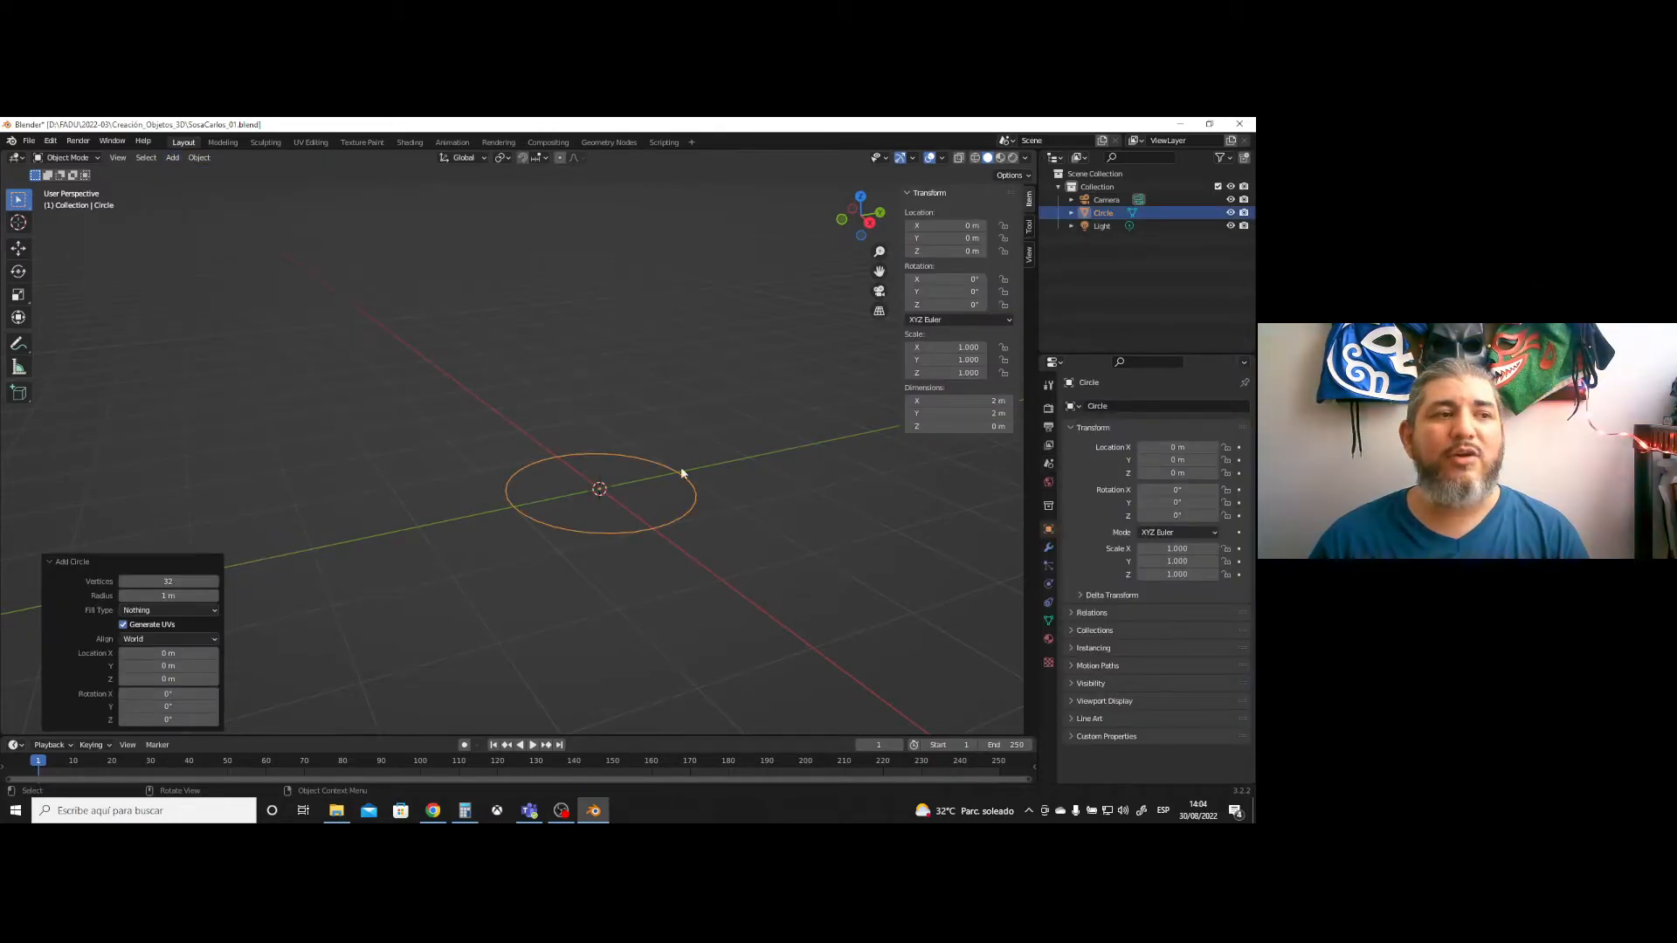
- Set the circle's radius to about 1.24 m and its vertex count to 36
drag(160, 594, 129, 581)
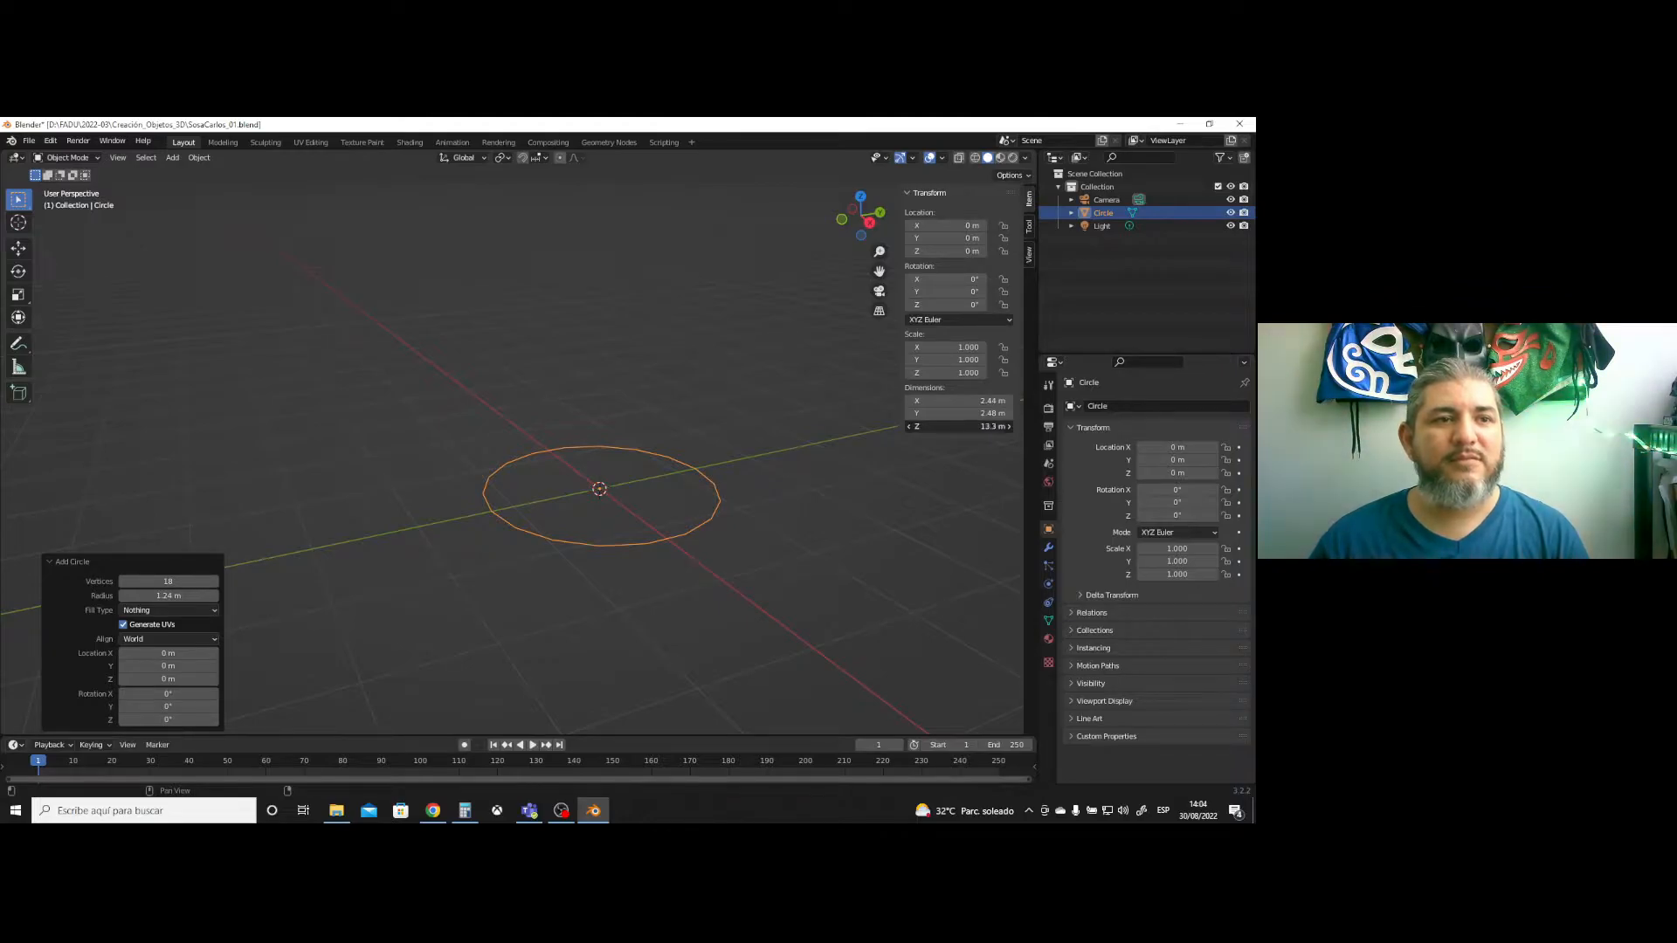
mouse_move(164, 580)
mouse_down()
mouse_move(149, 581)
mouse_move(164, 579)
mouse_up()
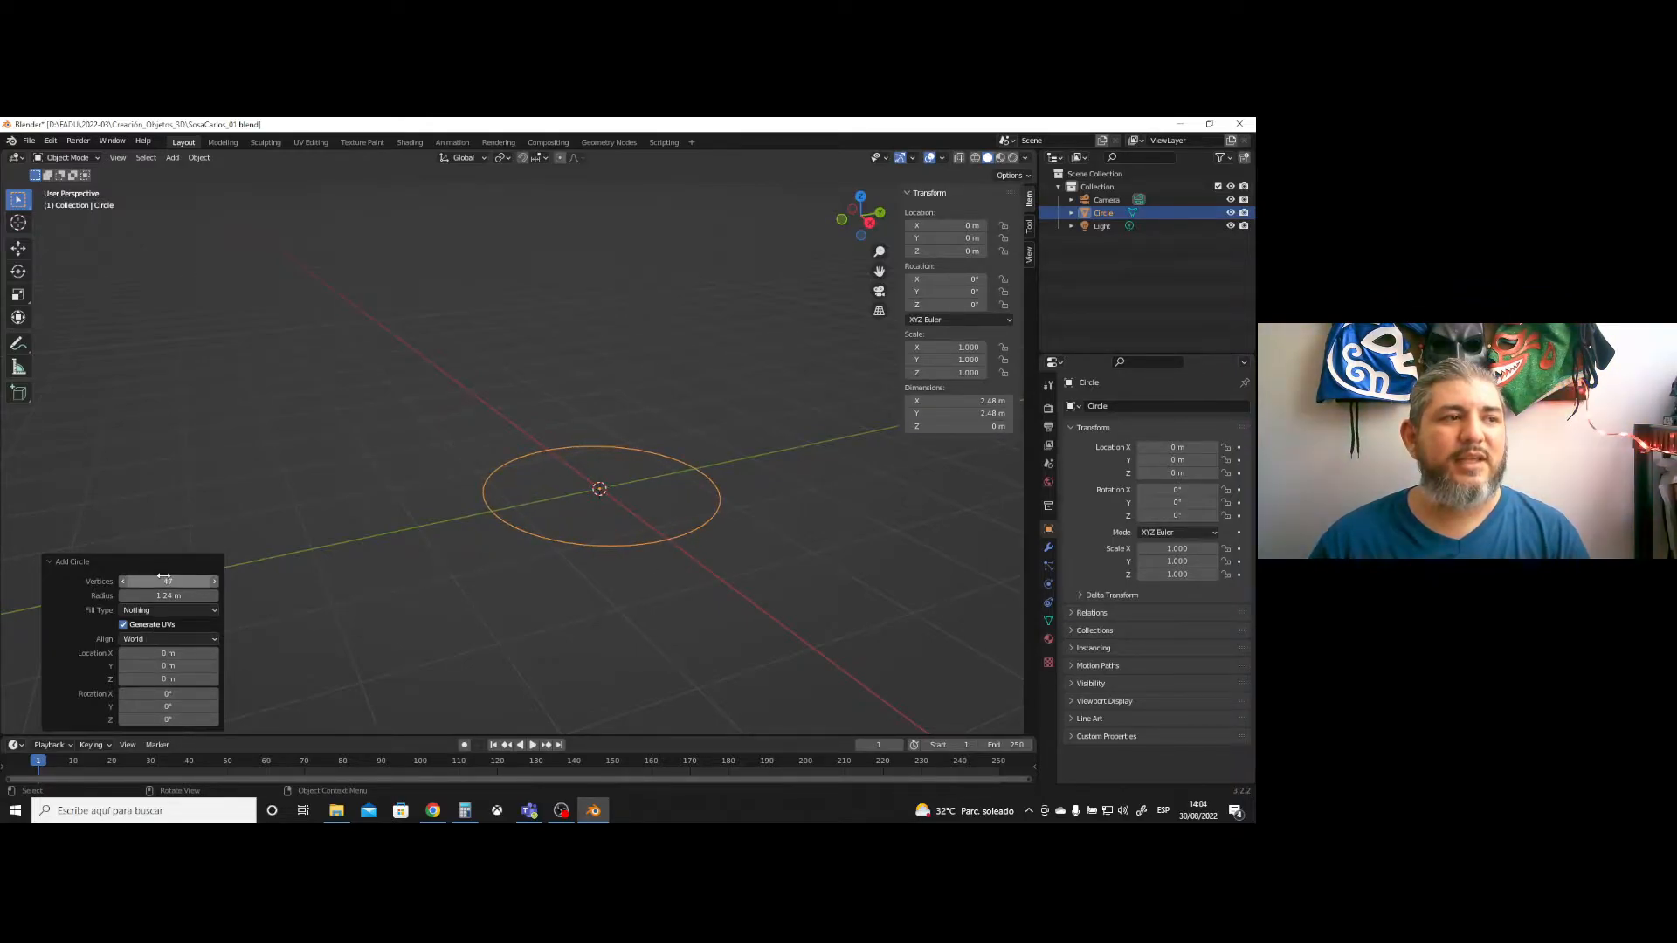
click(163, 579)
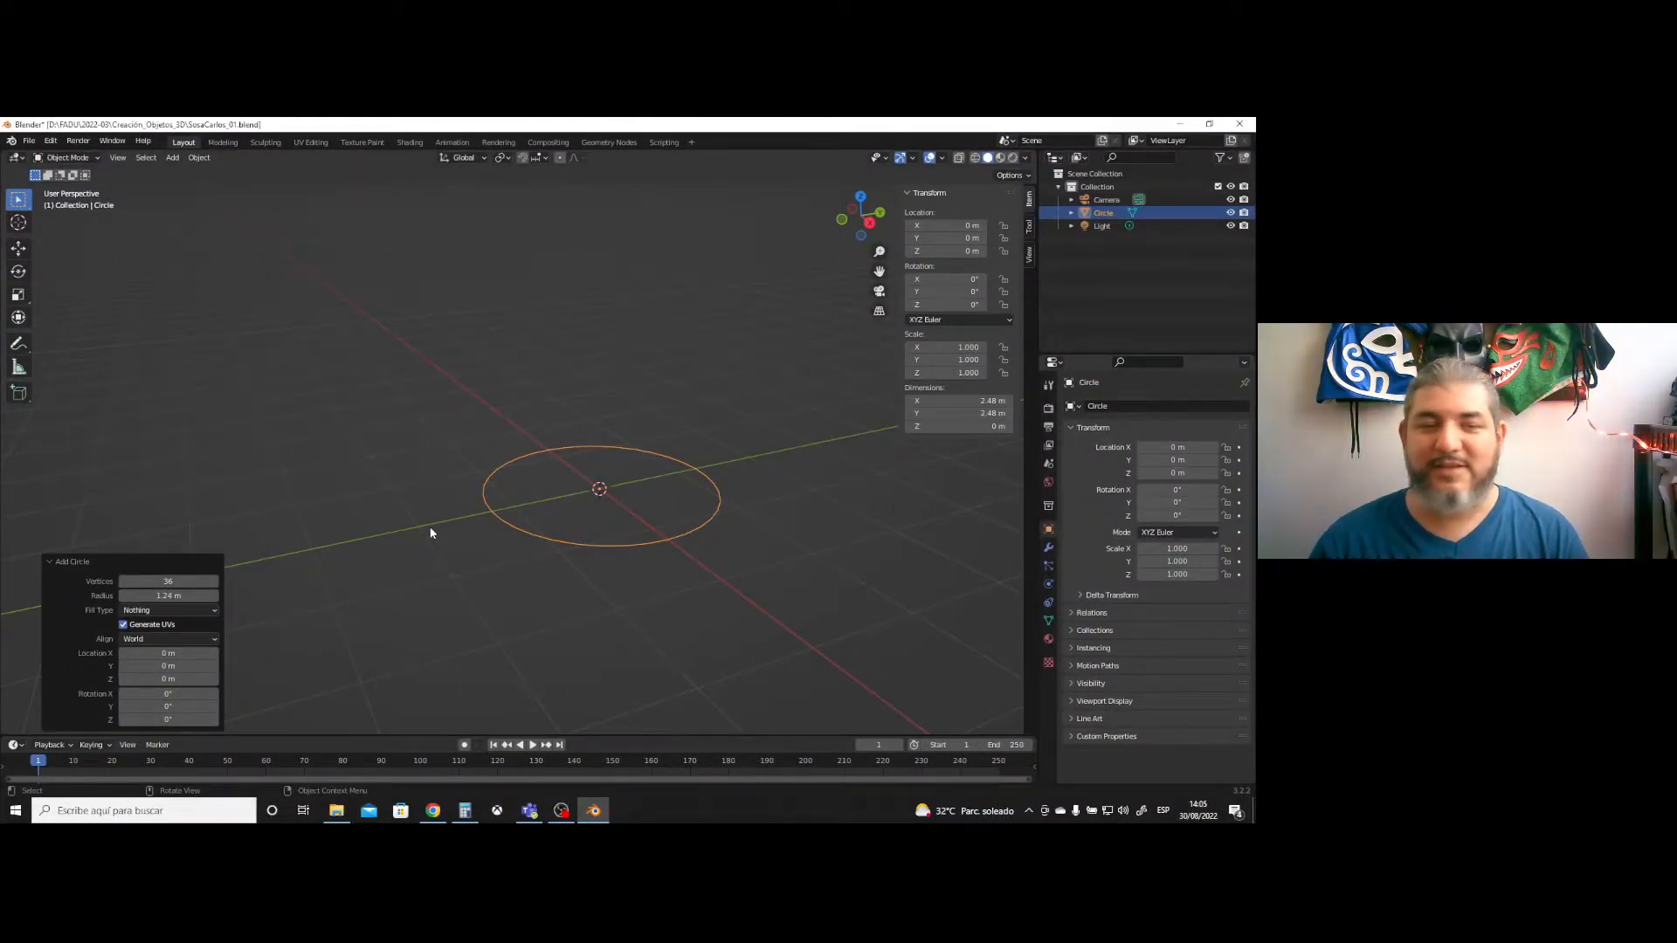
- Review the circle's vertex setting, its mesh data properties and its object properties
double_click(174, 580)
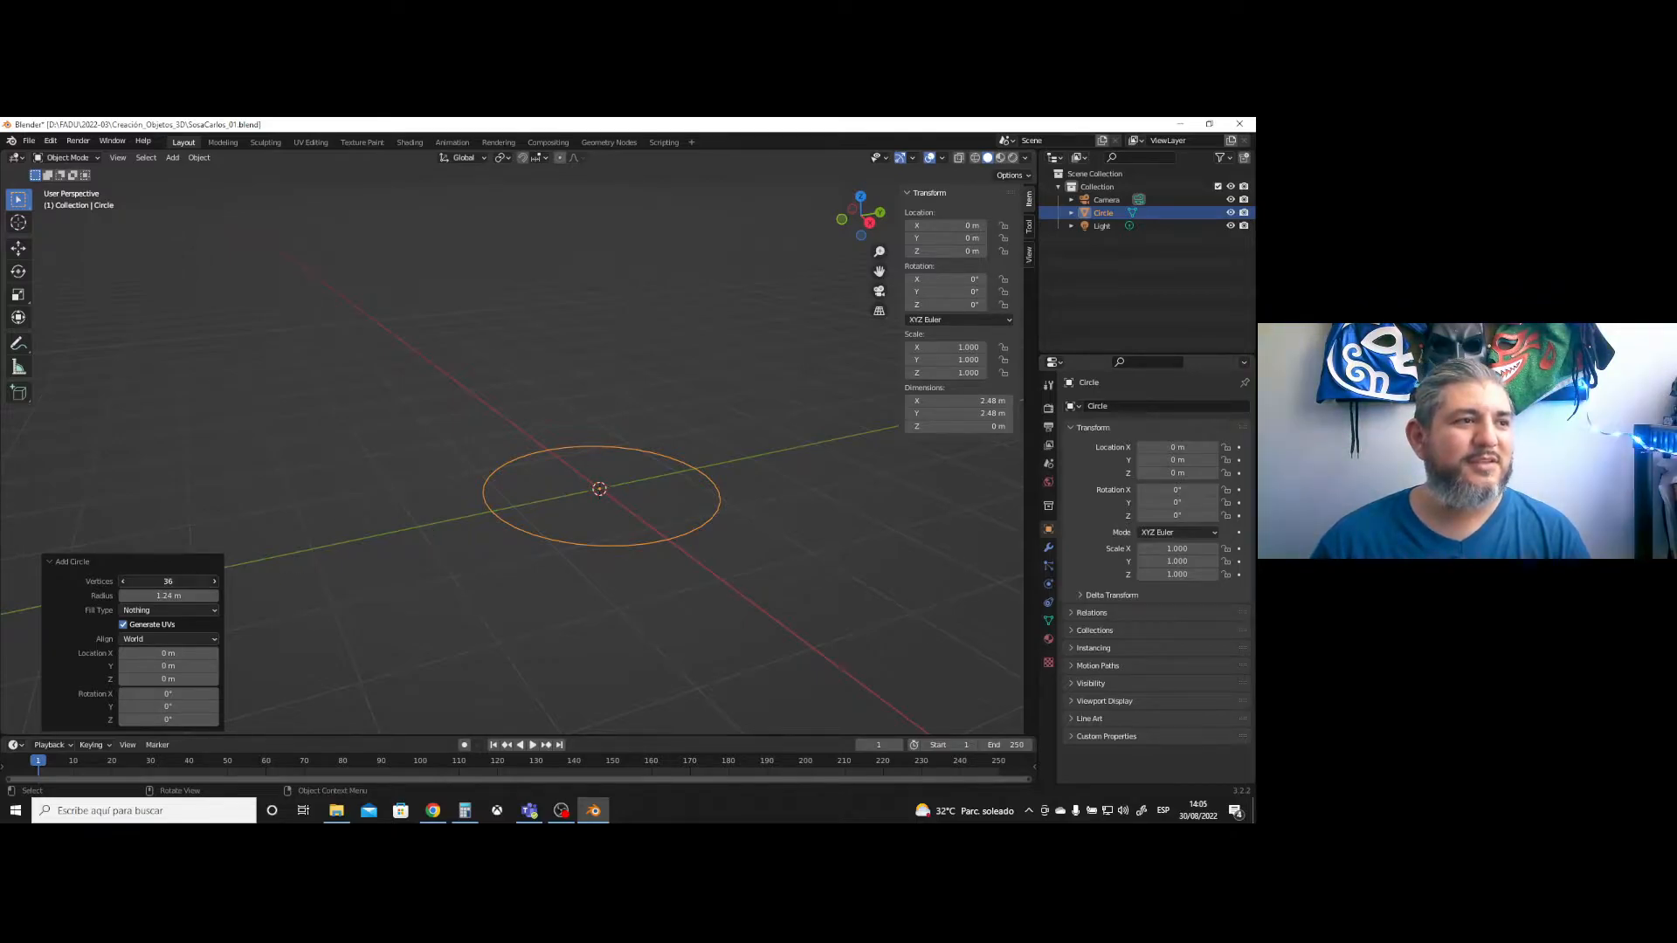
click(185, 560)
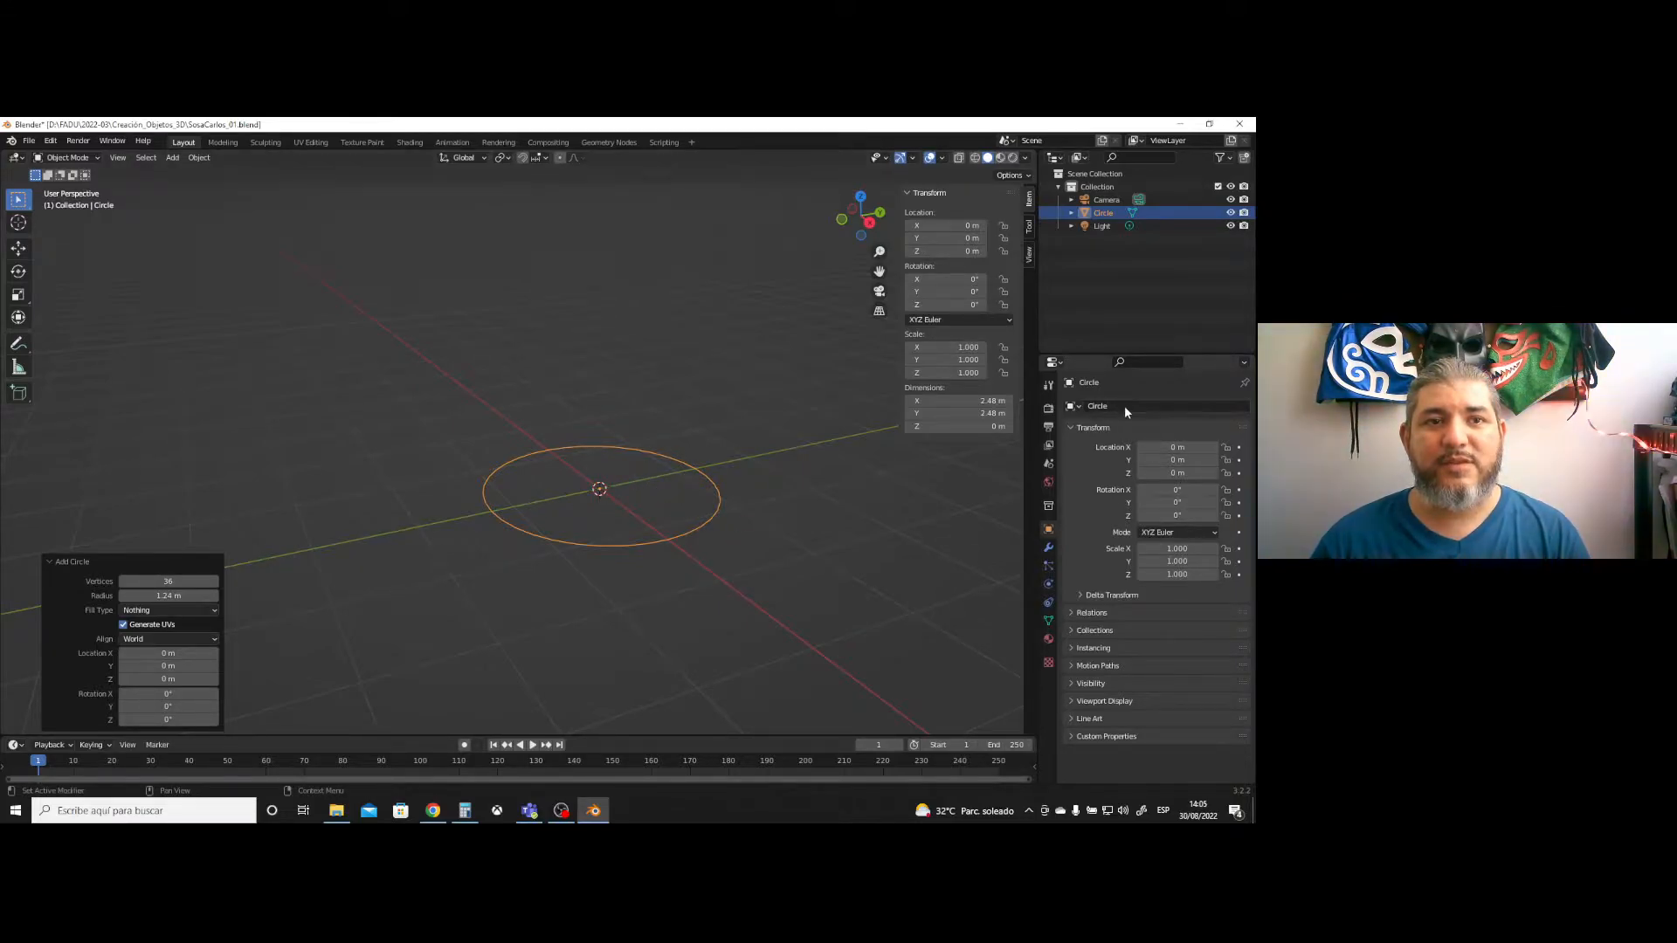
click(1049, 621)
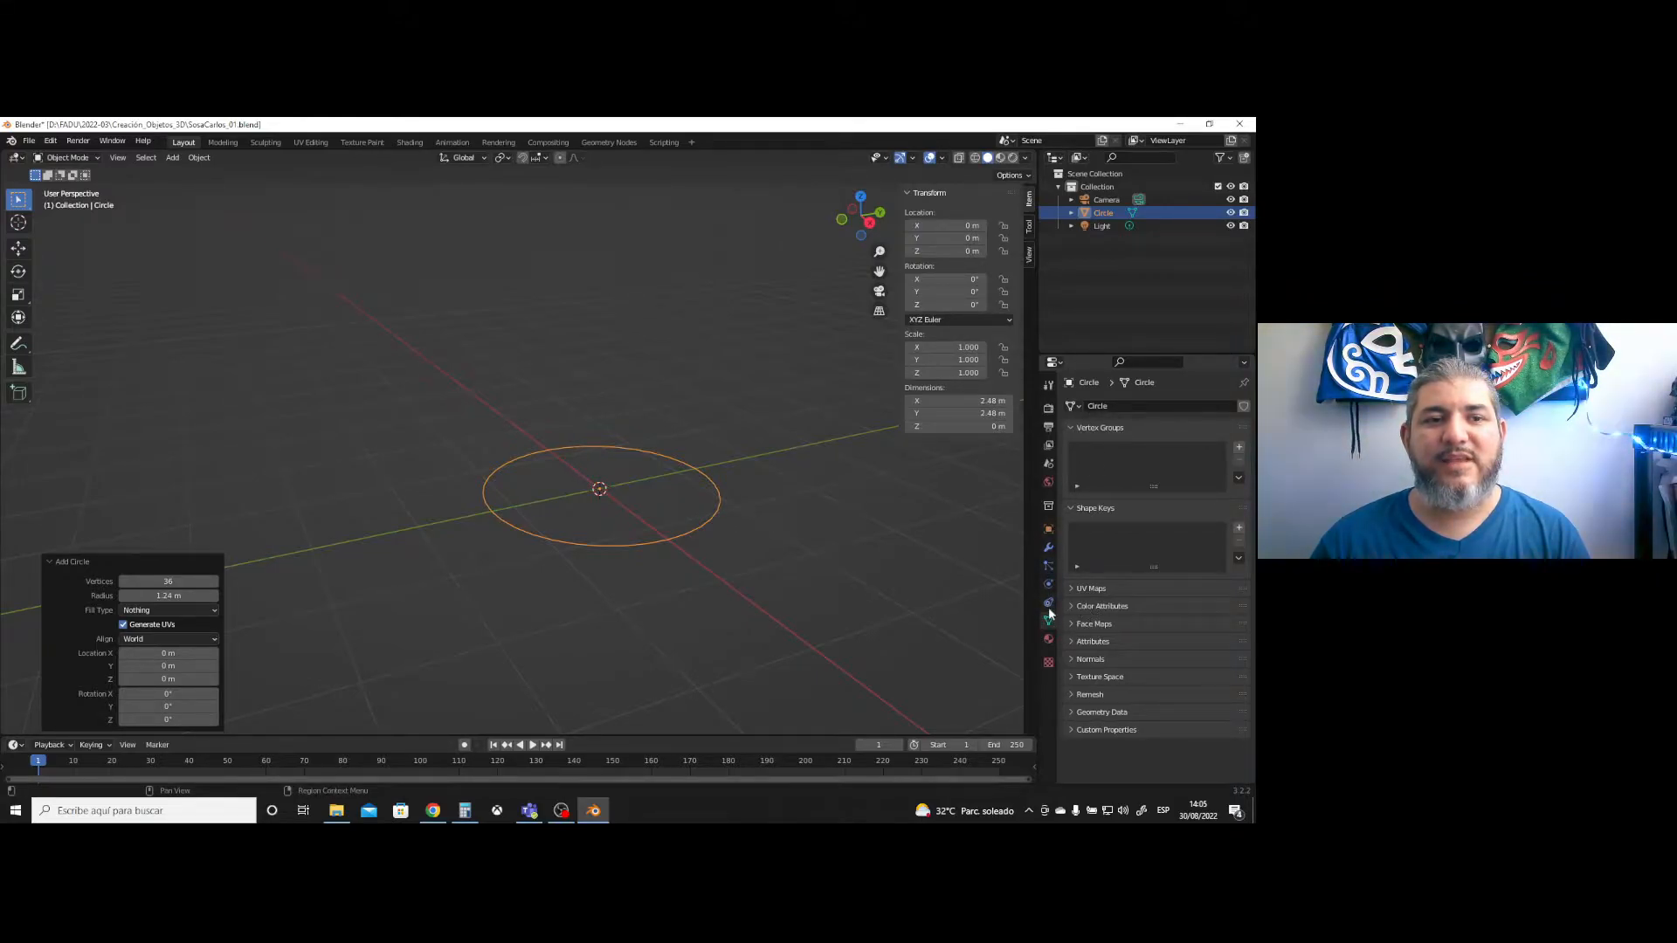
click(1048, 530)
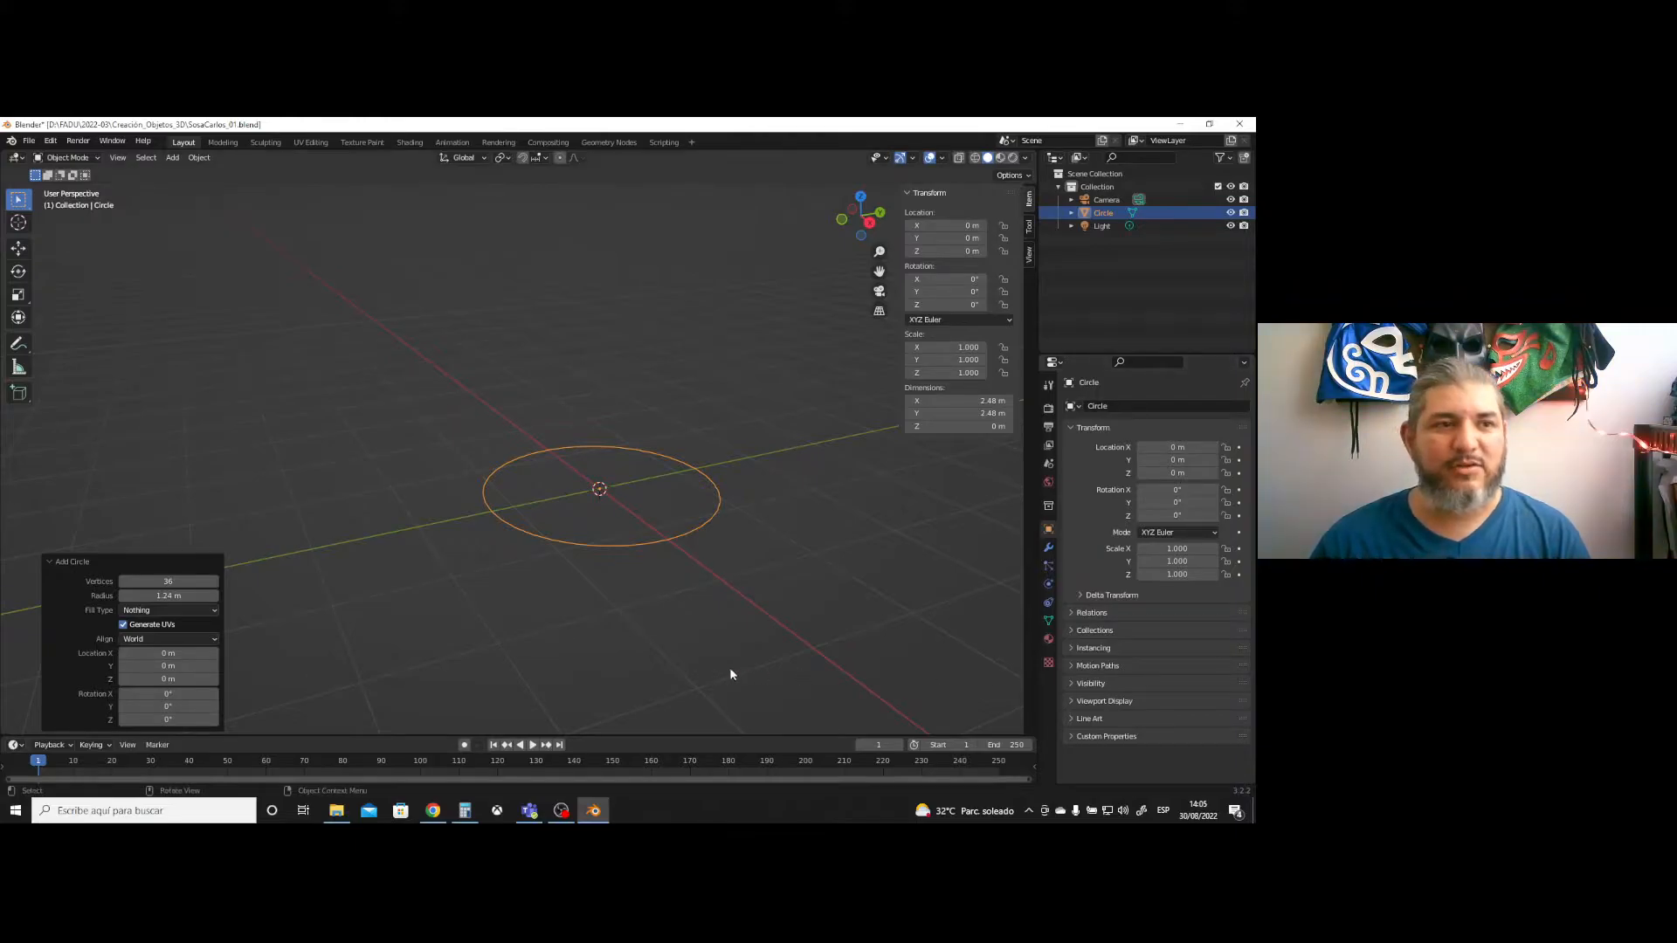
- Delete the circle and add a UV sphere mesh at the world origin
drag(433, 389, 775, 601)
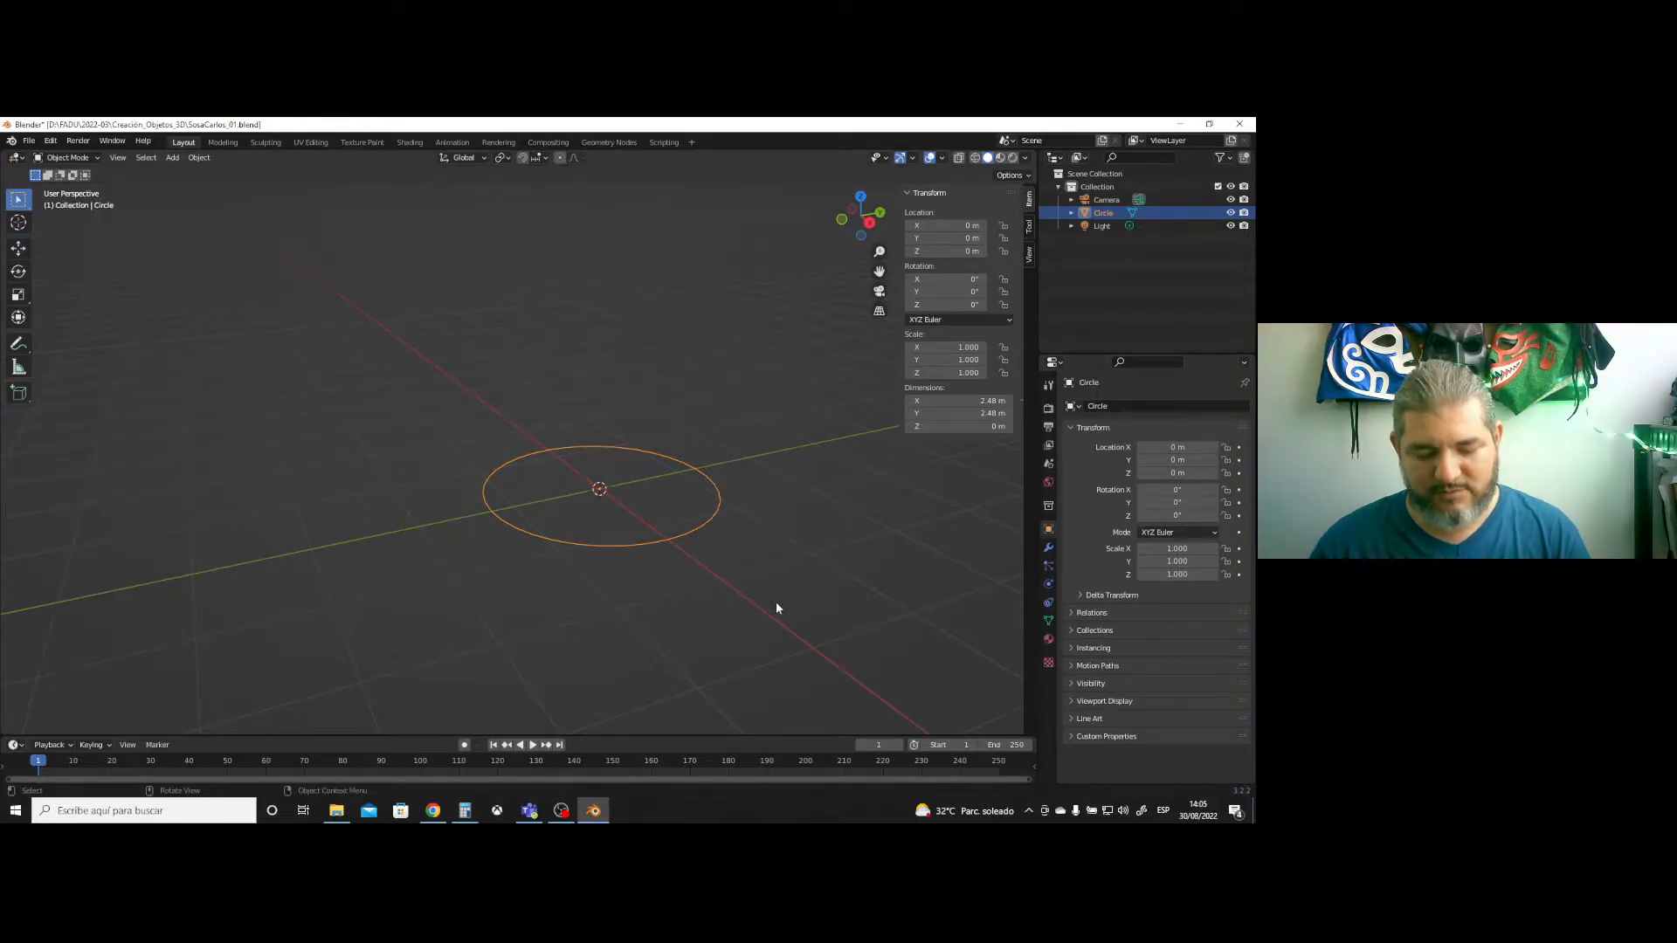
key(Delete)
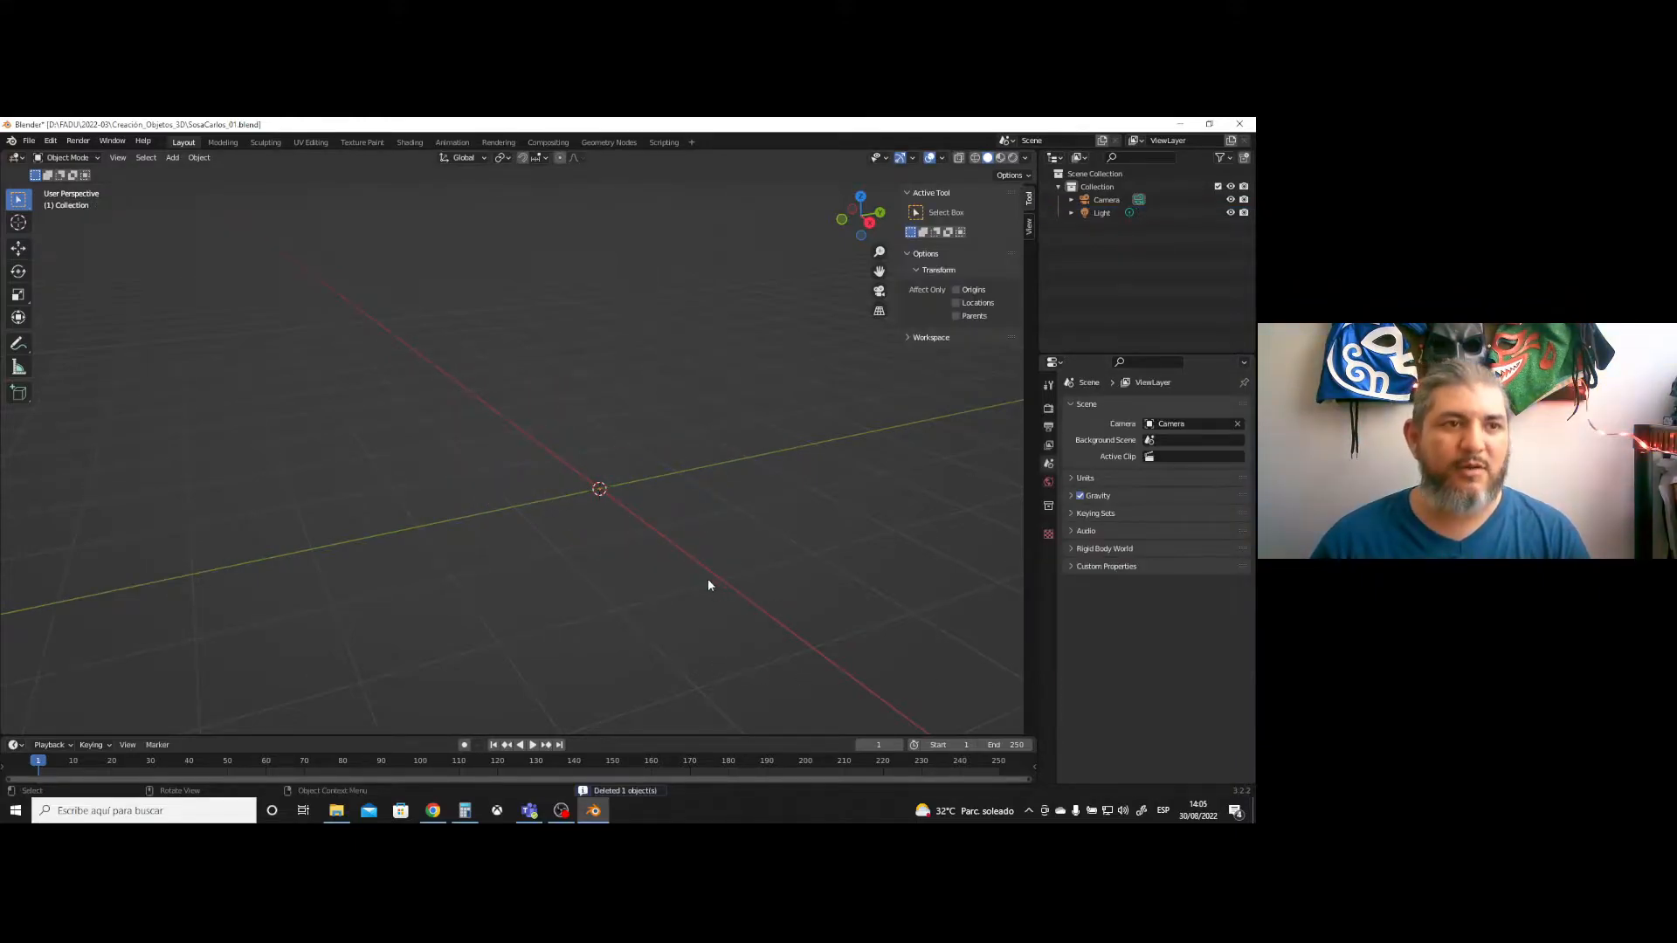
click(174, 158)
mouse_move(196, 172)
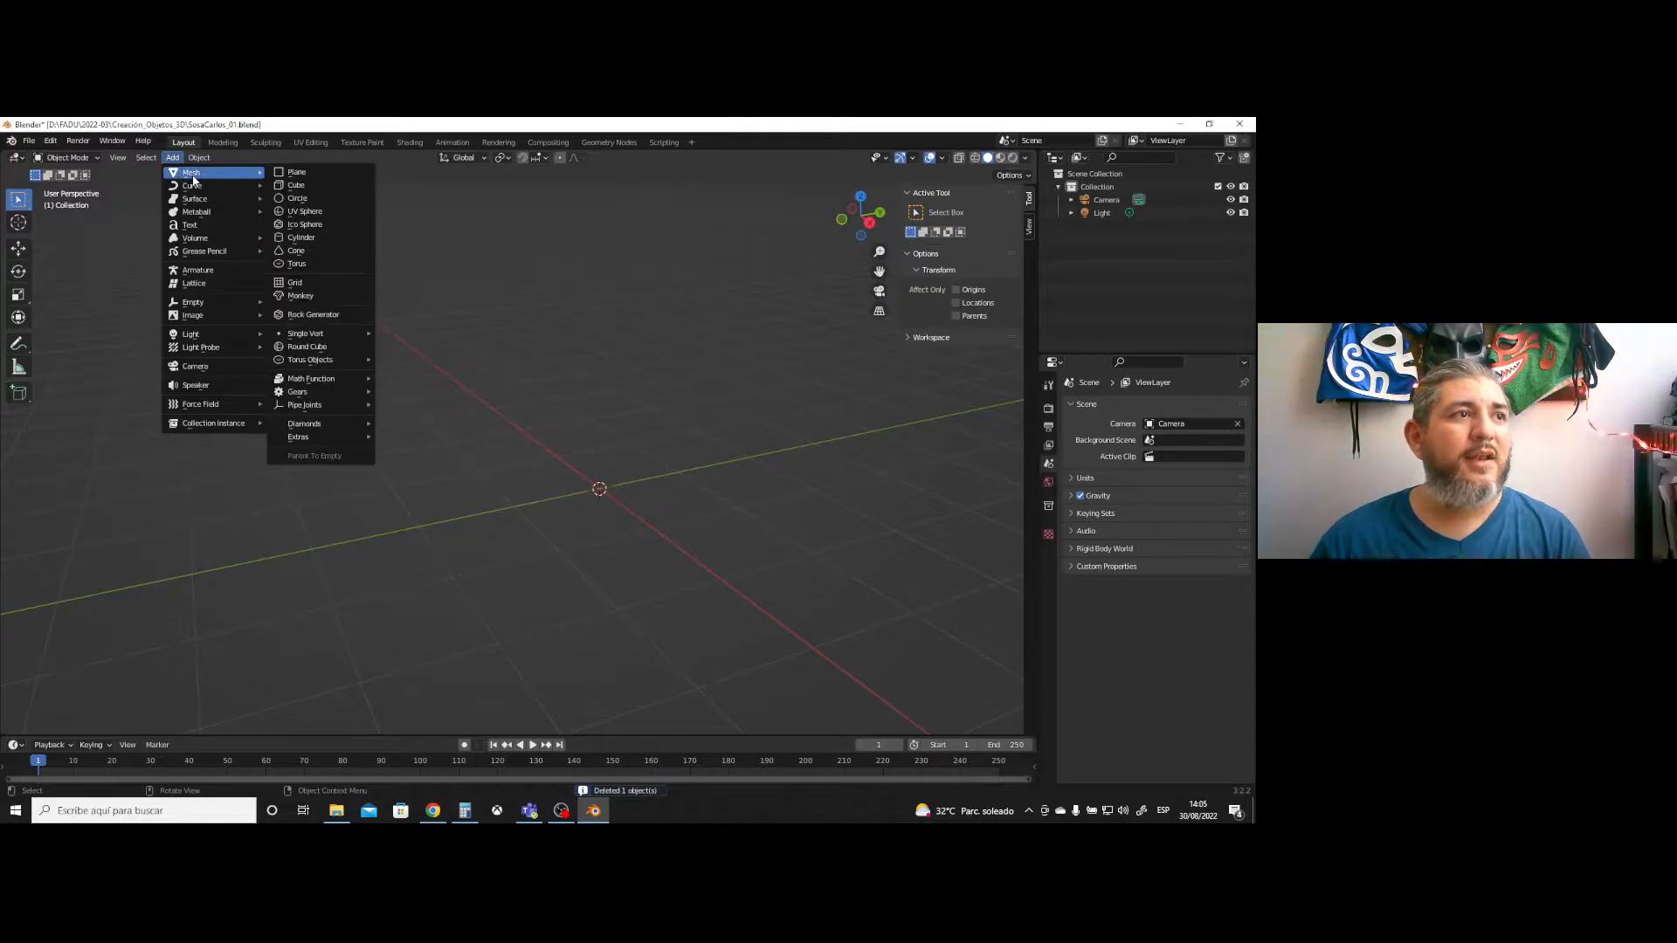
click(310, 211)
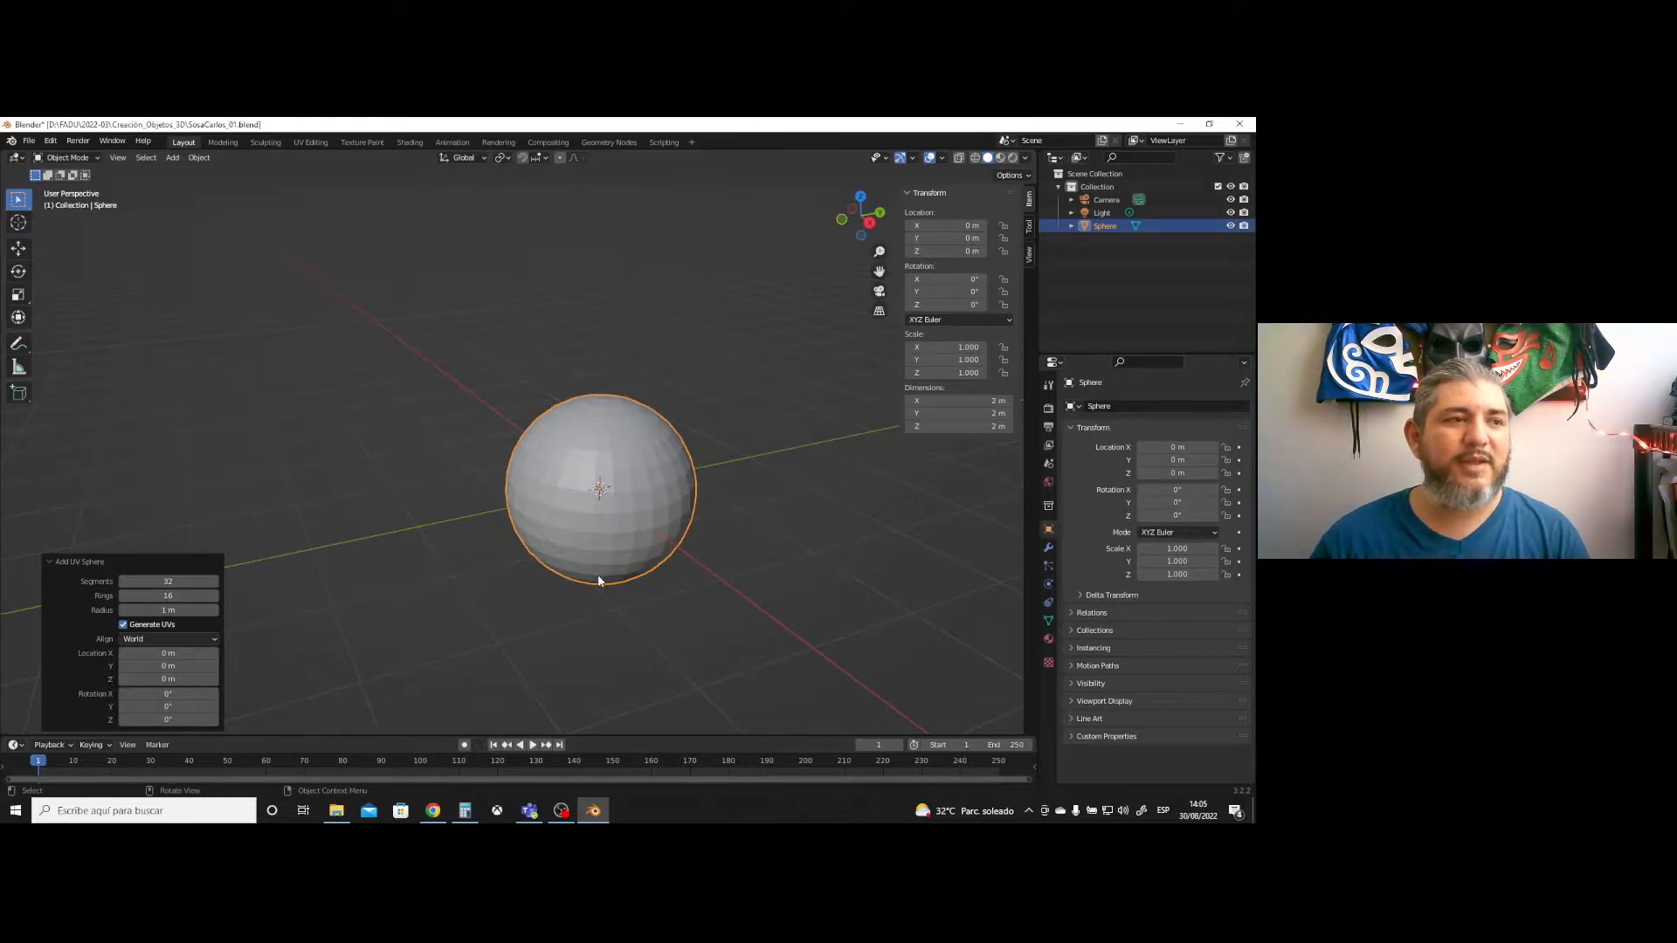
- Try reducing the UV sphere to 3 rings and inspect its shape from the side
drag(201, 596, 163, 596)
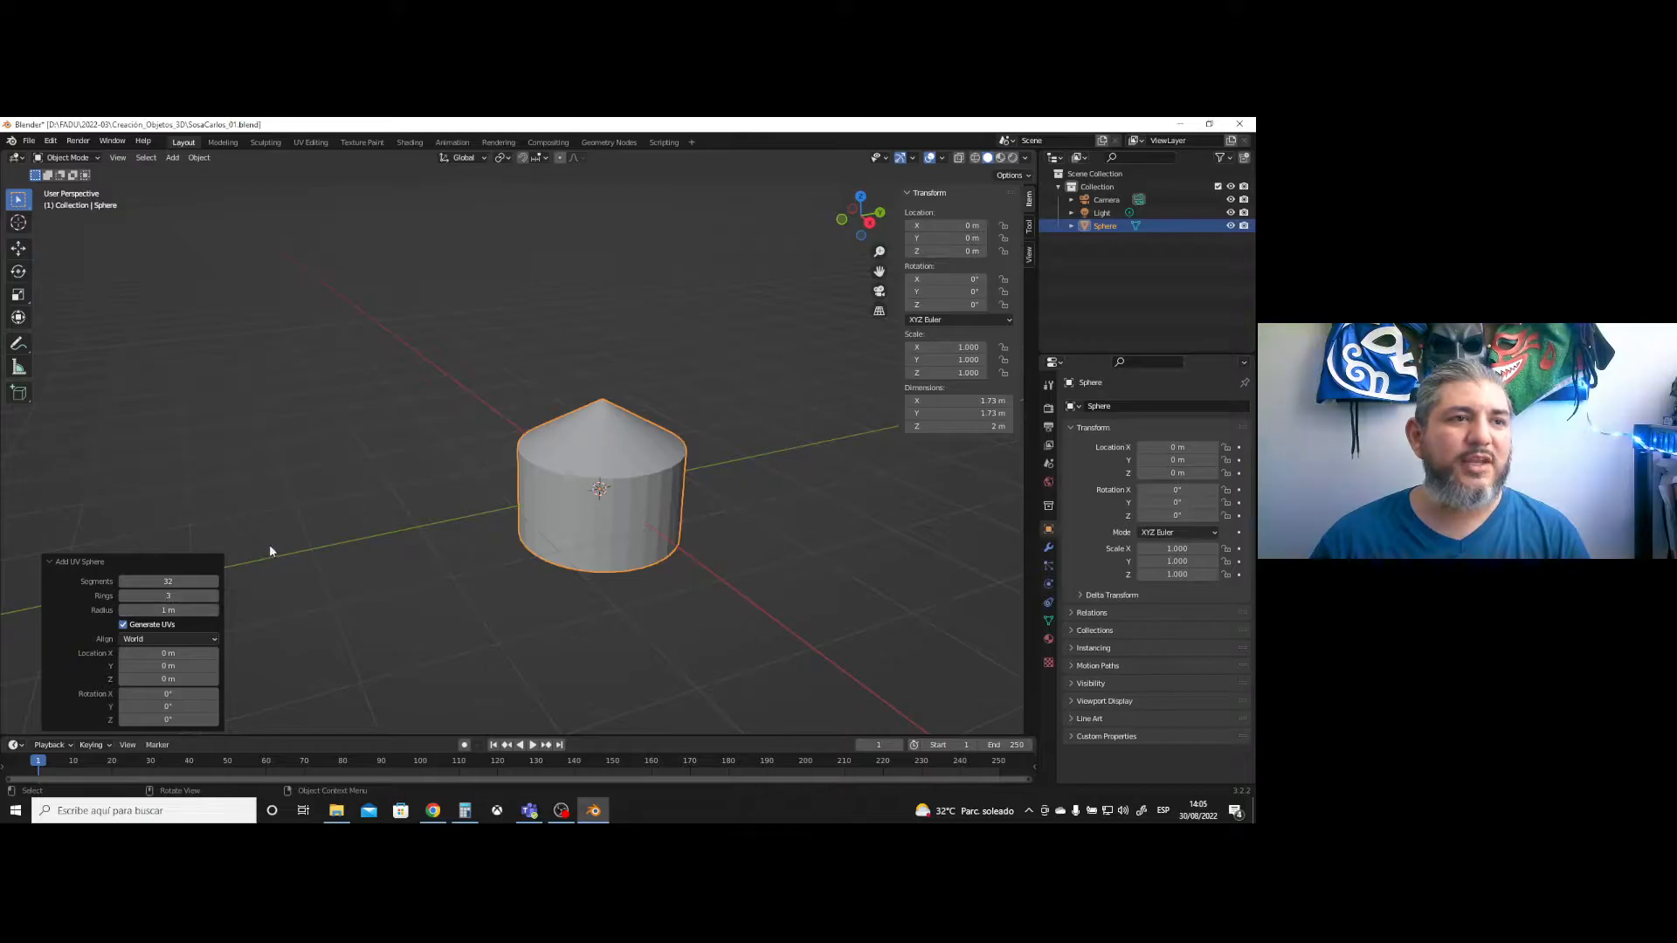
middle_drag(592, 576, 588, 539)
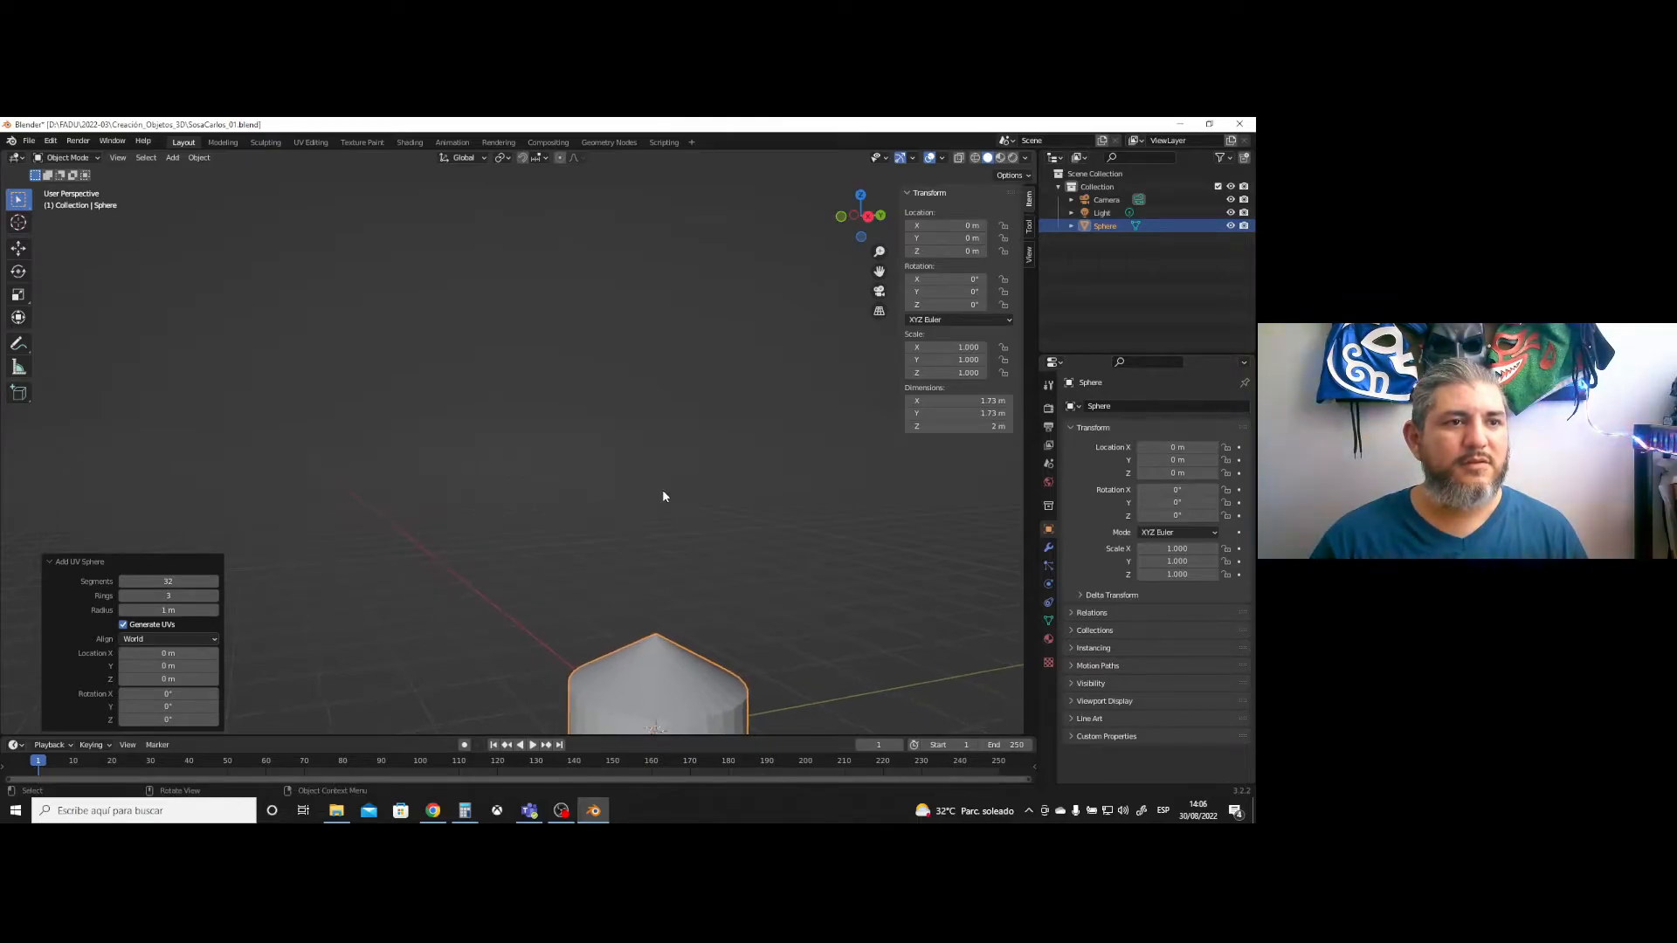
scroll(662, 496, down, 5)
scroll(662, 492, up, 2)
shift+middle_drag(657, 506, 626, 374)
scroll(622, 403, up, 4)
scroll(622, 408, up, 1)
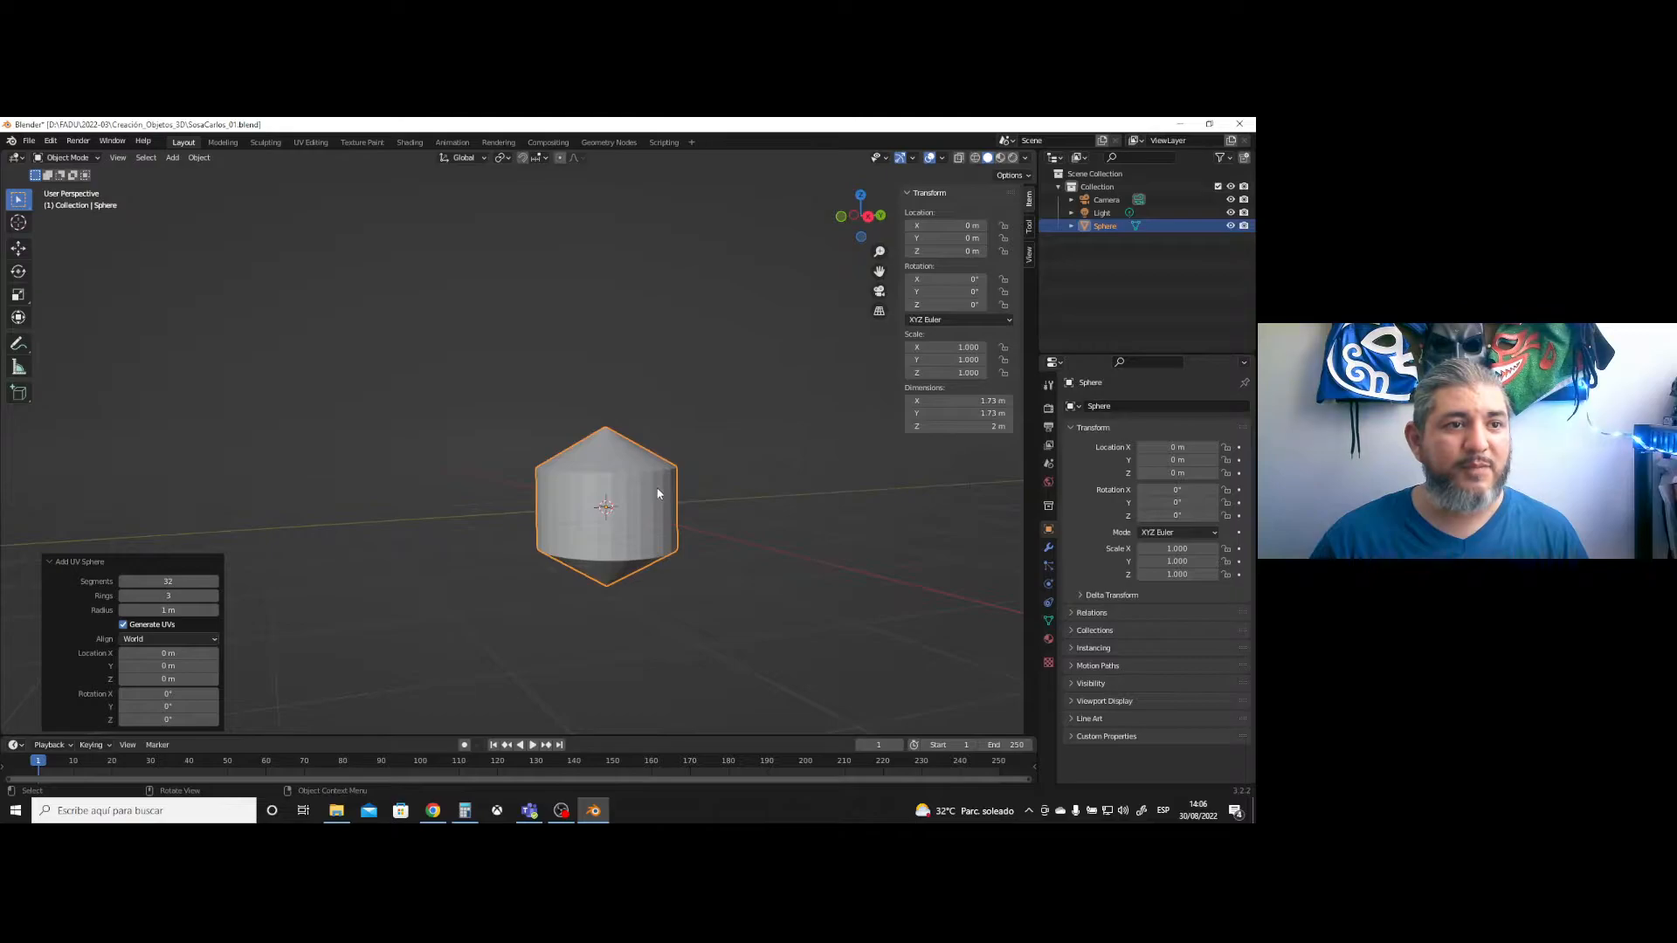
scroll(659, 492, up, 3)
shift+middle_drag(673, 492, 281, 379)
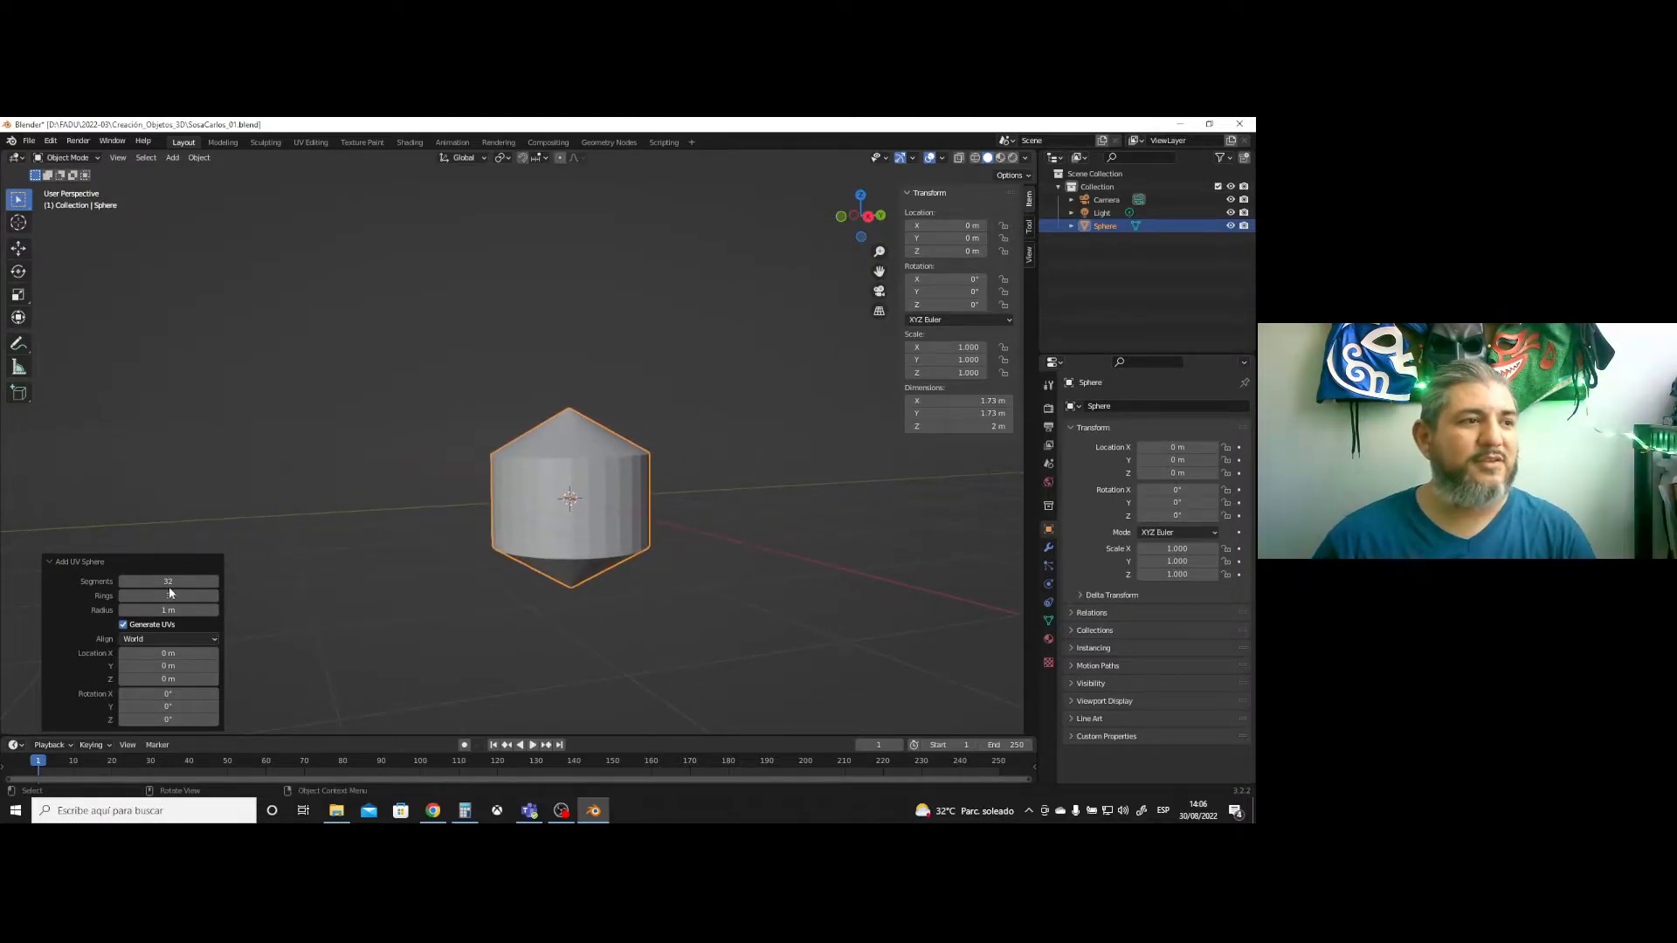
- Set the UV sphere's ring count to 36 and inspect the denser mesh
text(16)
key(Return)
click(196, 597)
text(36)
key(Return)
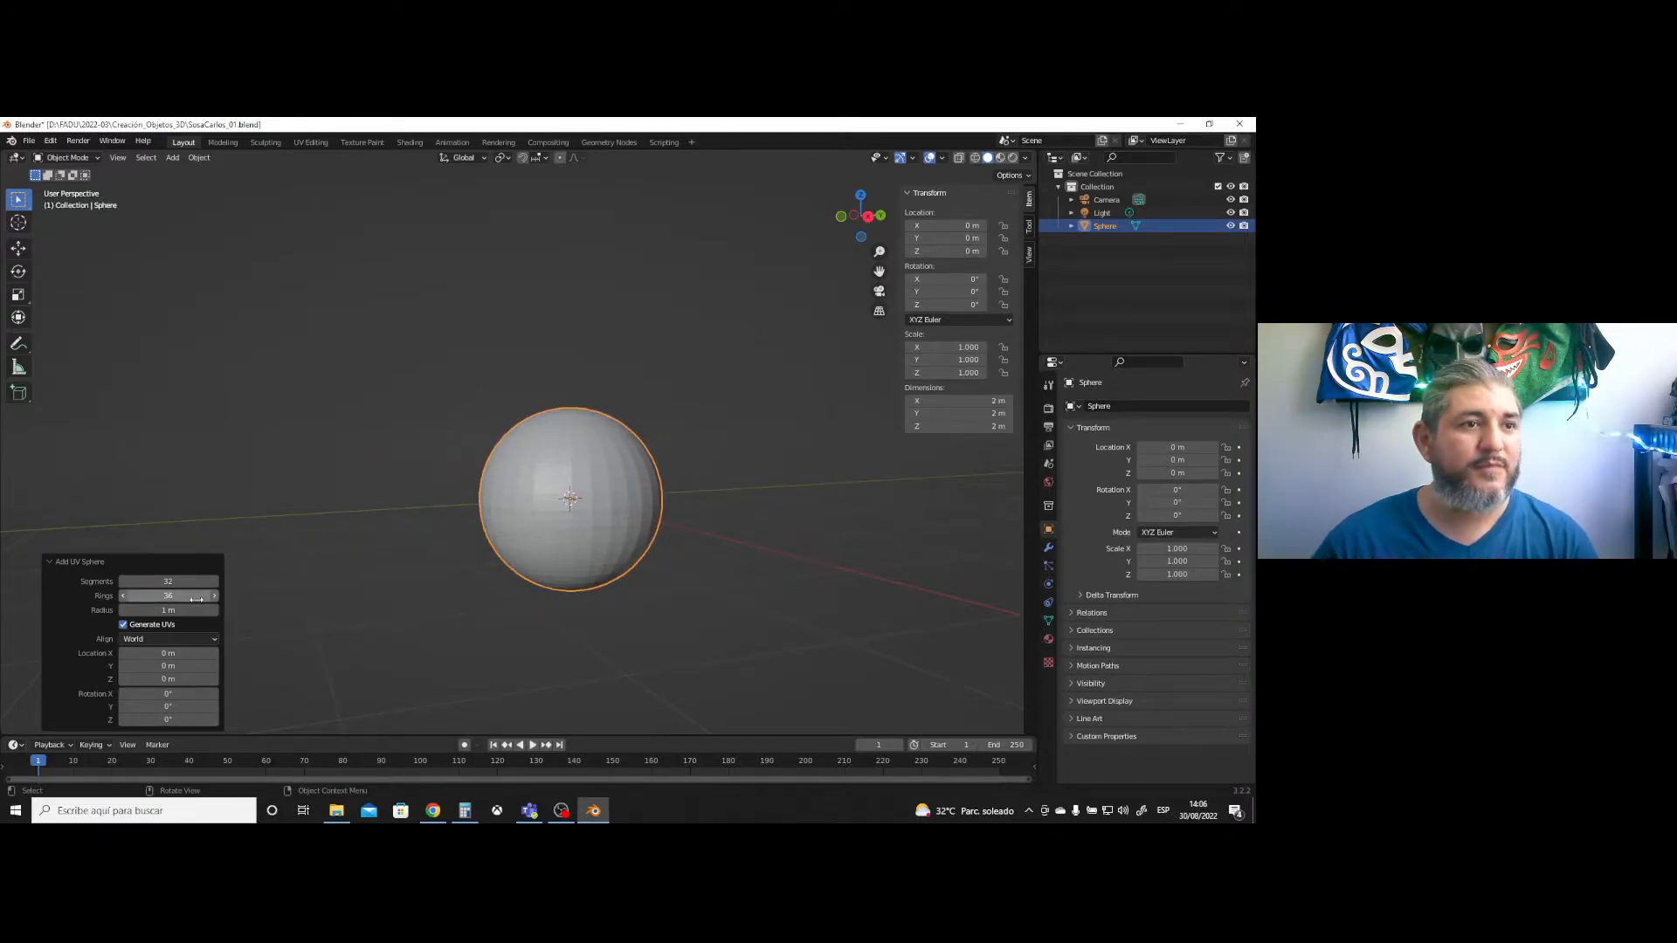
middle_drag(604, 561, 590, 603)
middle_drag(579, 541, 931, 197)
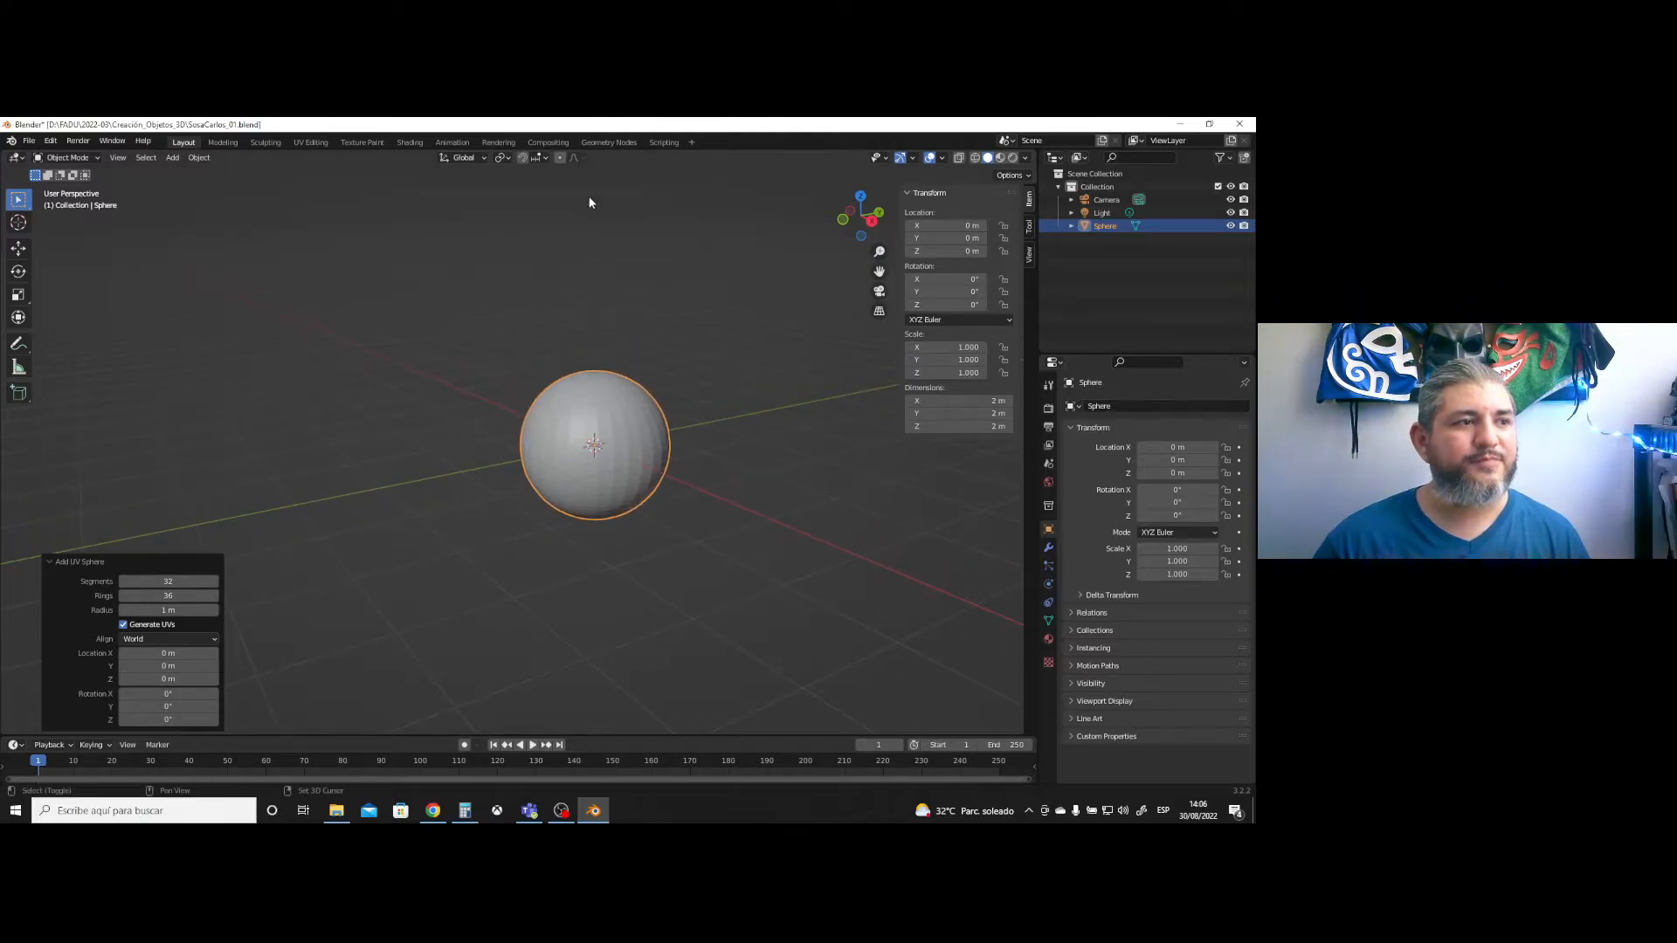
shift+middle_drag(533, 438, 750, 510)
scroll(750, 510, up, 3)
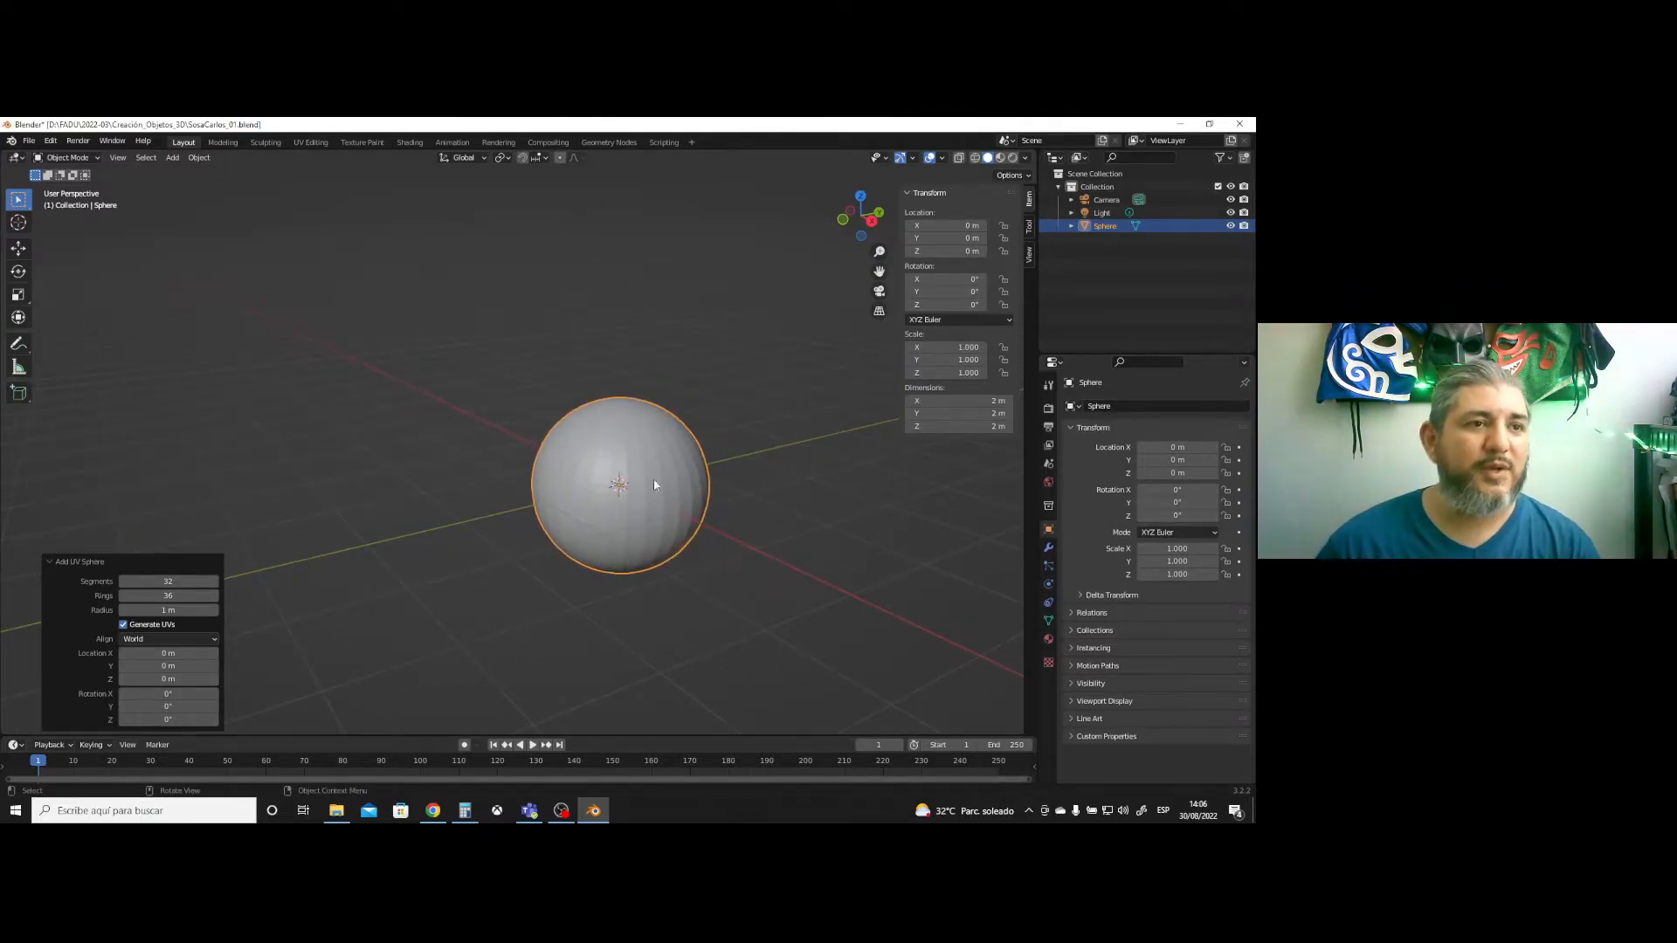
- Render an image of the scene to check the sphere's facets and close the render window
click(78, 141)
click(96, 157)
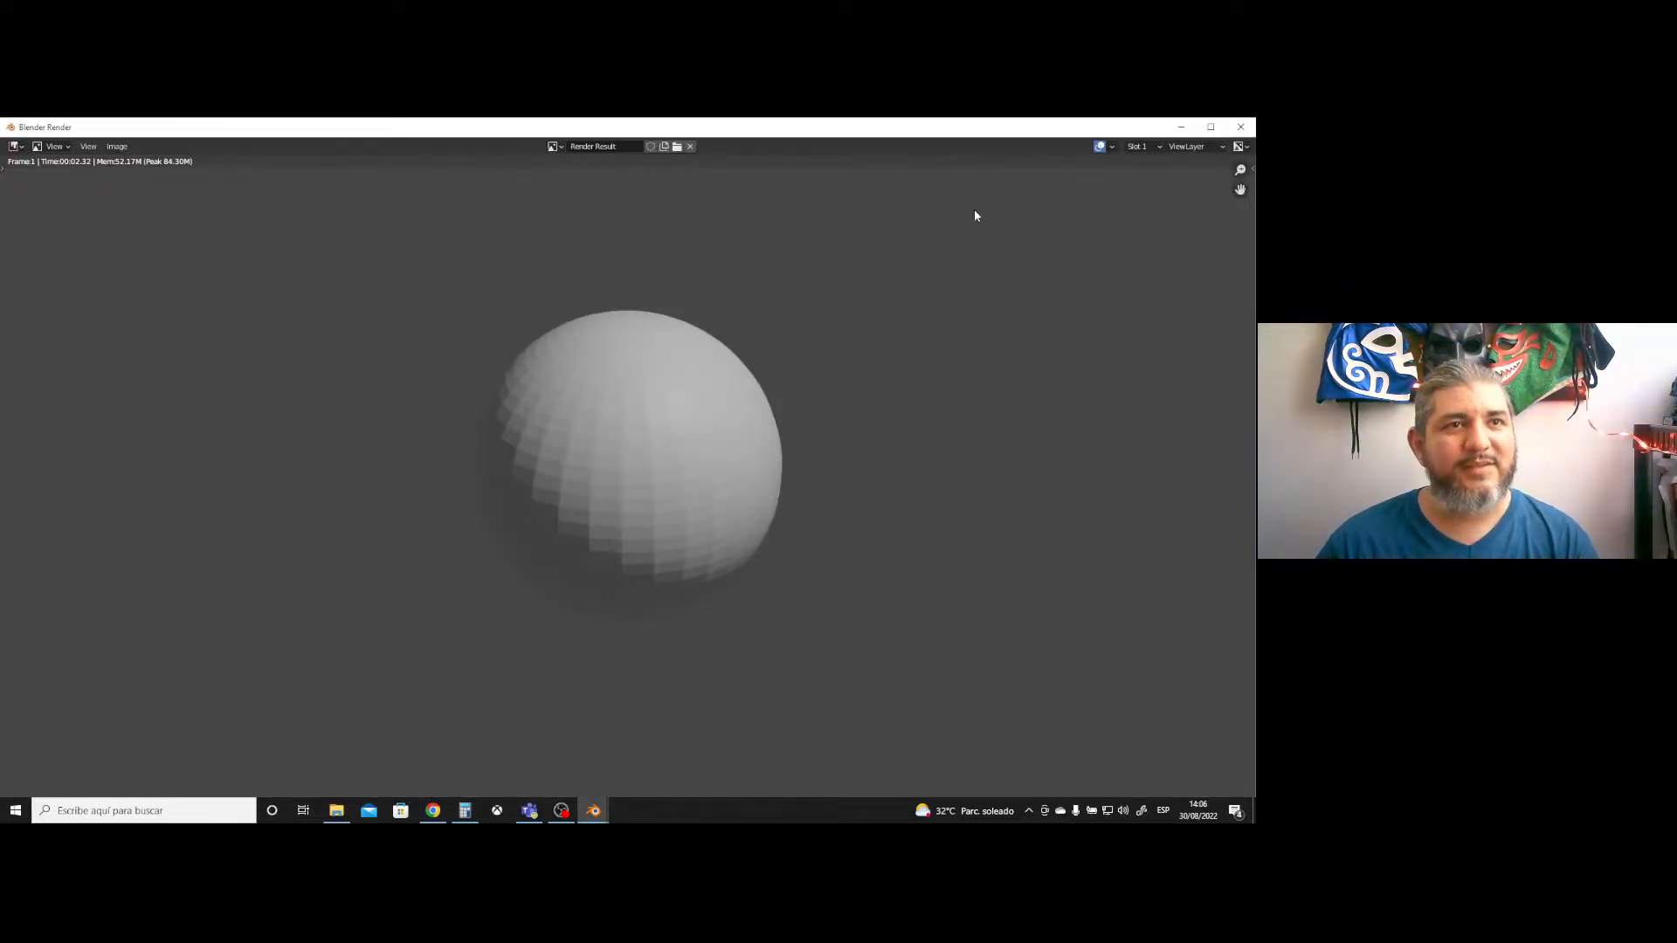
click(1241, 127)
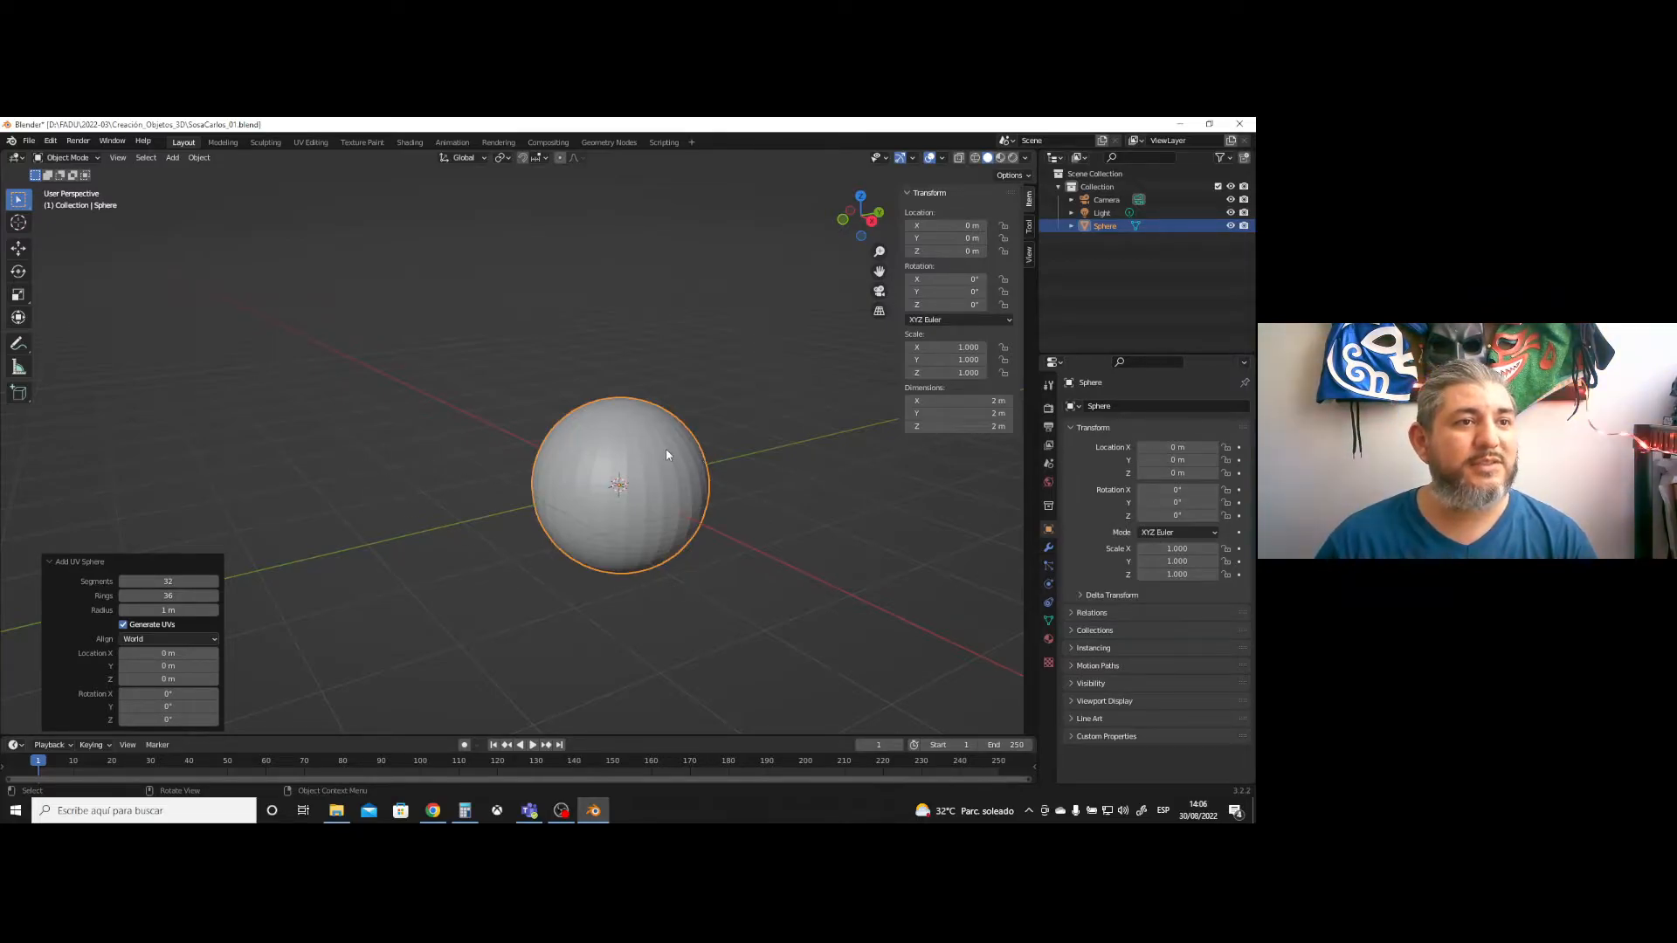
- Apply smooth shading to the sphere and display the viewport in wireframe
right_click(611, 439)
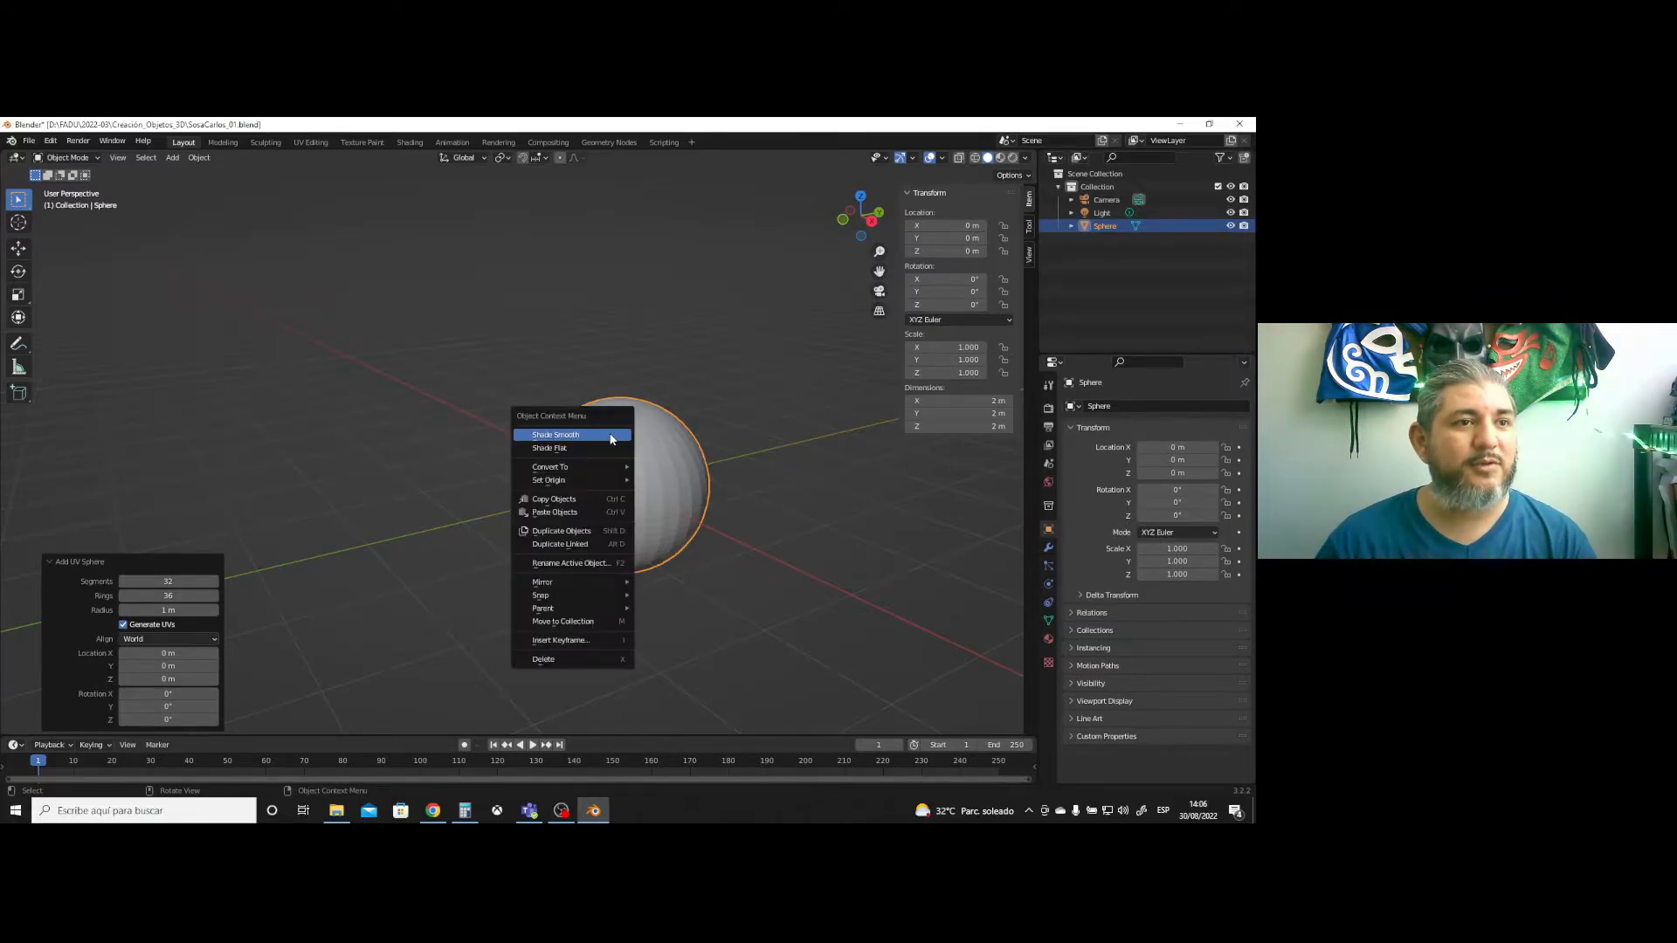
click(562, 442)
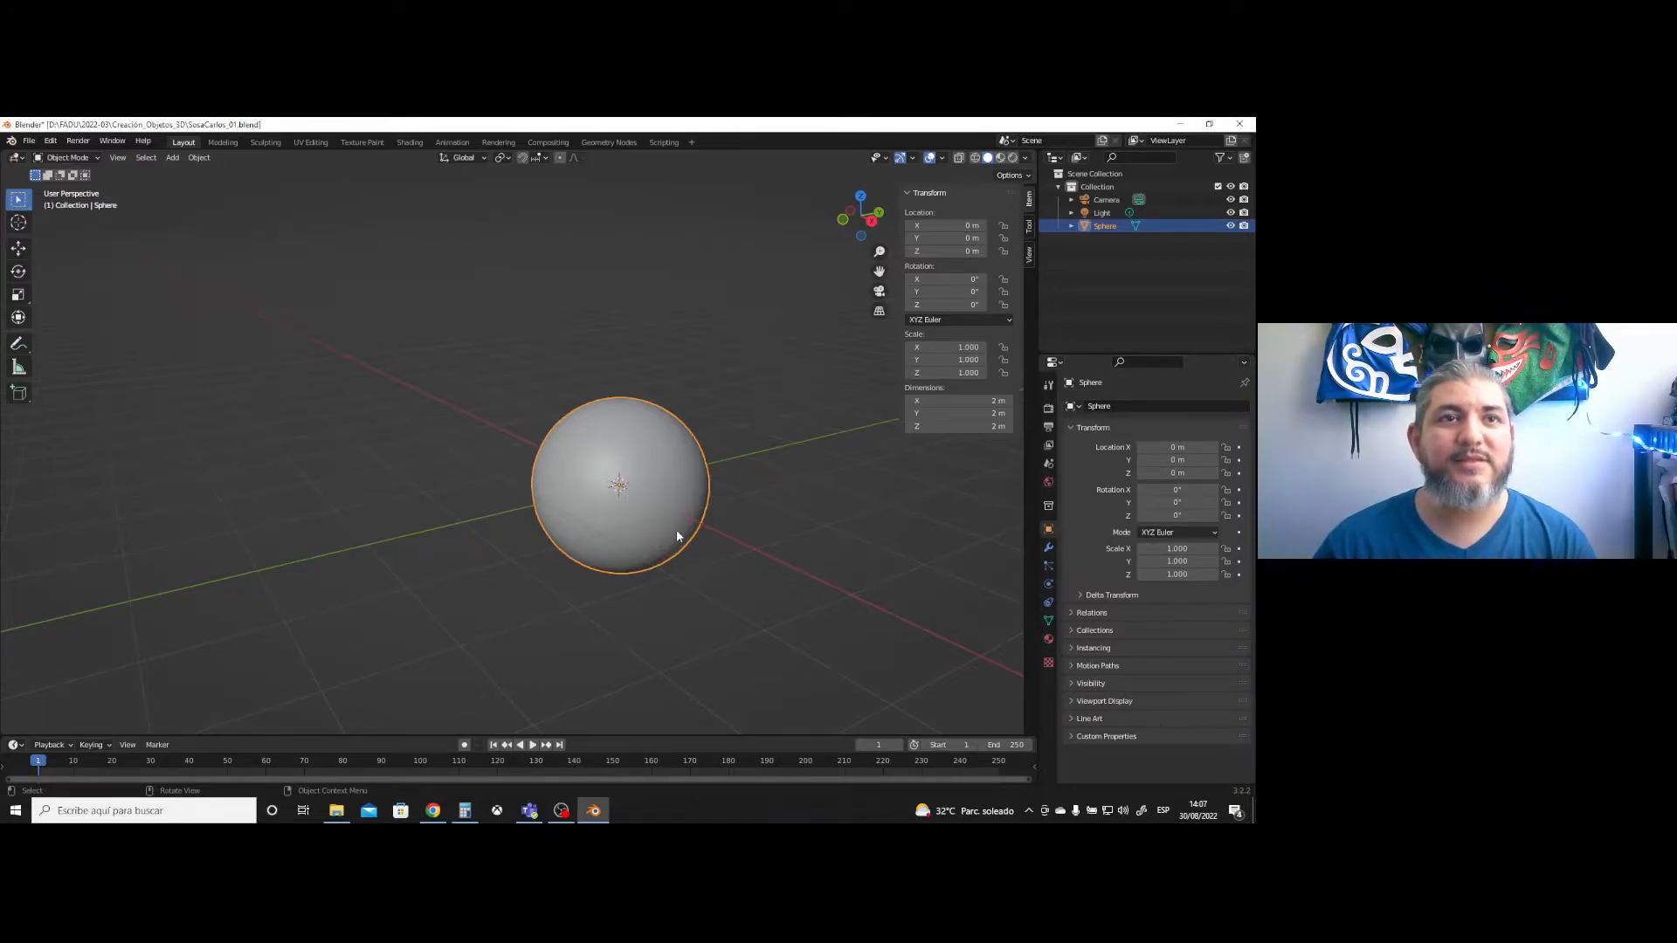
click(975, 159)
scroll(696, 489, up, 3)
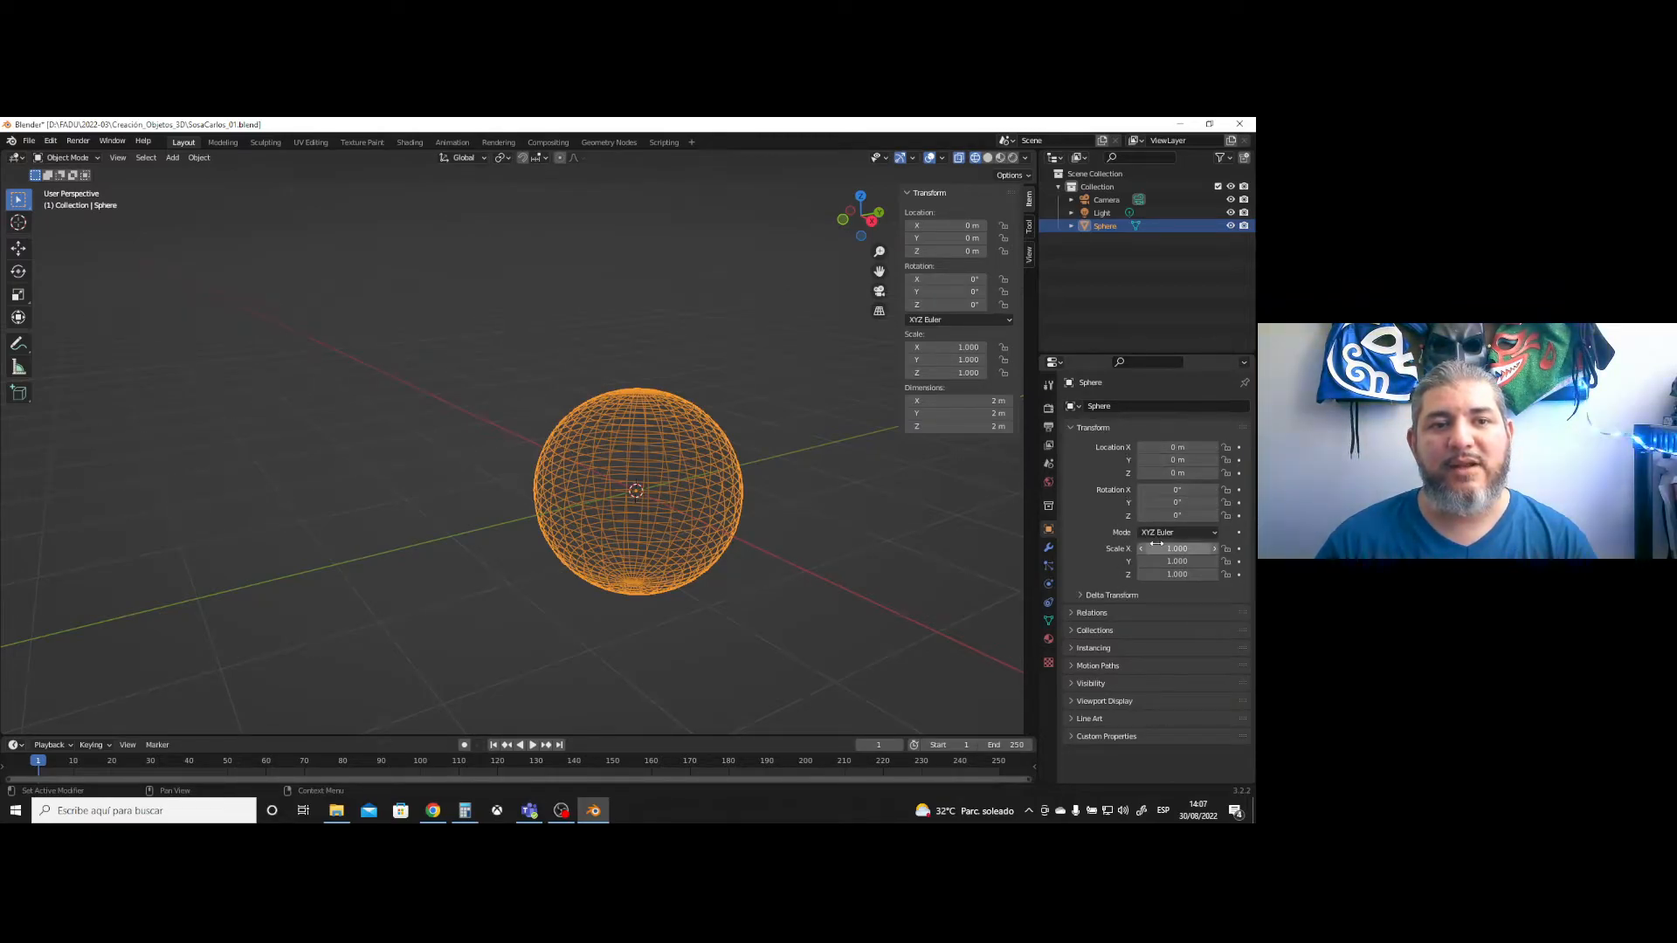
- Examine the sphere's Delta Transform, Relations, Collections, Instancing and Motion Paths properties, and its mesh data properties
click(1080, 595)
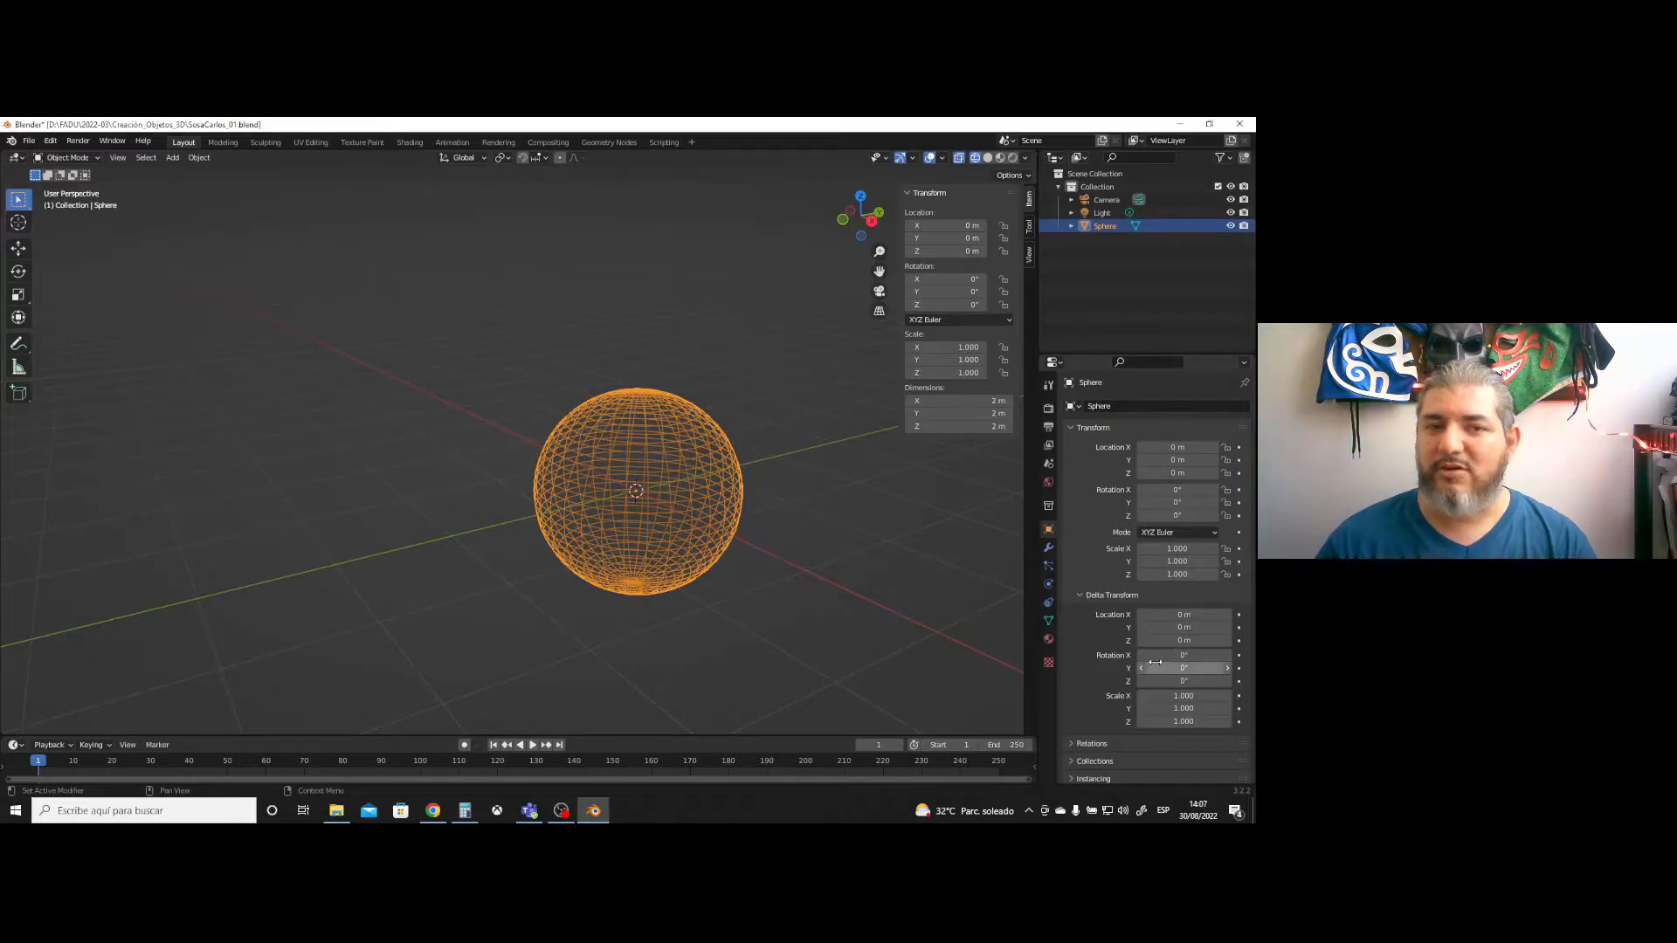
click(1094, 595)
click(1087, 613)
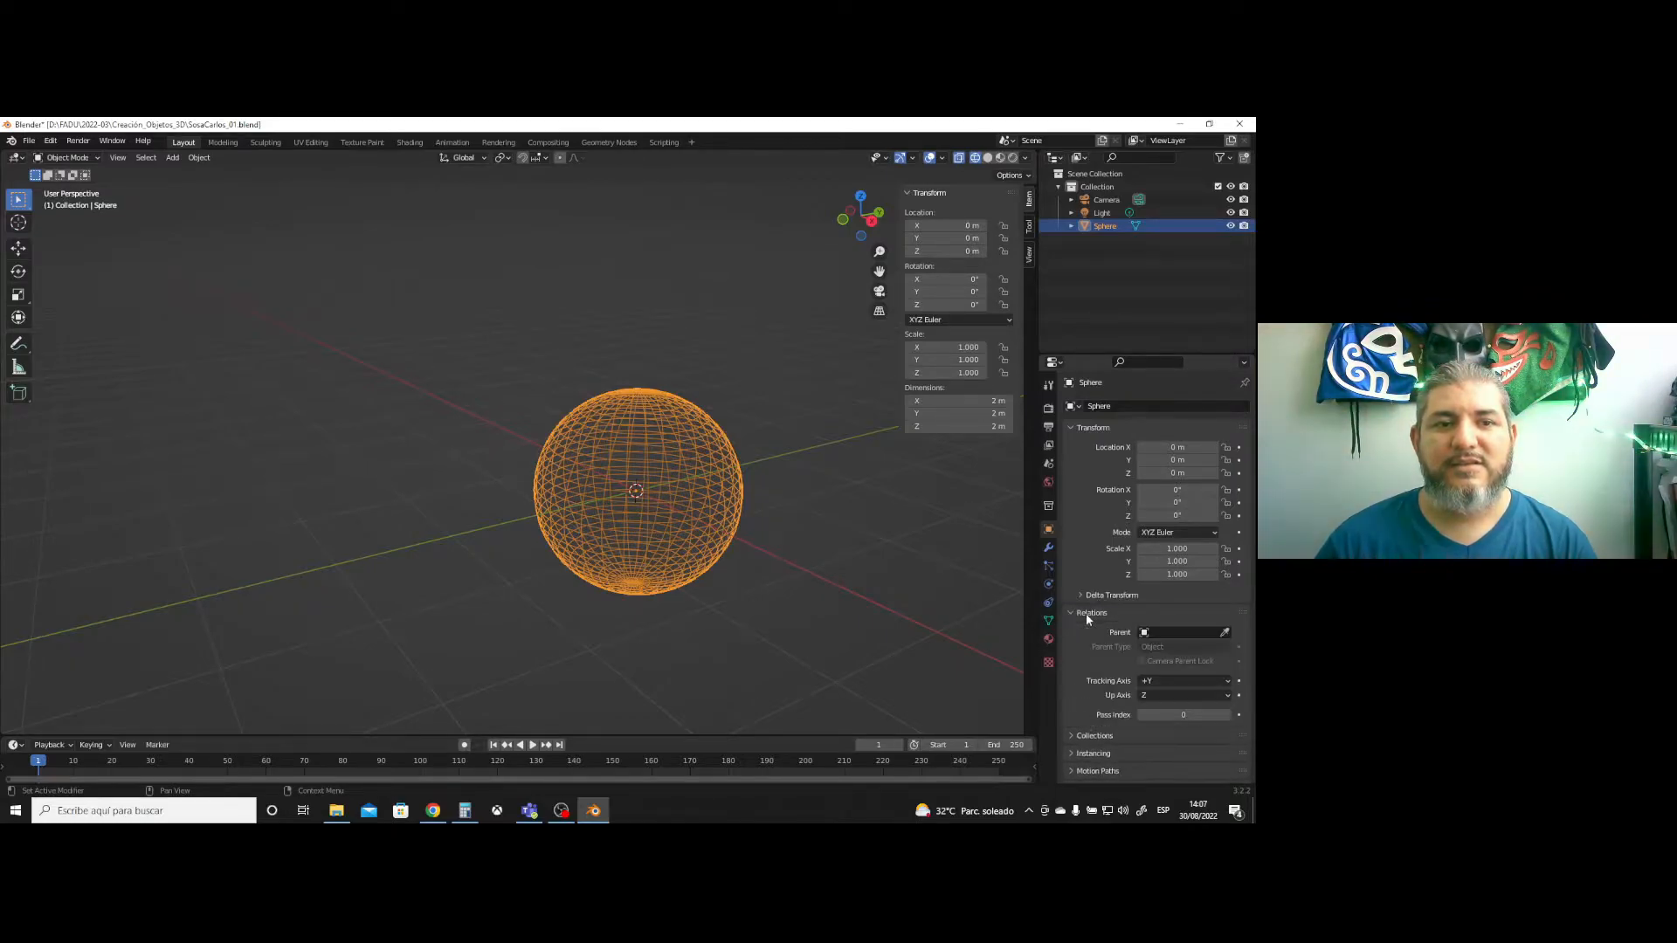
click(1086, 613)
click(1088, 632)
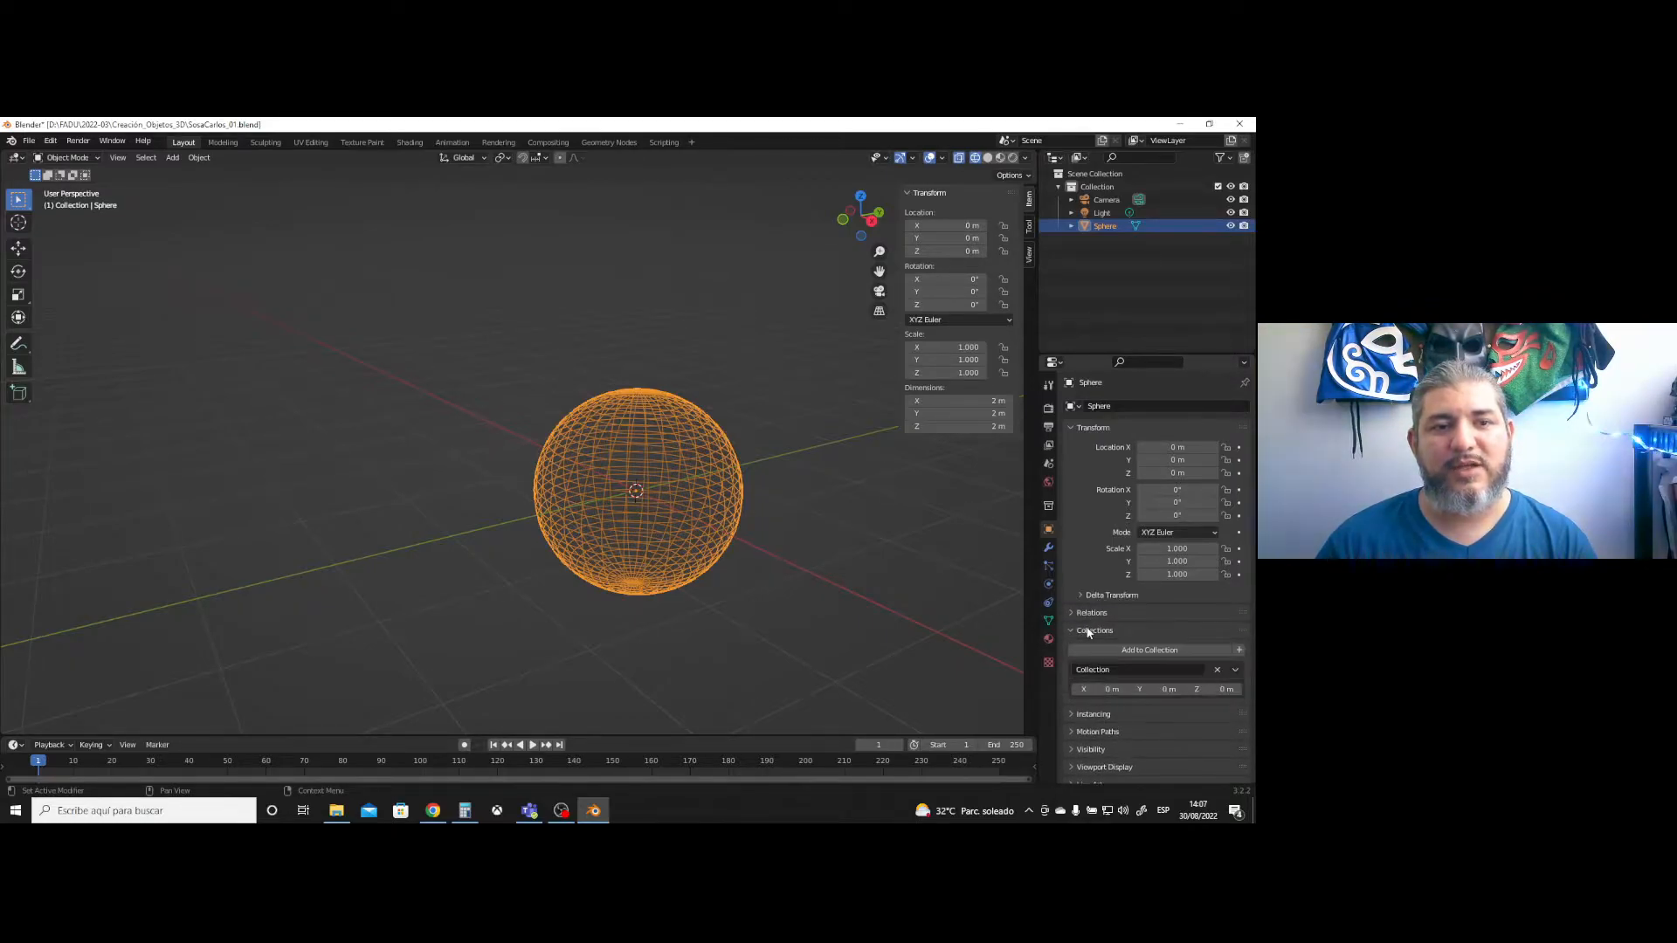
click(1088, 631)
click(1094, 647)
click(1093, 647)
click(1099, 666)
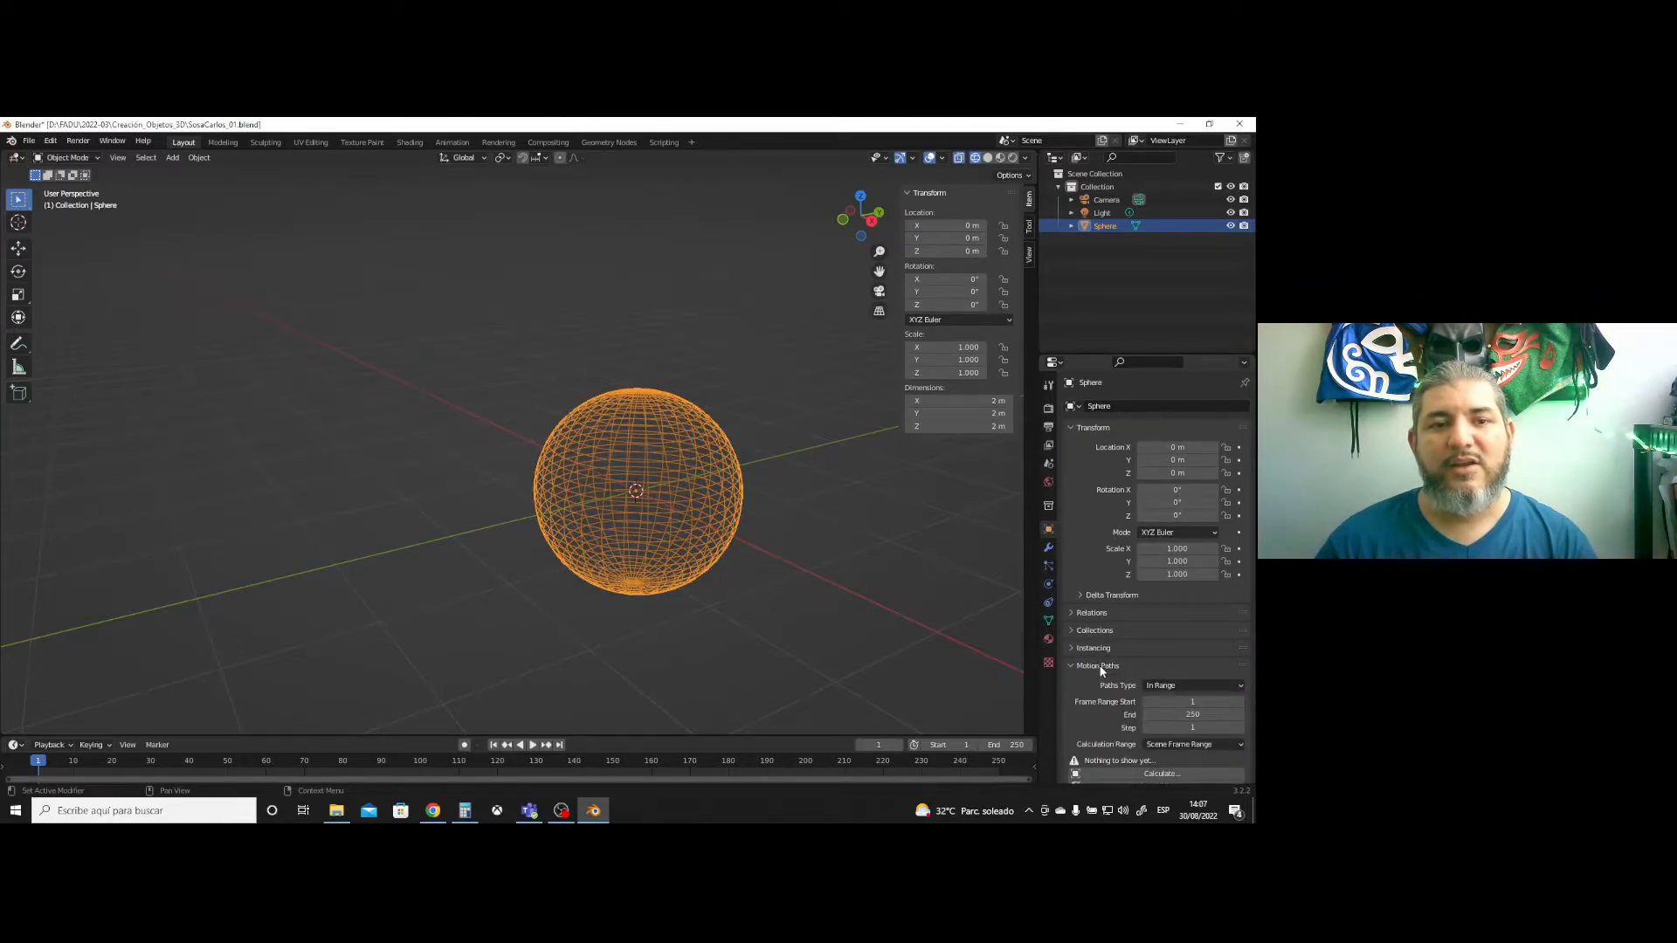
click(1100, 666)
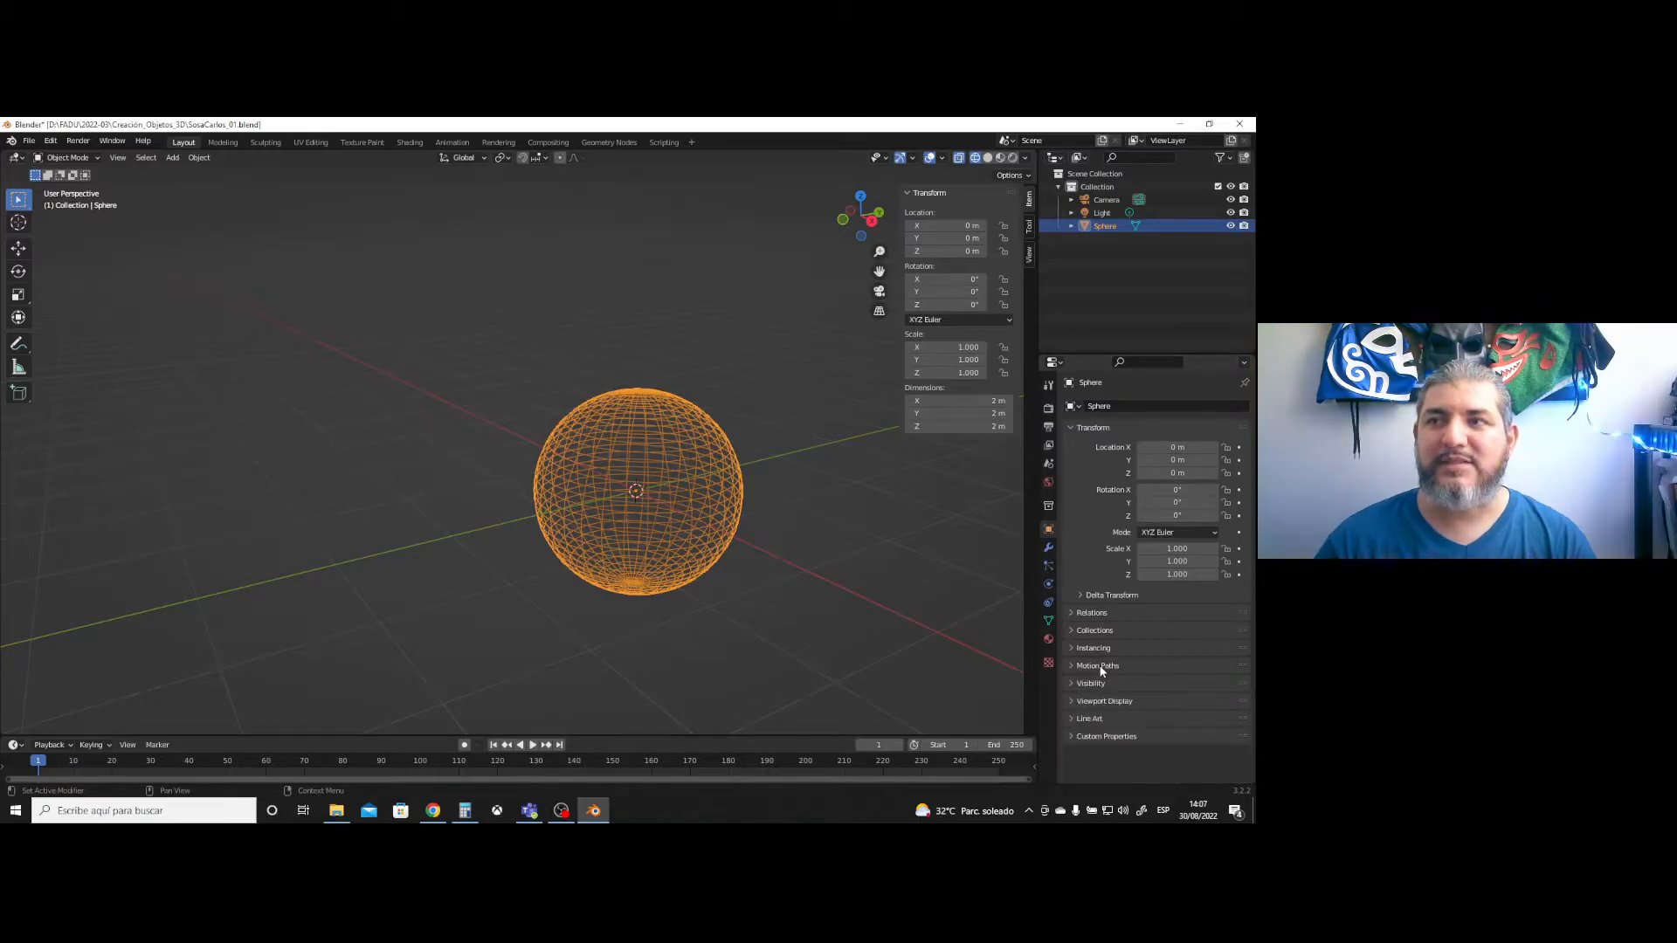
click(1074, 428)
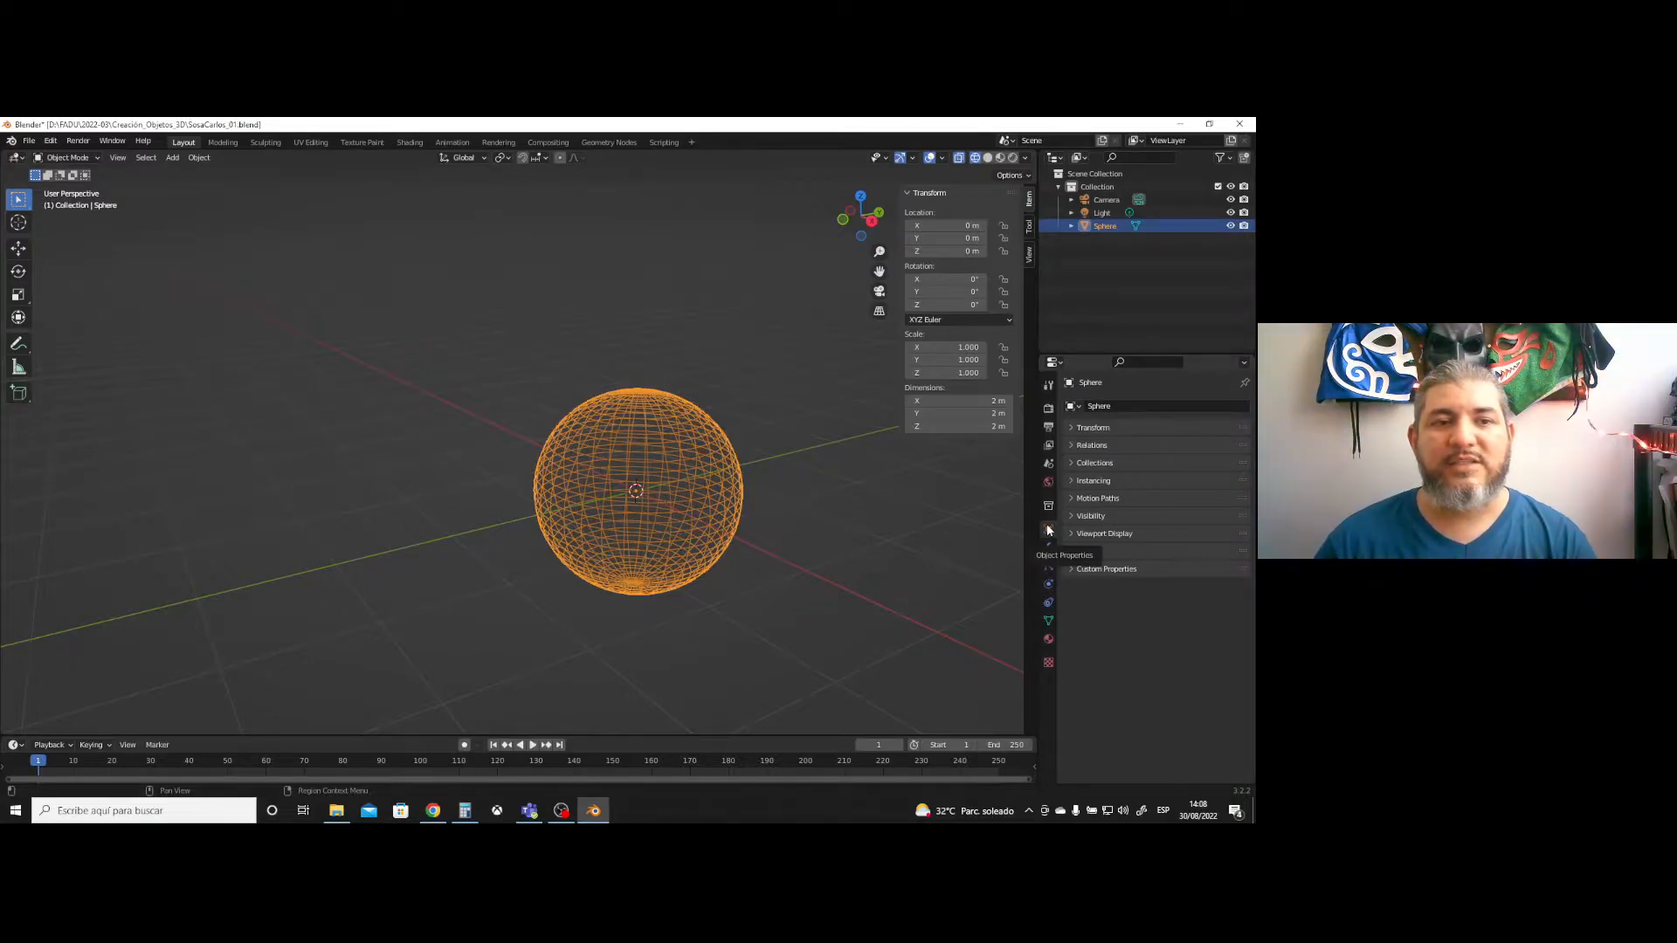
click(1049, 621)
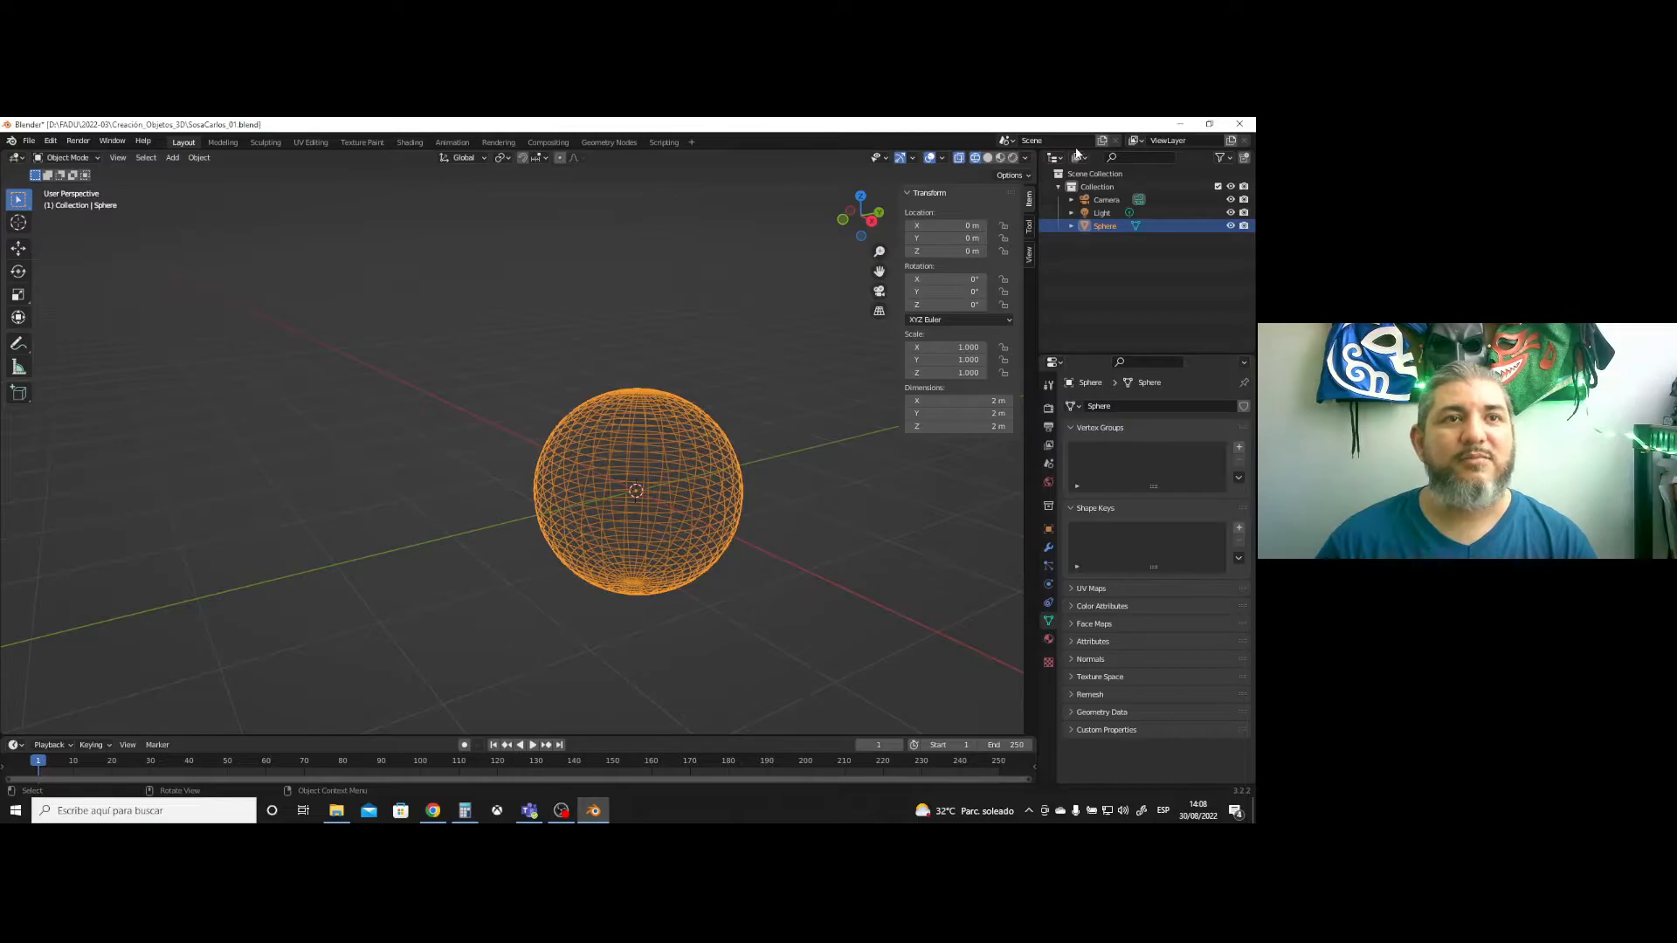
- Return the viewport to solid shading and switch the sphere to Sculpt Mode
click(988, 158)
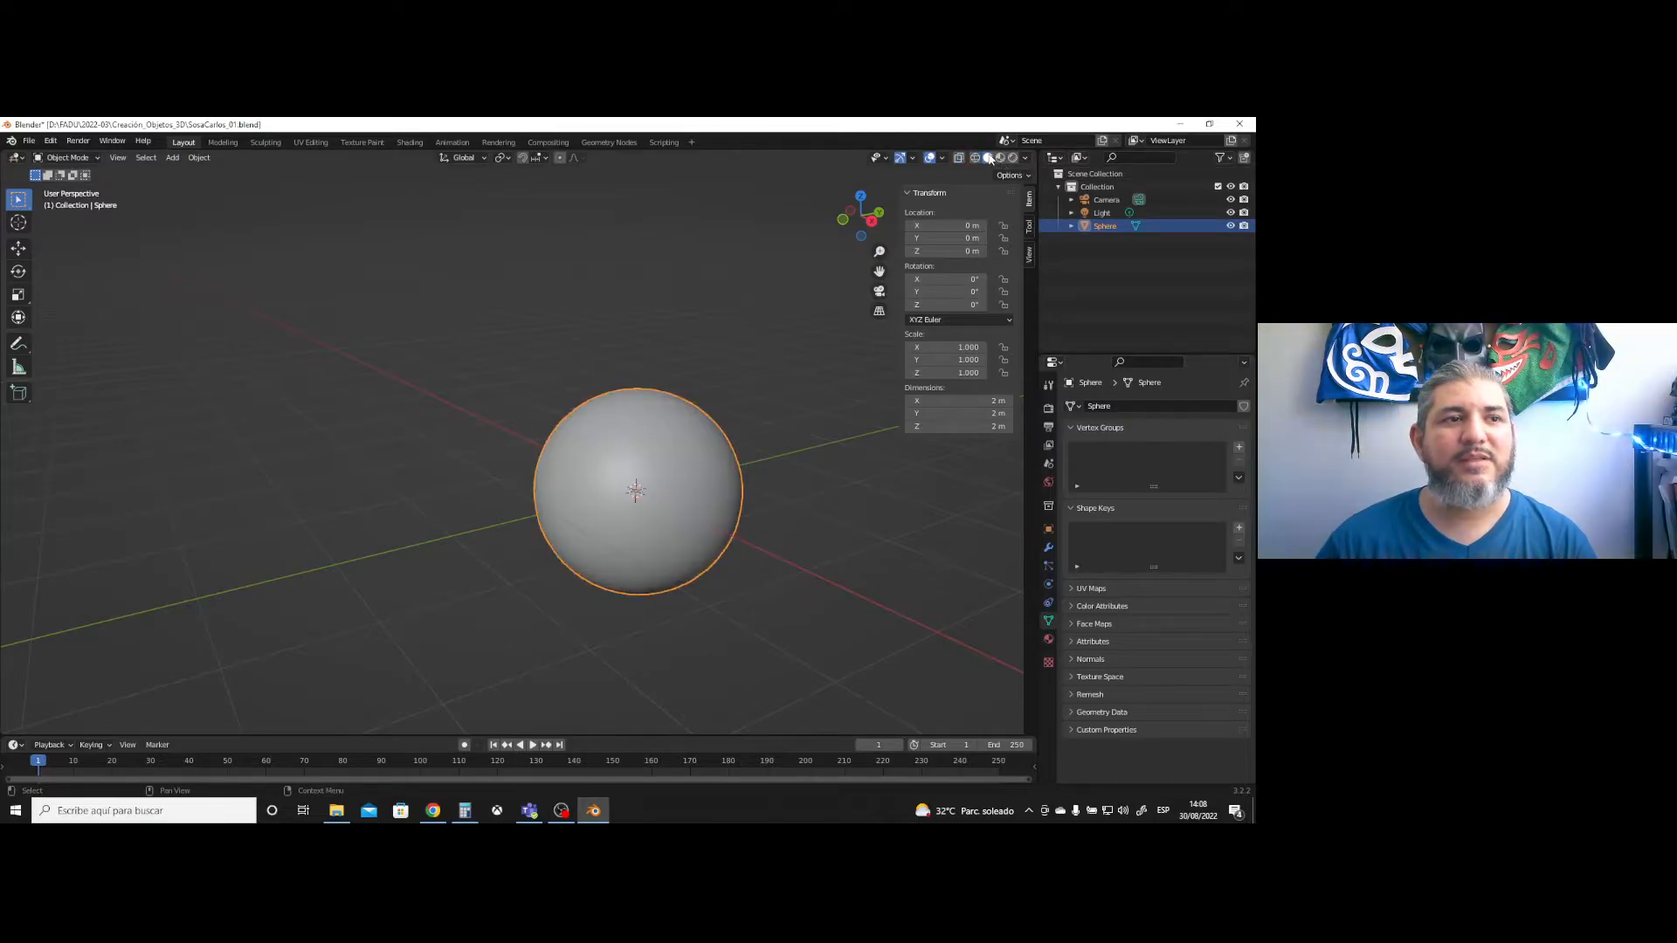
click(58, 158)
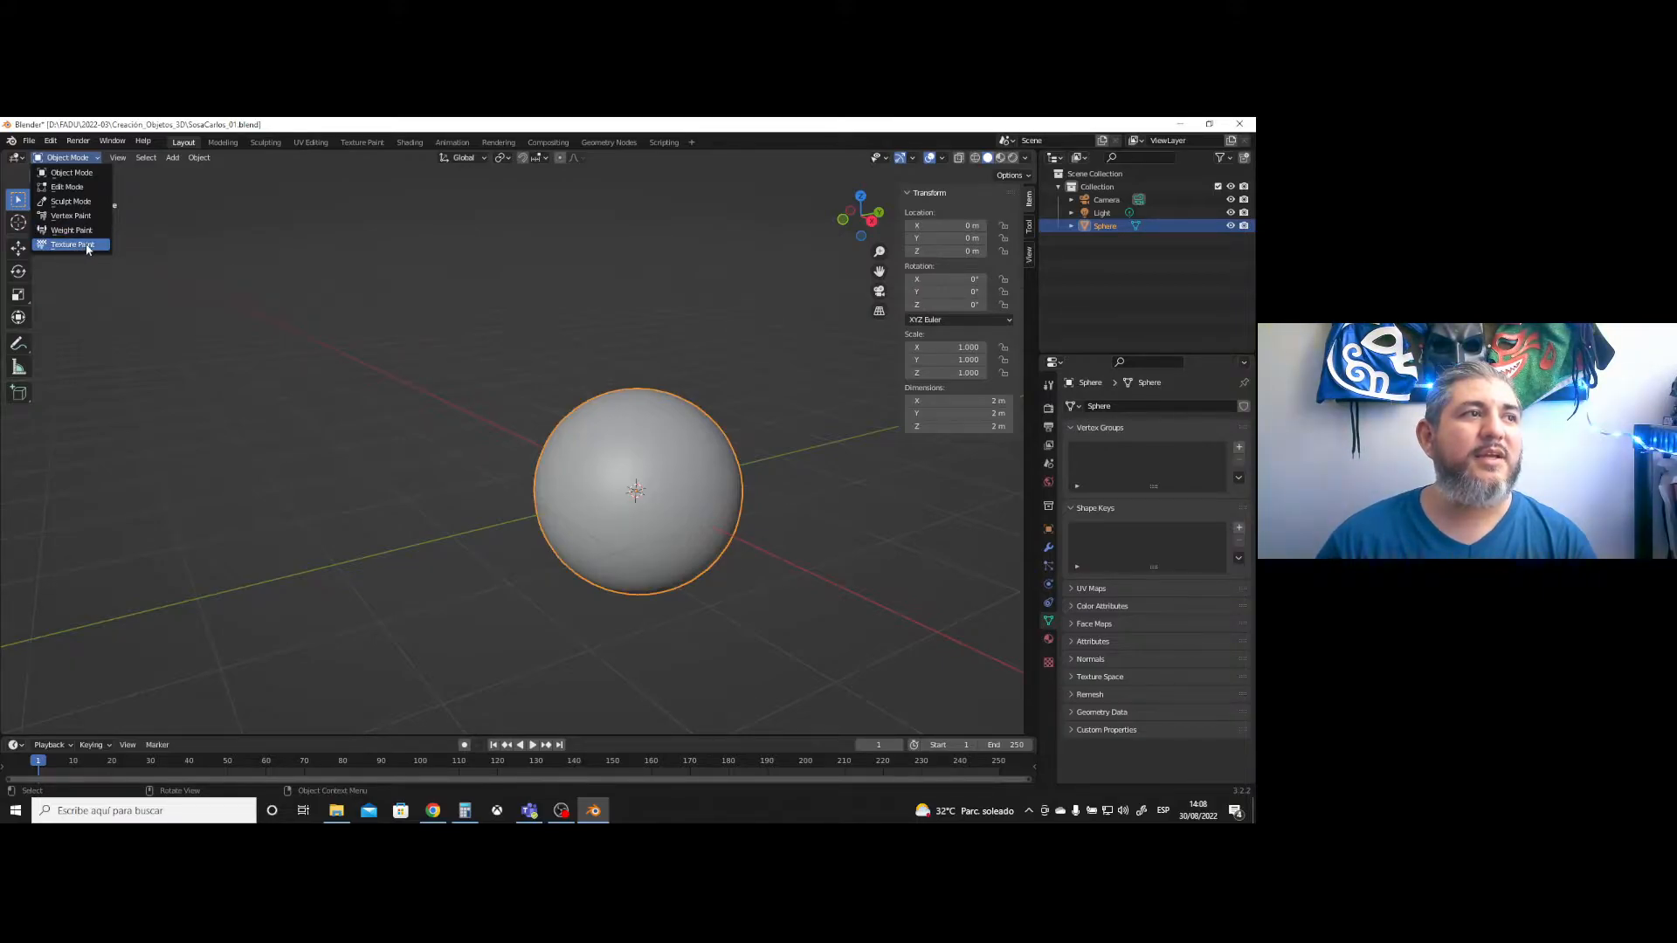
click(72, 201)
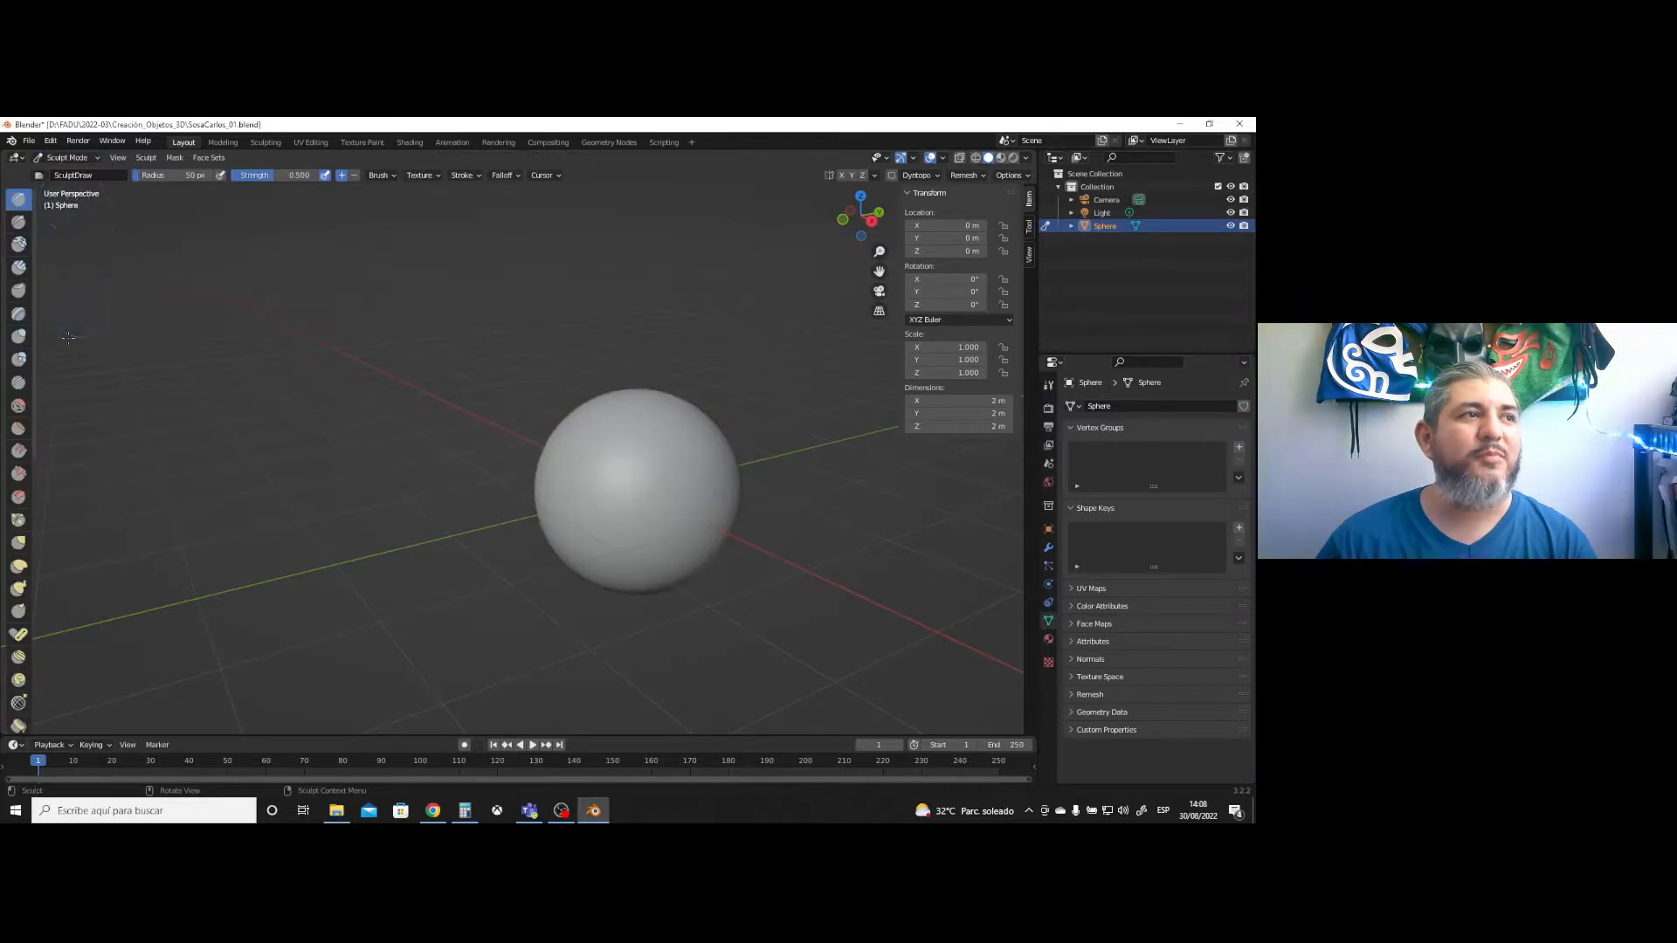
- Sculpt a raised brow and nose on the sphere's front with the 50 px SculptDraw brush at 0.500 strength
mouse_move(536, 463)
mouse_down()
mouse_move(607, 473)
mouse_move(589, 480)
mouse_move(626, 445)
mouse_move(577, 463)
mouse_move(633, 442)
mouse_move(572, 427)
mouse_move(606, 487)
mouse_move(568, 437)
mouse_move(595, 431)
mouse_move(603, 472)
mouse_move(596, 452)
mouse_move(611, 451)
mouse_up()
mouse_move(647, 468)
middle_down()
mouse_move(579, 493)
mouse_move(618, 476)
mouse_move(474, 494)
mouse_move(457, 530)
middle_up()
scroll(549, 457, down, 5)
scroll(685, 463, up, 3)
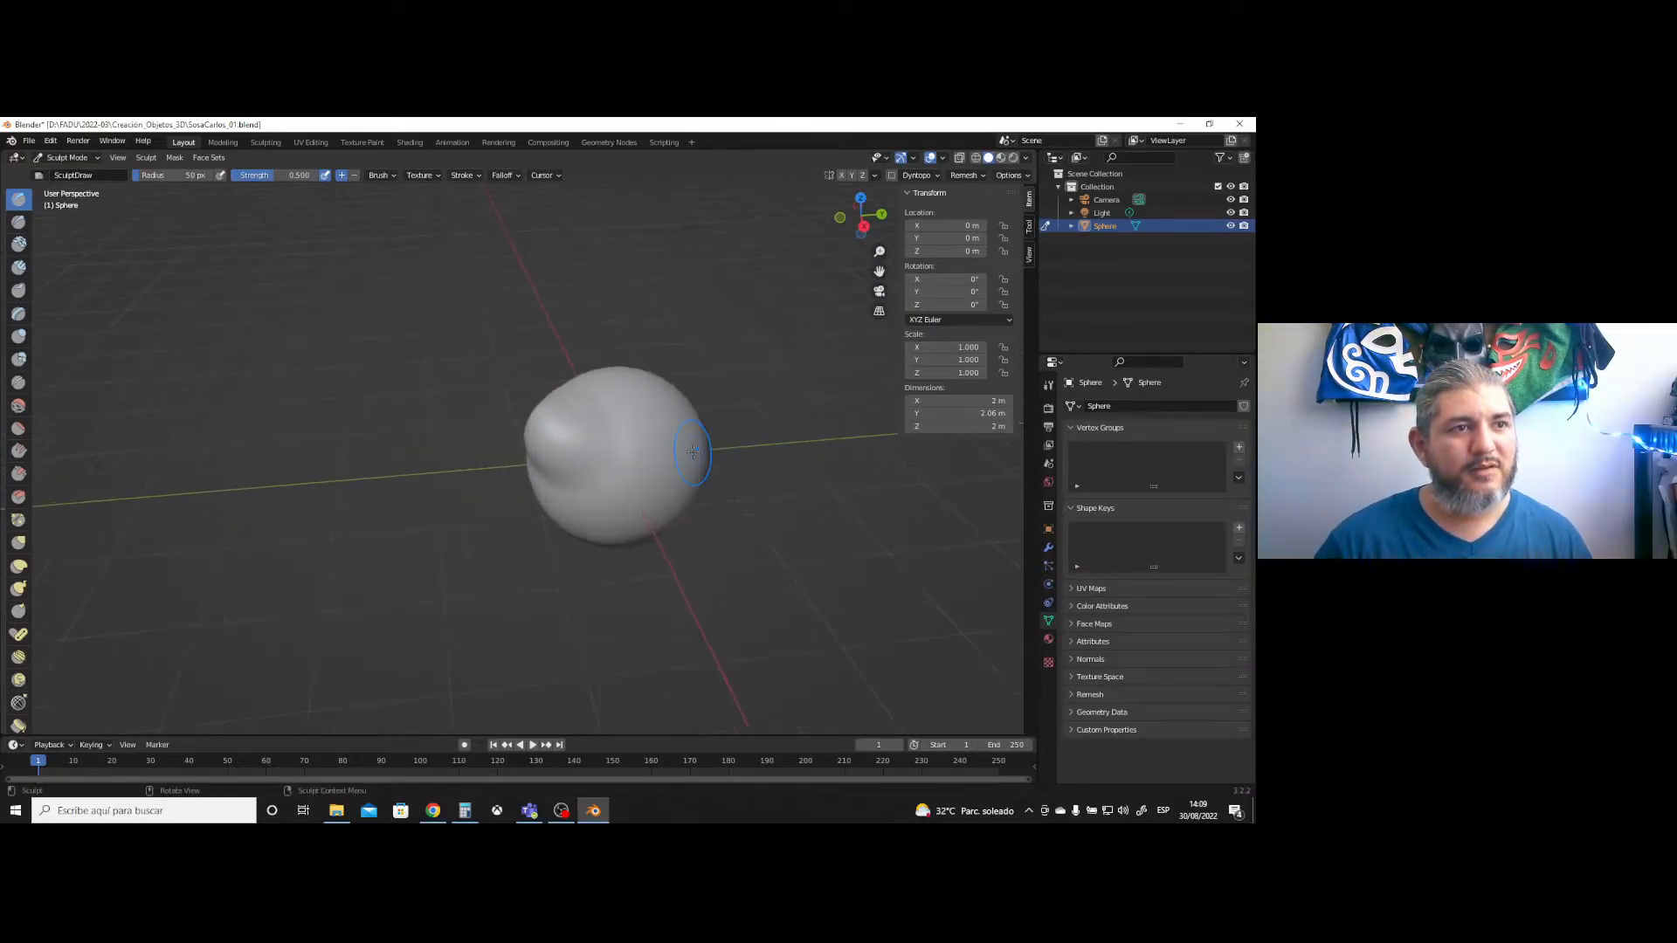
middle_drag(704, 450, 675, 419)
shift+middle_drag(725, 547, 616, 492)
mouse_move(629, 579)
mouse_down()
mouse_move(664, 575)
mouse_move(627, 566)
mouse_move(645, 559)
mouse_up()
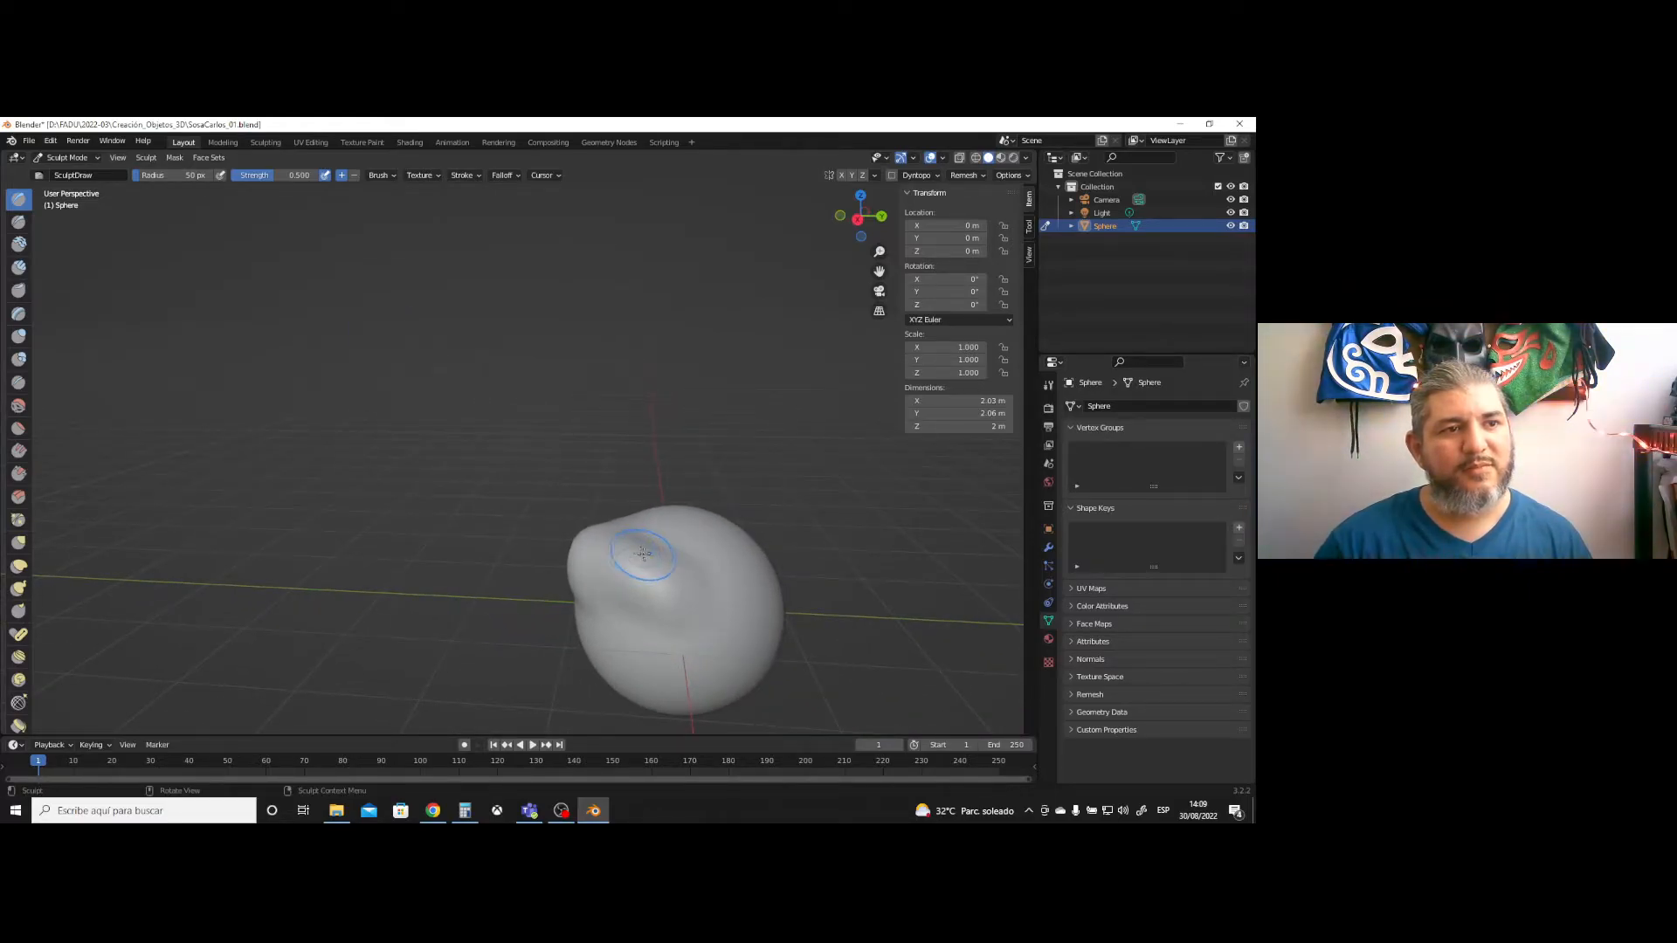
mouse_move(697, 585)
middle_down()
mouse_move(614, 517)
mouse_move(375, 534)
middle_up()
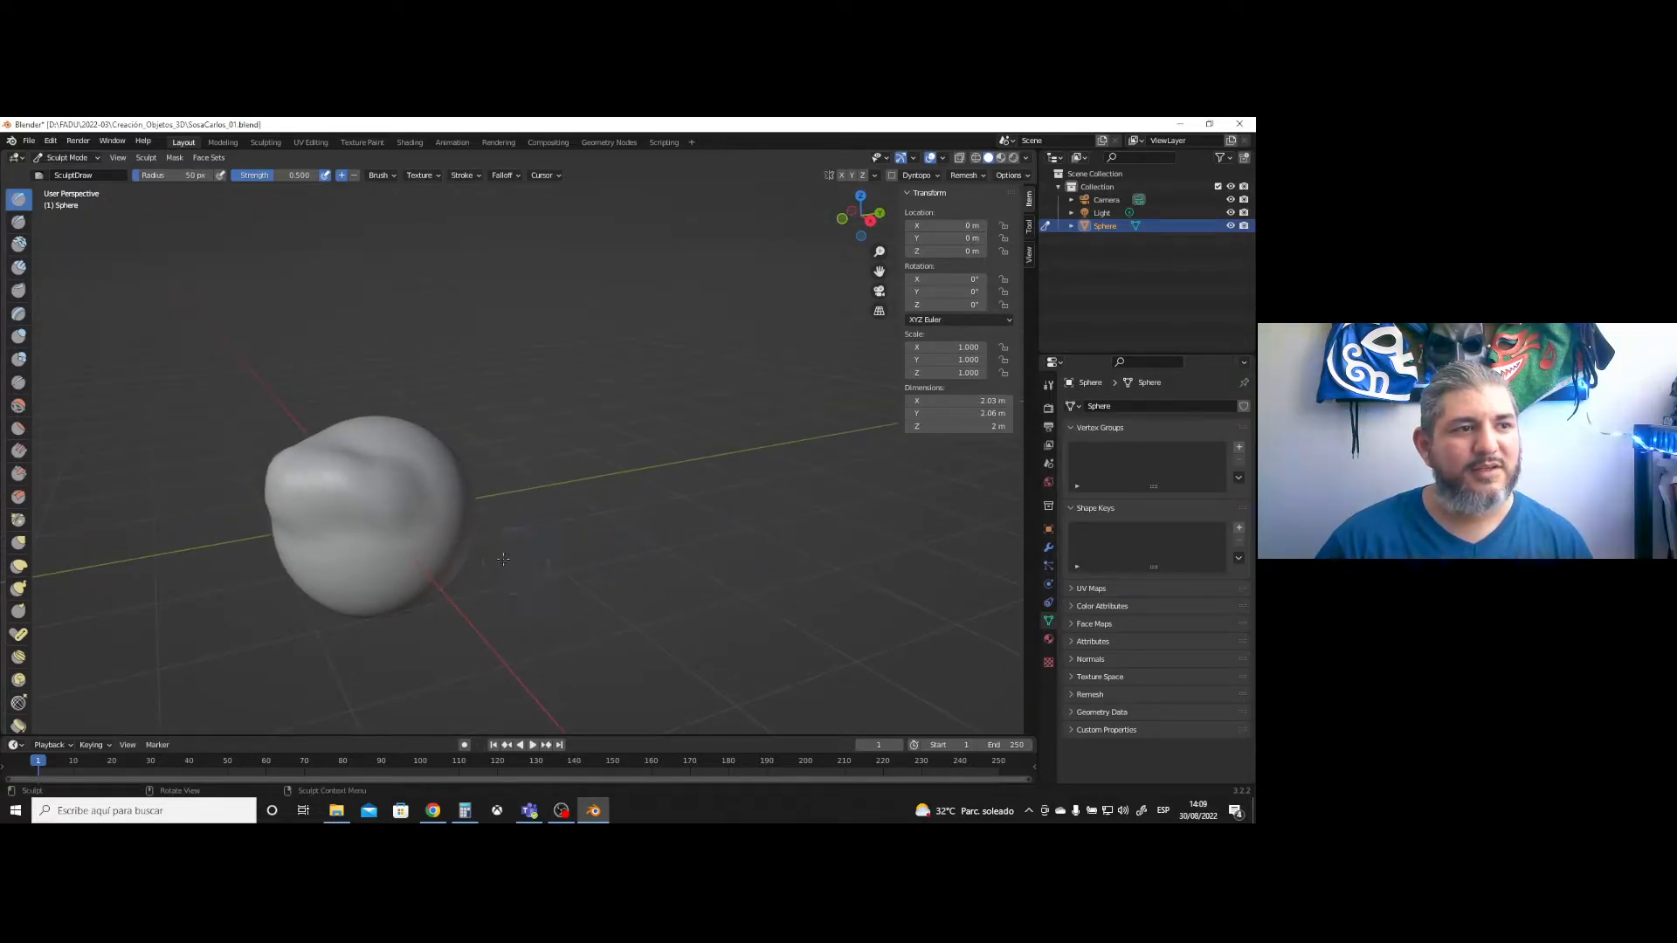
mouse_move(375, 534)
mouse_down()
mouse_move(375, 607)
mouse_move(343, 588)
mouse_move(384, 587)
mouse_move(306, 576)
mouse_move(352, 584)
mouse_move(407, 543)
mouse_move(437, 563)
mouse_move(409, 493)
mouse_move(437, 522)
mouse_move(439, 470)
mouse_move(440, 501)
mouse_move(418, 464)
mouse_move(299, 484)
mouse_move(336, 553)
mouse_up()
mouse_move(338, 563)
middle_down()
mouse_move(379, 524)
mouse_move(332, 614)
middle_up()
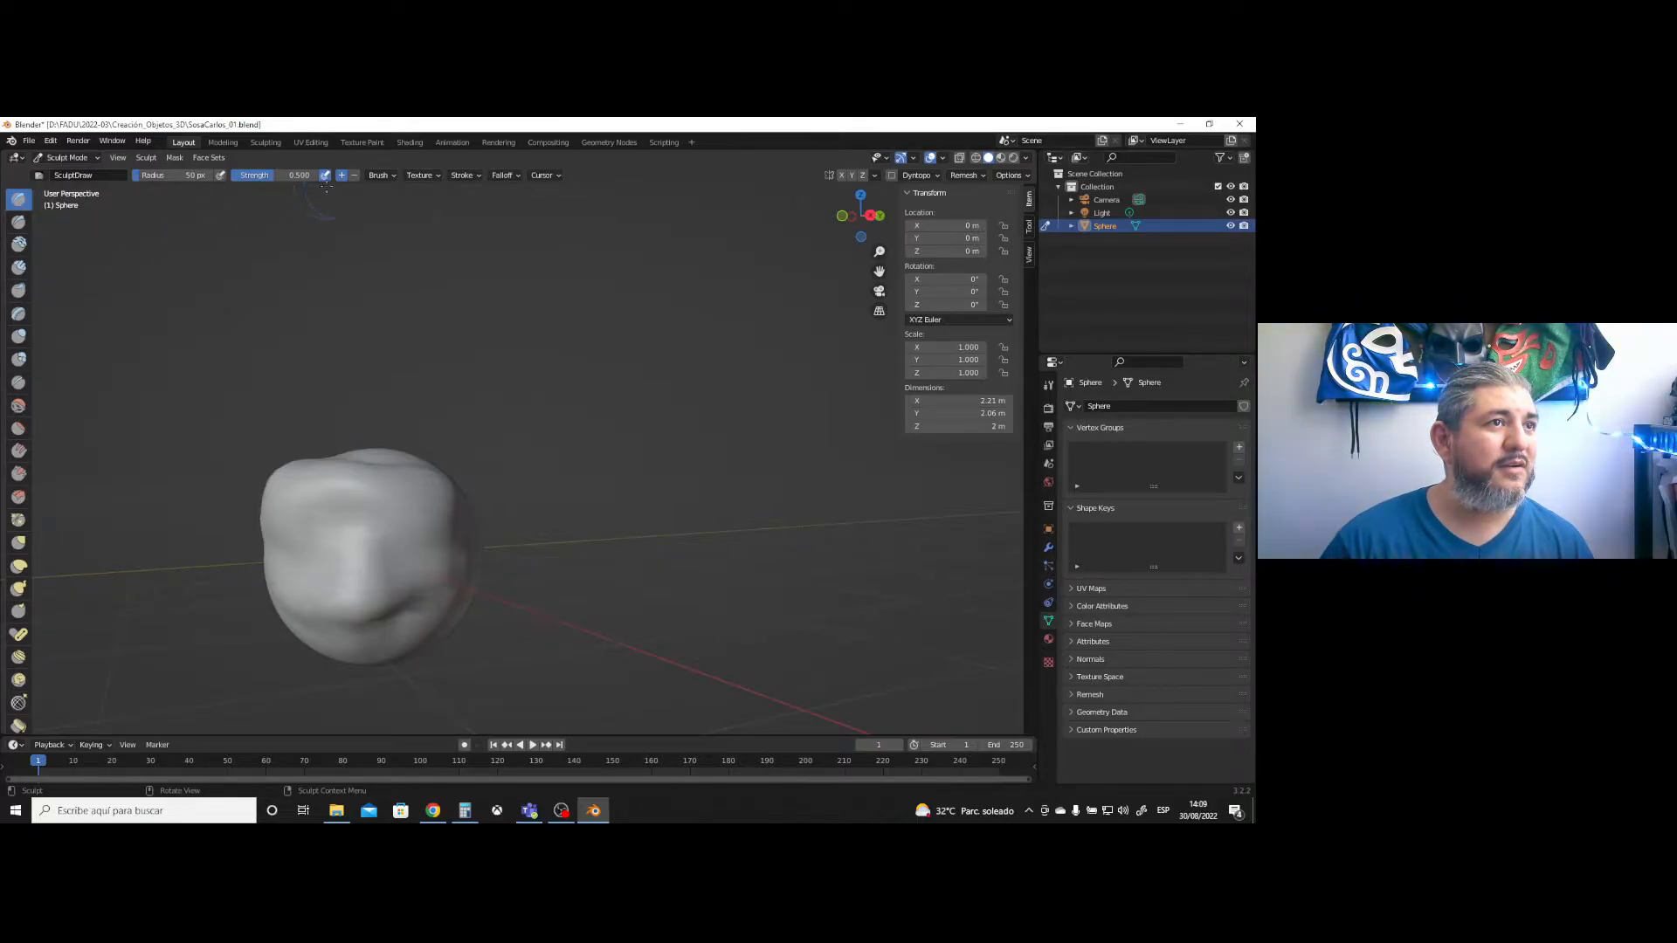
- Set the SculptDraw brush to subtract and carve an eye socket into the face beside the nose
click(353, 176)
mouse_move(299, 559)
mouse_down()
mouse_move(308, 542)
mouse_move(416, 543)
mouse_move(325, 543)
mouse_up()
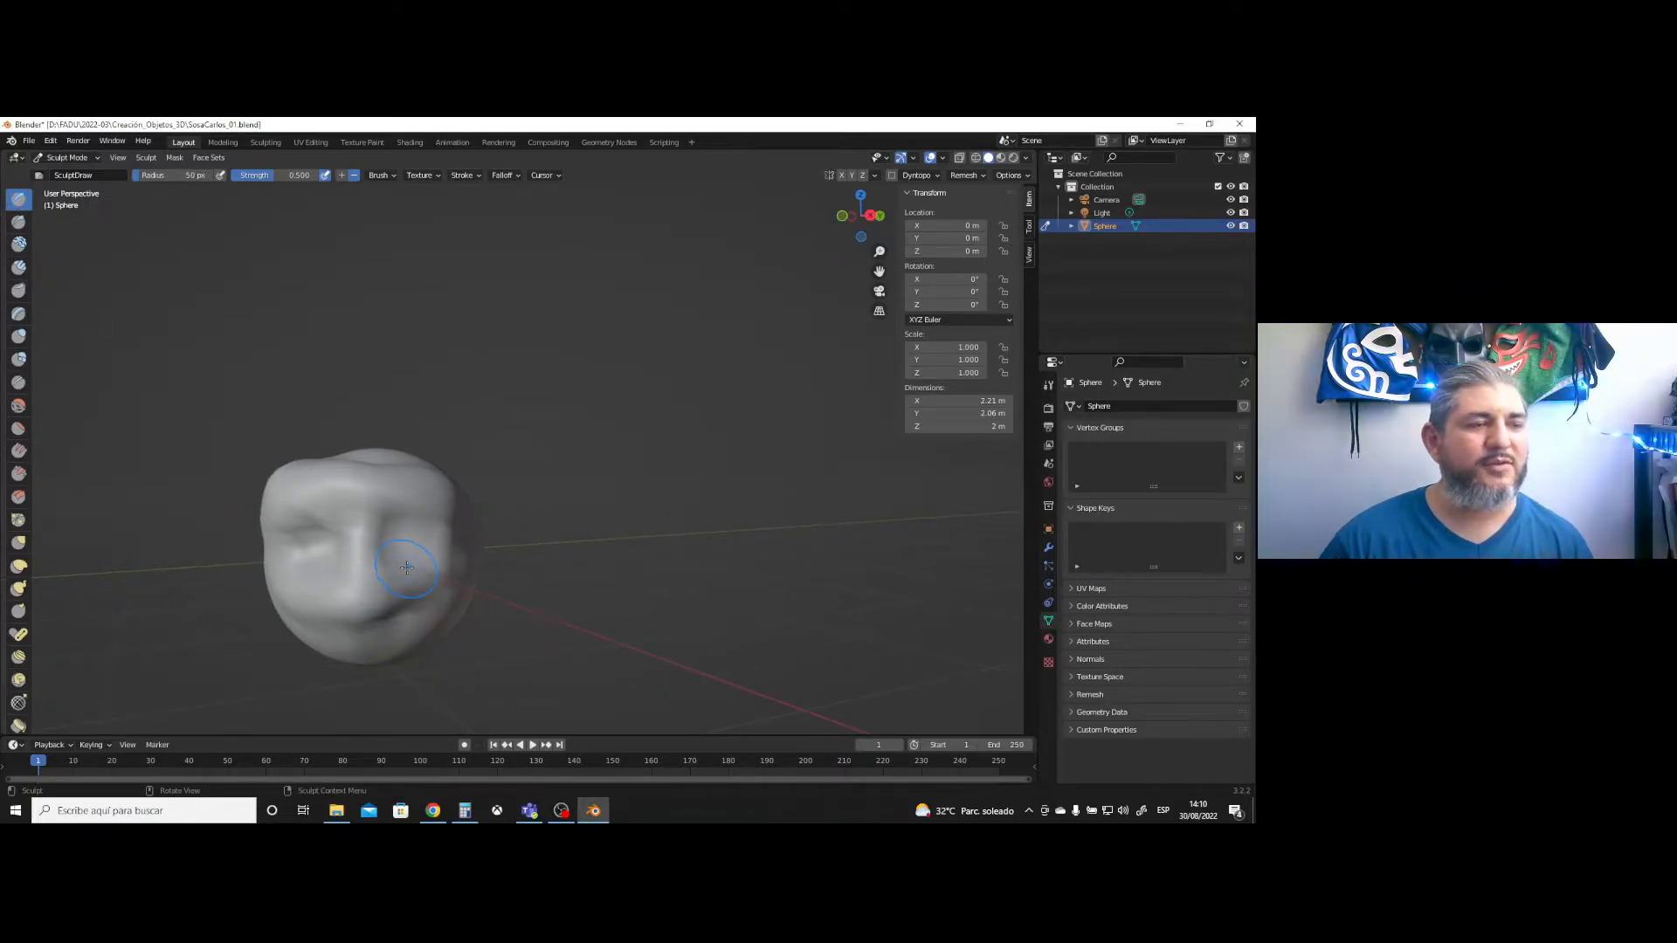
- Switch the sculpted sphere to Edit Mode and set the selection mode to faces
click(85, 159)
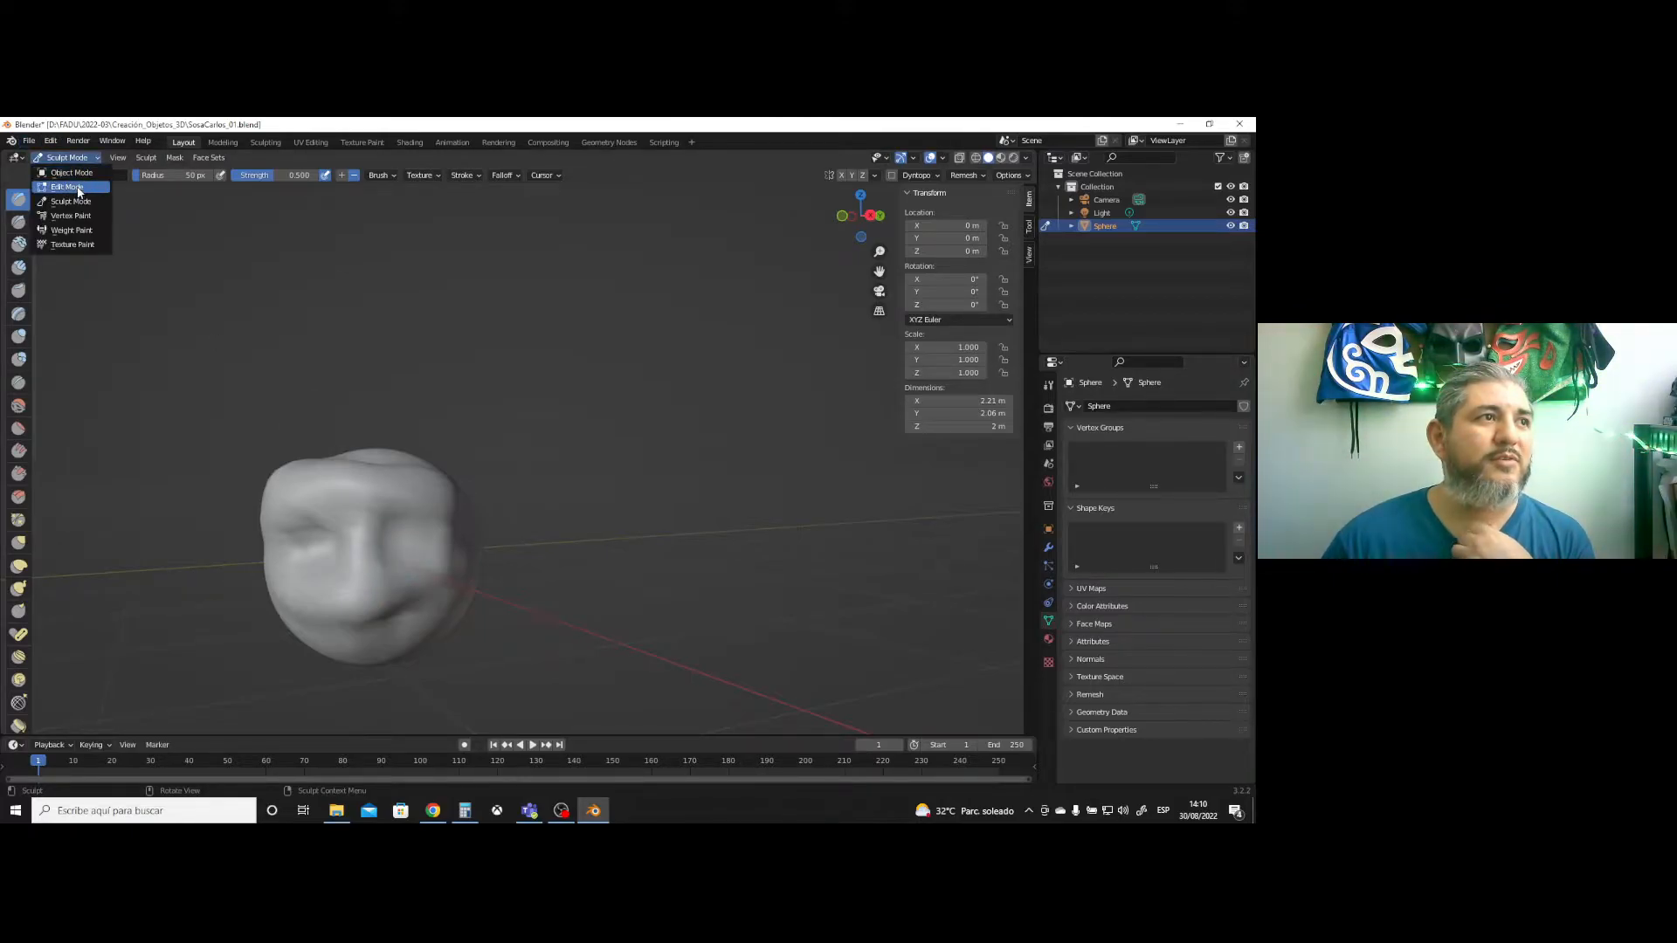
click(67, 187)
middle_drag(442, 521, 422, 568)
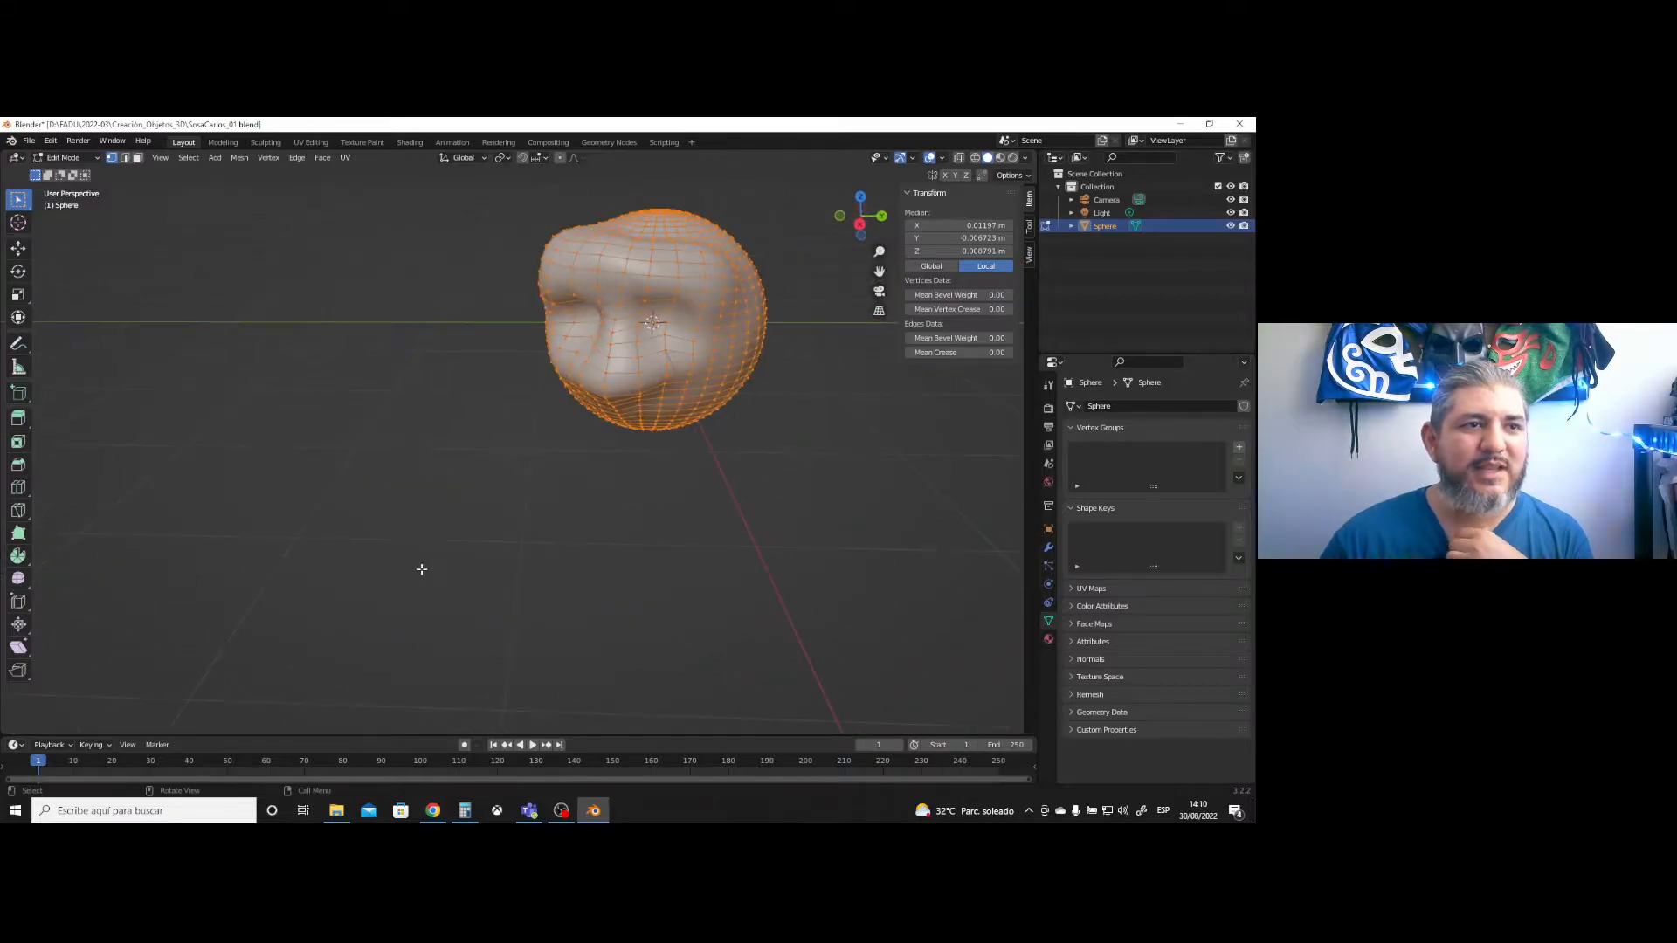
middle_drag(542, 521, 430, 519)
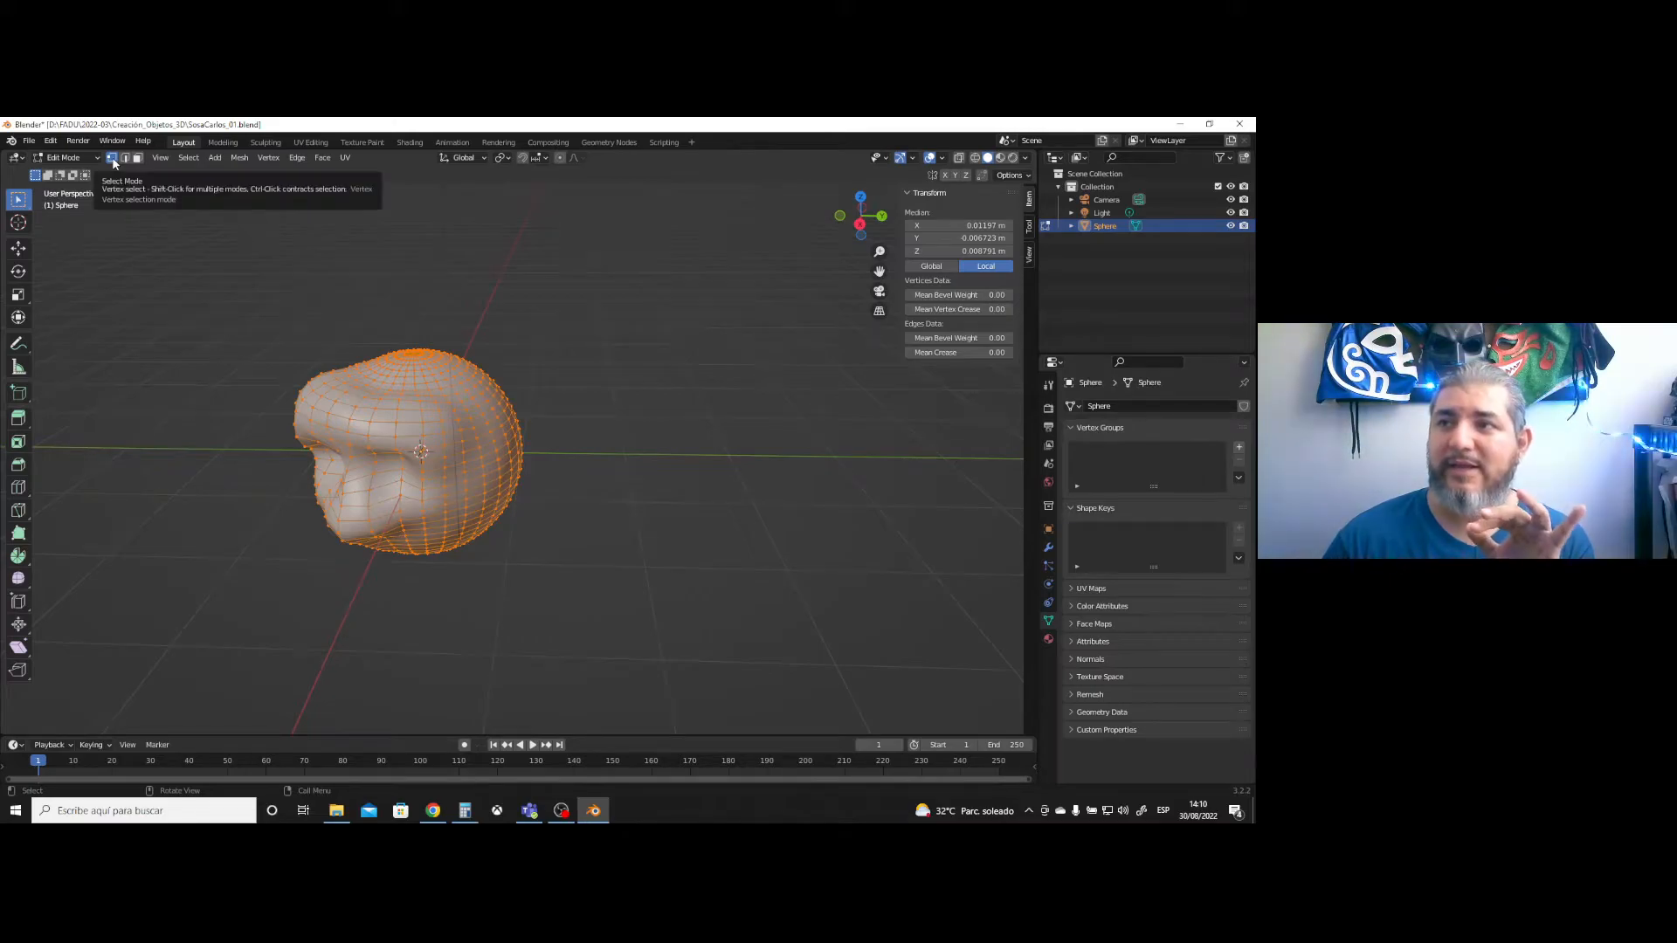
click(127, 162)
click(137, 163)
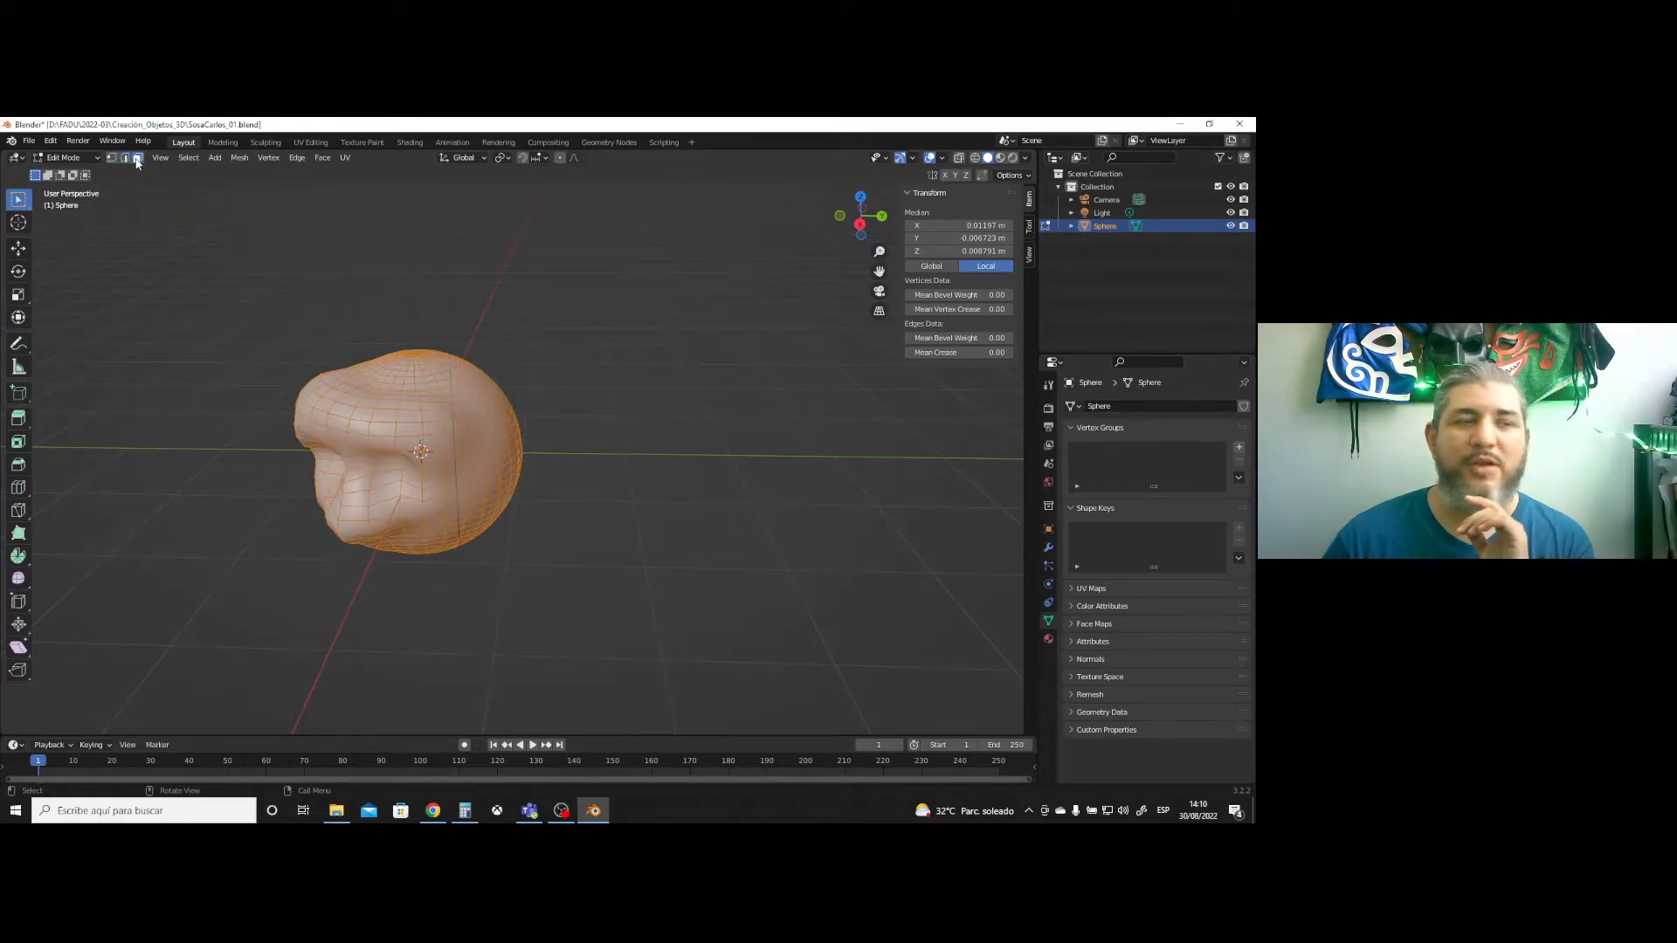
- Box-select the sphere's visible faces in Edit Mode, and return to Object Mode with the Move tool active
drag(152, 286, 673, 607)
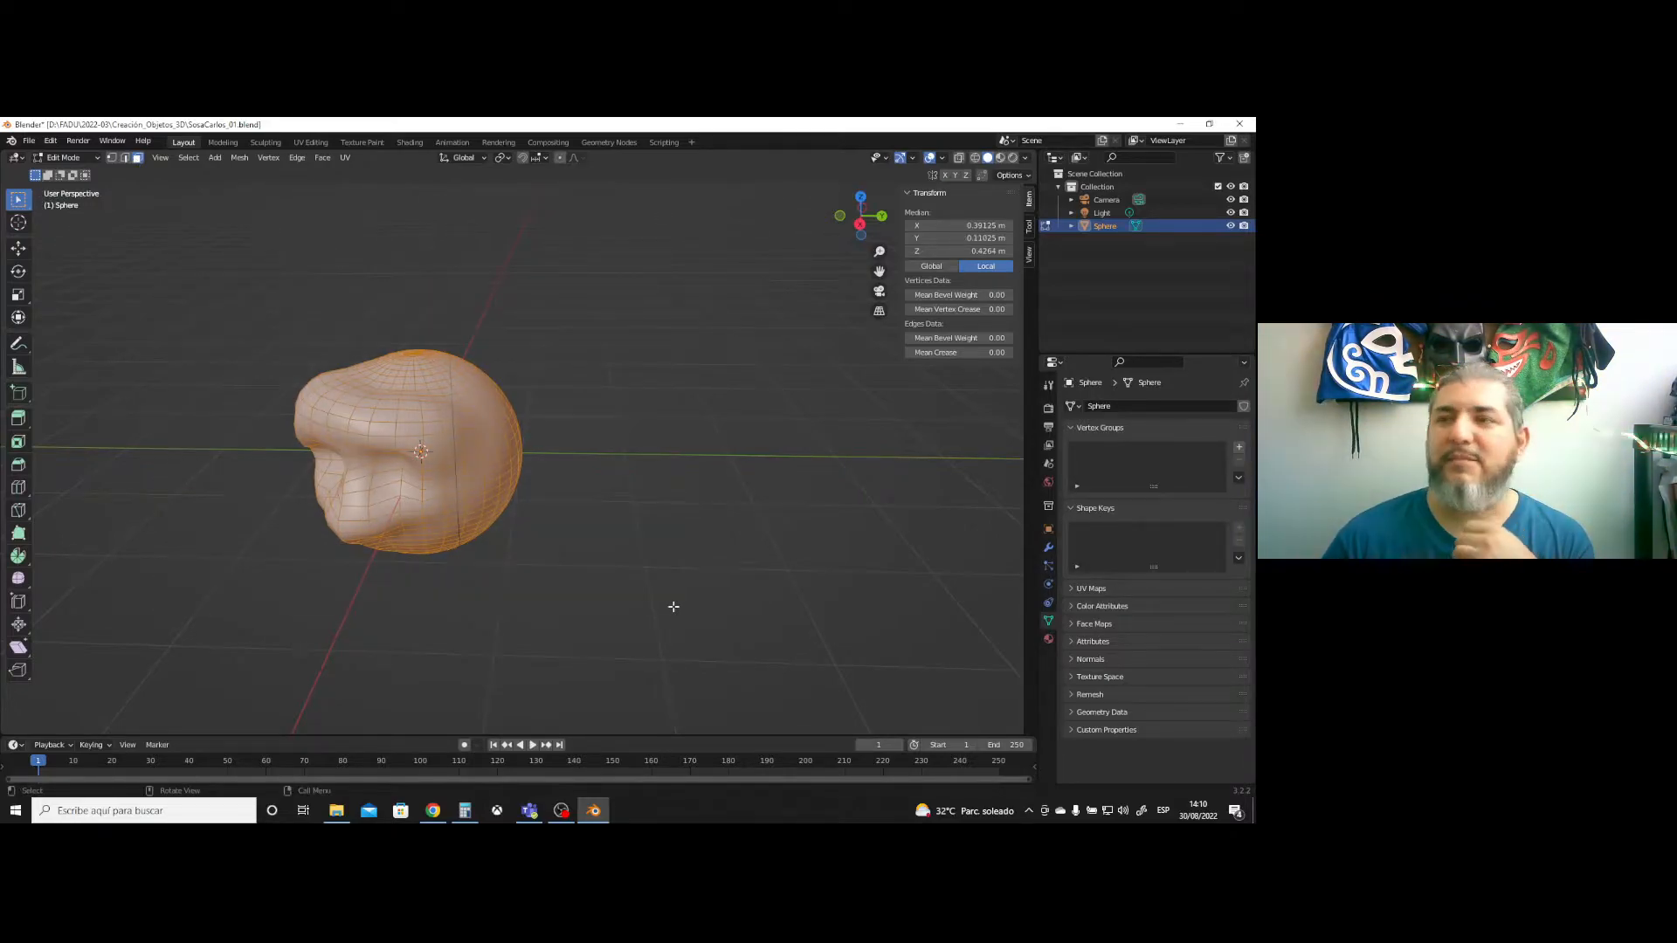
click(19, 250)
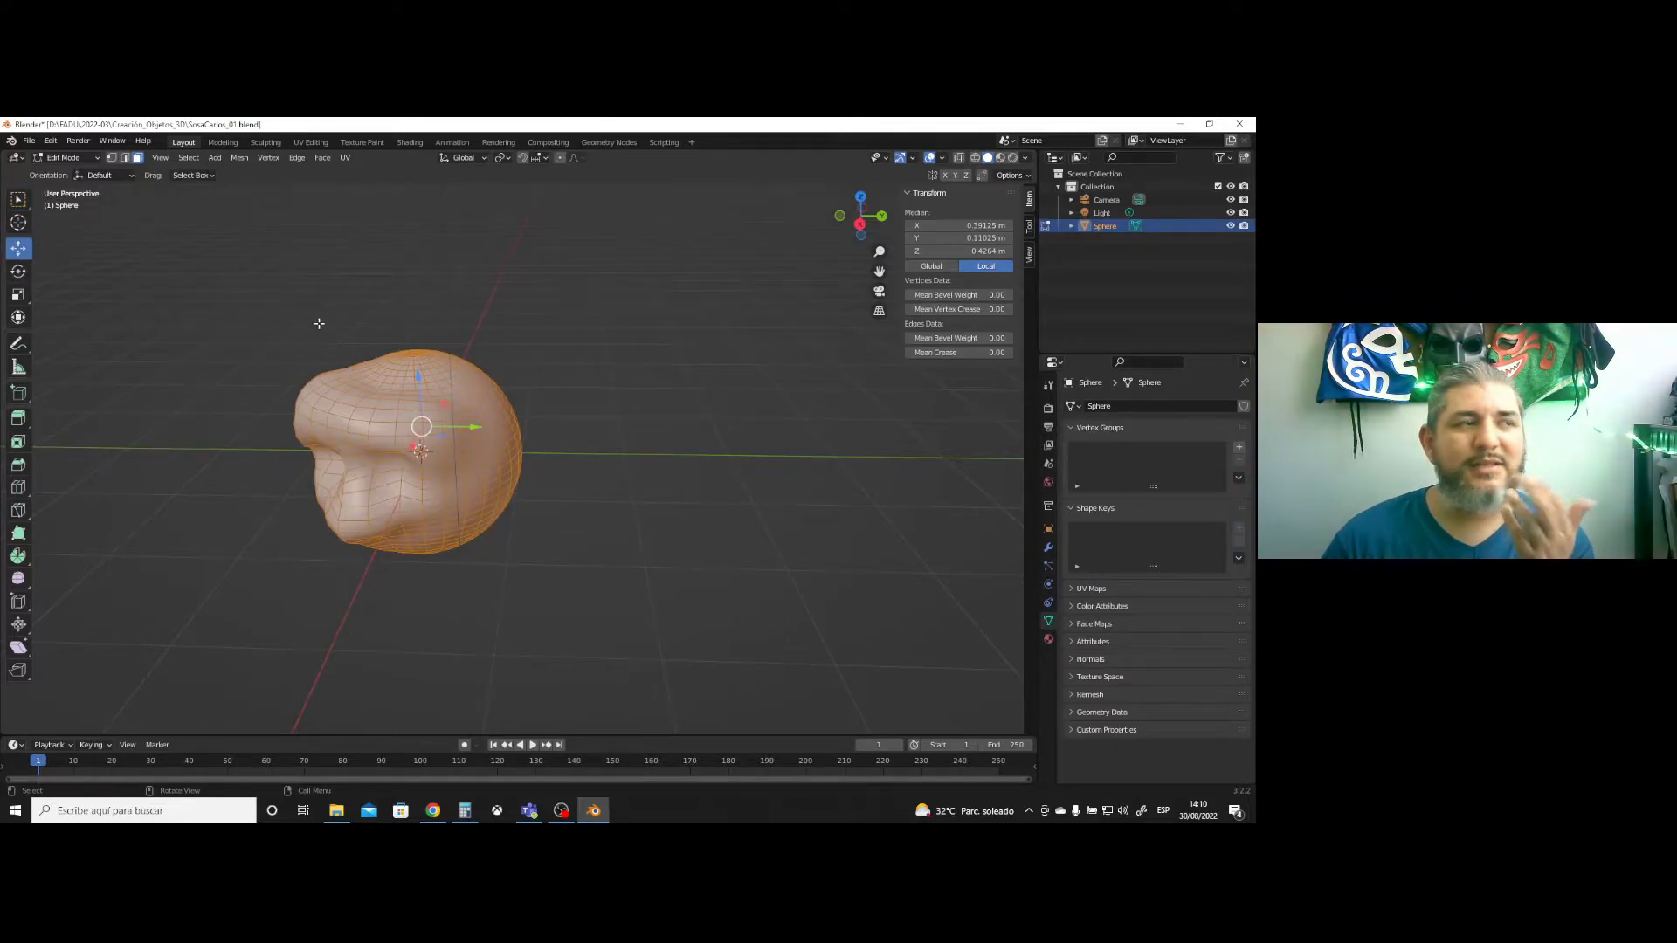
click(65, 158)
click(67, 173)
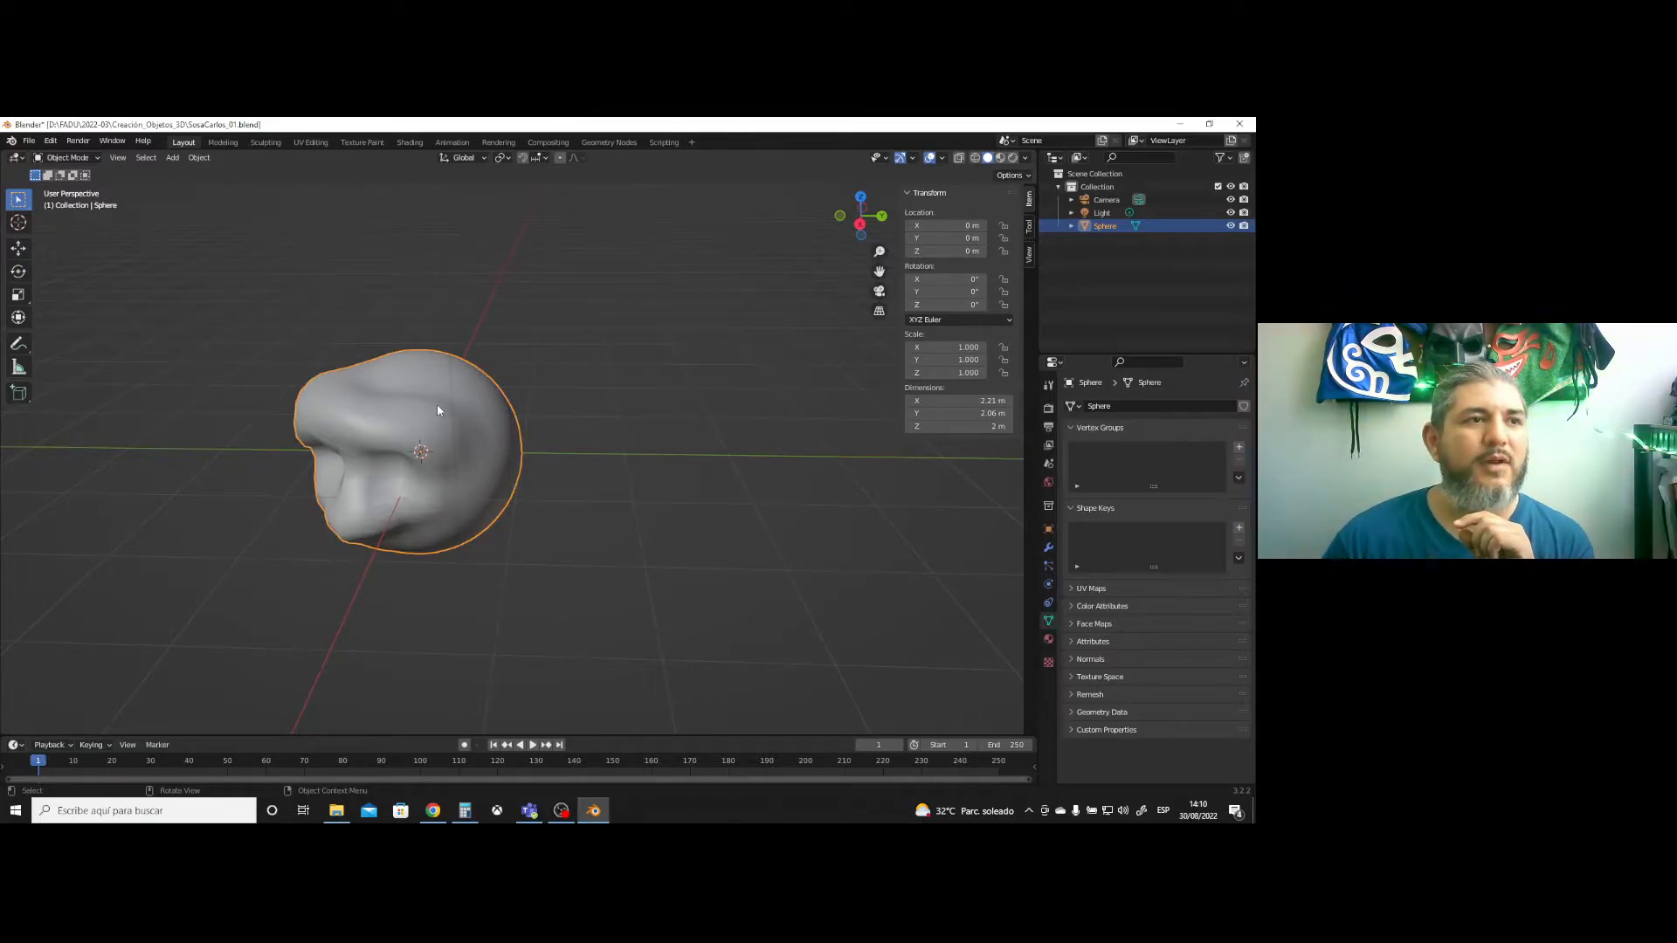
click(18, 249)
middle_drag(425, 476, 535, 477)
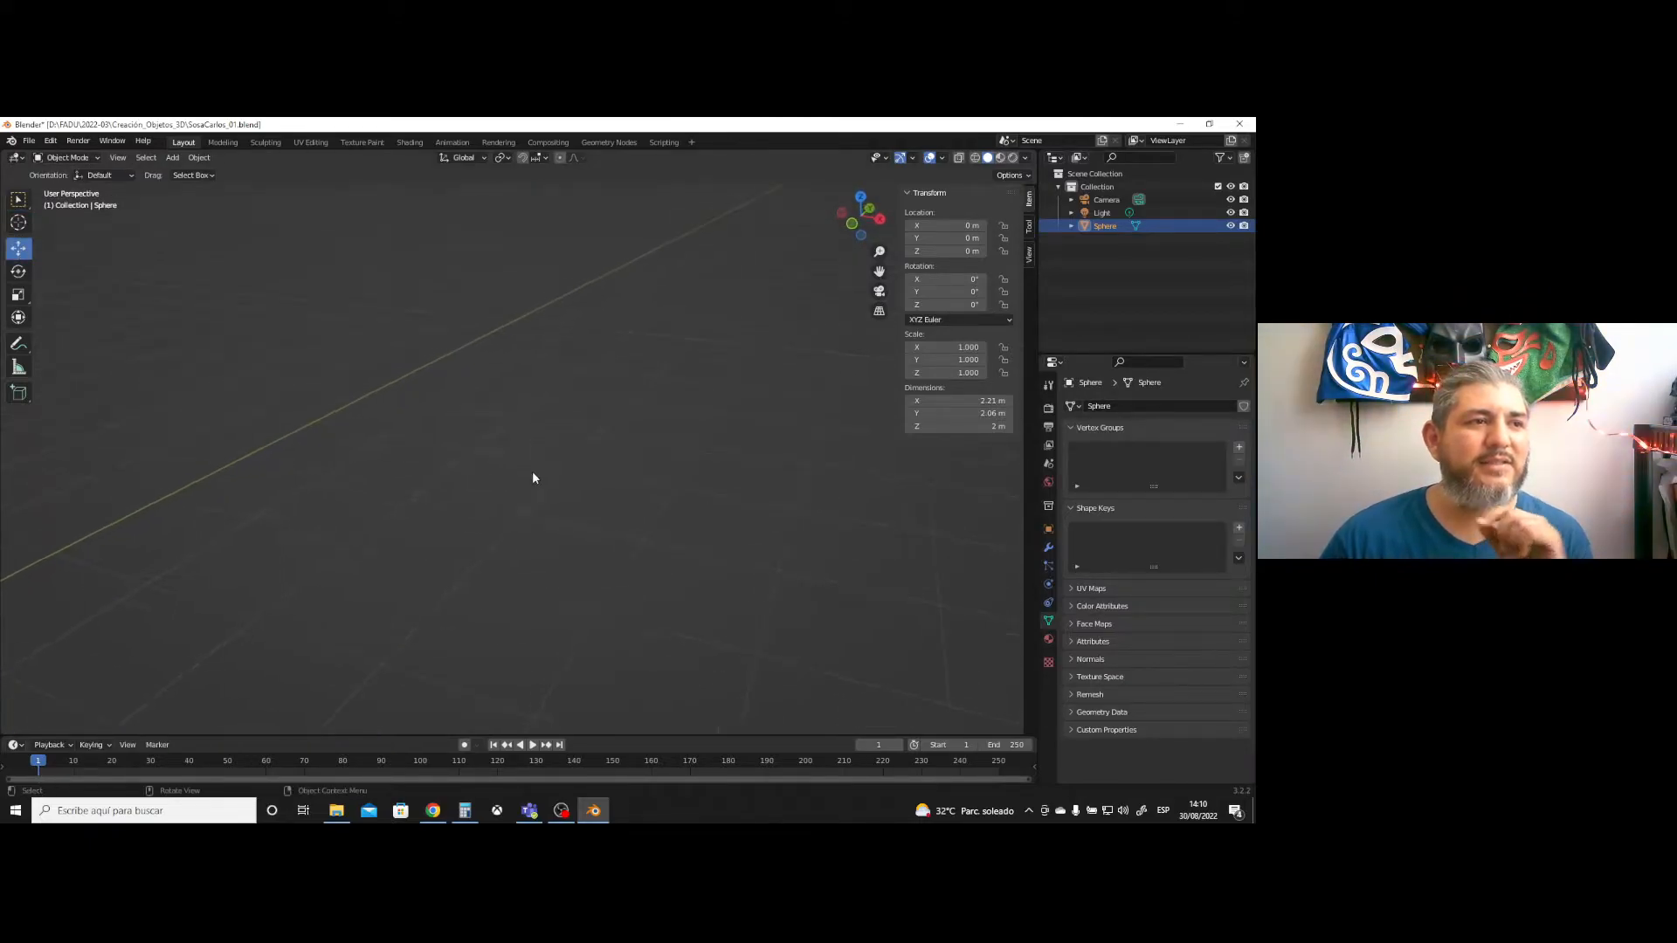
shift+middle_drag(337, 483, 339, 405)
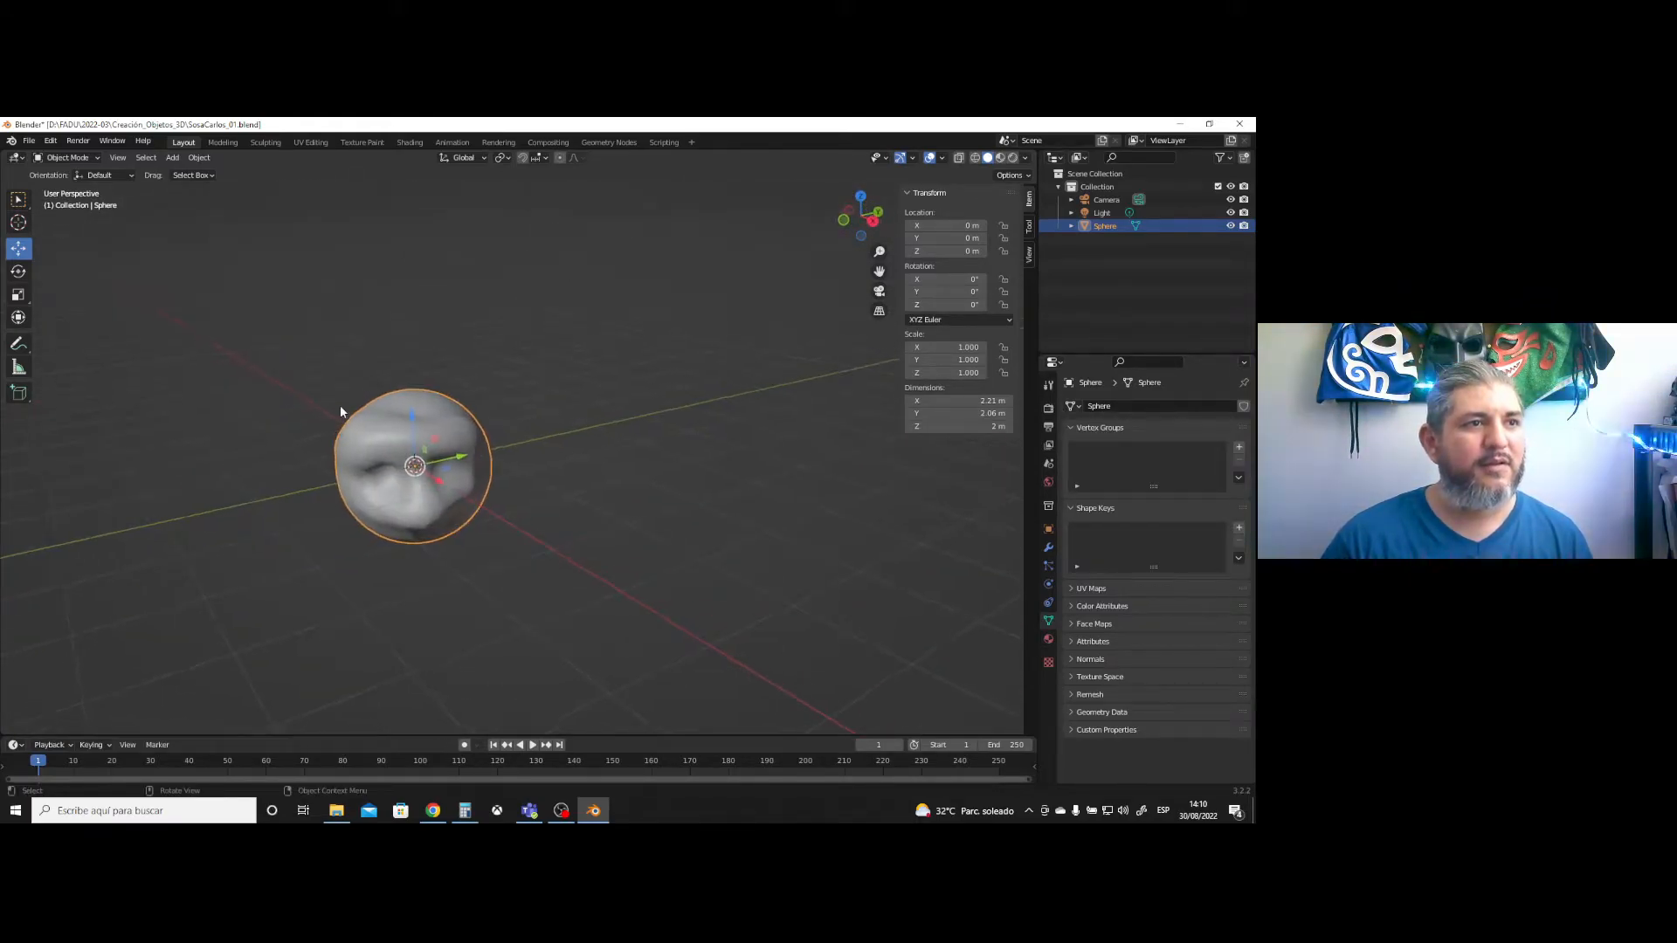
- Move the sphere's entire mesh about 1.1 m up along Z in Edit Mode, and return to Object Mode
click(75, 158)
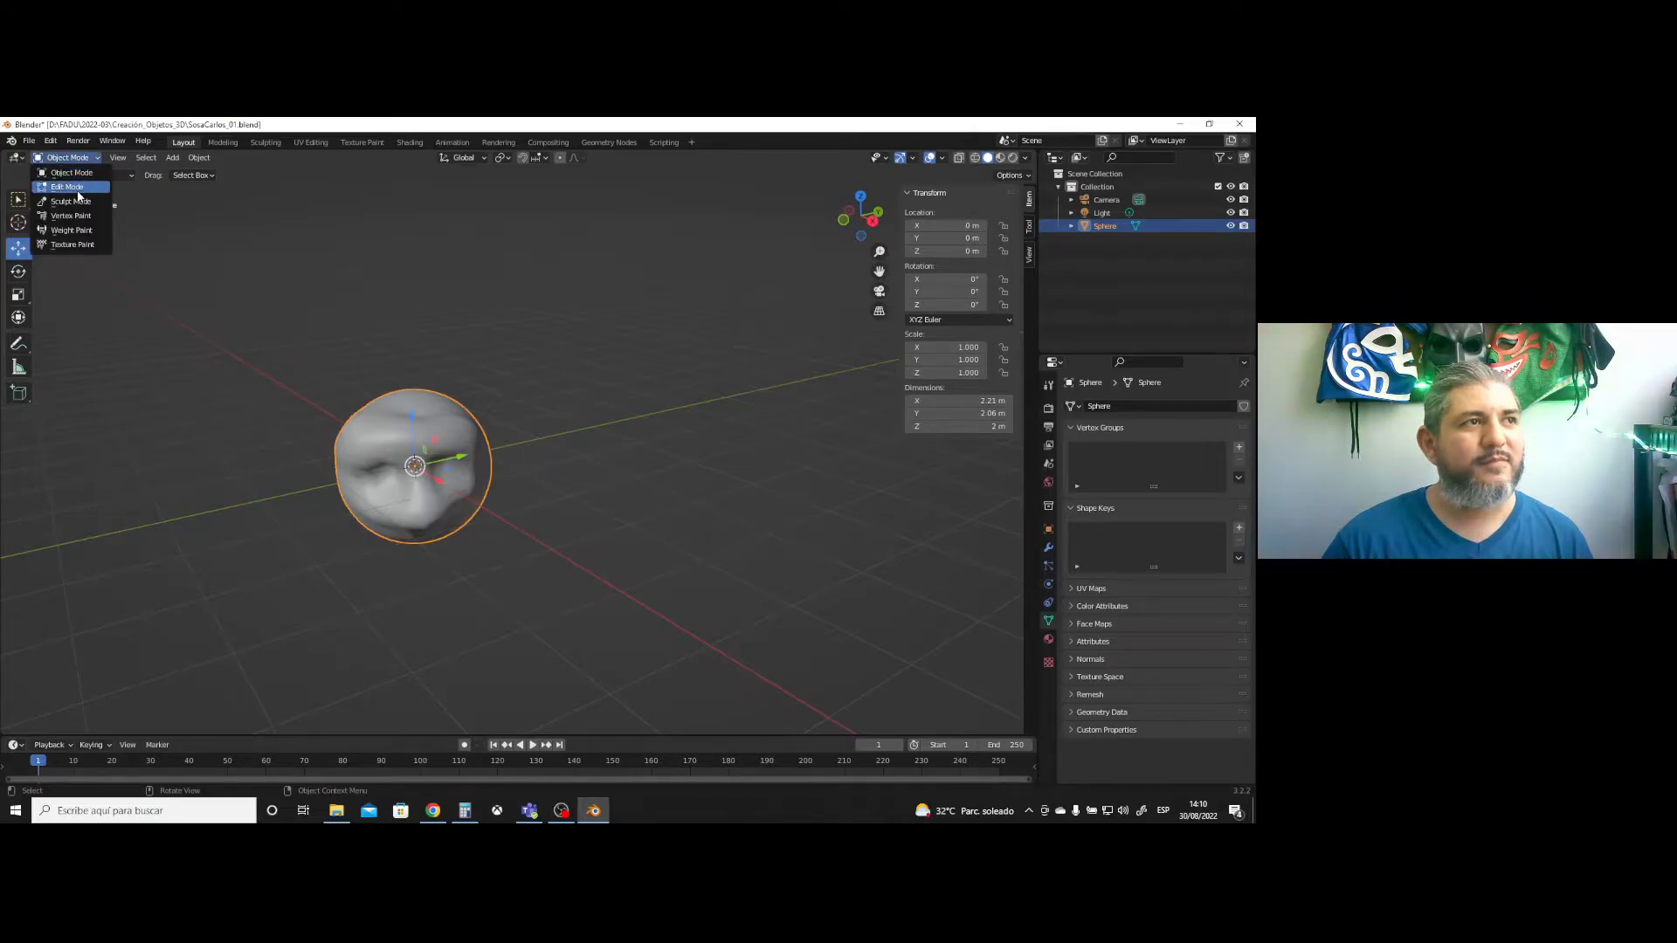
click(77, 188)
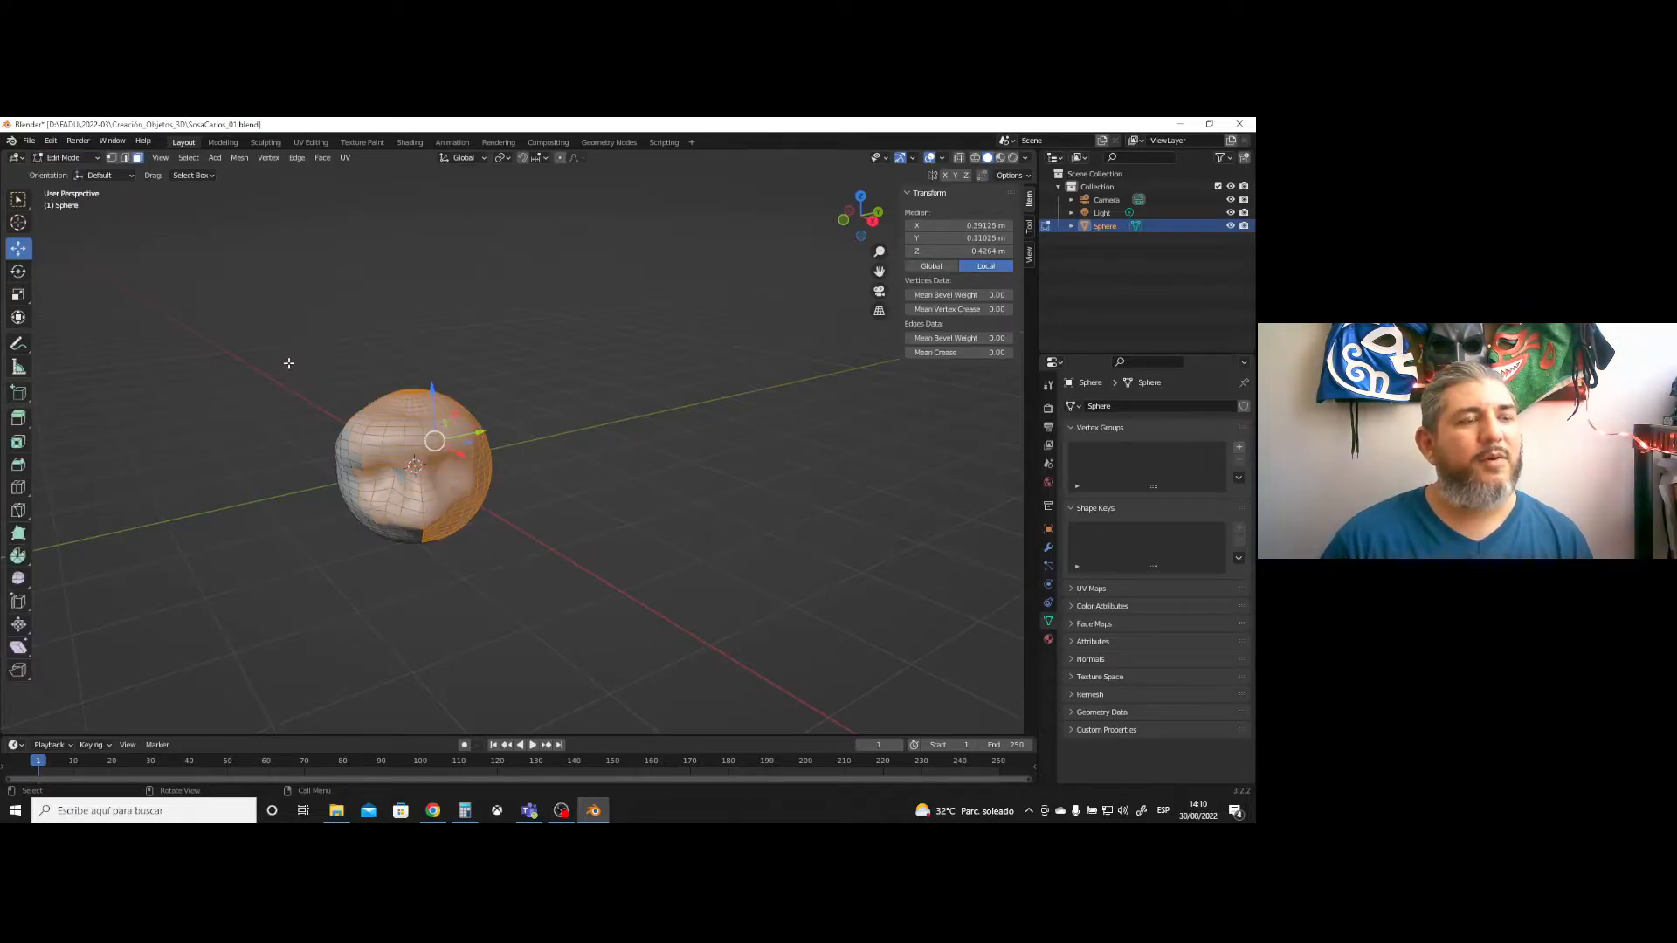
key(a)
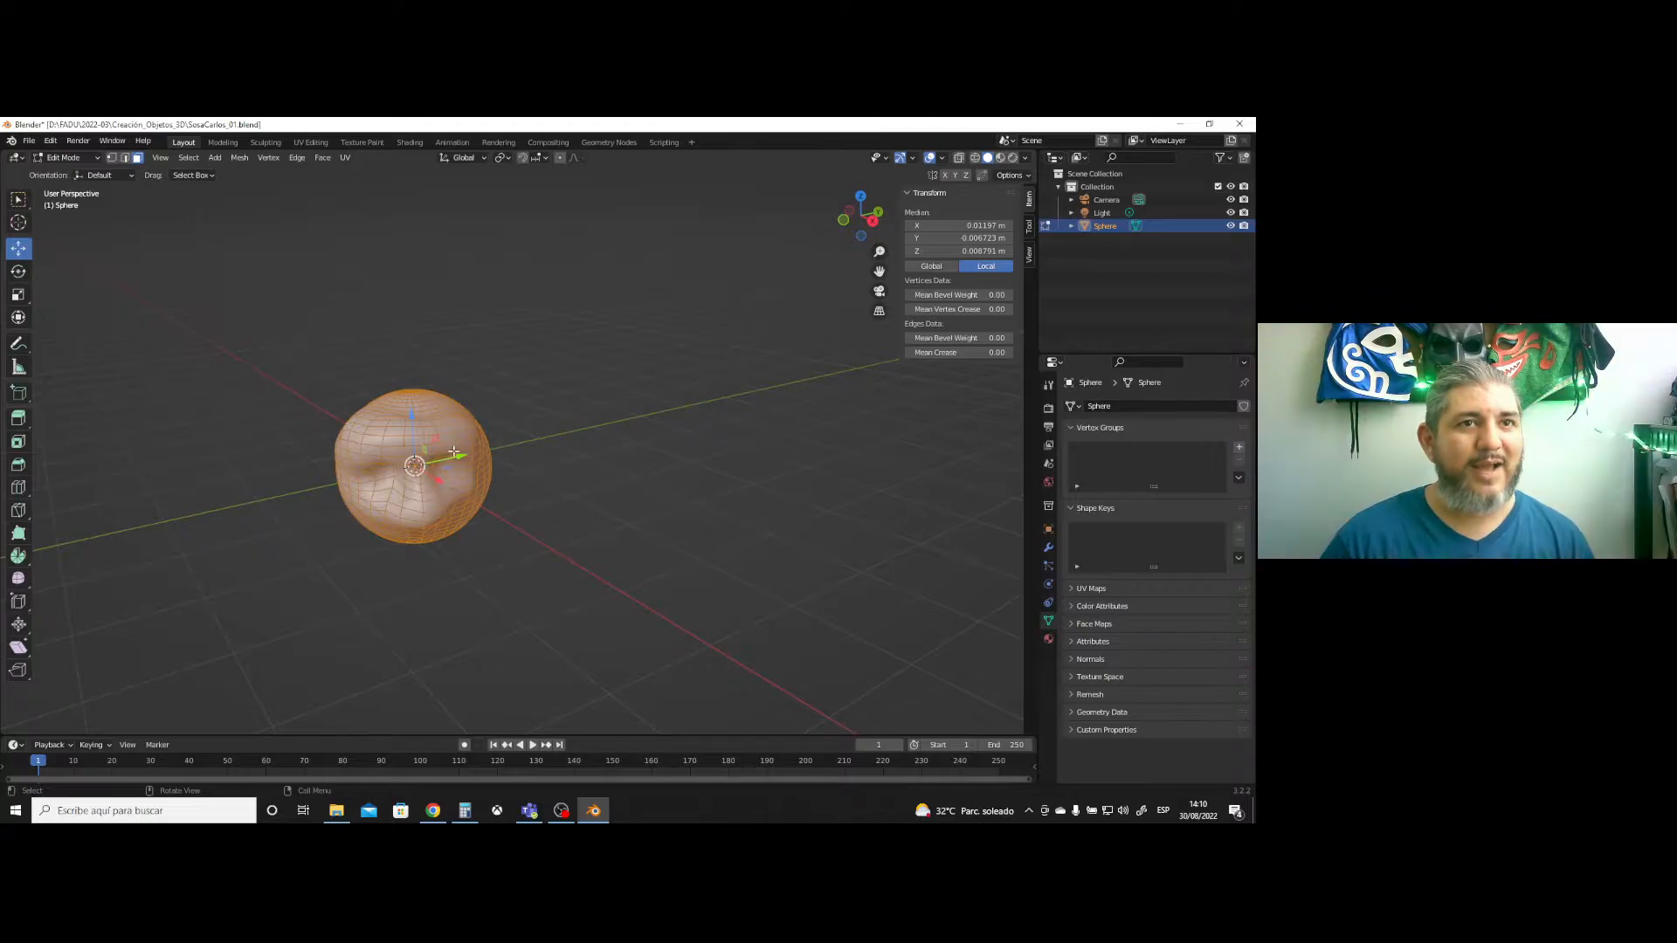
mouse_move(477, 490)
middle_down()
mouse_move(494, 476)
mouse_move(472, 463)
middle_up()
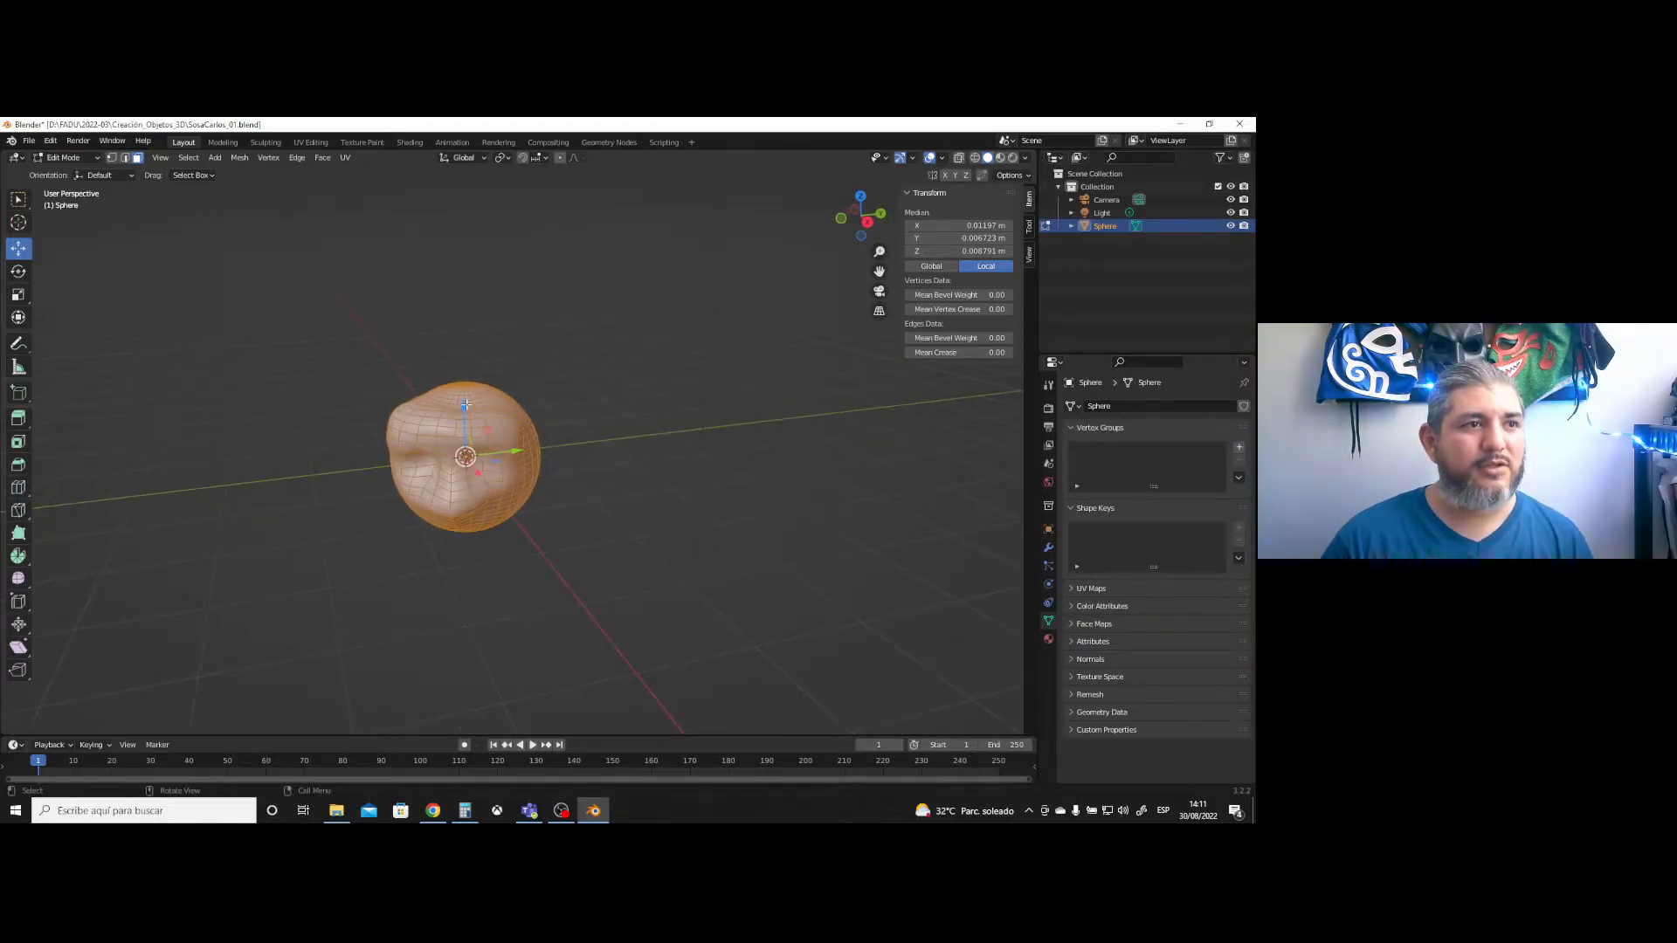
drag(465, 404, 456, 321)
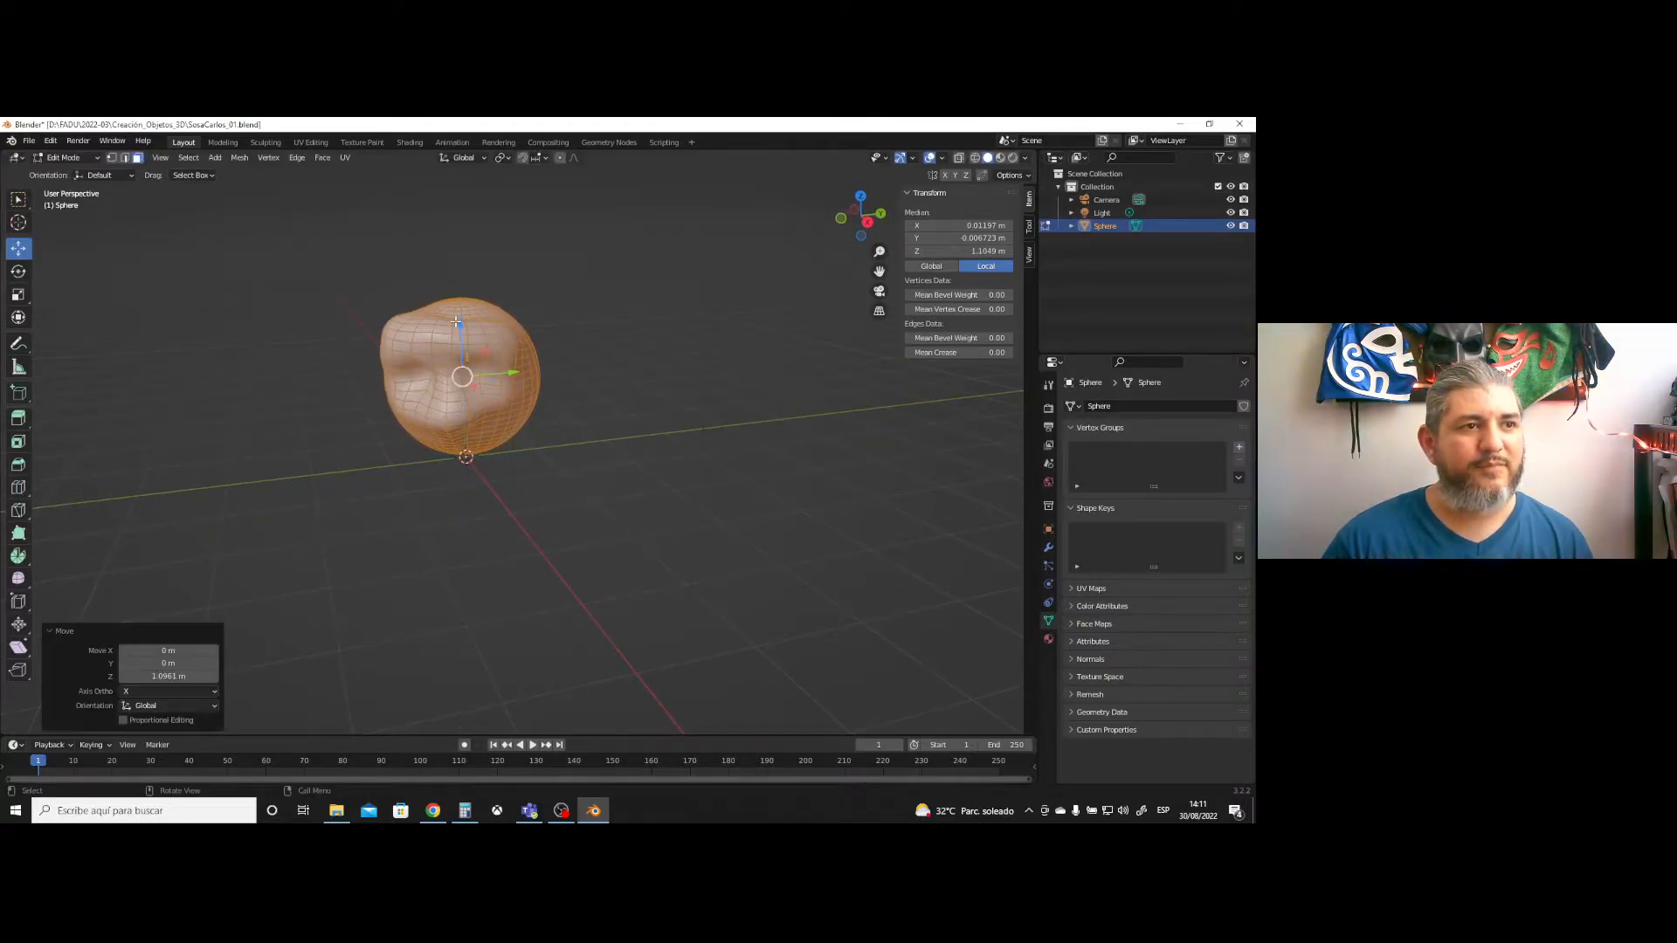
click(92, 157)
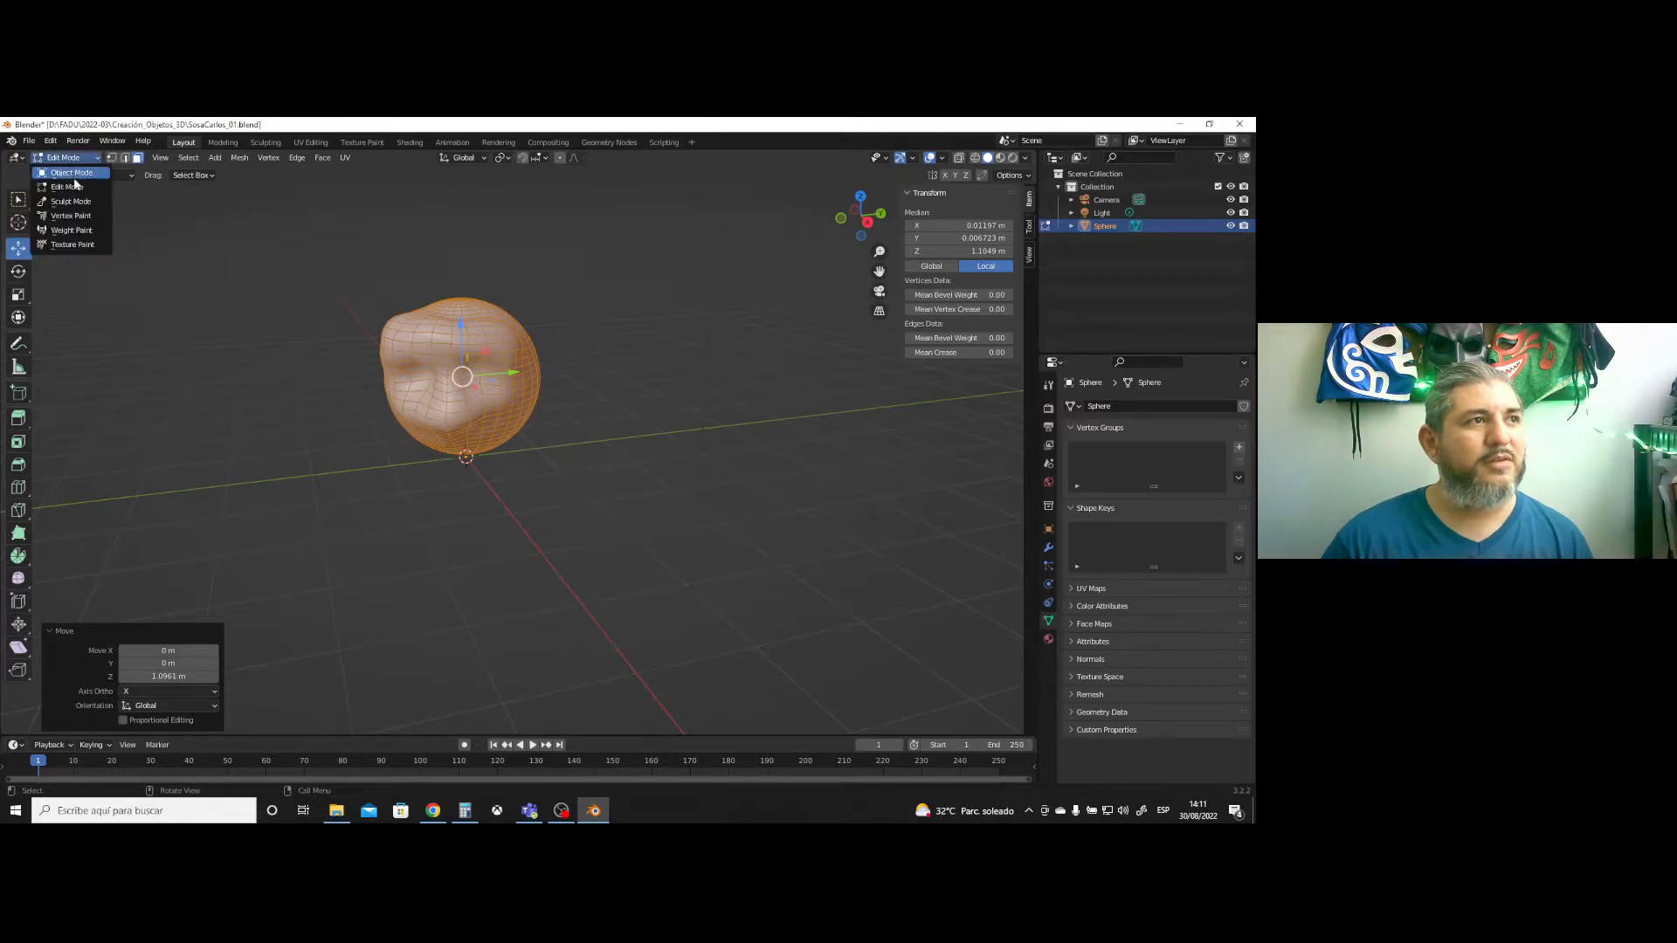
click(71, 173)
middle_drag(590, 492, 670, 487)
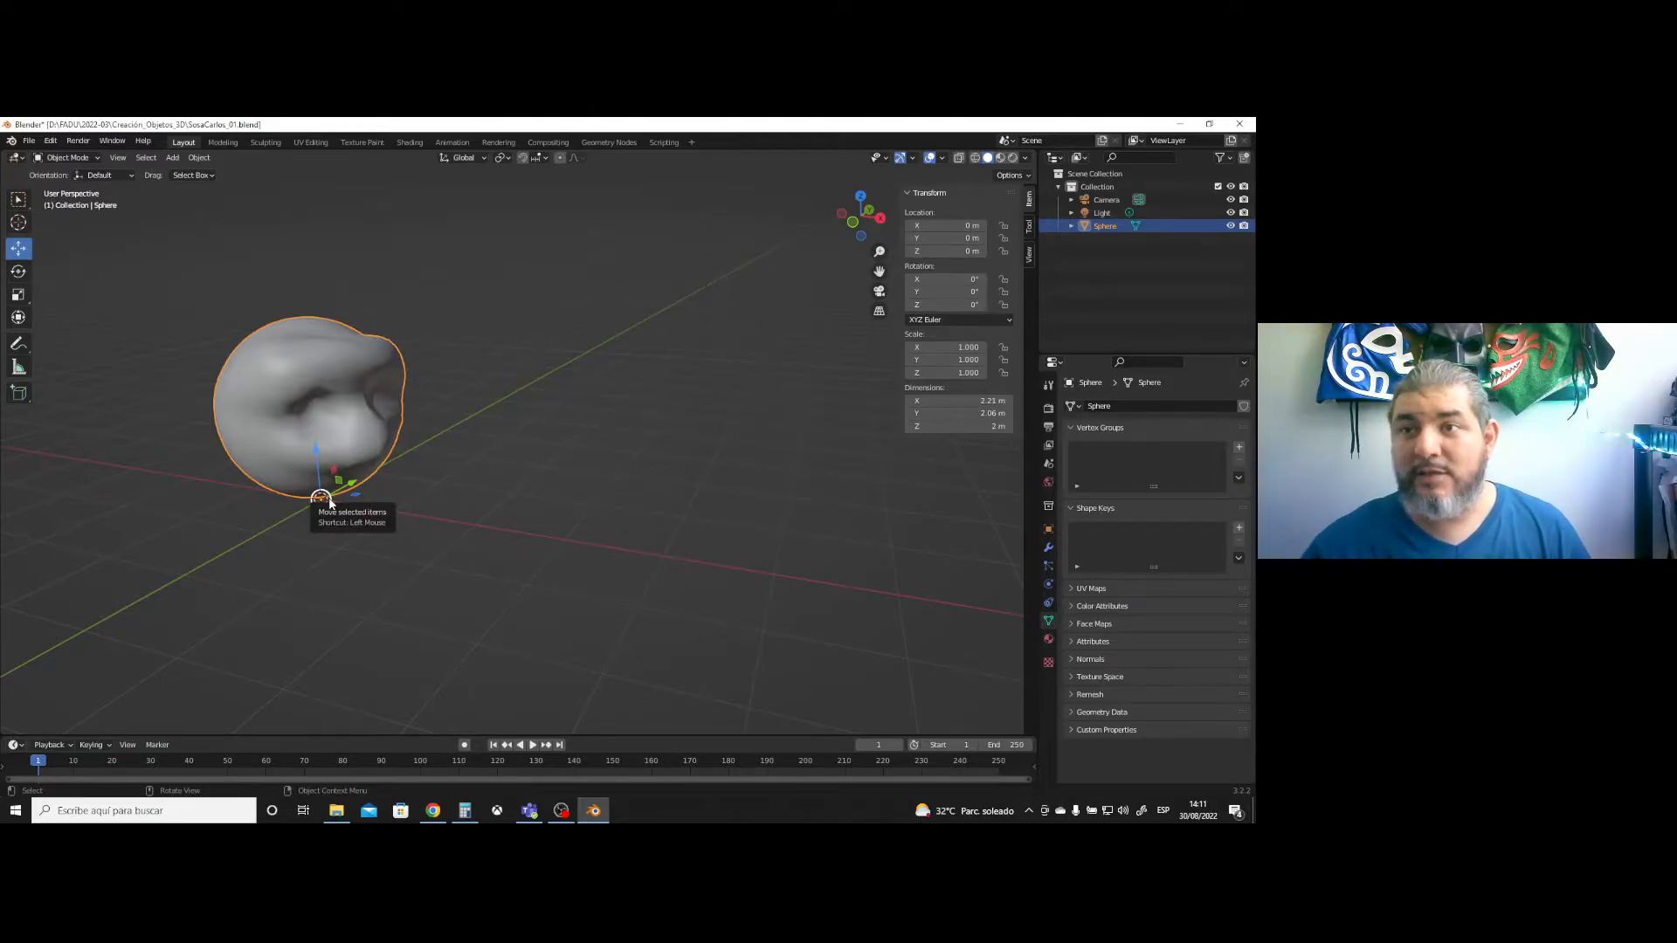
middle_drag(274, 442, 307, 428)
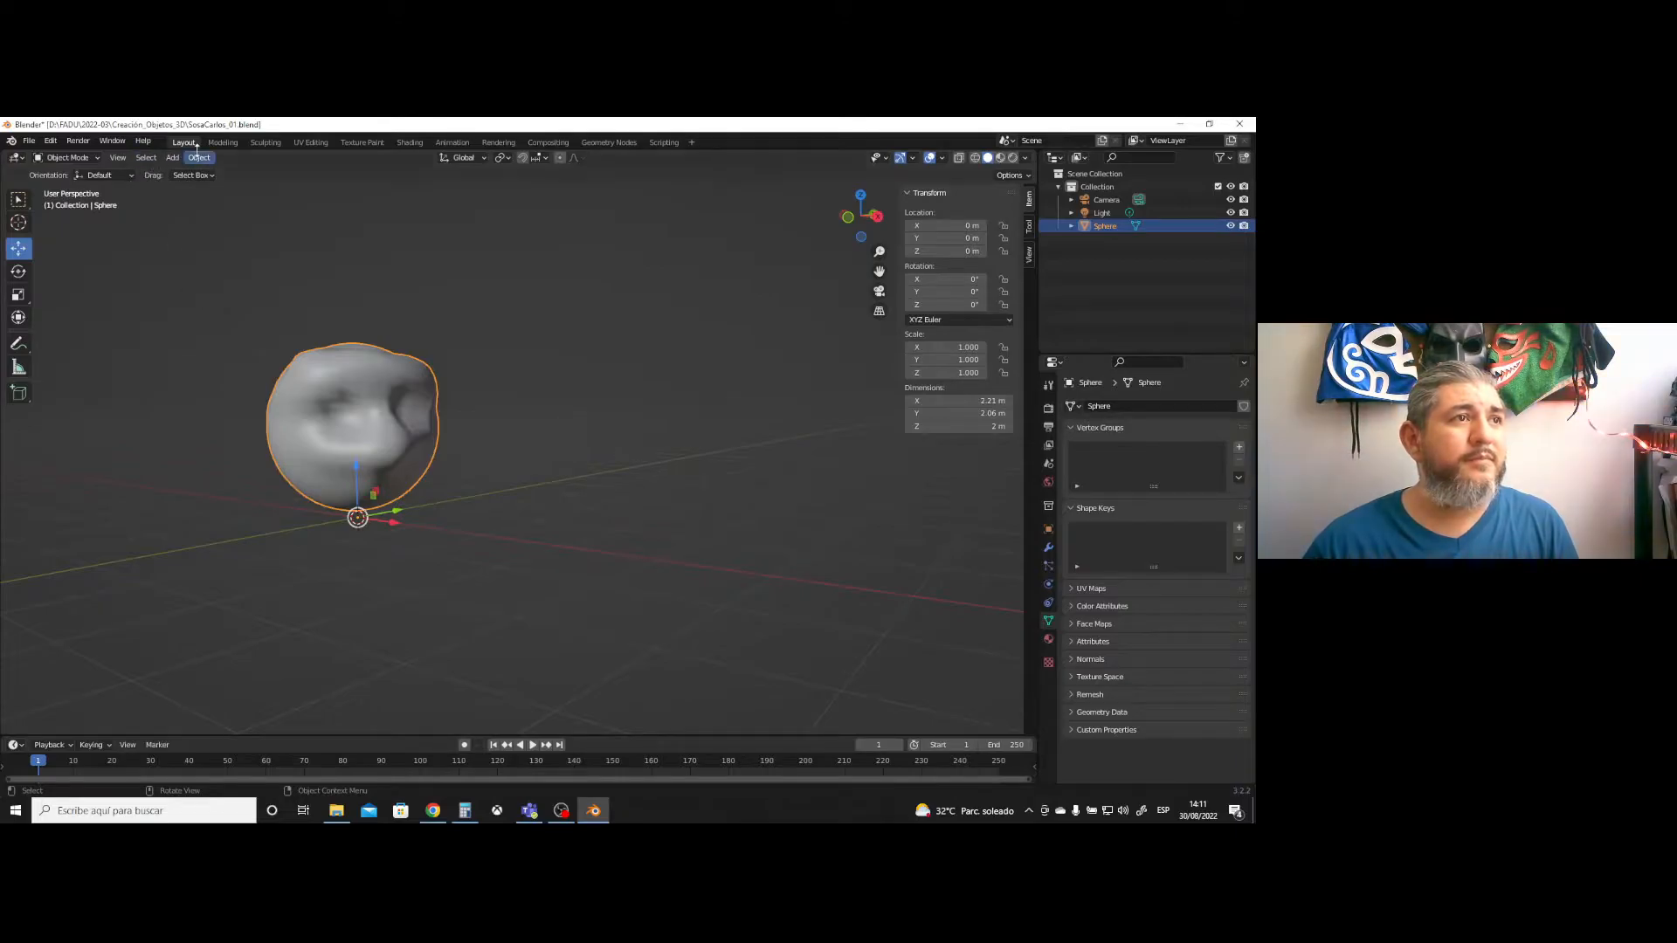
- Examine the available interaction modes, comparing Edit Mode with Object Mode, and the sphere's object context options
click(59, 159)
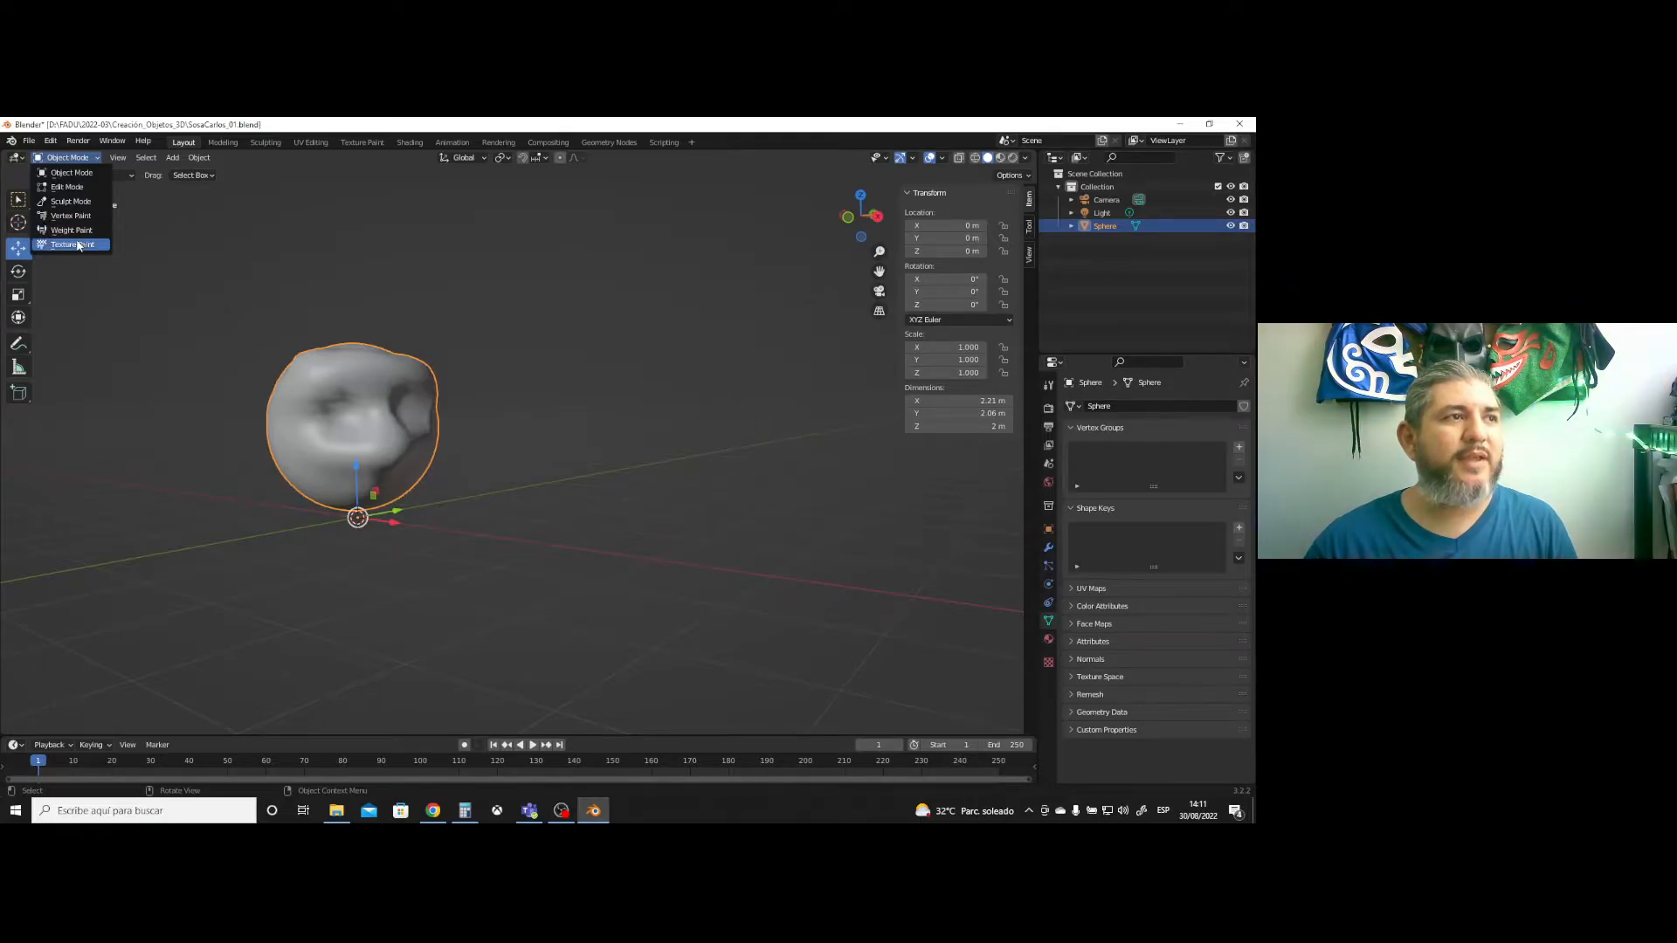
click(74, 187)
click(77, 157)
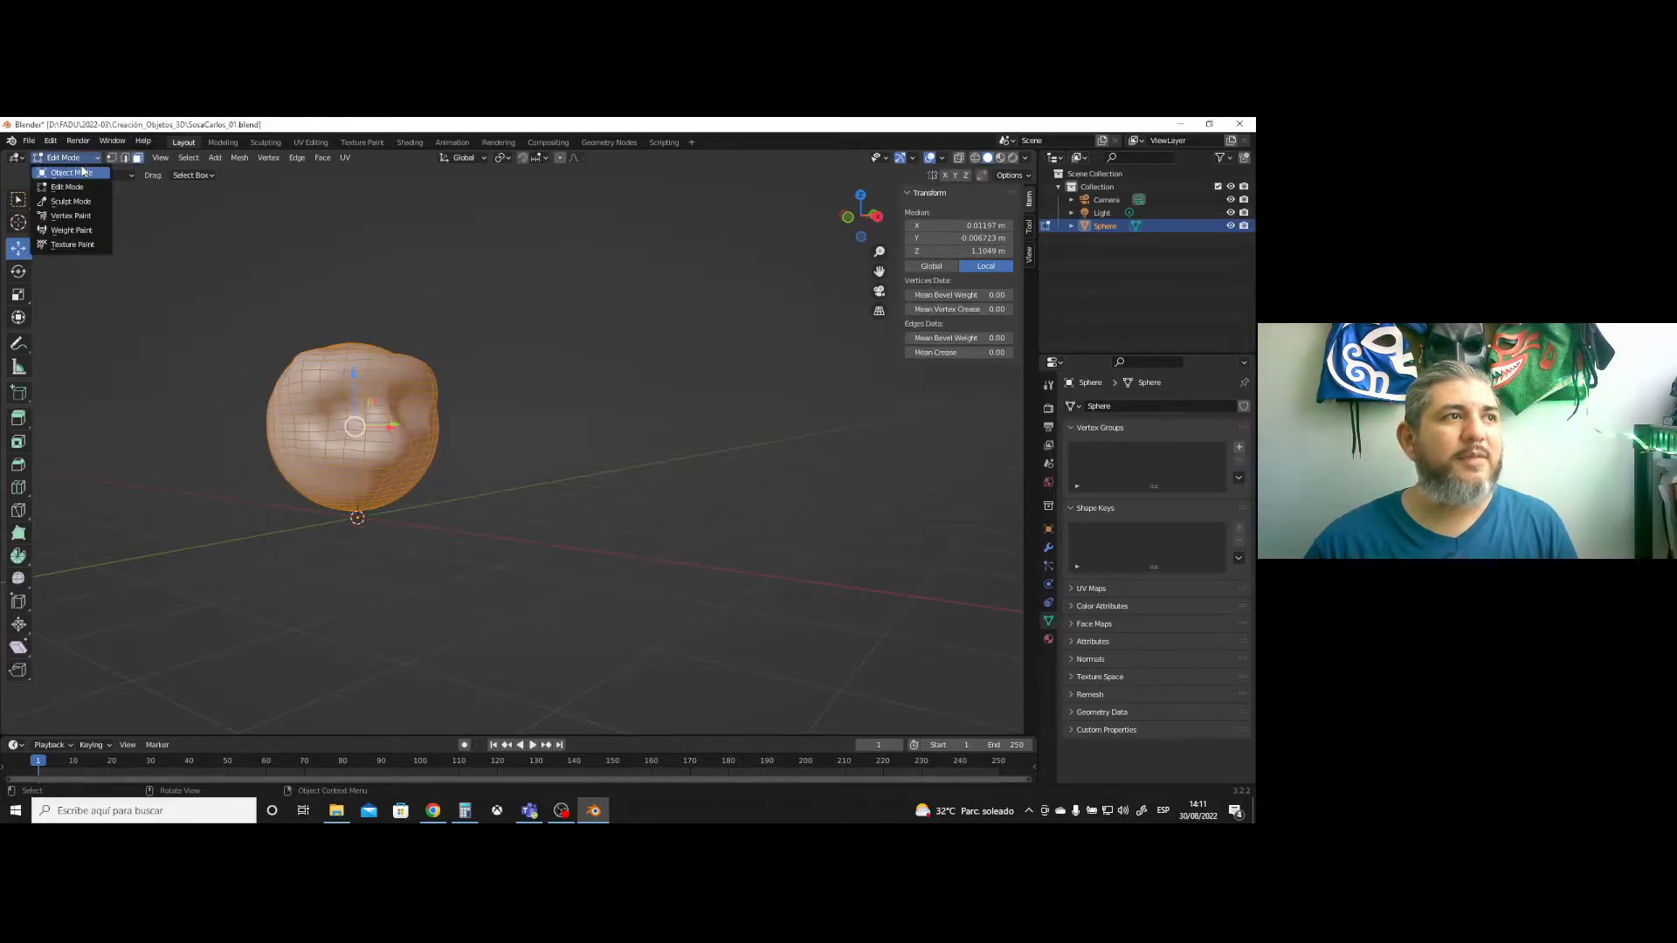
click(83, 172)
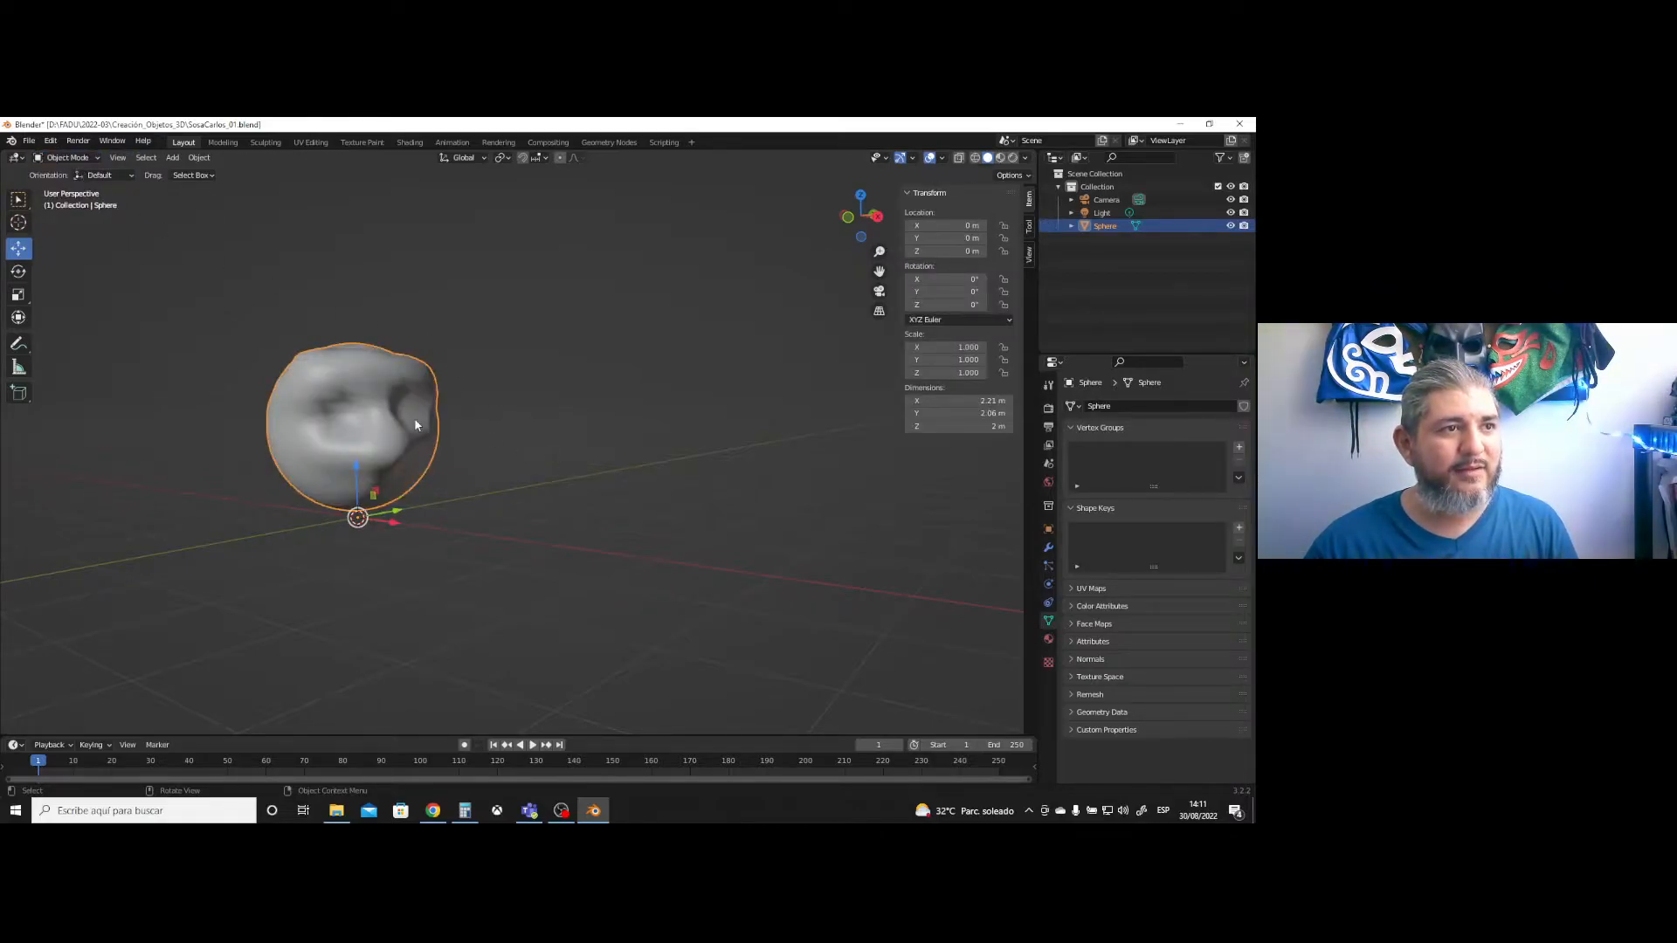
right_click(382, 406)
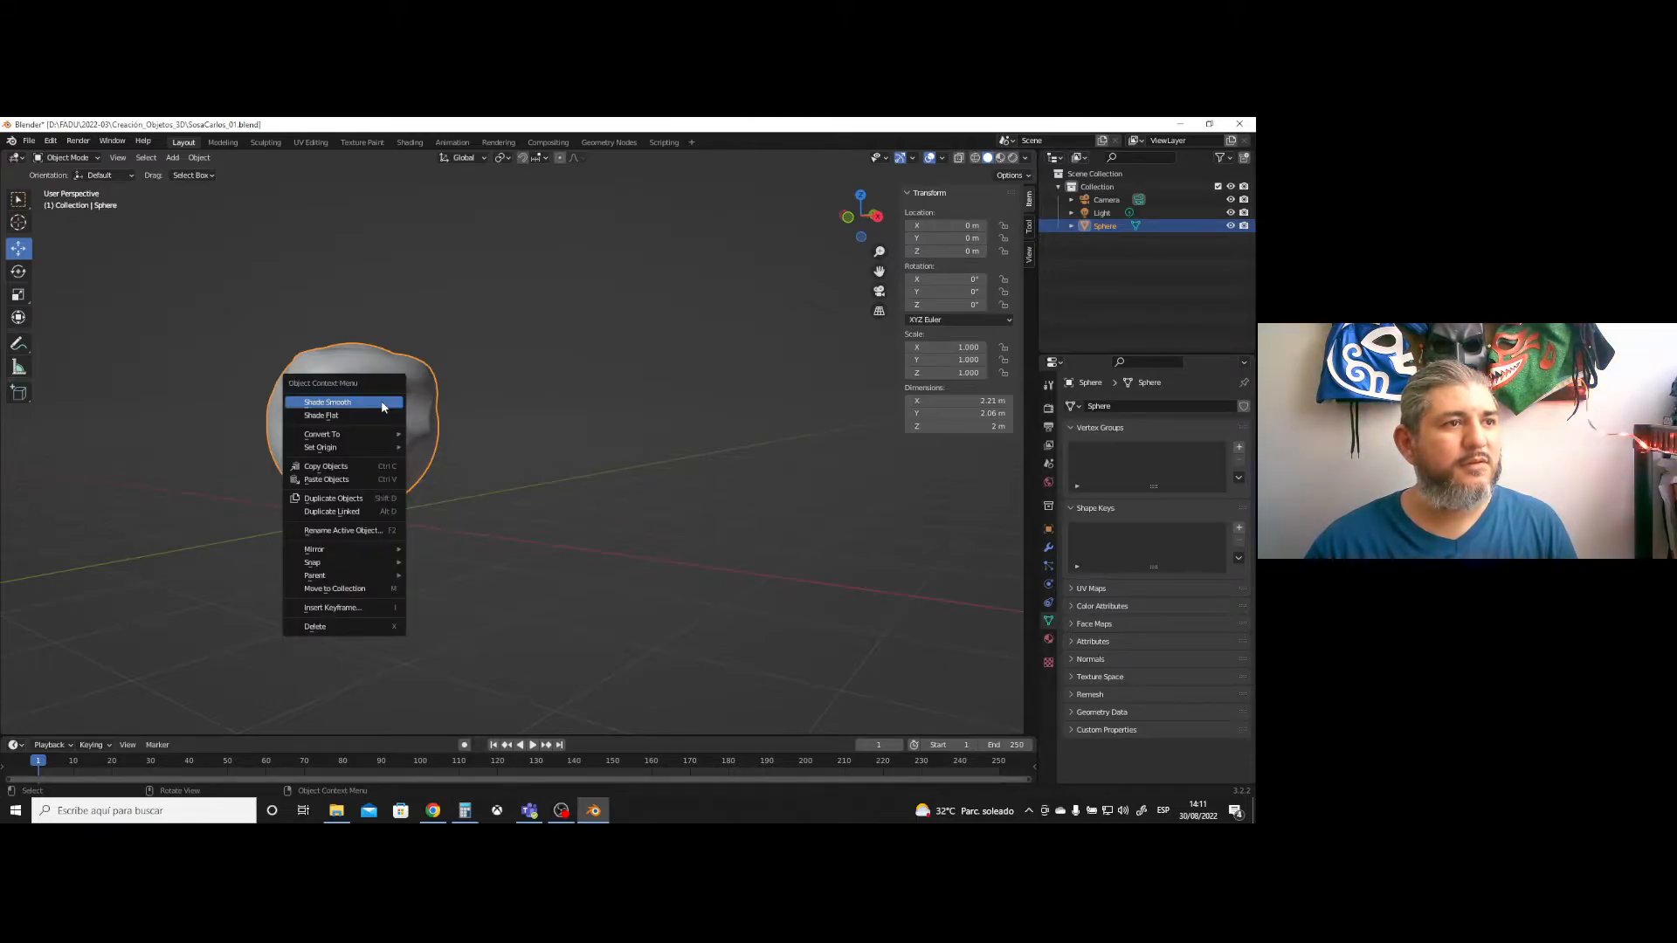
click(515, 388)
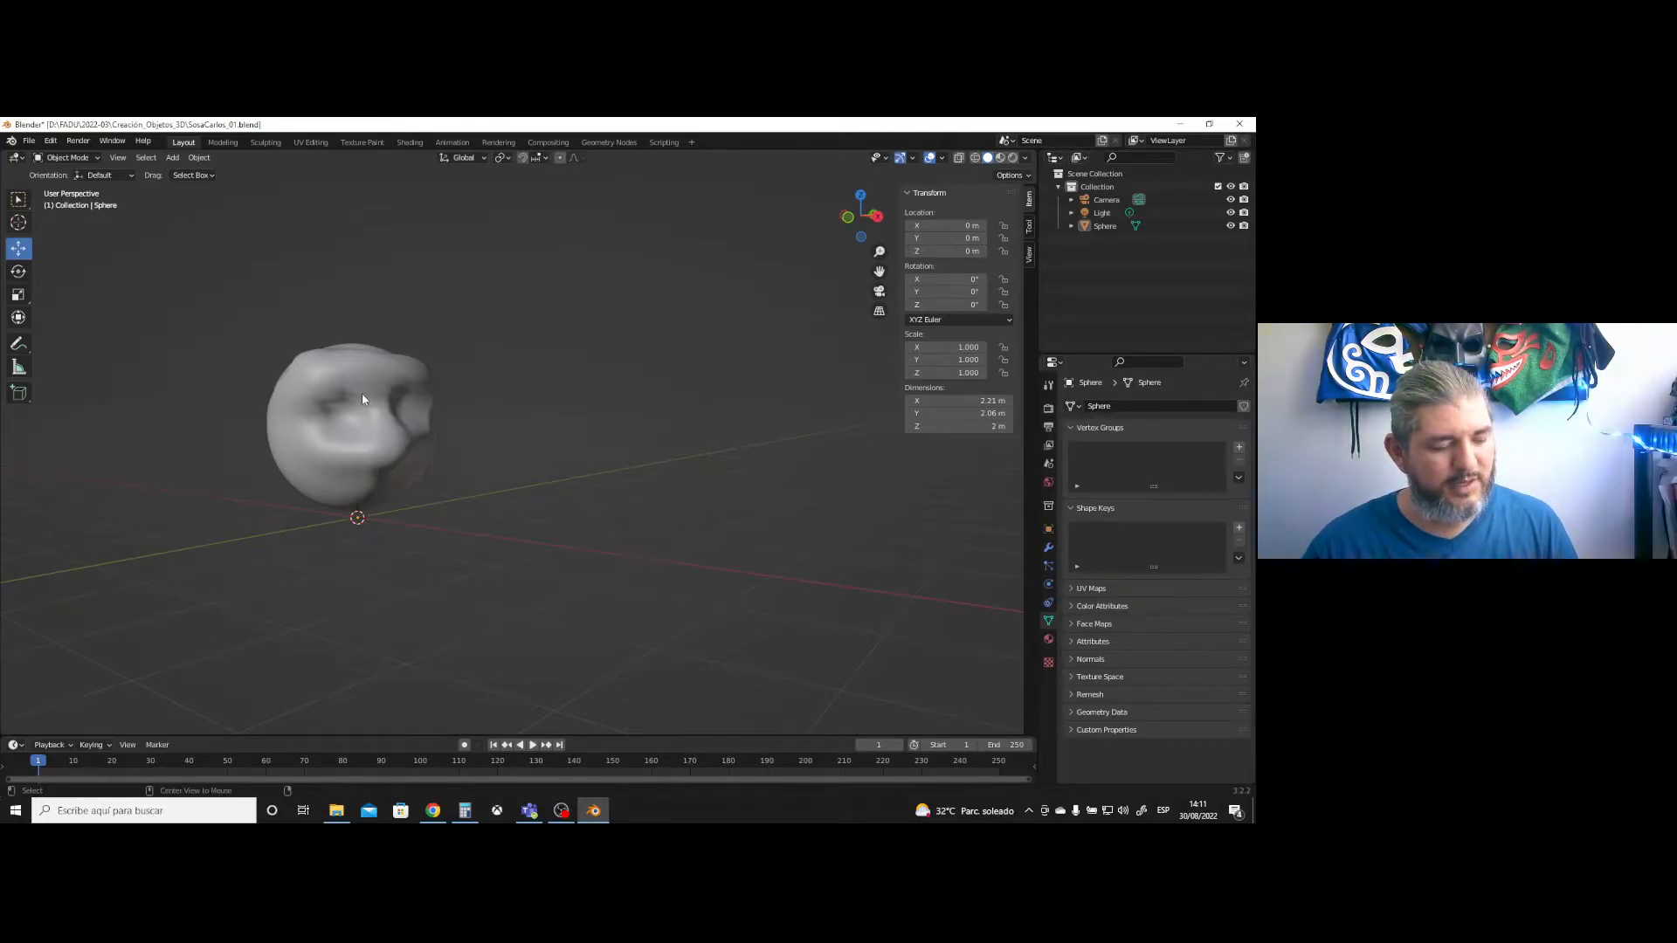
click(365, 385)
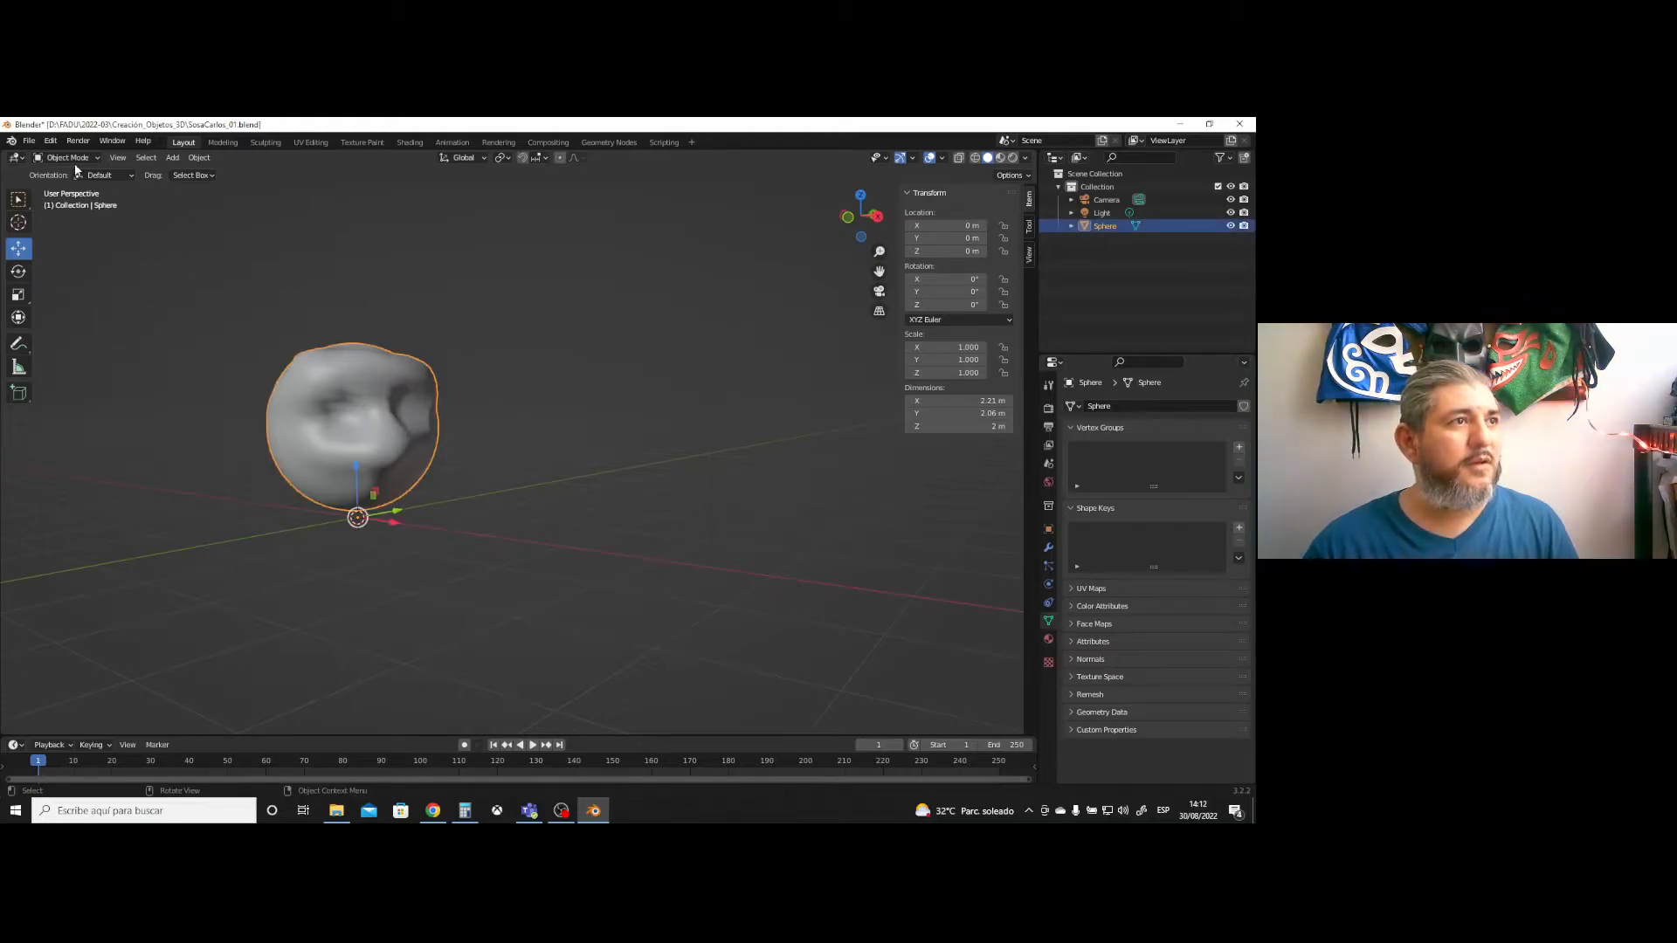
click(98, 158)
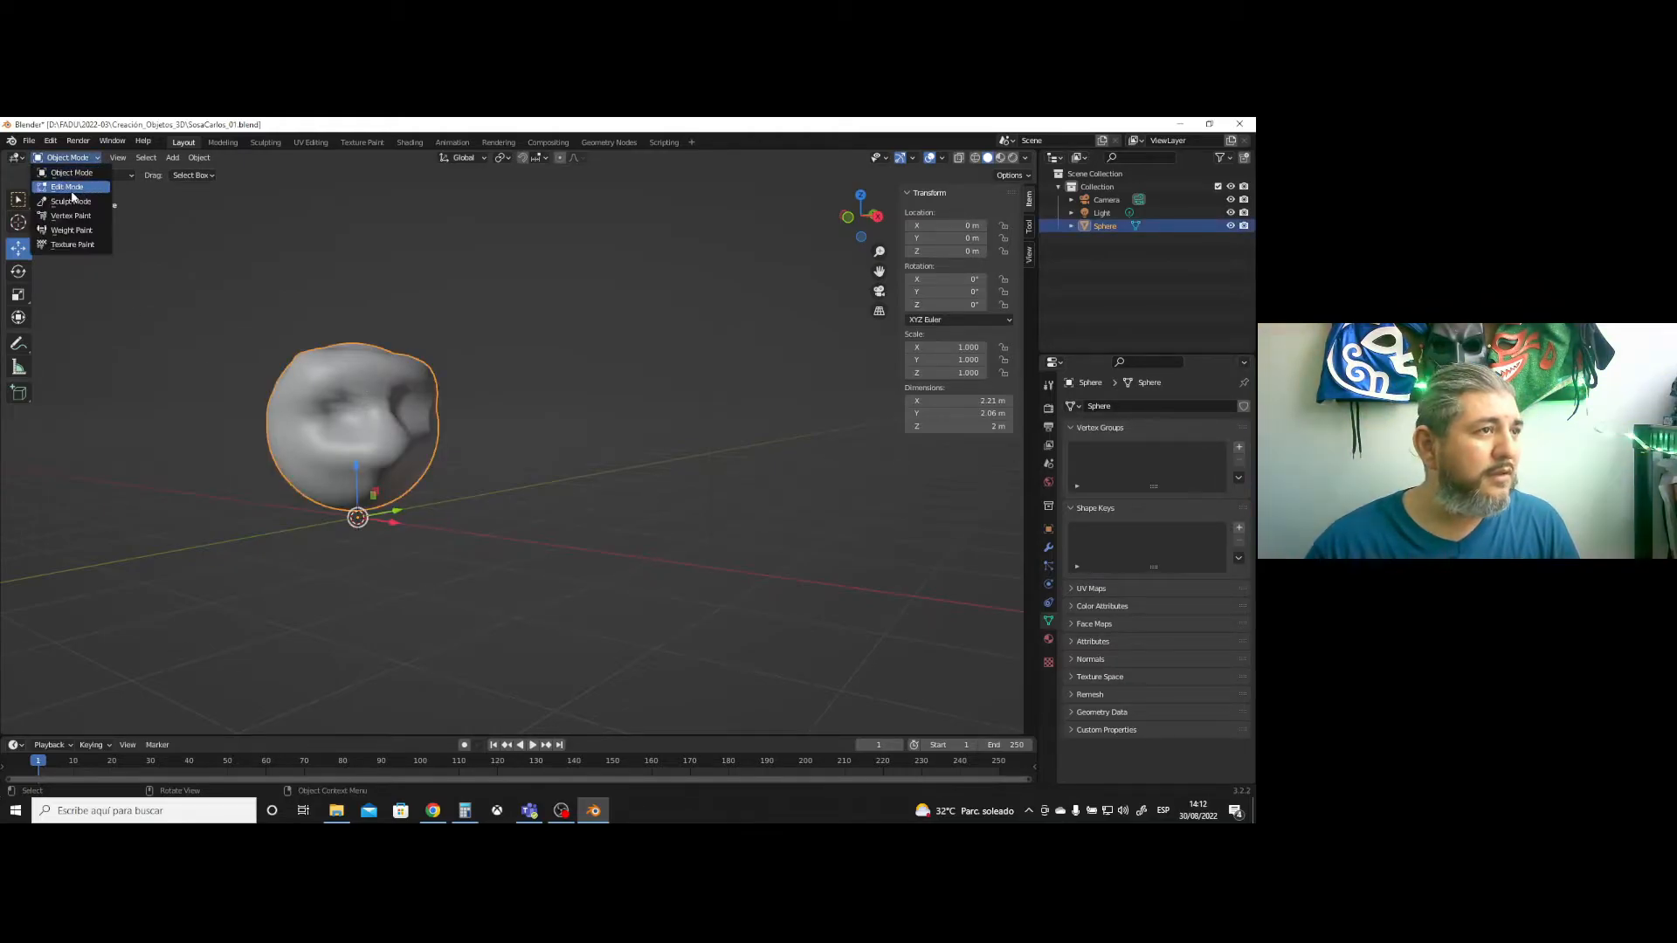
click(94, 172)
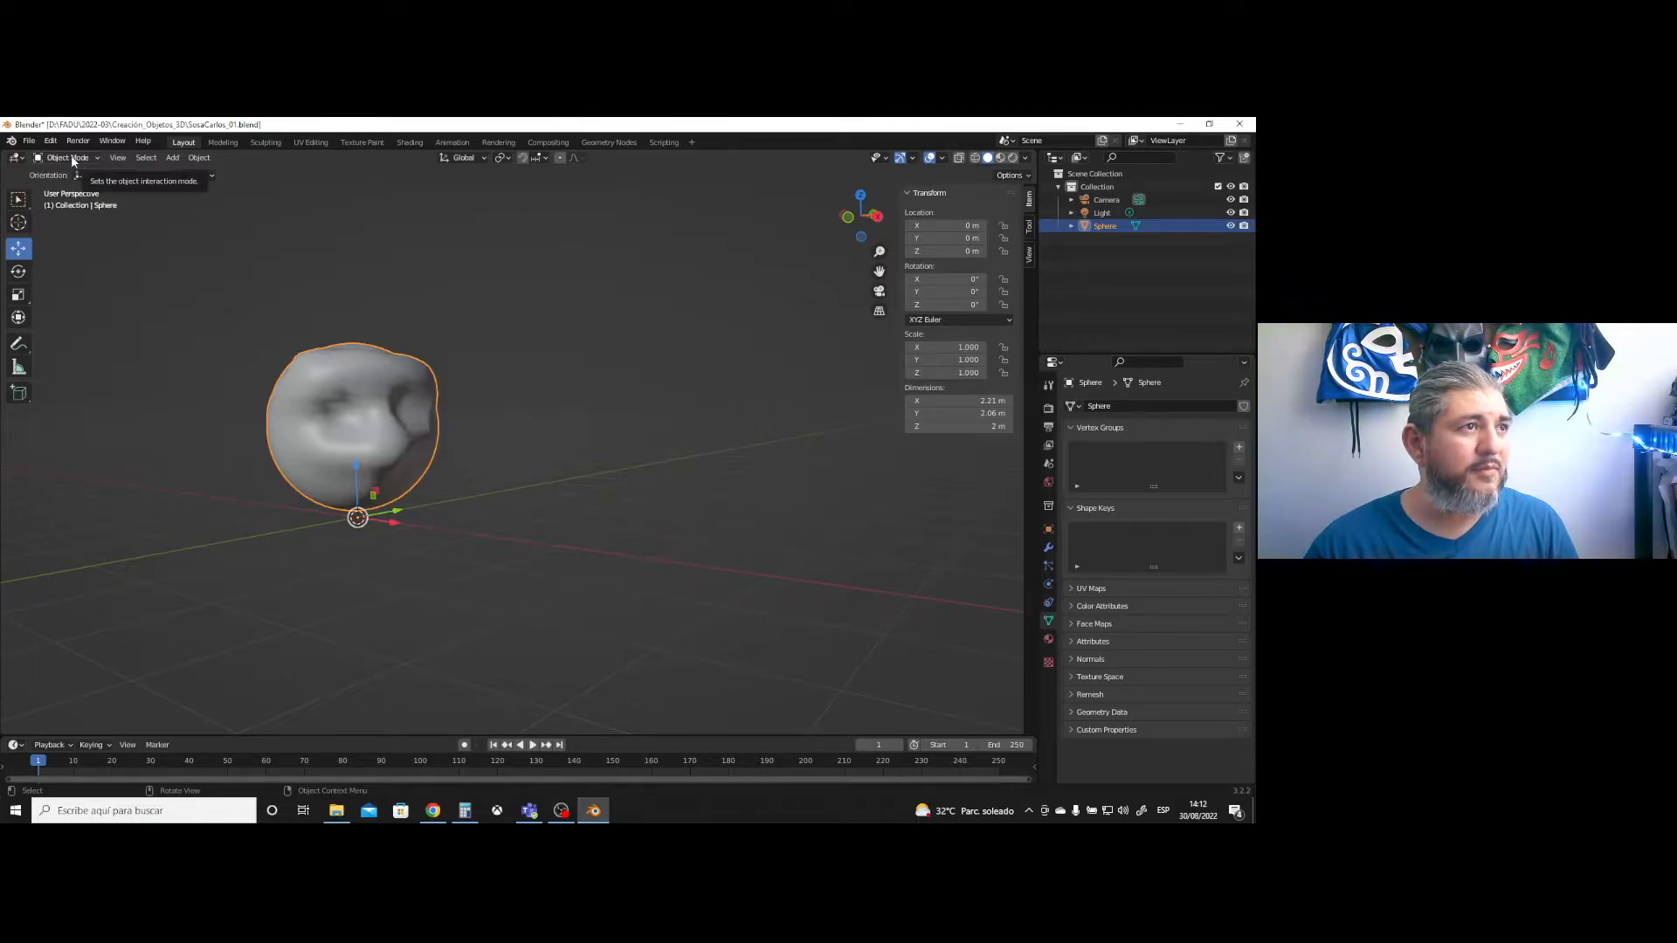
click(74, 159)
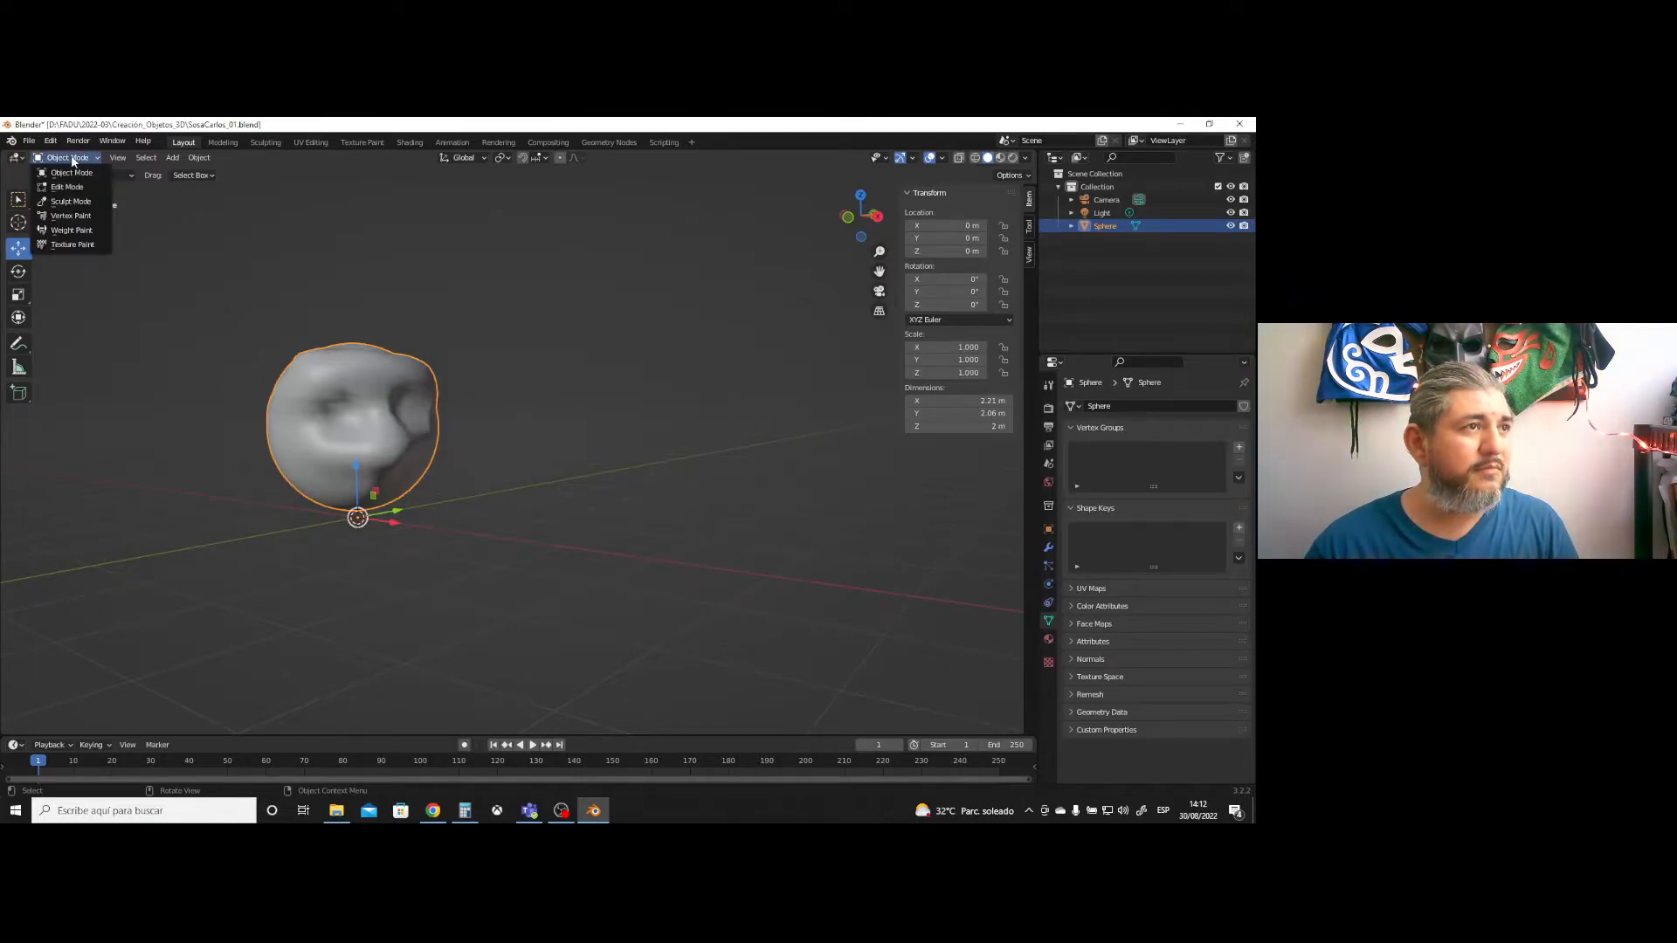
click(87, 177)
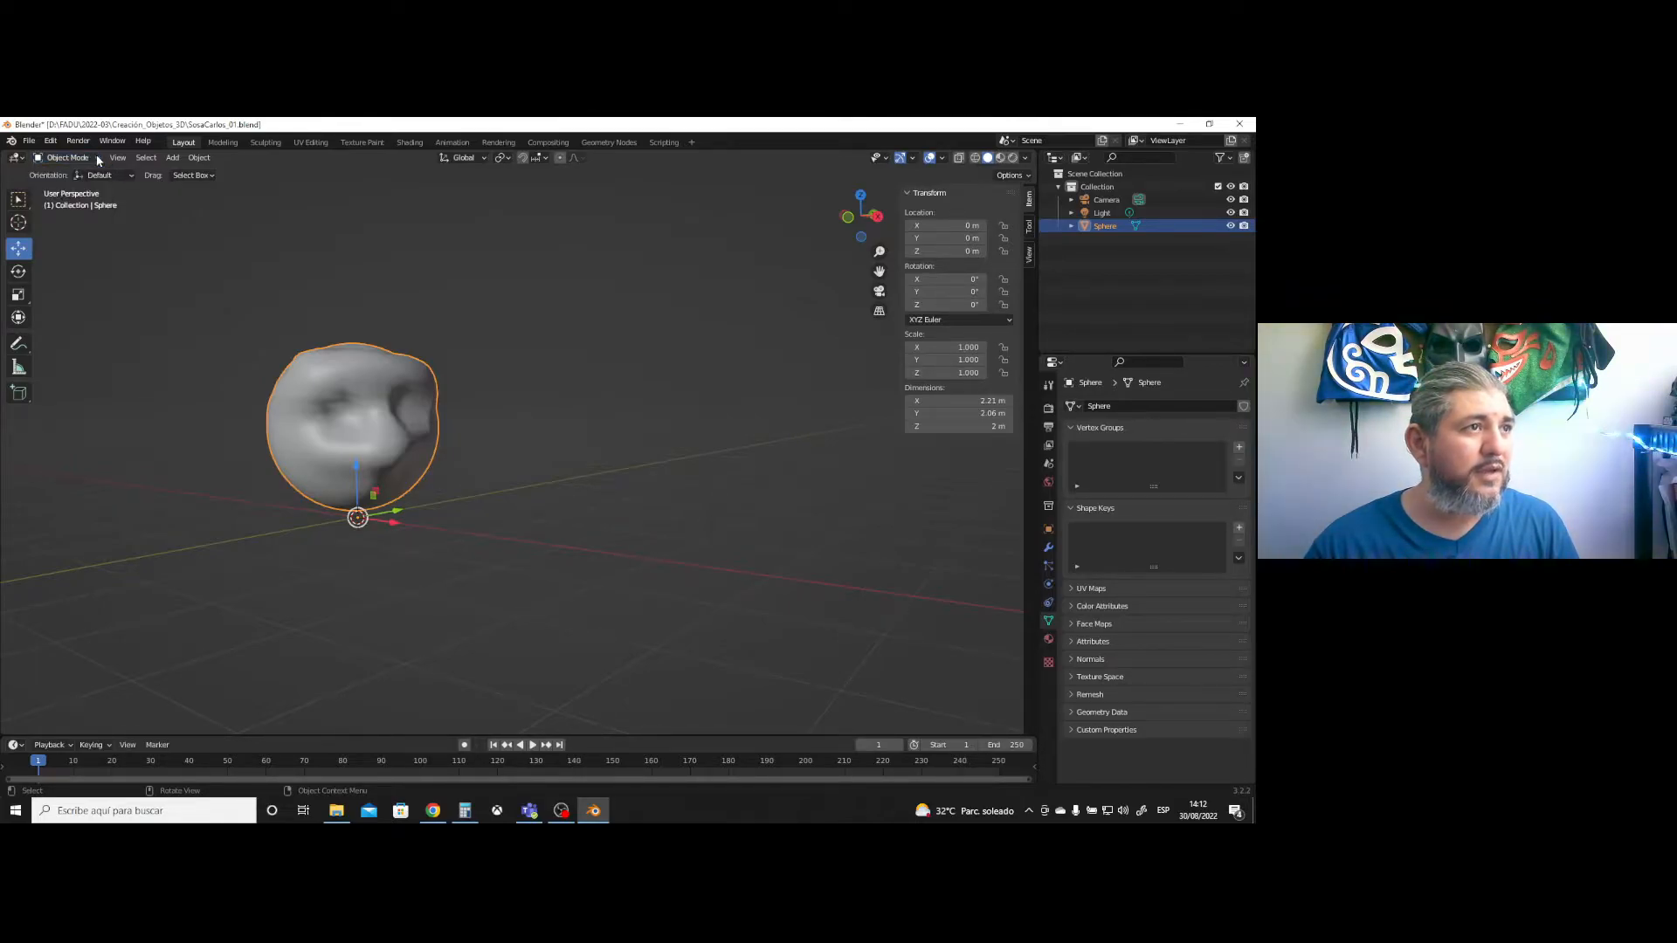
right_click(371, 368)
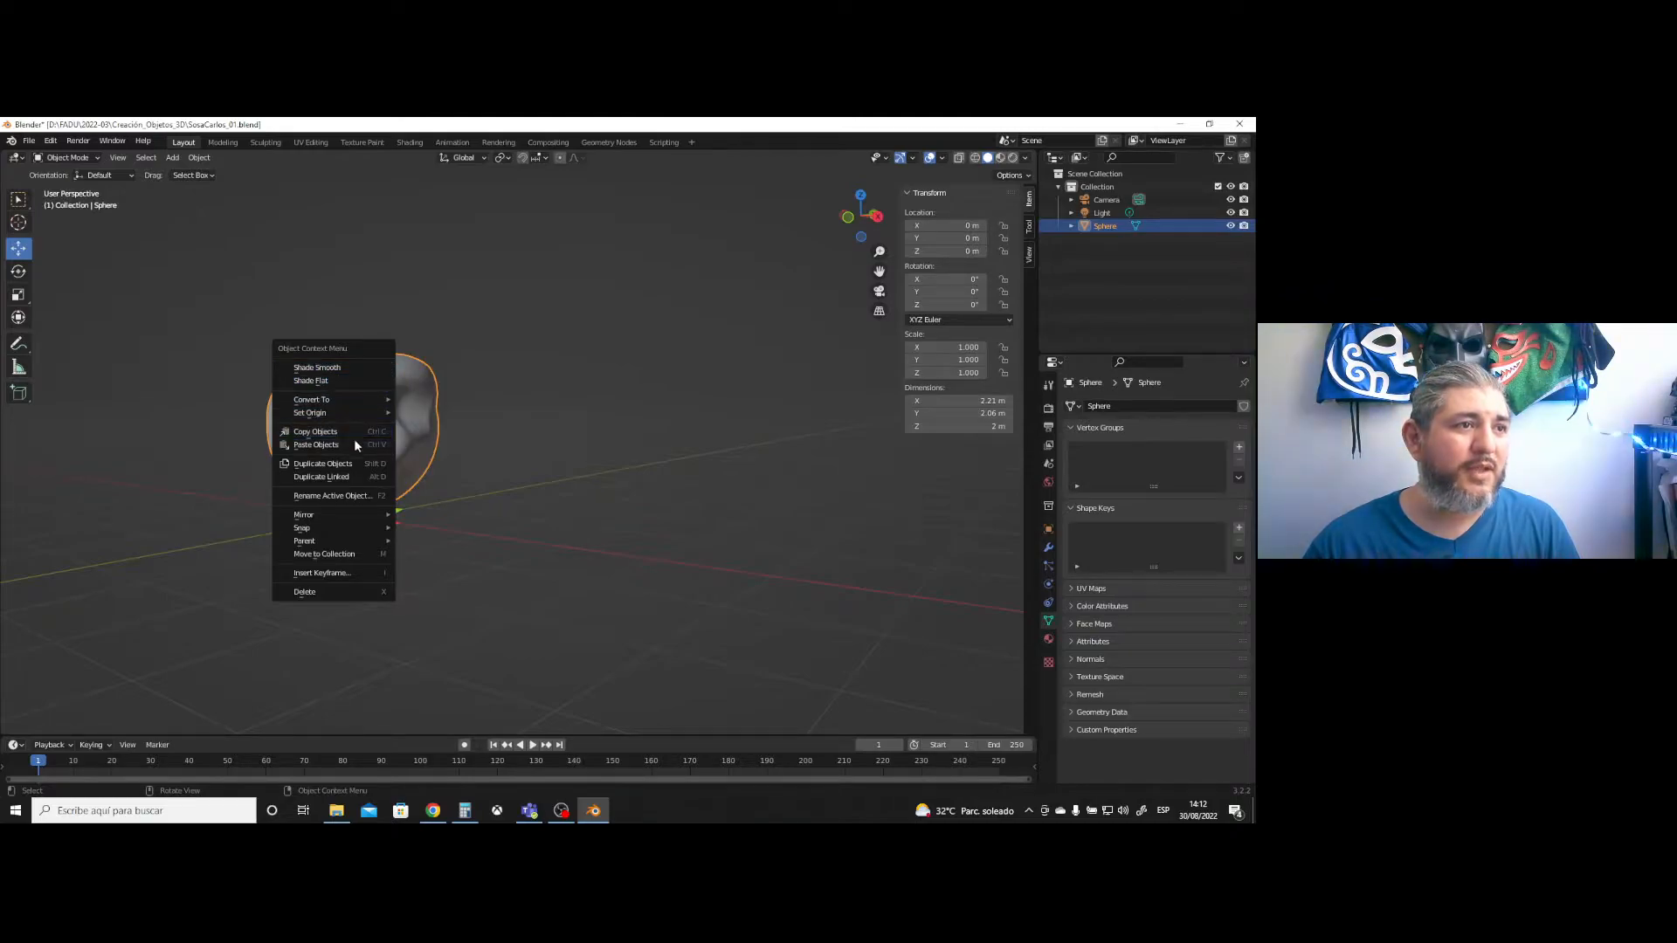
click(458, 354)
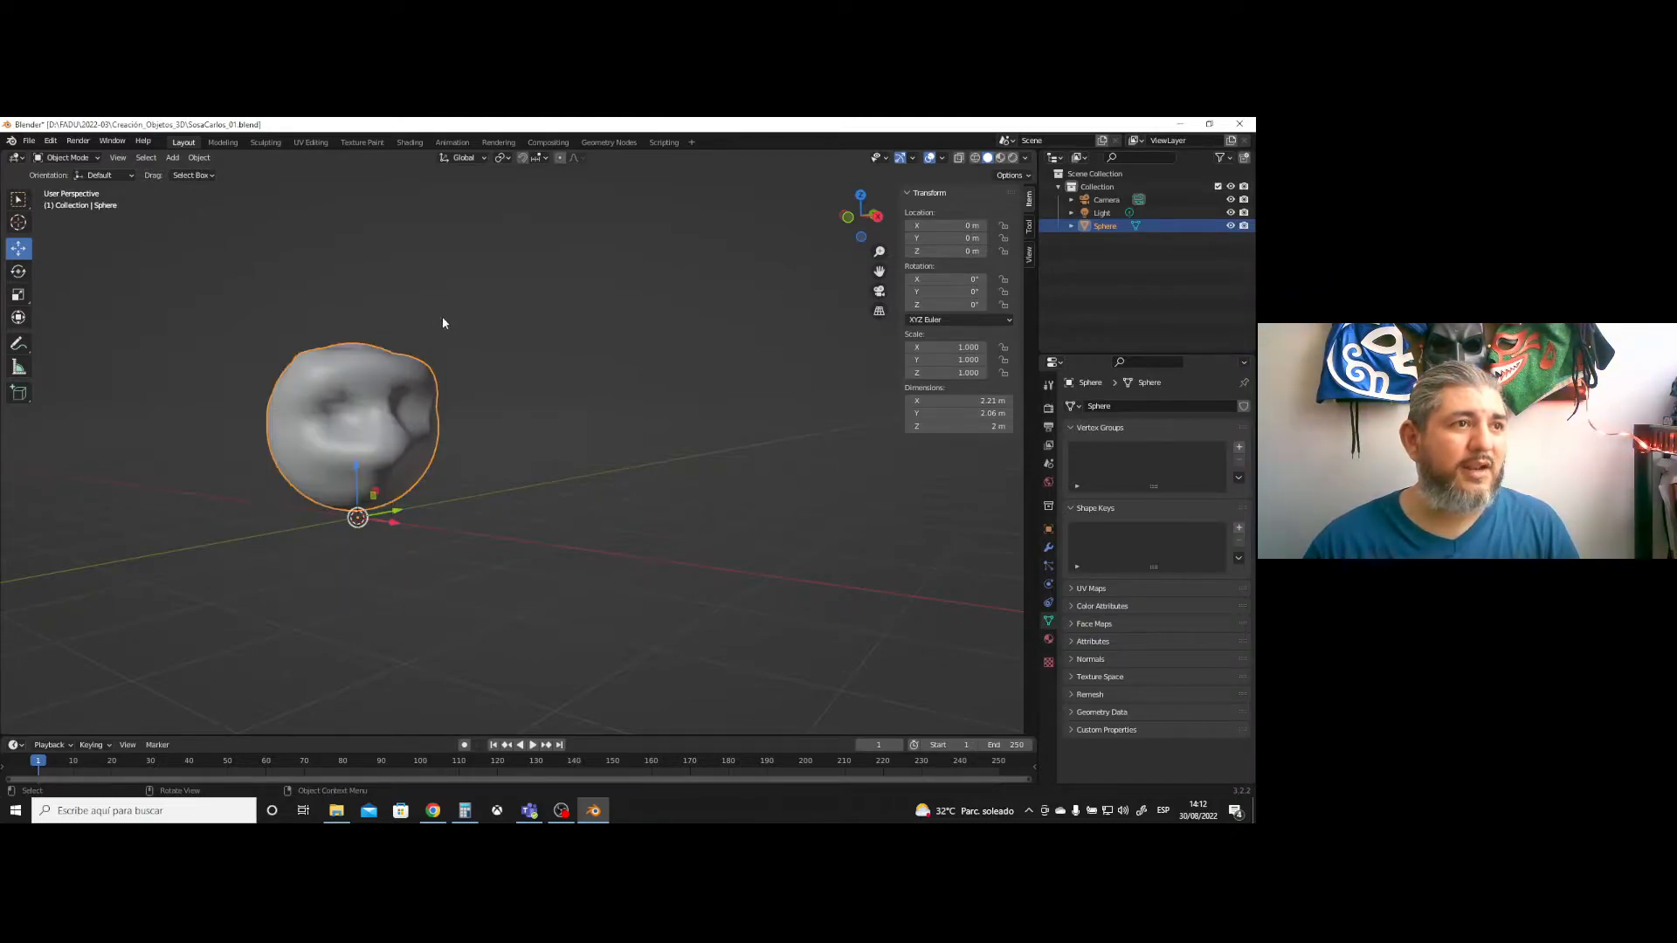
click(420, 370)
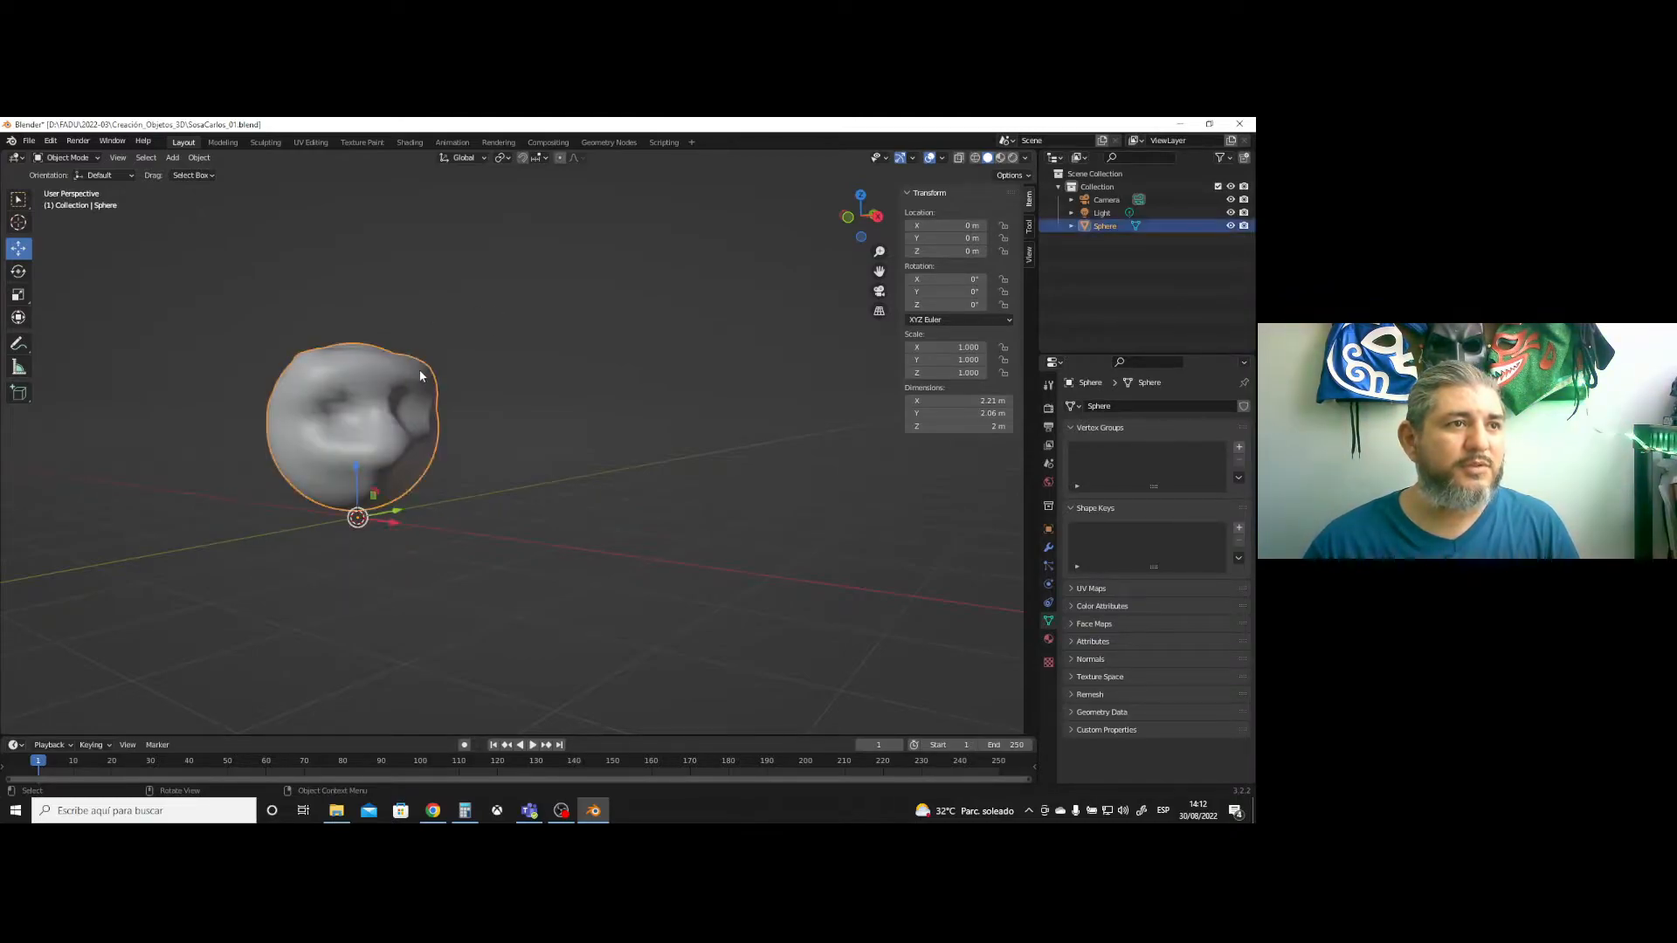
- Delete the sculpted sphere in Object Mode and add an ico sphere with 2 subdivisions and 1 m radius at the world origin
click(66, 157)
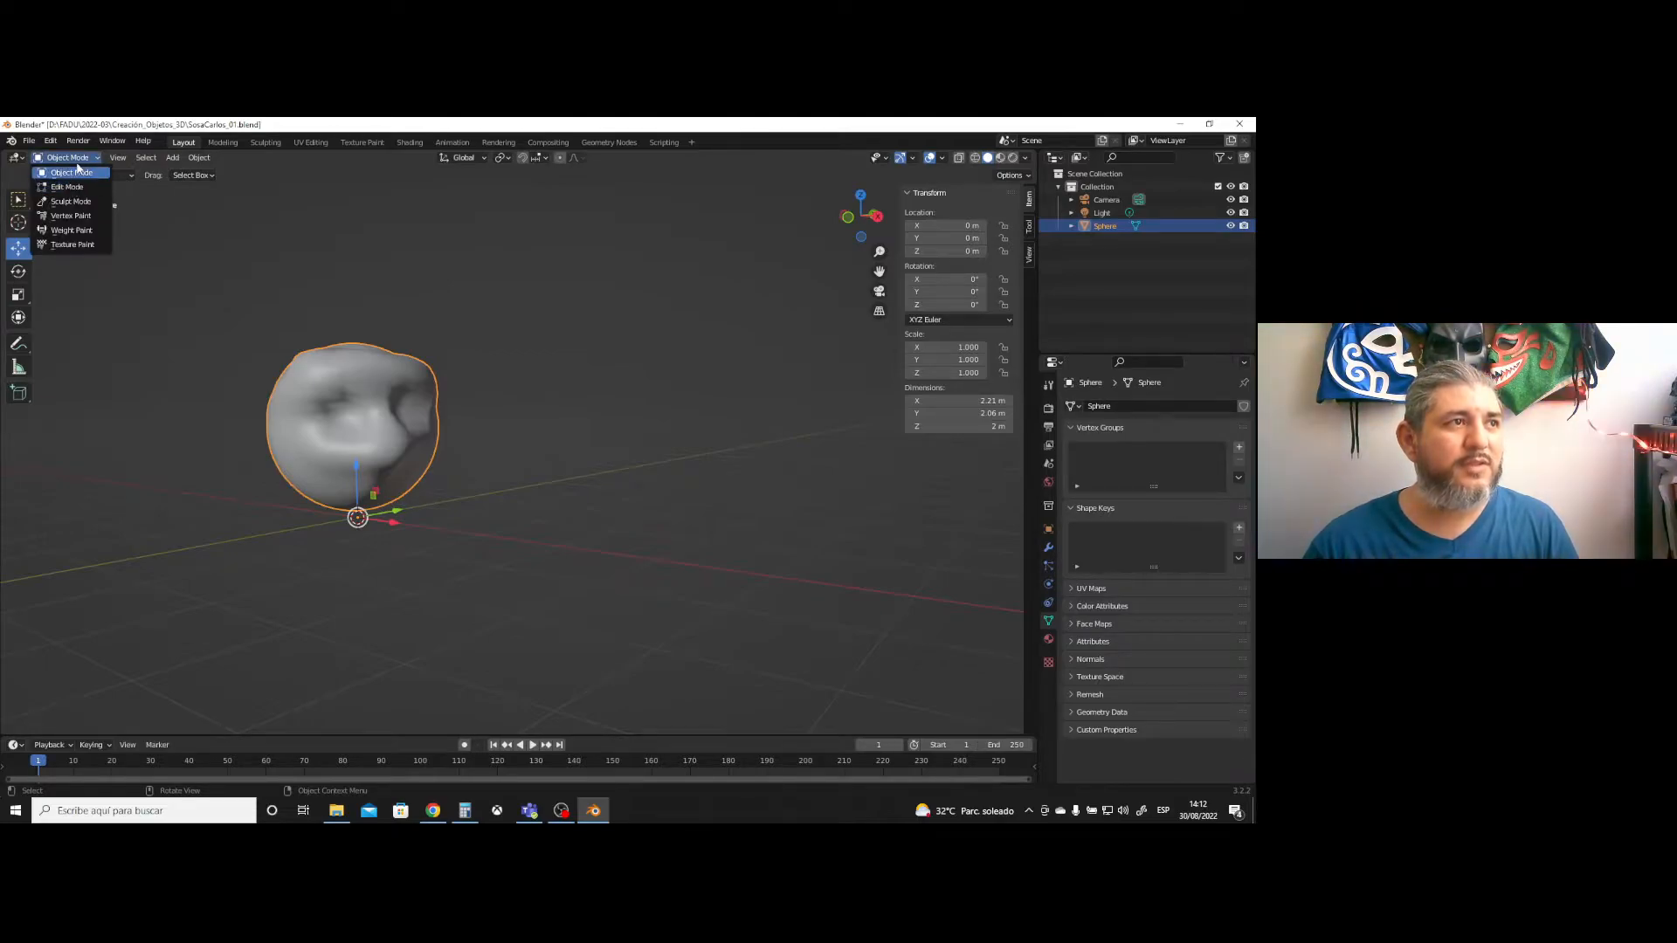
click(96, 175)
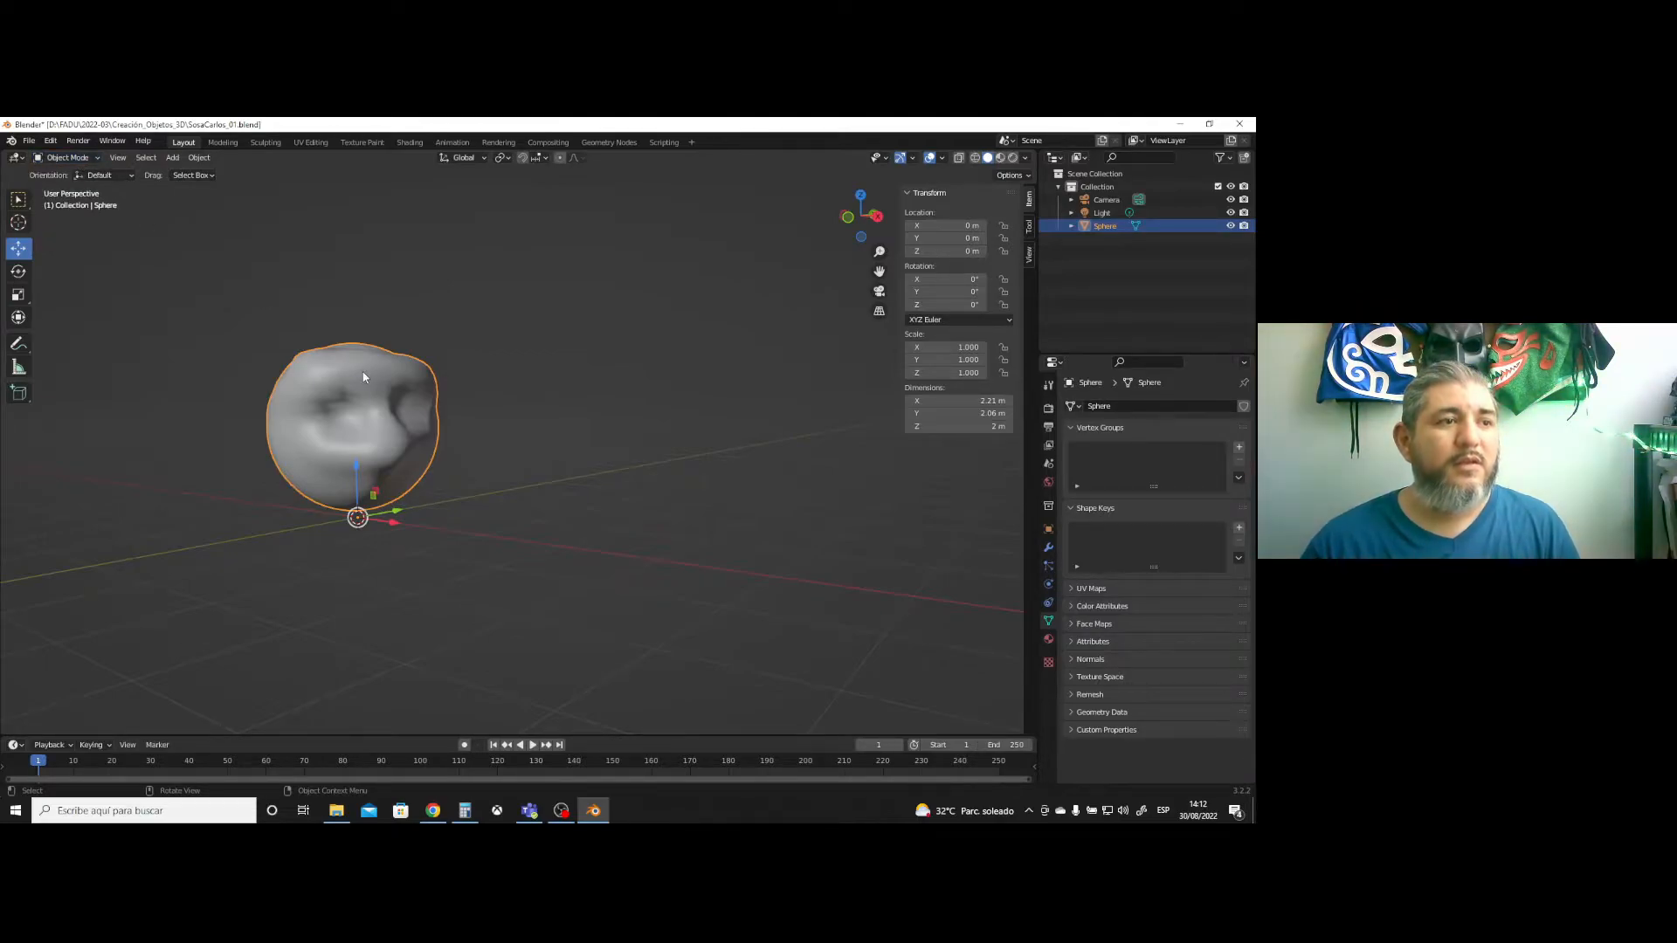
key(Delete)
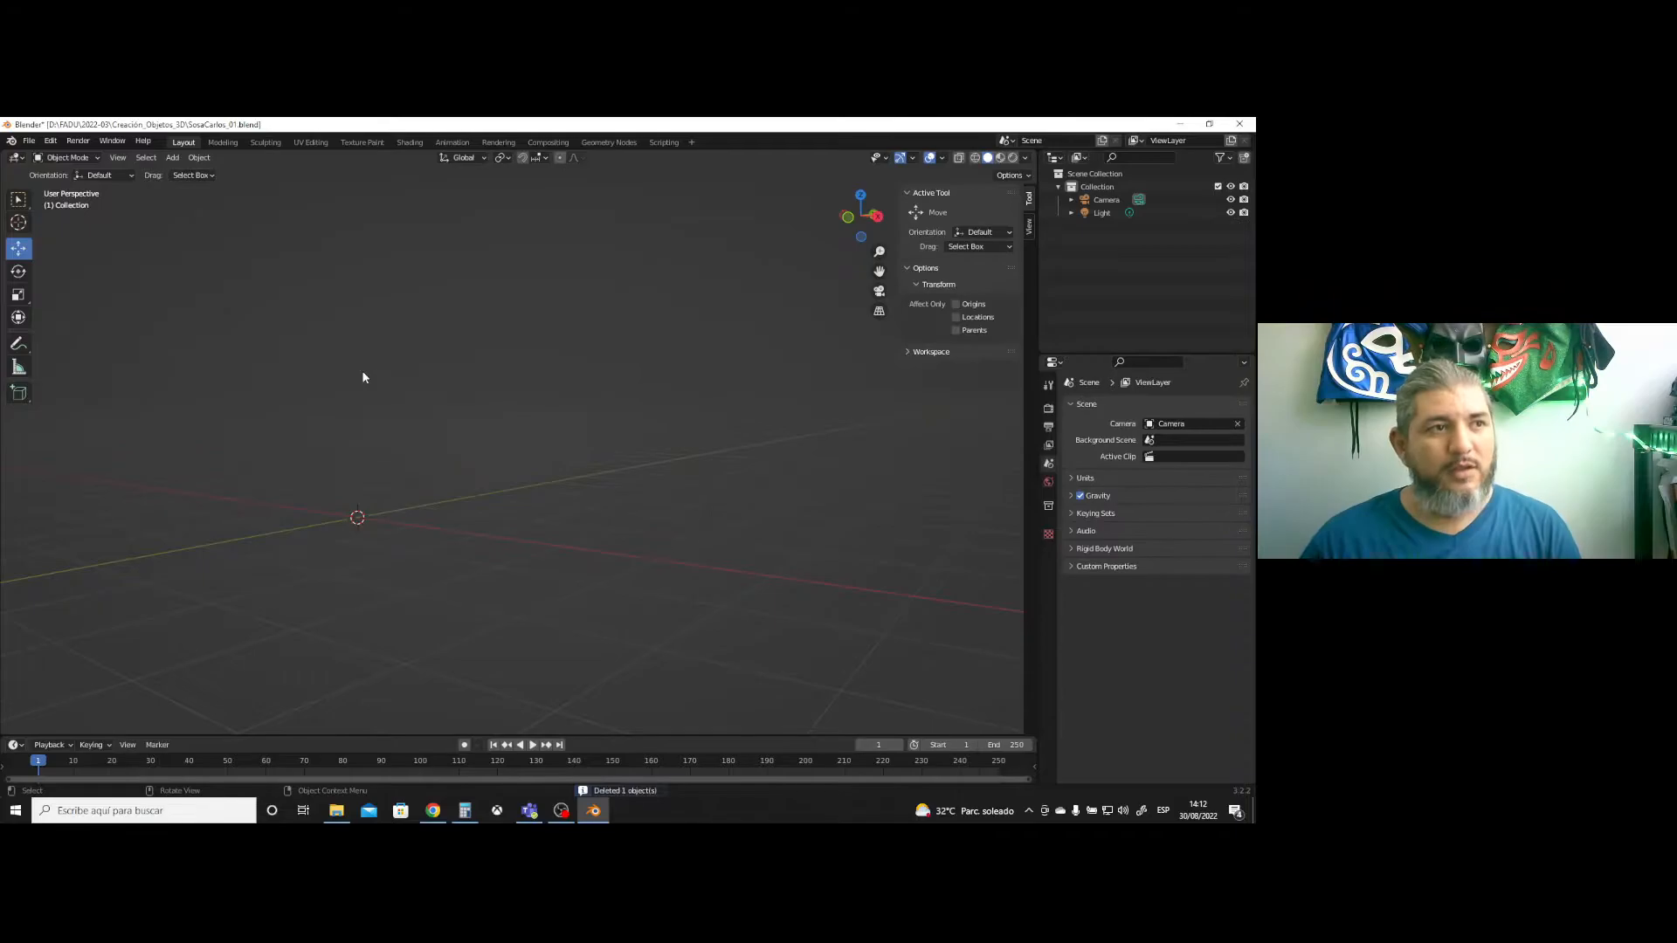
click(173, 159)
mouse_move(190, 173)
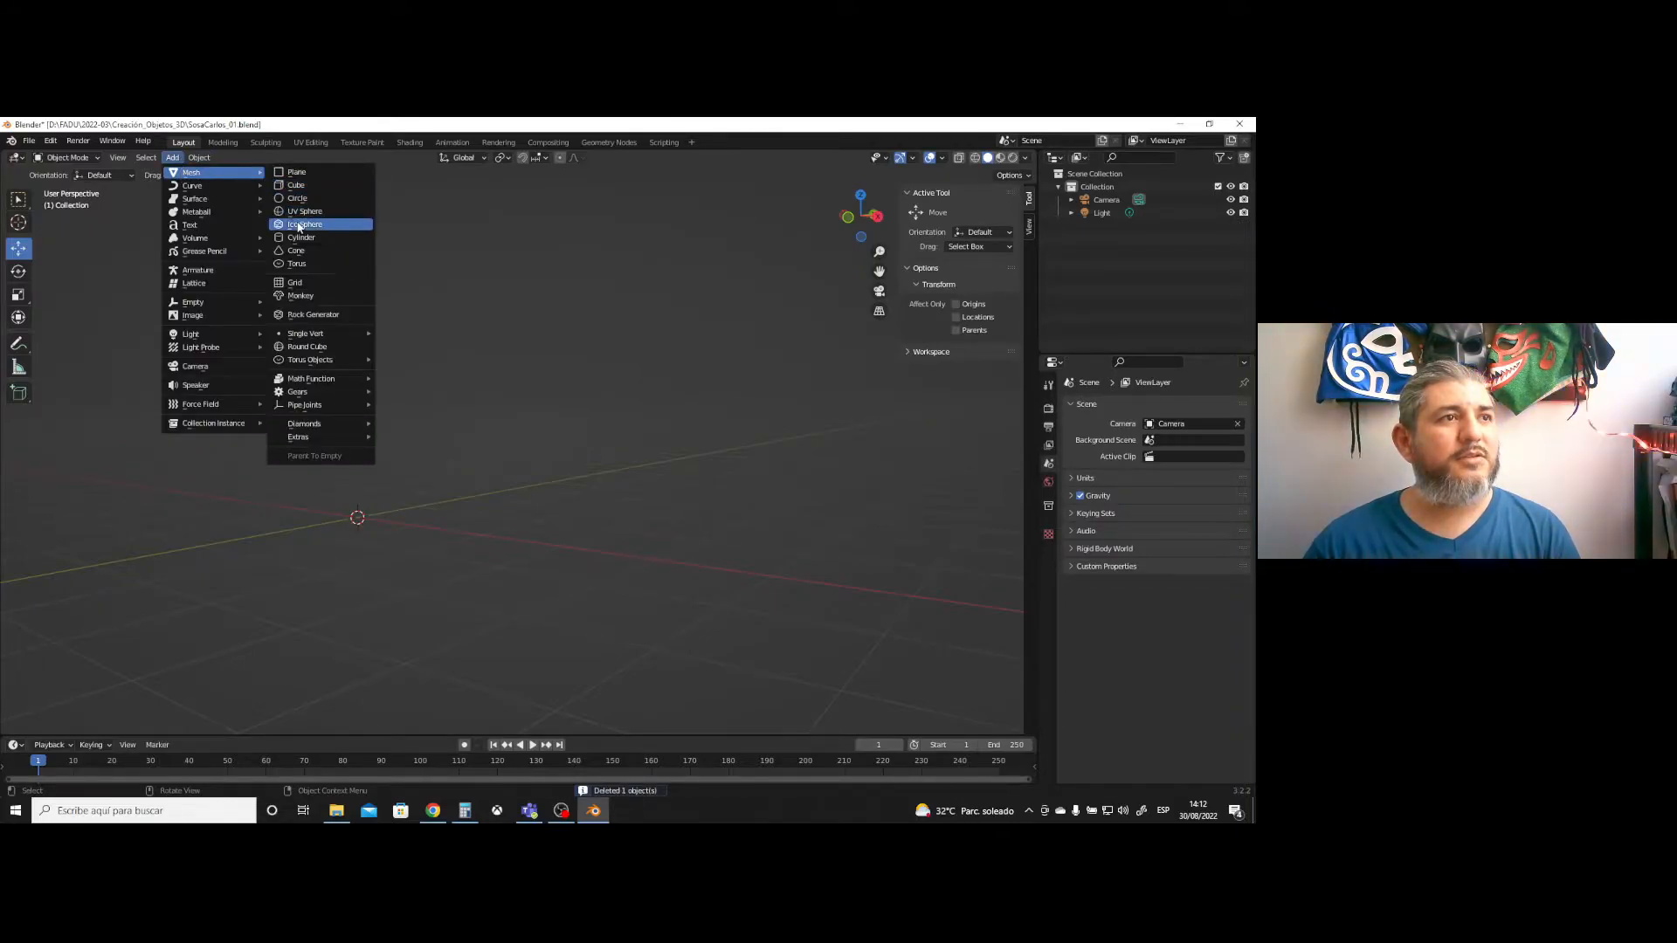
click(300, 225)
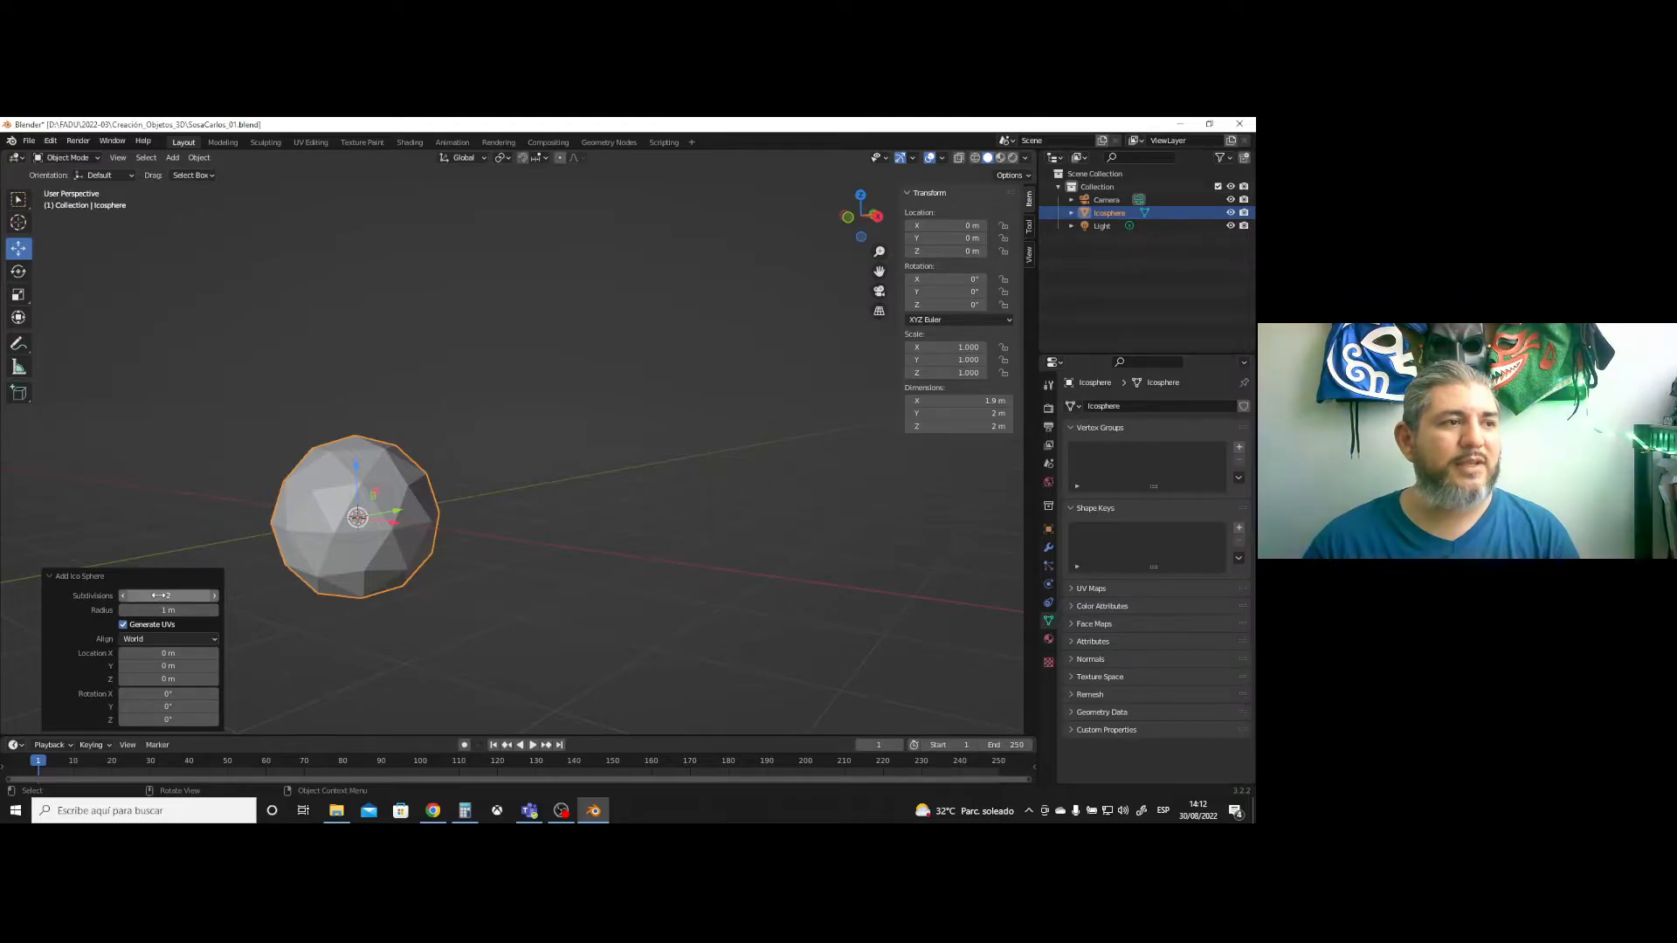
- Raise the ico sphere's subdivisions to 4 and apply smooth shading to it
drag(161, 596, 187, 596)
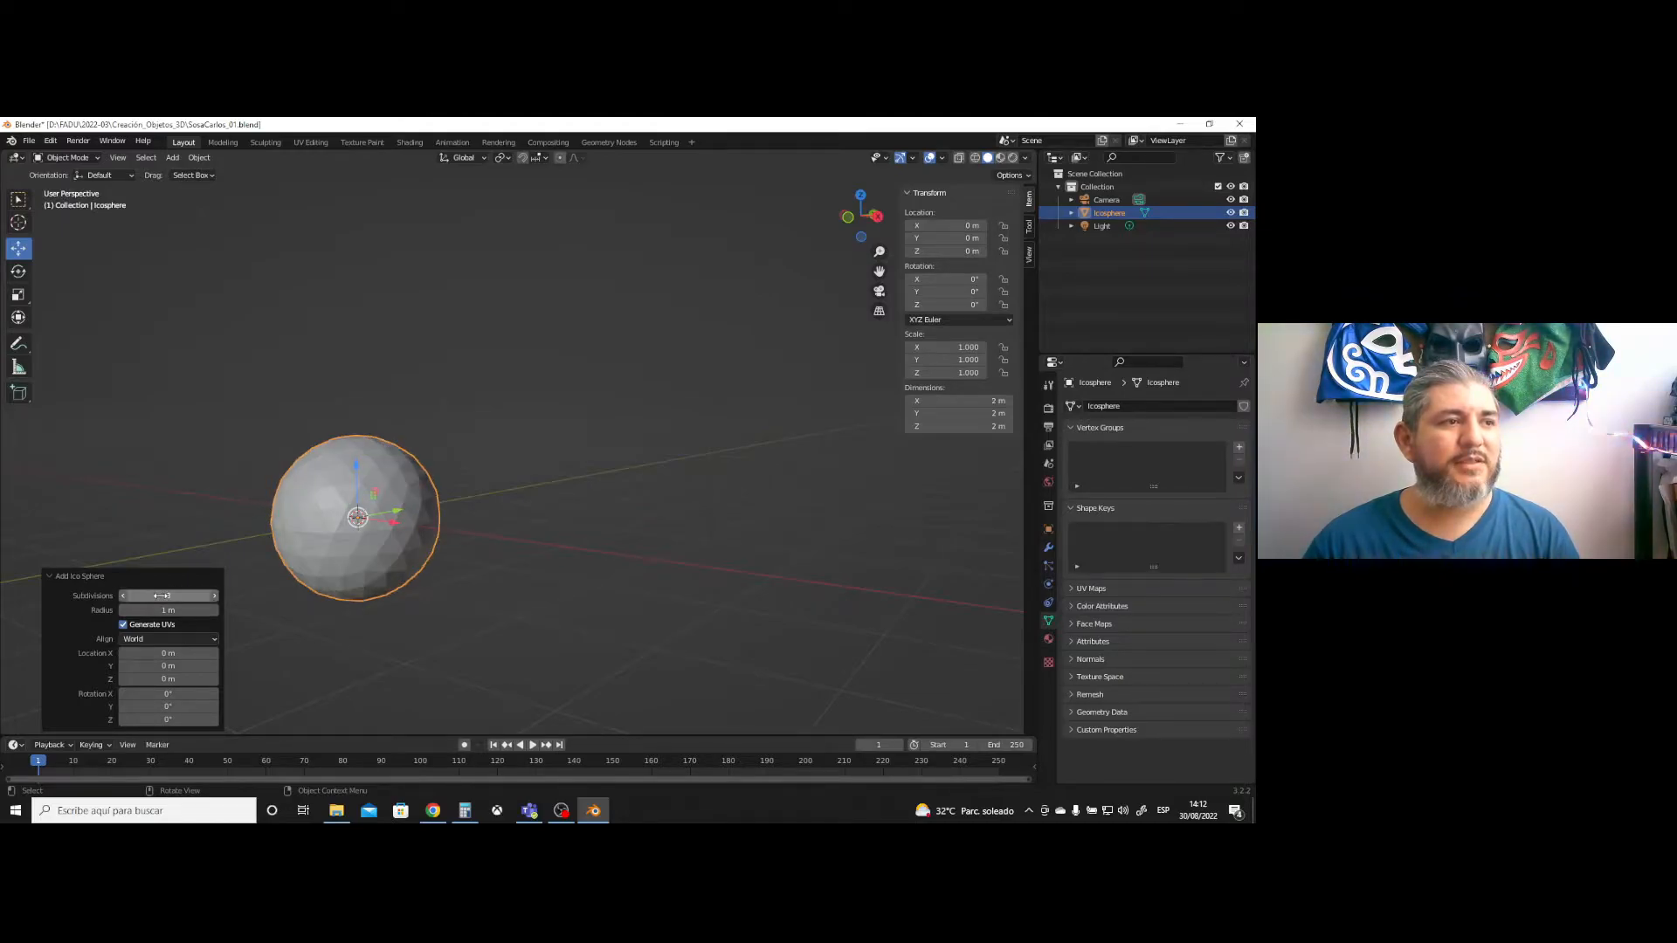
click(214, 595)
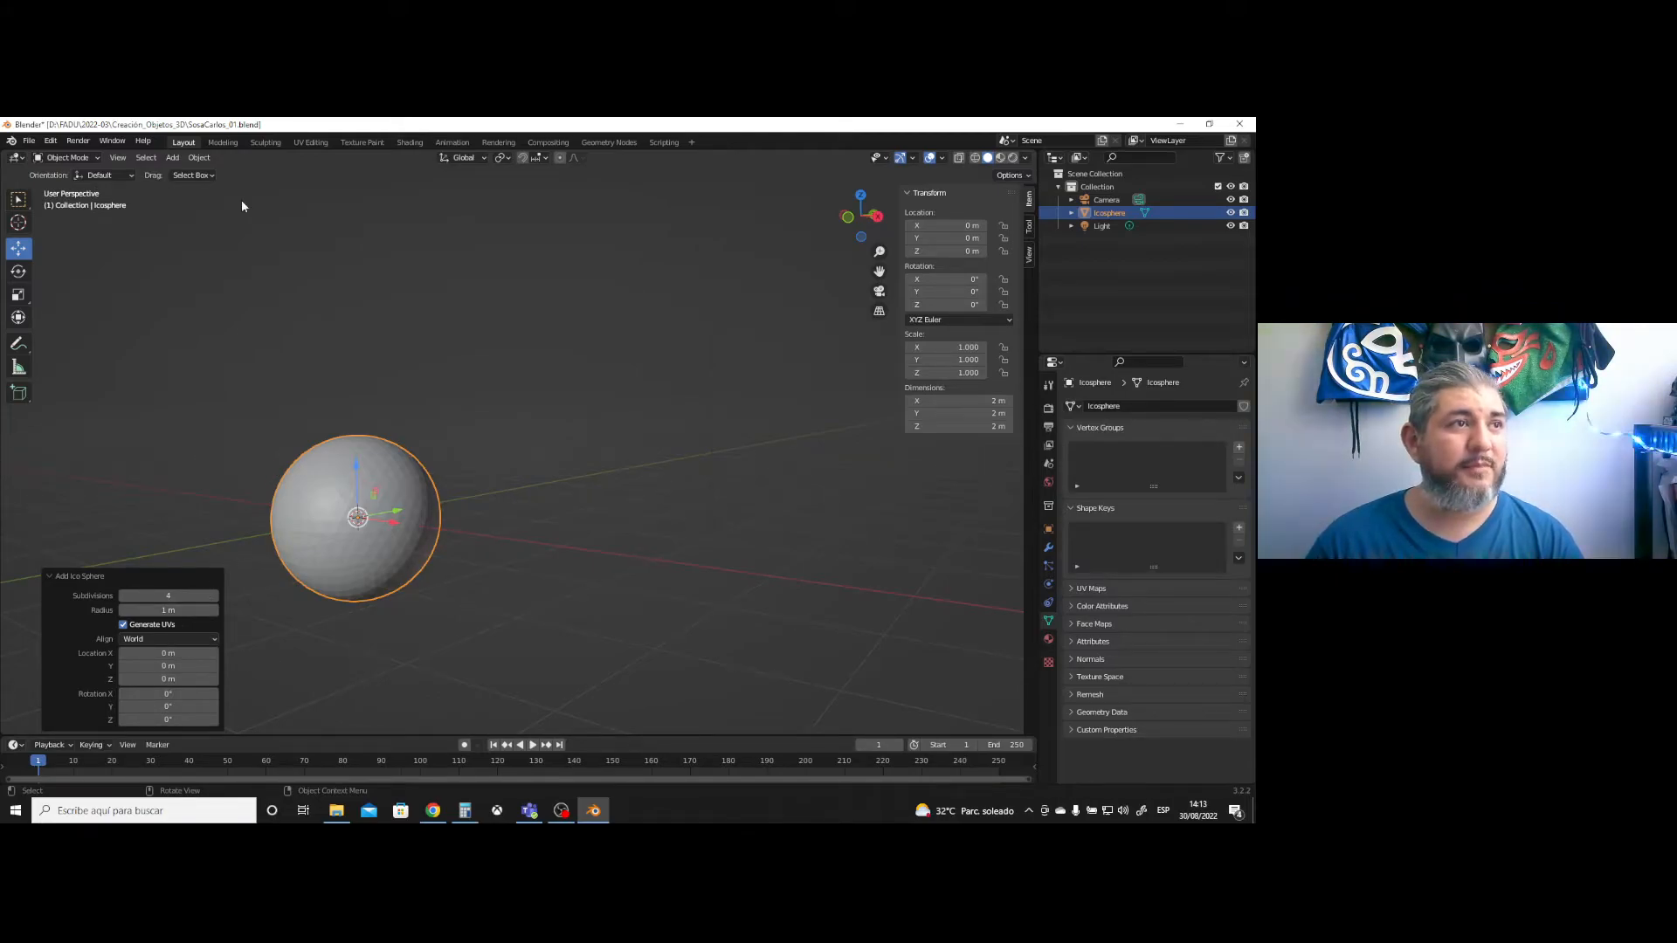
right_click(366, 453)
click(368, 457)
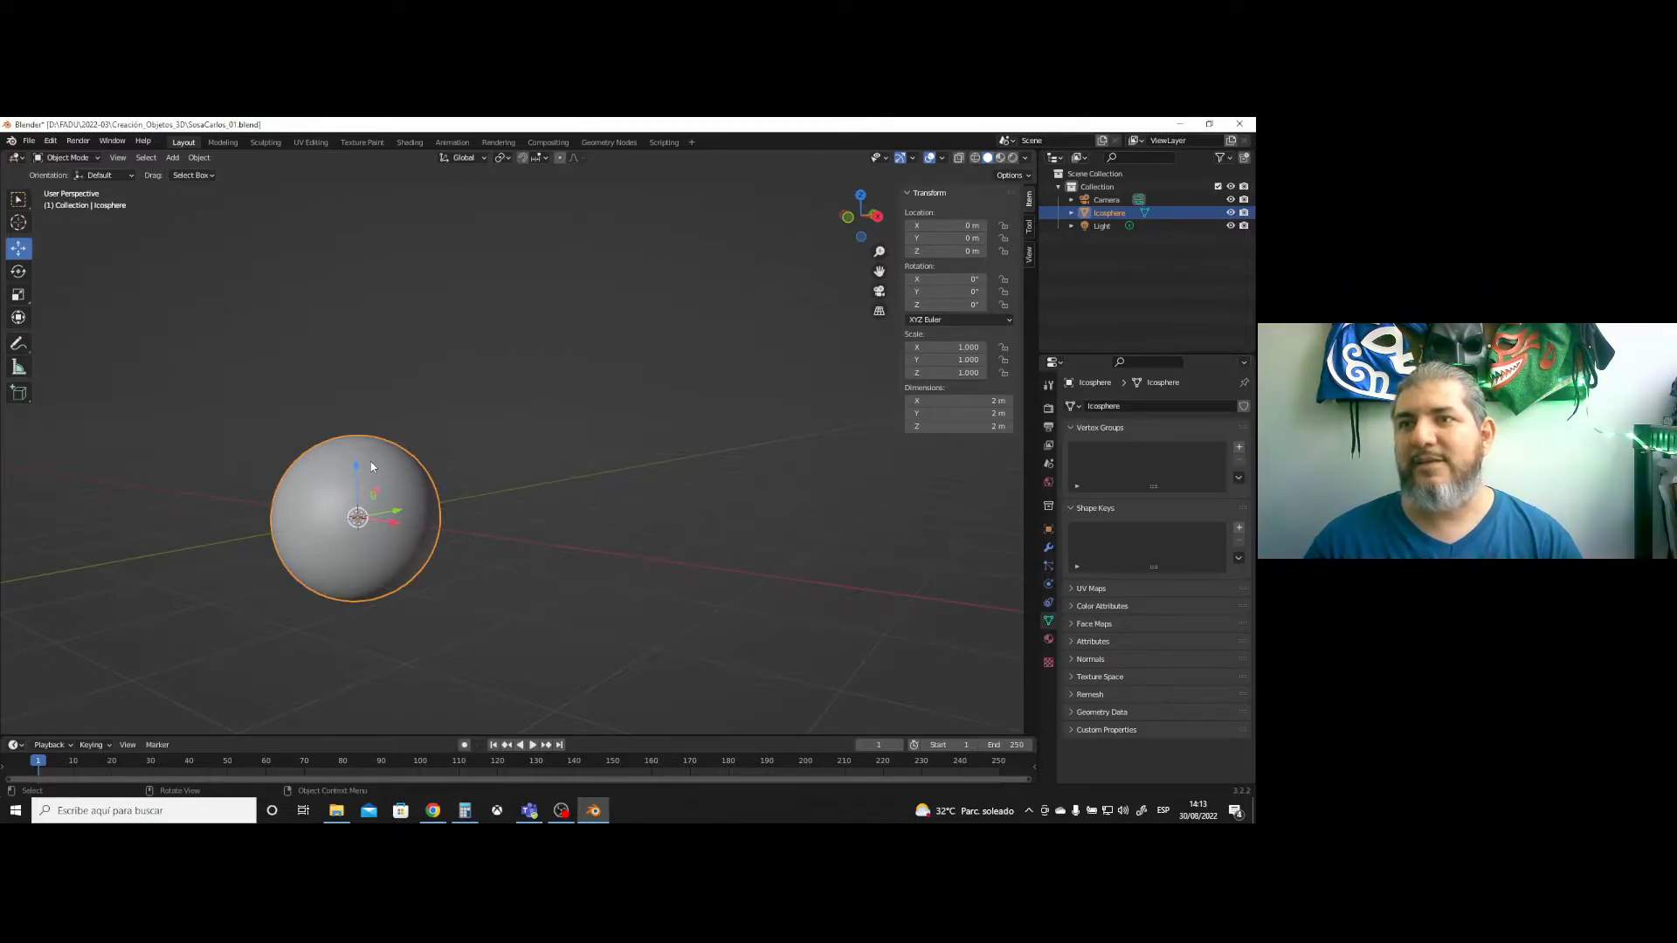
- Return the ico sphere to flat shading
right_click(370, 467)
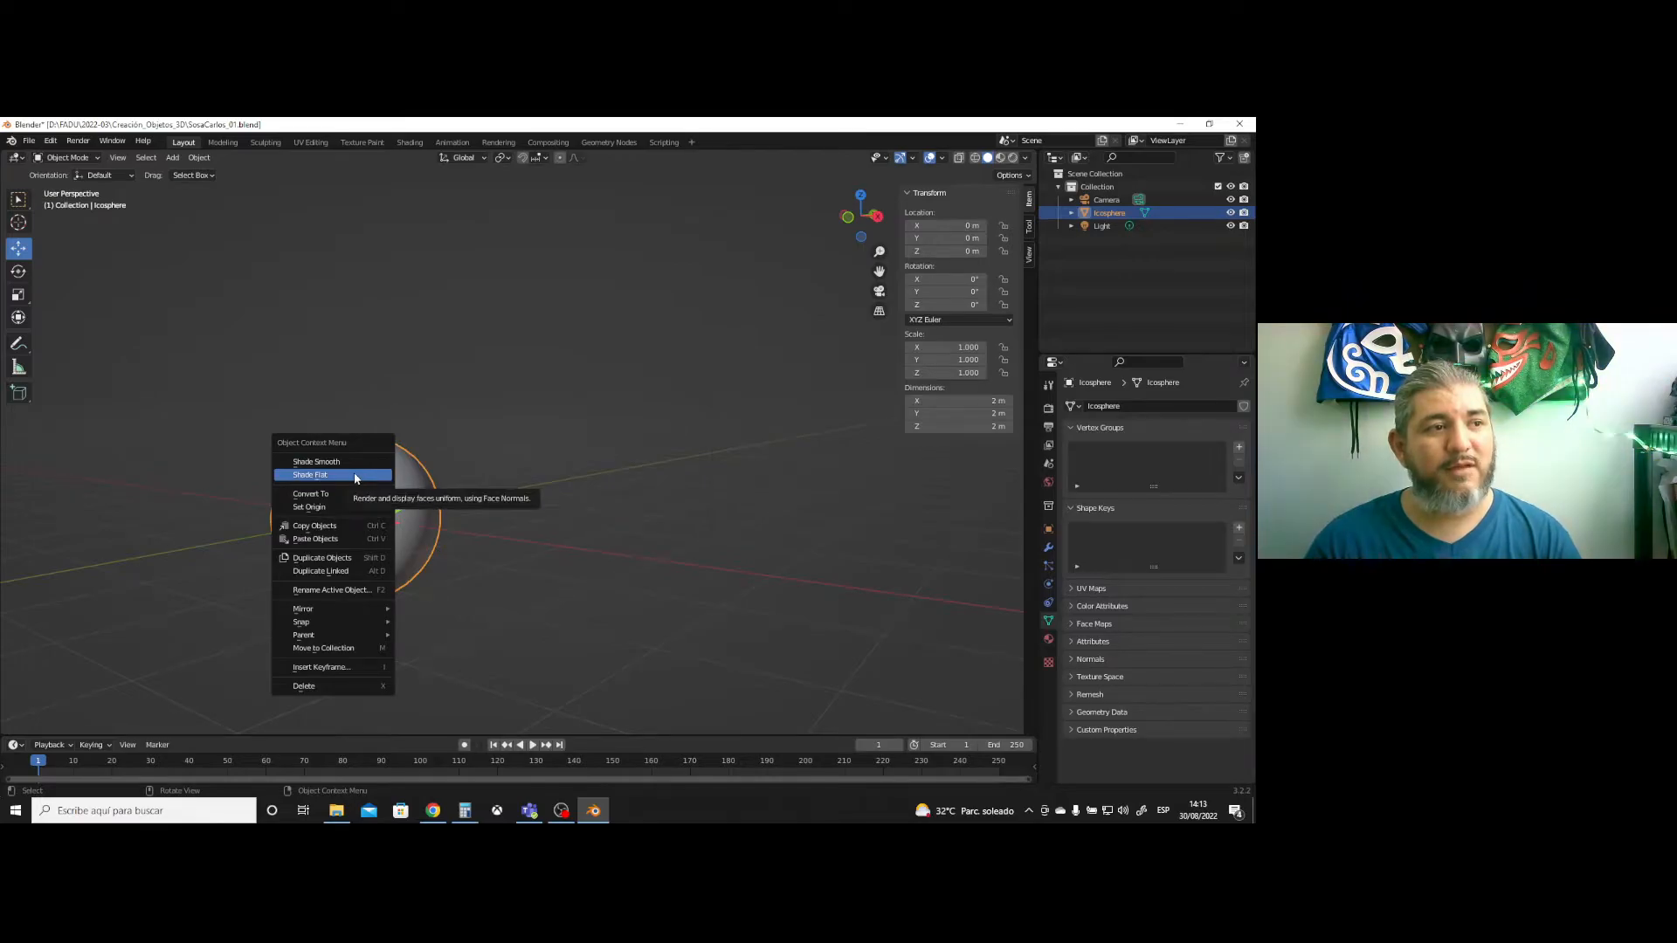
click(323, 475)
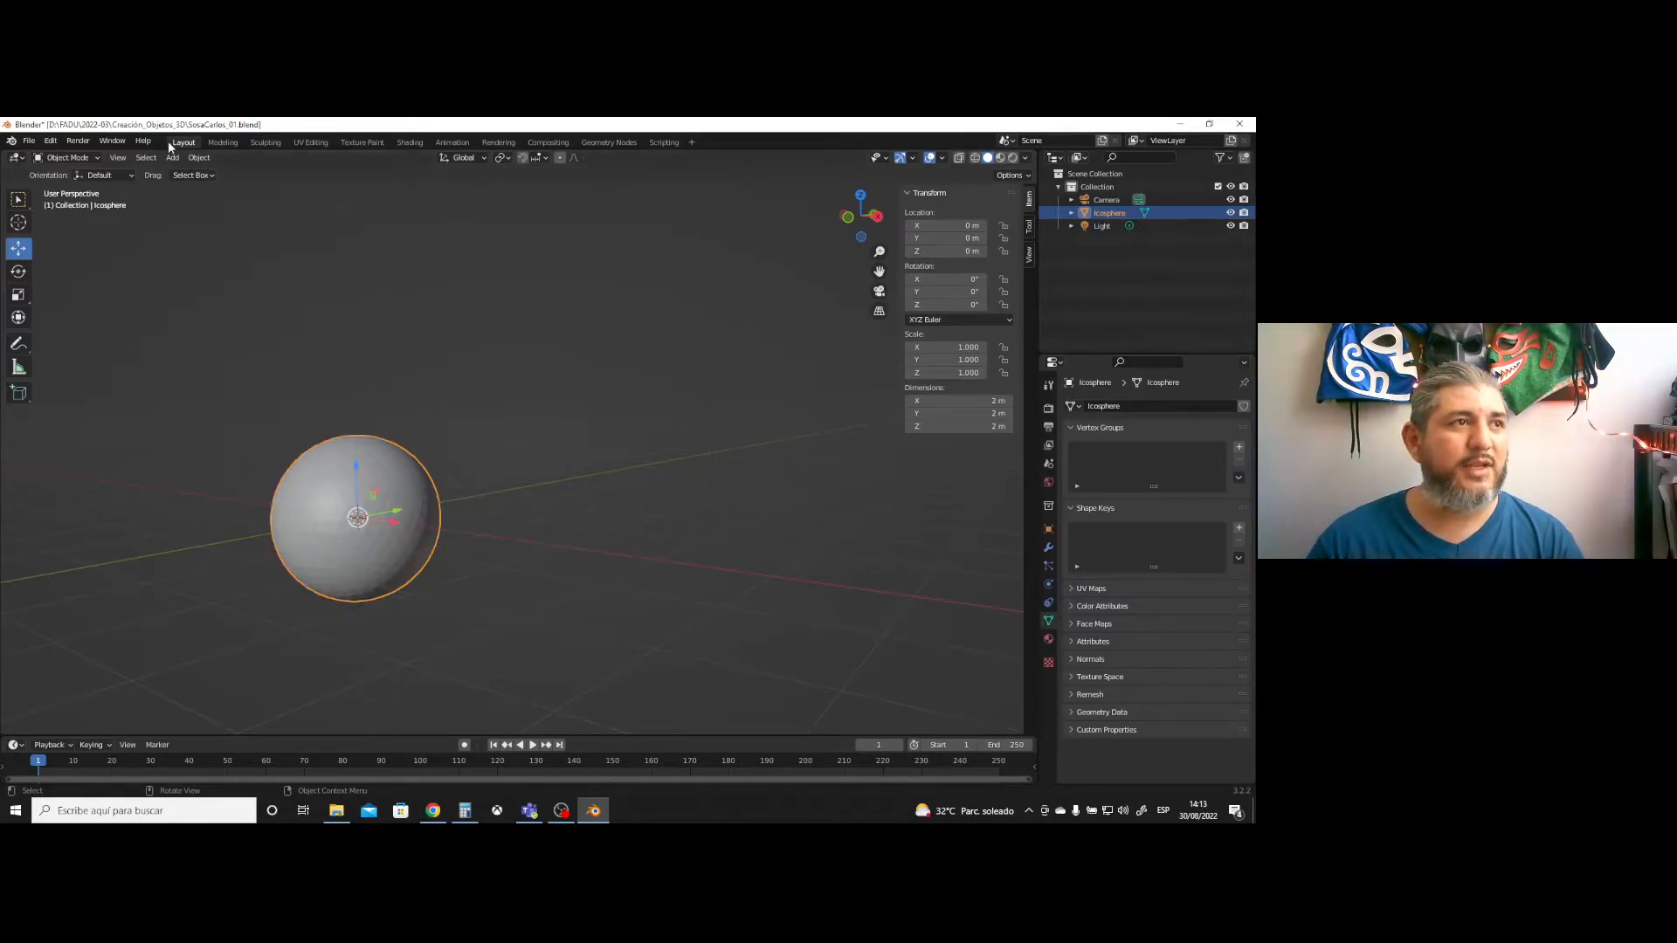
click(199, 158)
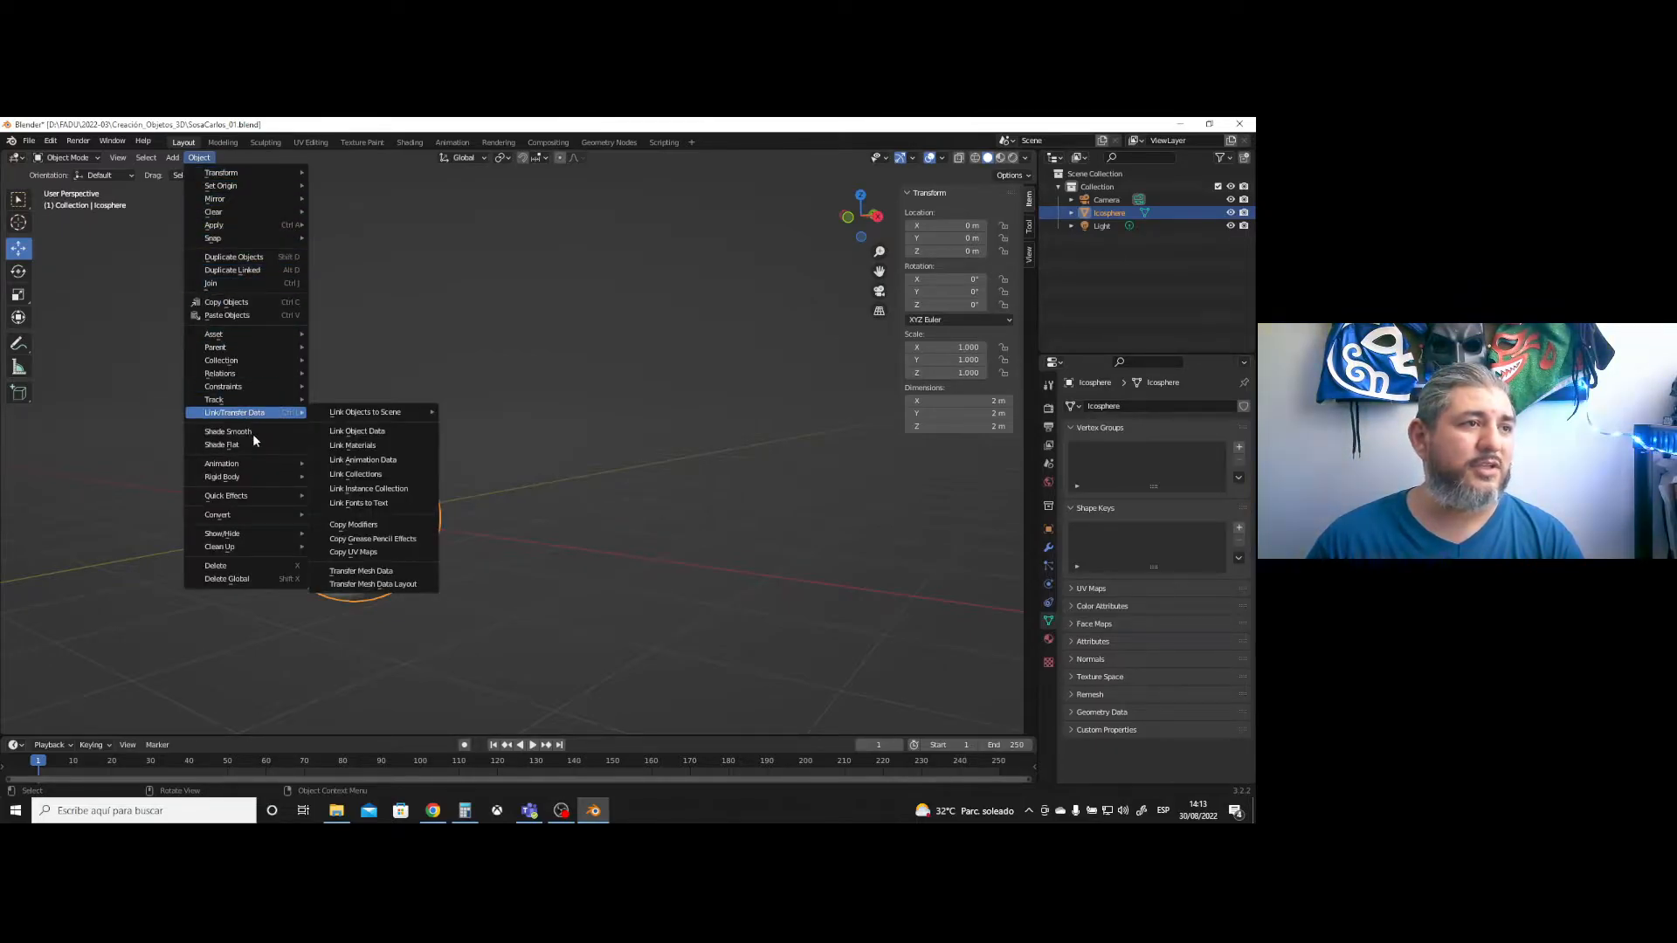
click(224, 445)
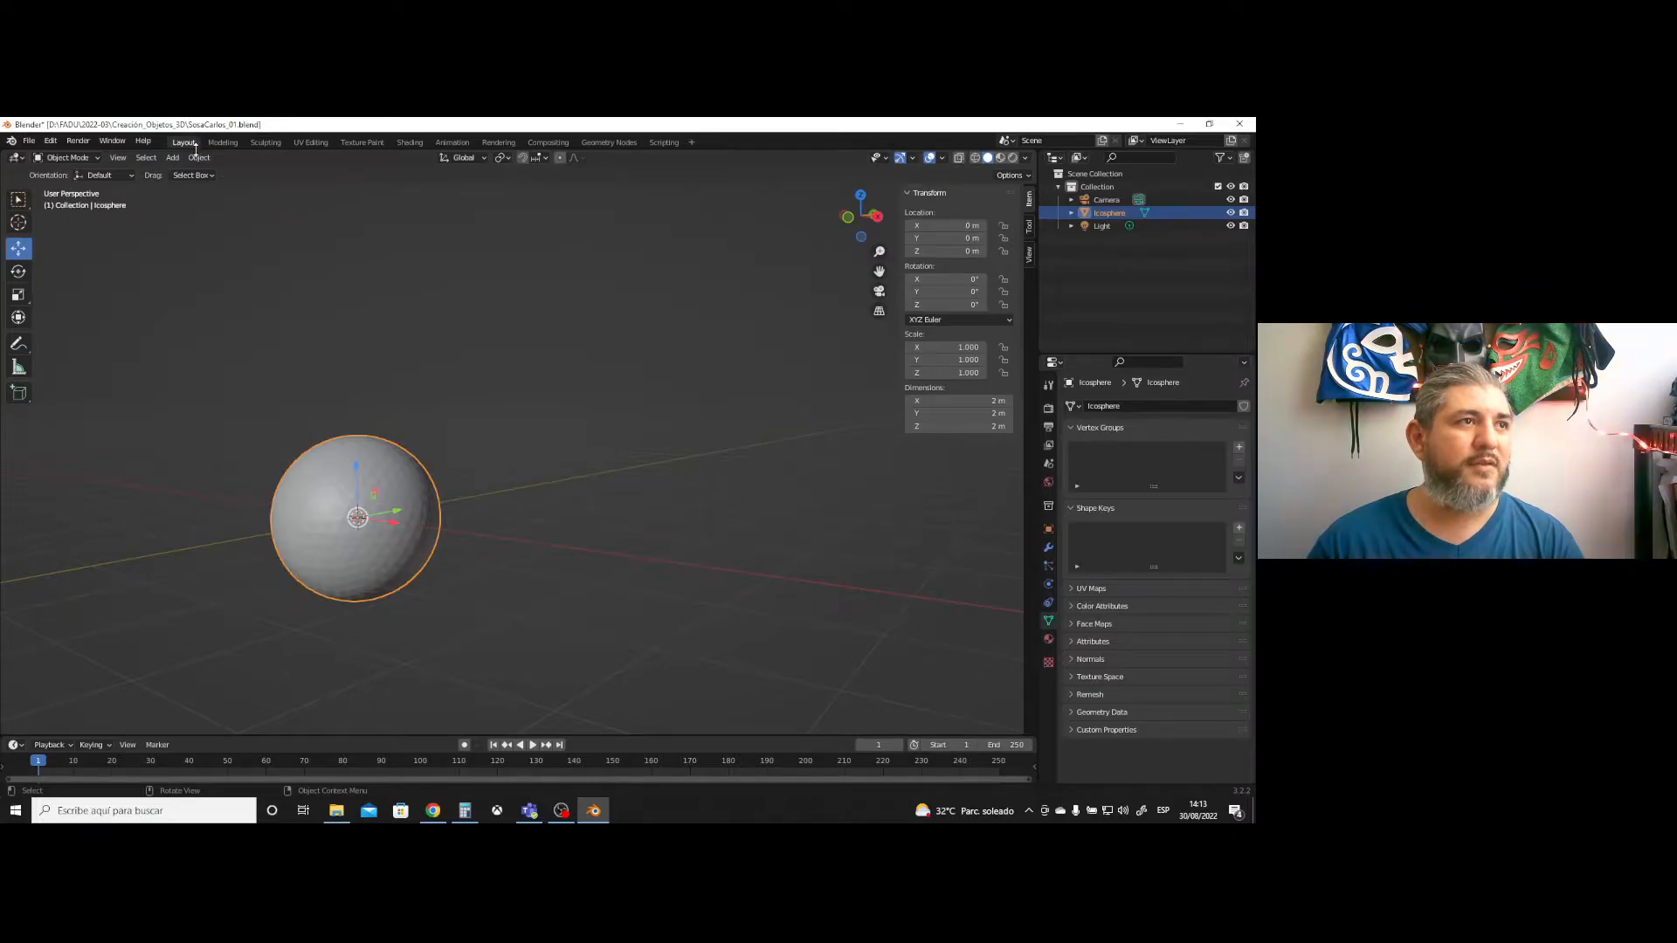
click(199, 158)
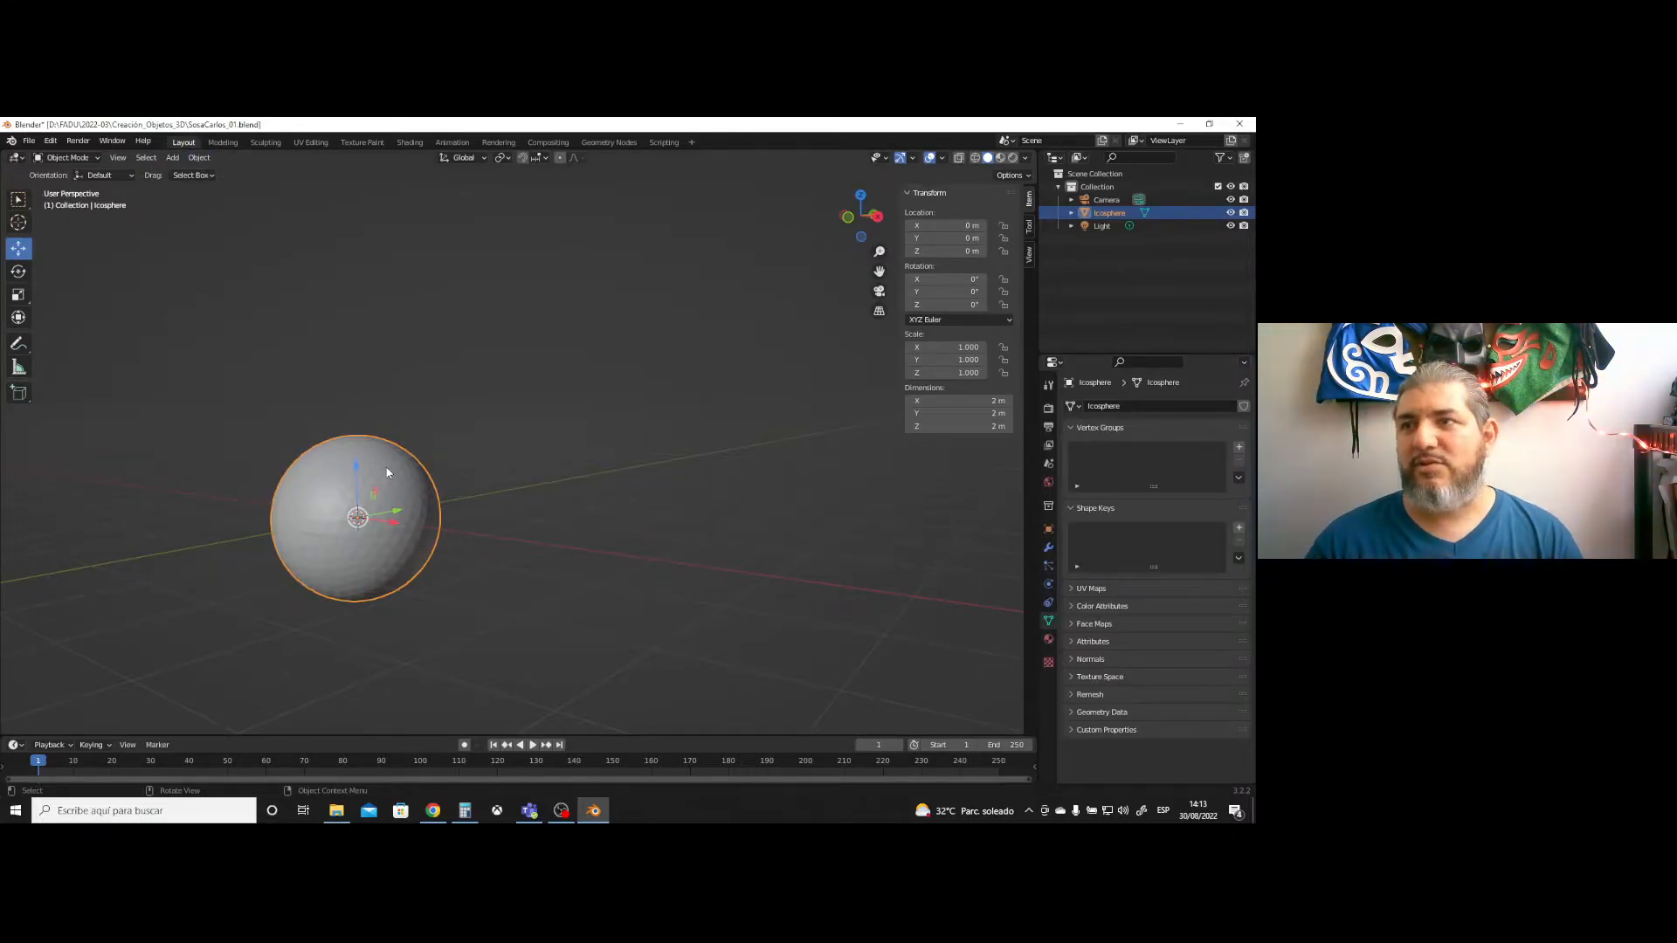
- Delete the ico sphere and add a cylinder mesh at the world origin
key(Delete)
click(175, 158)
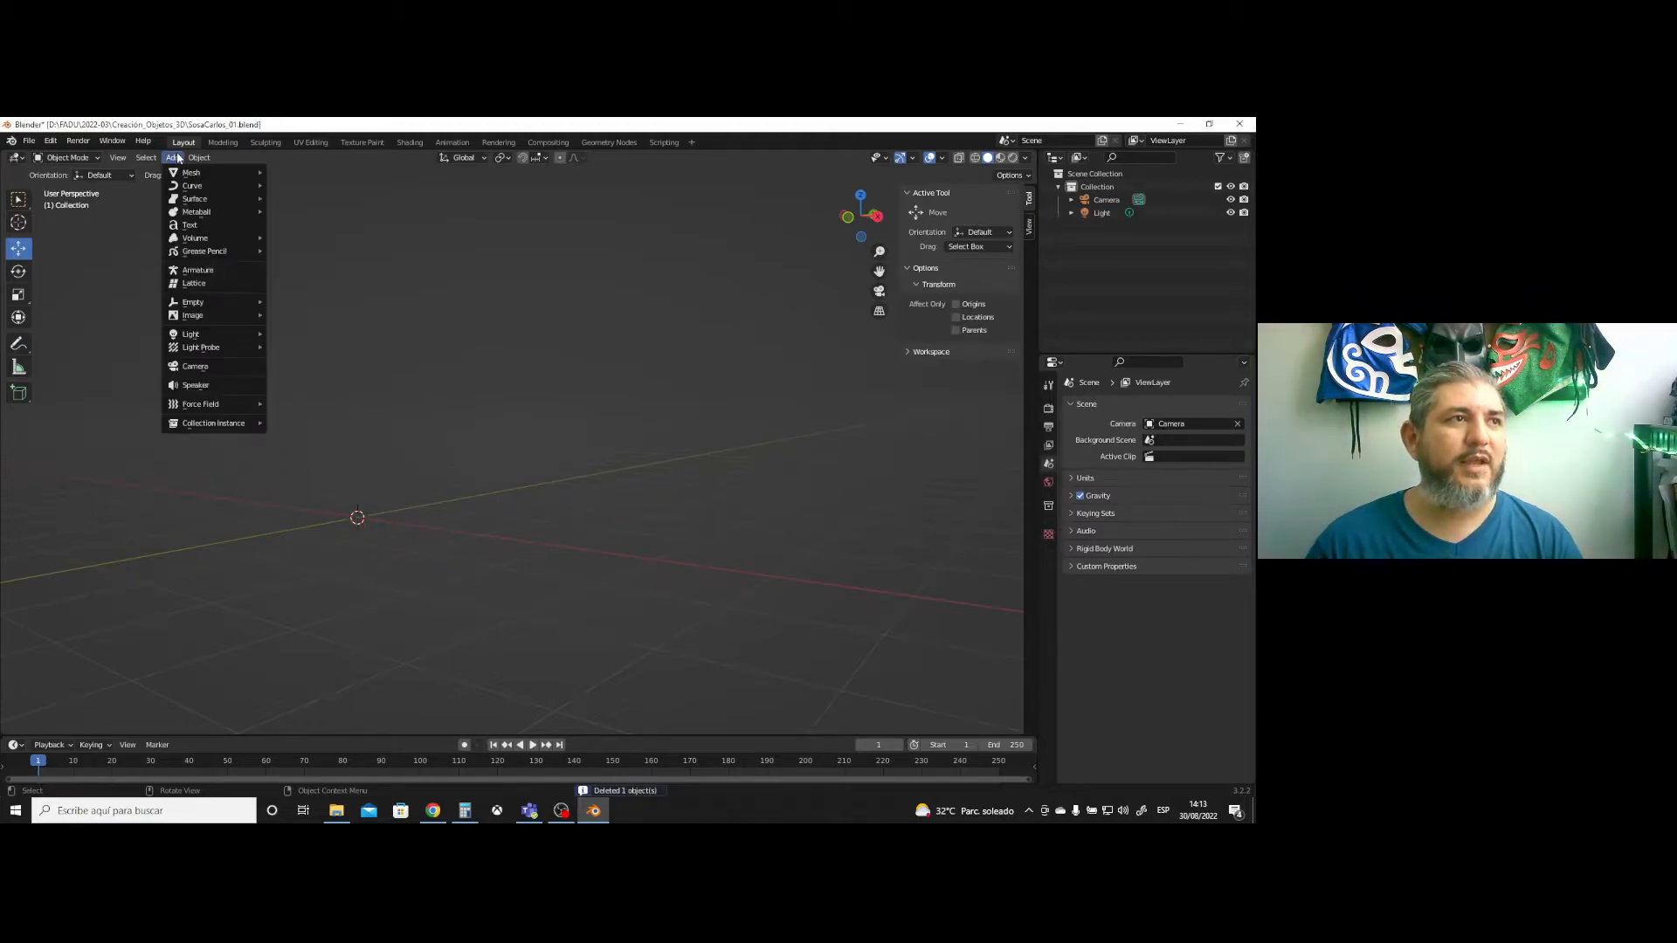
mouse_move(218, 173)
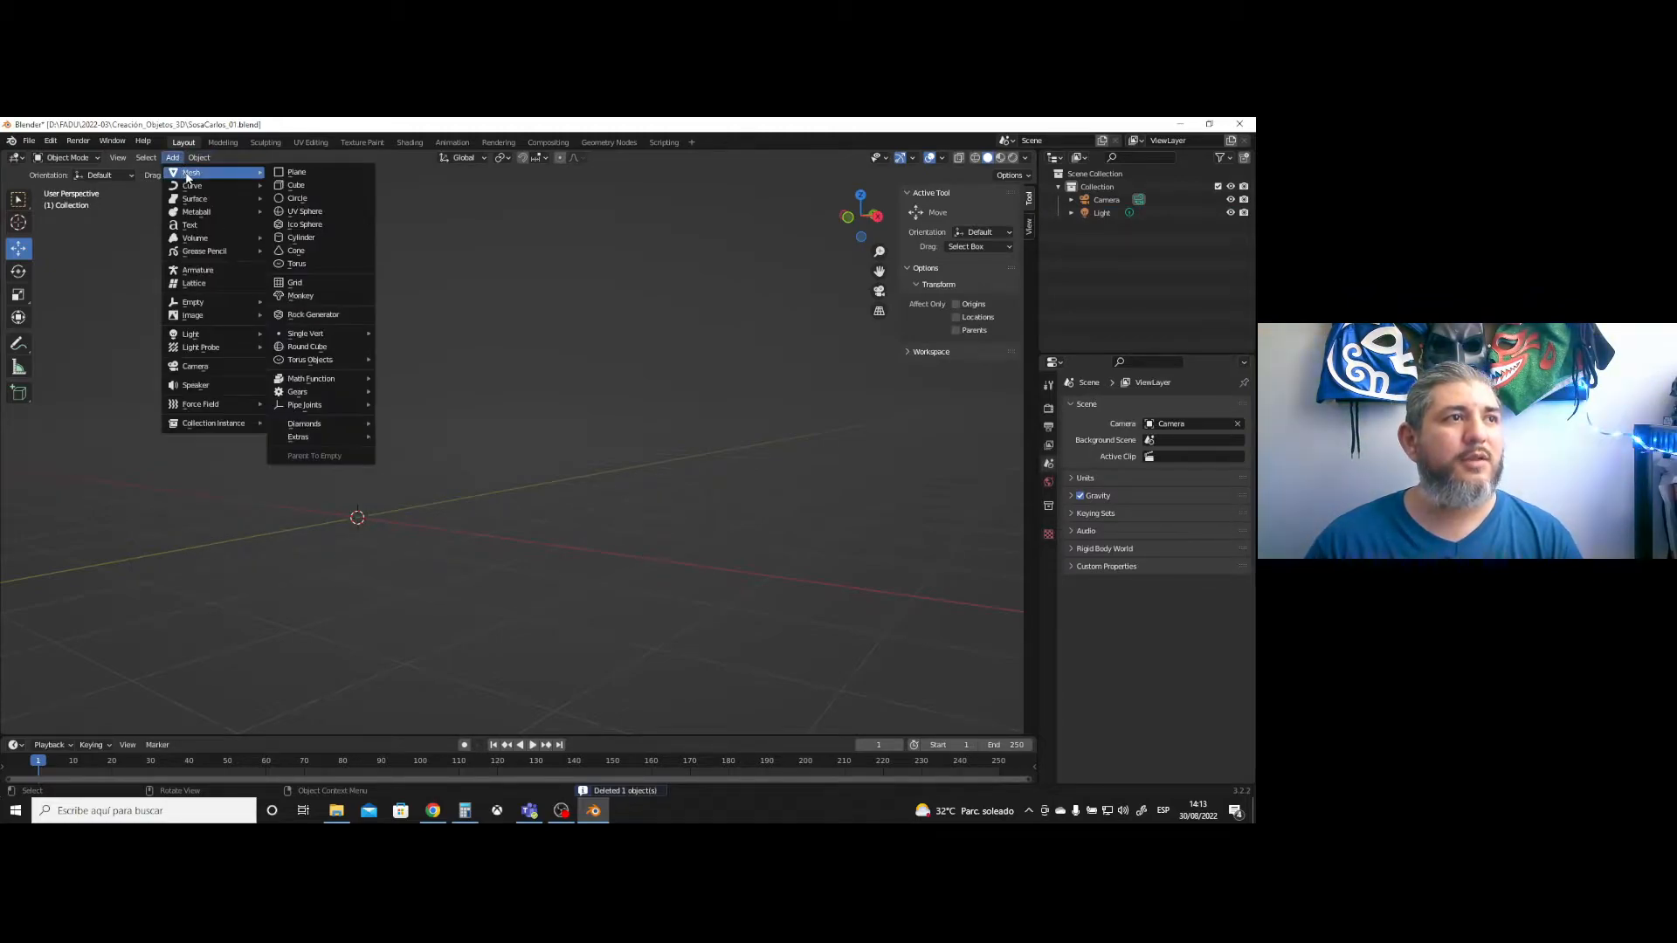
click(311, 239)
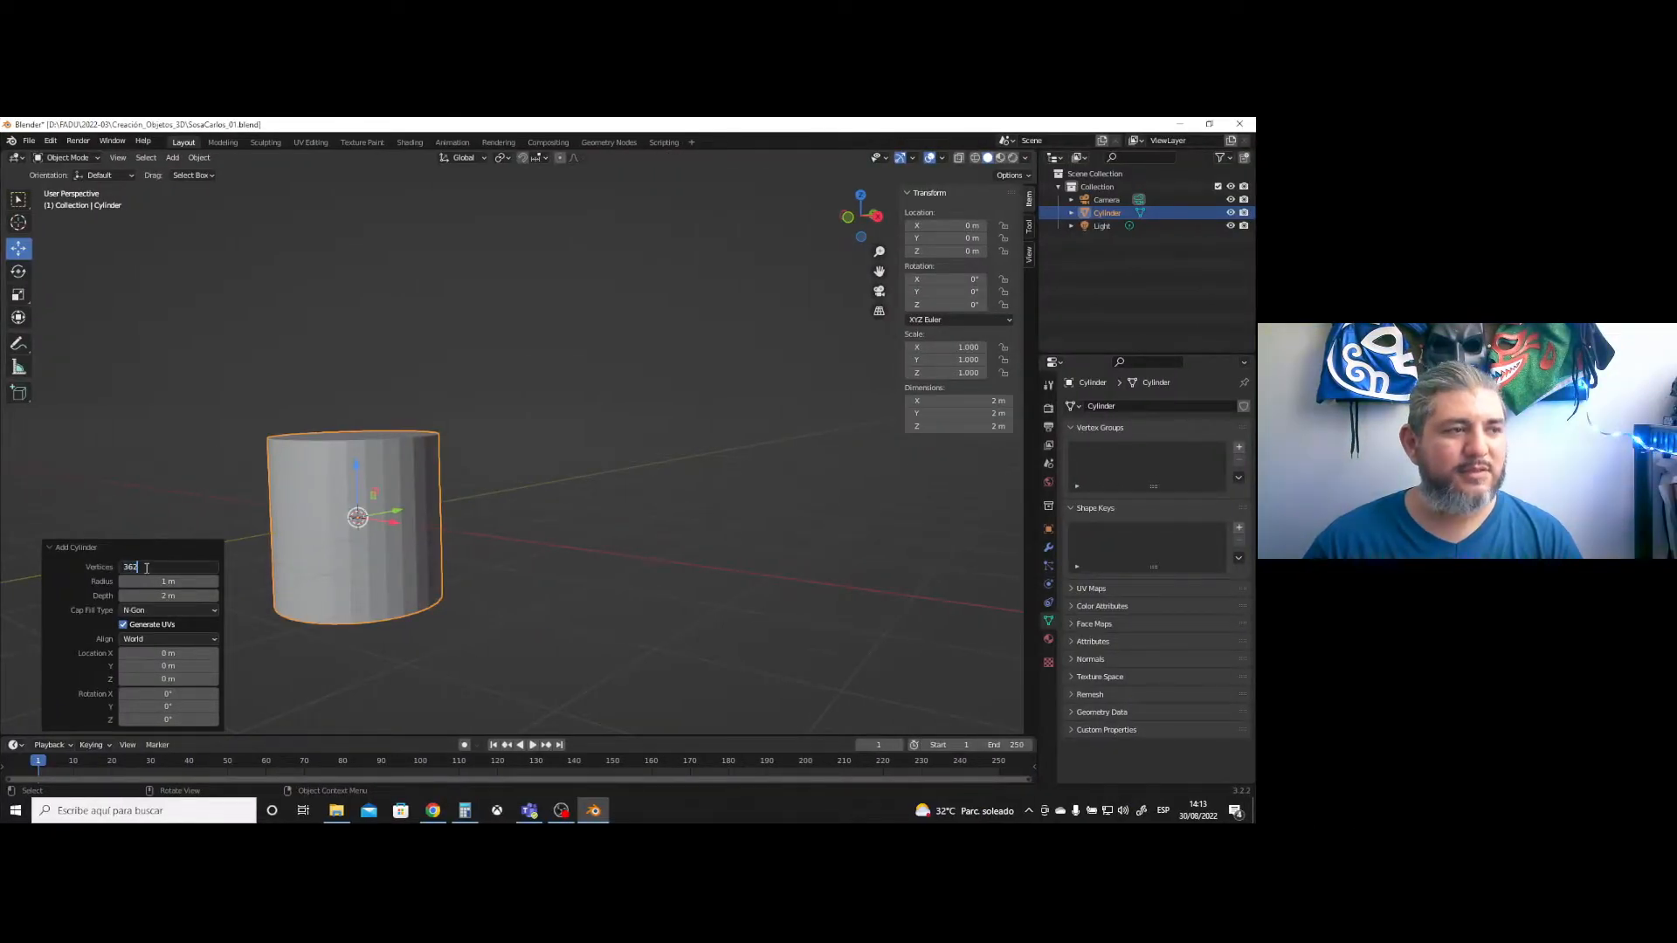
- Set the cylinder to 36 vertices, with a radius of 0.4 m and a depth of about 4.54 m
drag(143, 567, 90, 561)
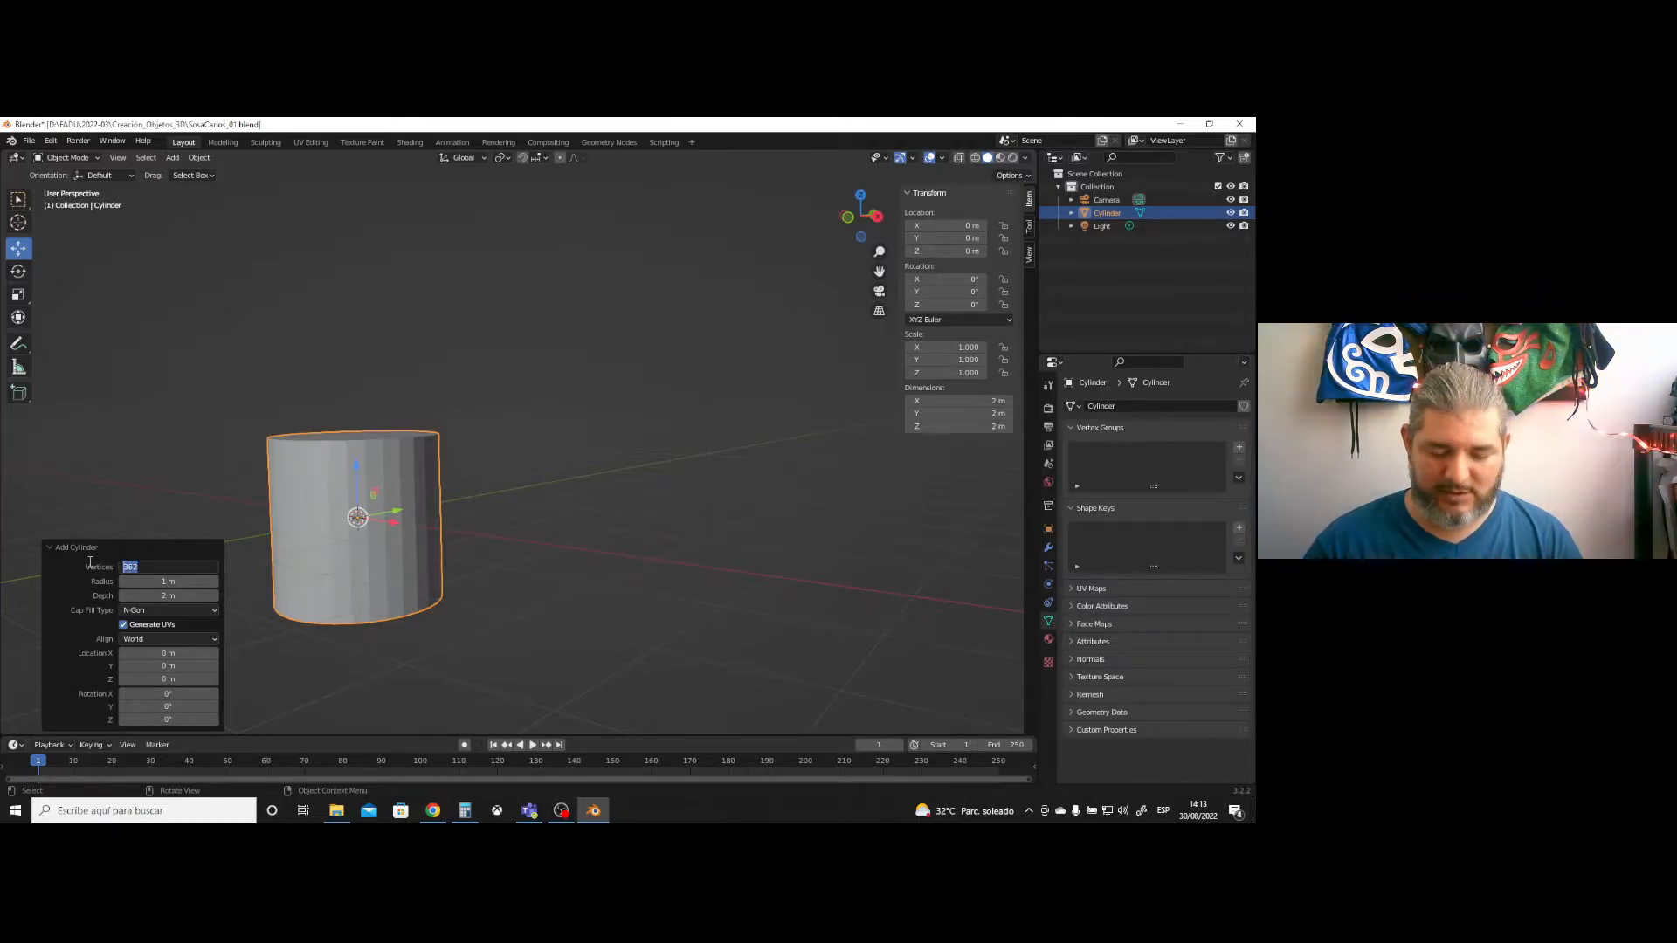
text(36)
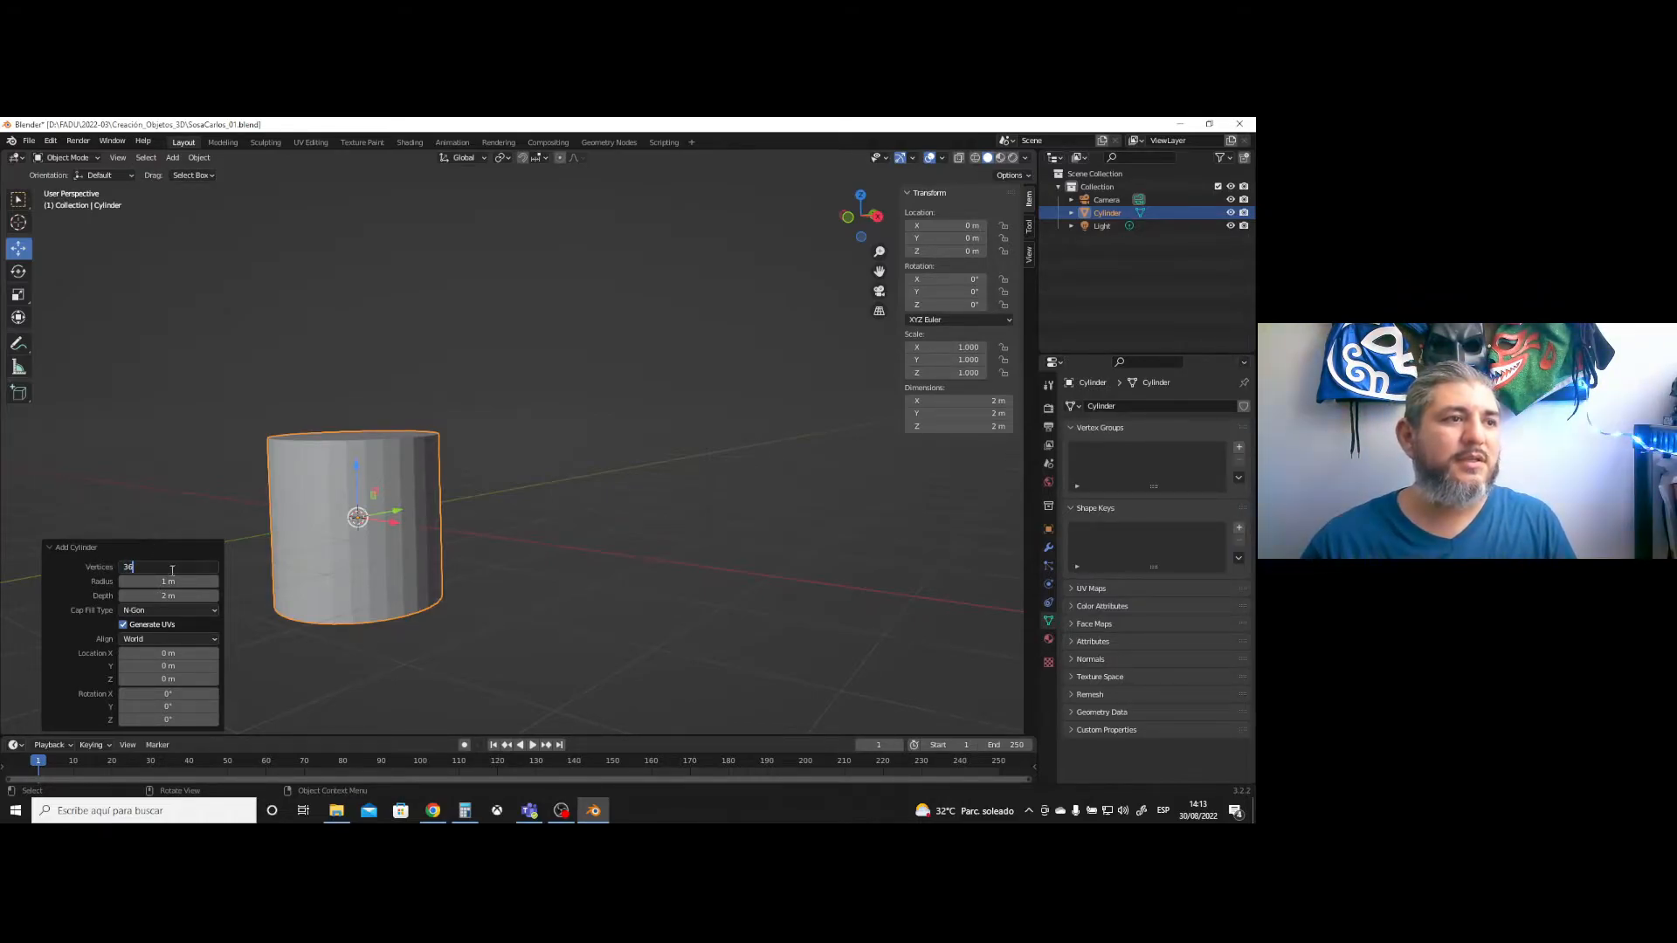
key(Return)
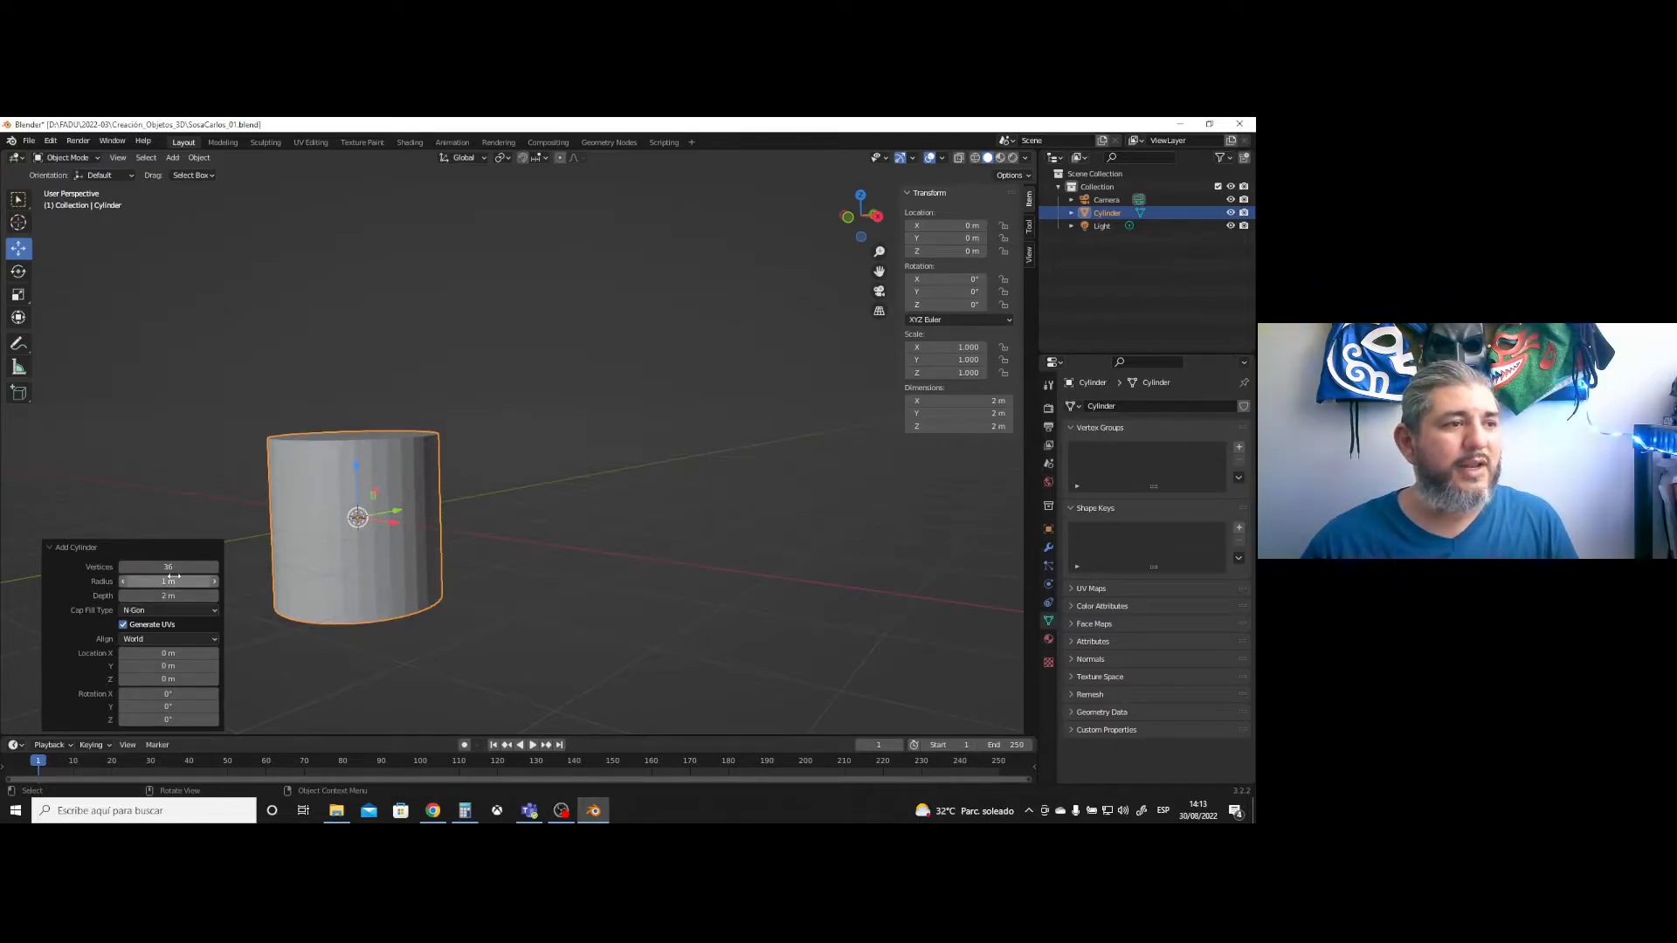
drag(175, 581, 210, 597)
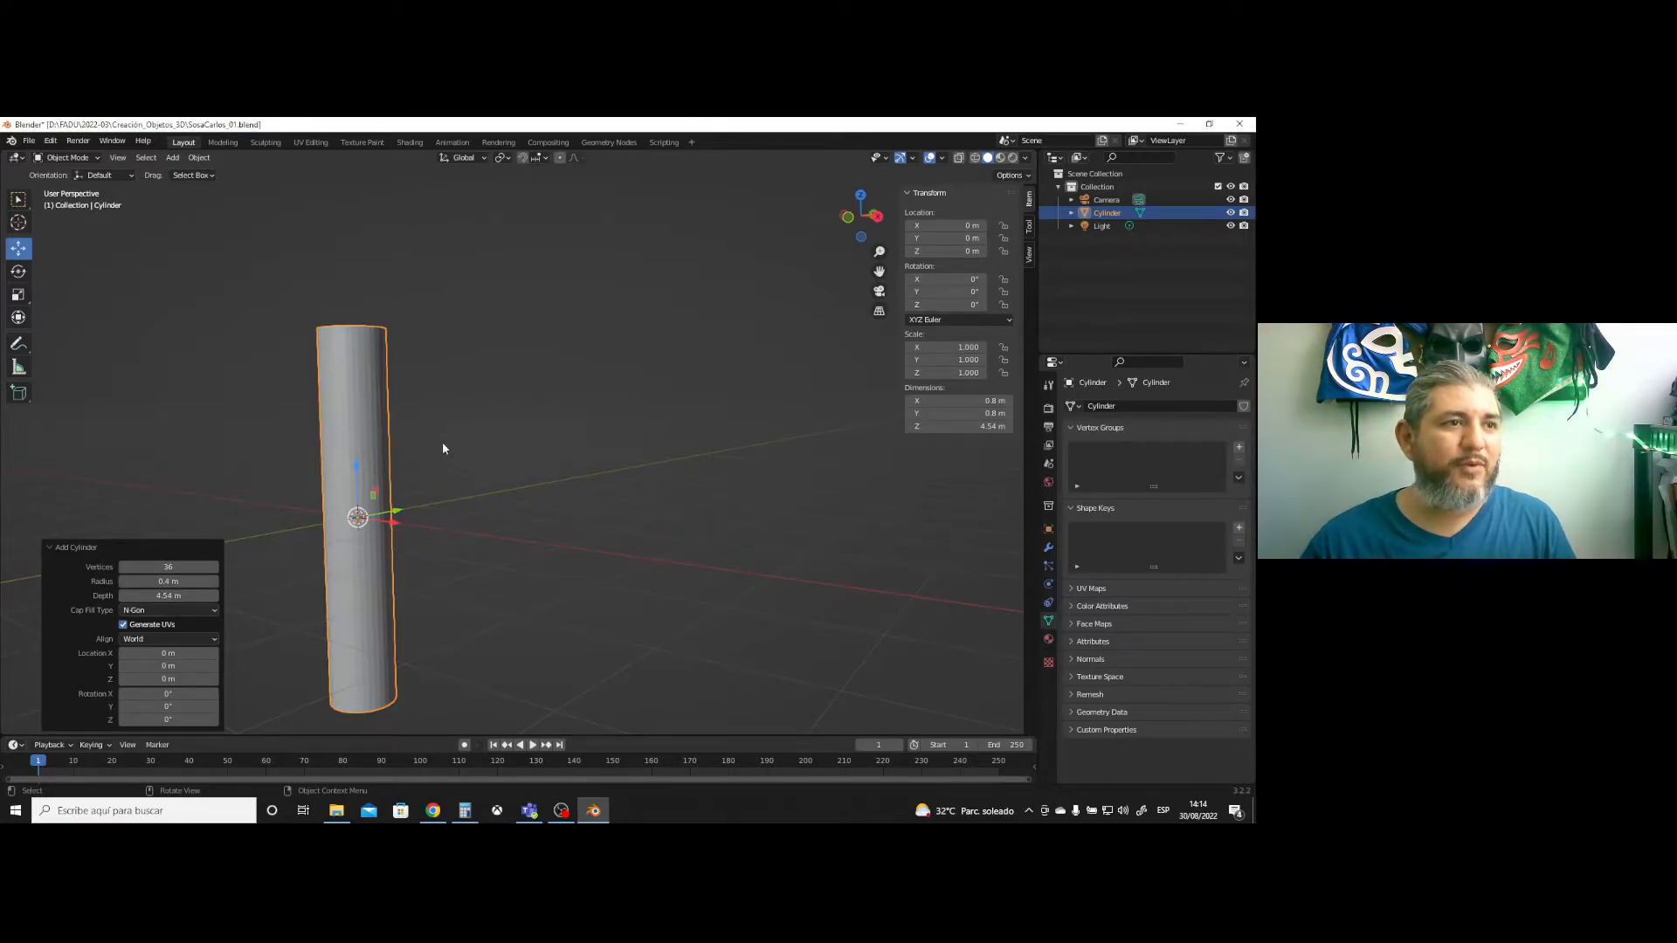
- Try the Triangle Fan cap fill on the cylinder and restore the N-Gon cap fill
middle_drag(445, 449, 452, 516)
click(171, 610)
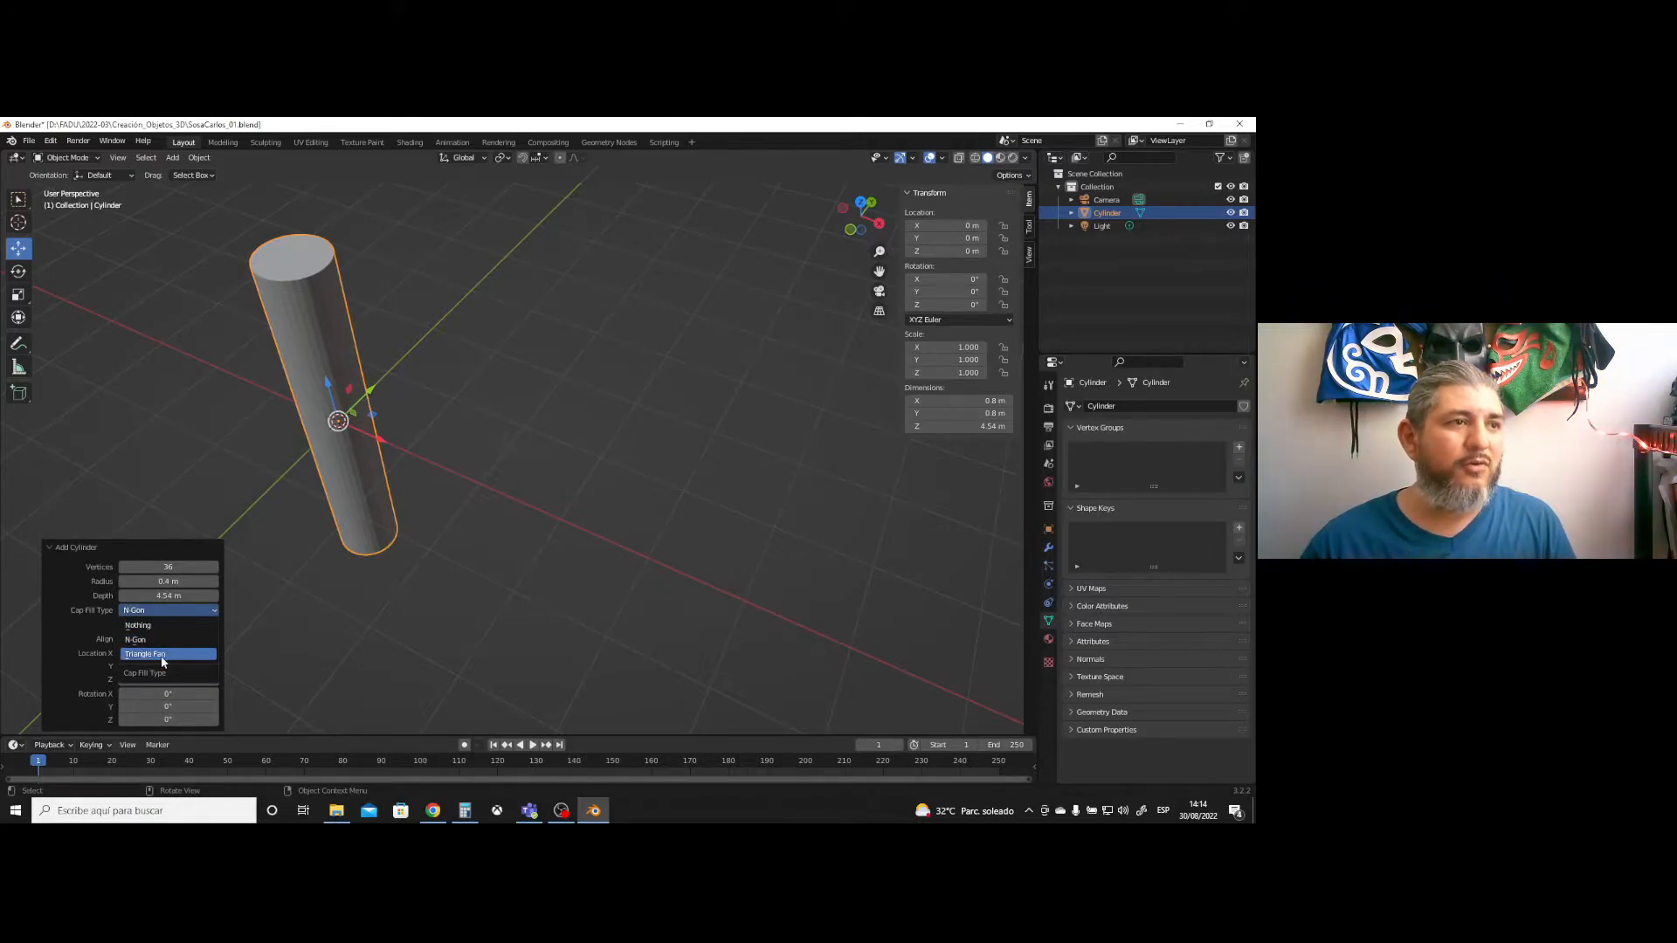
click(163, 653)
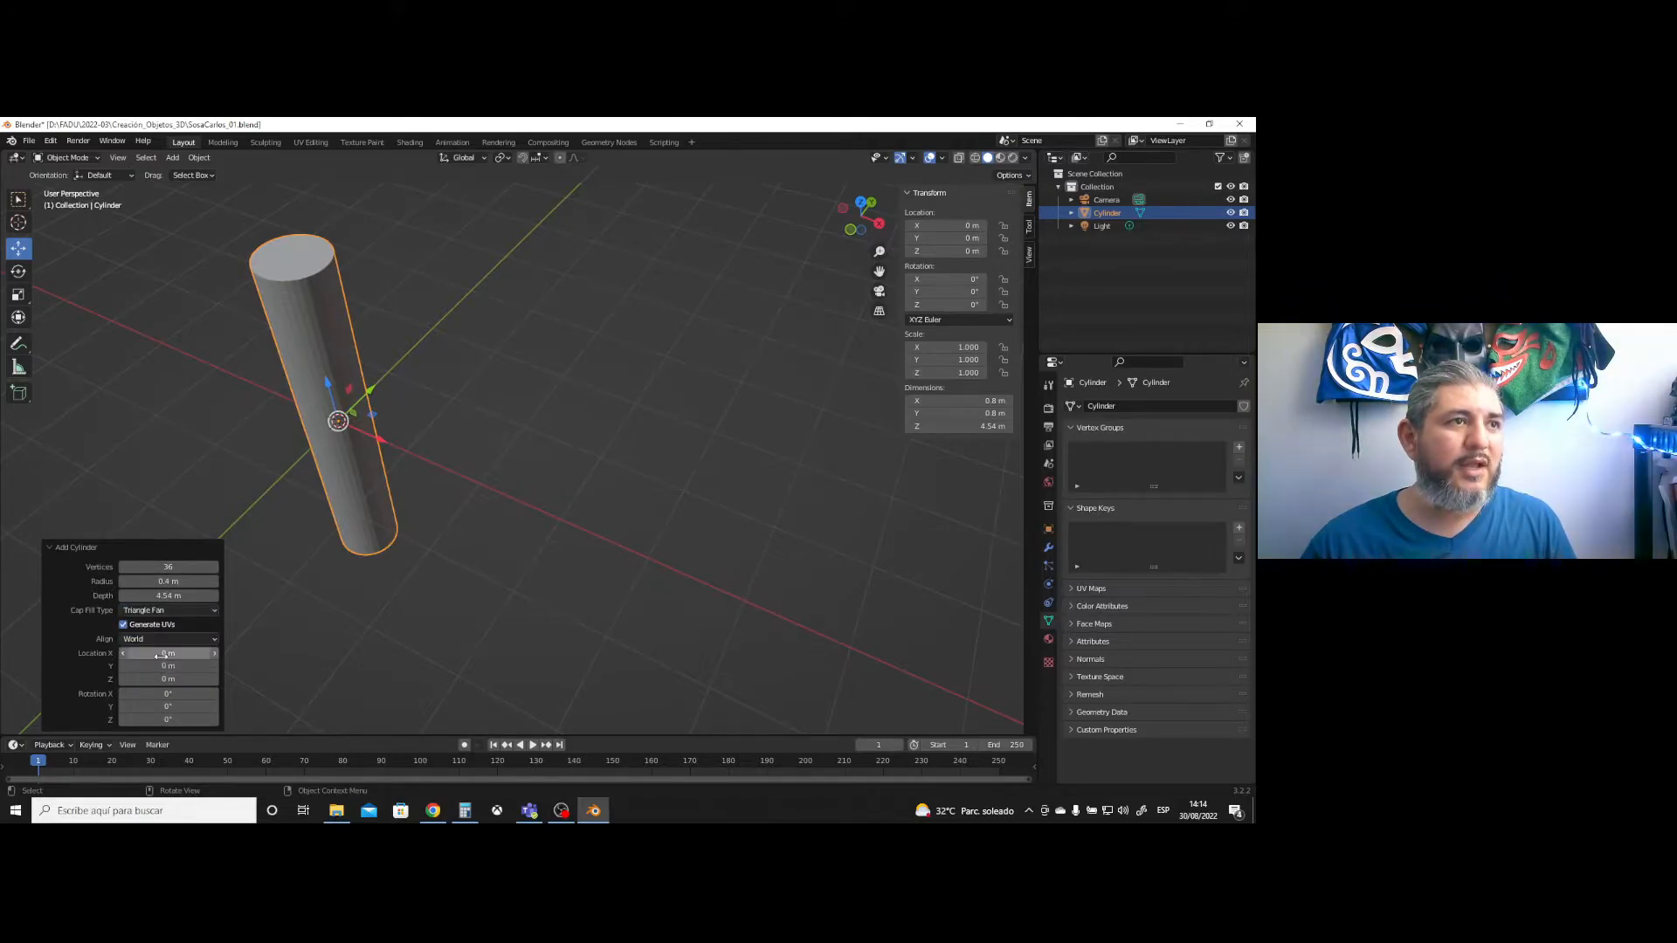
click(162, 611)
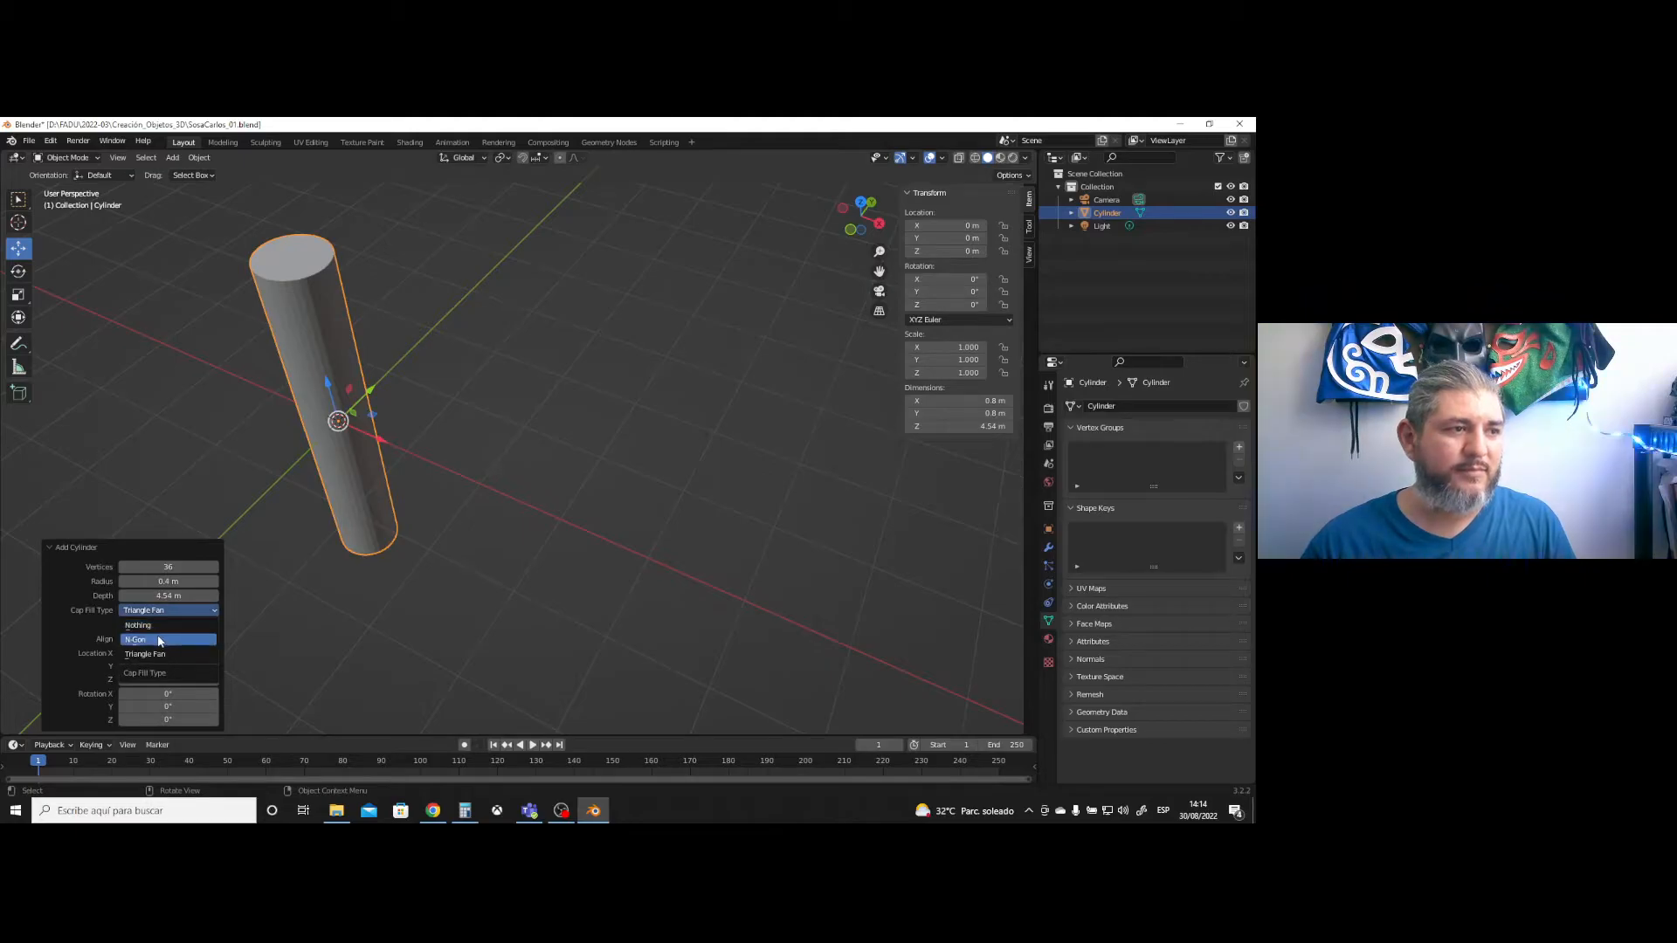
click(159, 639)
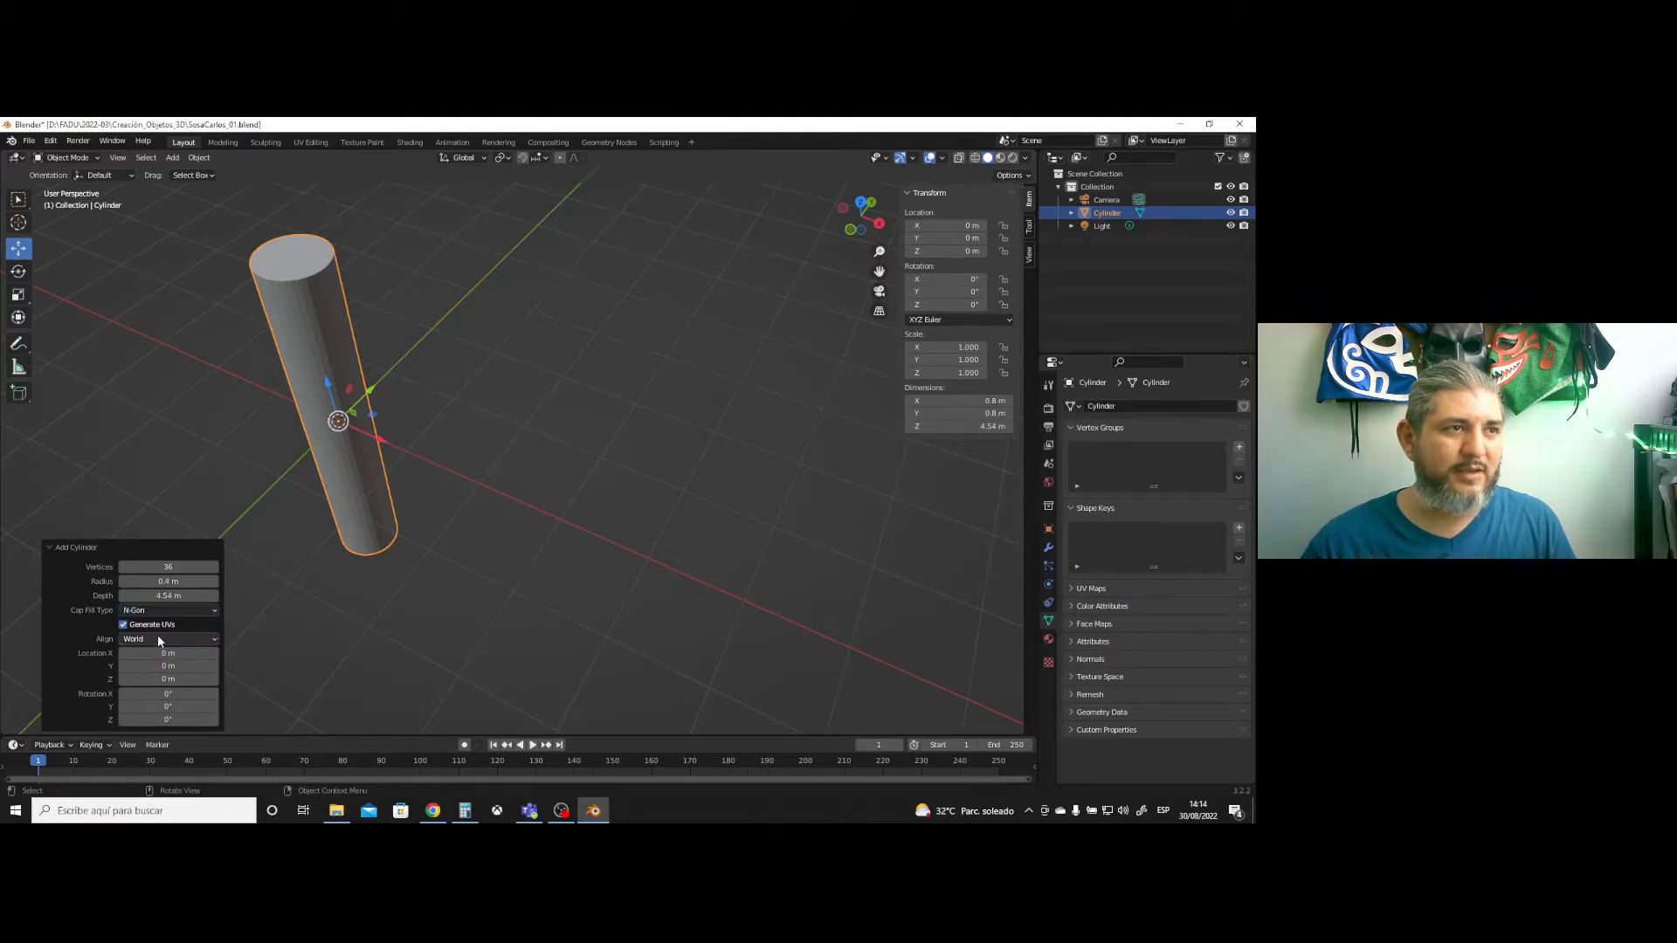
- Compare the cylinder's Triangle Fan and N-Gon cap fills in wireframe display, ending with N-Gon caps in solid display
click(974, 158)
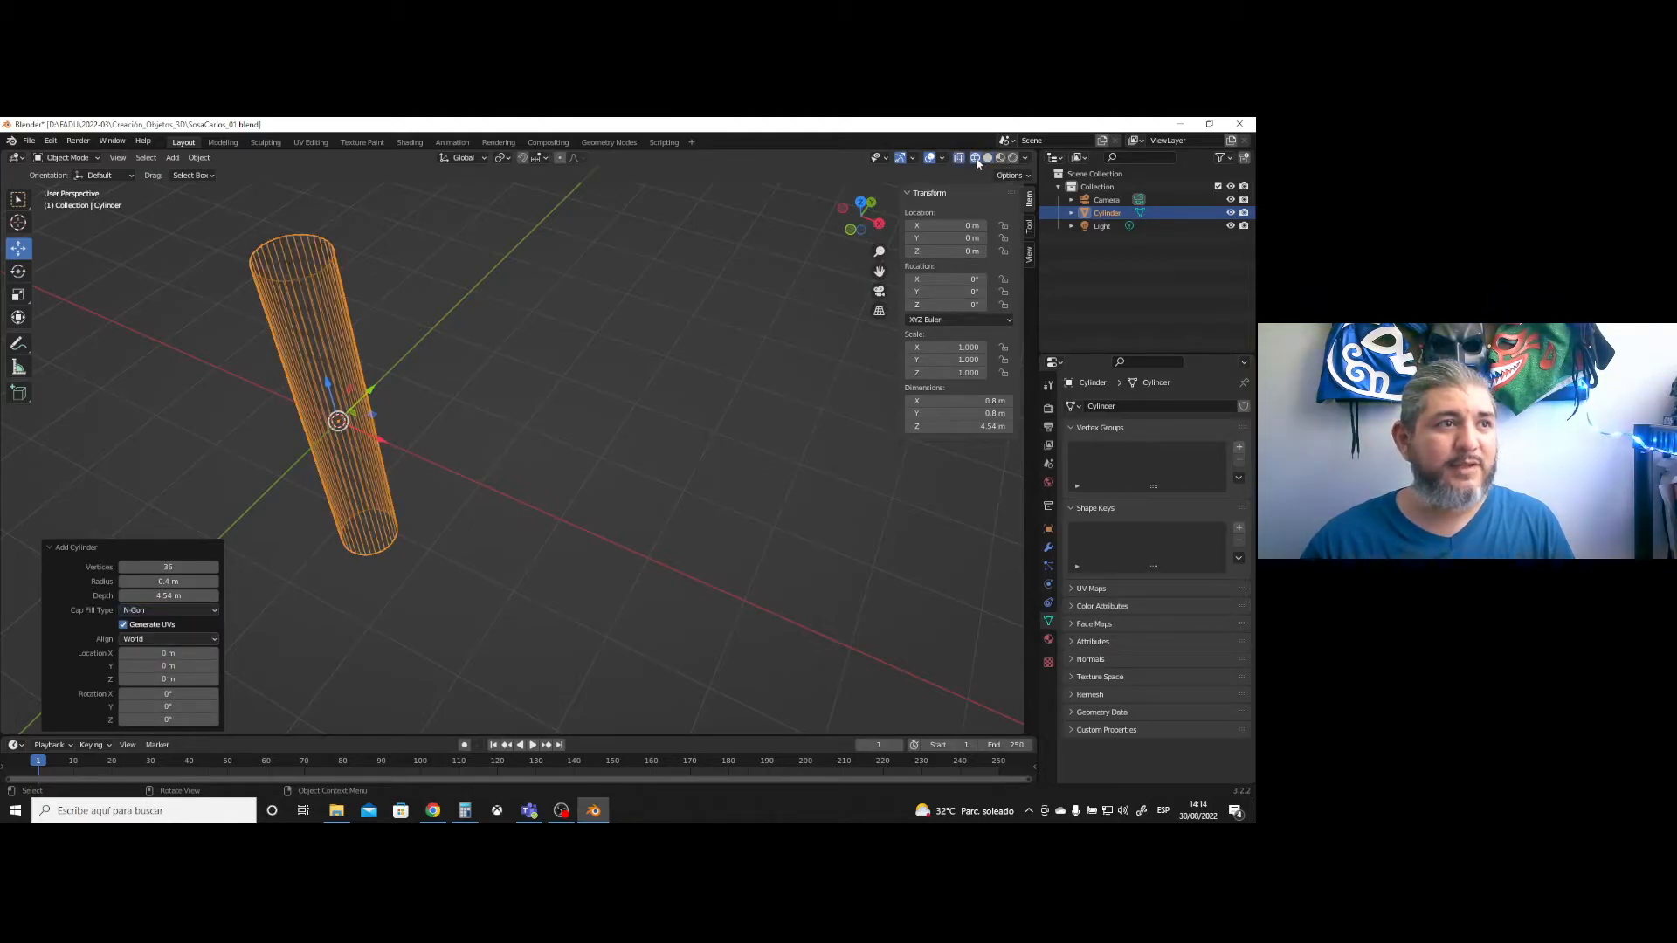
click(160, 611)
click(151, 656)
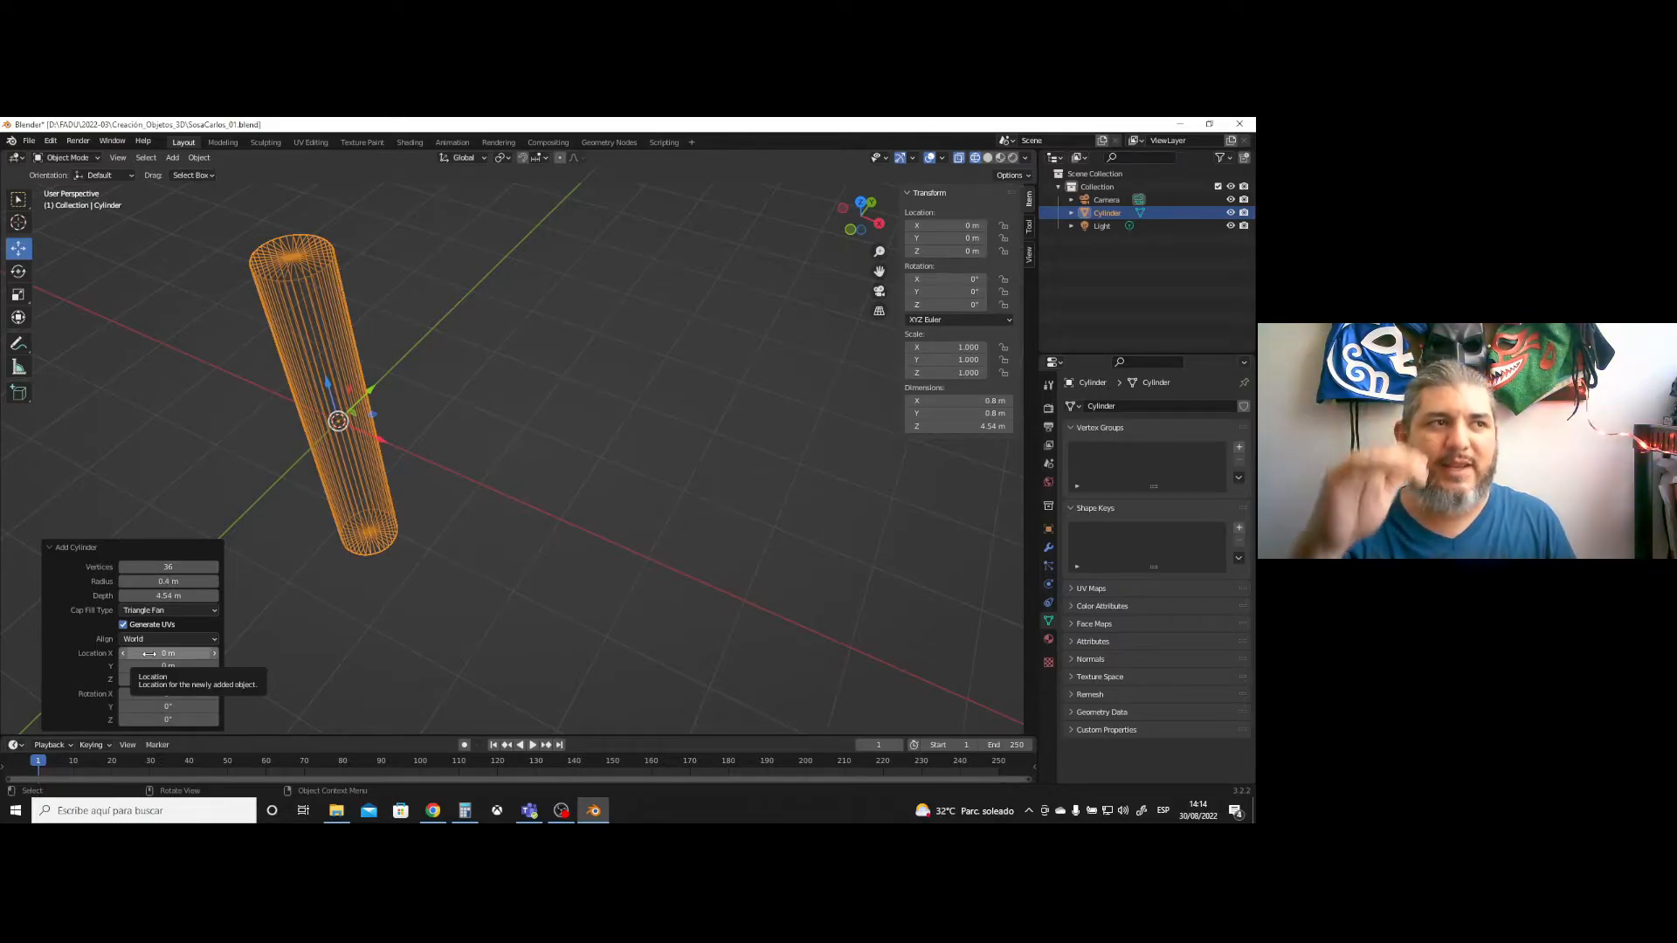
click(162, 611)
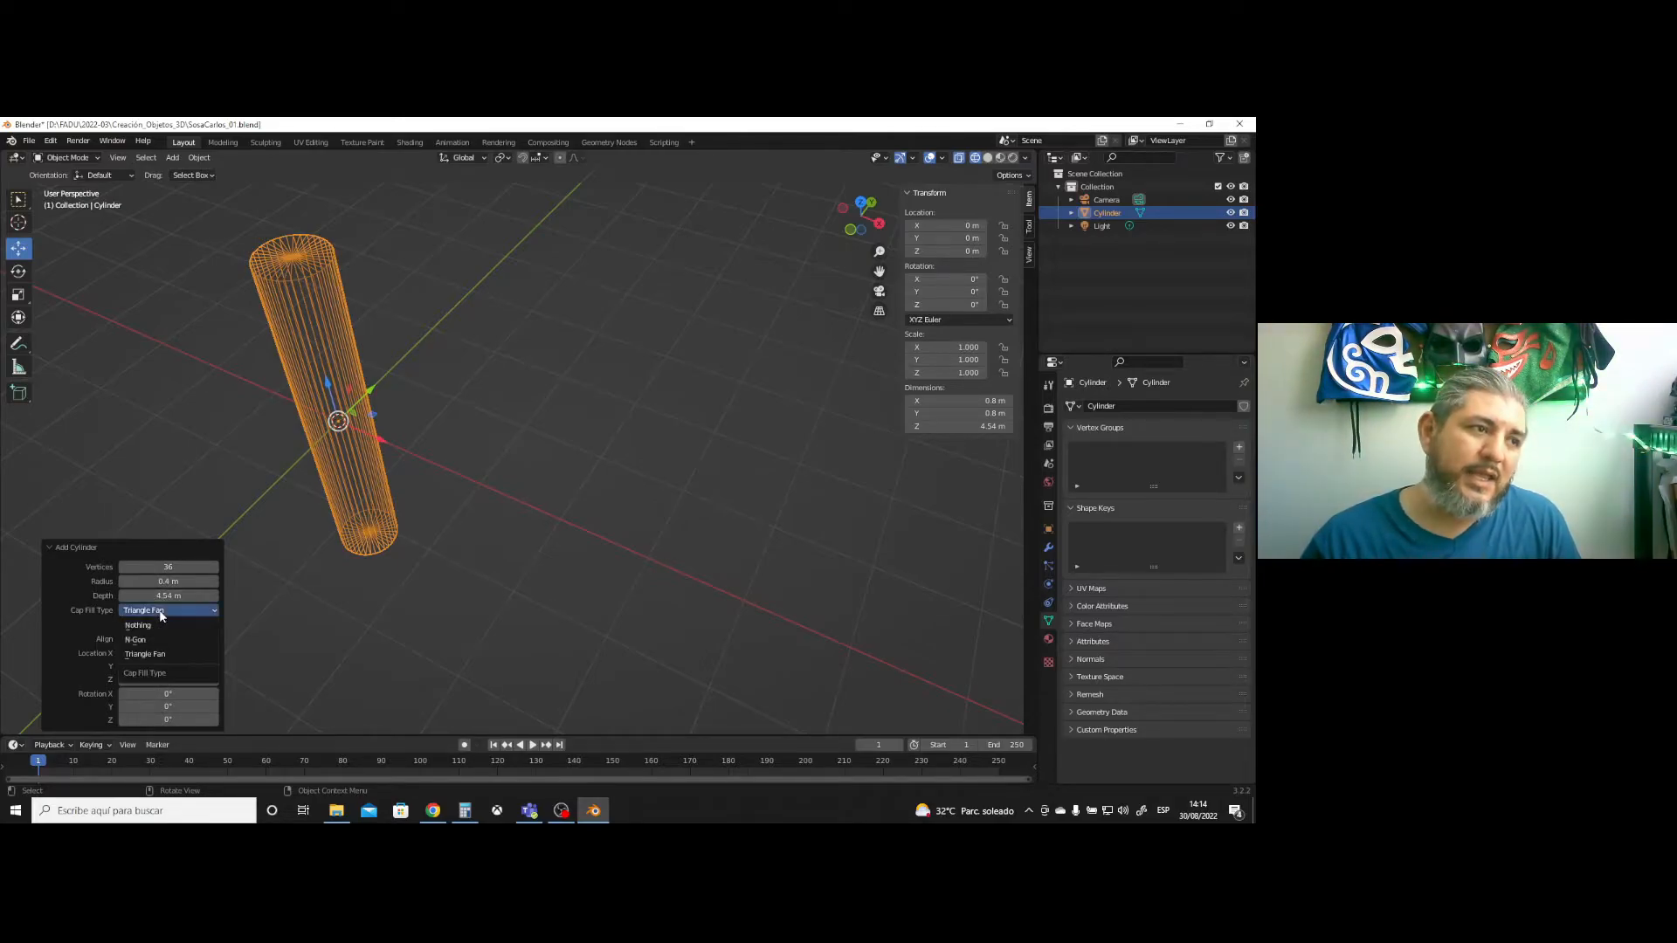
click(149, 638)
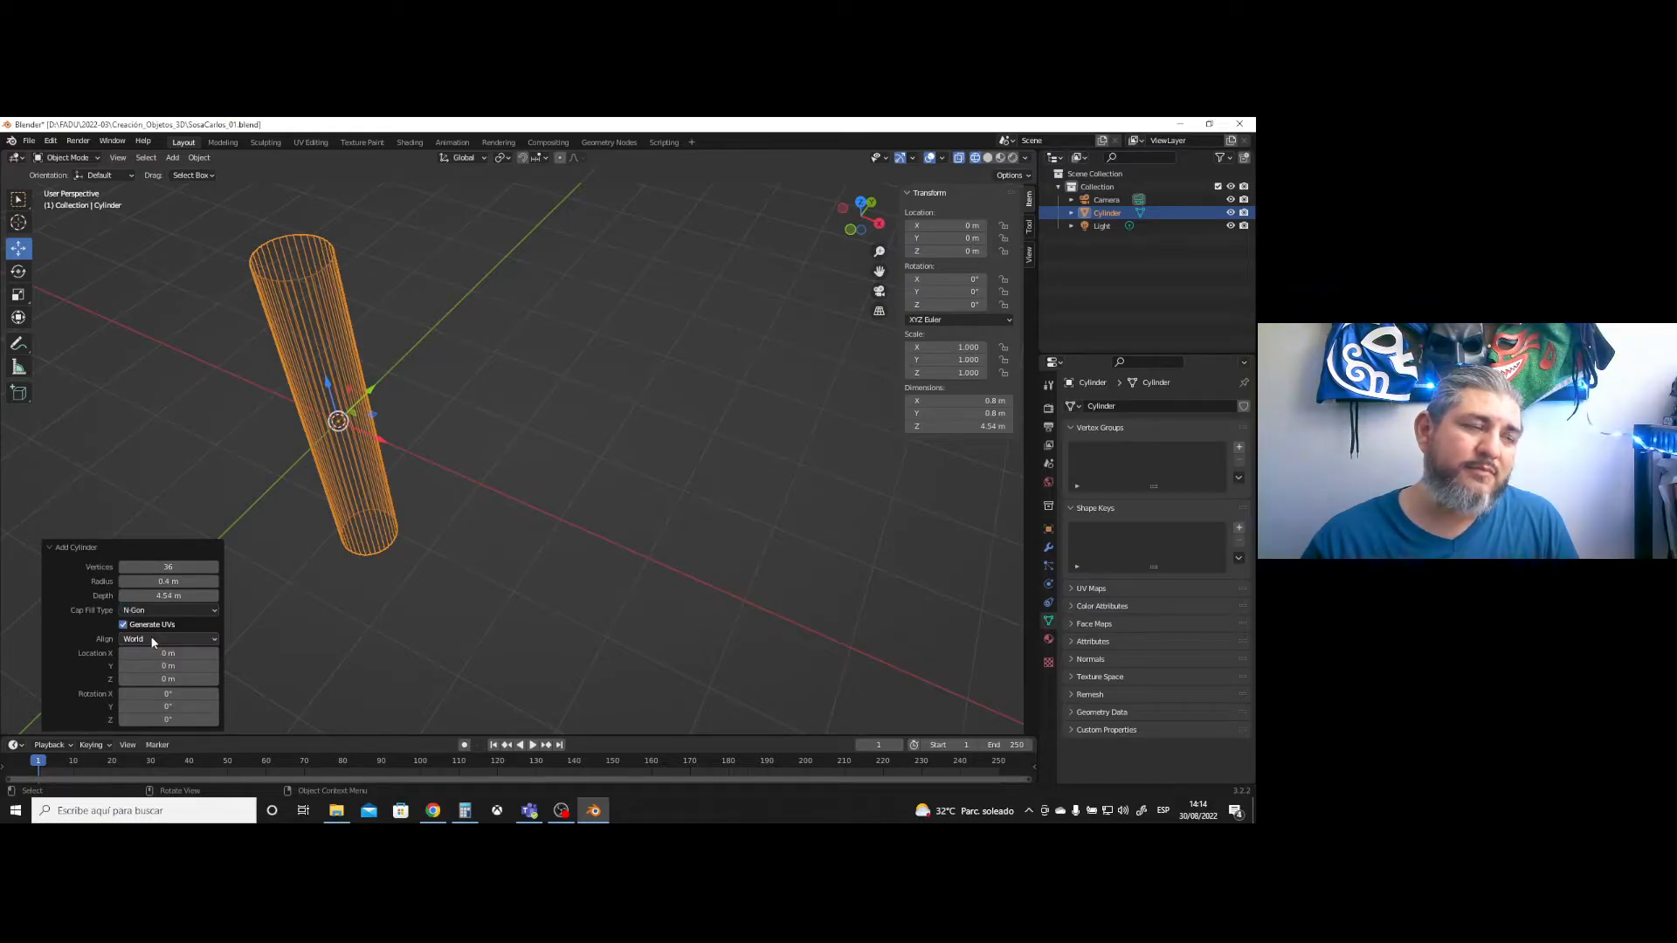
click(988, 158)
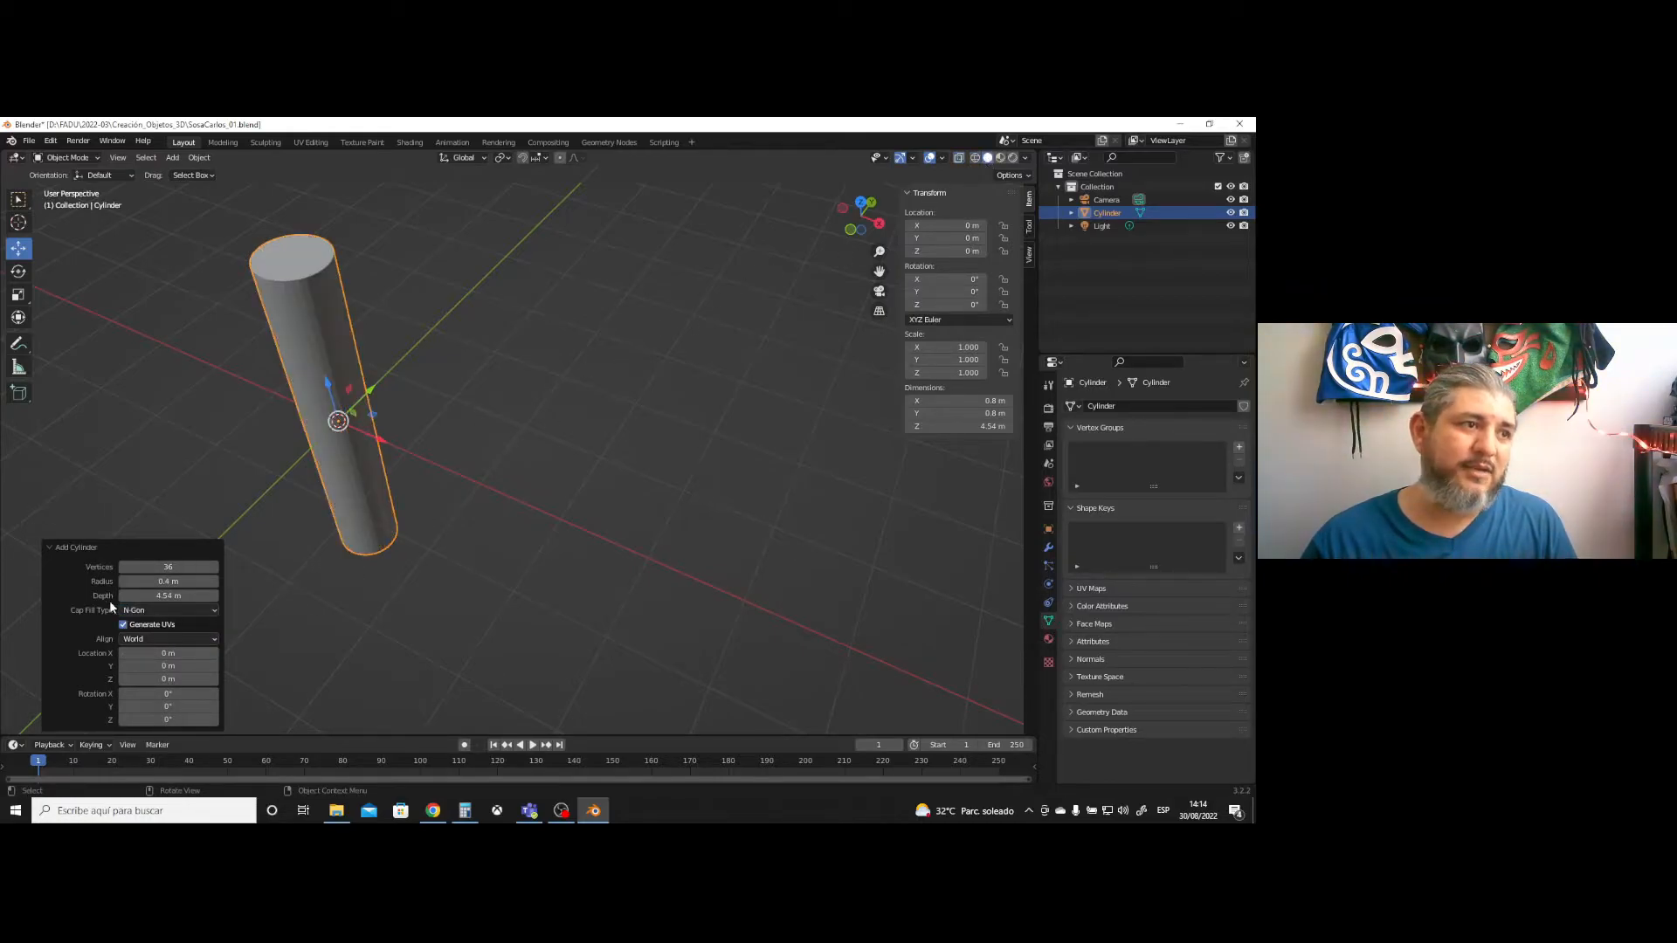
- Reduce the cylinder's depth to about 3.58 m and deselect it
drag(159, 595, 188, 592)
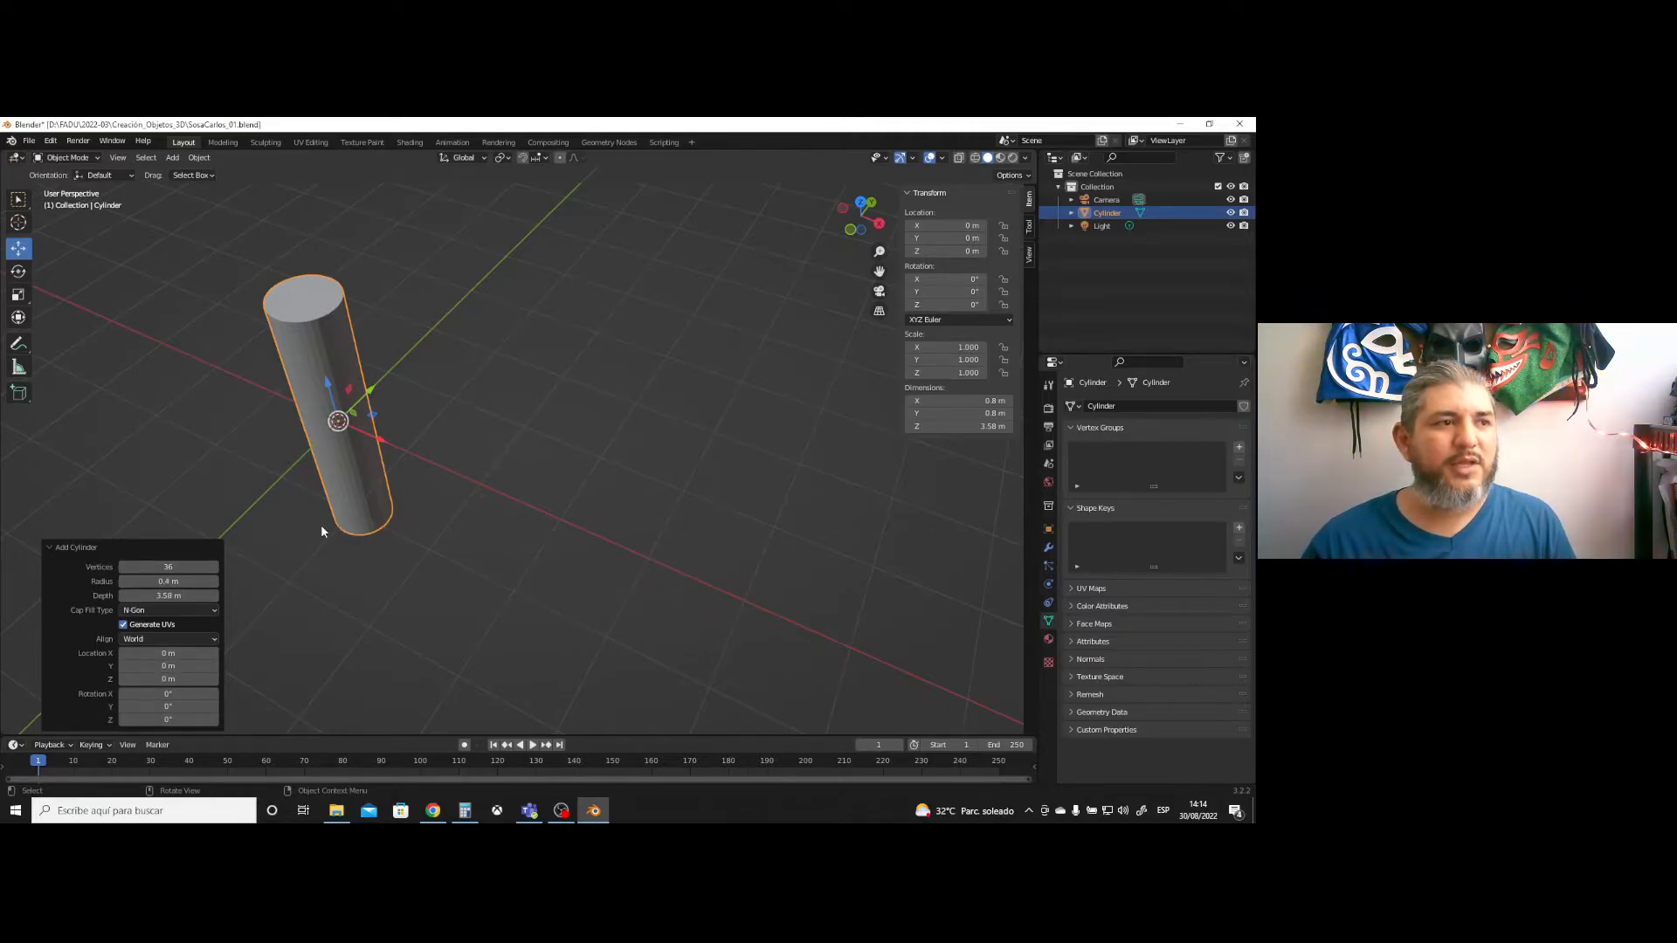
click(297, 563)
middle_drag(297, 562, 312, 482)
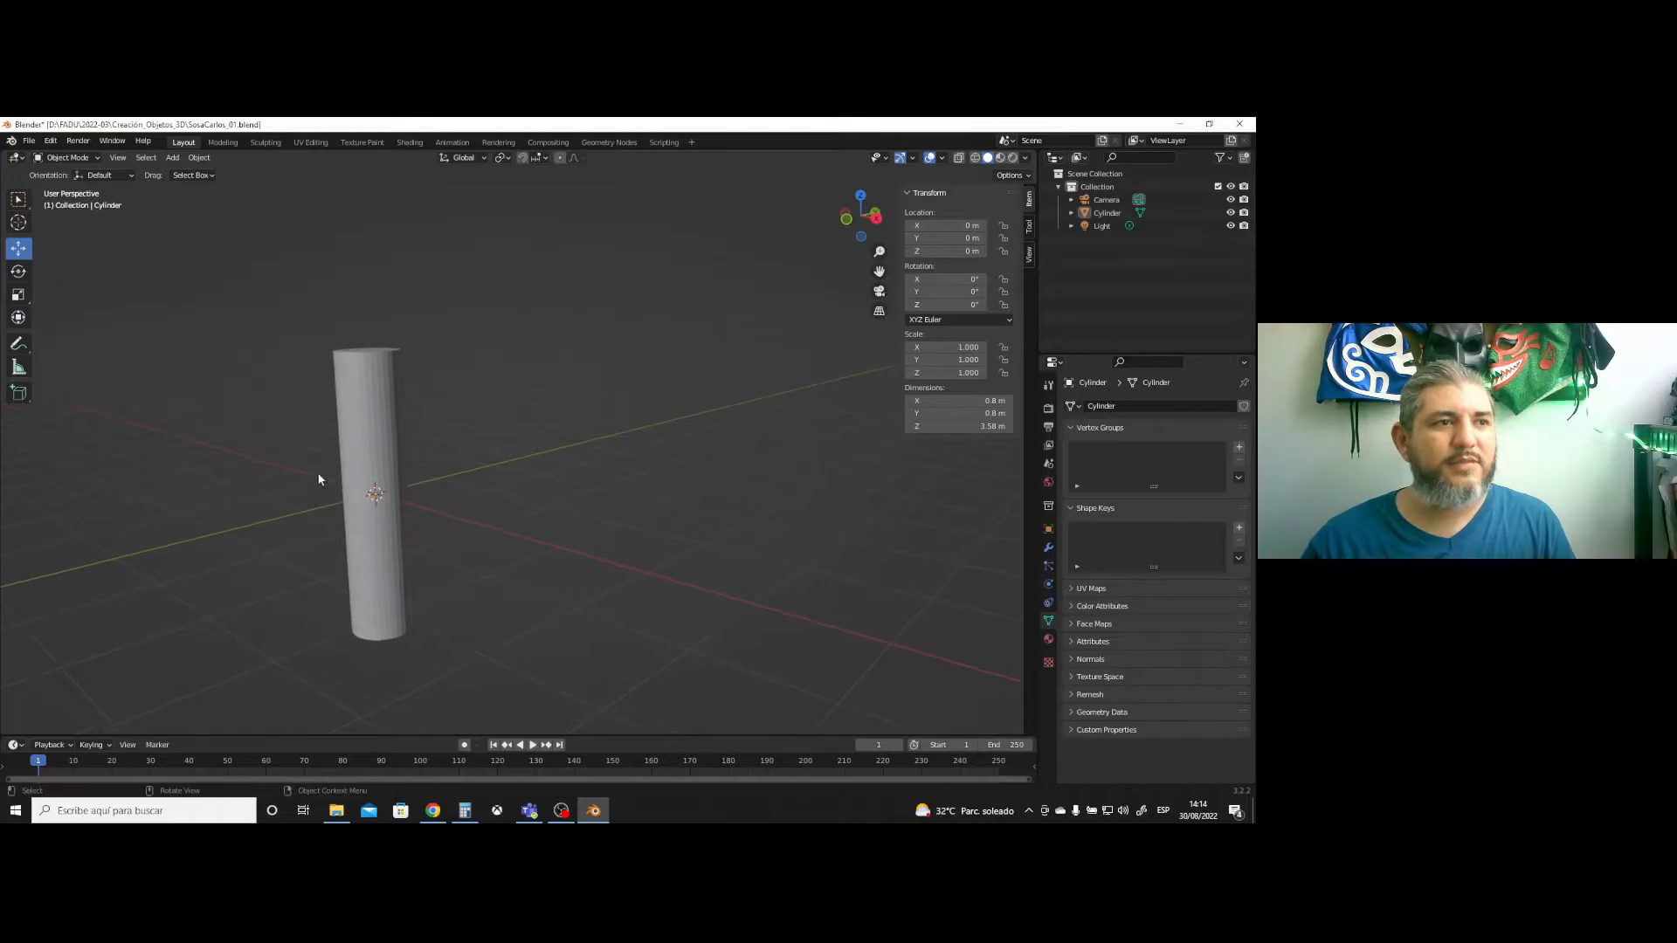
- Delete the cylinder and add a cone mesh at the world origin
click(363, 434)
key(Delete)
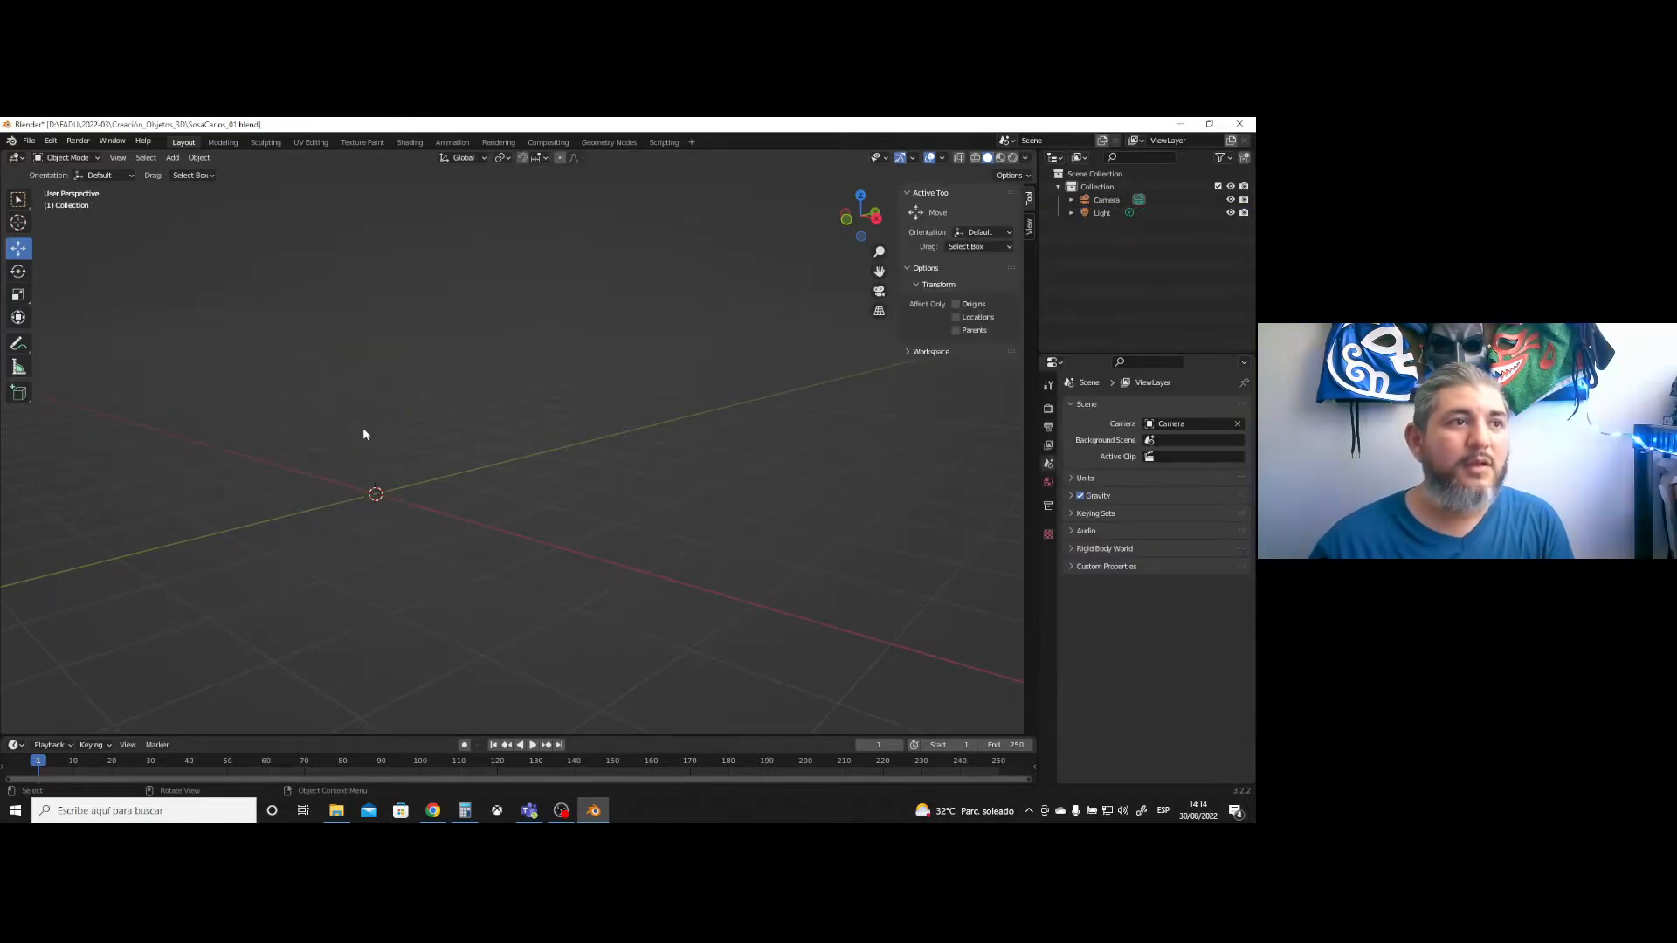
click(172, 158)
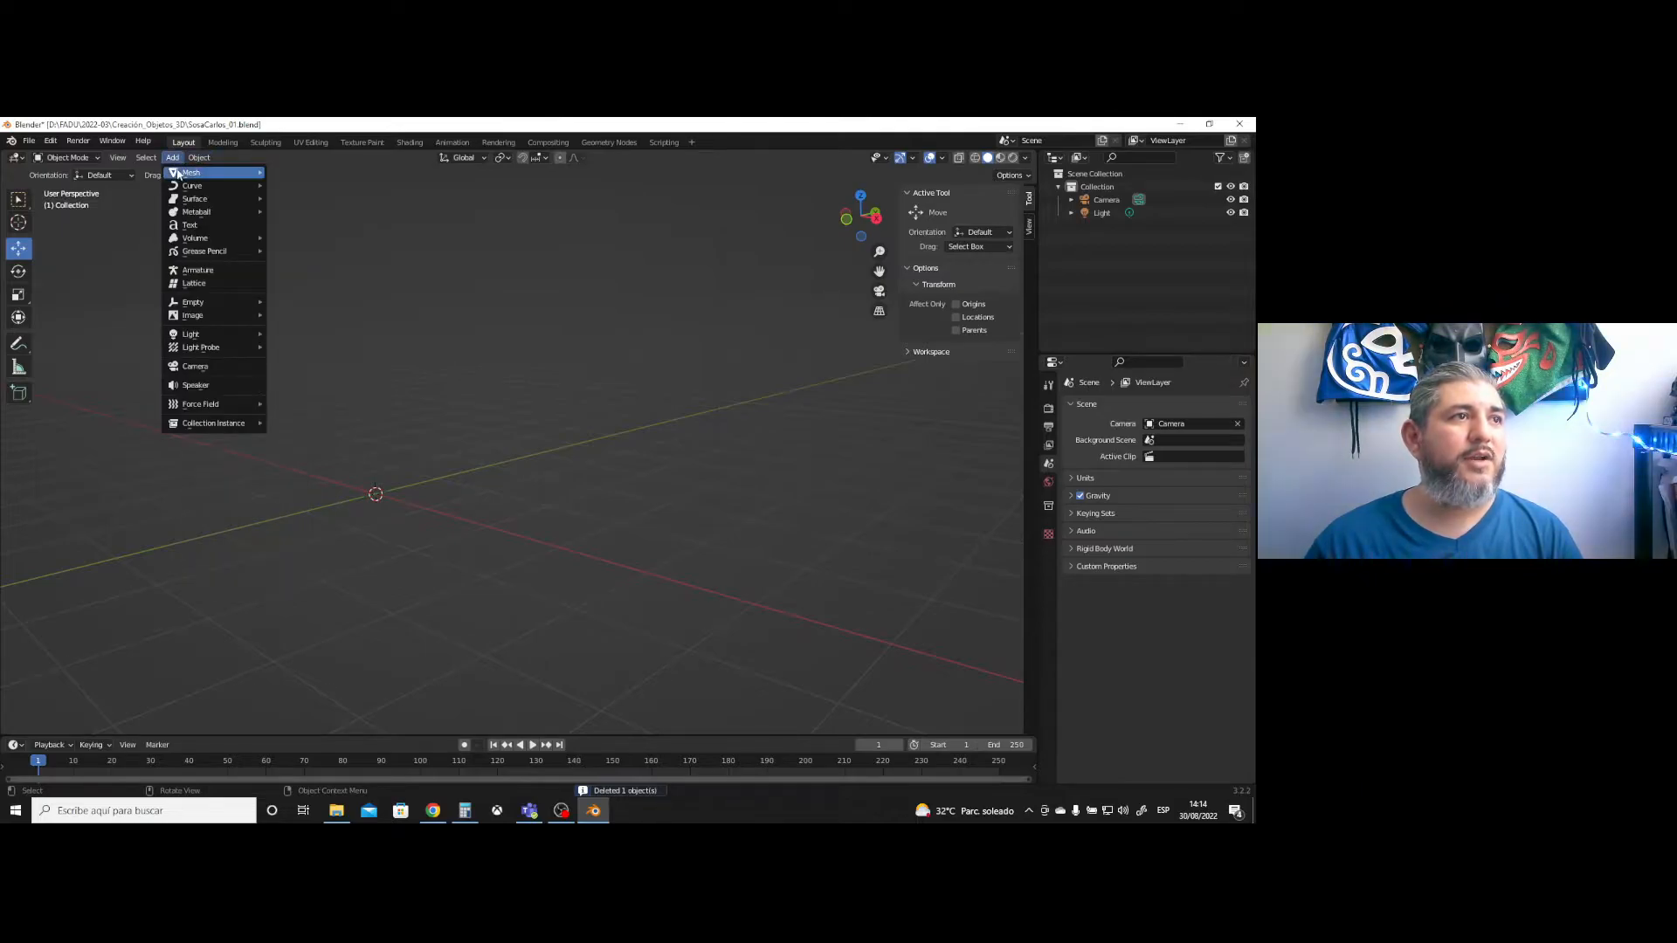
mouse_move(176, 171)
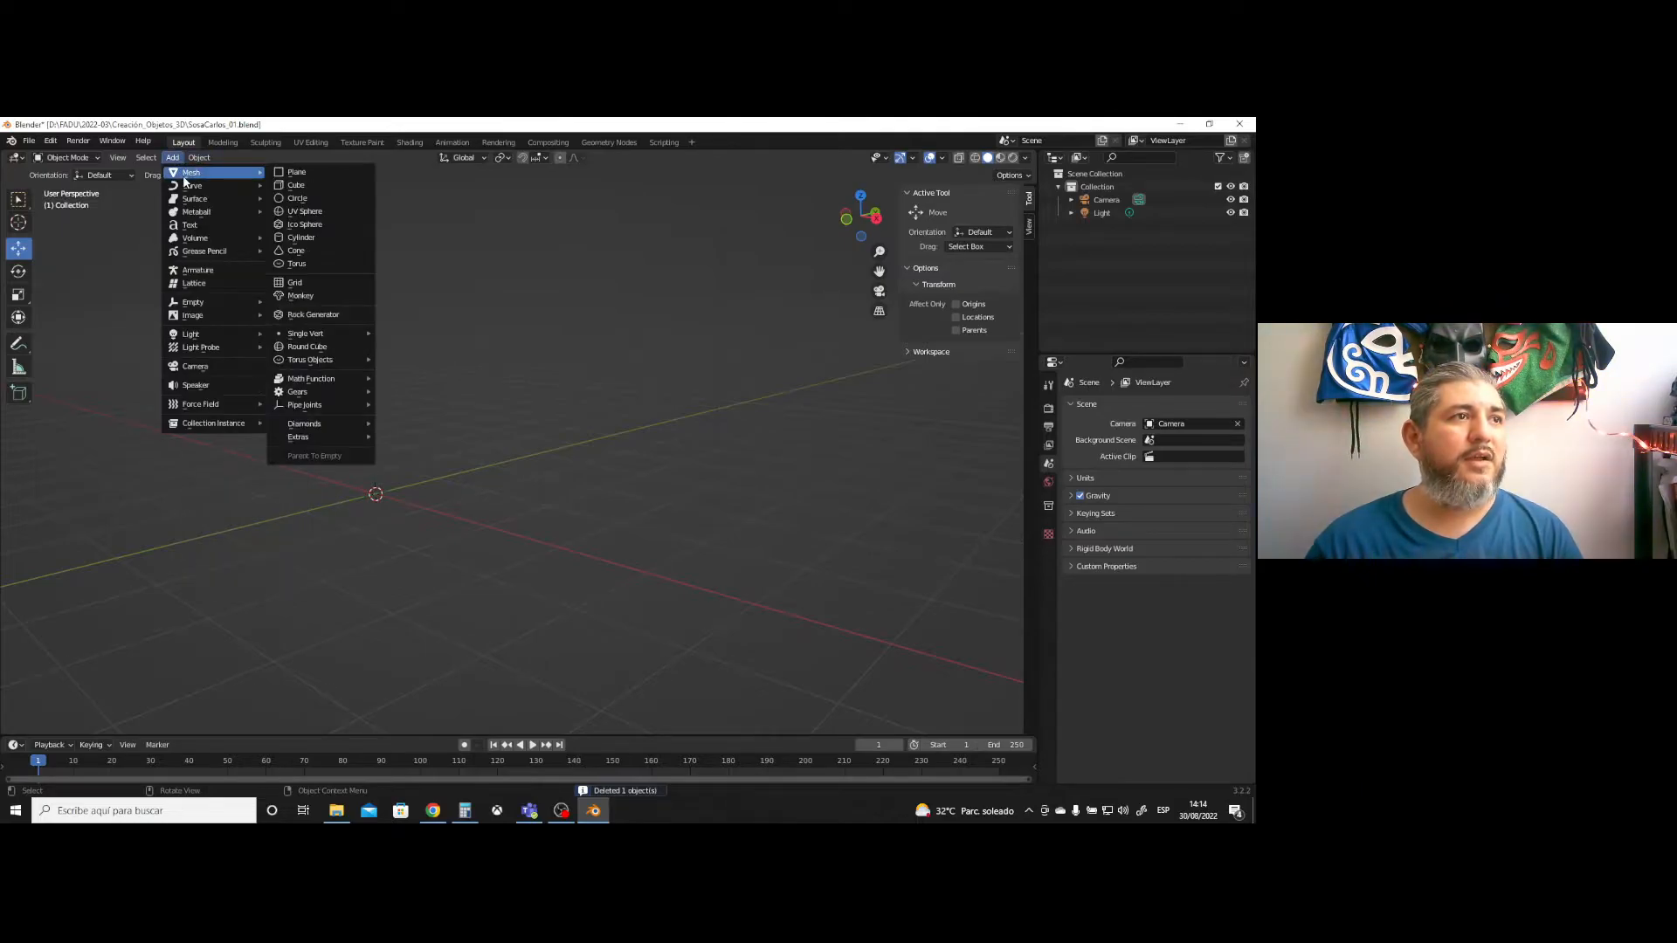
click(325, 255)
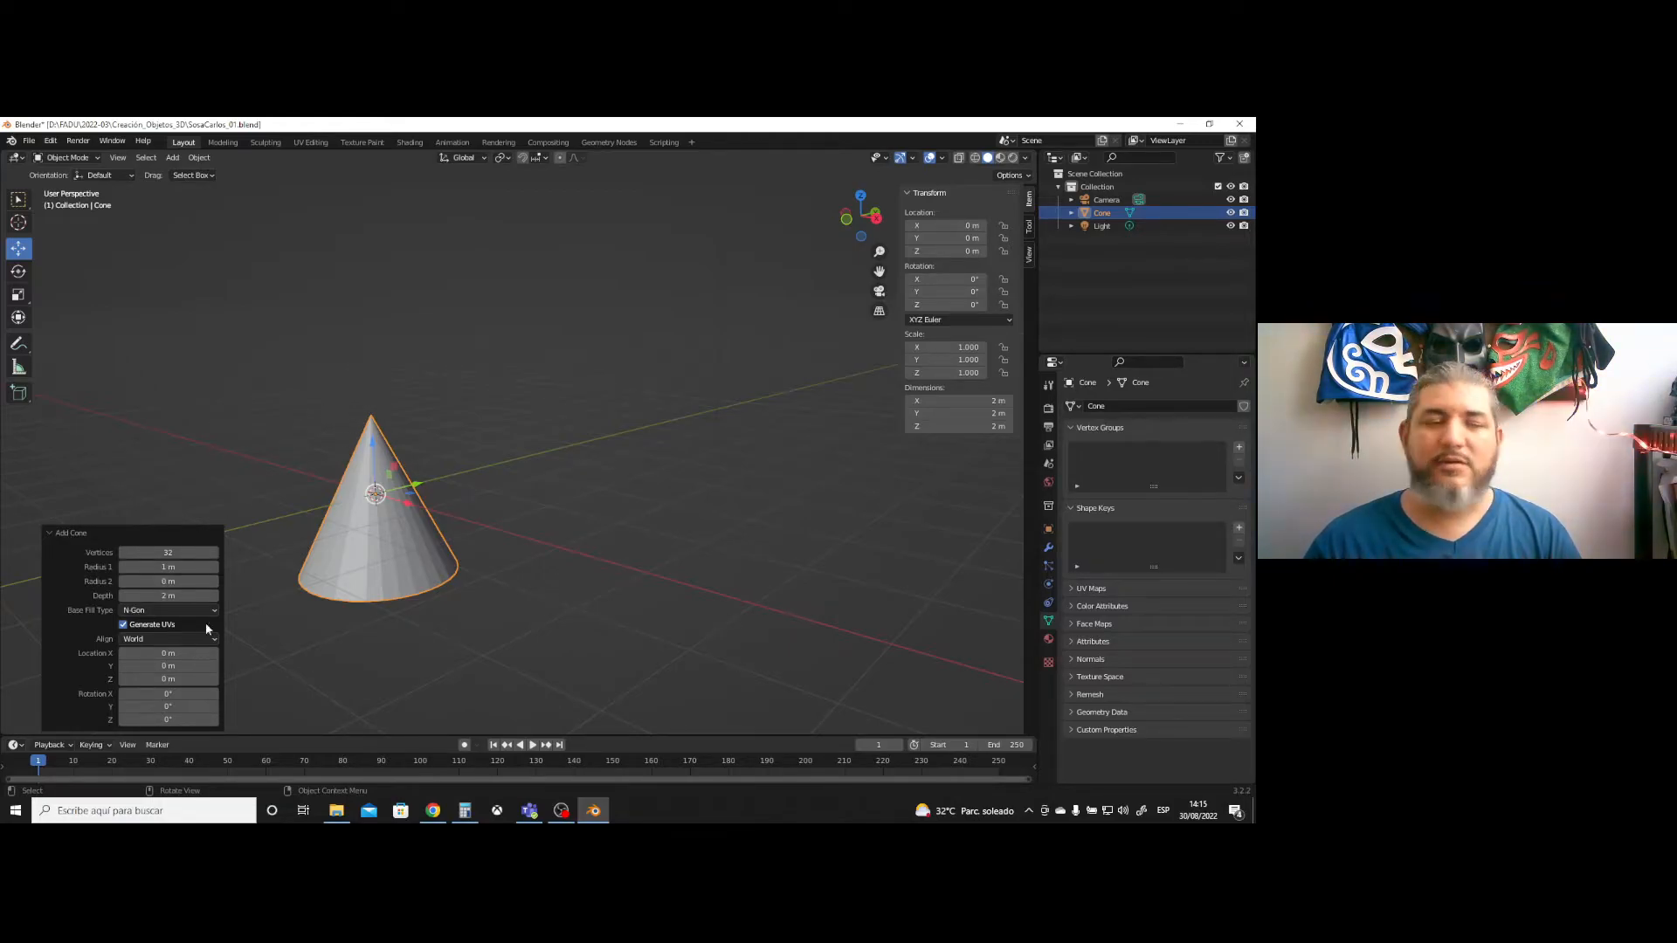
- Invert the cone with radius 1 of 0.001 m, radius 2 of 0.82 m and depth of 2.09 m, and set its base fill to Nothing
mouse_move(148, 582)
mouse_down()
mouse_move(337, 612)
mouse_move(122, 566)
mouse_move(151, 566)
mouse_up()
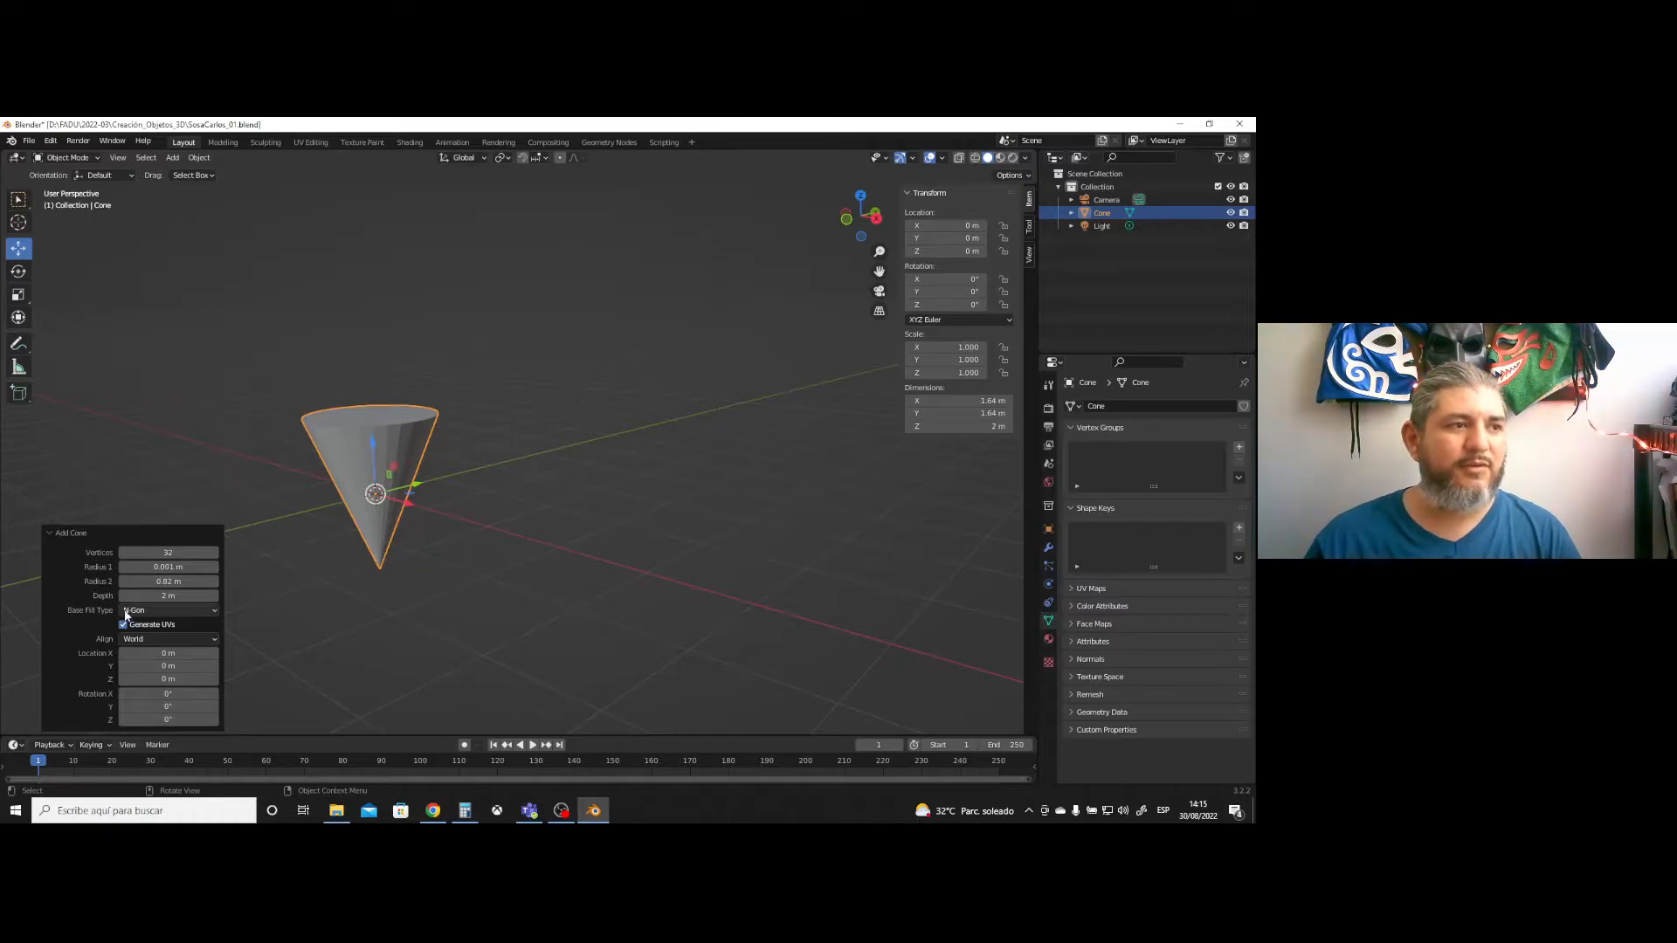
mouse_move(158, 596)
mouse_down()
mouse_move(218, 595)
mouse_move(159, 601)
mouse_up()
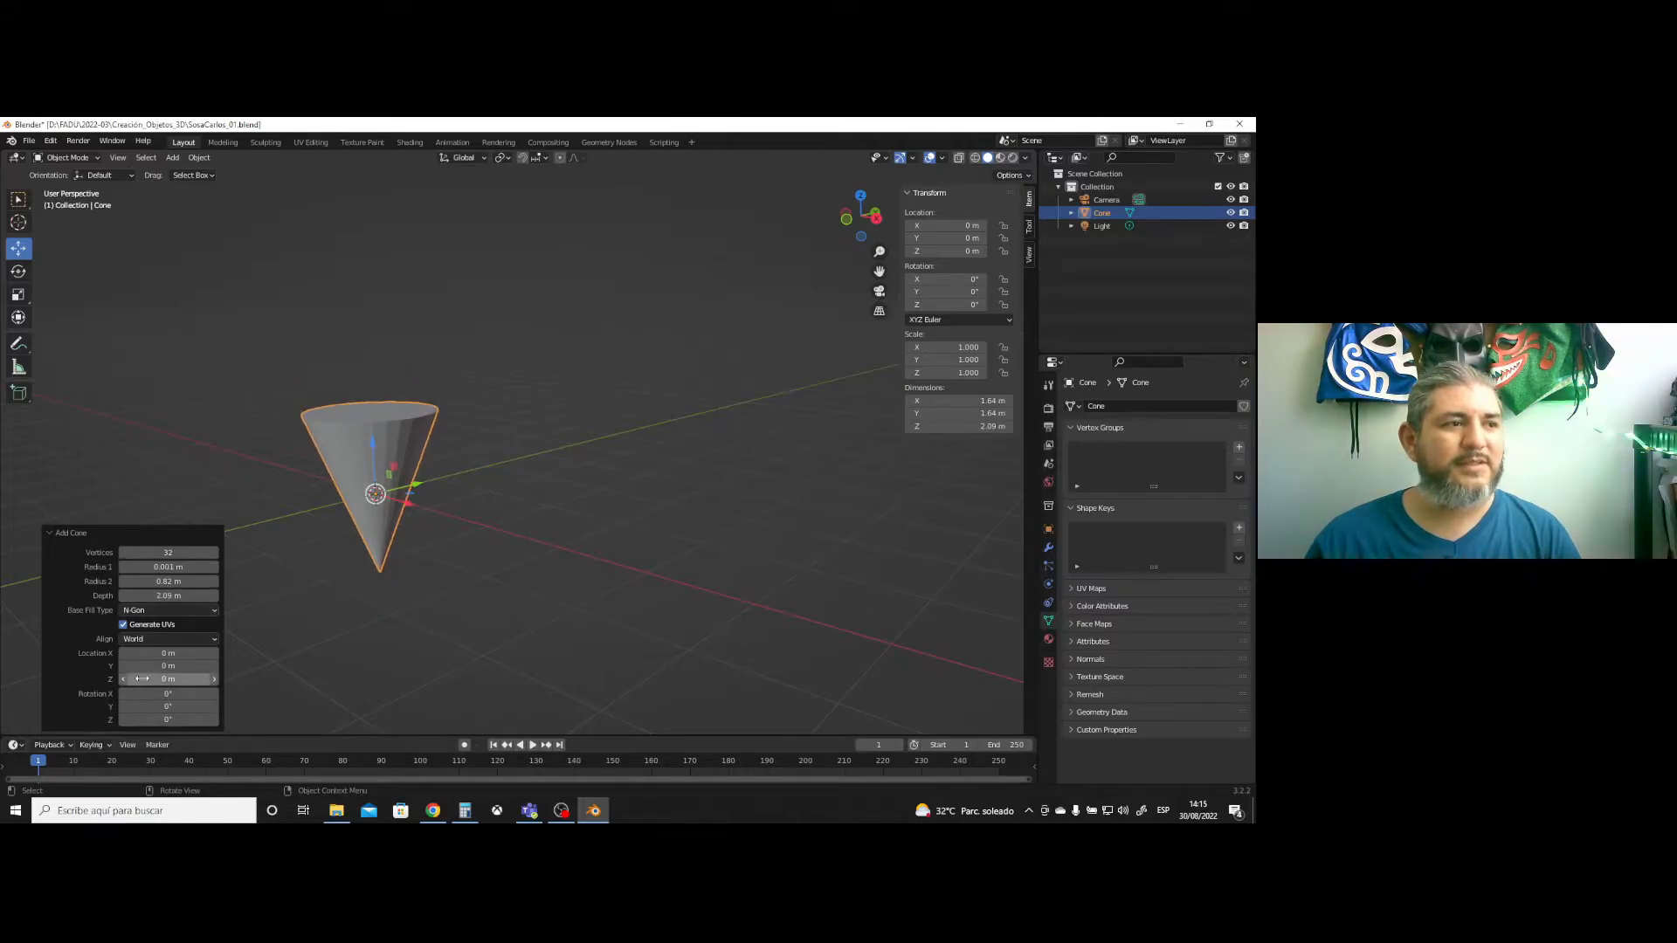
click(141, 611)
click(141, 611)
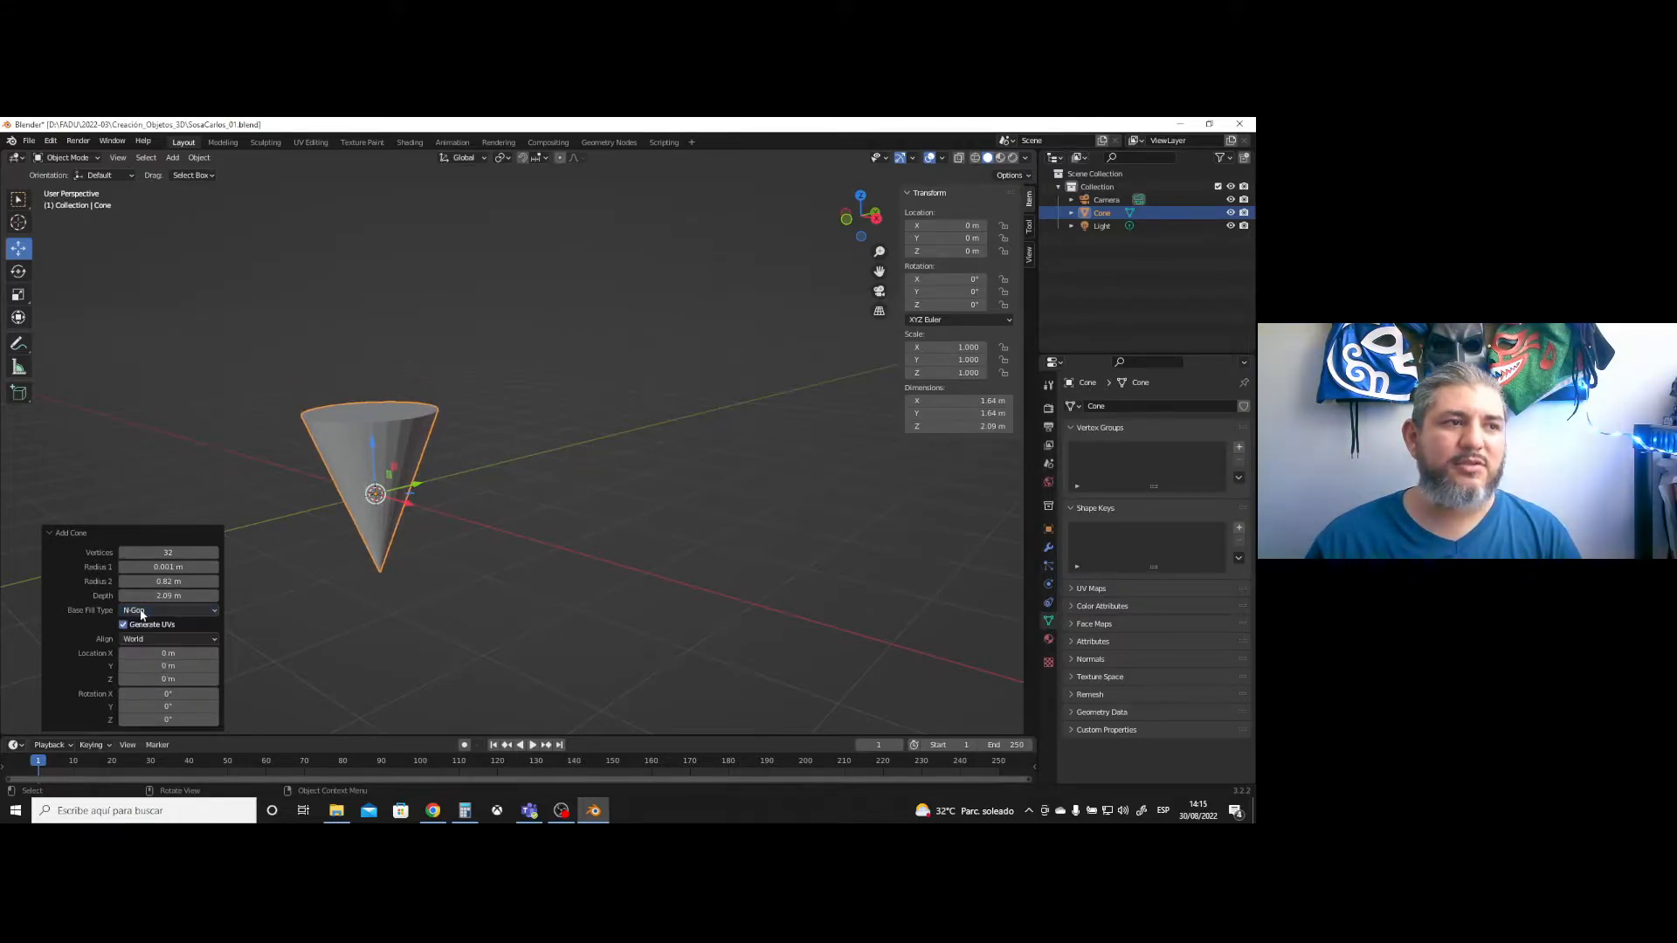
click(181, 612)
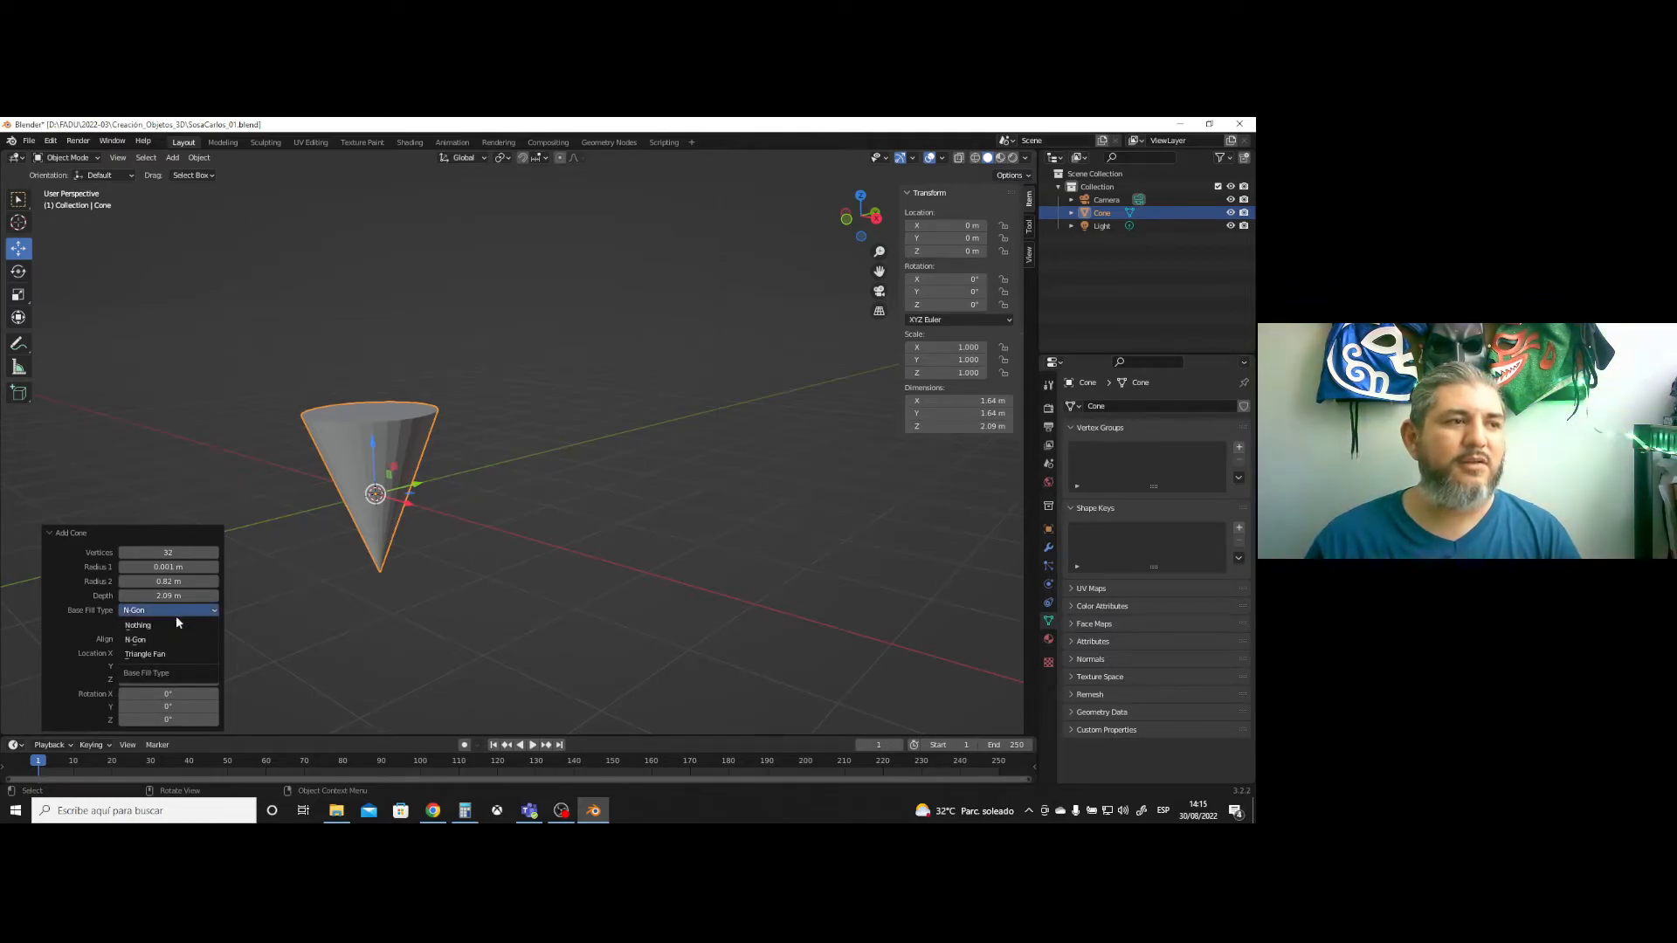
click(177, 625)
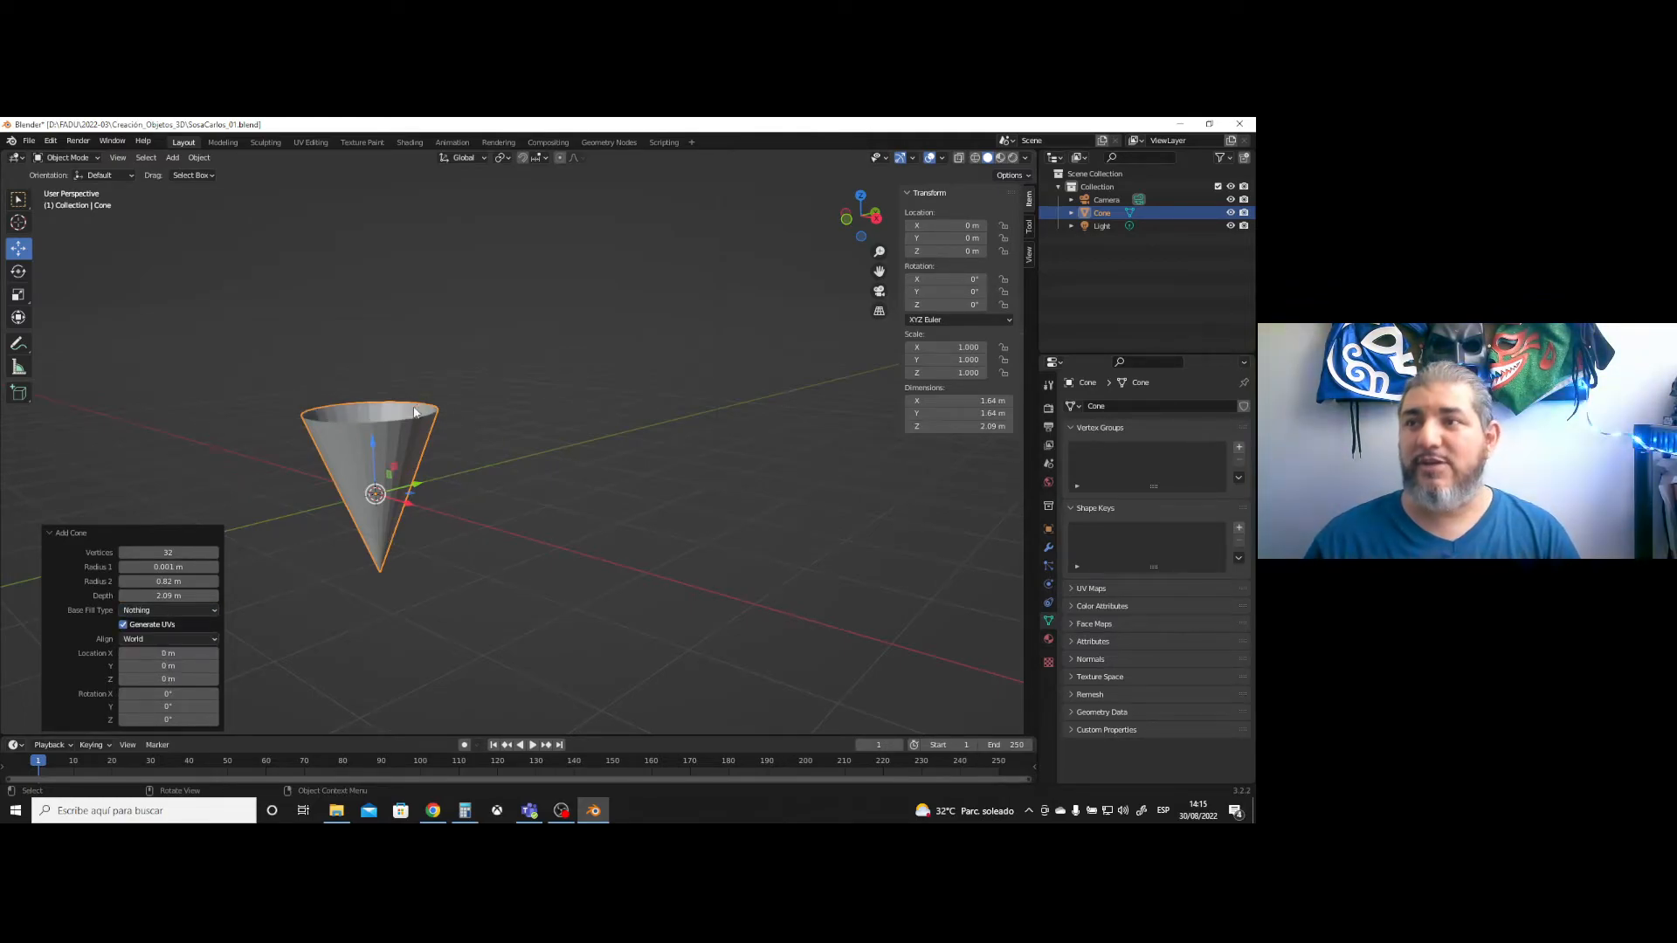
- Set the inverted cone's base fill type to N-Gon and deselect the cone
click(177, 610)
click(165, 642)
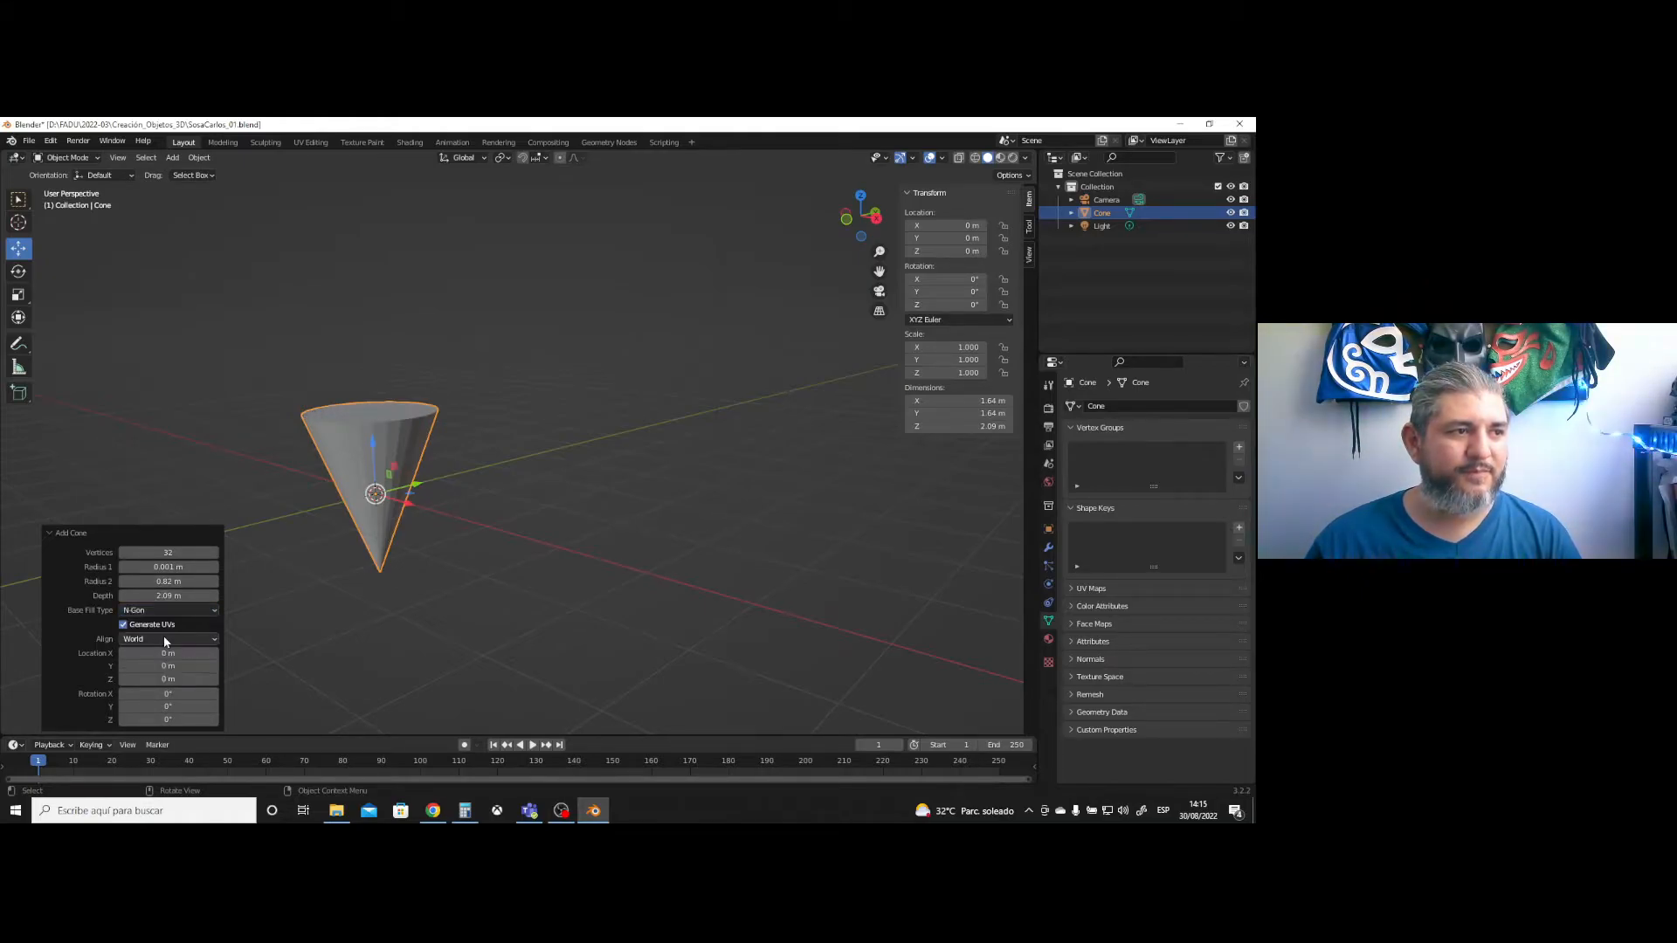
click(439, 284)
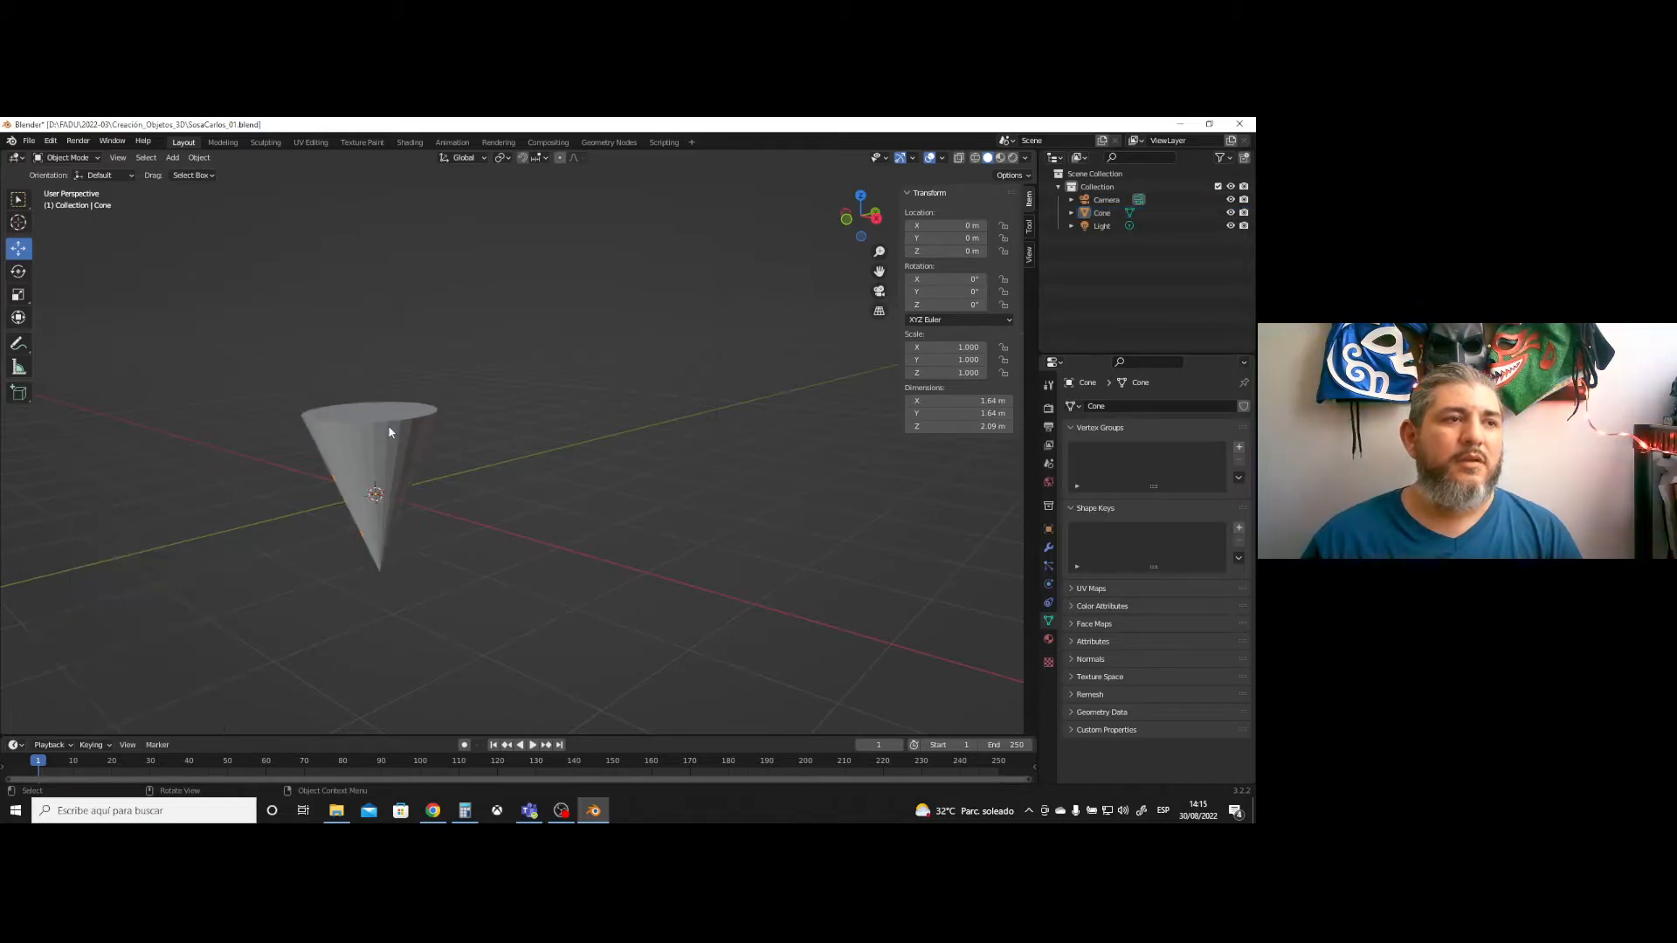
- Delete the cone and add a torus mesh at the world origin
click(377, 452)
key(x)
click(384, 463)
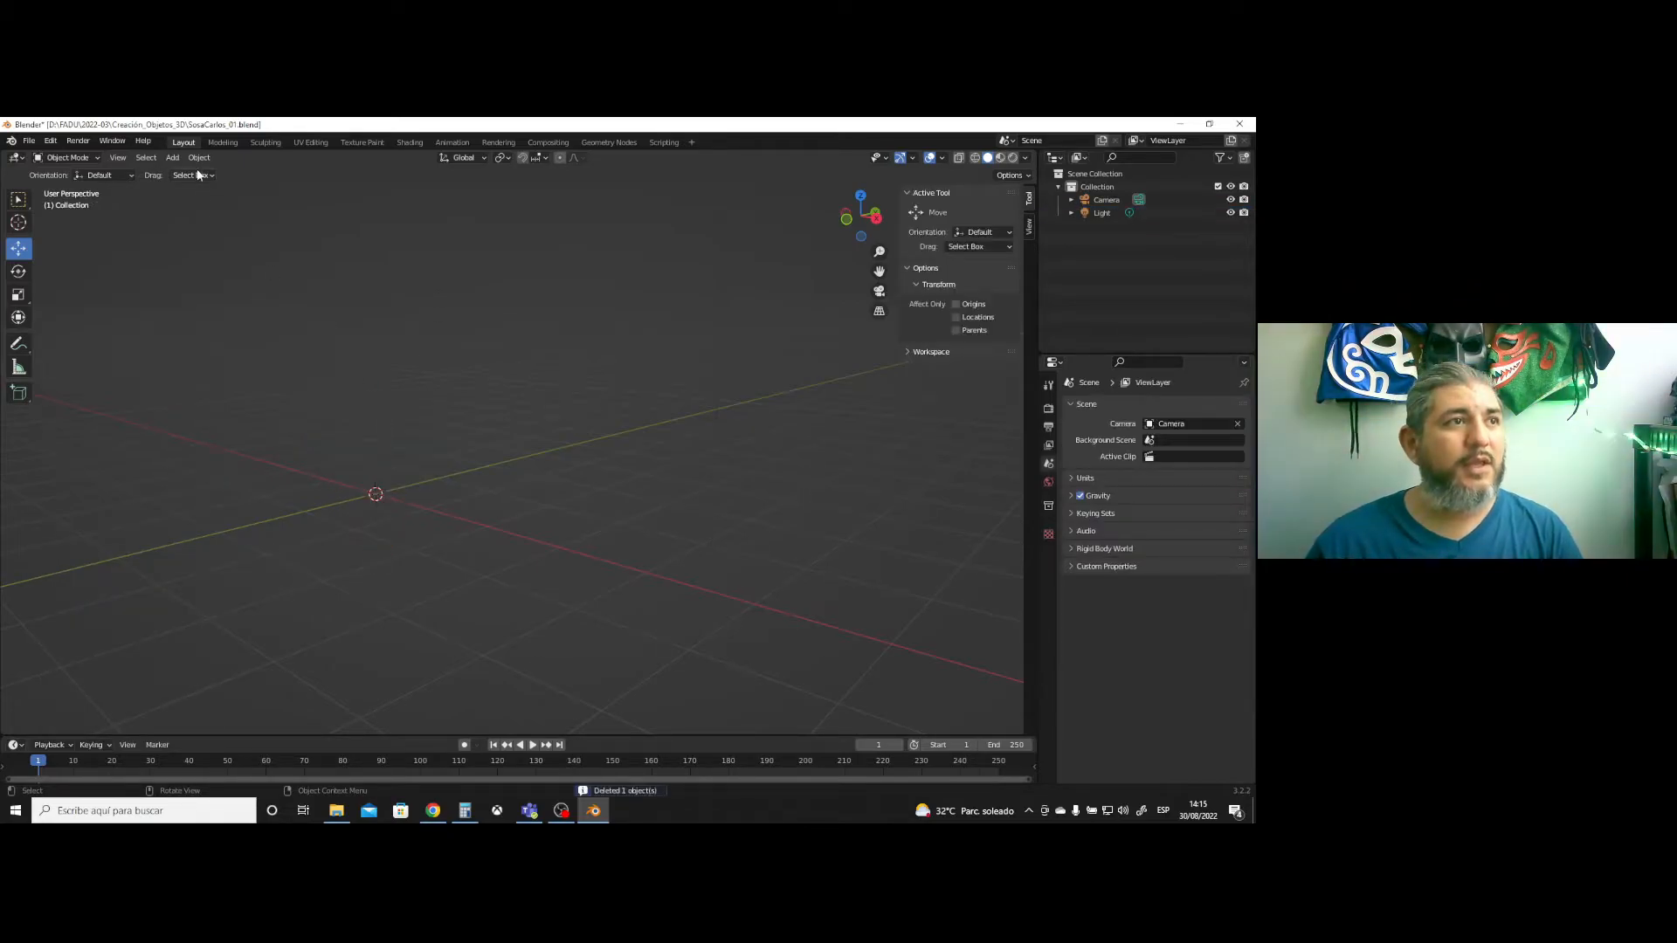
click(172, 157)
mouse_move(196, 177)
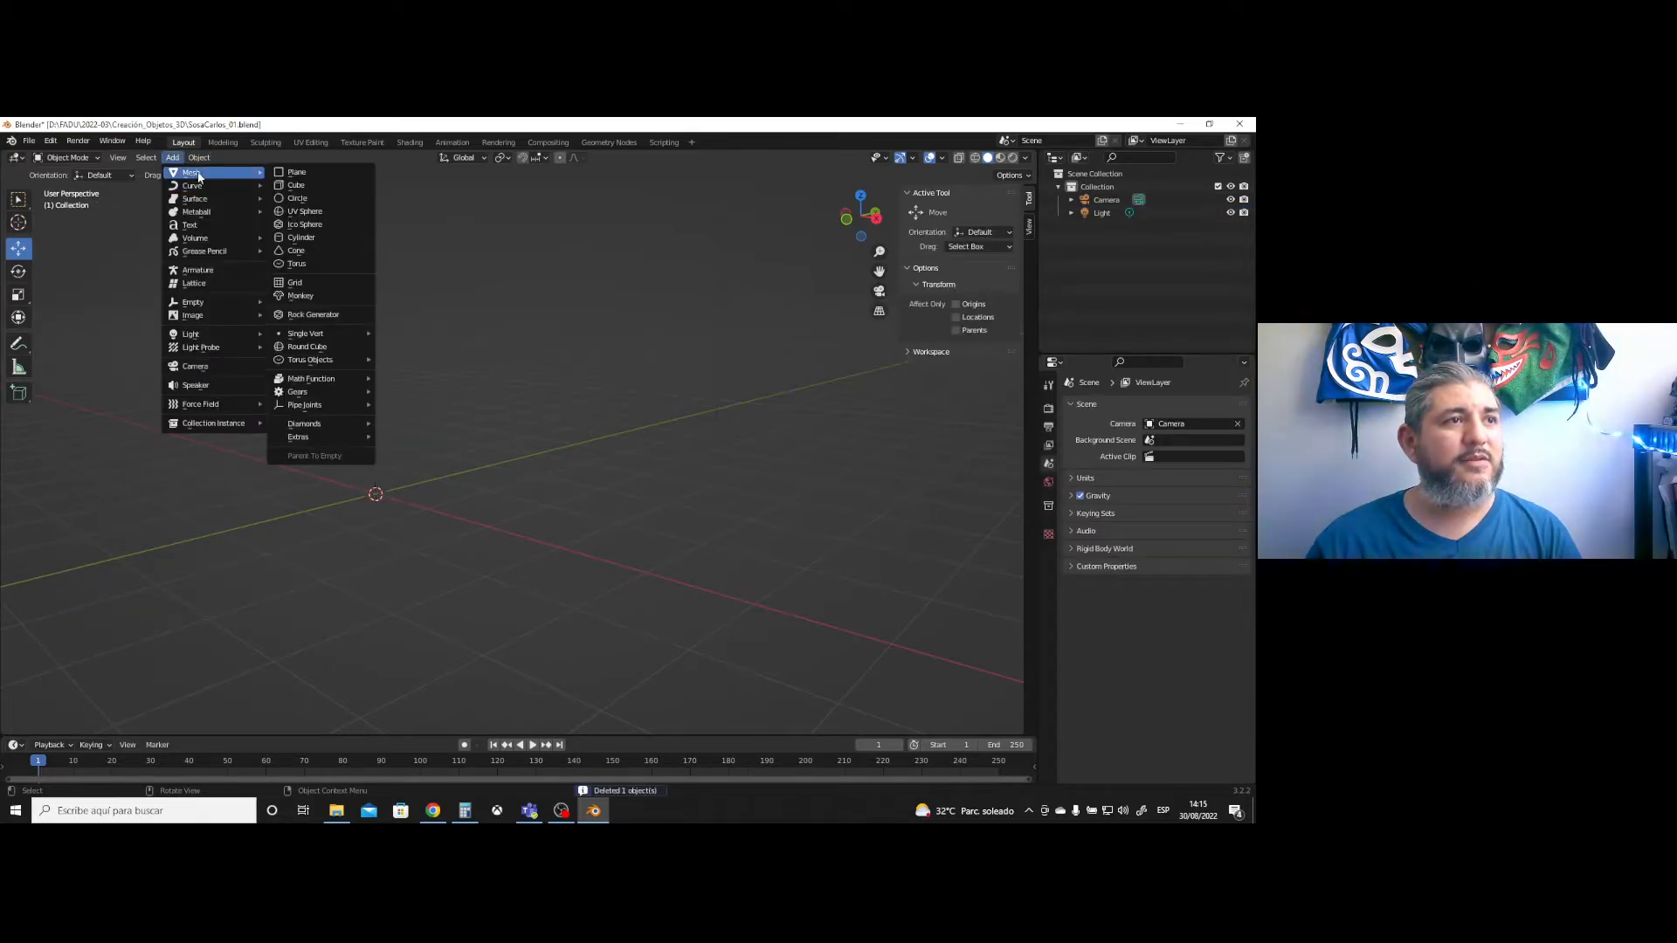
click(301, 263)
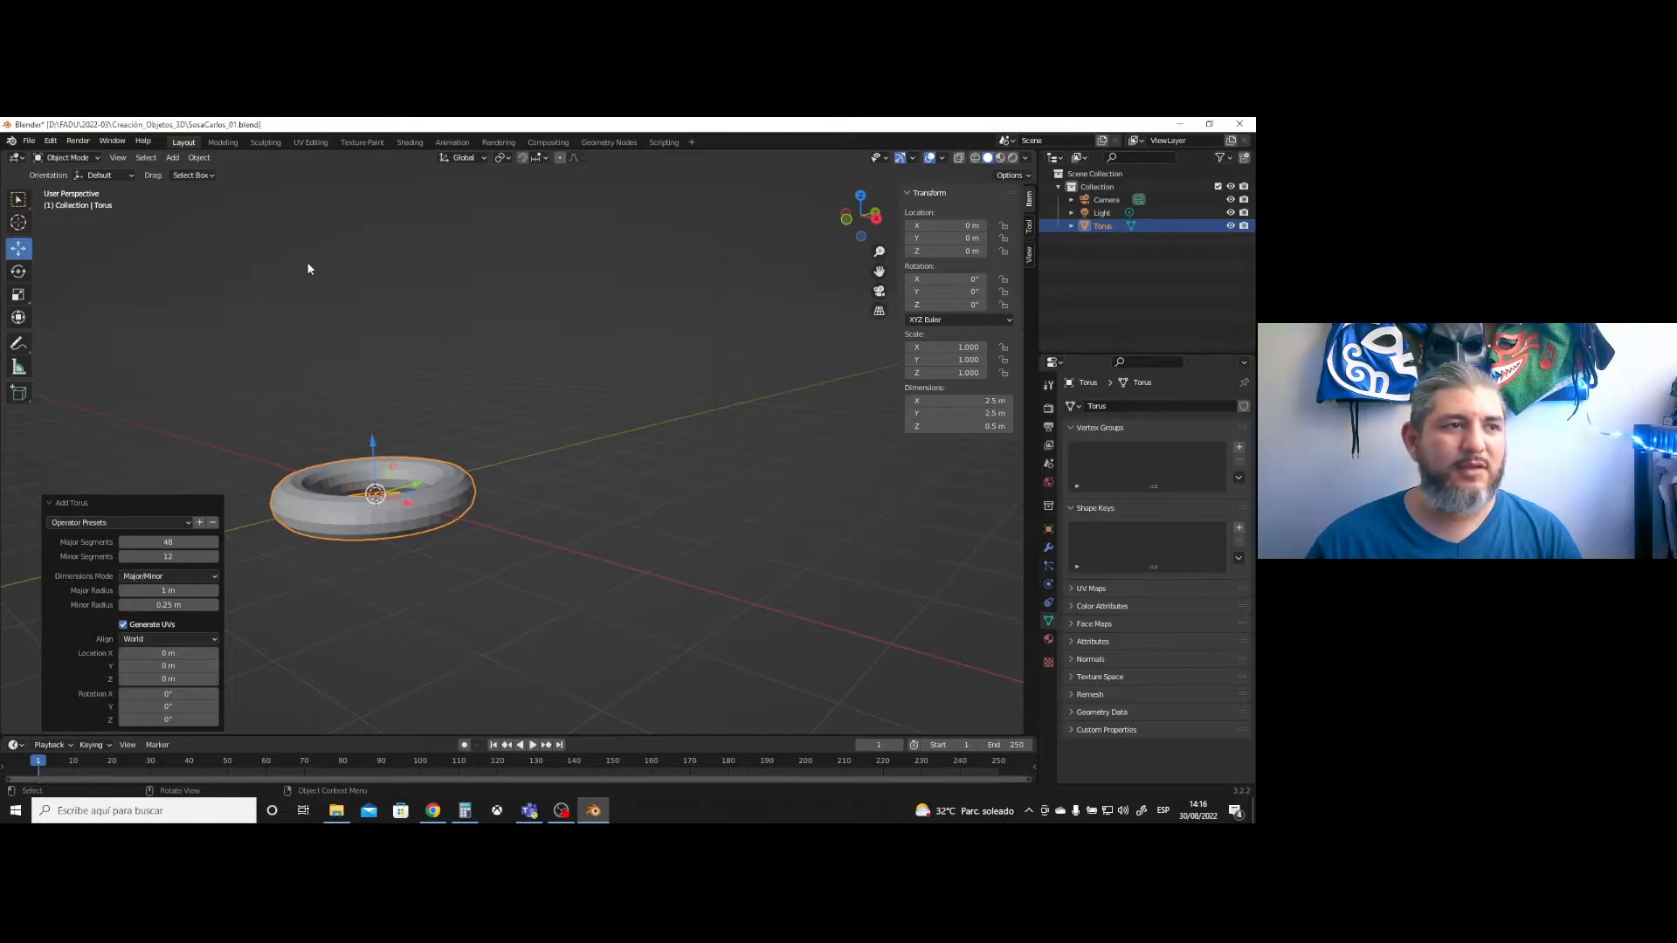
- Set the torus to 53 major and 30 minor segments, major radius 0.77 m and minor radius 0.49 m, dismissing the McAfee alert
mouse_move(166, 542)
mouse_down()
mouse_move(176, 557)
mouse_move(145, 556)
mouse_up()
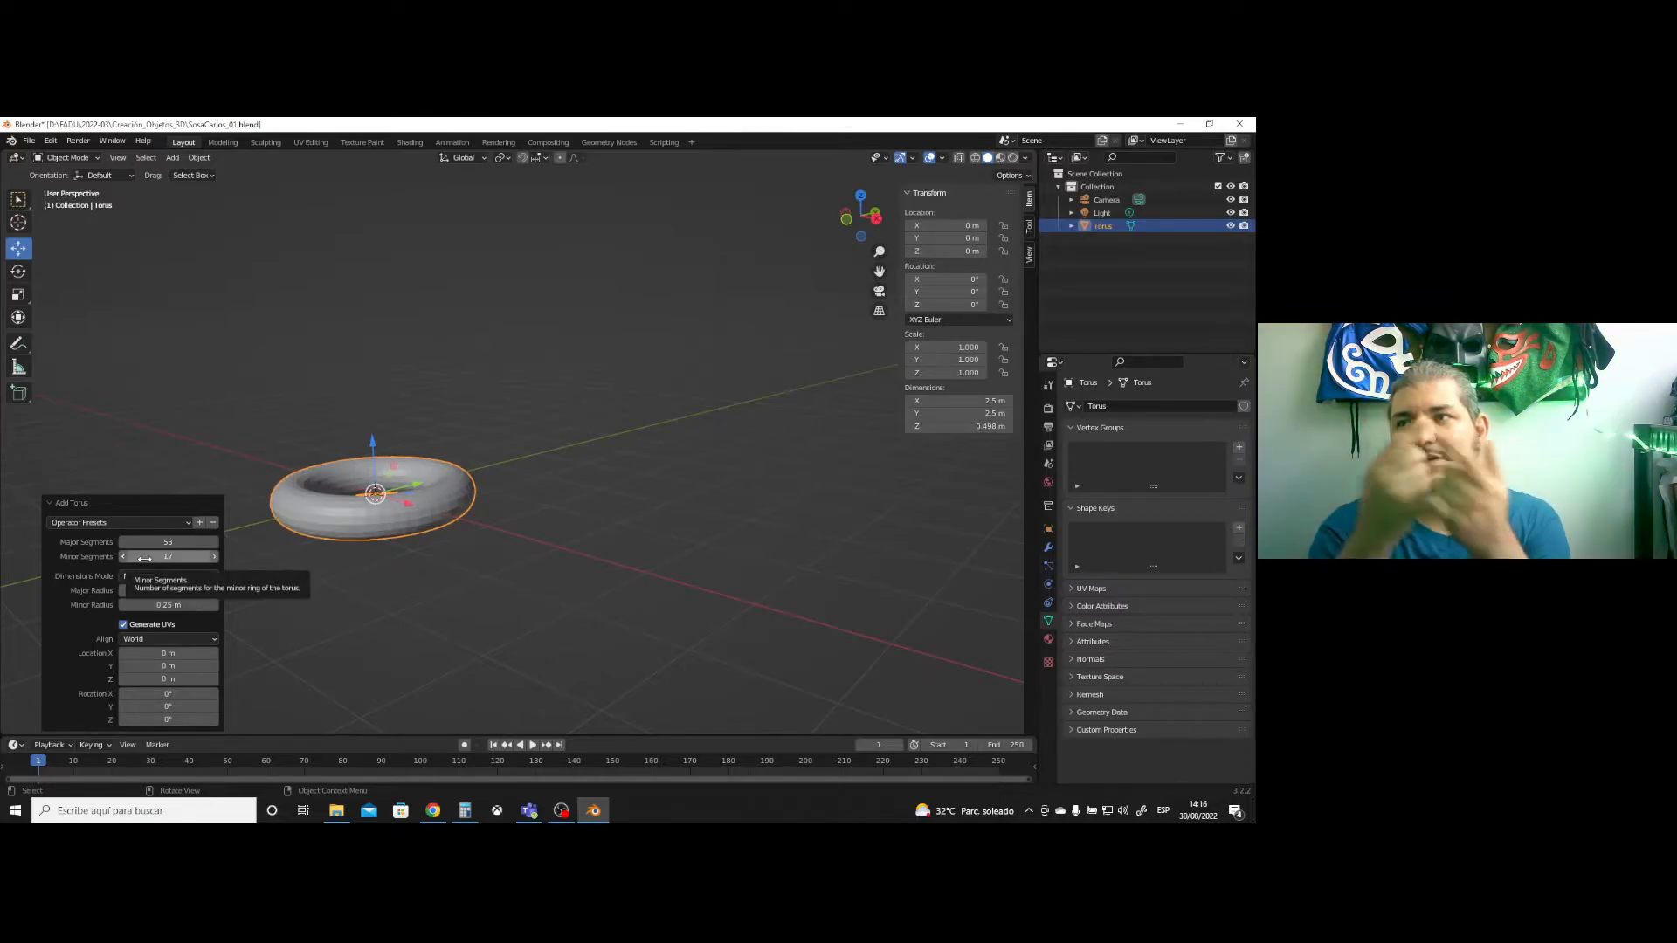
drag(145, 557, 152, 558)
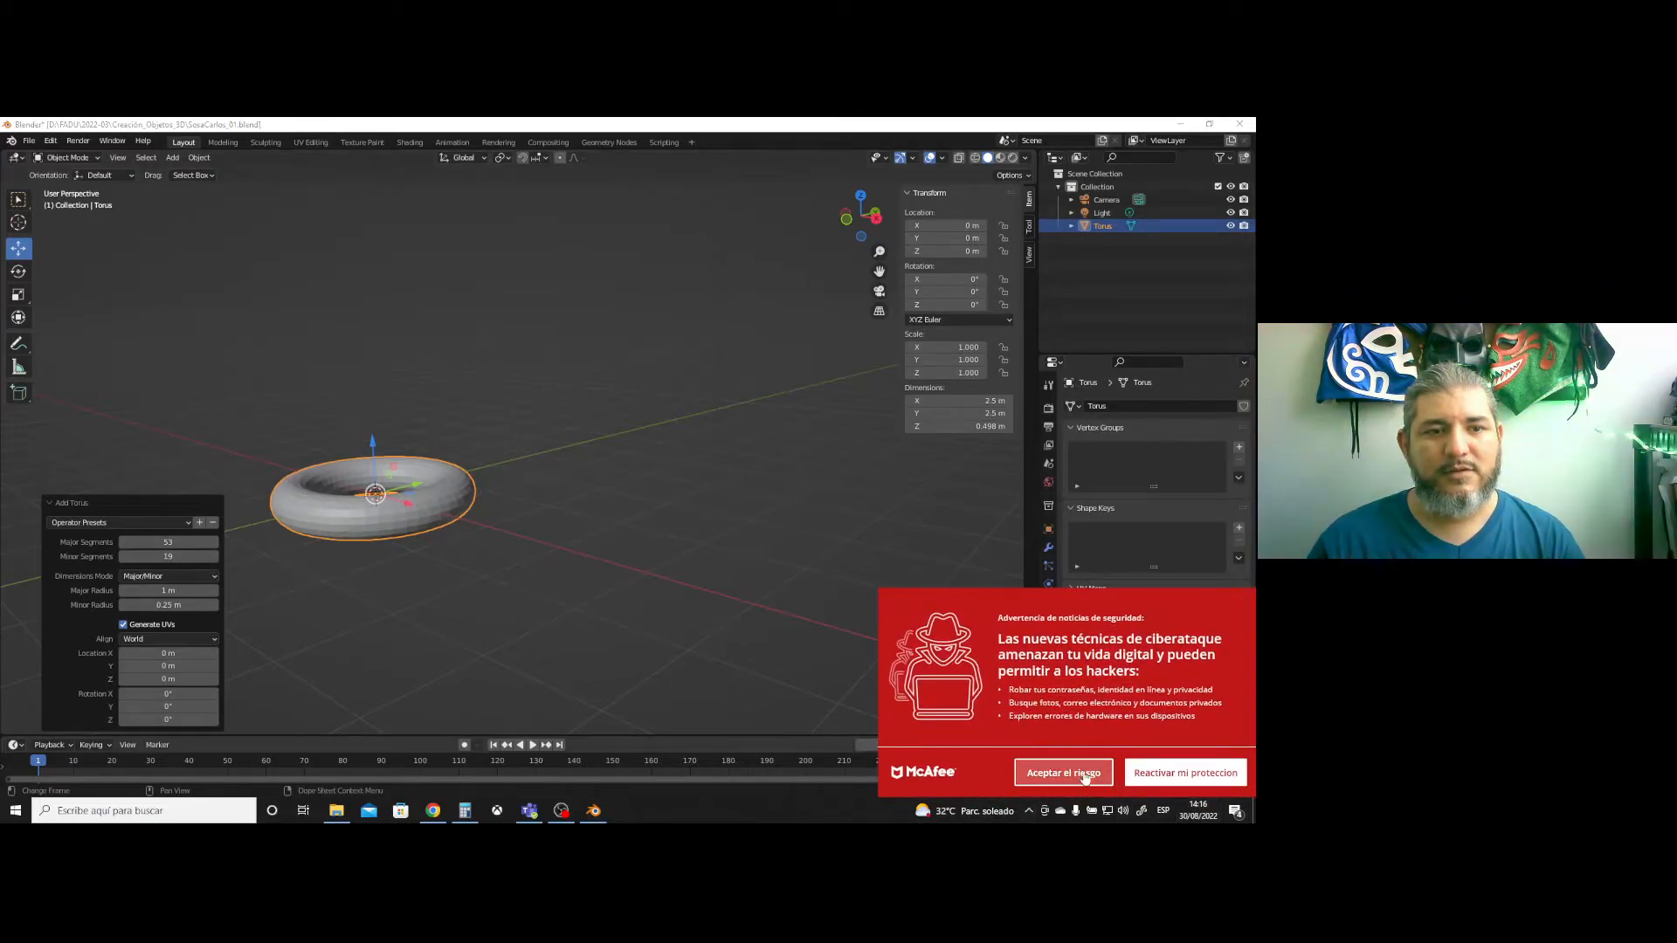
click(1084, 775)
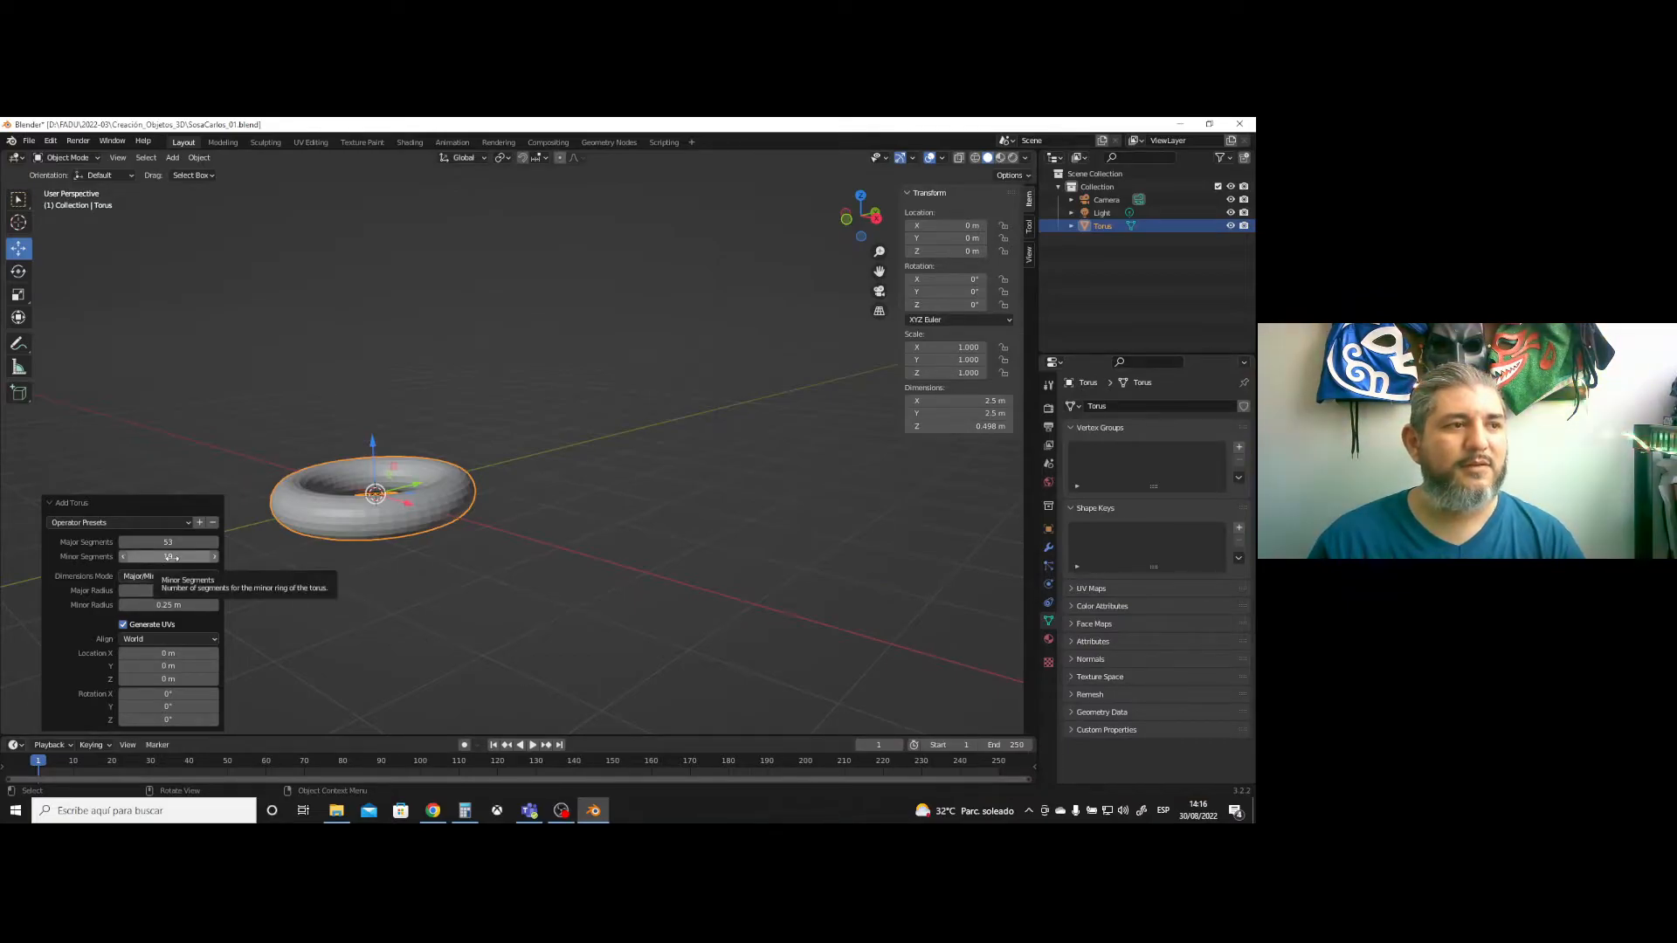
drag(172, 558, 192, 558)
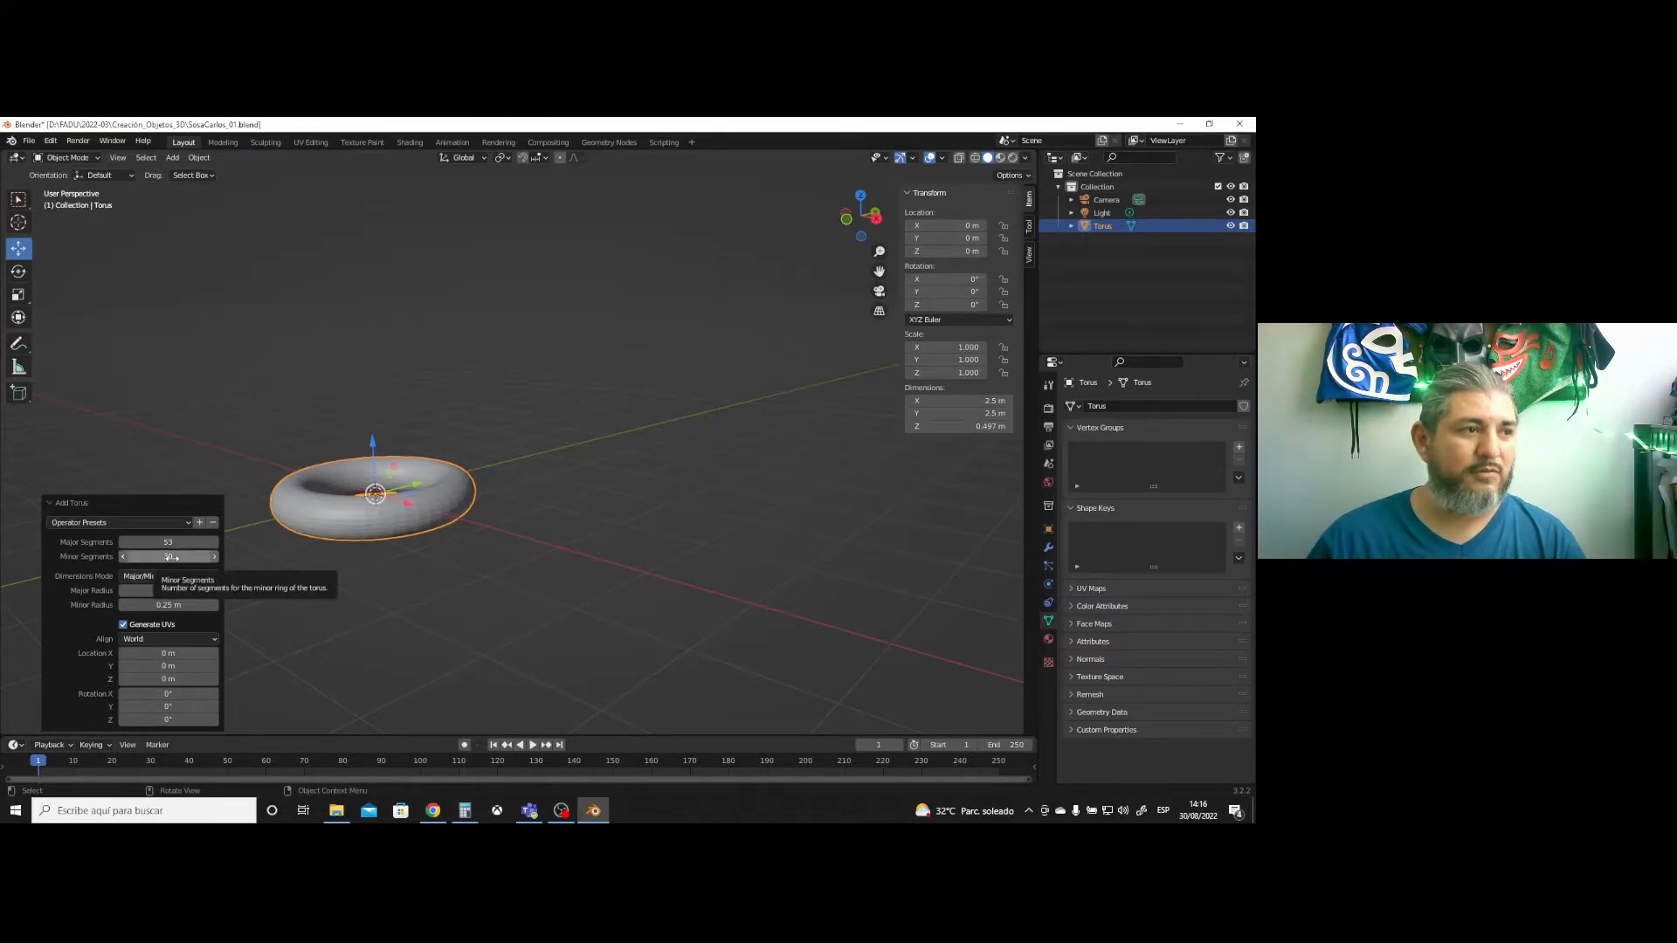
mouse_move(157, 592)
mouse_down()
mouse_move(133, 592)
mouse_move(188, 604)
mouse_move(146, 605)
mouse_up()
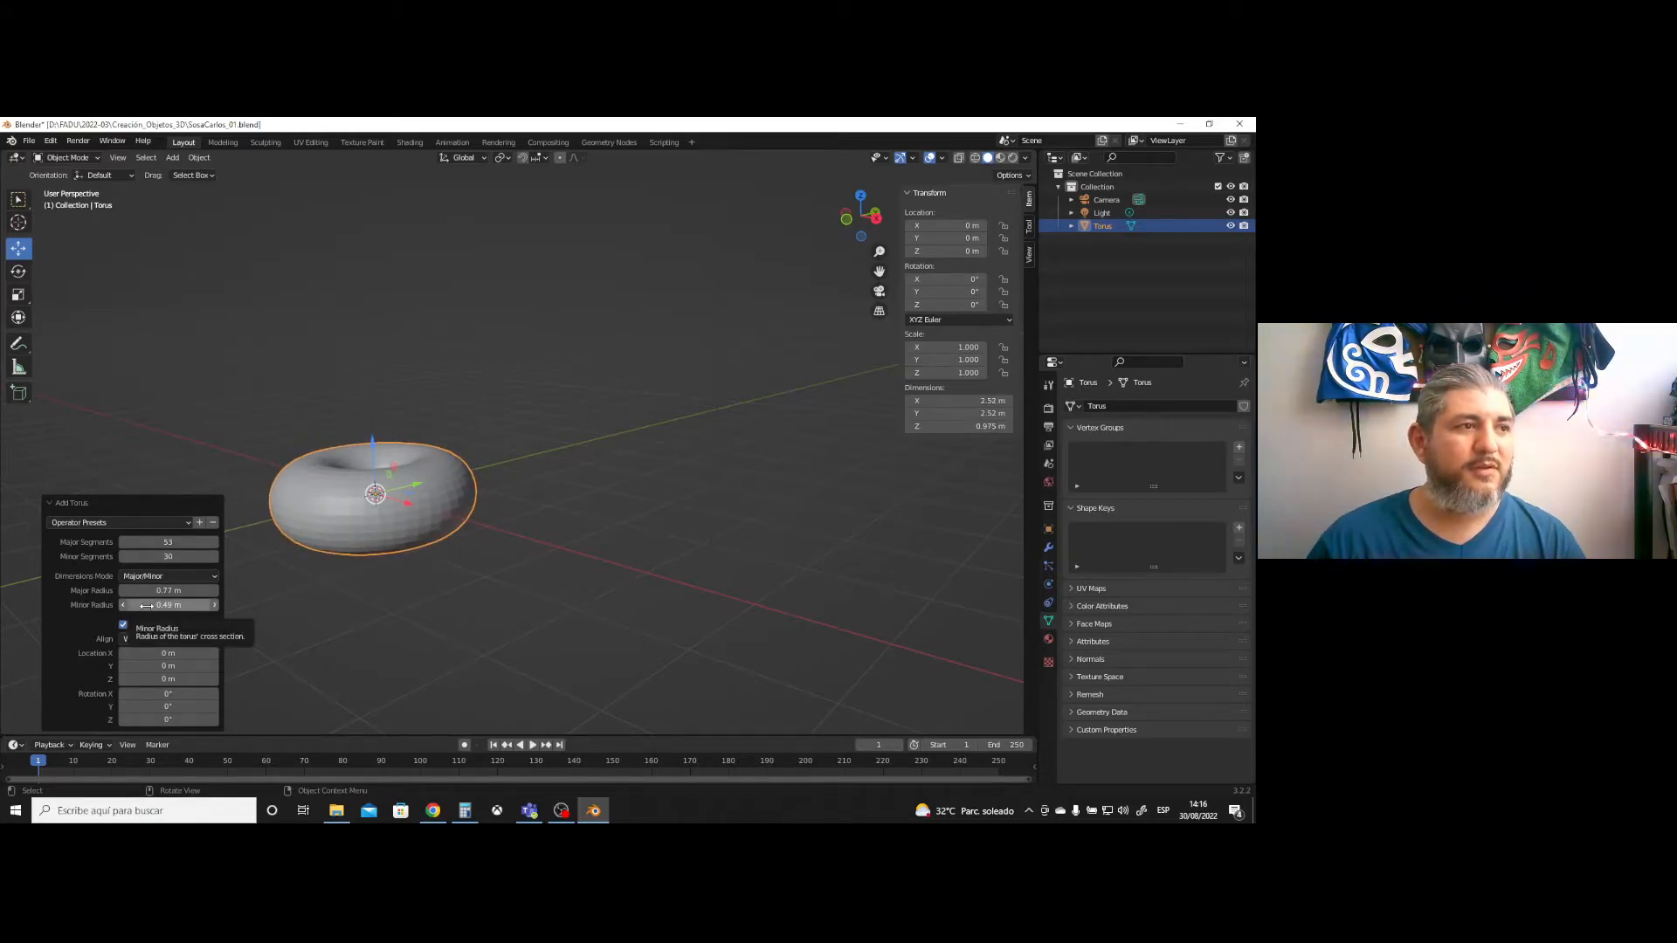
- Restore the torus's default creation settings and delete the torus
click(173, 522)
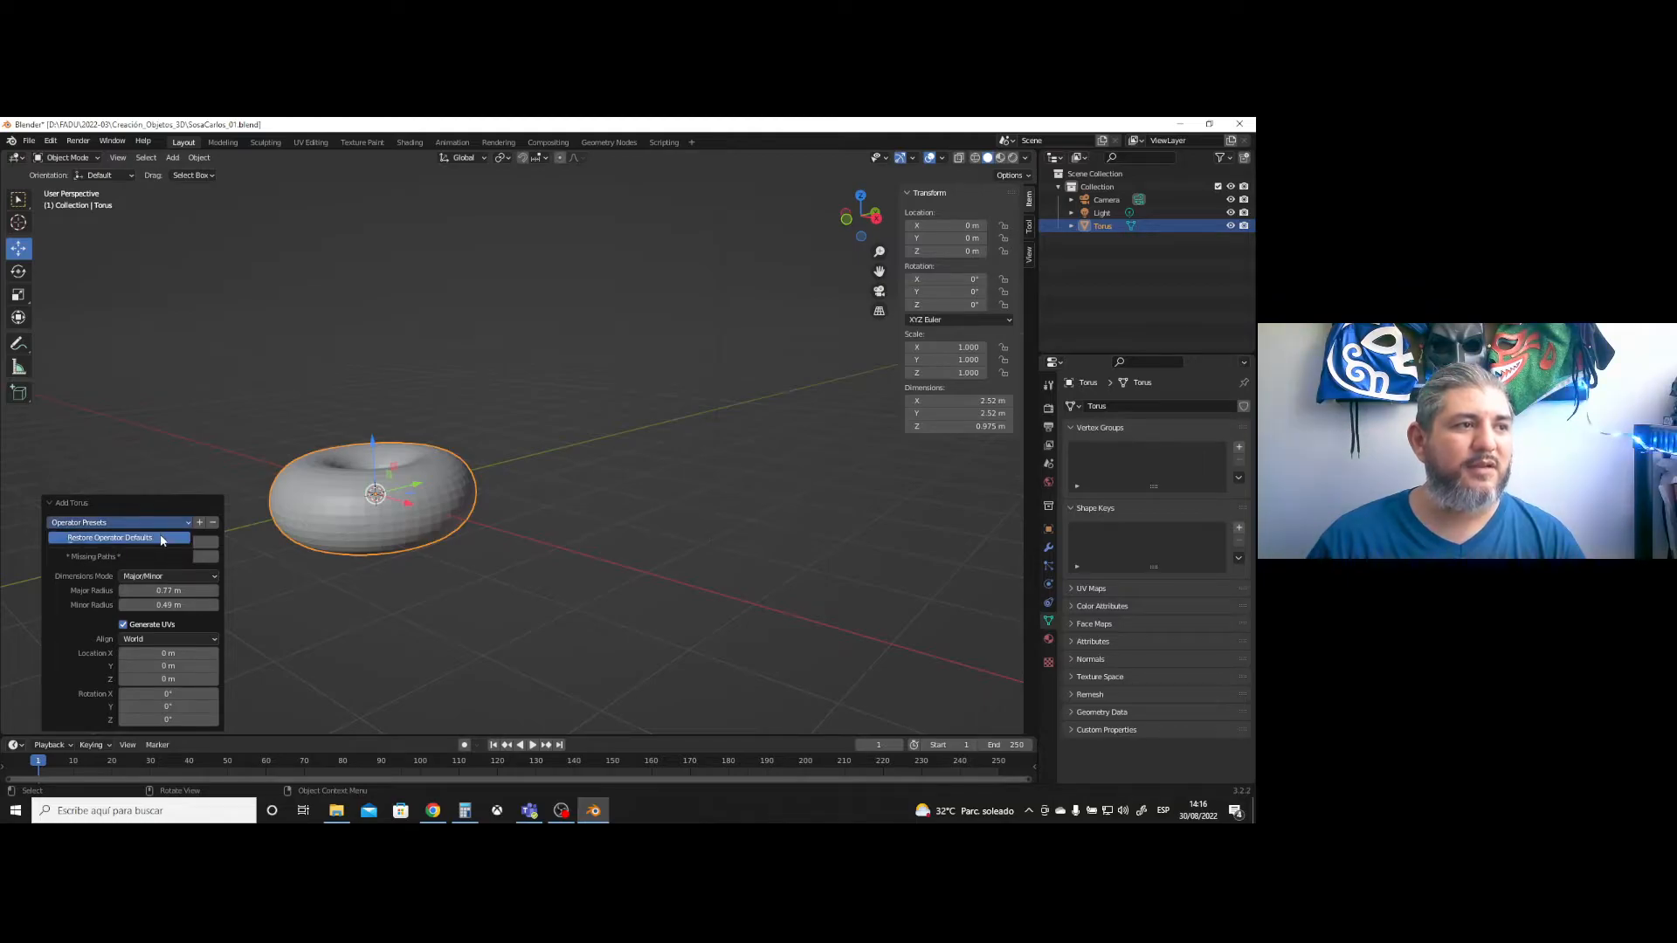
click(162, 537)
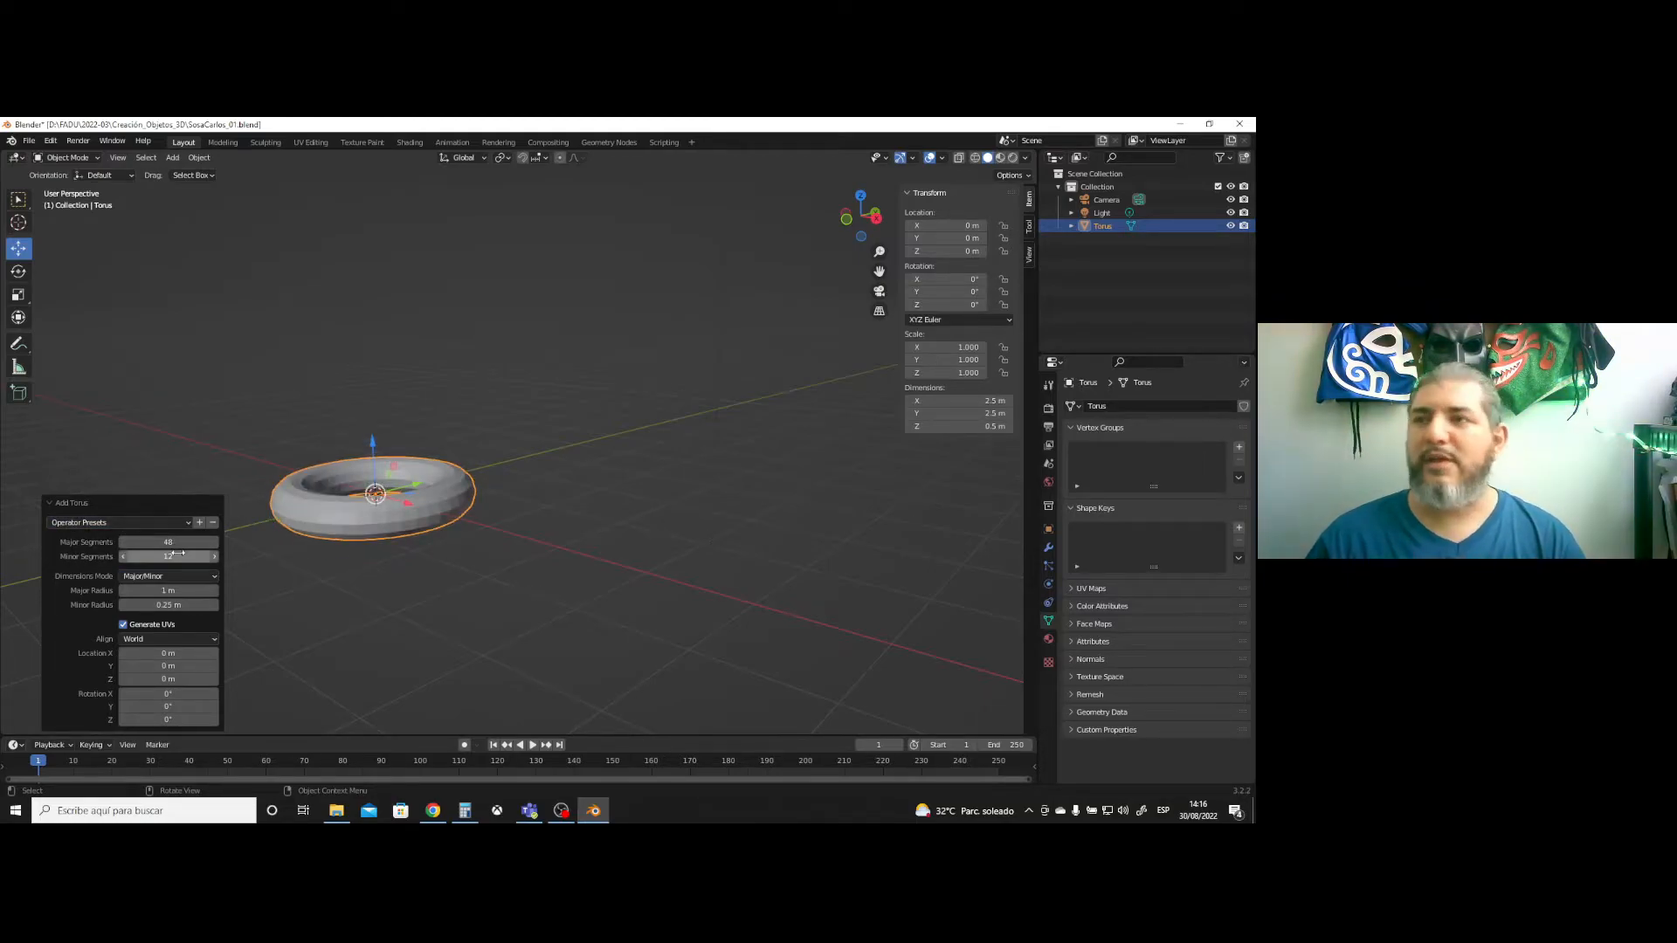
click(290, 635)
click(320, 528)
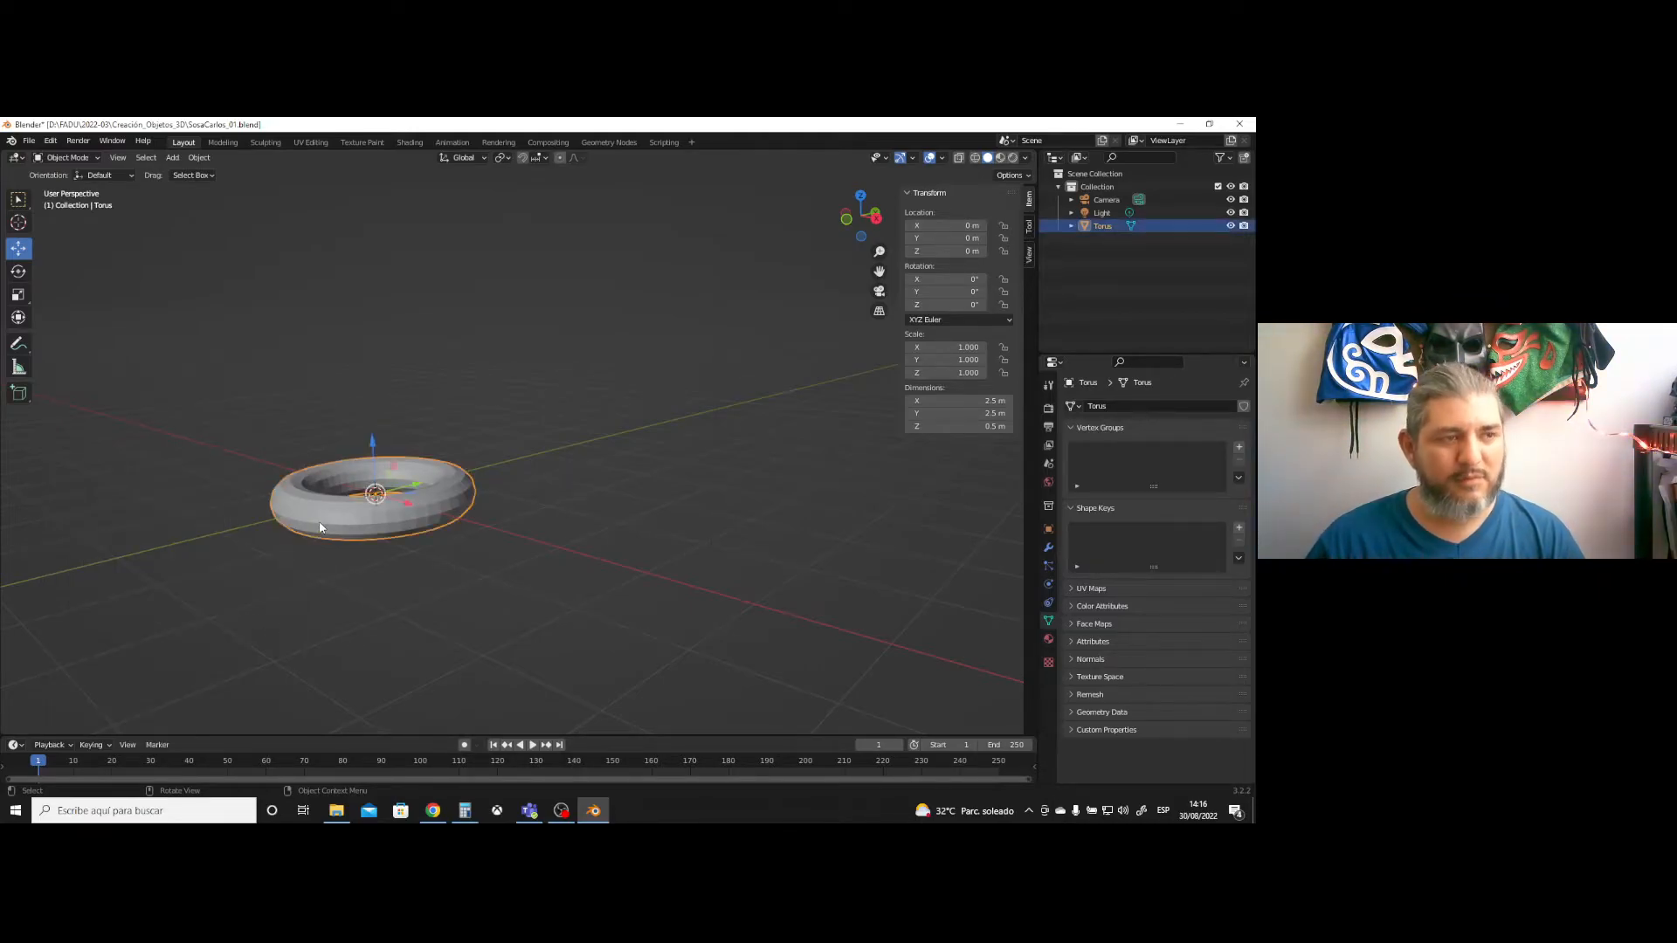
key(Delete)
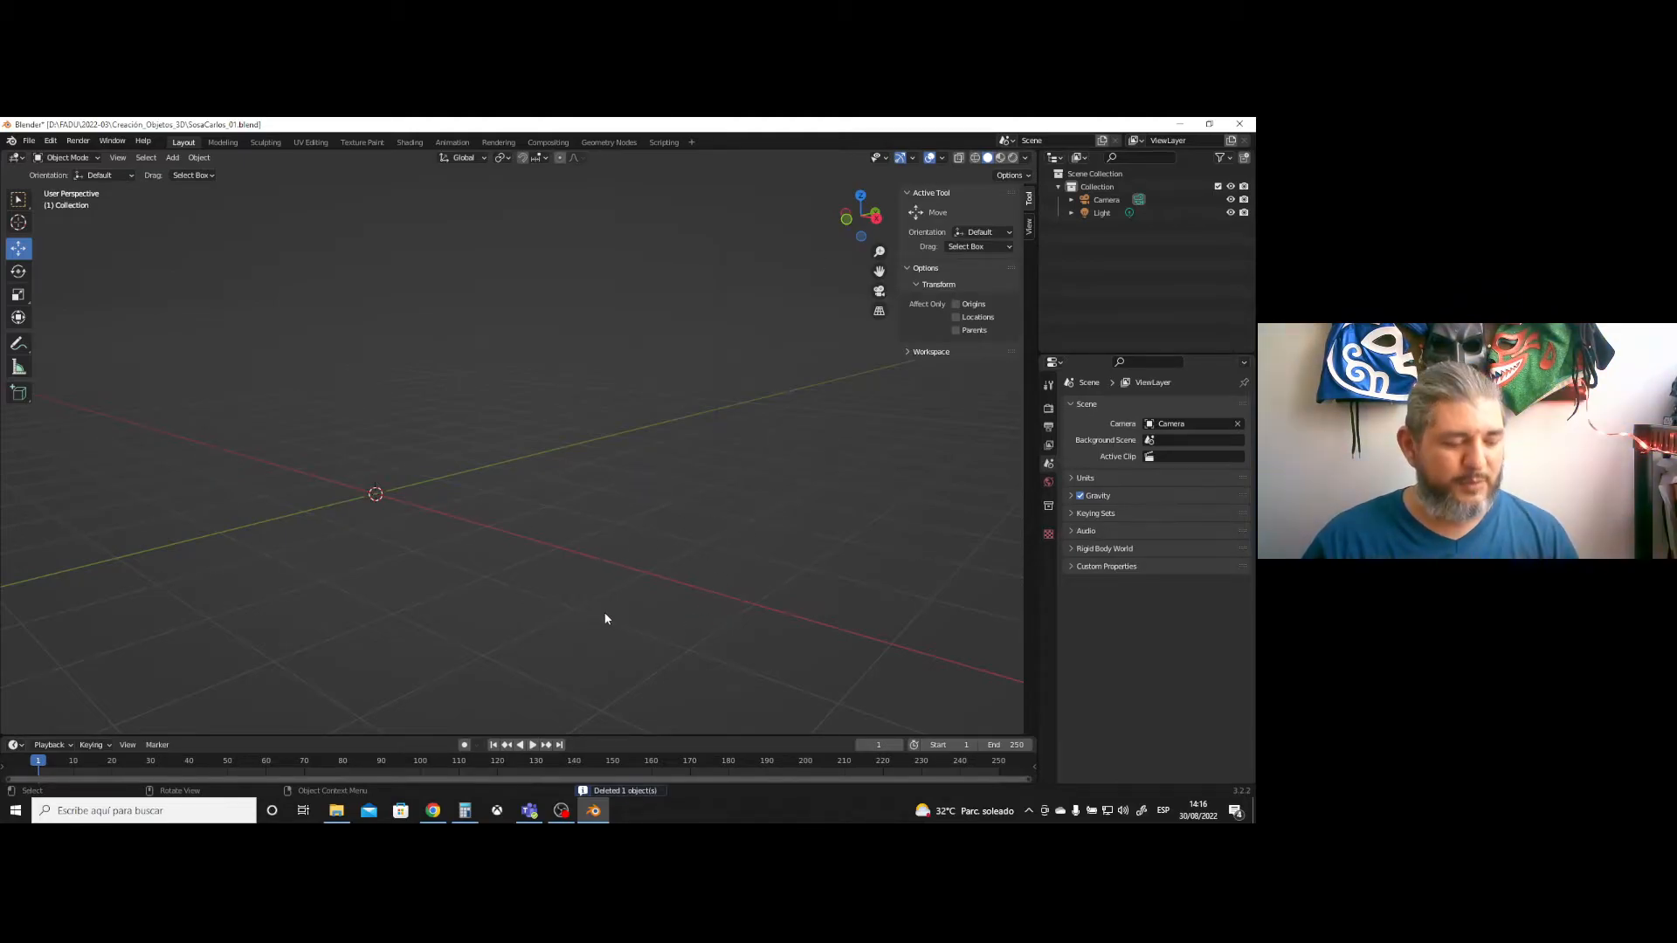
- Add a new cone mesh at the world origin in the empty scene
shift+middle_drag(569, 601, 775, 643)
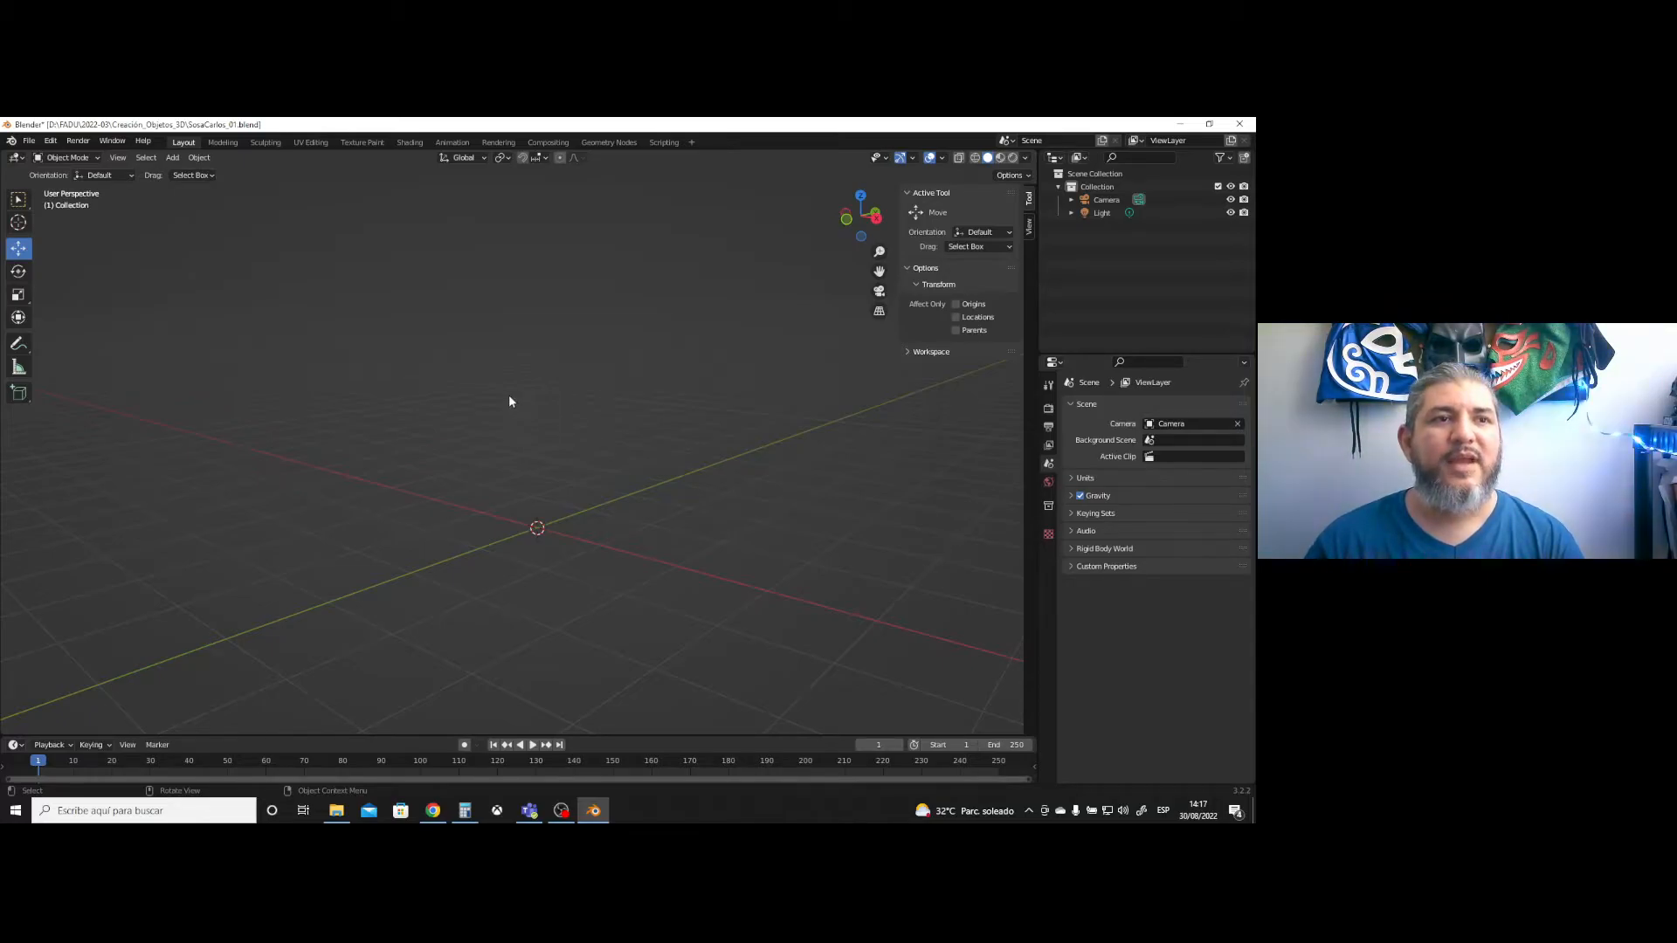
click(172, 157)
mouse_move(183, 177)
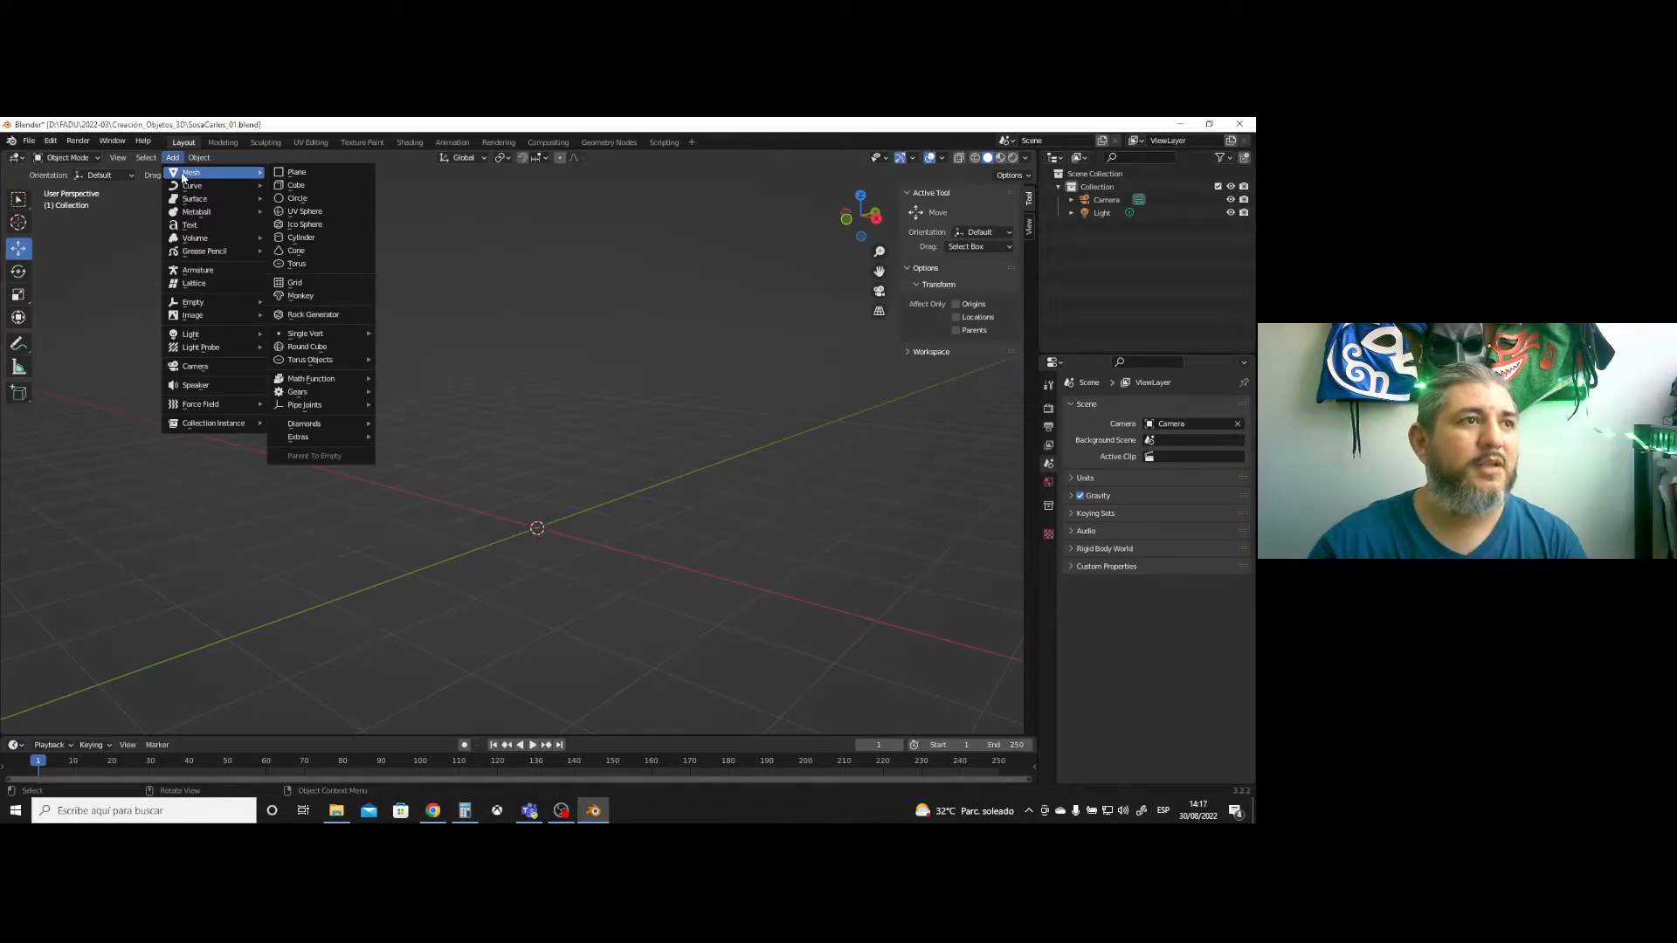
click(296, 251)
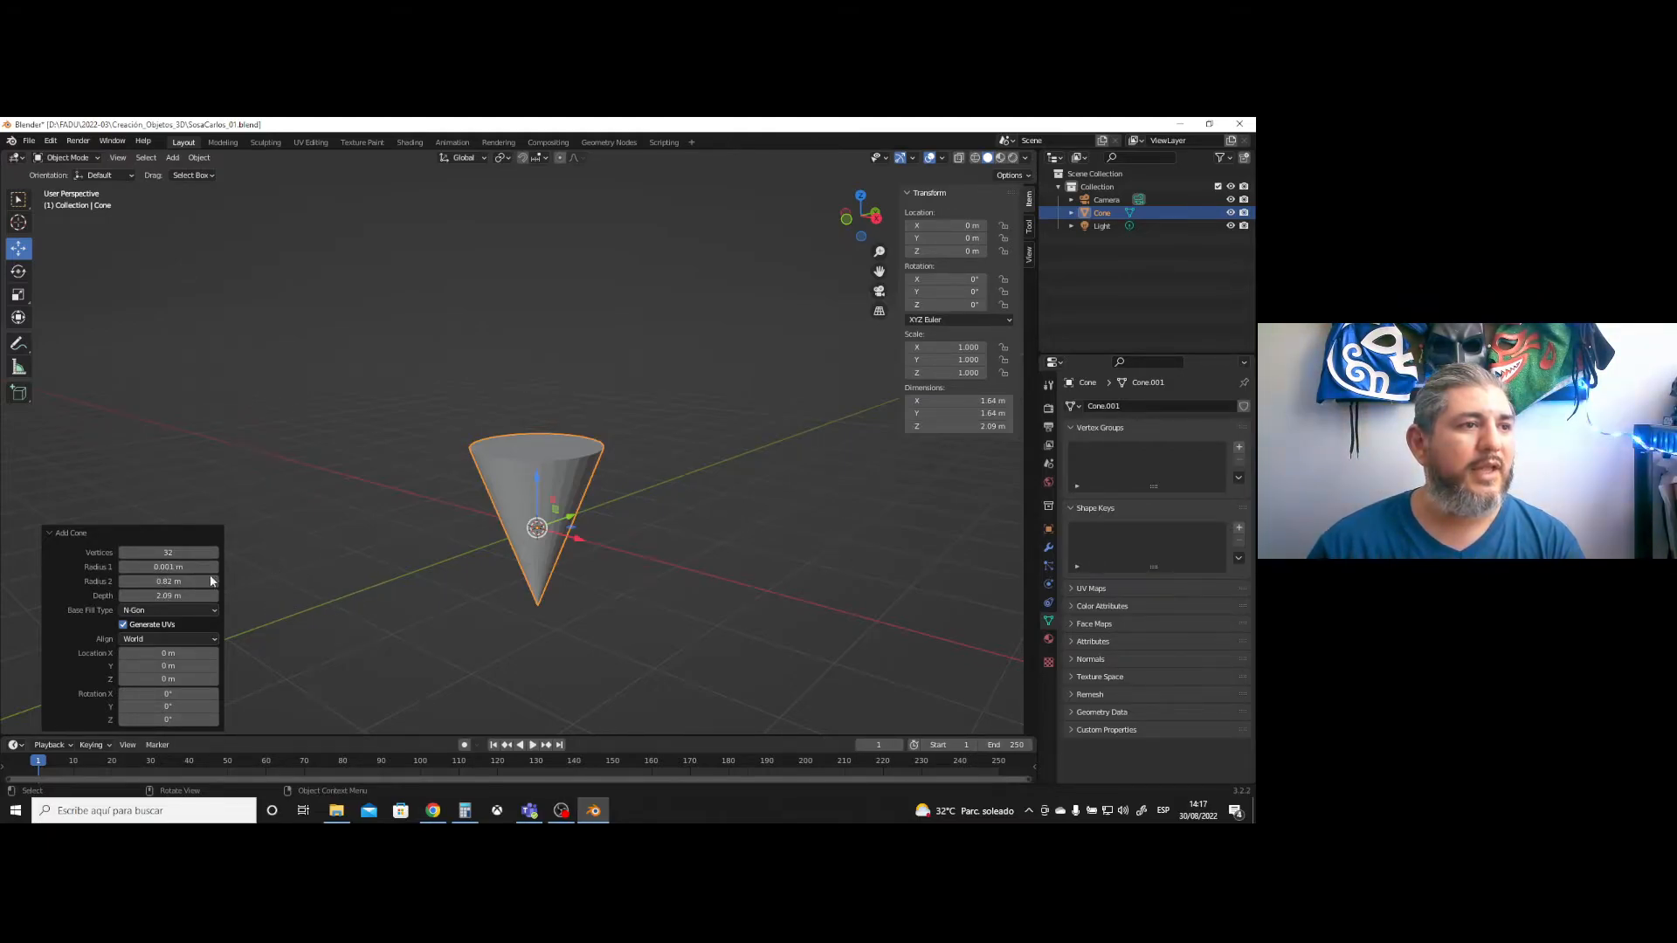
- Give the cone 36 vertices, radius 1 of 0 m, radius 2 of 0.5 m and a depth of 1.5 m
click(179, 552)
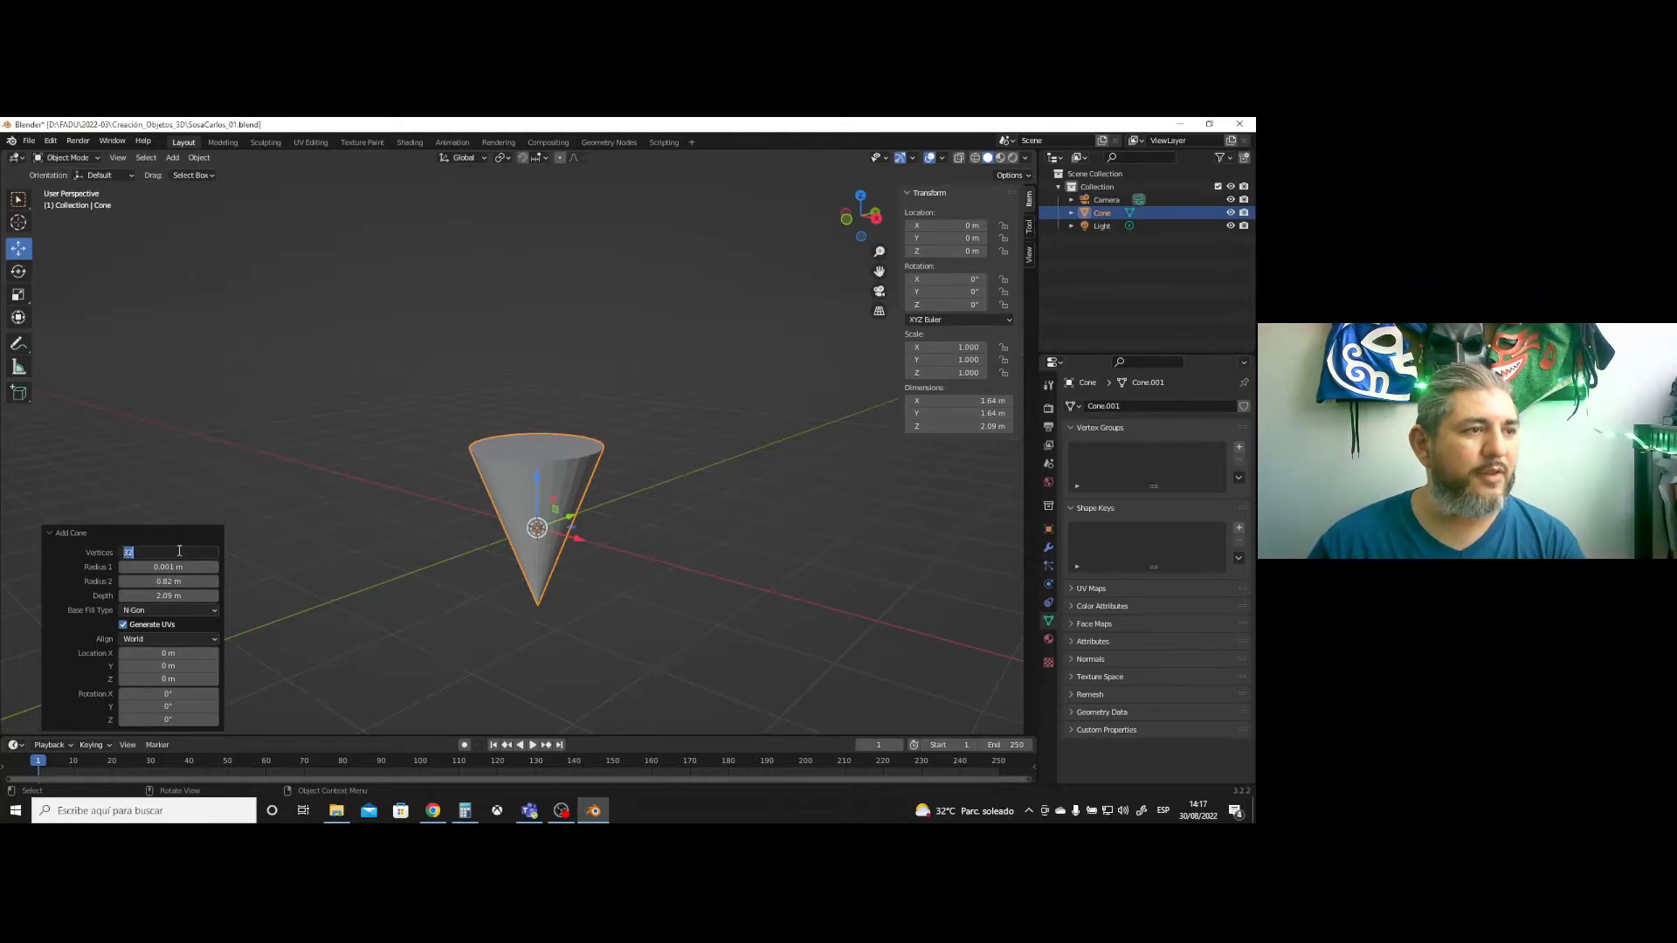
text(36)
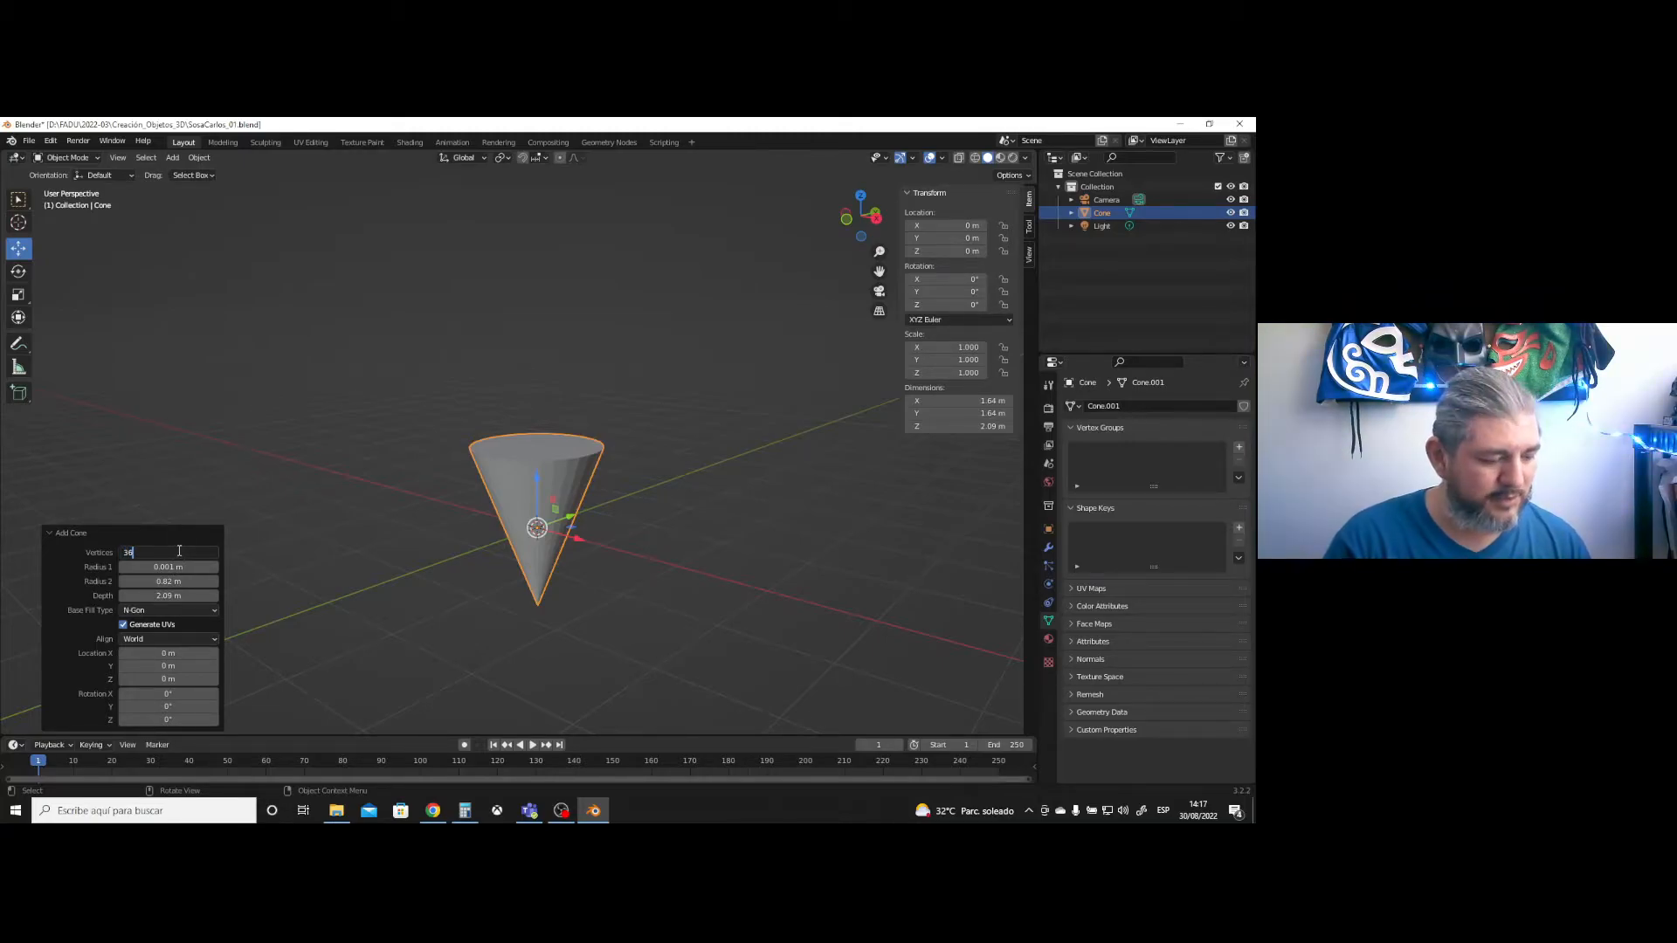
key(Tab)
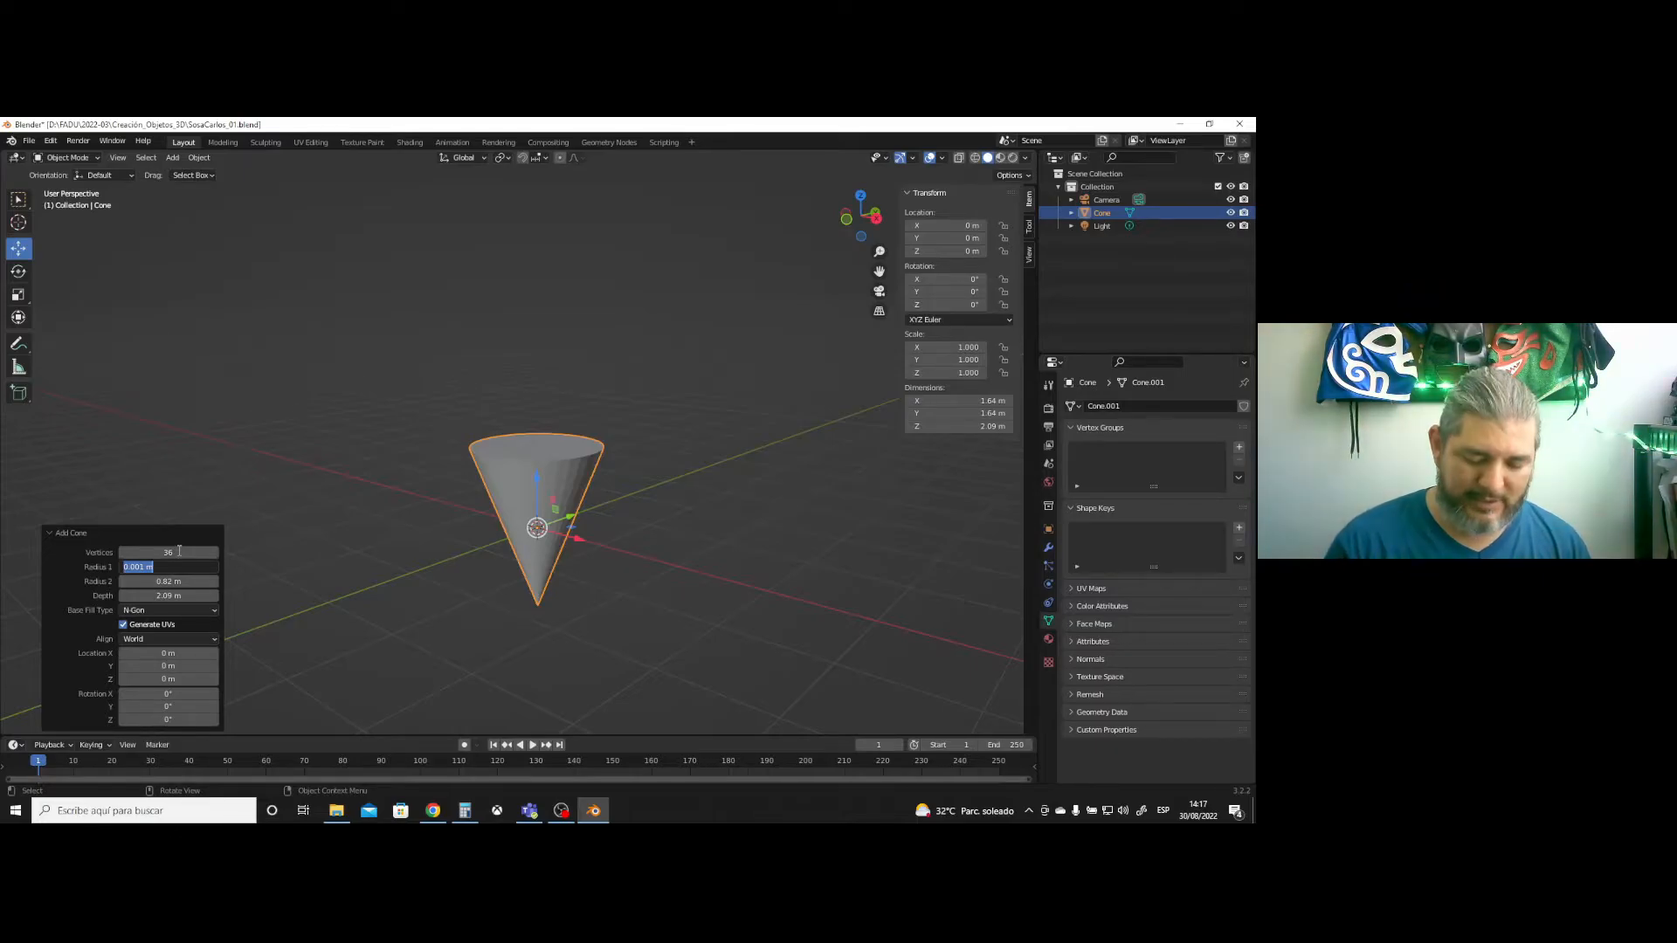
text(0)
key(Tab)
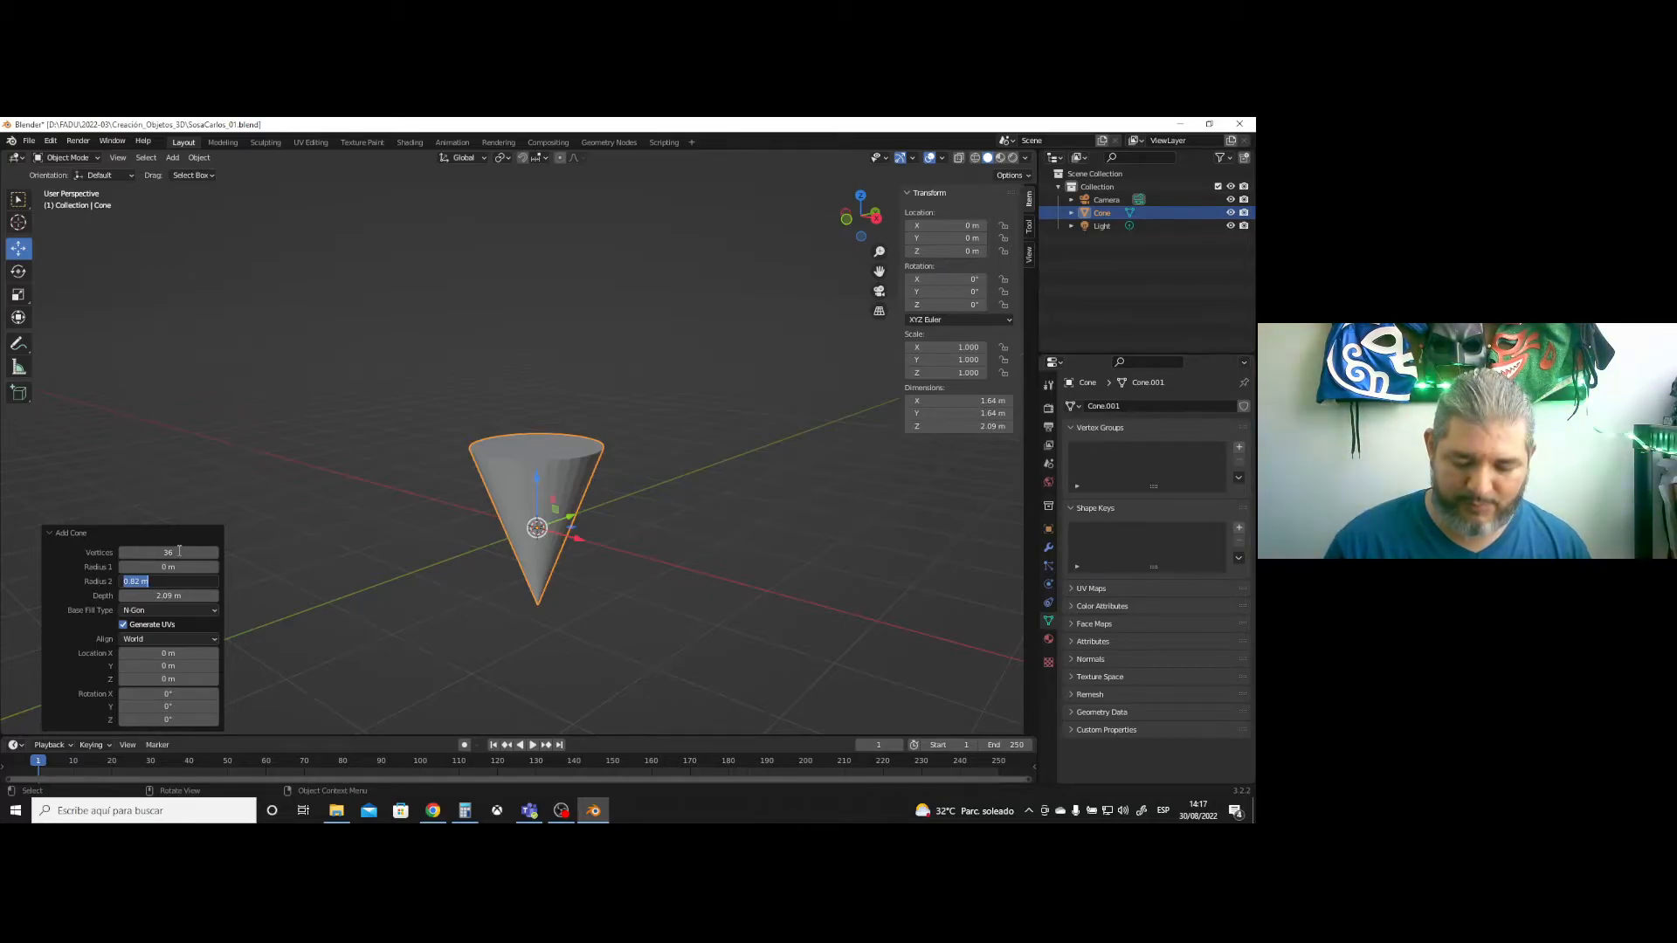
text(.5)
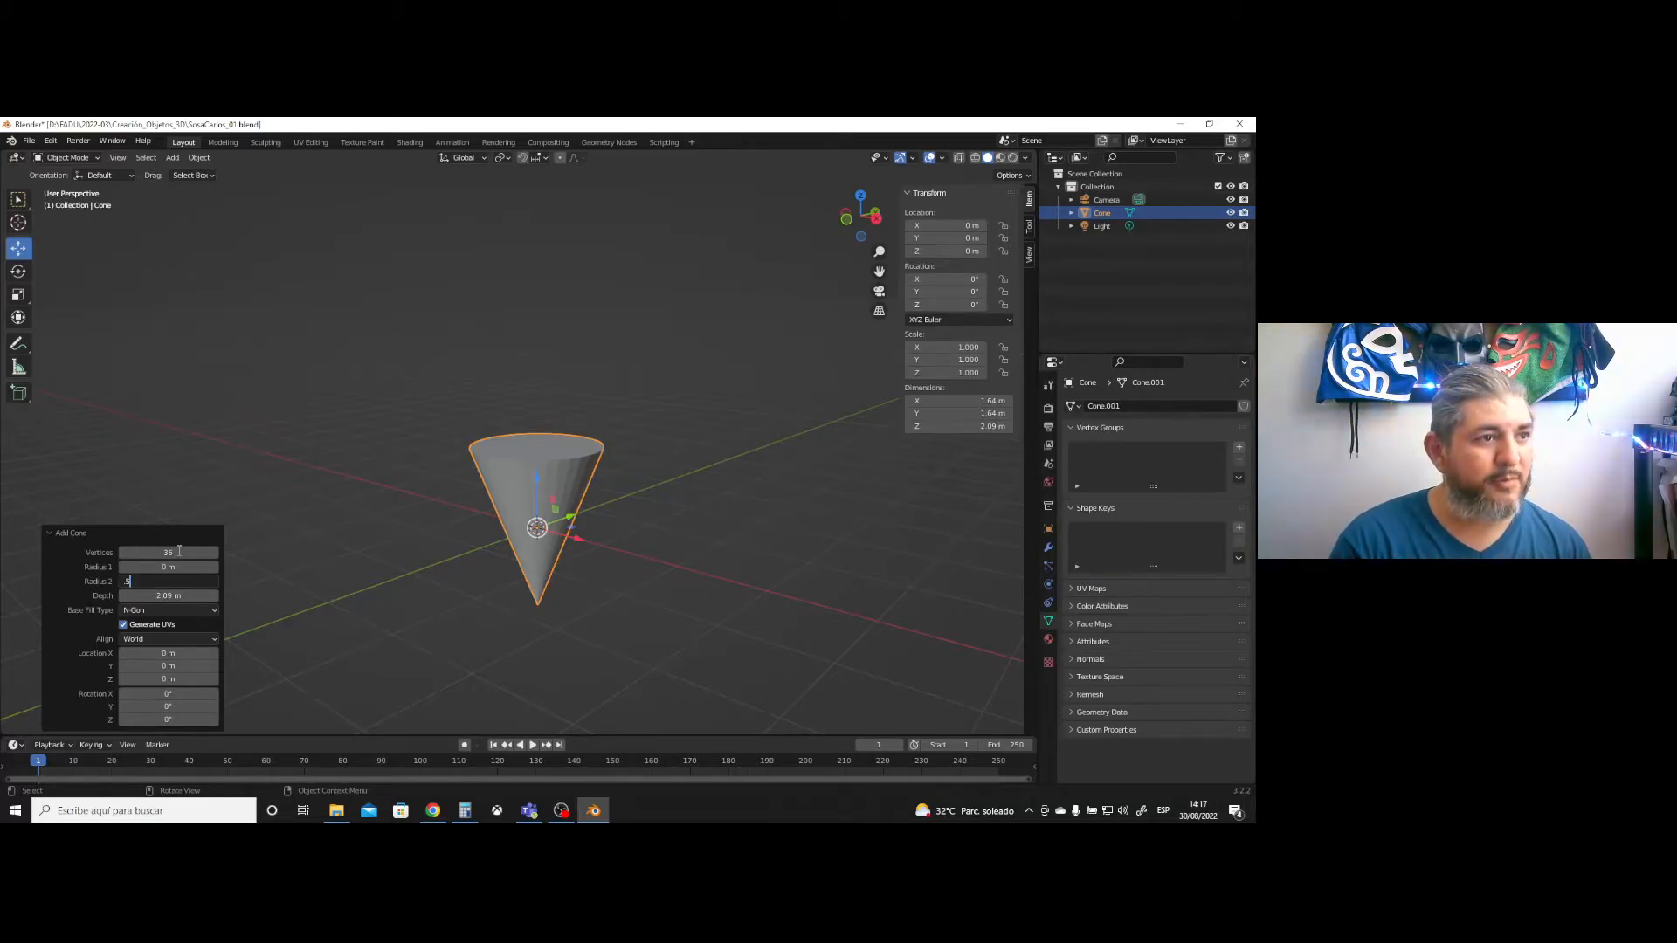
key(Tab)
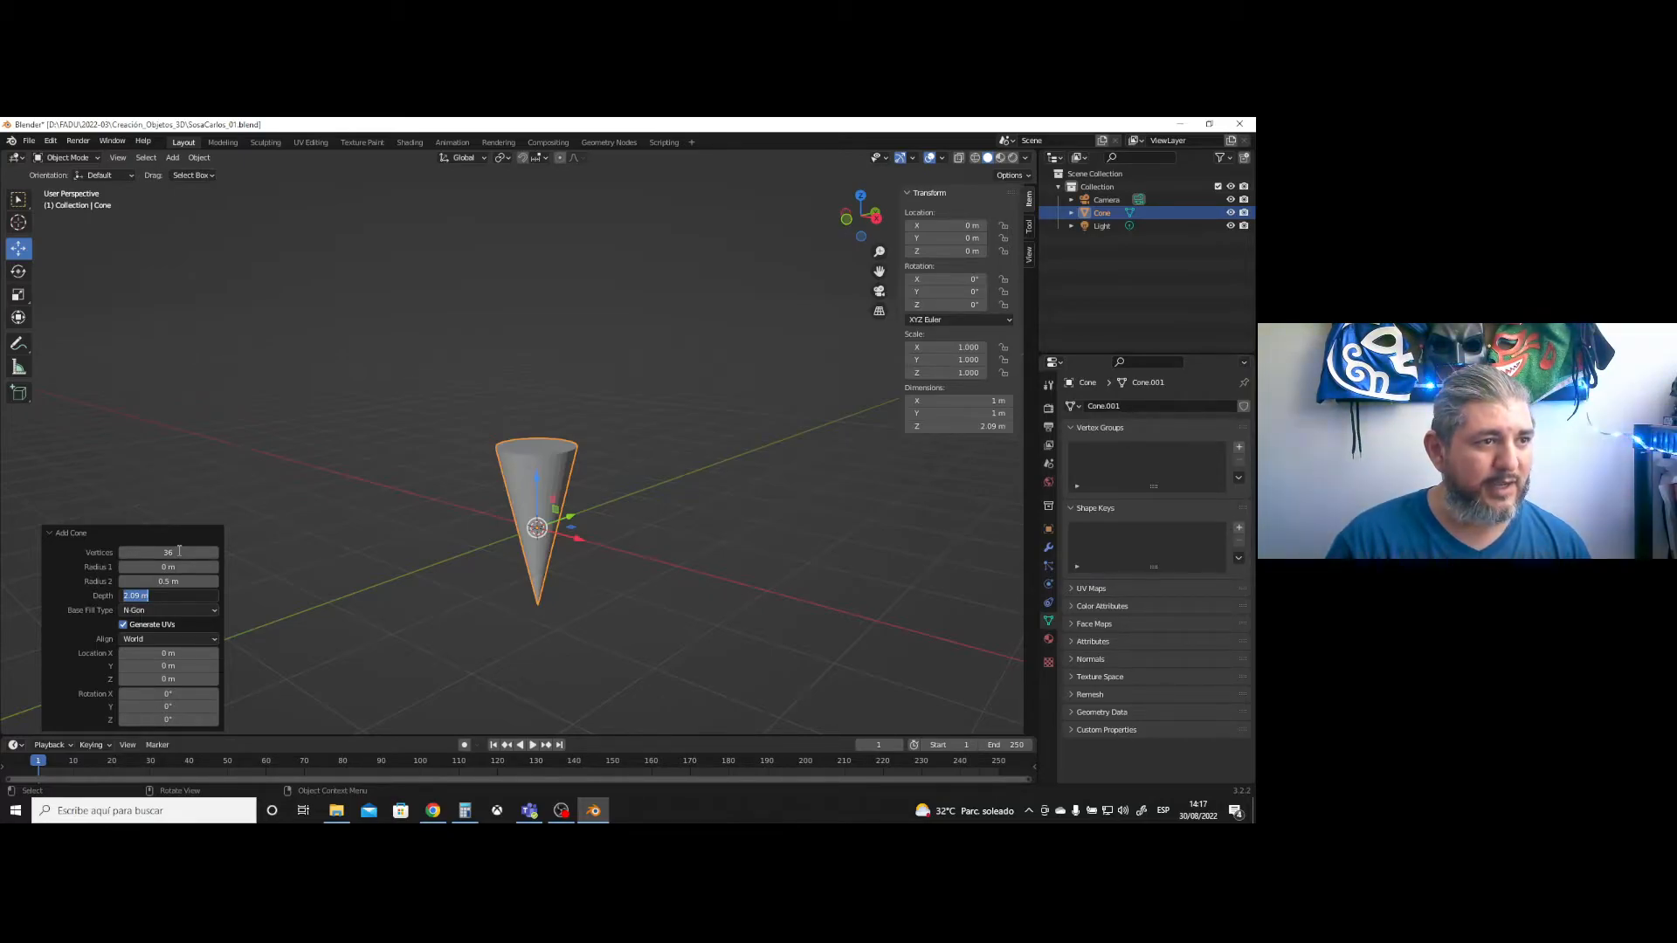
text(1)
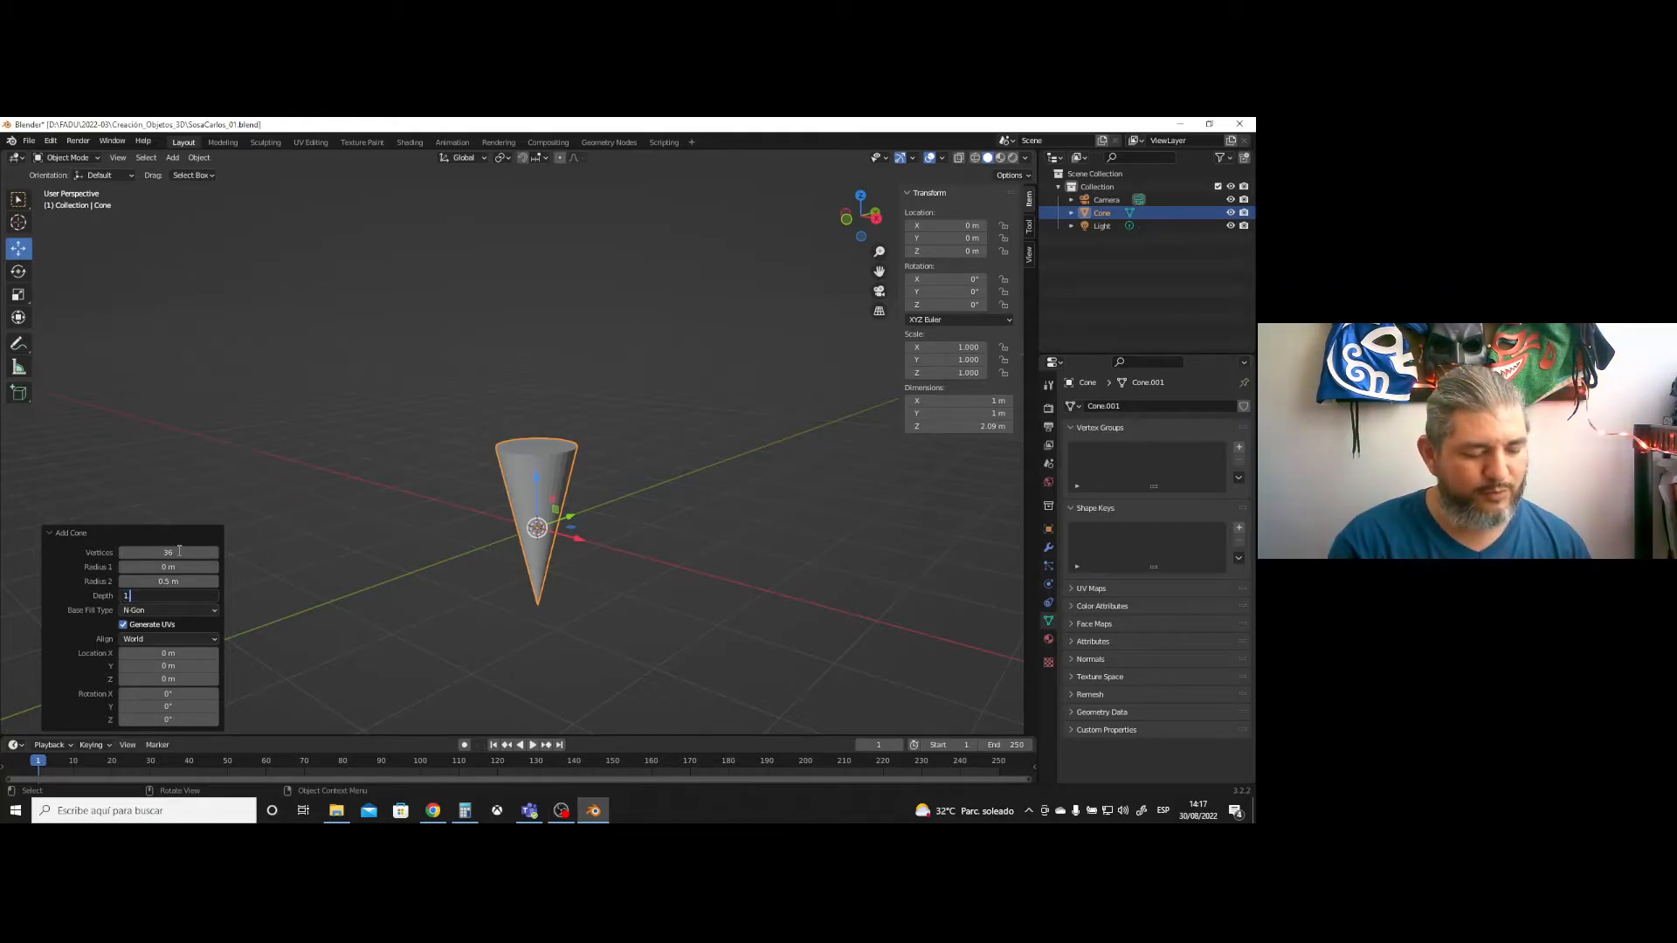
text(.5)
key(Return)
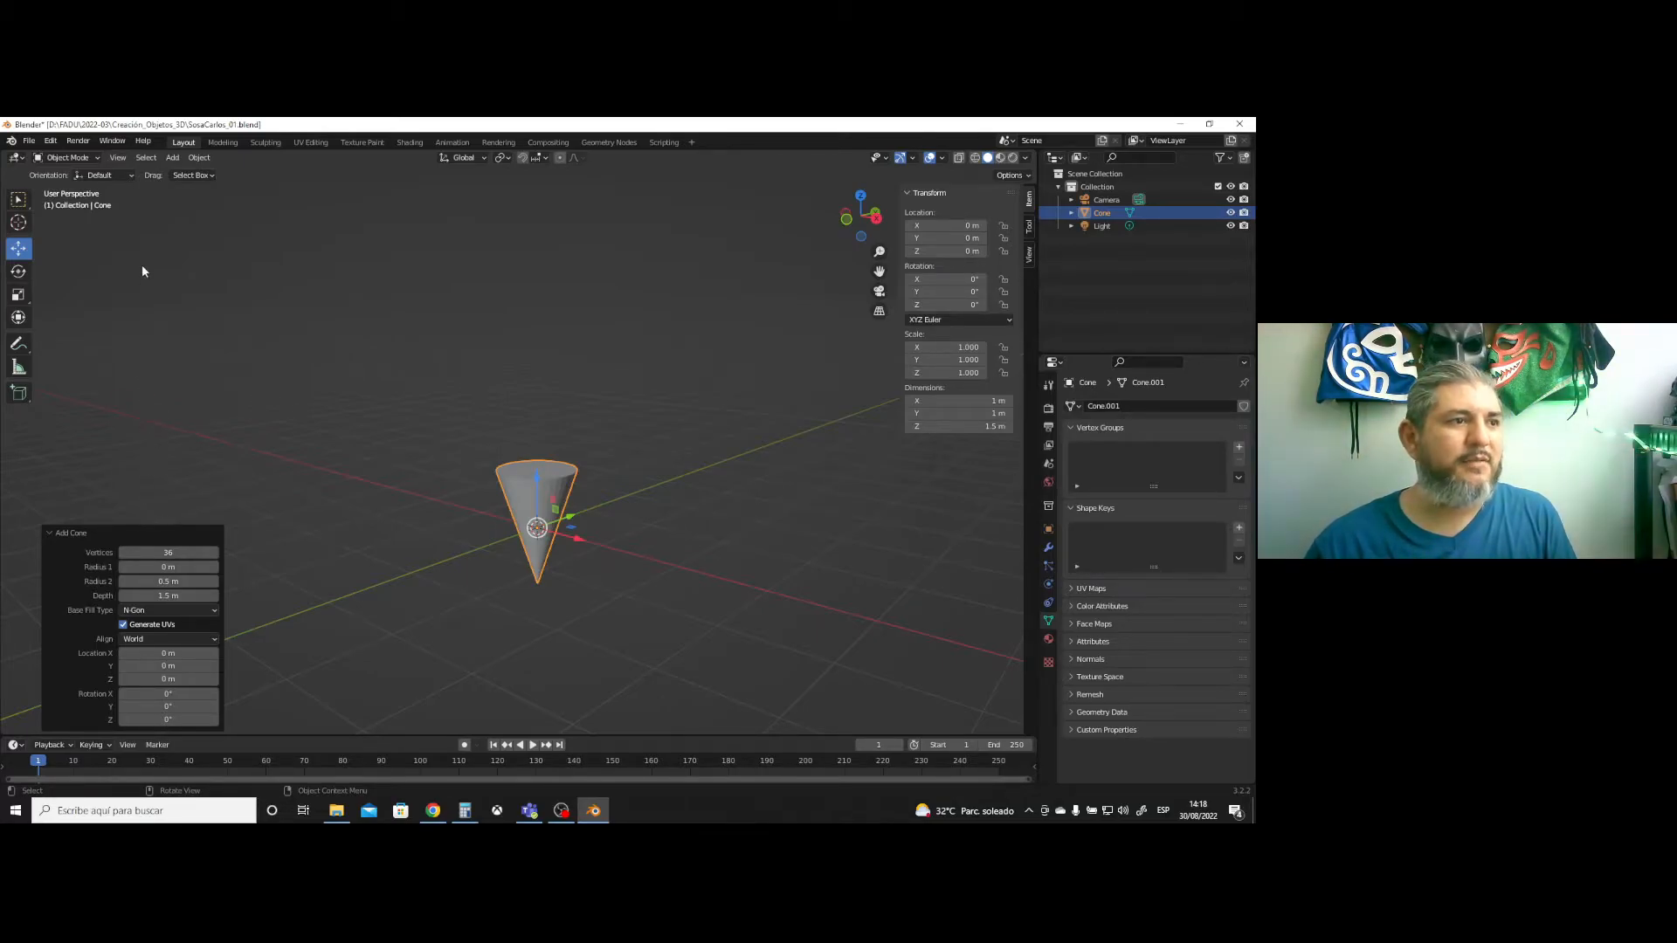
- Add a second cone with the same settings and set its Z location to 0.75 m
click(172, 158)
mouse_move(209, 172)
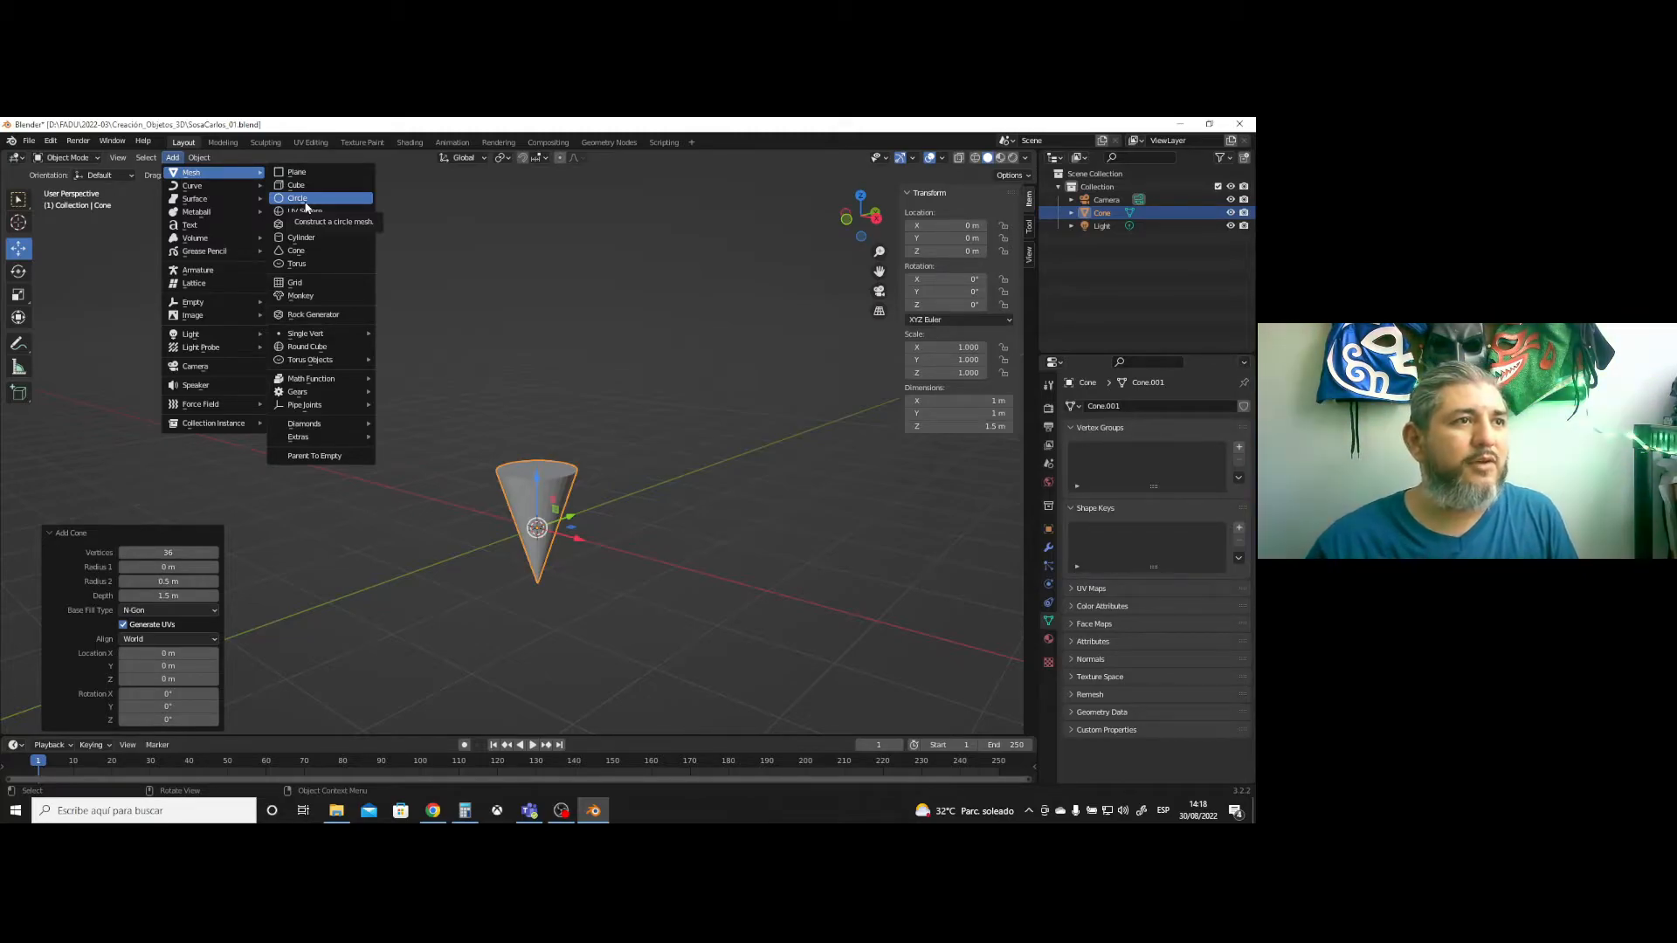
click(298, 253)
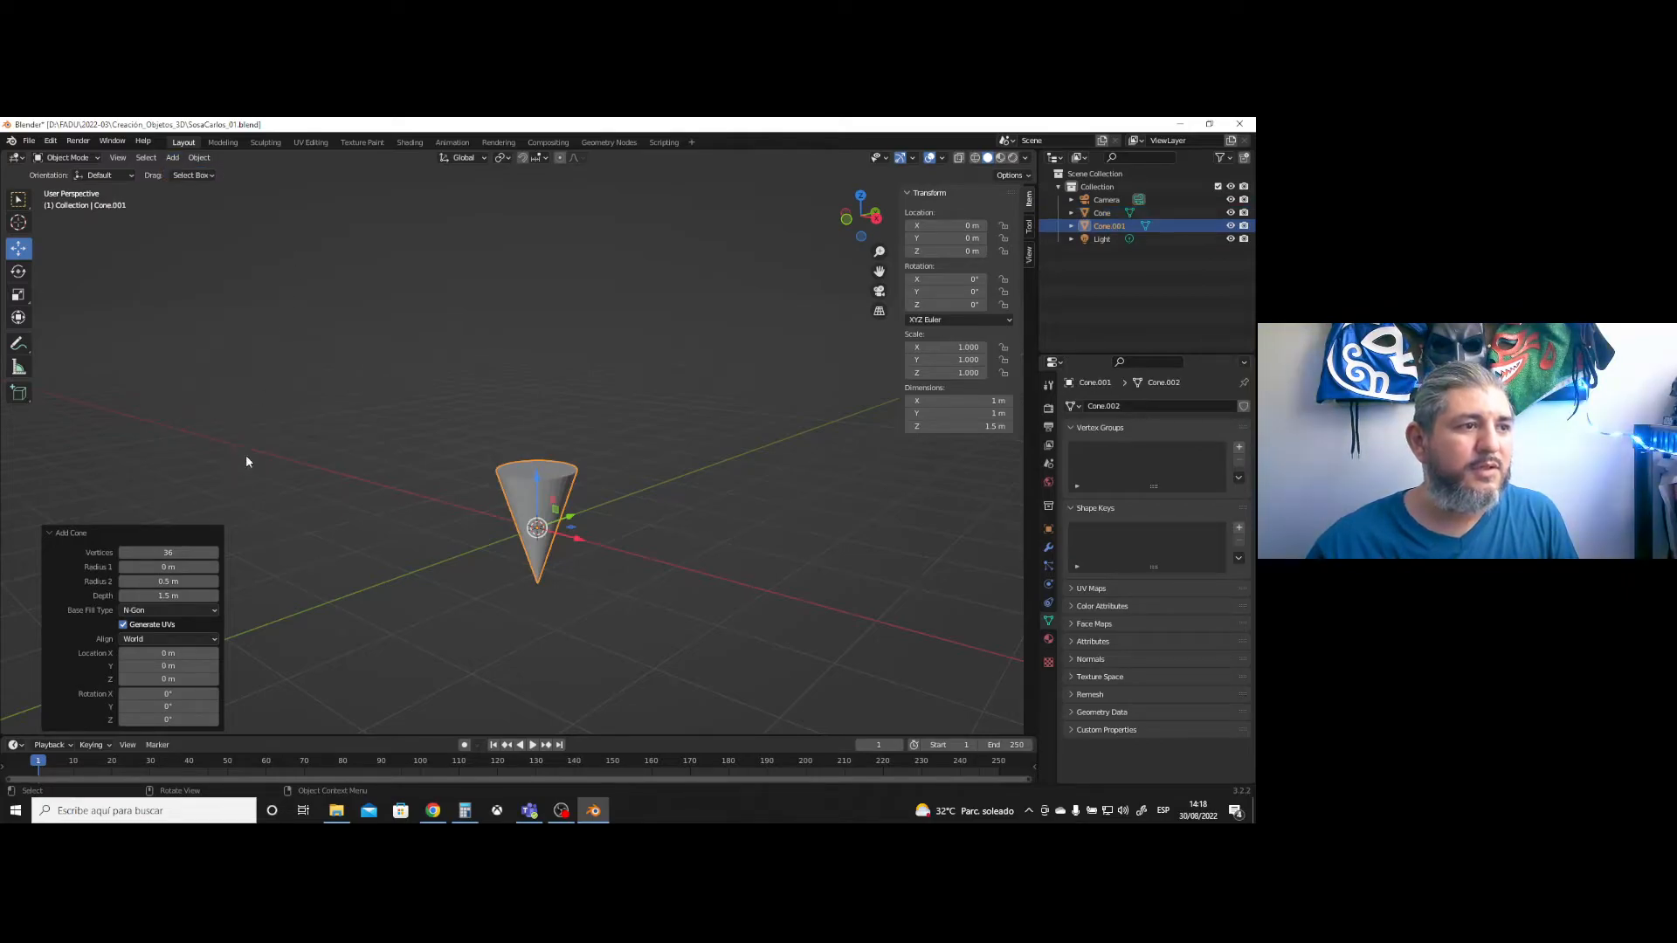
click(158, 680)
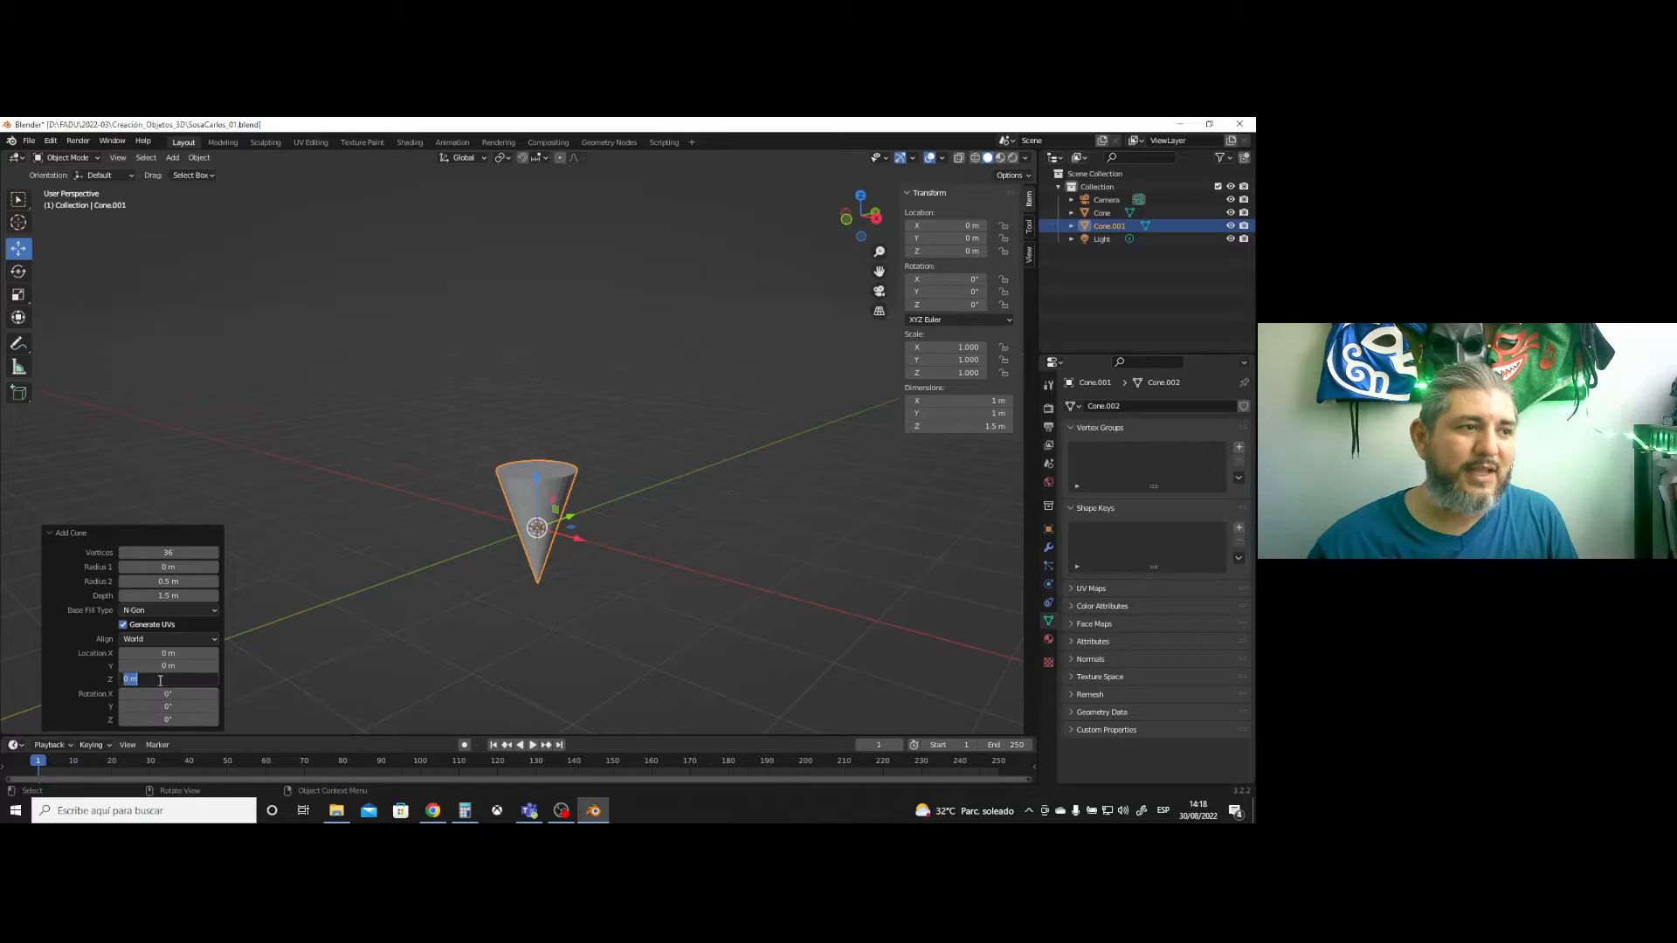
text(.75)
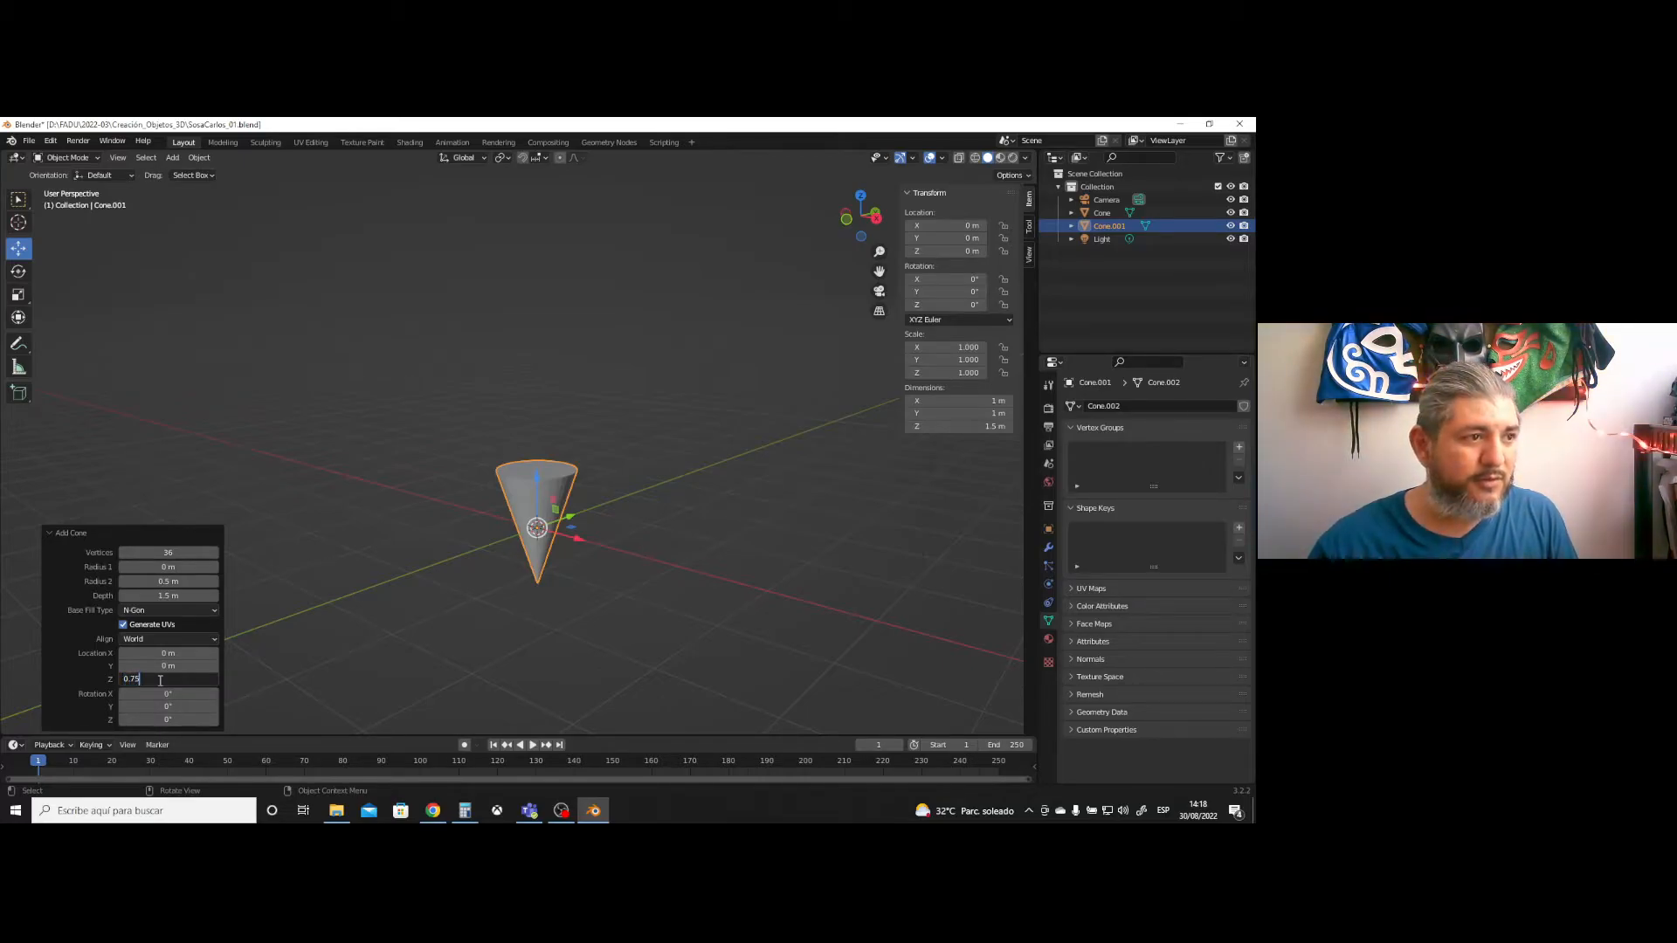
key(Tab)
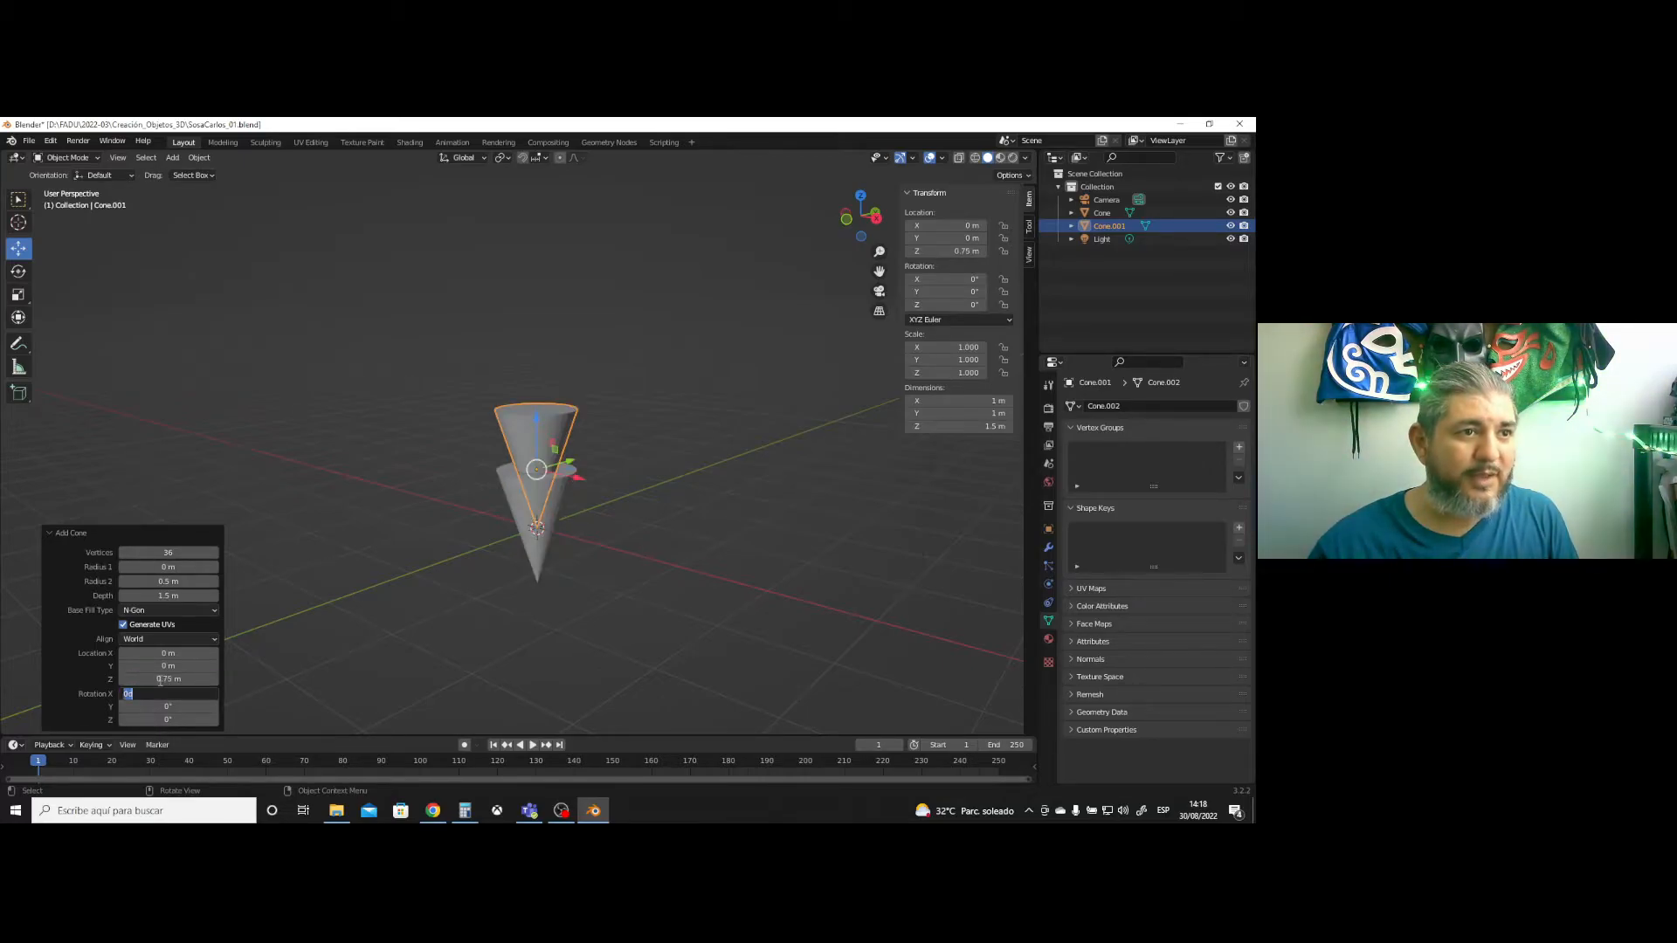
- Raise the second cone to a Z location of 1.5 m so its tip rests on the first cone's base
click(159, 679)
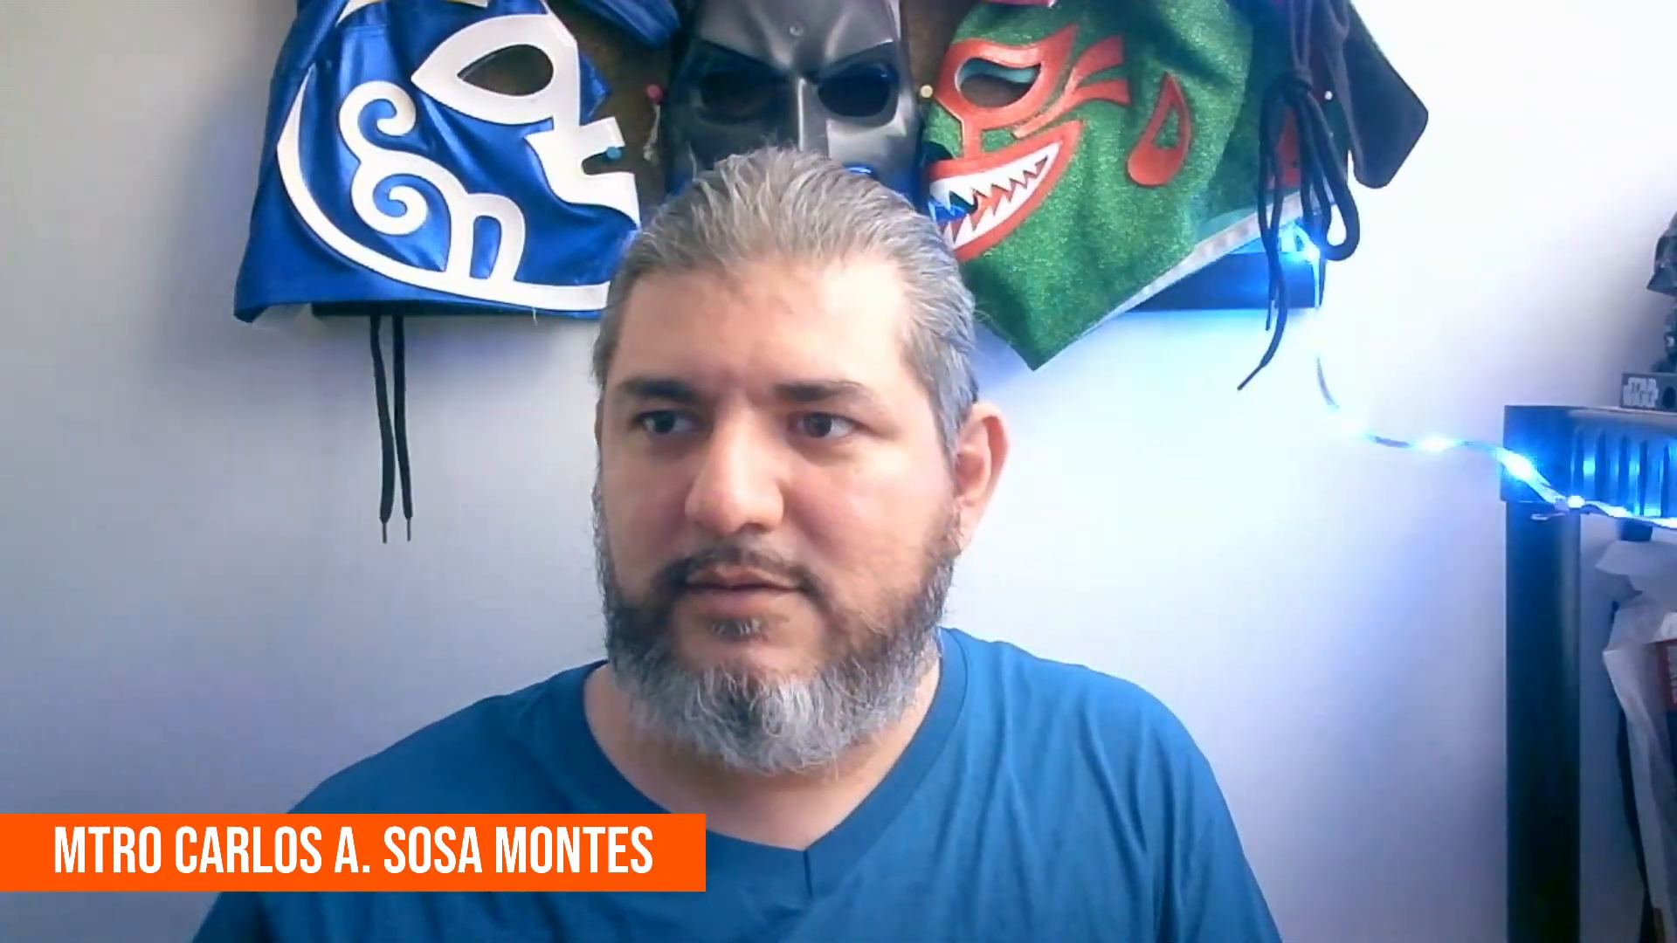
text(1.2)
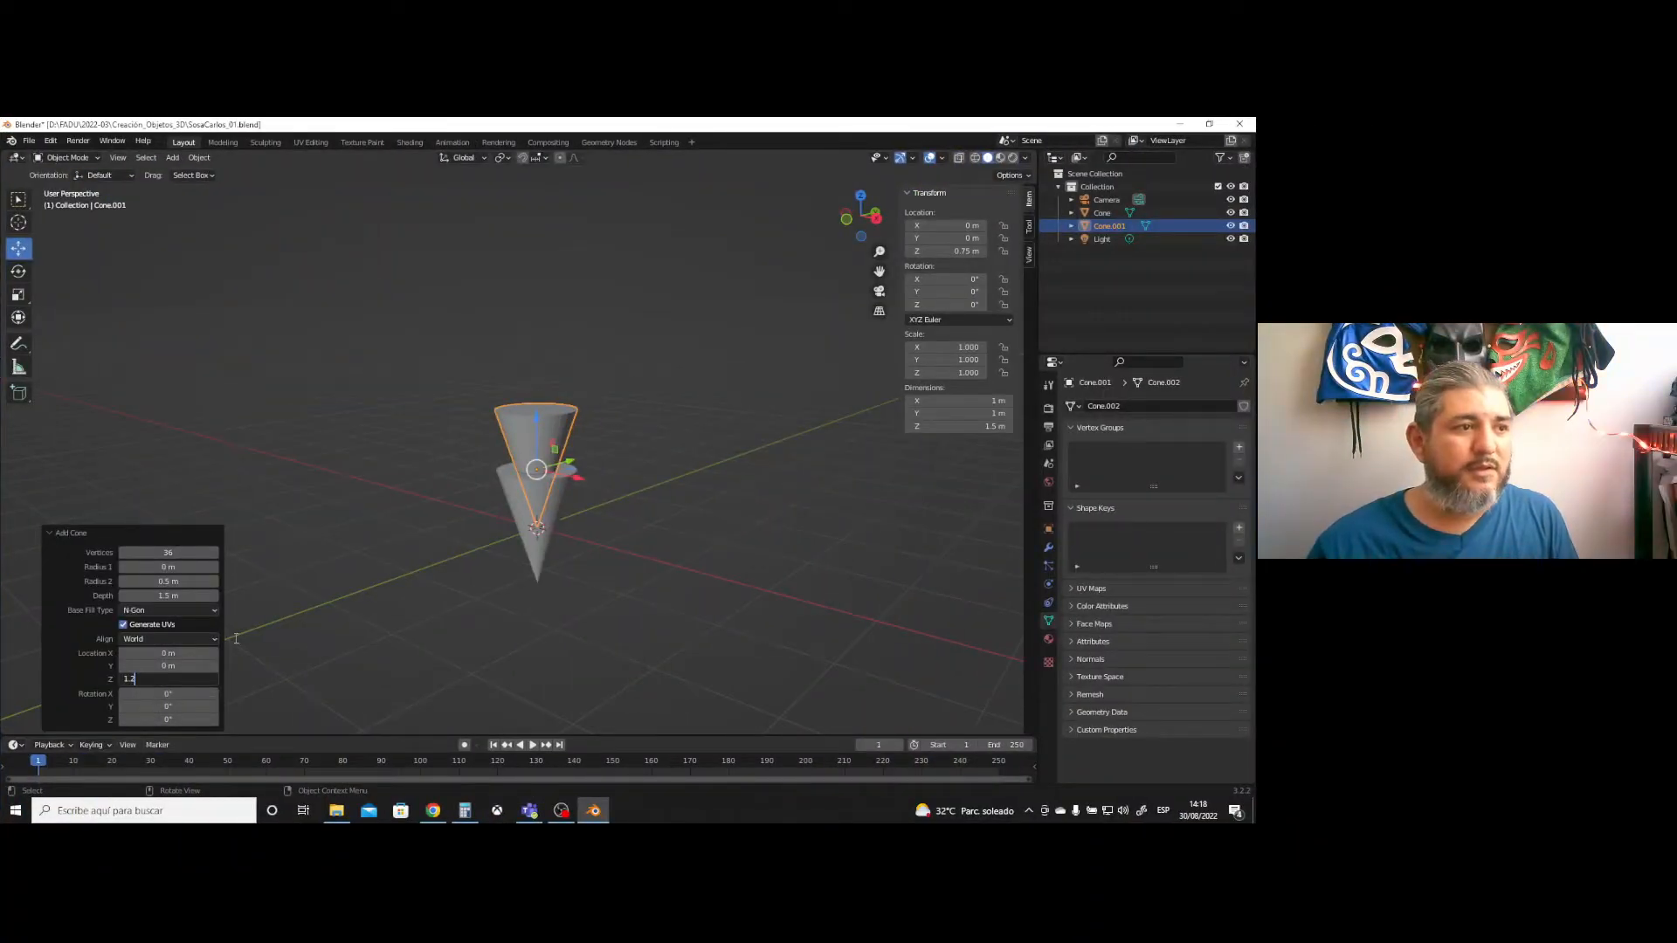
key(BackSpace)
key(BackSpace)
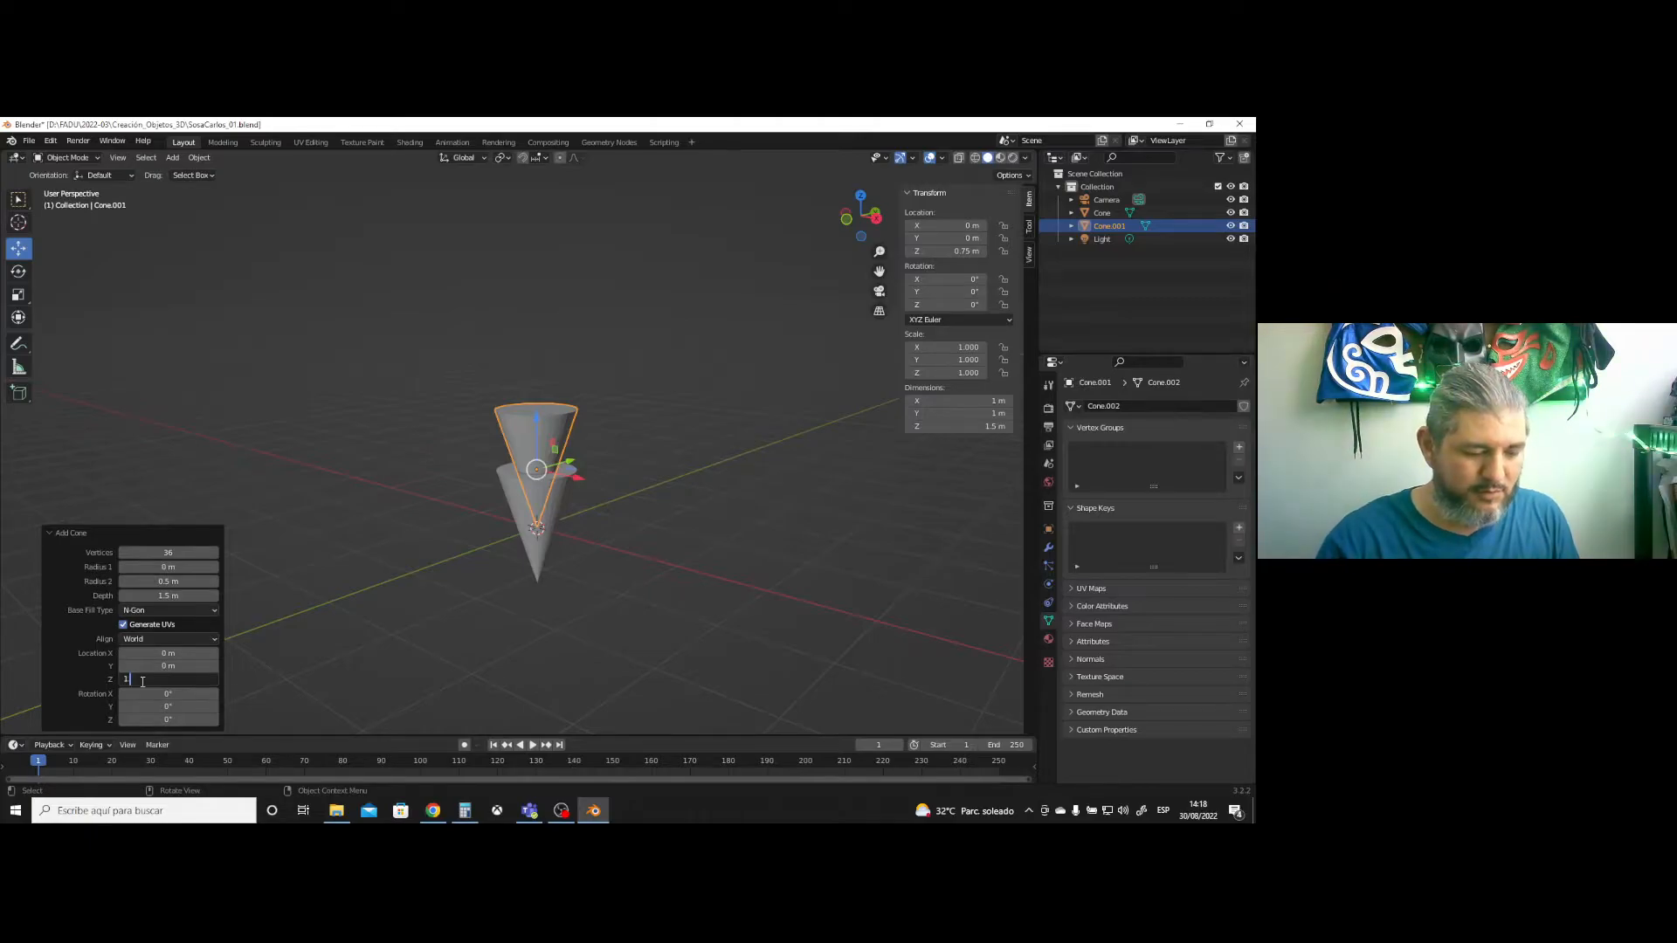
text(.5)
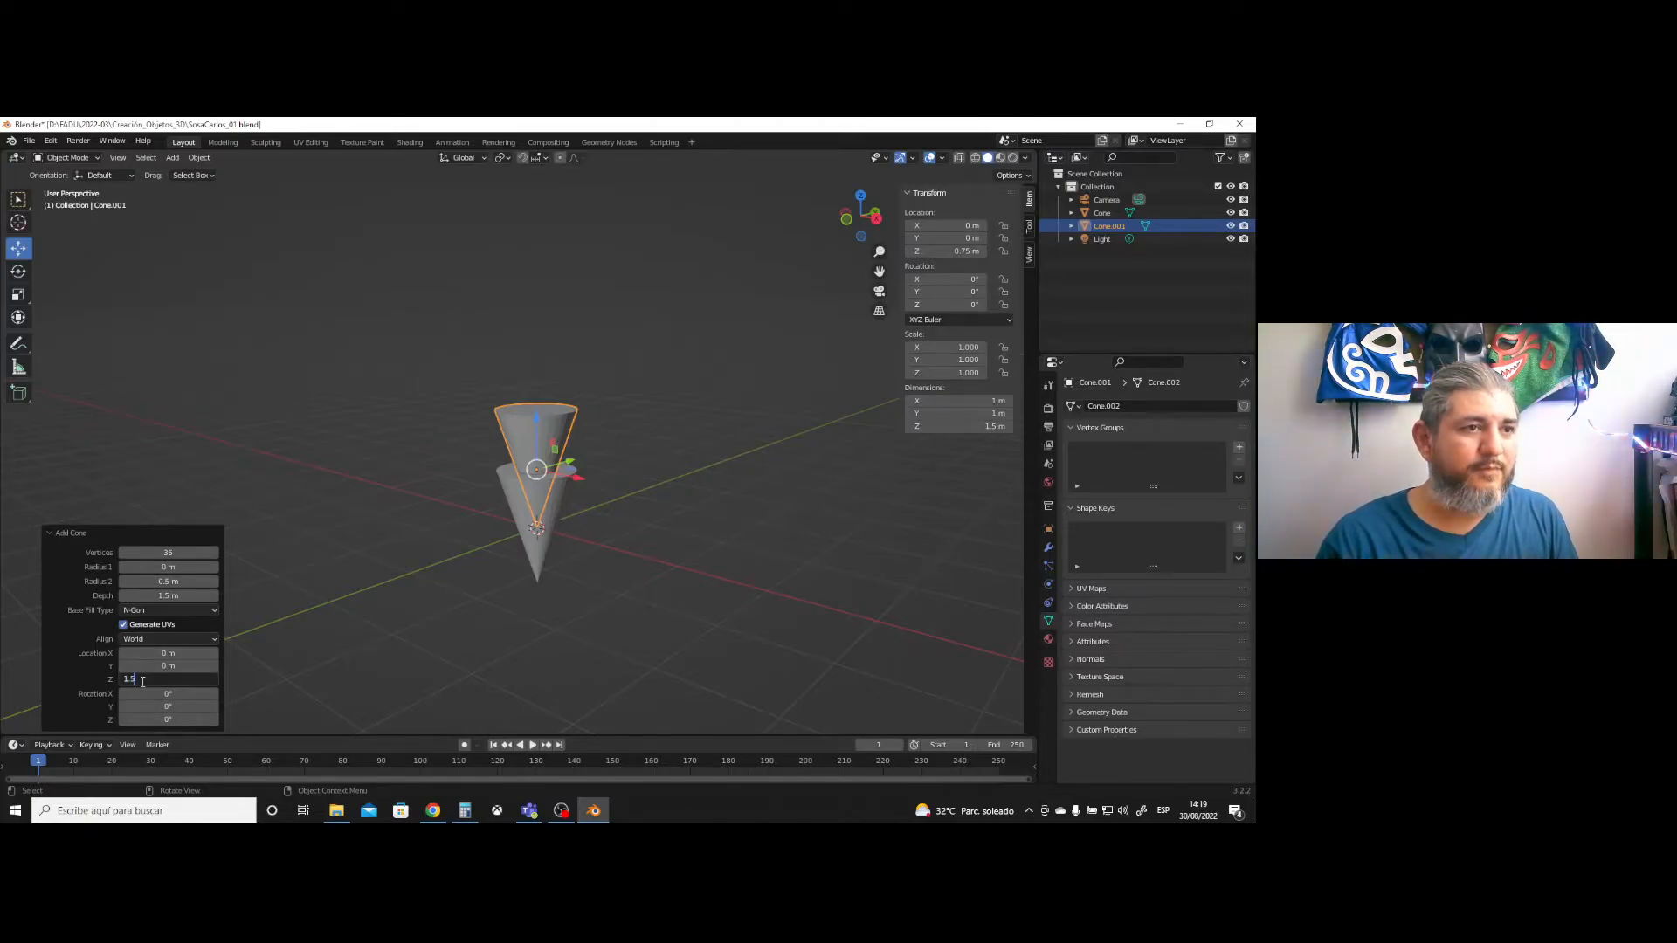
key(Return)
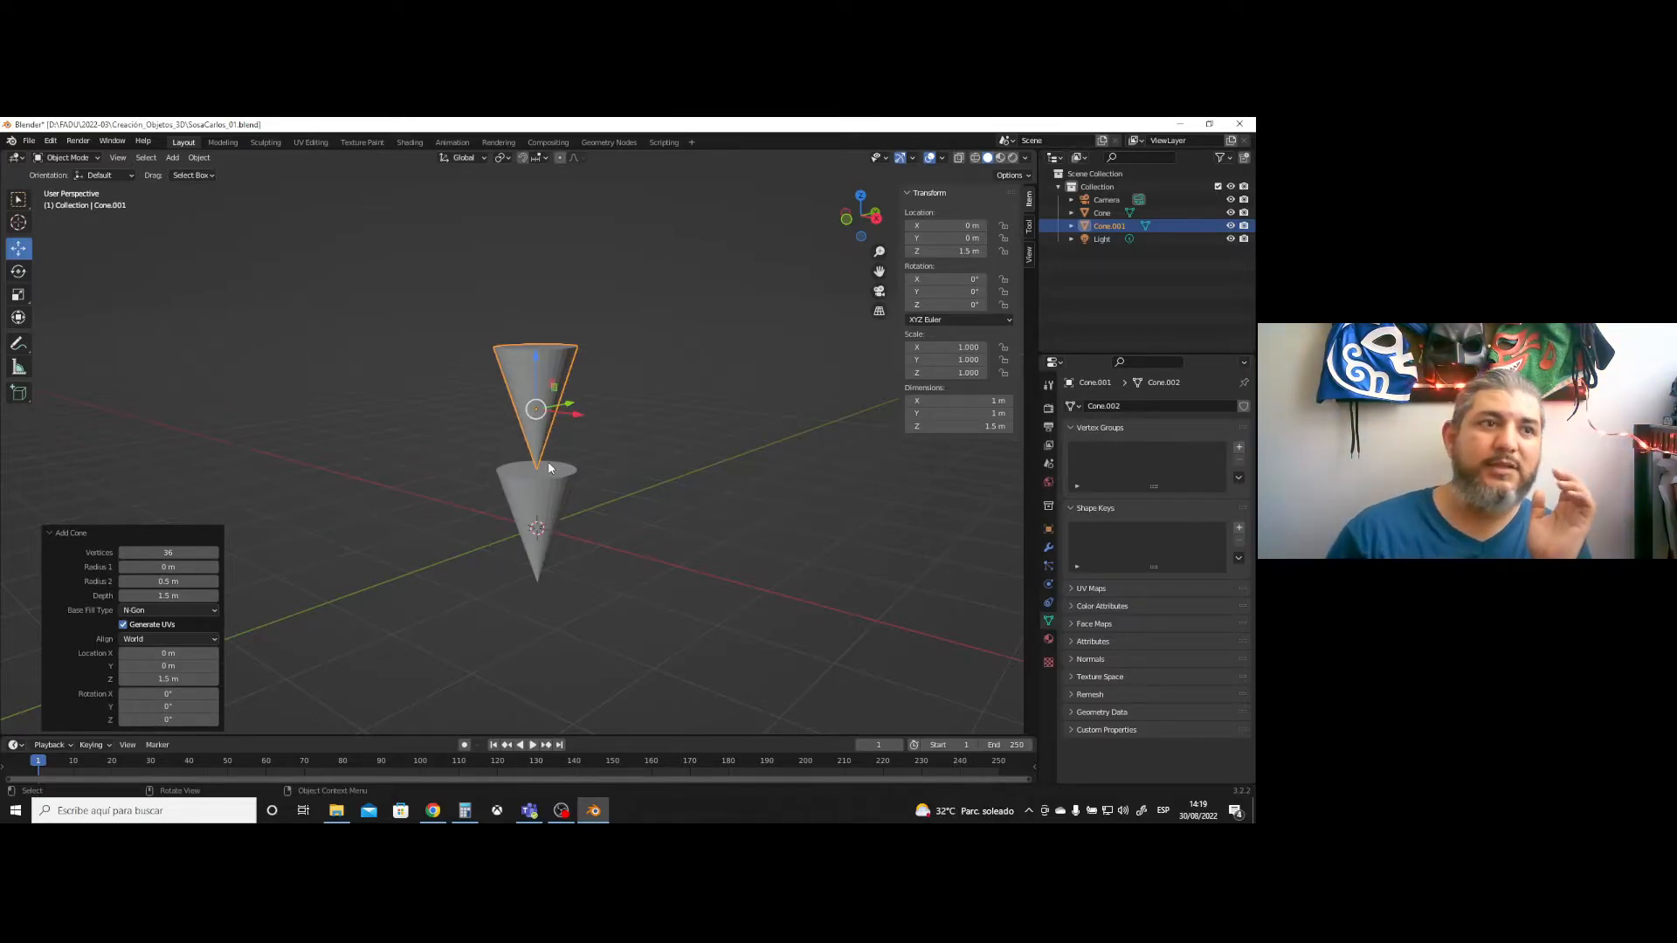
- Switch the viewport to the front orthographic view to see the two stacked cones in profile
middle_drag(469, 415, 434, 419)
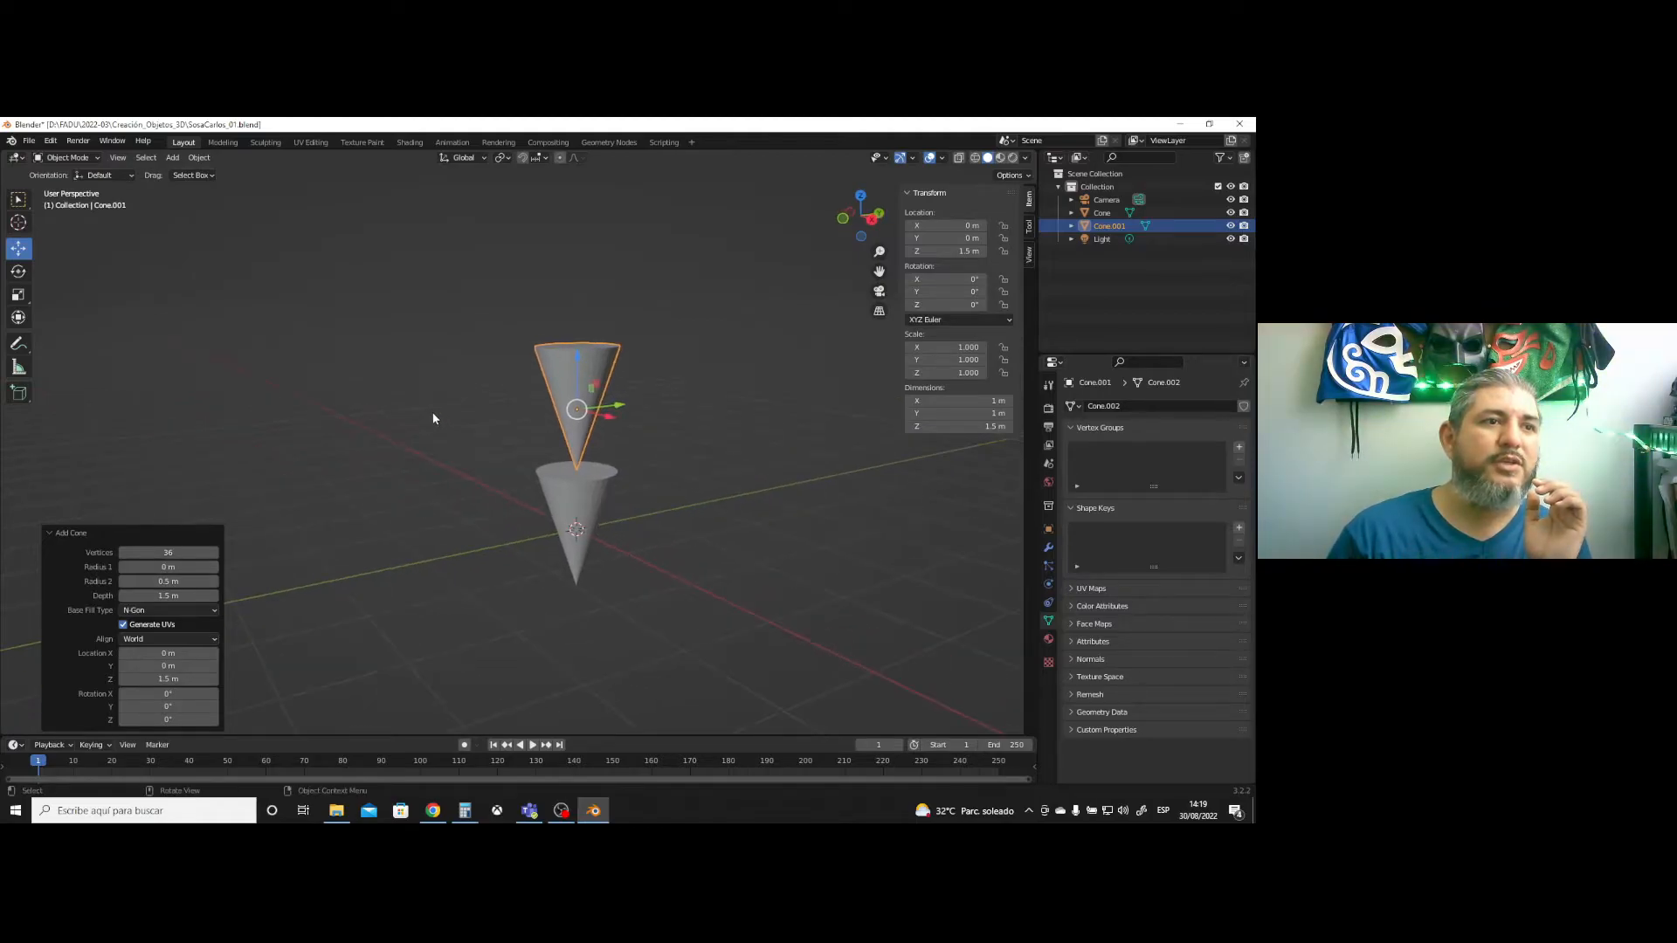
click(120, 158)
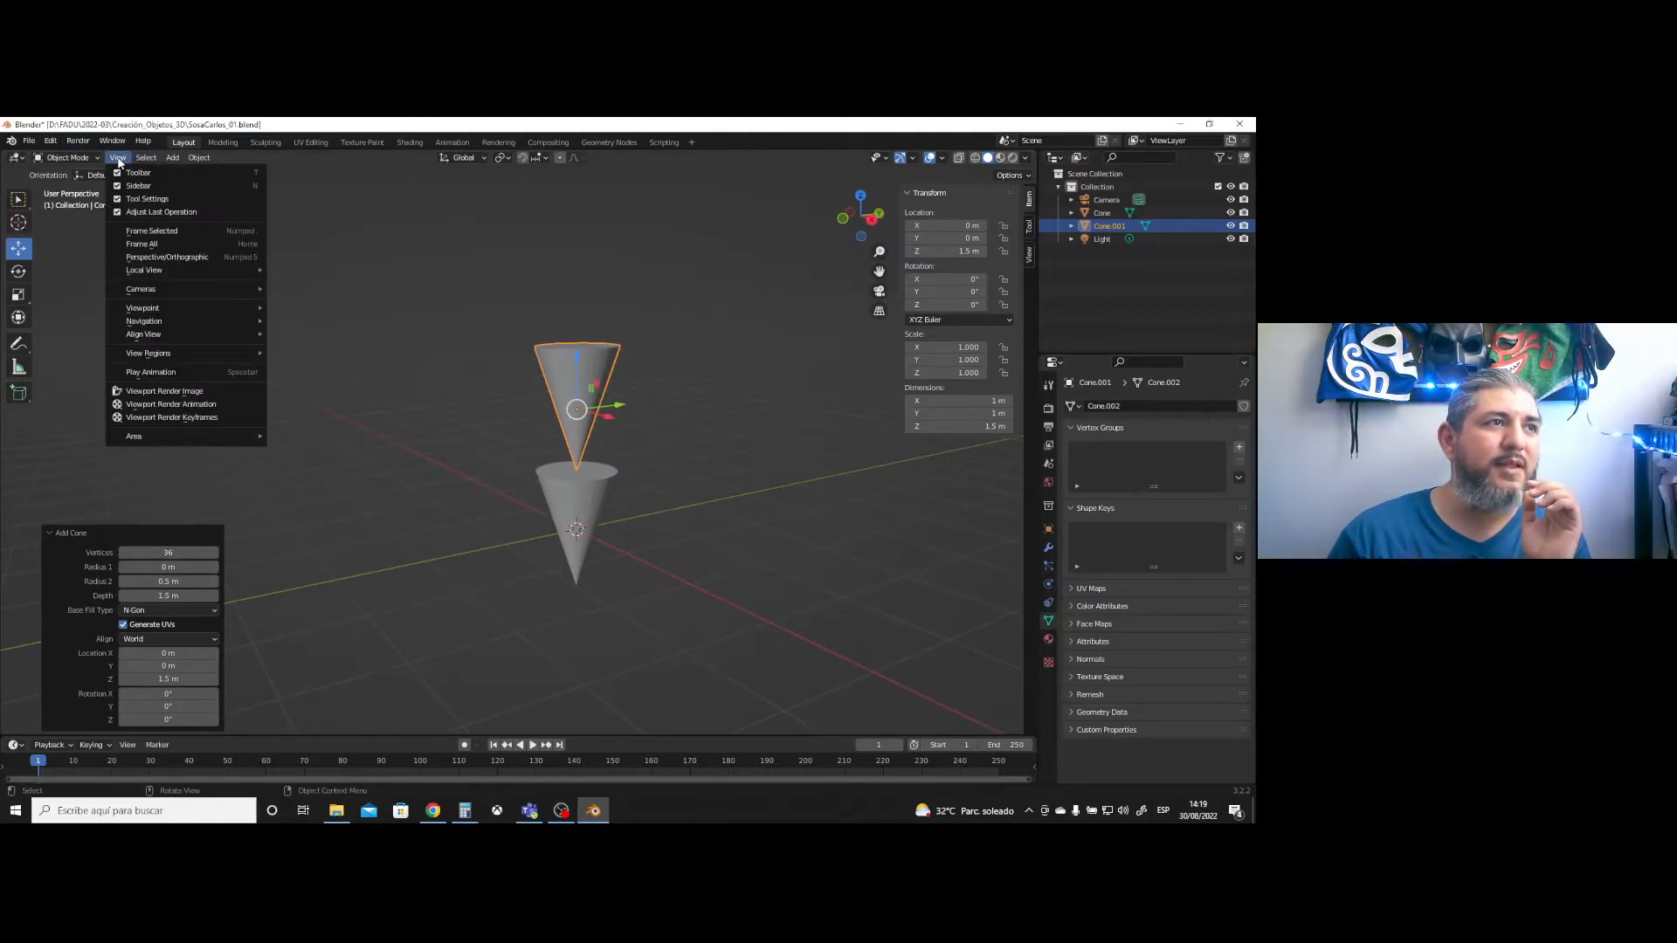
mouse_move(157, 310)
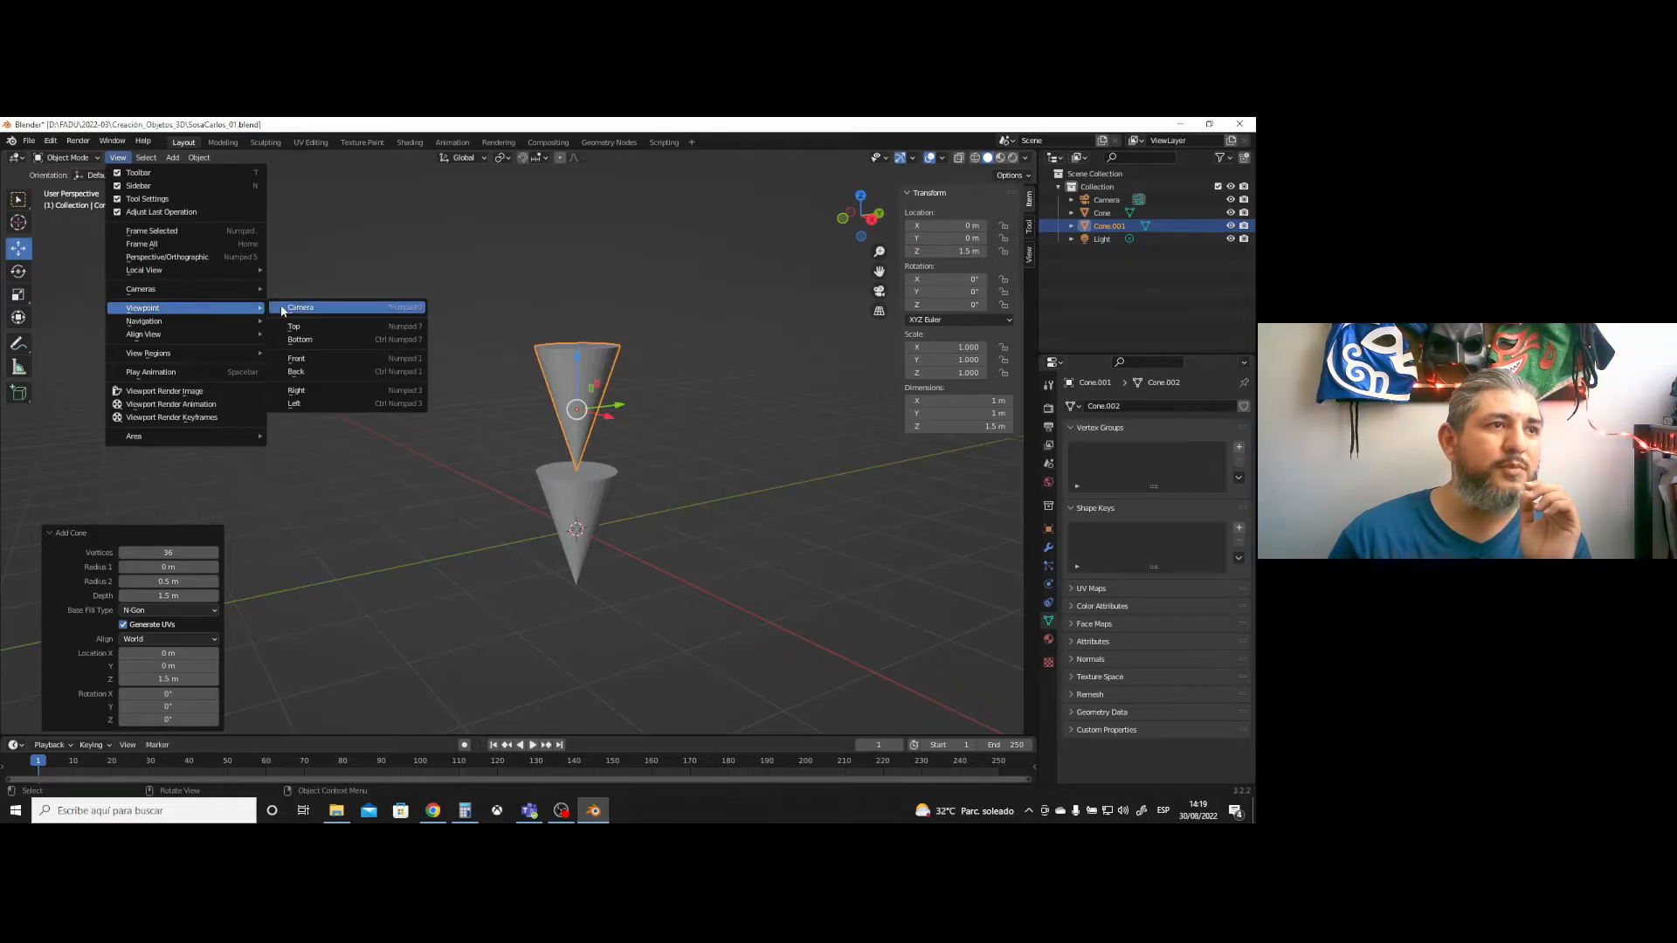
click(314, 359)
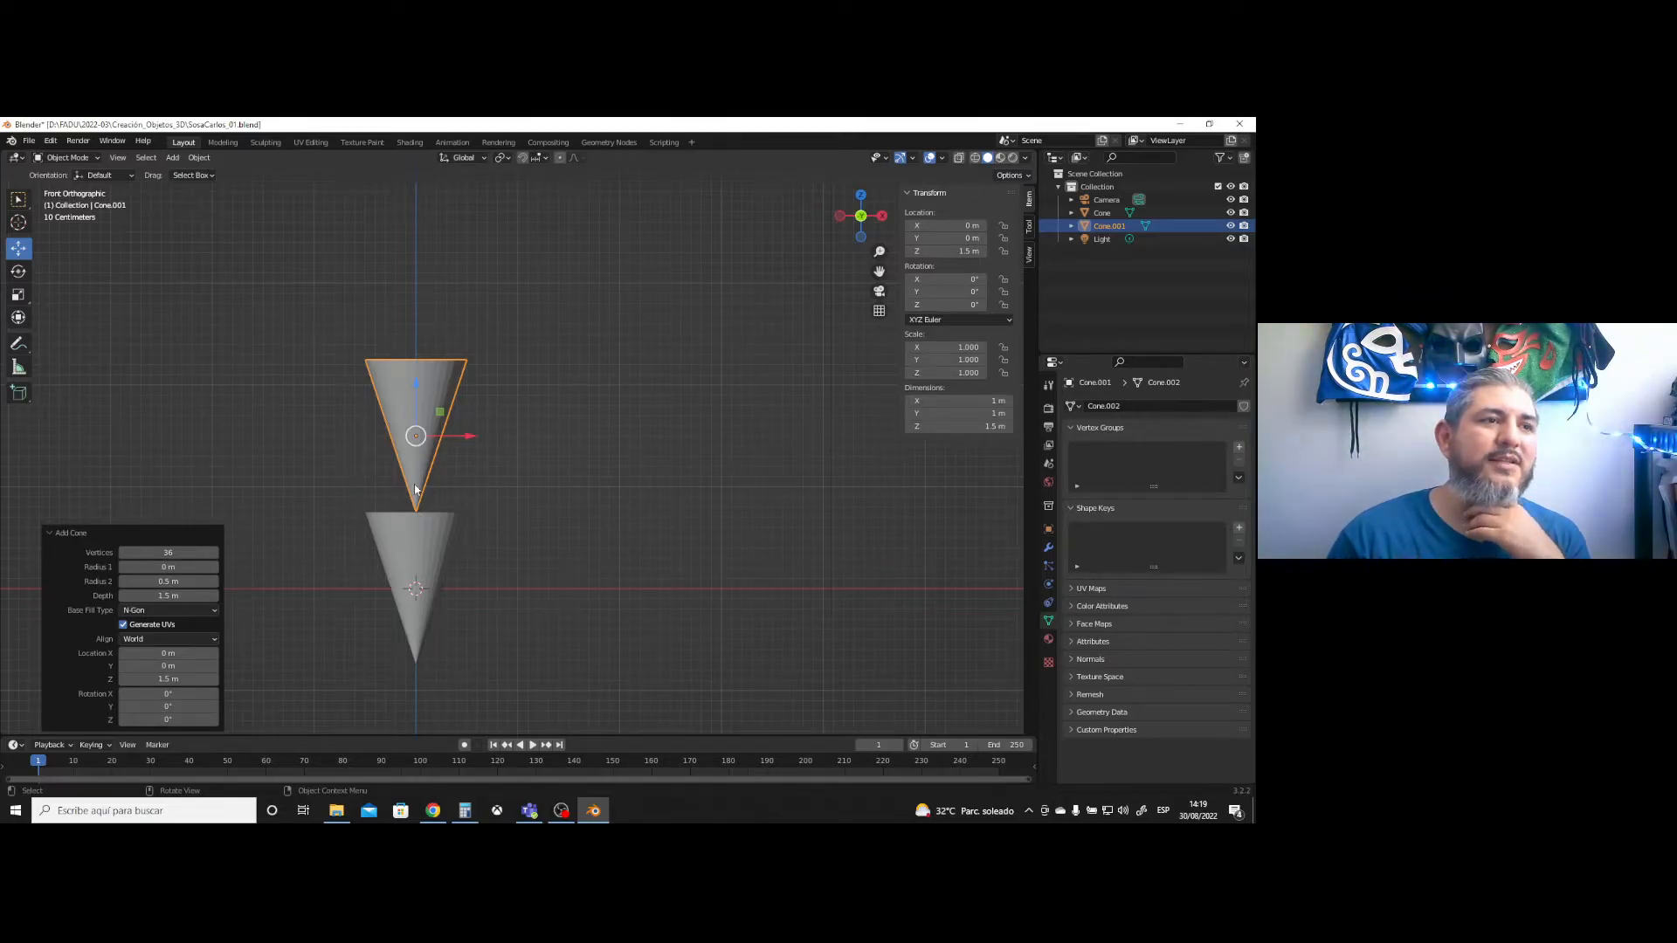
- Turn the upper cone into a truncated cone with radius 1 of 0.5 m and radius 2 of 1 m
click(174, 567)
text(0)
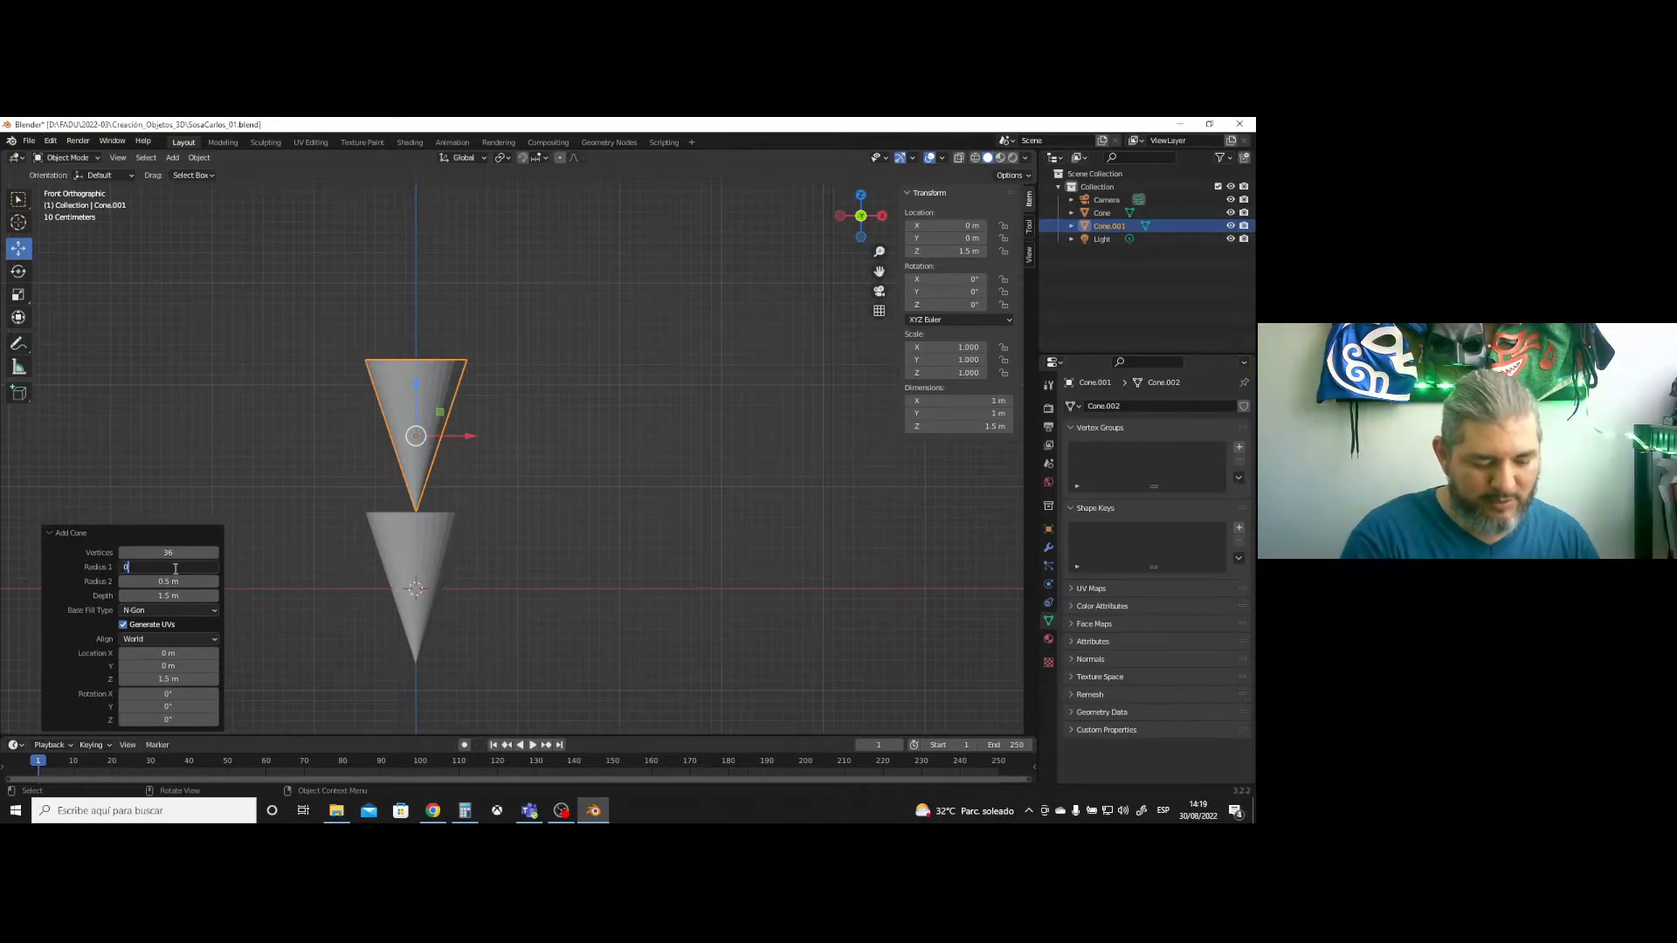
text(.5)
key(Return)
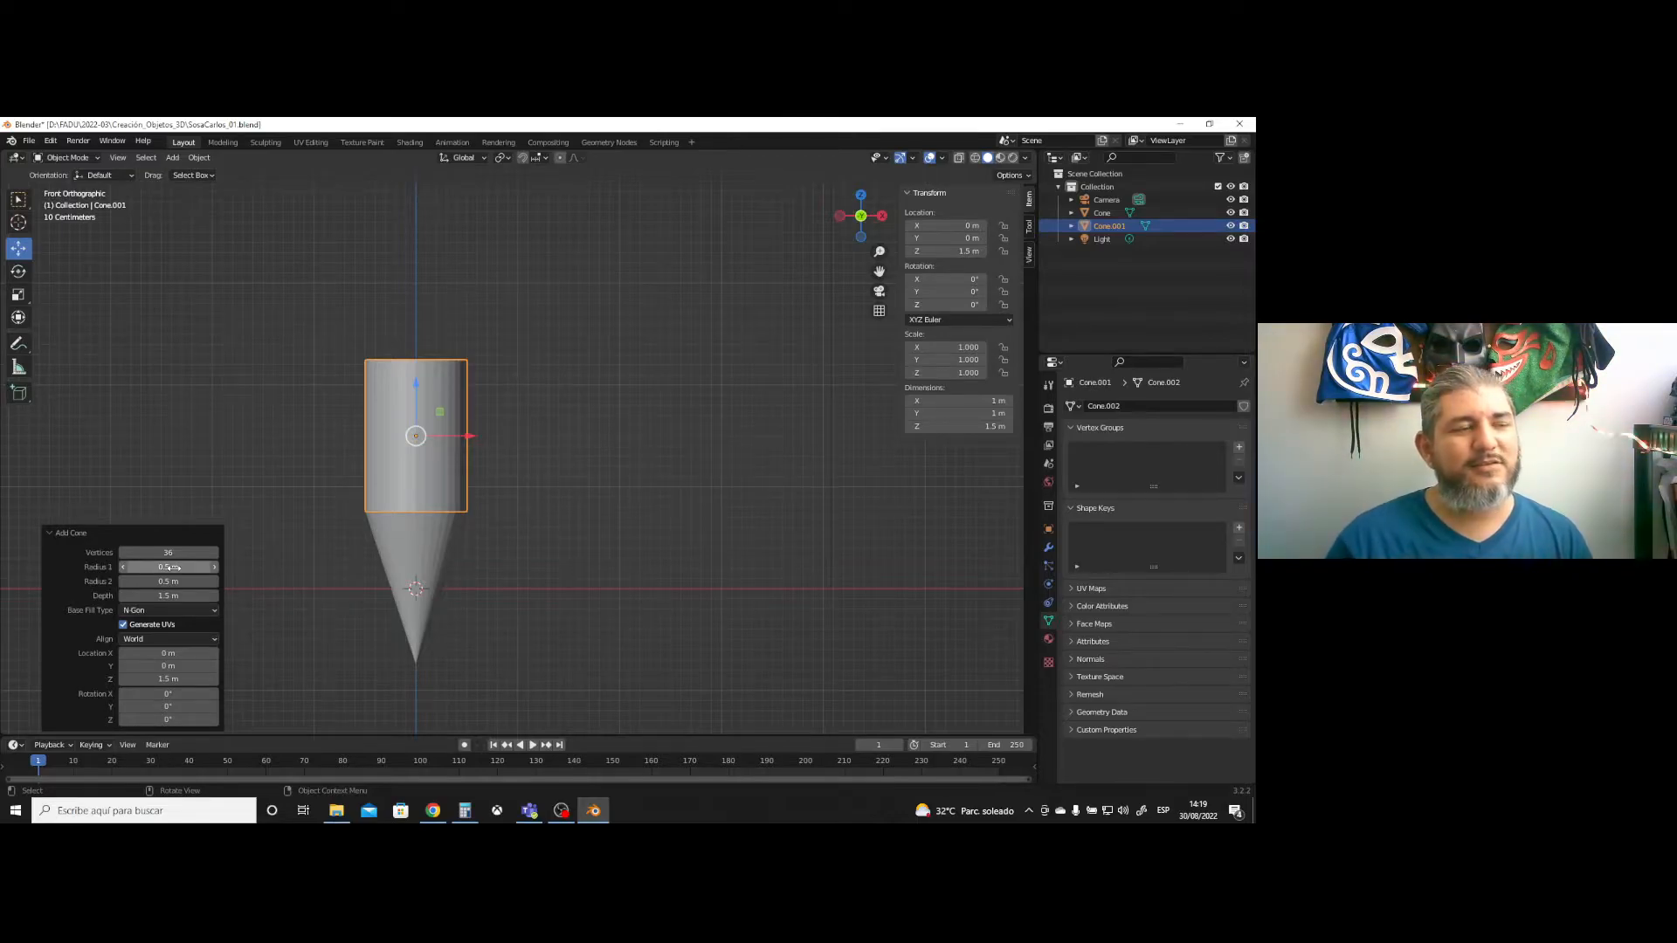
click(166, 580)
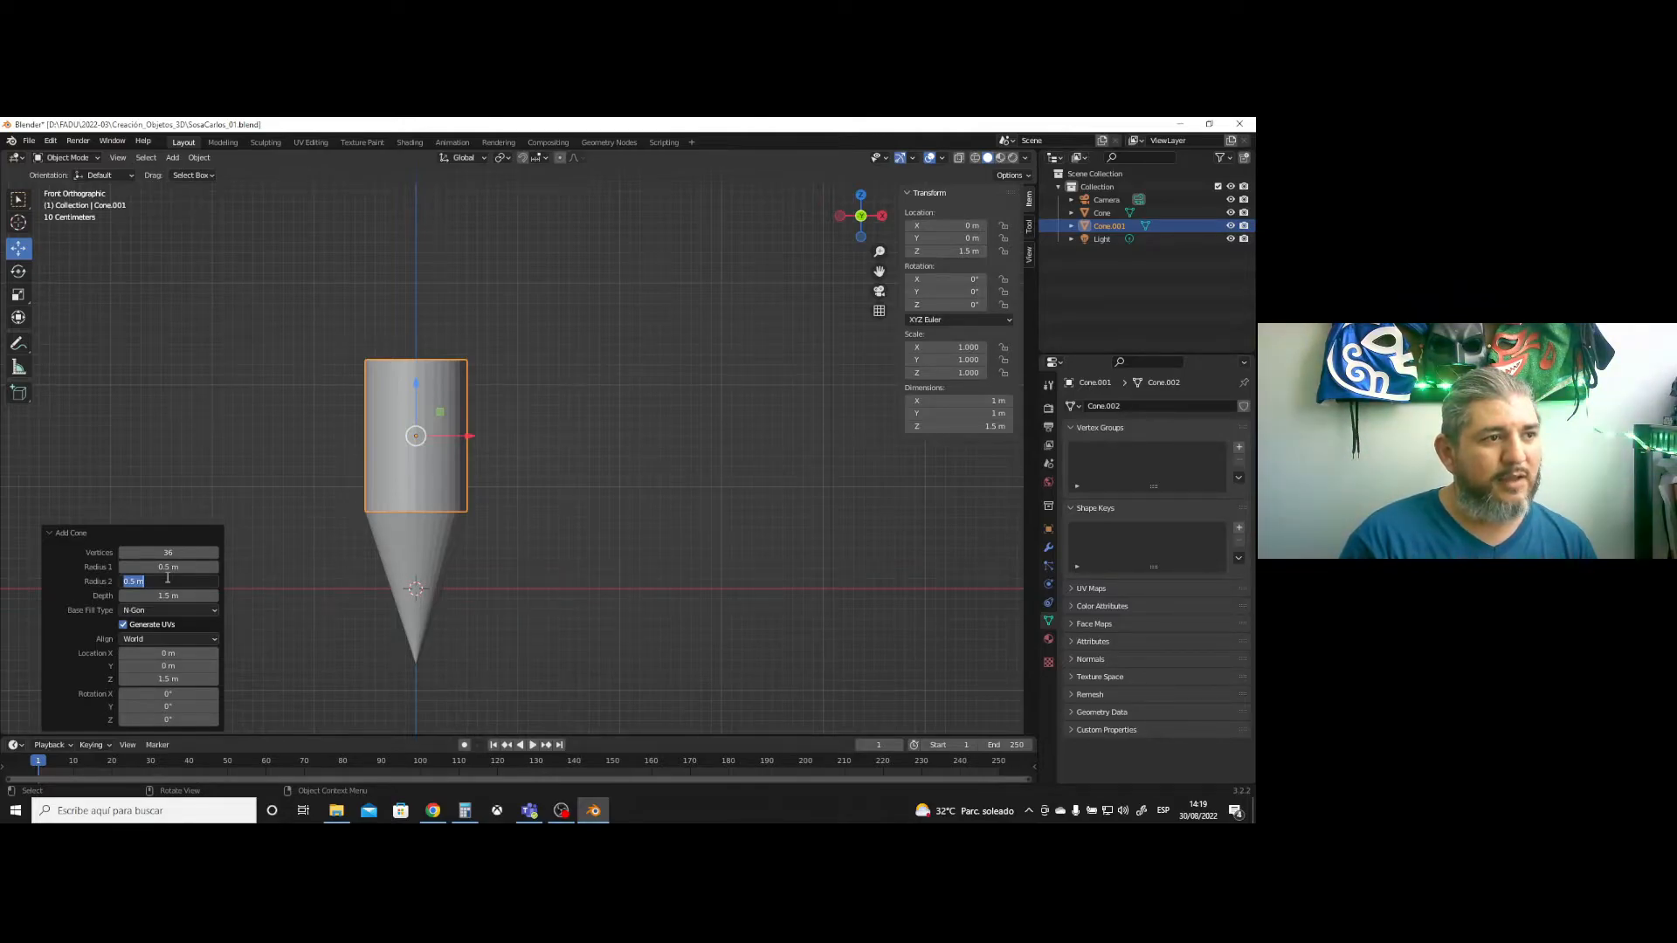
text(1)
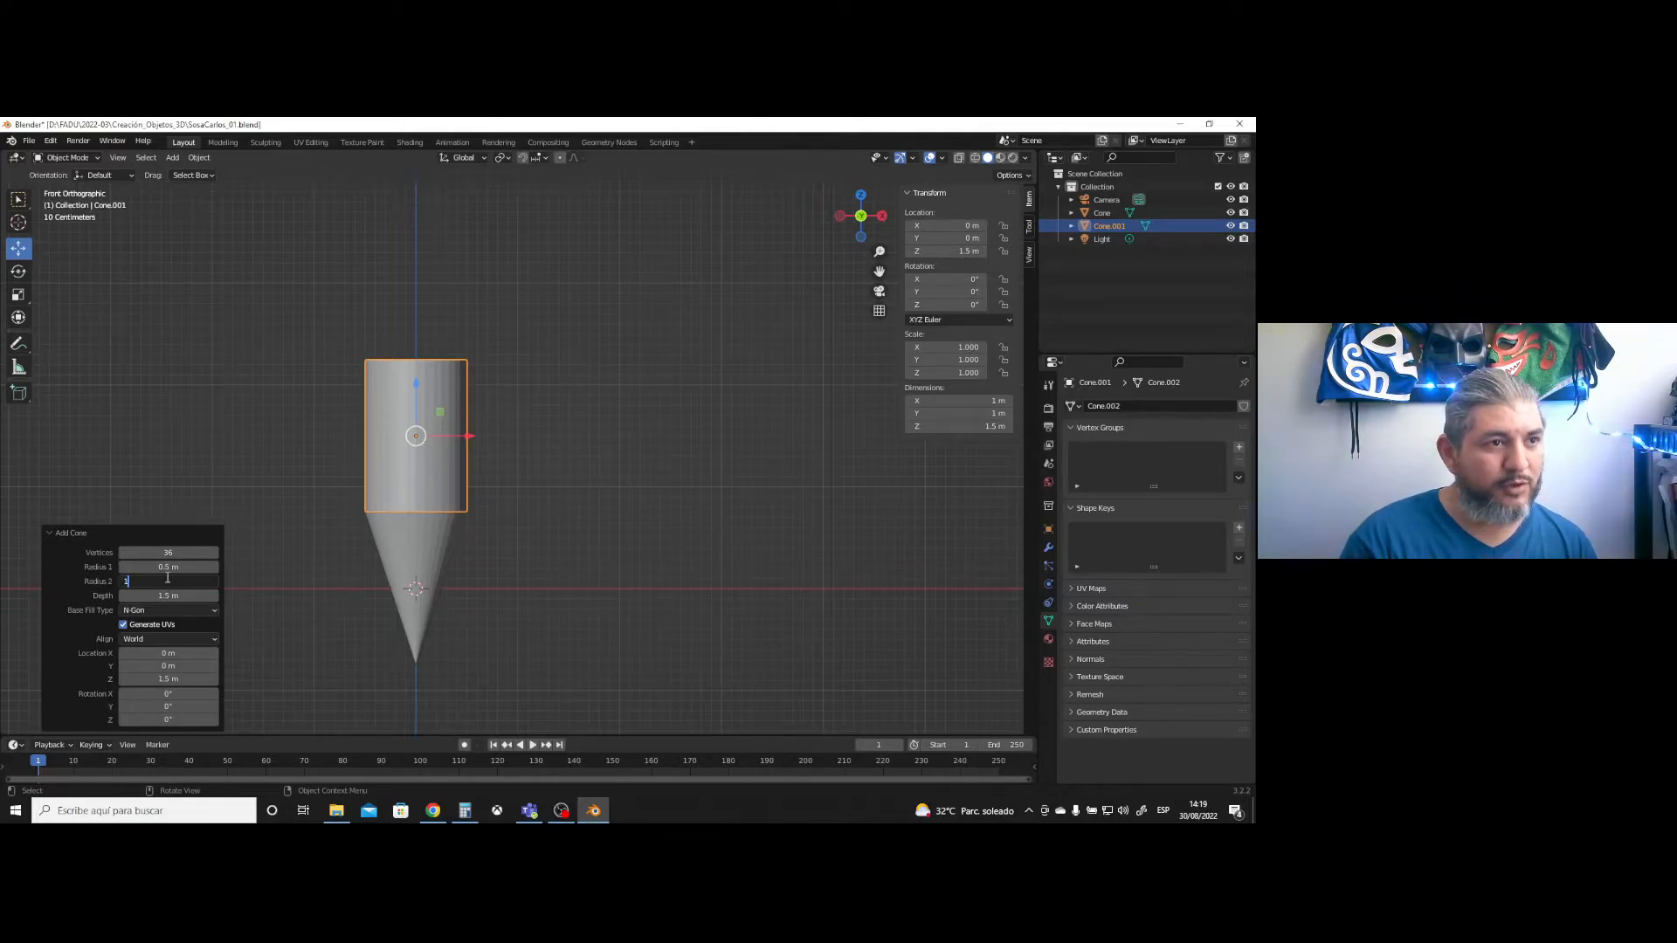
key(Return)
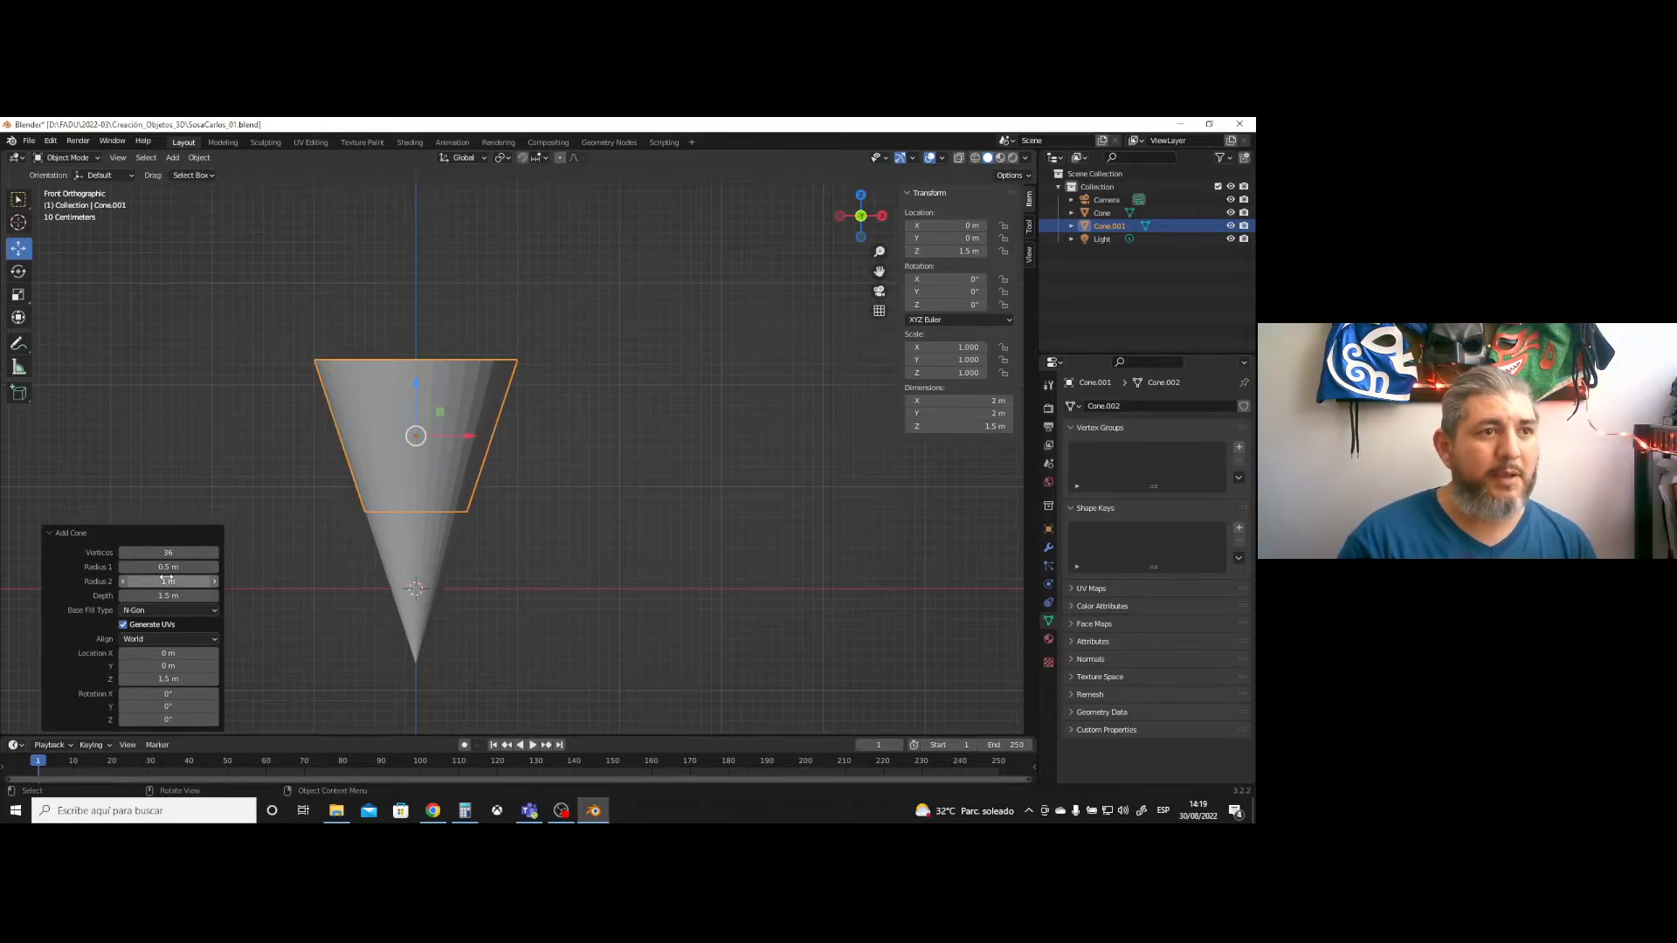
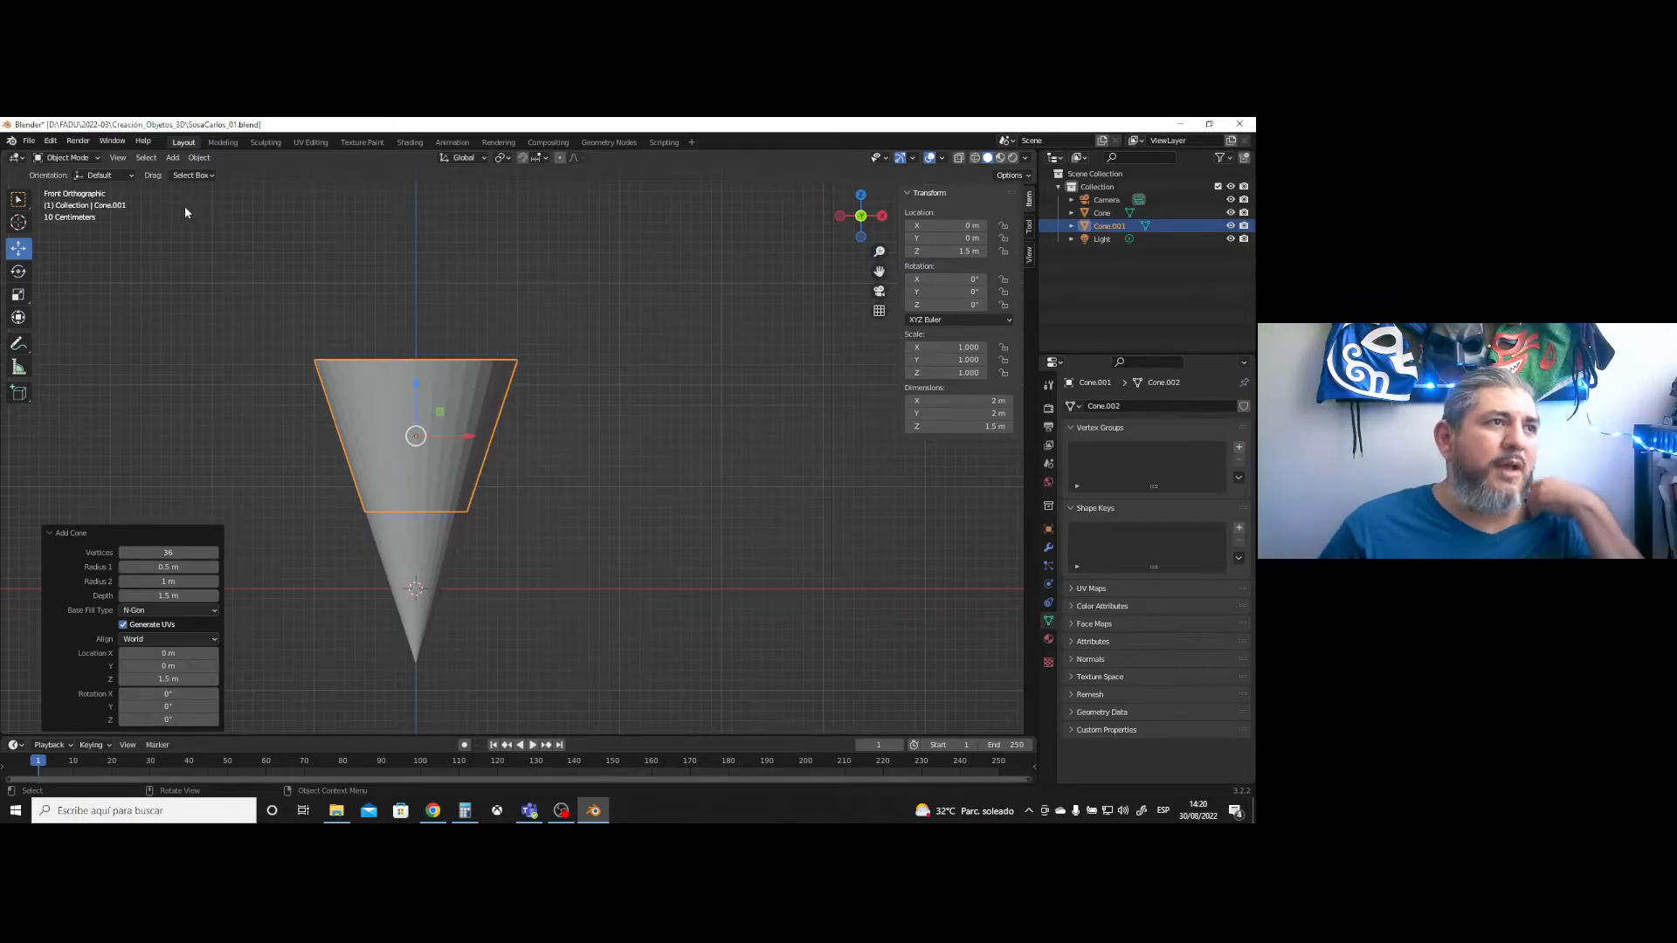
- Add a cylinder mesh at the world origin and set its depth to 2 m
click(174, 158)
mouse_move(218, 172)
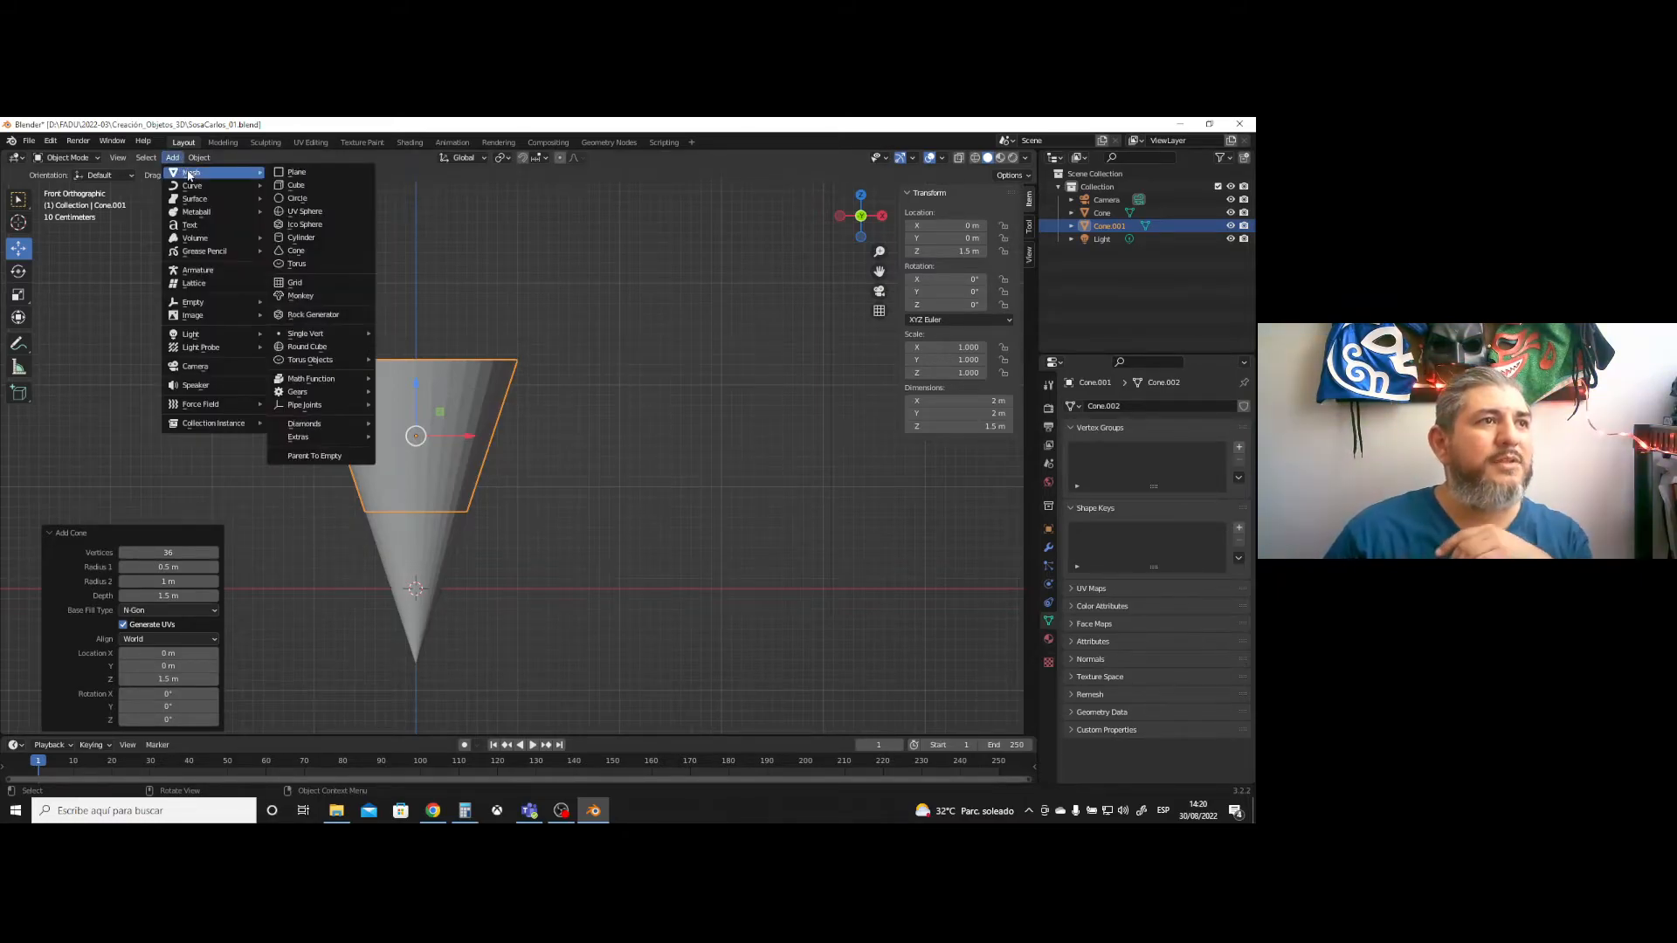
click(310, 237)
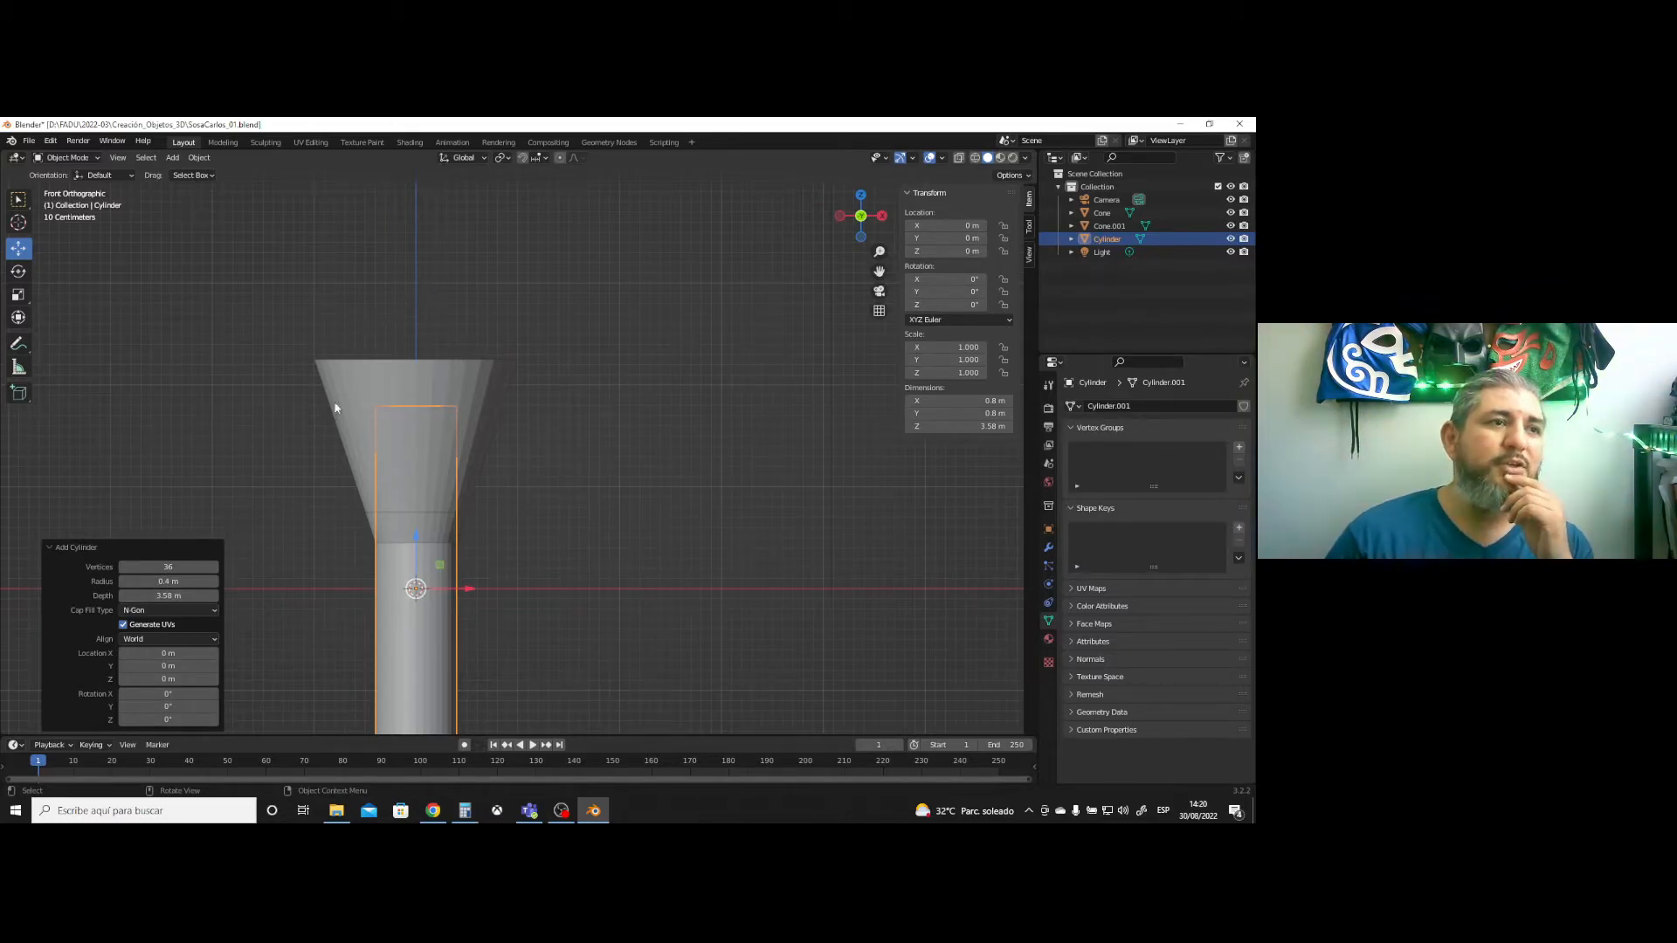
click(169, 595)
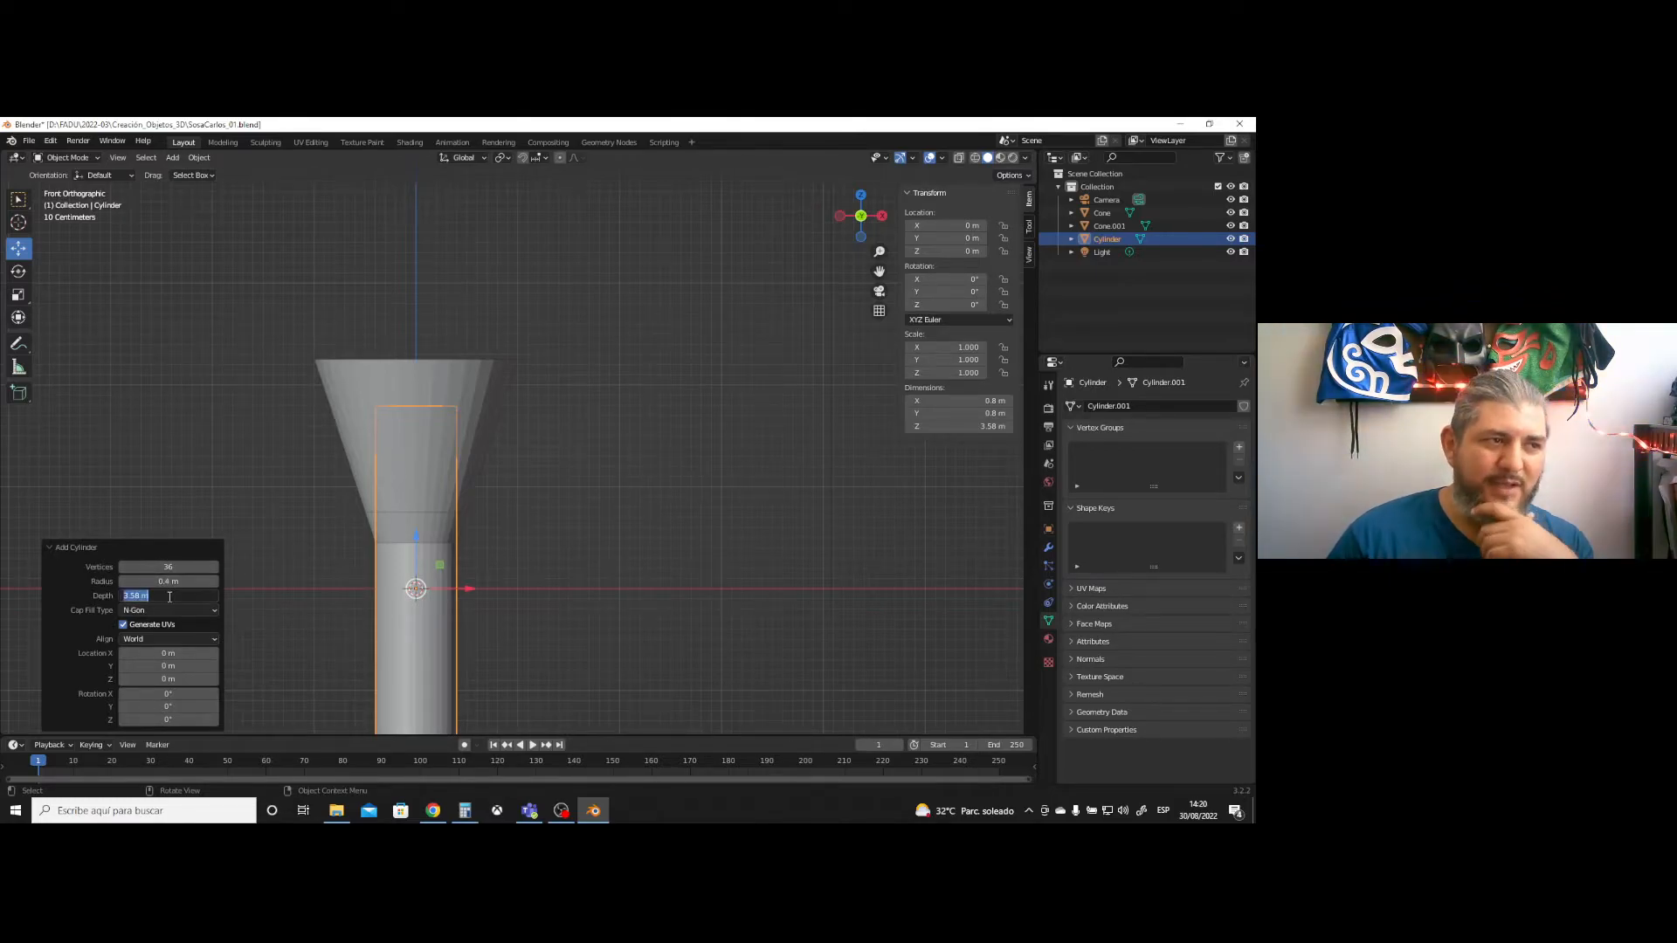
text(2)
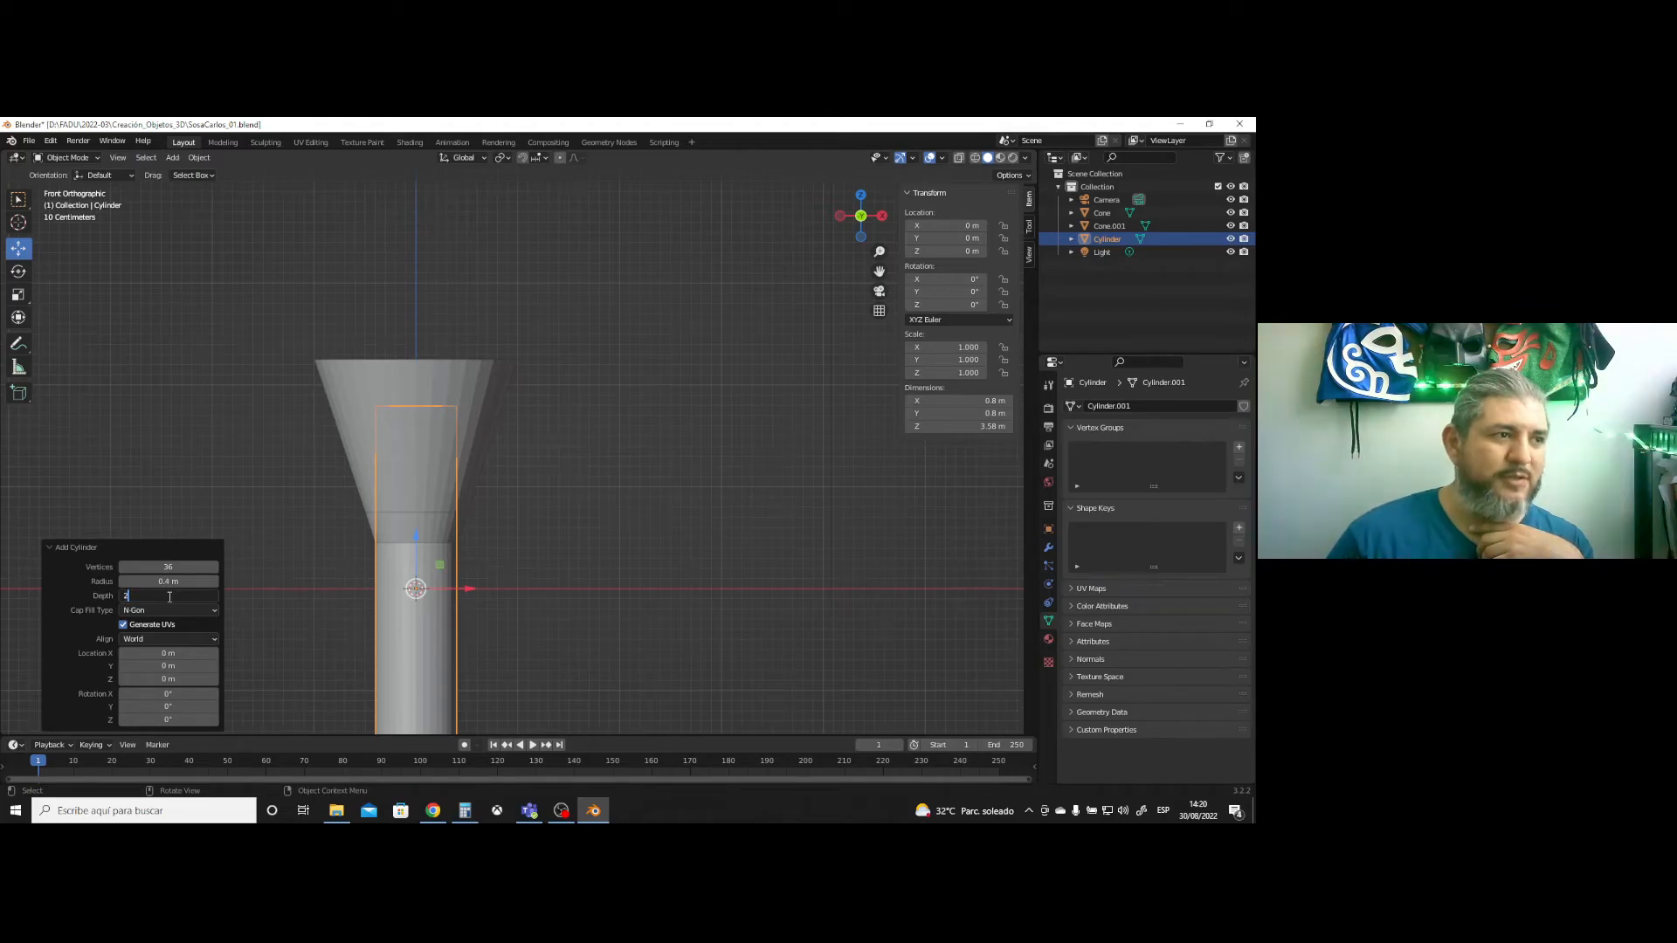
key(Return)
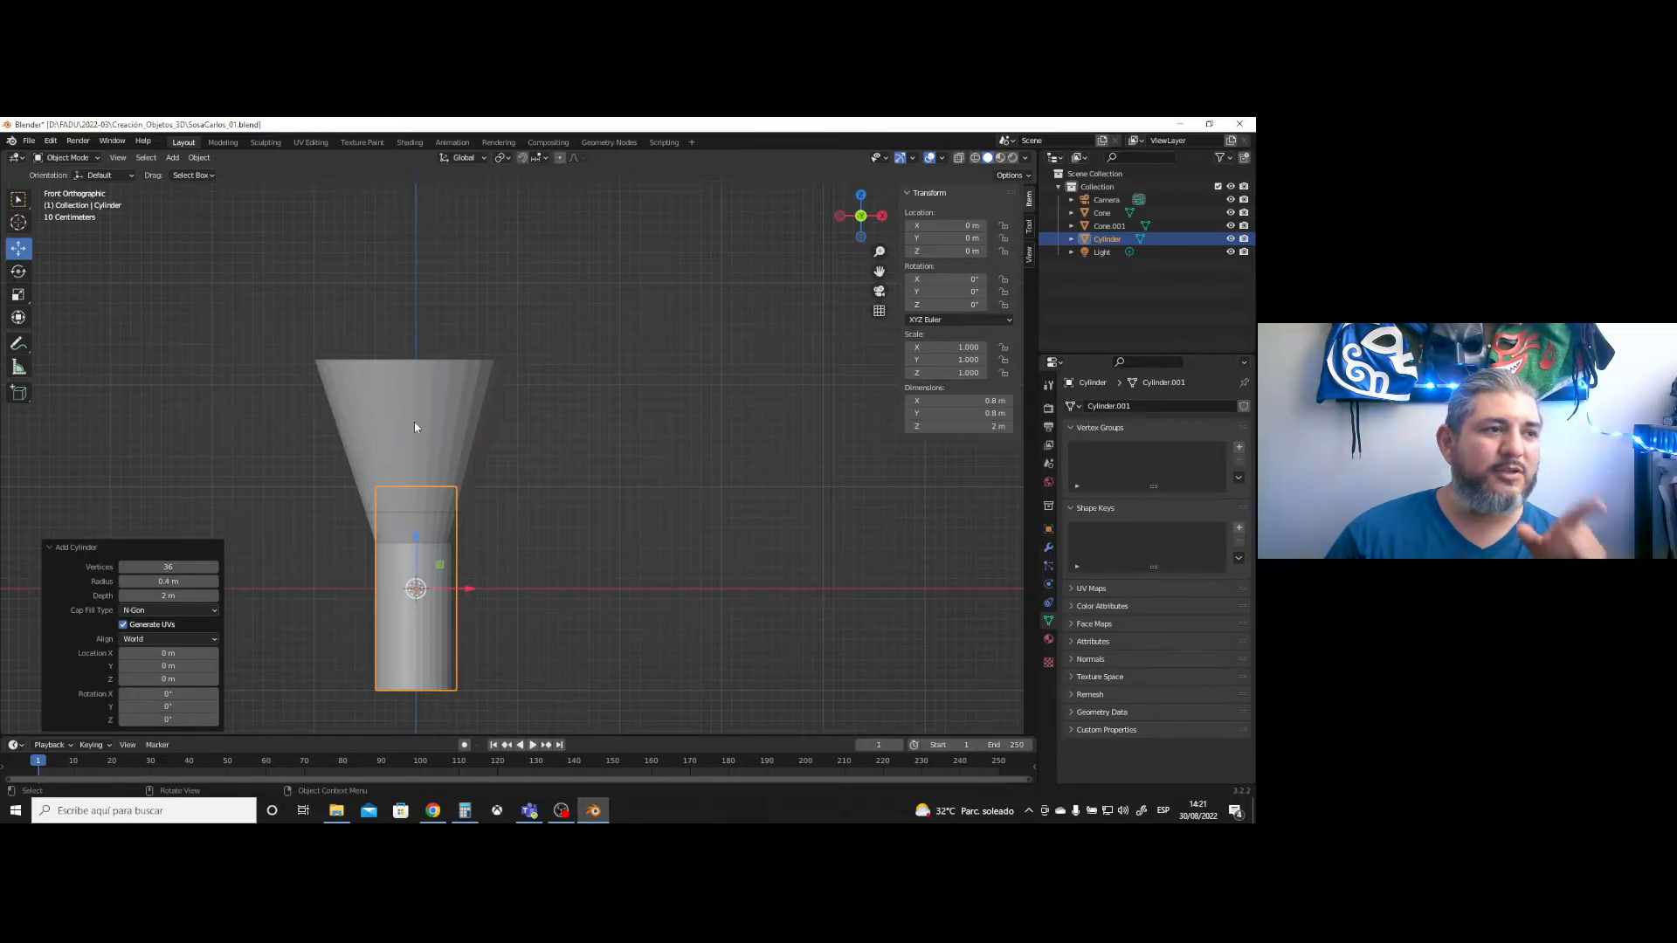
- Open the new cylinder's Z location for editing
click(168, 678)
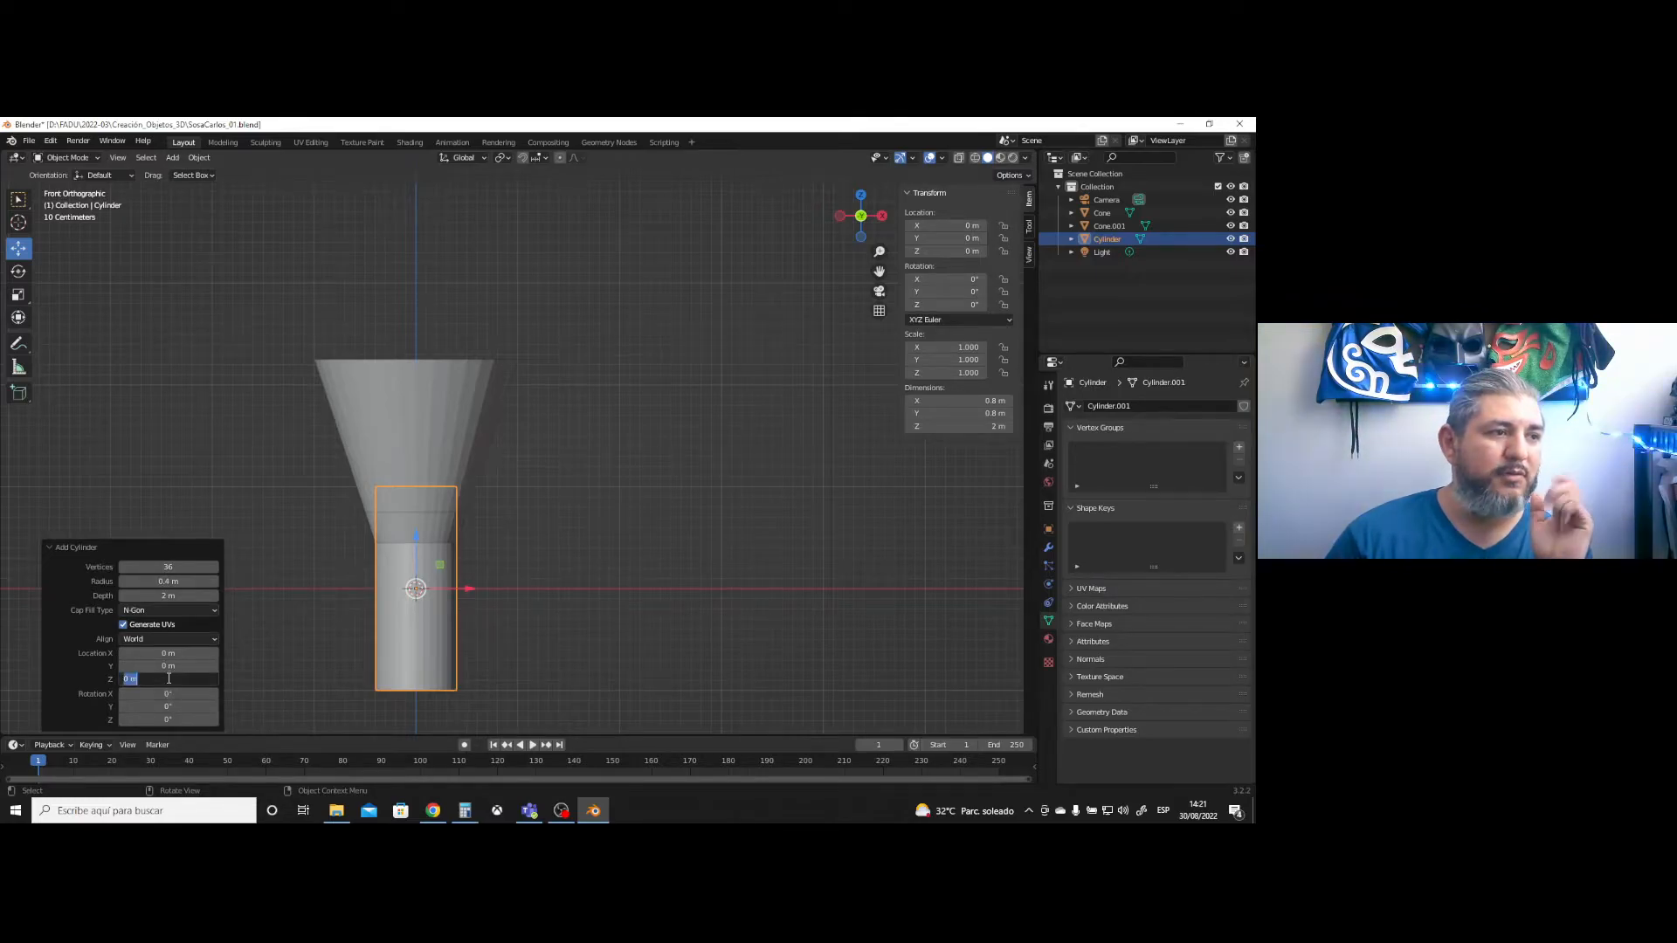
- Set the new cylinder's Z location to 3.25 m so its base rests on the cone's top face
text(3.5)
key(Return)
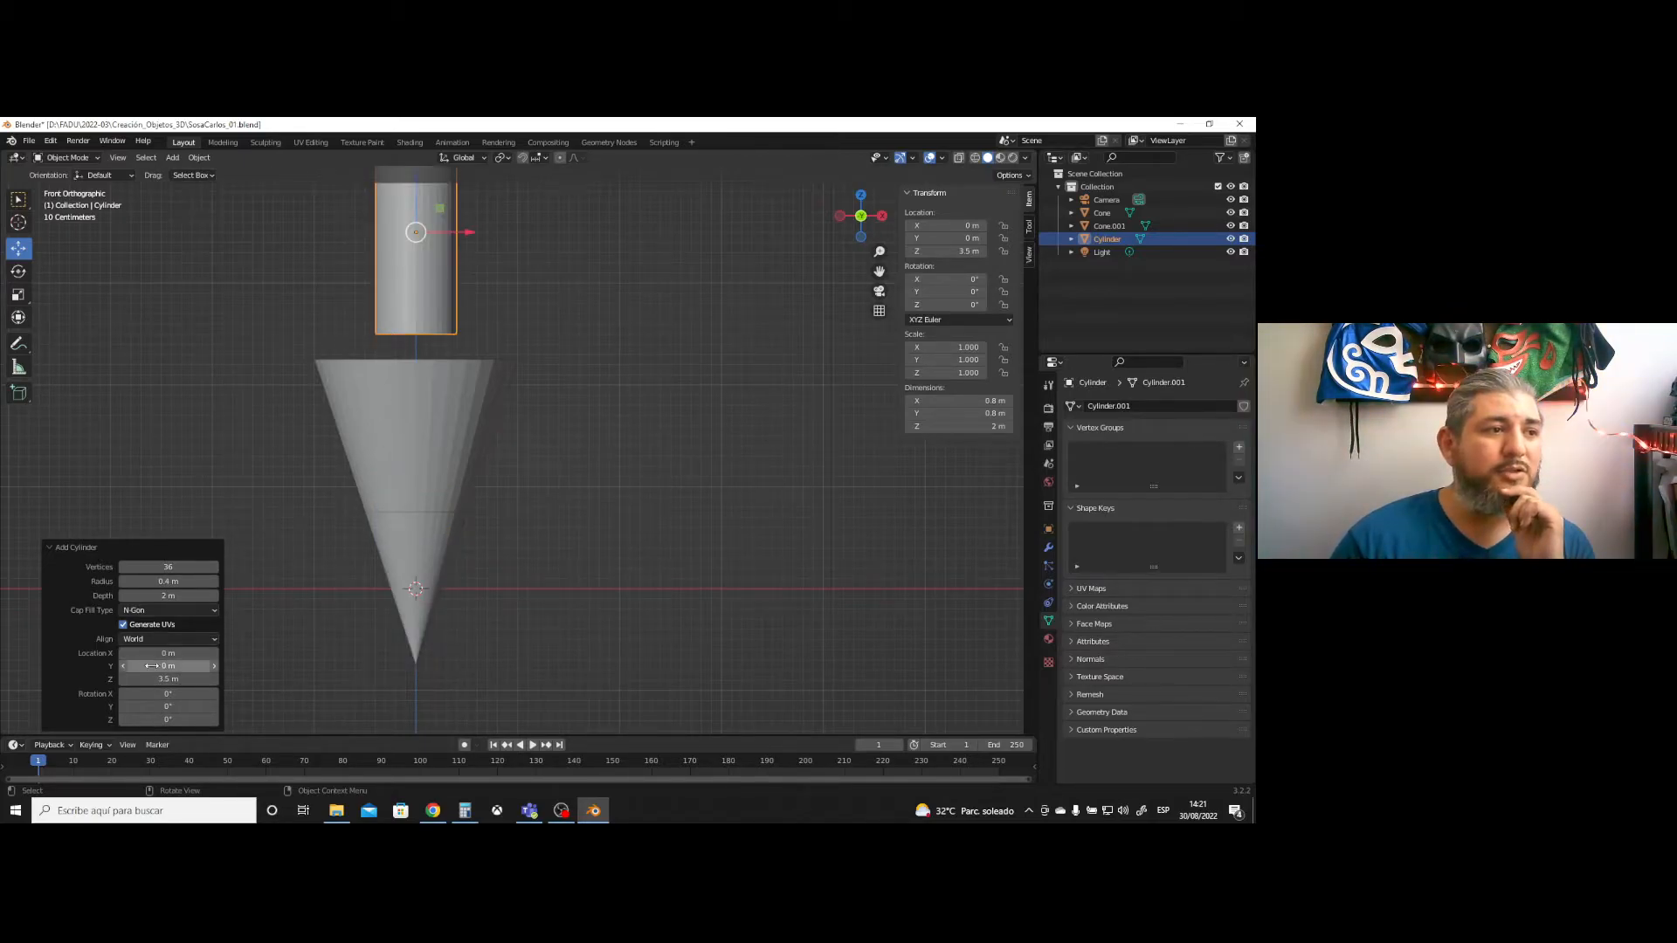
click(174, 679)
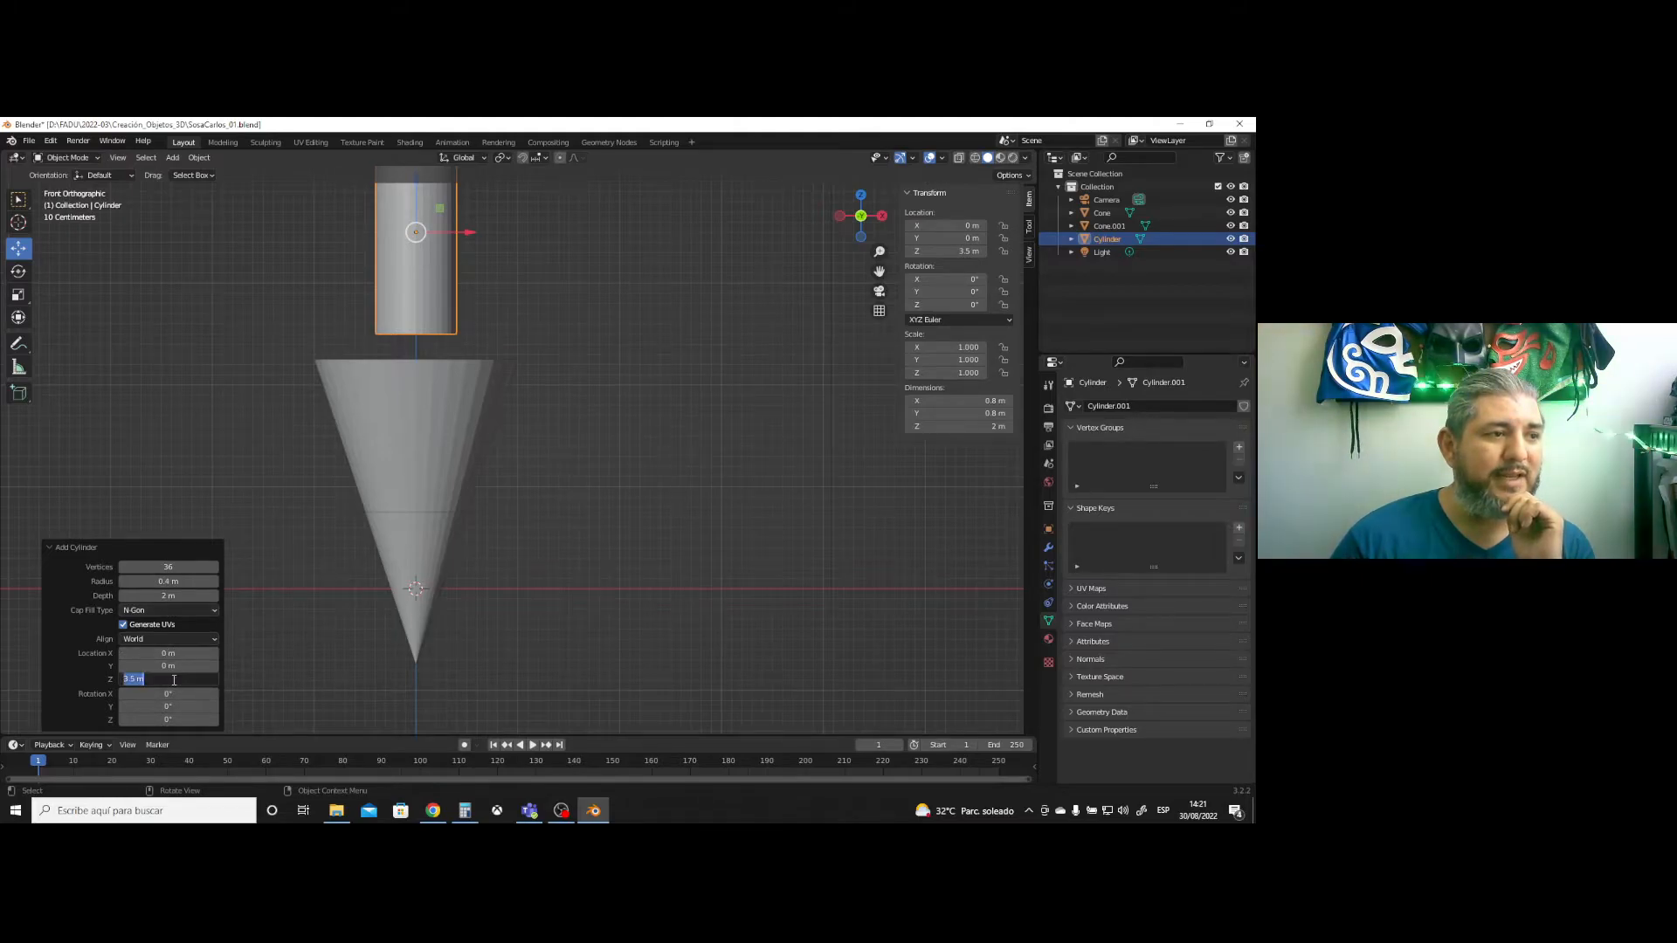
text(3)
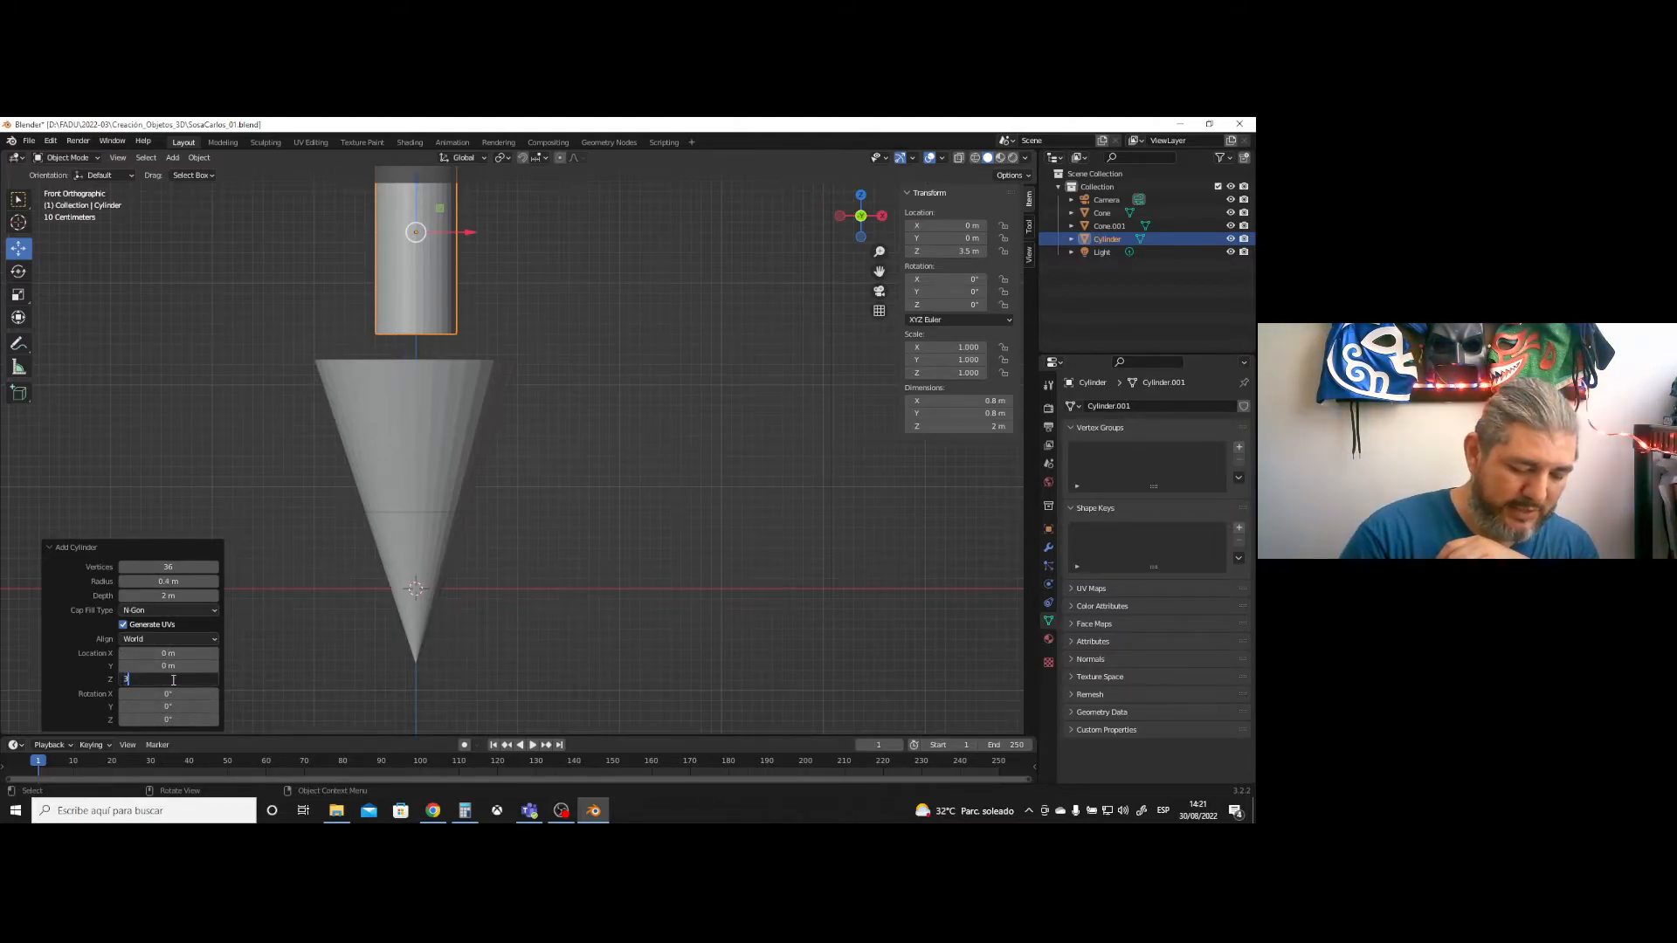
text(.25)
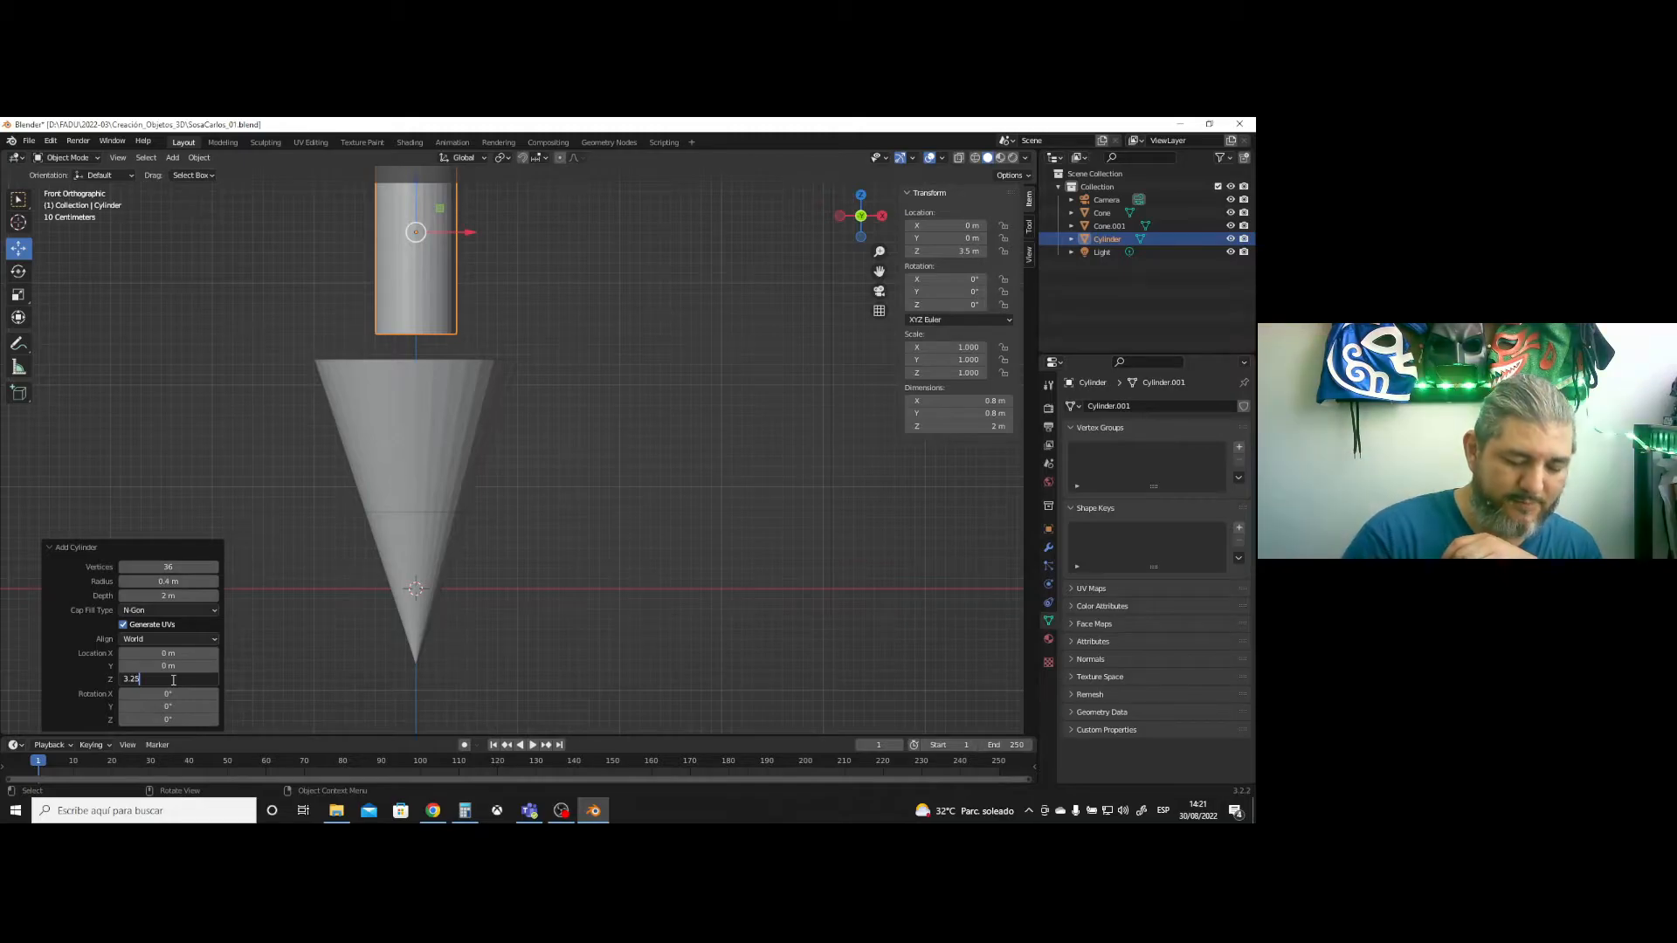
key(Return)
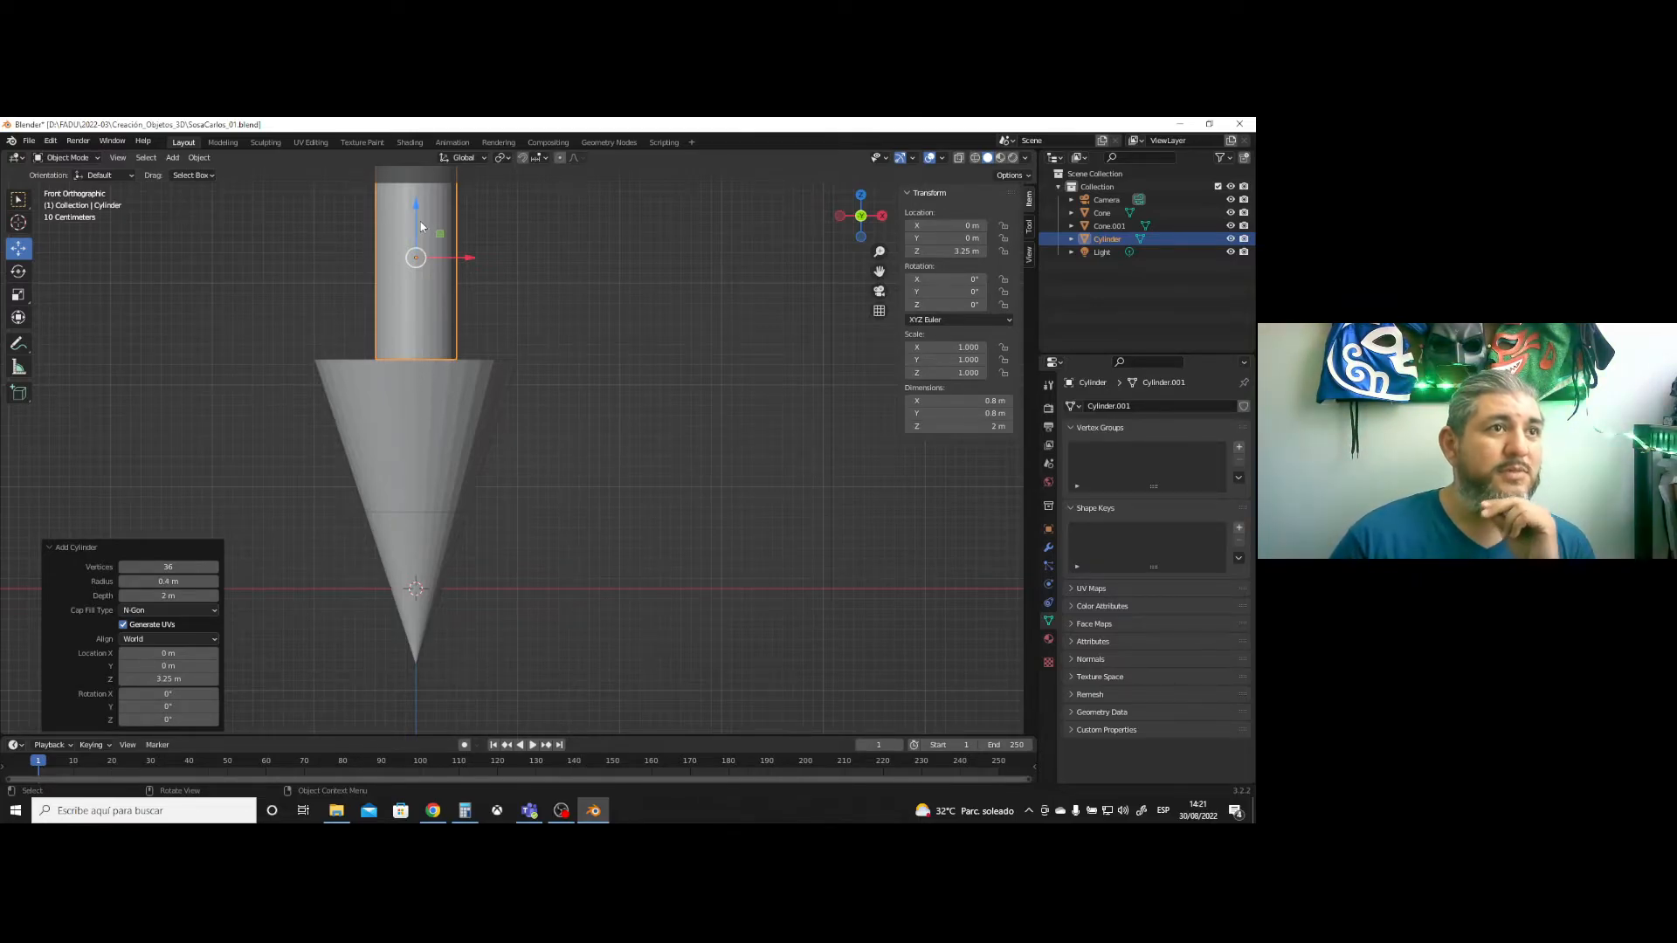
- Turn on snapping, clear the selection and measure the stacked cones vertically from the lower tip to the top face
click(24, 370)
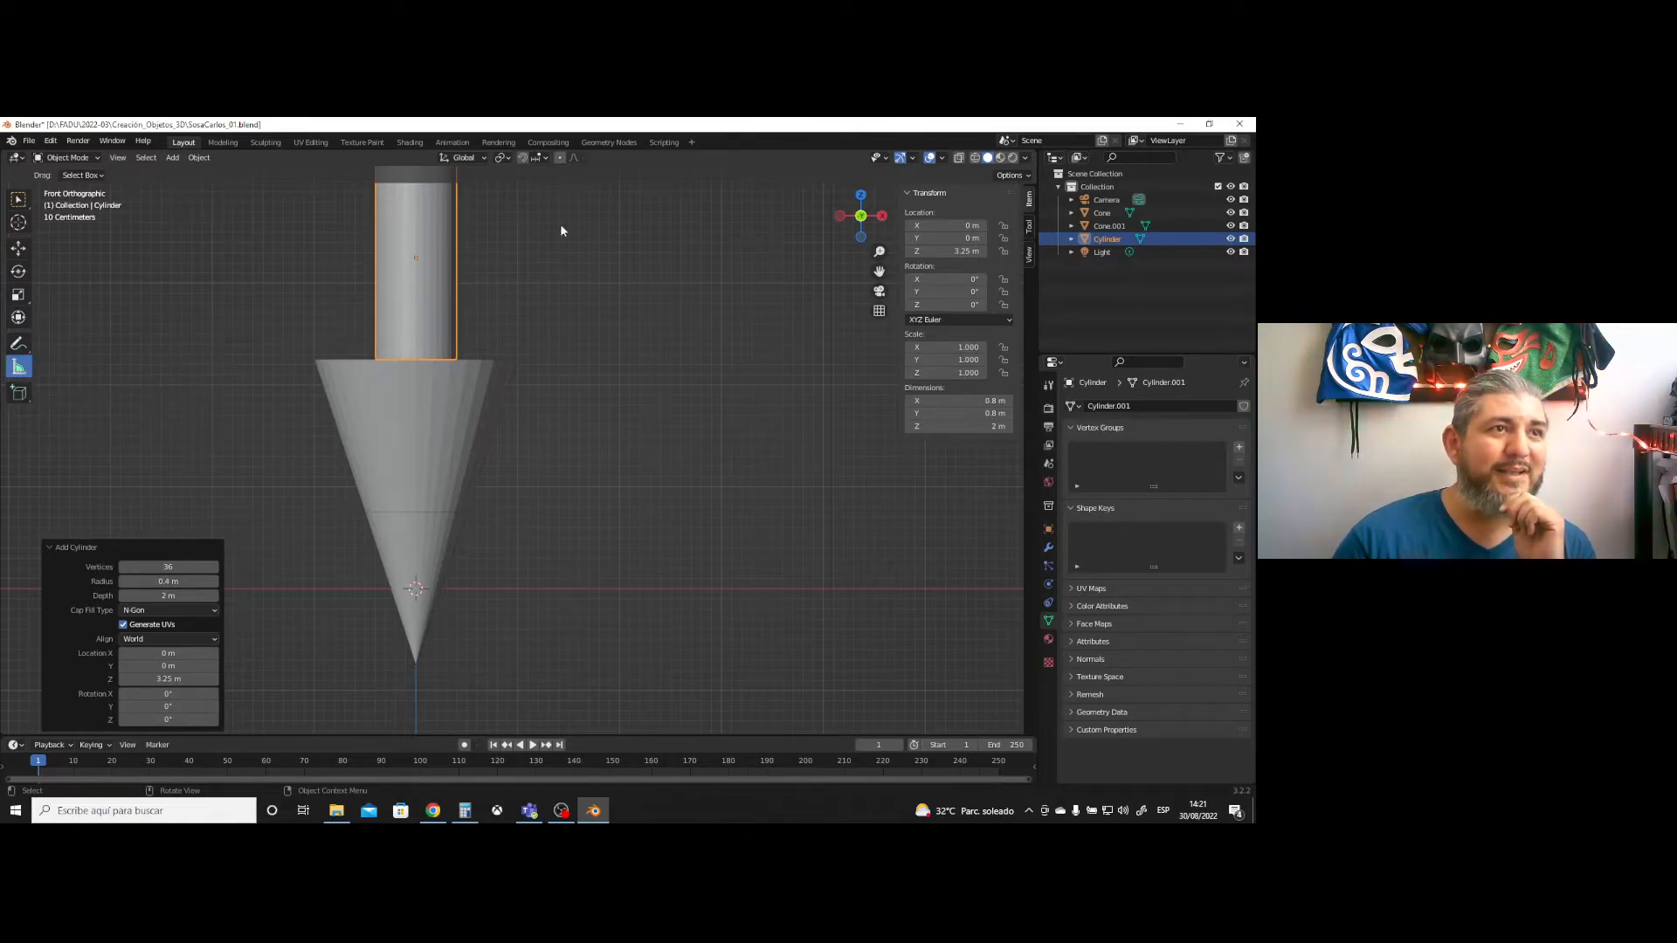
click(524, 158)
click(545, 158)
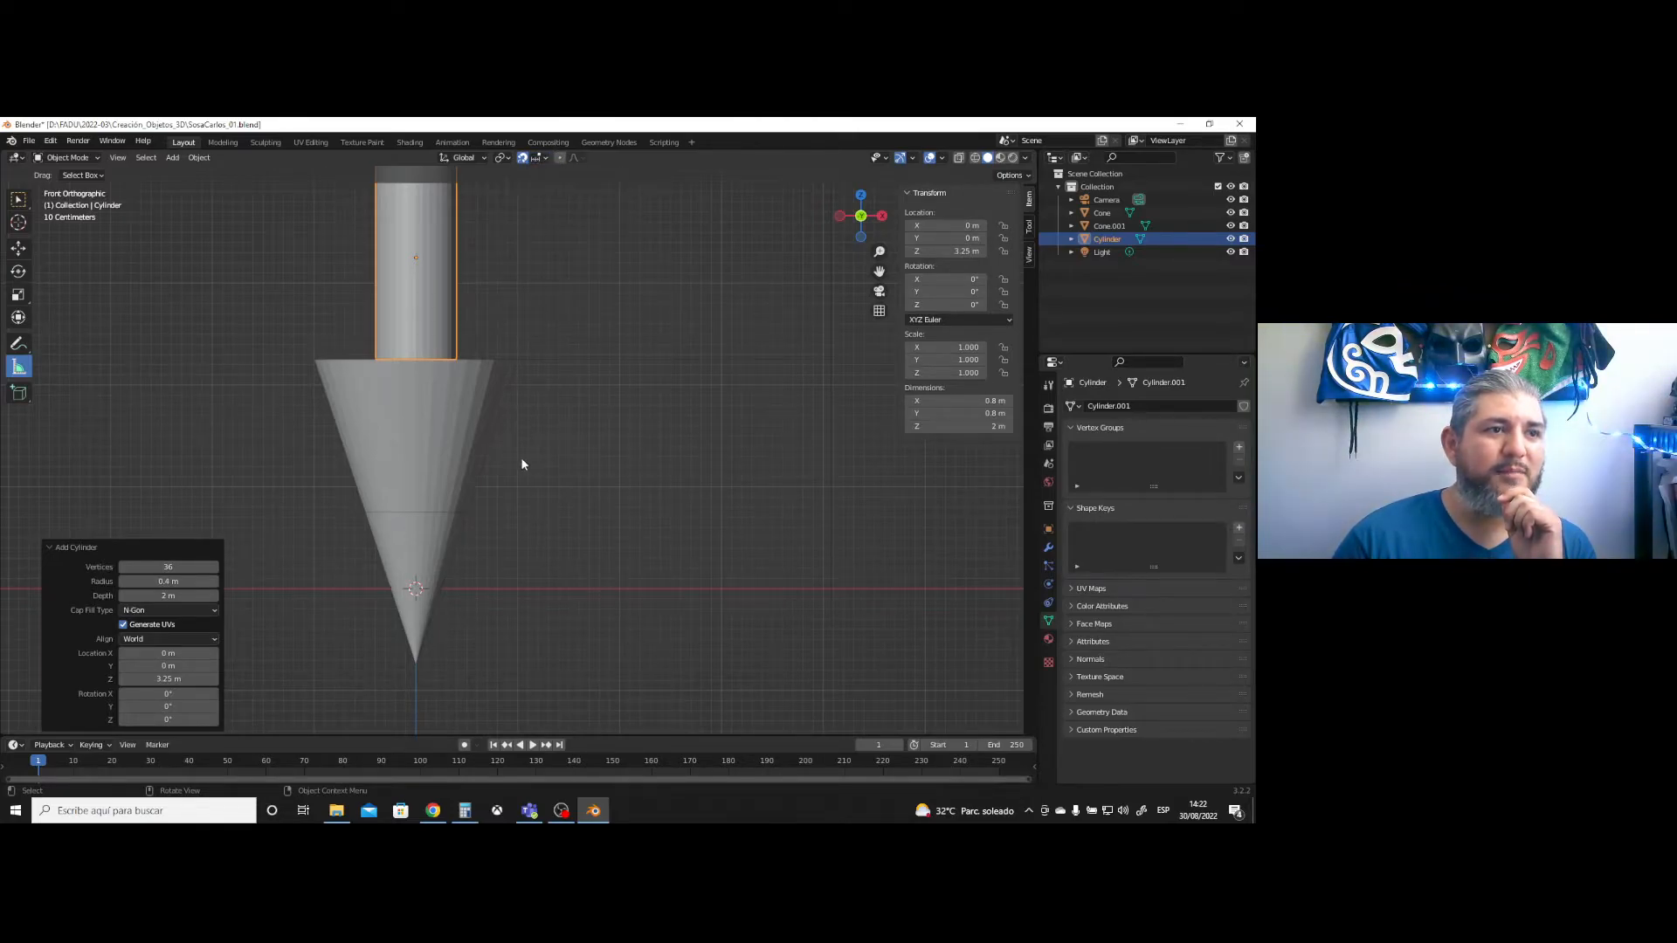
click(512, 662)
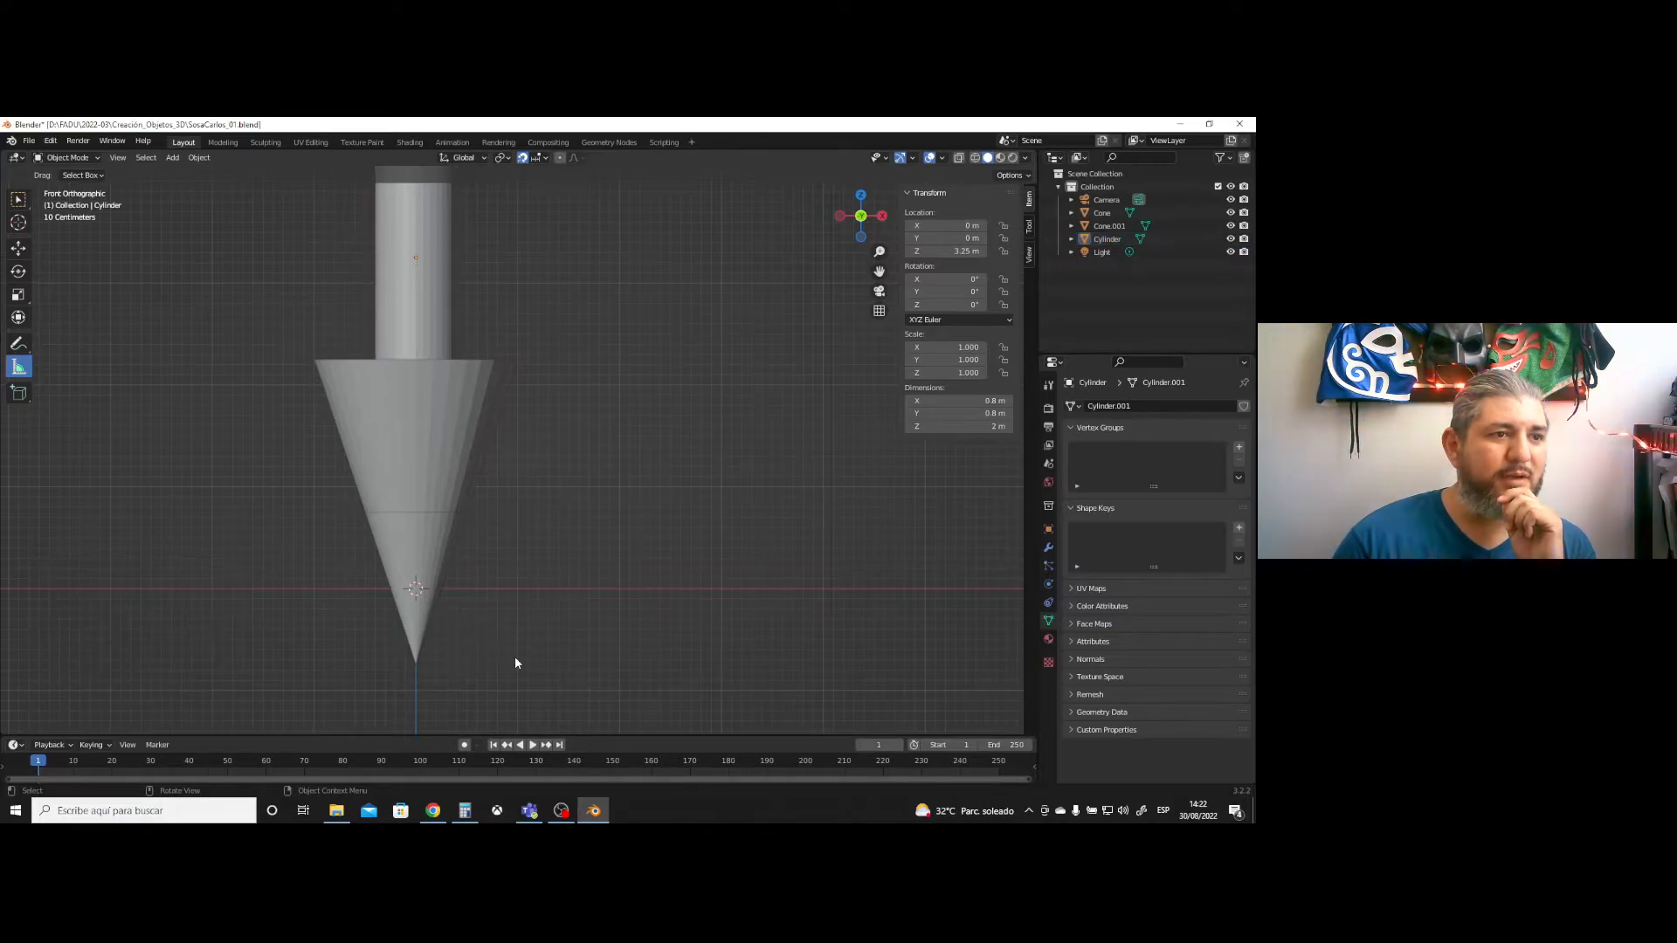
drag(416, 662, 416, 515)
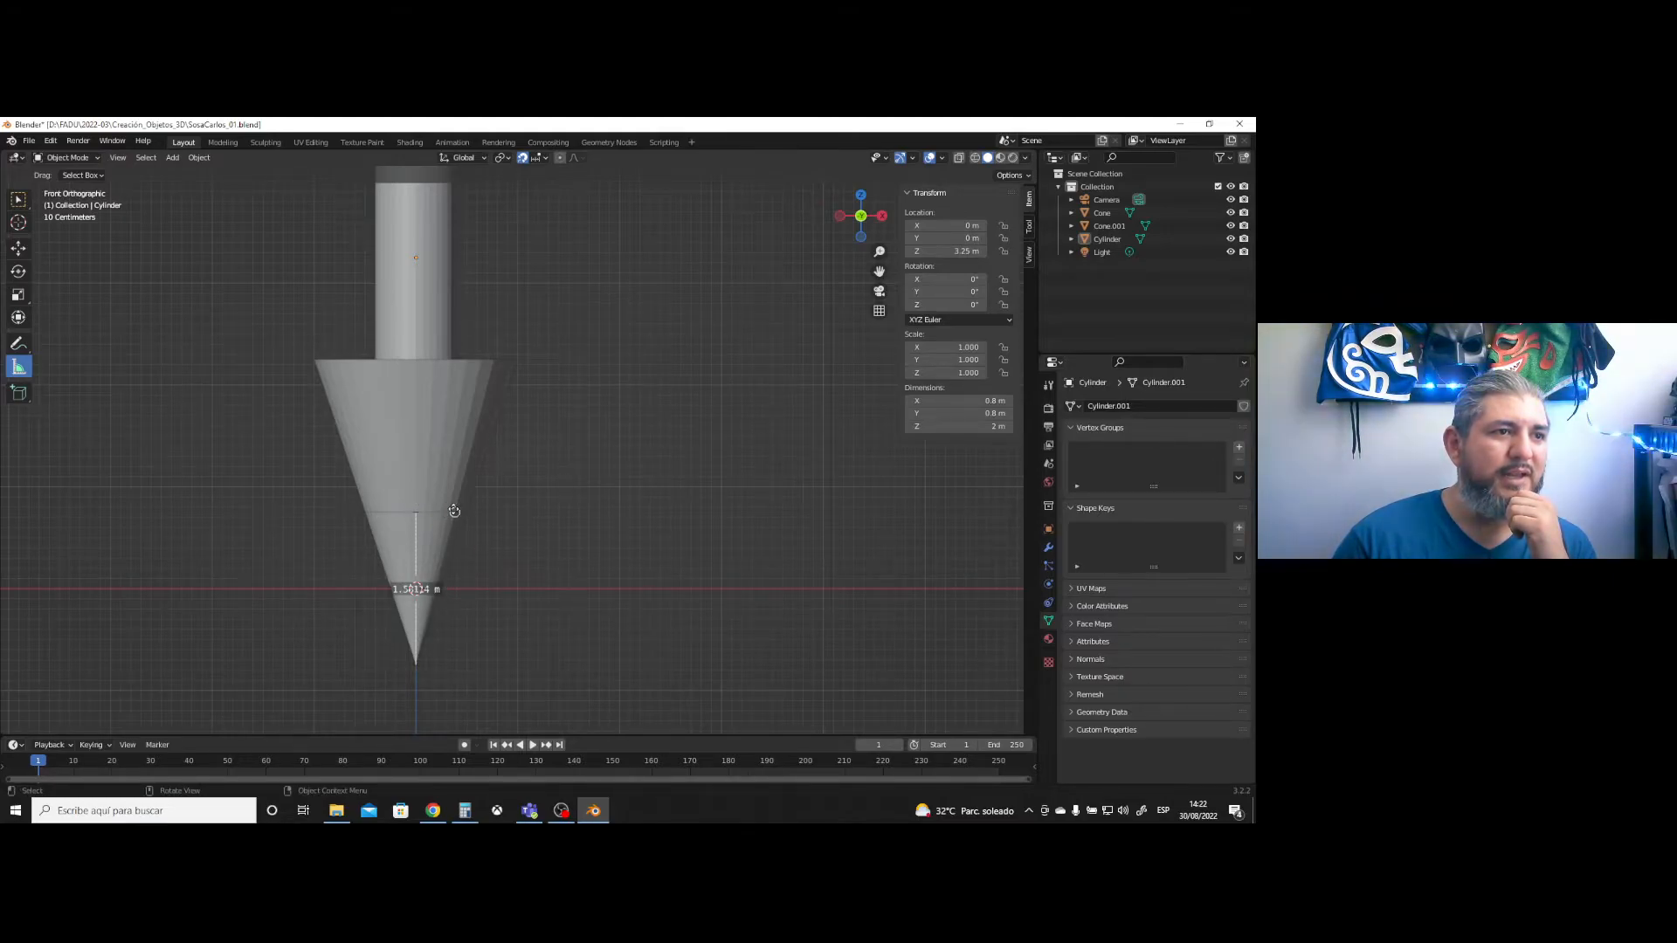
drag(415, 514, 416, 362)
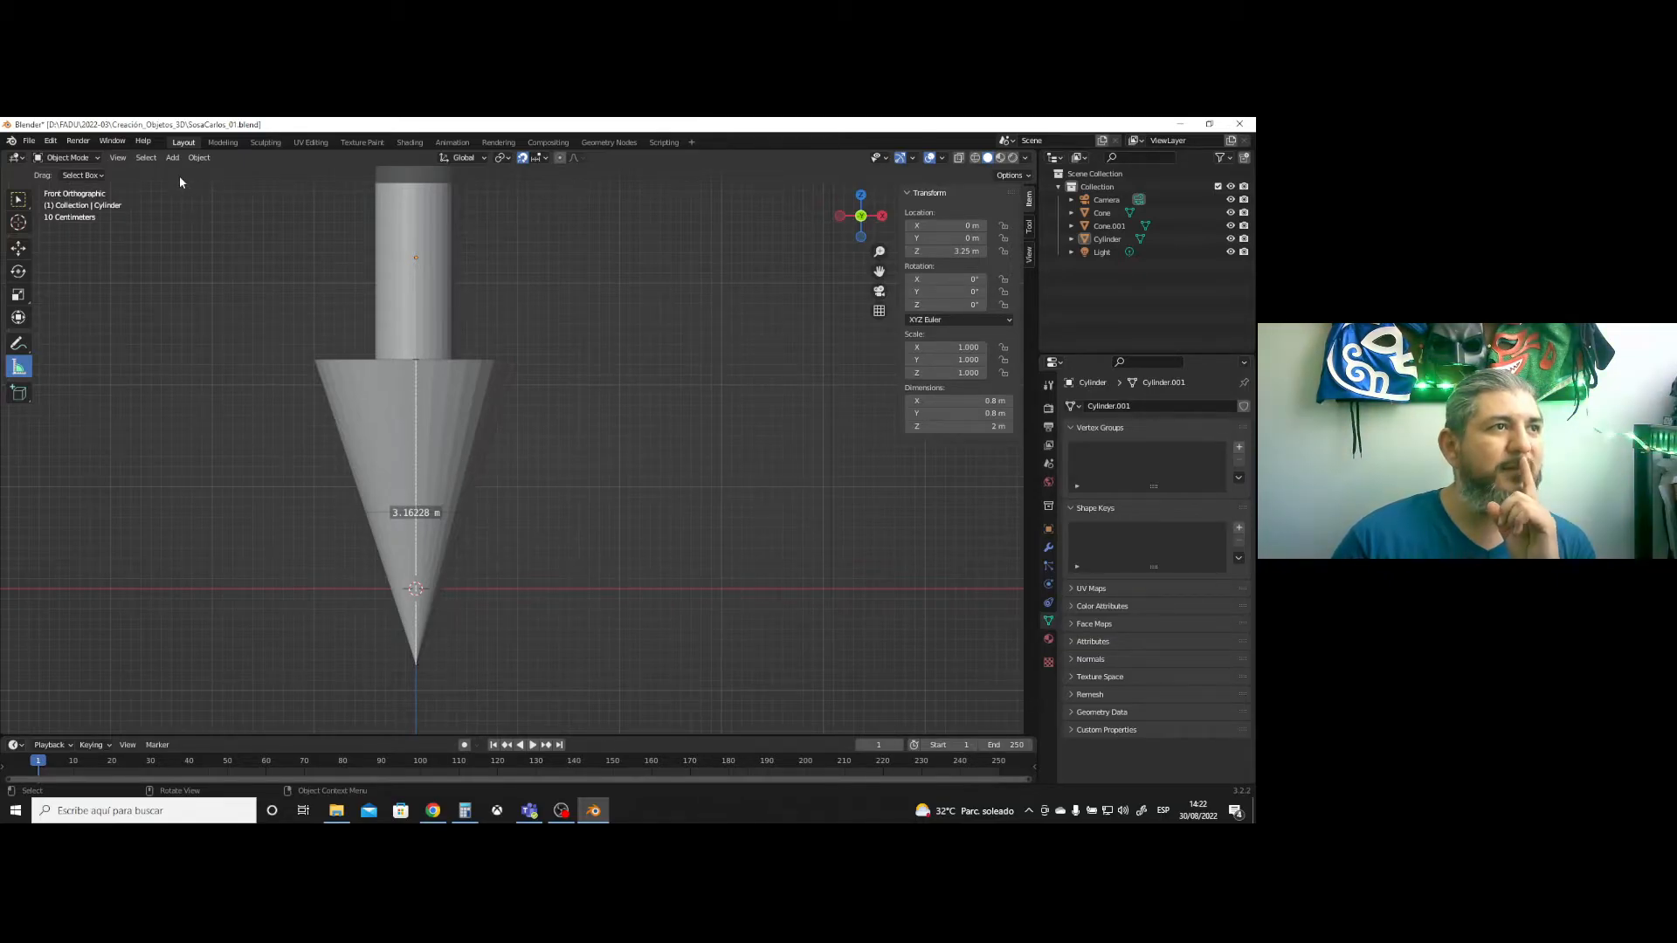
- Check the cone ruler from the right viewpoint and an angled view, realigning its upper end on the top face
click(117, 158)
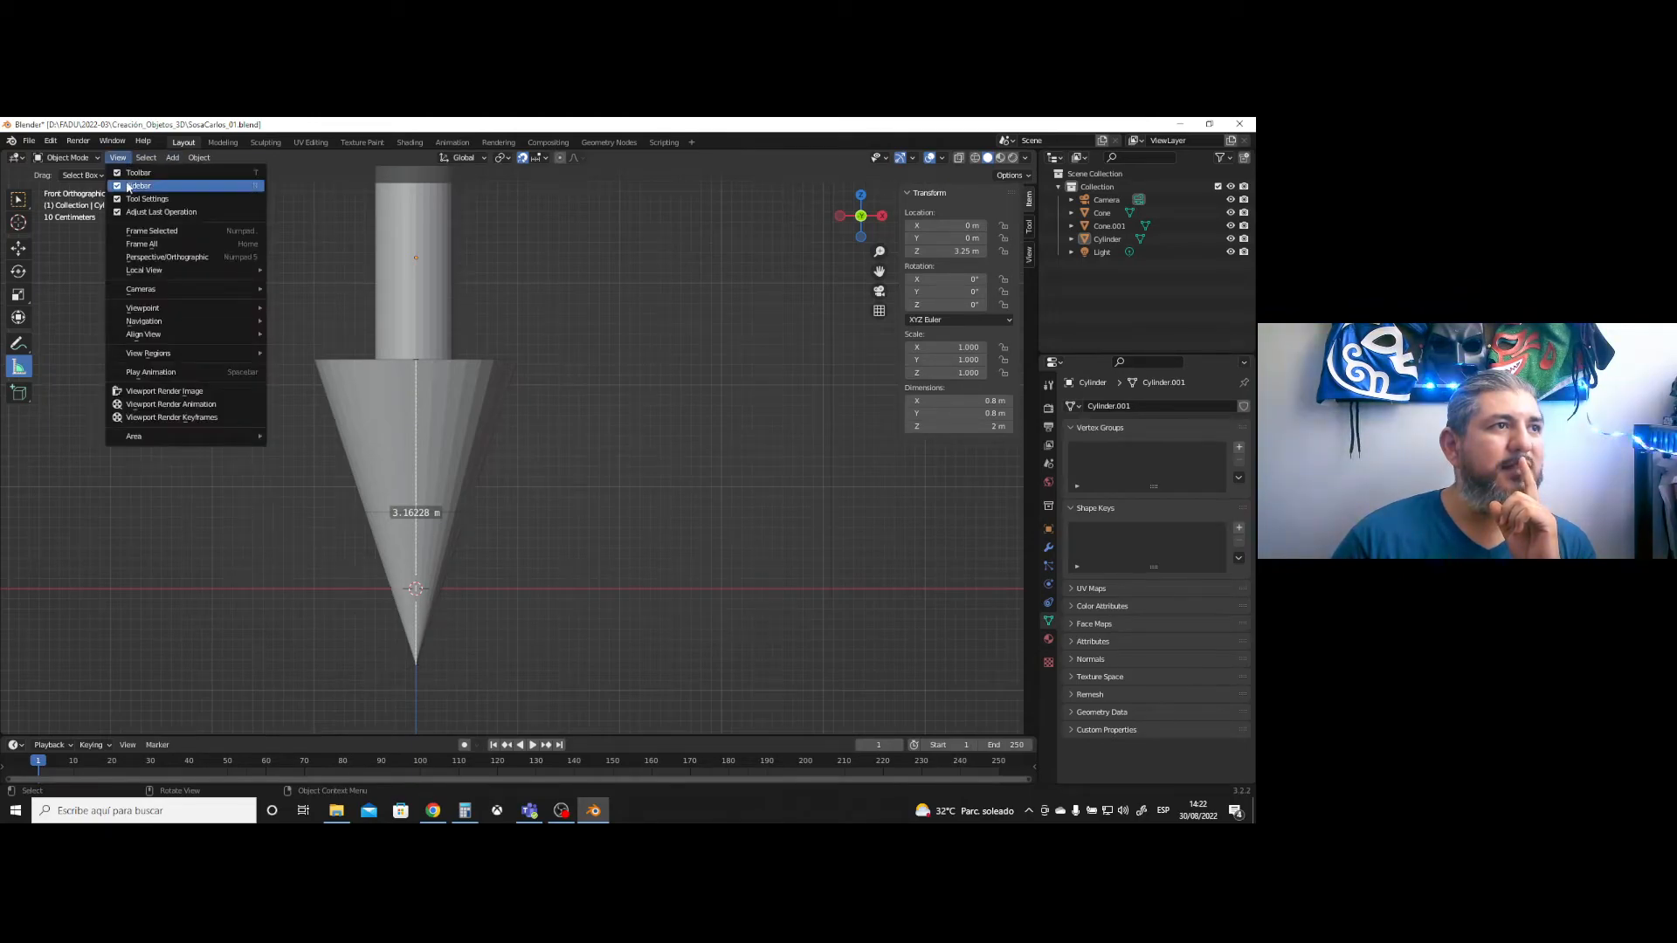
mouse_move(155, 309)
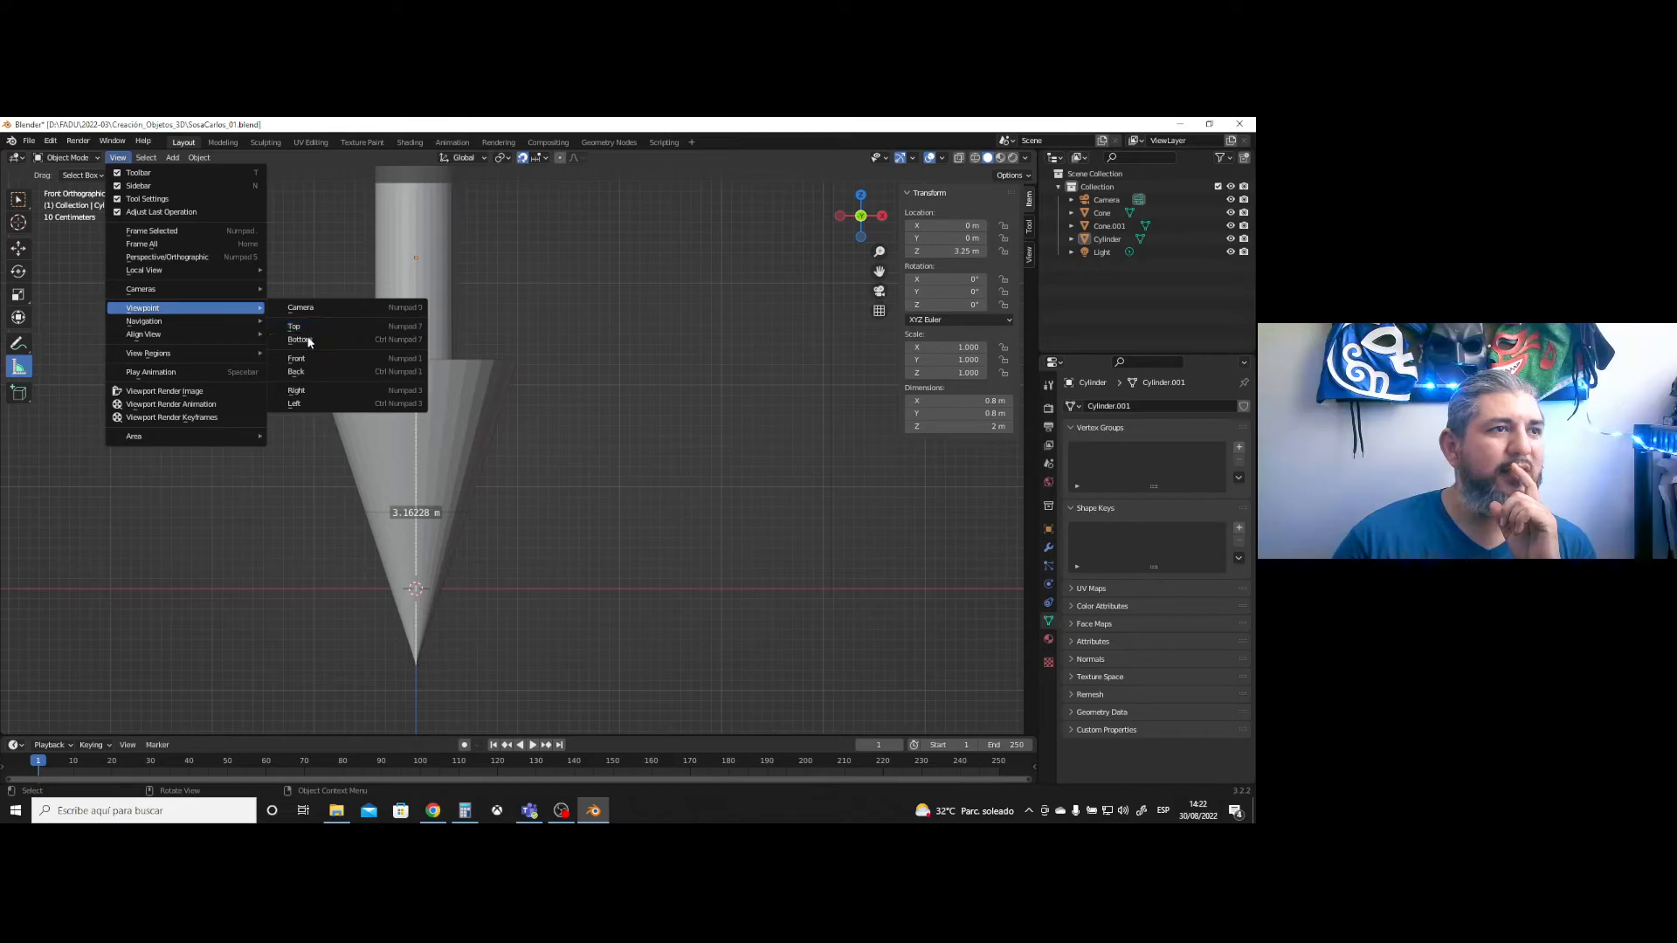
click(298, 392)
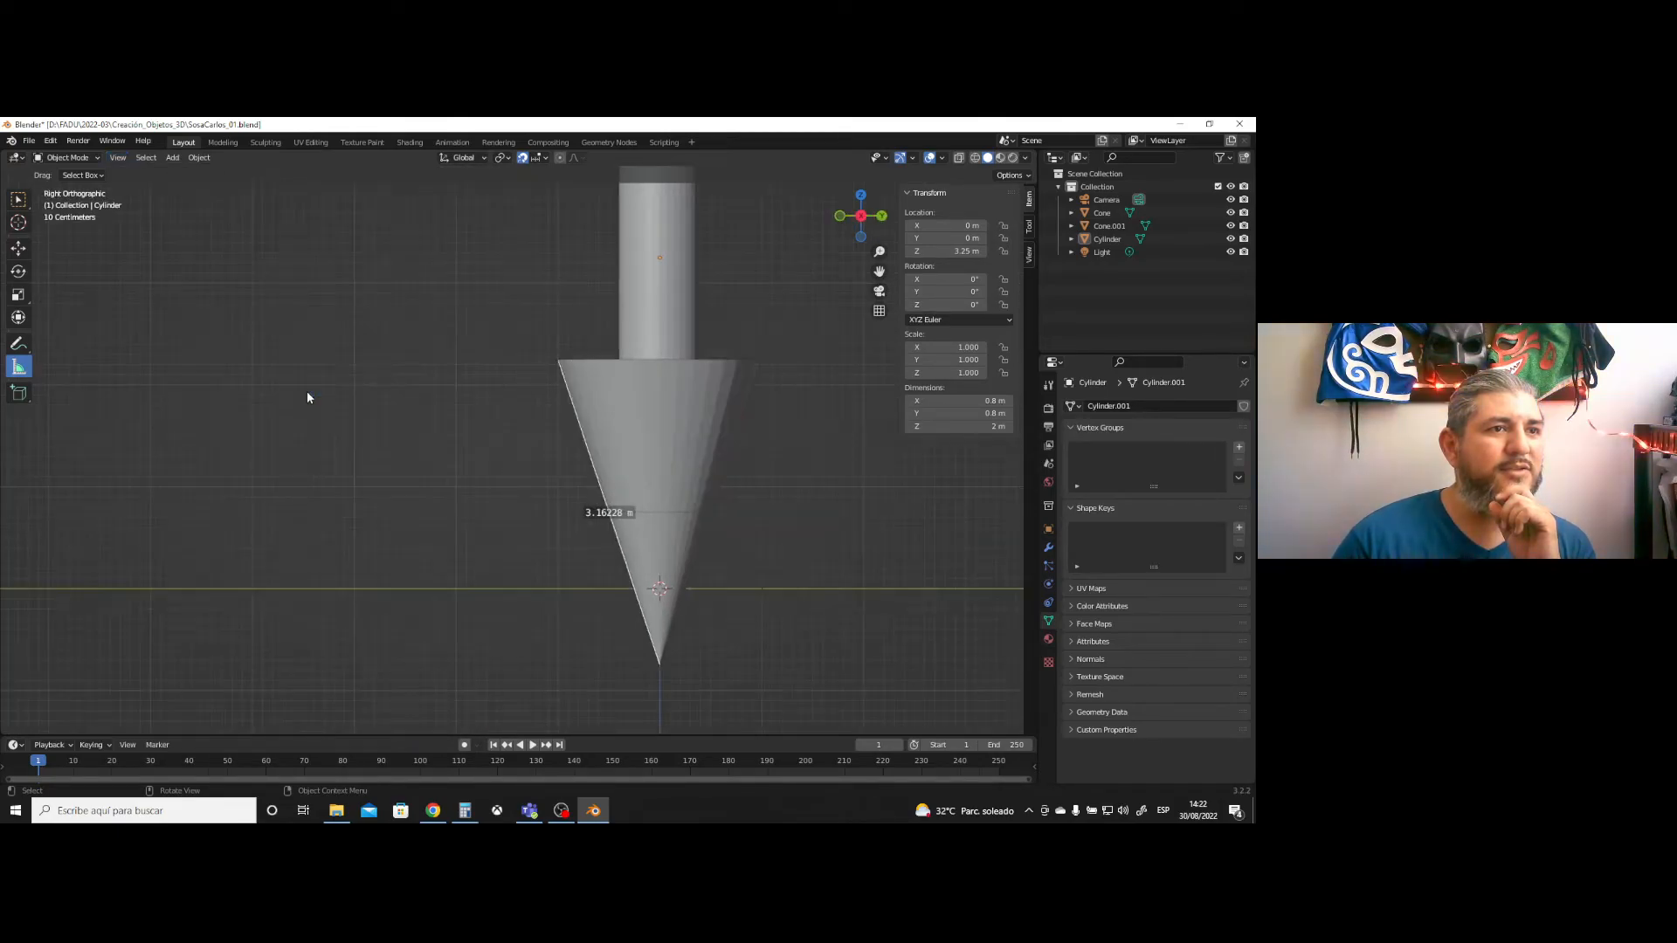
drag(562, 367, 659, 364)
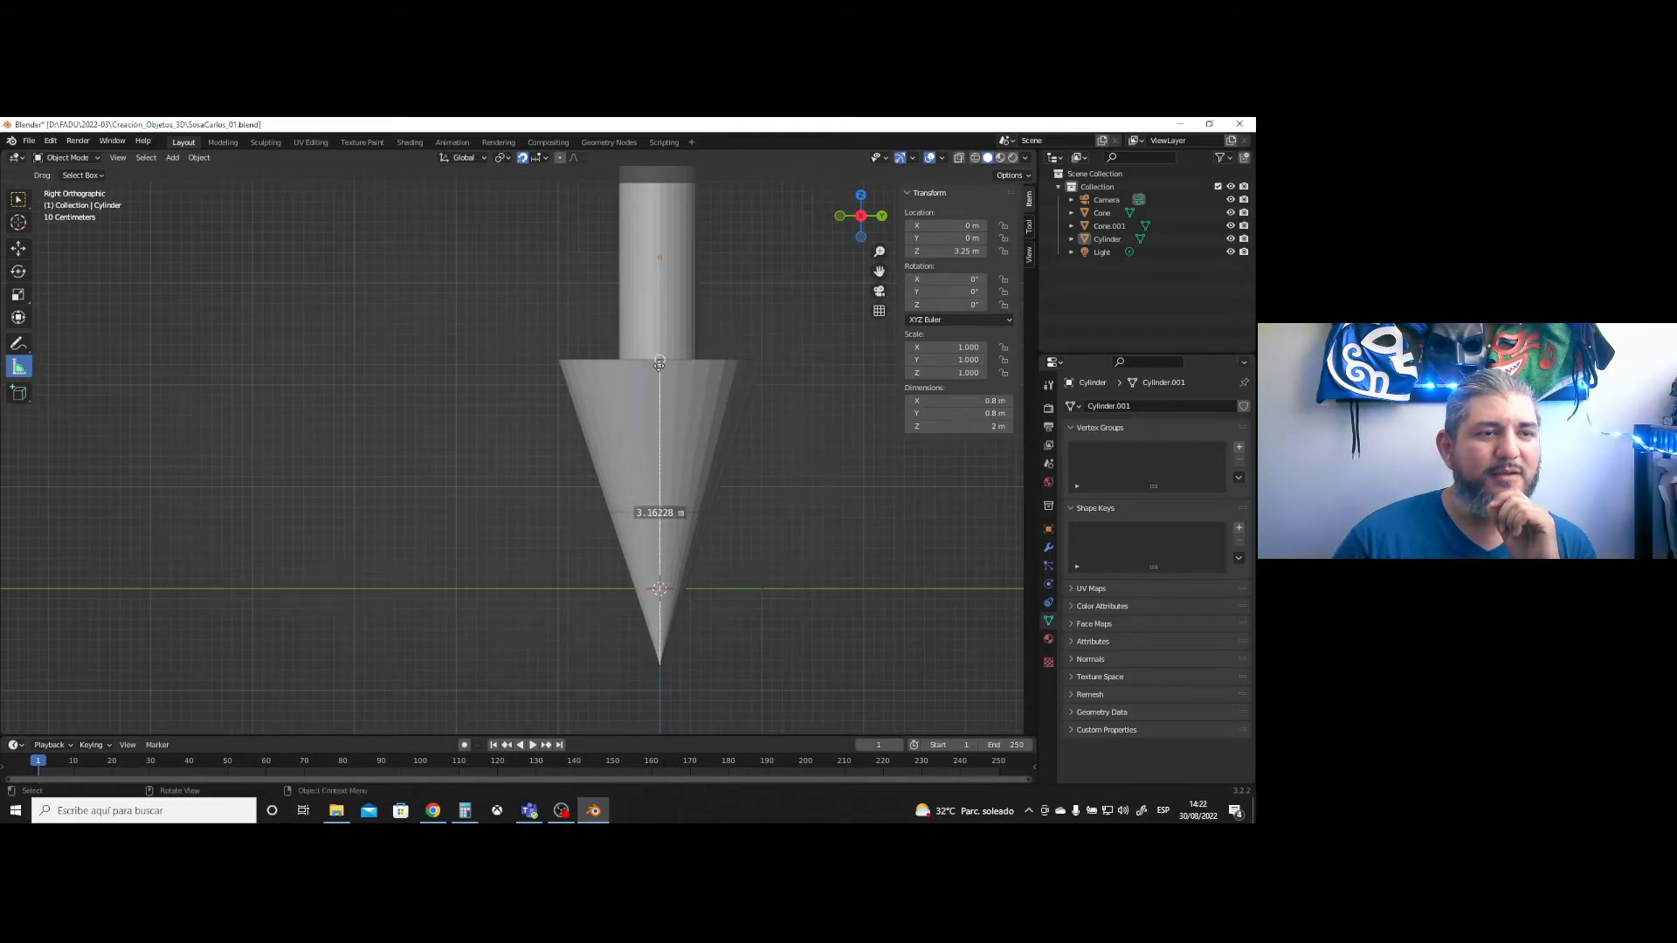
middle_drag(668, 404, 615, 420)
drag(596, 401, 701, 395)
middle_drag(769, 404, 717, 389)
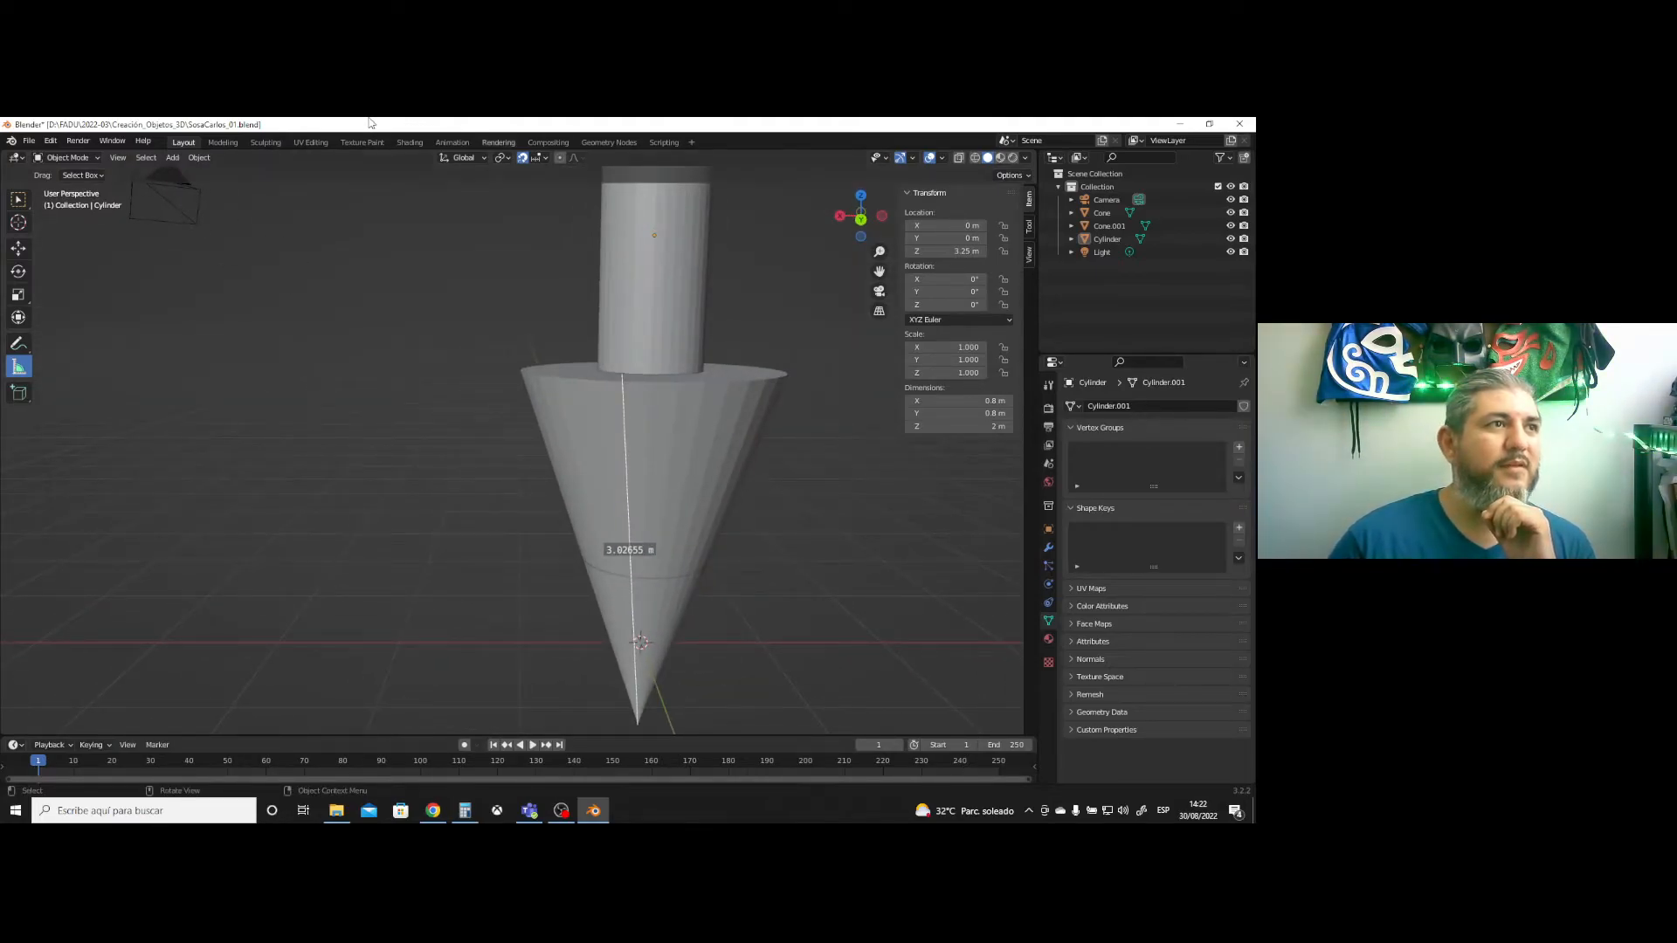
- In the front view, measure the vertical distance from top rim to tip with a second ruler beside the cones
click(118, 158)
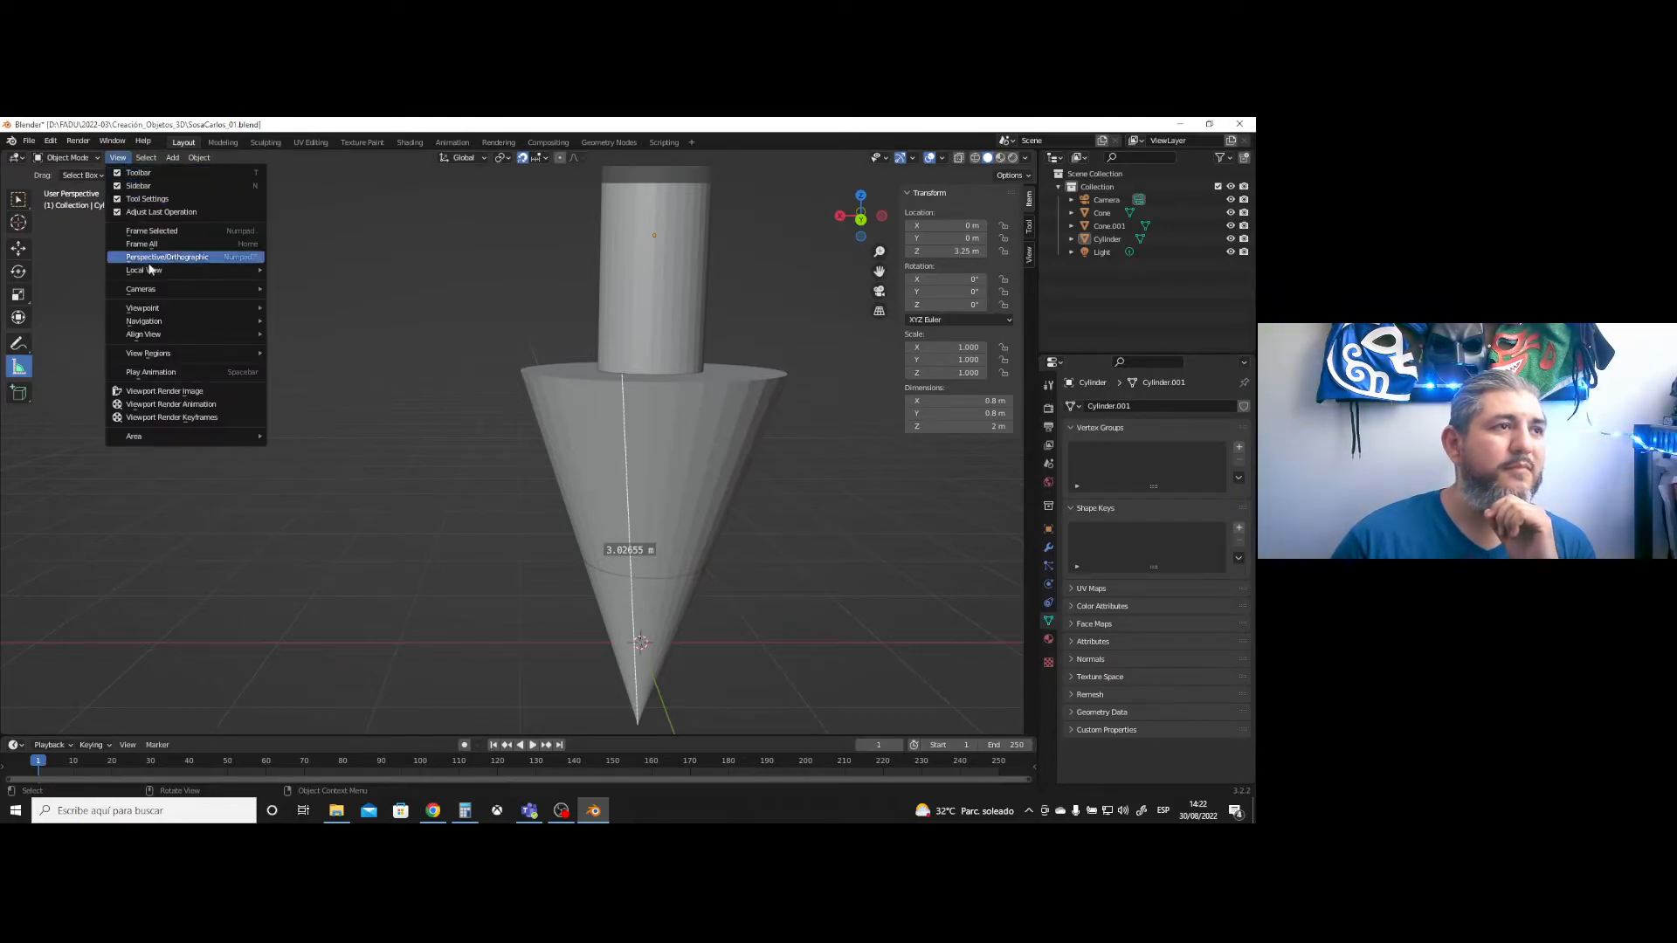
mouse_move(157, 308)
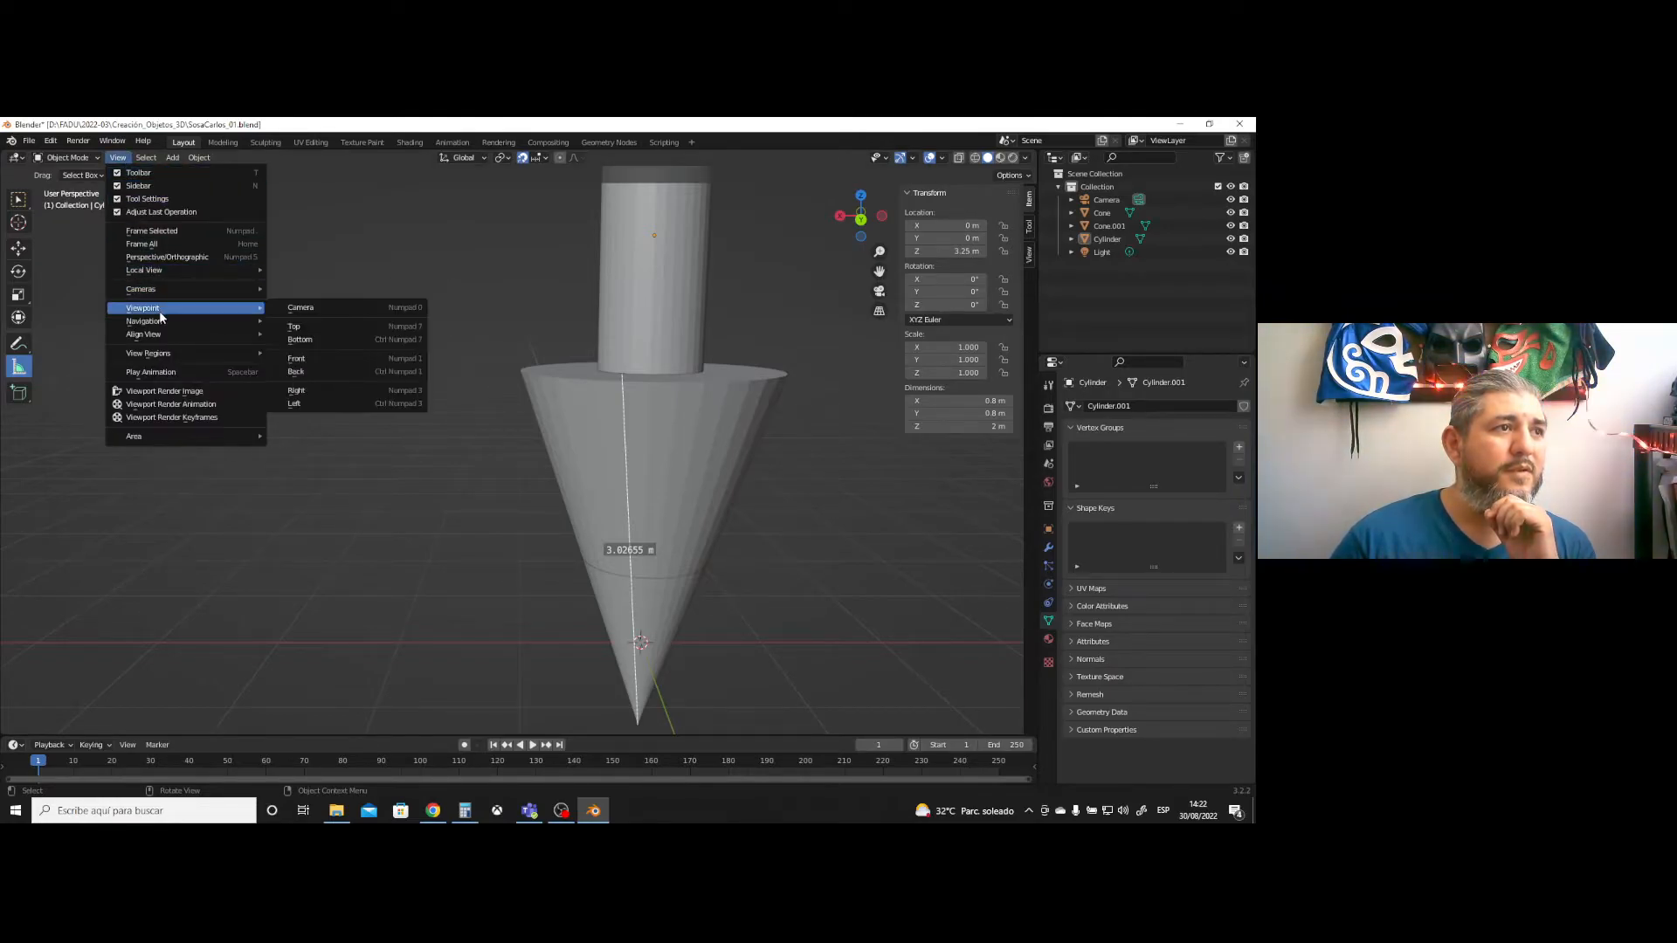
click(322, 359)
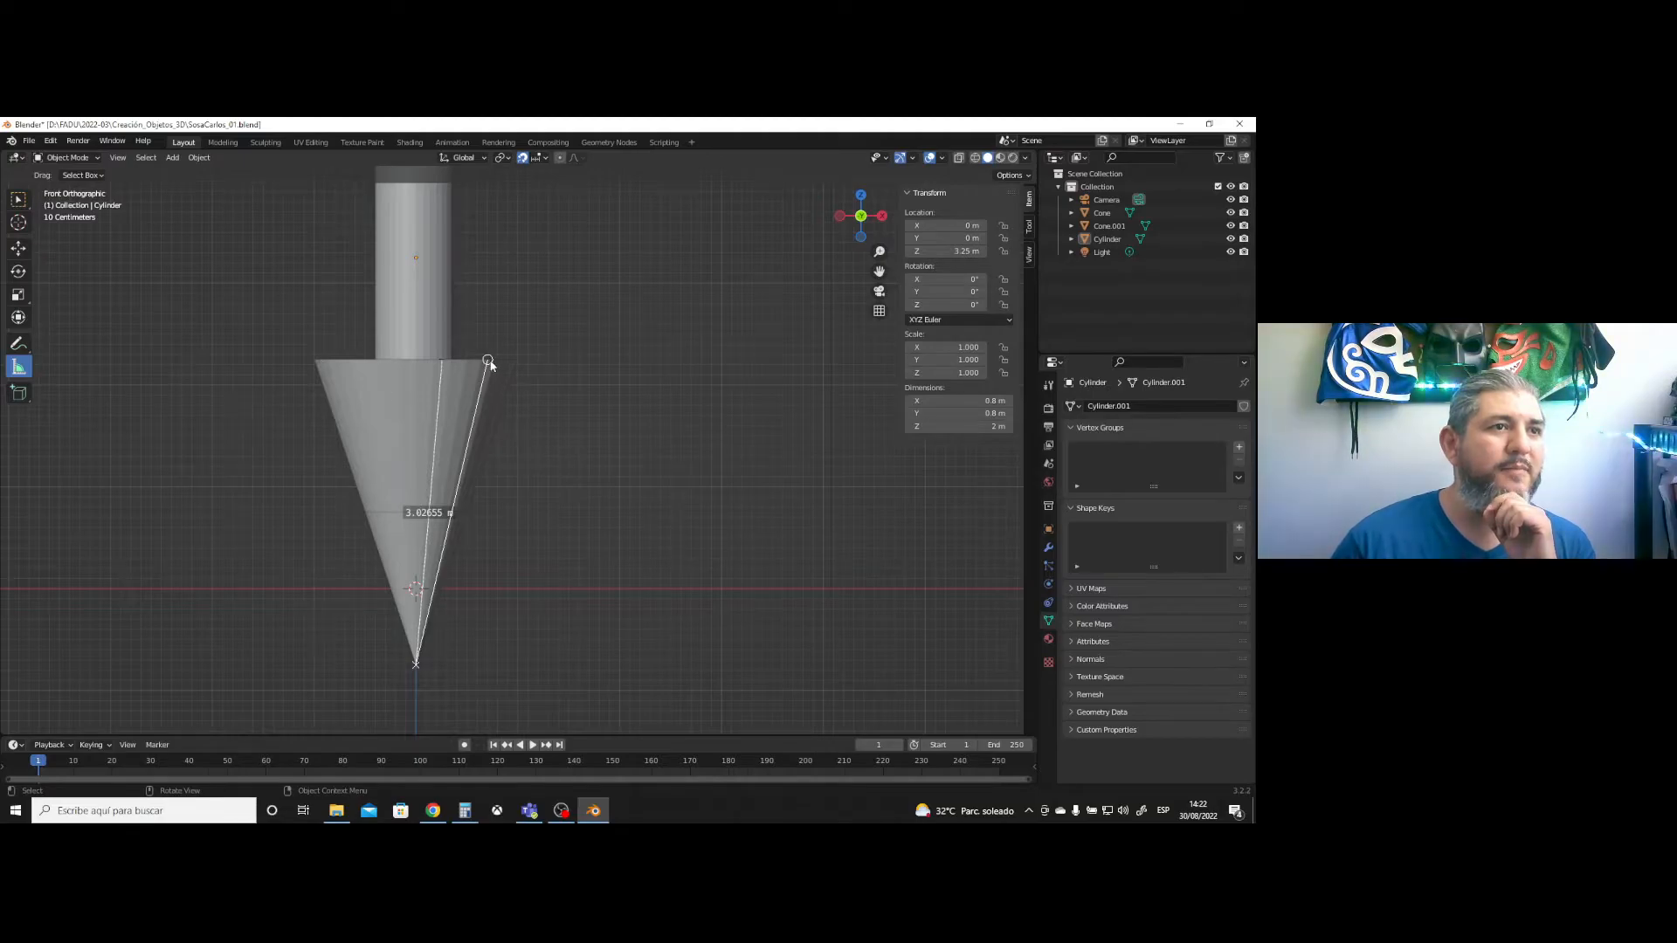
drag(545, 364, 551, 370)
drag(554, 446, 547, 663)
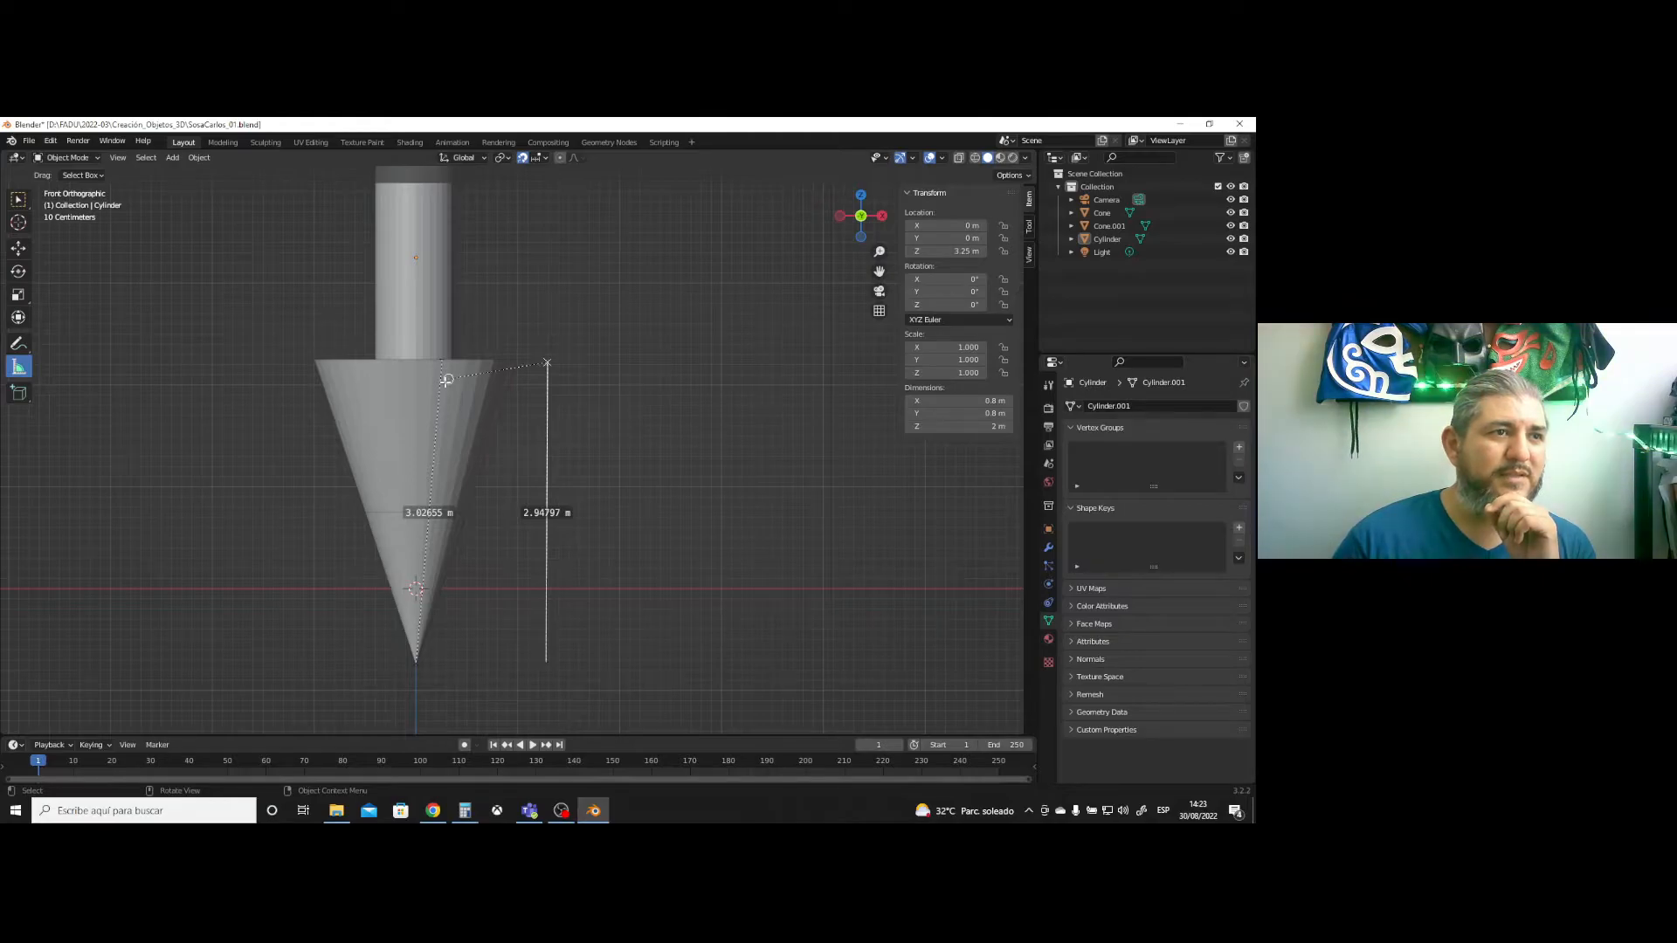
- Delete the ruler that runs across the cones, keeping the vertical one beside them
right_click(443, 365)
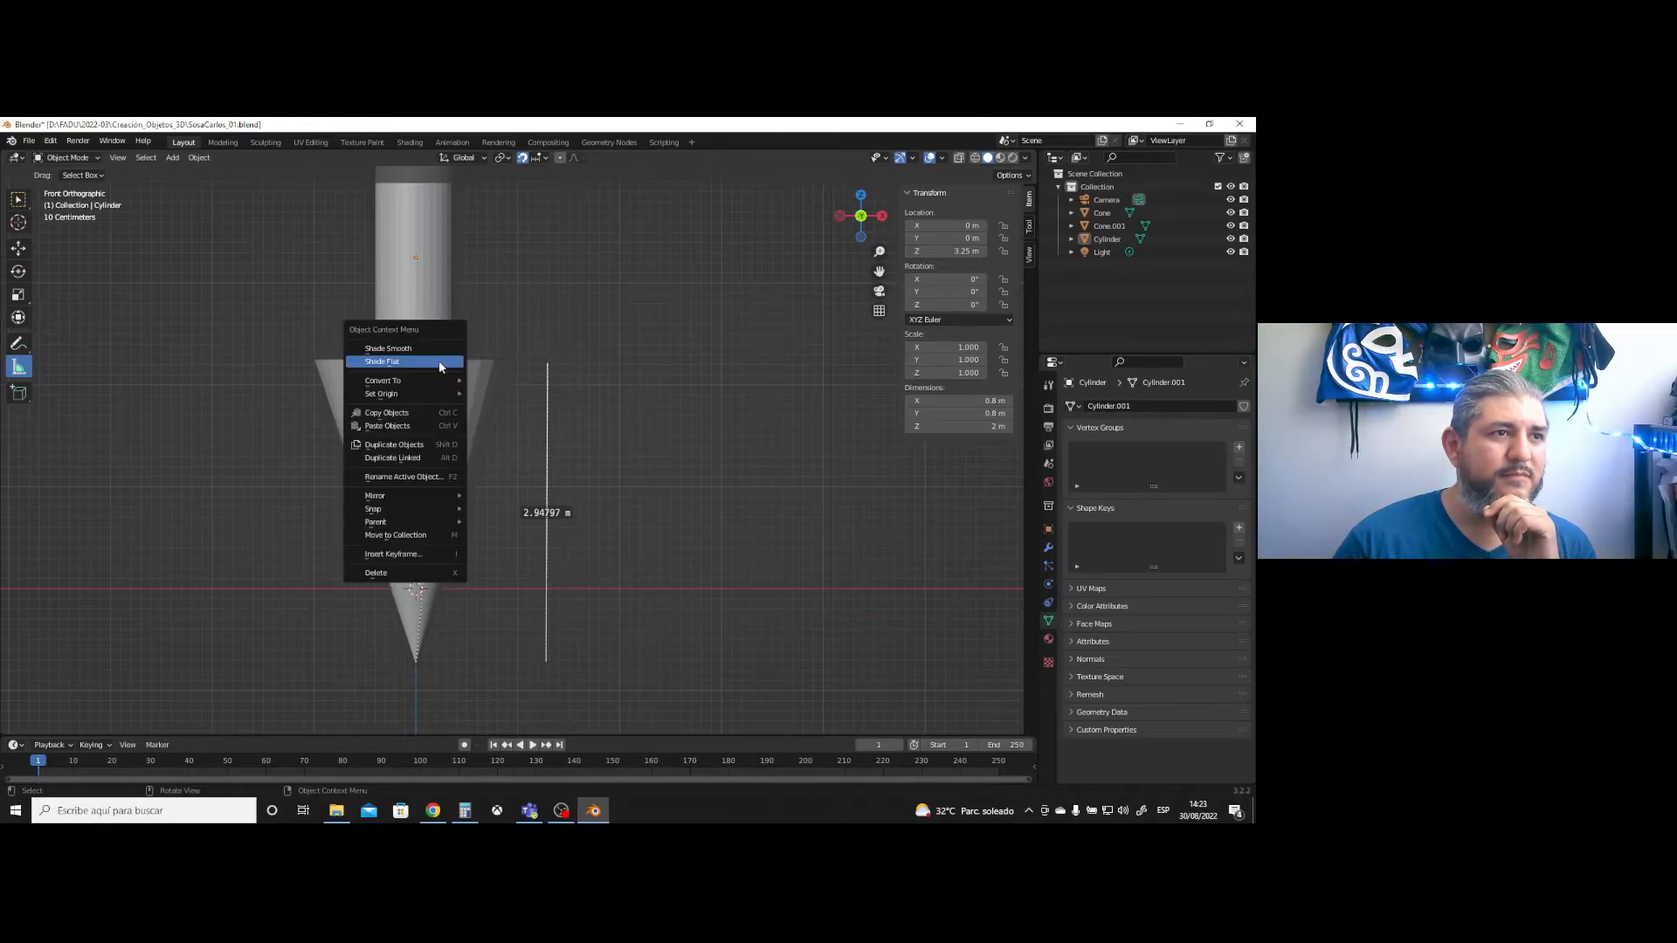
click(480, 317)
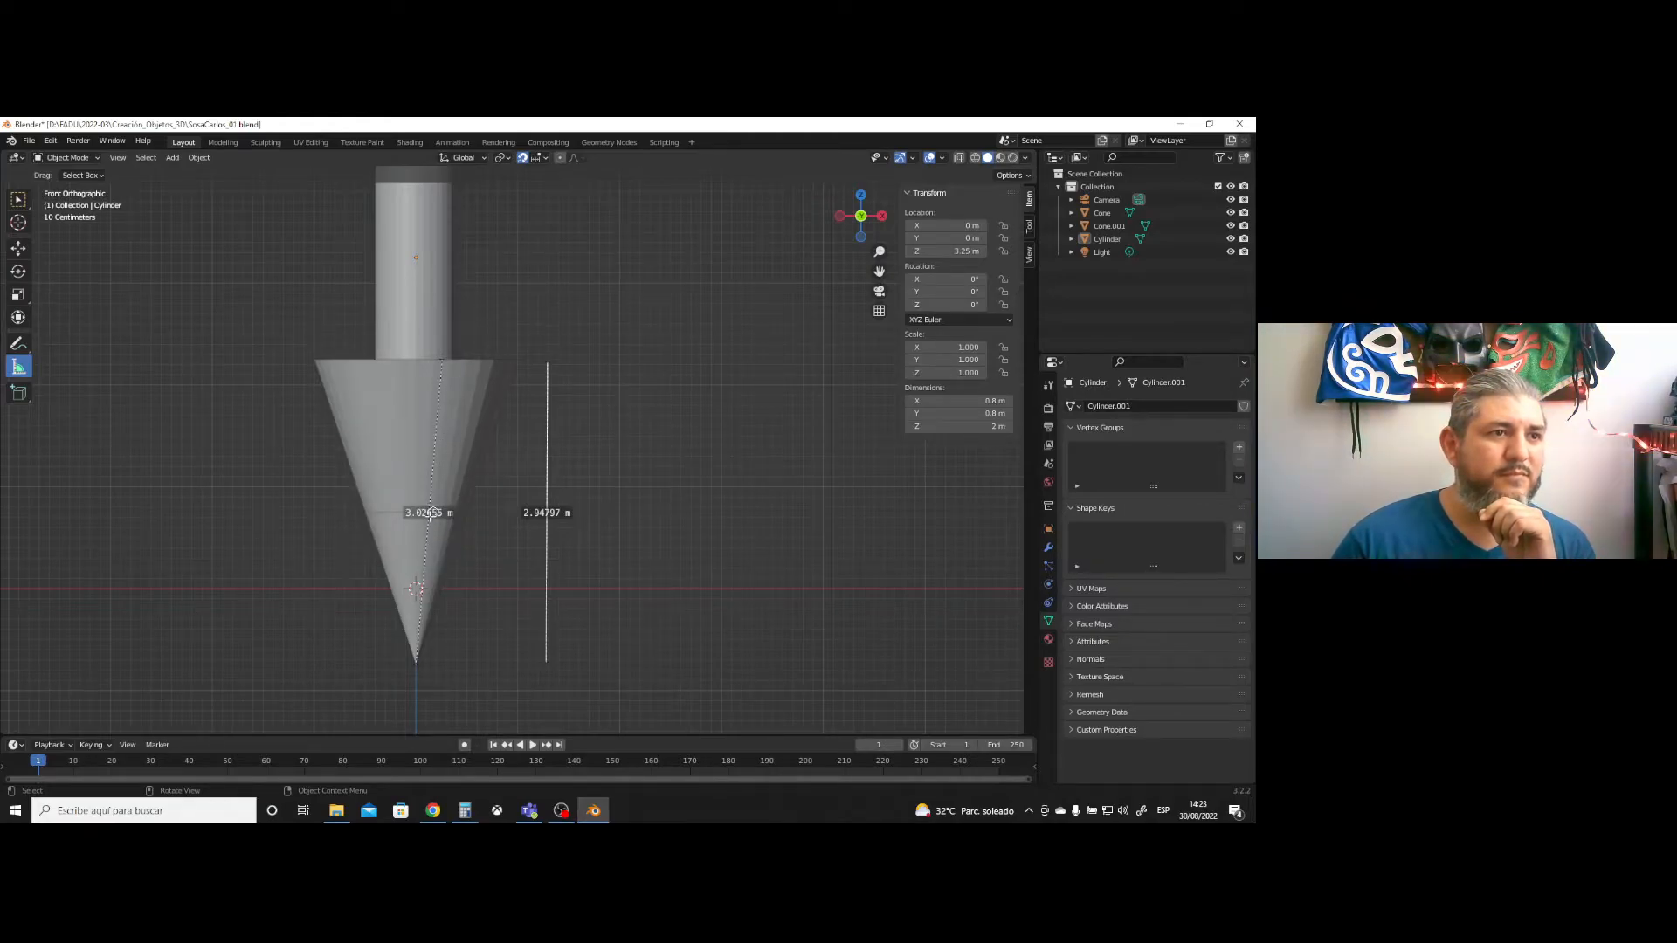
mouse_move(431, 513)
mouse_down()
mouse_move(416, 515)
mouse_move(442, 514)
mouse_up()
right_click(444, 513)
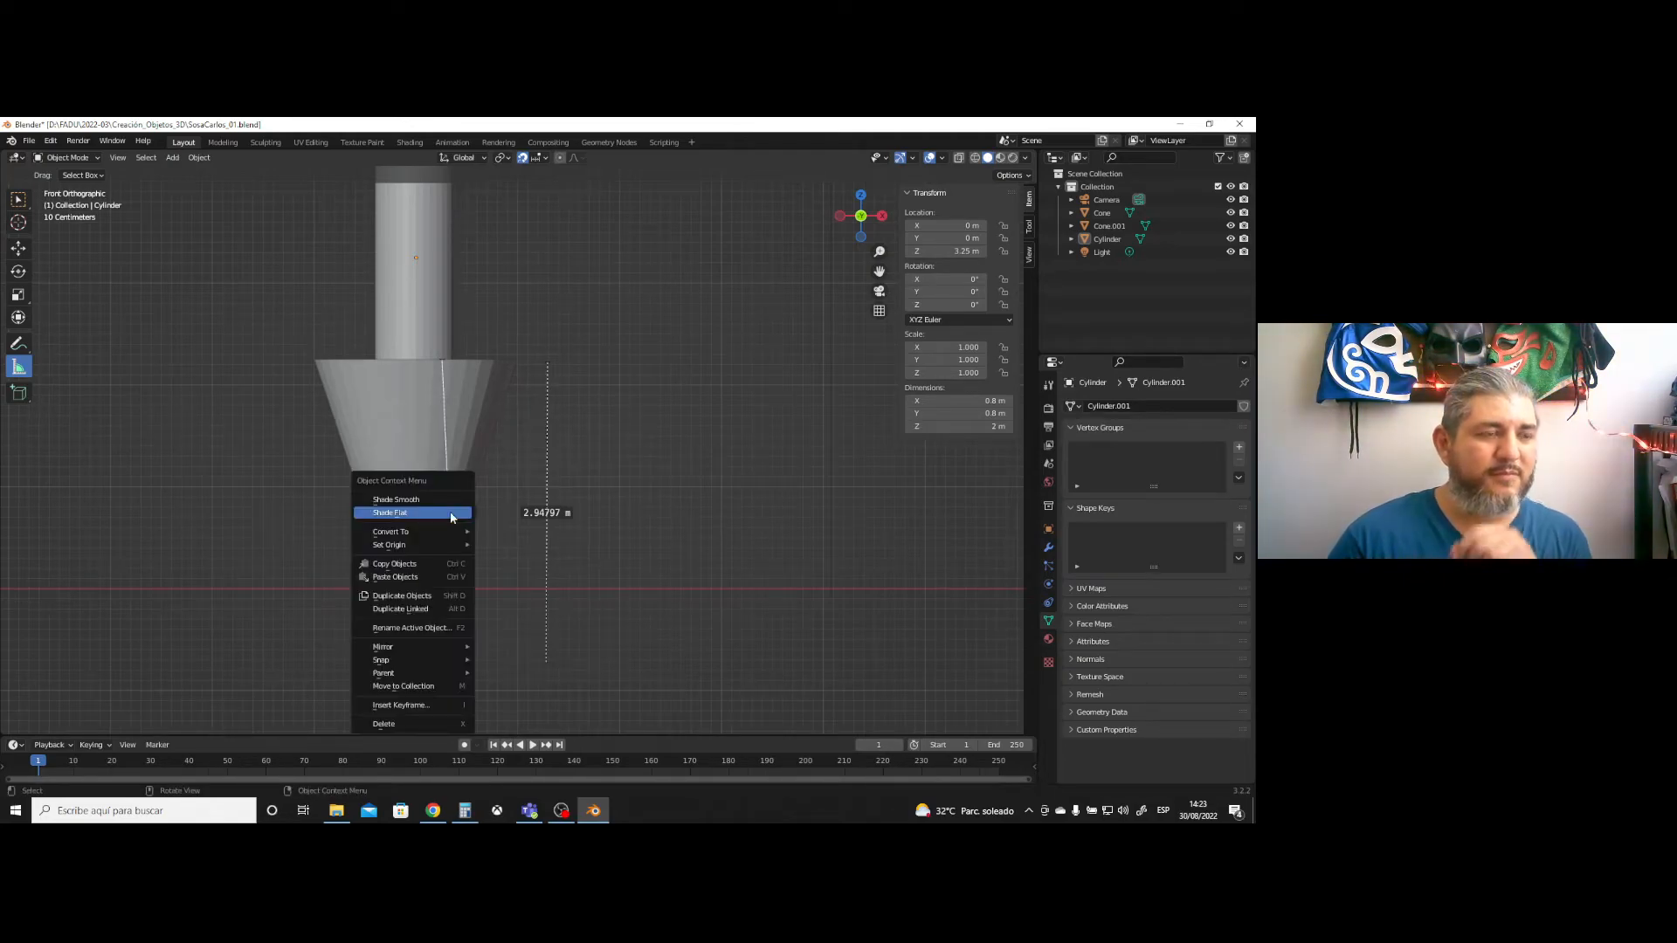
click(452, 515)
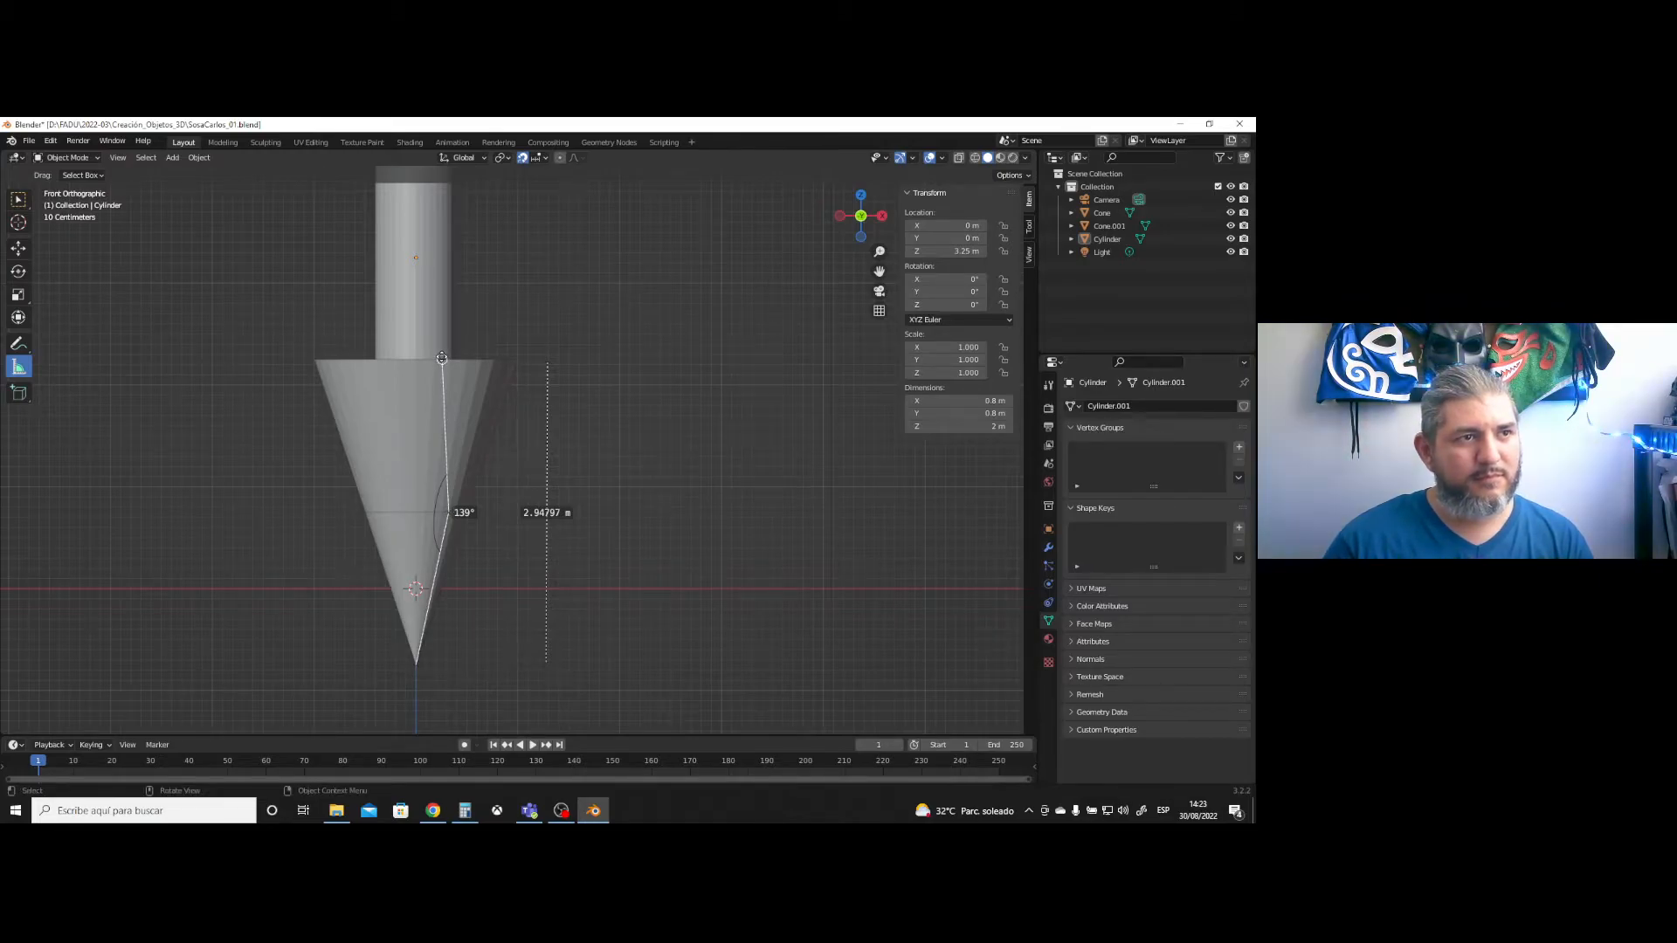
key(Delete)
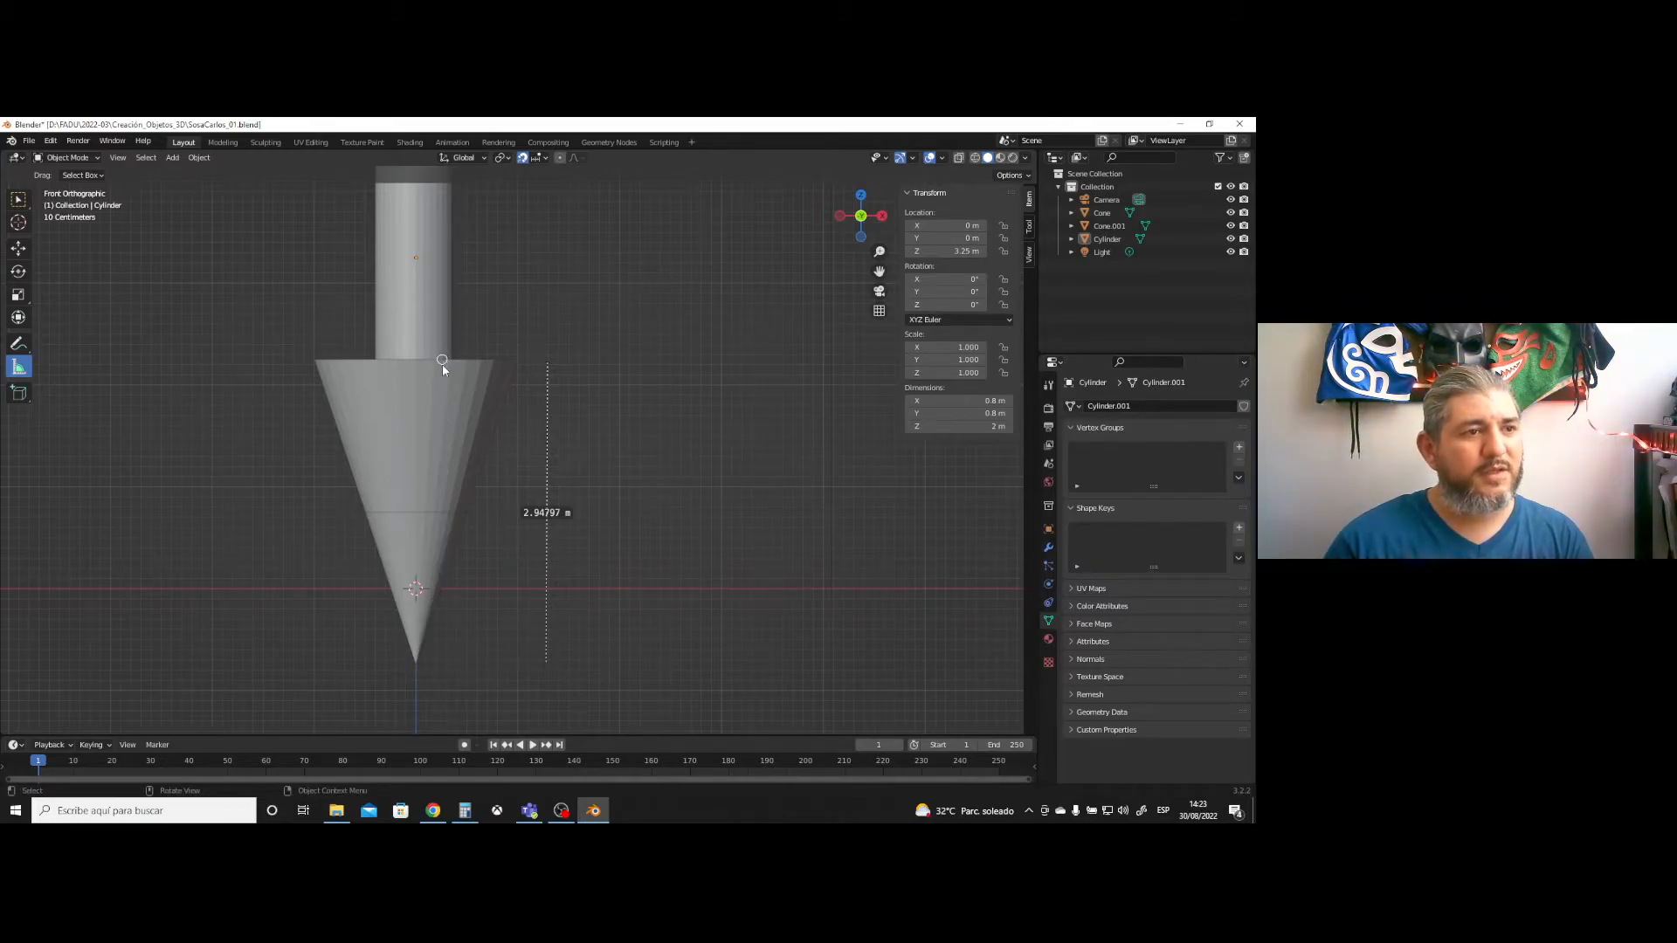
- Move the remaining ruler closer to the cones, toggle Absolute Grid Snap, and span it vertically from the top rim to the X axis
drag(549, 363, 518, 361)
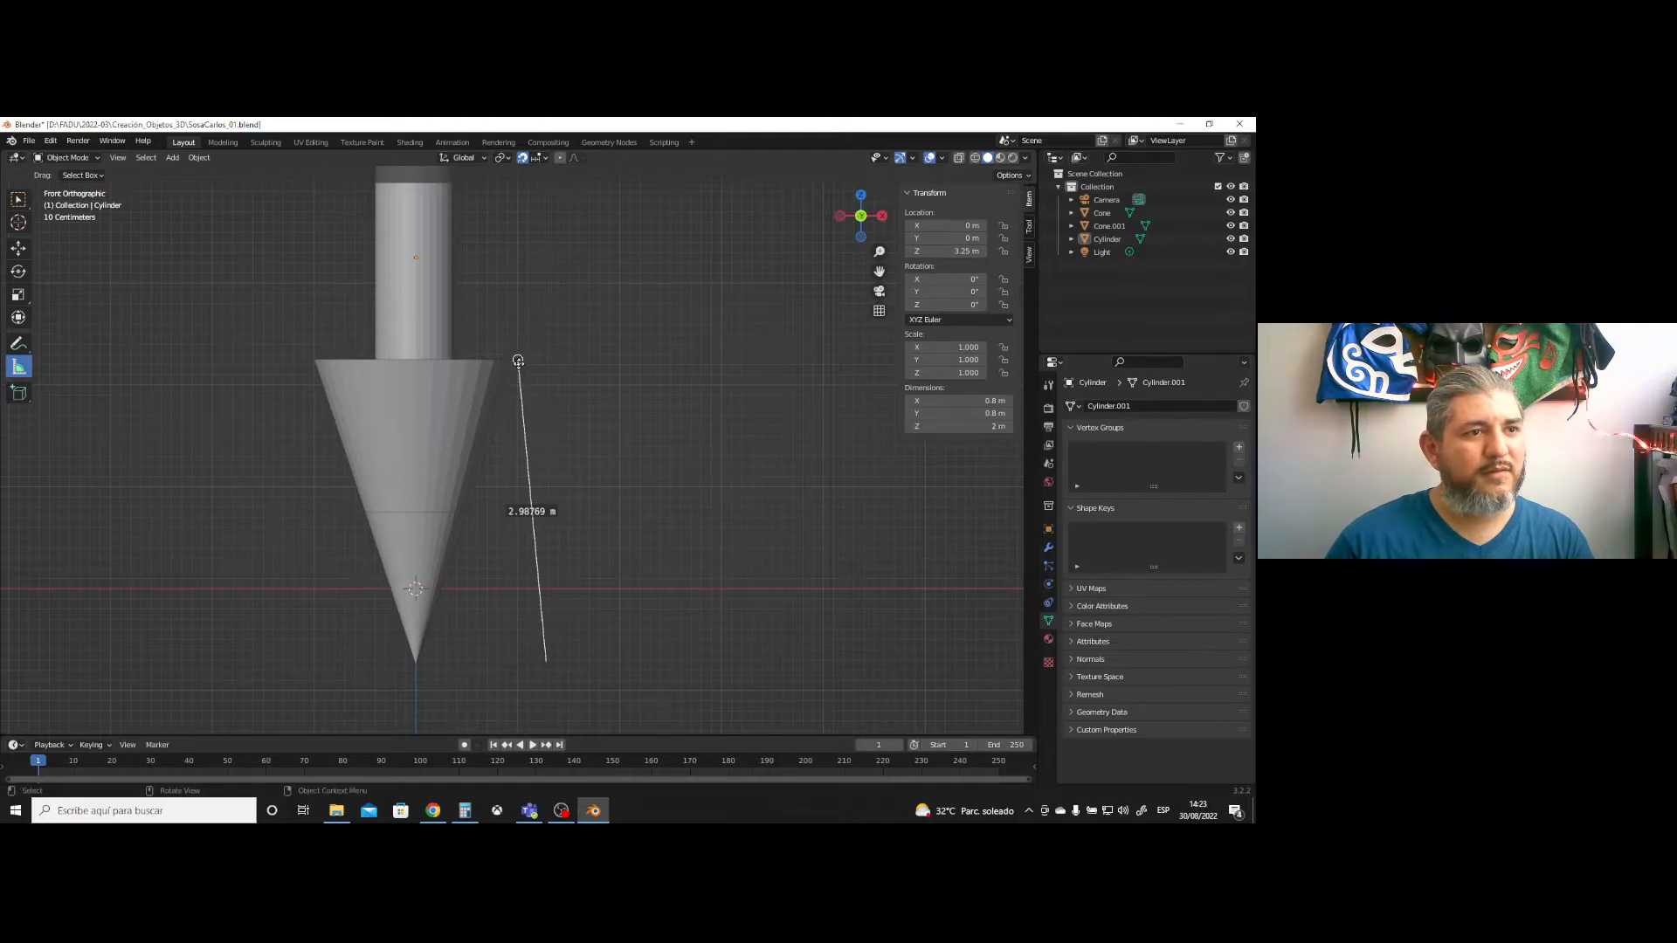
drag(546, 661, 518, 589)
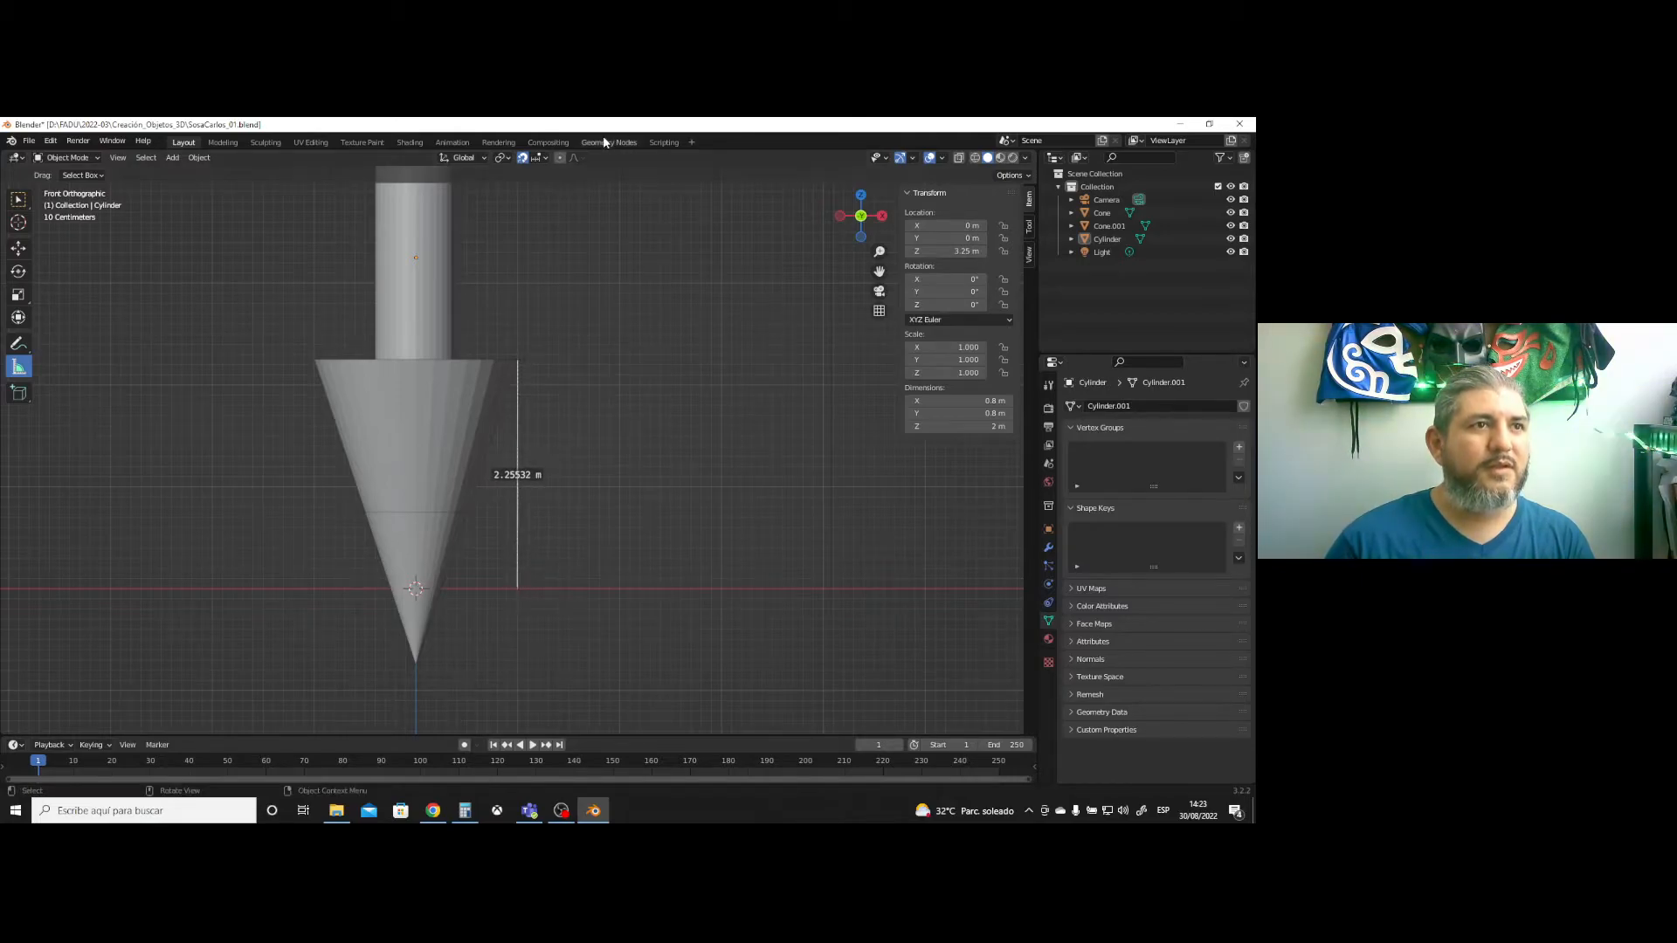
click(546, 159)
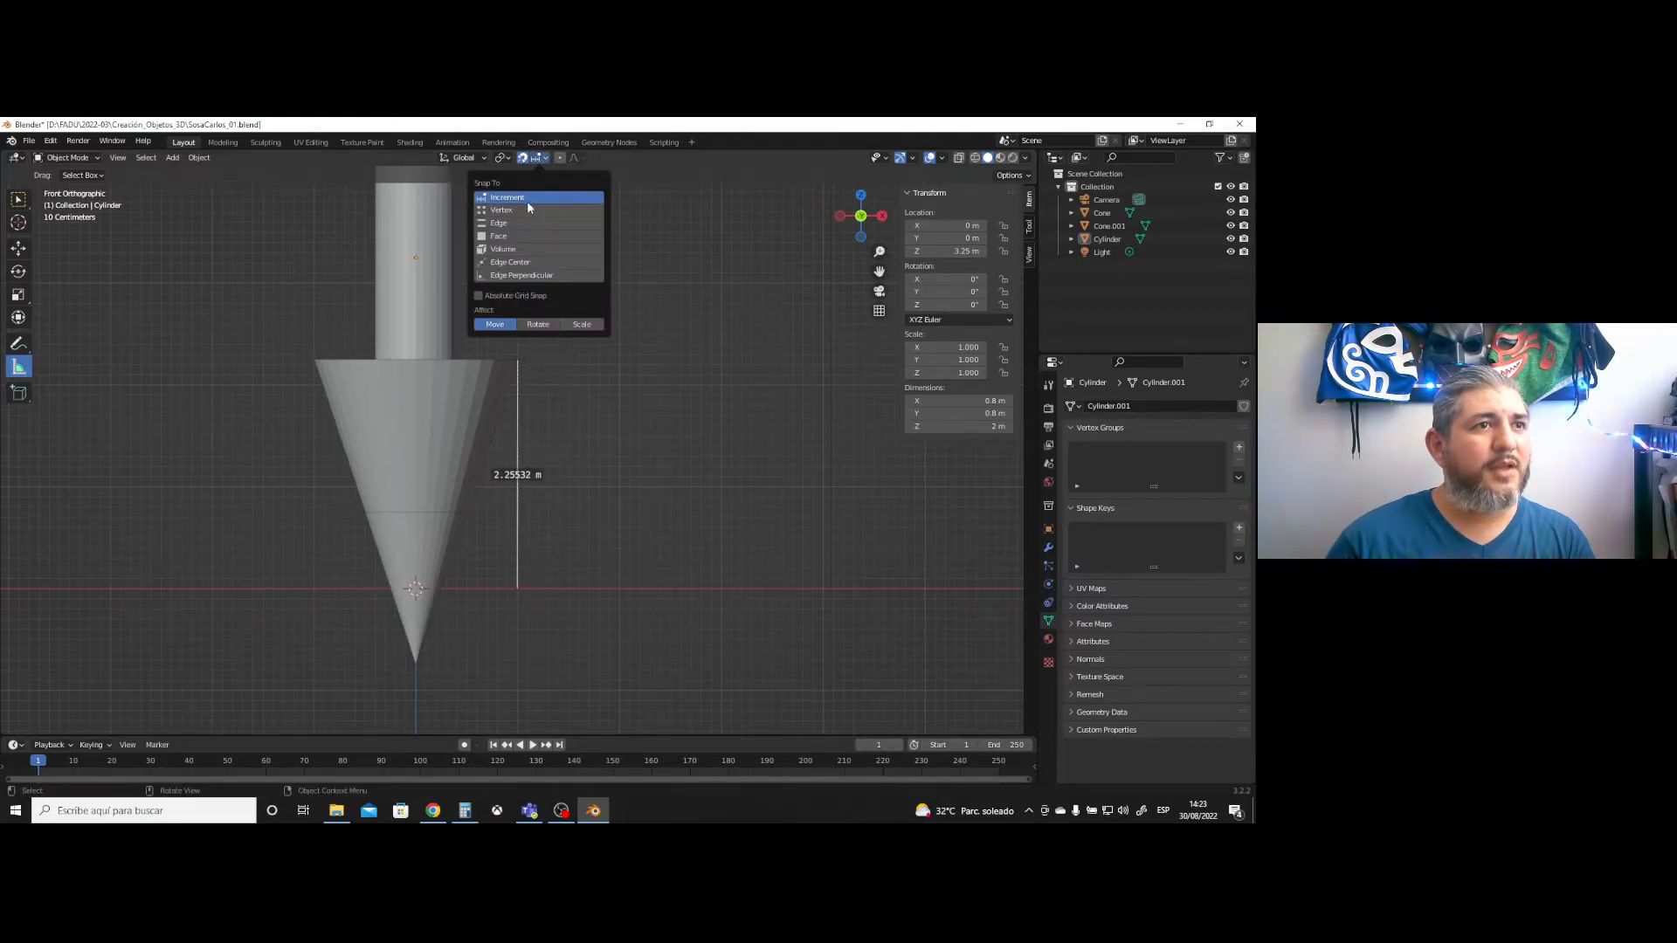
click(512, 297)
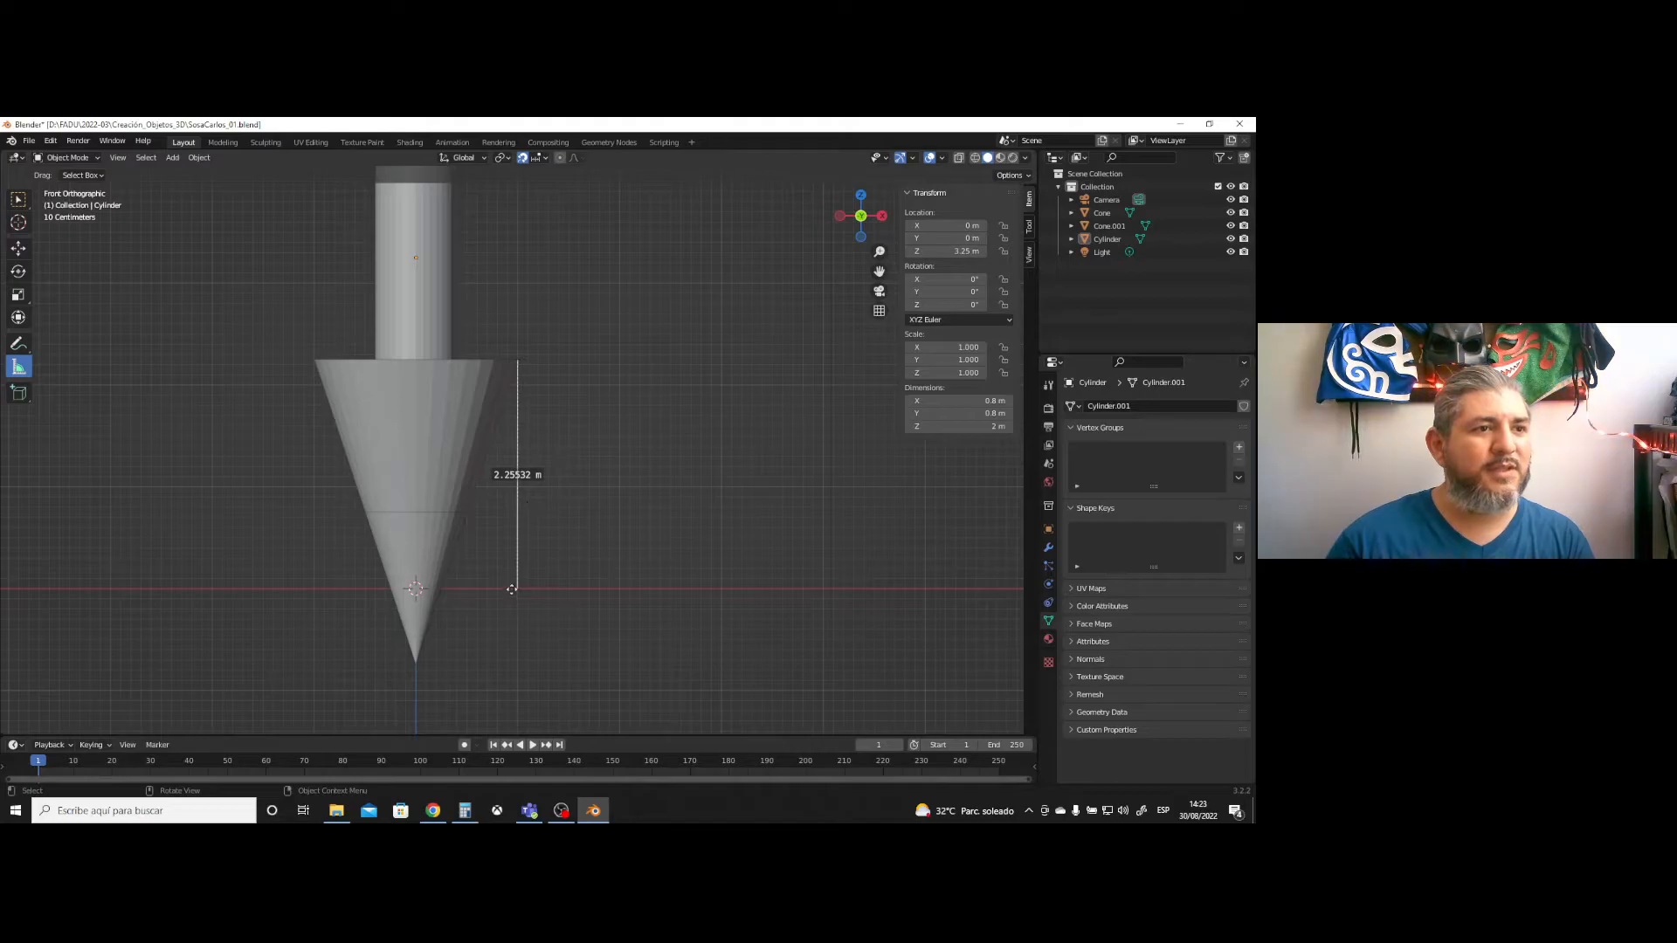
mouse_move(517, 588)
mouse_down()
mouse_move(536, 587)
mouse_move(517, 586)
mouse_up()
mouse_move(518, 362)
mouse_down()
mouse_move(545, 362)
mouse_move(518, 360)
mouse_up()
drag(518, 581, 517, 587)
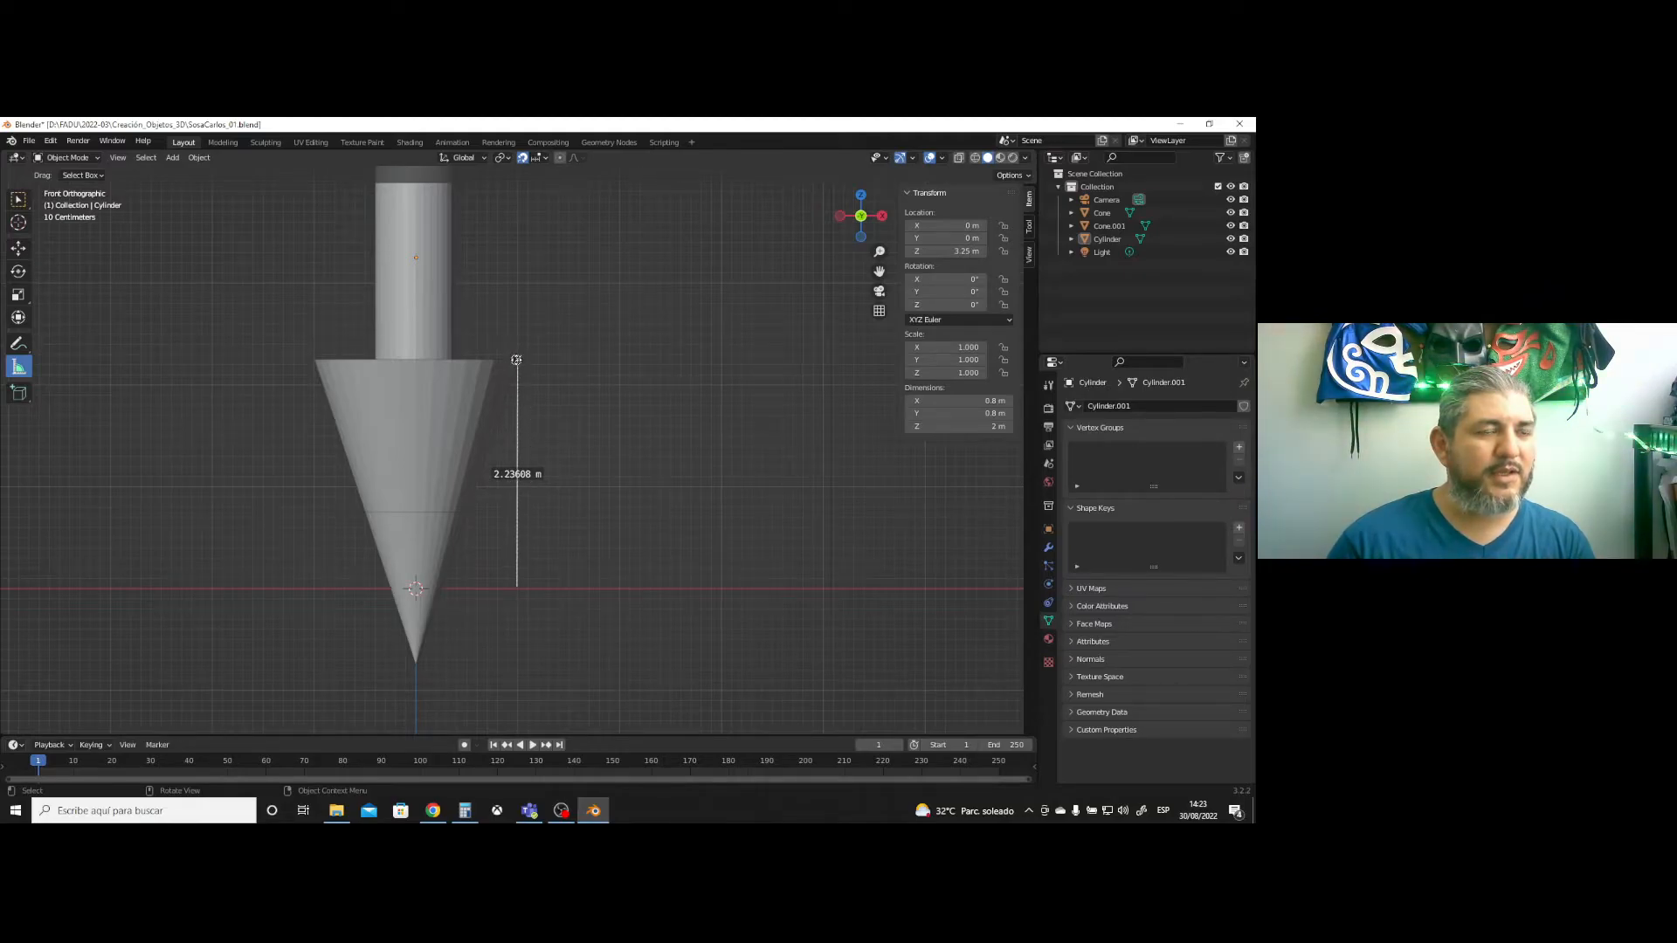
- Examine the cones, cylinder and ruler up close and from an angle, and return to the front view
scroll(514, 344, up, 5)
scroll(514, 345, down, 5)
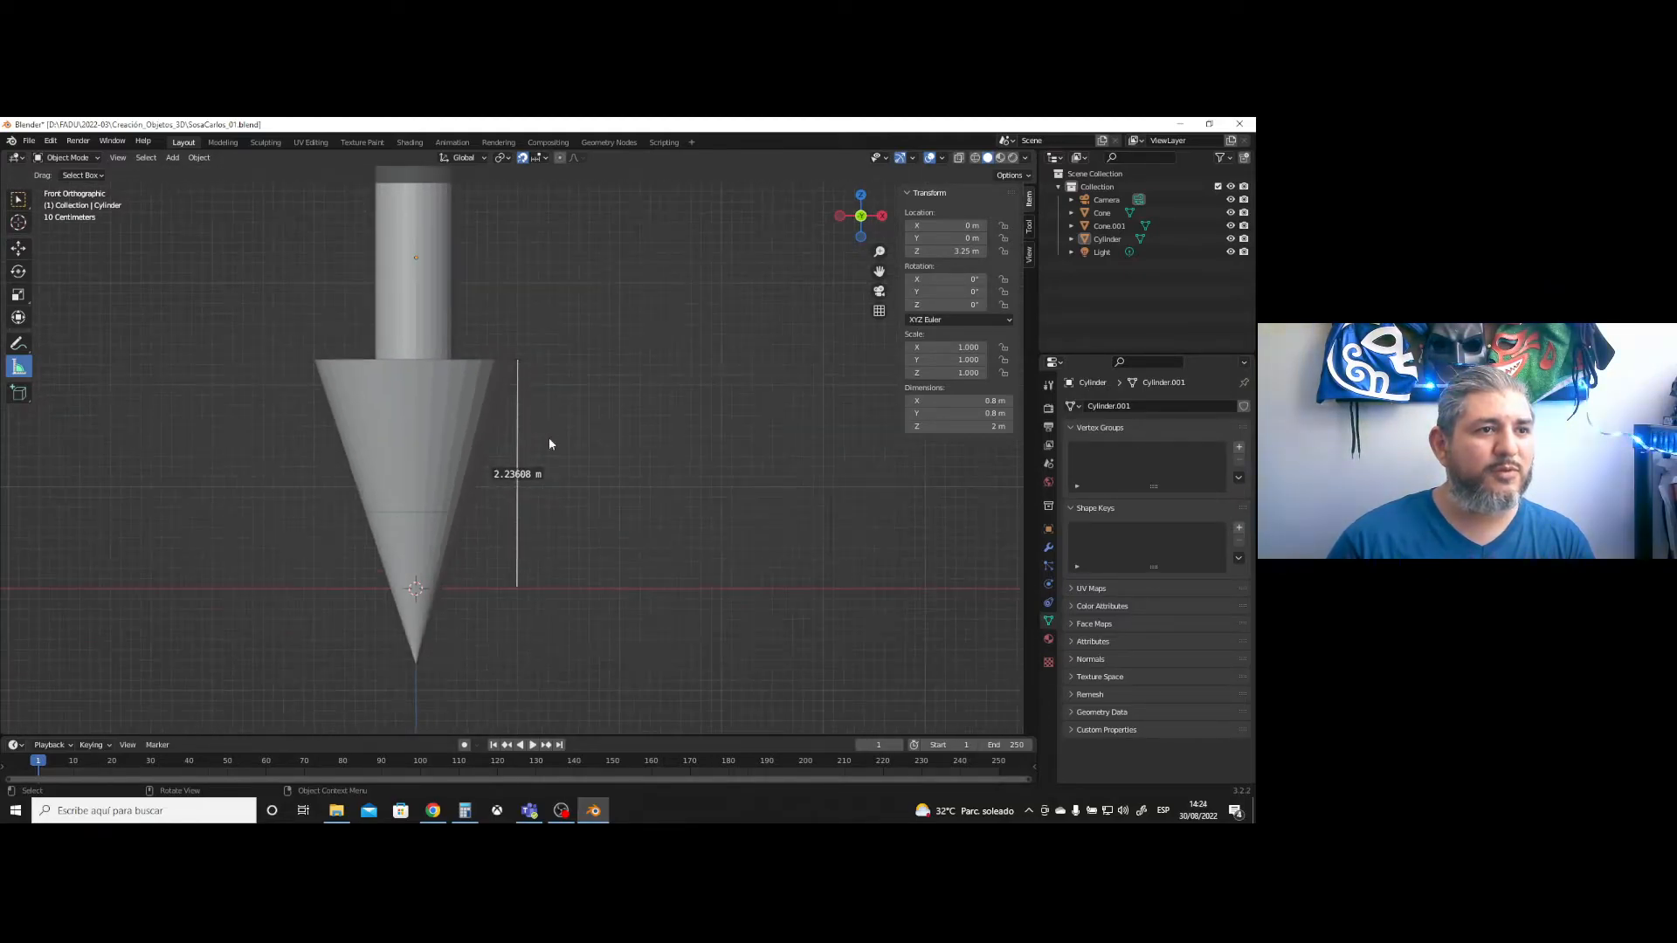
mouse_move(663, 517)
middle_down()
mouse_move(517, 526)
mouse_move(492, 555)
mouse_move(445, 564)
mouse_move(341, 545)
mouse_move(512, 519)
mouse_move(644, 546)
mouse_move(658, 531)
middle_up()
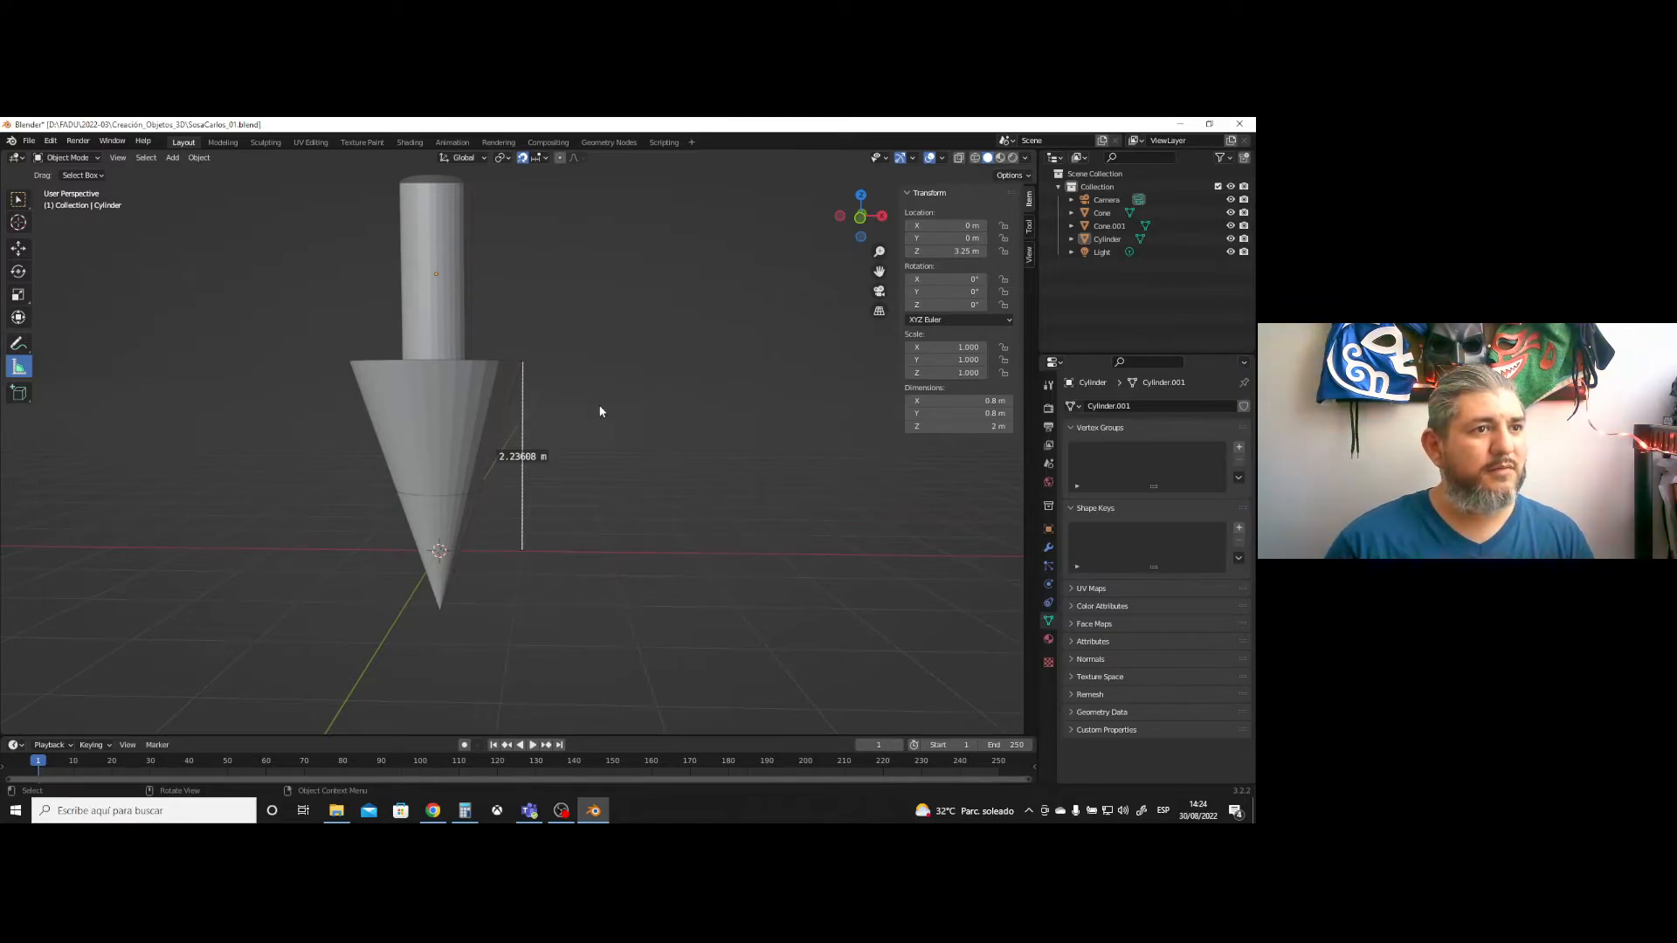
click(117, 157)
mouse_move(178, 307)
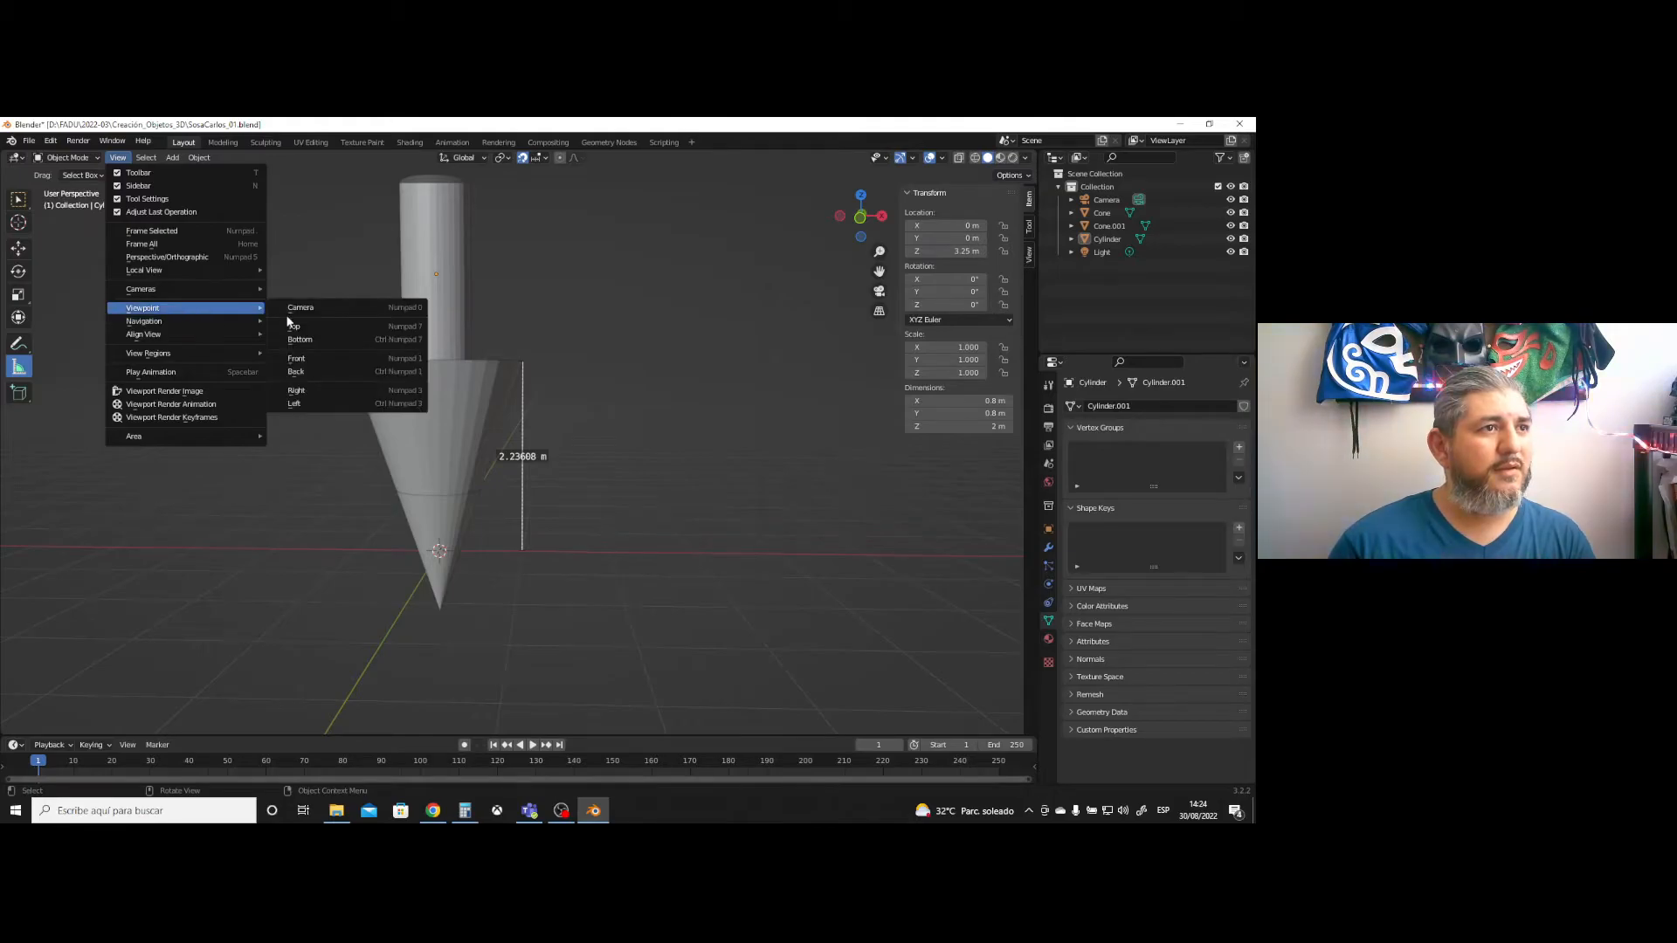
click(301, 359)
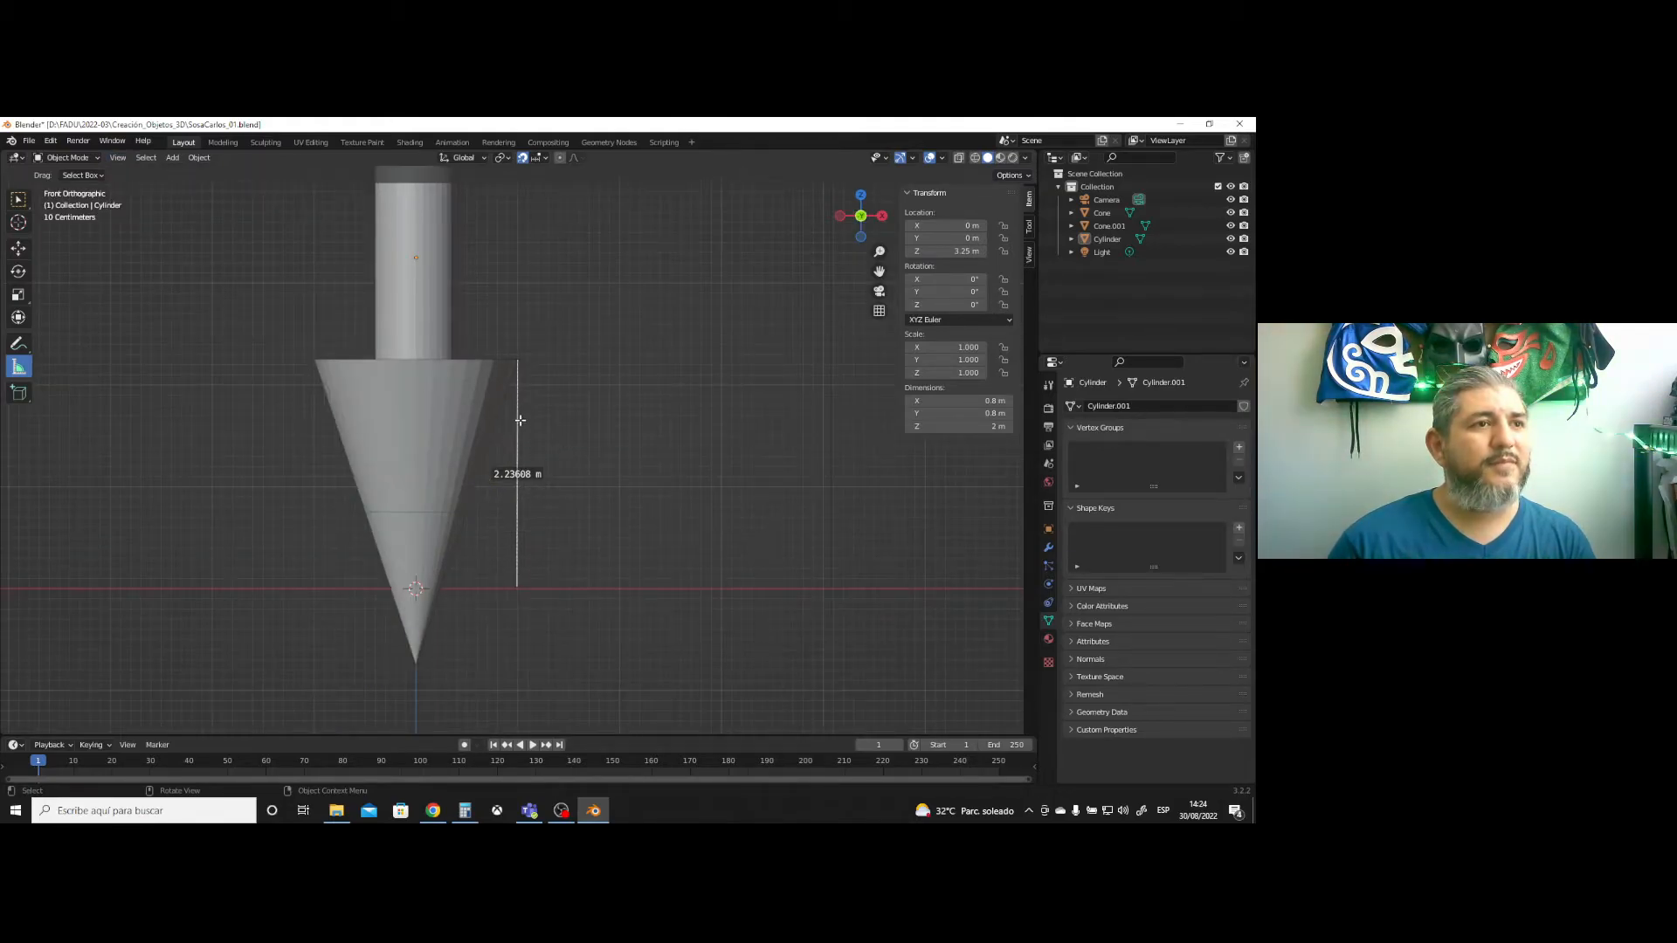
scroll(518, 417, down, 2)
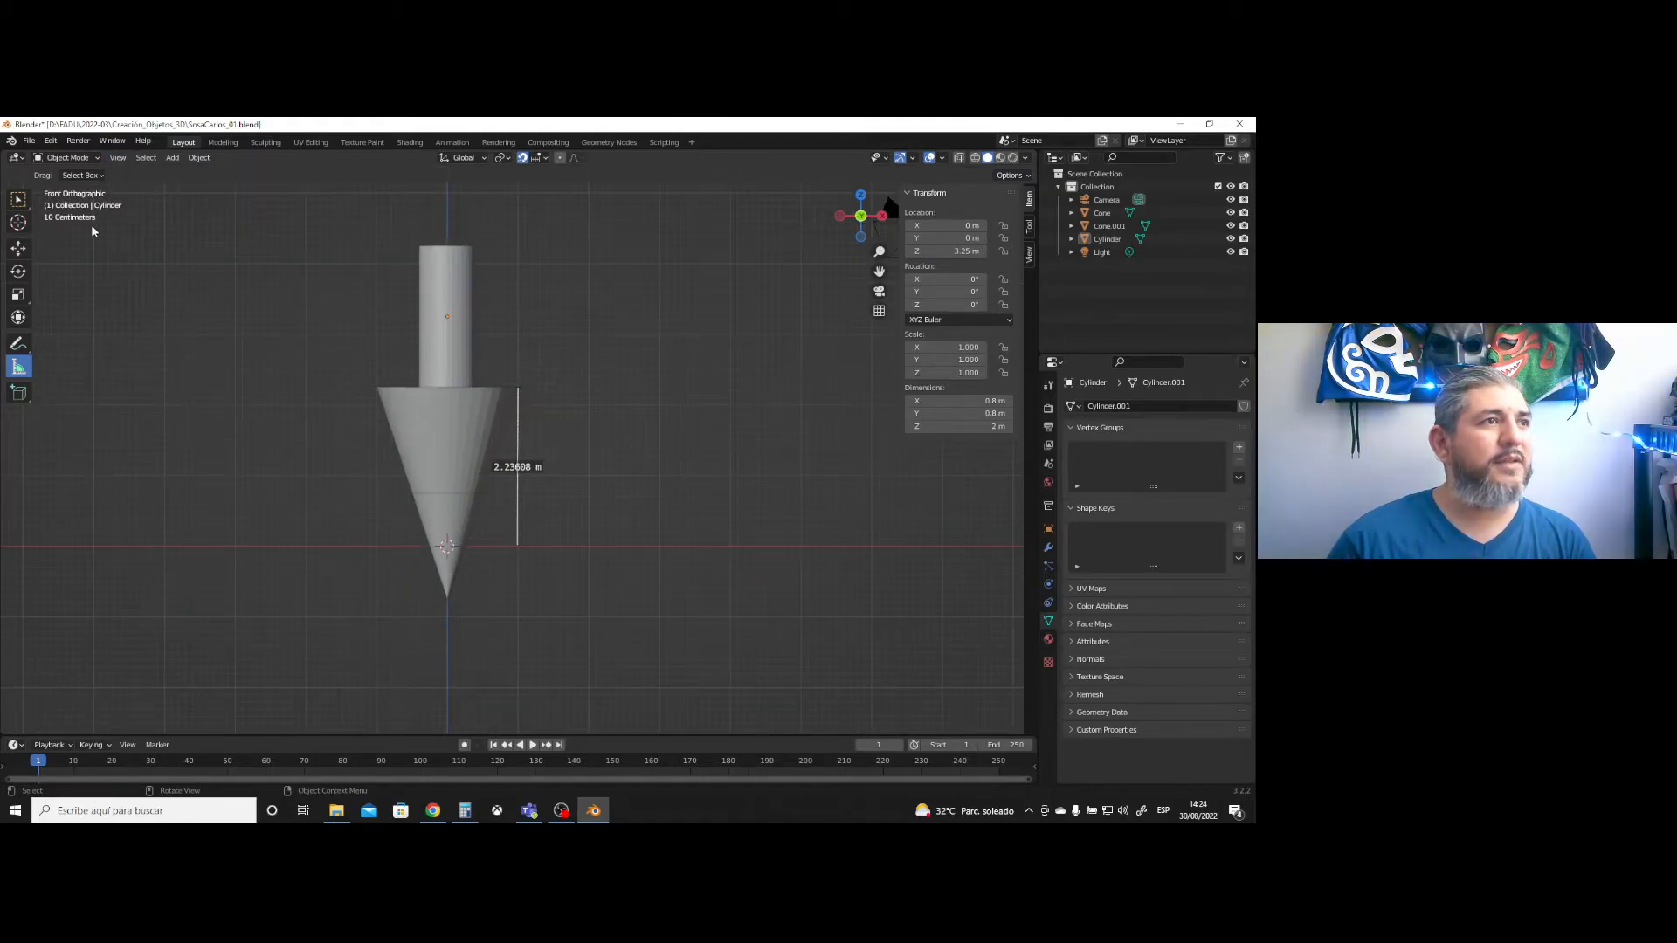
click(25, 160)
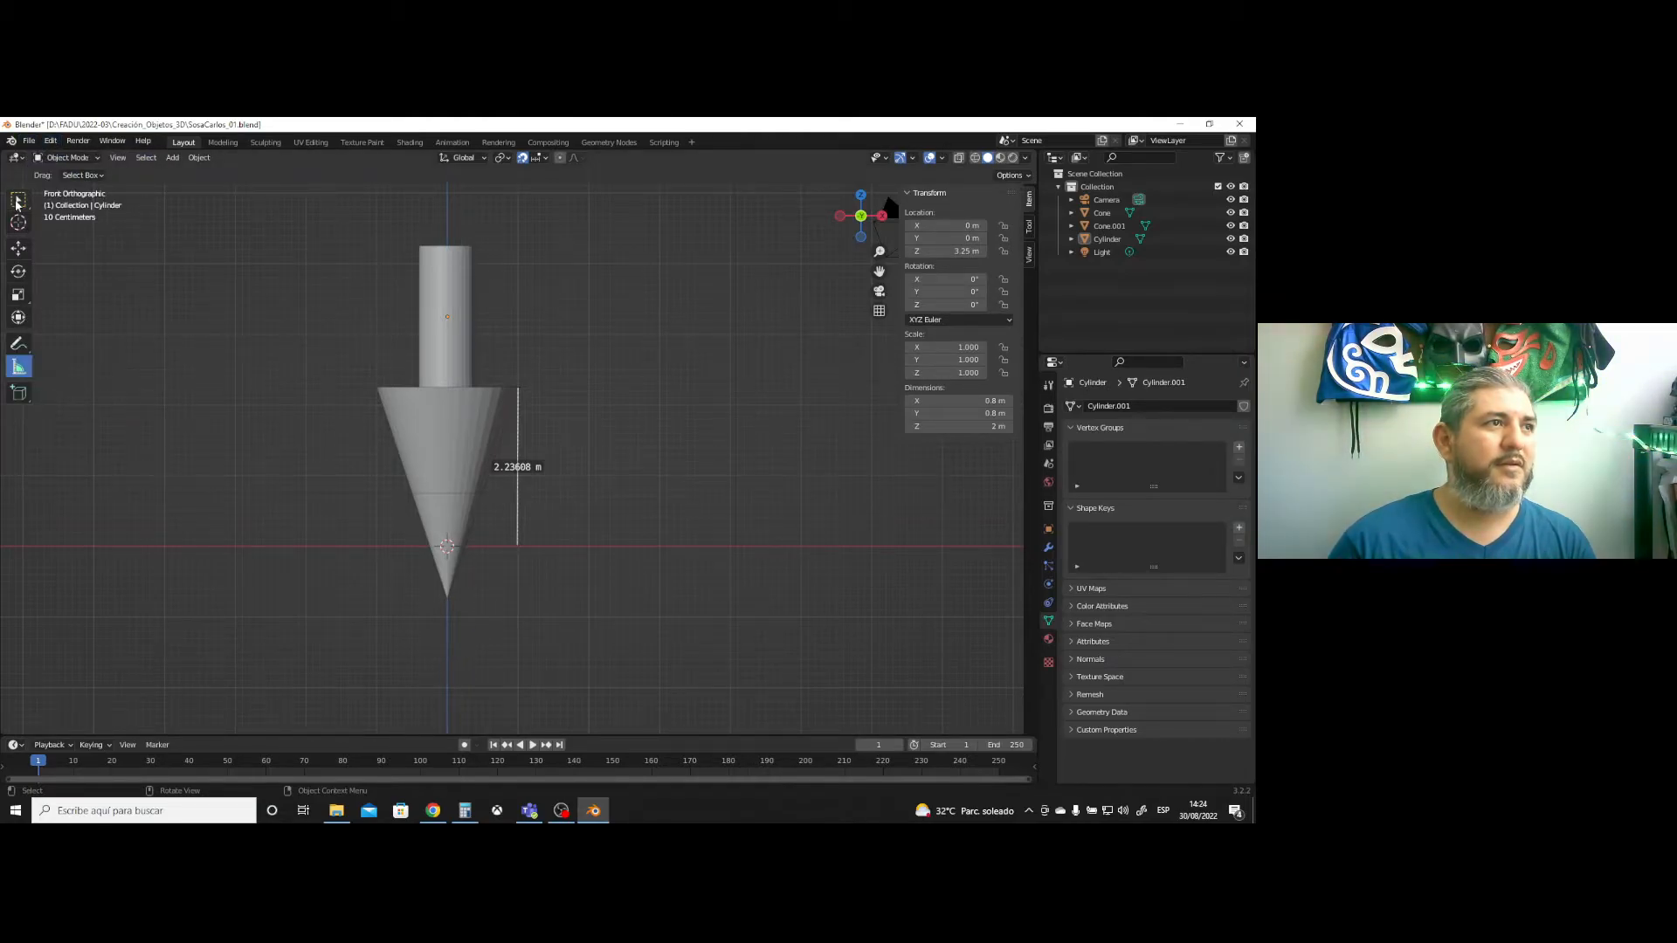
- Delete the narrow cylinder standing on top of the cones
click(18, 201)
click(457, 318)
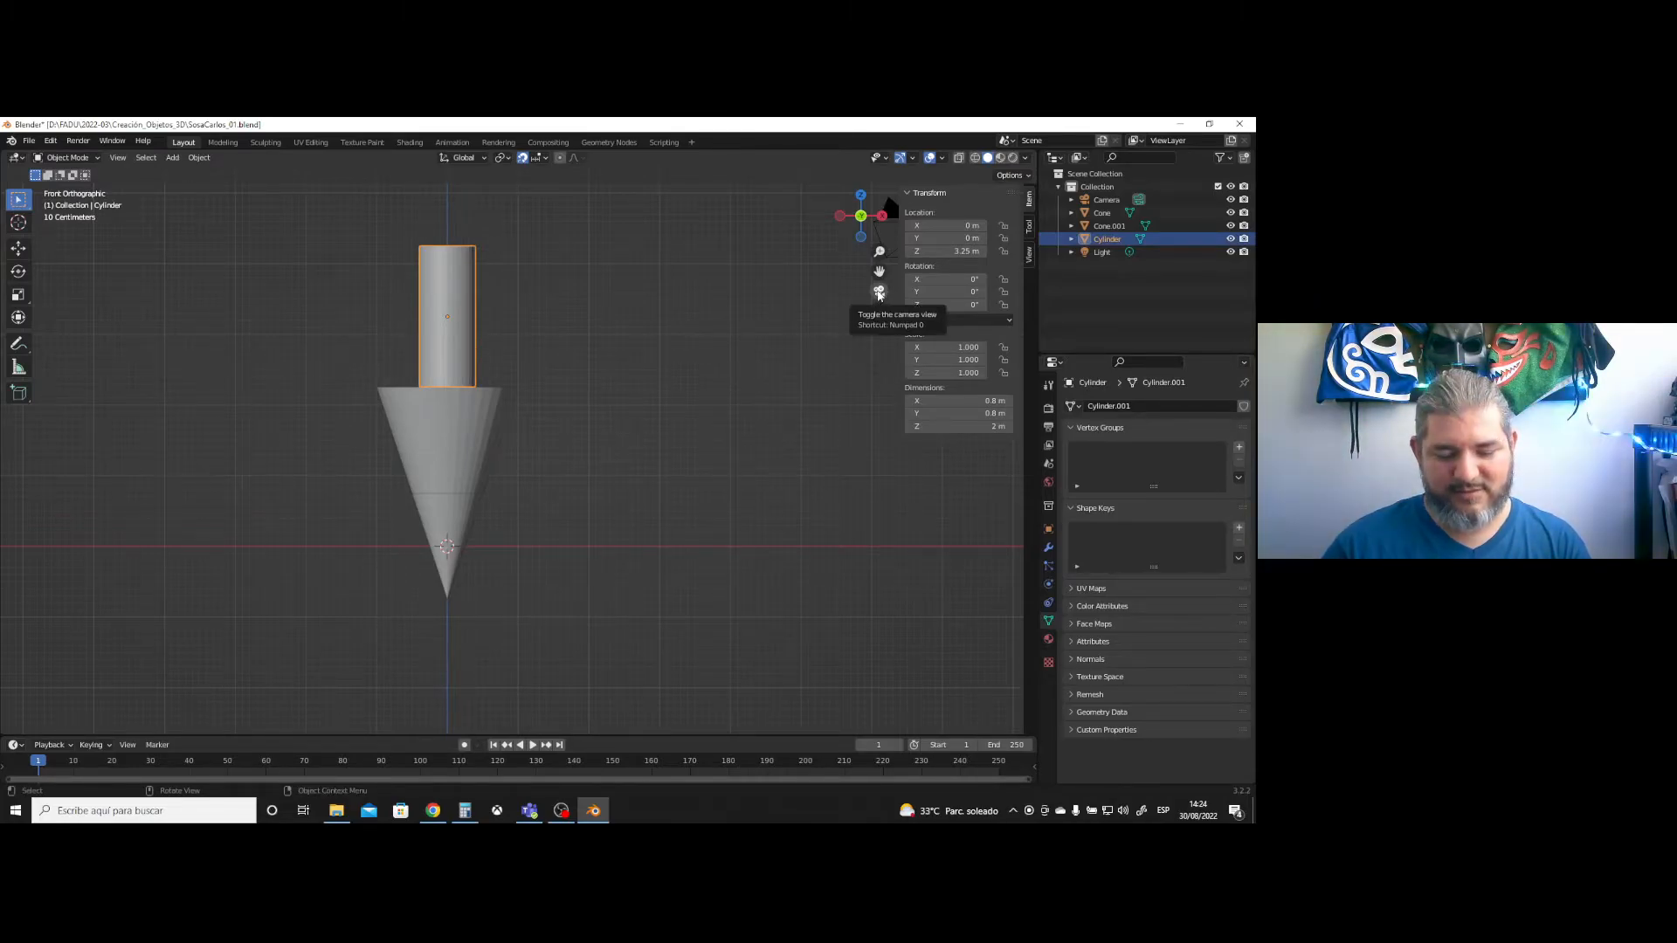
key(Delete)
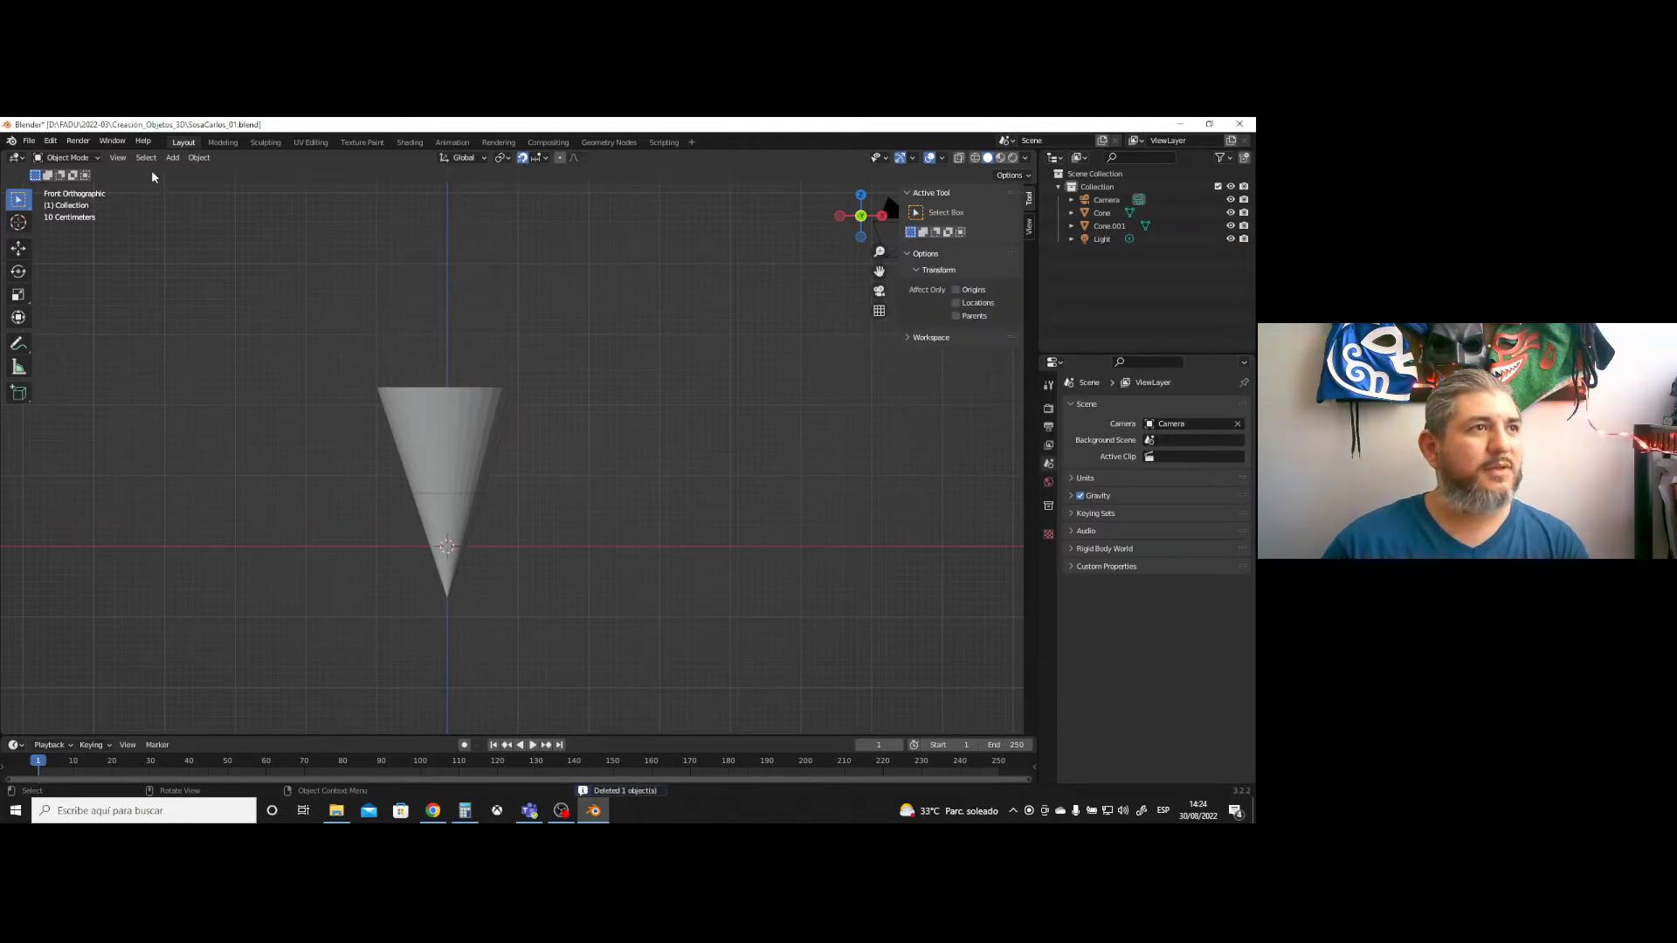
- Add a new mesh cylinder and set its radius to 1 m
click(172, 157)
mouse_move(183, 174)
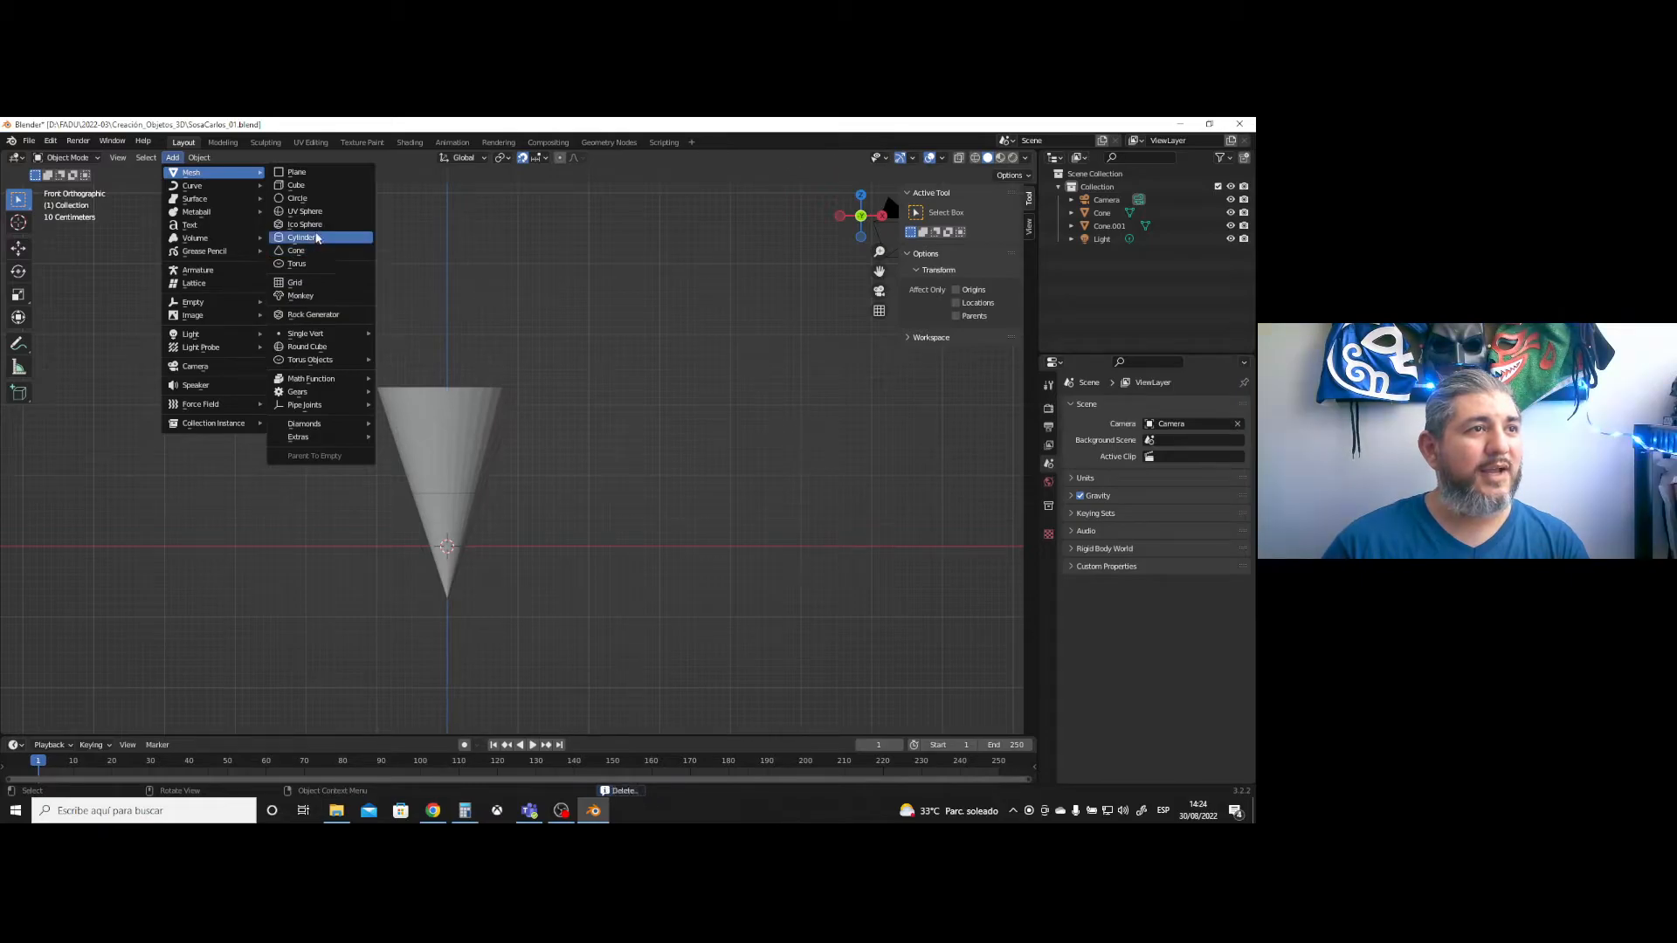
click(316, 239)
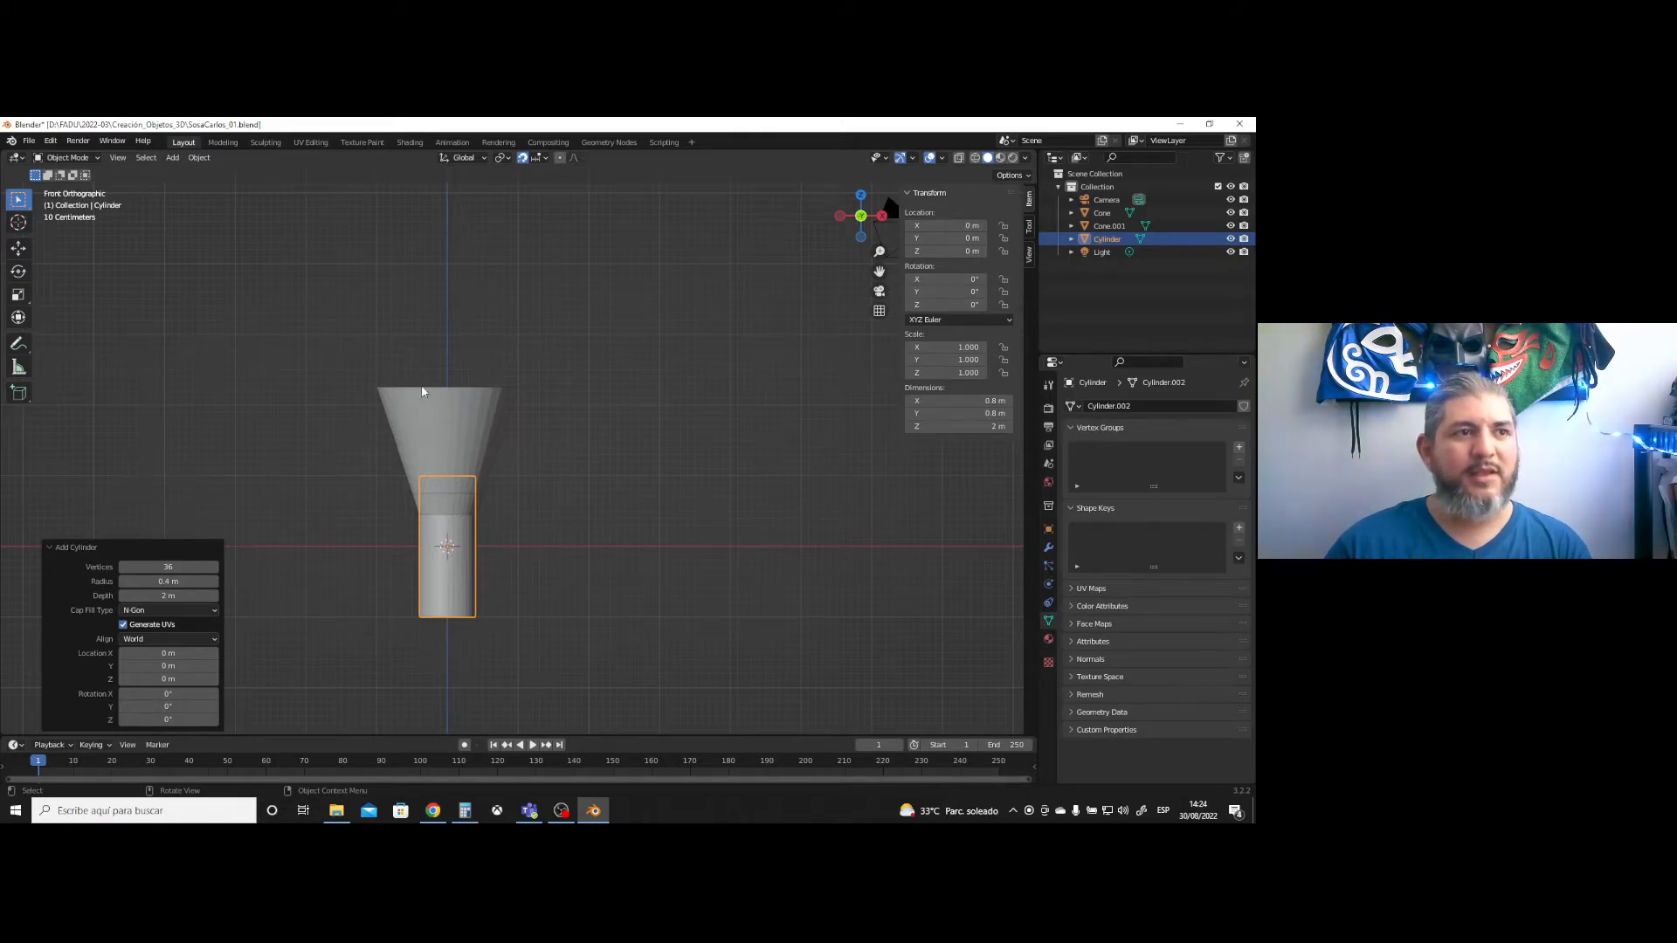
click(168, 581)
text(1)
key(Return)
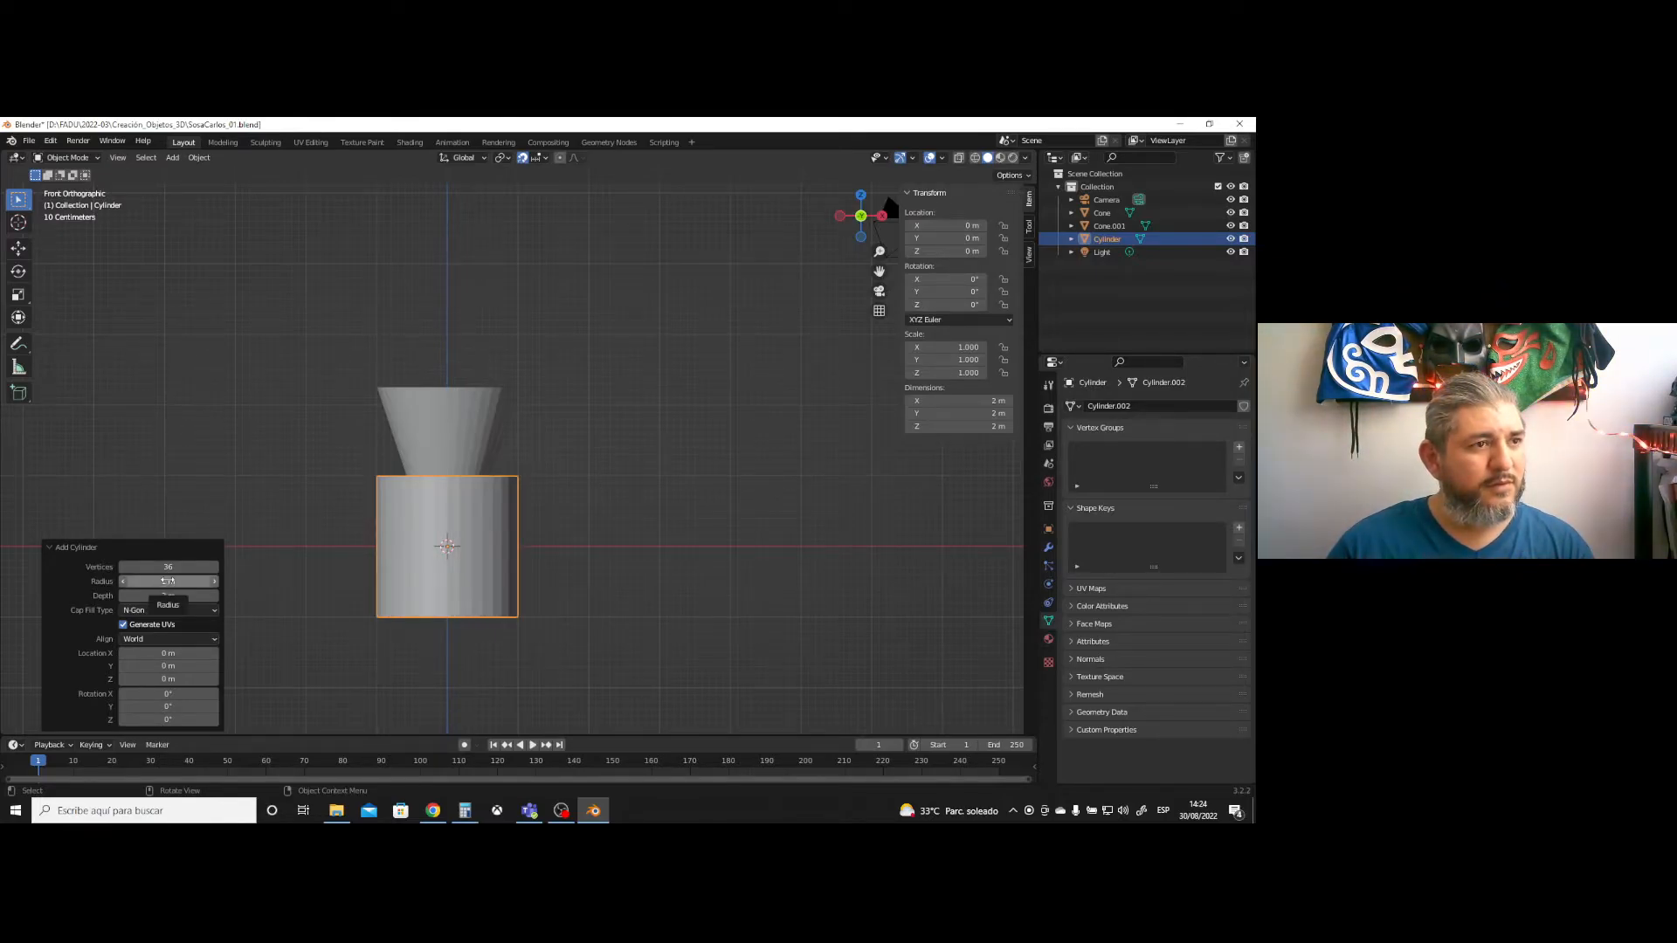
- Set the new cylinder's depth to 4 m, keeping its 1 m radius
click(168, 581)
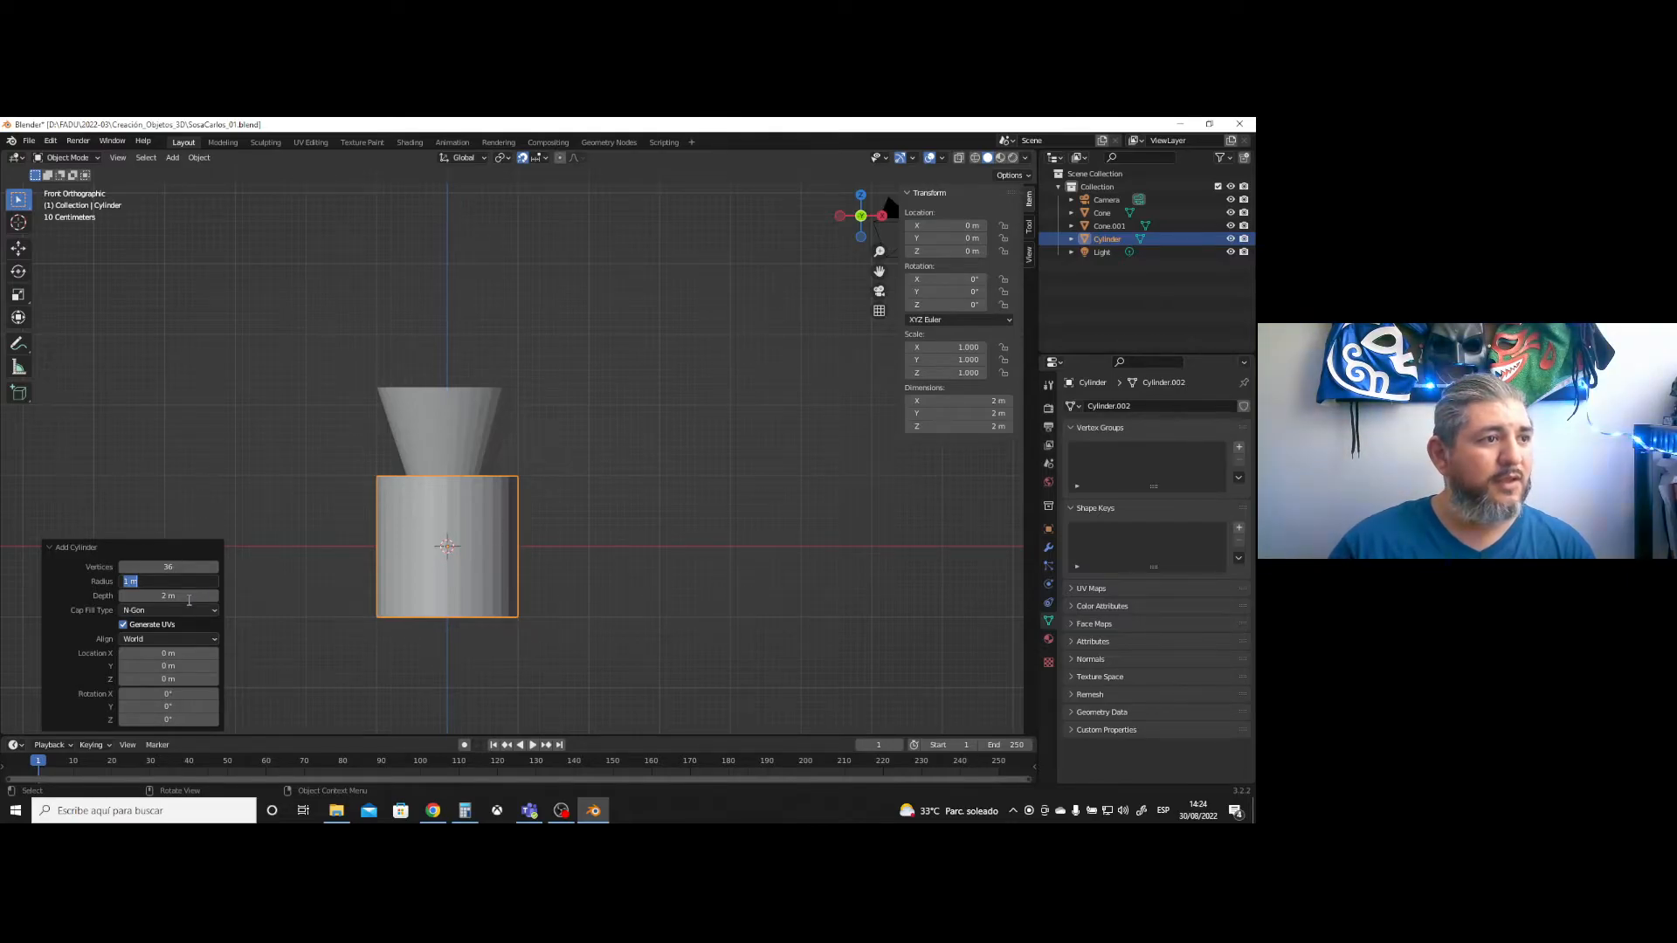
click(189, 600)
click(180, 596)
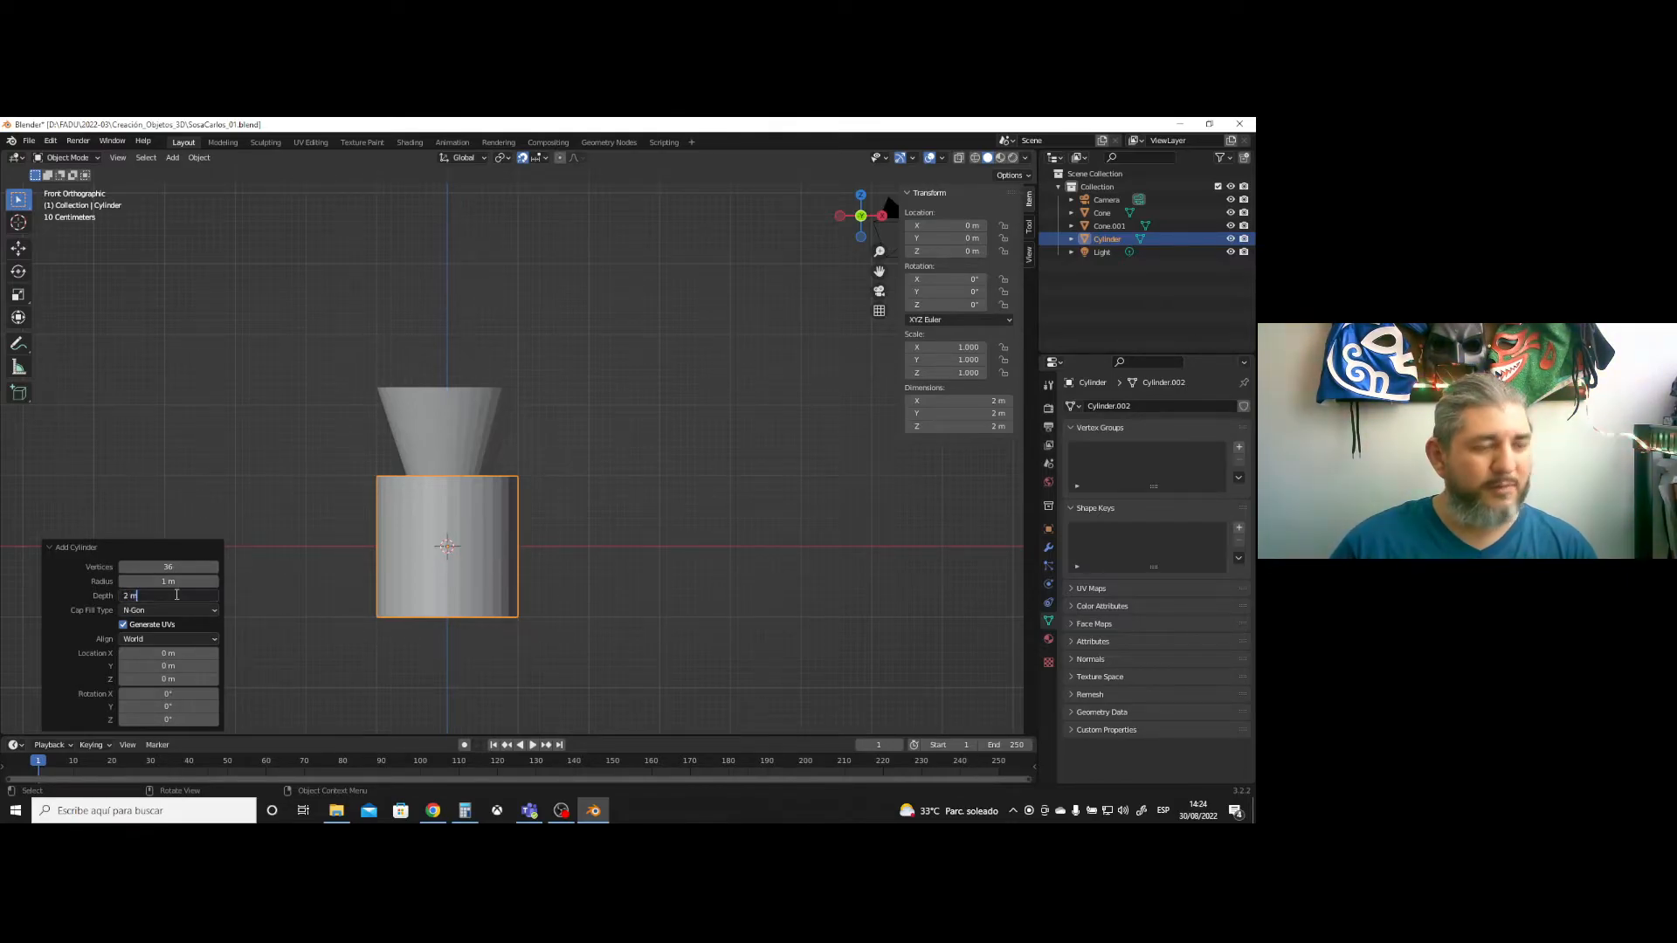
drag(176, 595, 118, 598)
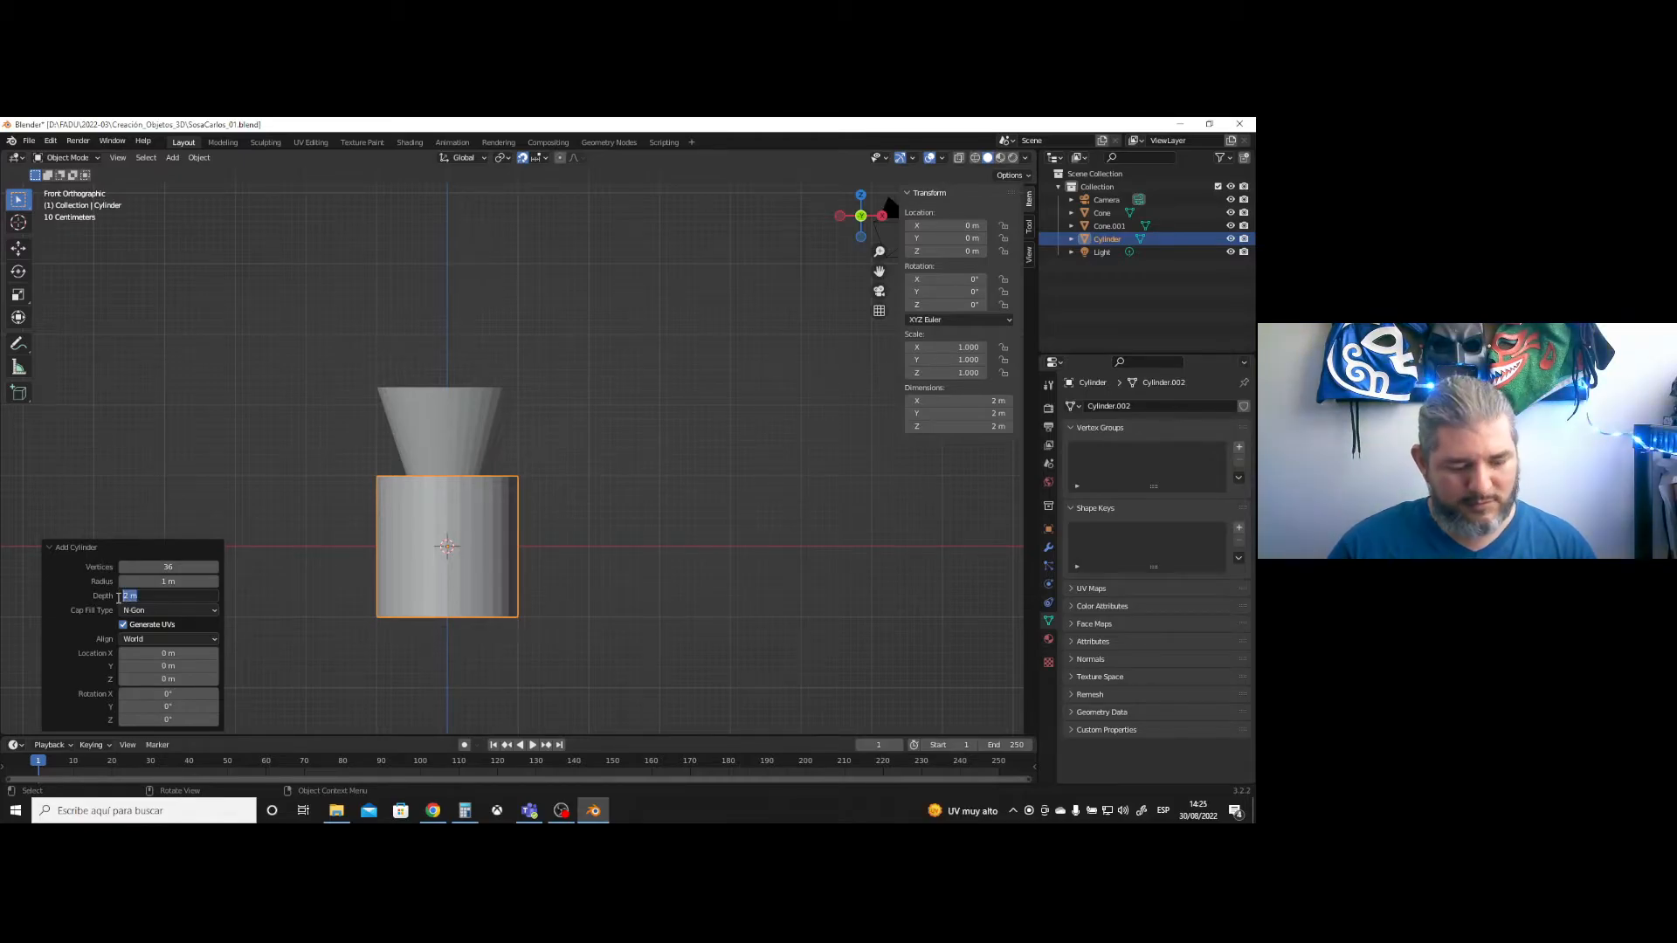
text(4)
key(Return)
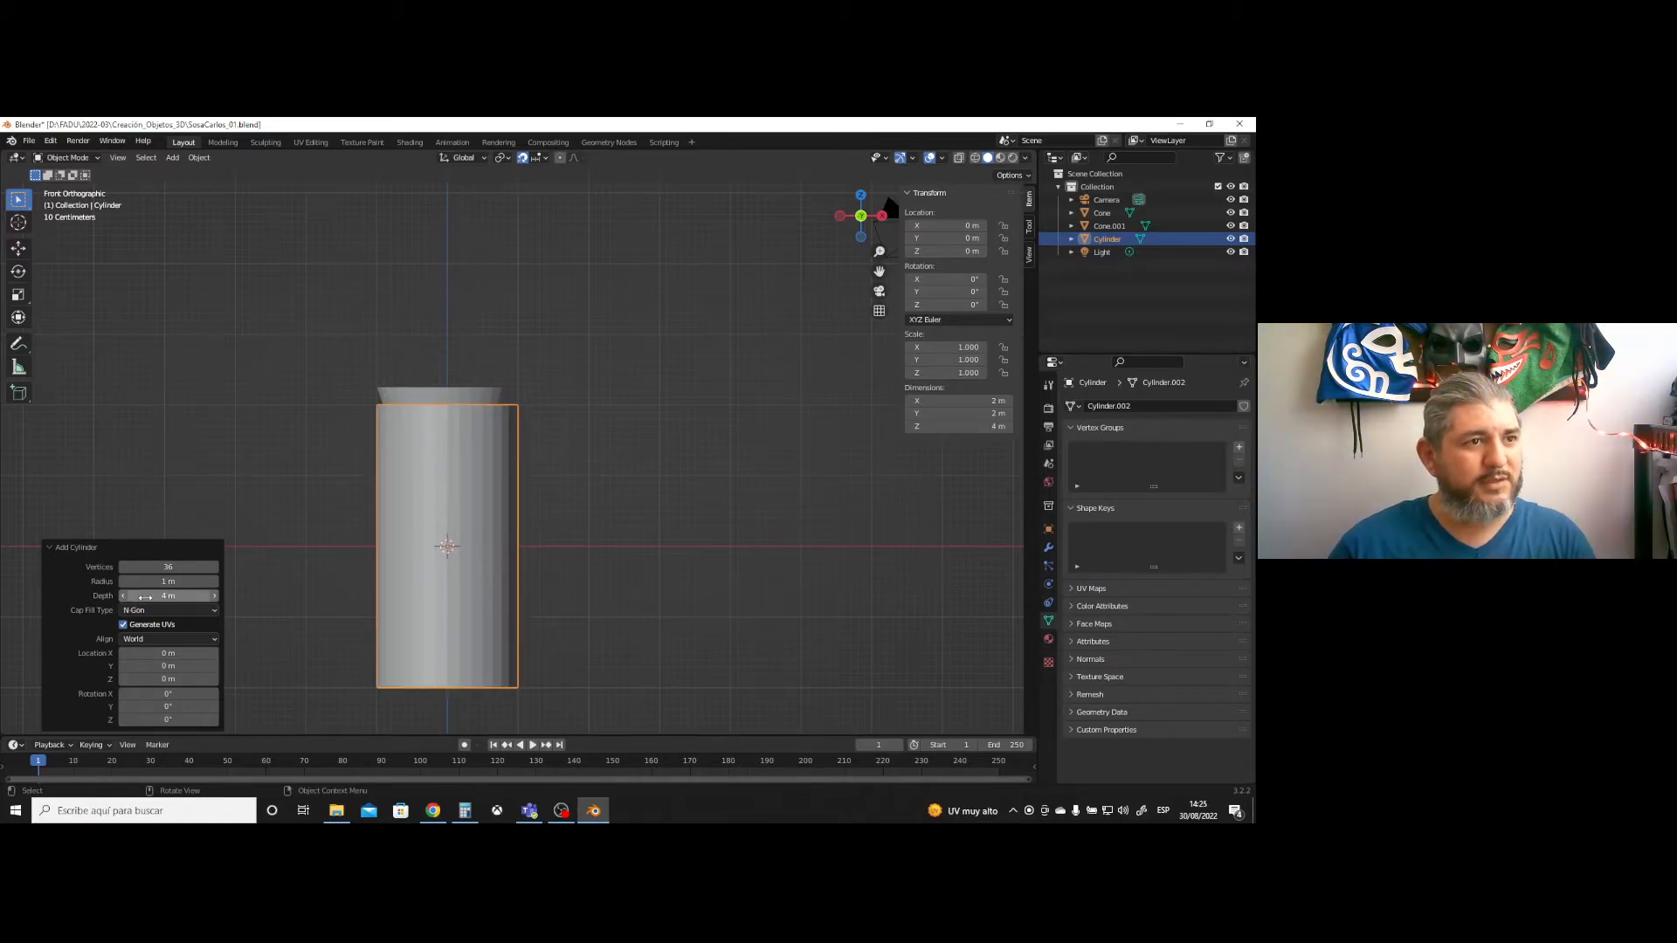
- Try Z locations of 2 m and 5 m for the 4 m deep cylinder
click(168, 680)
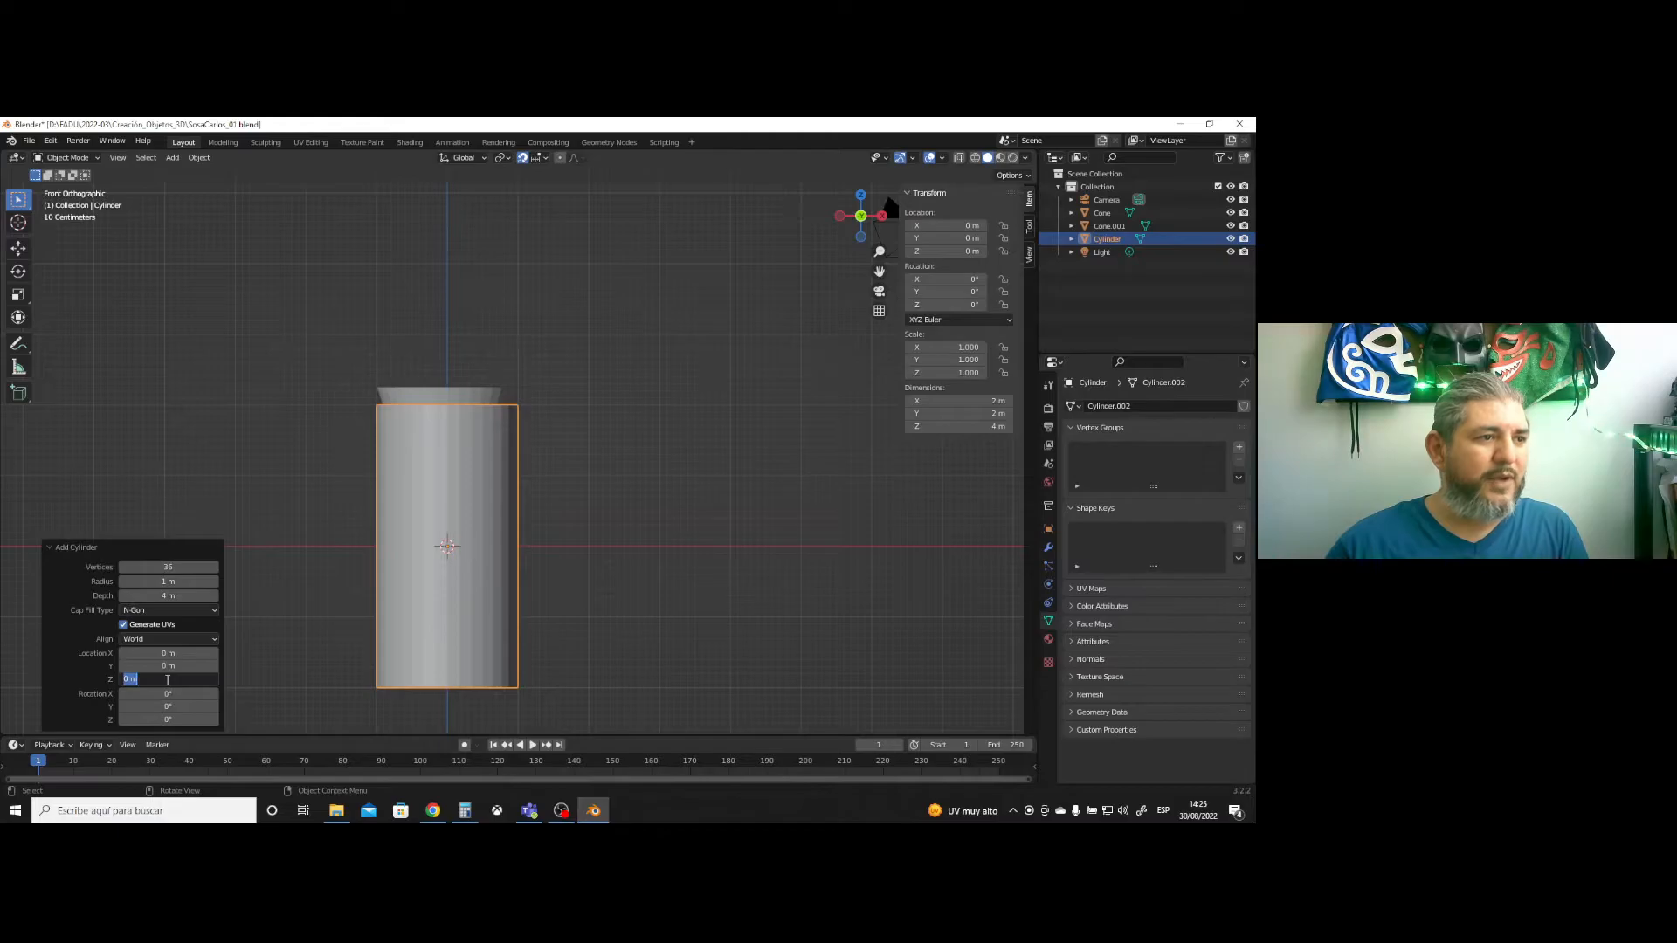
text(2)
key(Return)
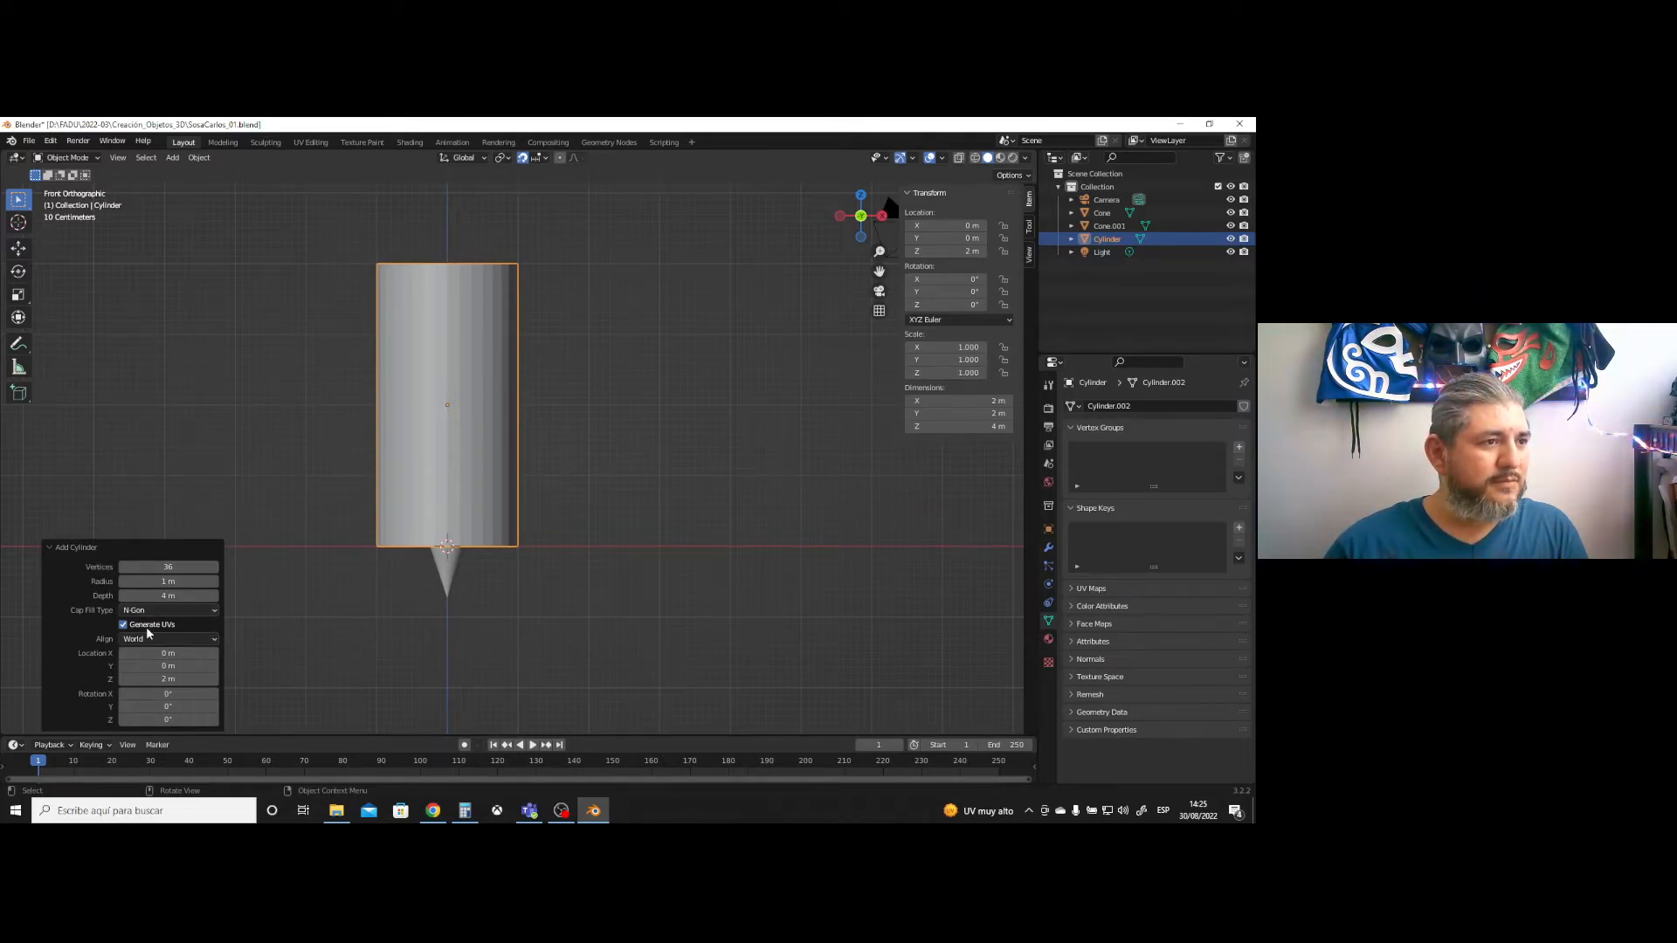
click(173, 681)
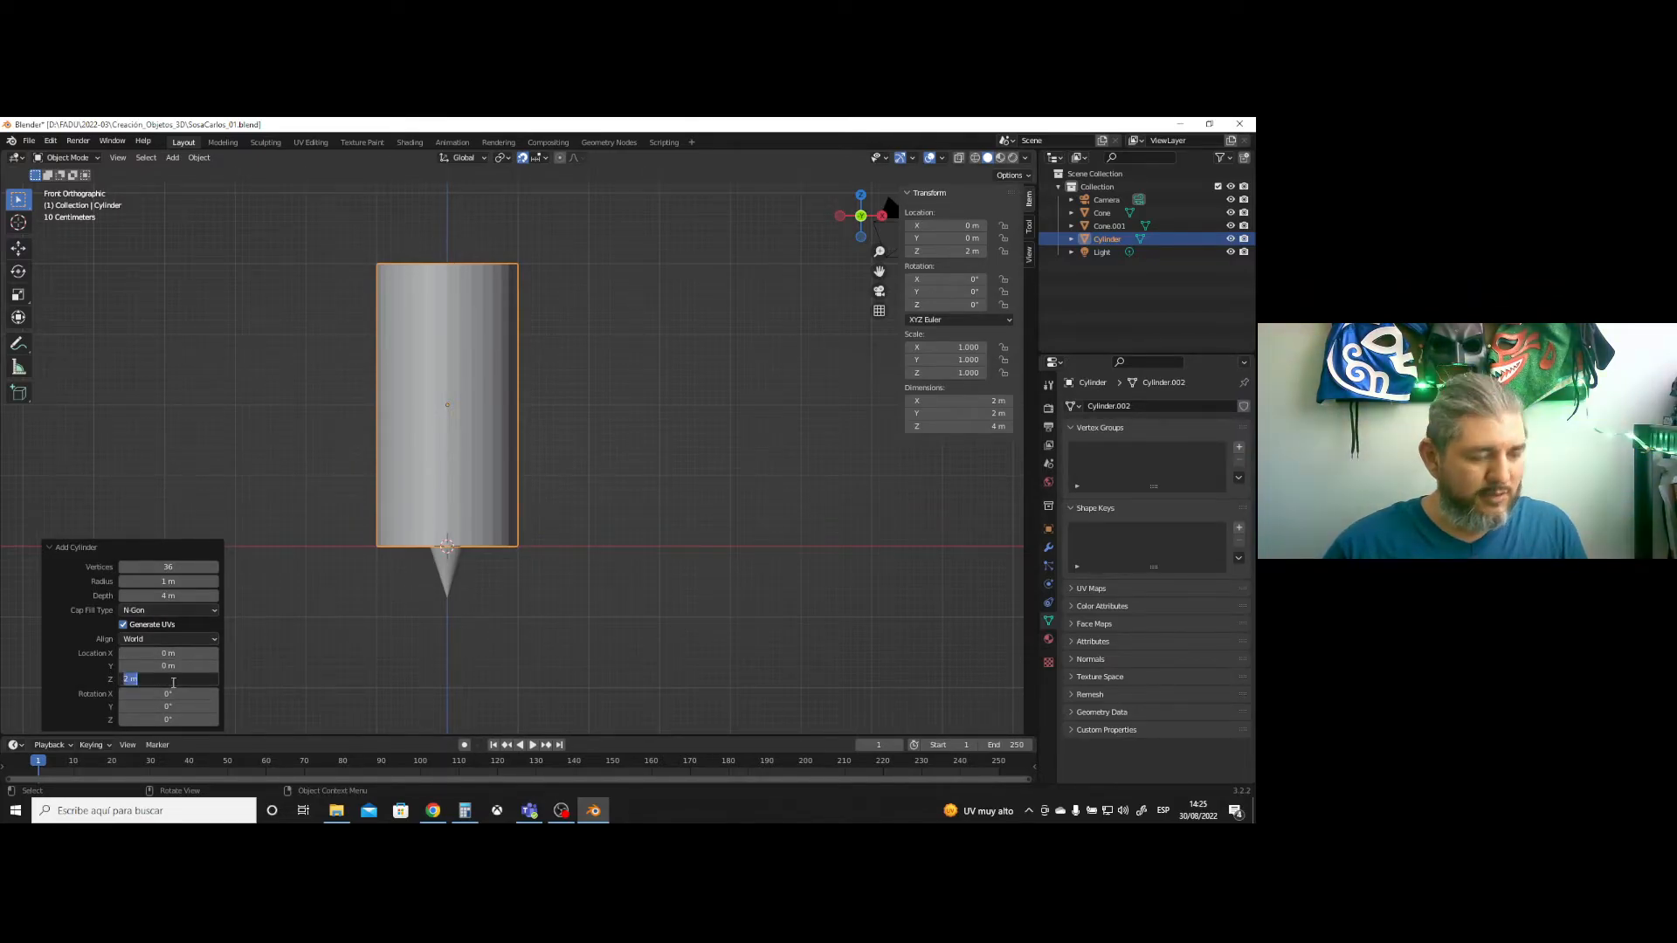
text(5)
key(Return)
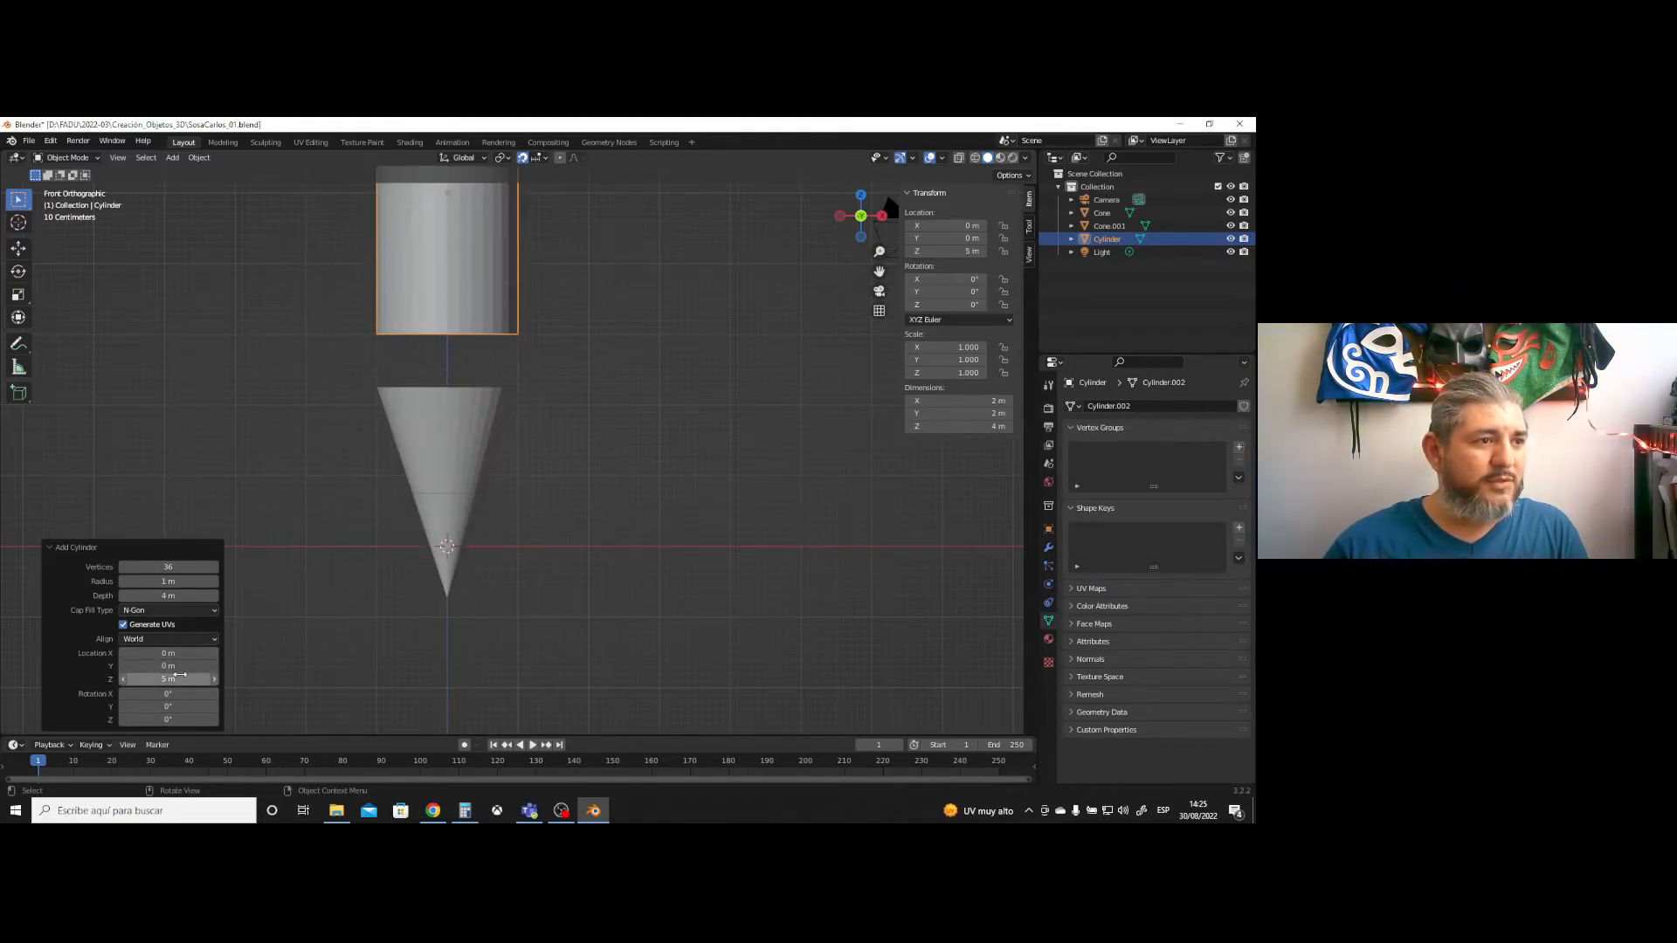
- Try lowering the 4 m deep cylinder toward the cones with Z locations of 4.75 m and 4.5 m
double_click(178, 677)
drag(139, 682, 130, 681)
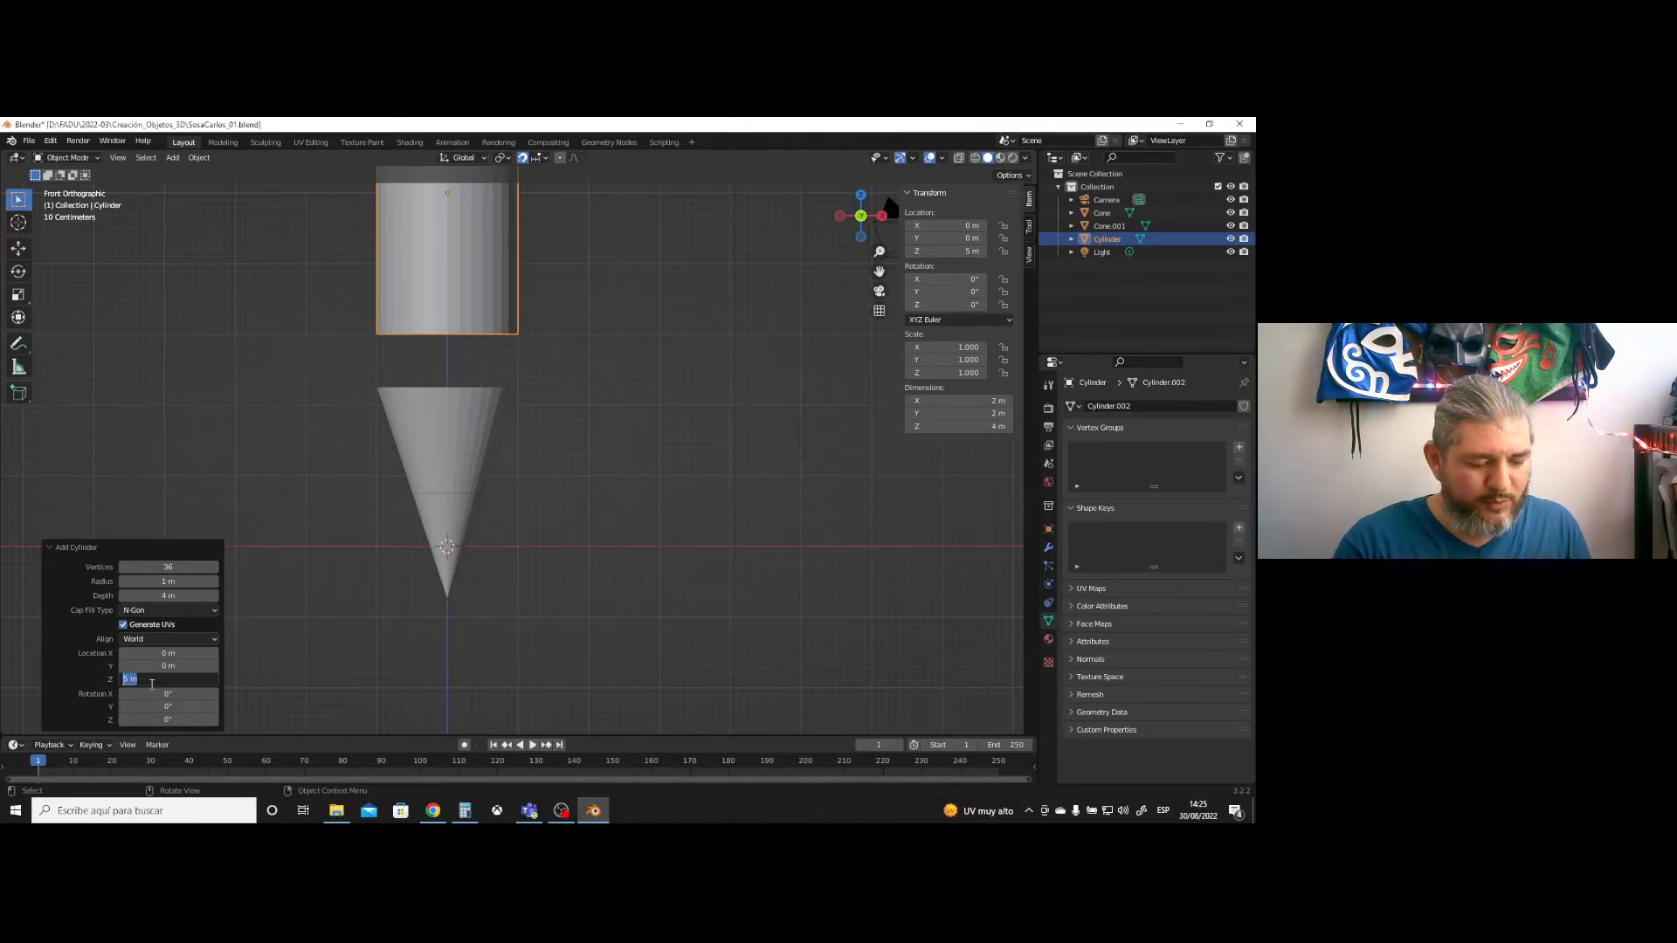
text(4.75)
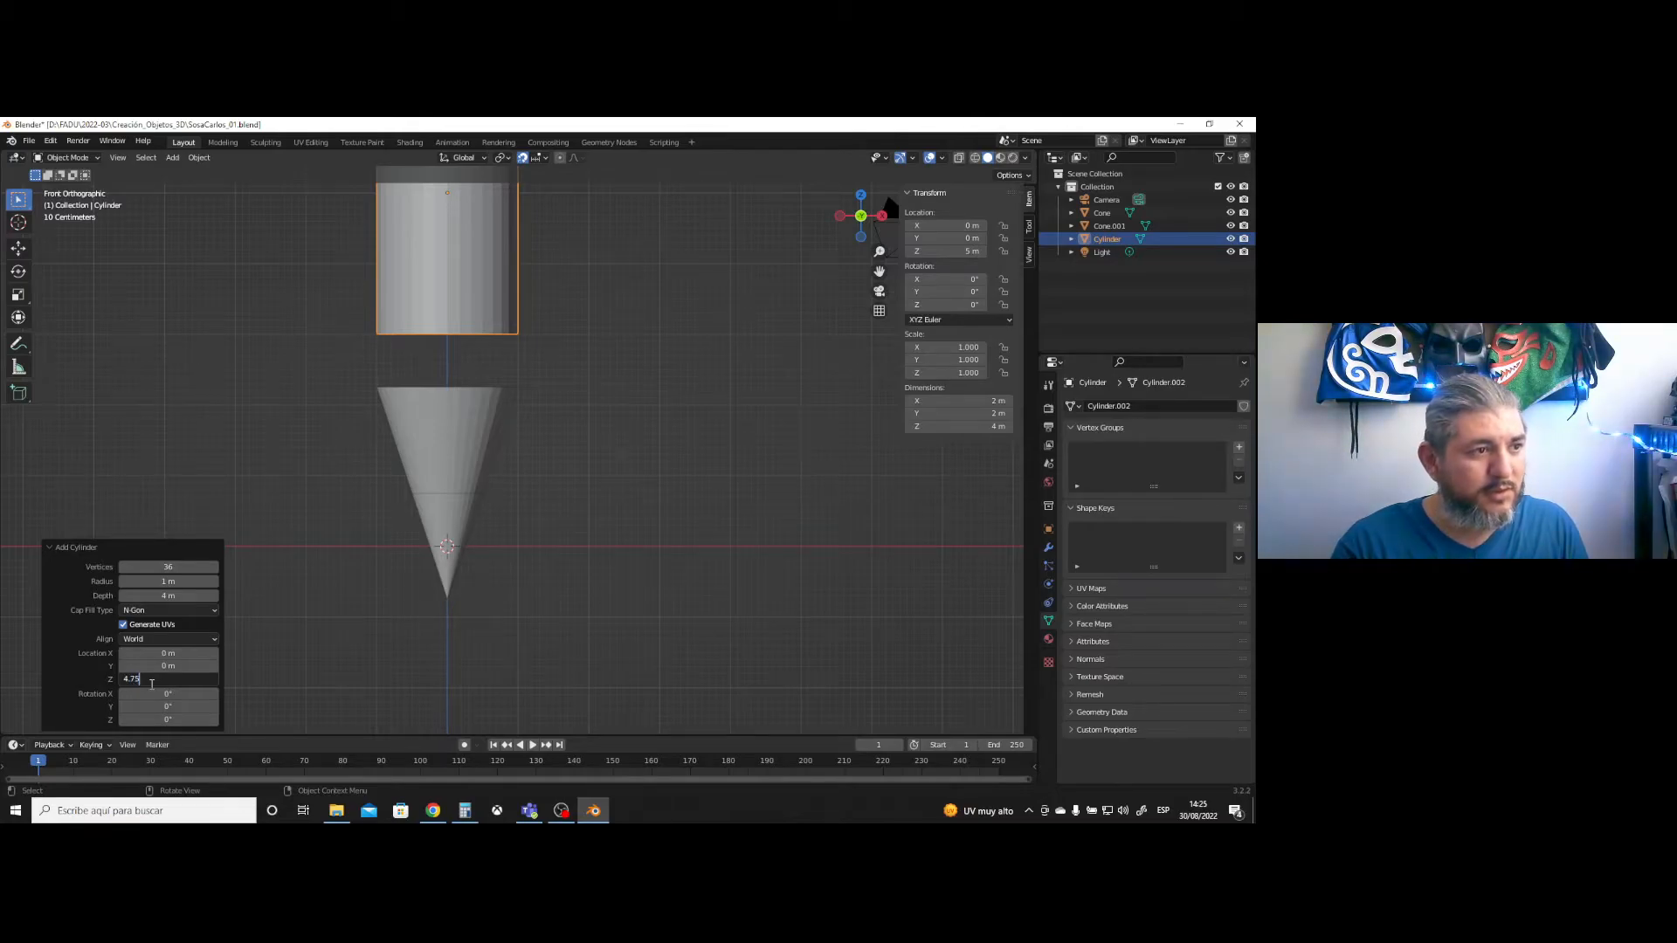
key(Return)
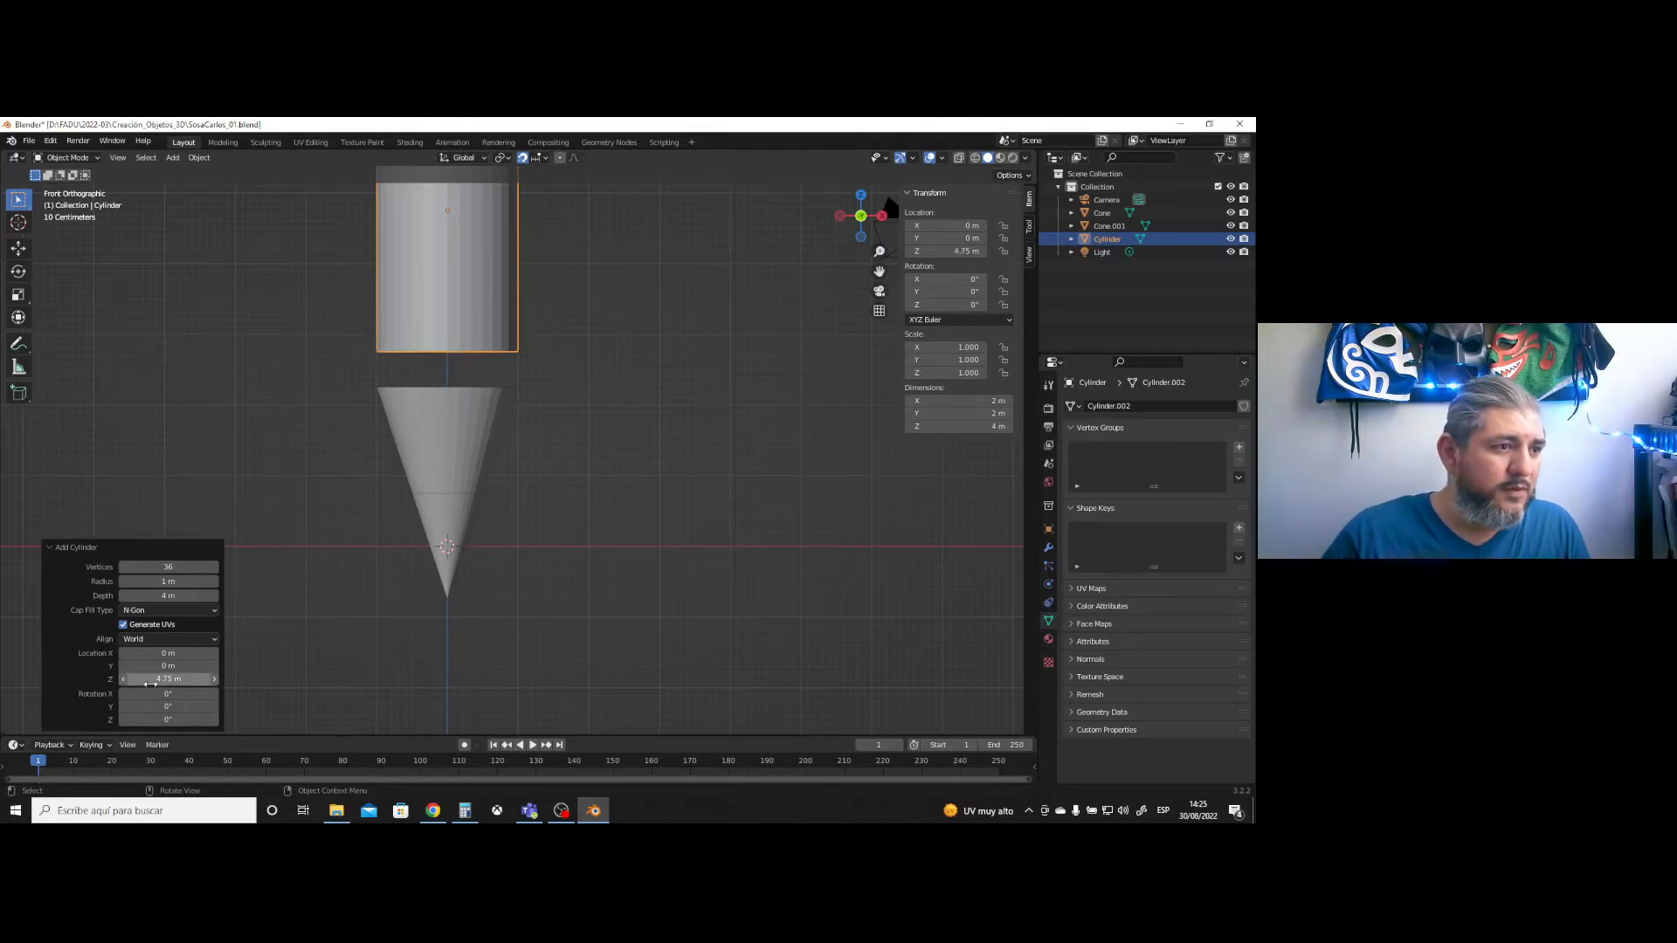
click(150, 681)
text(4)
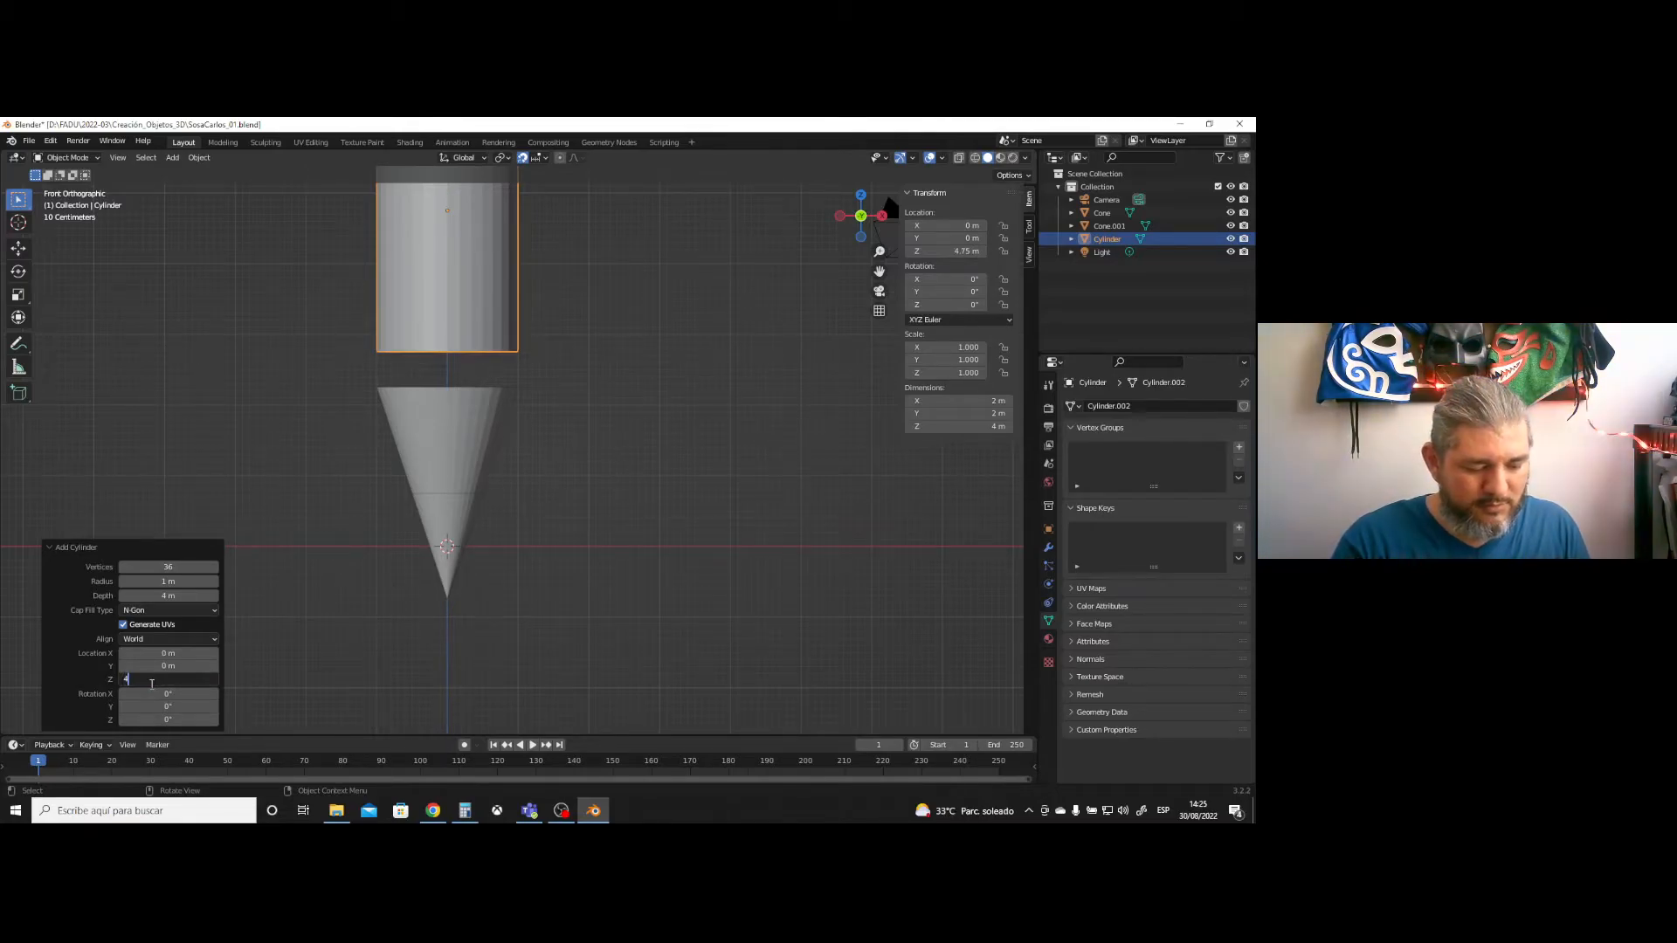
text(.5)
key(Return)
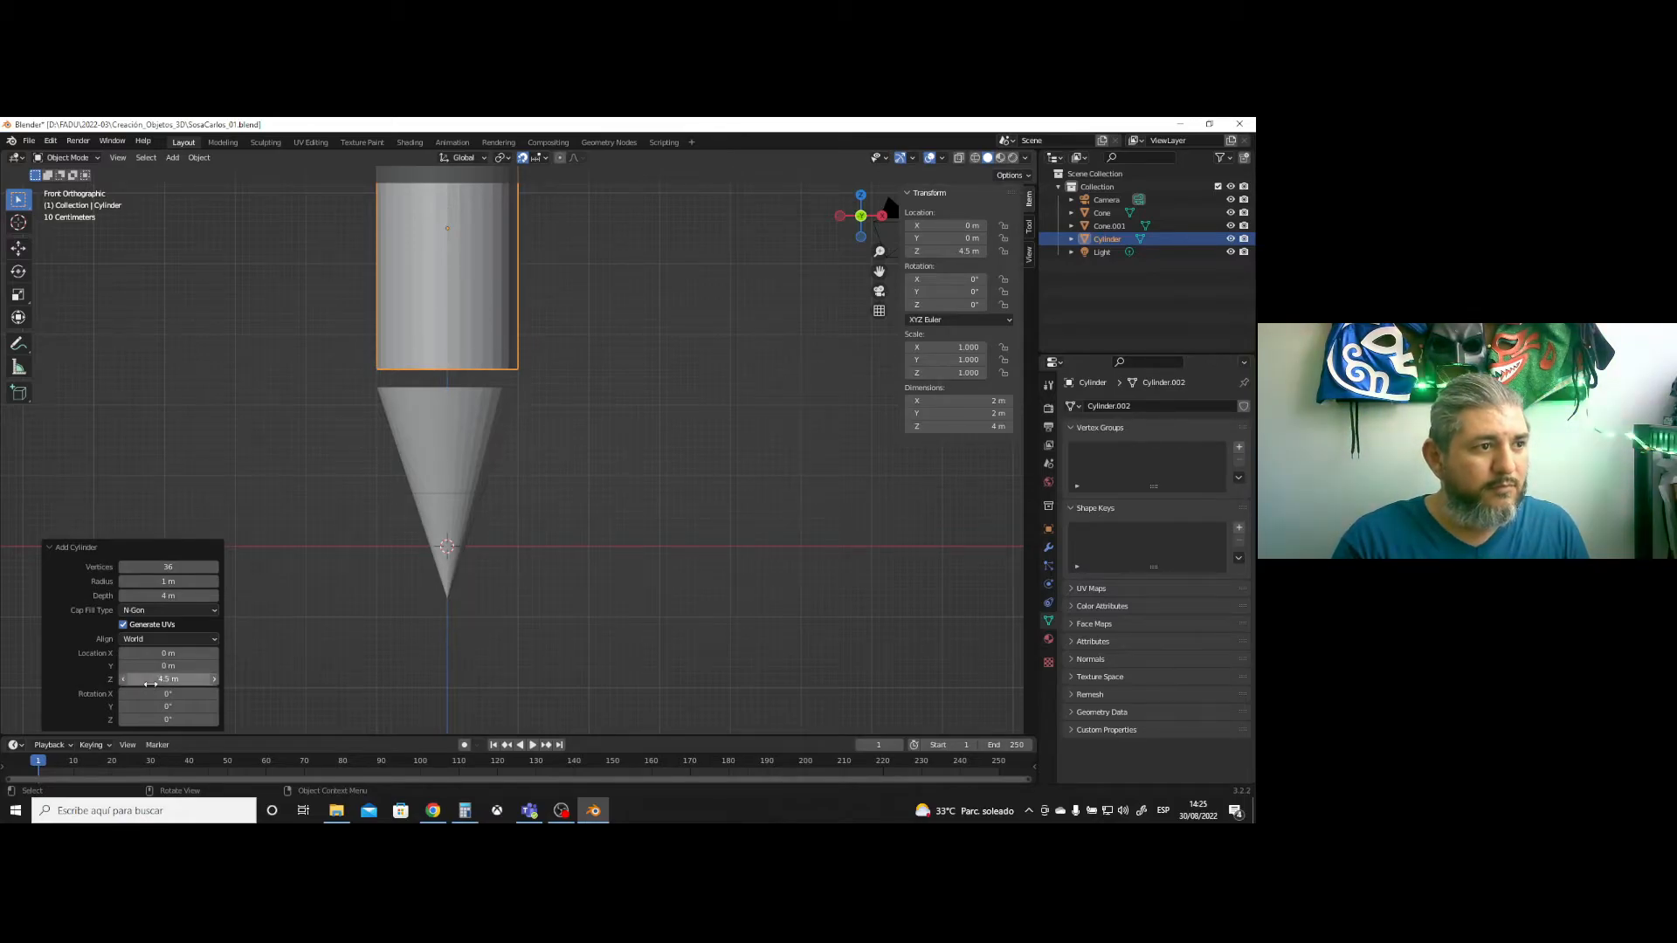
- Set the 4 m deep cylinder's Z location to 4.25 m so it rests on the upper cone's rim
click(150, 681)
text(4.25)
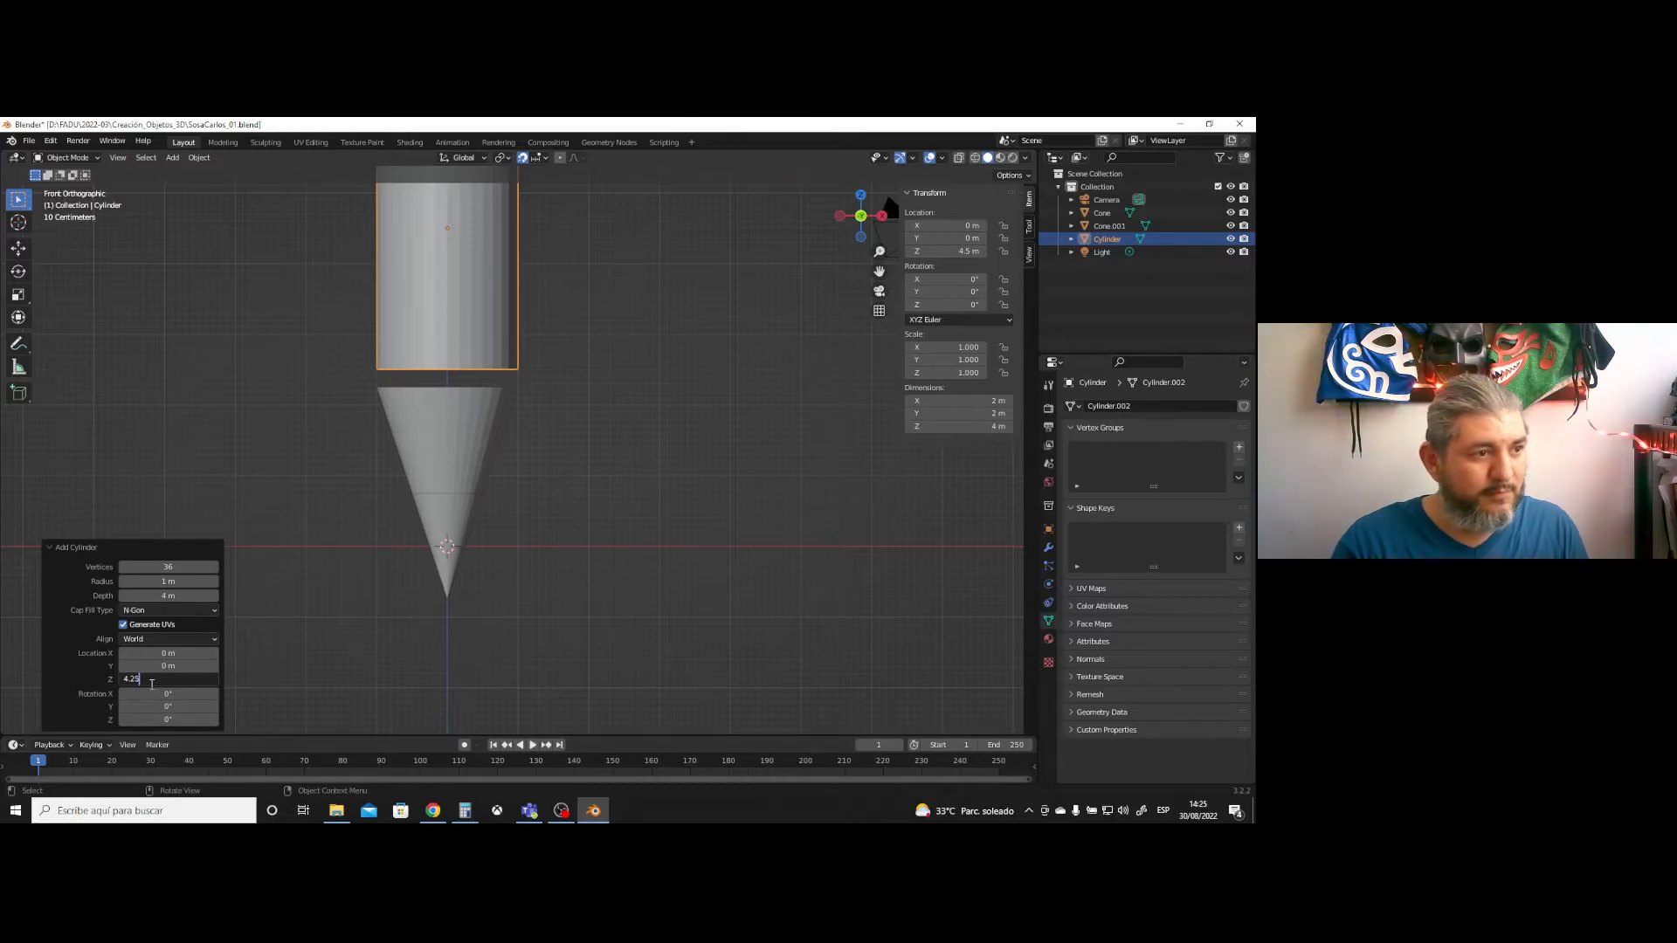
key(Return)
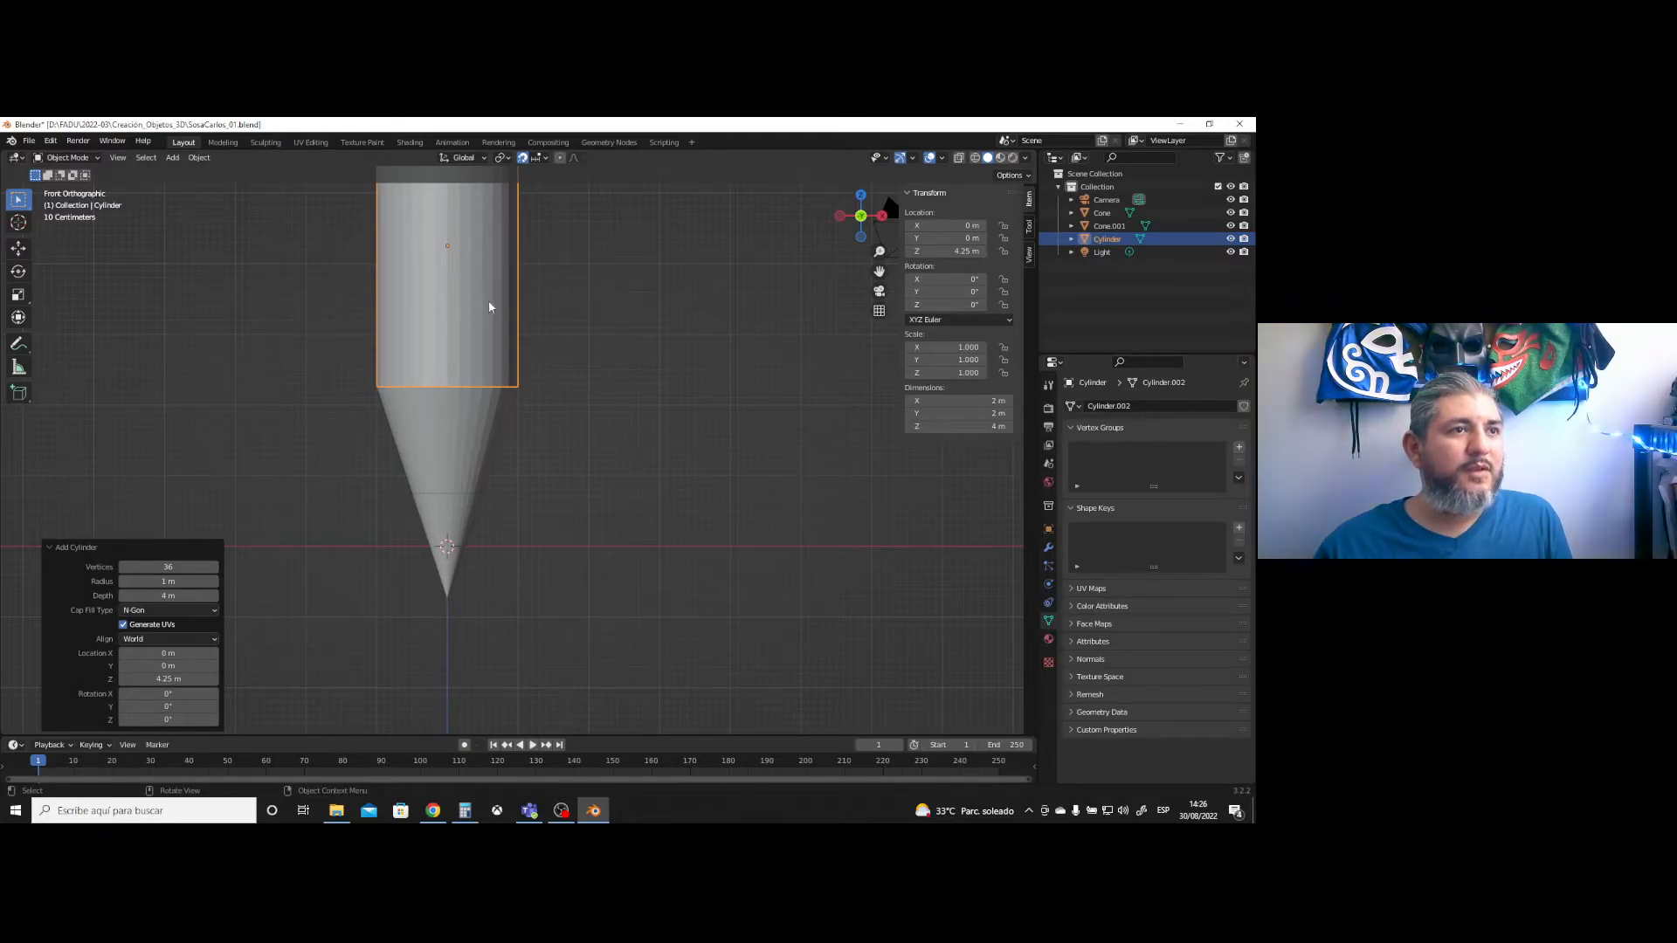
- Add a second mesh cylinder with a 1 m radius and set its depth to 1 m
shift+middle_drag(554, 305, 557, 483)
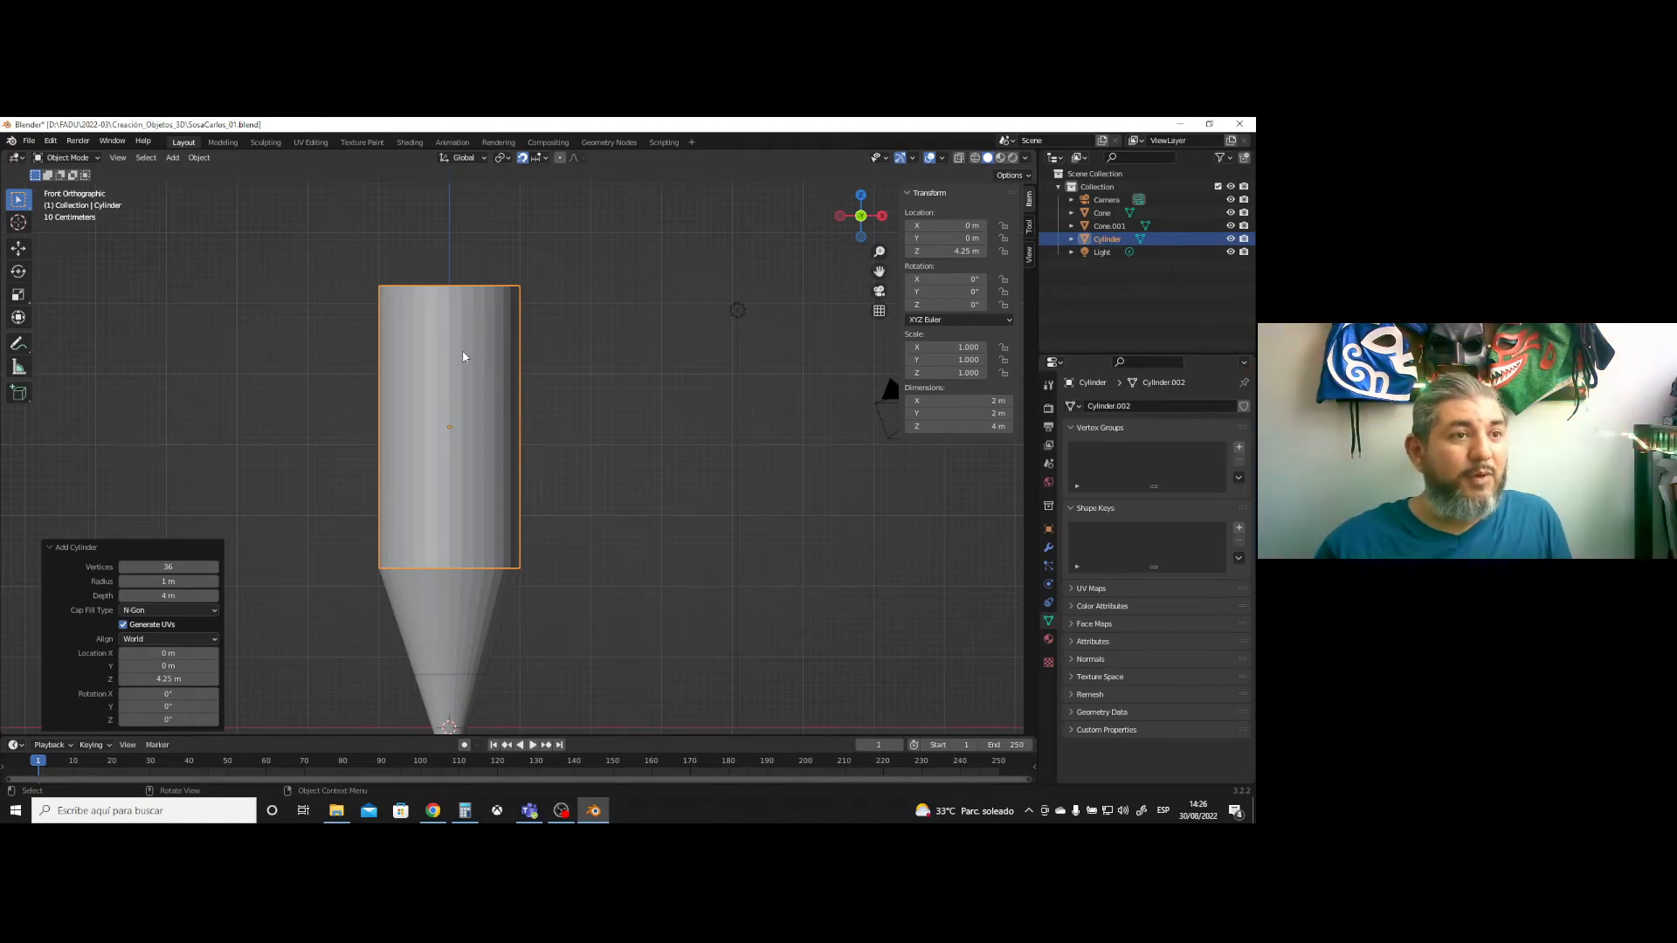
click(174, 158)
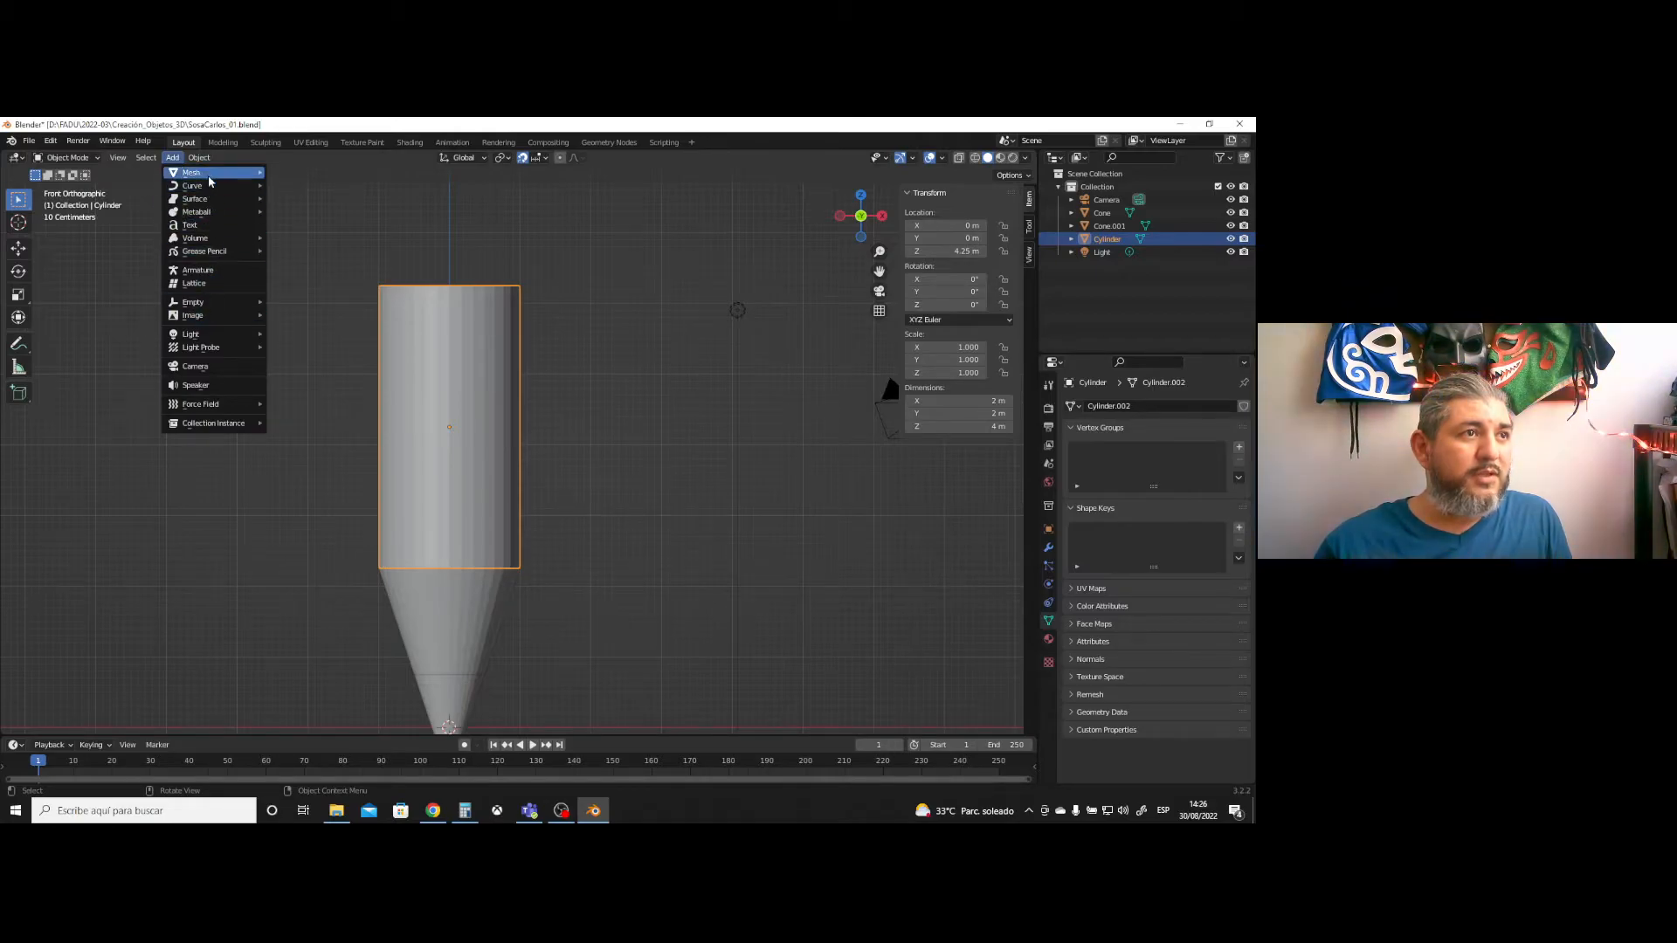
mouse_move(210, 174)
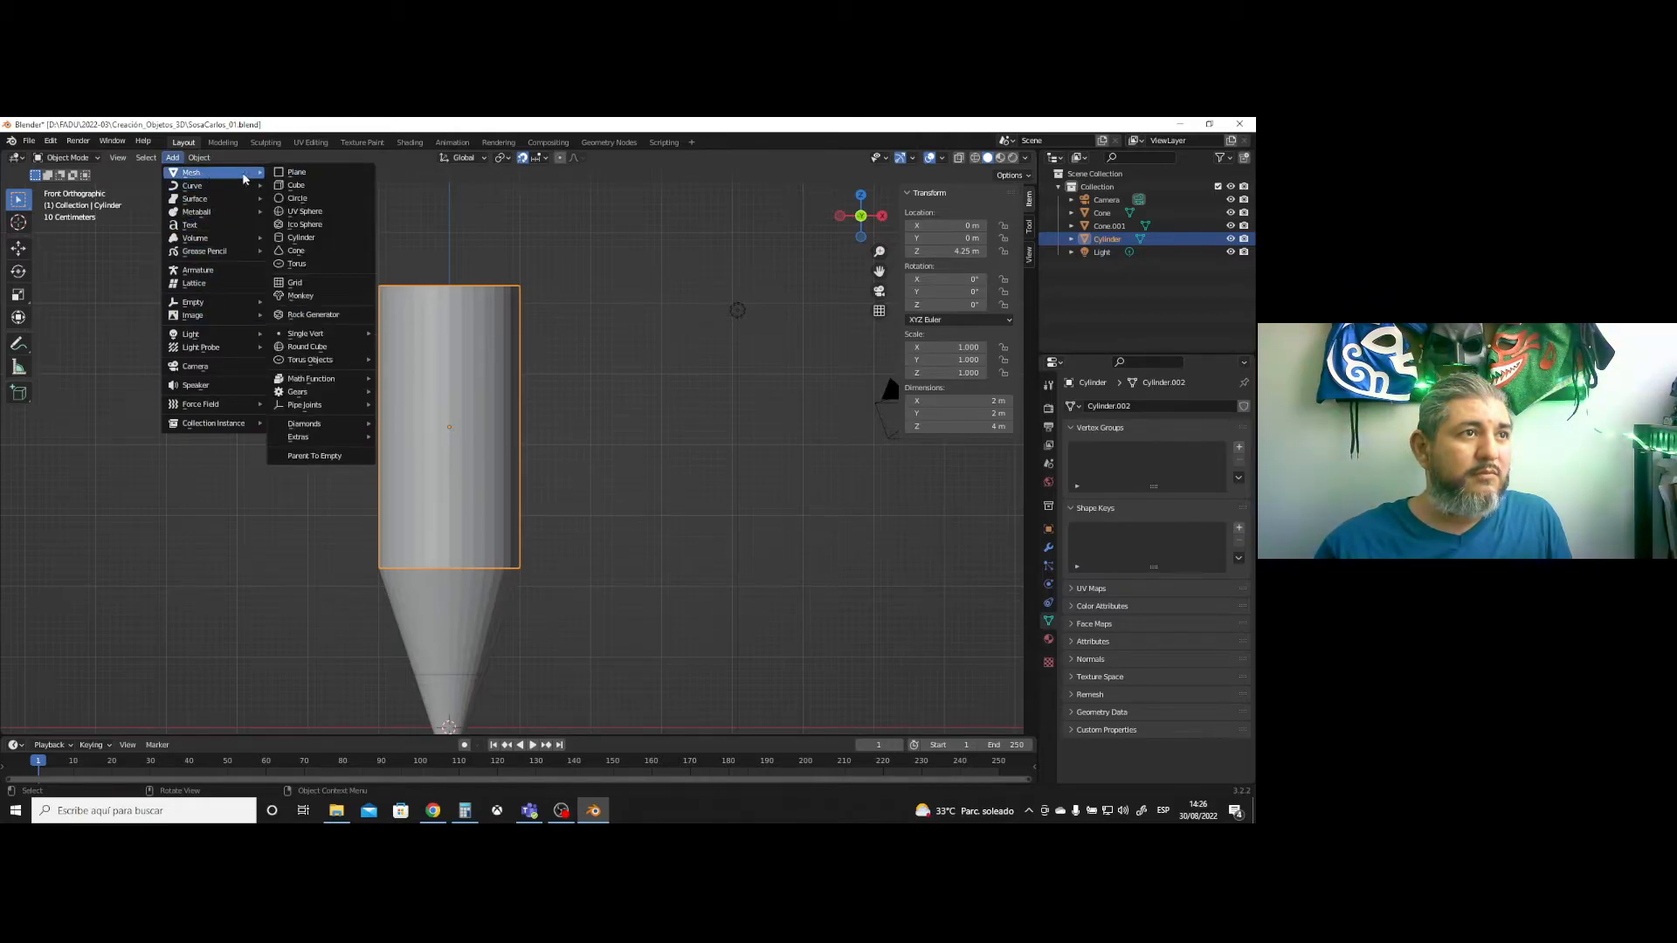
click(298, 238)
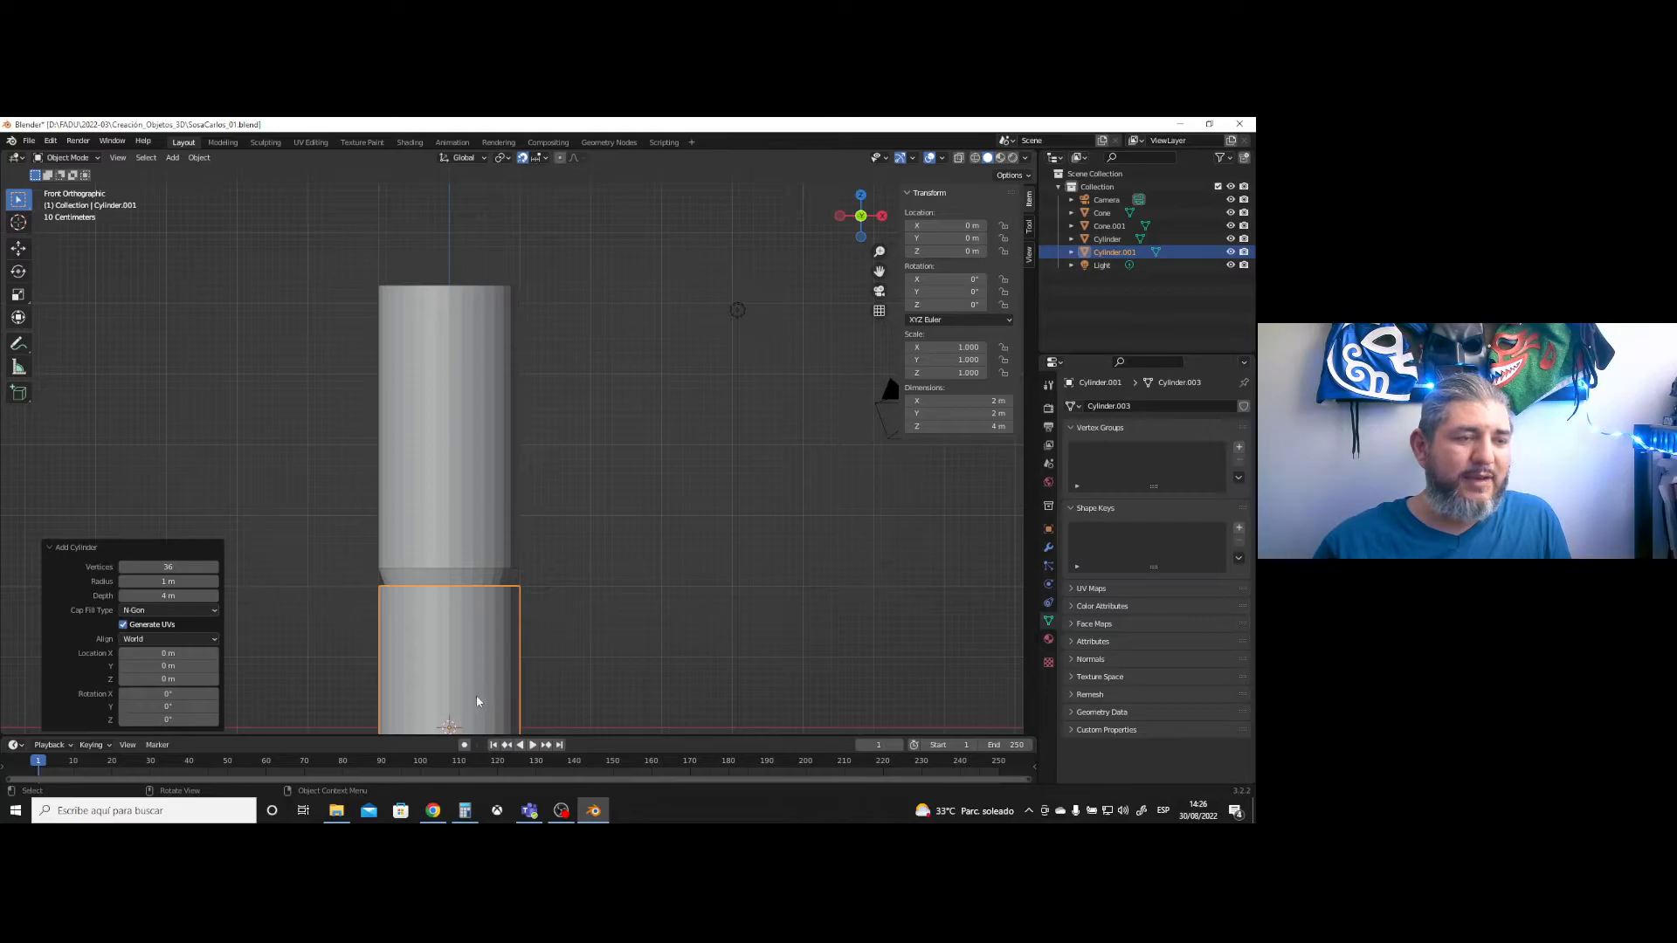
click(161, 596)
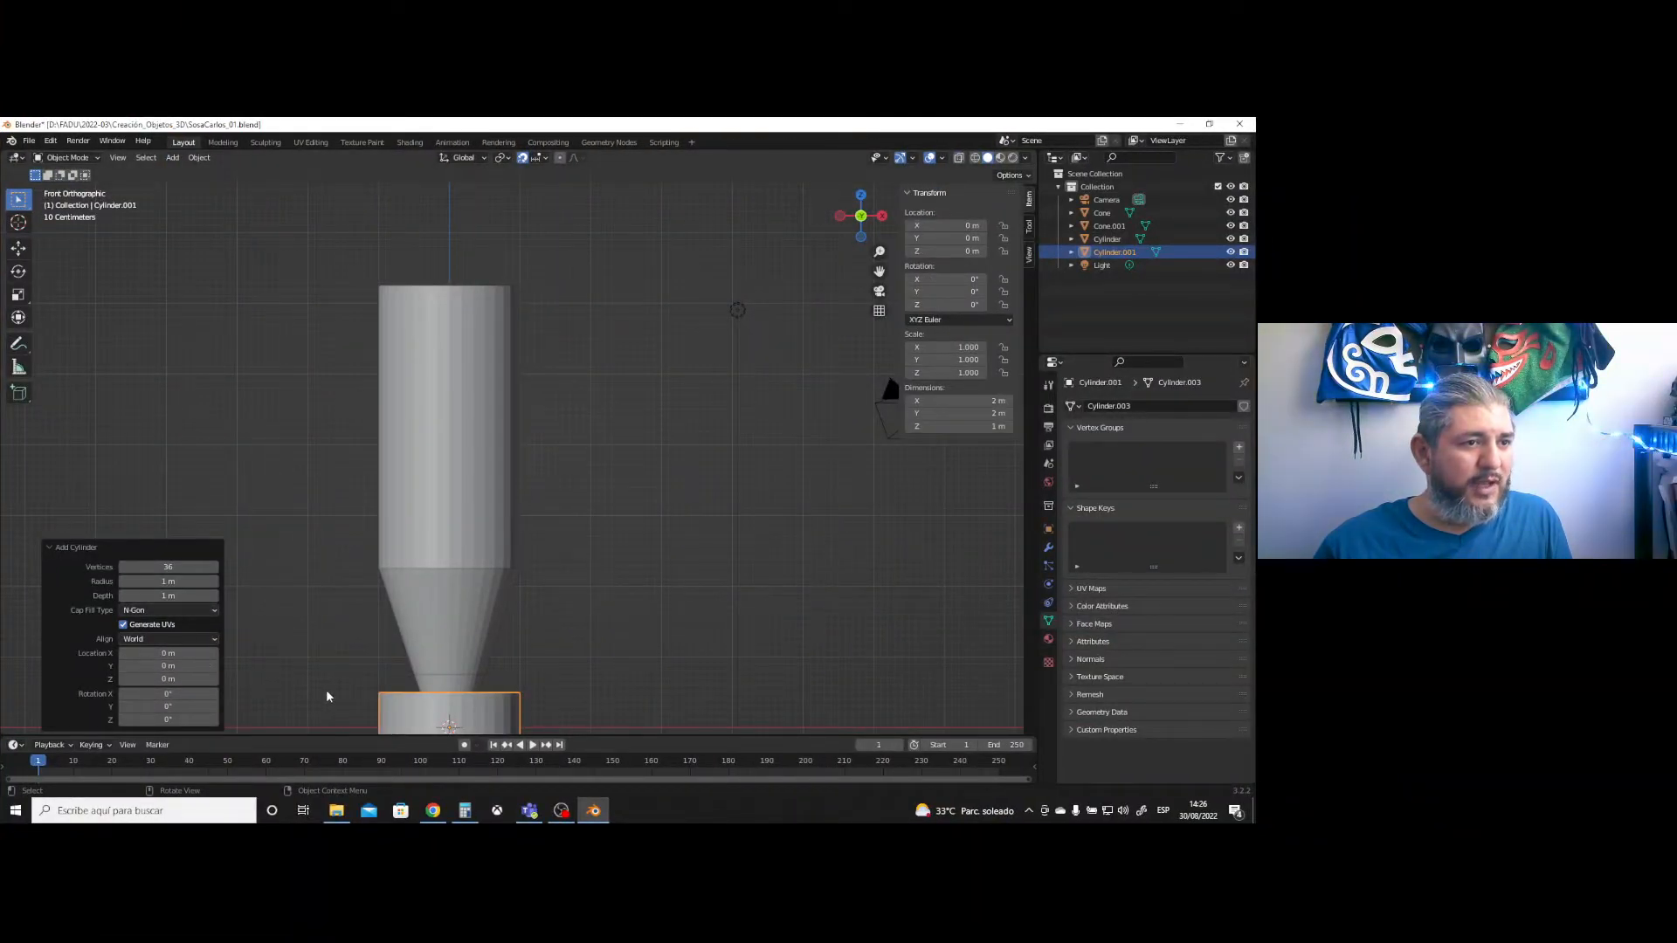
- Try Z locations of 4.25 m and 6.25 m for the 1 m deep cylinder
scroll(387, 697, down, 2)
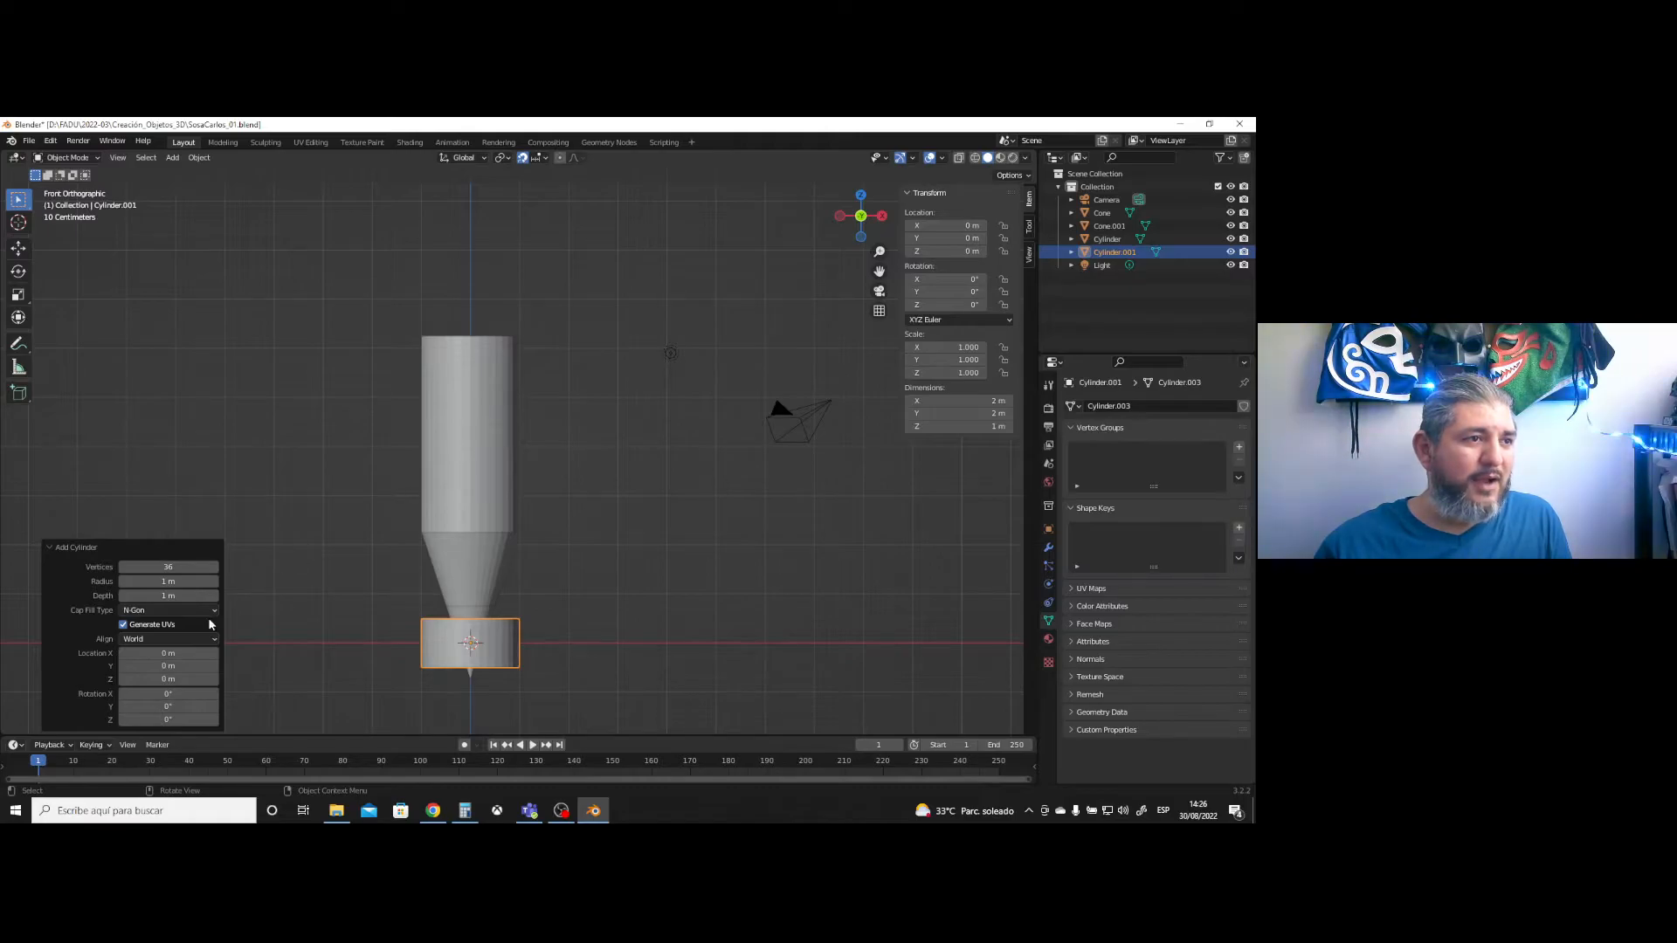
click(166, 679)
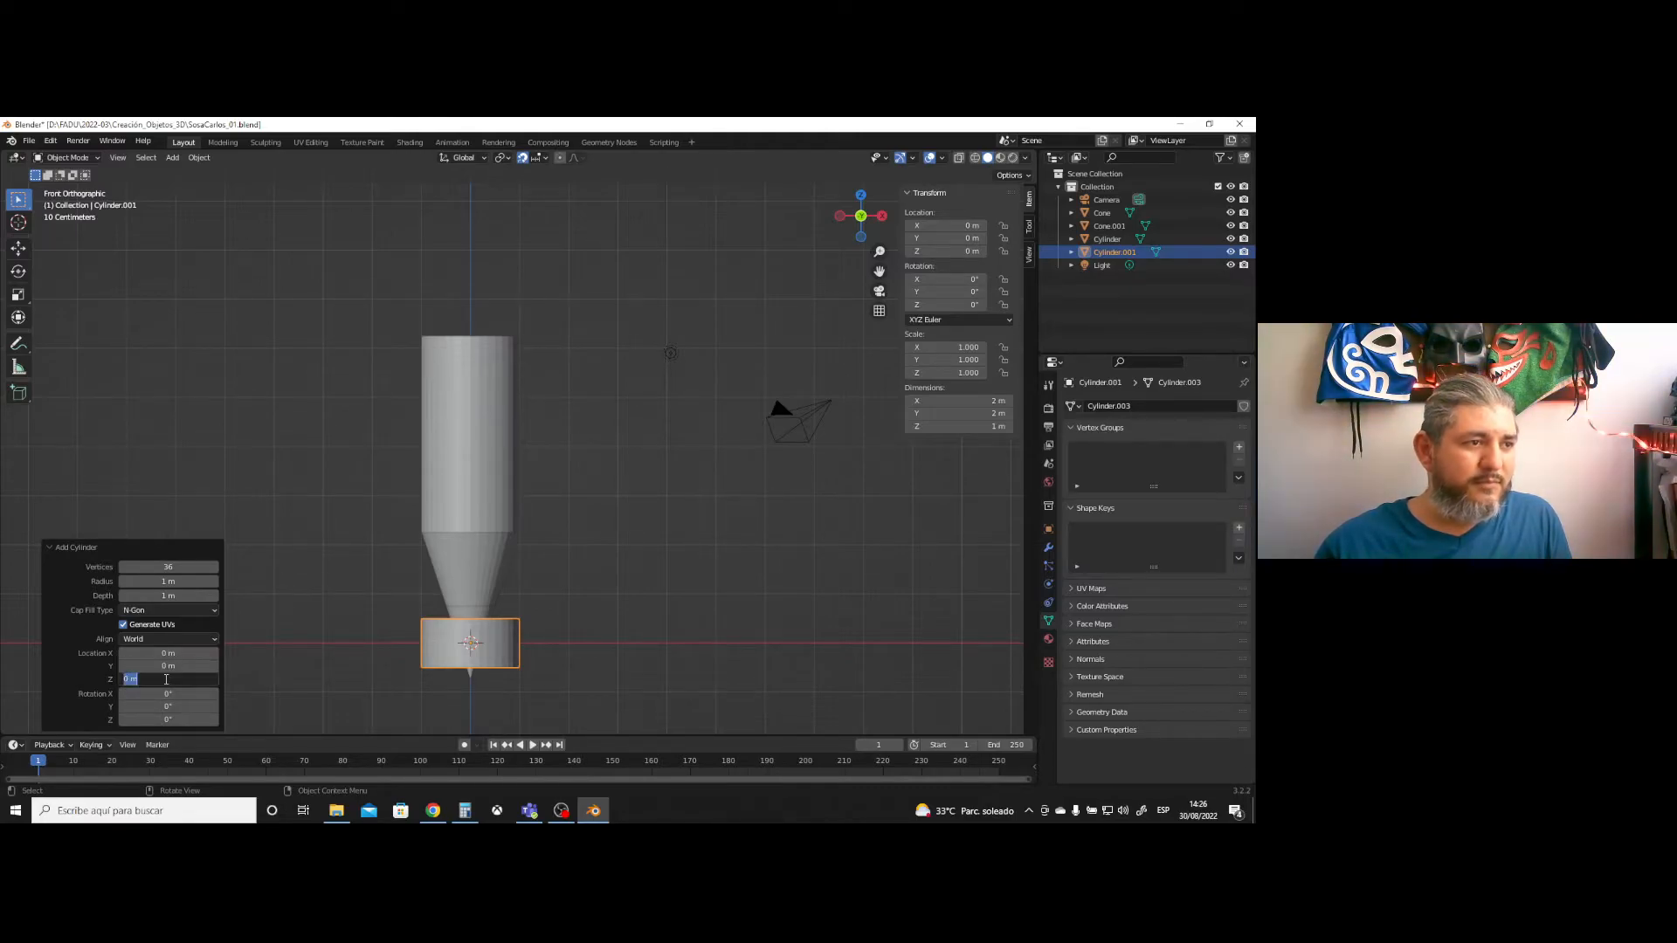
text(4)
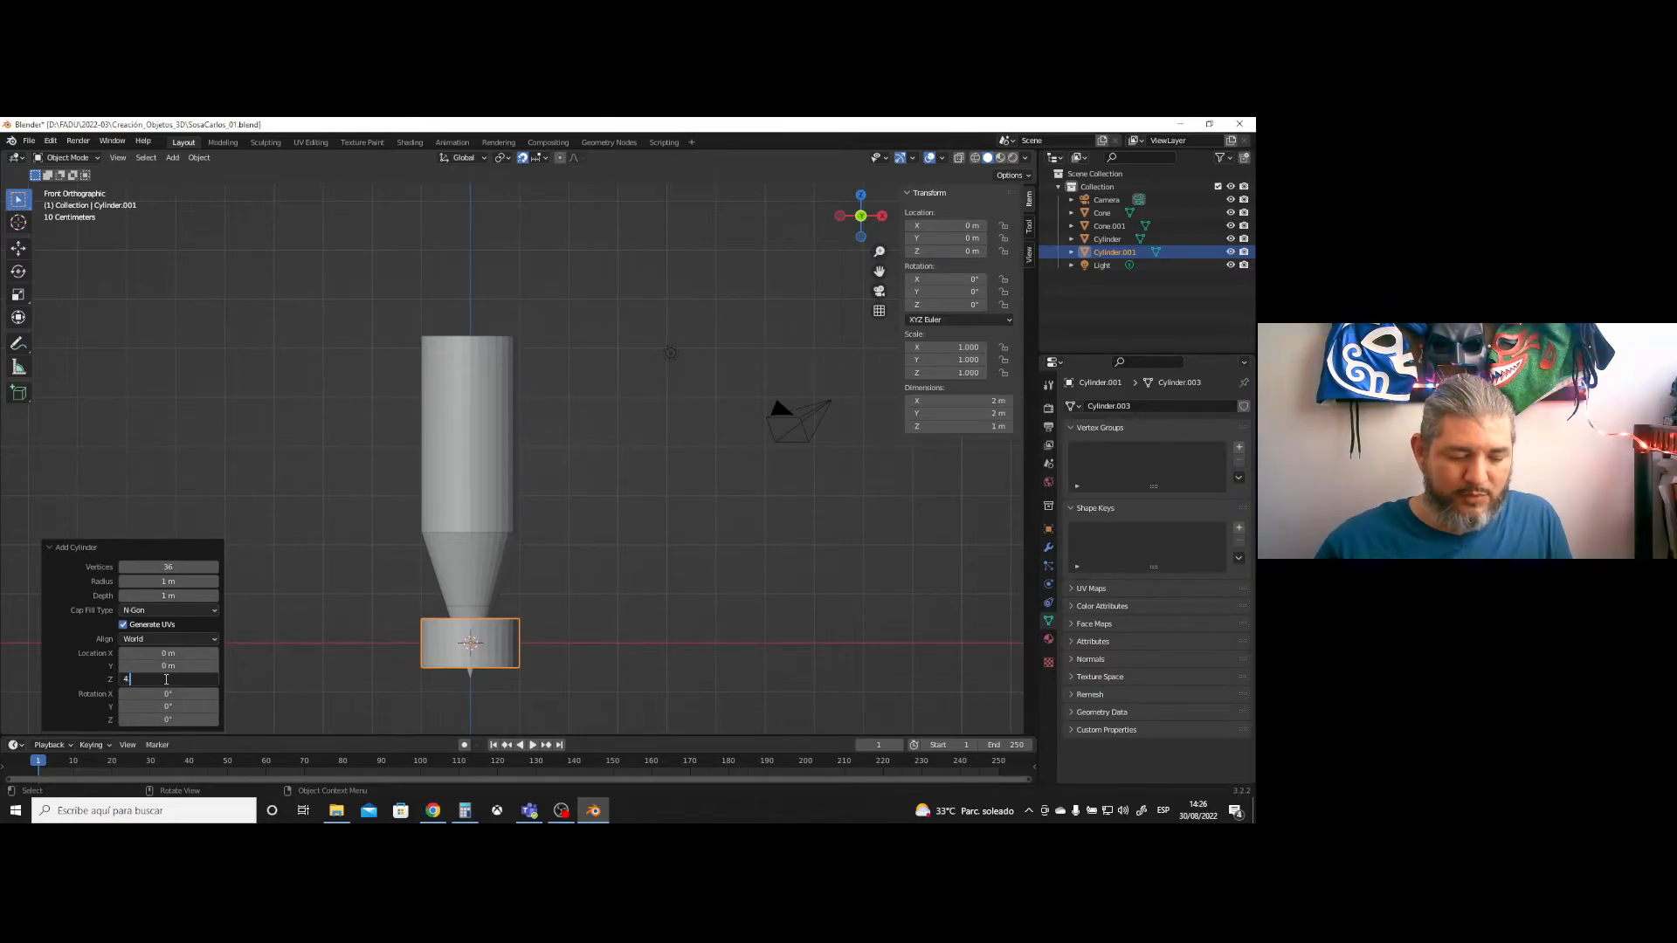
text(.25)
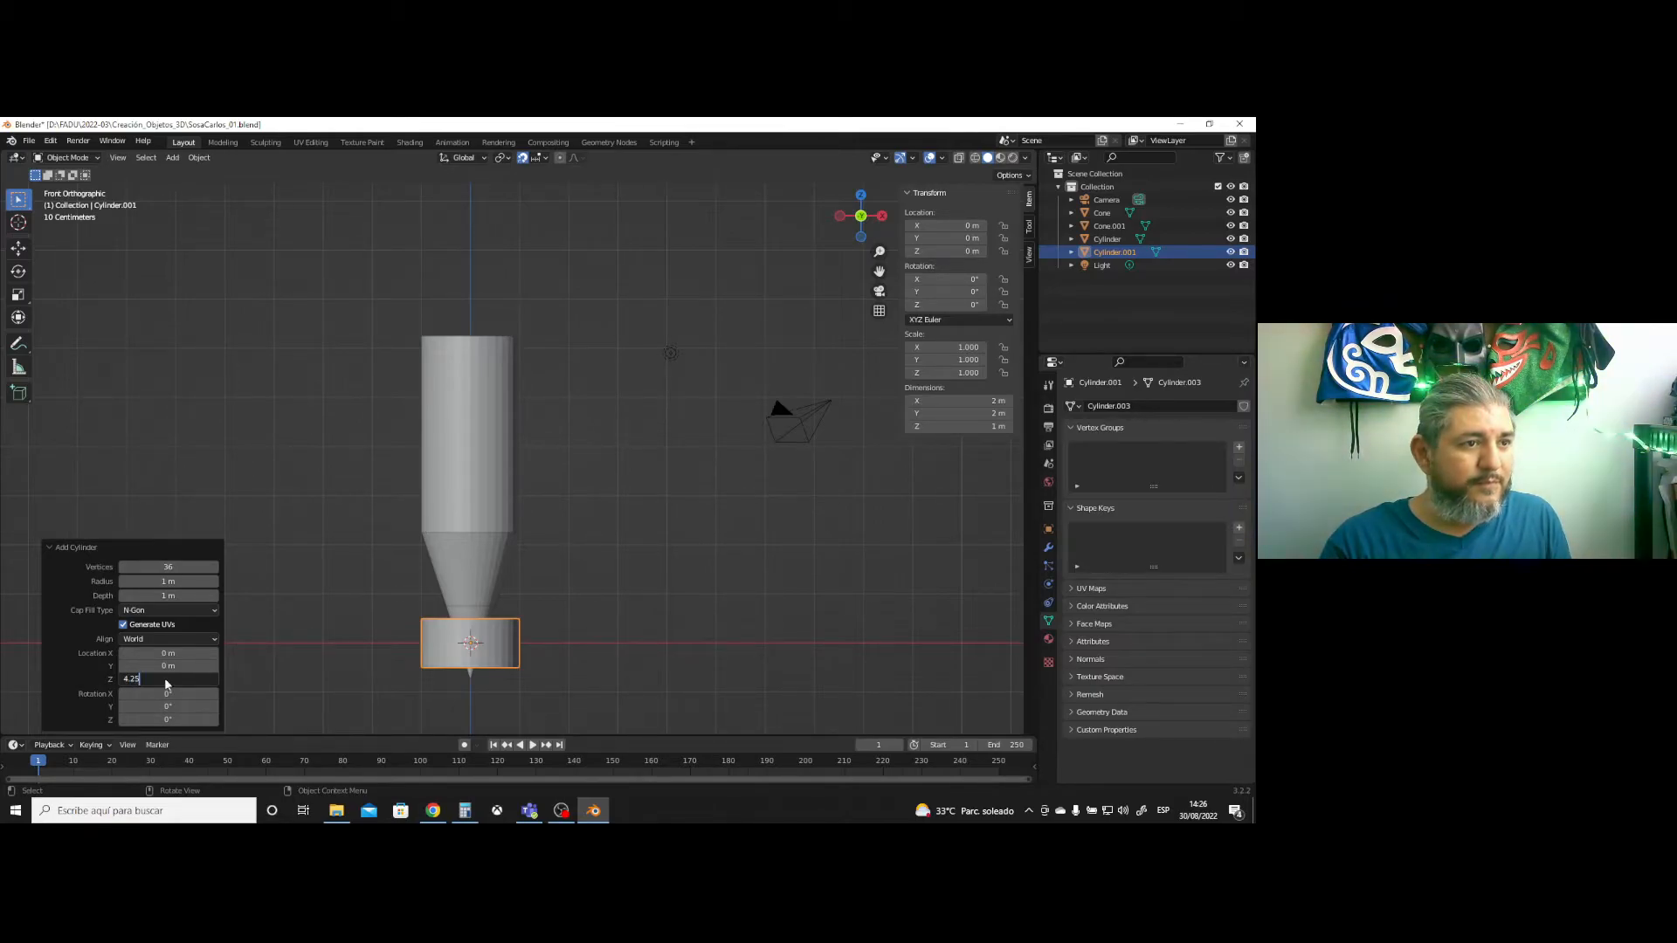
key(Return)
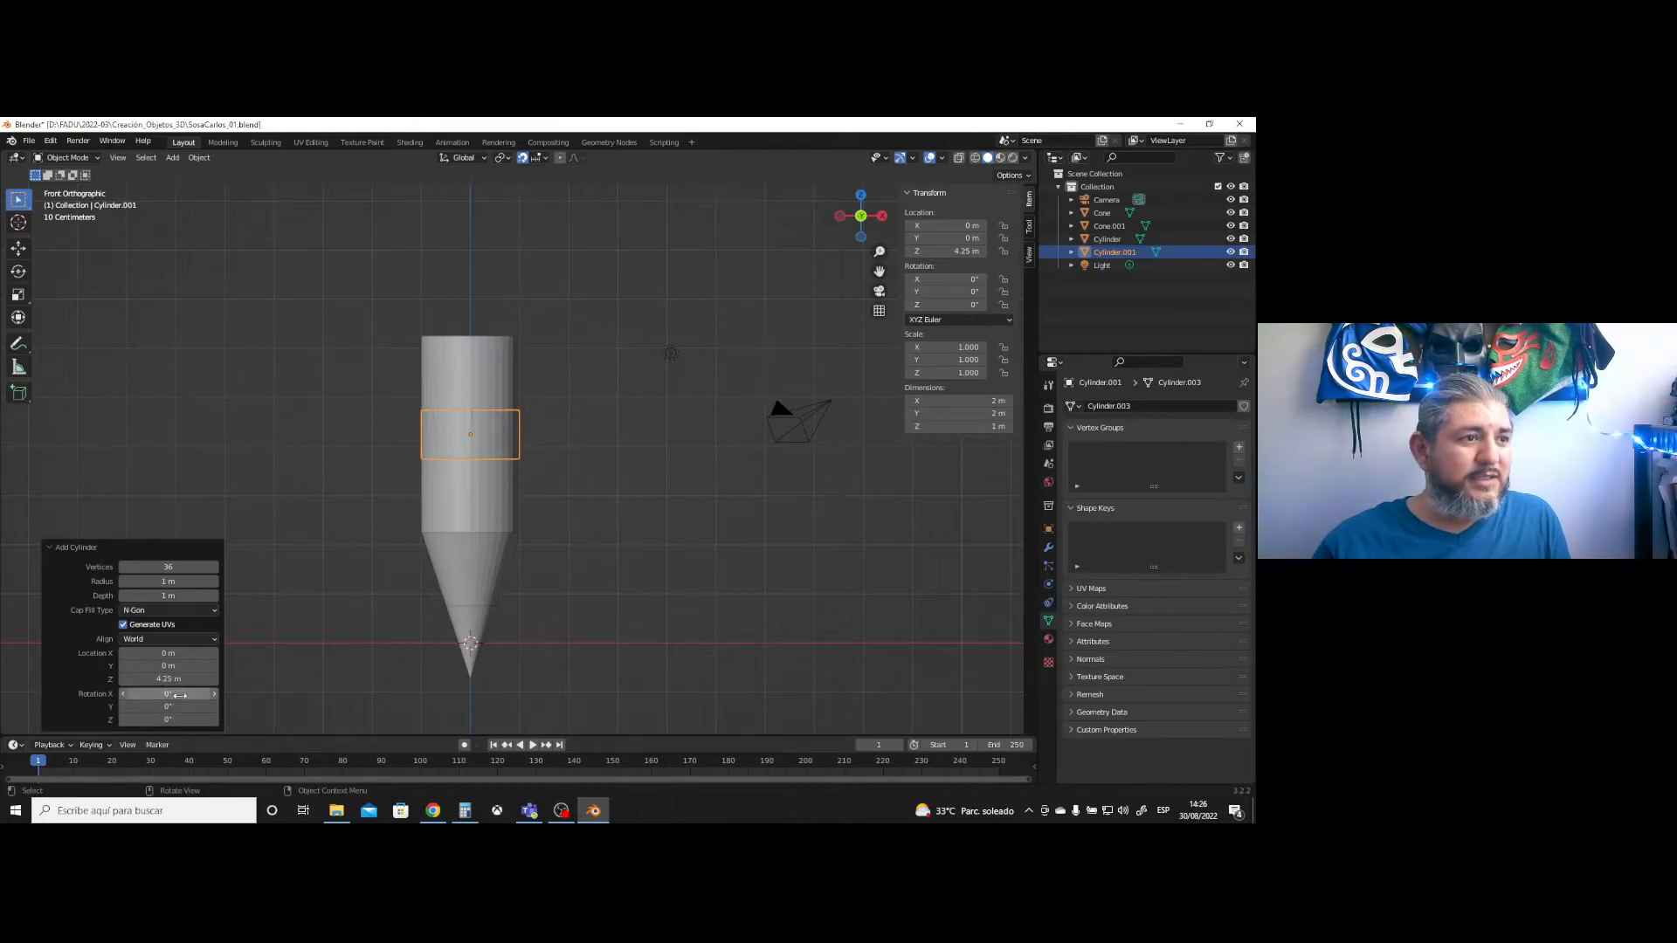
click(161, 679)
click(126, 679)
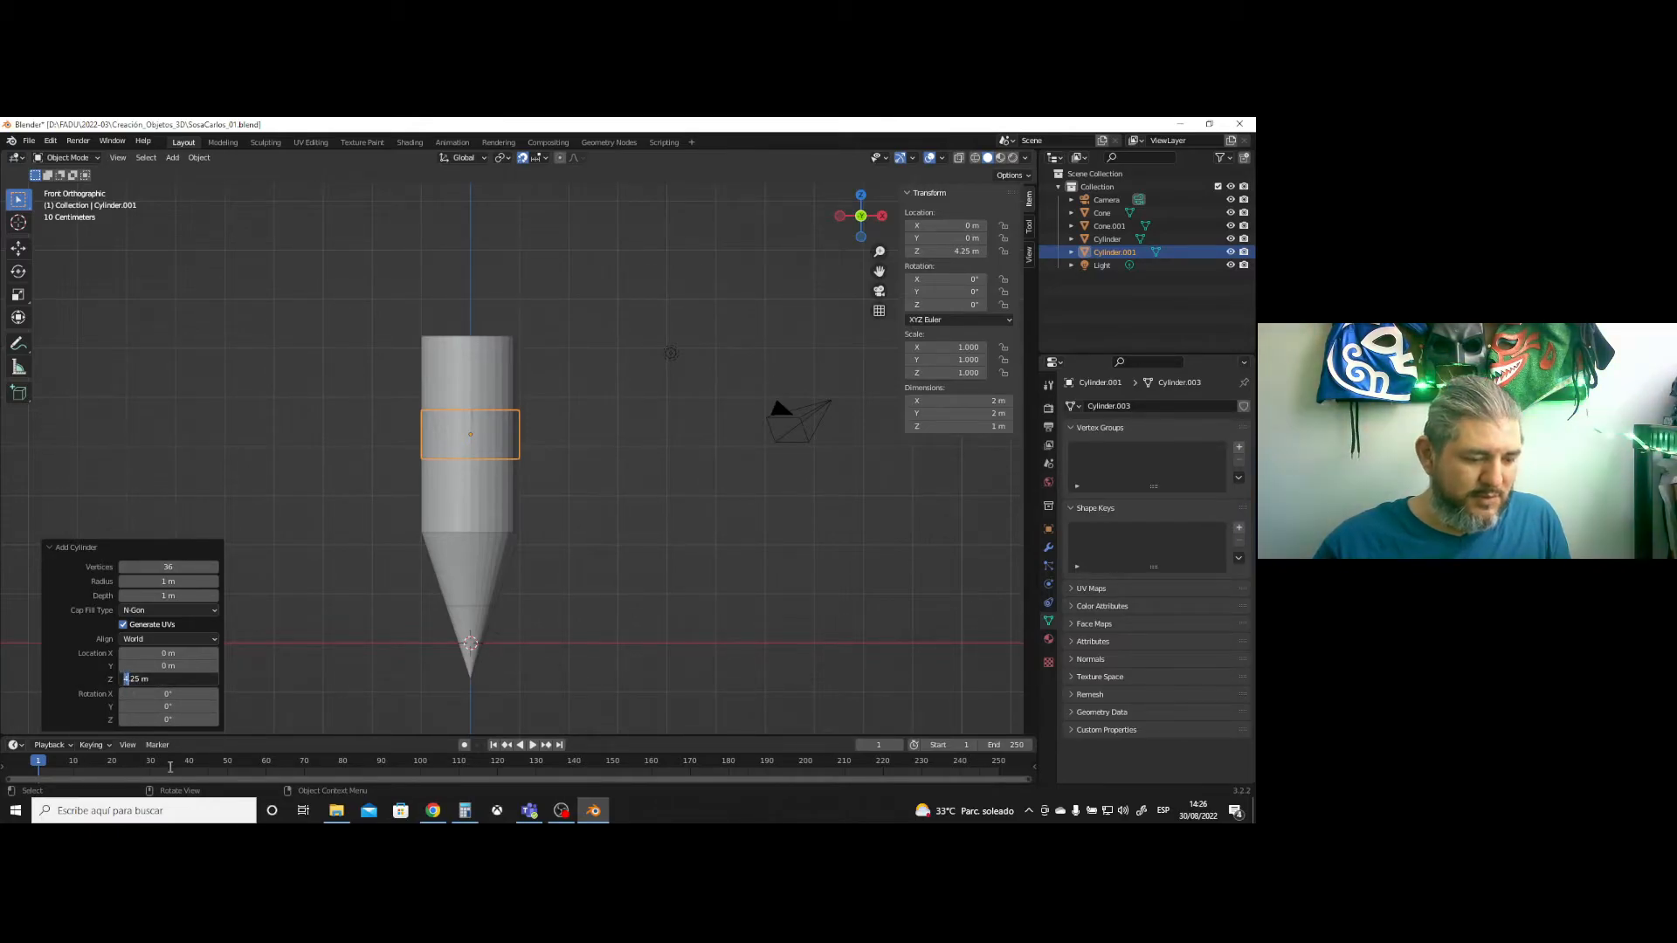
text(6)
key(Return)
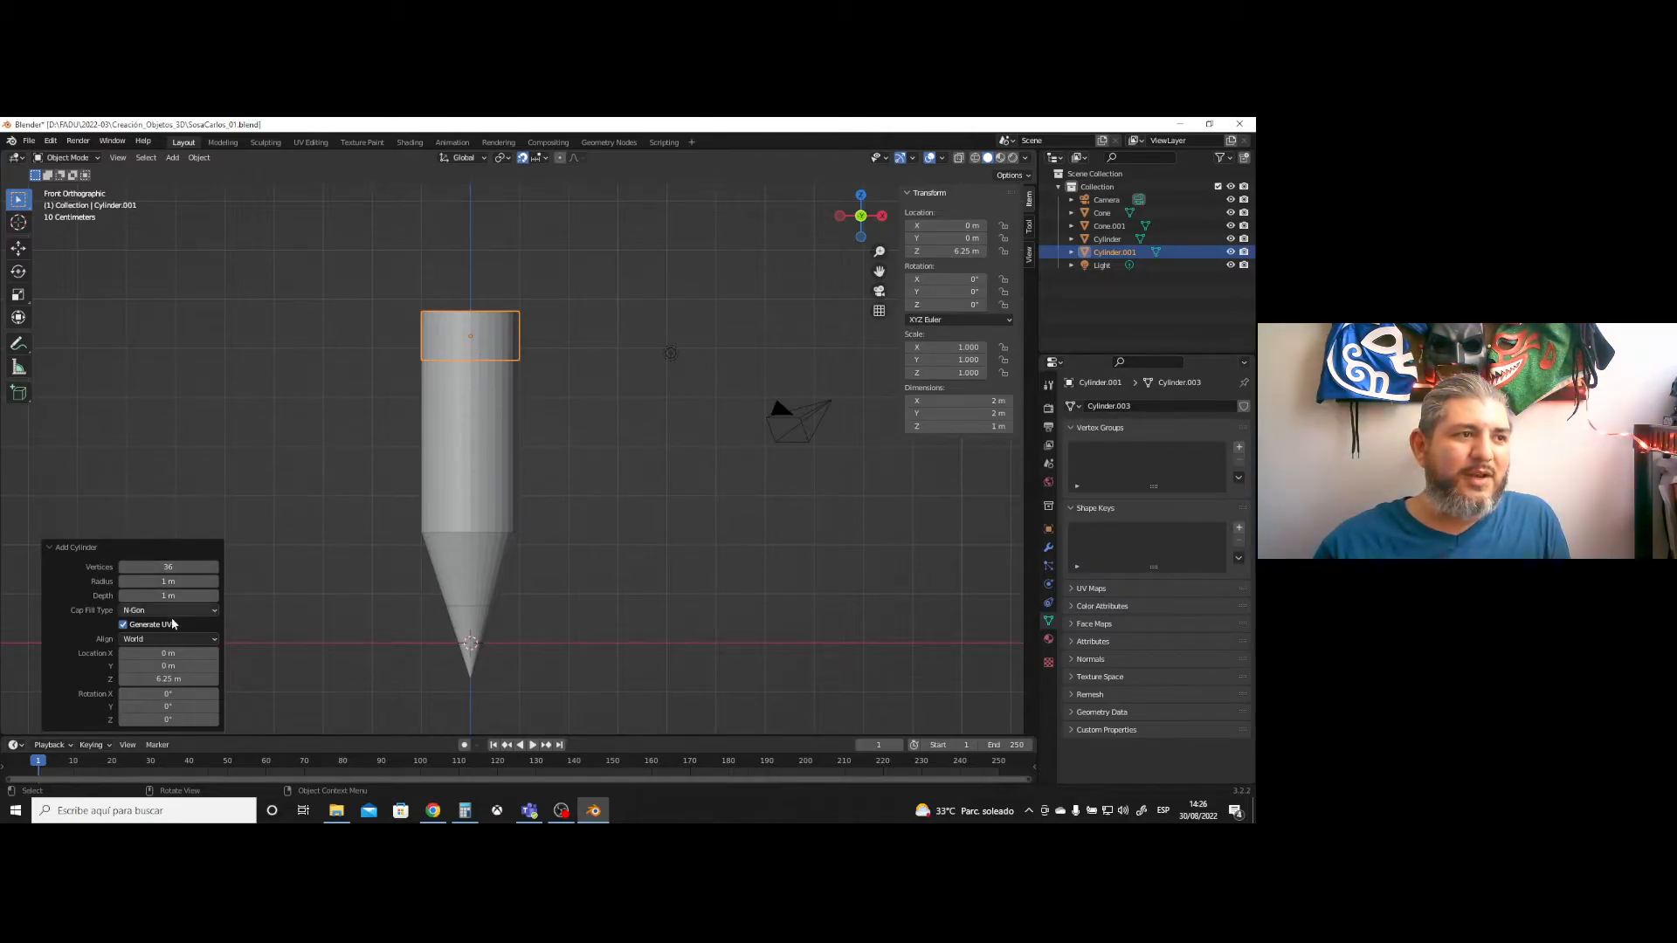
- Set the 1 m deep cylinder's Z location to 6.75 m so it sits on top of the long cylinder
click(170, 680)
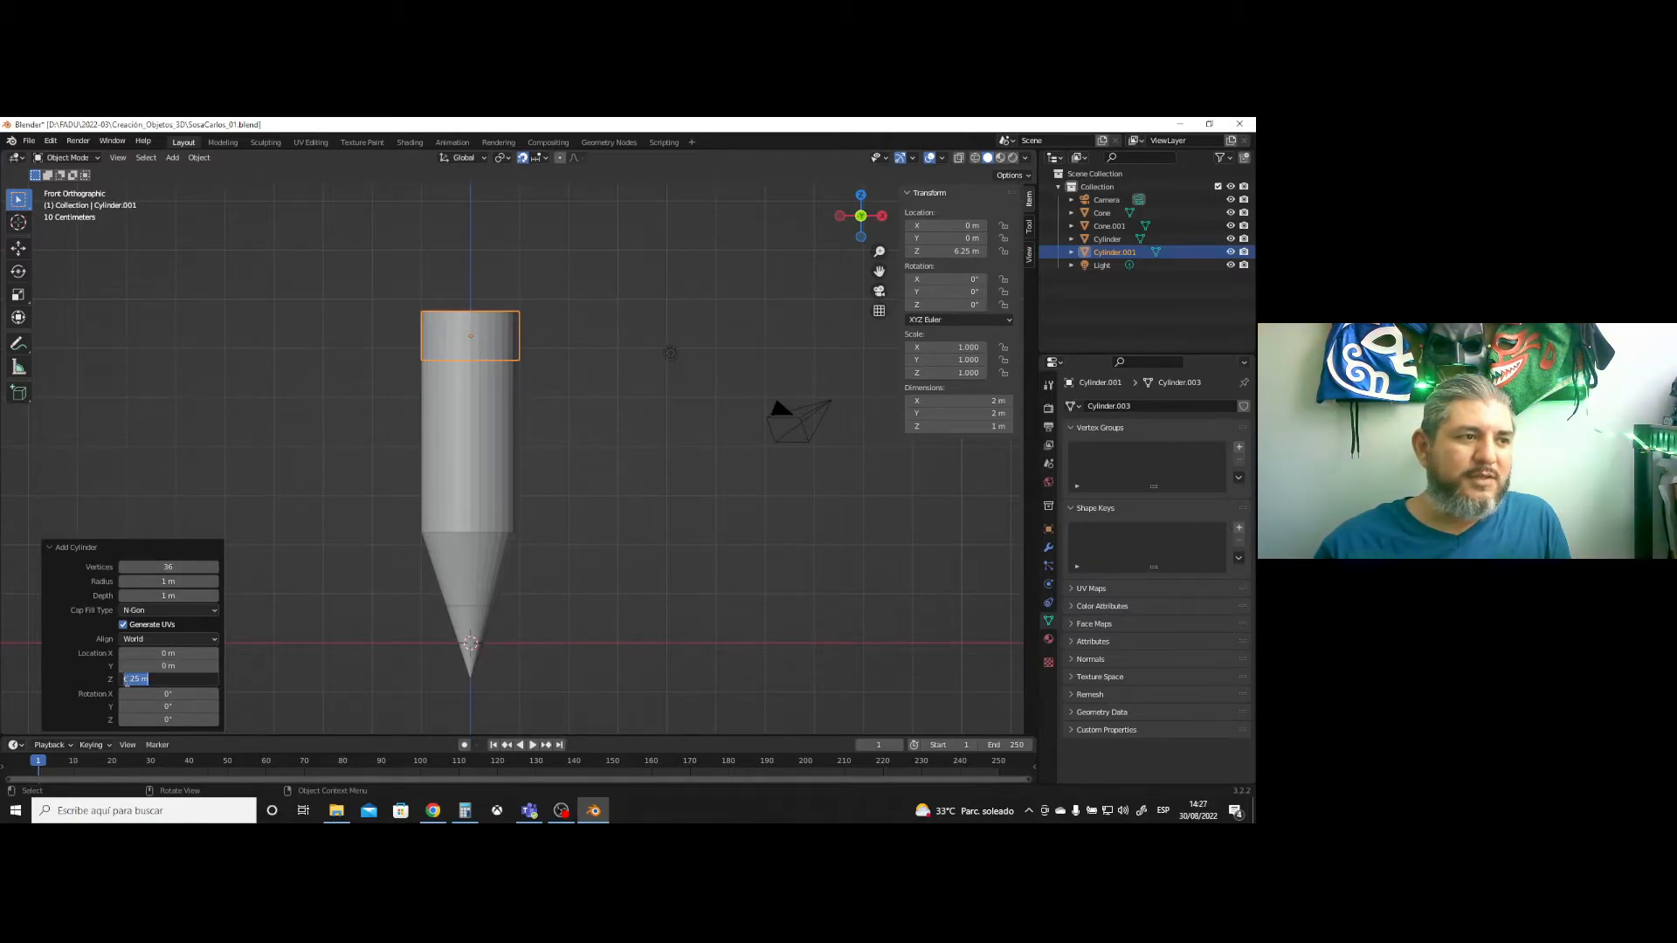
click(133, 678)
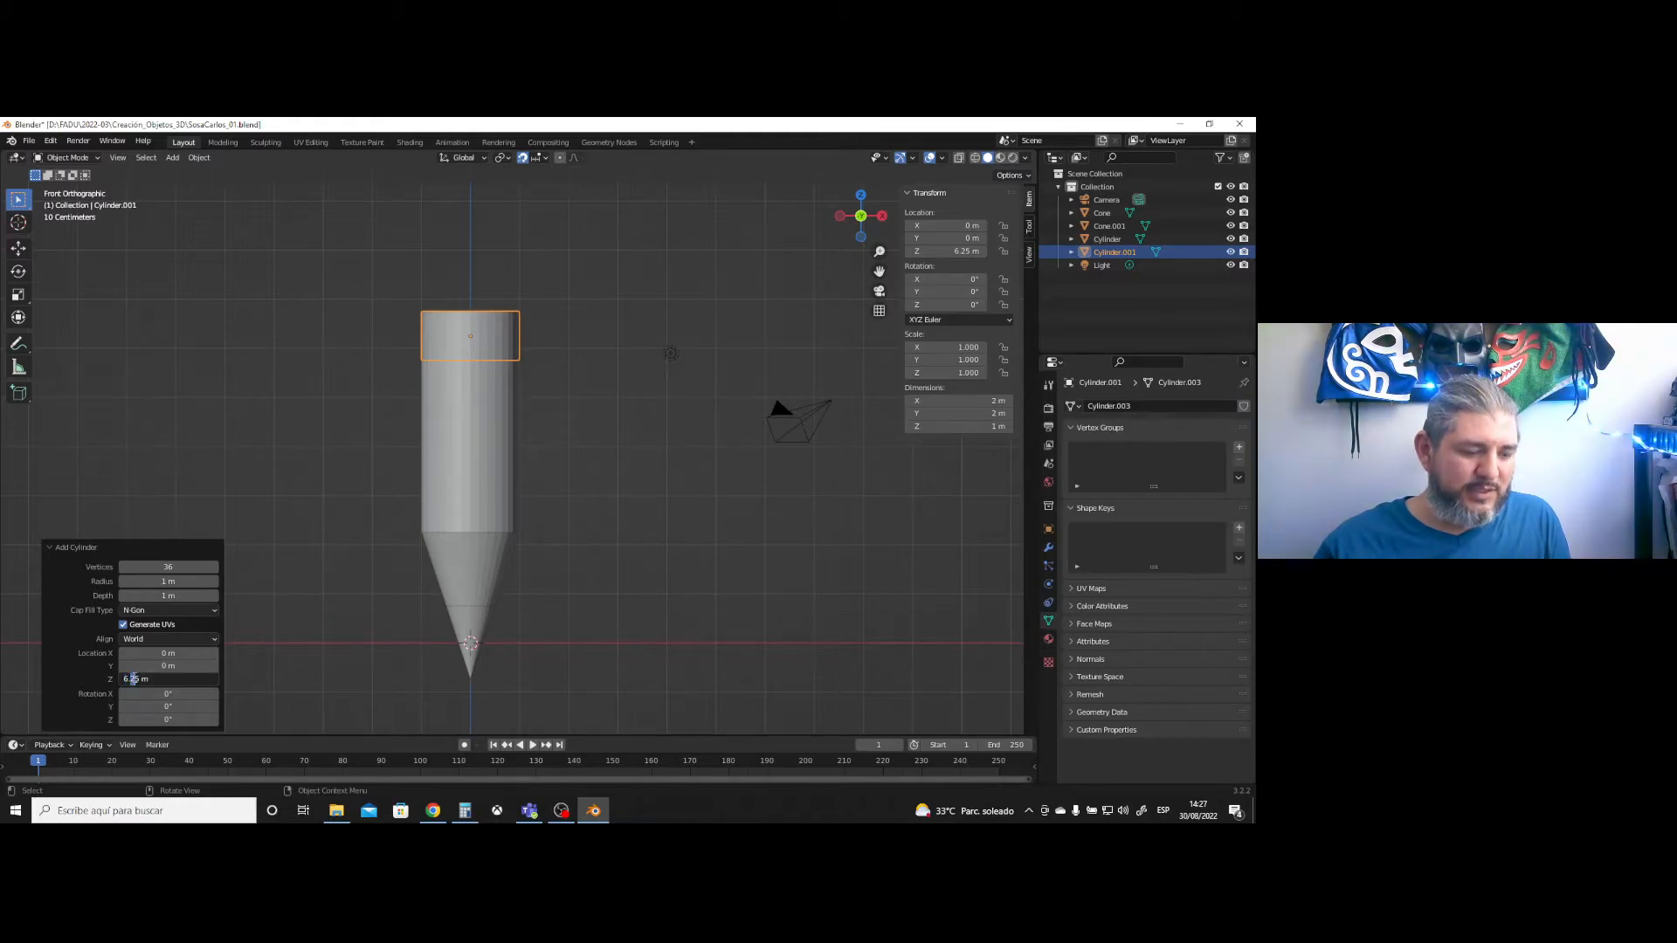
text(7)
key(Return)
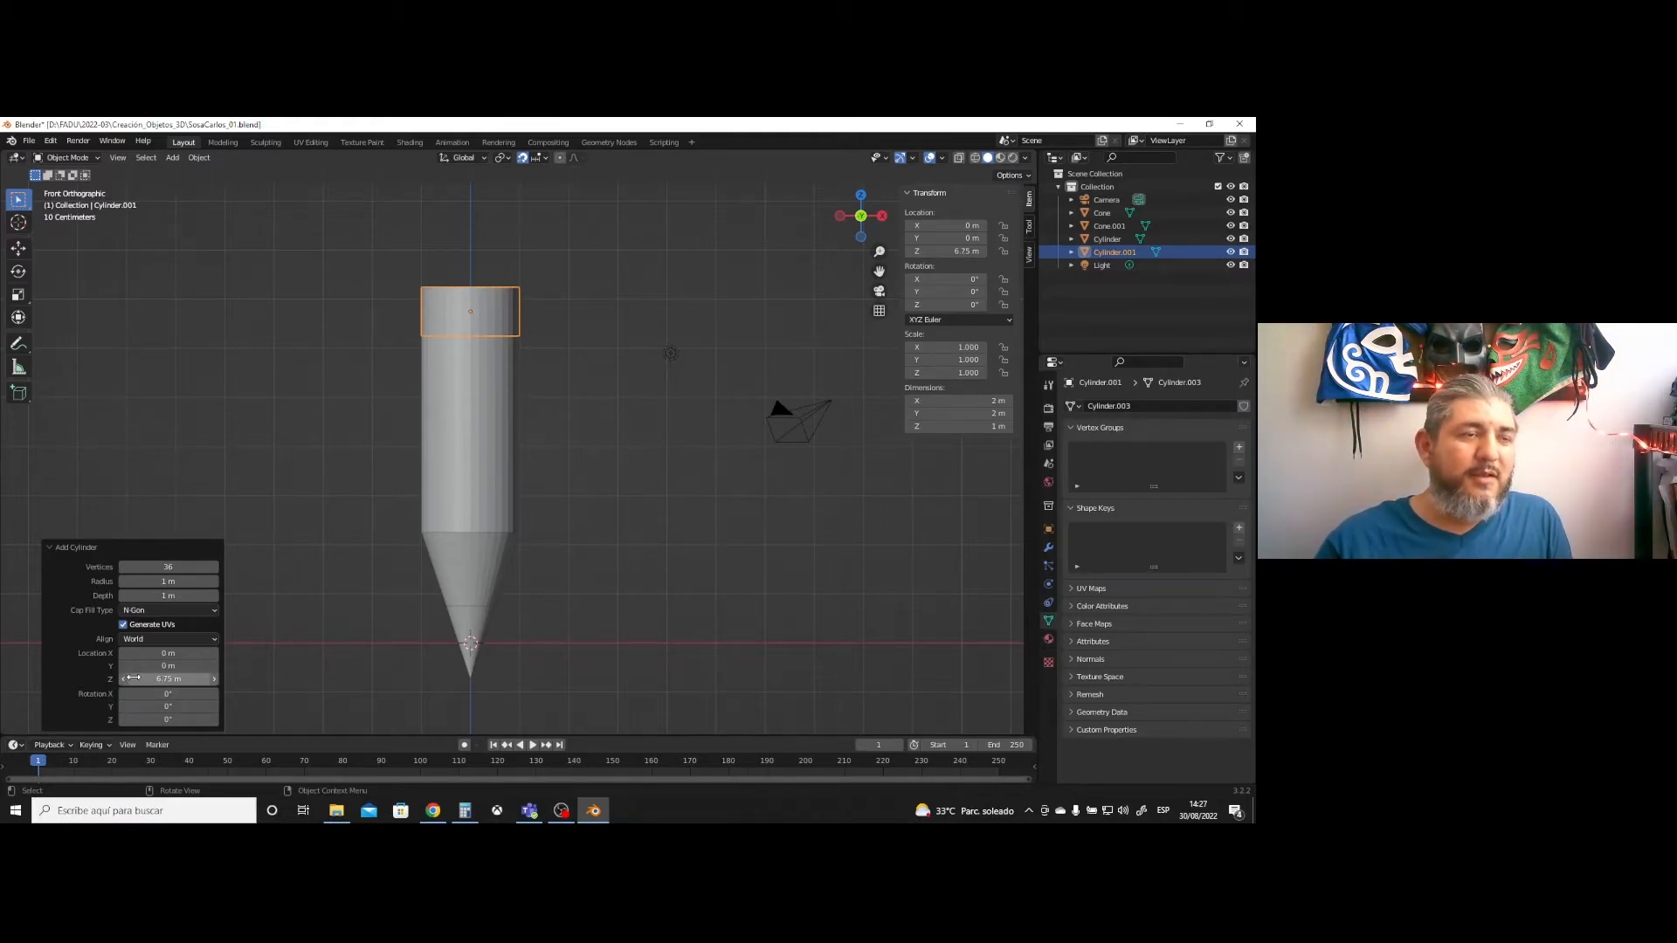
- Inspect the stacked parts in wireframe display, return to solid shading and select the uppermost cylinder
click(976, 158)
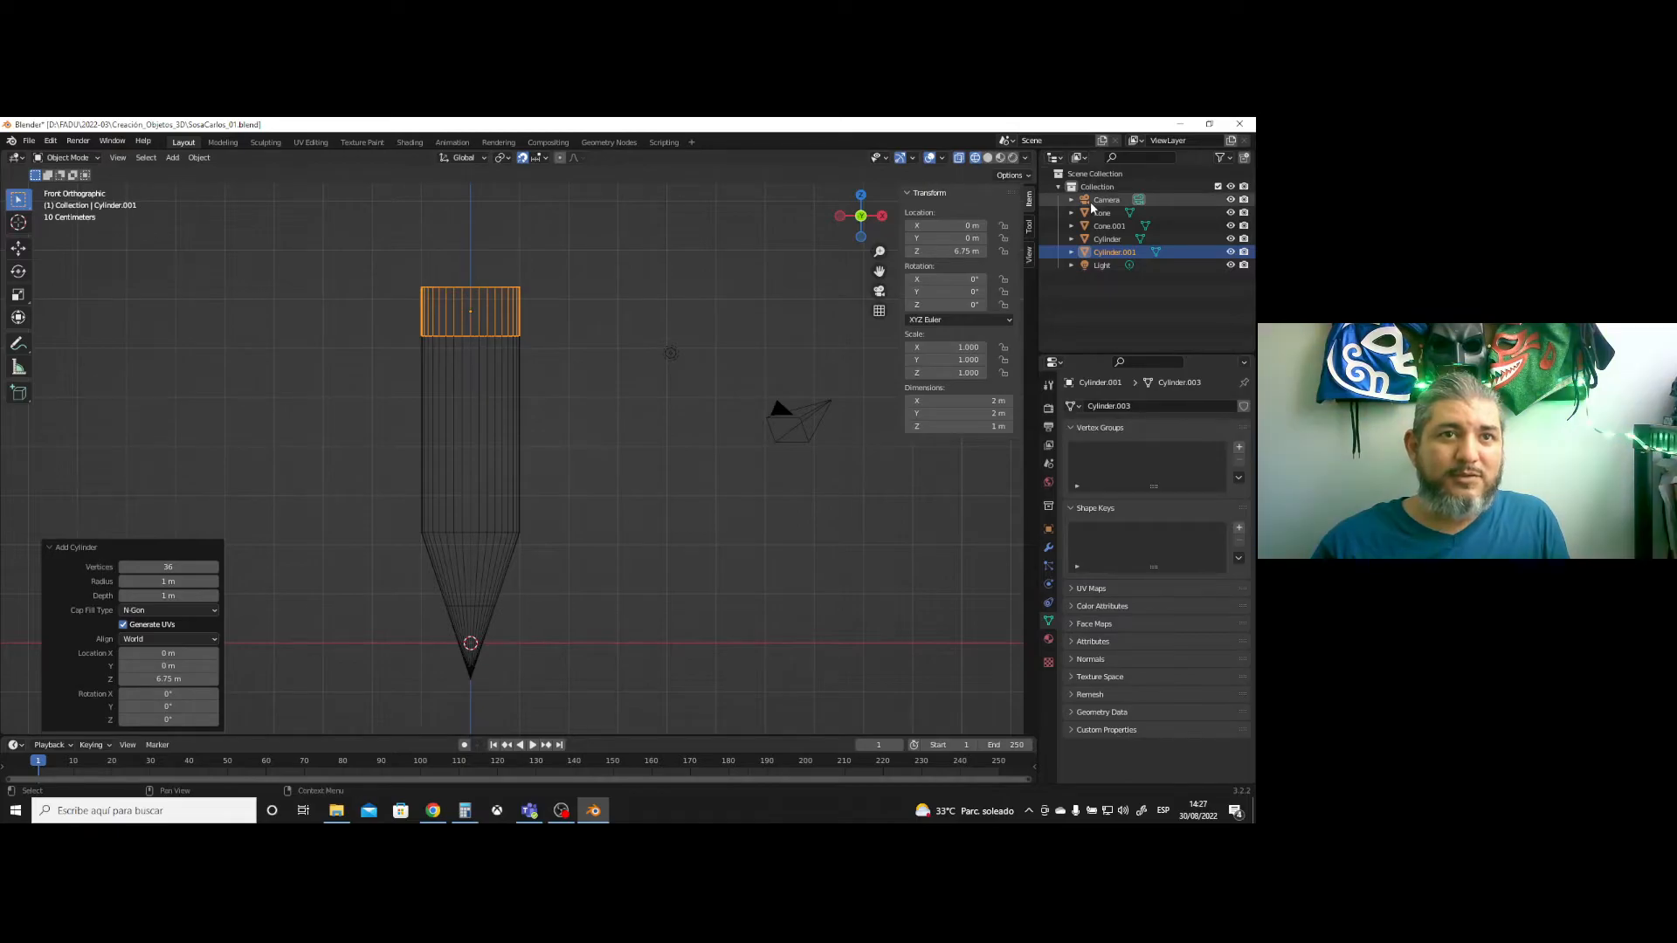
click(988, 159)
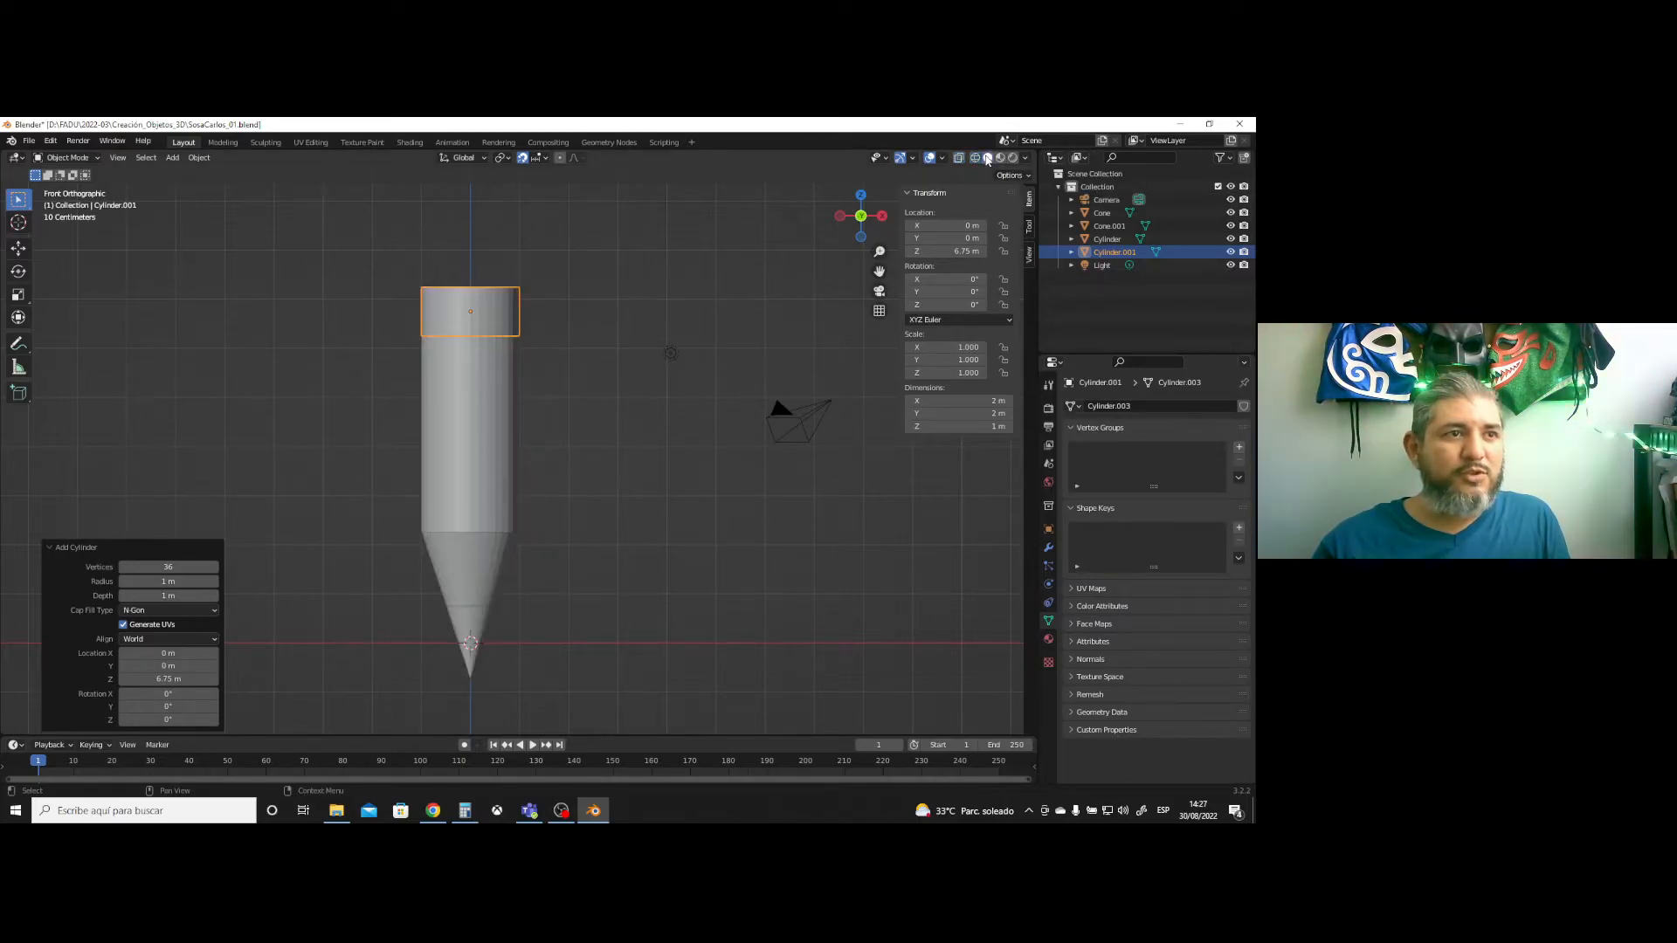
click(483, 318)
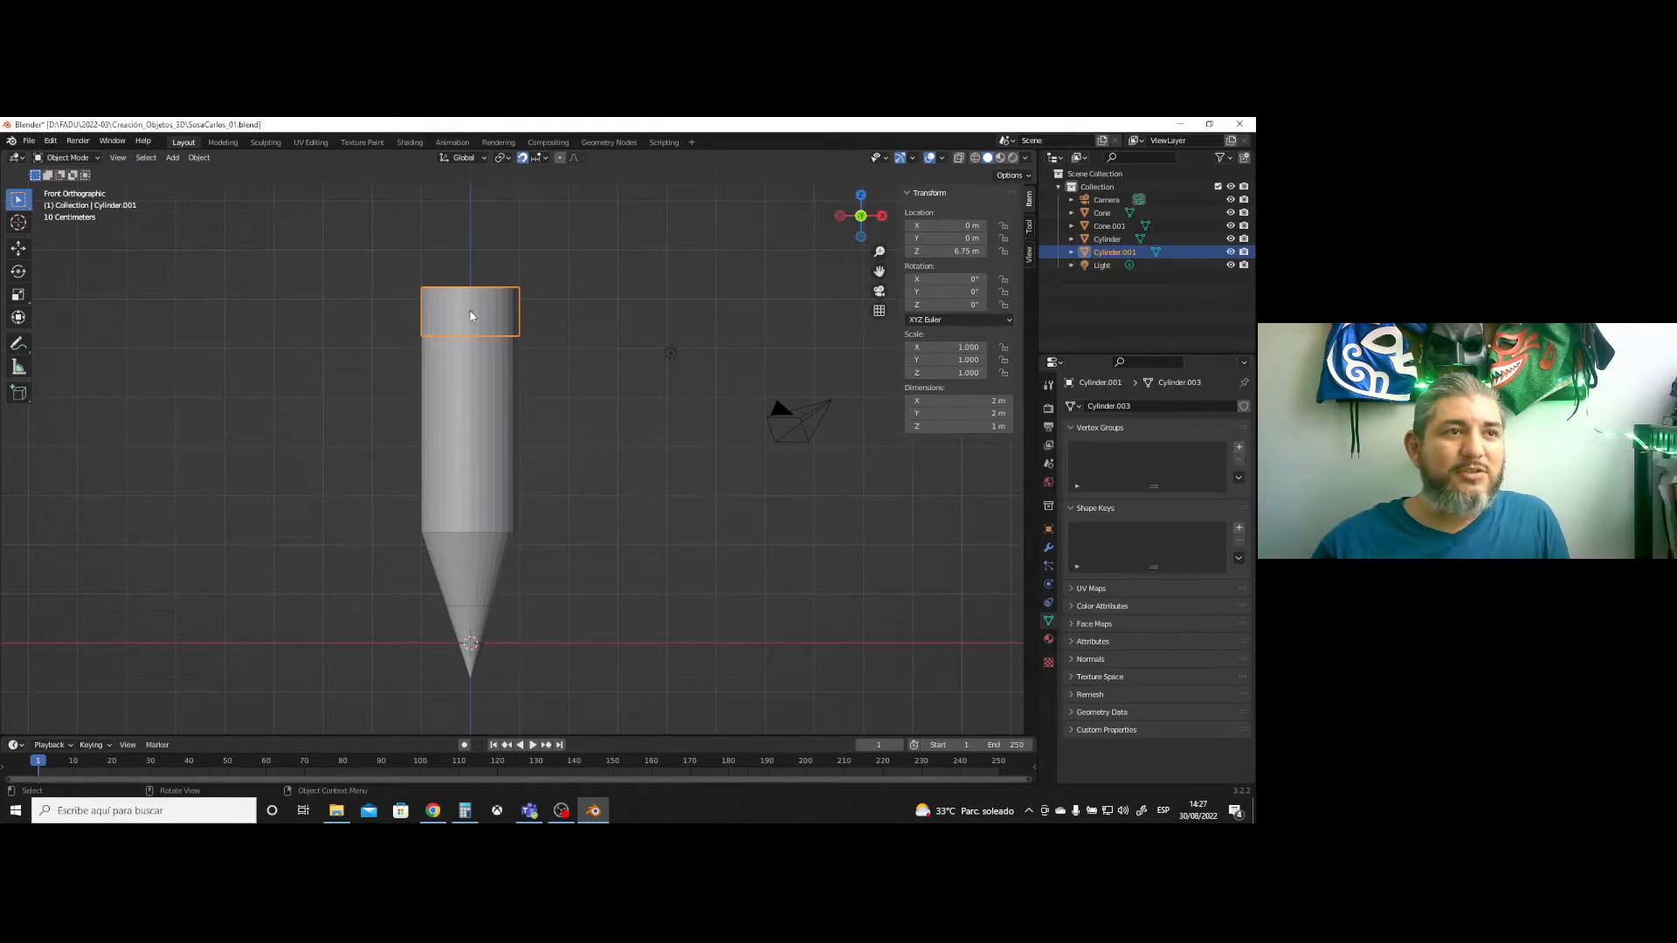
- Add a third mesh cylinder with a 1 m radius and set its depth to 0.5 m
click(172, 159)
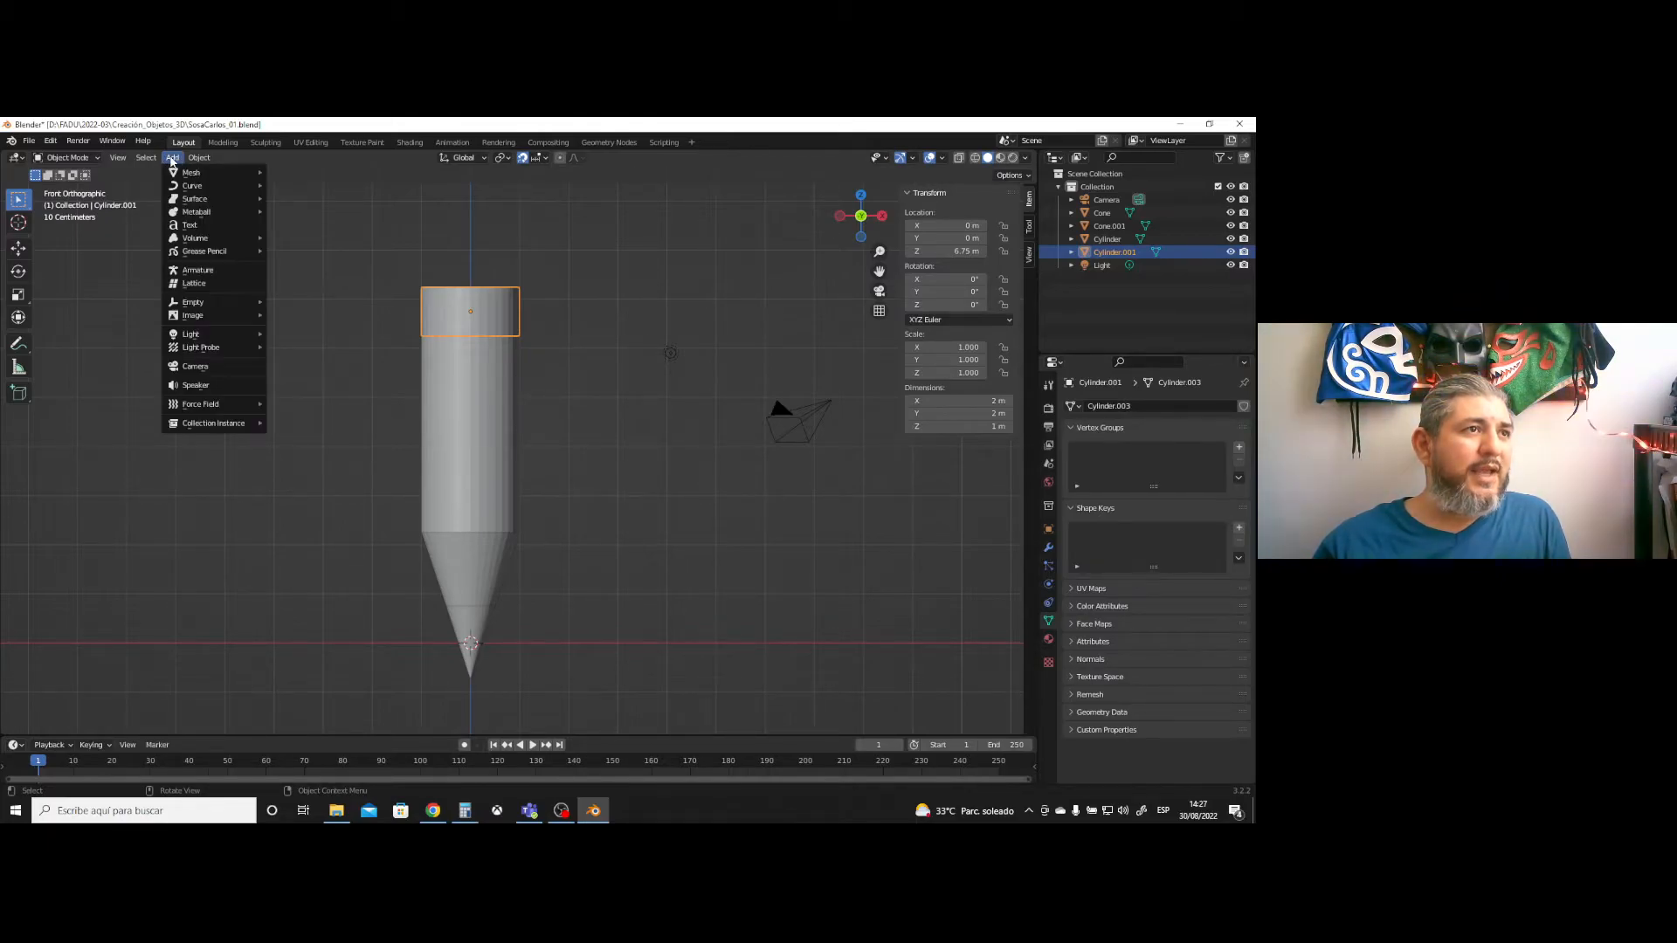
mouse_move(179, 173)
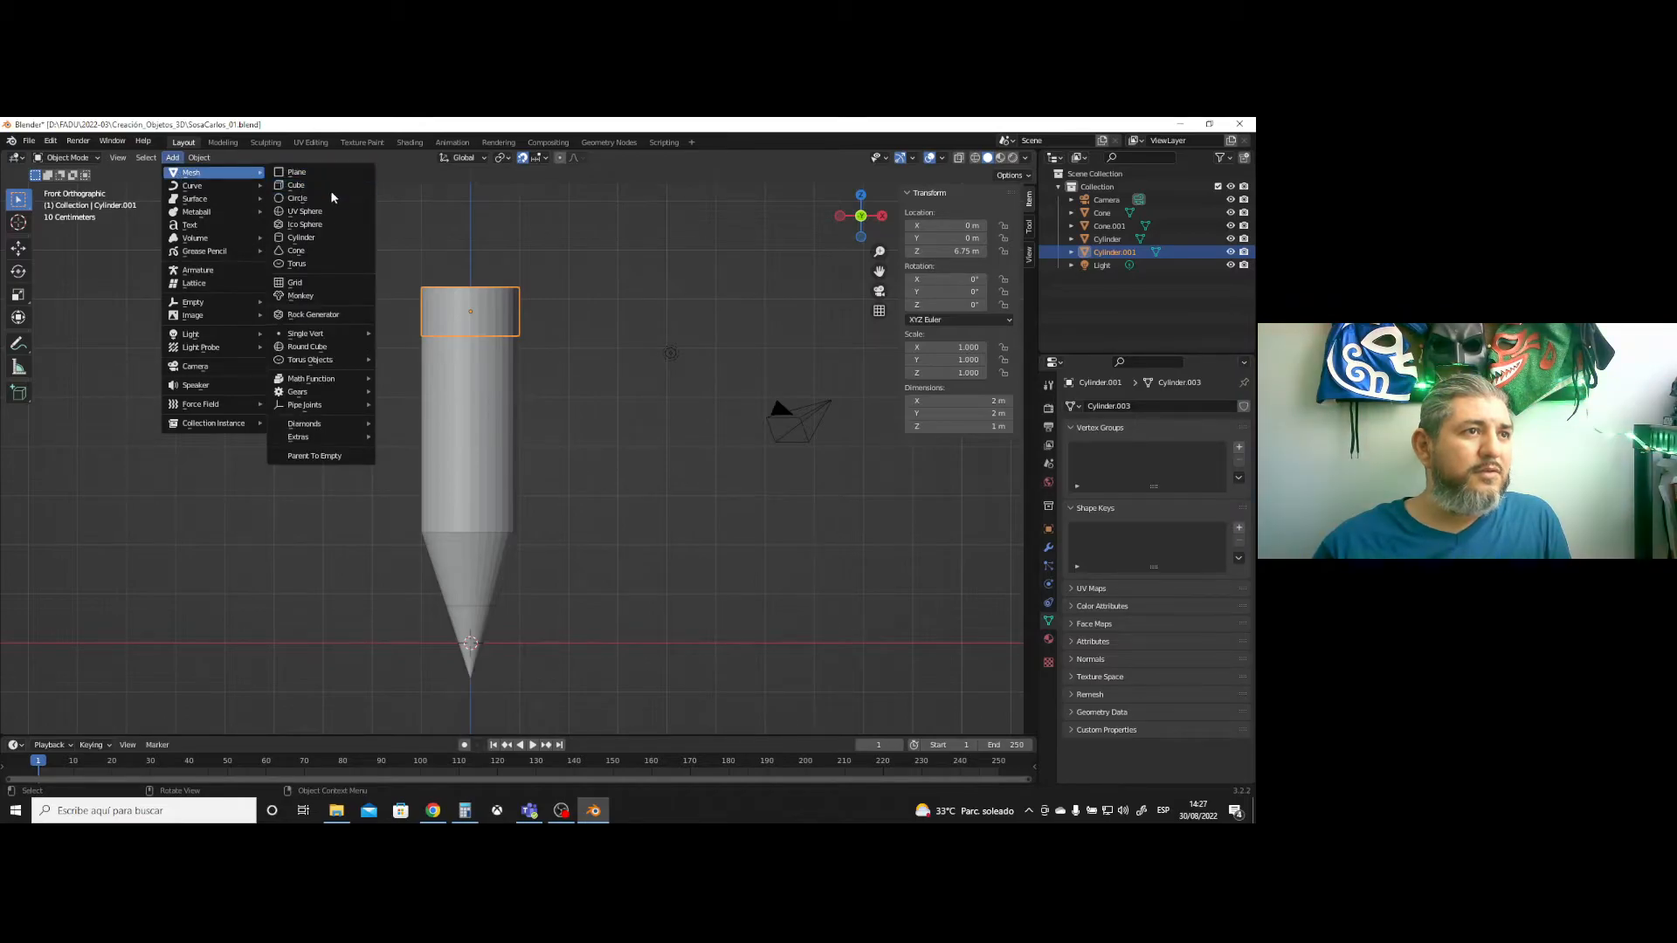
click(313, 241)
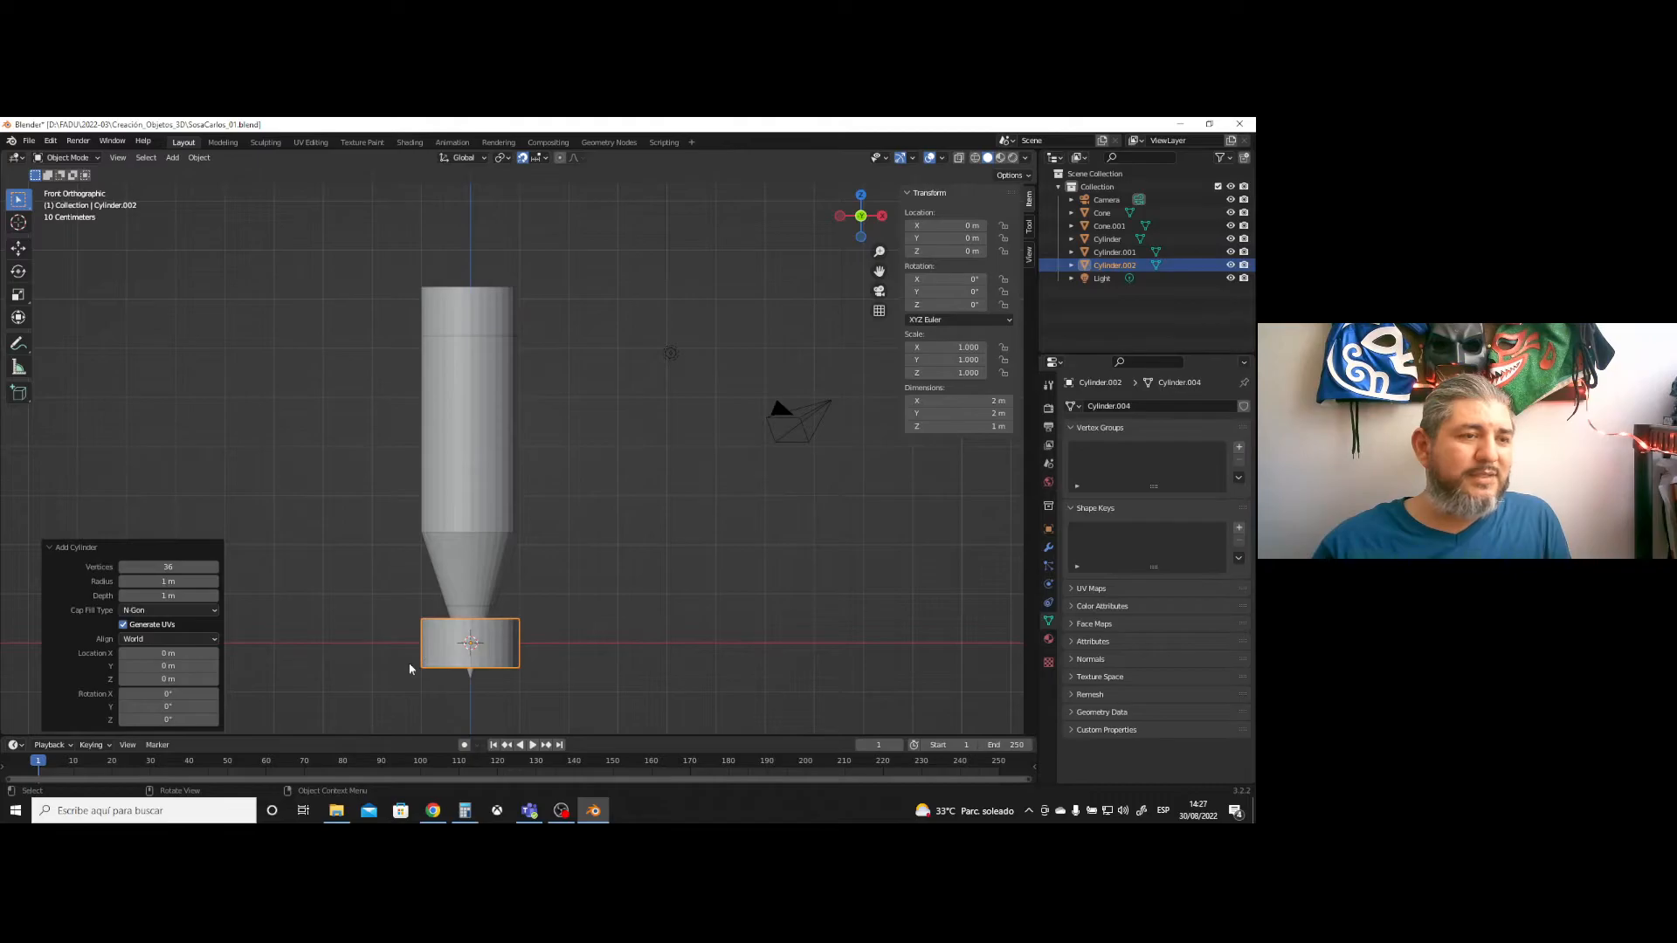
click(166, 594)
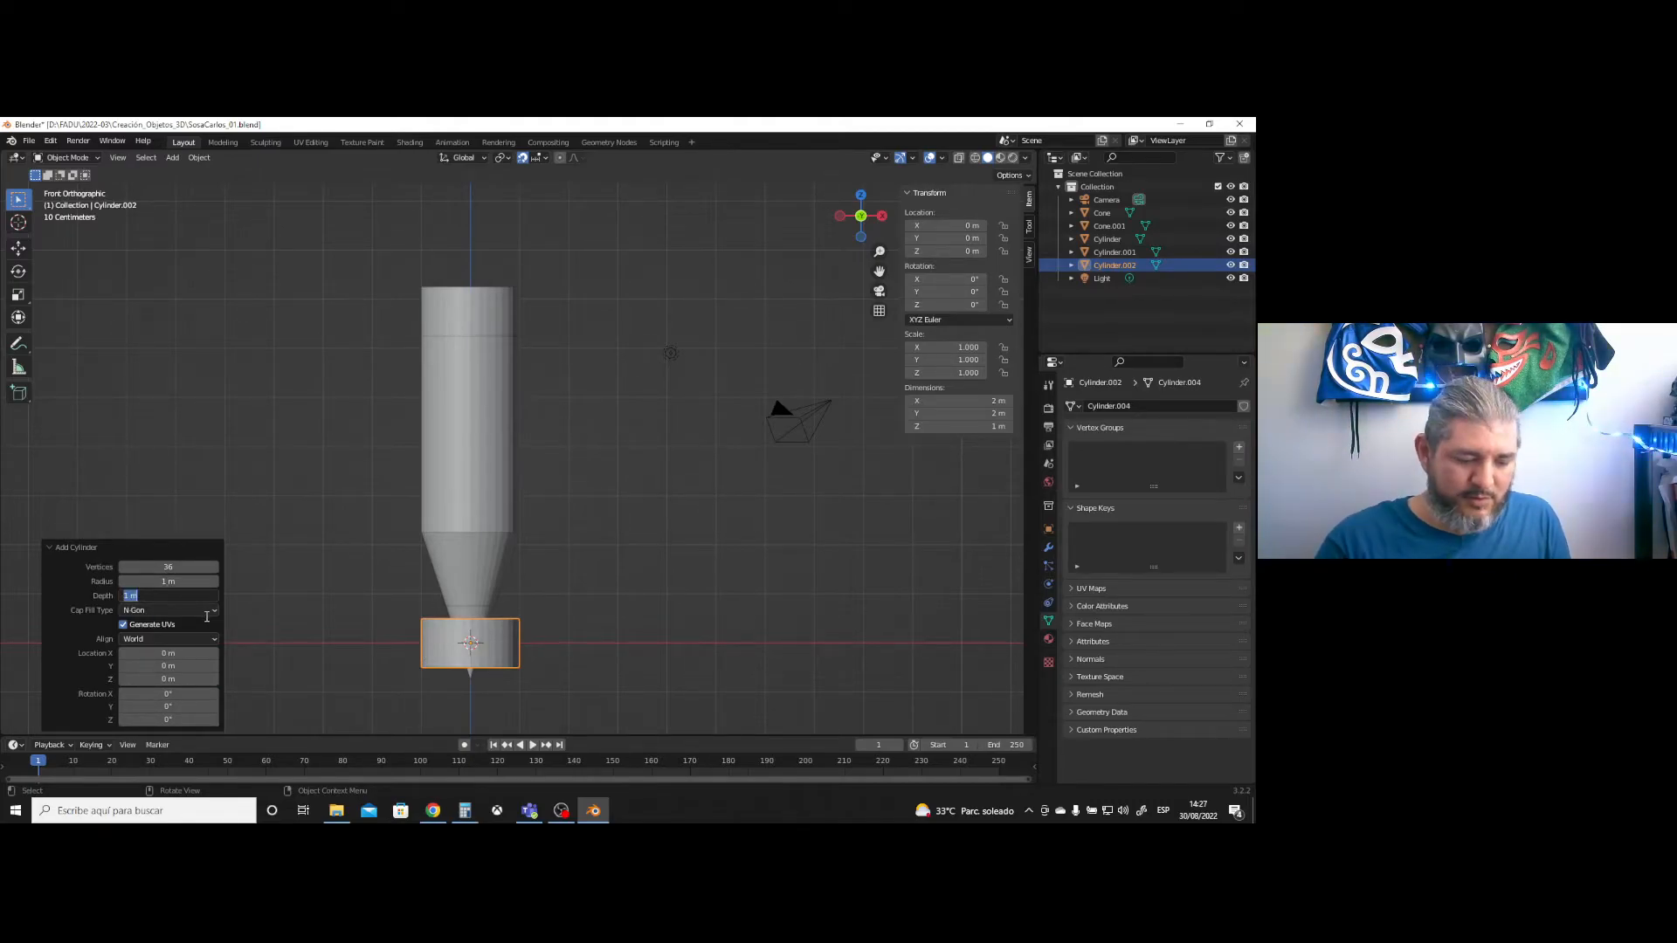
text(5)
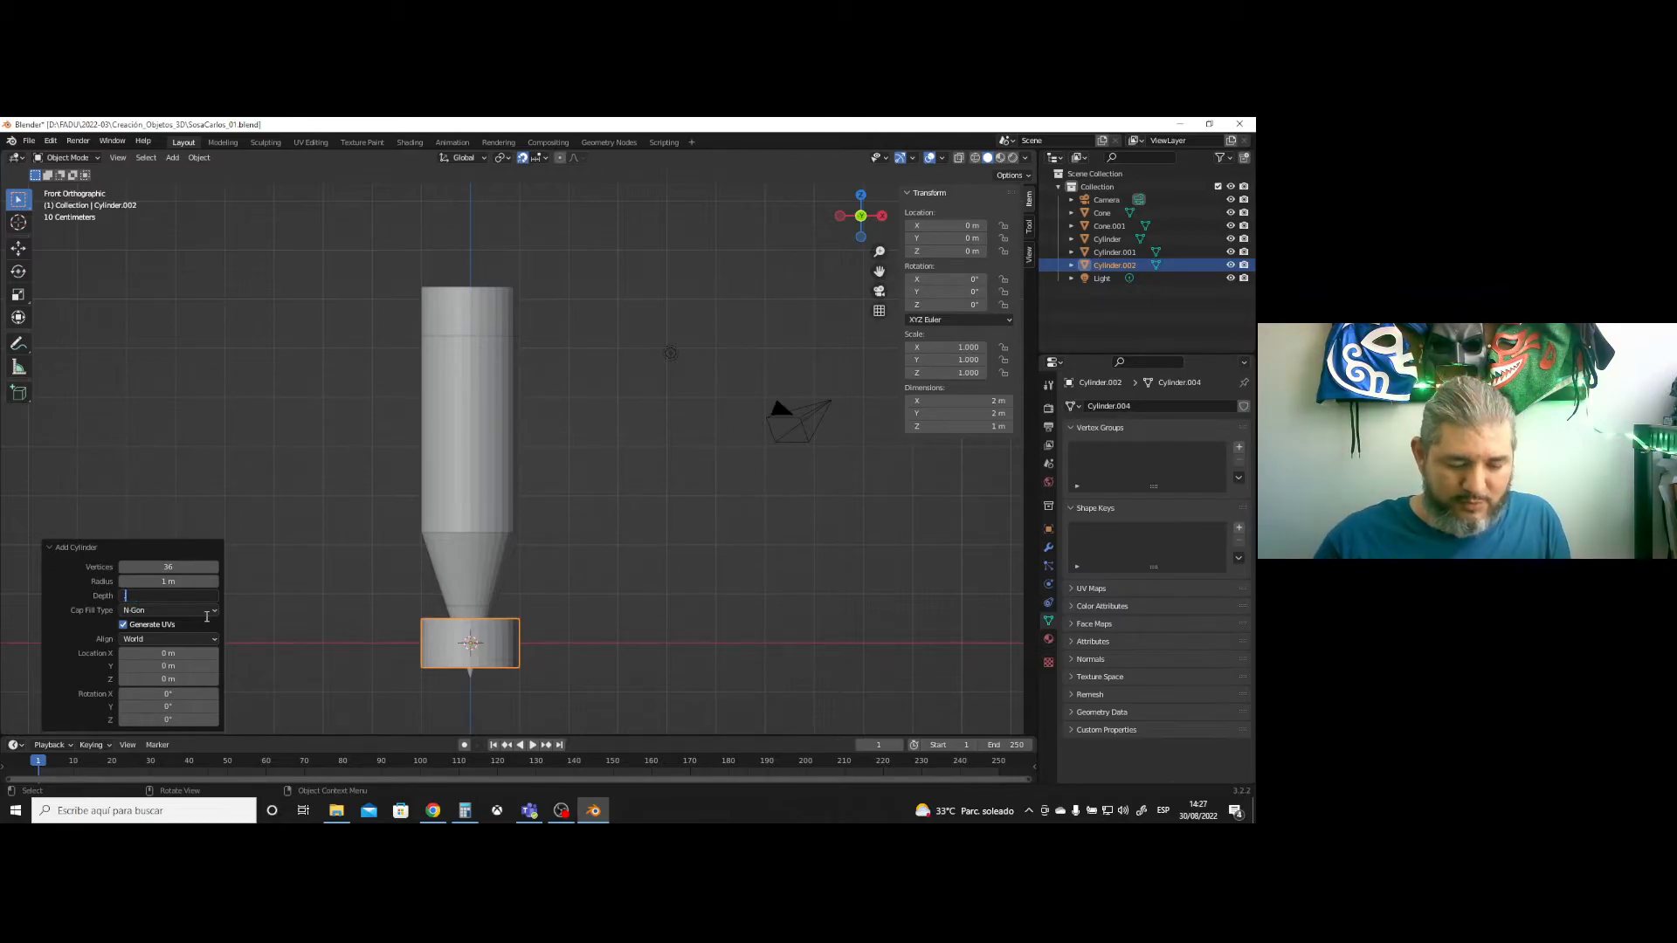
key(Return)
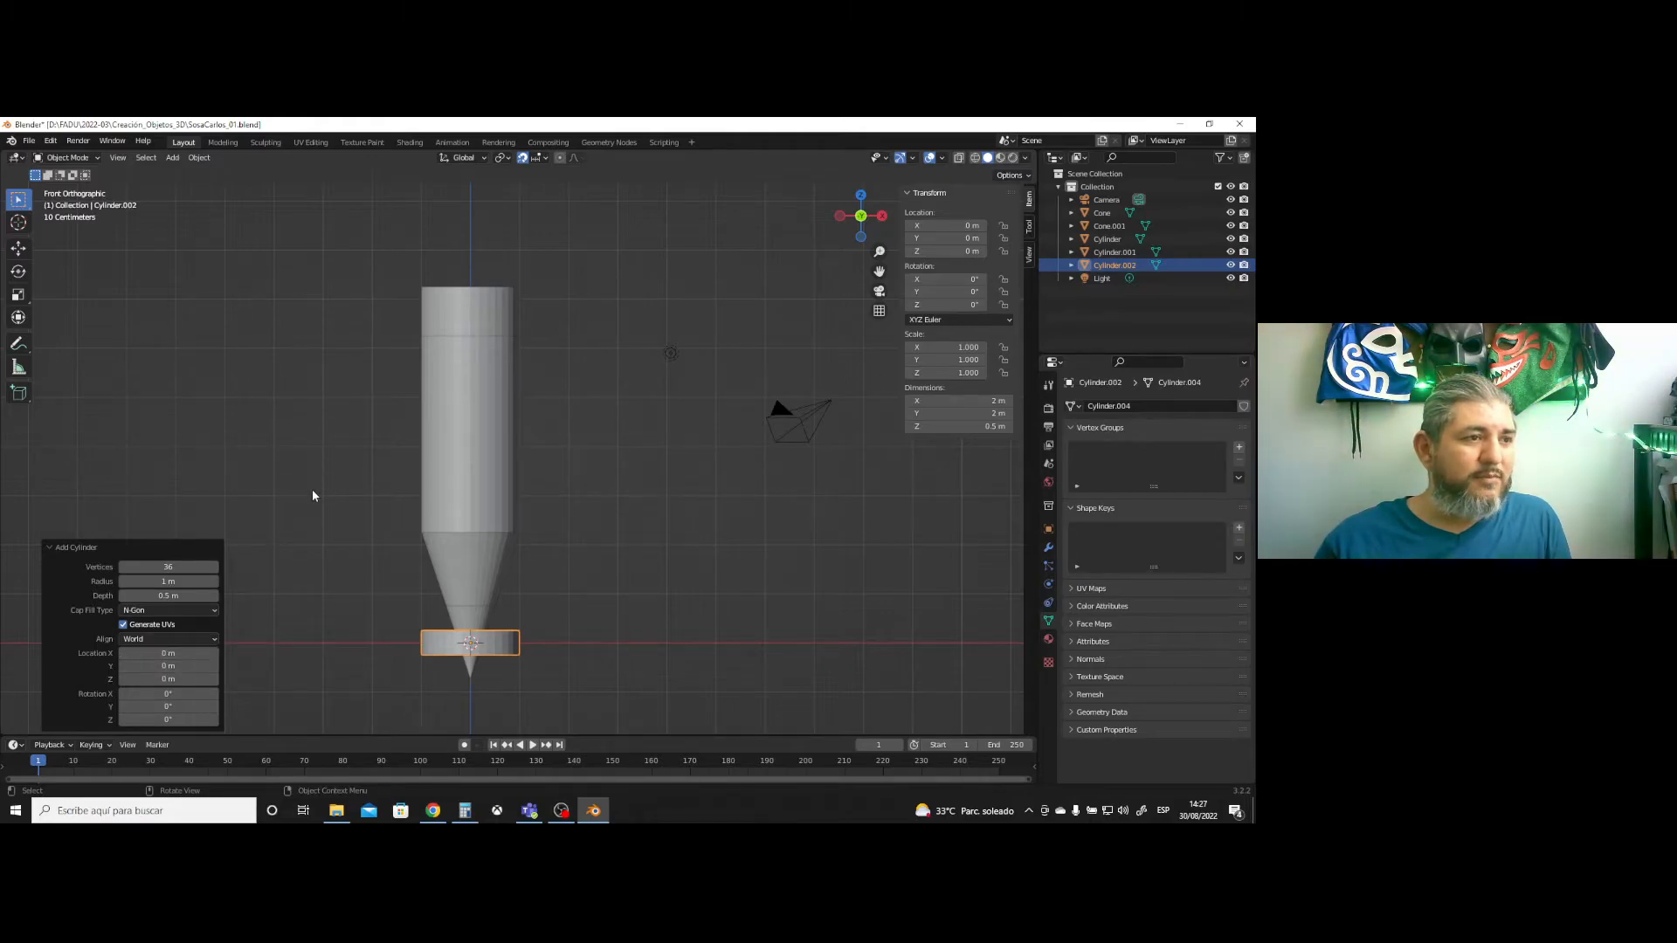
- Try Z locations of 6.75 m and 8.25 m for the 0.5 m deep cylinder
click(164, 679)
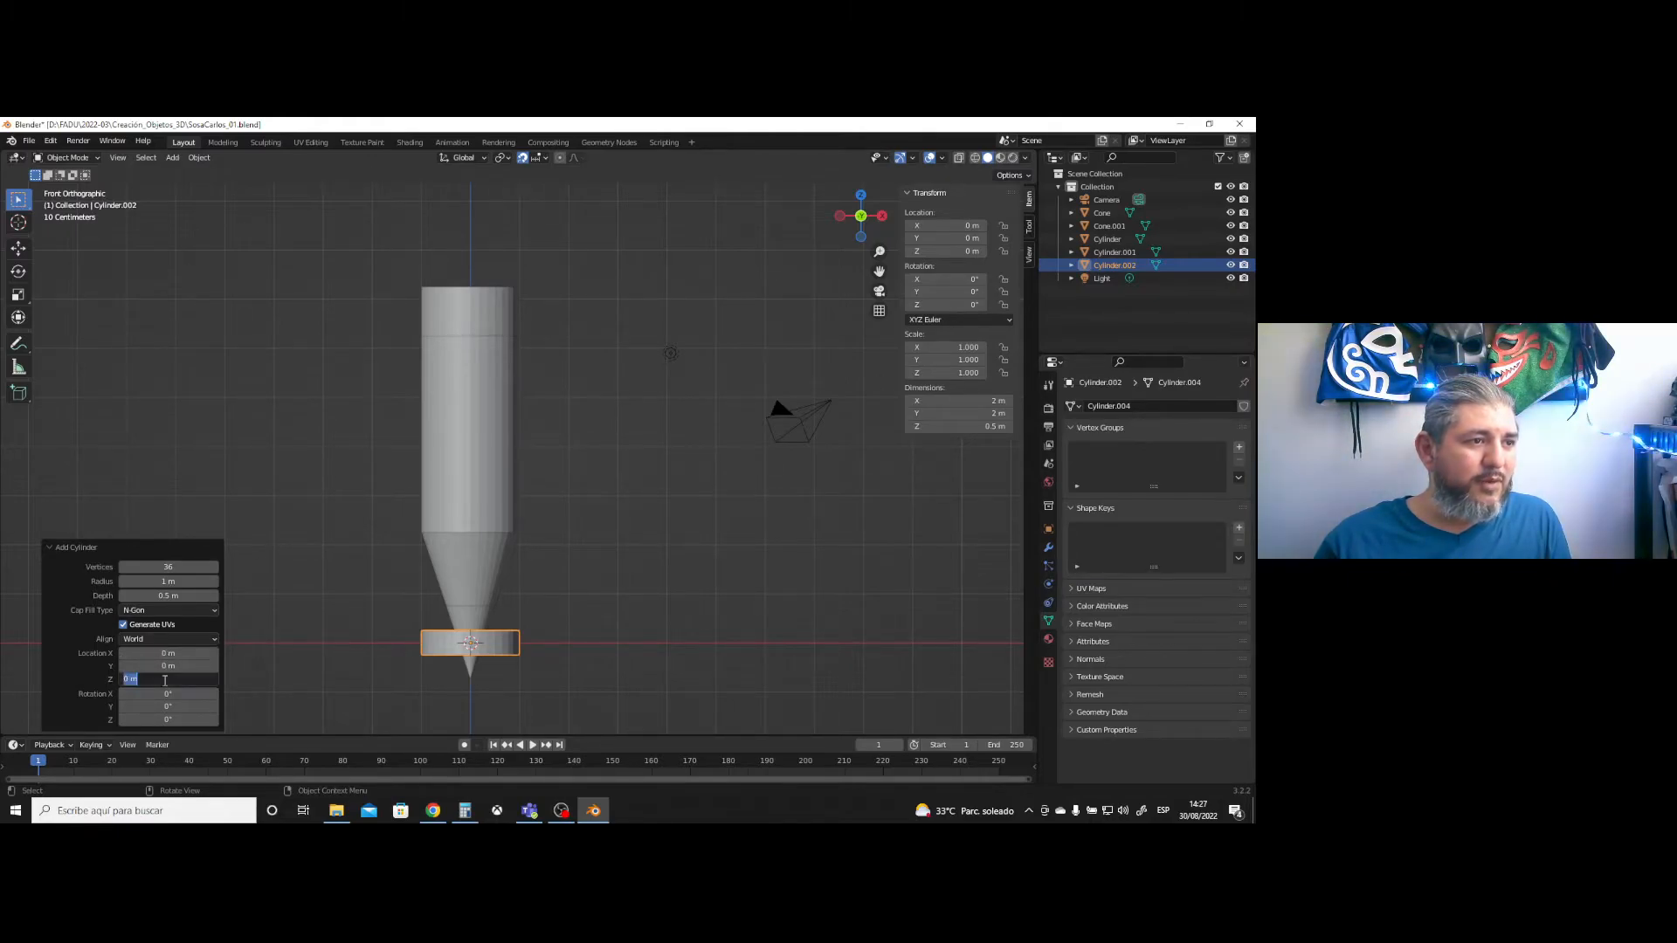
text(6.75)
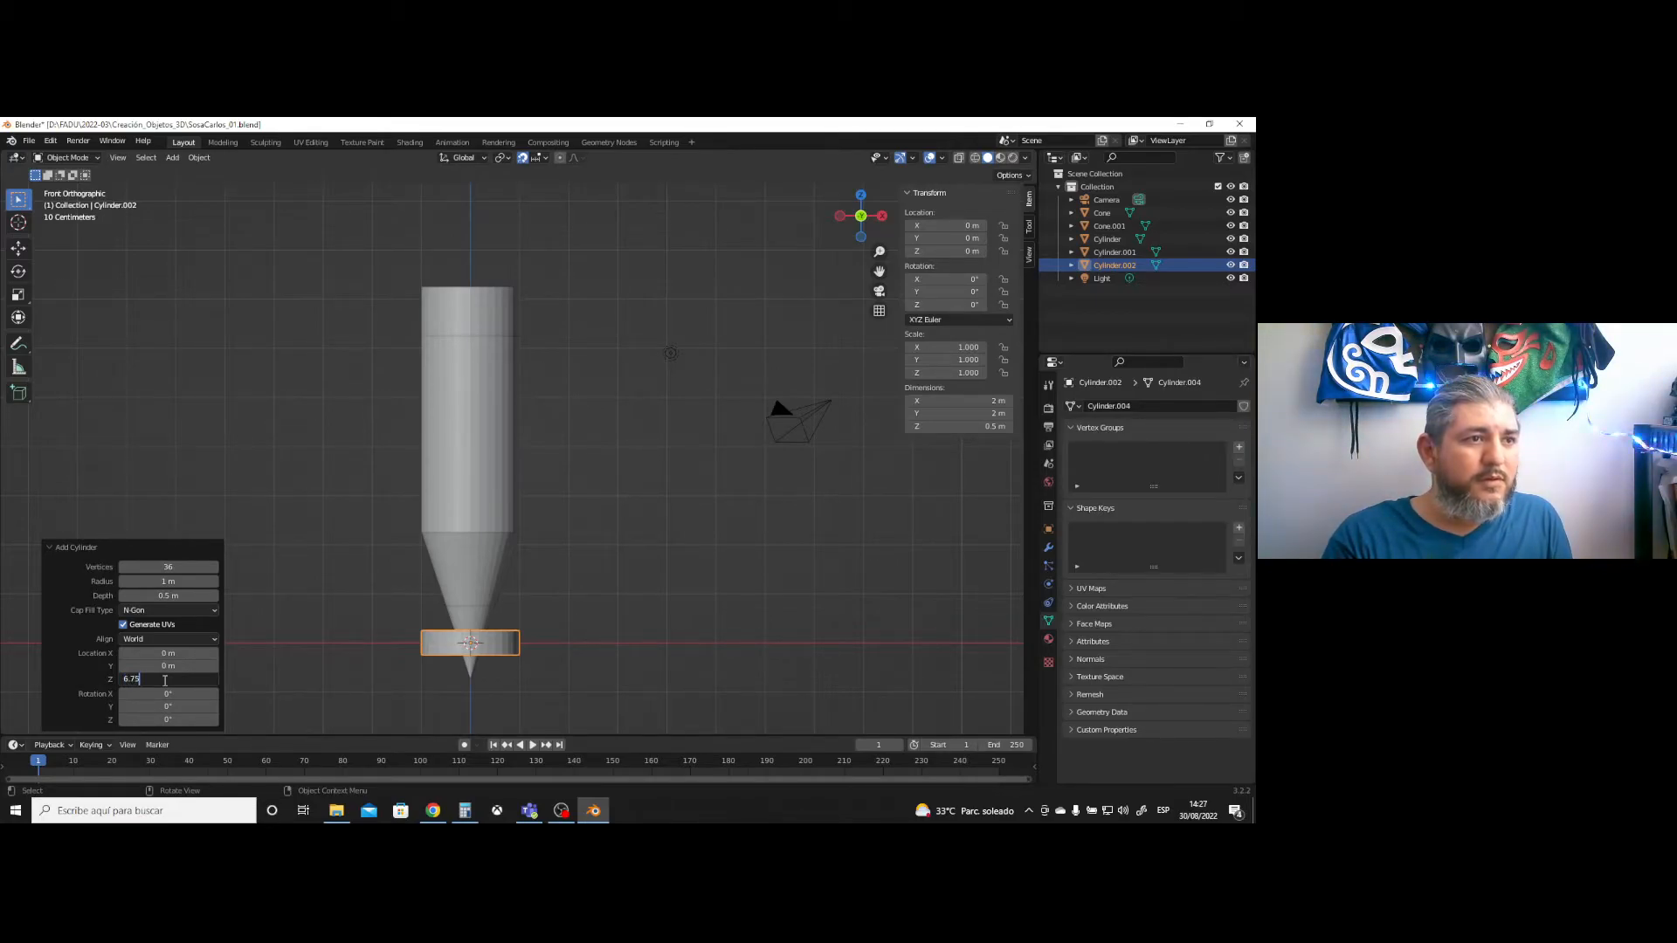
key(Return)
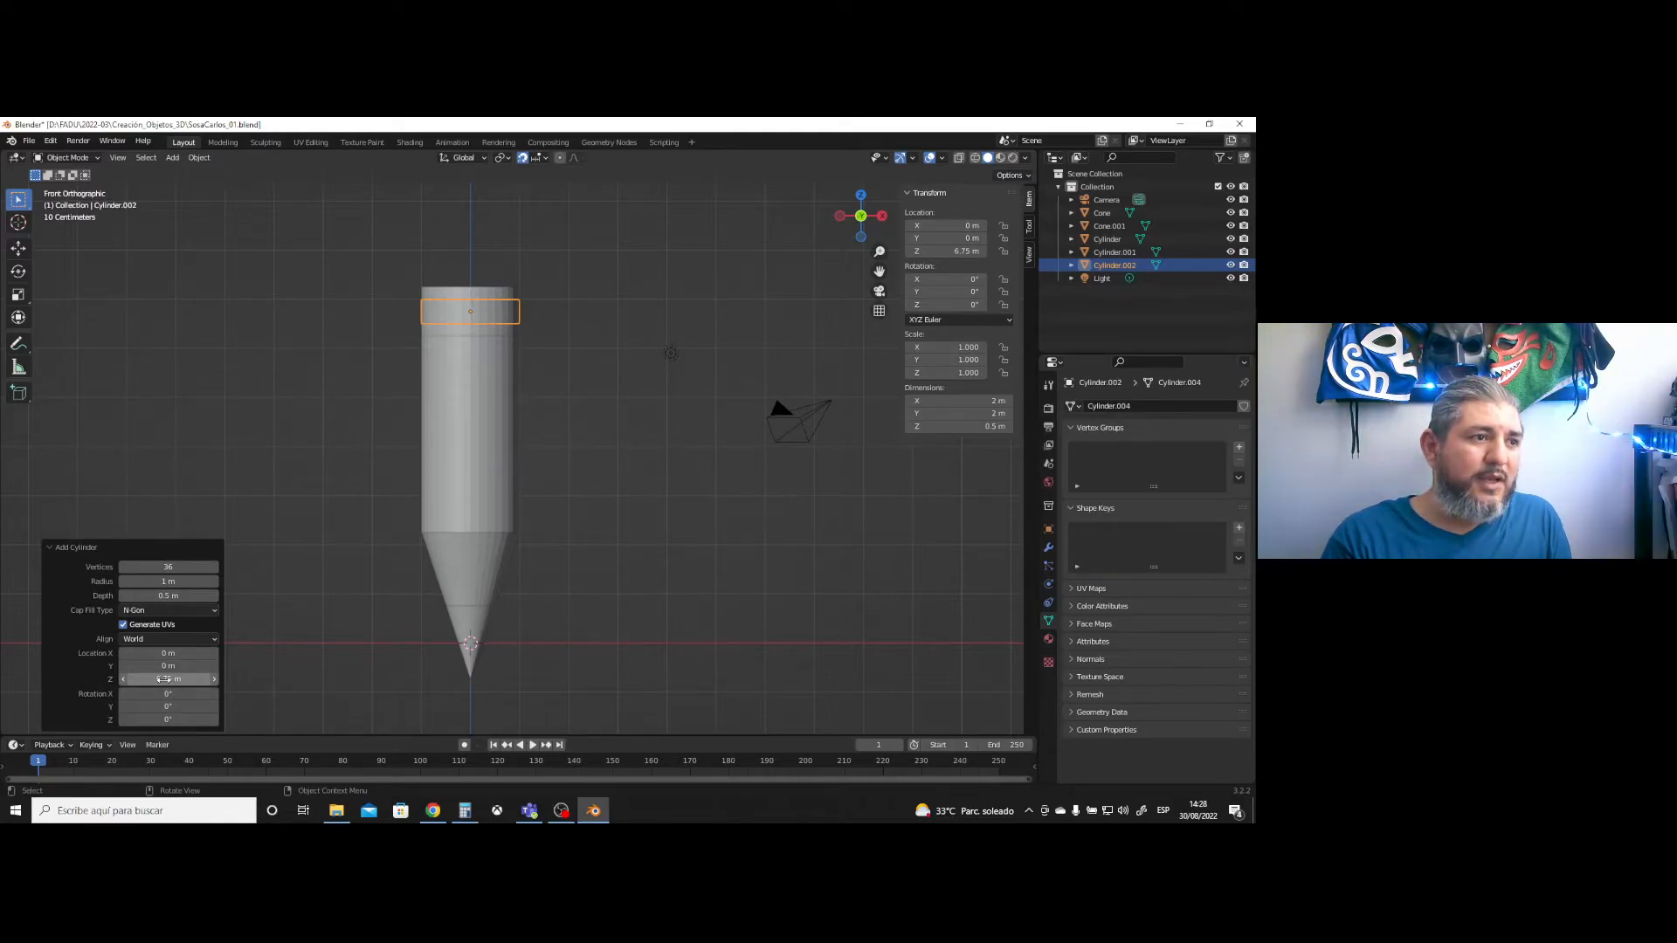
click(156, 679)
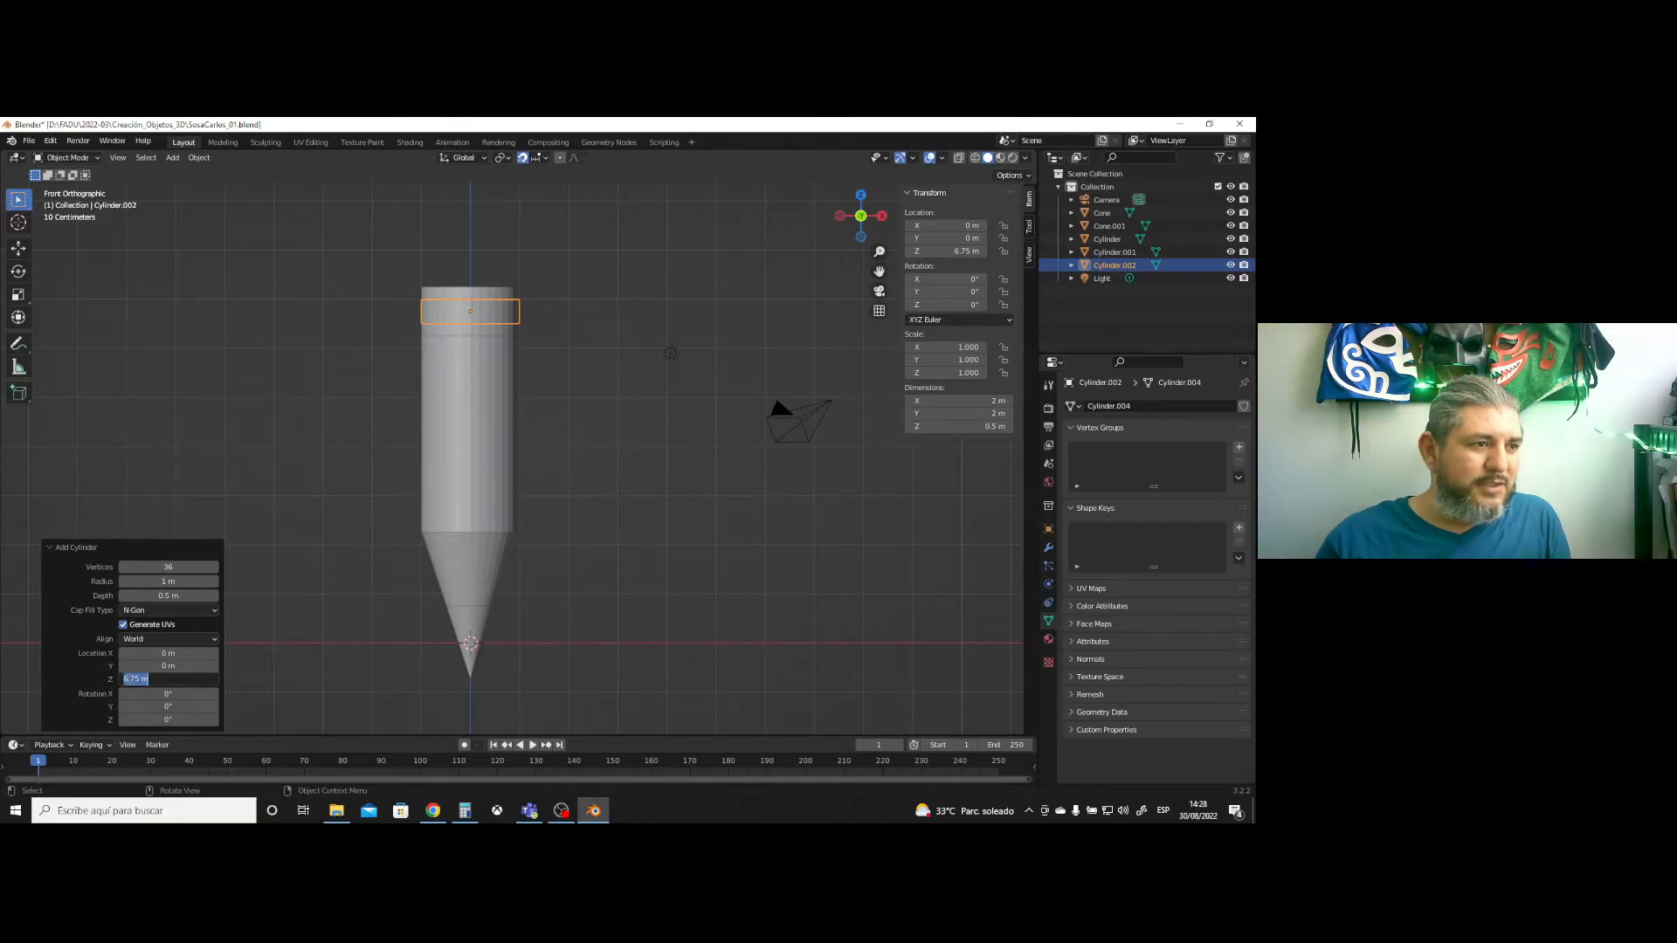
click(127, 678)
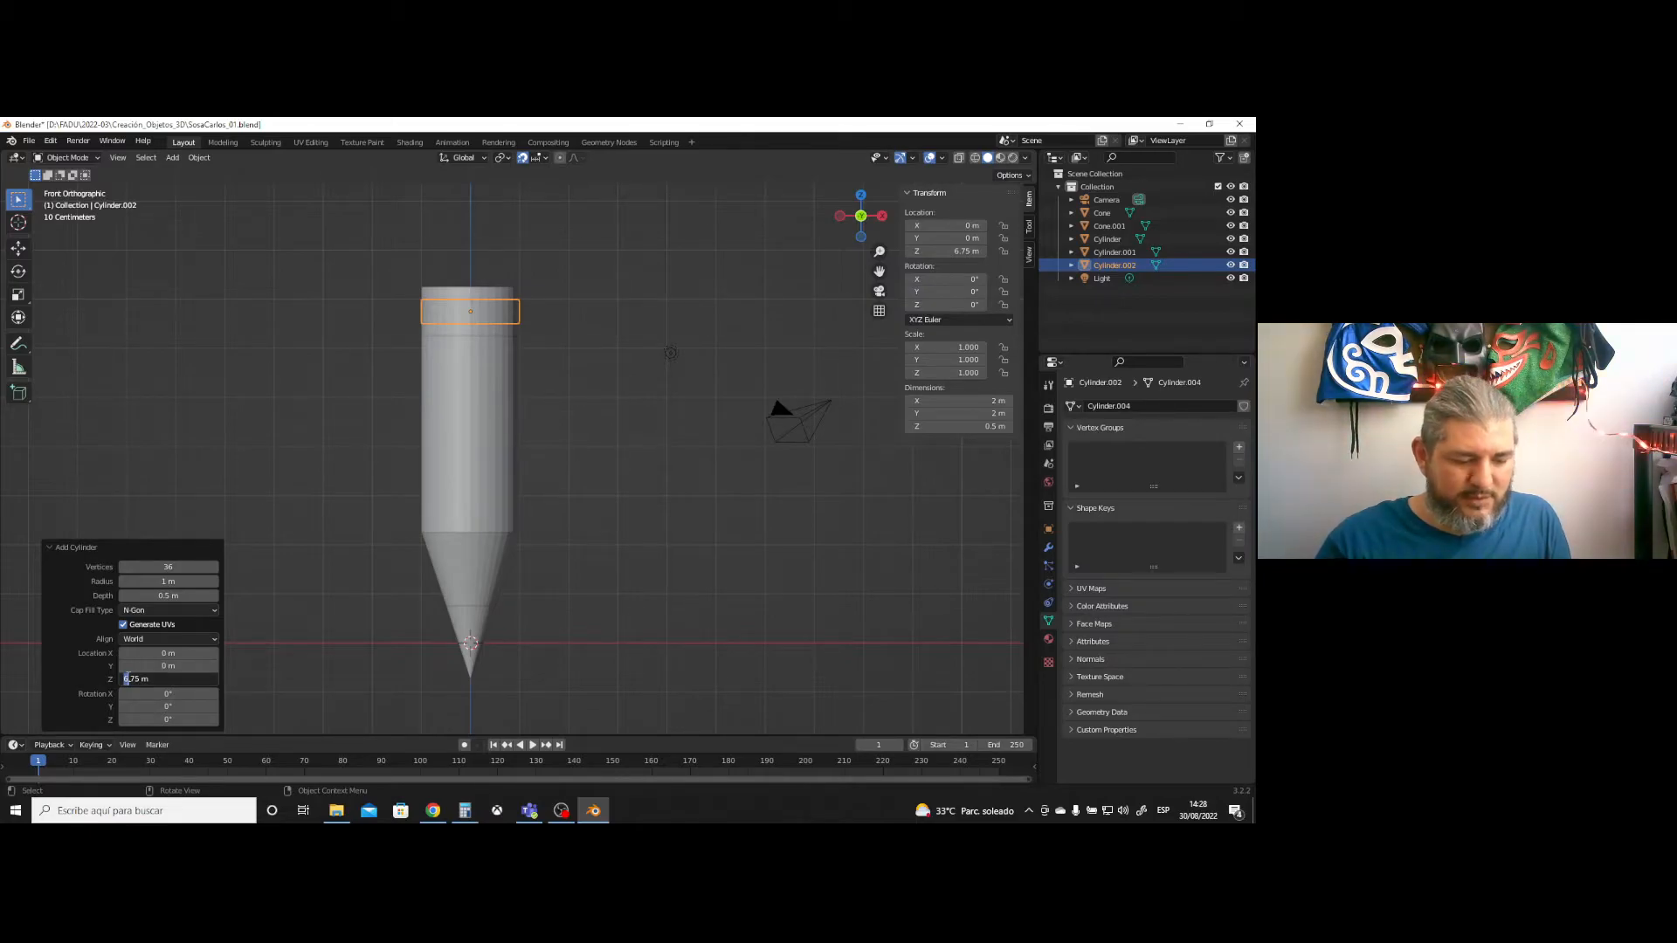
text(8)
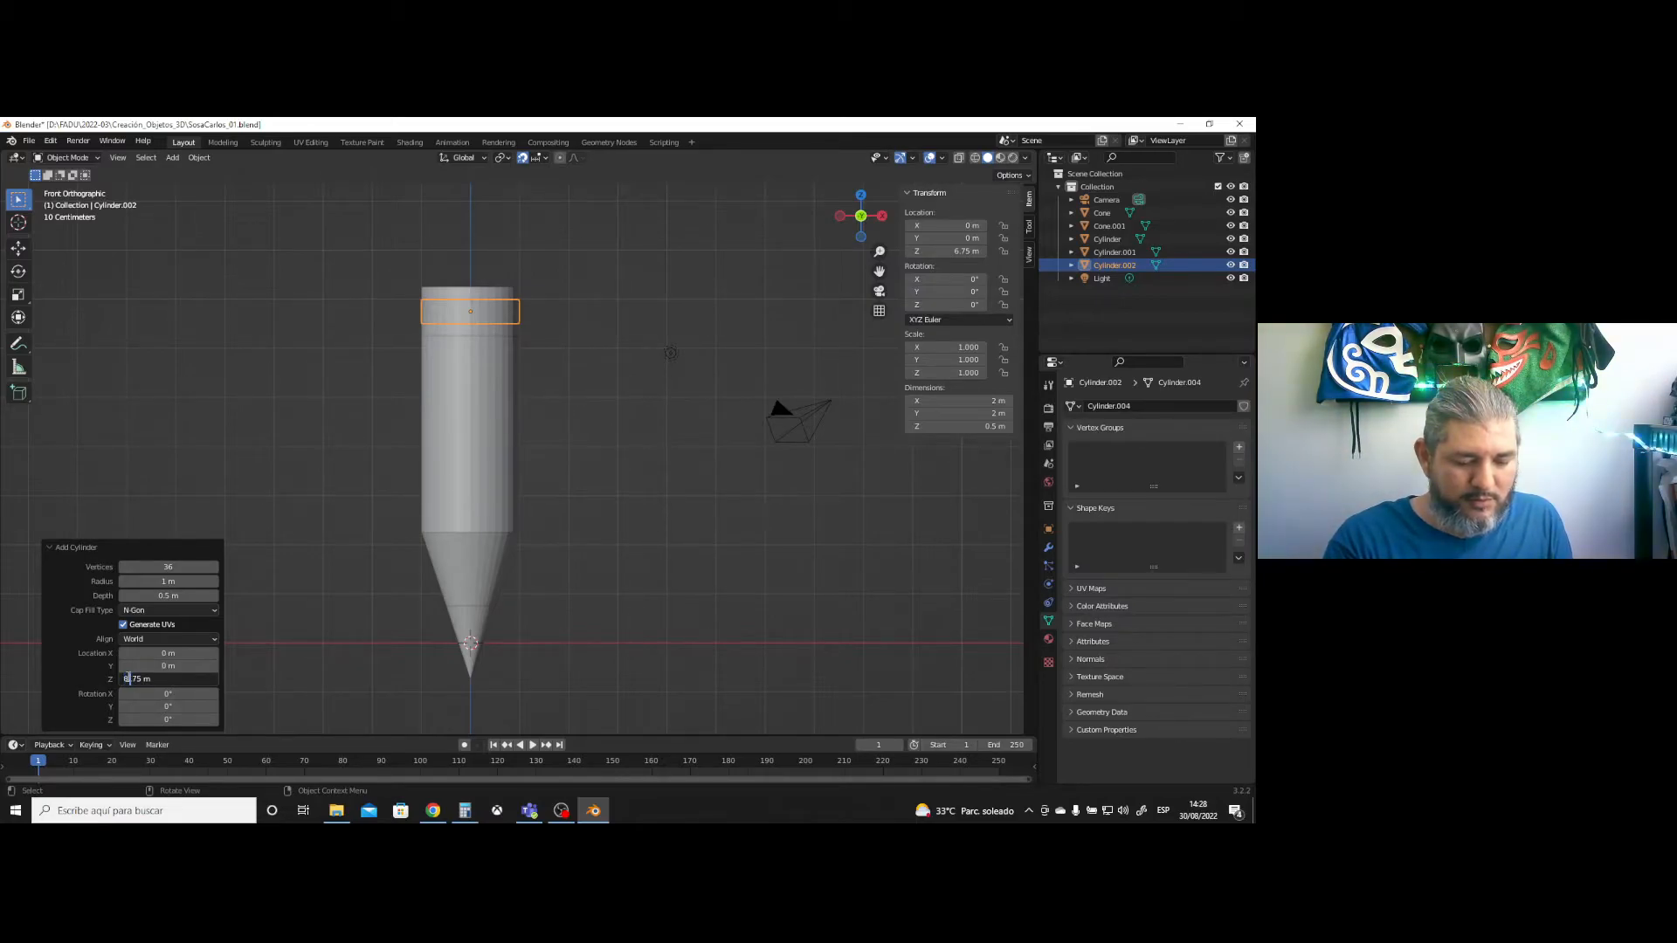
key(Delete)
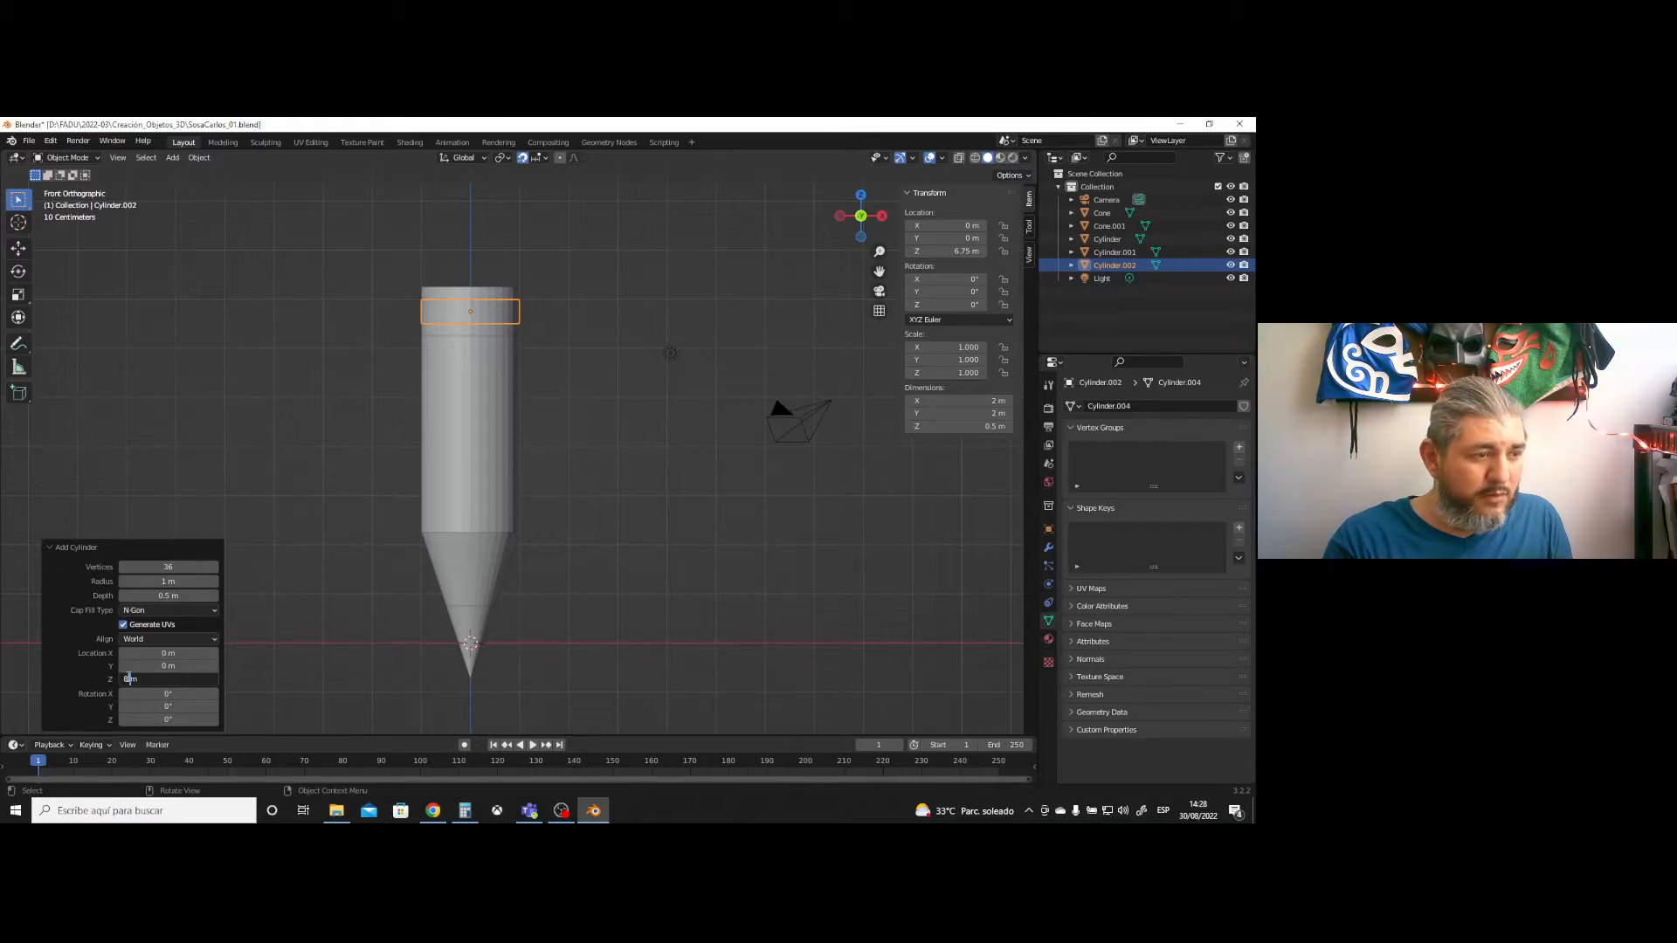
text(25)
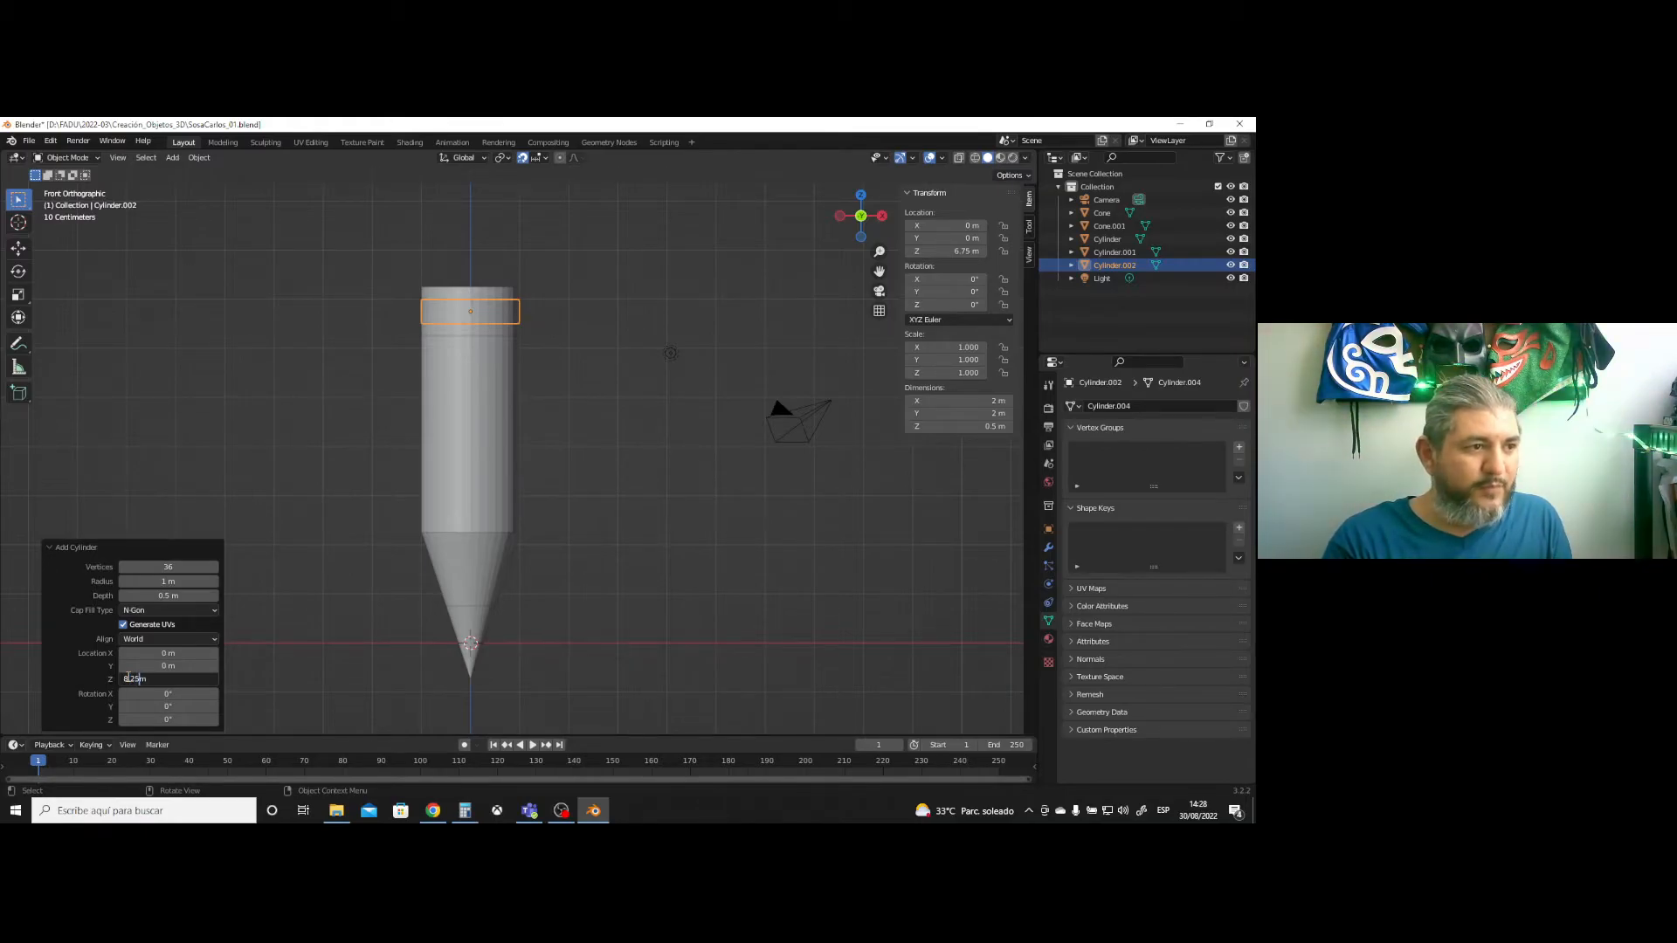
key(Return)
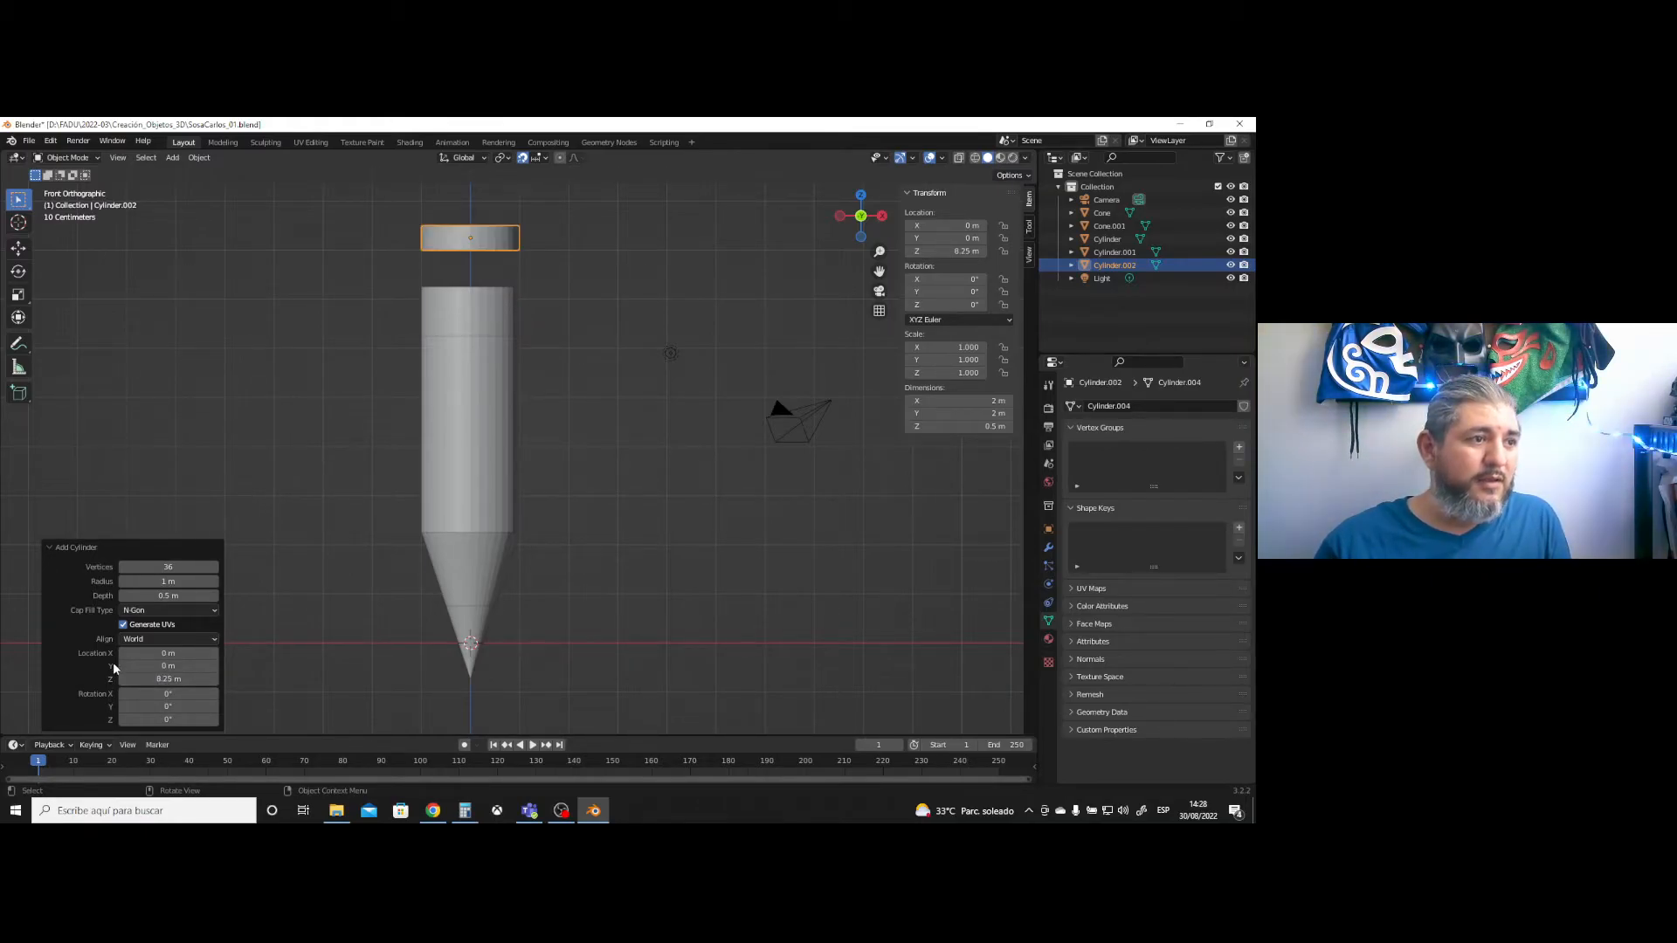
- Try a Z location of 7.25 m for the 0.5 m deep cylinder
click(149, 679)
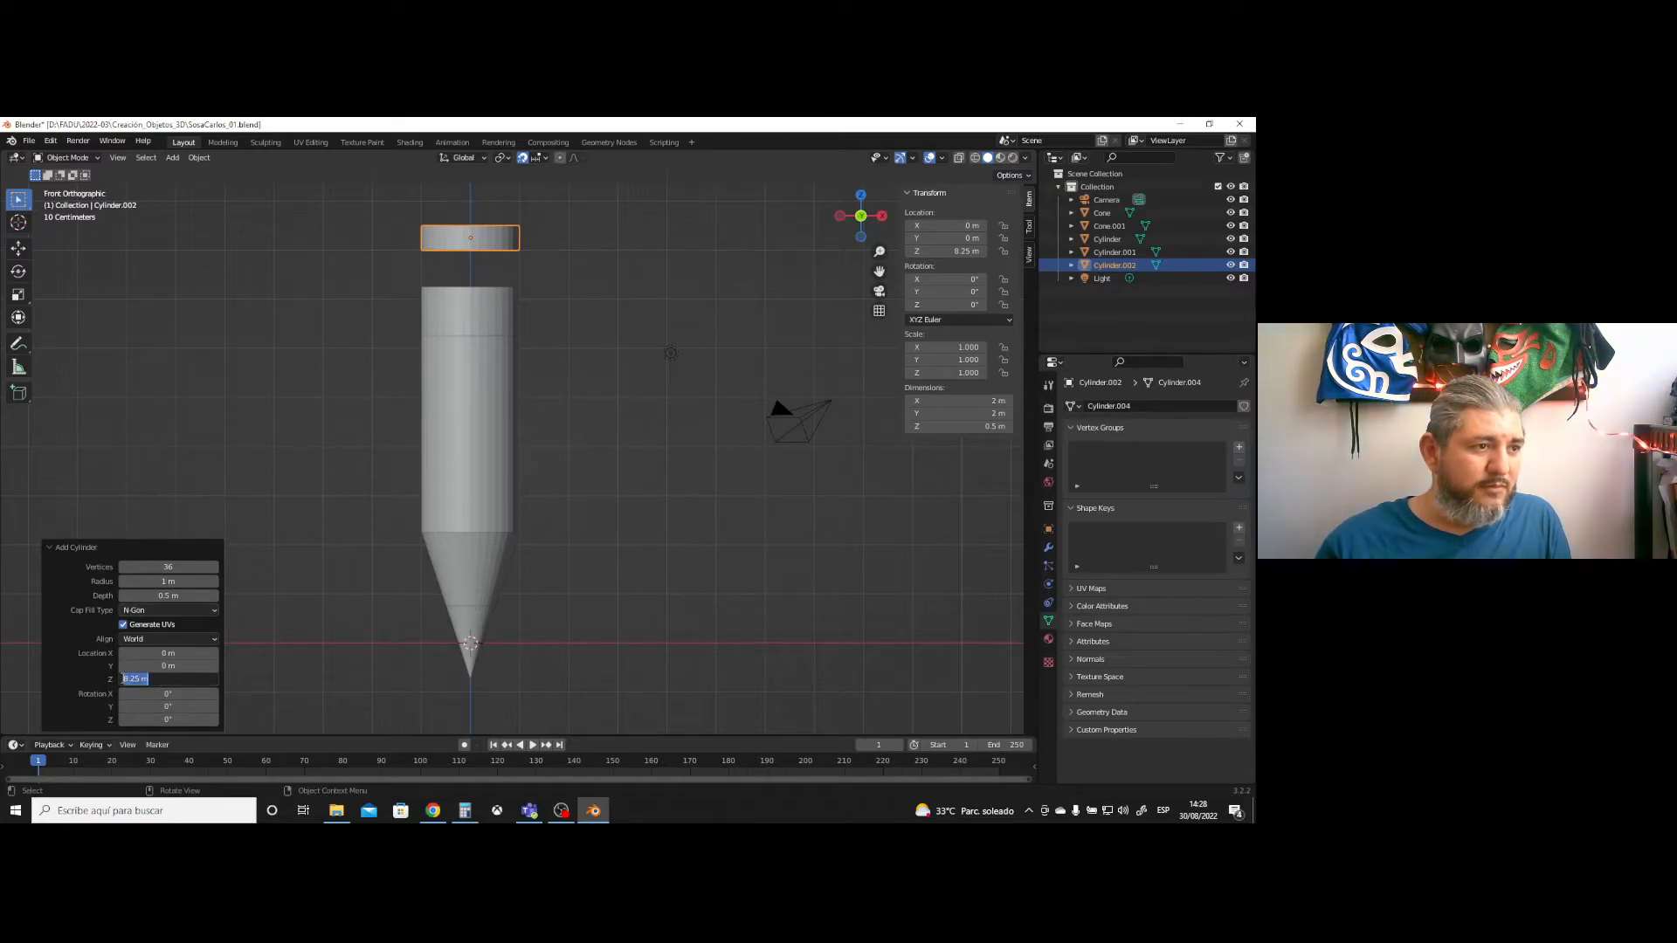
click(125, 679)
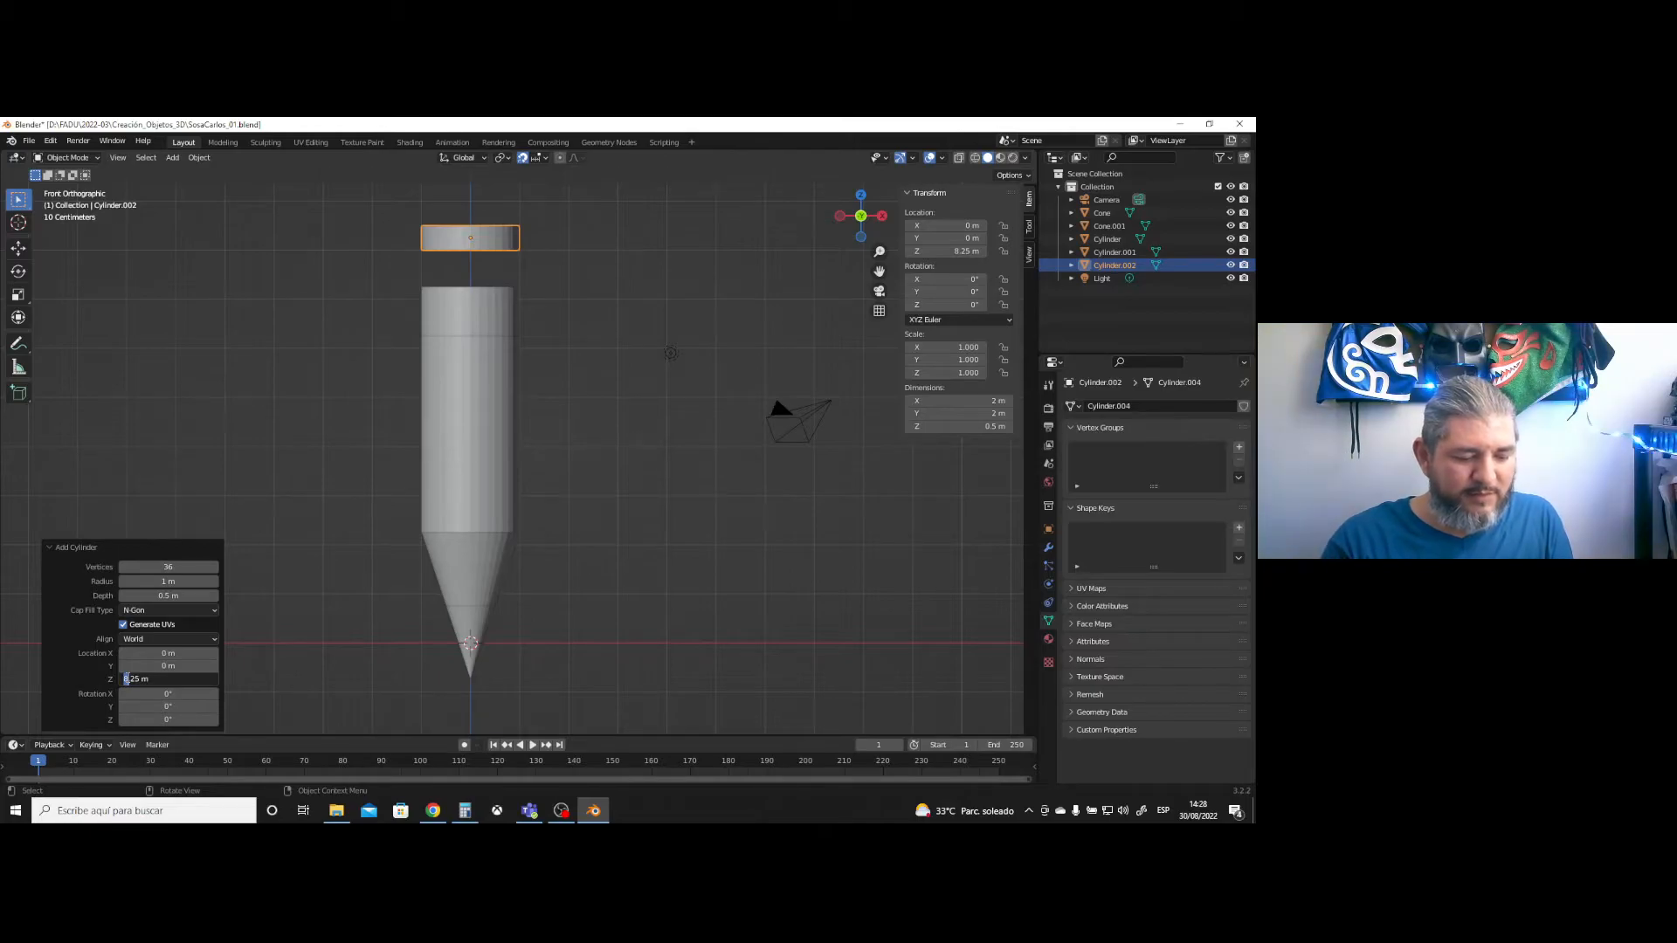
key(Delete)
text(7)
key(Return)
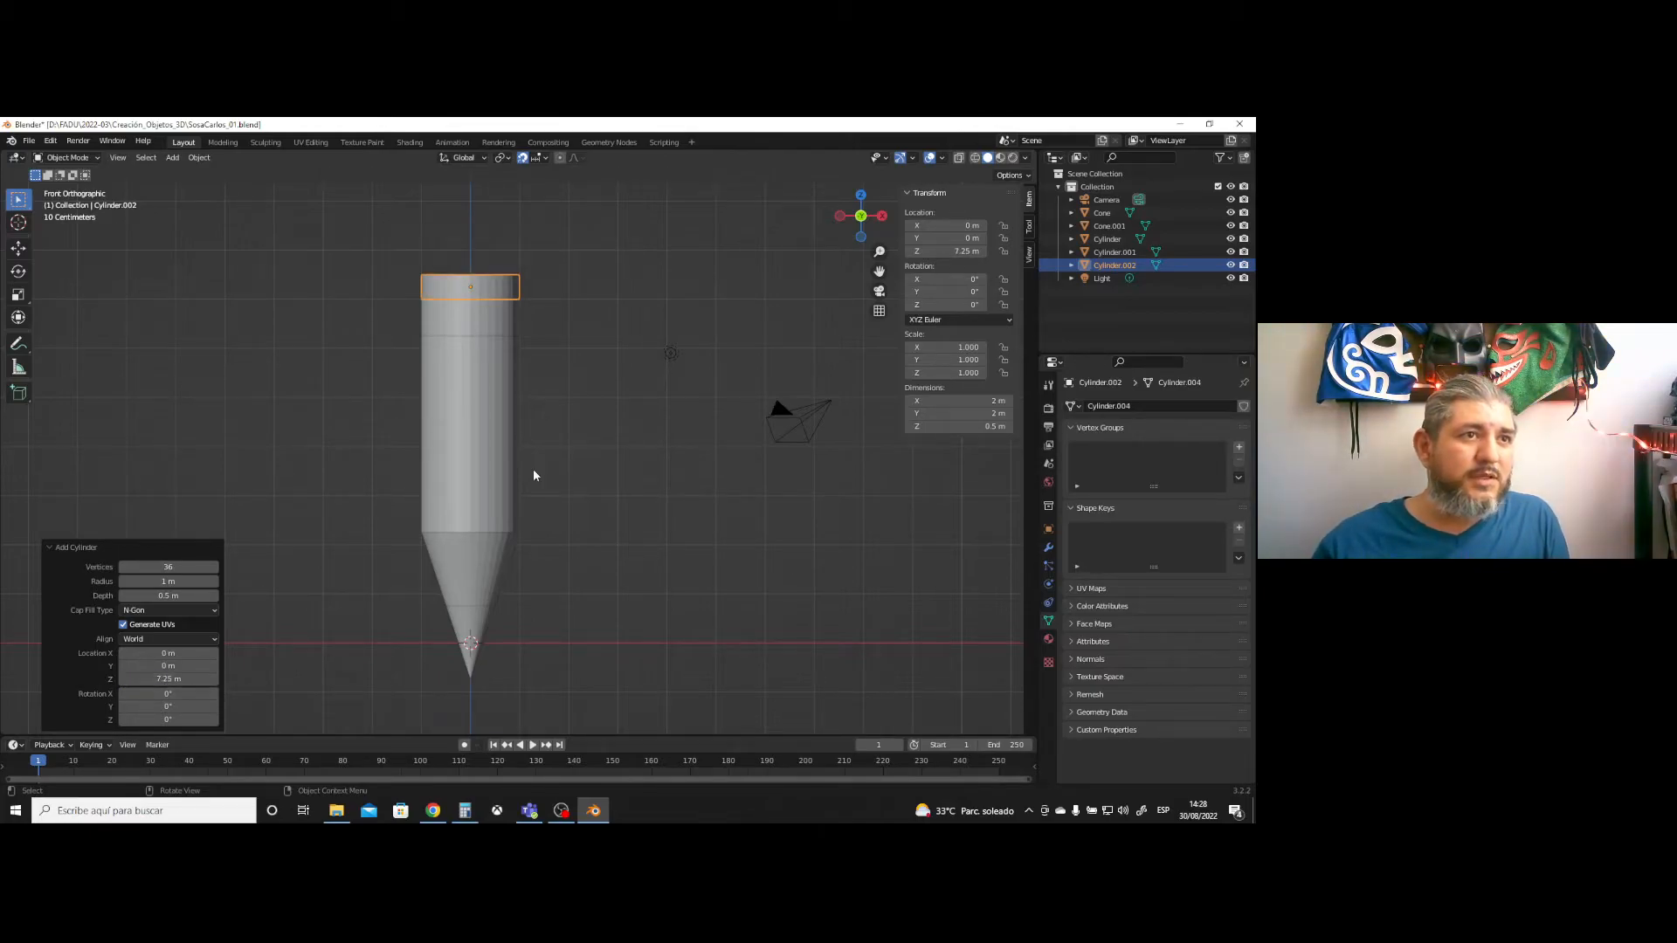
- Switch the viewport to wireframe and set the 0.5 m deep cylinder's Z location to 7.5 m so it sits on the stack
click(976, 158)
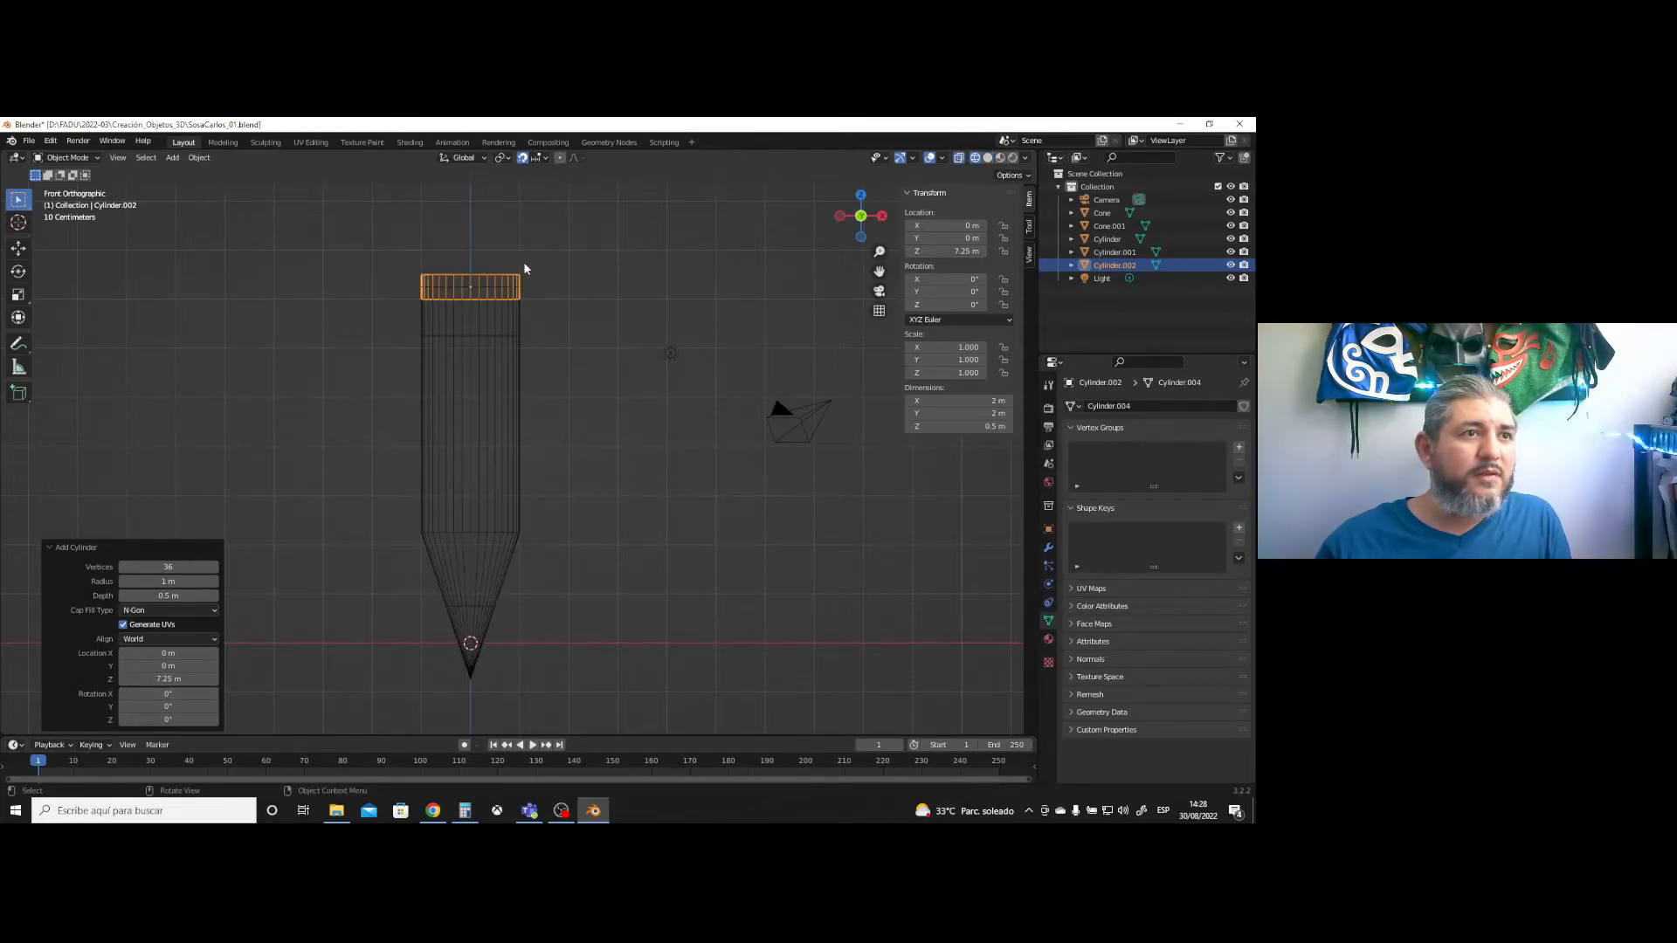
click(167, 680)
drag(139, 679, 129, 679)
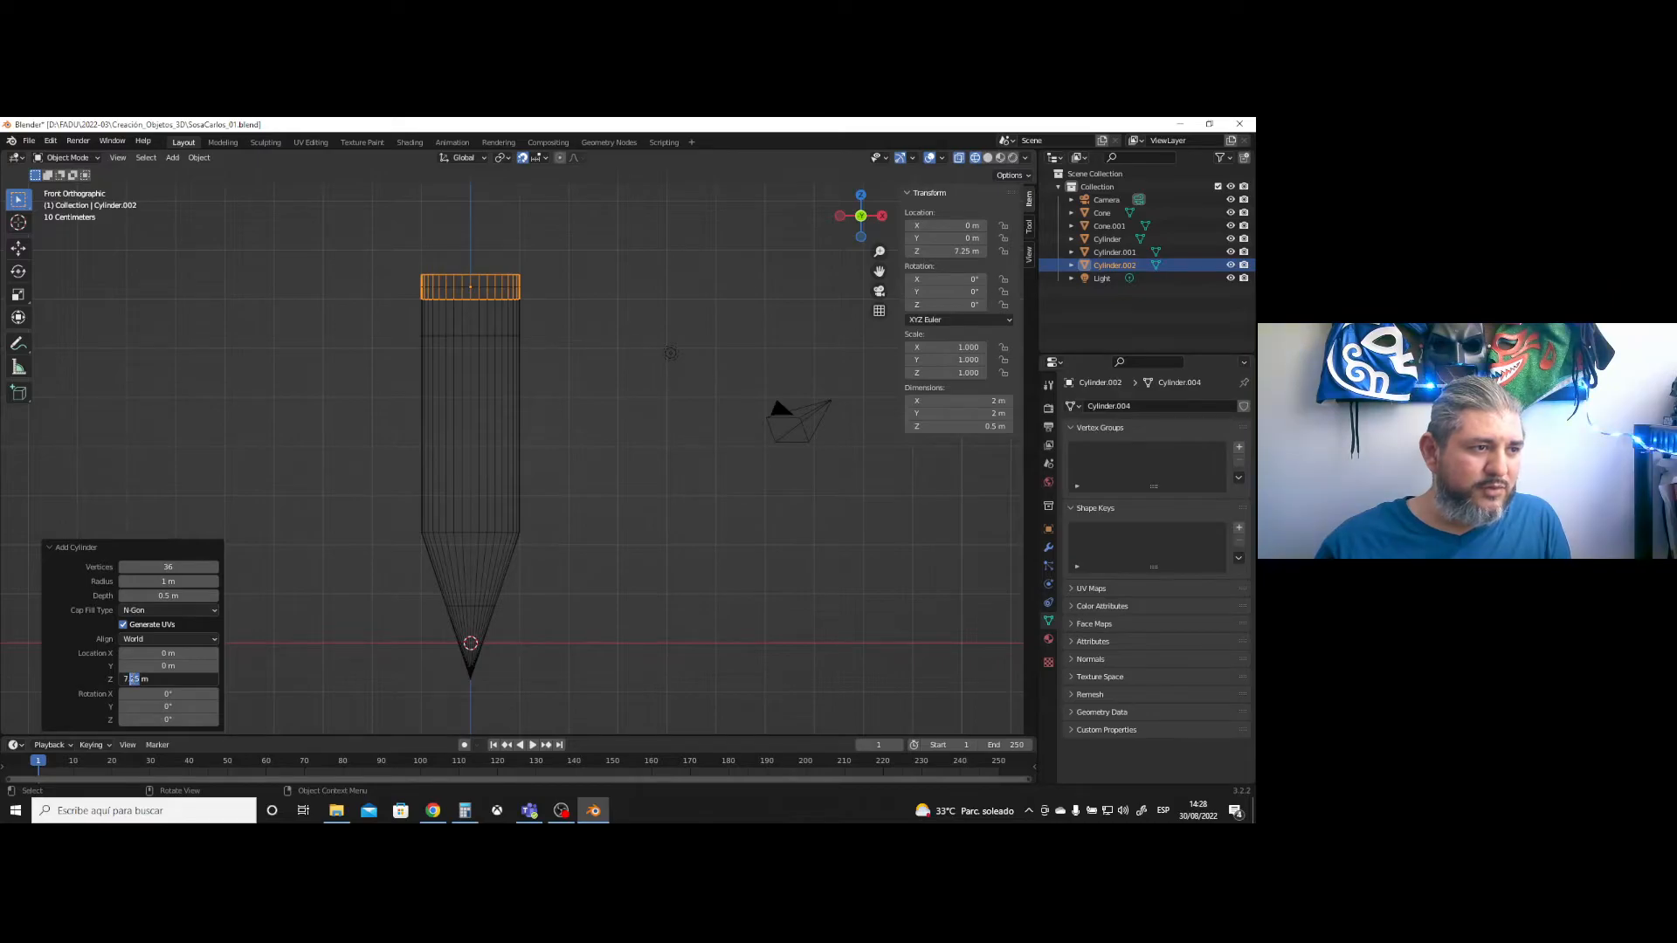
text(.5)
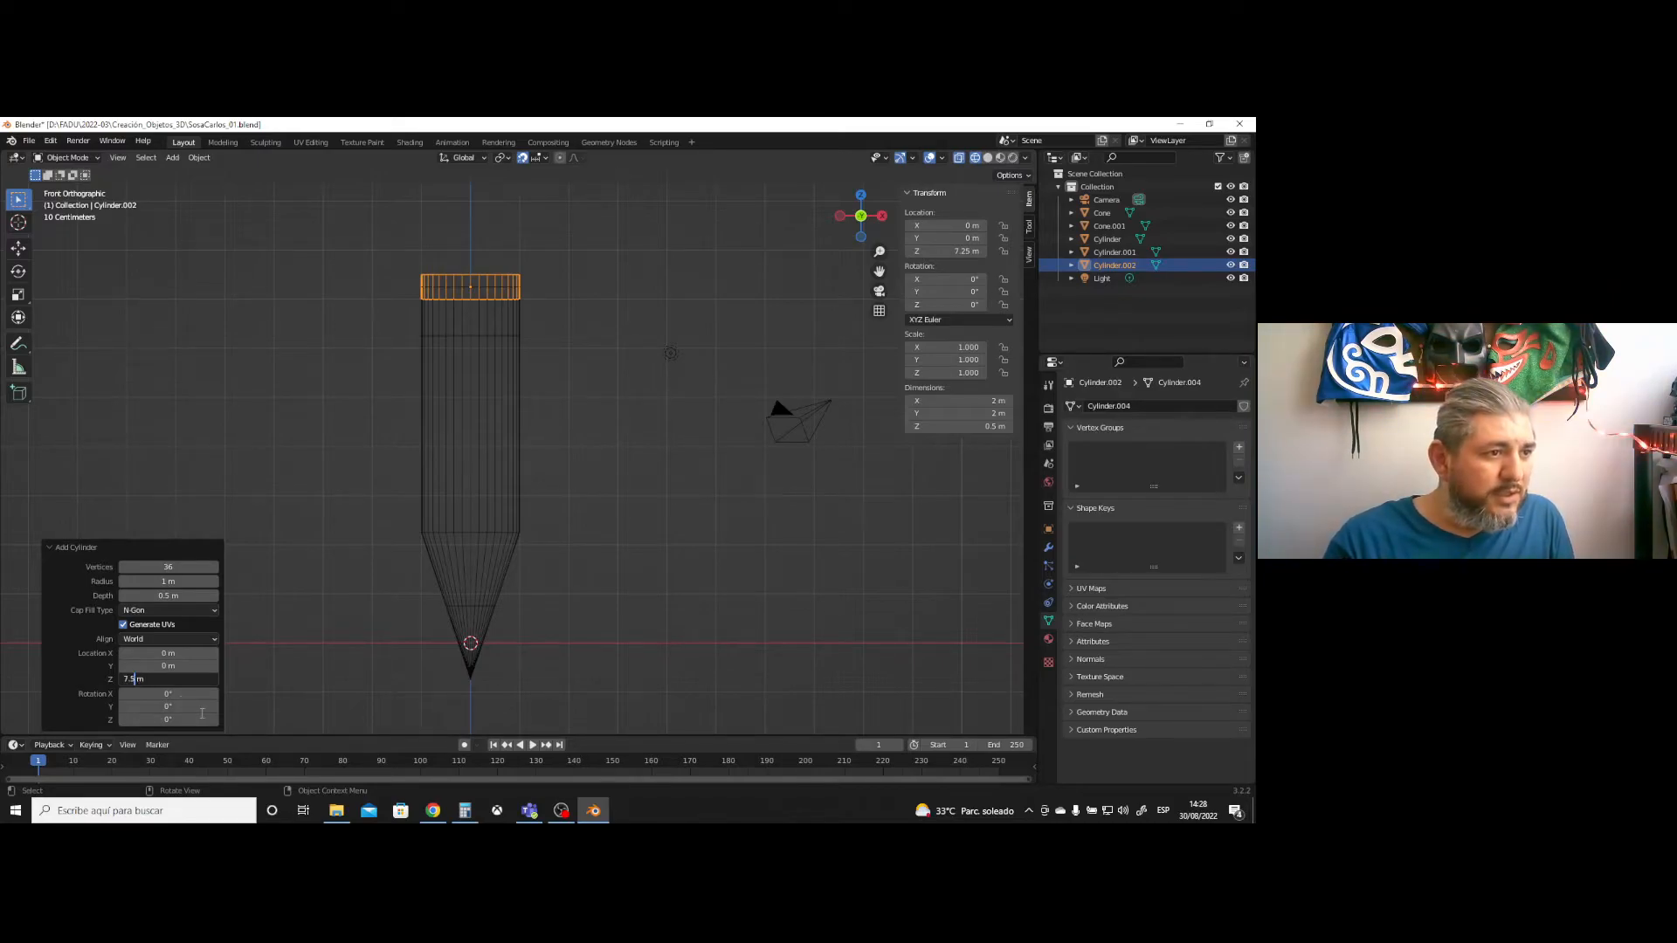
key(Return)
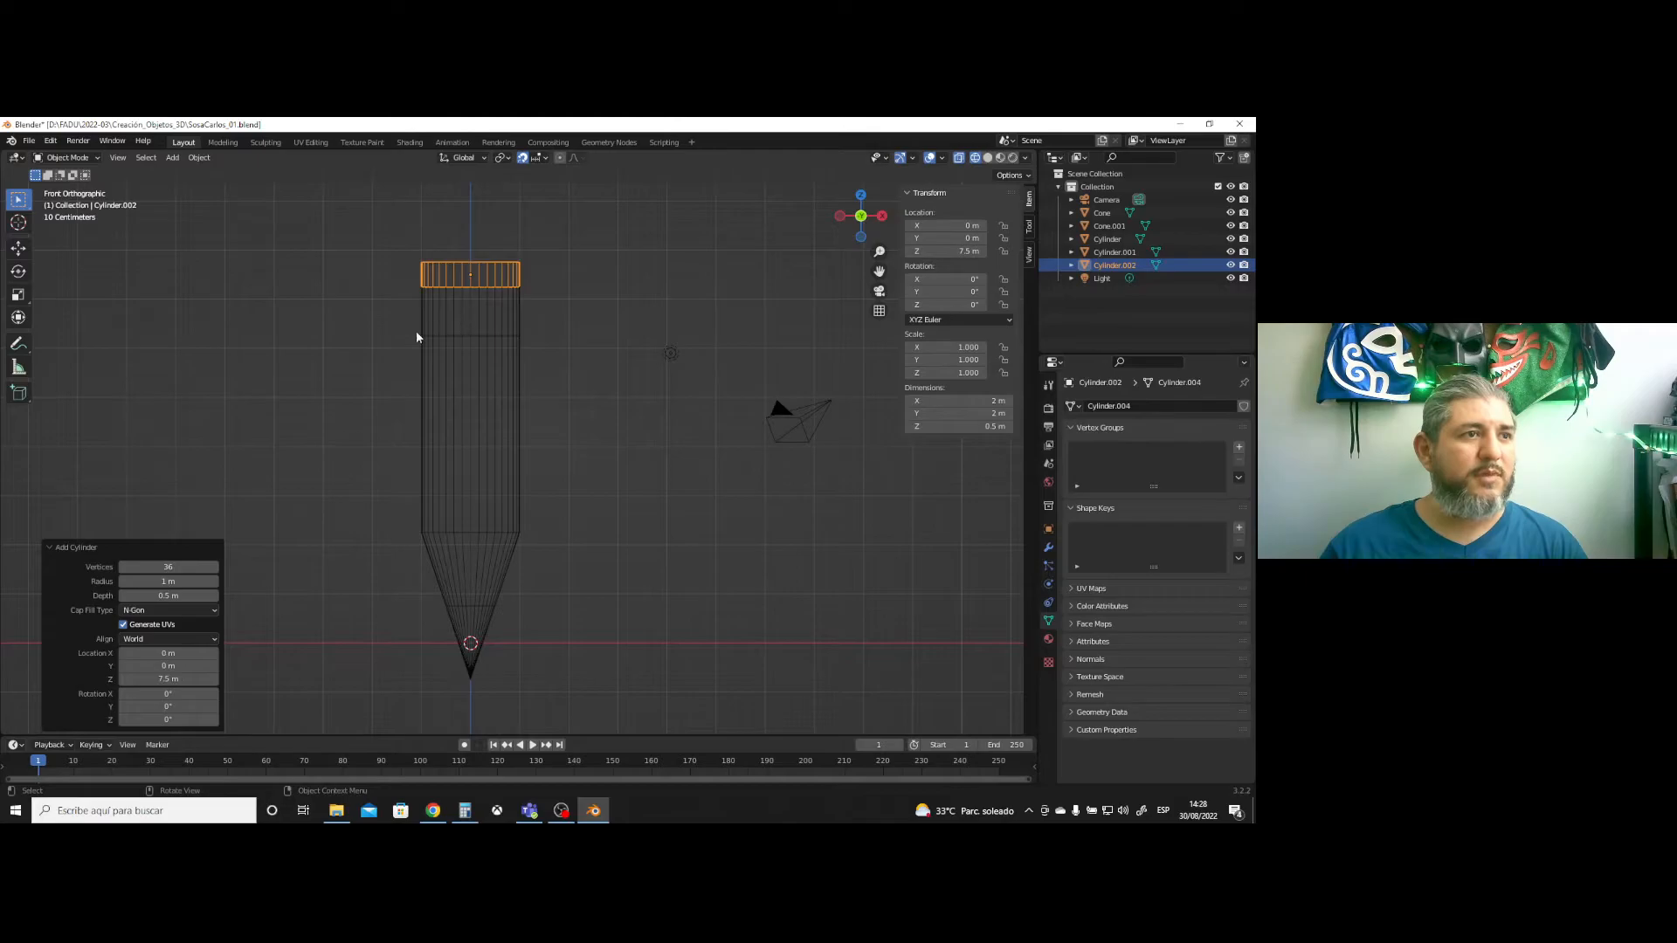
- Add a fourth mesh cylinder with a 1 m radius and set its depth to 1 m
click(172, 157)
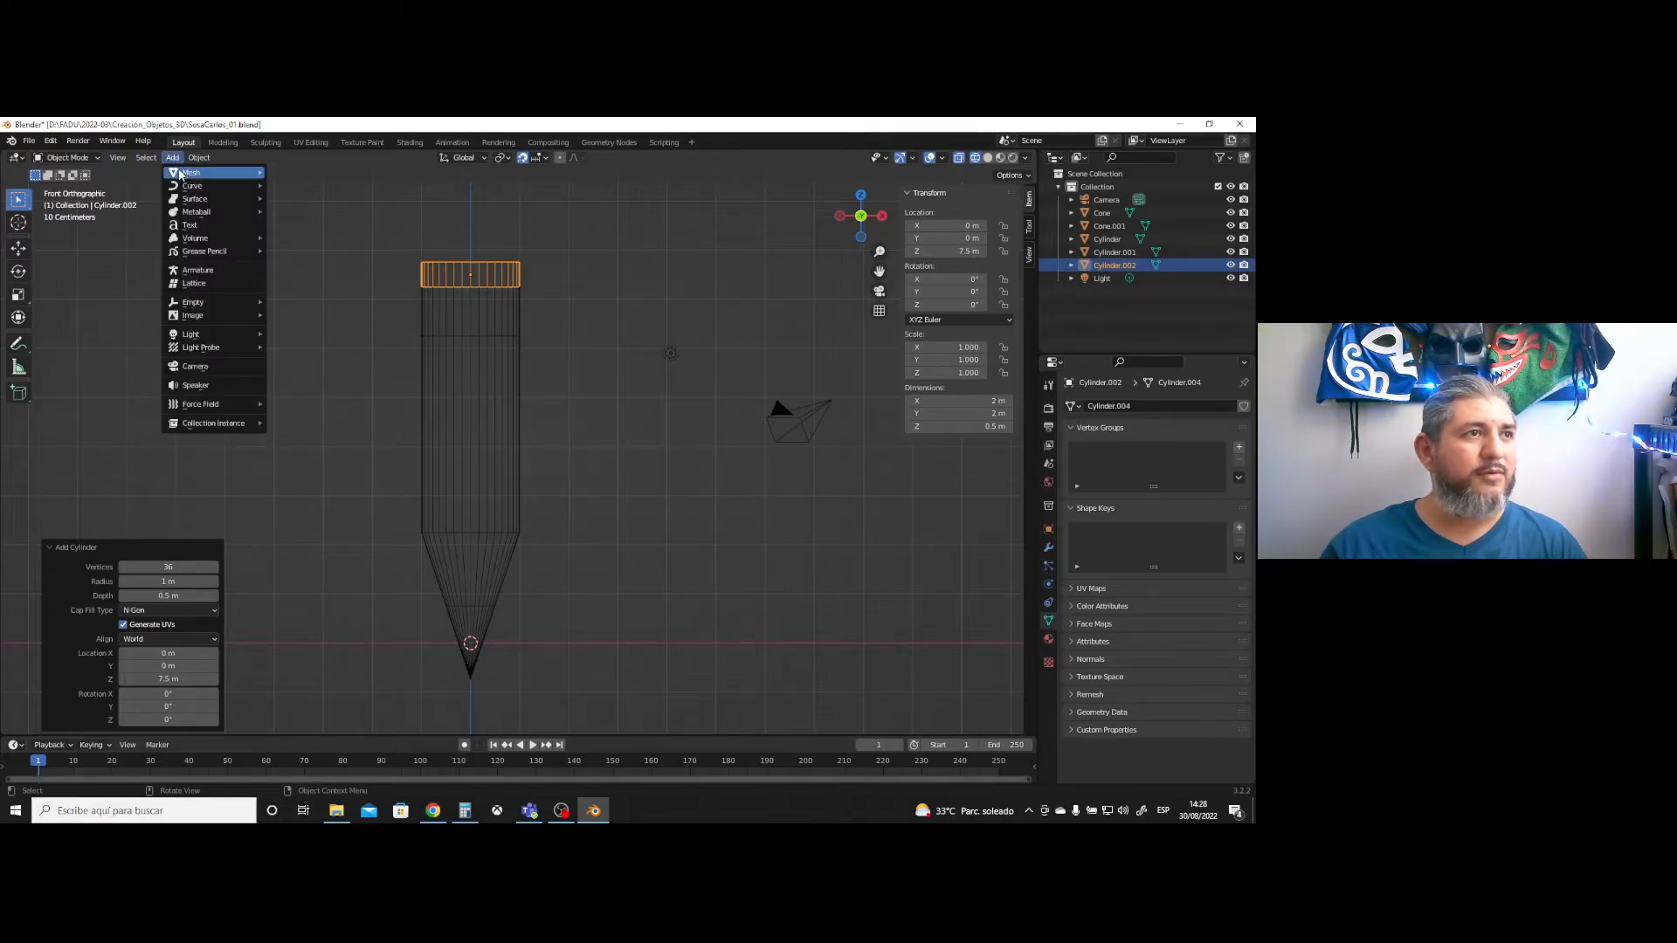
mouse_move(229, 174)
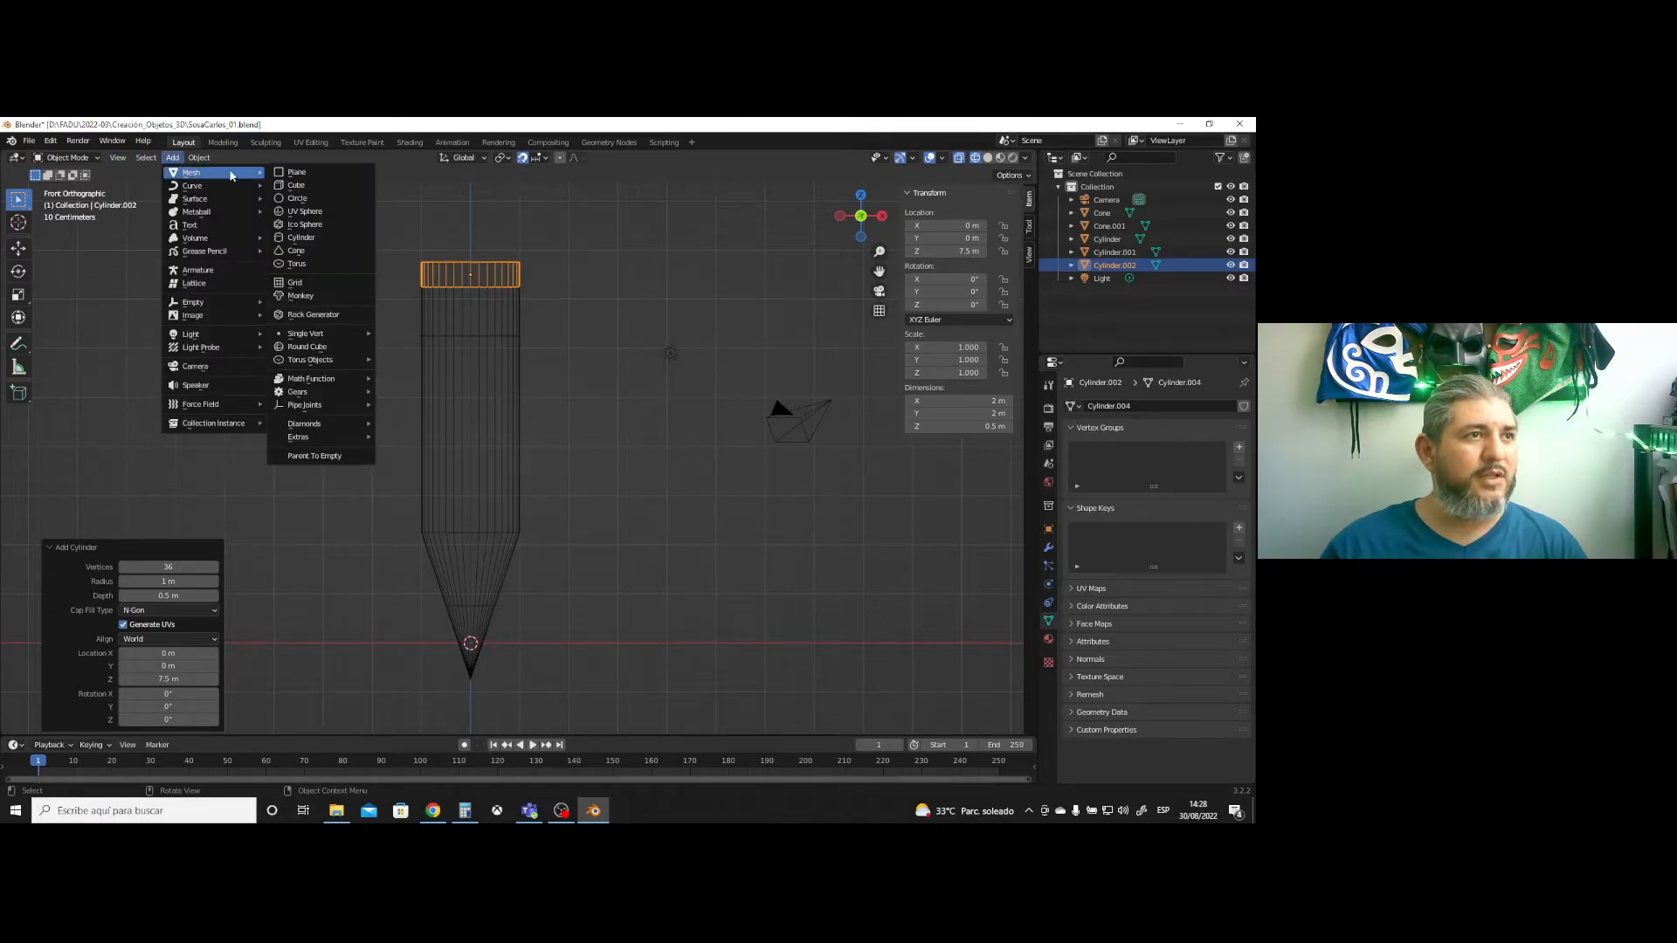
click(313, 239)
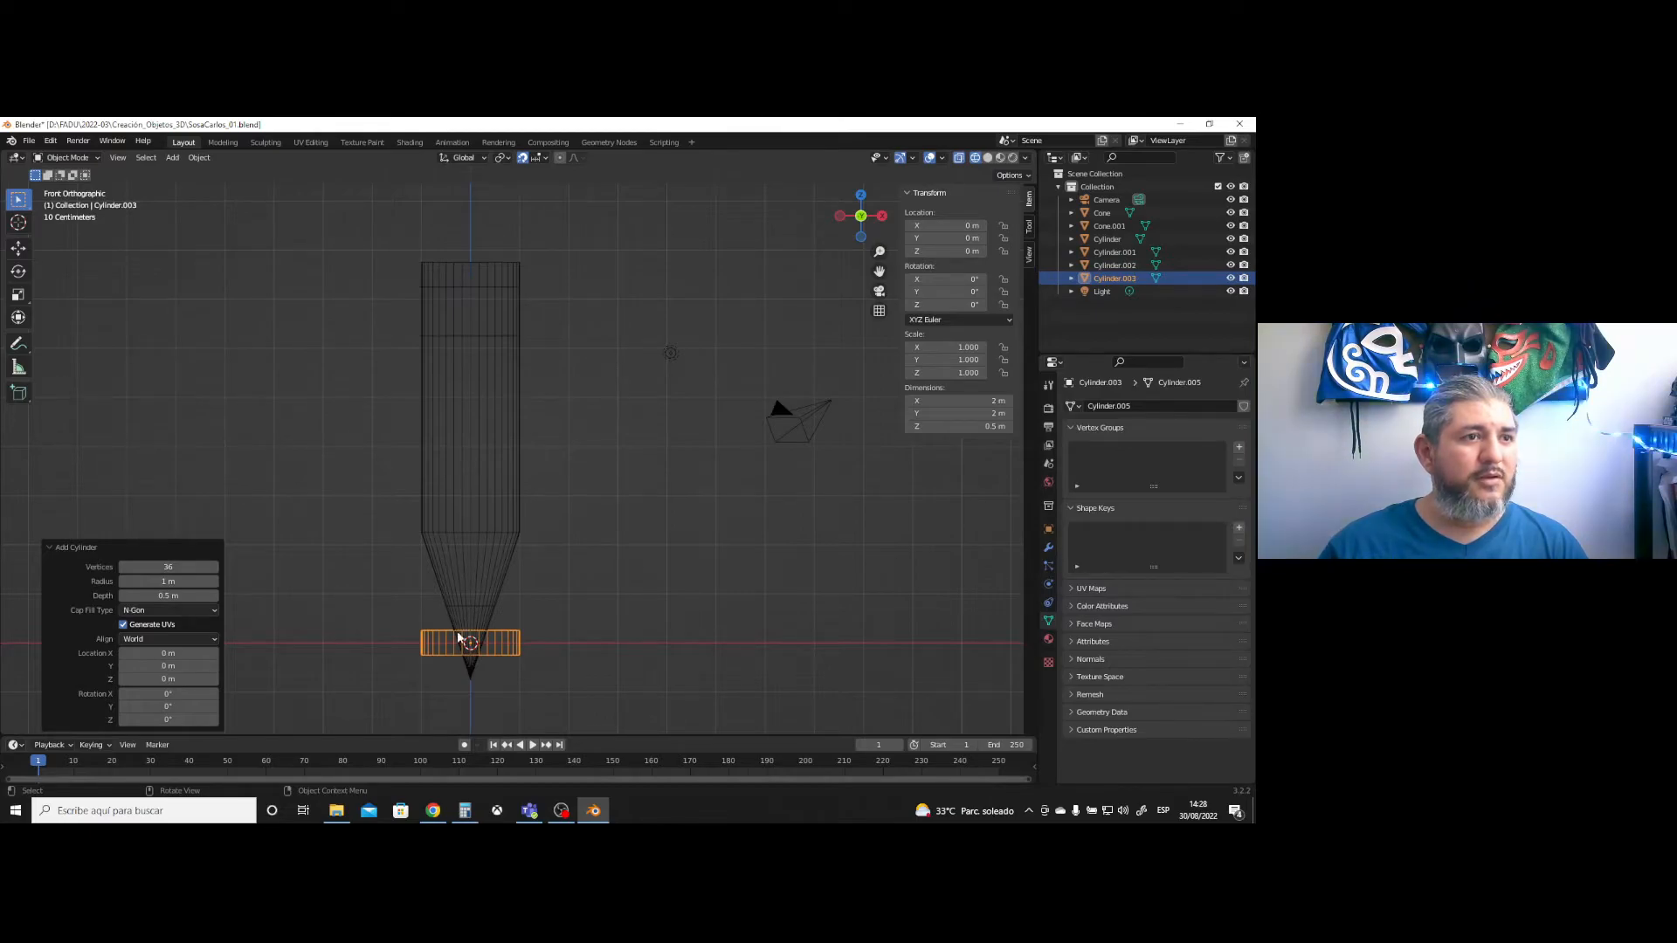
click(165, 595)
text(1)
key(Return)
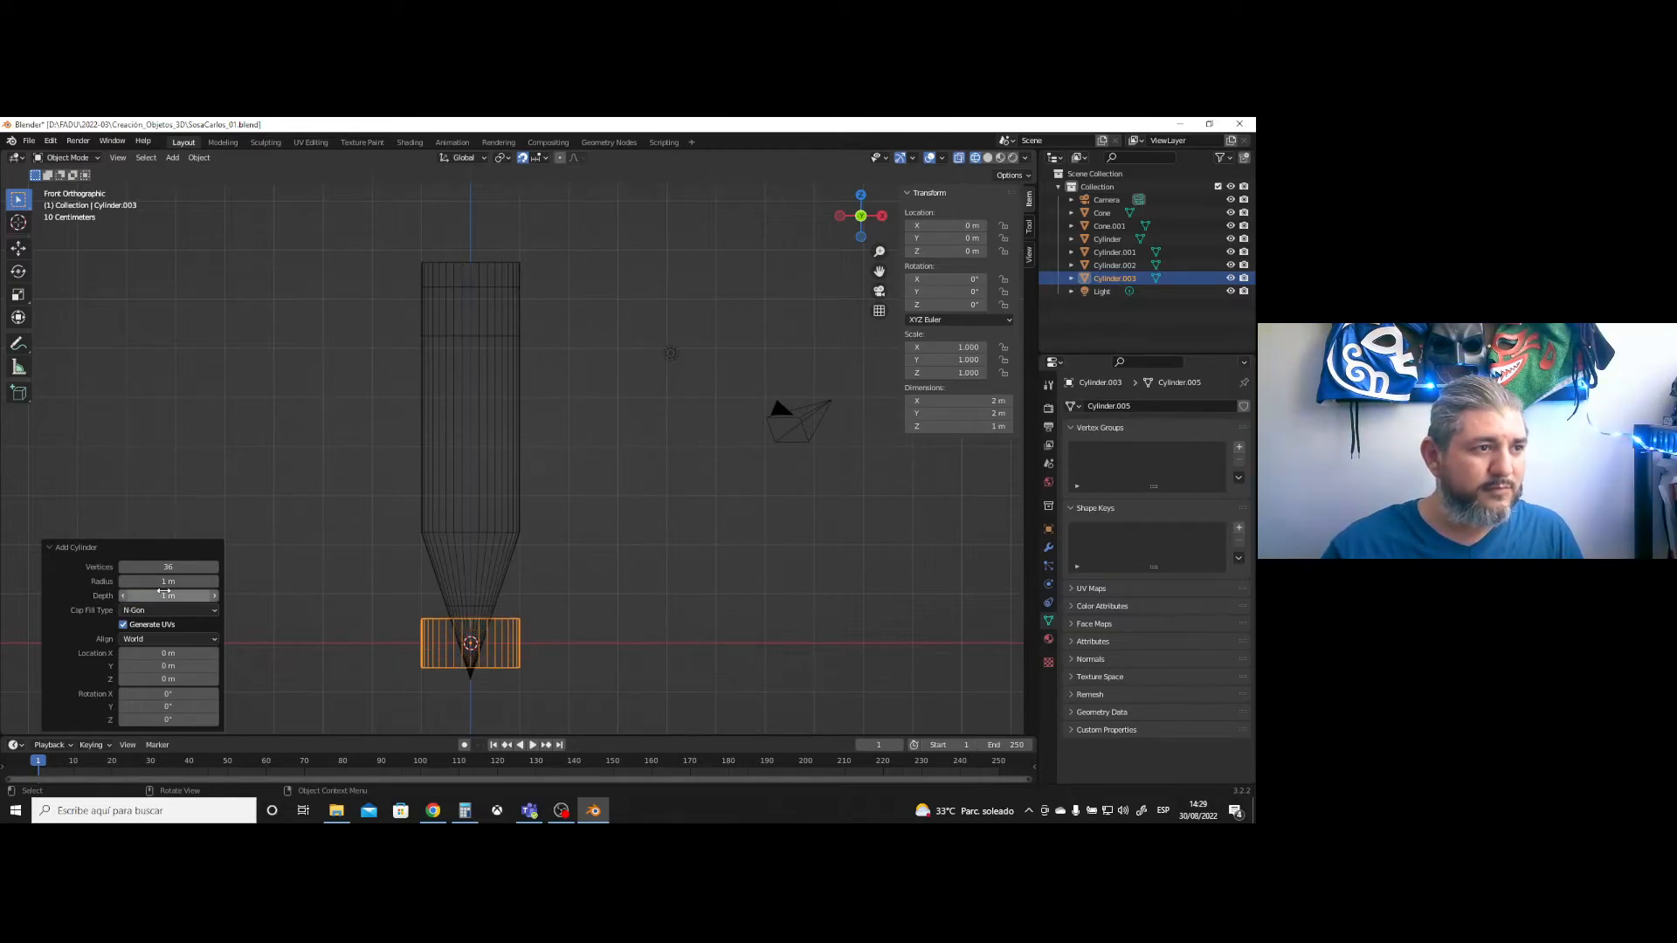
click(447, 282)
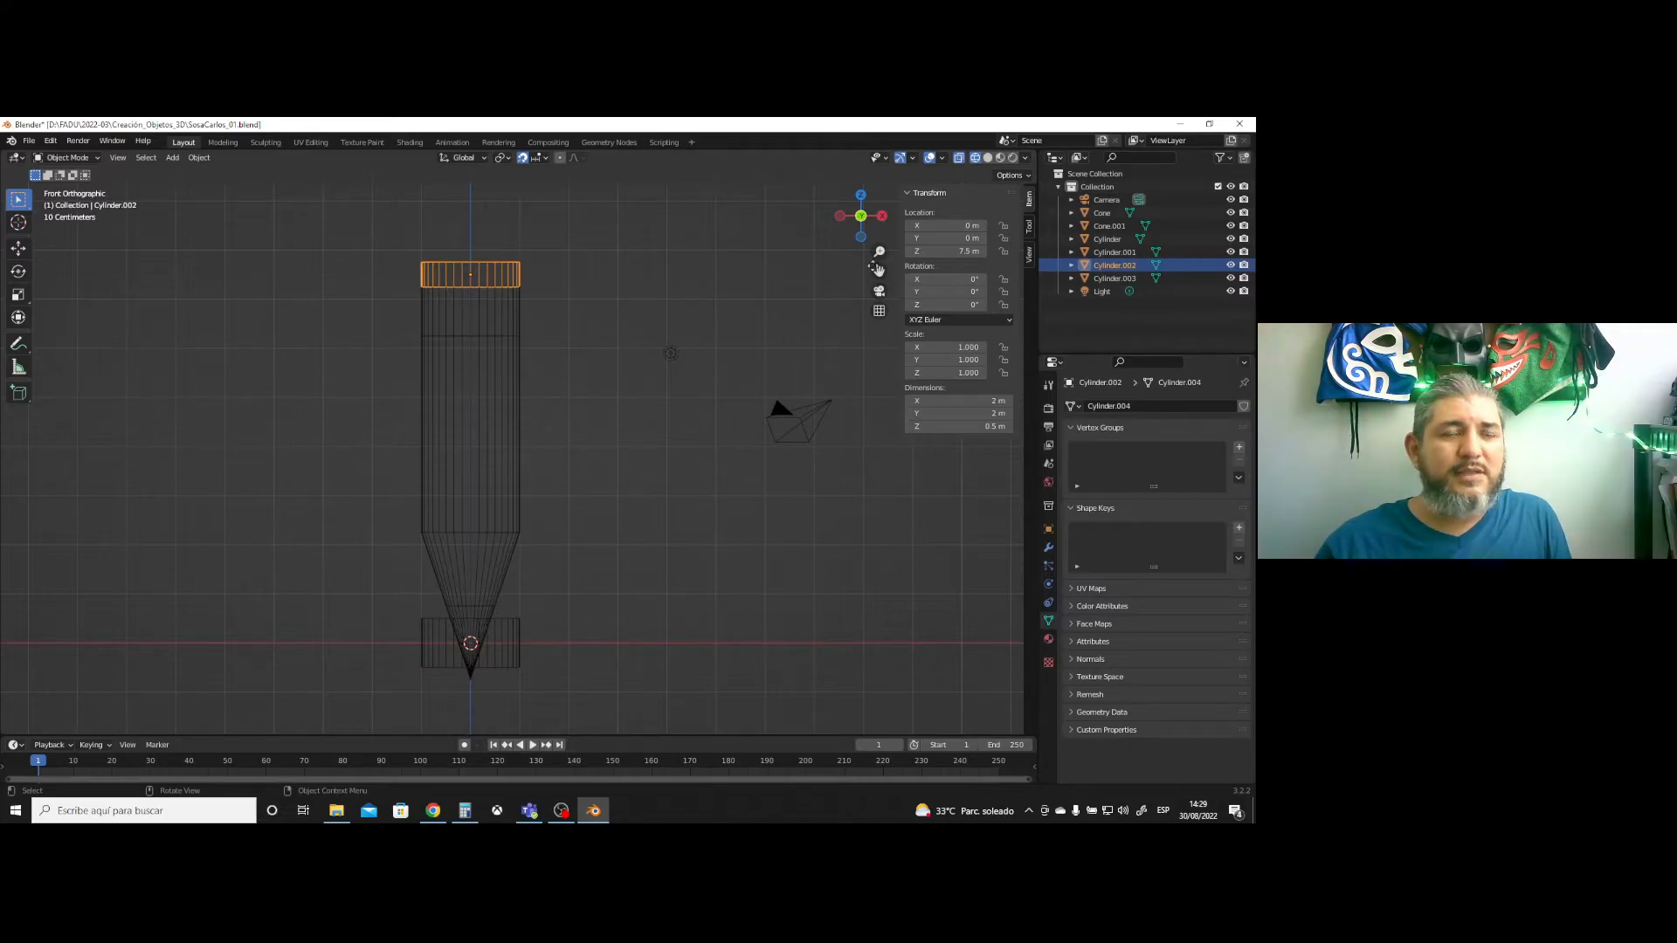
click(516, 661)
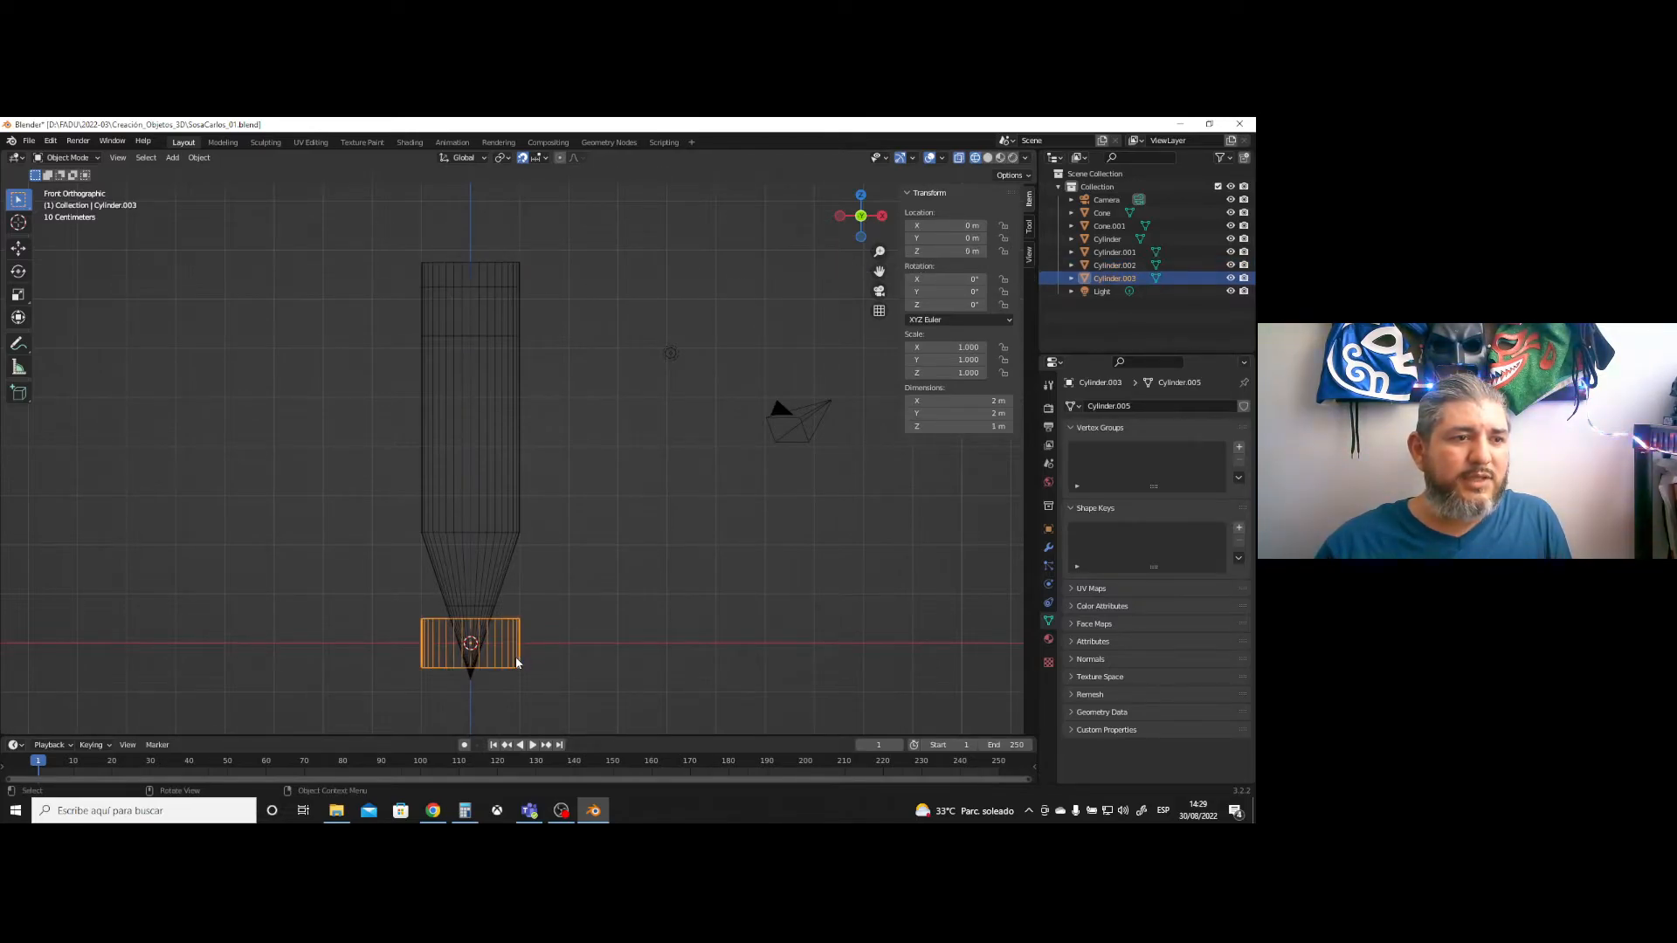
click(959, 307)
text(7.5)
key(Return)
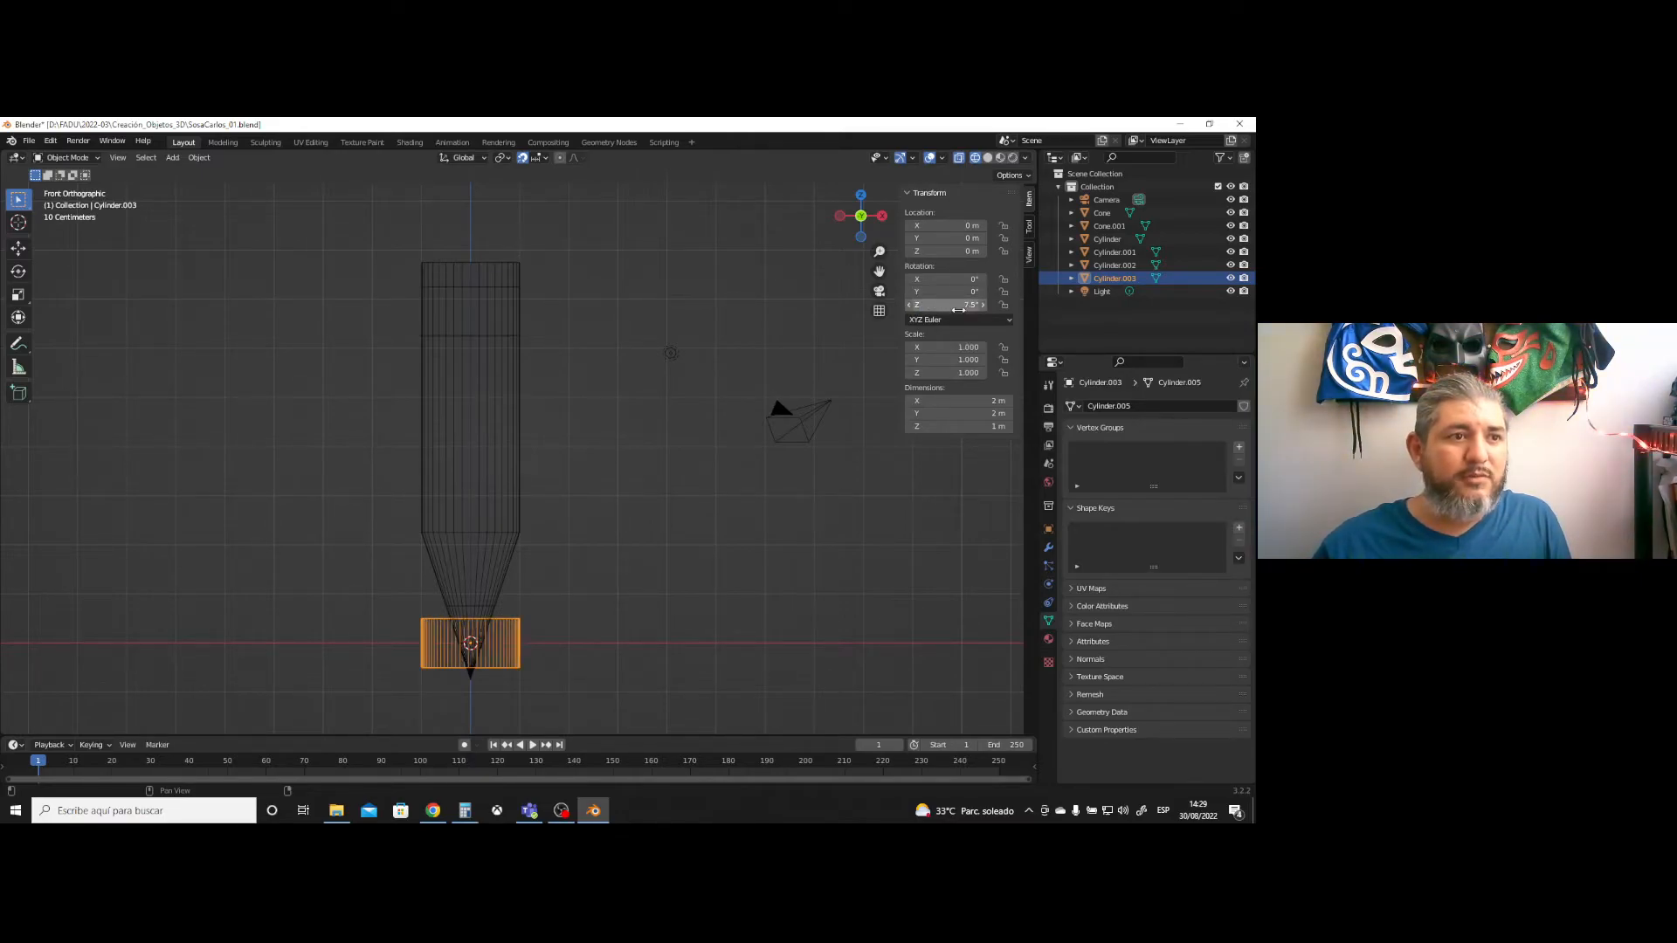
key(ctrl+z)
- Set the new 1 m deep cylinder's Z location to 7.5 m, and select the 0.5 m deep cylinder to compare its position
click(967, 252)
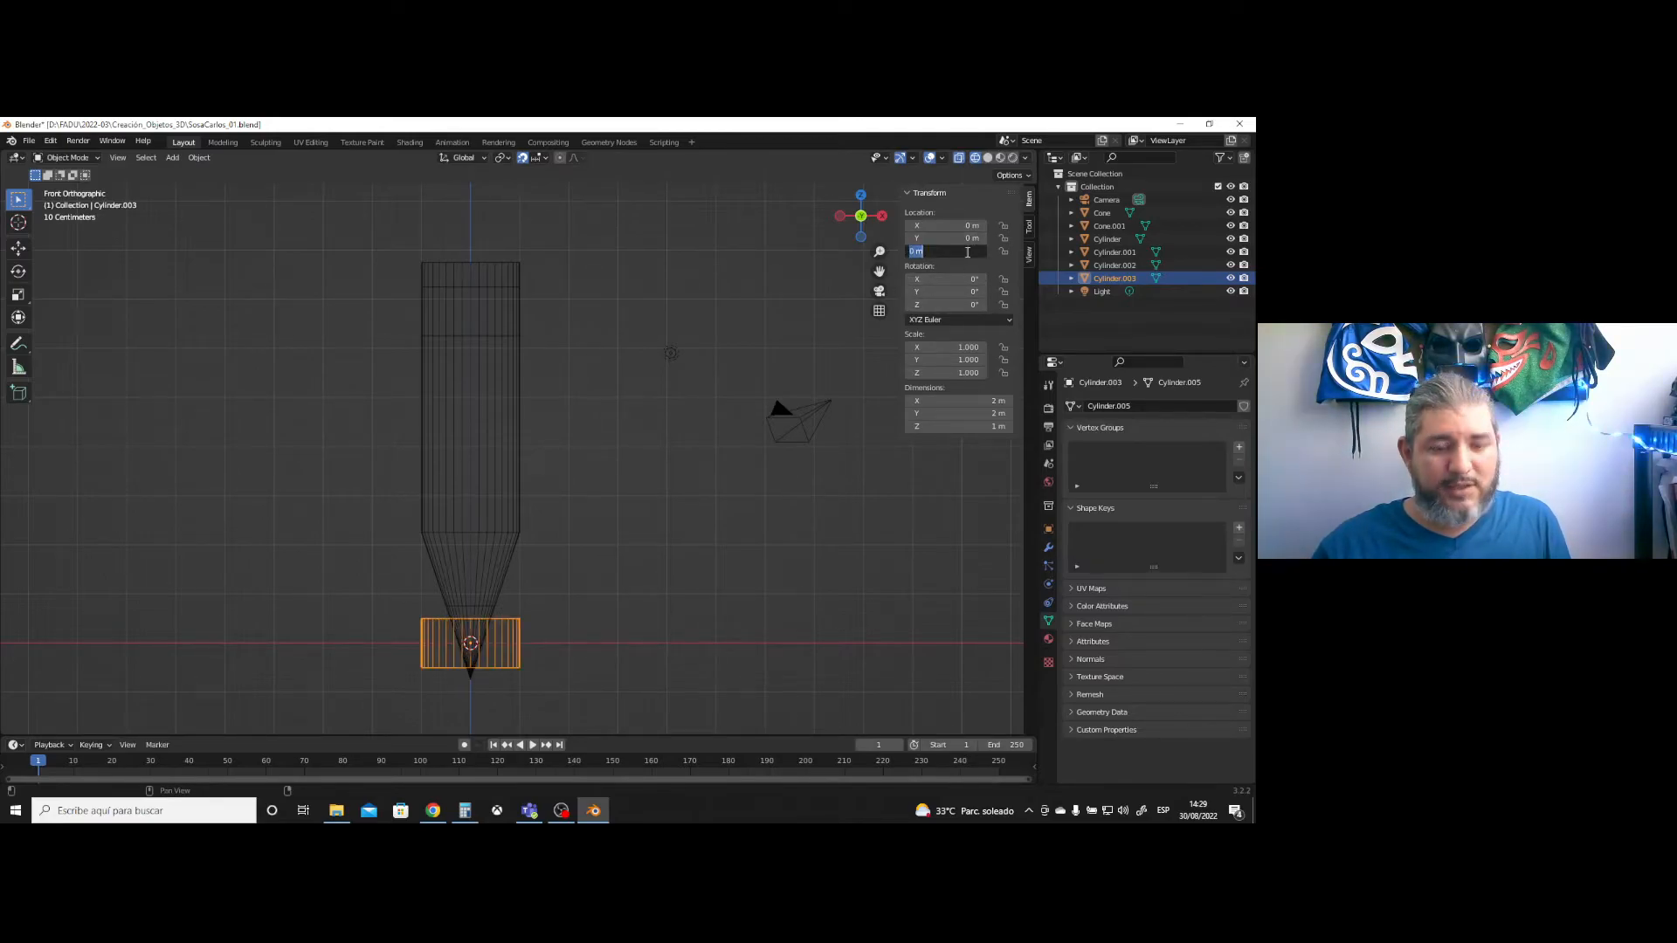
text(7.5)
key(Return)
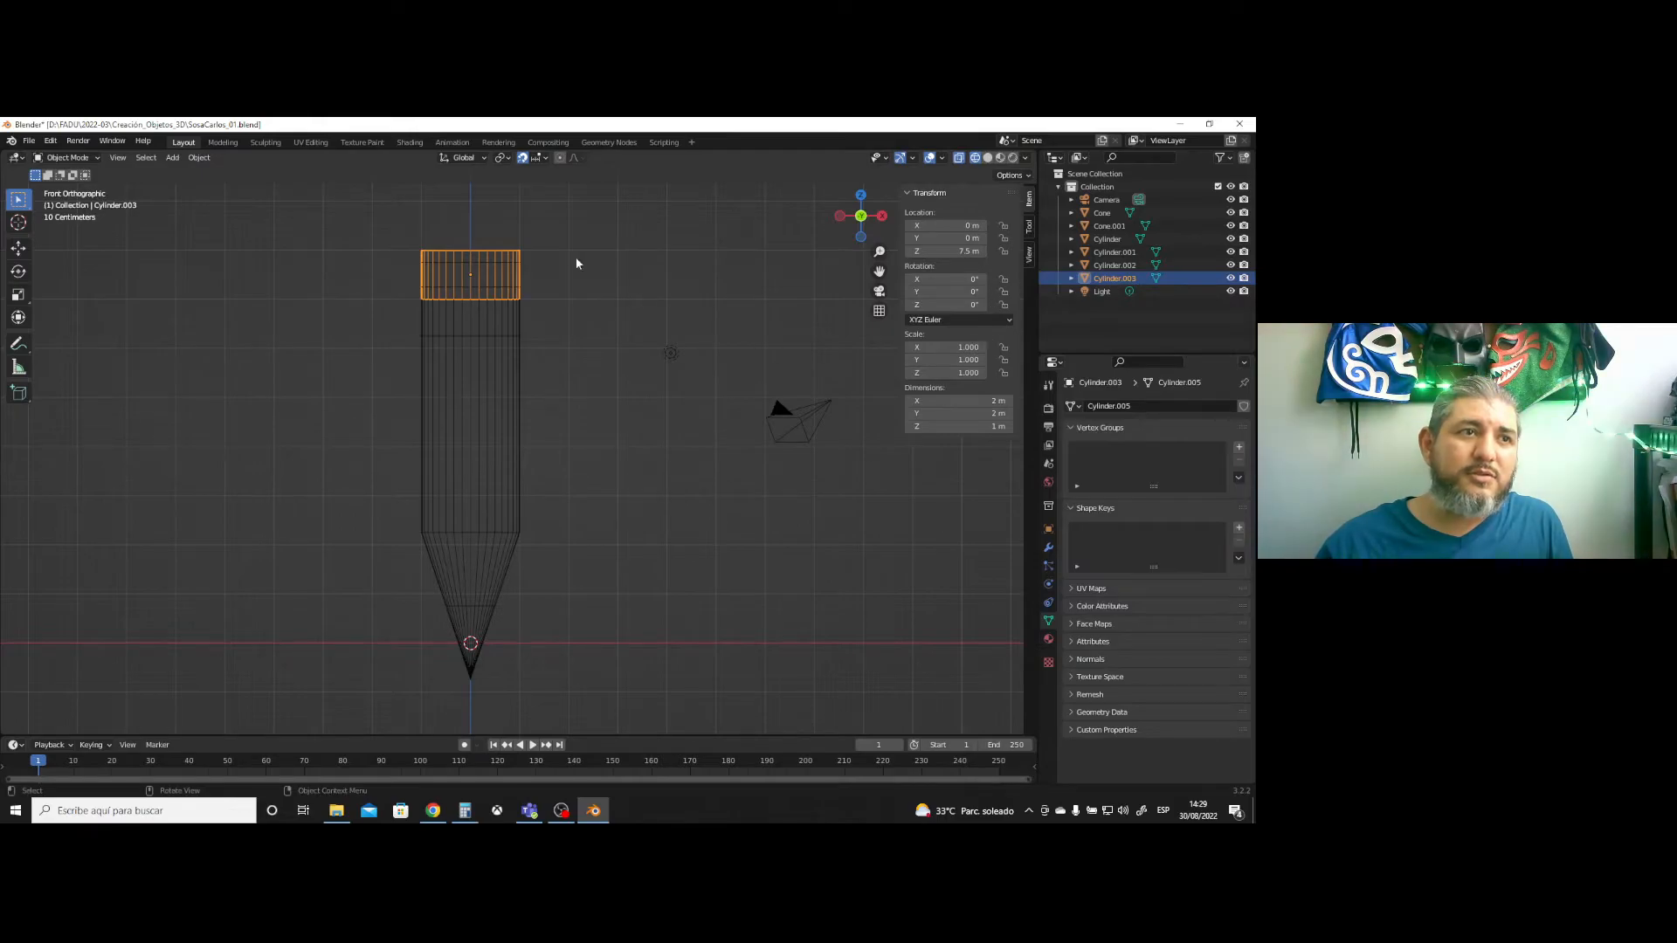
click(480, 267)
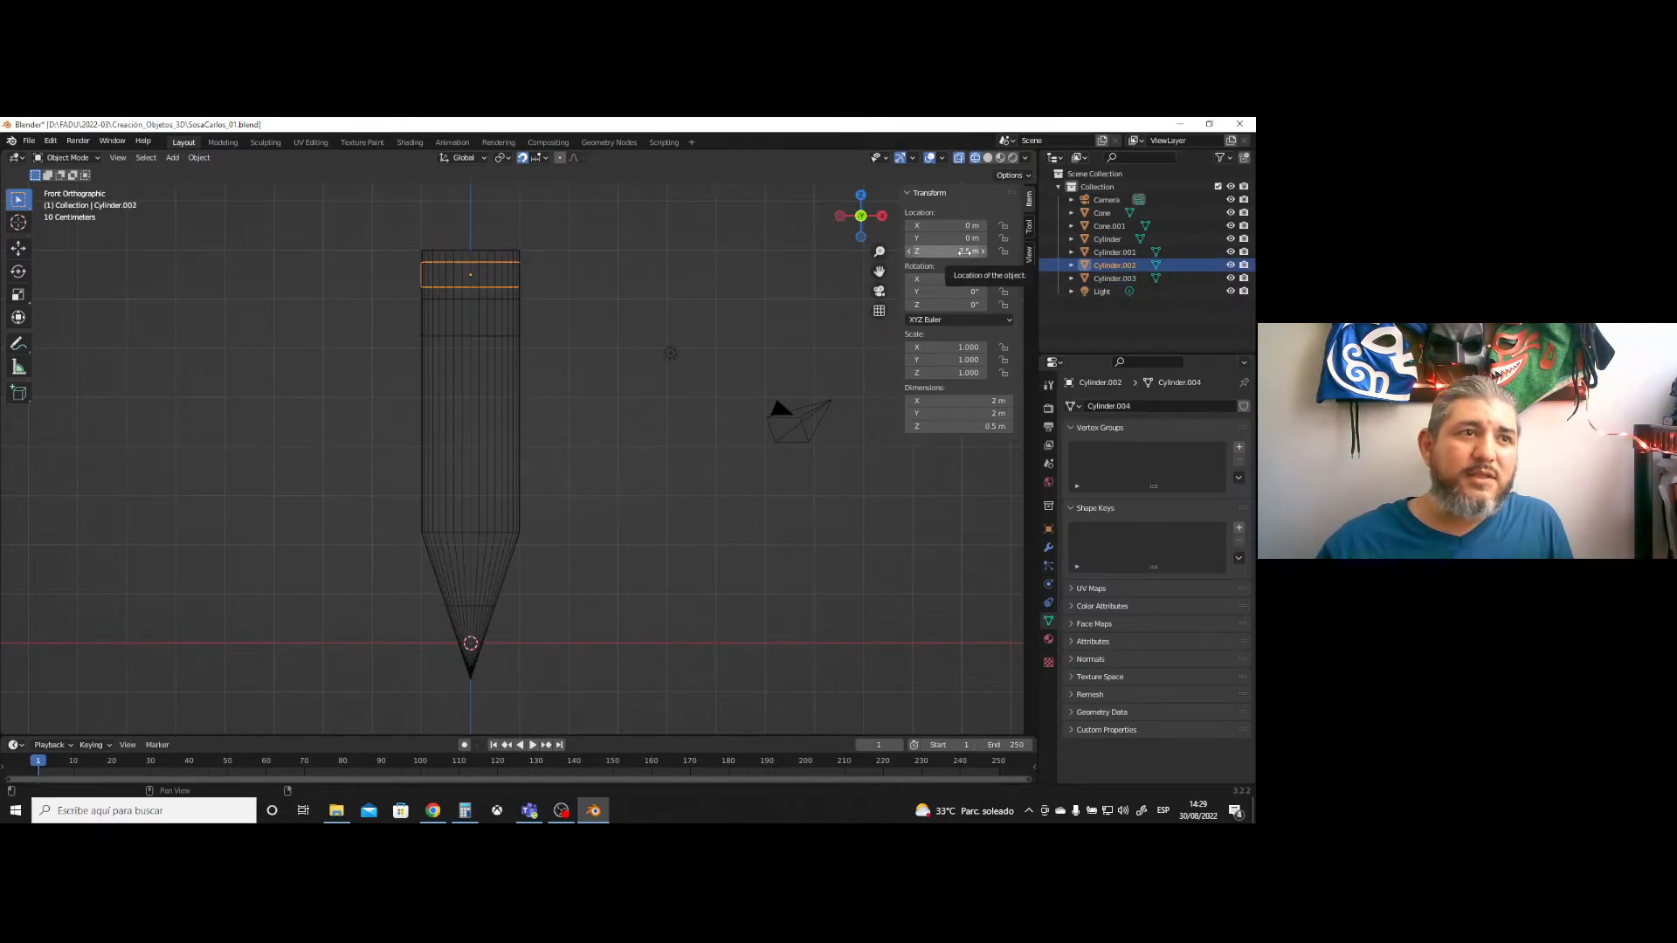
- Try a Z location of 8.5 m for the 1 m deep cylinder overlapping the 0.5 m deep one
click(506, 263)
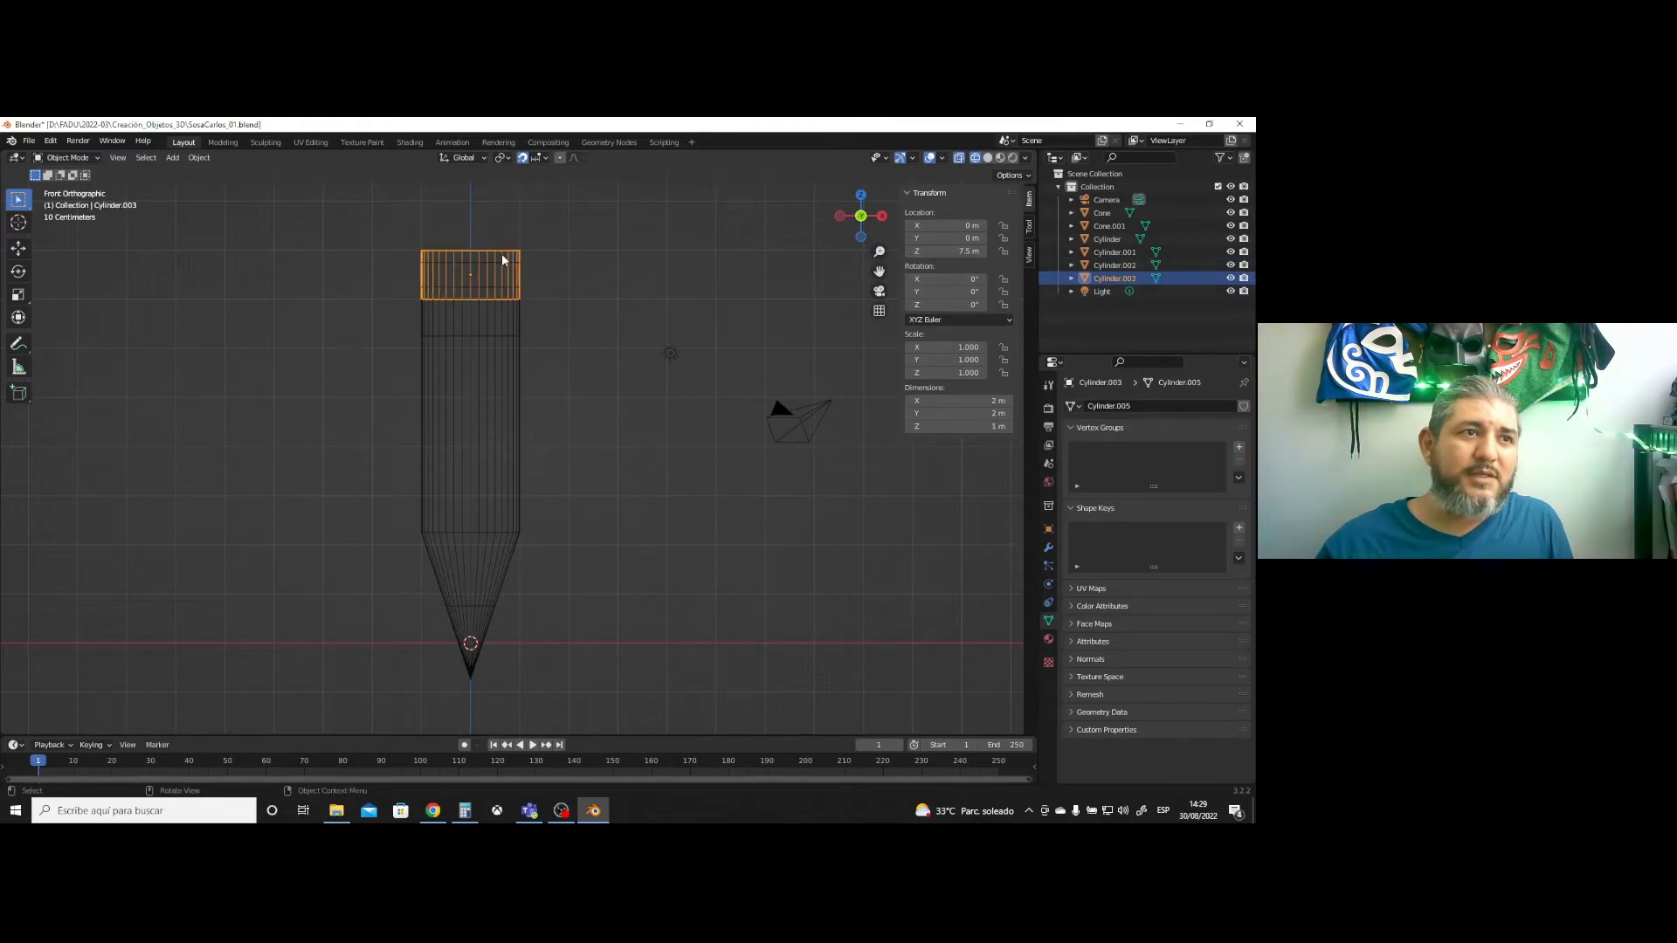
click(952, 251)
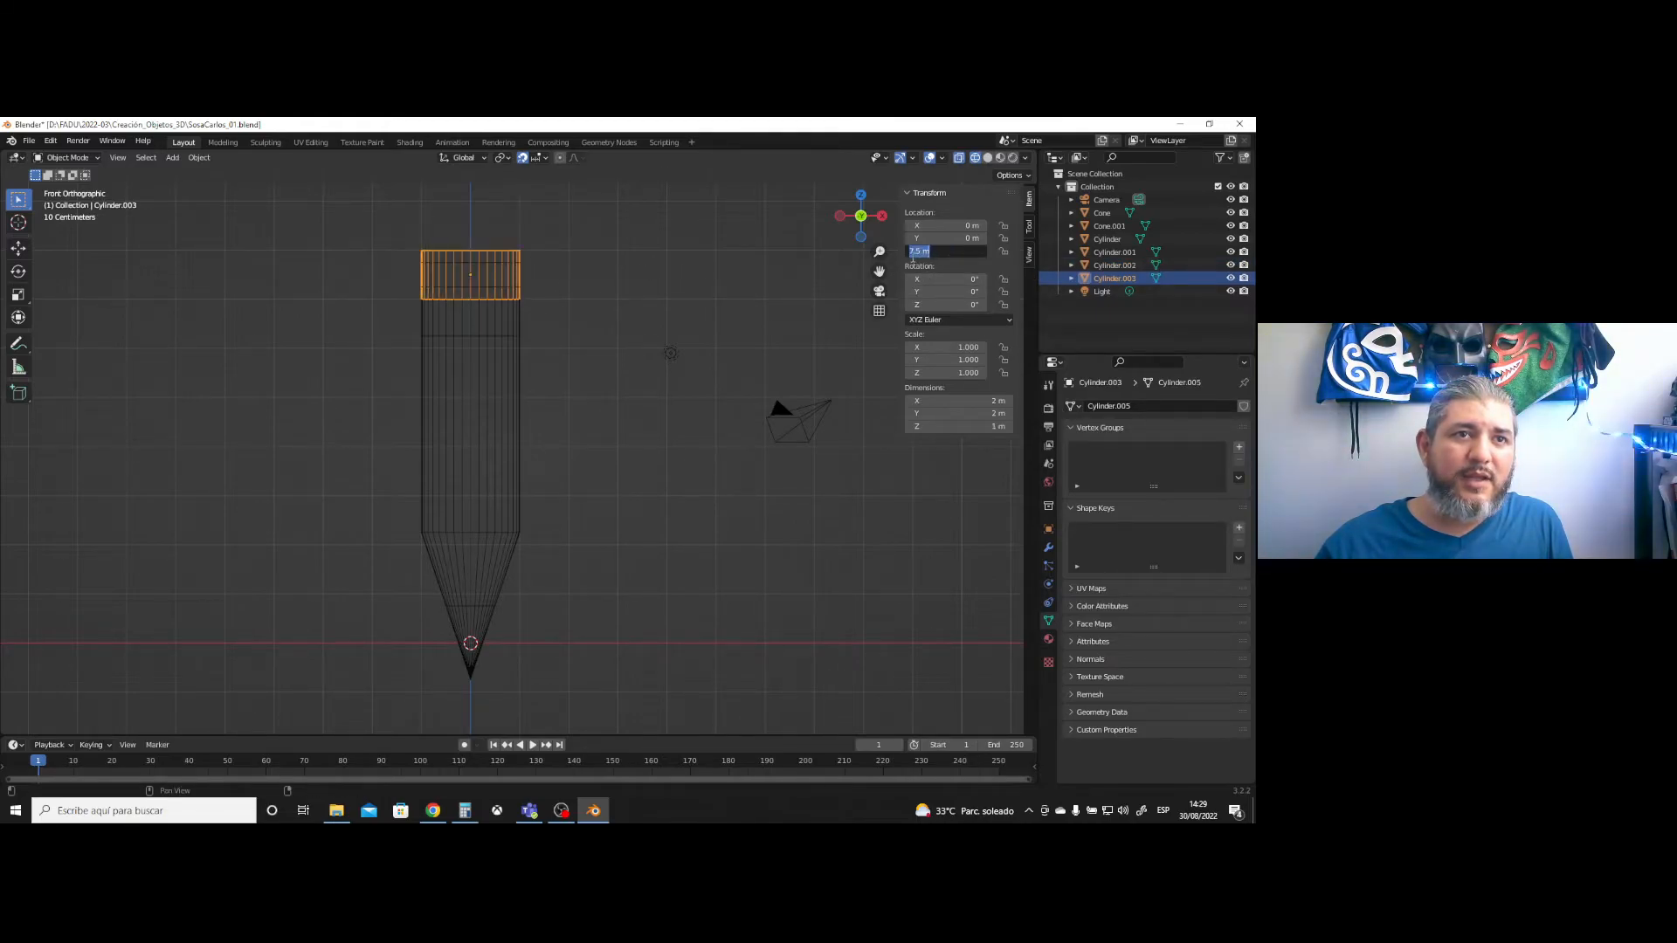
drag(915, 251, 909, 250)
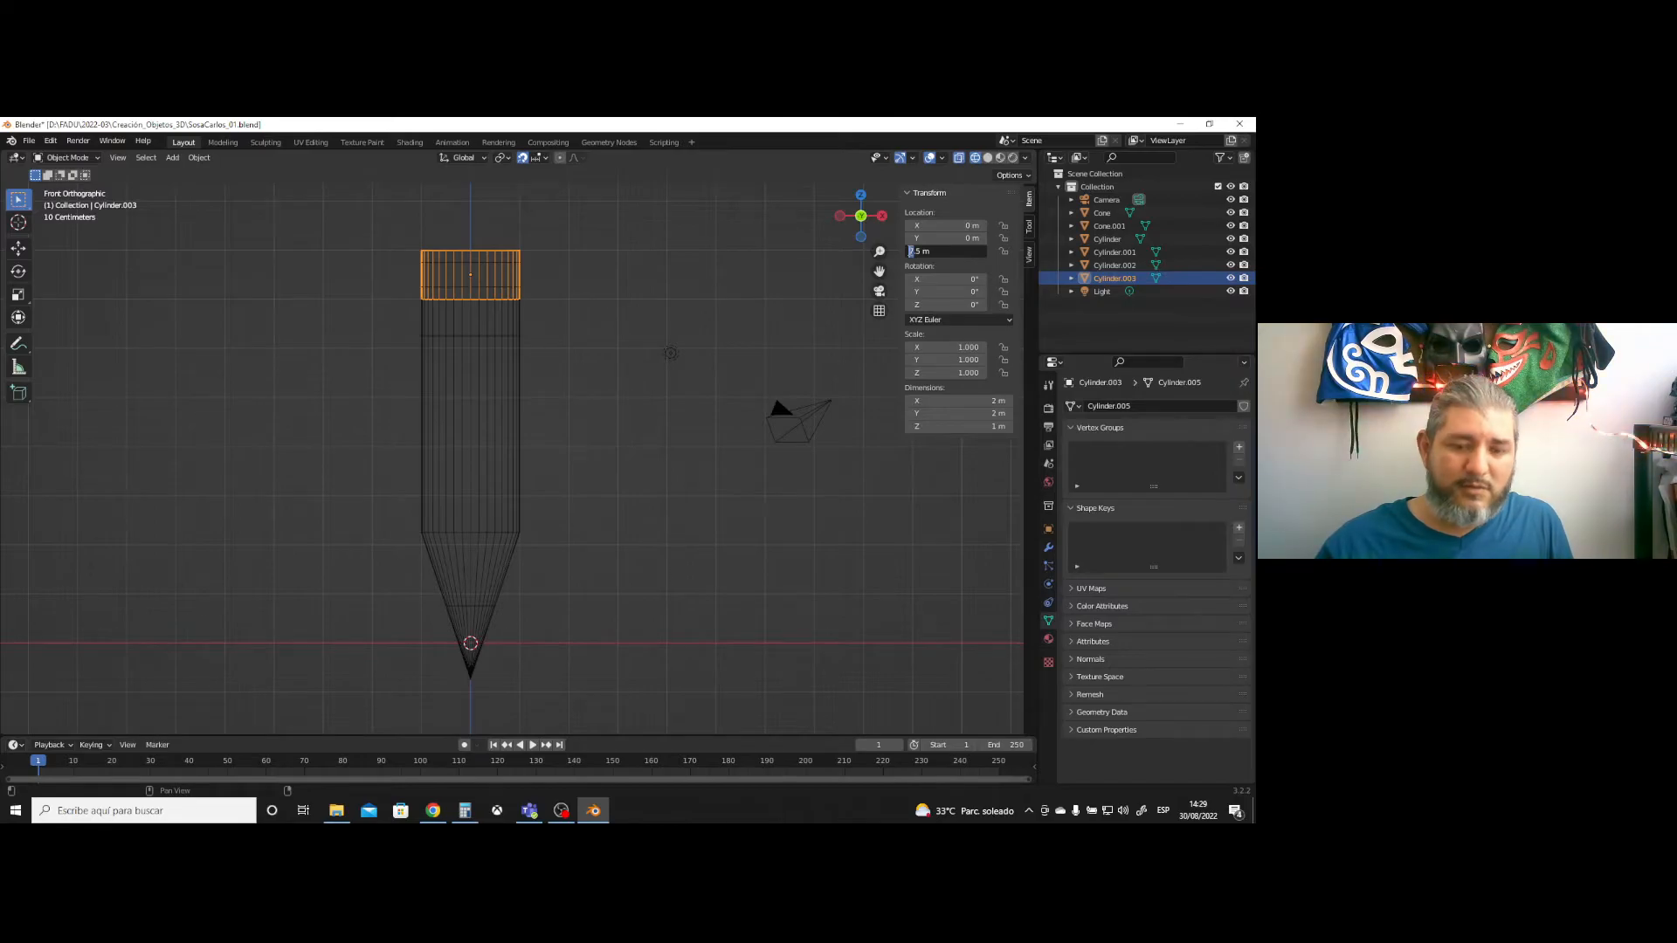
text(8)
key(Return)
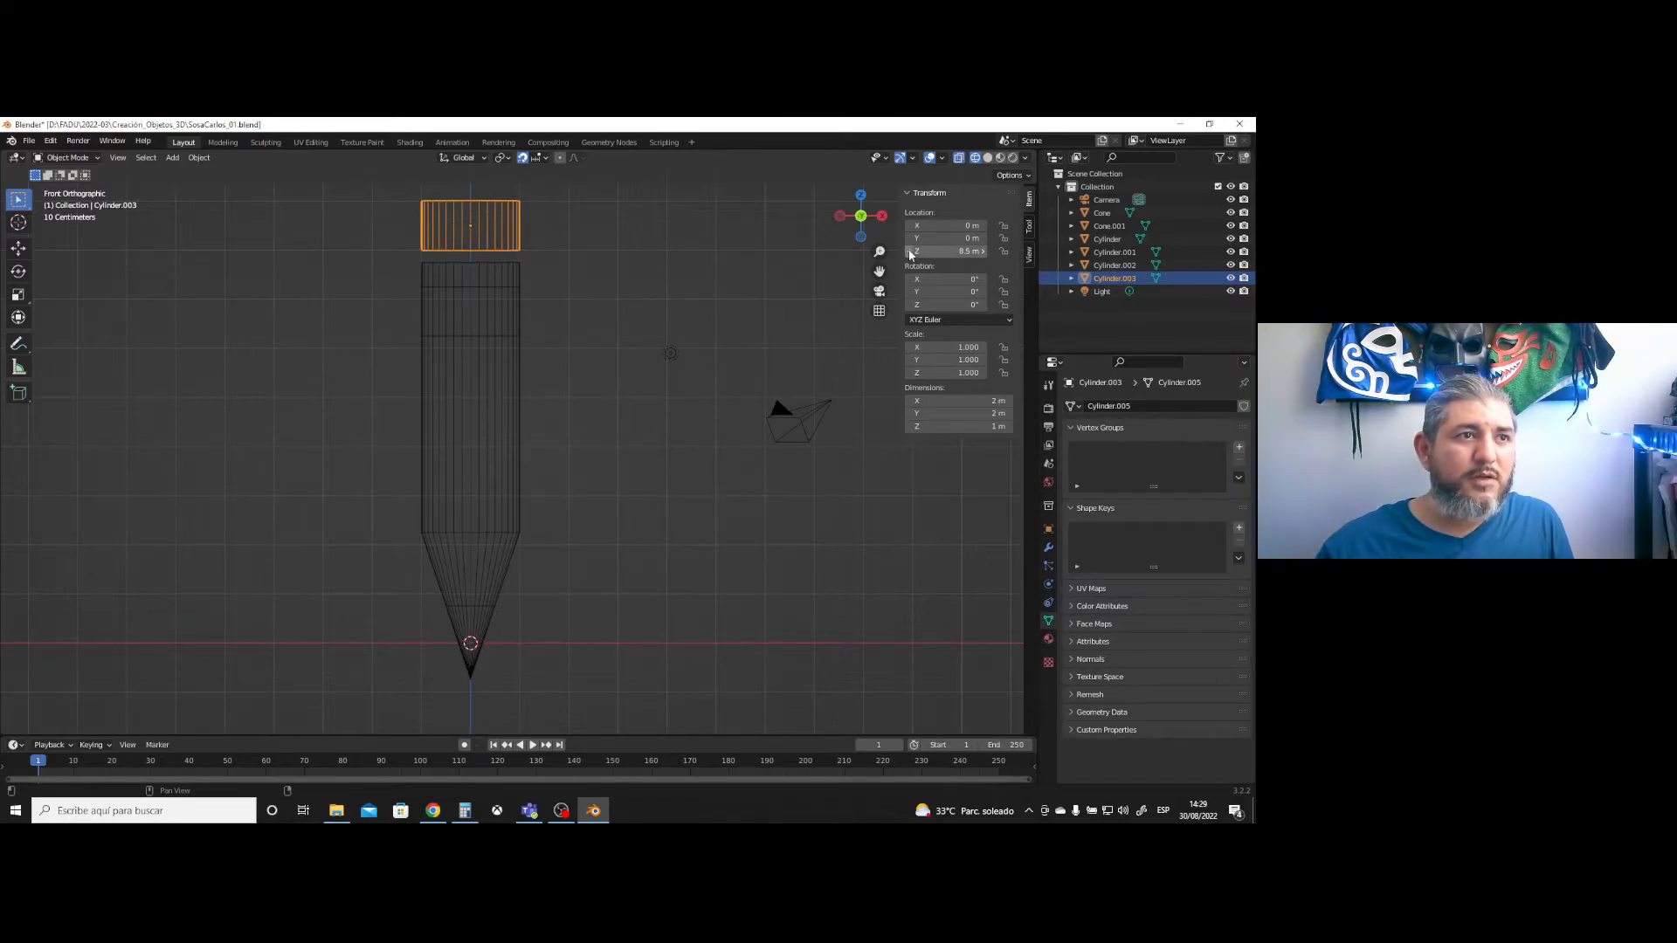
- Set the 1 m deep top cylinder's Z location to 8.25 m so it rests on the 0.5 m deep cylinder
click(949, 252)
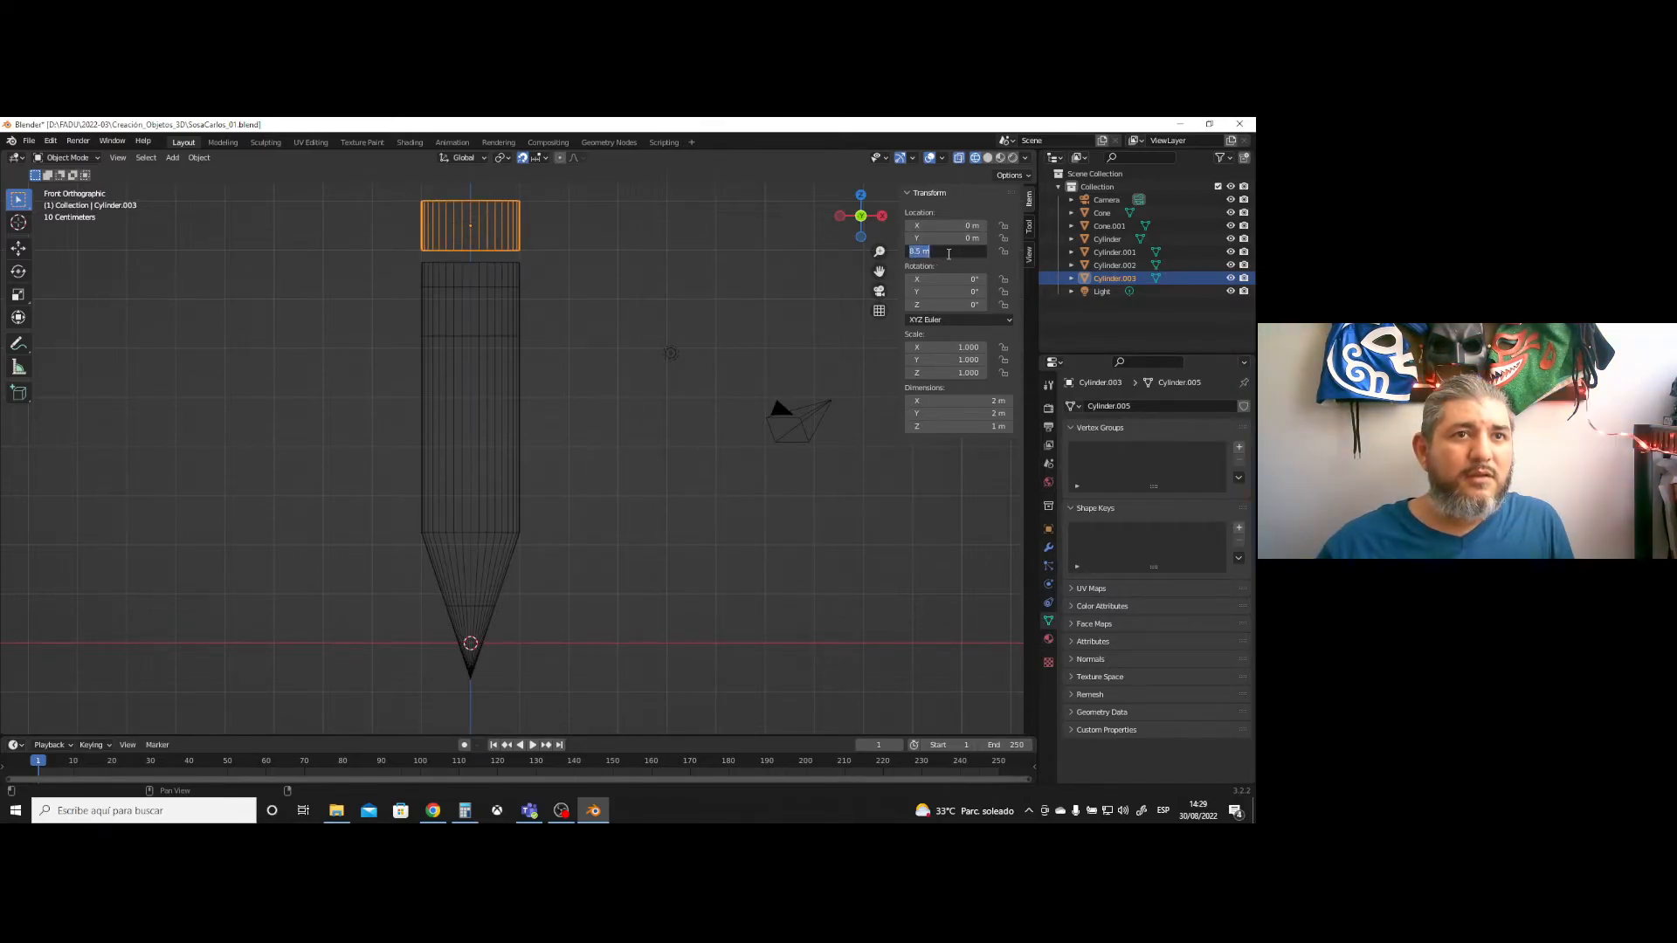
drag(924, 250, 917, 250)
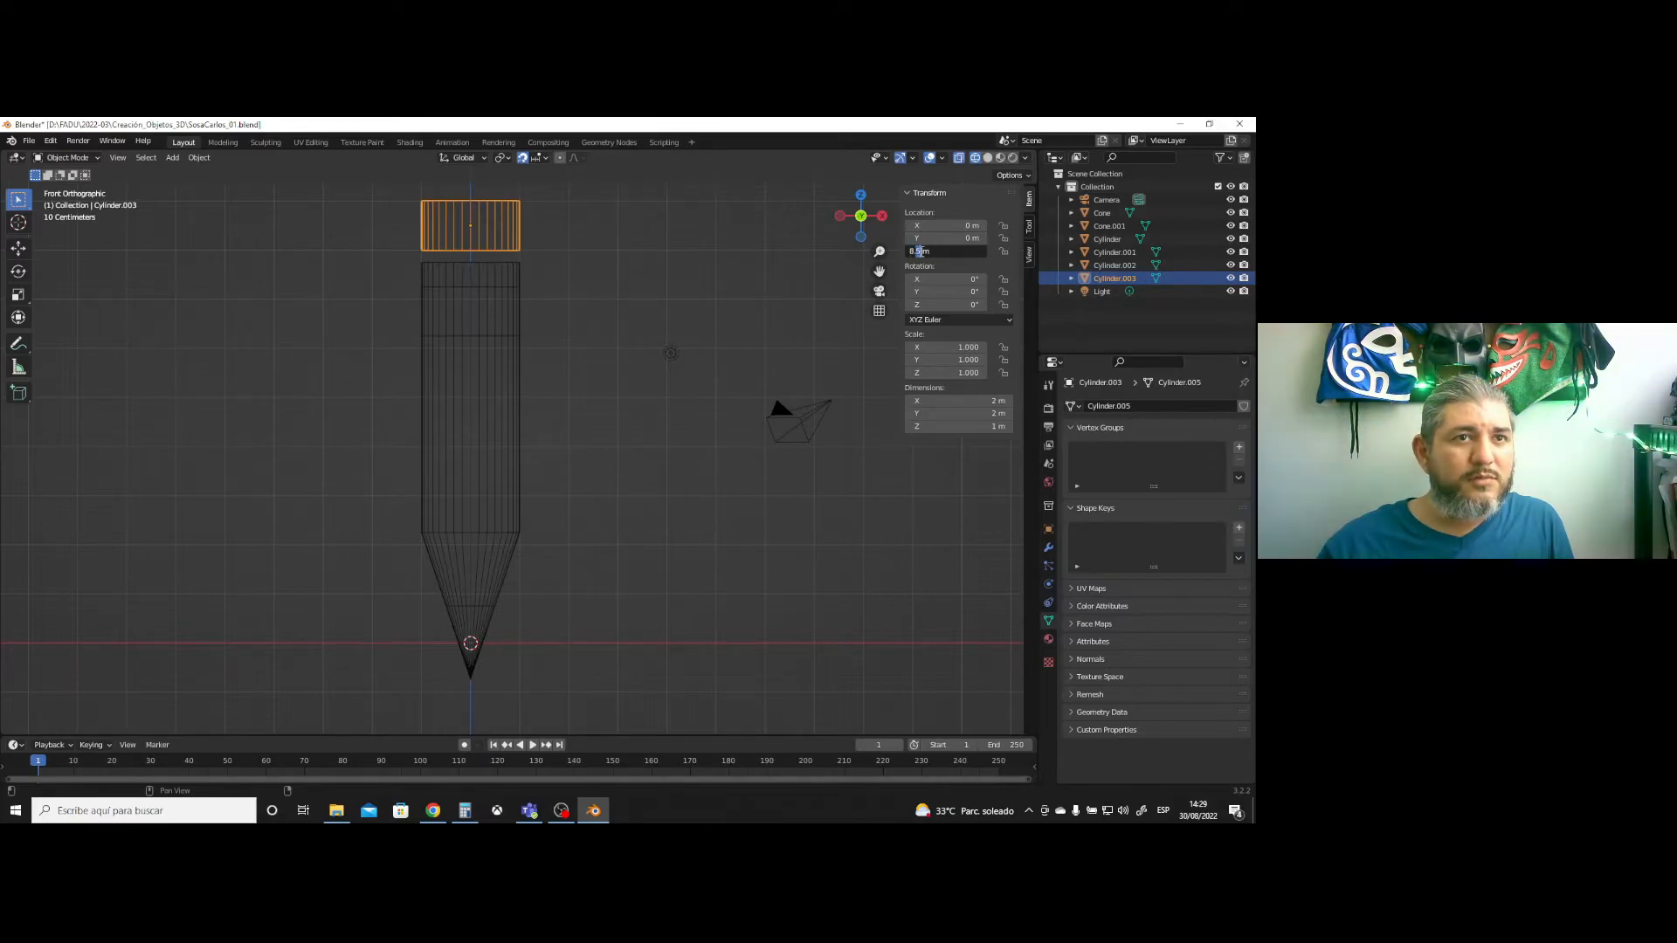
text(25)
key(Return)
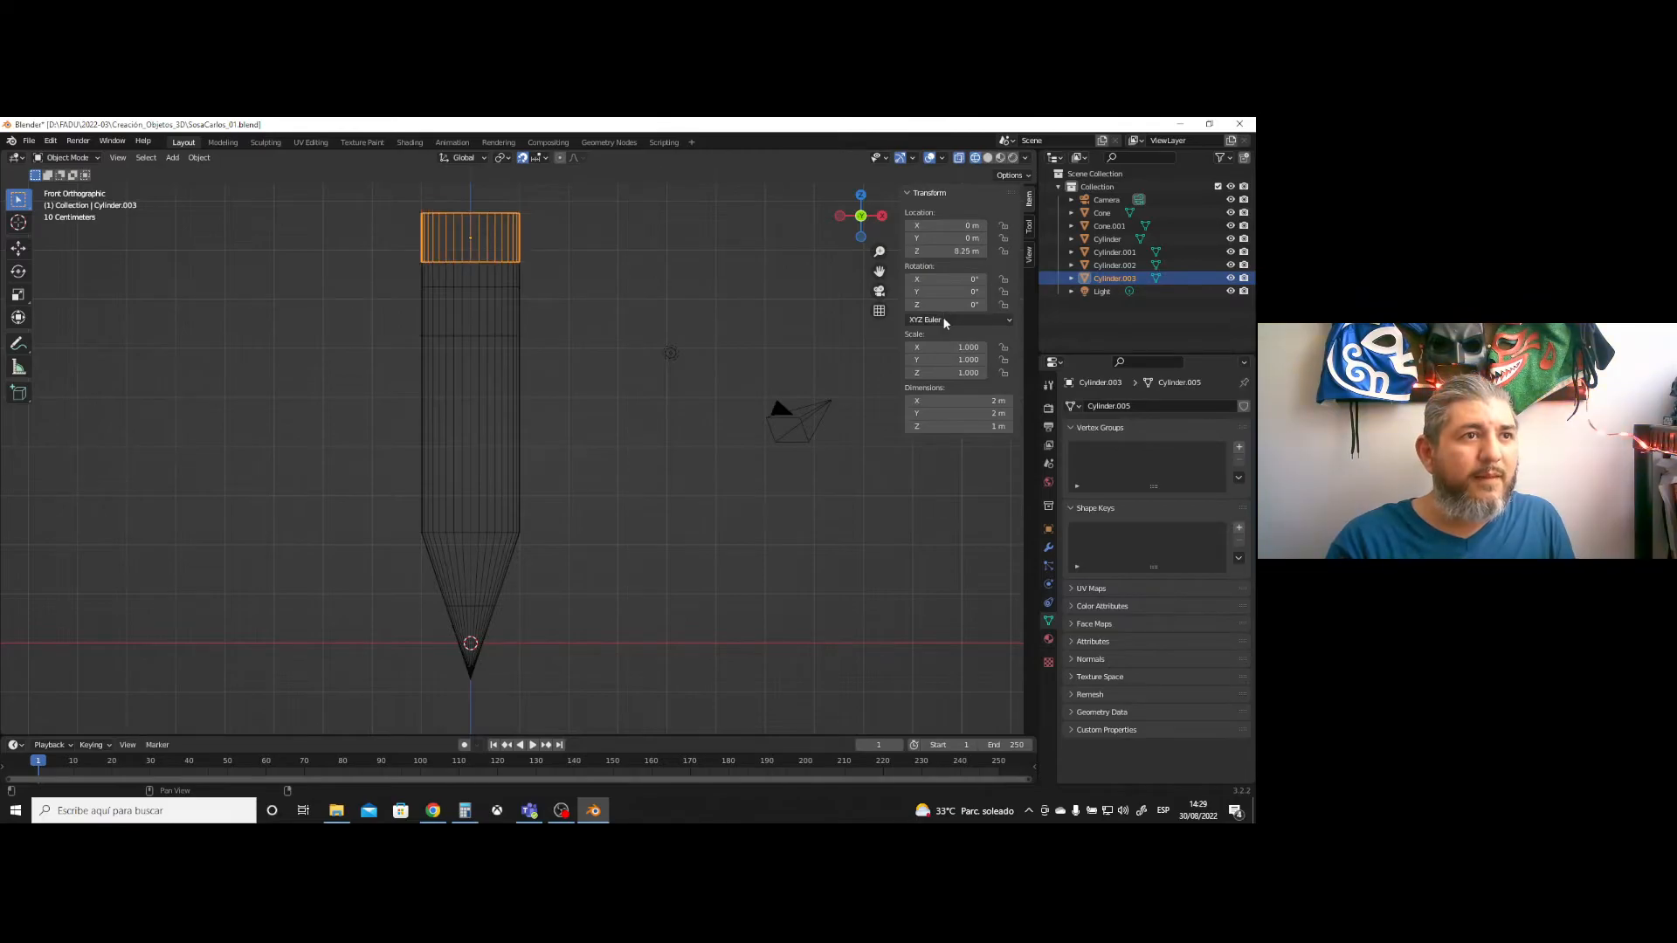
- Select the stacked cylinders and cones one after another to examine how the pencil's parts meet
click(553, 286)
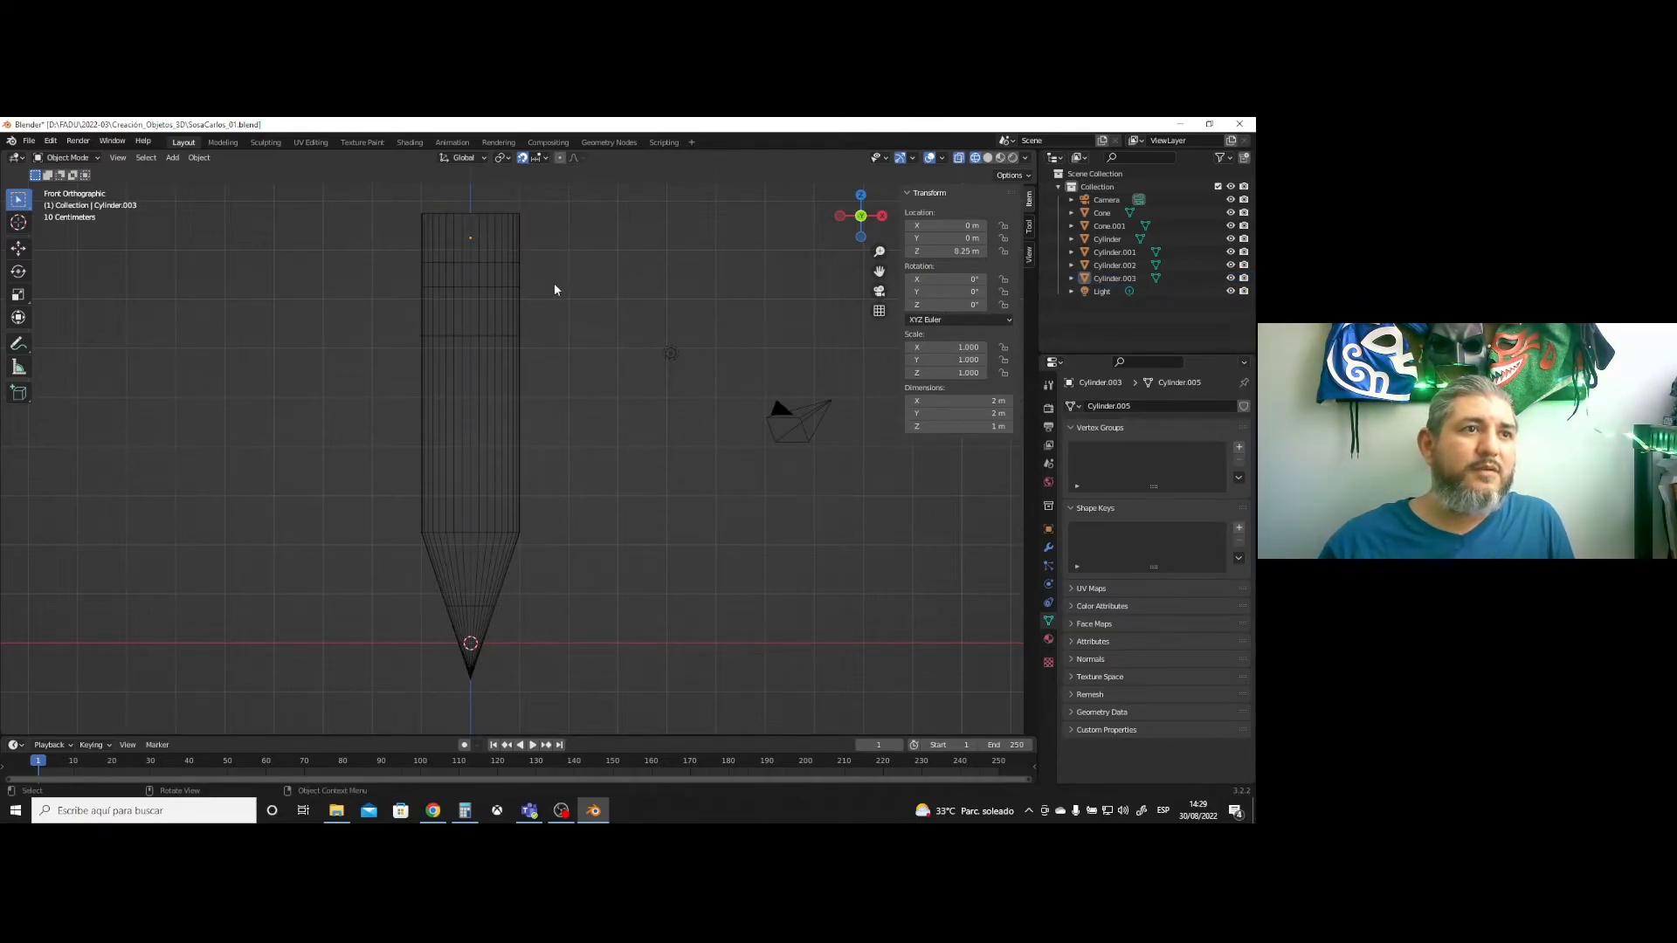
click(494, 280)
click(495, 250)
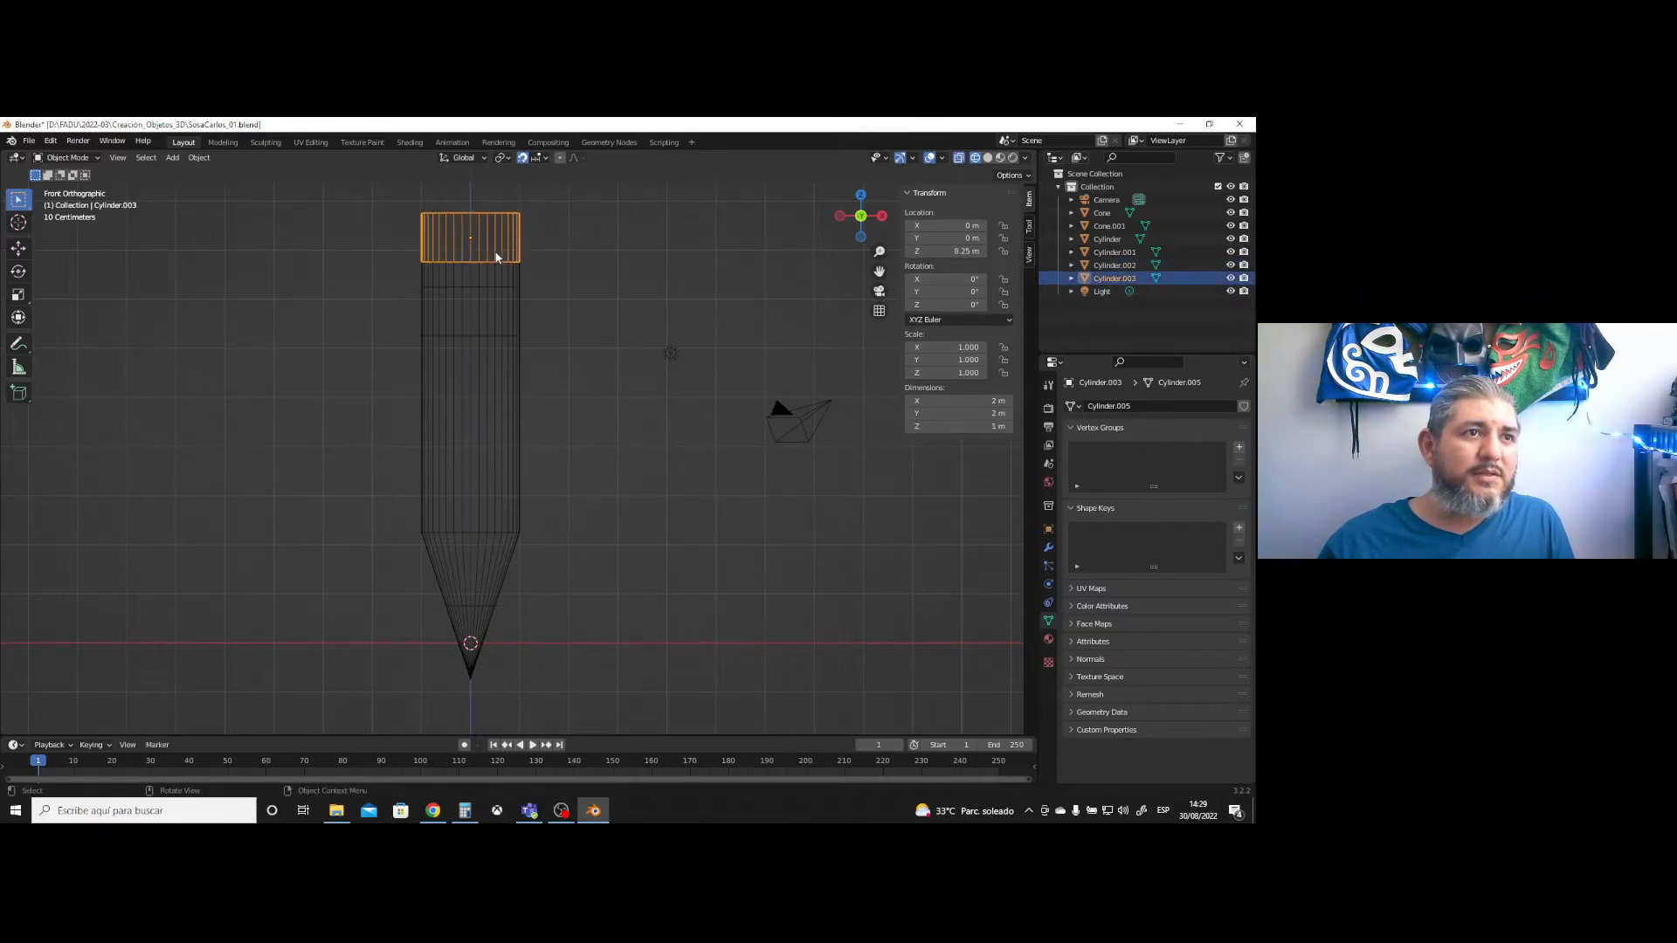
click(489, 280)
click(481, 329)
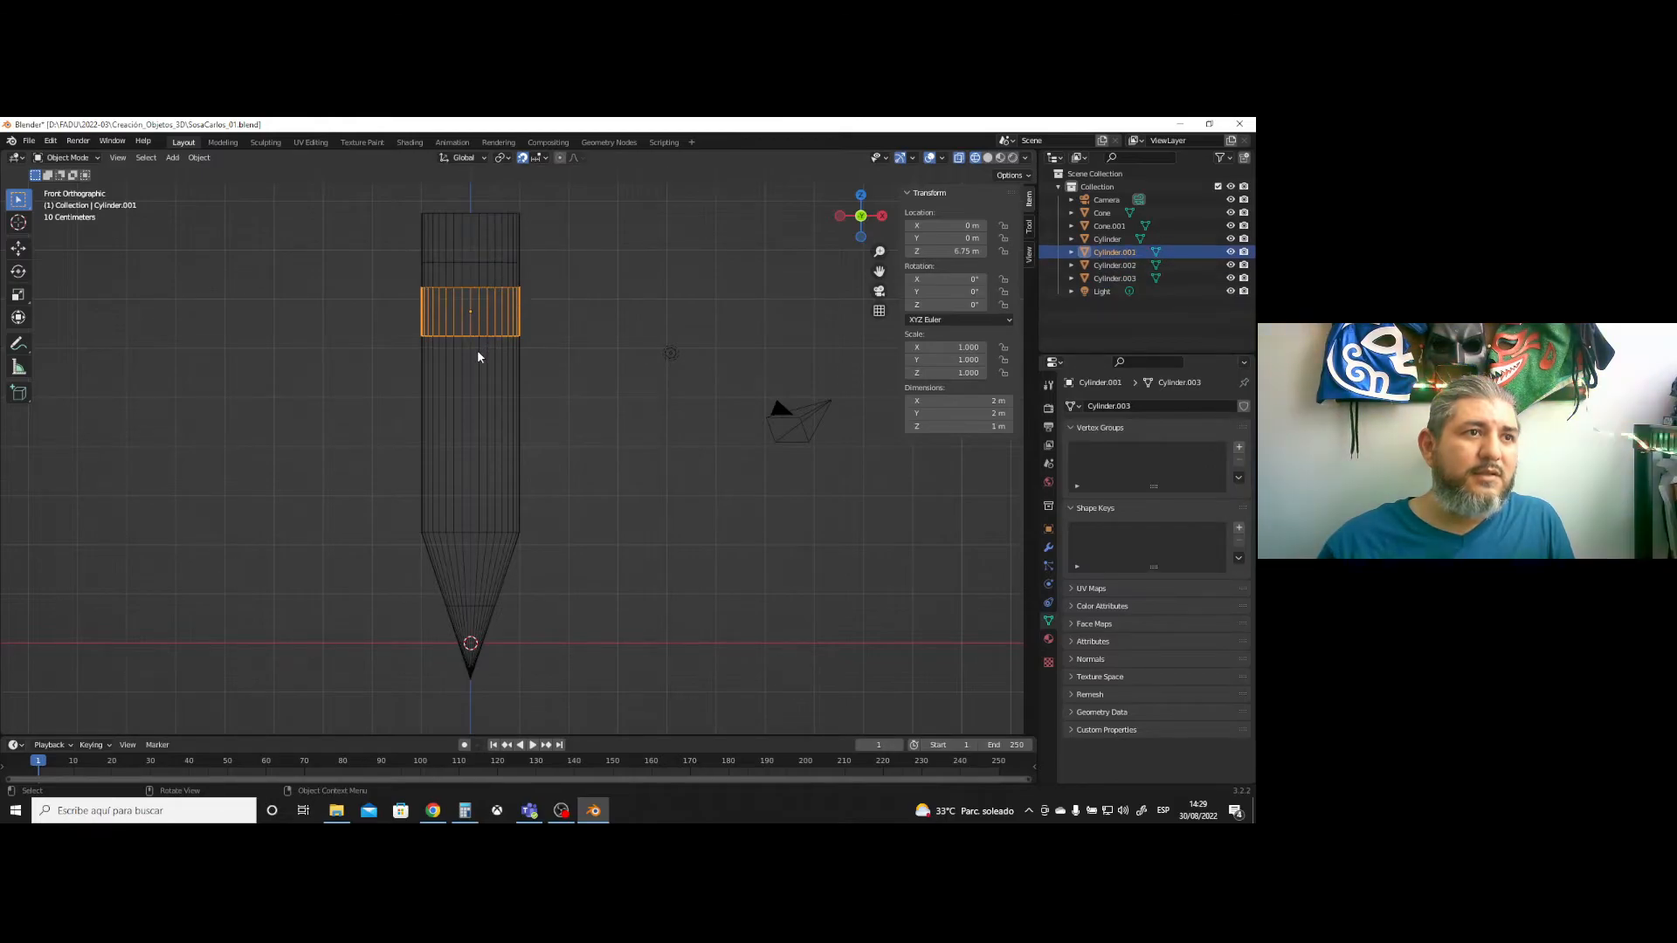
click(477, 351)
click(473, 578)
click(476, 623)
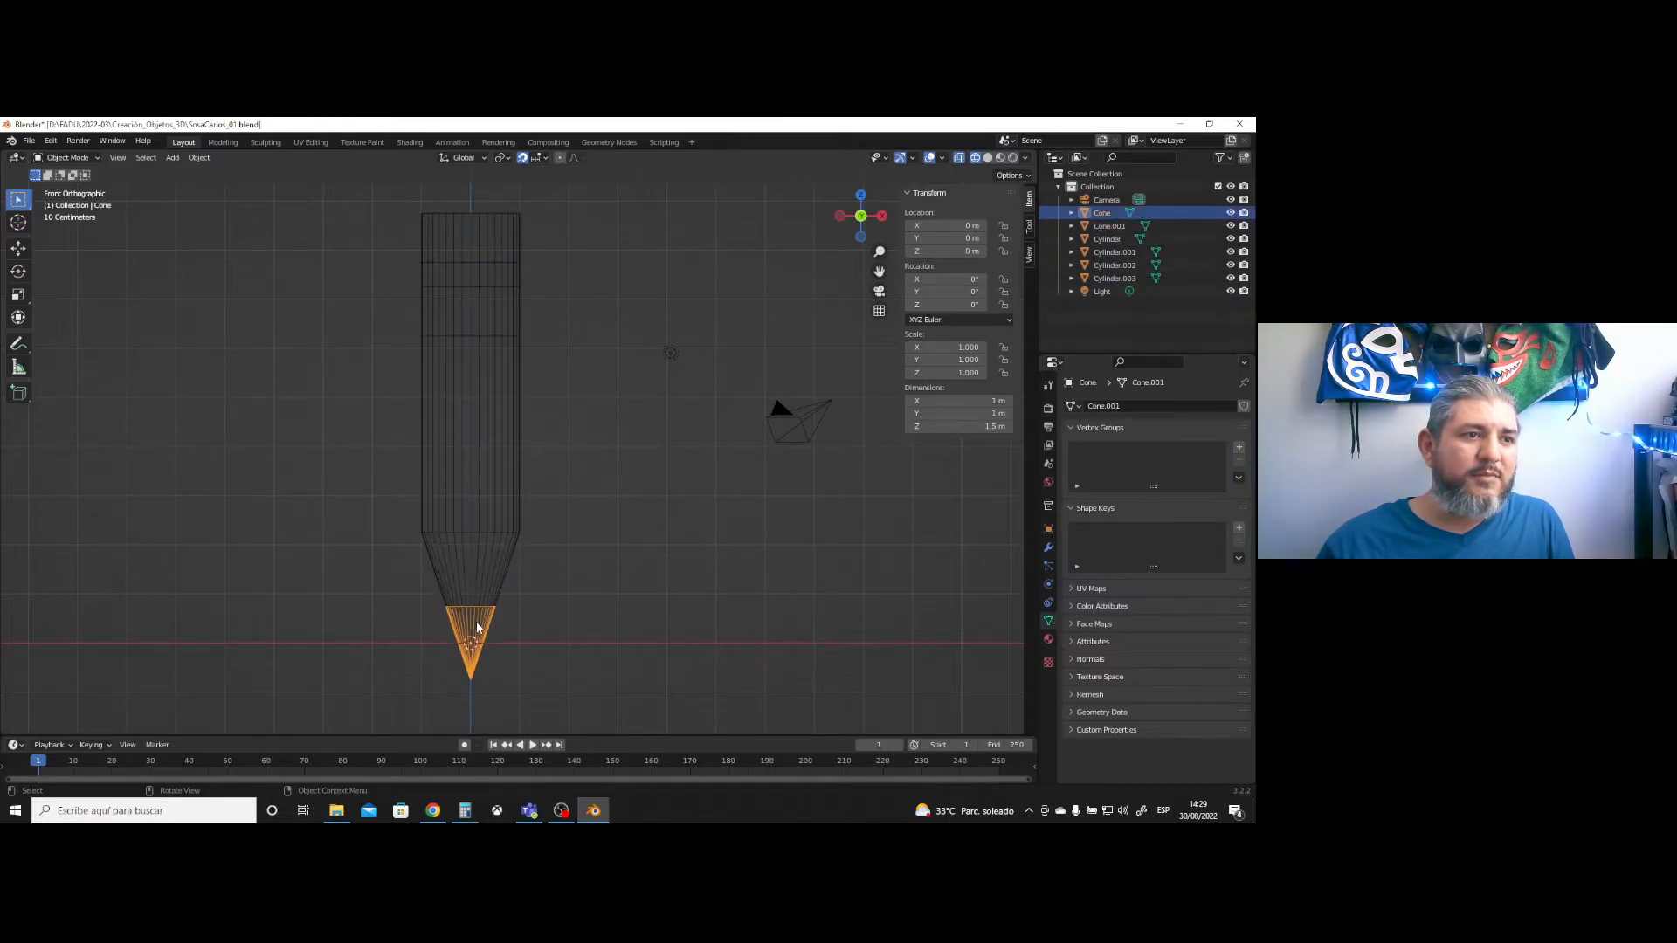
click(483, 229)
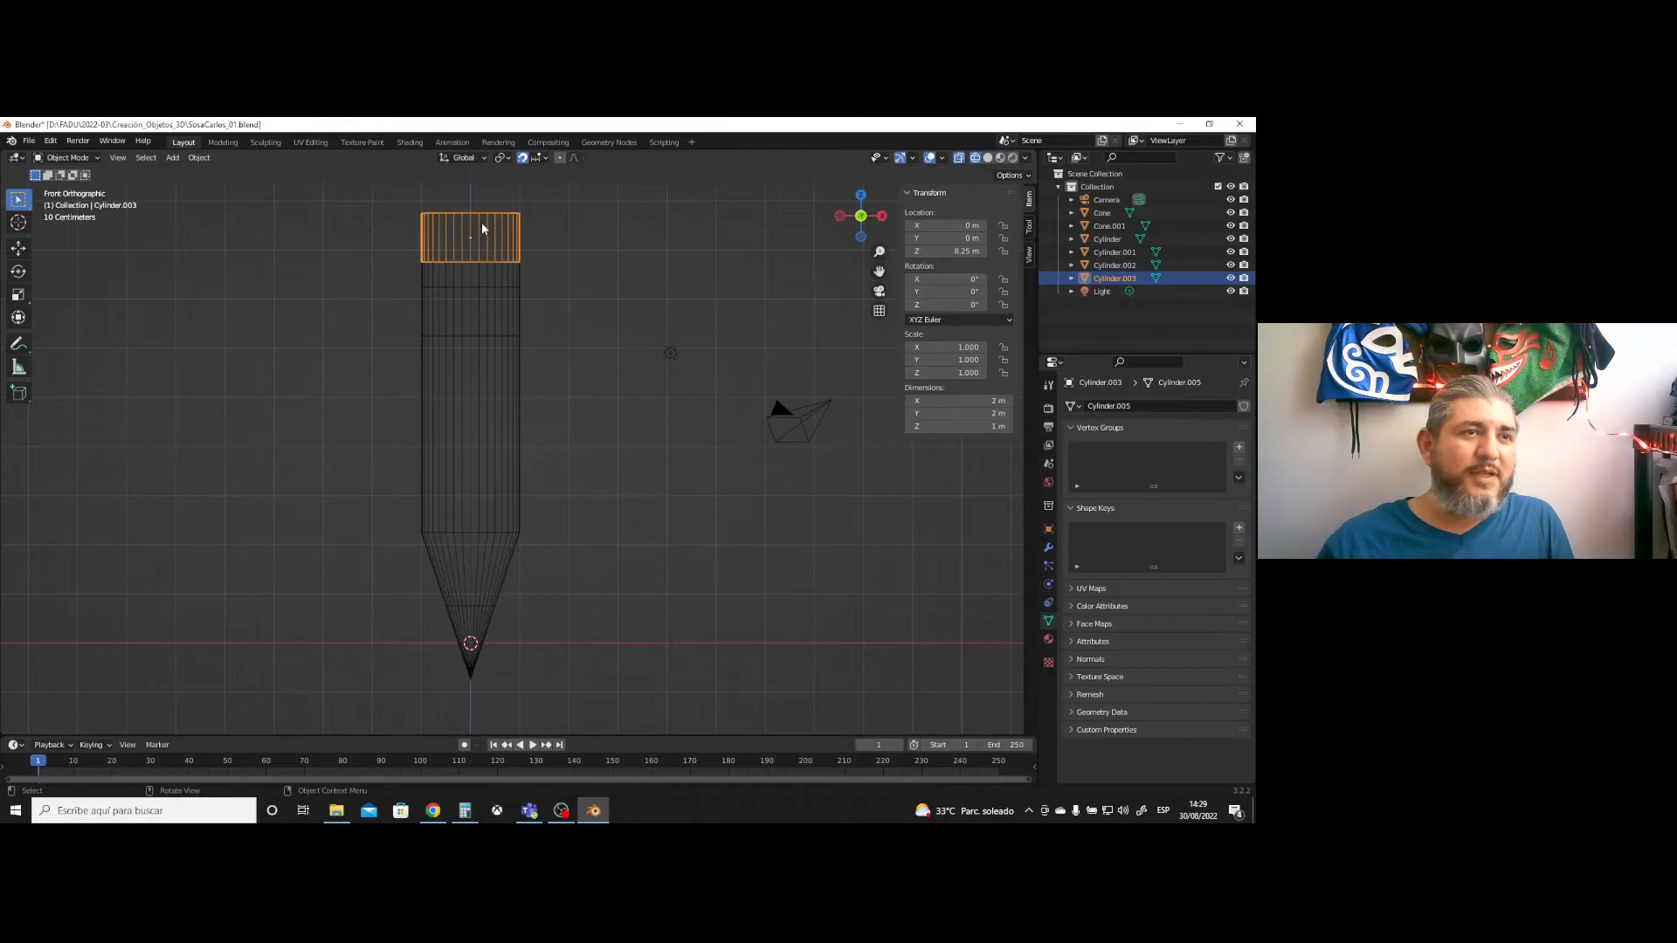
- Add a fifth mesh cylinder with a 1 m radius and a 1 m depth
shift+middle_drag(594, 292, 599, 333)
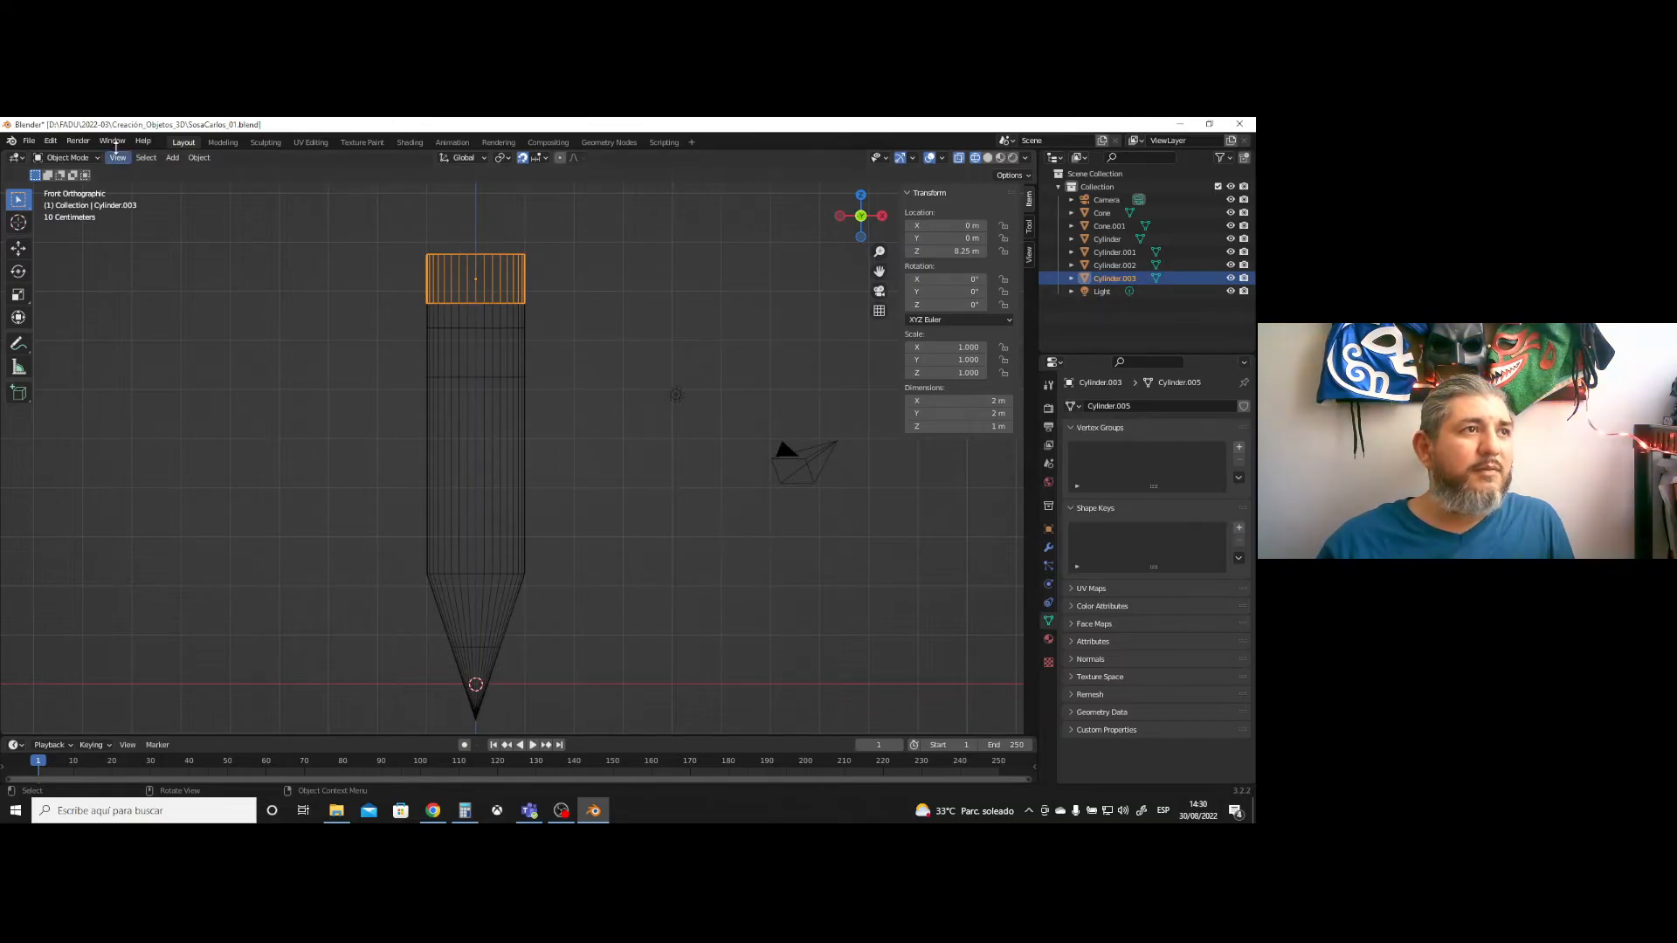
click(172, 158)
mouse_move(210, 172)
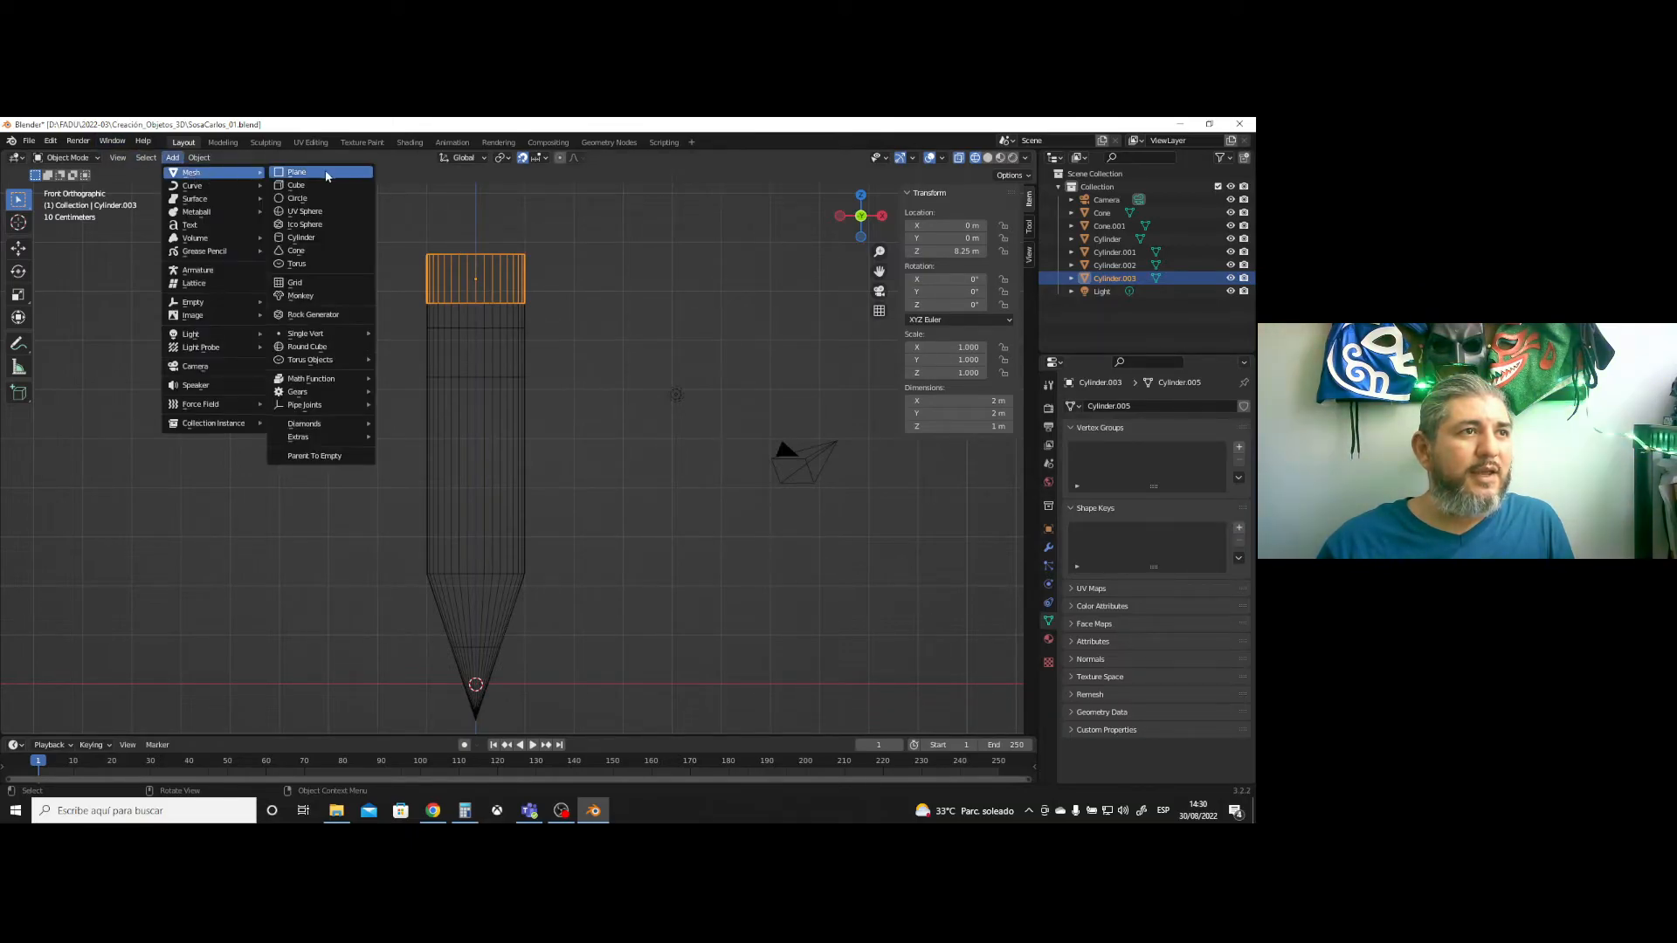
click(320, 239)
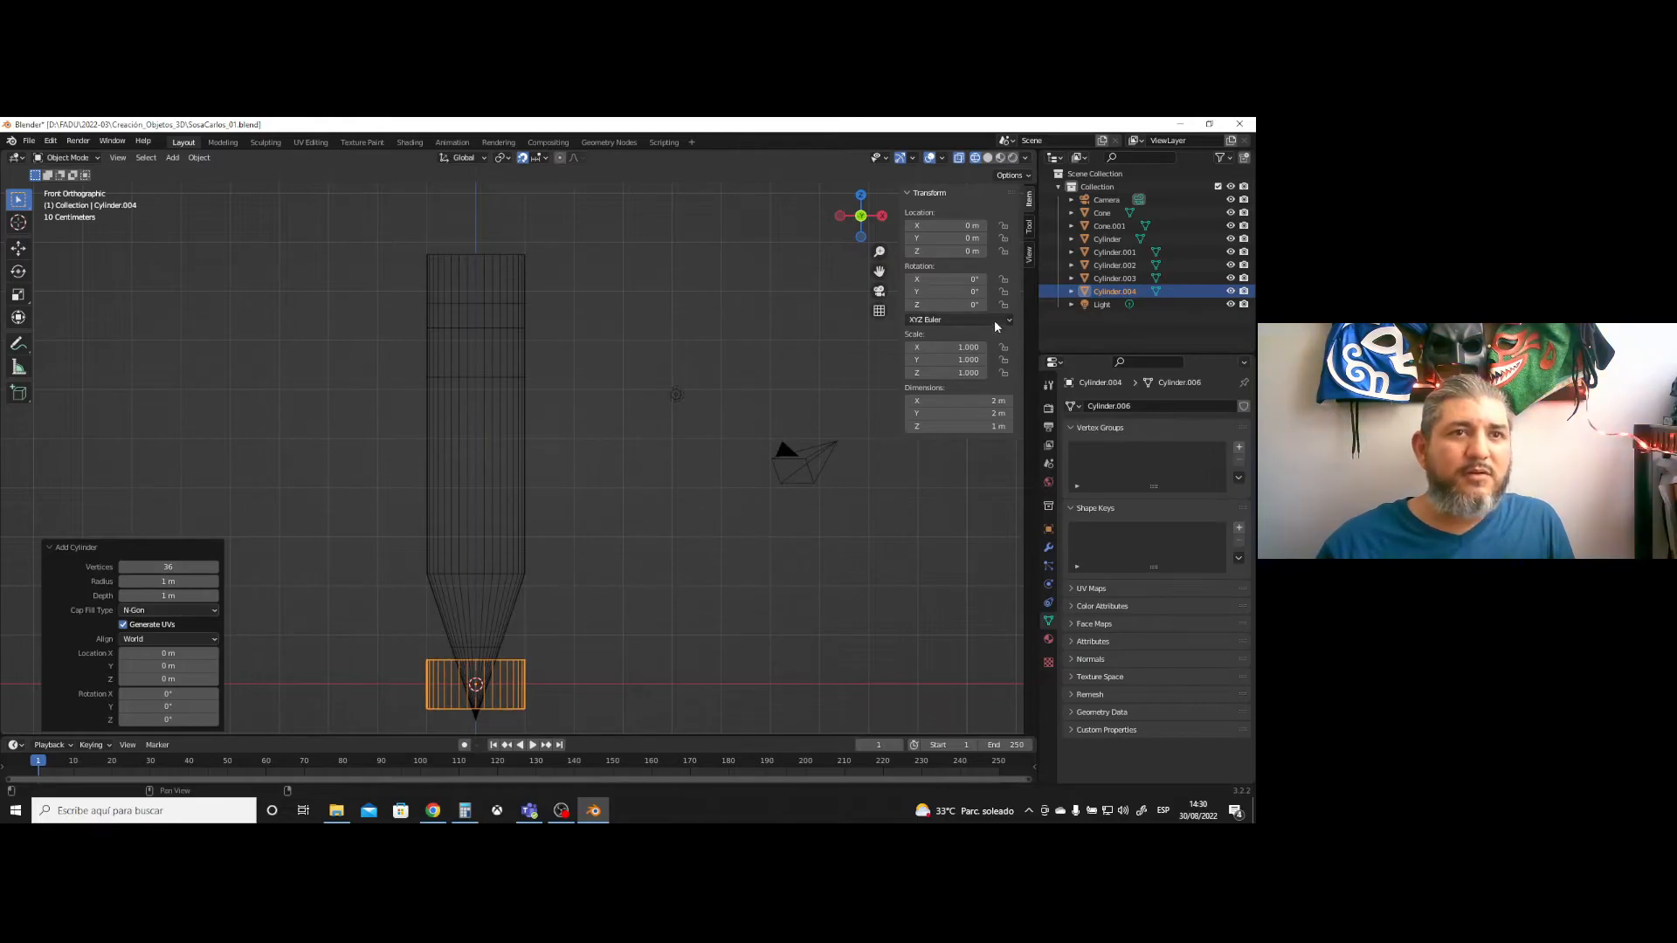
- Set the new cylinder's Z location to 9.25 m to top the stack, and switch the viewport to solid shading
click(962, 251)
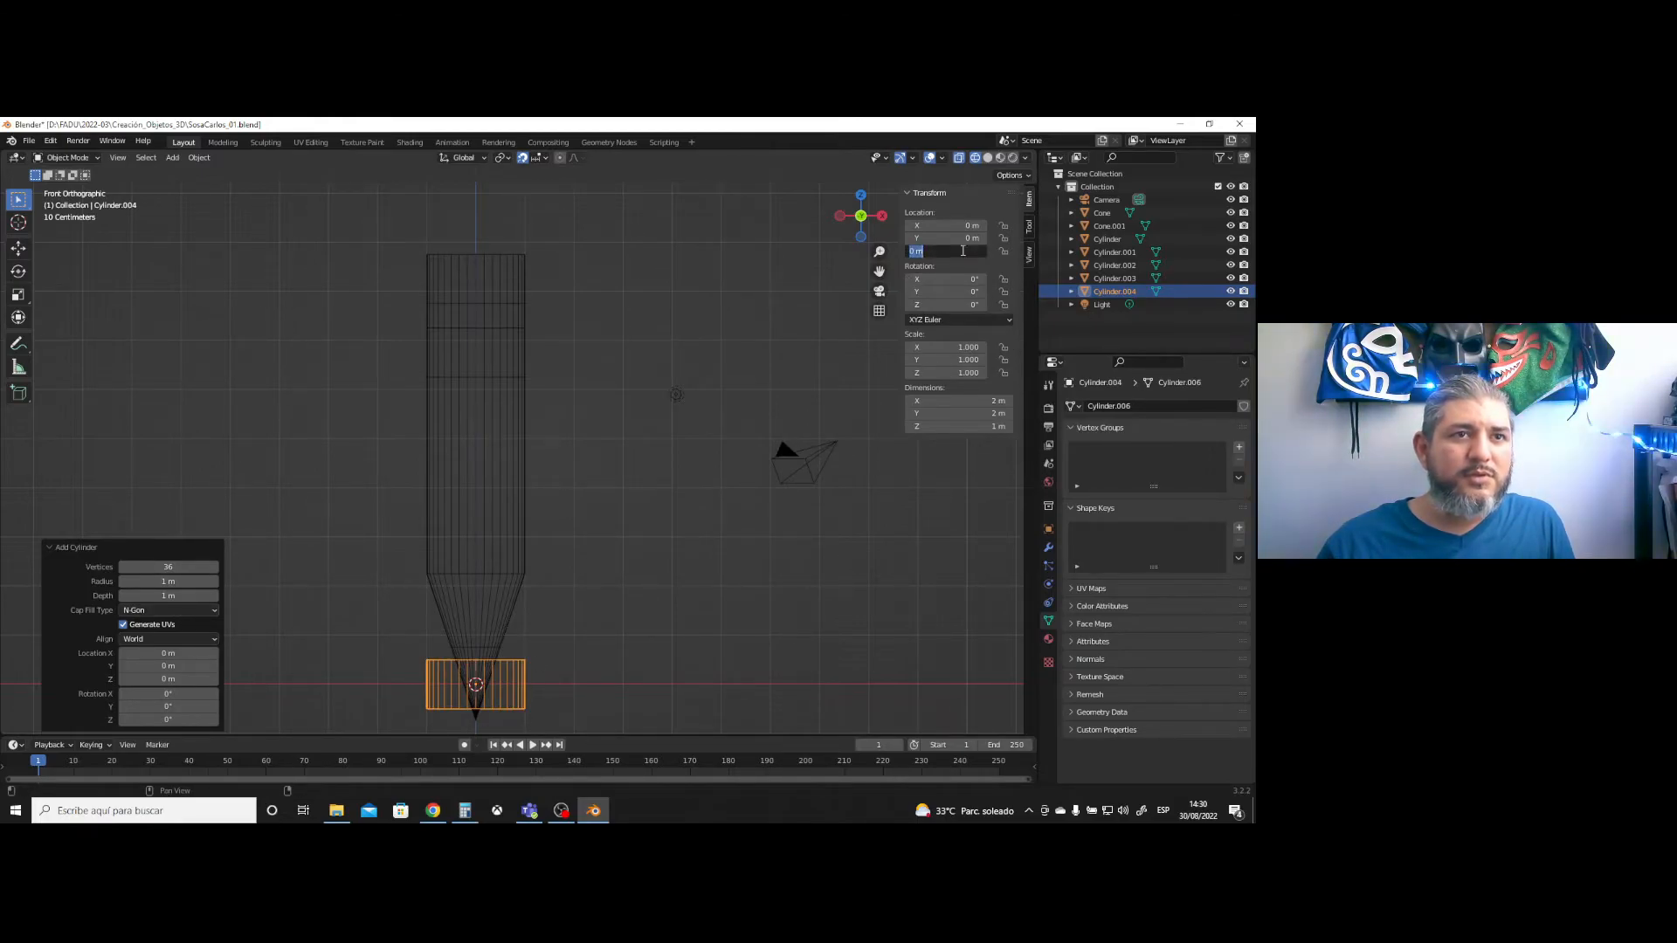
text(9.25)
key(Return)
click(579, 281)
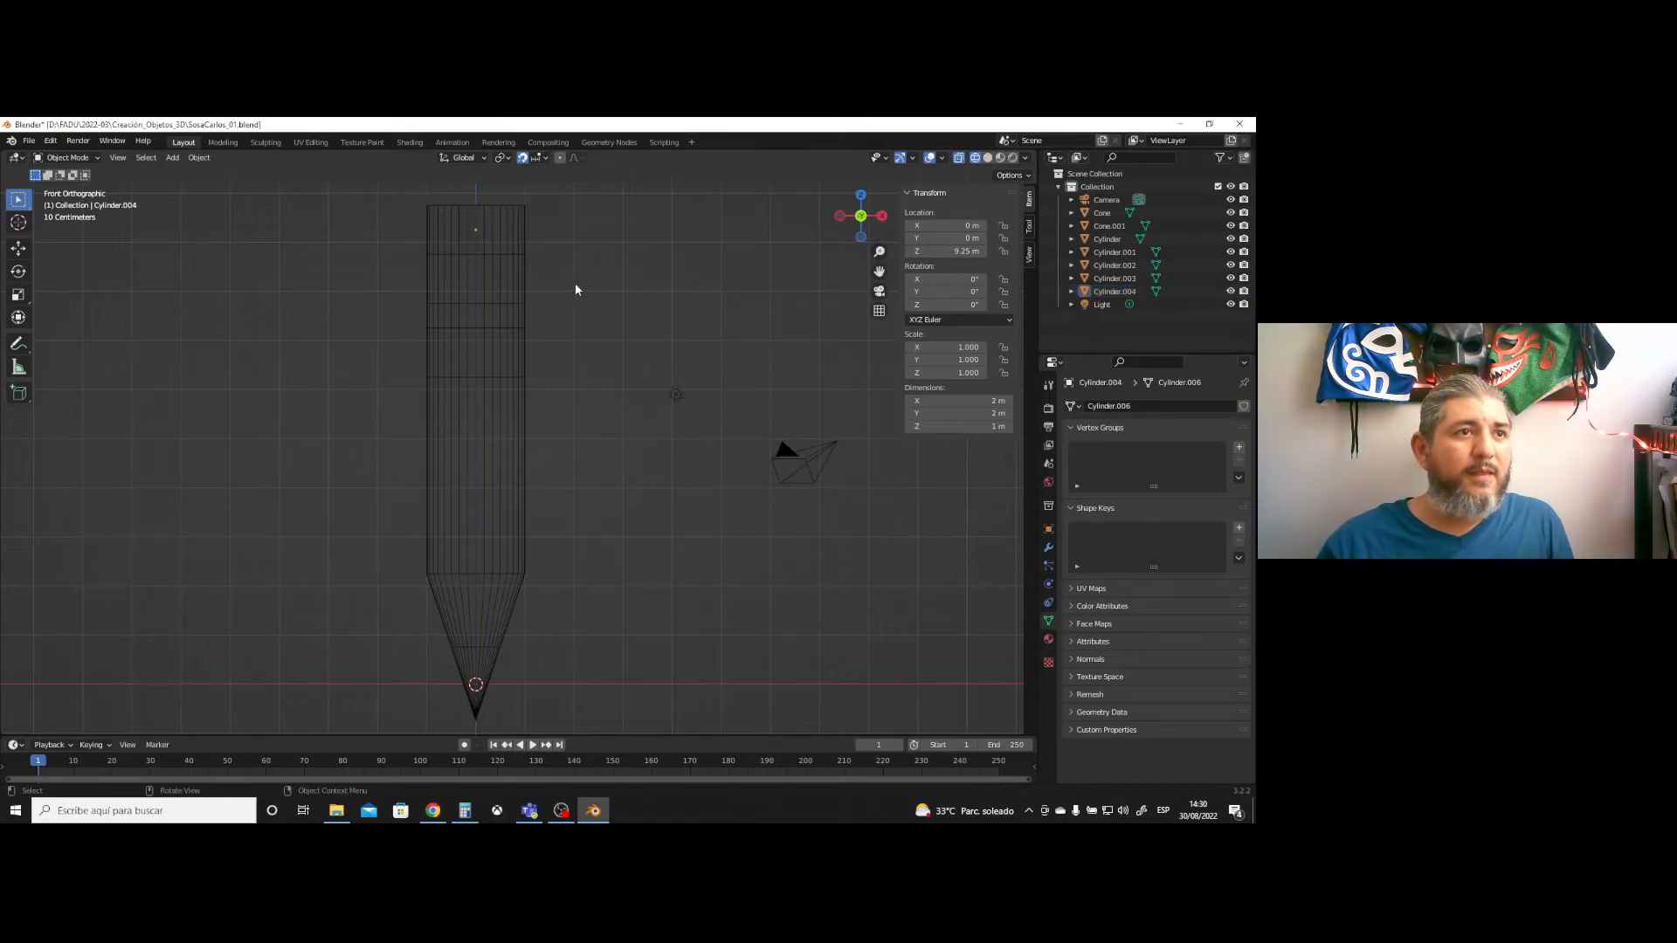
click(521, 239)
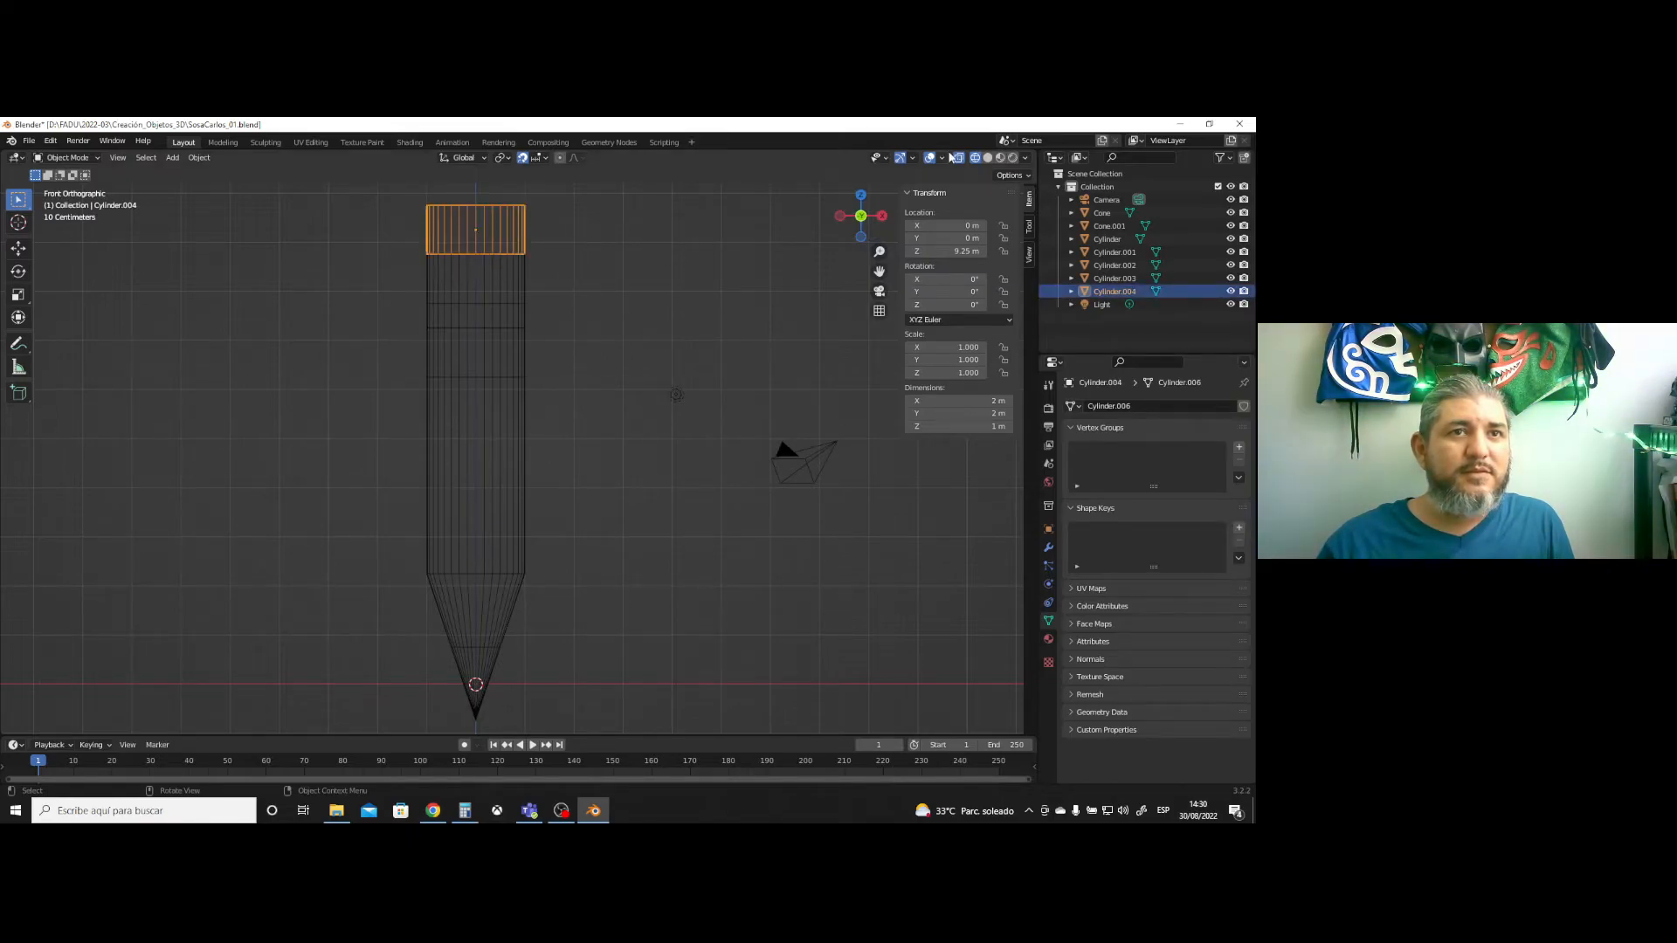
click(988, 158)
click(592, 342)
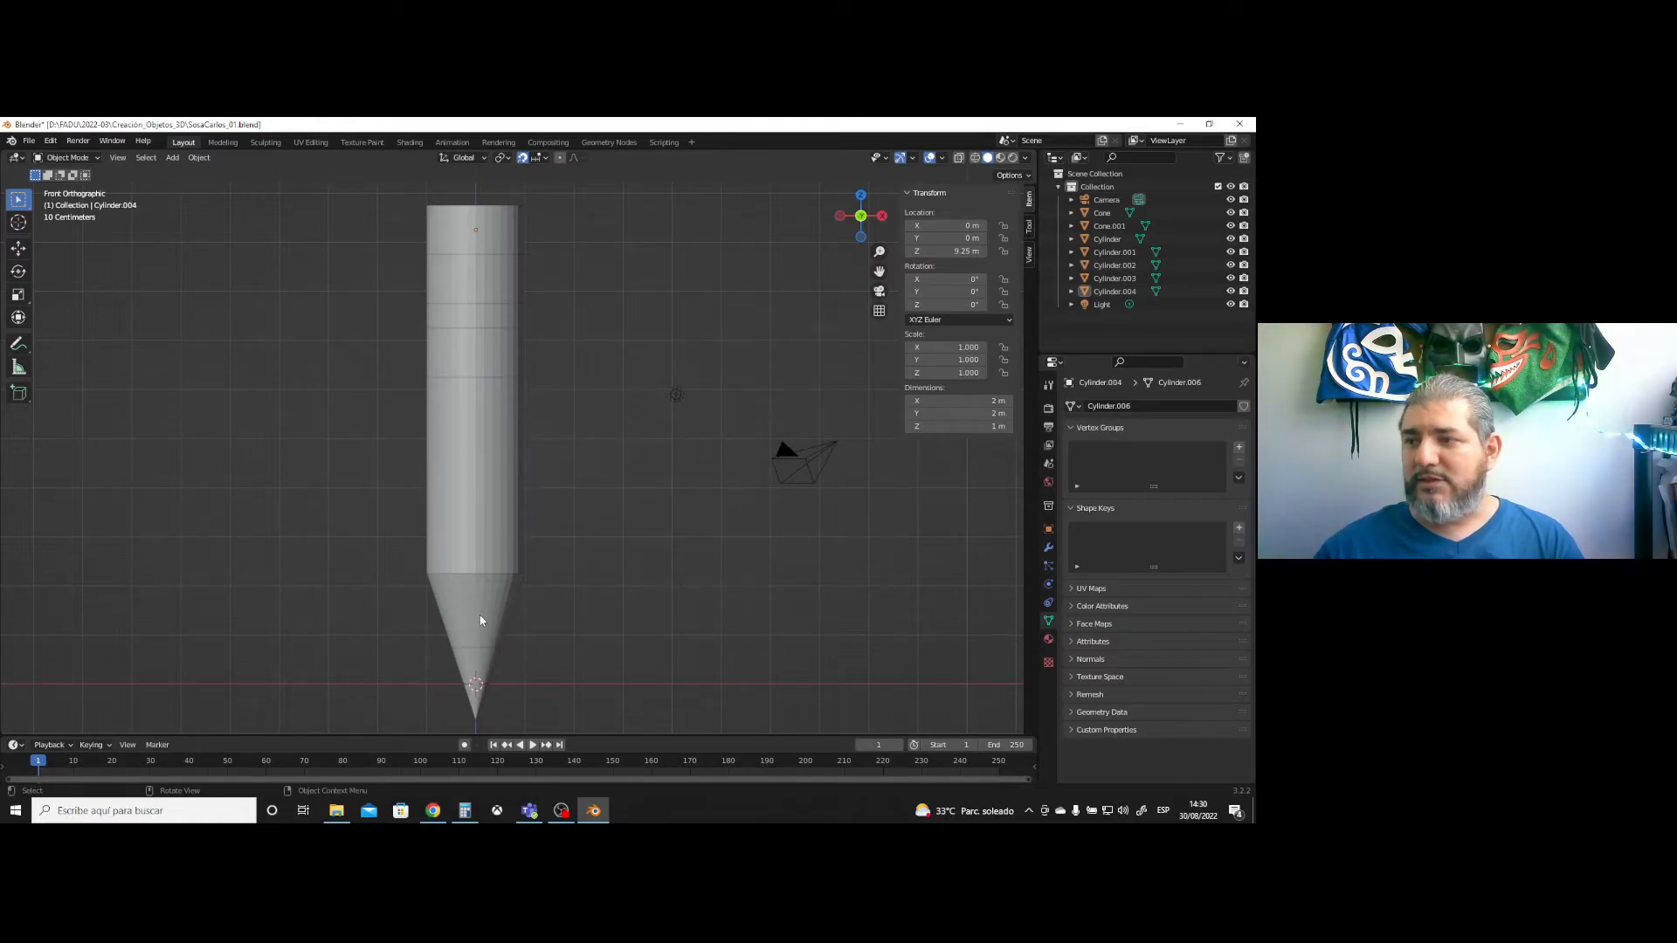
- Create a new material on the cone at the pencil's tip and name it Punta
click(472, 660)
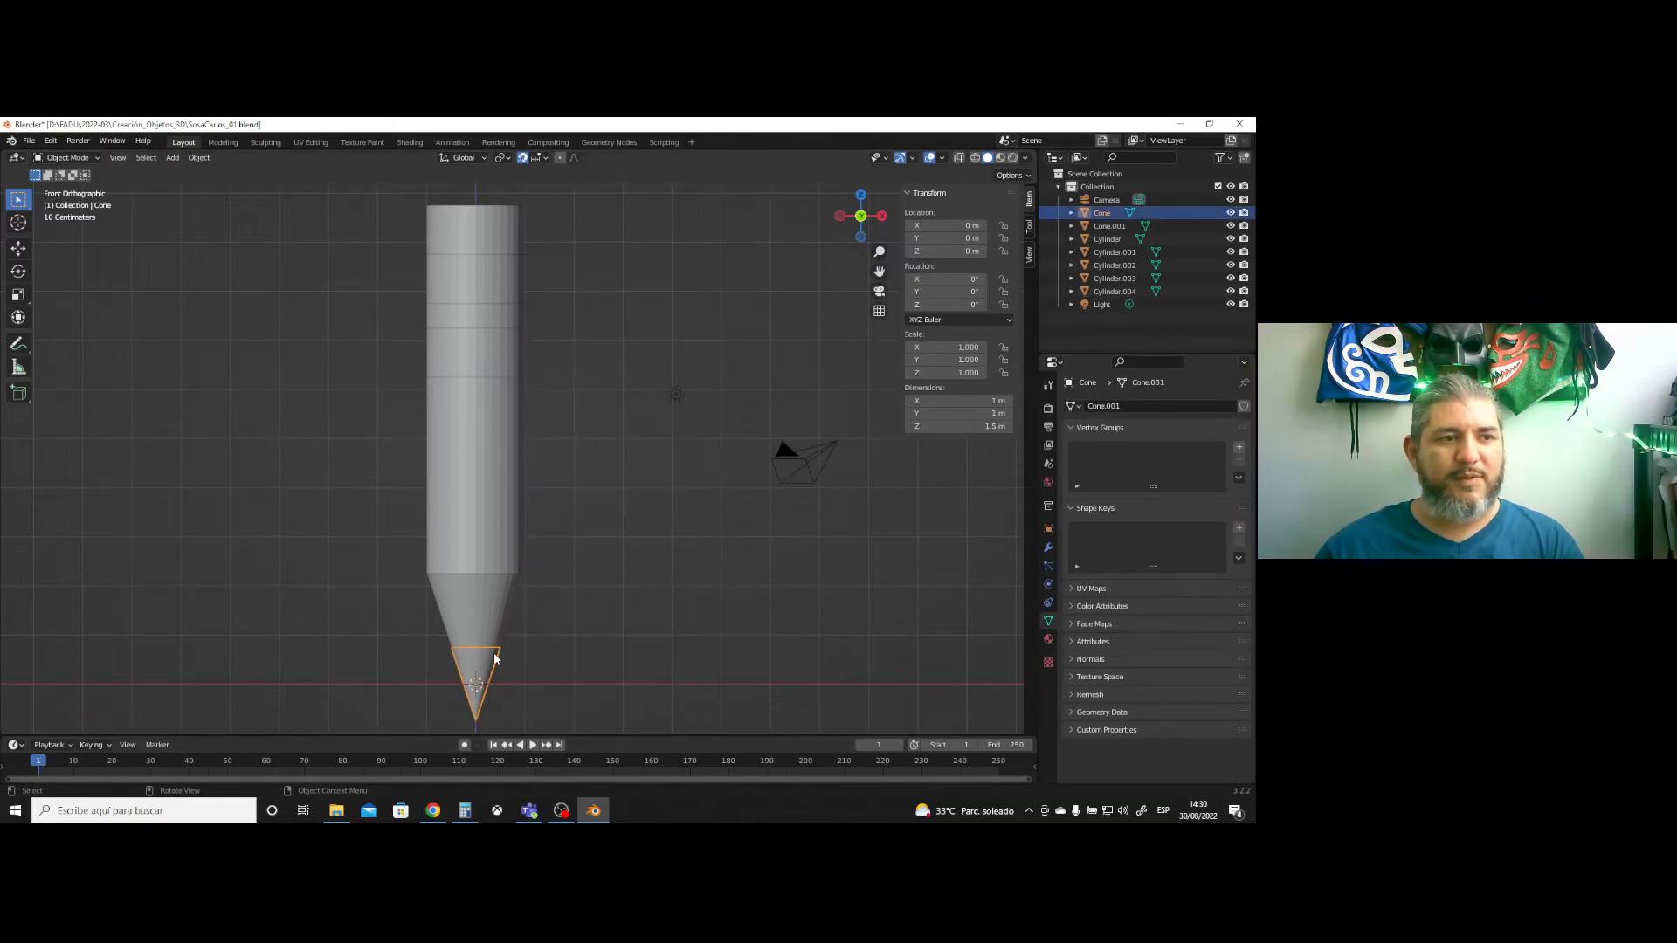
click(1049, 640)
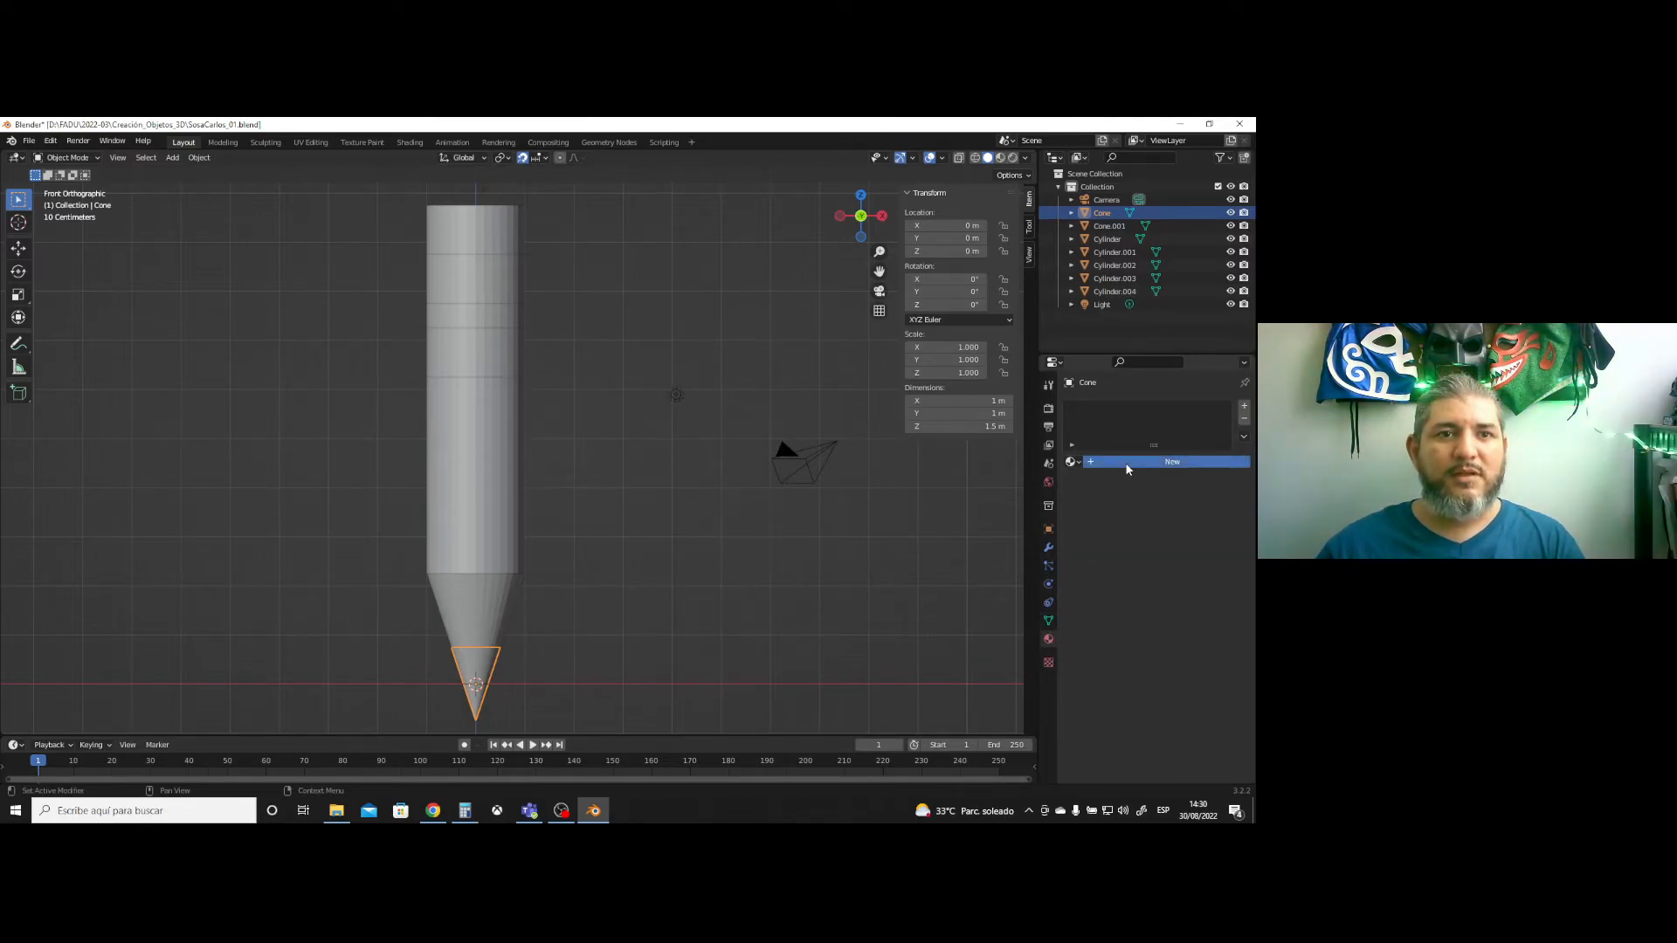
click(1125, 463)
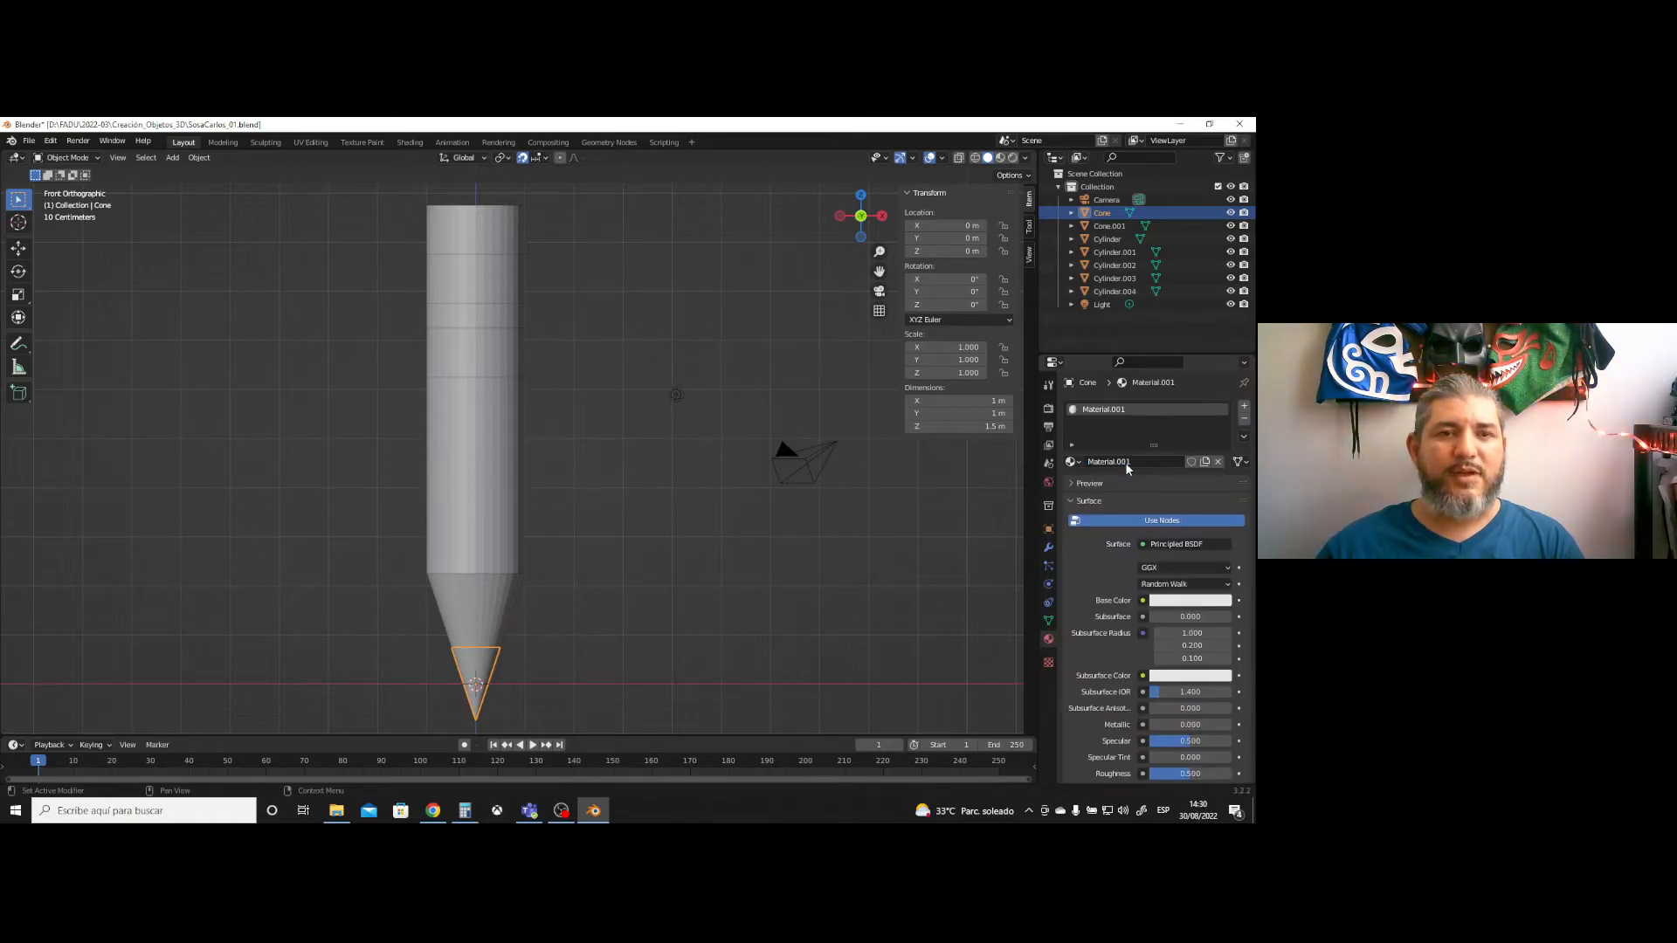
double_click(1114, 410)
text(Punta)
key(Return)
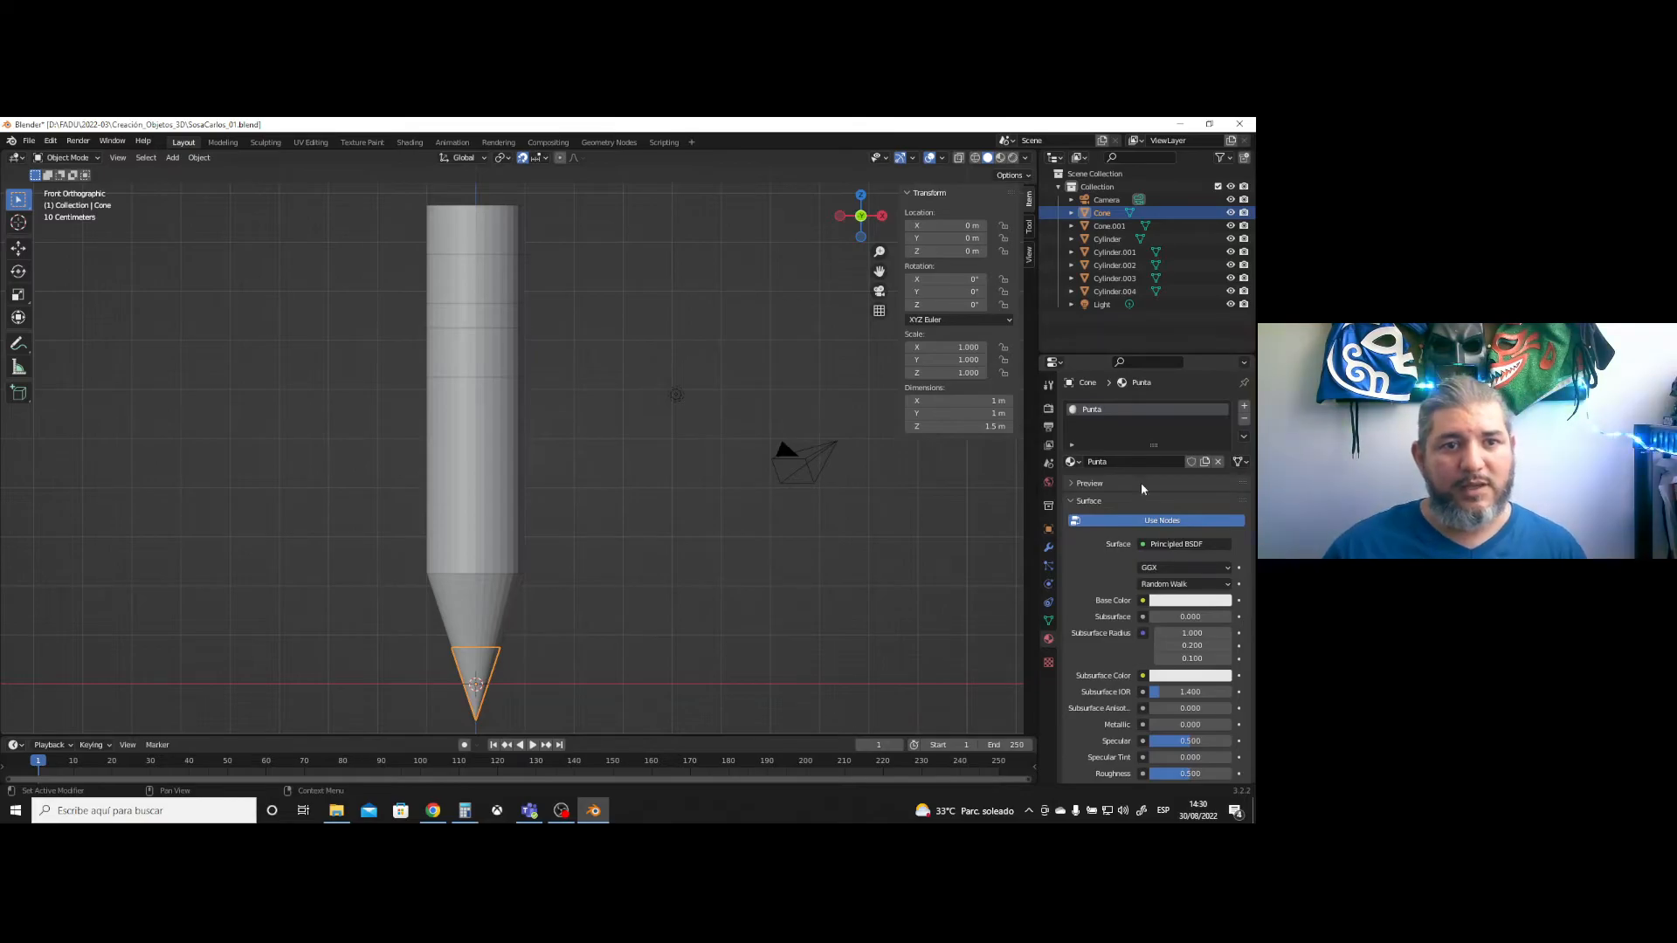
- Darken the Punta material's base color to near black and switch the viewport to material preview shading
click(1199, 600)
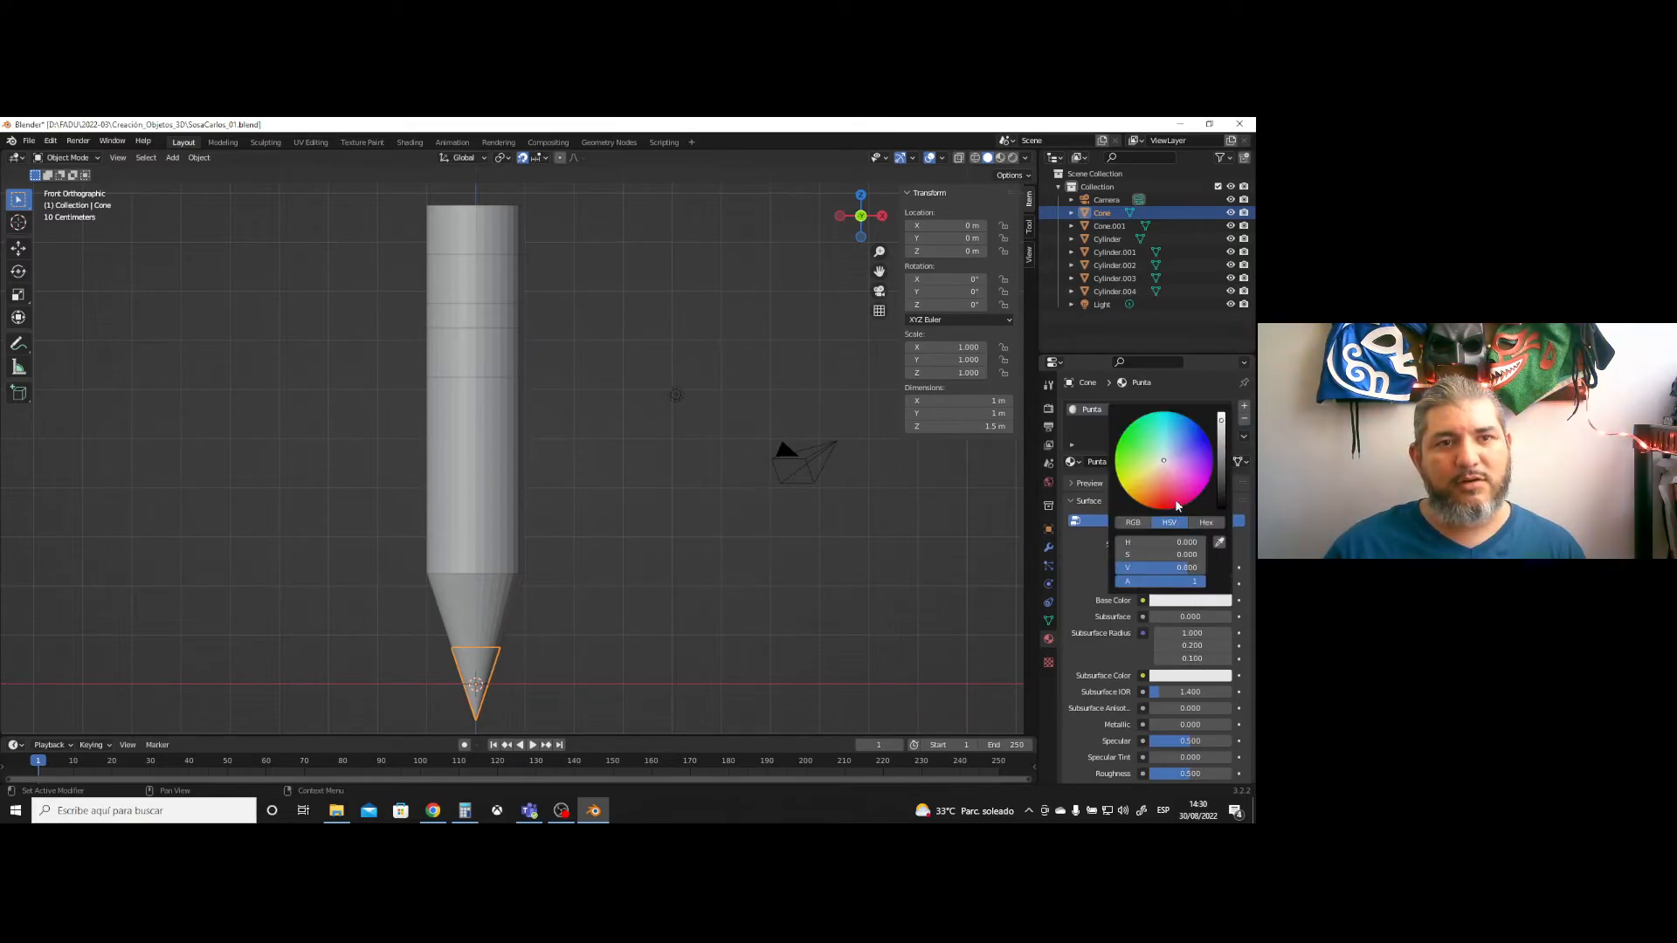
drag(1219, 466, 1221, 499)
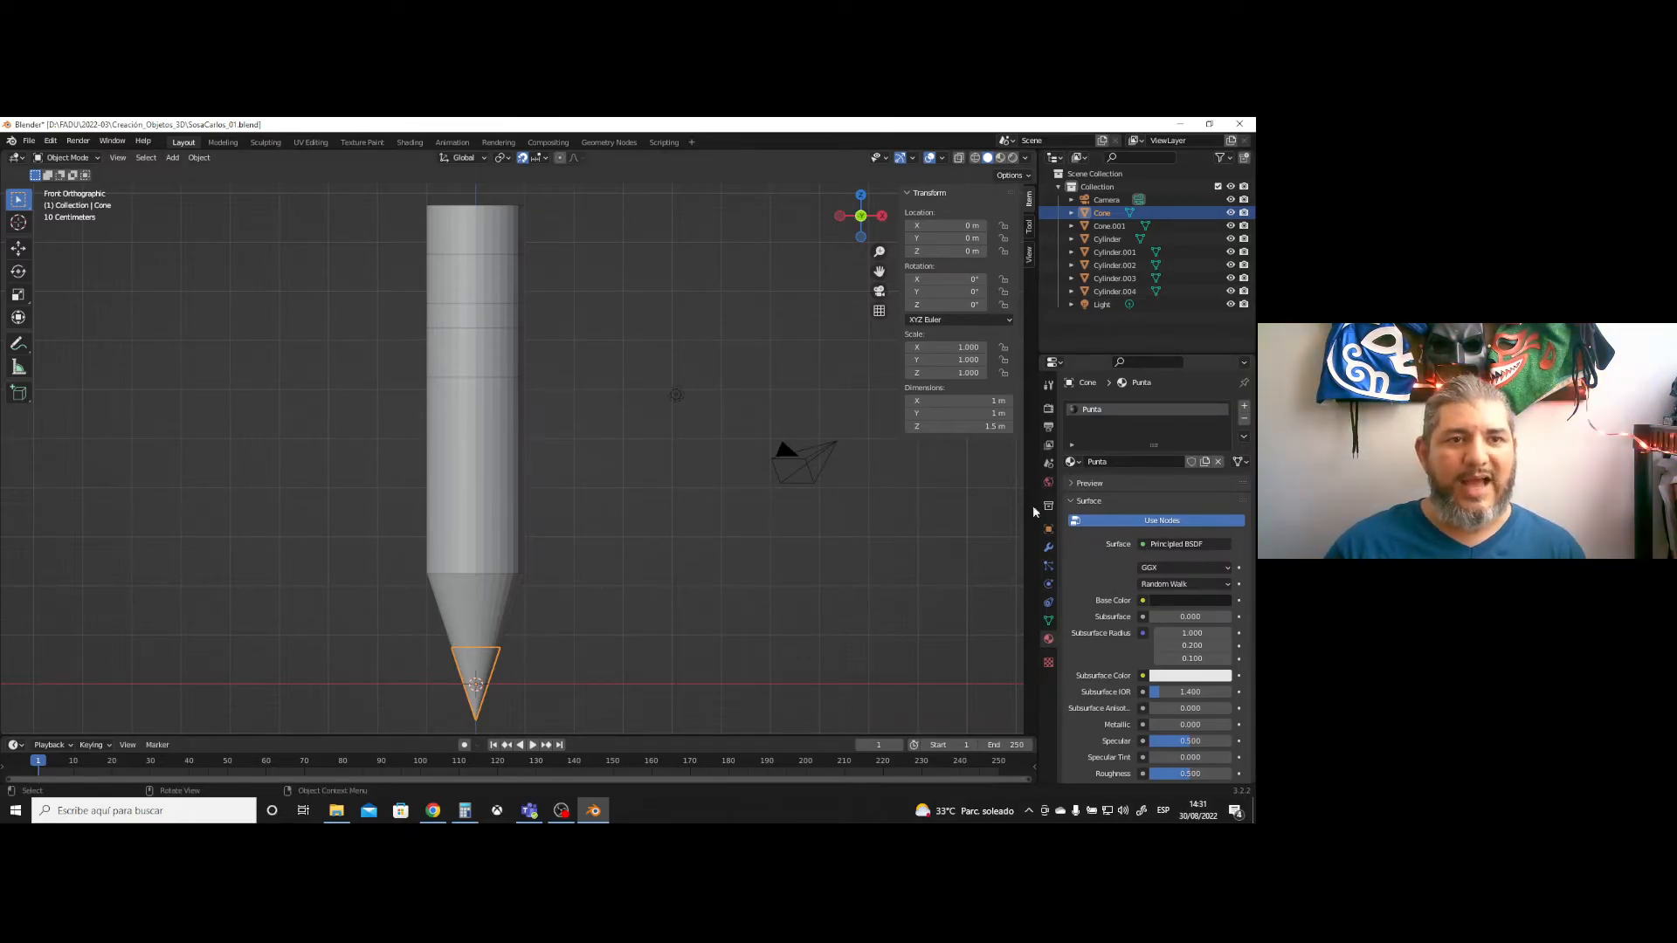
click(1000, 158)
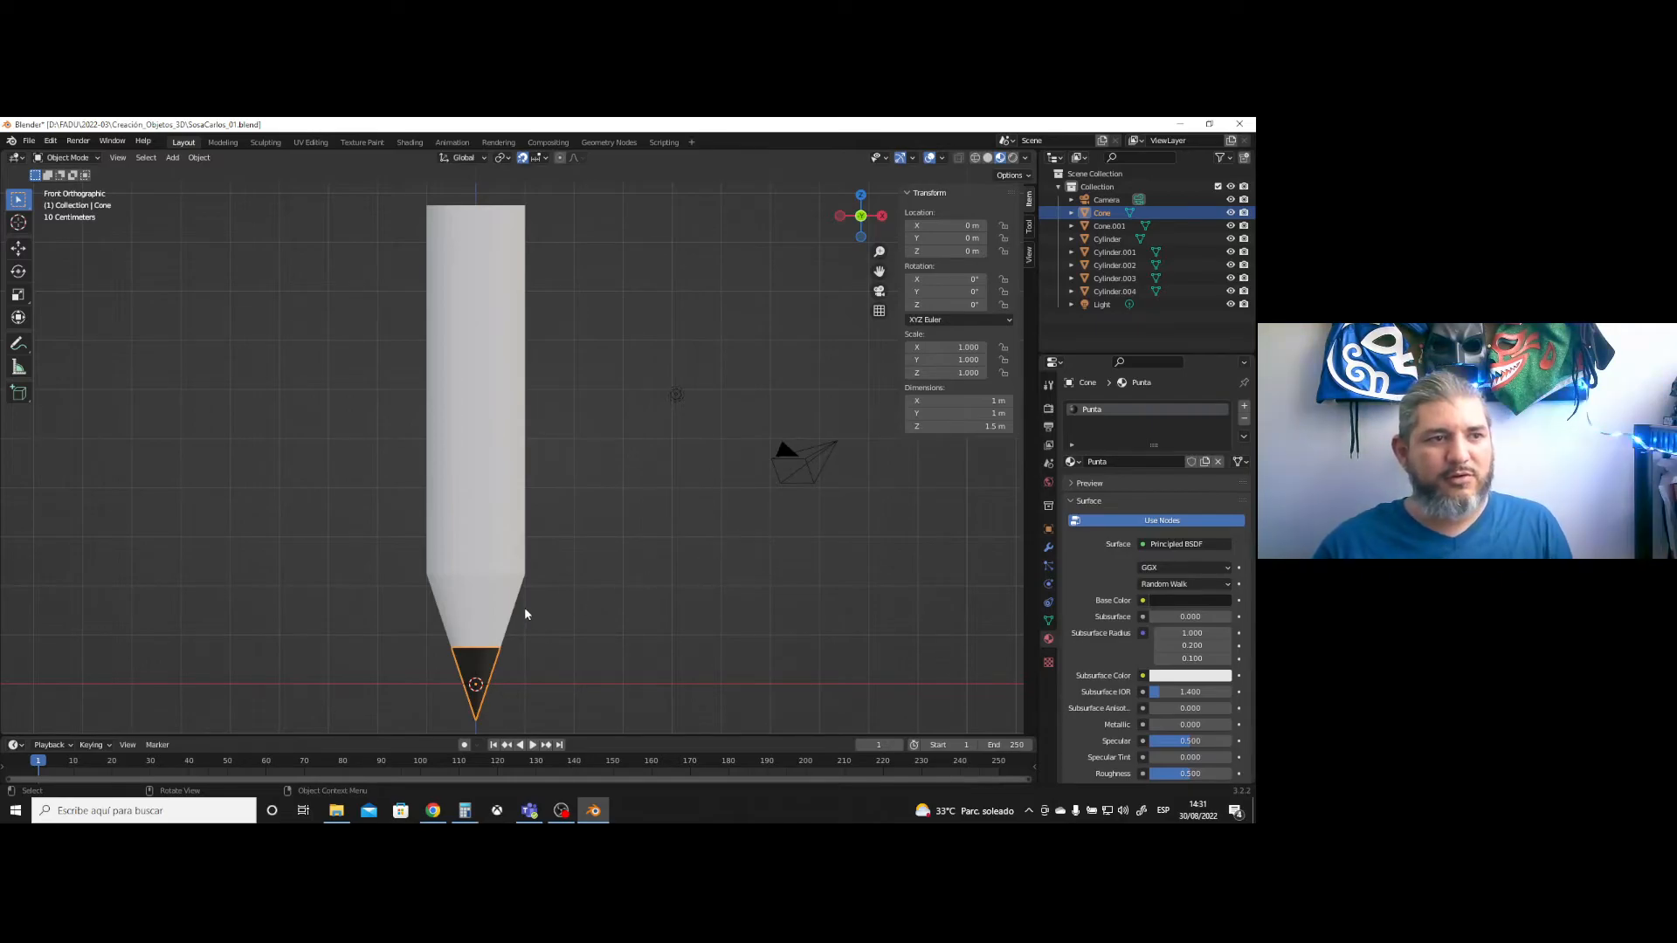
- Give the truncated cone above the tip a new material named Punta Madera with a pale yellow base color
click(503, 616)
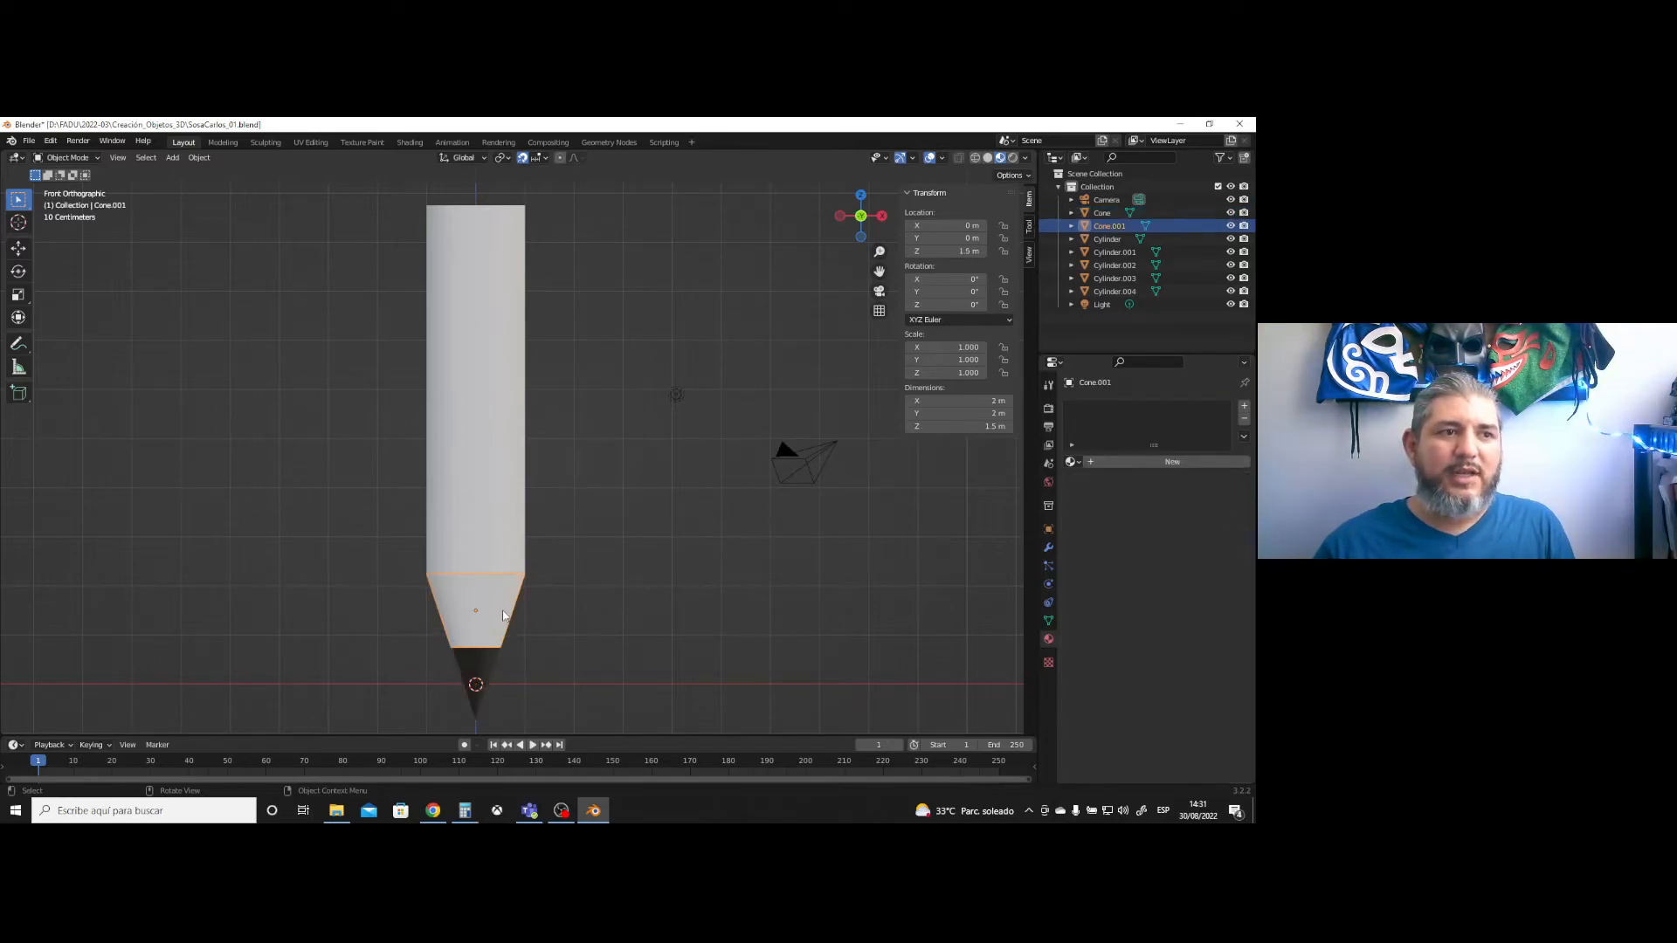
click(1119, 464)
double_click(1102, 409)
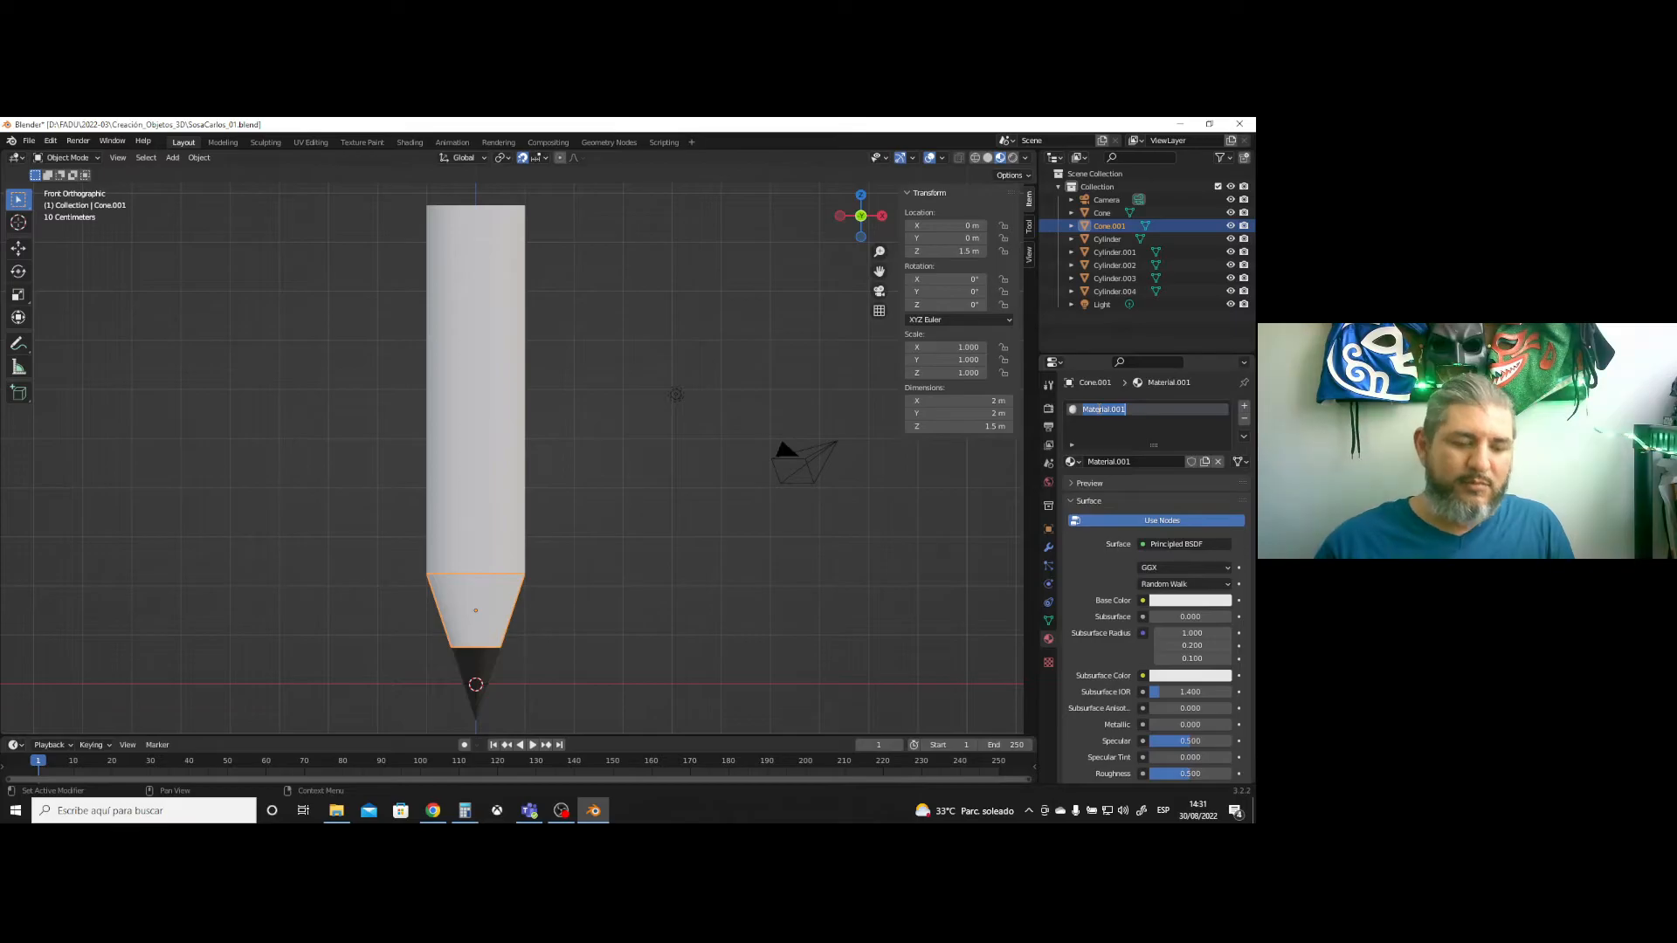
text(Punta)
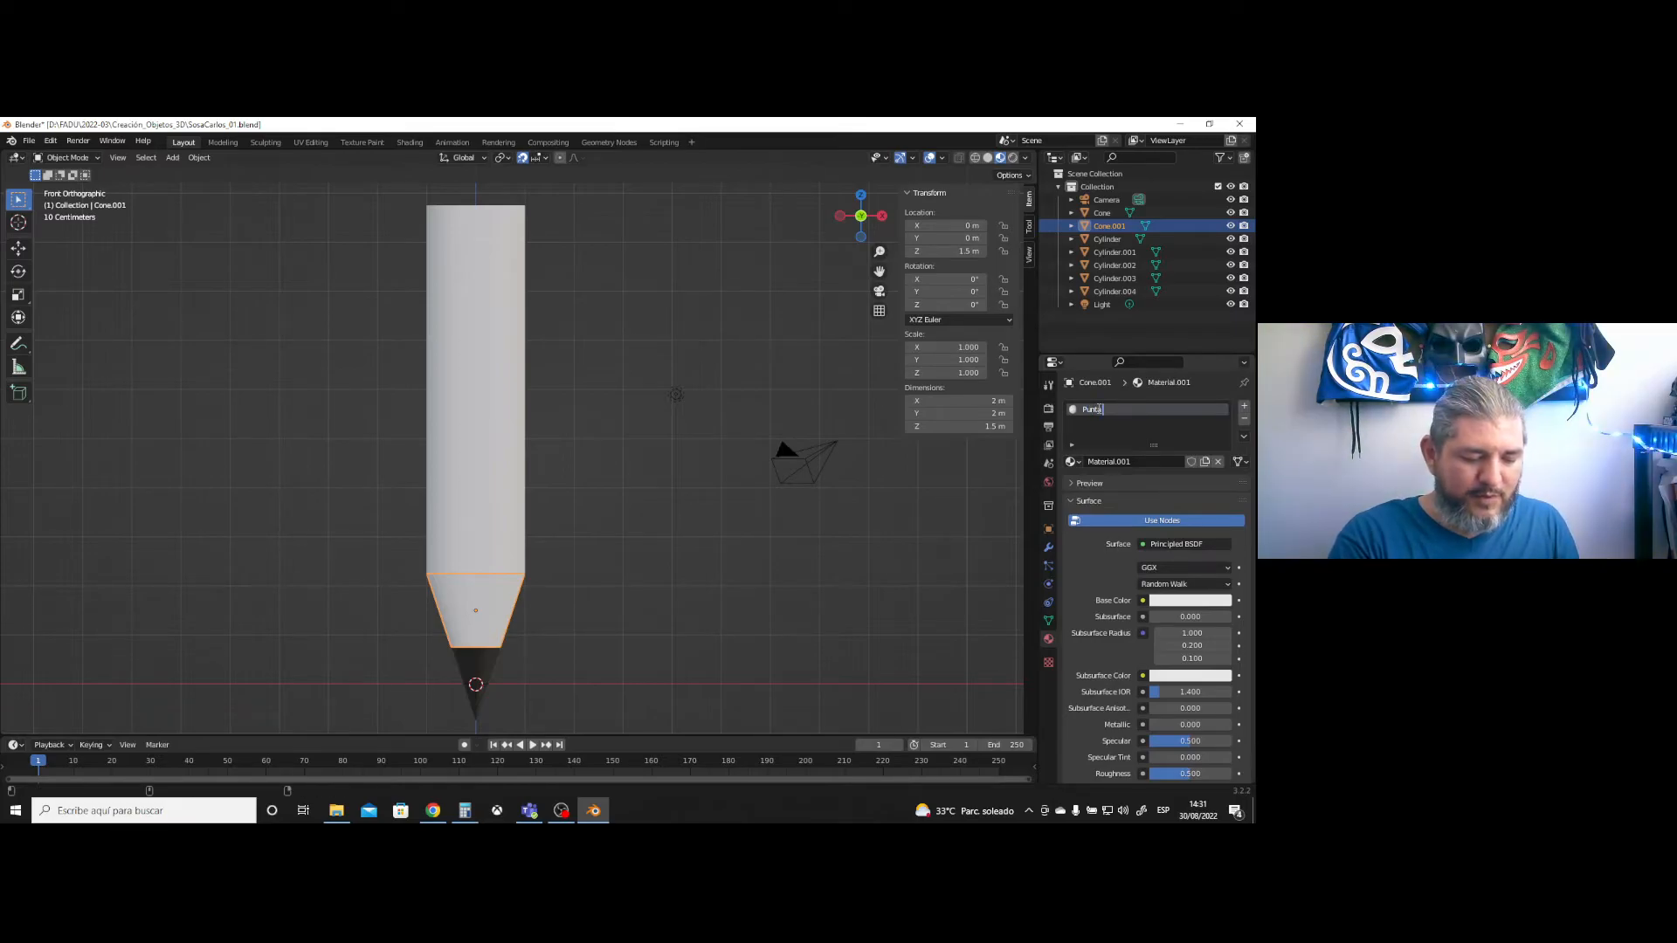
text(Madera)
key(Return)
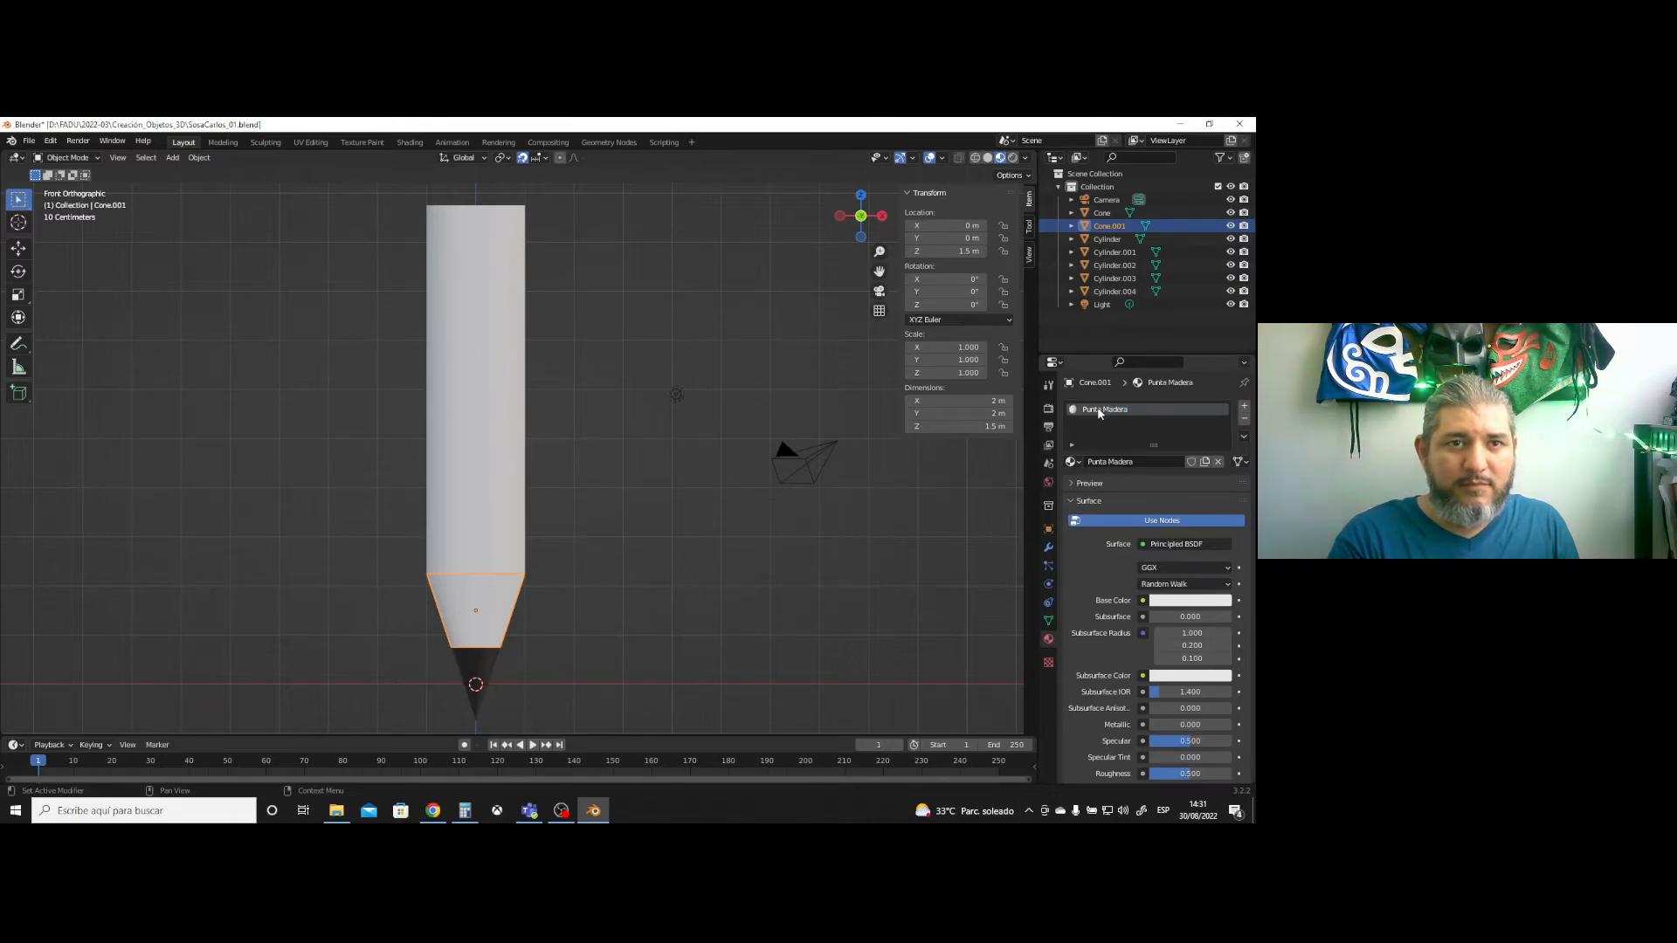
click(1193, 602)
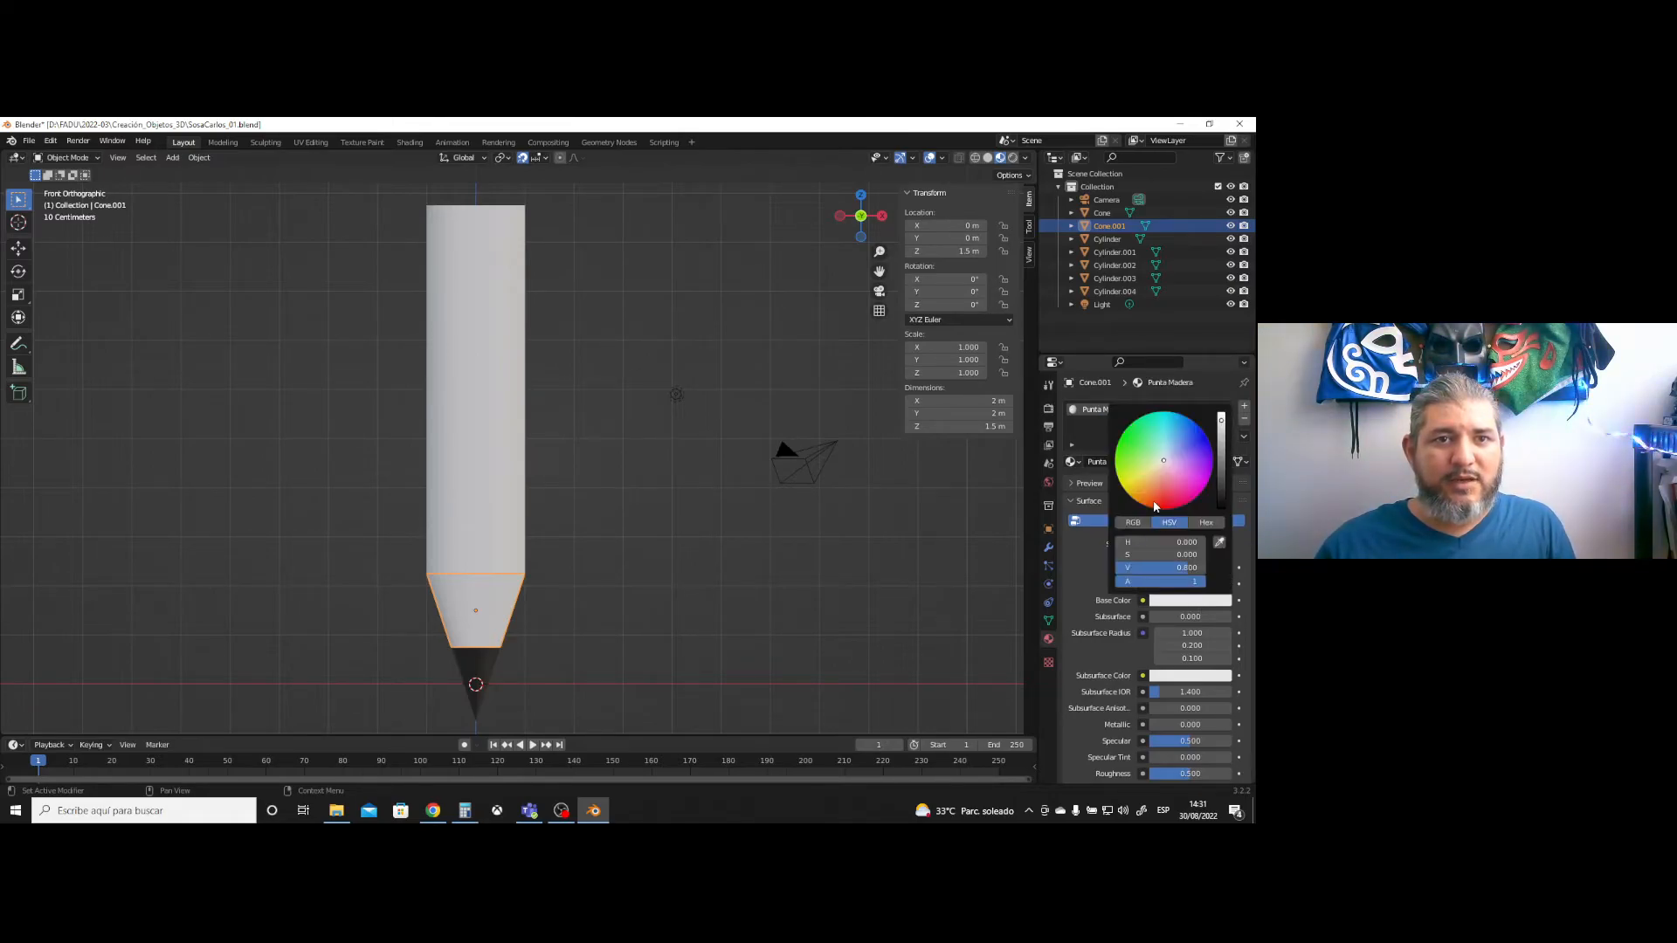
drag(1167, 472, 1151, 478)
- Give the long cylinder above the pale yellow cone a new material named Cuerpo Lapiz with a blue base color
click(510, 426)
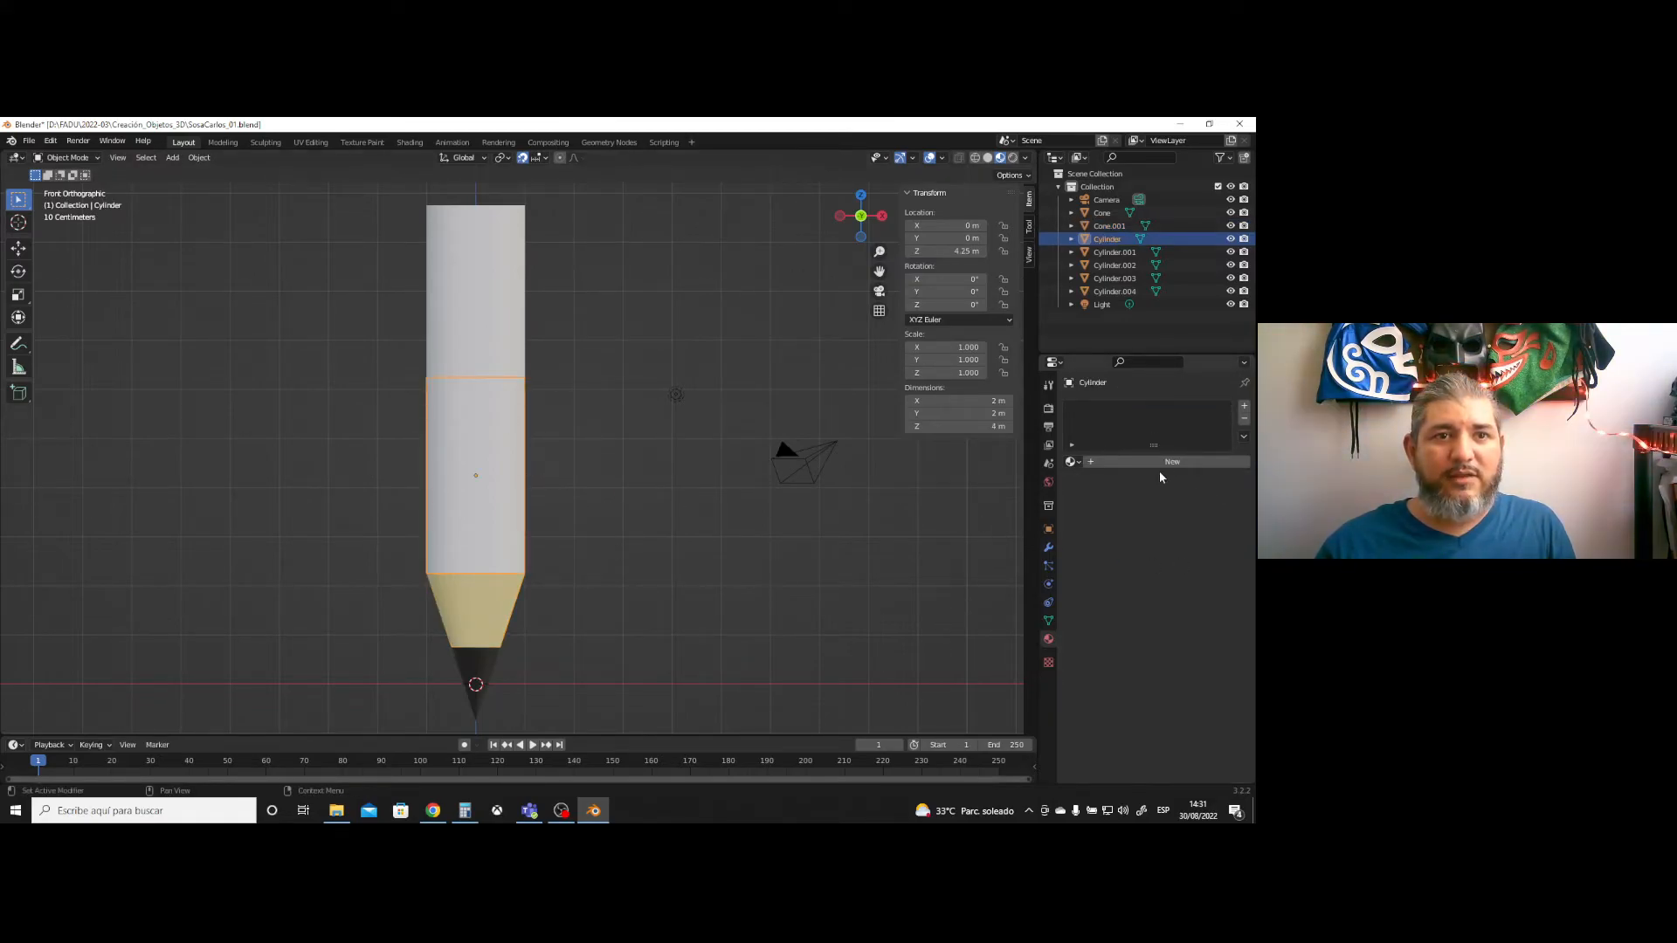
click(1107, 463)
click(1115, 461)
text(cuerpo lapiz)
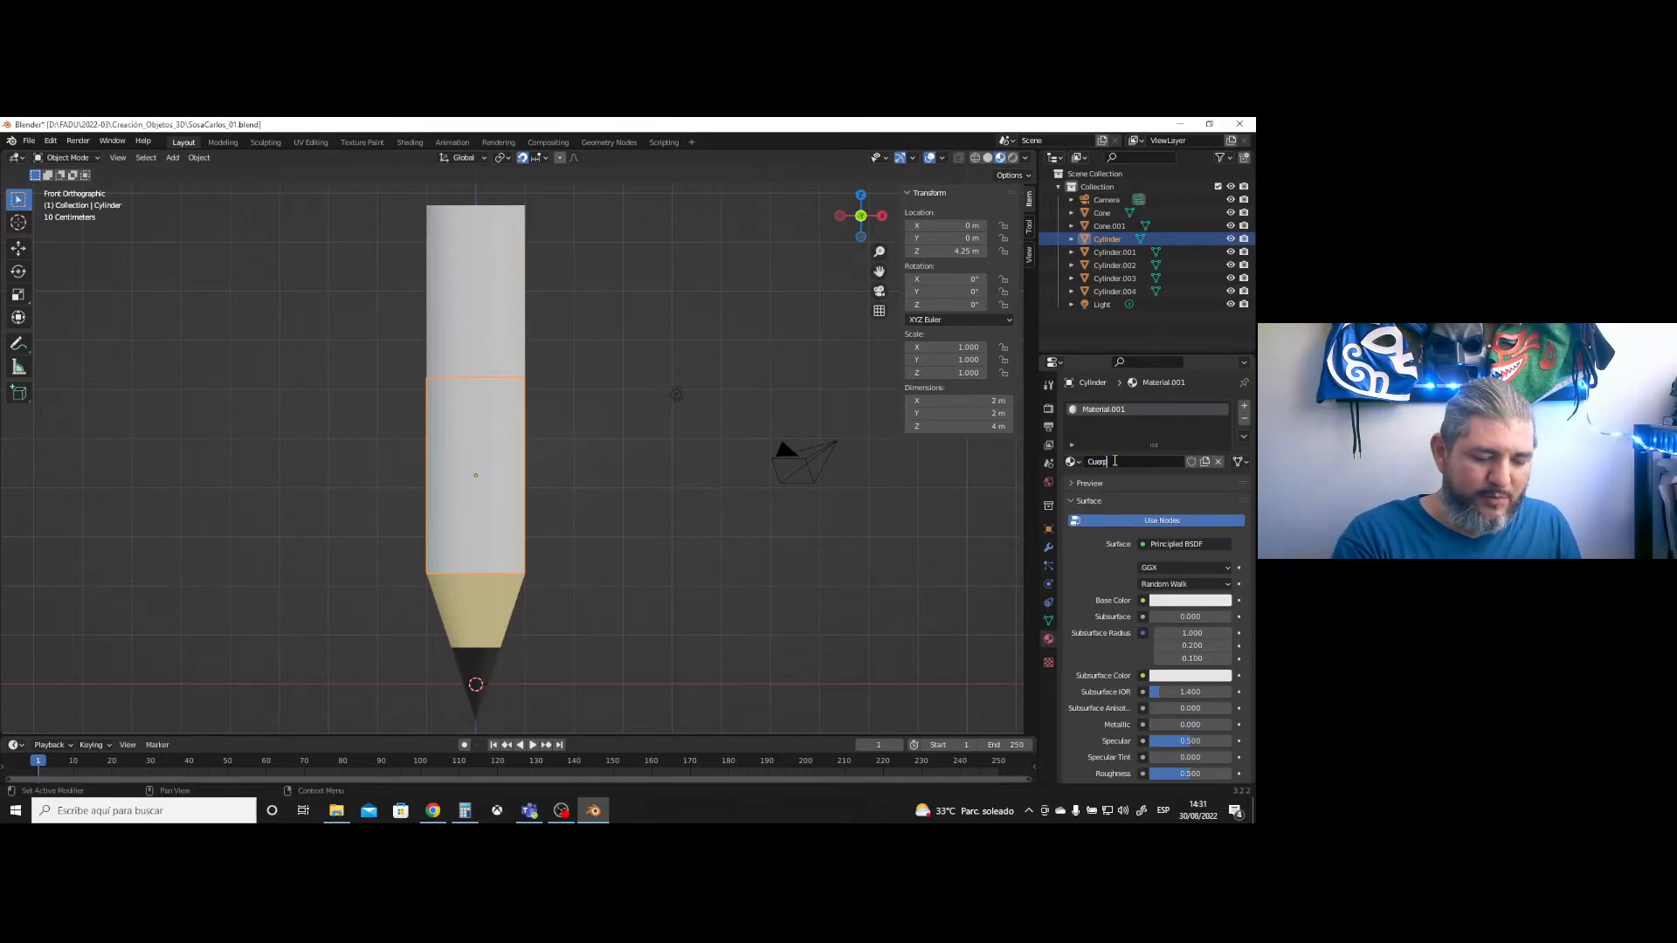
key(Return)
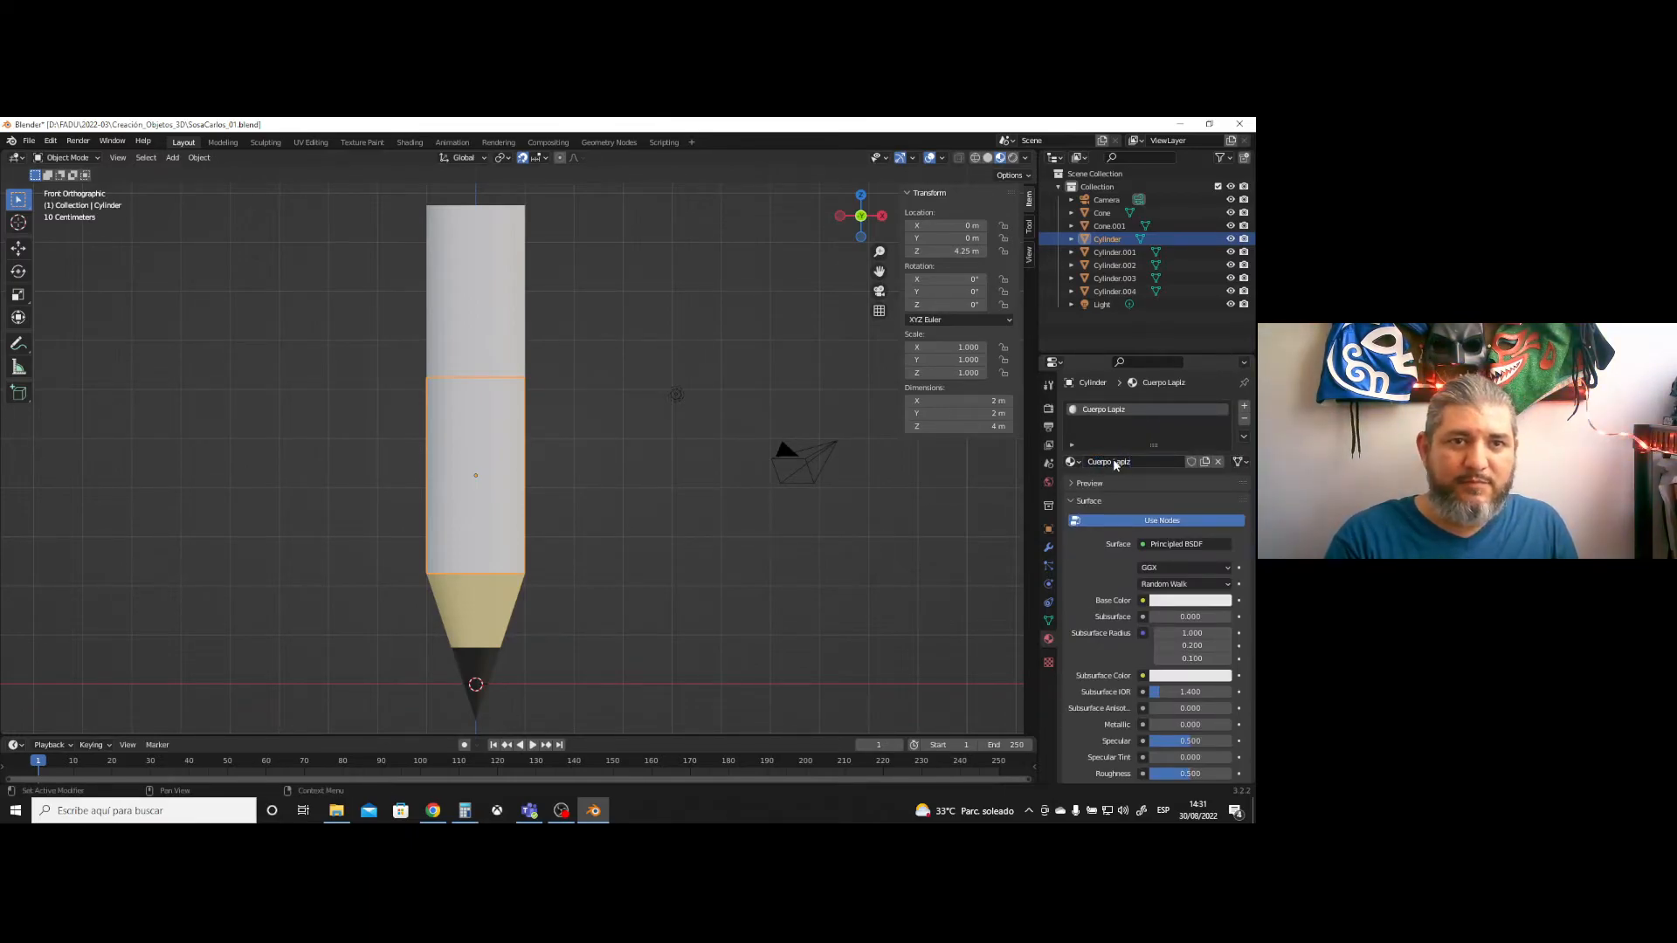
click(1186, 601)
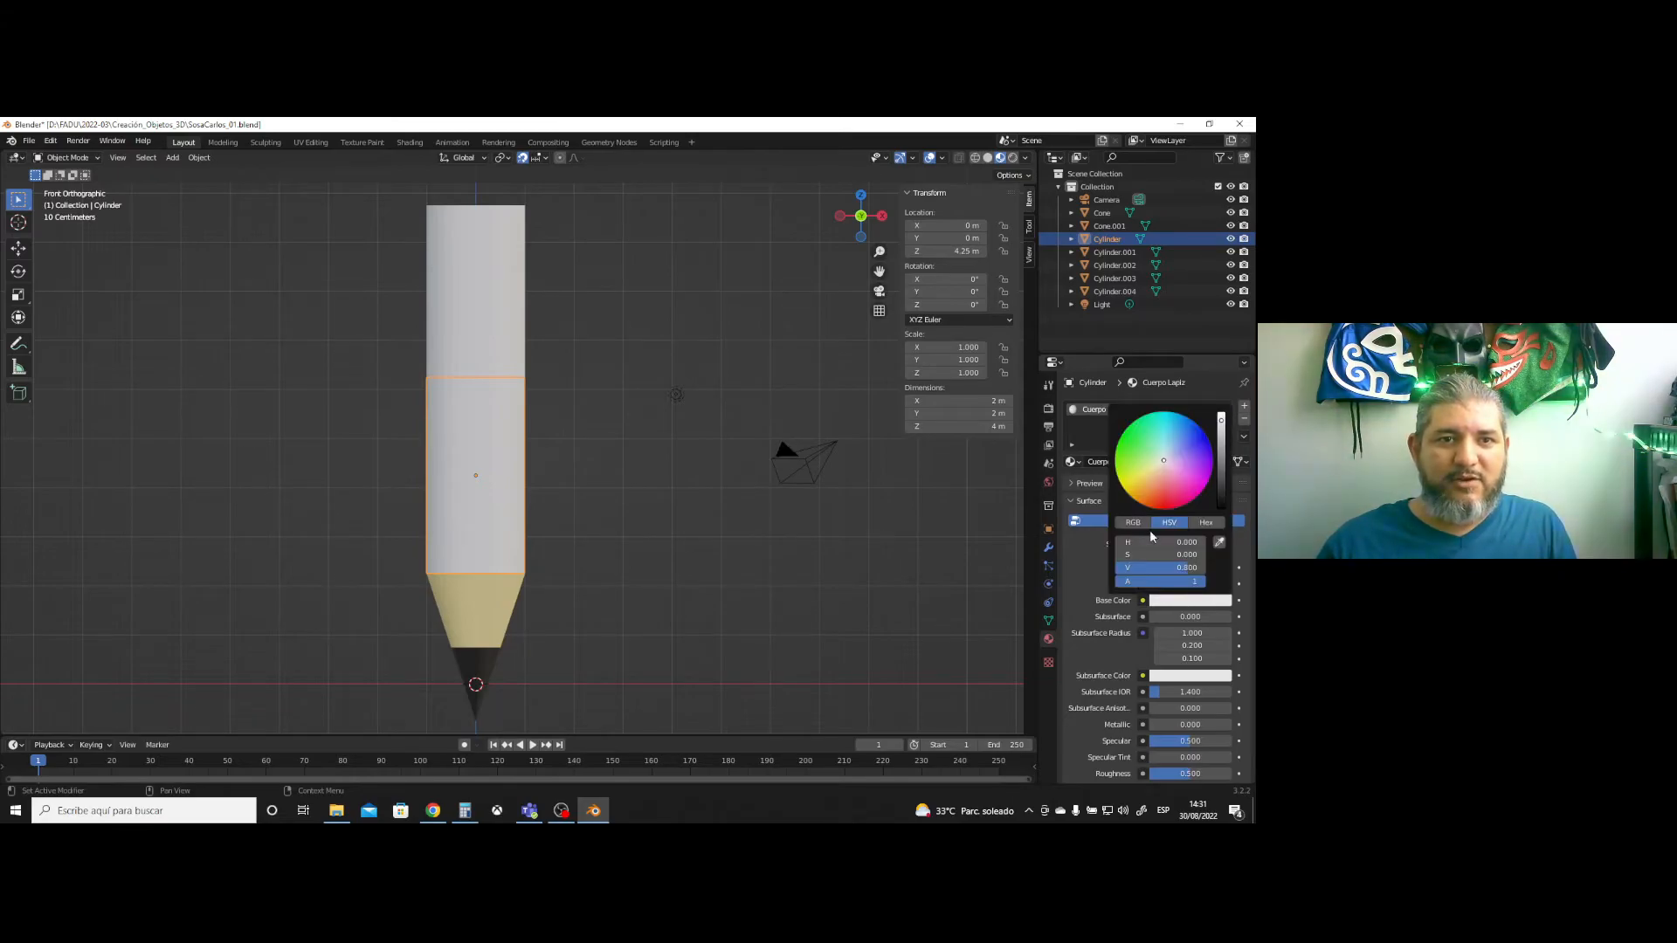
click(1172, 448)
drag(1172, 448, 1188, 436)
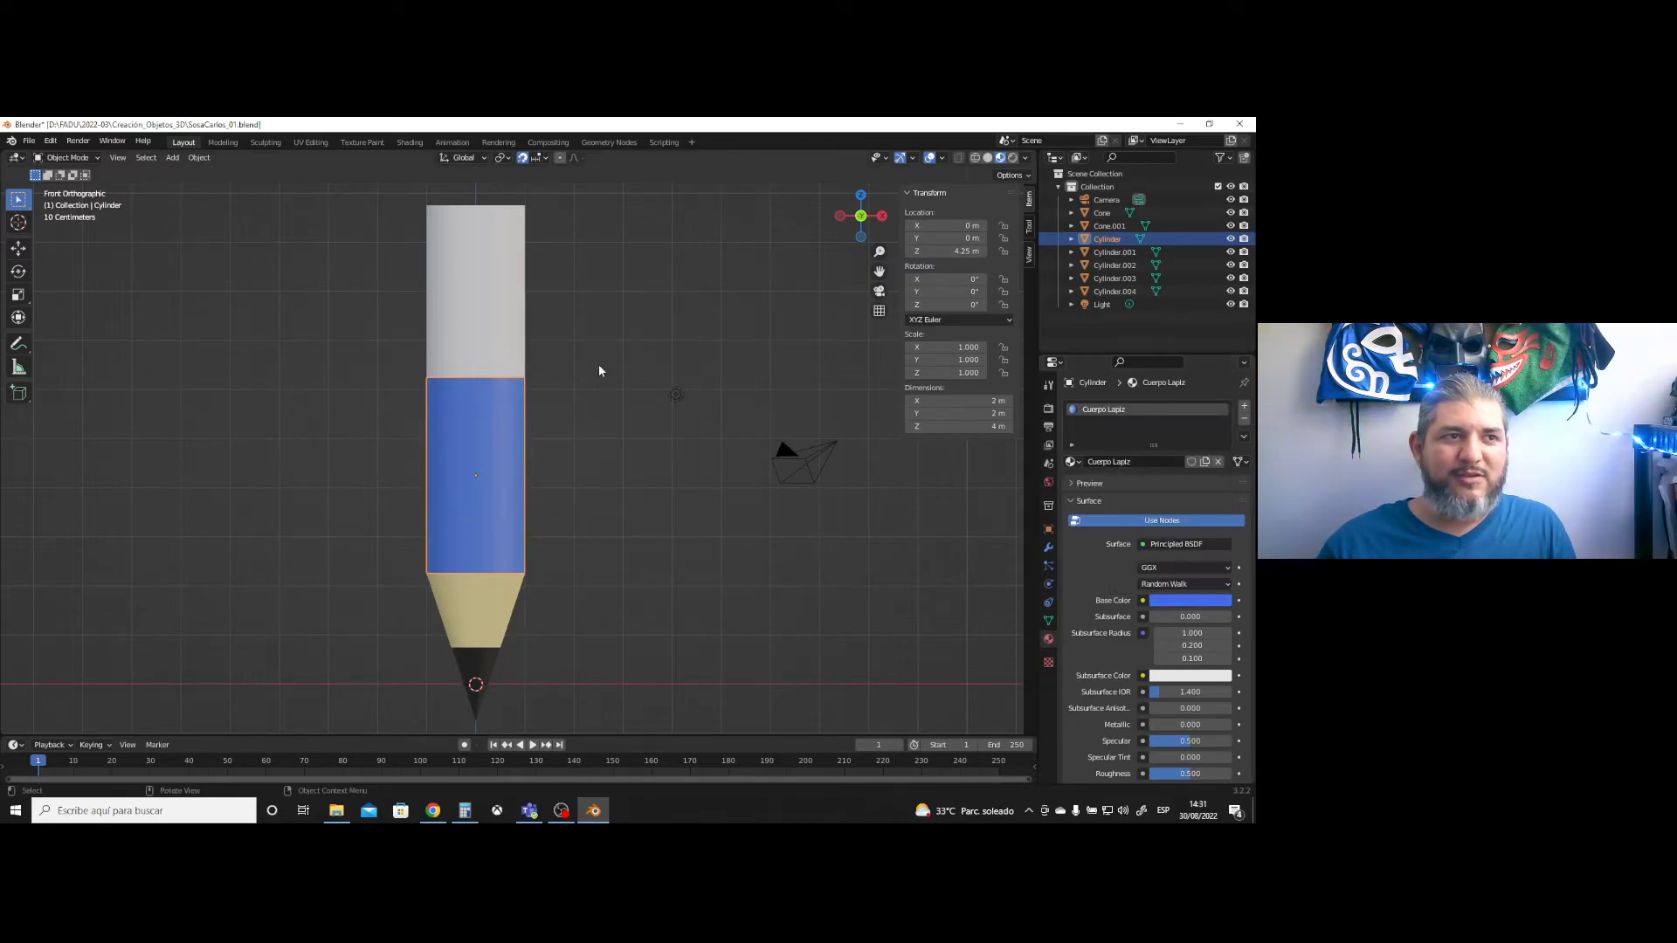
- Create a new material named Laton on the cylinder directly above the blue body
click(487, 348)
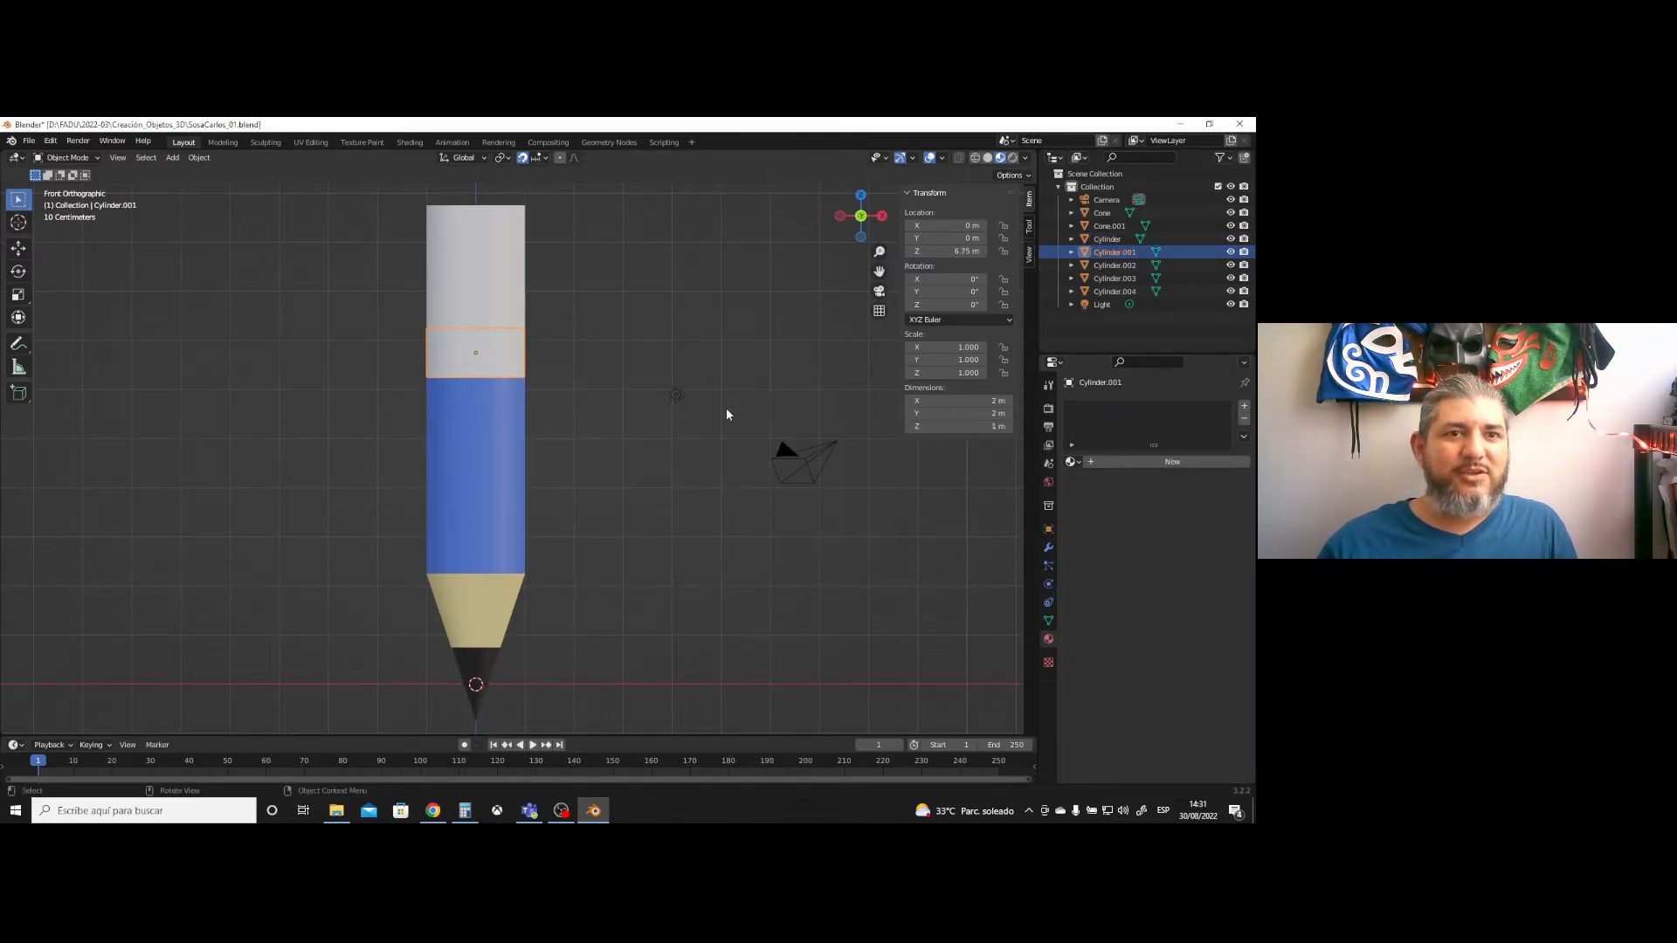
click(1106, 461)
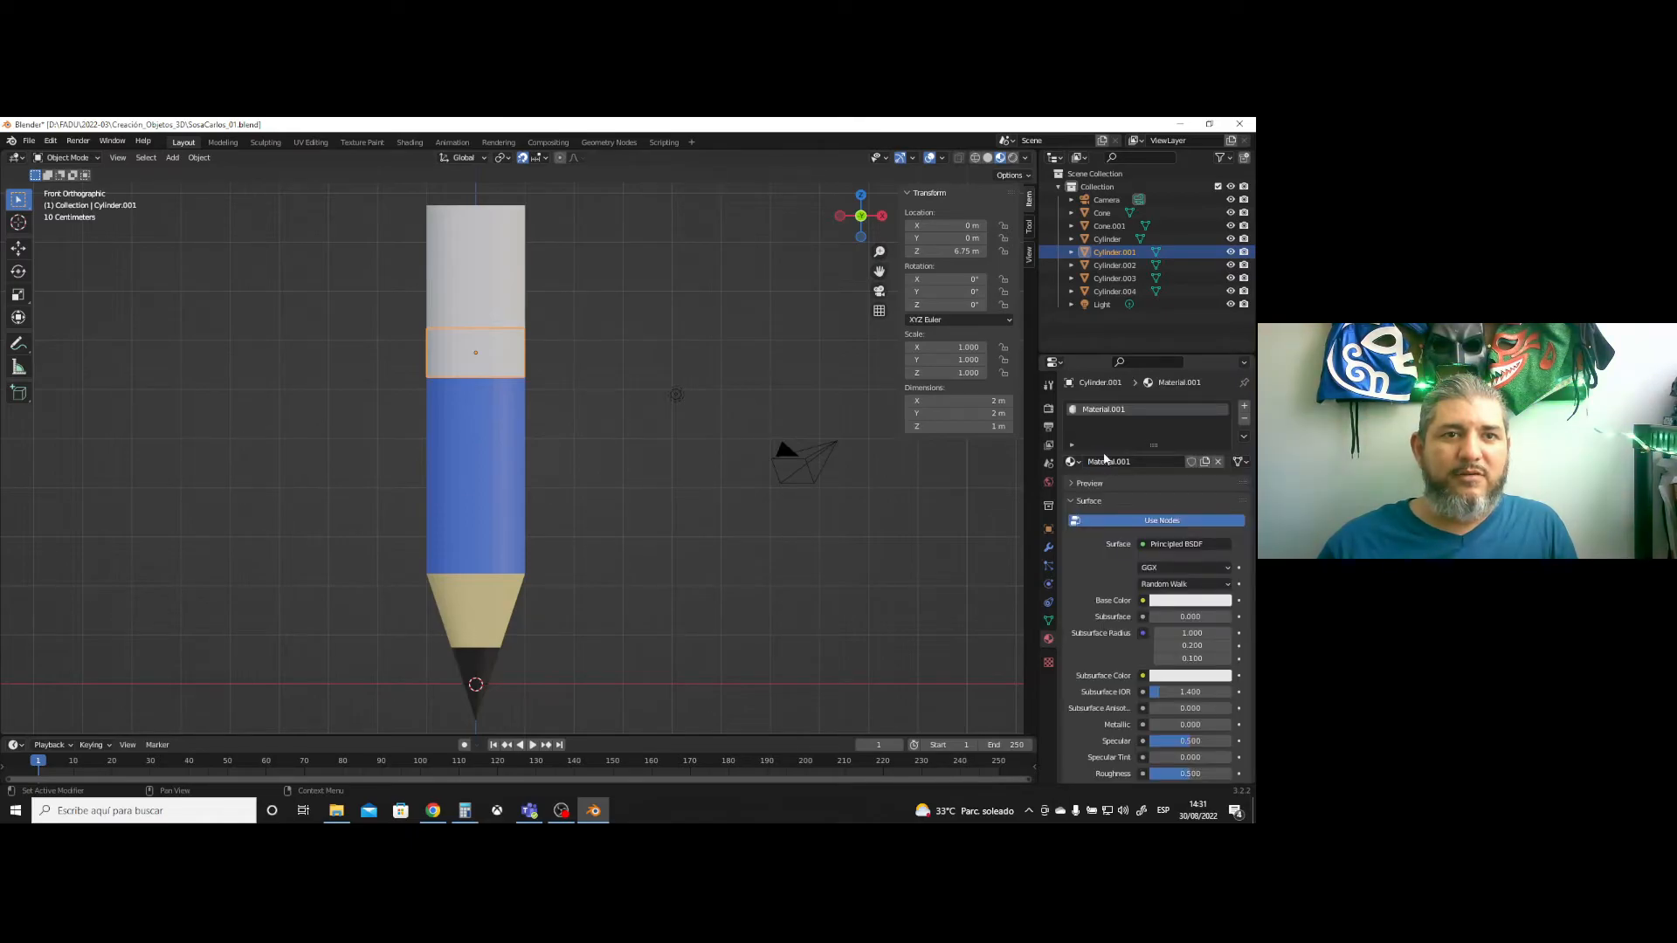
click(1106, 461)
text(Laton)
key(Return)
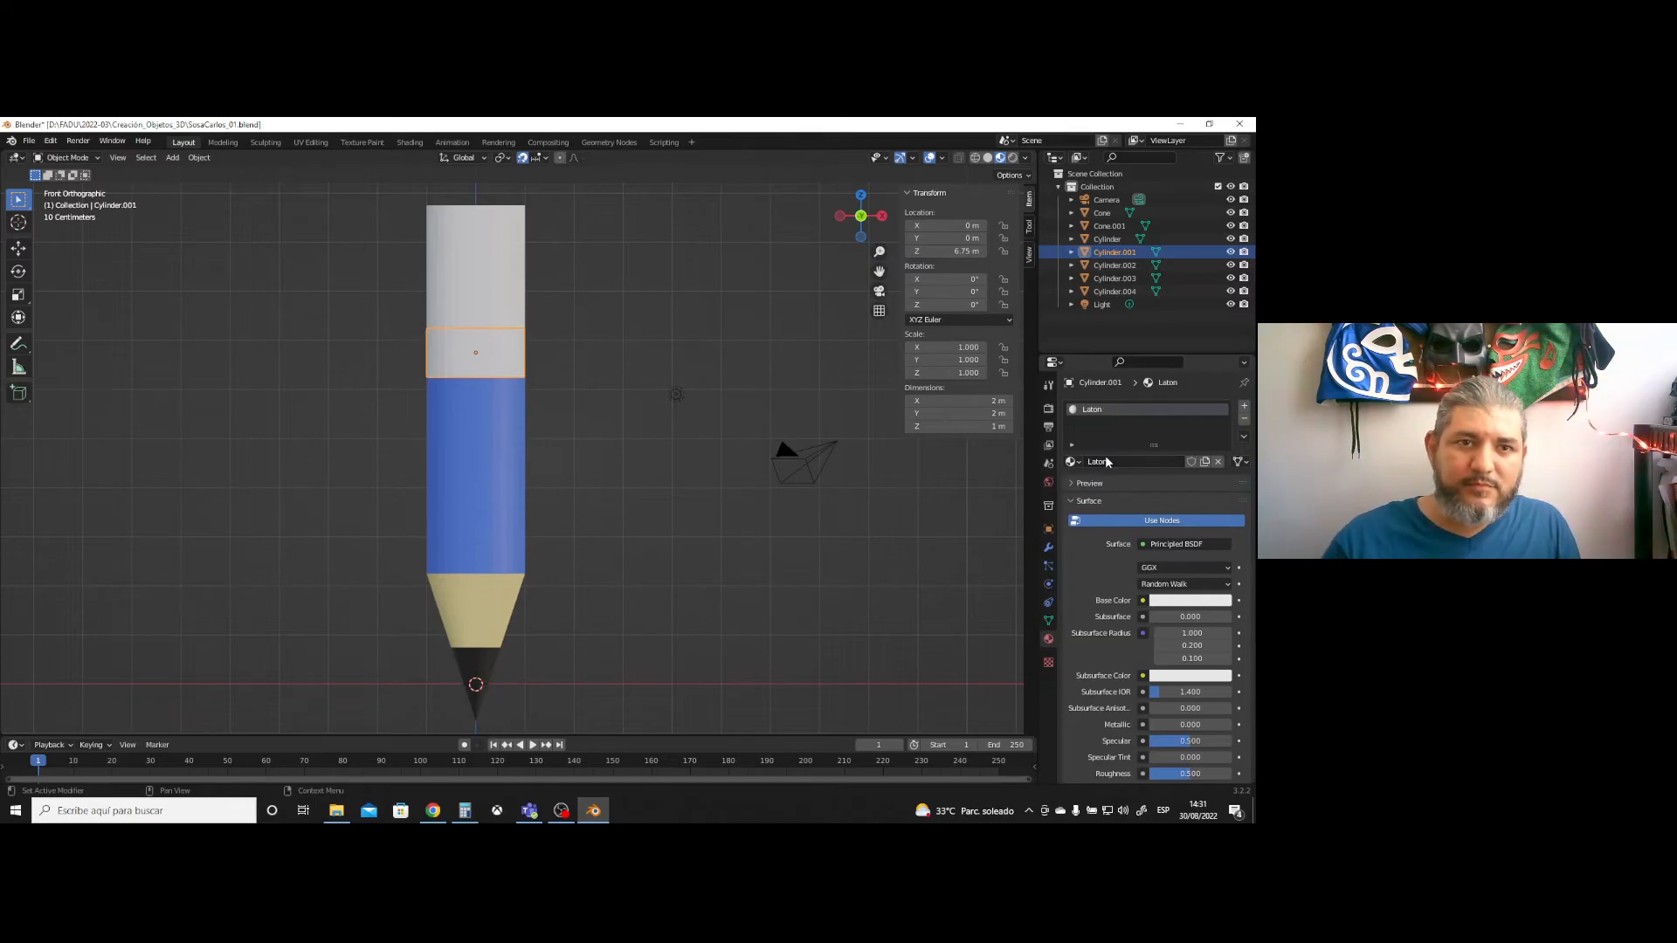
- Darken the Laton material's base color to medium gray and raise its Metallic value to about half
click(1178, 601)
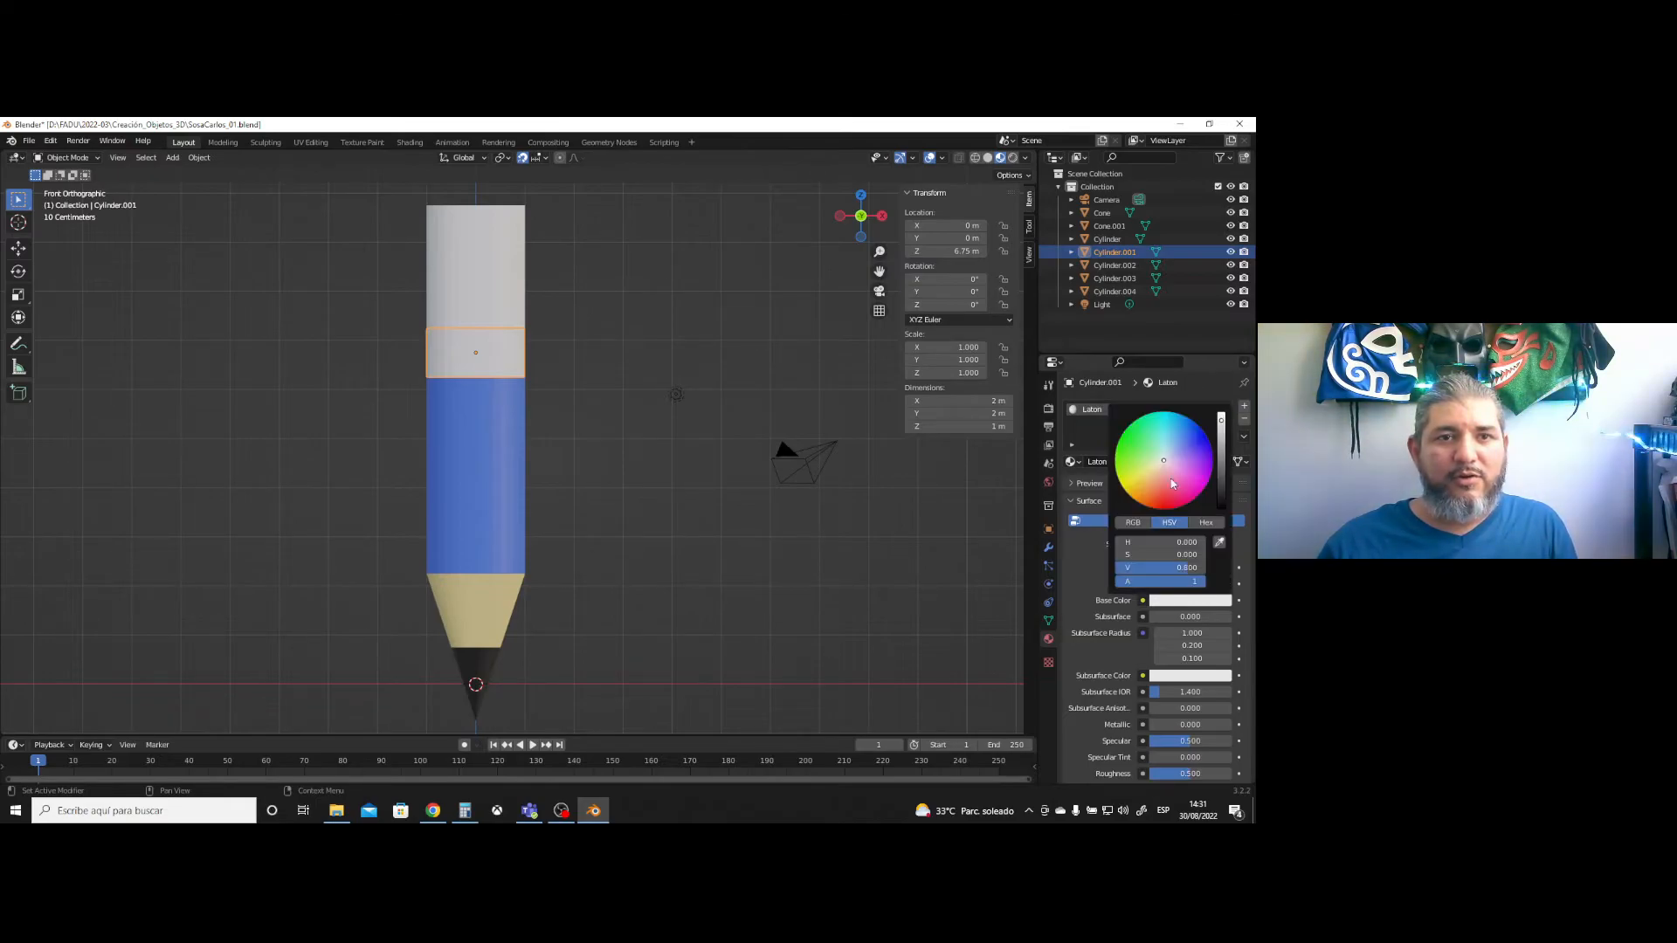
click(1221, 445)
drag(1221, 446, 1221, 448)
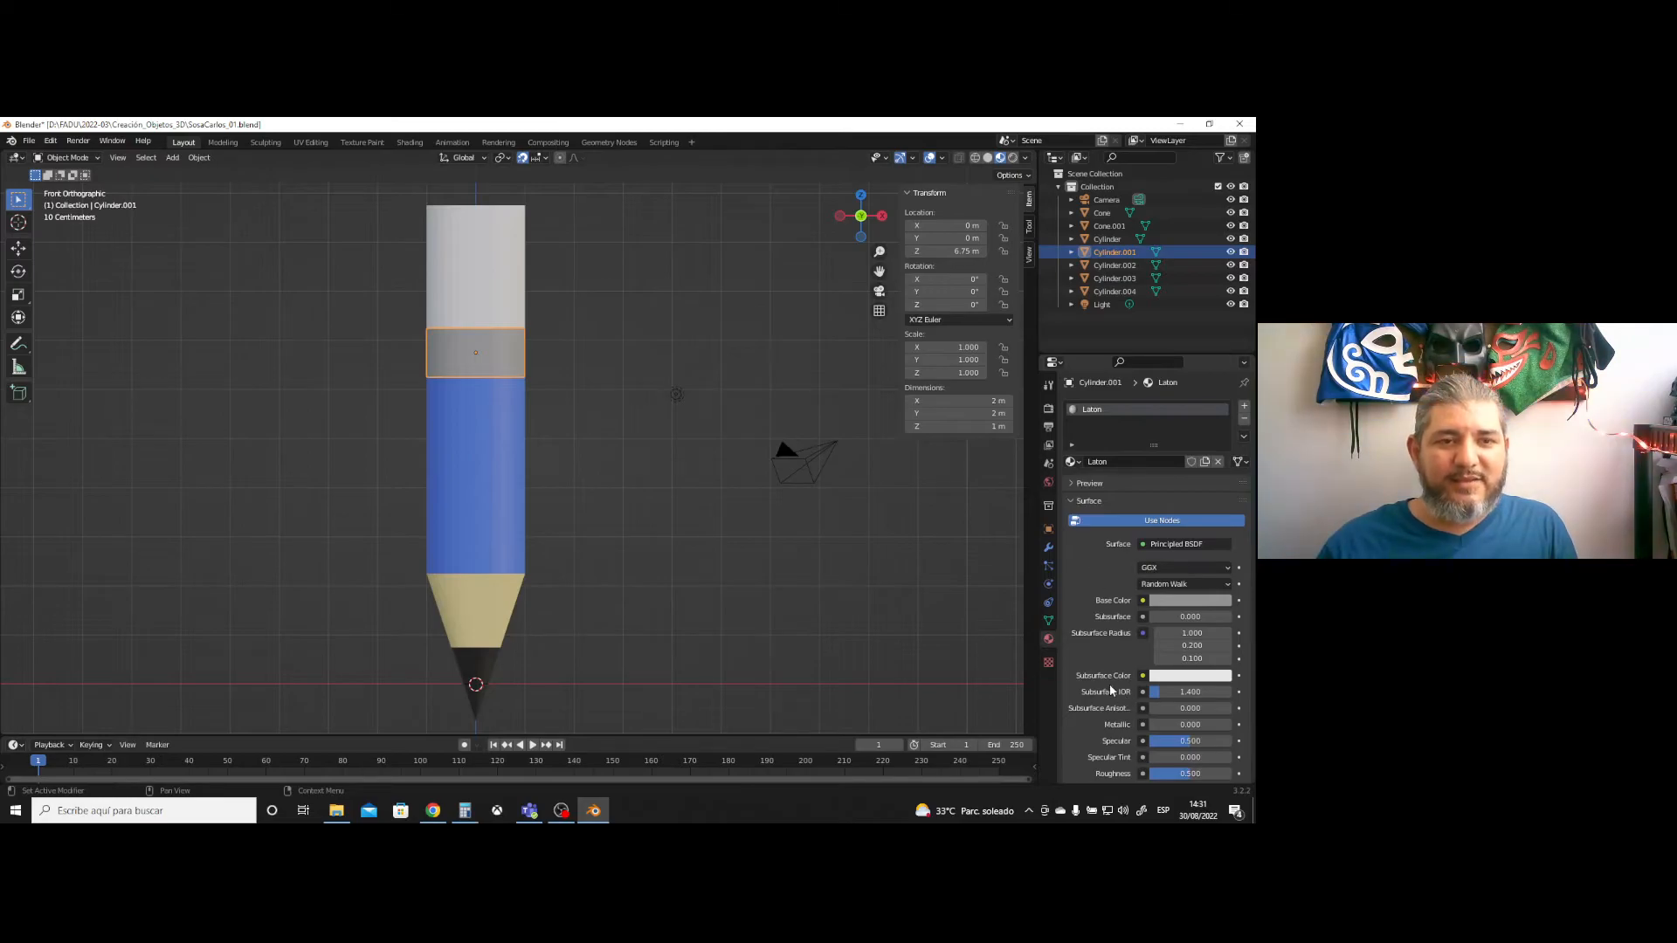
scroll(1127, 646, down, 3)
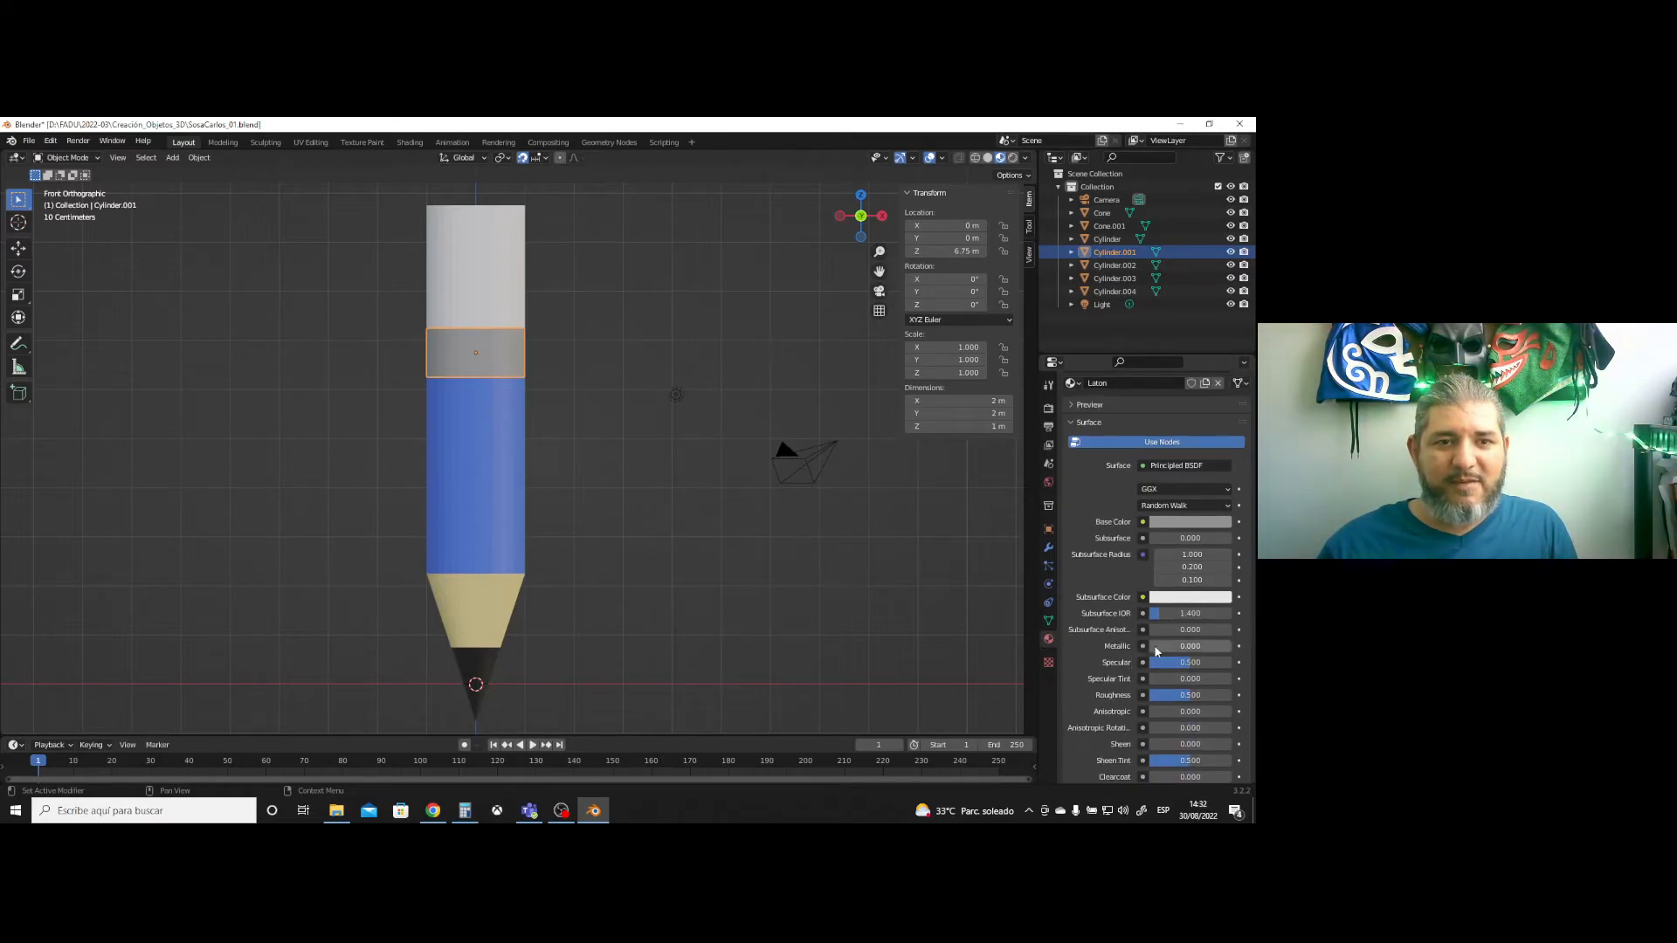
drag(1151, 646, 1187, 646)
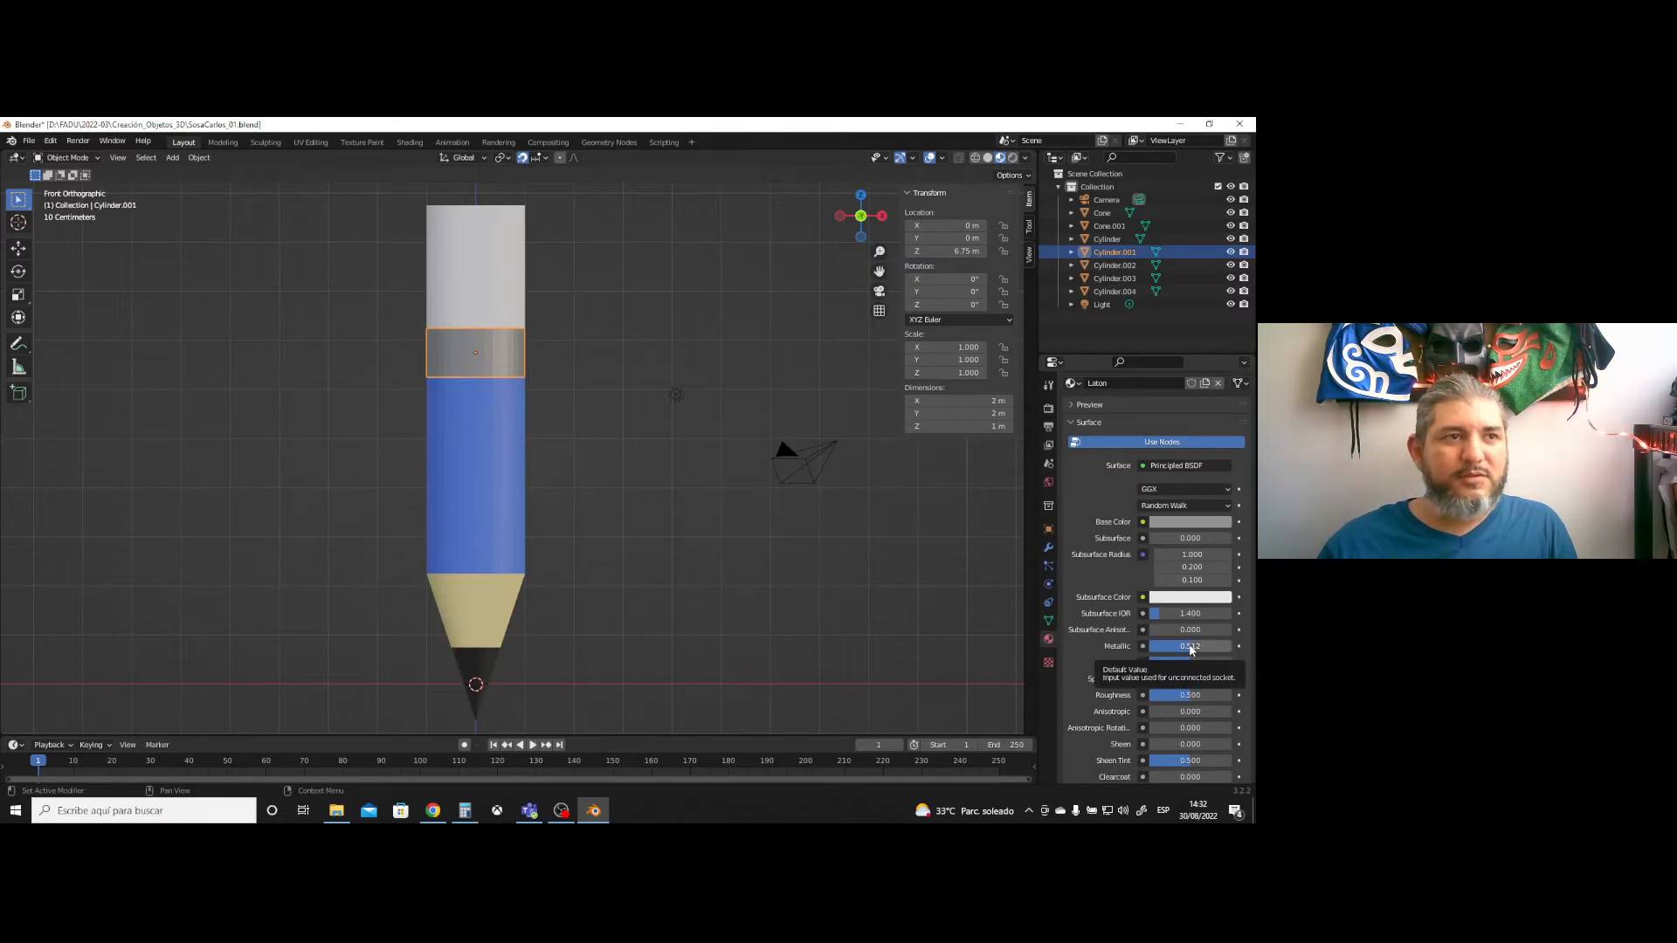
- Create a new material named Metal Rojo on the thin 0.5 m cylinder above the gray band
click(499, 310)
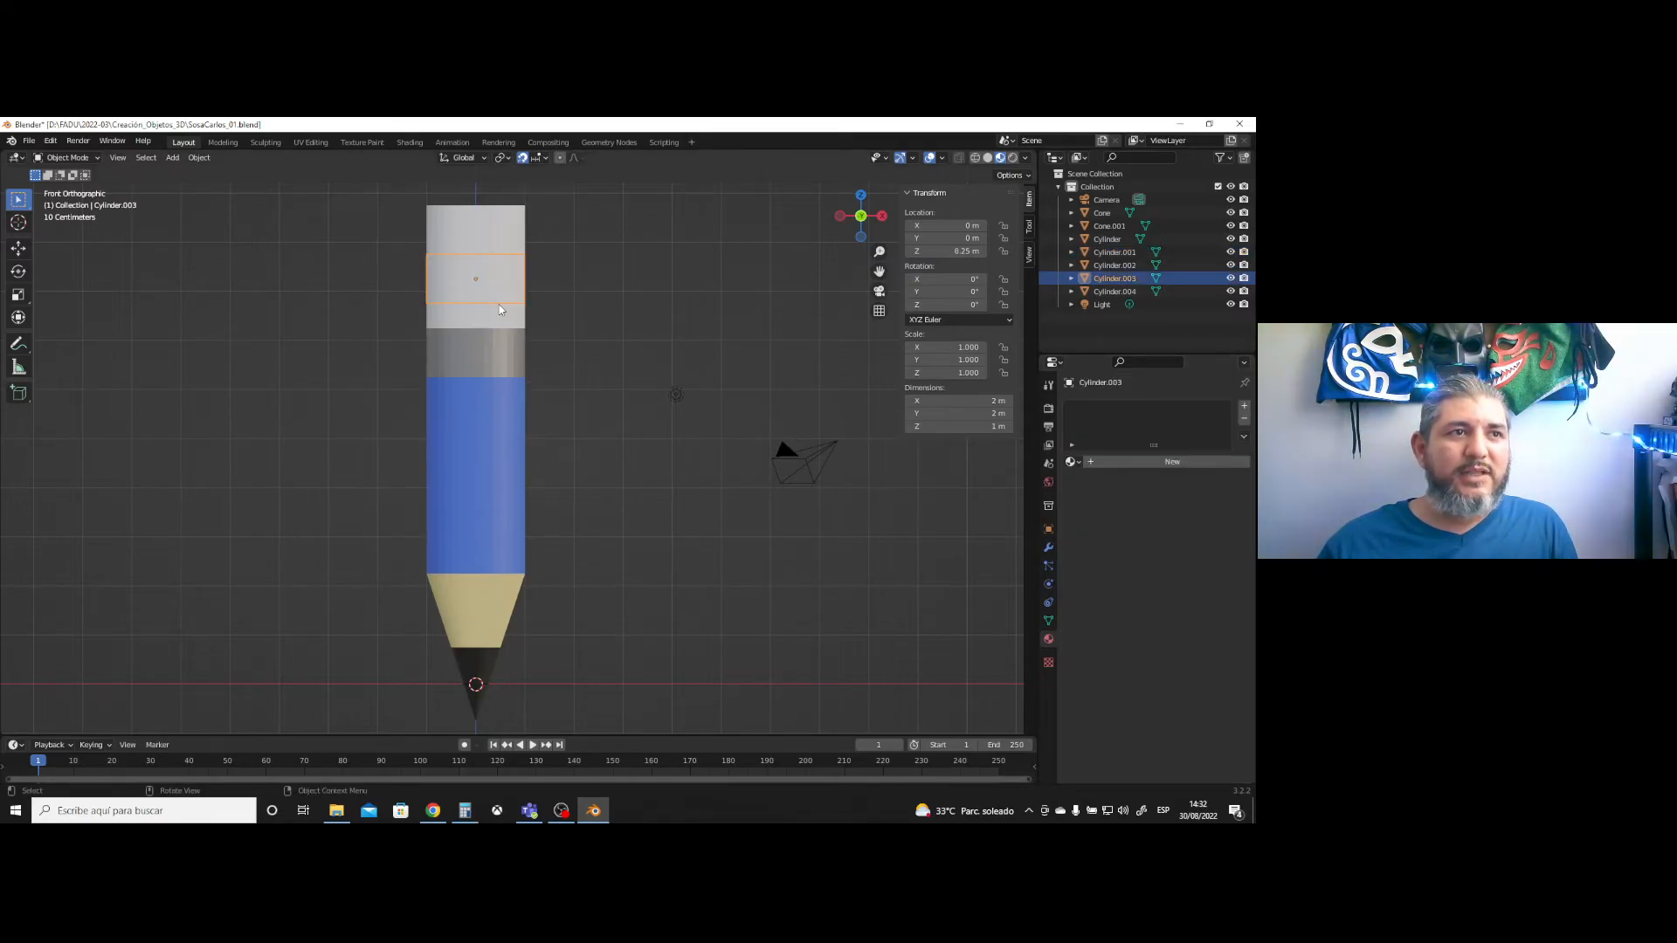
click(491, 319)
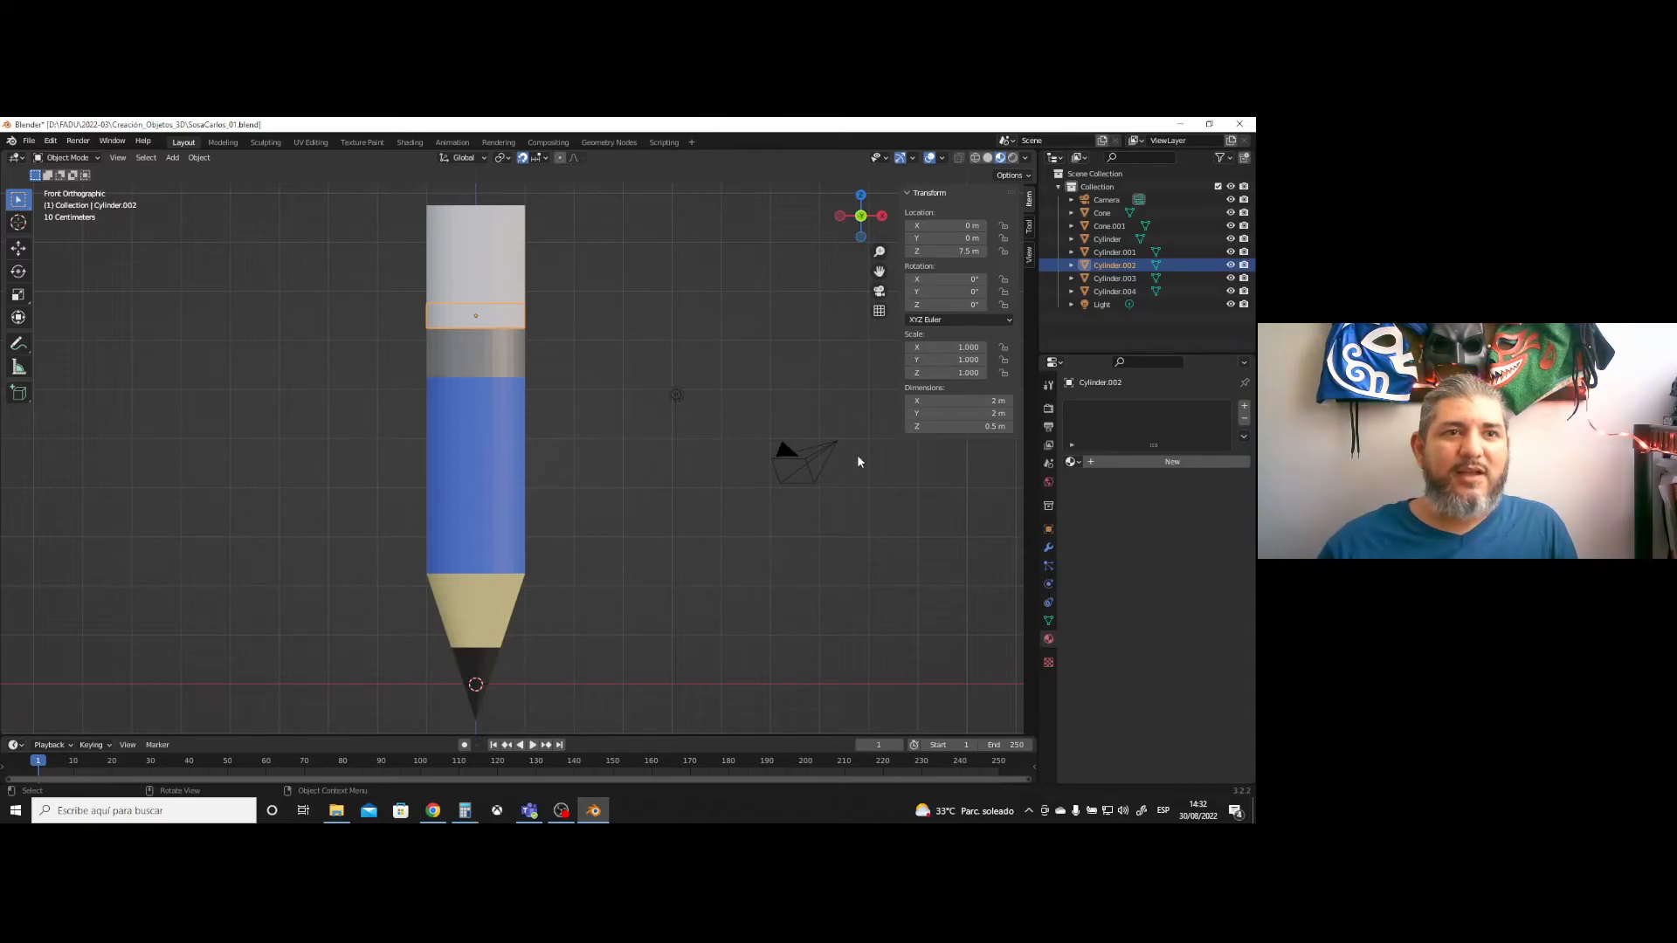
click(1134, 461)
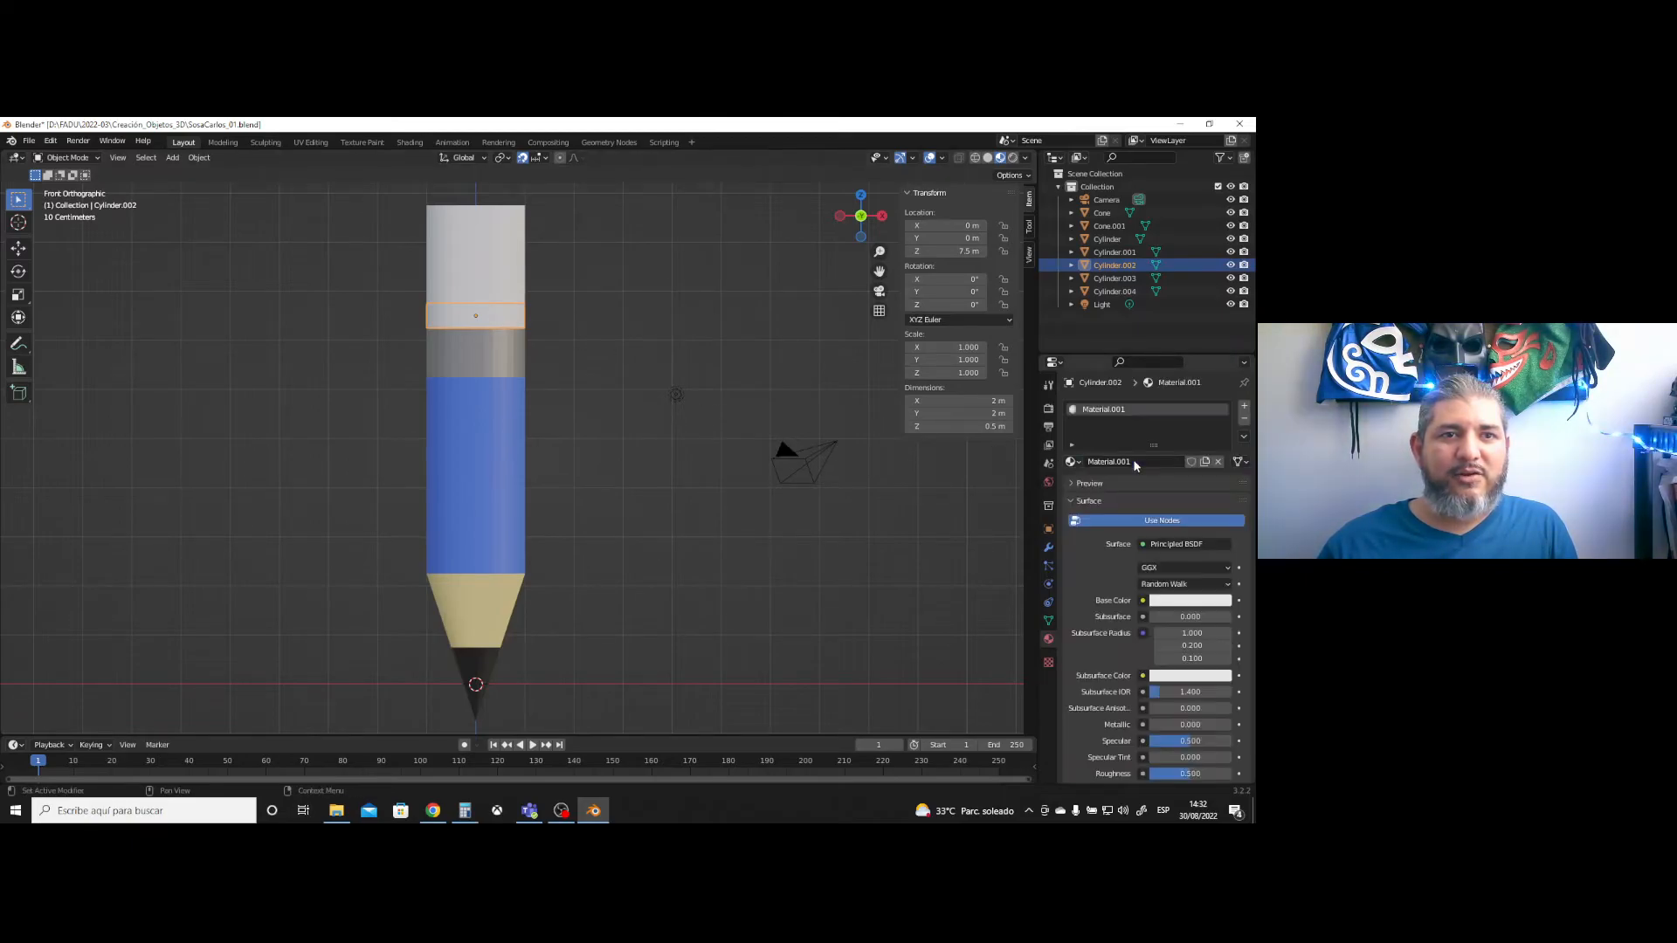
double_click(1117, 409)
text(Ma)
text(tal)
text( Rojo)
key(Return)
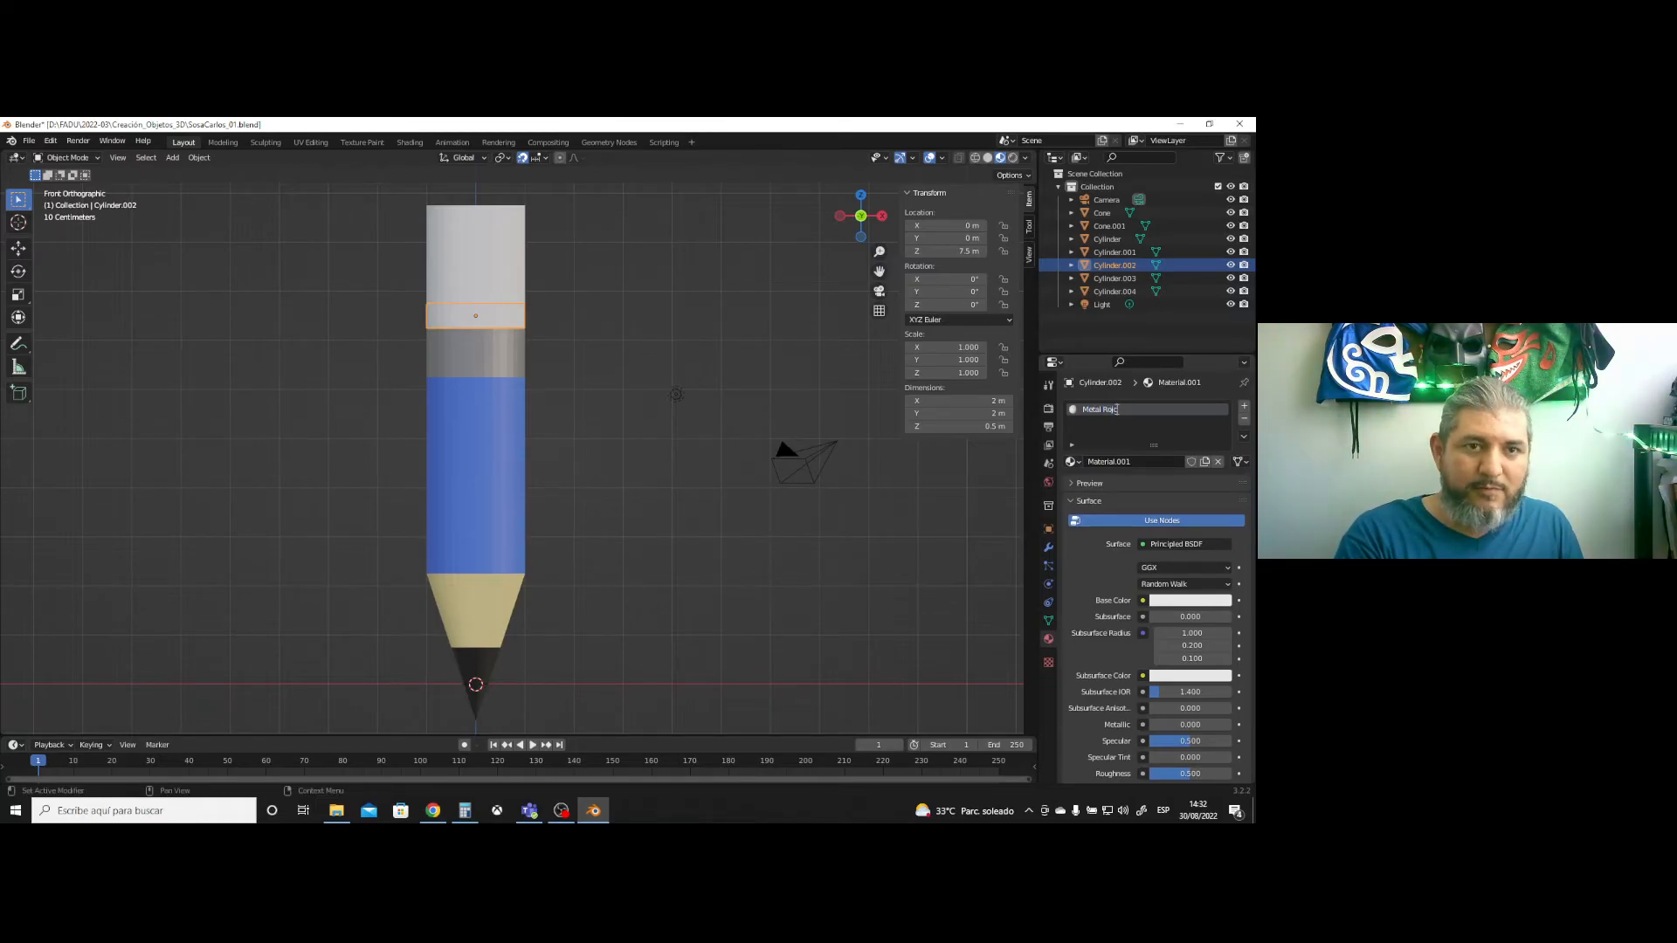
- Set the Metal Rojo material's base color to red and raise its Metallic value to about half
click(1177, 601)
drag(1173, 463, 1161, 495)
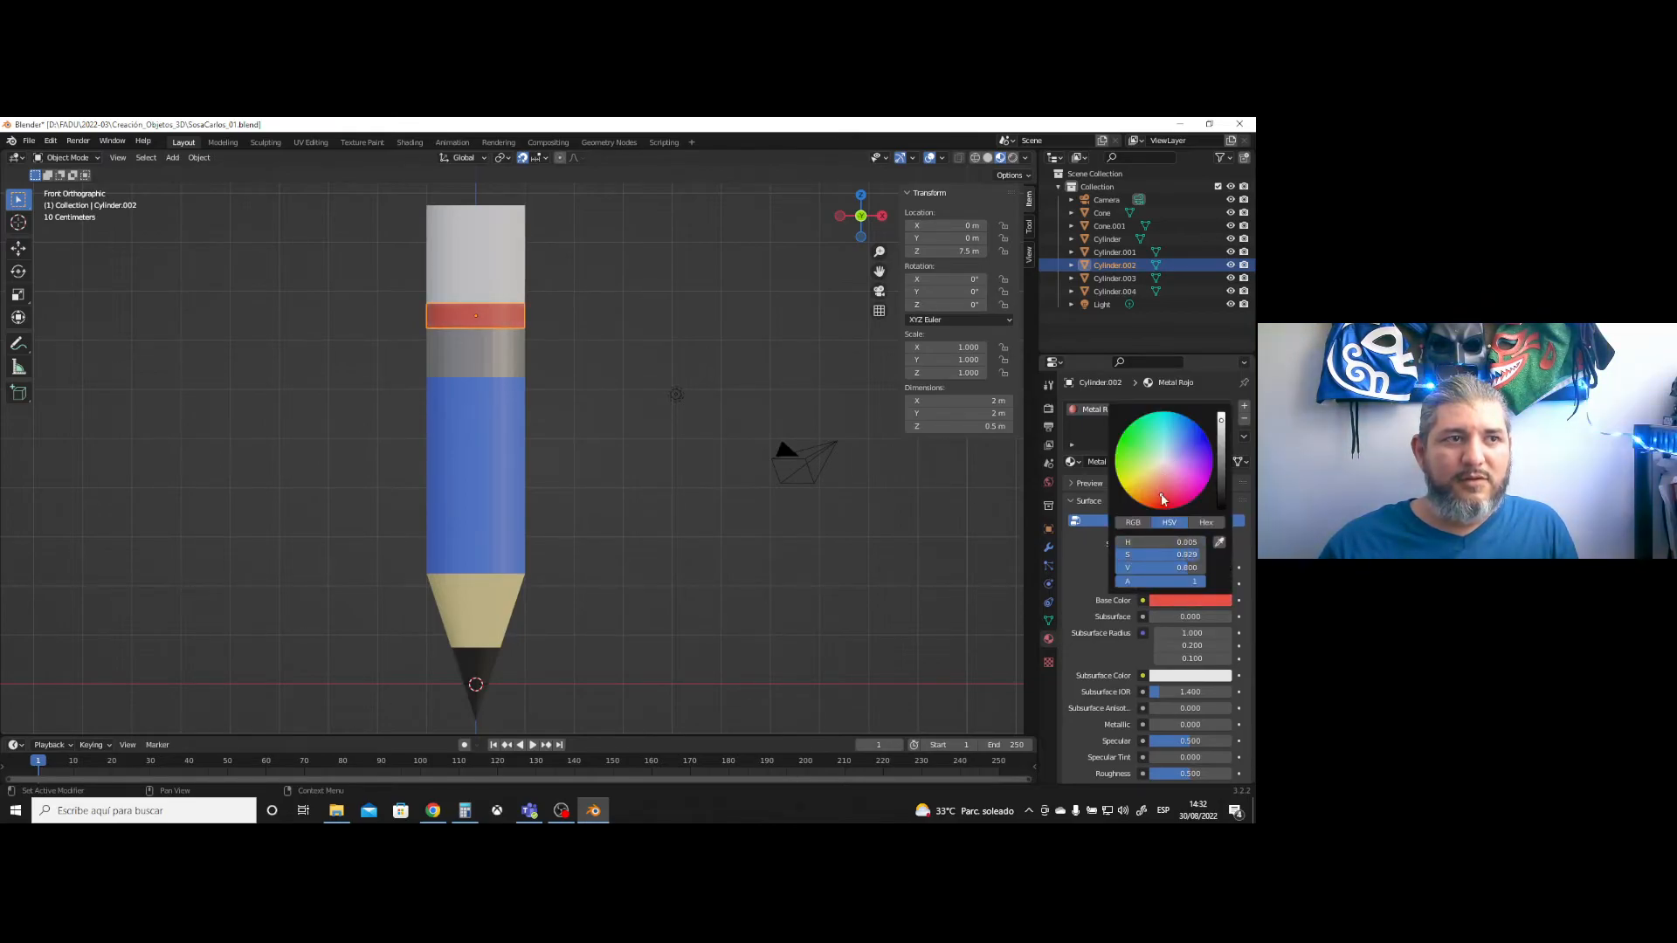
drag(1148, 727, 1186, 728)
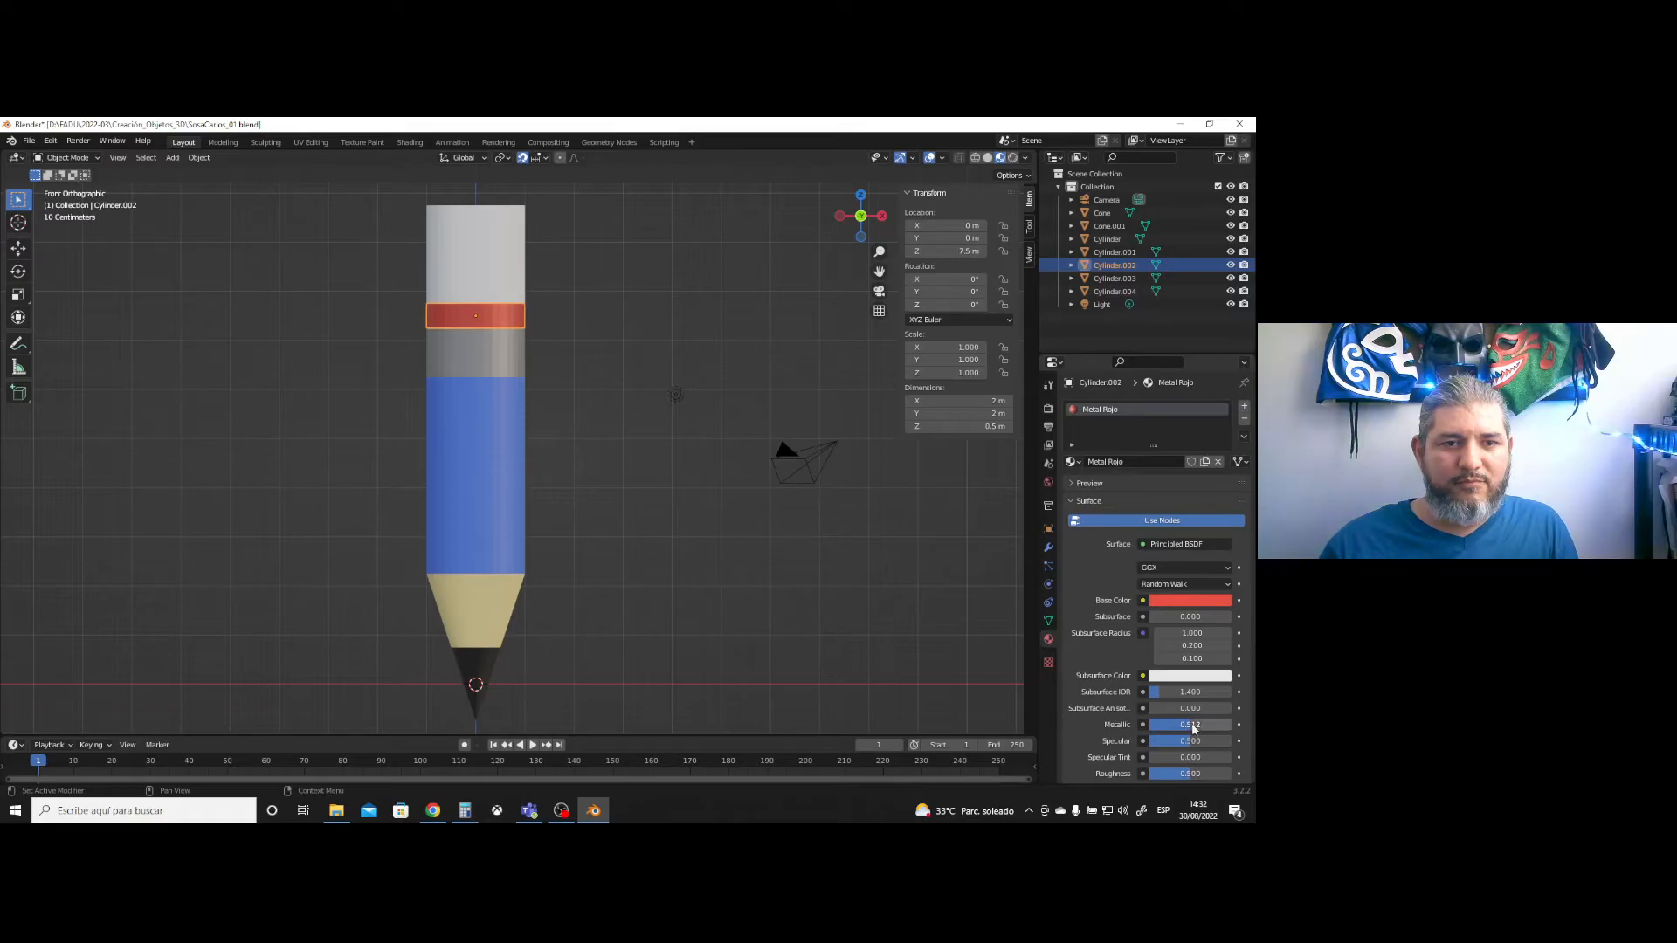
- Assign the existing Laton material to the cylinder directly above the red band
click(485, 283)
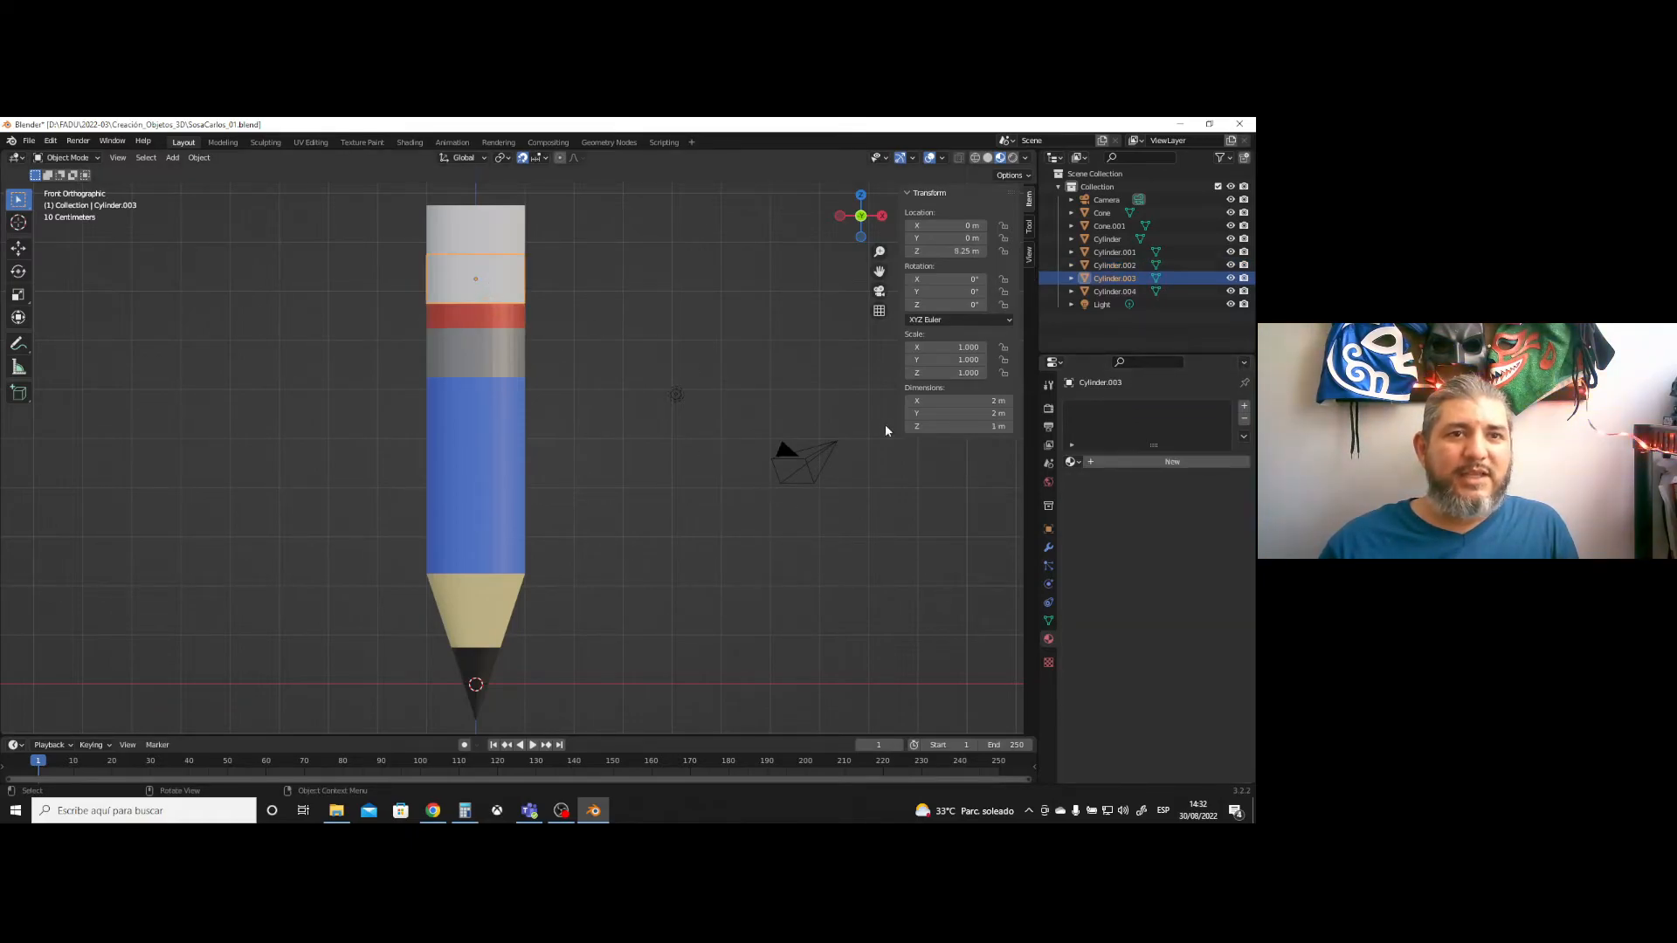
click(1072, 461)
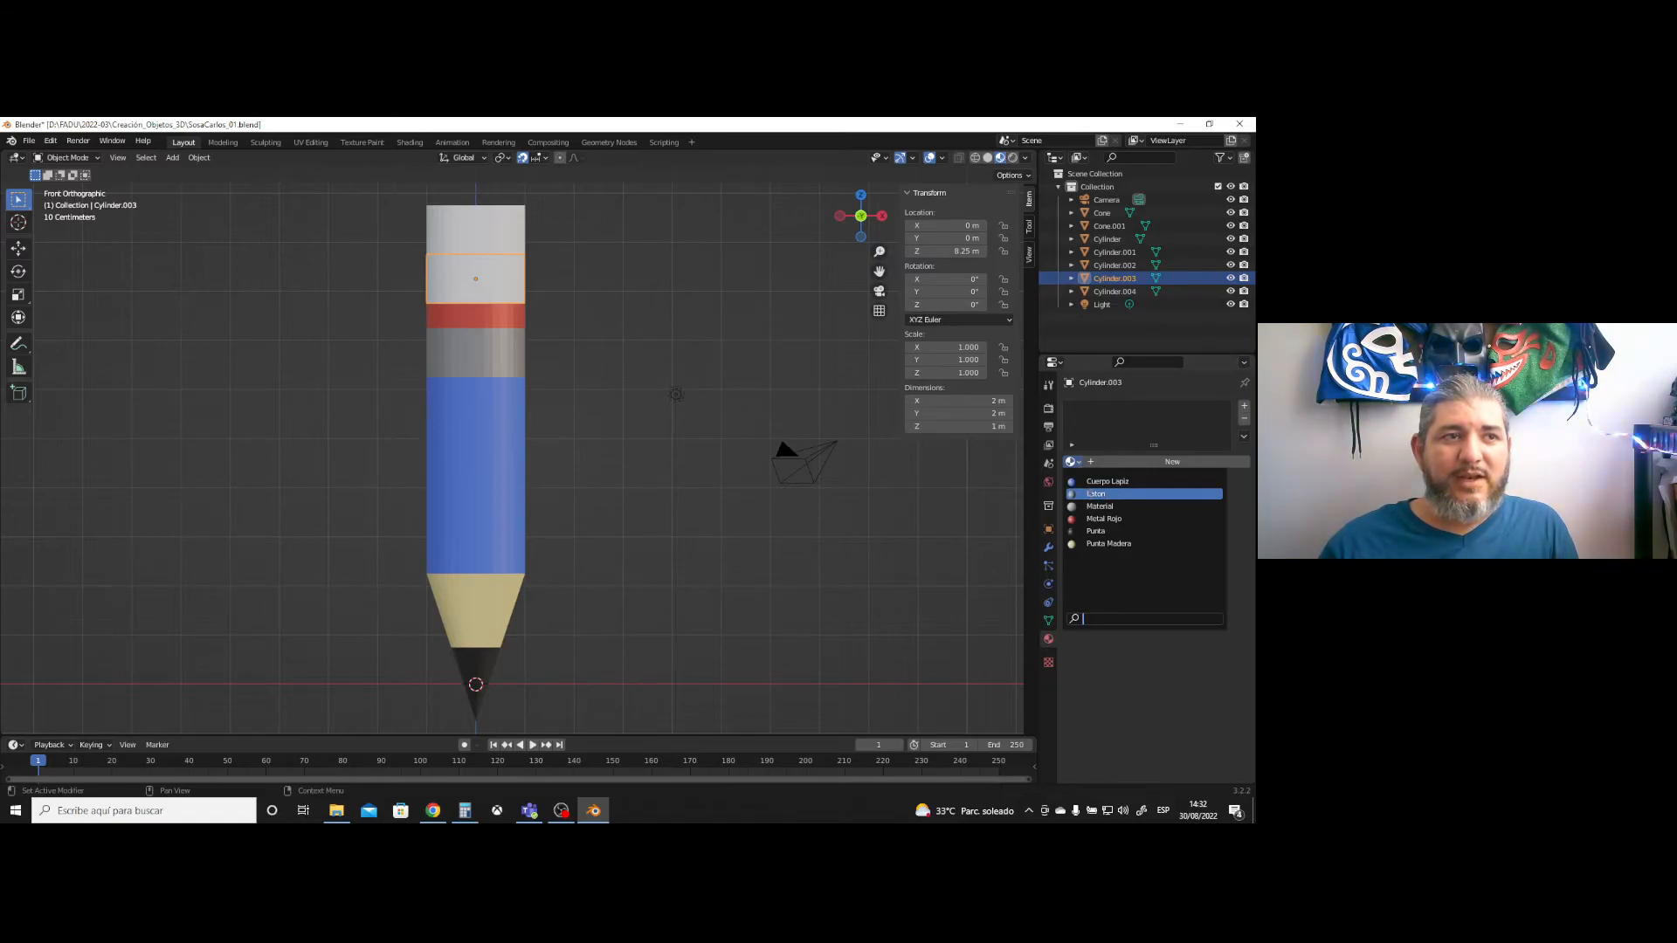
click(1099, 493)
- Give the topmost cylinder a new material named Borrador with a pink base color, and deselect it
click(514, 230)
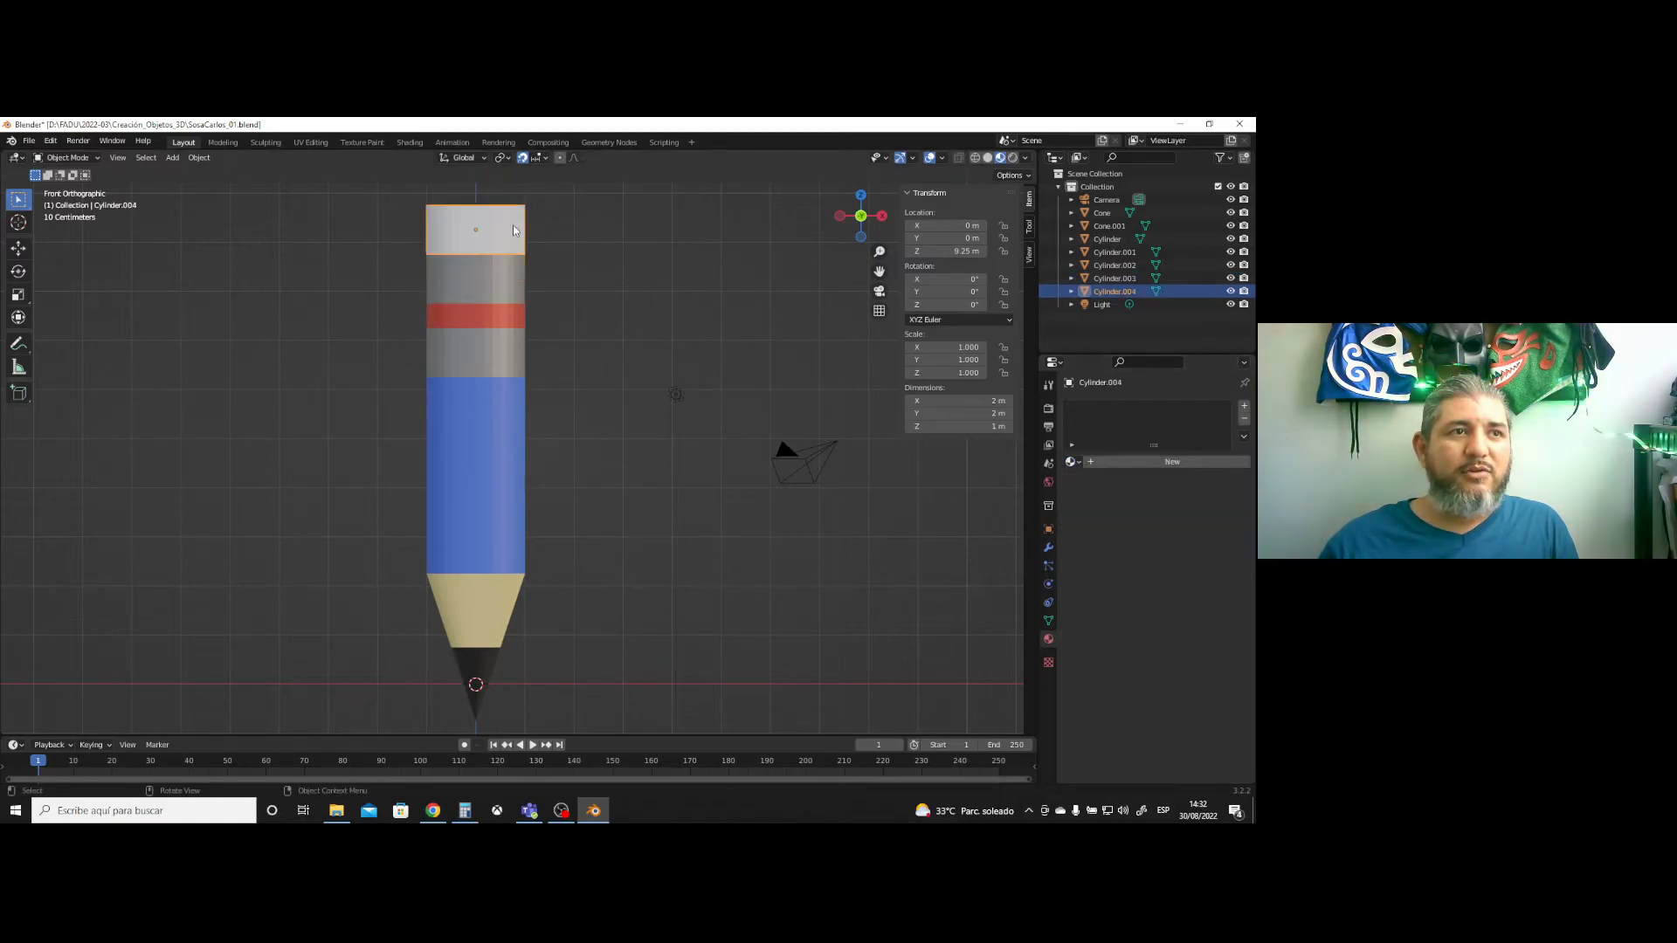
click(1133, 462)
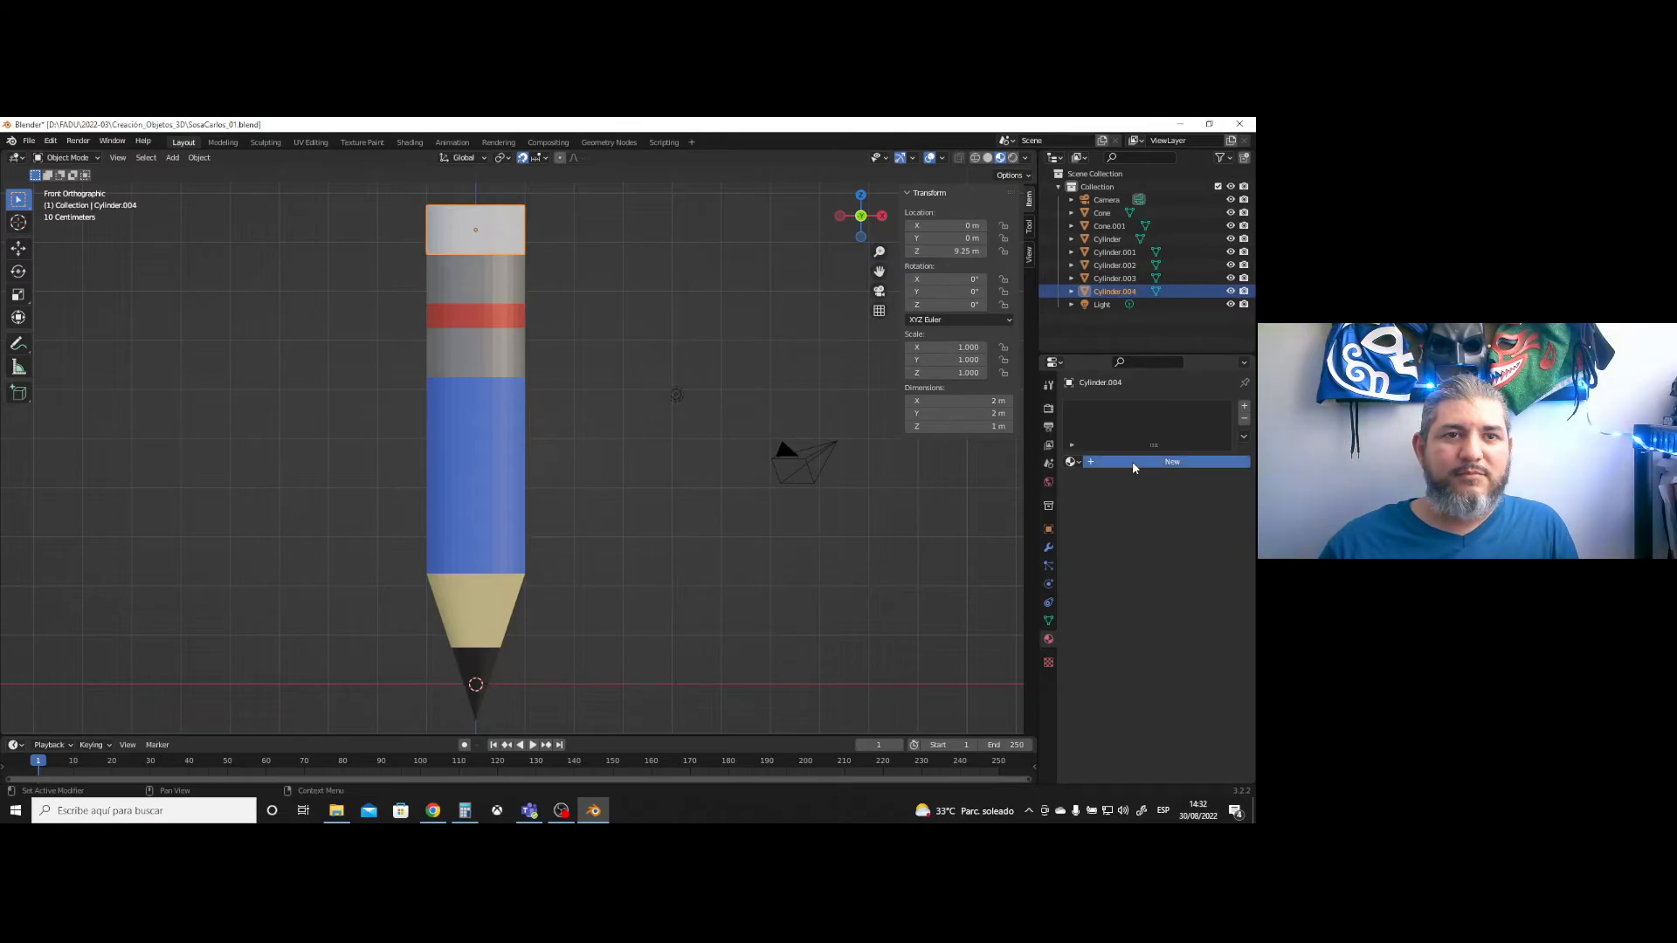
double_click(1104, 409)
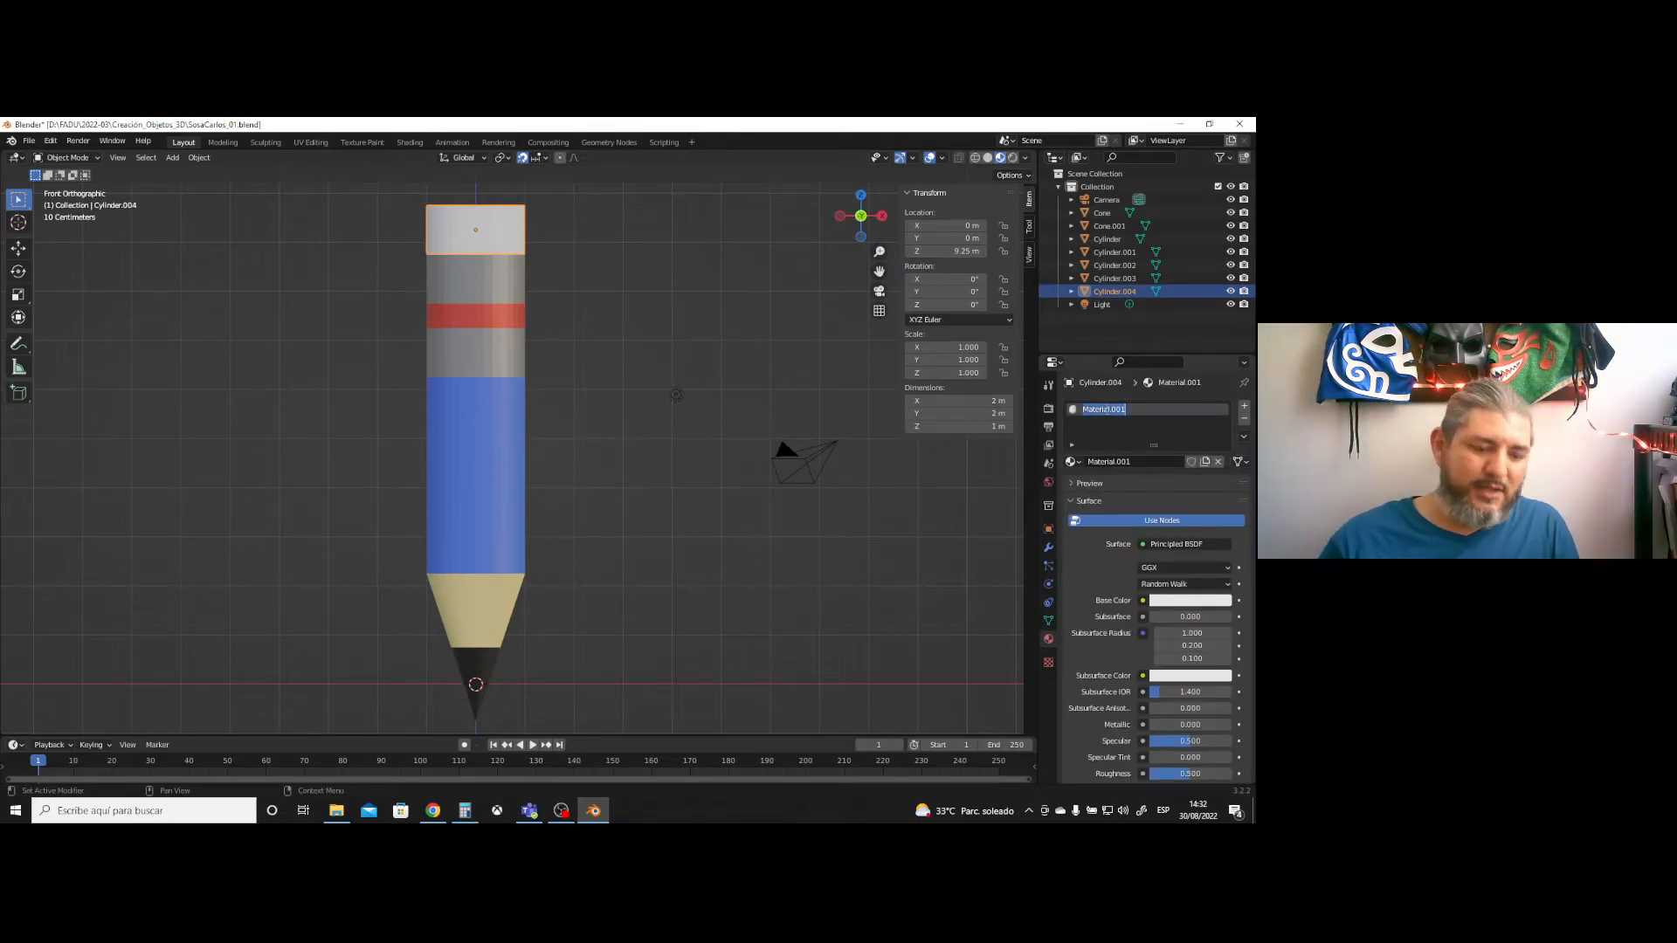
text(Borrador)
key(Return)
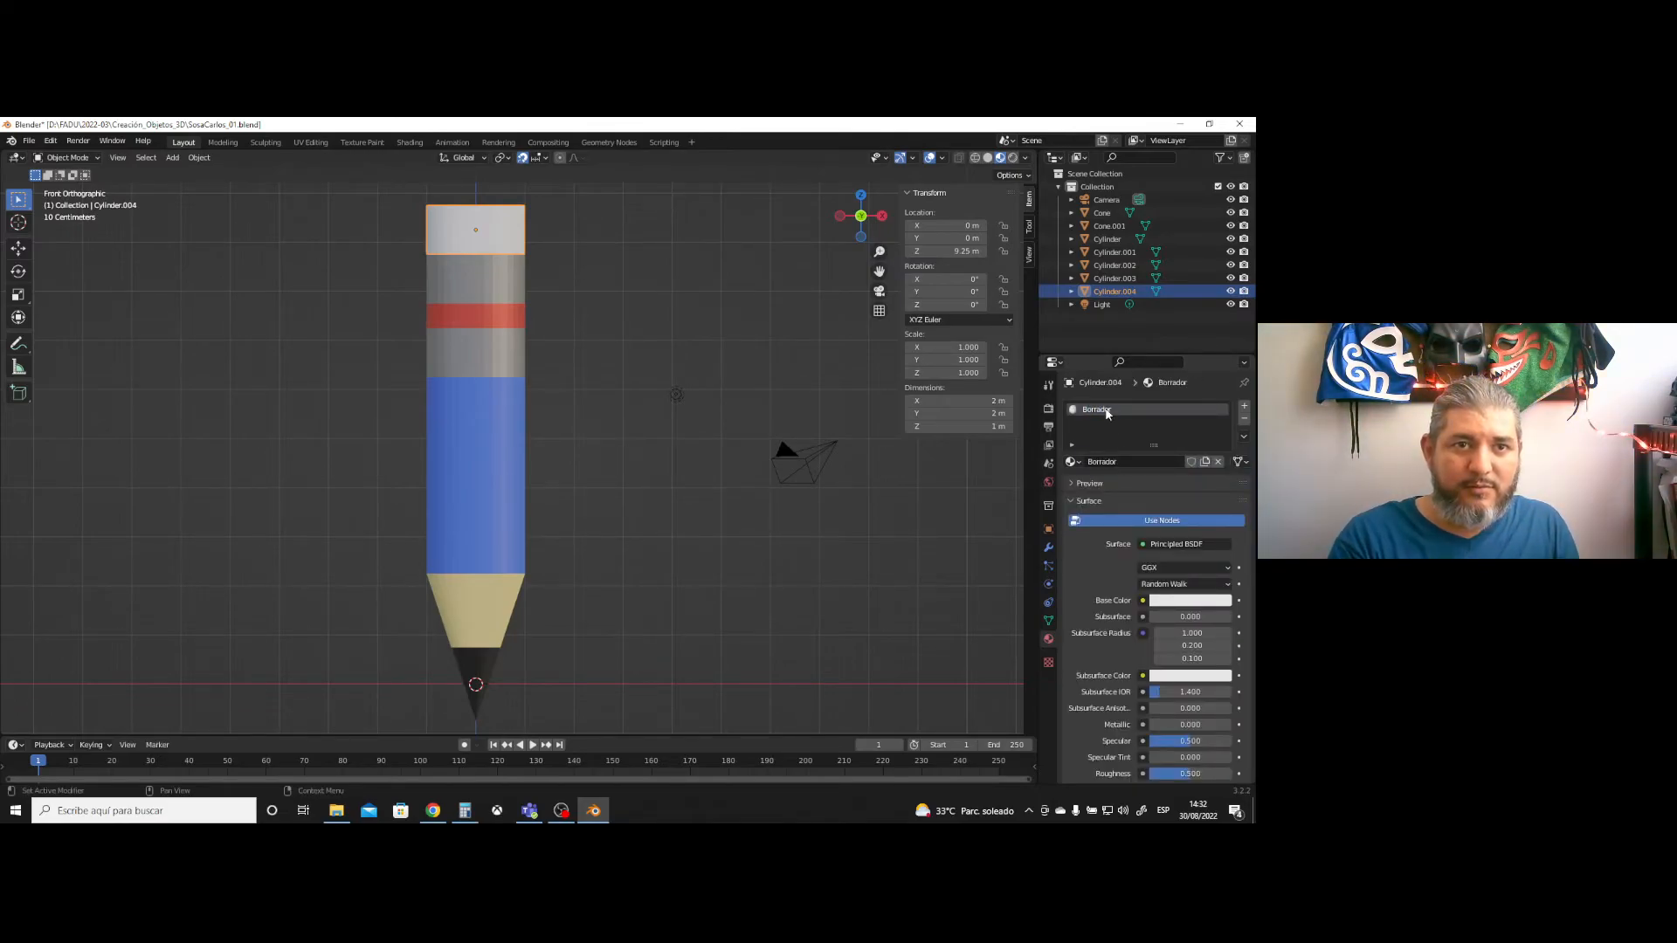
click(1197, 601)
click(1170, 474)
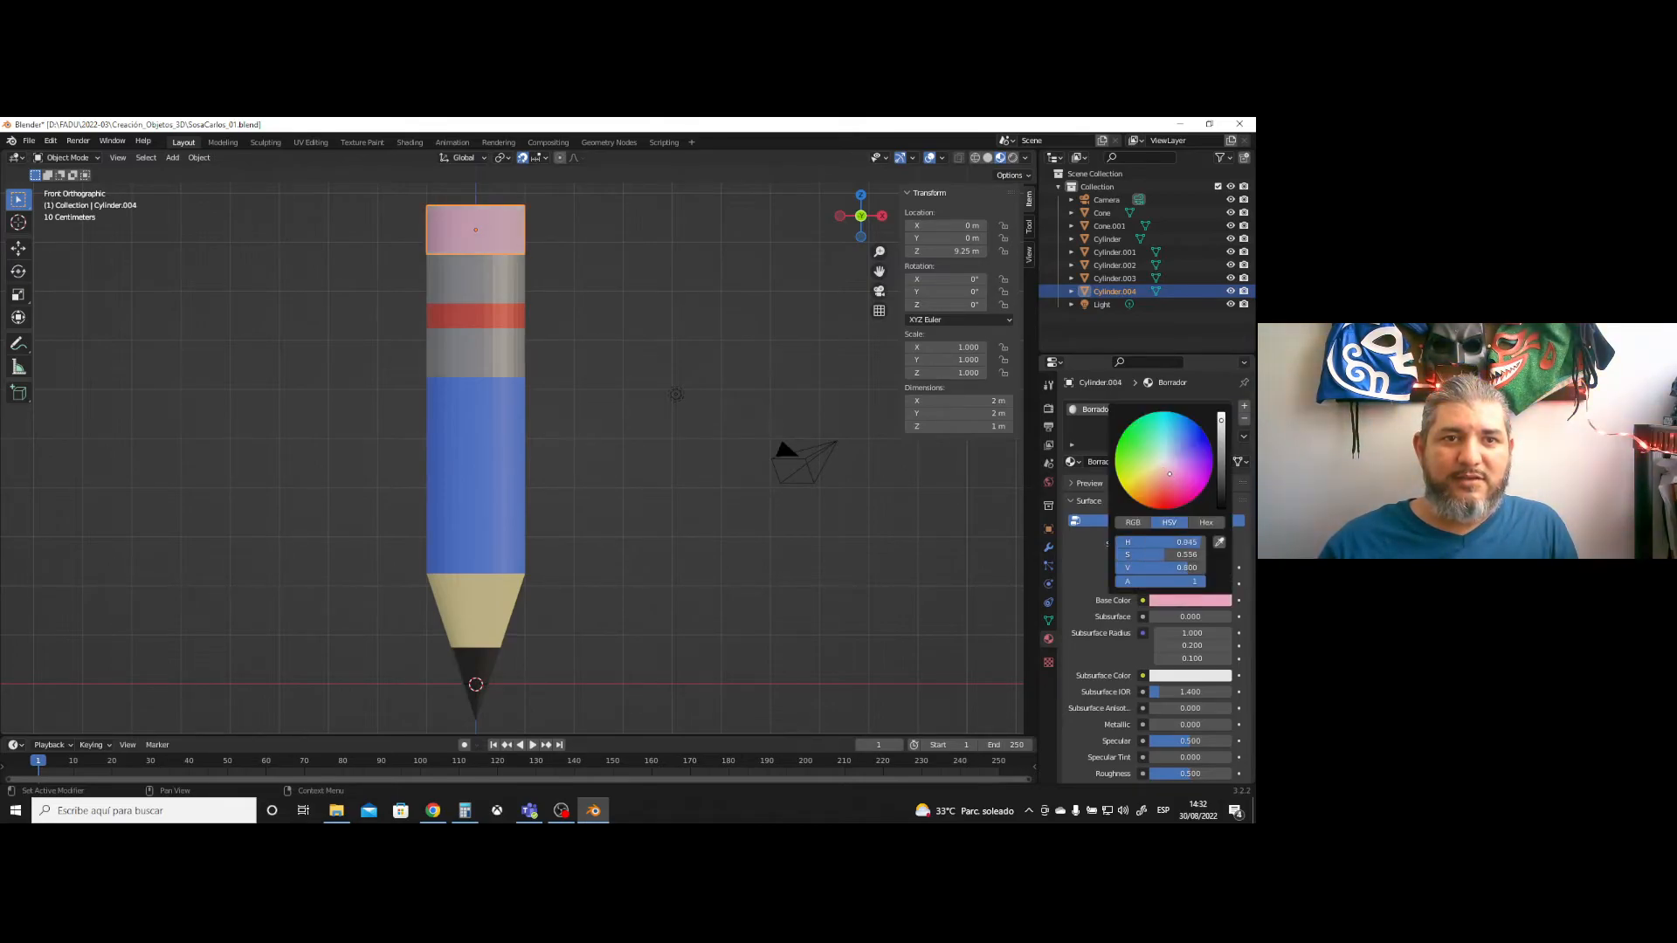
click(705, 565)
scroll(637, 570, down, 2)
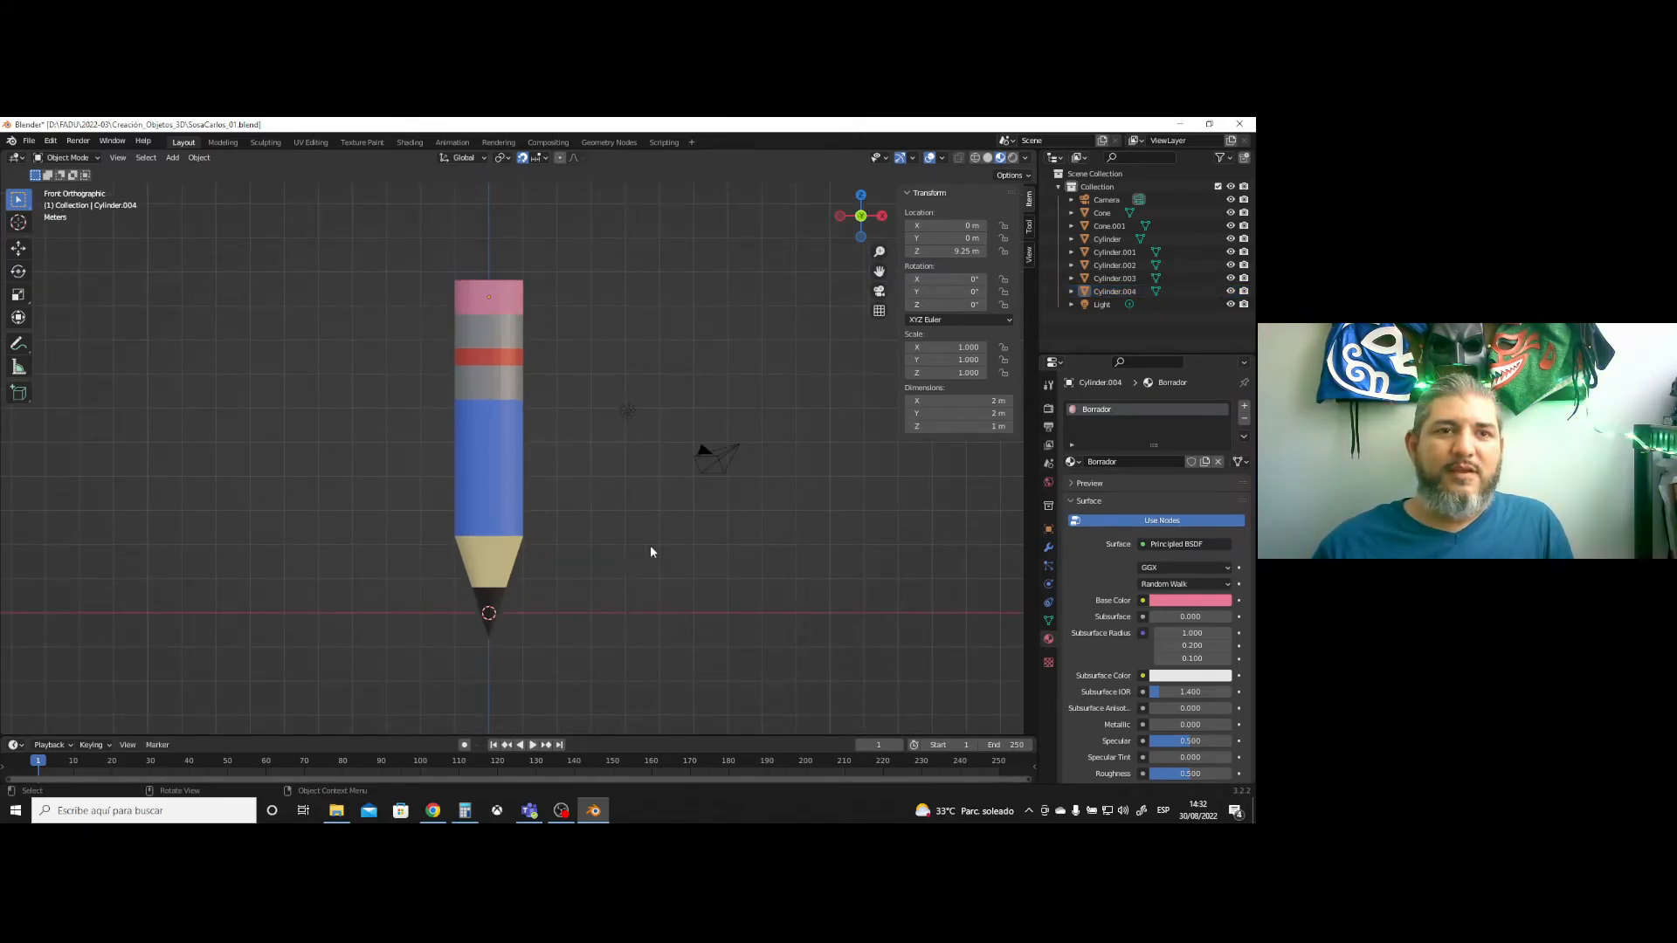
- Try moving the blue body cylinder sideways along the X axis with the Move tool, and undo it
click(501, 481)
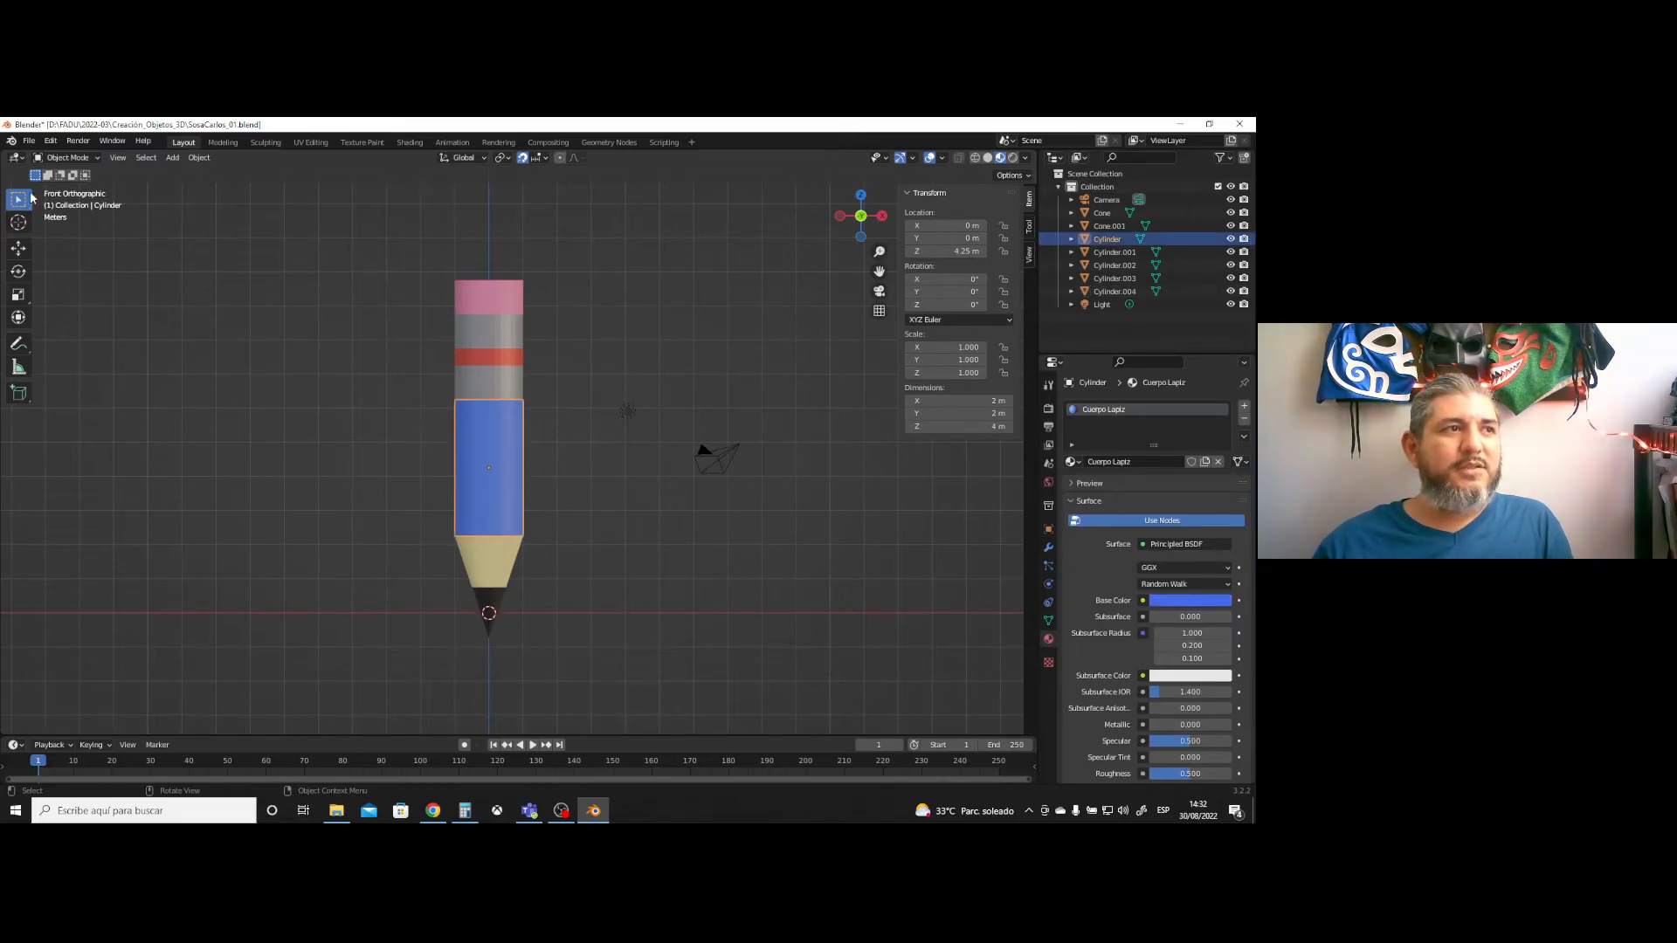
click(18, 248)
drag(545, 469, 472, 468)
key(ctrl+z)
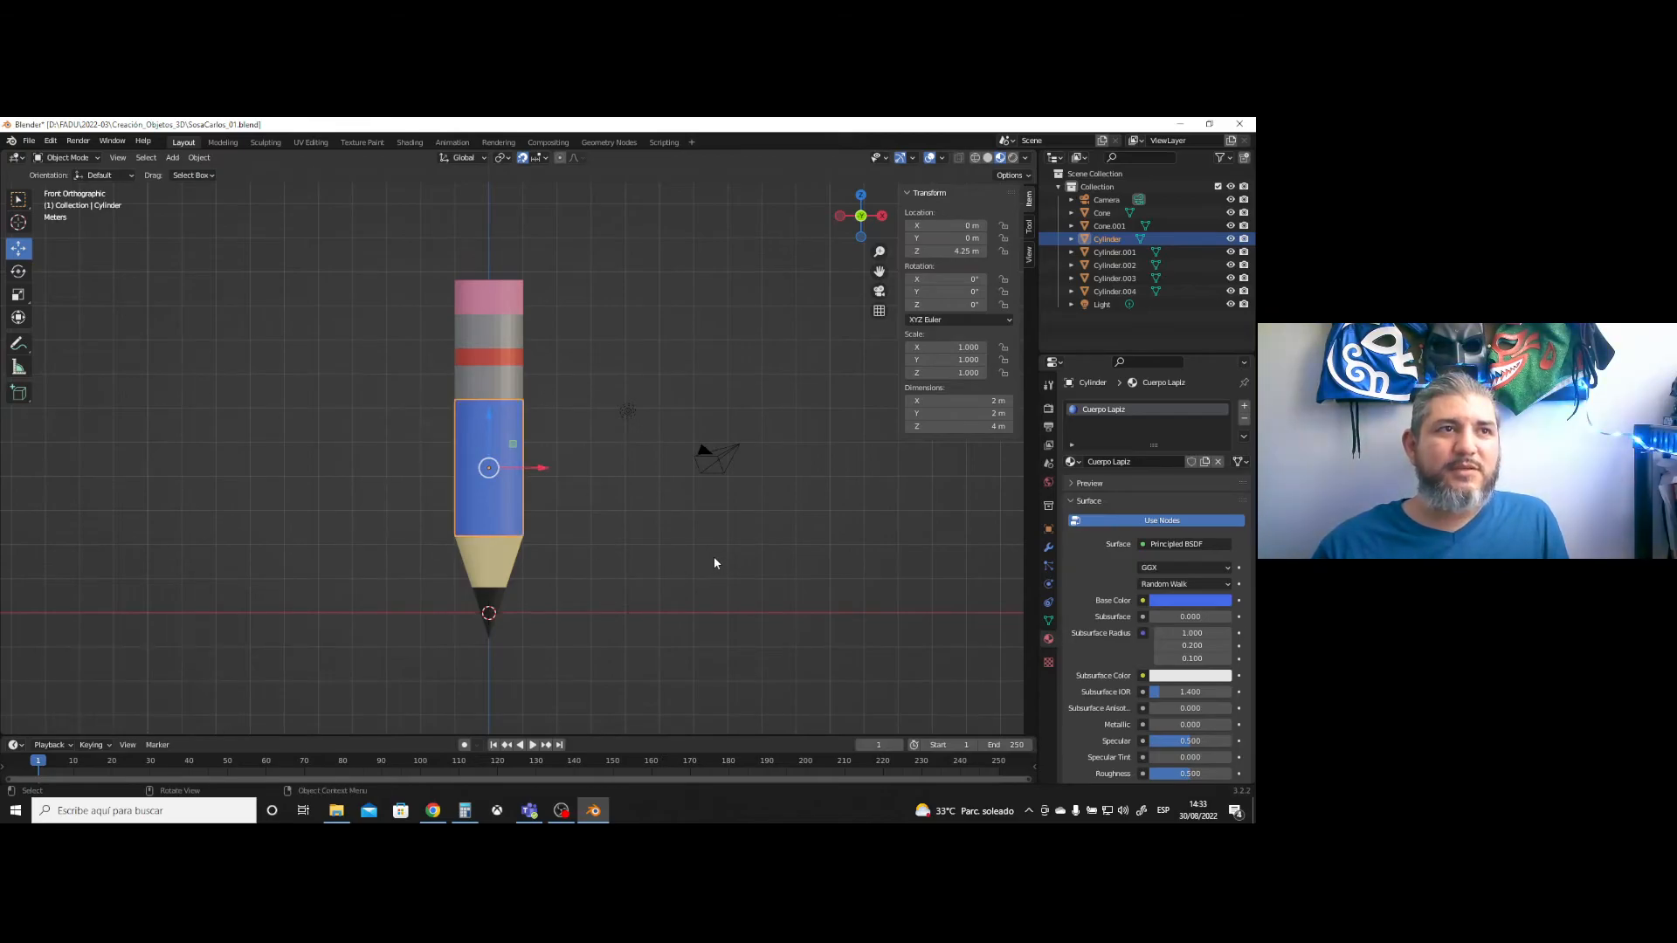
- Turn off snapping and clear the selection
click(522, 157)
click(625, 394)
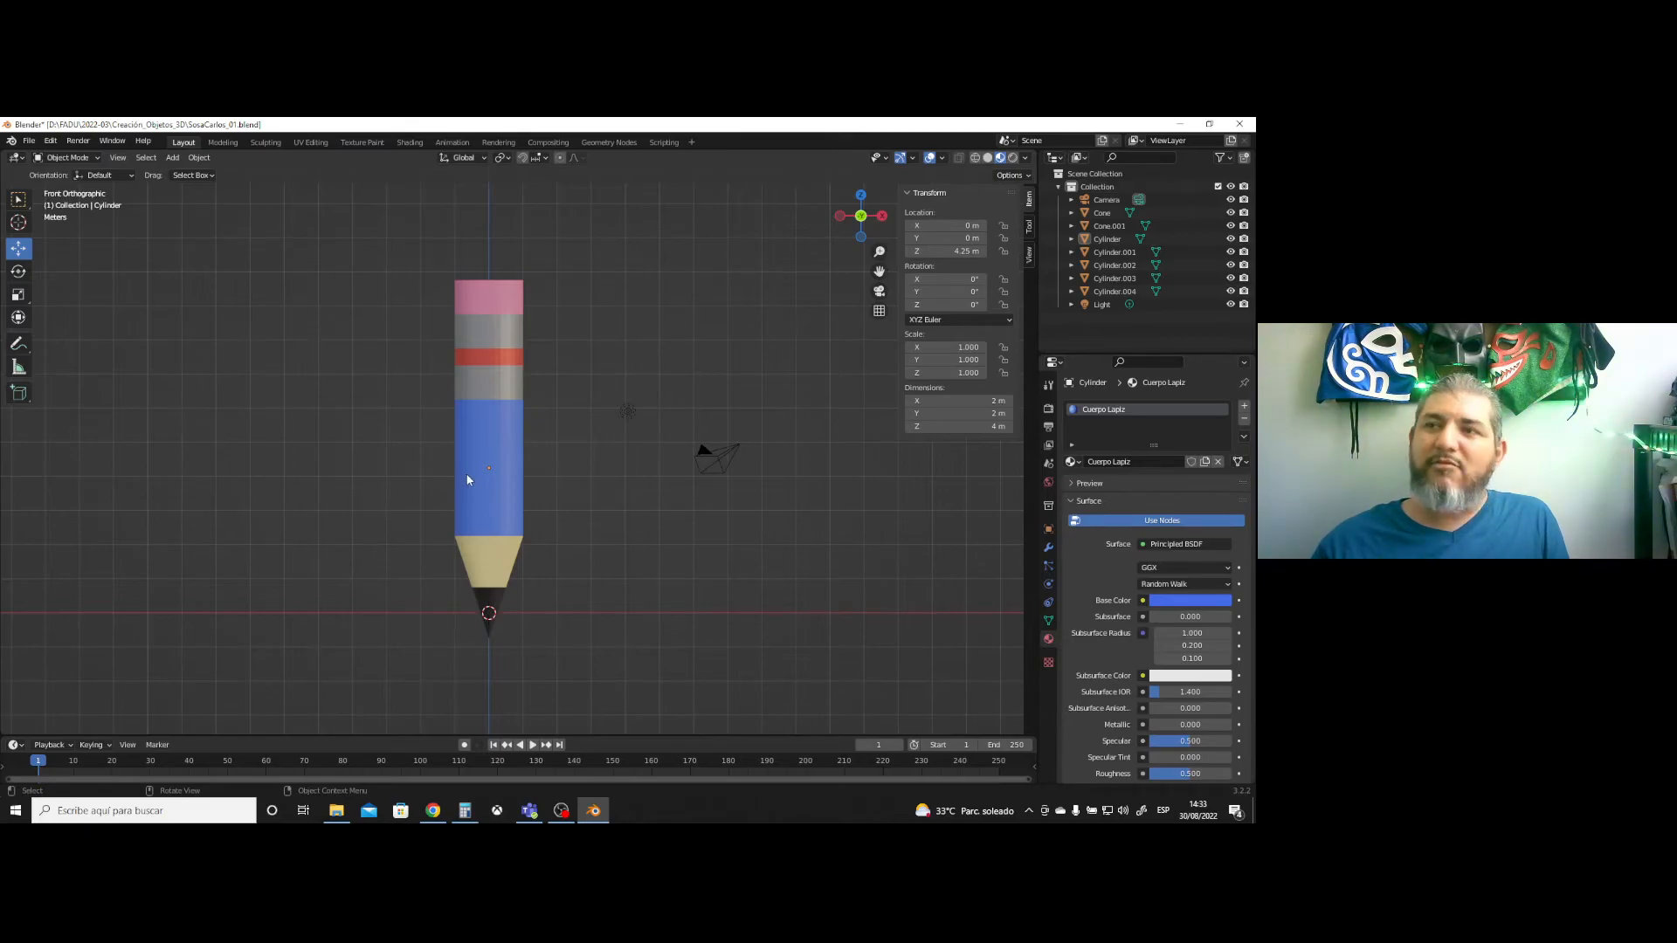
- Select all the cones and cylinders of the pencil, examine the Join operation for them, and clear the selection
mouse_move(410, 247)
mouse_down()
mouse_move(451, 385)
mouse_move(579, 654)
mouse_up()
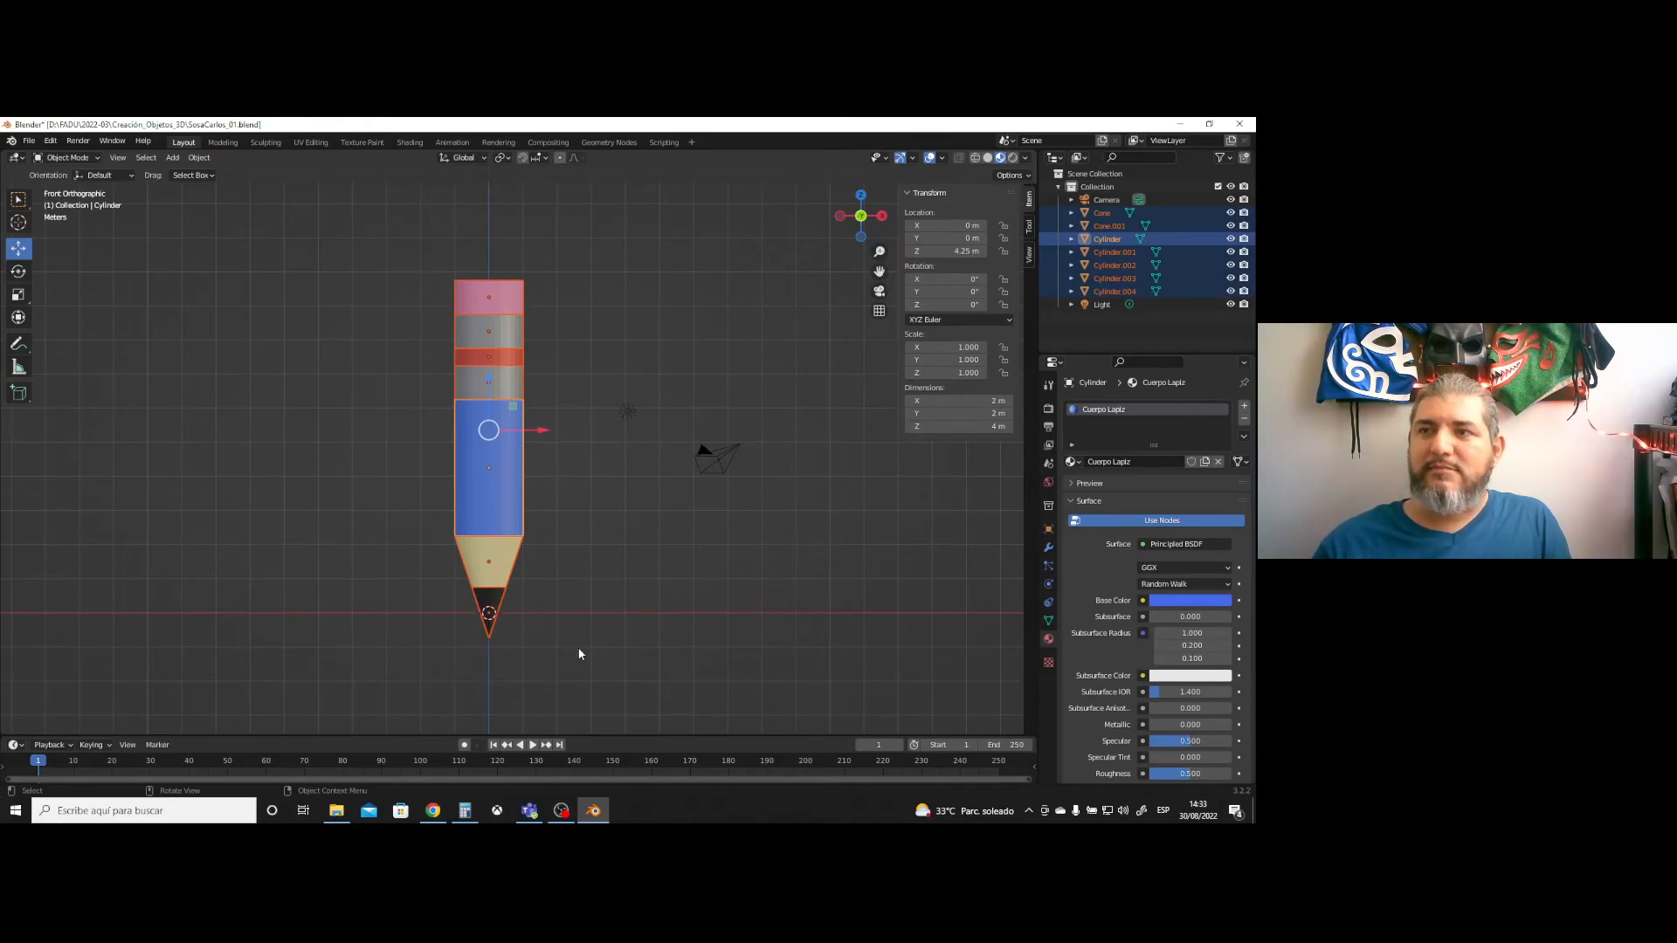
right_click(501, 469)
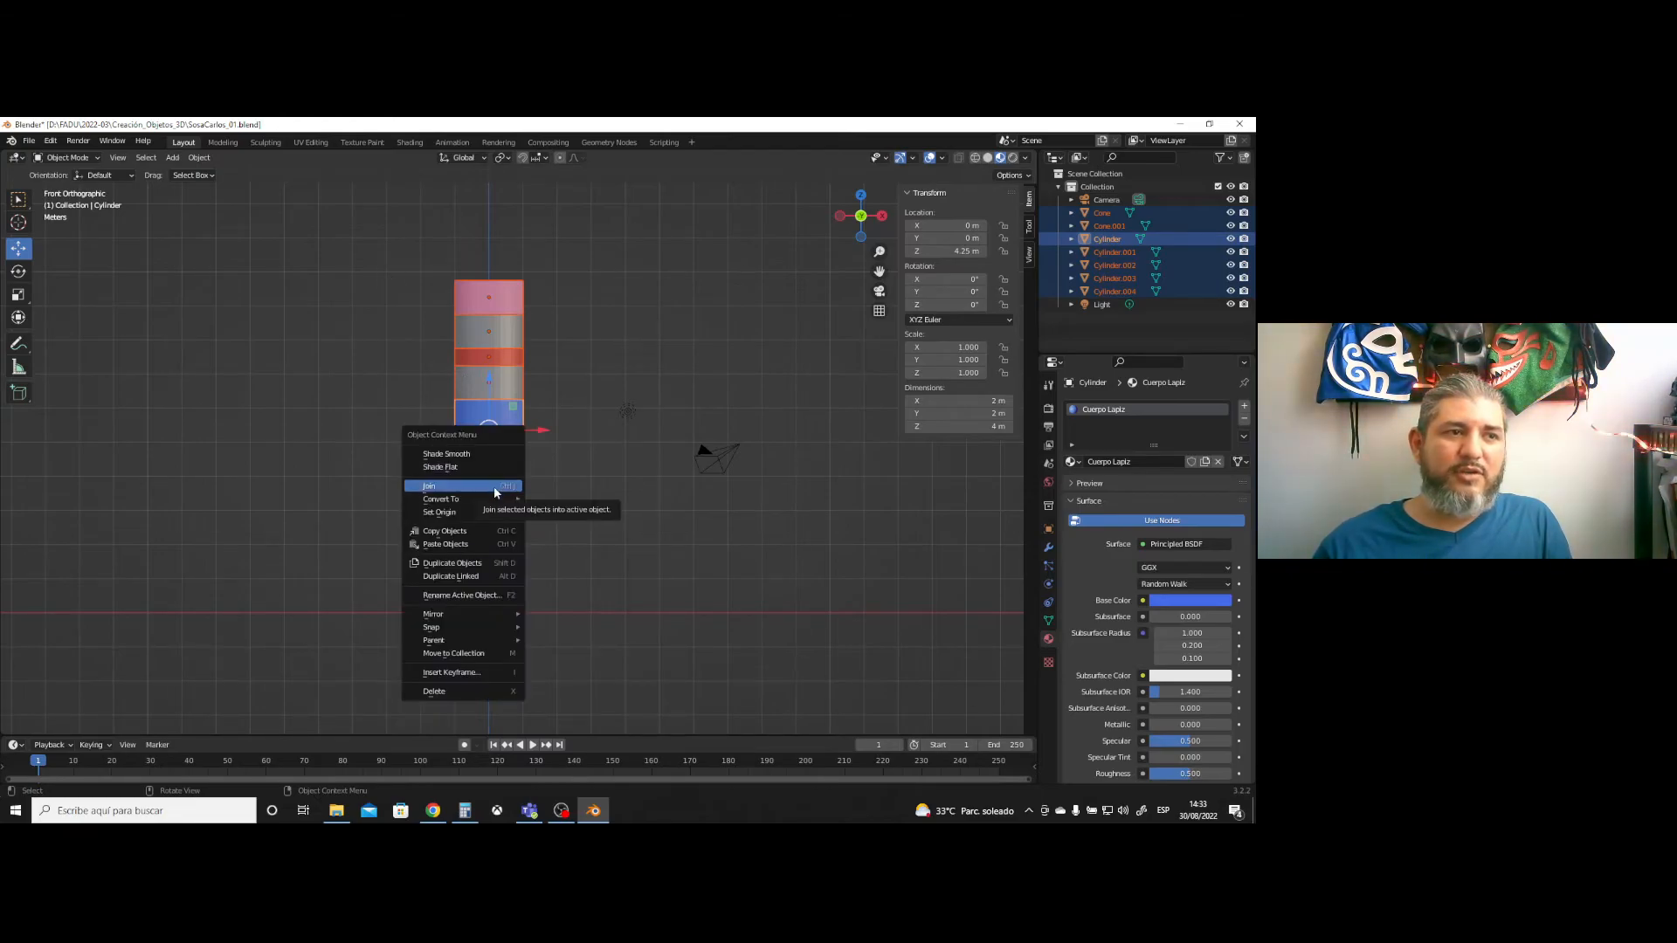
click(503, 486)
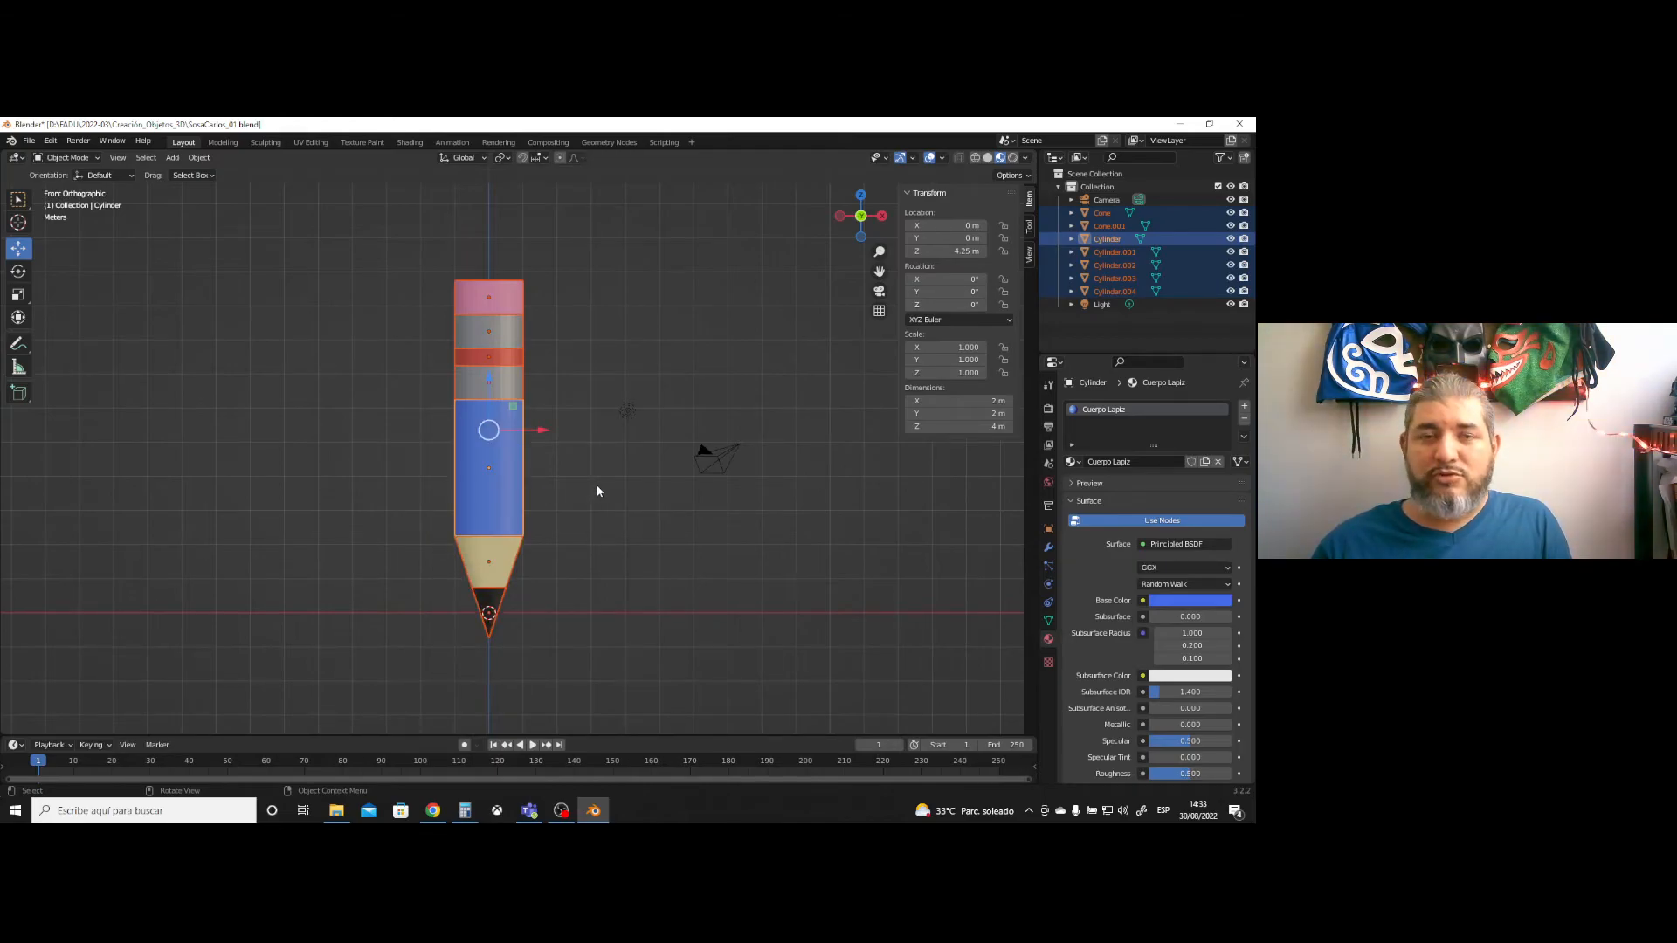
click(597, 479)
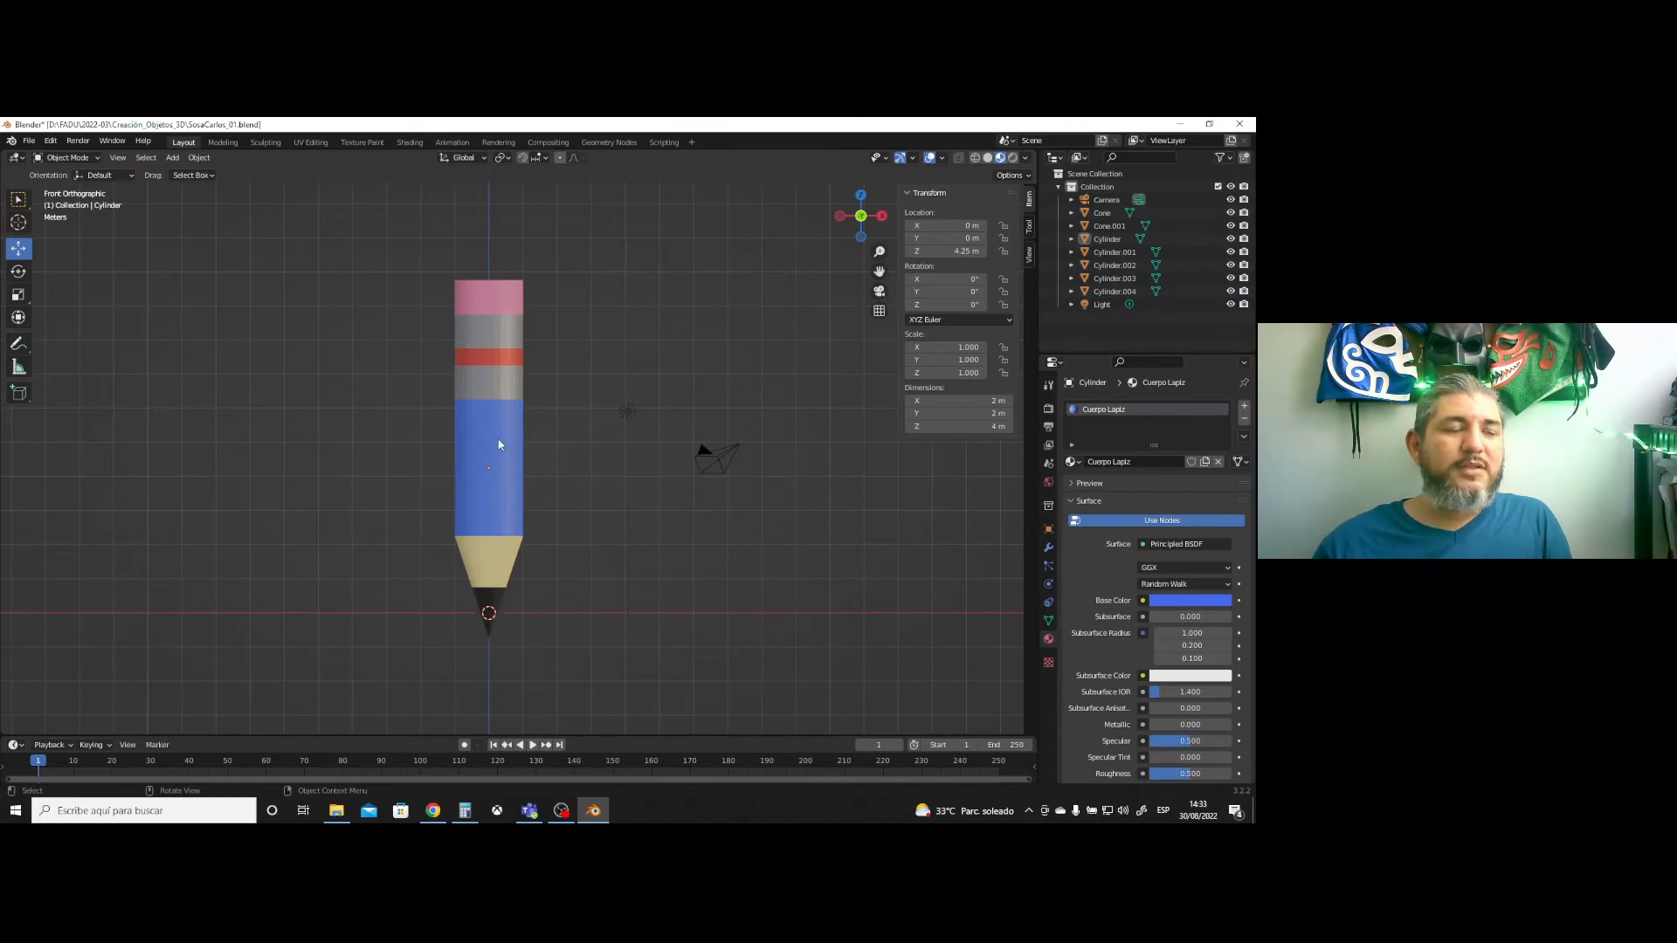
- Select all the pencil's cones and cylinders with the black tip cone as the active object, and join them into one object
click(500, 445)
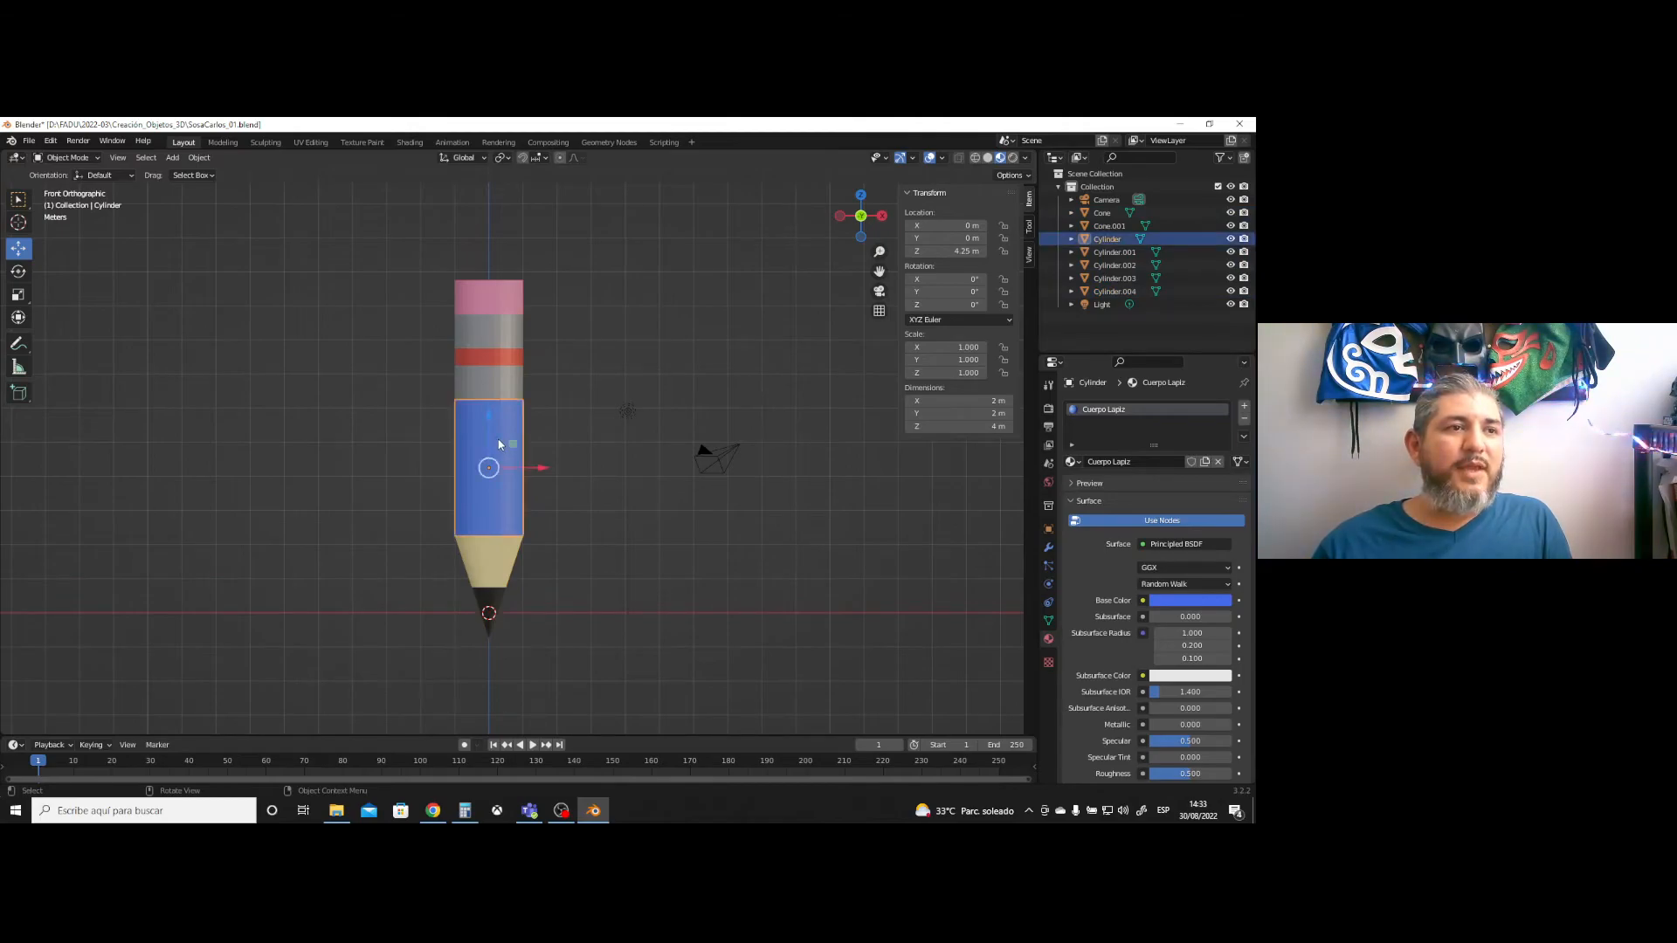
click(493, 598)
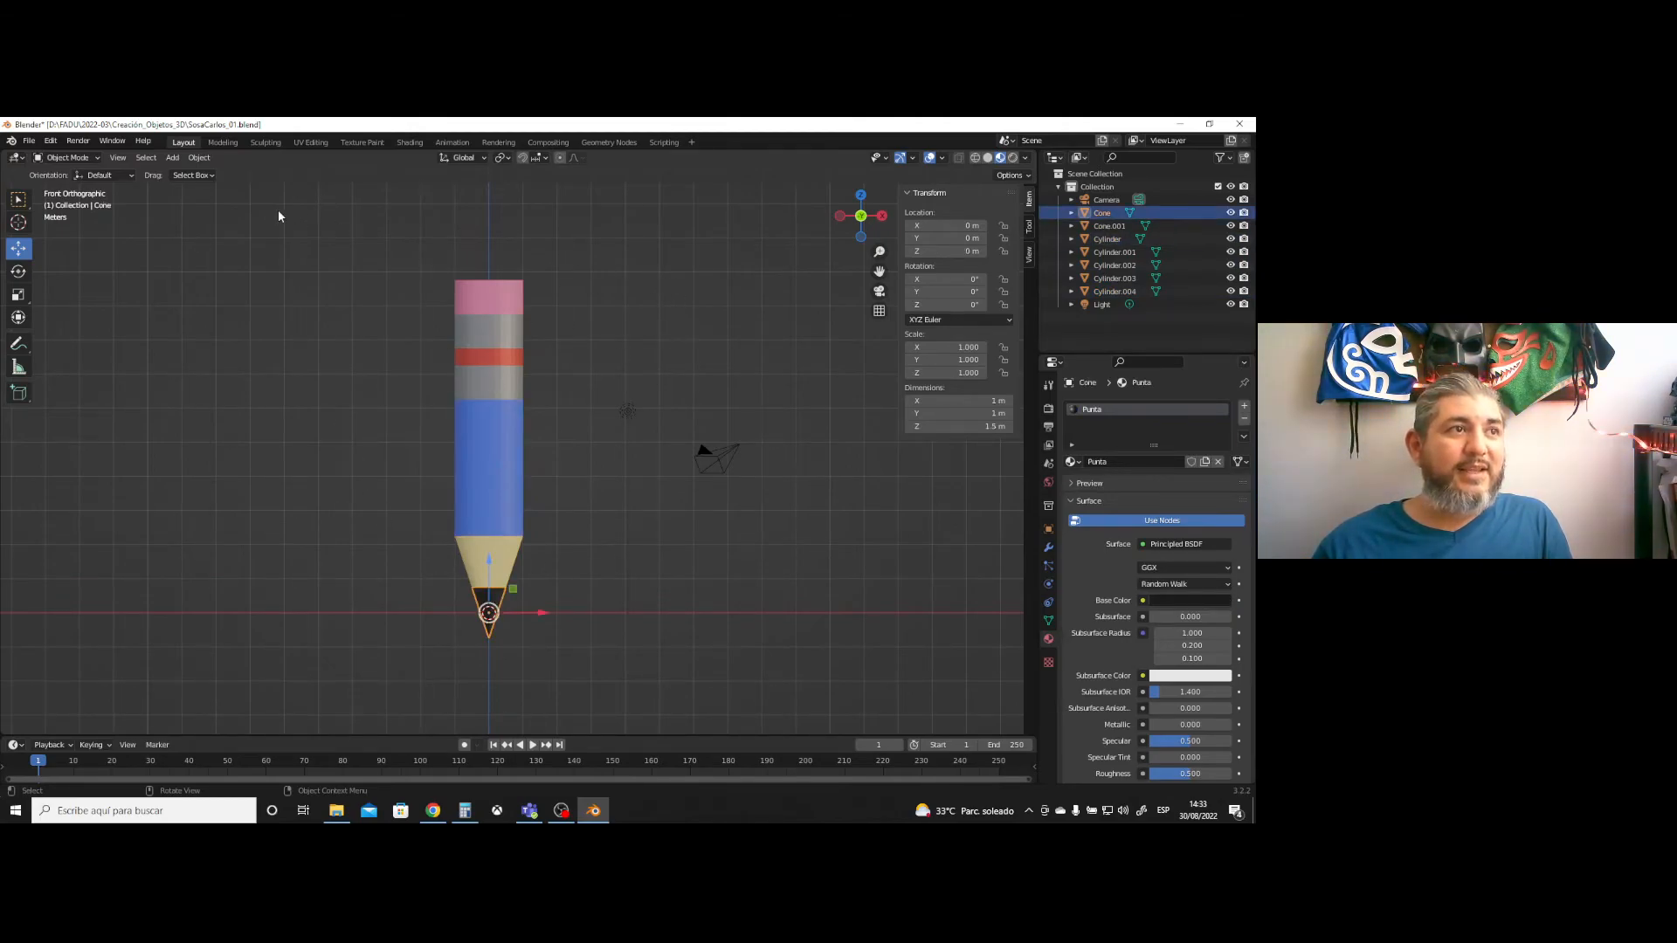
drag(393, 251, 598, 575)
click(497, 601)
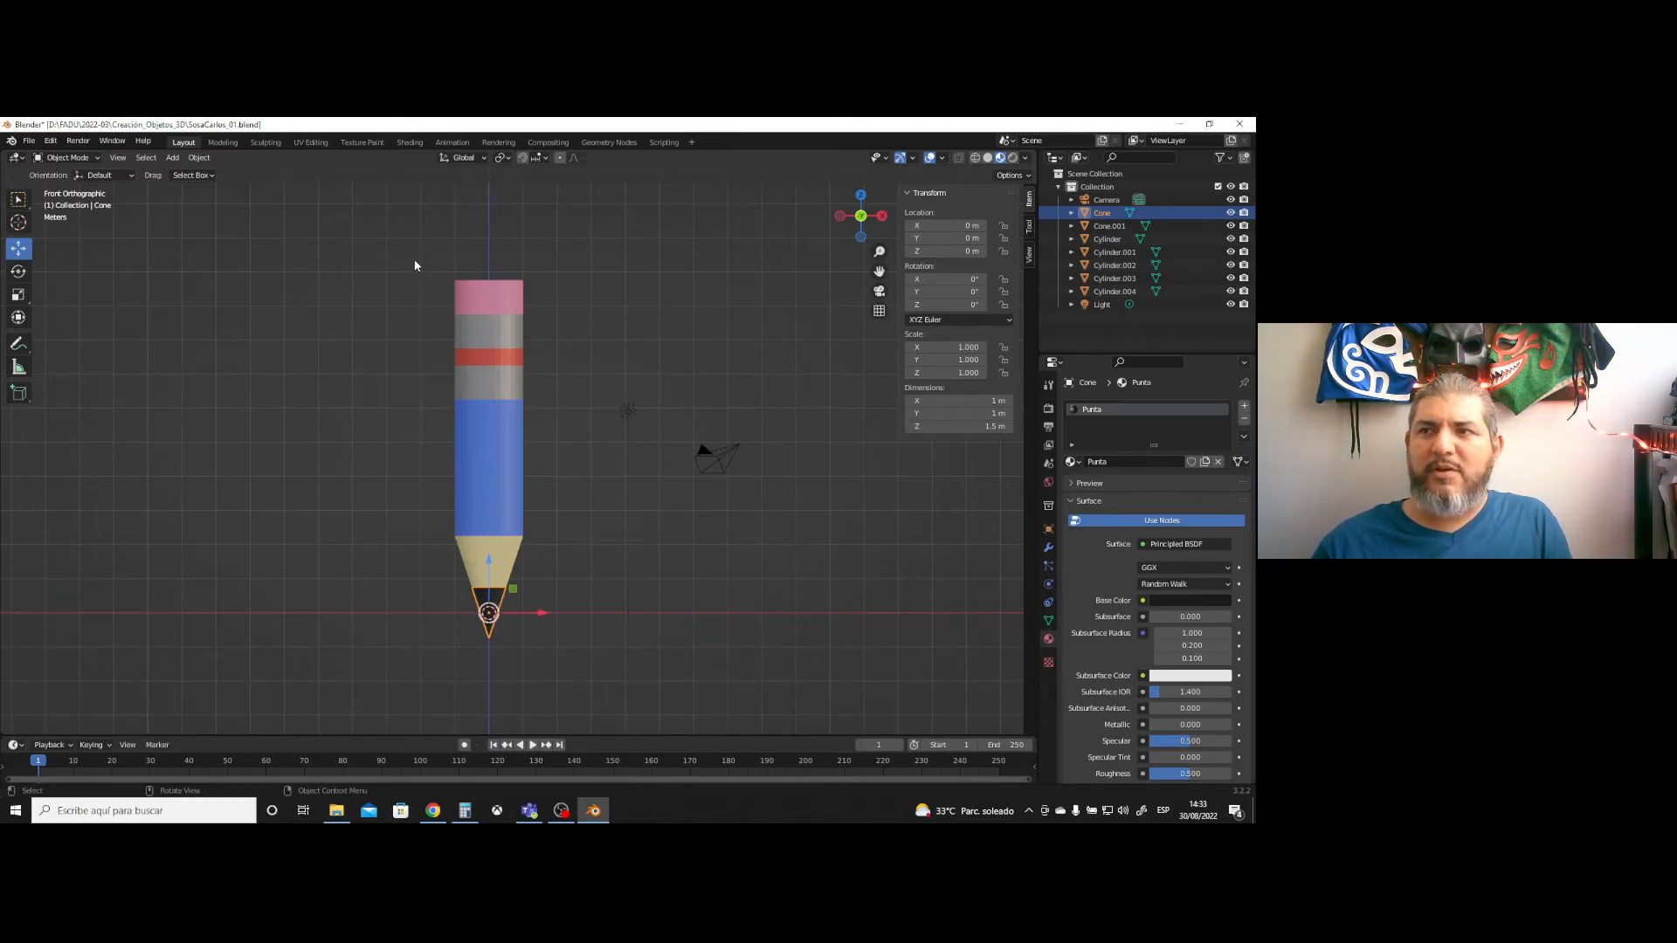
drag(402, 262, 587, 615)
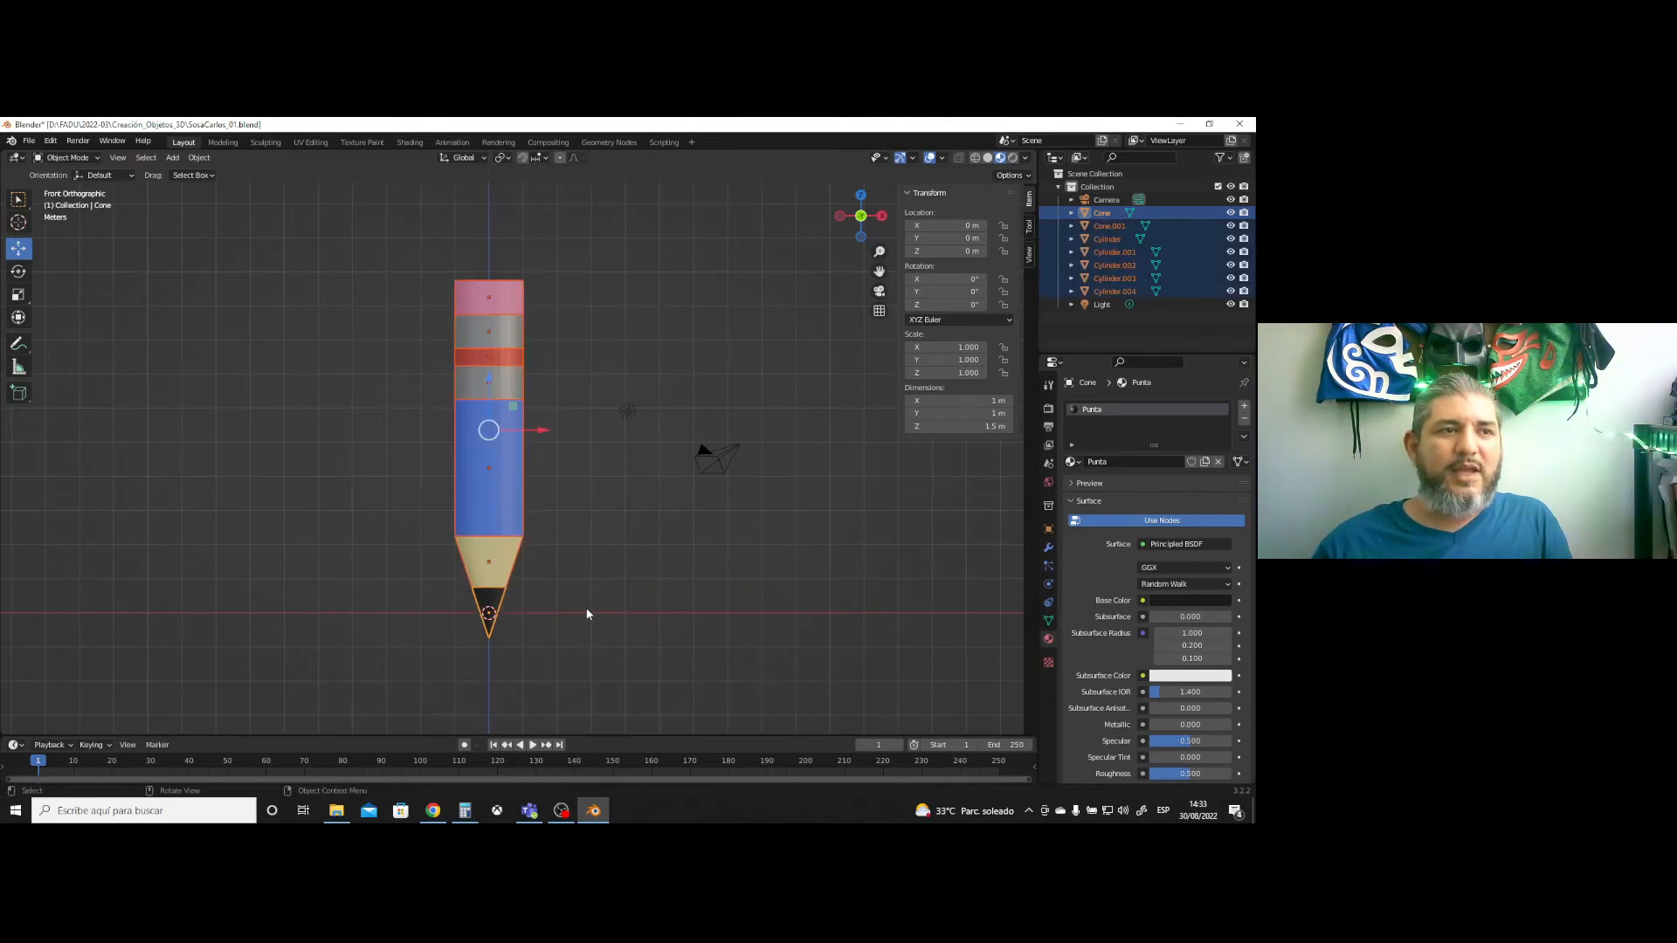
click(201, 158)
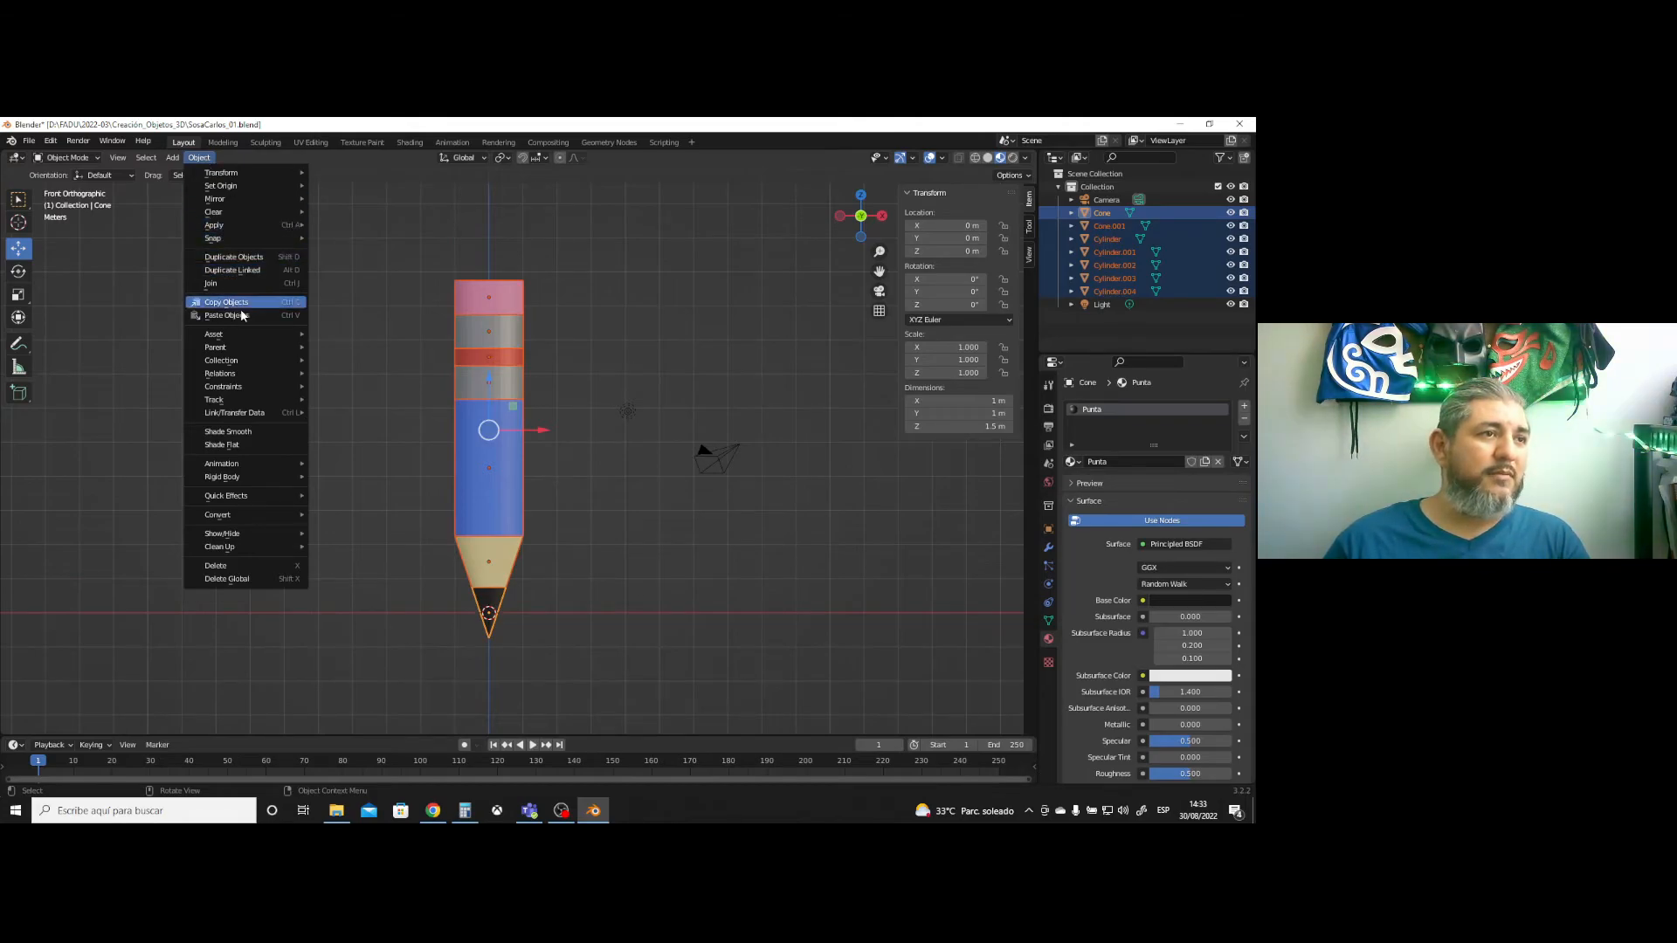
mouse_move(248, 345)
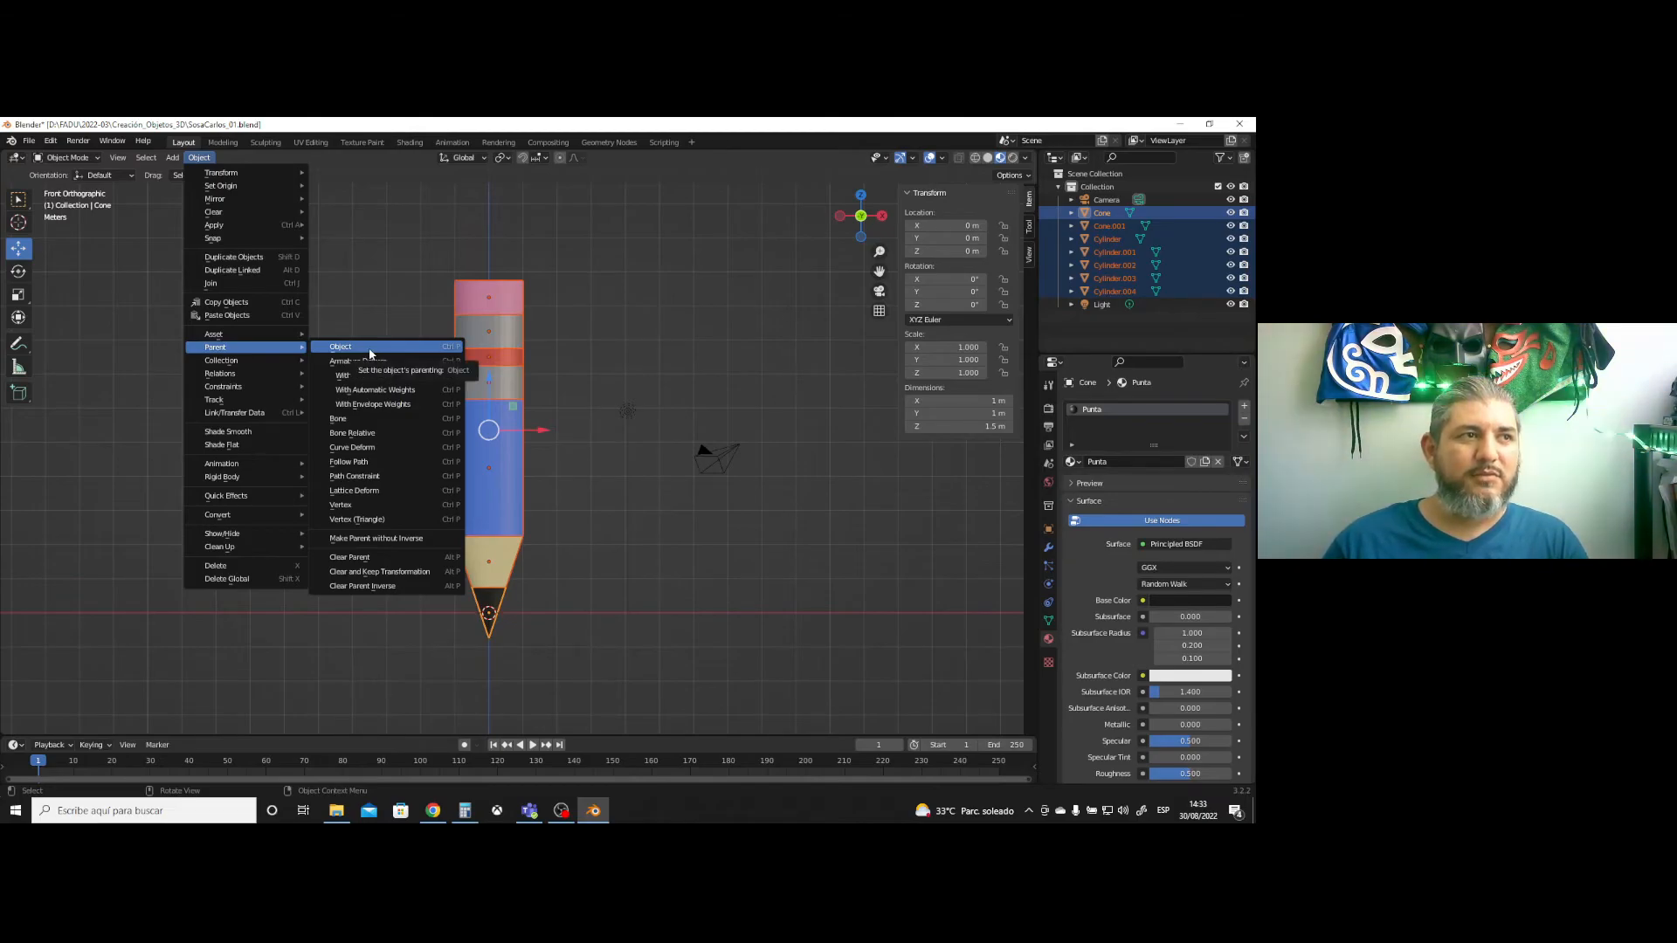
click(237, 285)
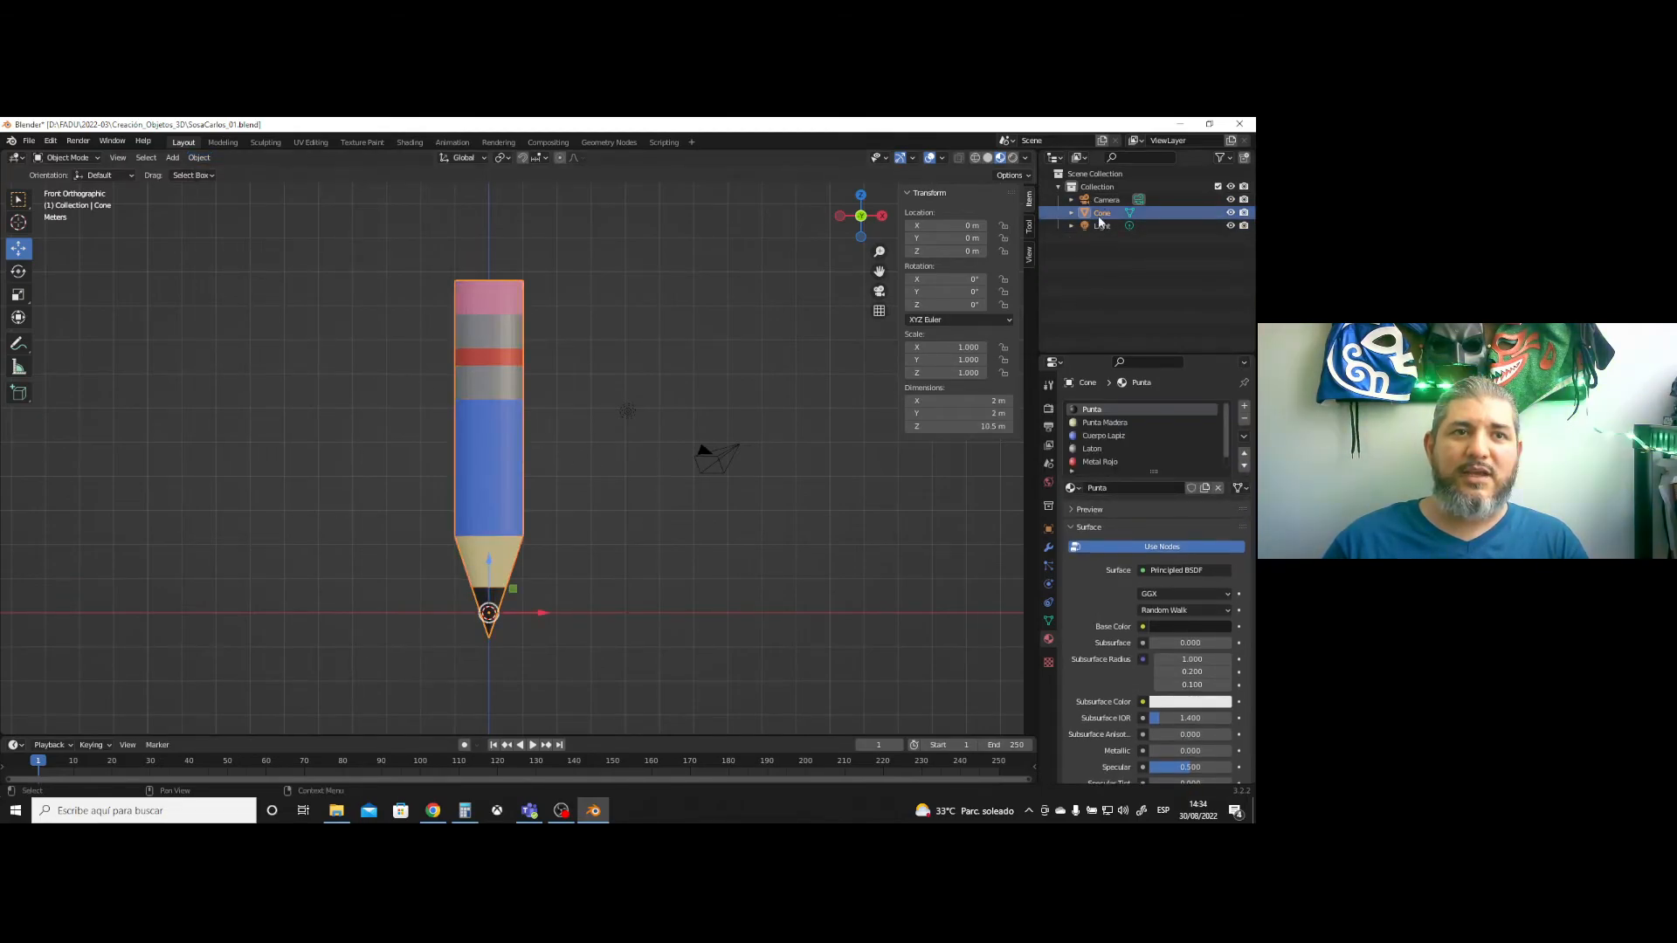
- Try moving the joined pencil about -0.42 m along the X axis and rotating it, undoing both transformations
click(543, 518)
click(506, 581)
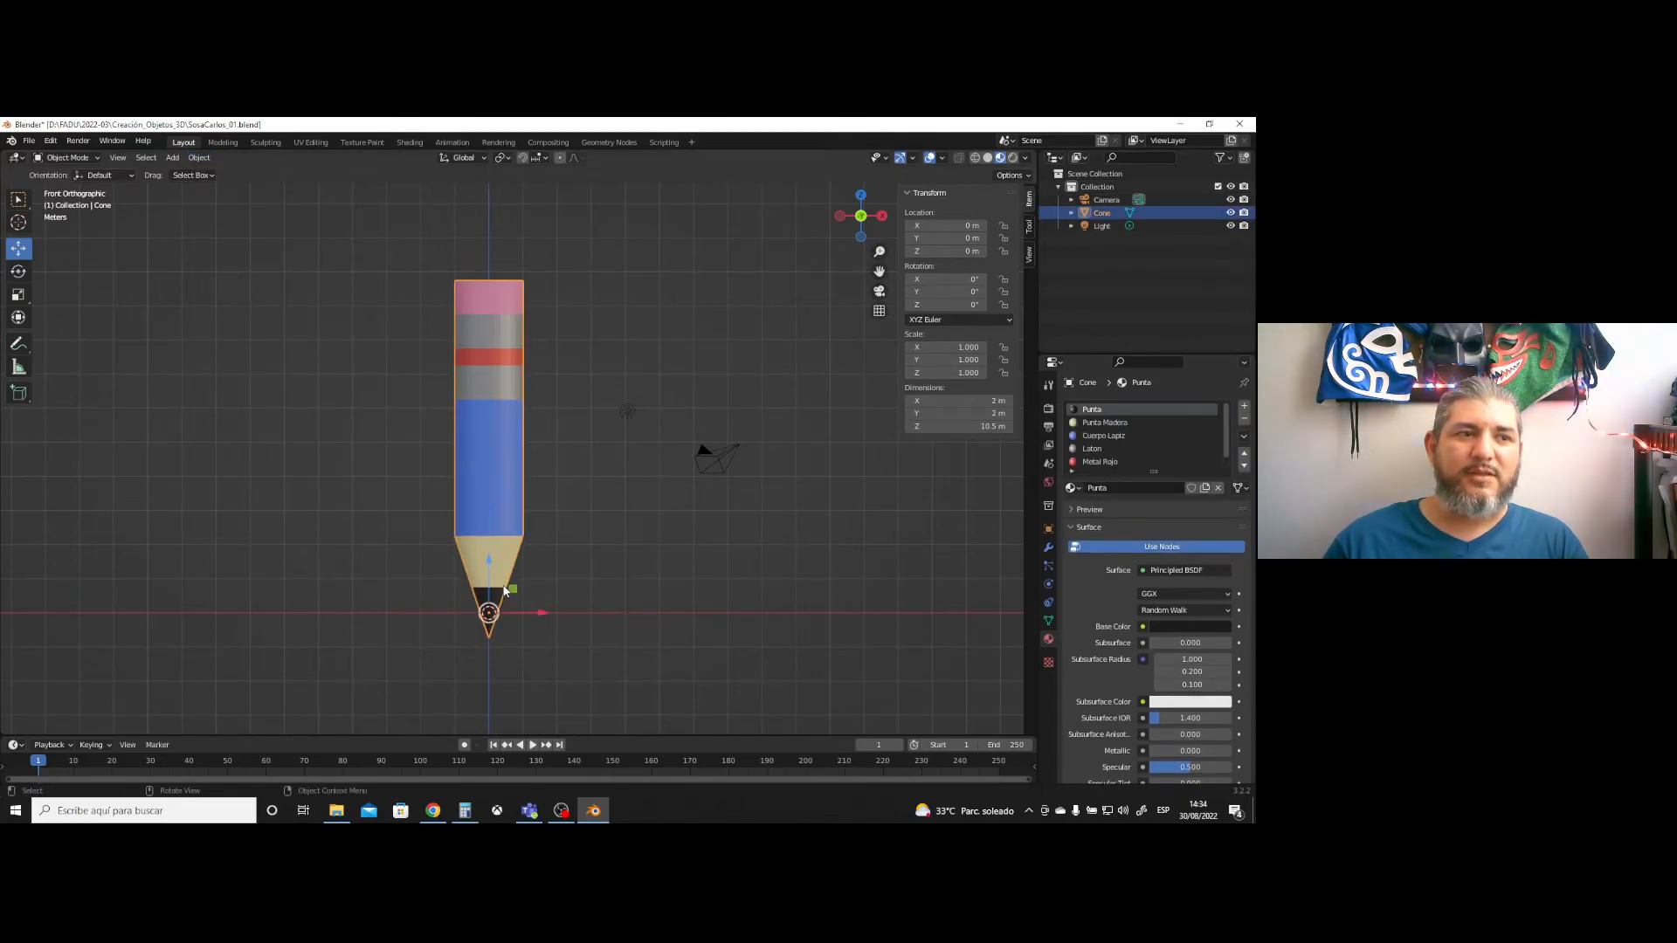
mouse_move(535, 617)
mouse_down()
mouse_move(421, 616)
mouse_move(557, 616)
mouse_move(509, 616)
mouse_up()
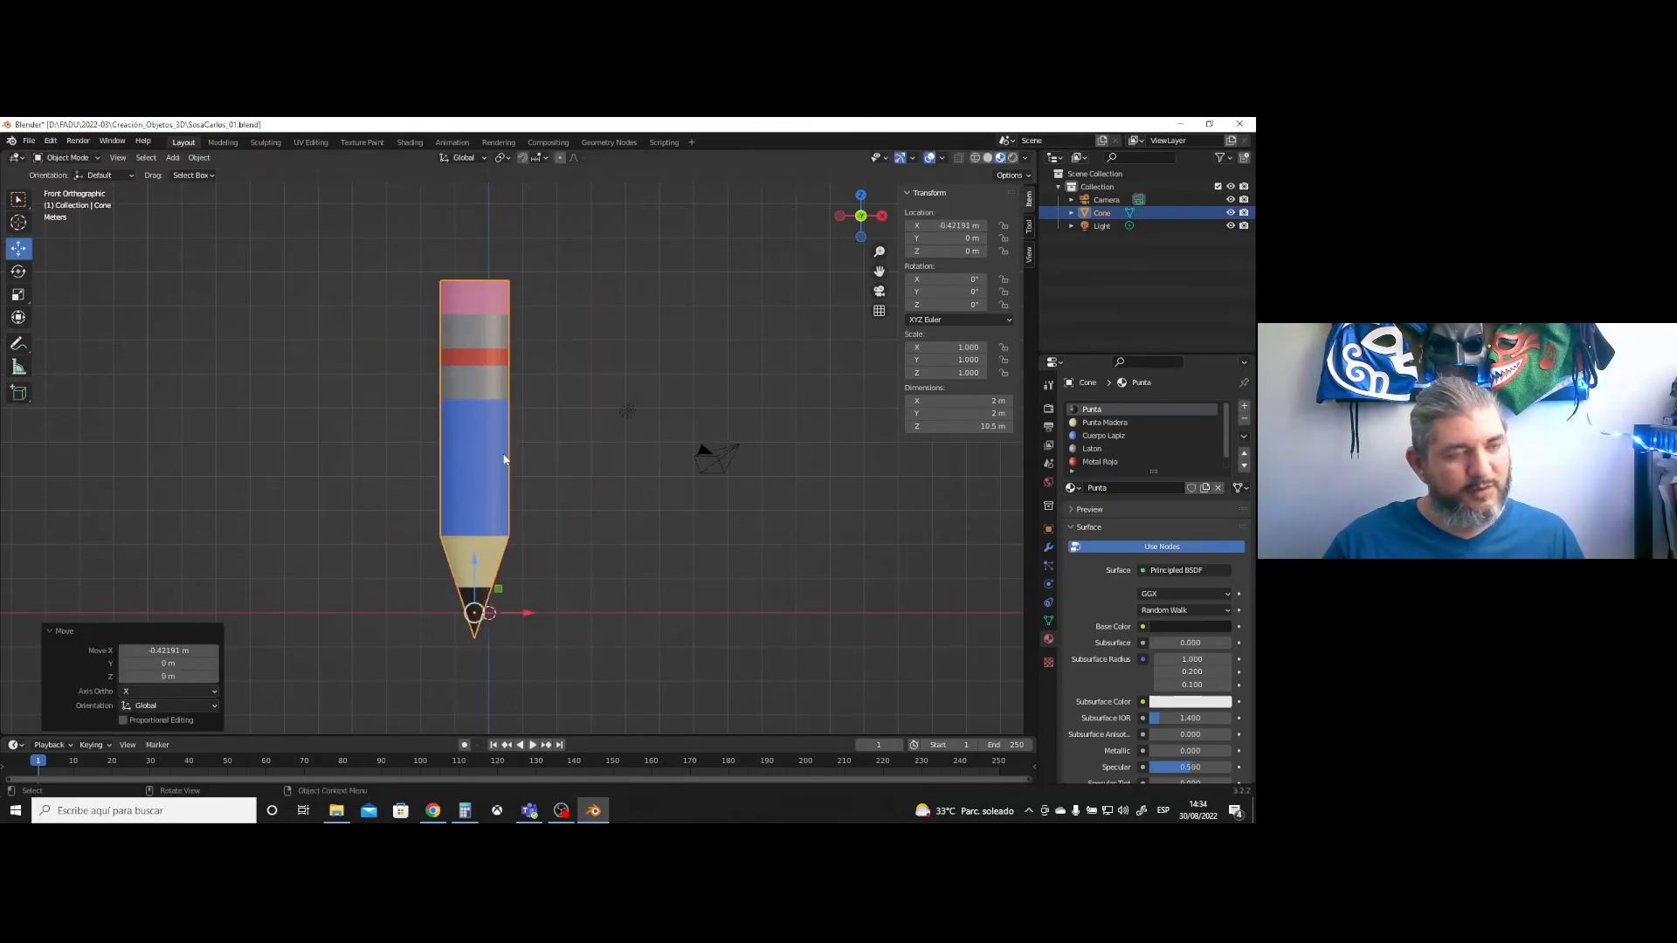
key(ctrl+z)
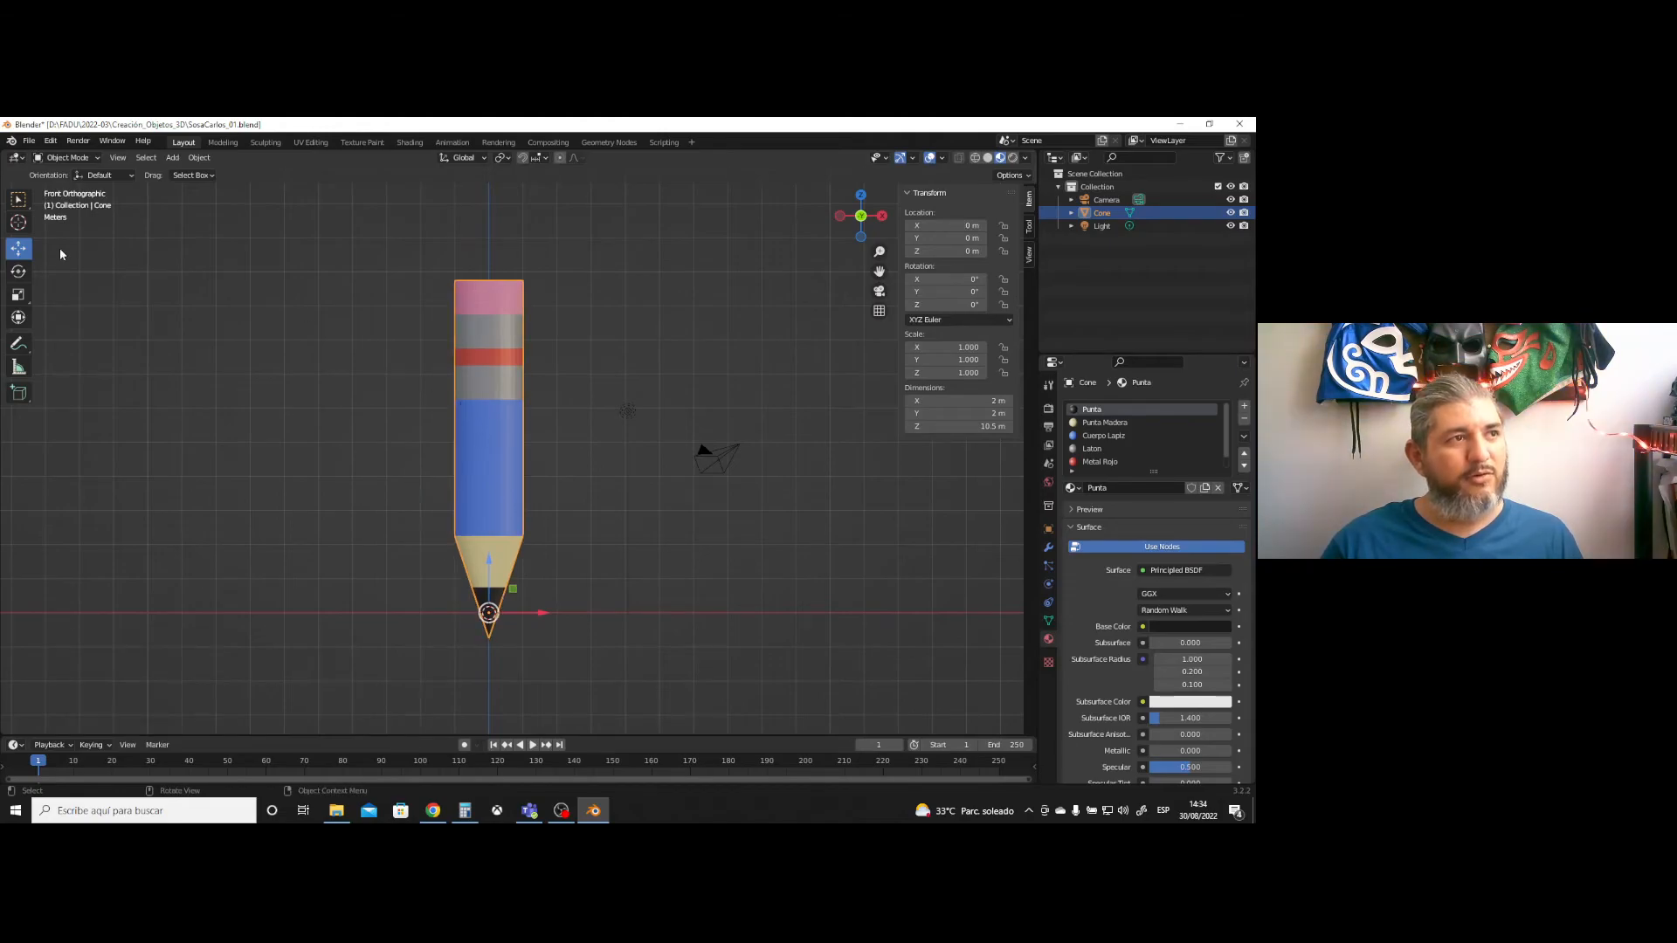
click(24, 274)
mouse_move(491, 650)
mouse_down()
mouse_move(489, 598)
mouse_move(494, 638)
mouse_move(489, 616)
mouse_up()
key(ctrl+z)
- Switch to the camera view and scale the joined pencil uniformly to about 0.213 so it fits inside the frame
scroll(622, 583, down, 5)
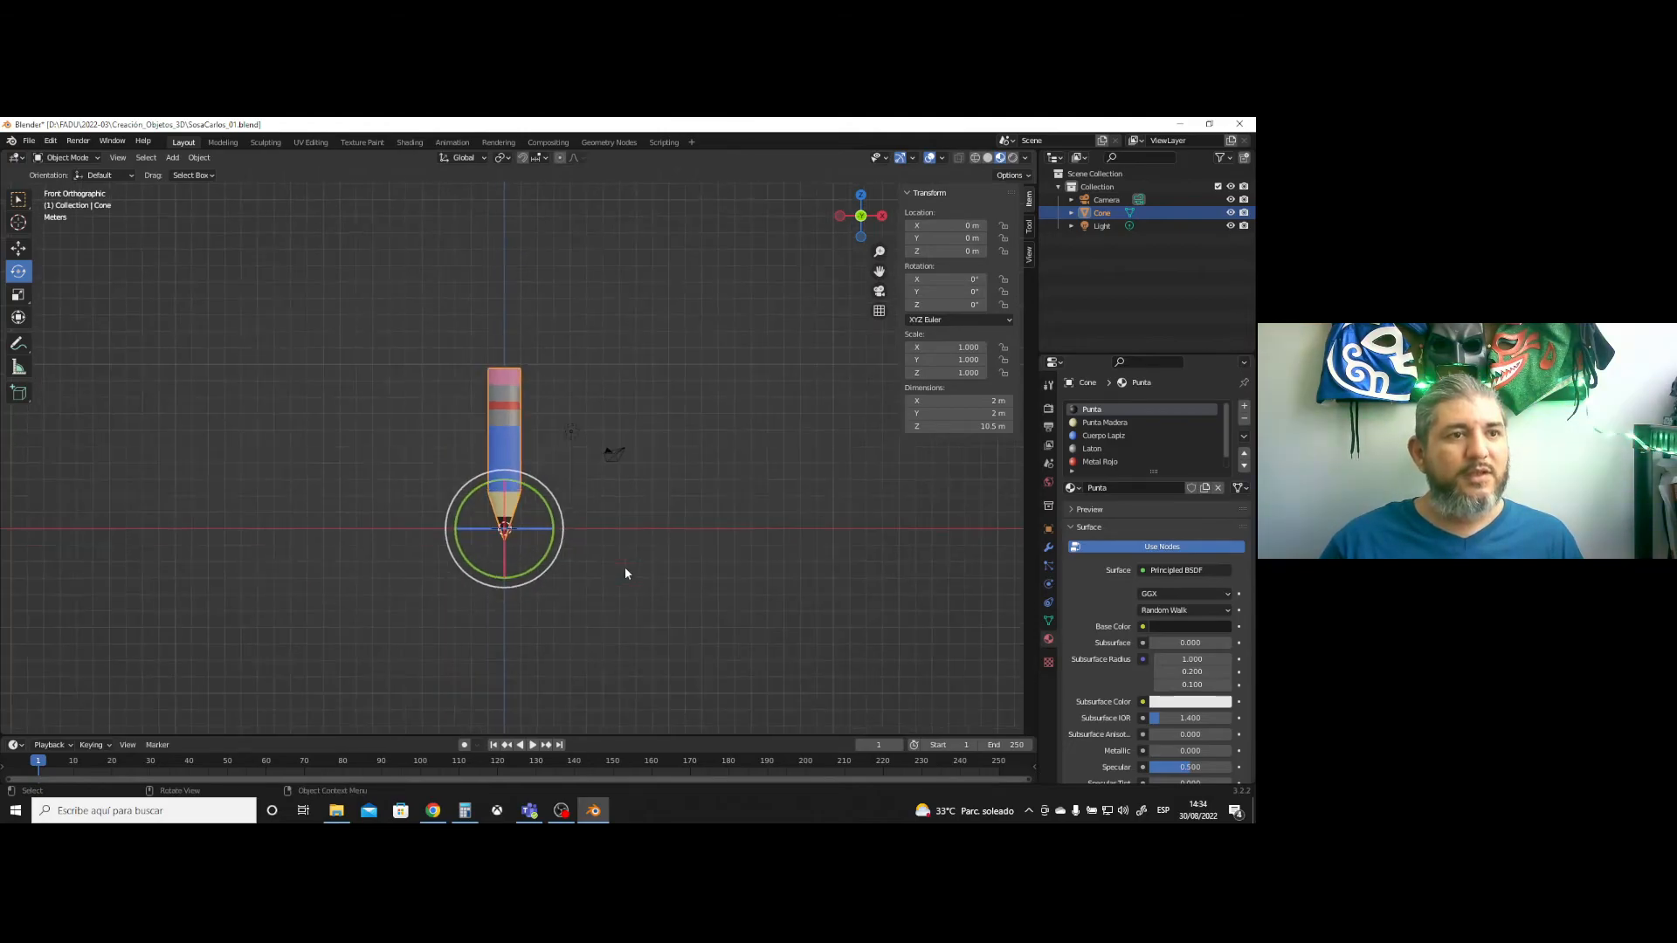
click(616, 452)
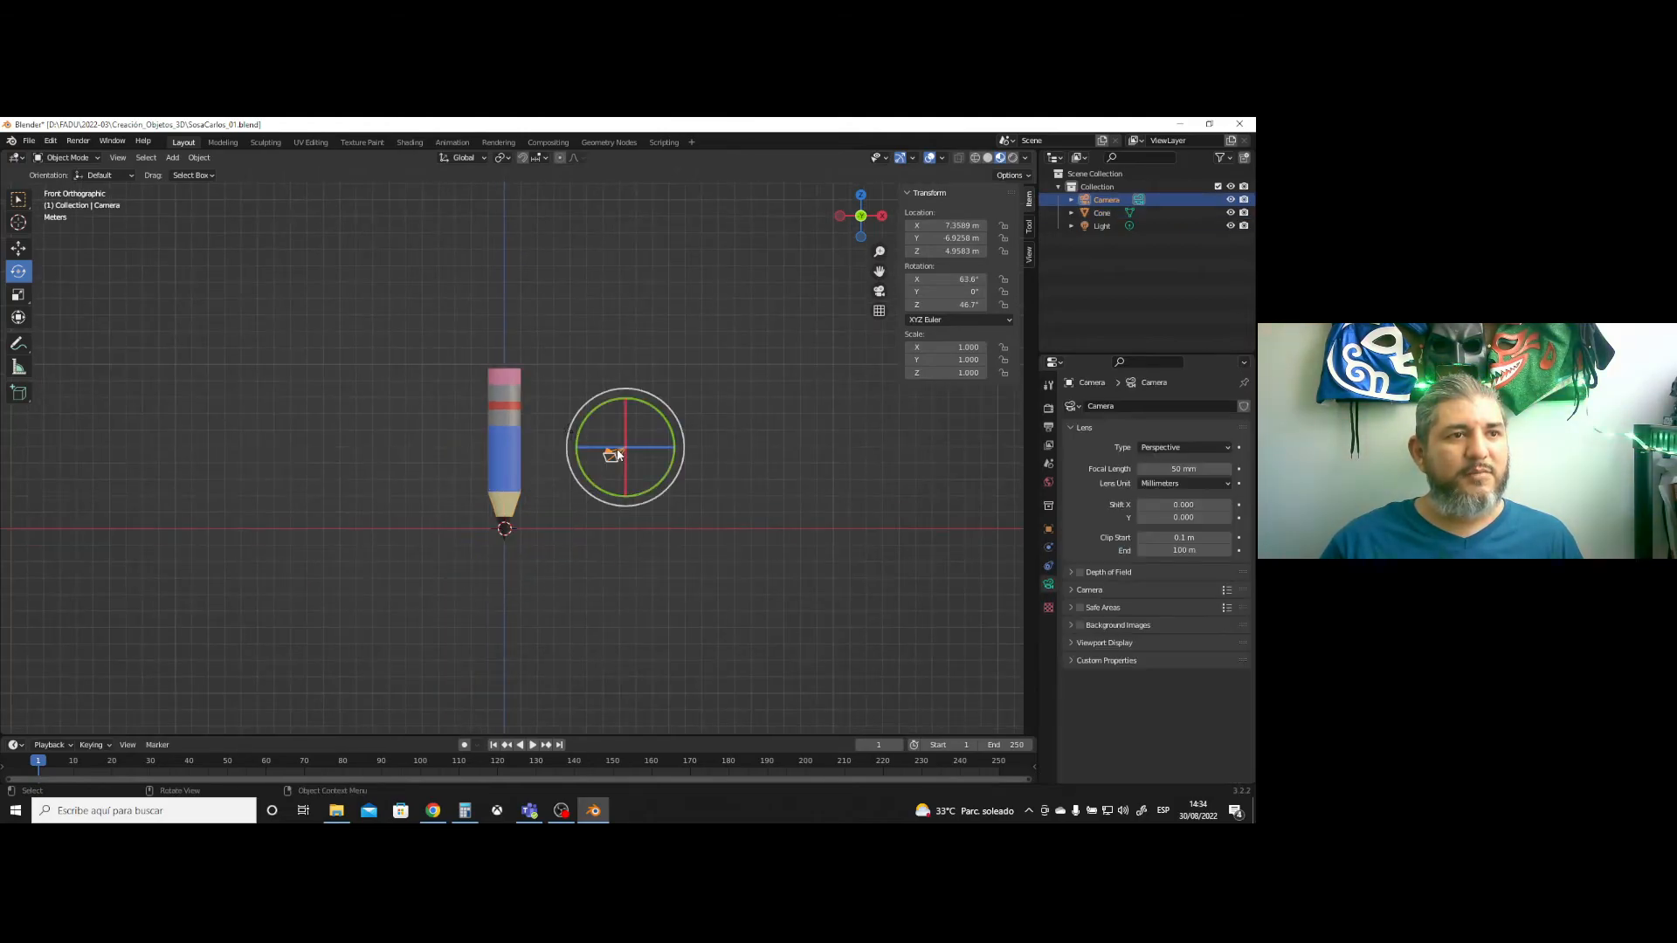
click(879, 290)
click(526, 370)
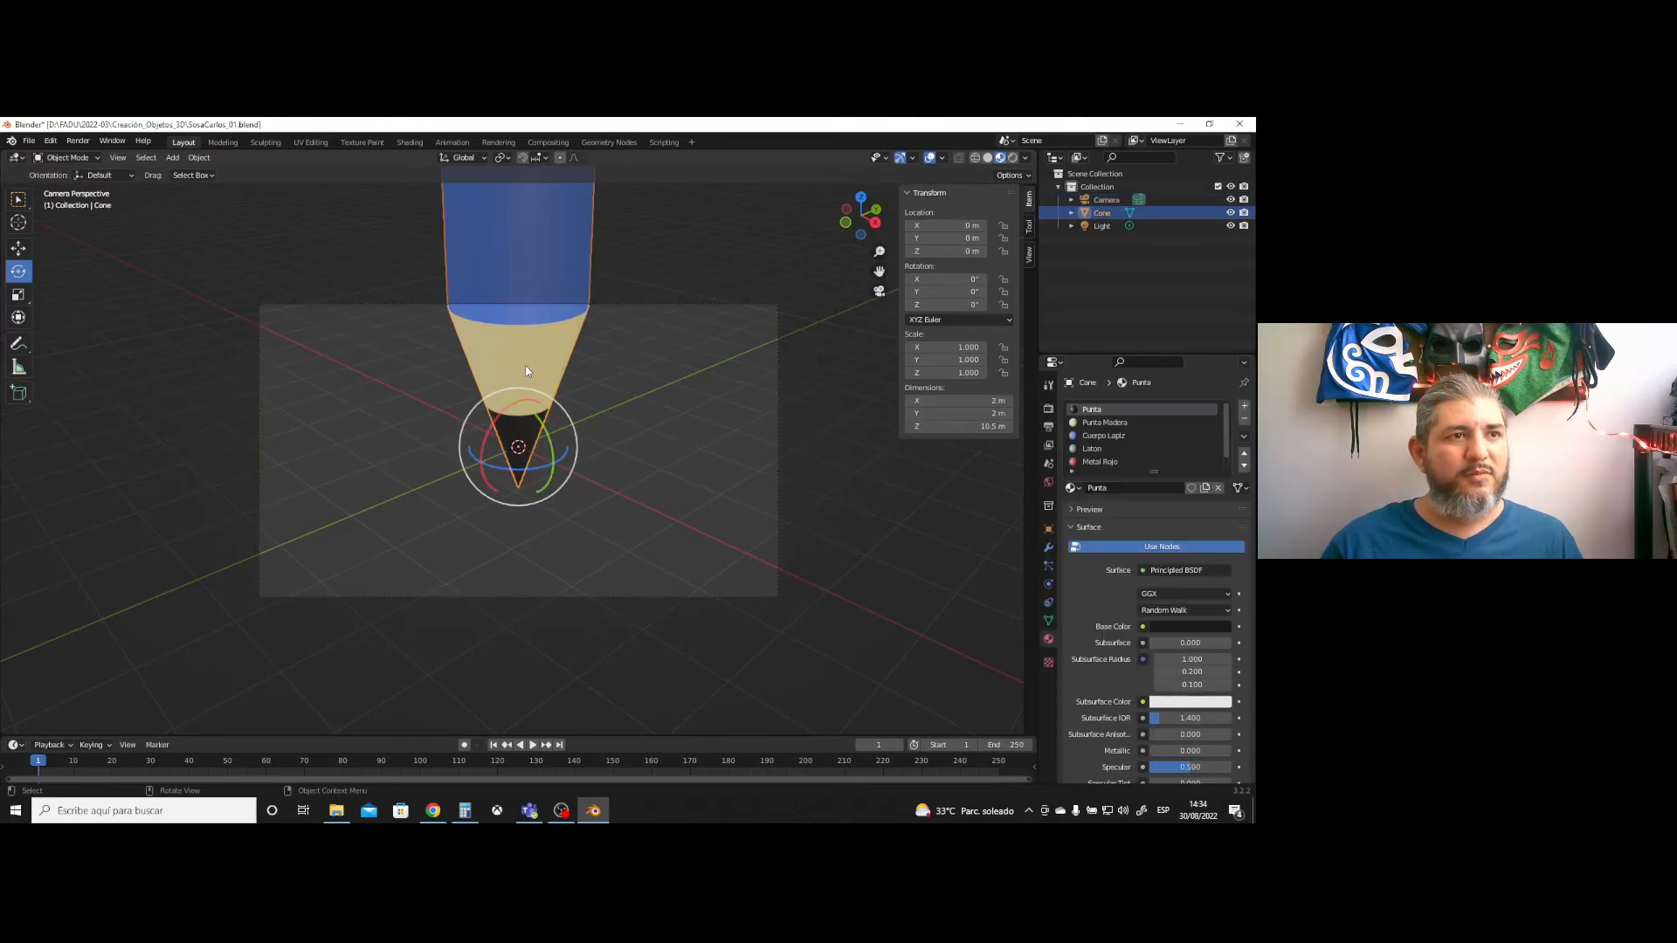
click(19, 295)
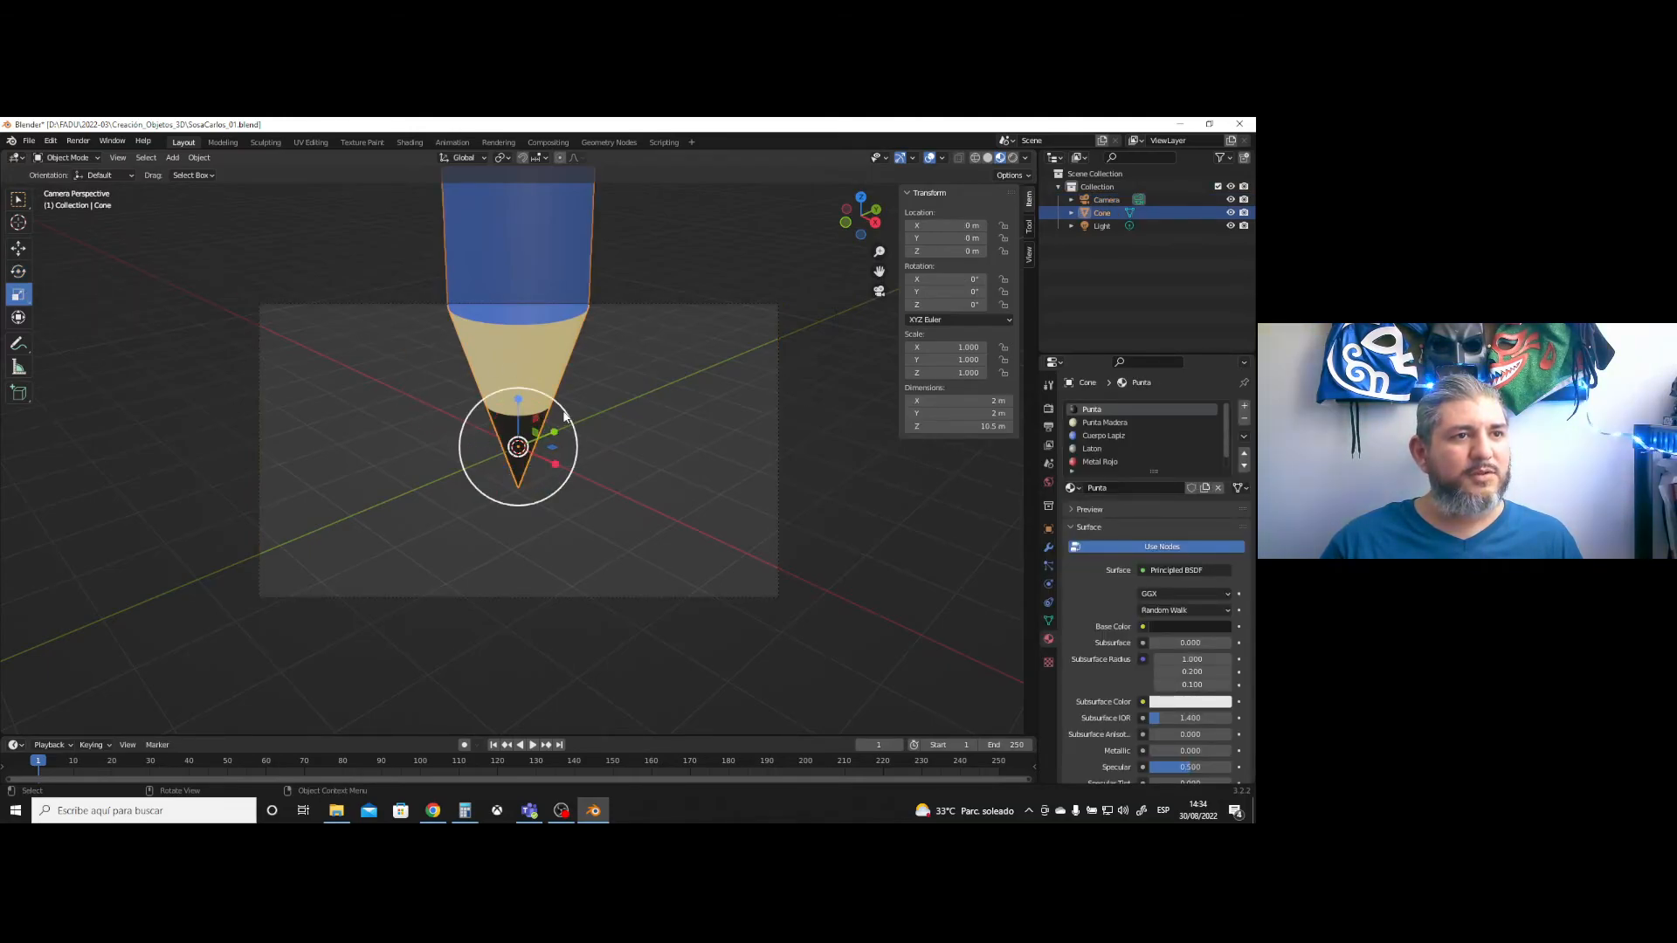
drag(565, 417, 518, 443)
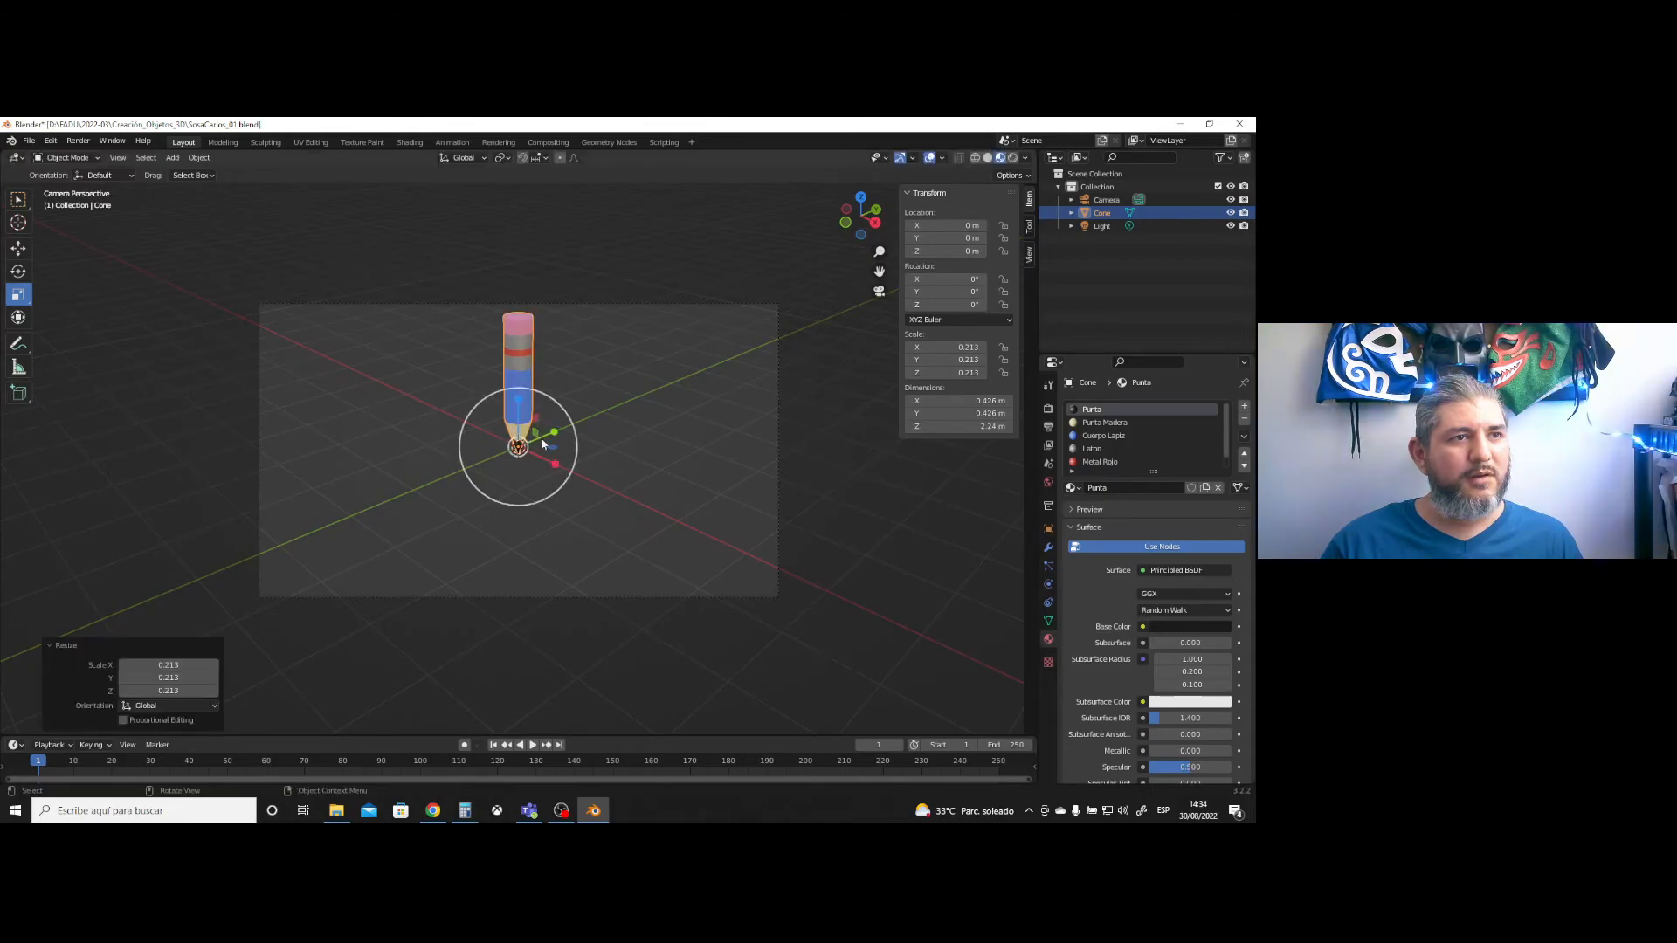
- Duplicate the pencil and place the copy about 1.91 m along the X axis from the original
click(17, 249)
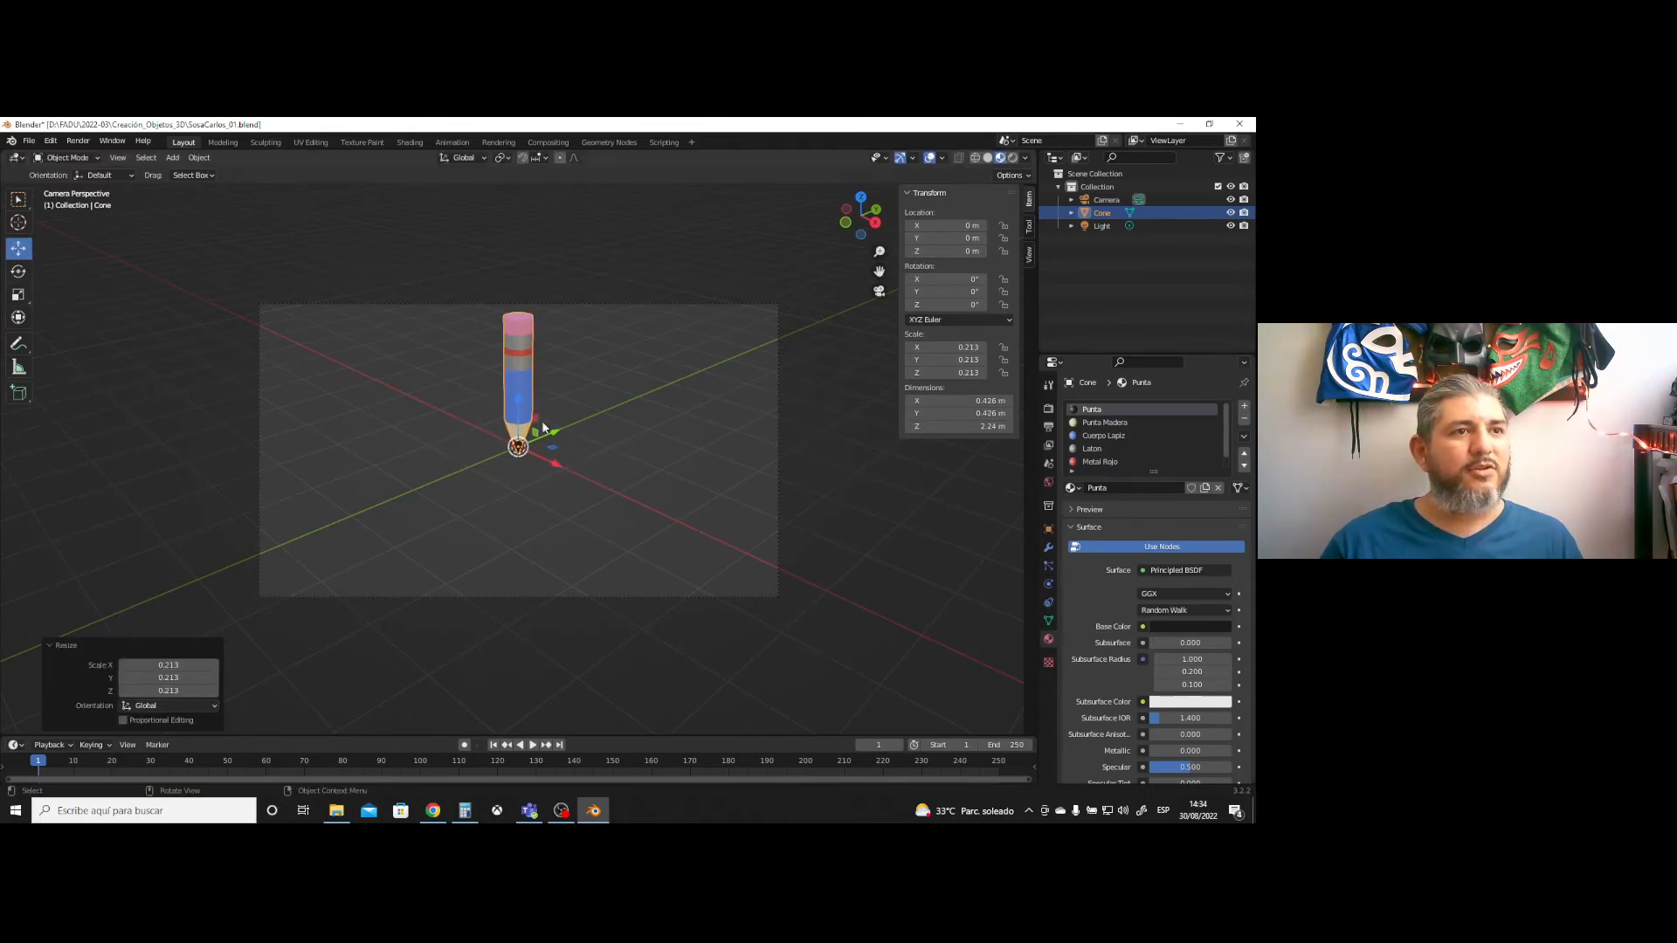
click(573, 401)
click(522, 395)
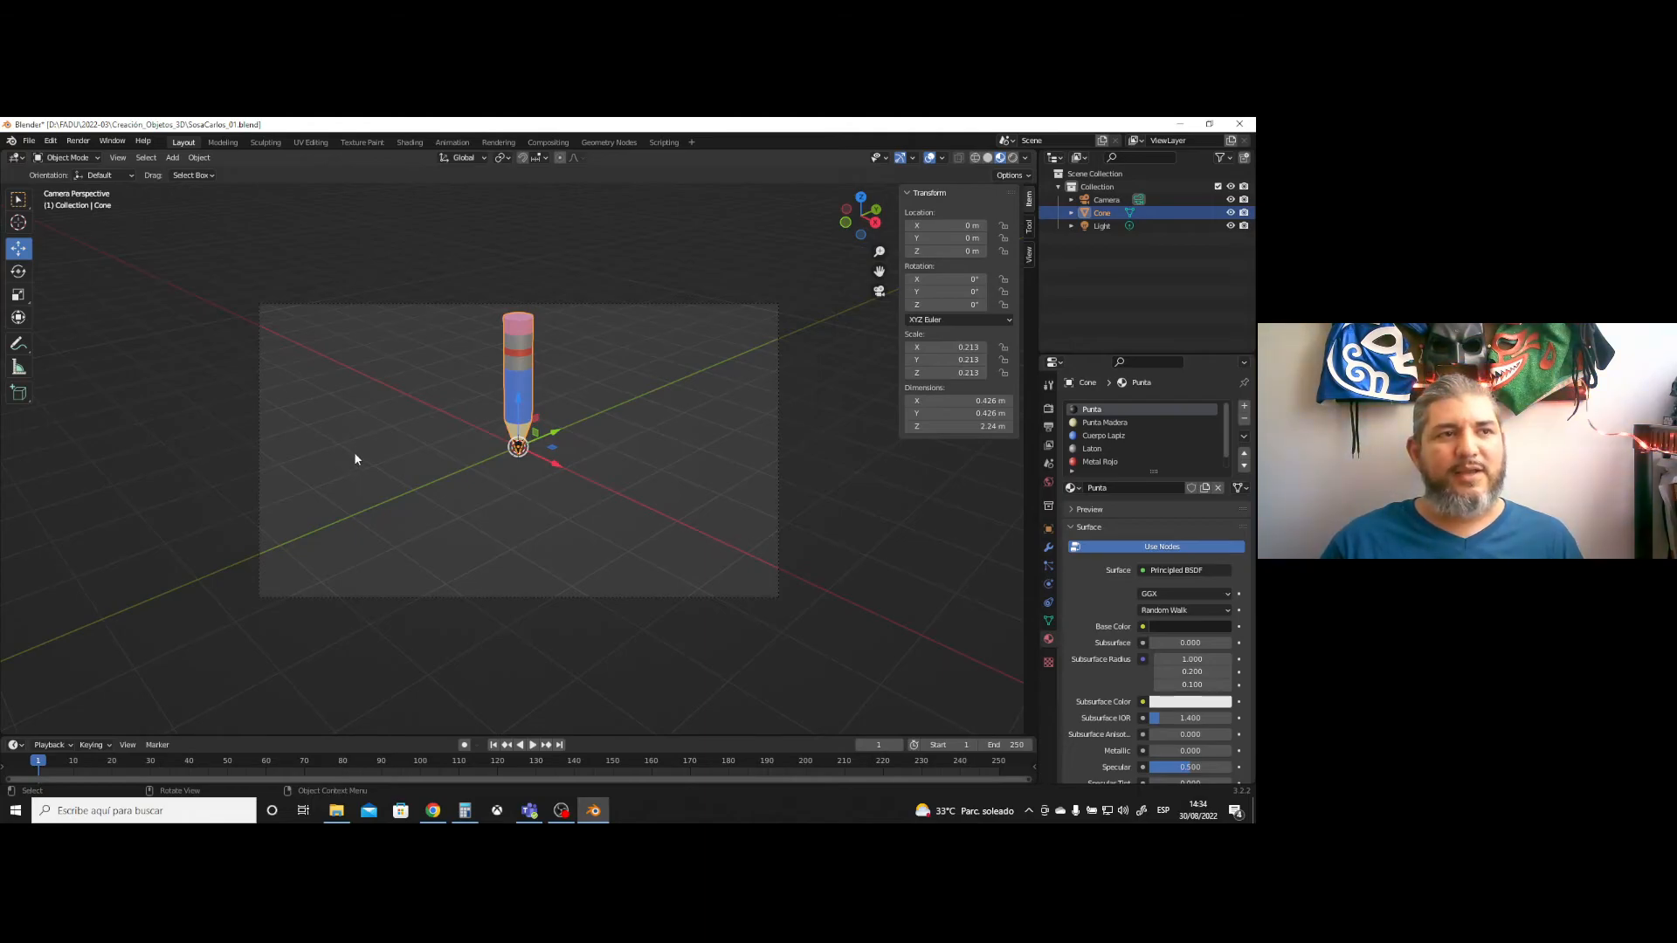
click(51, 143)
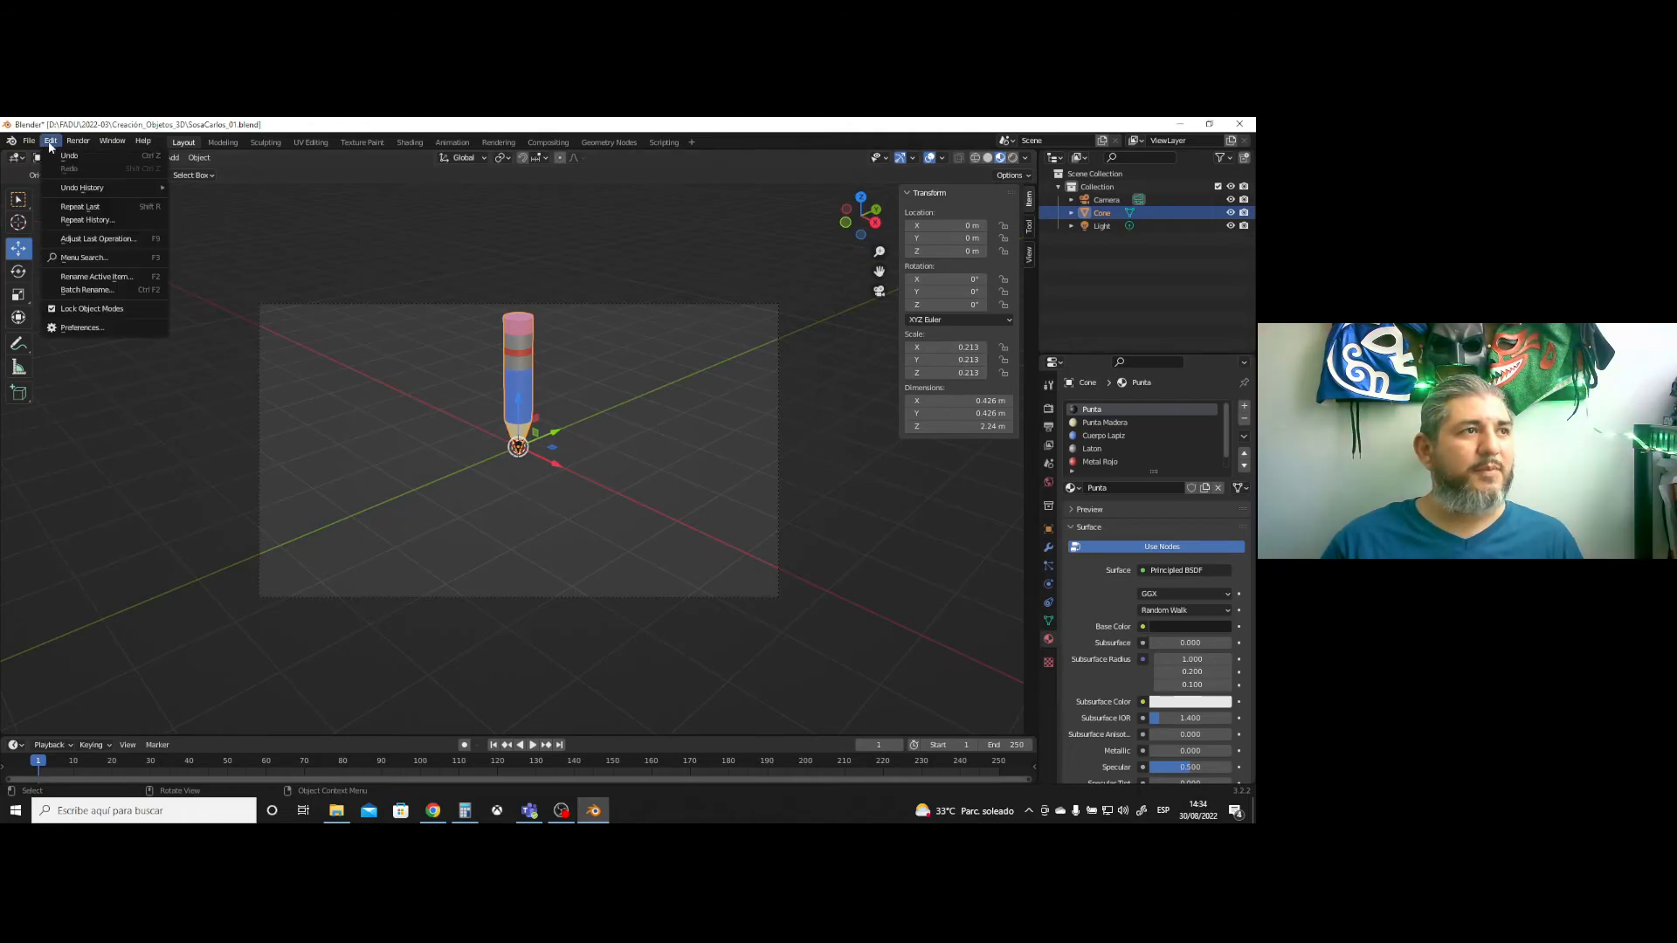
click(49, 143)
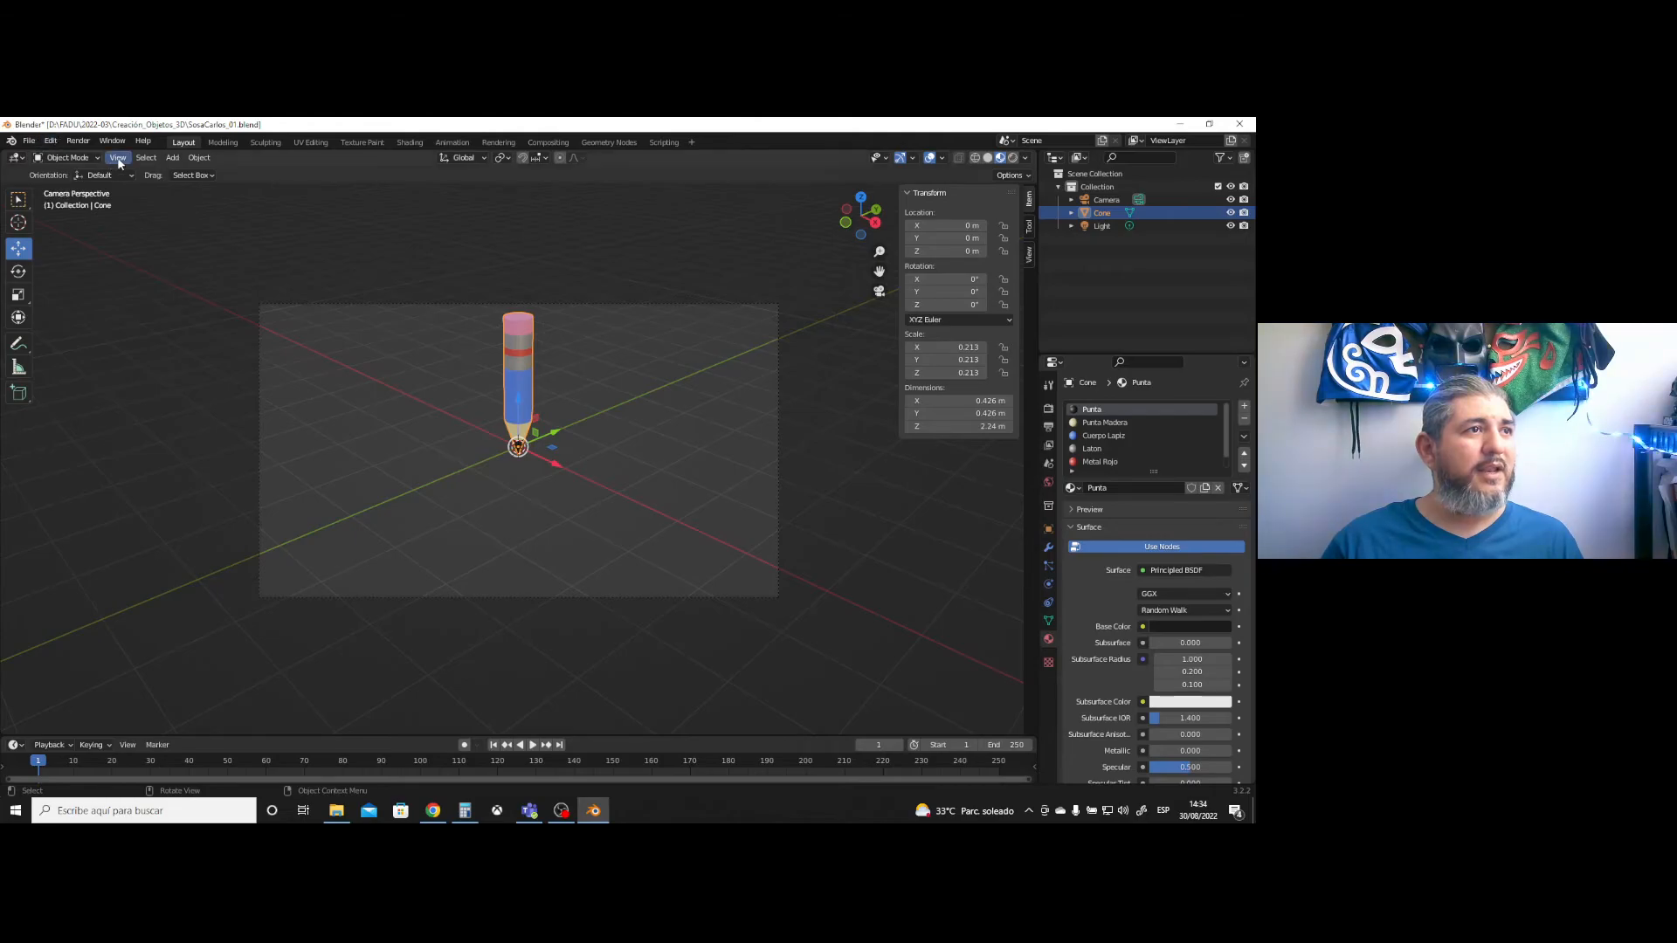
click(149, 159)
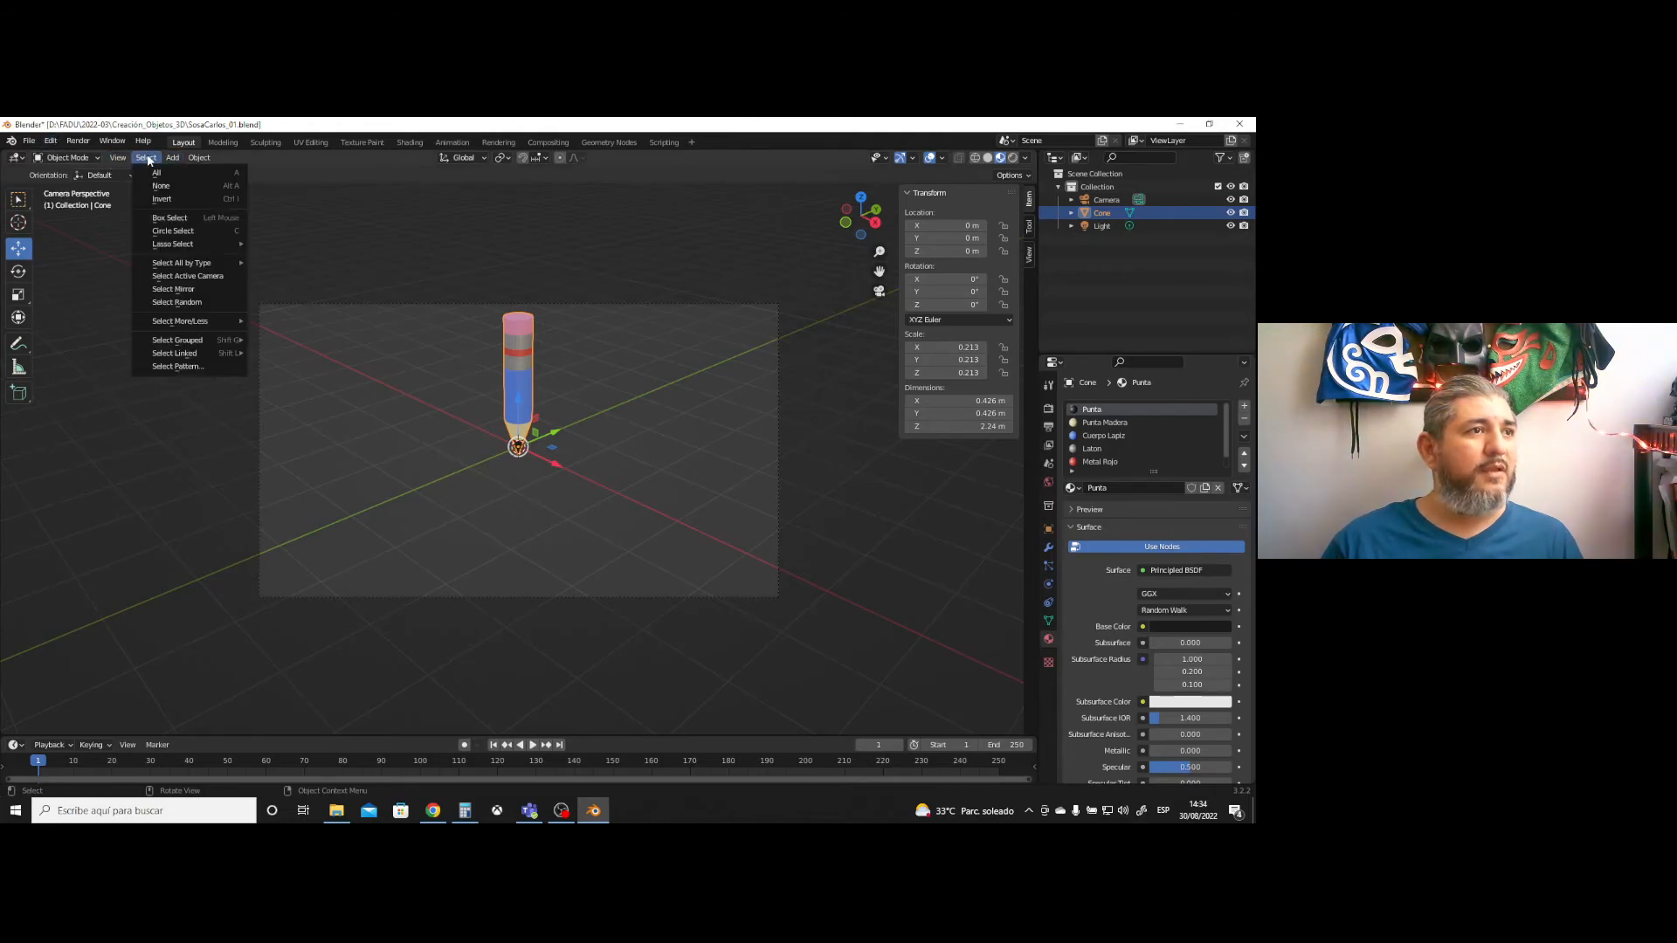
mouse_move(217, 160)
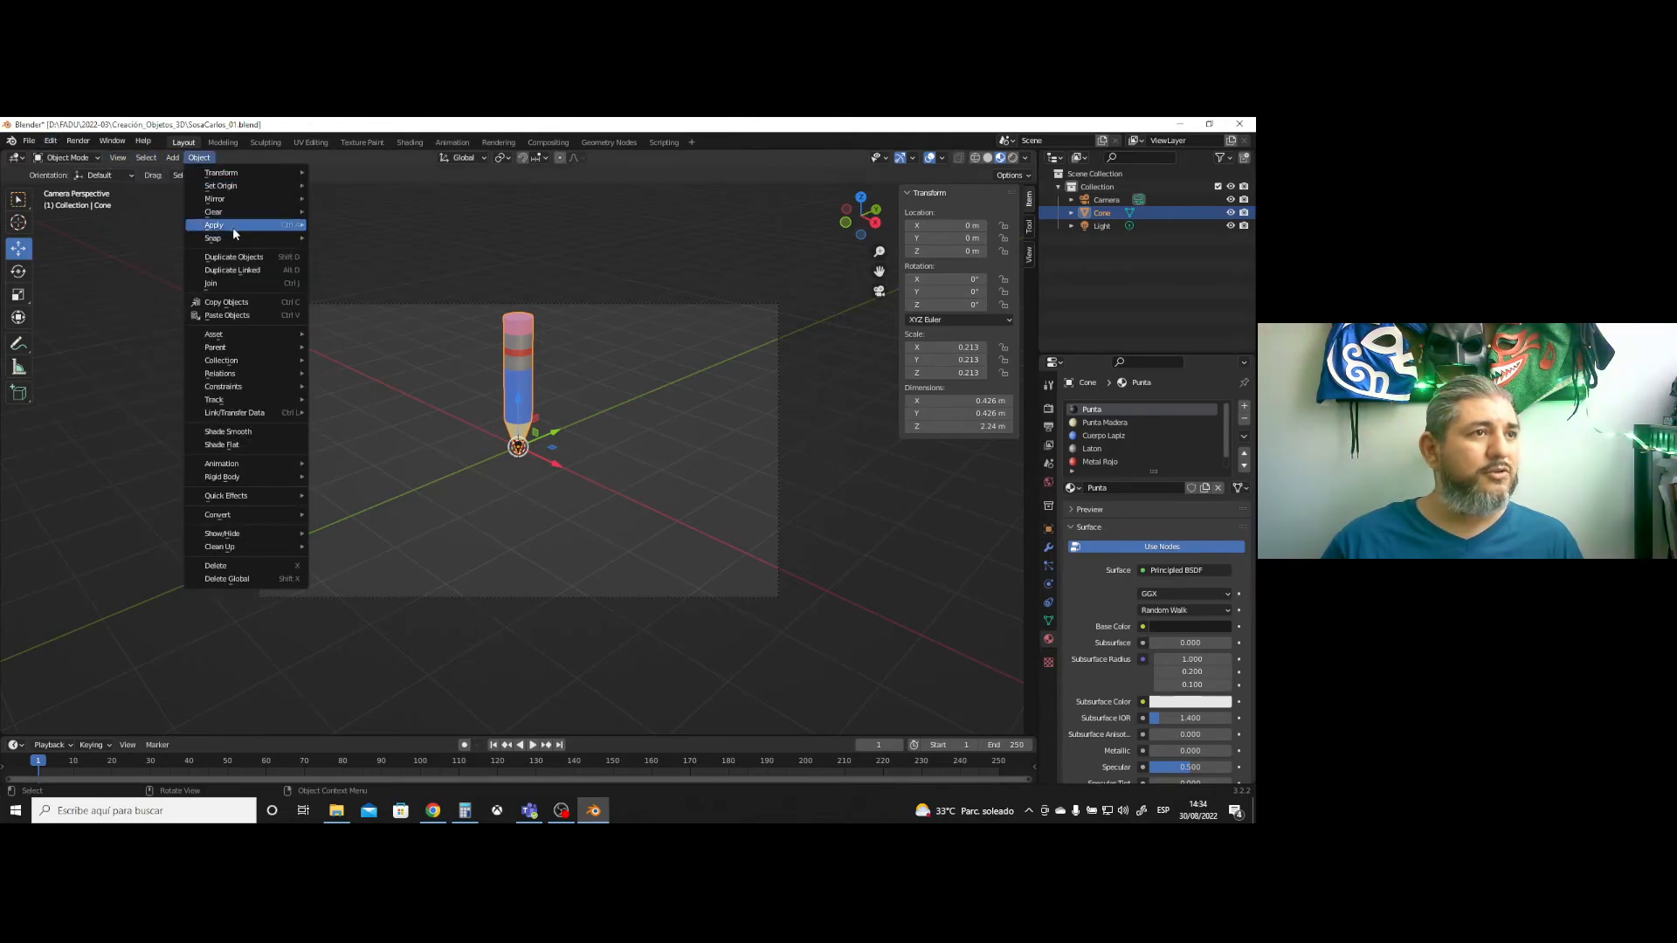
click(245, 256)
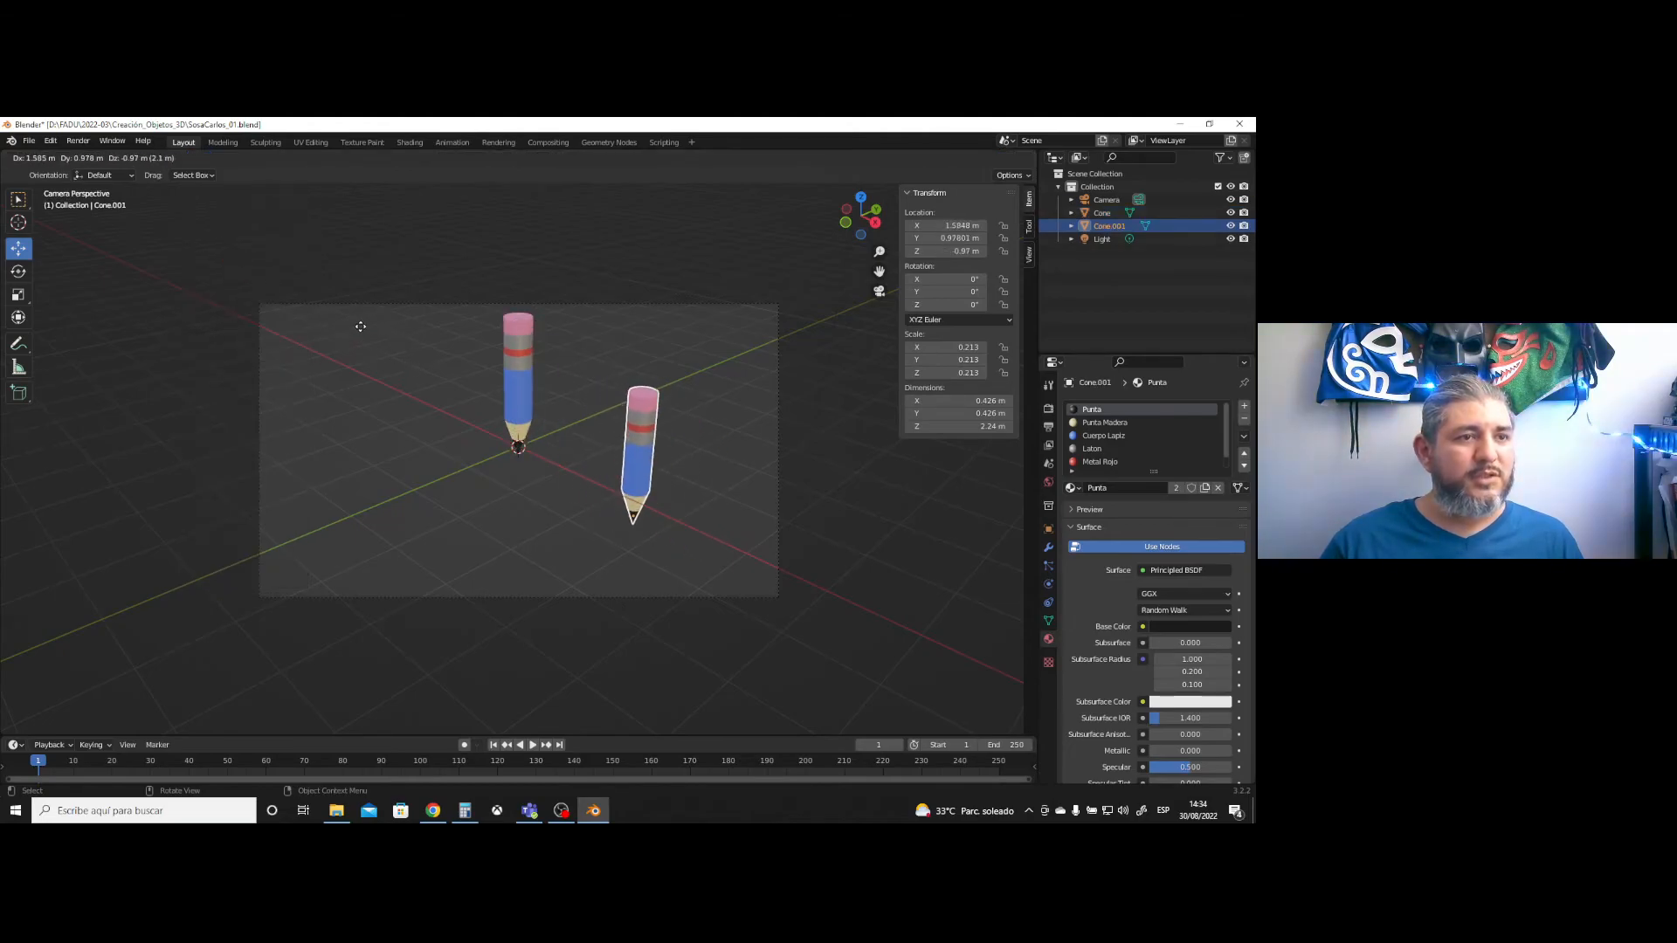
key(x)
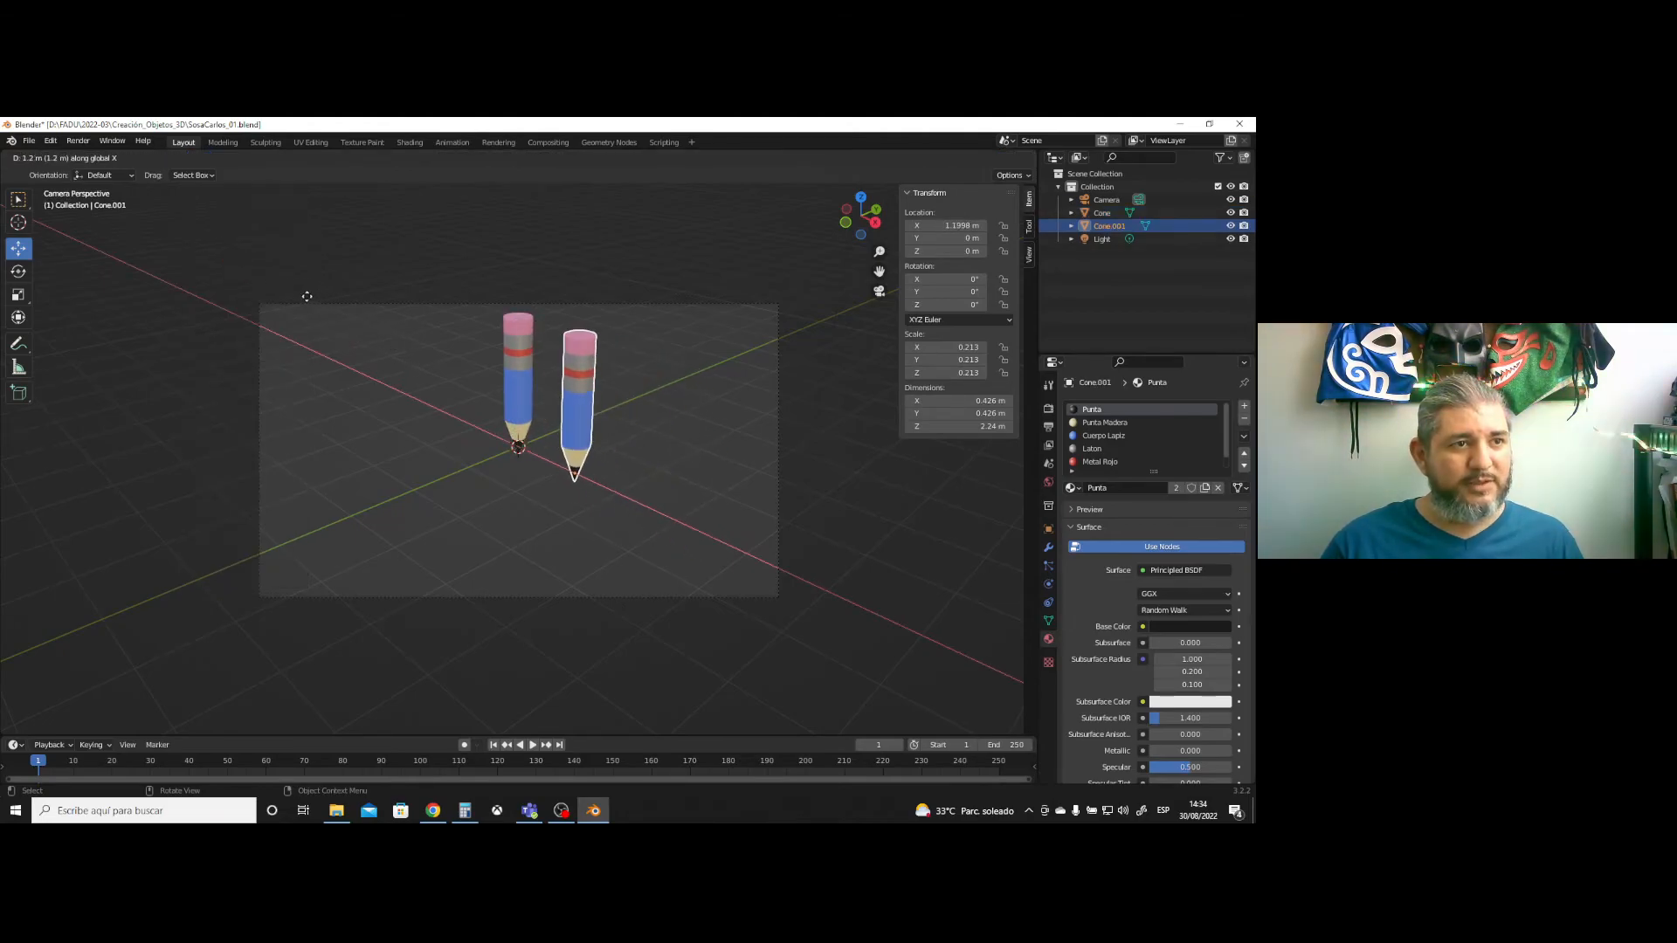
key(y)
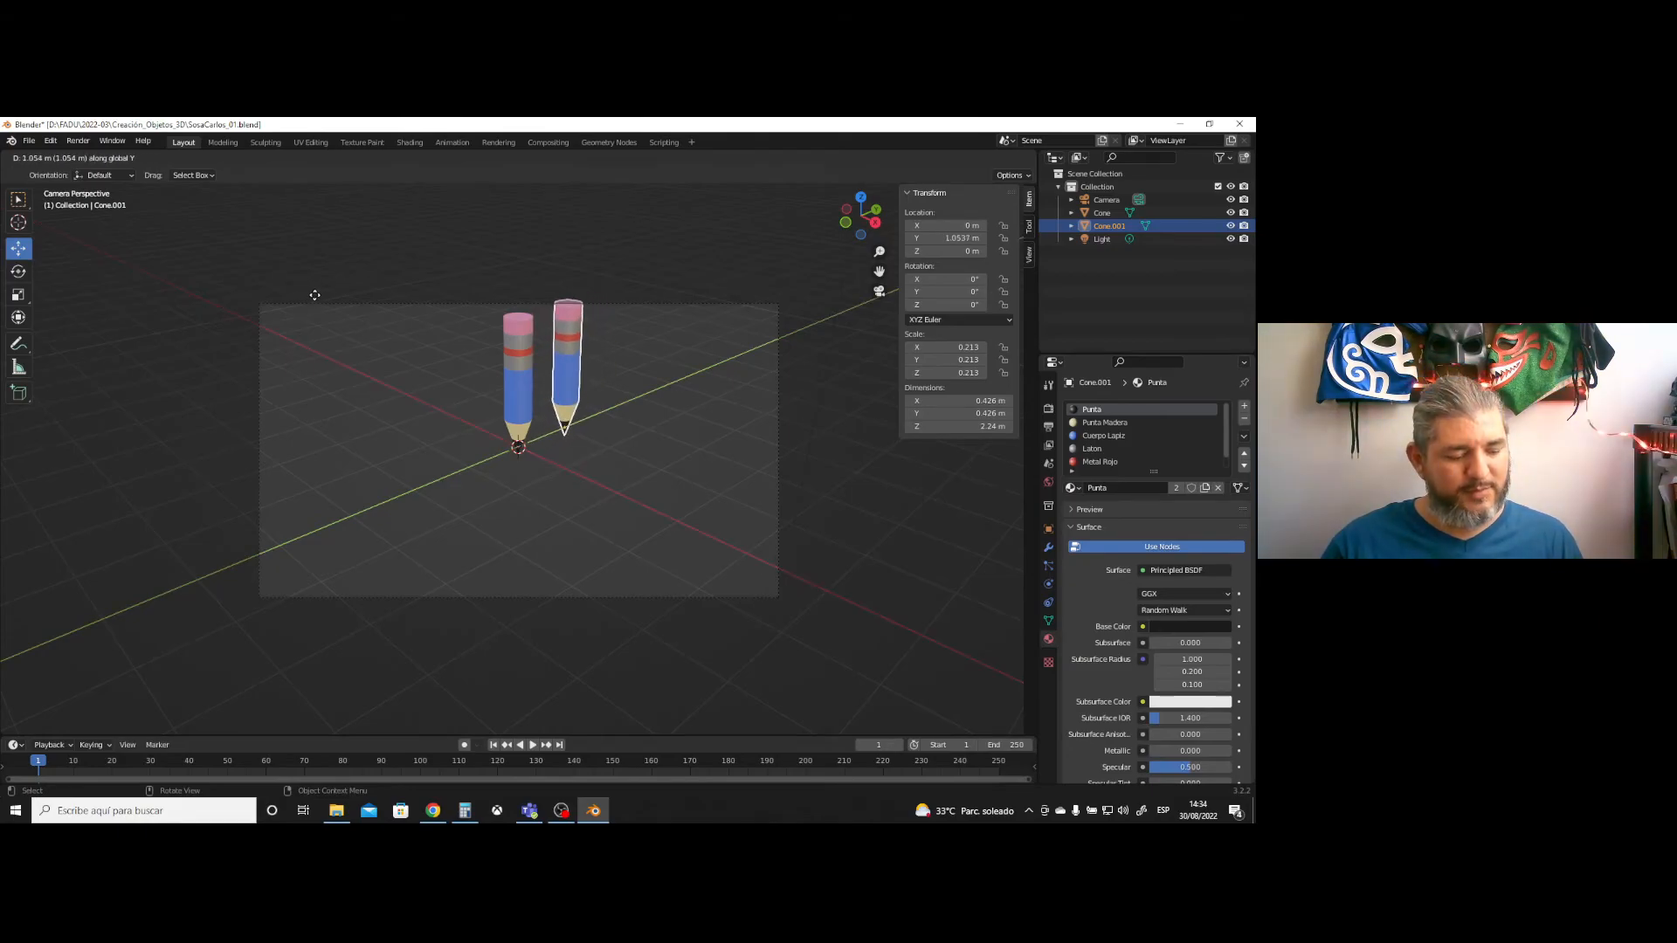
key(z)
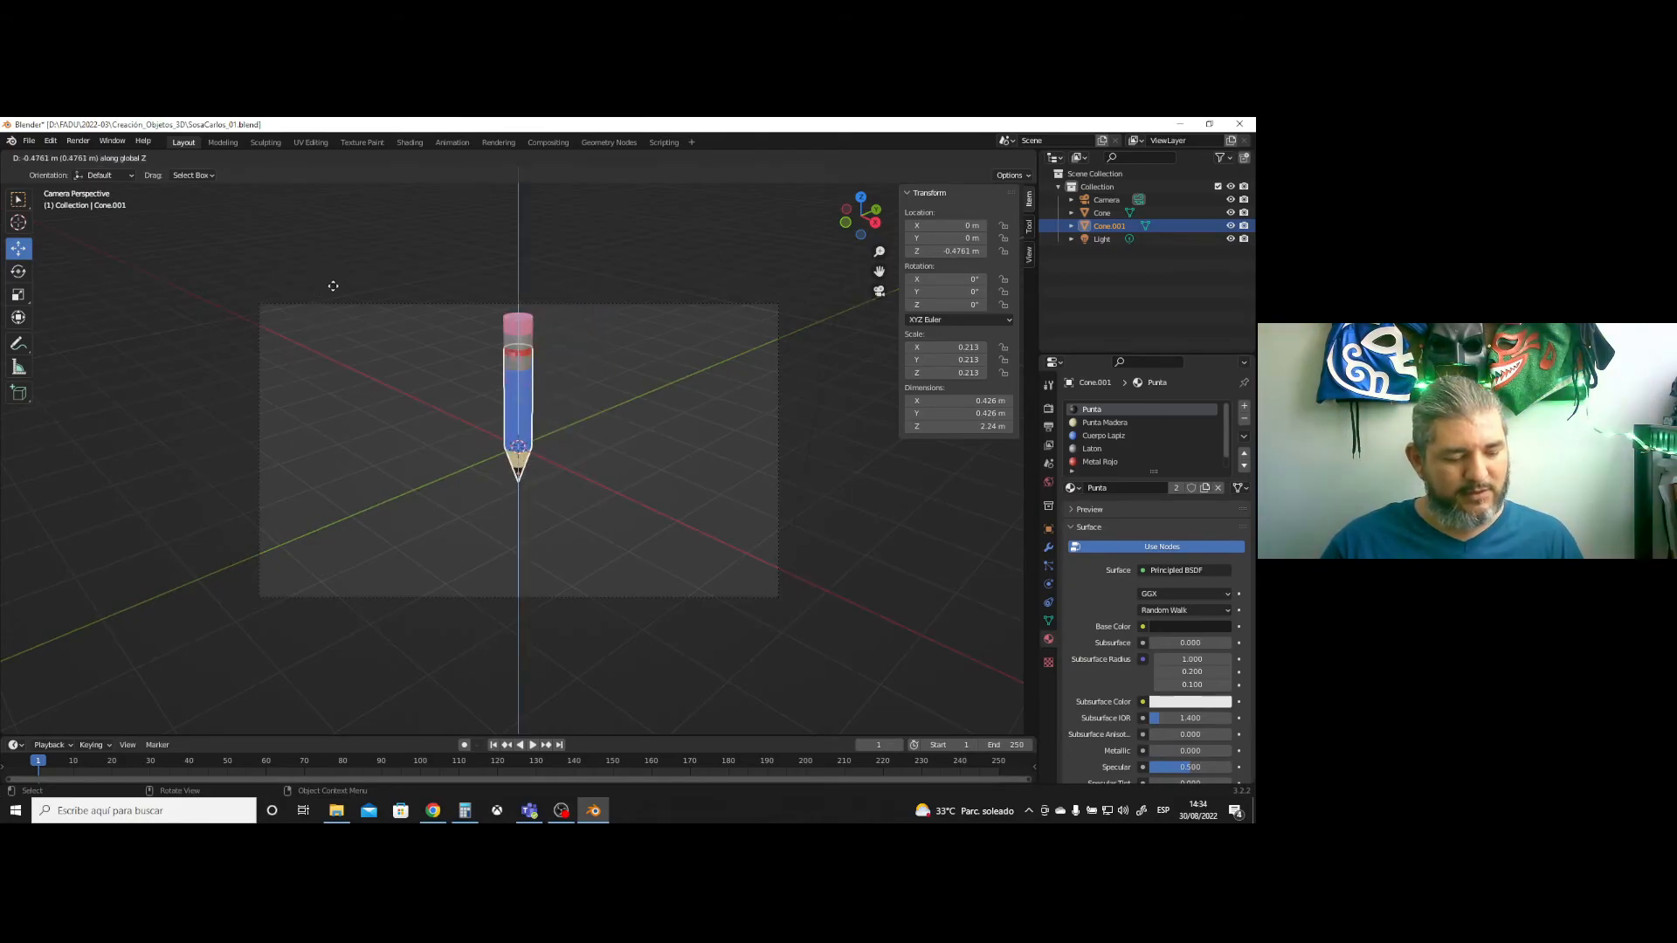
key(x)
click(340, 297)
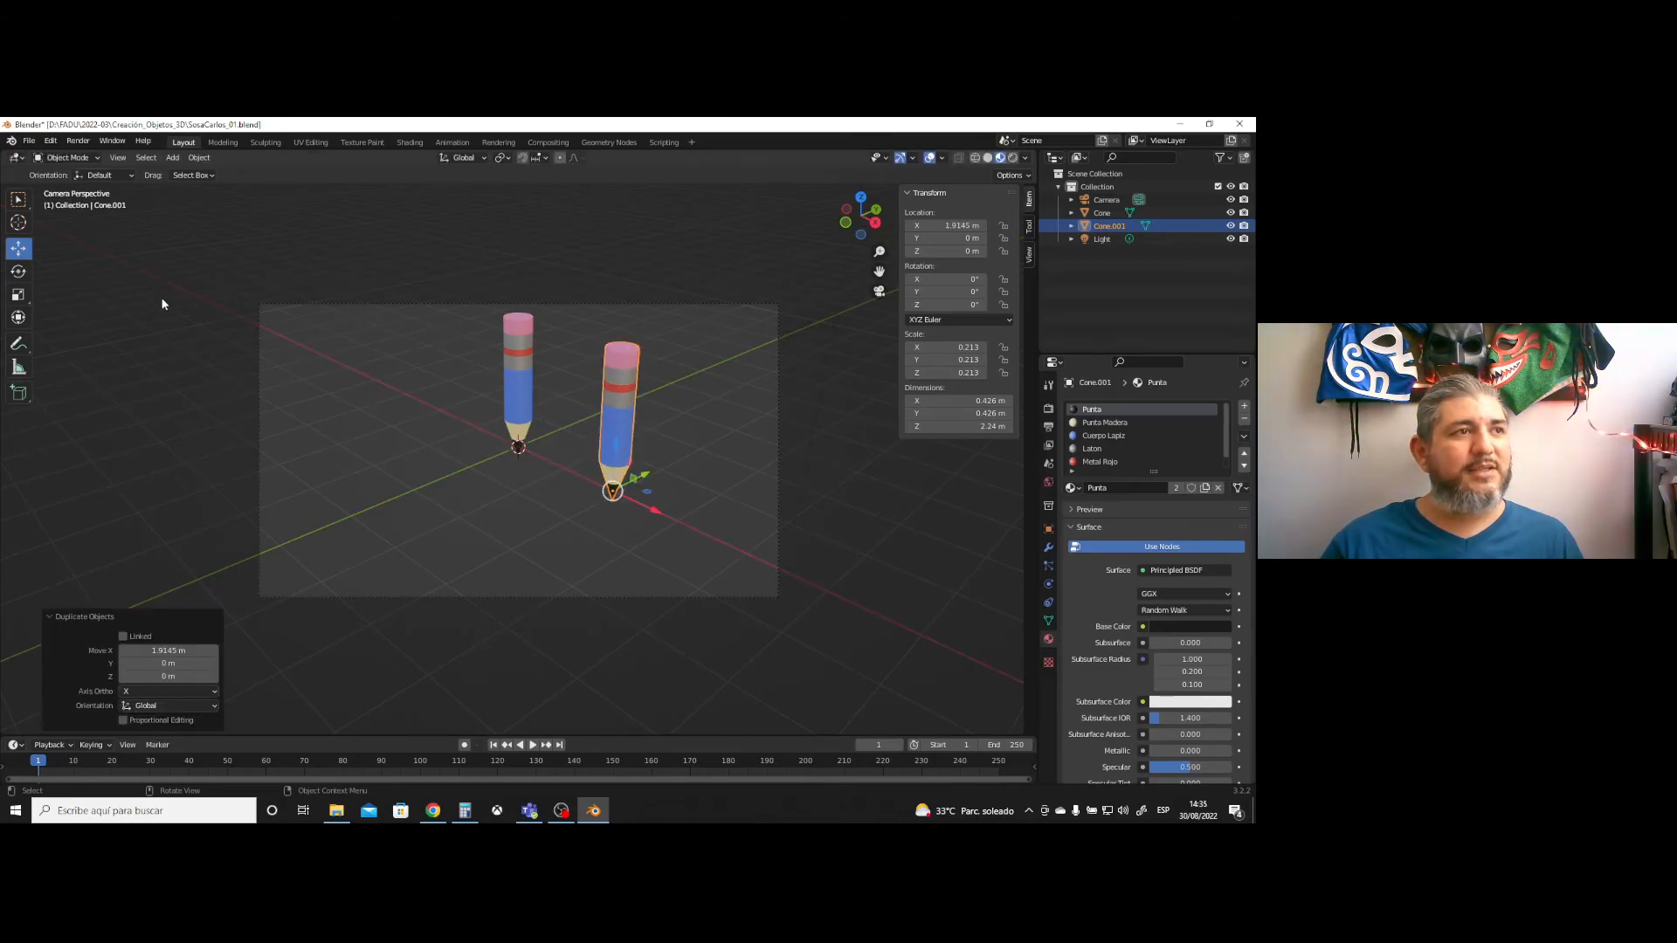
- Rotate the copied pencil -90° about the global X axis so it lies flat
click(19, 272)
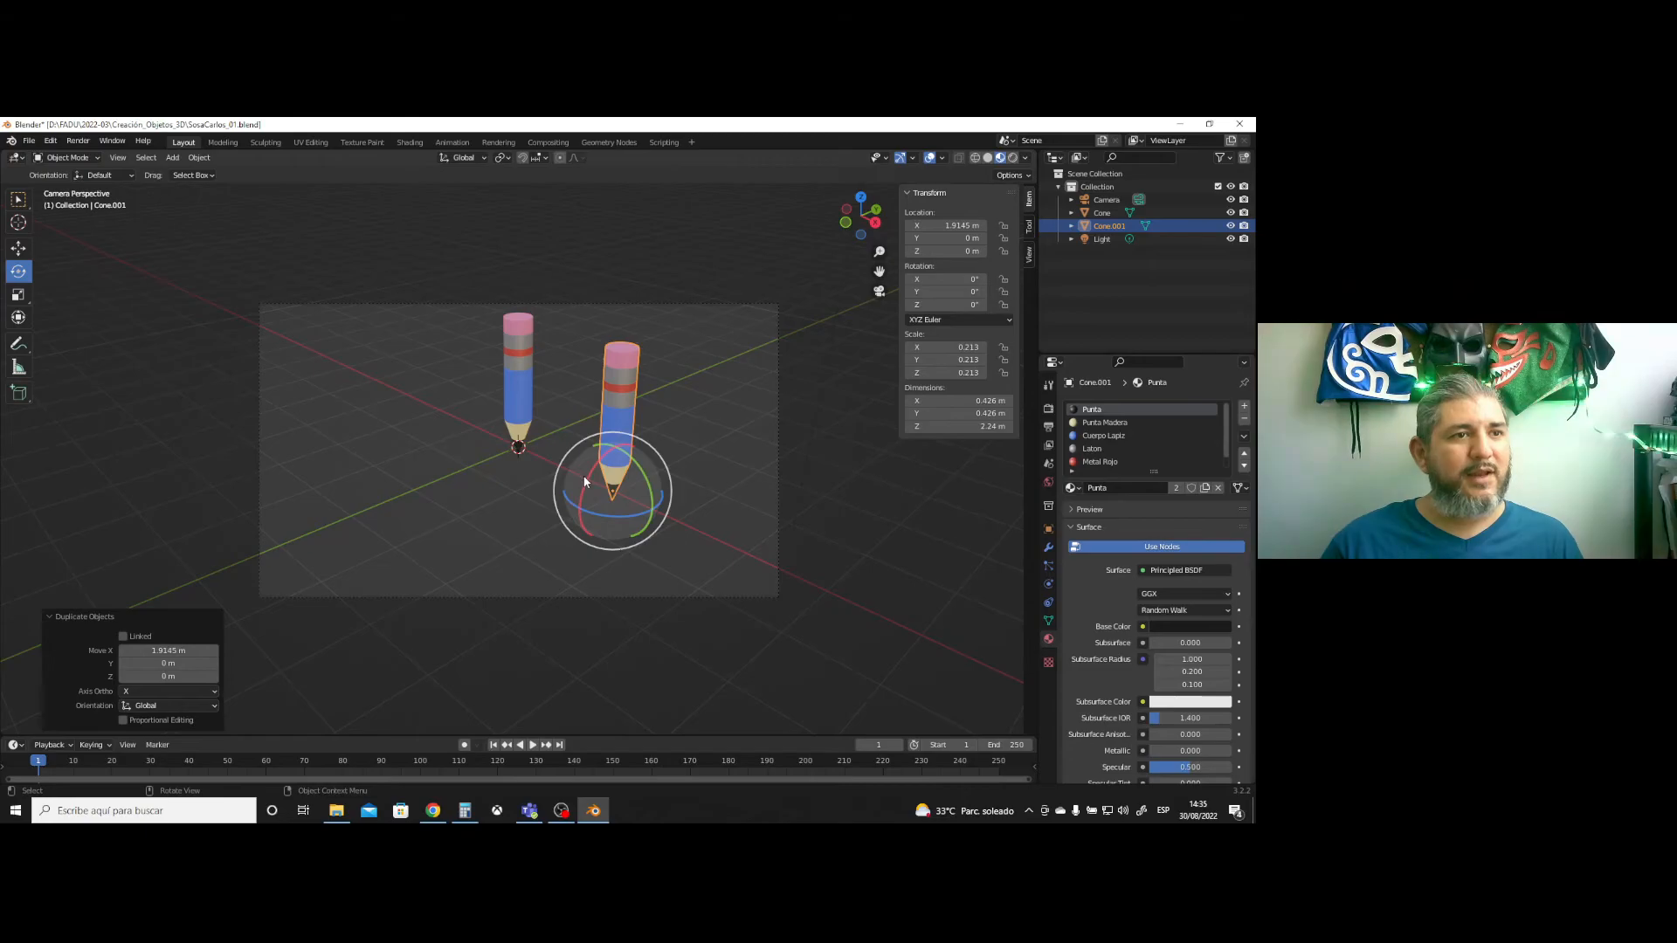
drag(586, 482, 602, 450)
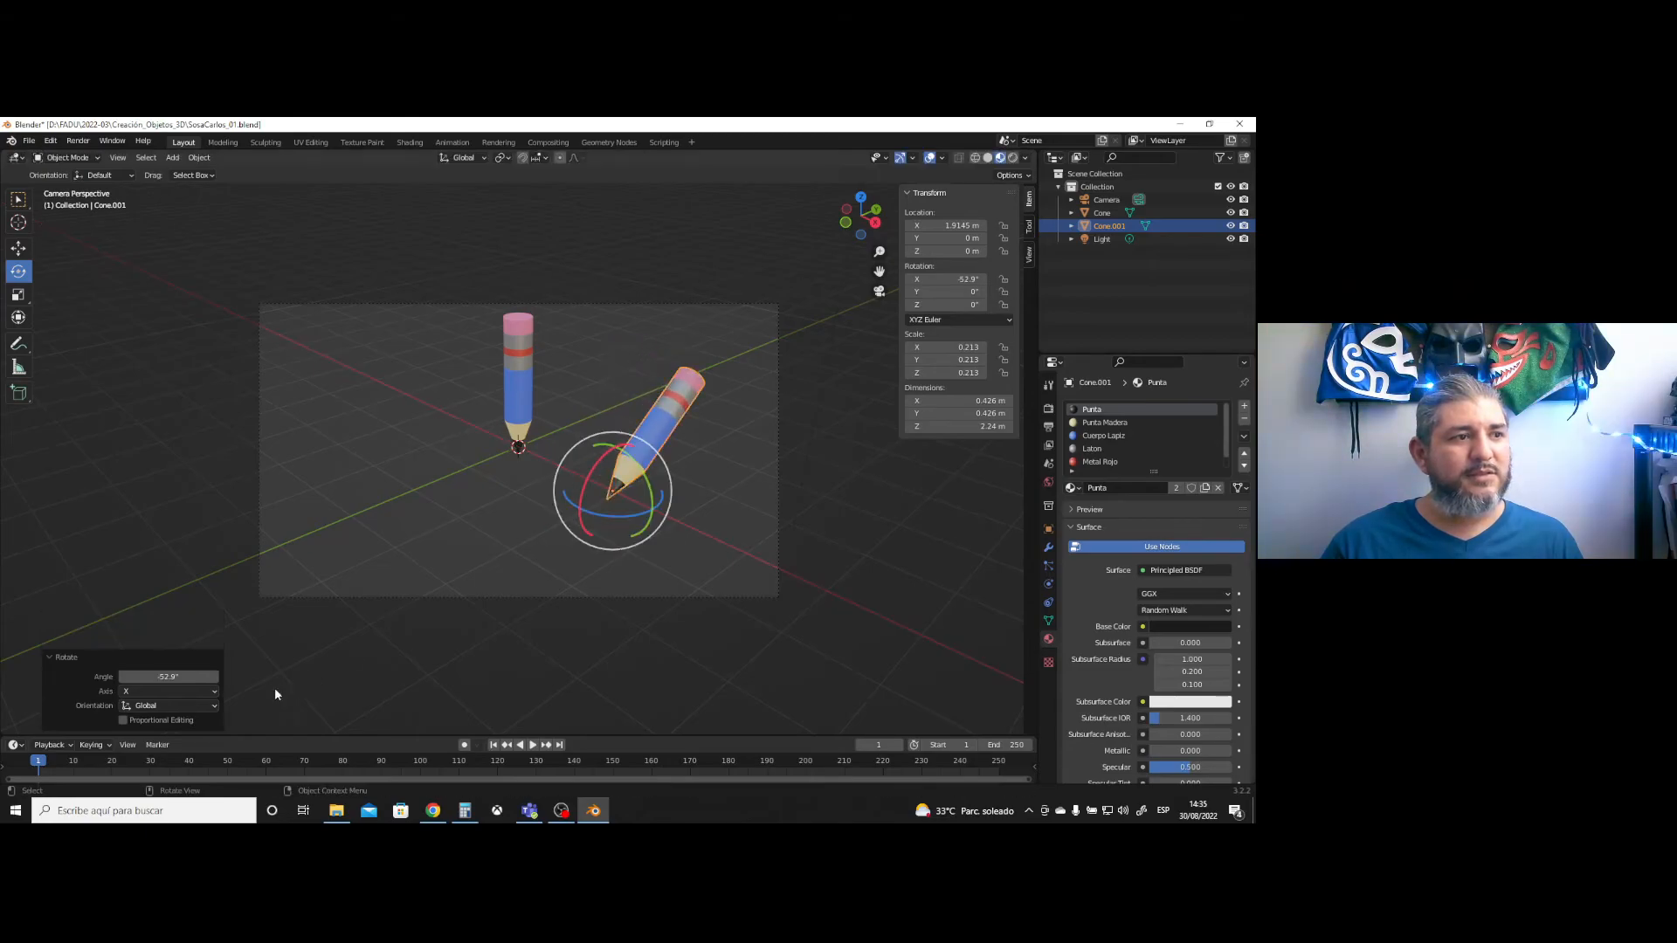
click(180, 678)
text(9)
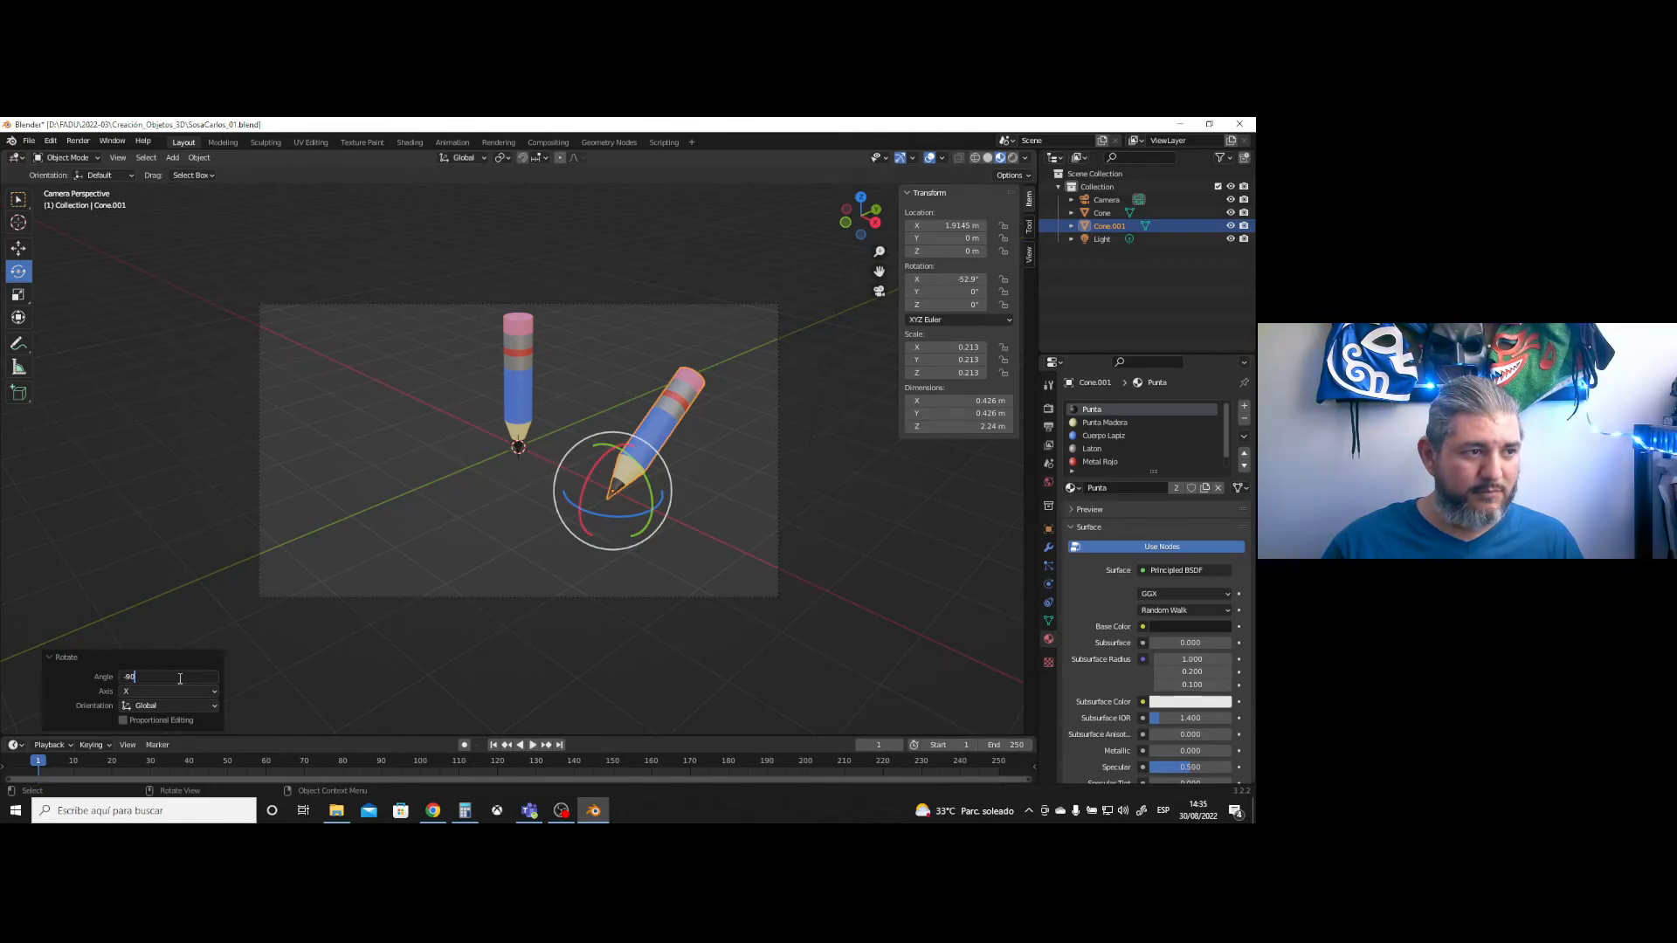
text(0)
key(Return)
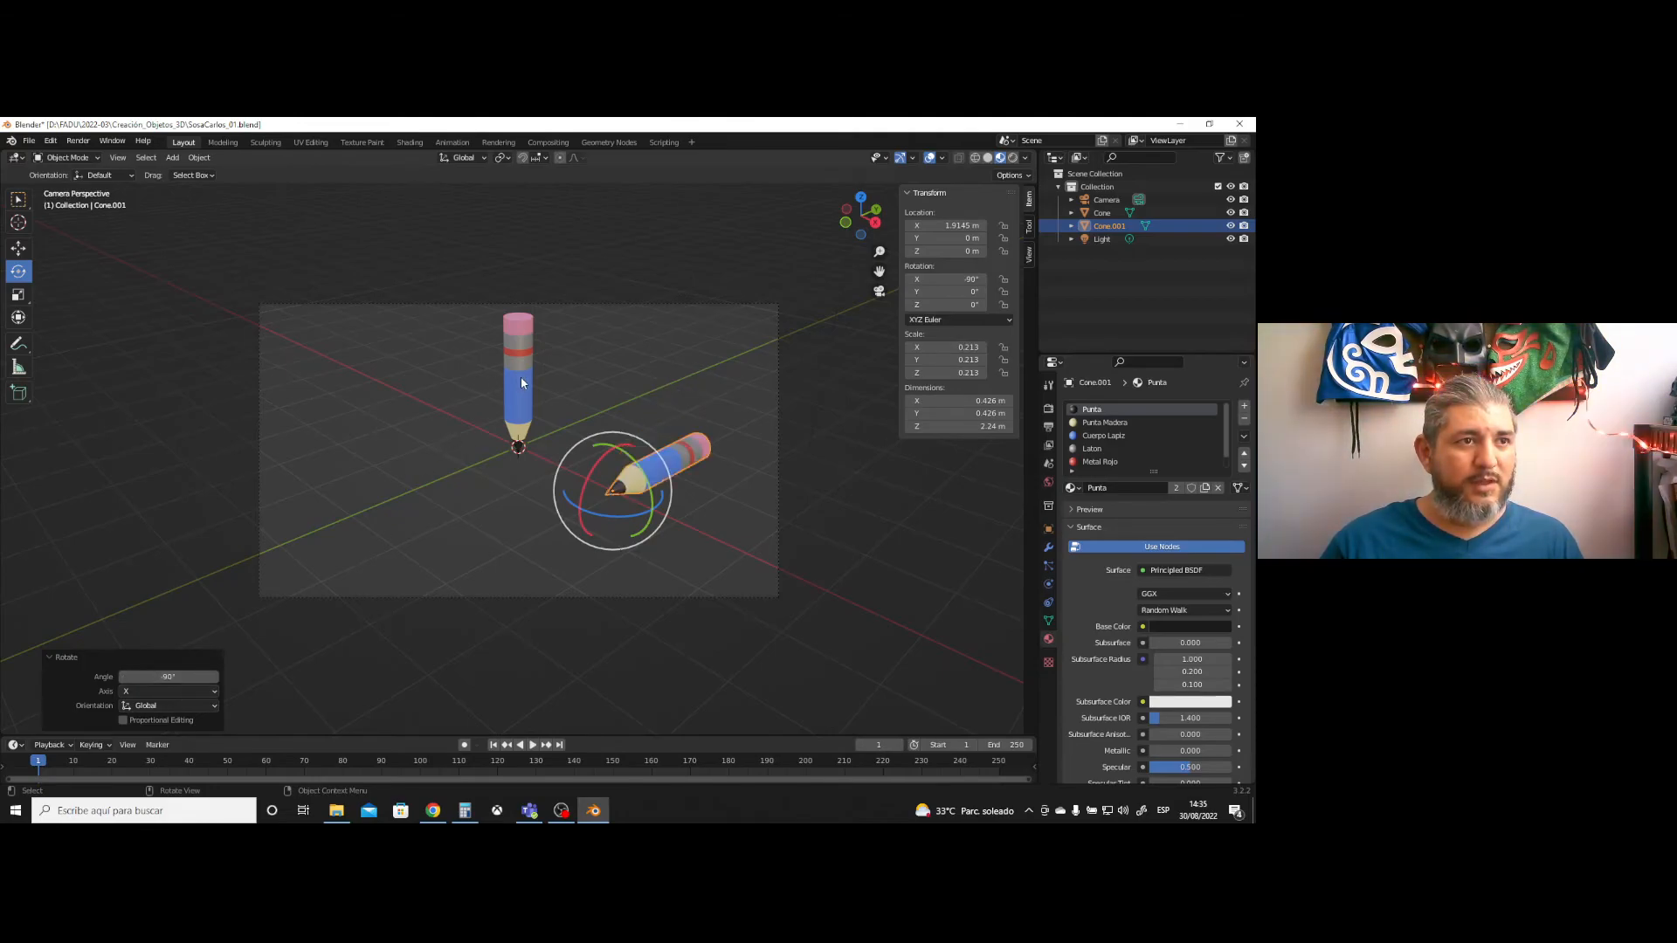
- Rotate the original pencil -90° about the global Y axis so it lies flat
click(522, 382)
drag(542, 448, 523, 414)
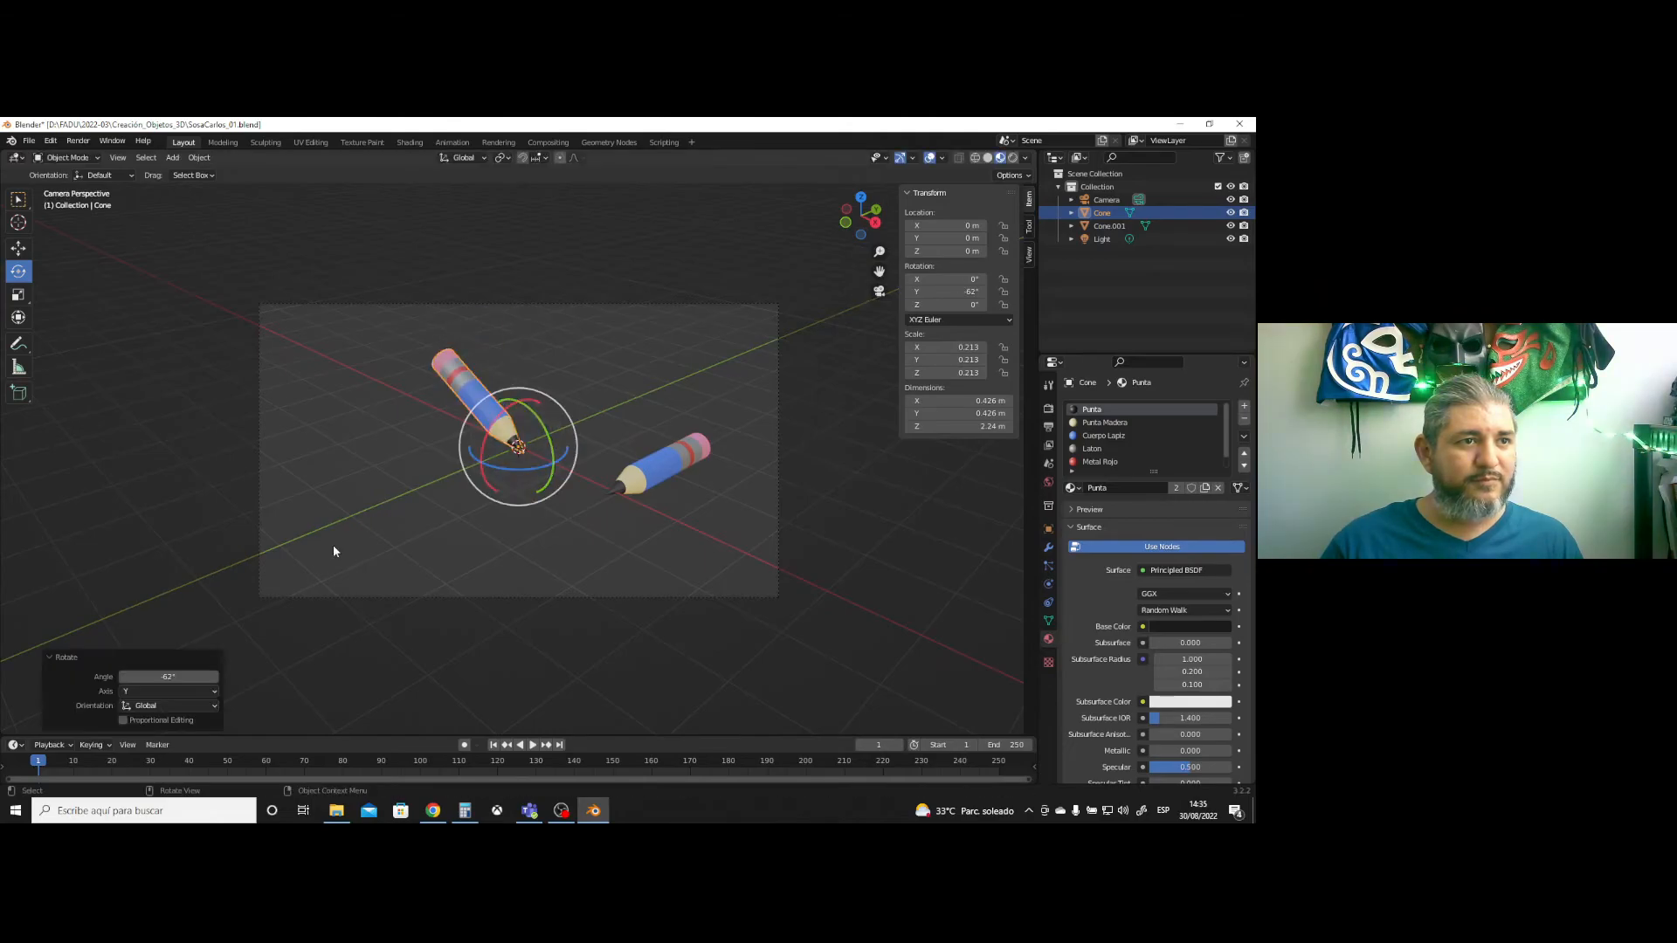
click(174, 676)
text(-6)
text(0)
key(Return)
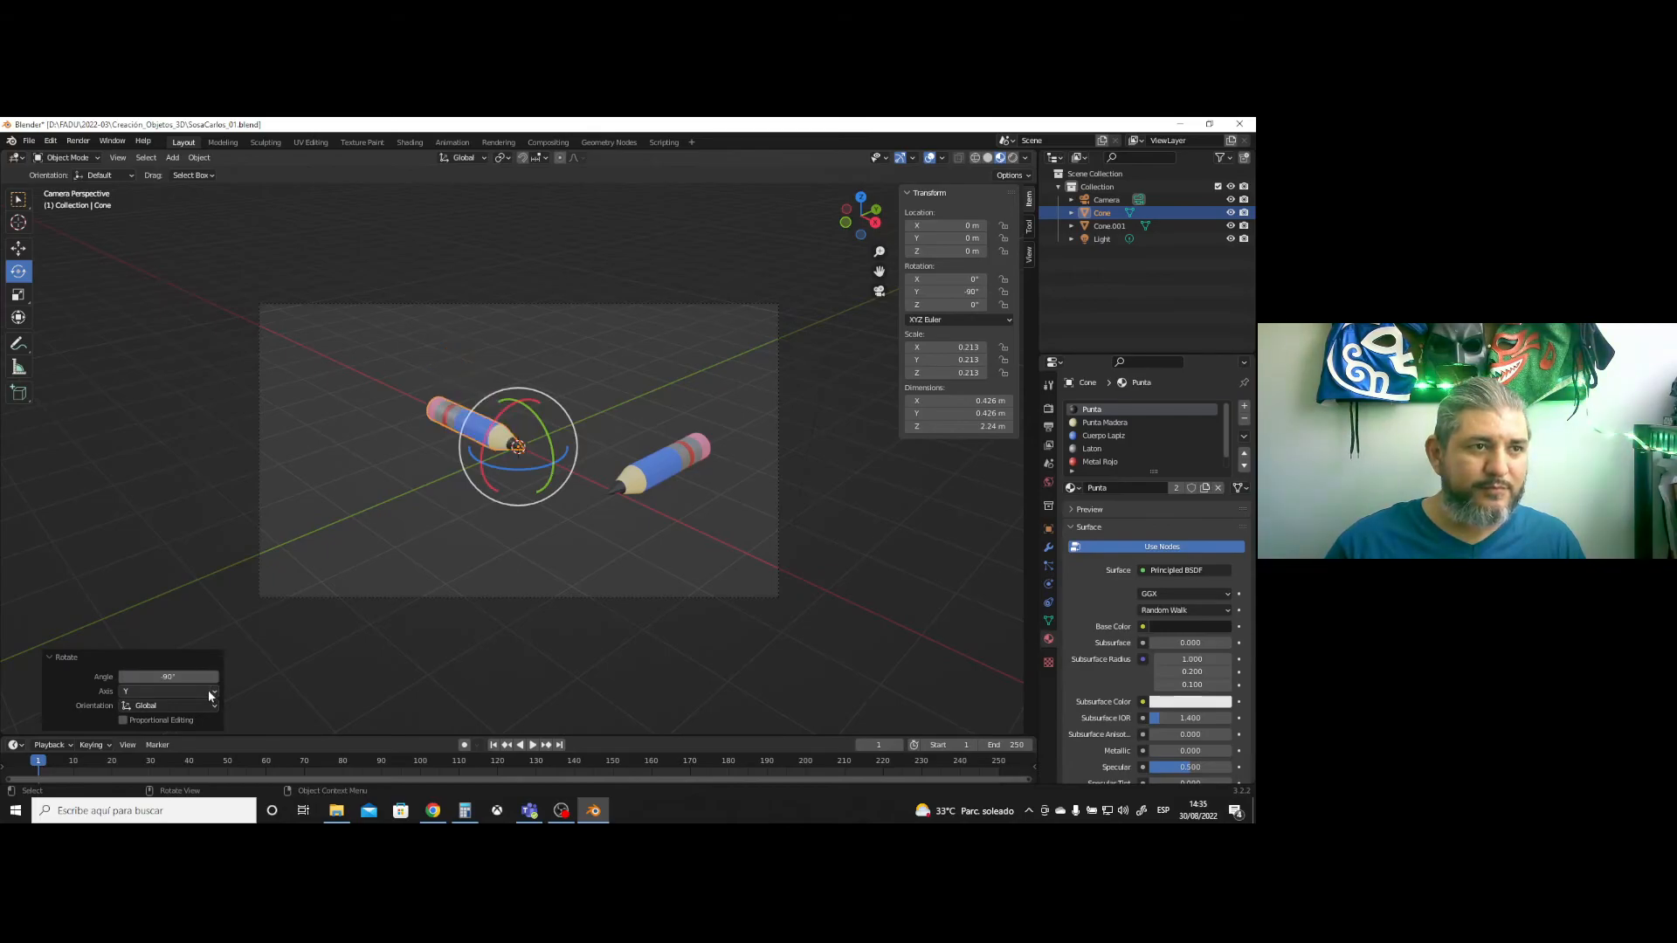
- Move the copied pencil about -1.31 m along the X axis, closer to the original pencil's tip
click(18, 248)
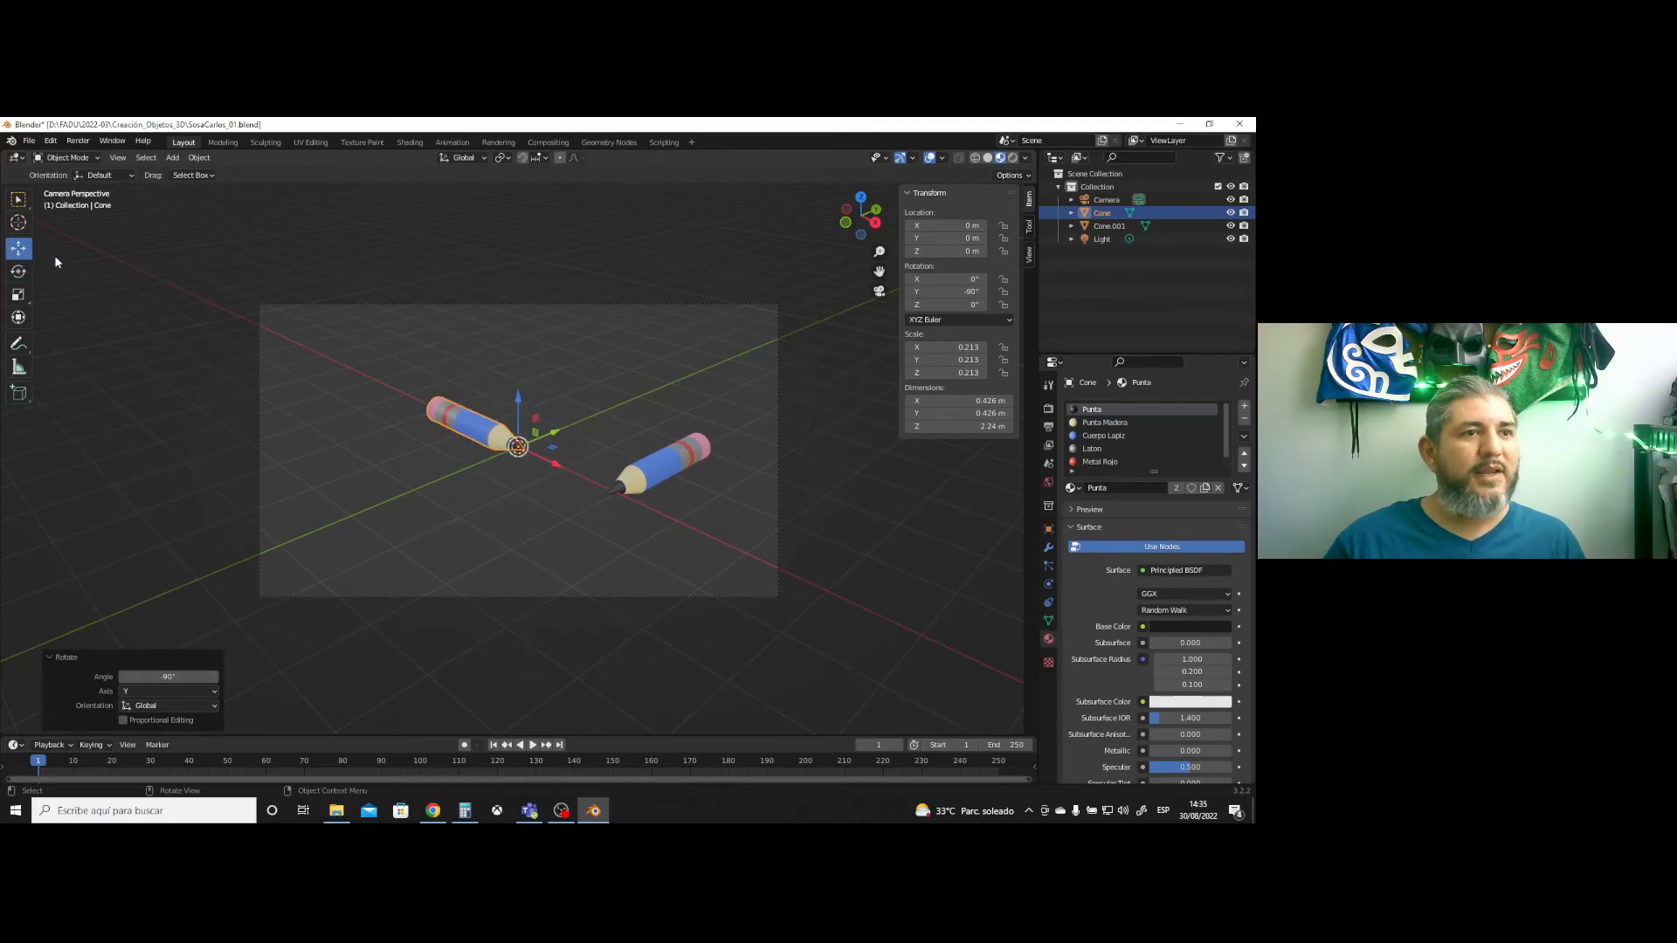
click(653, 493)
drag(650, 511, 570, 481)
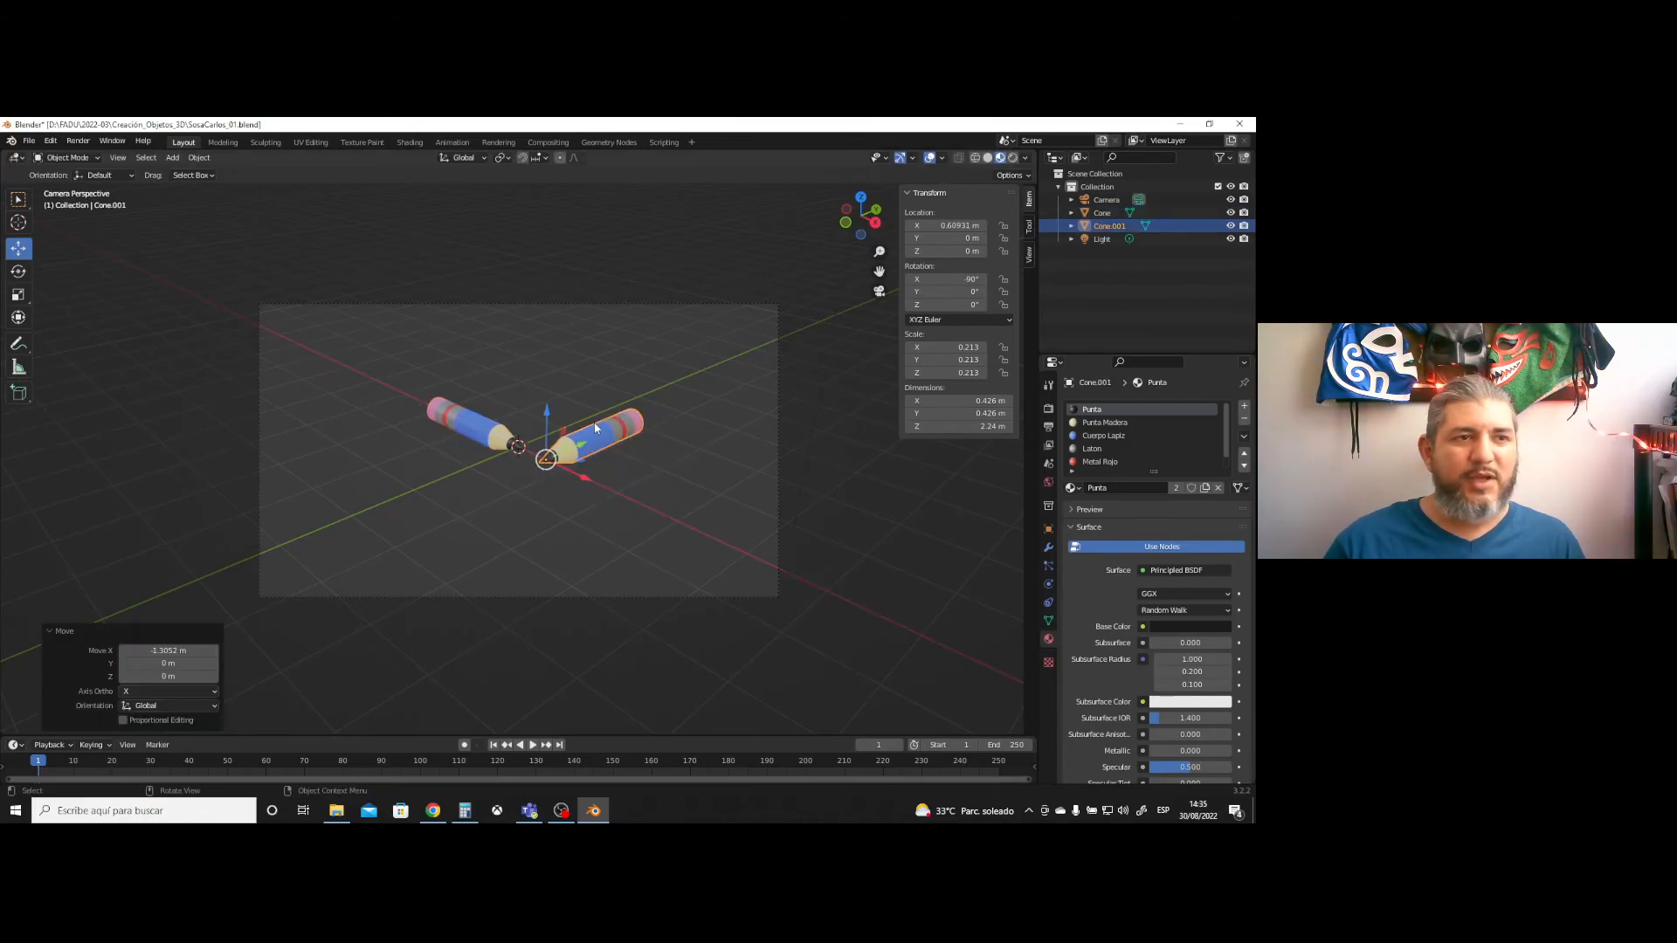
mouse_move(610, 451)
middle_down()
mouse_move(509, 461)
mouse_move(569, 451)
middle_up()
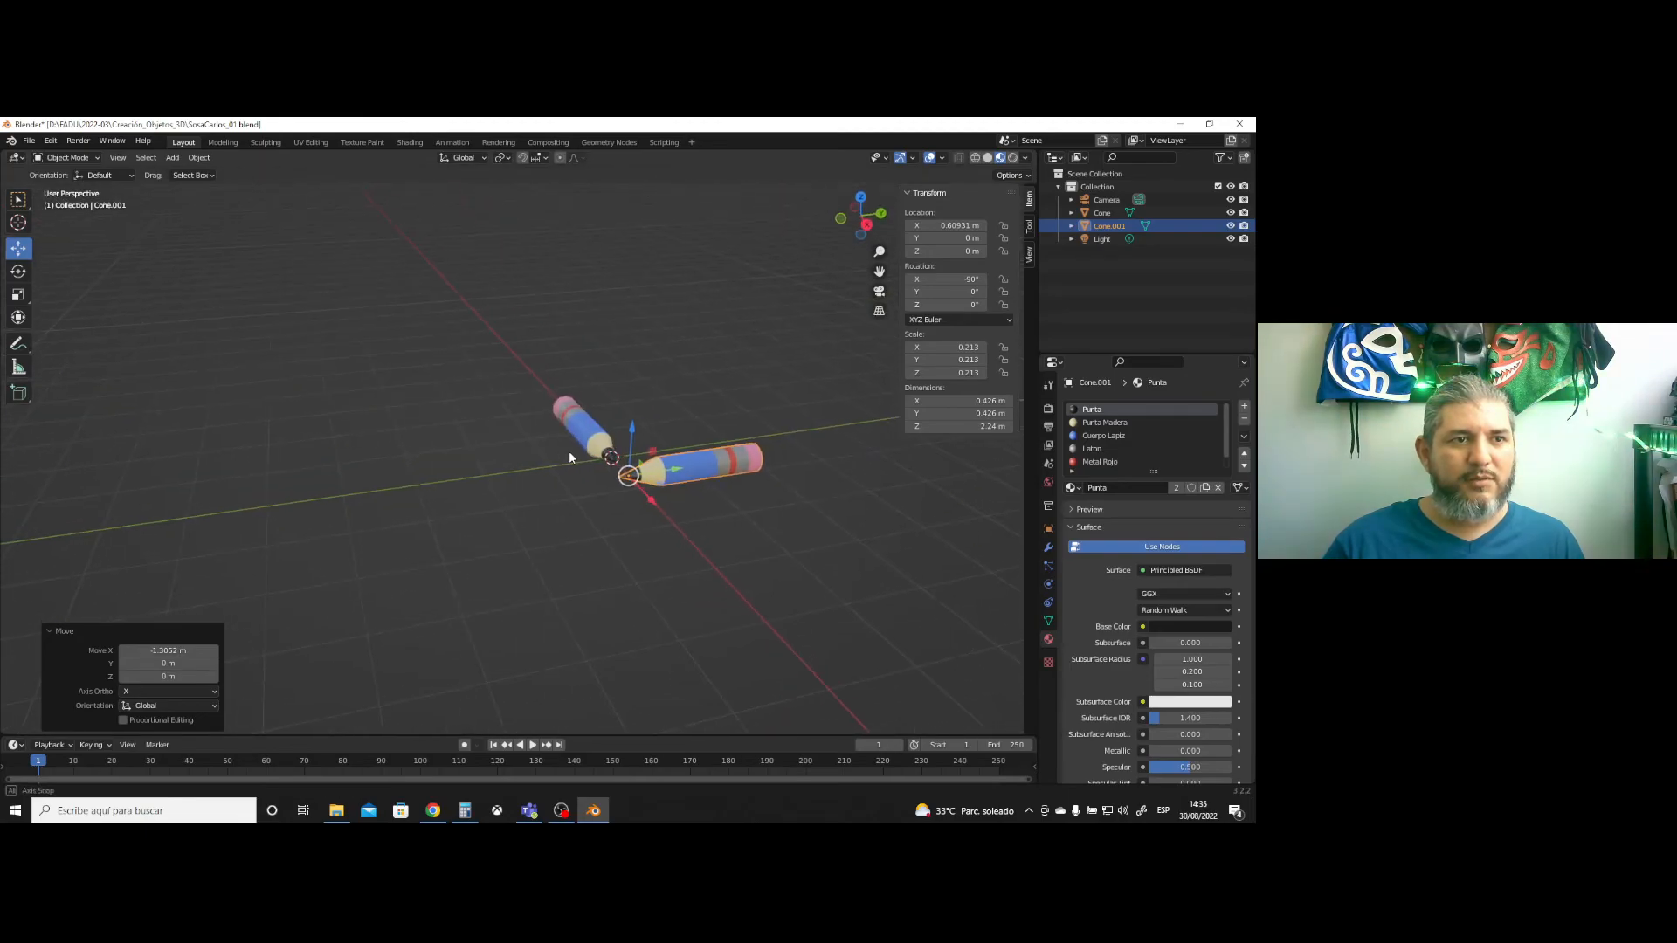
- Duplicate the original pencil lying along the X axis and place the copy beside it along the Y axis
scroll(638, 464, up, 4)
mouse_move(723, 496)
middle_down()
mouse_move(340, 498)
mouse_move(434, 476)
middle_up()
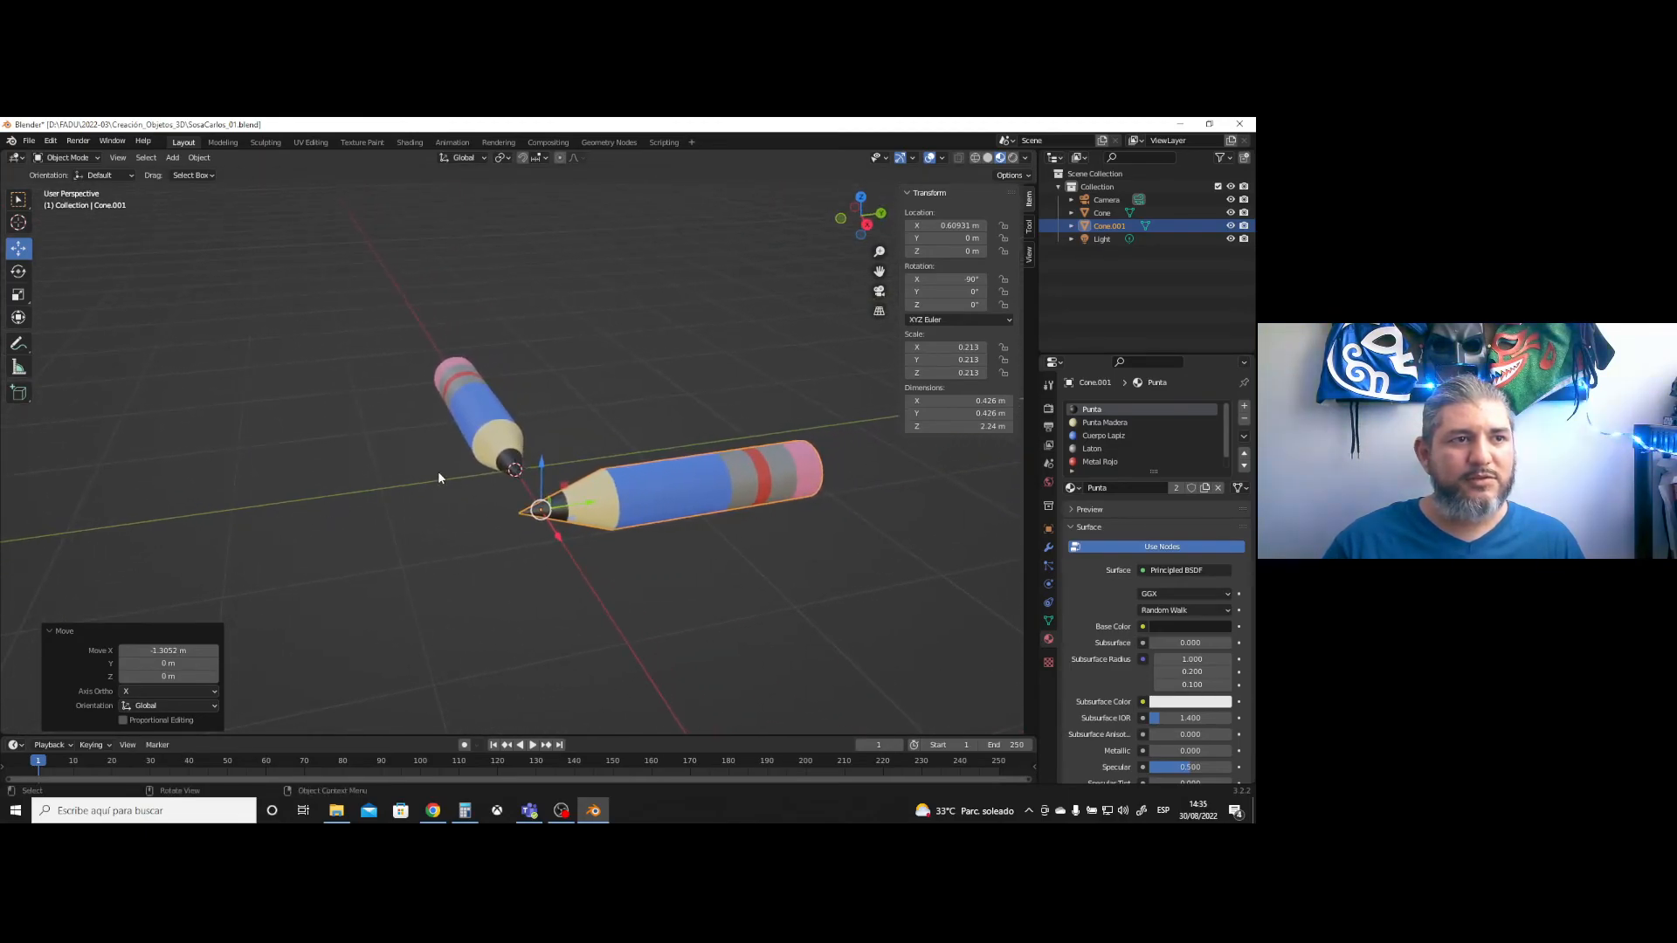
click(486, 422)
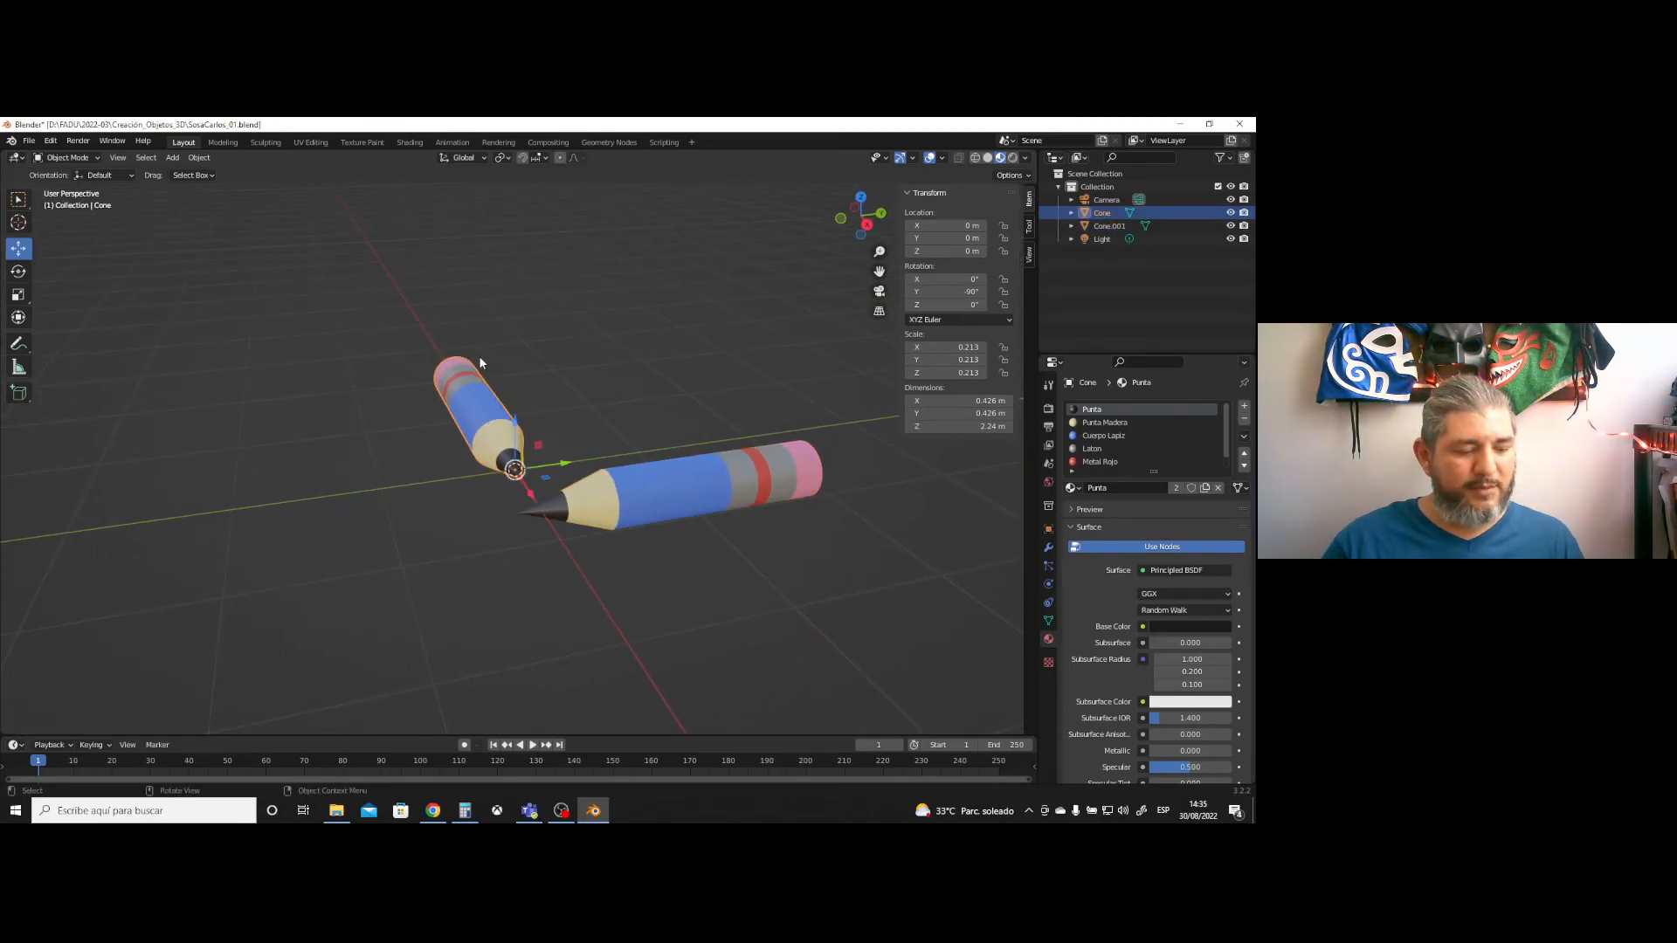
key(shift+d)
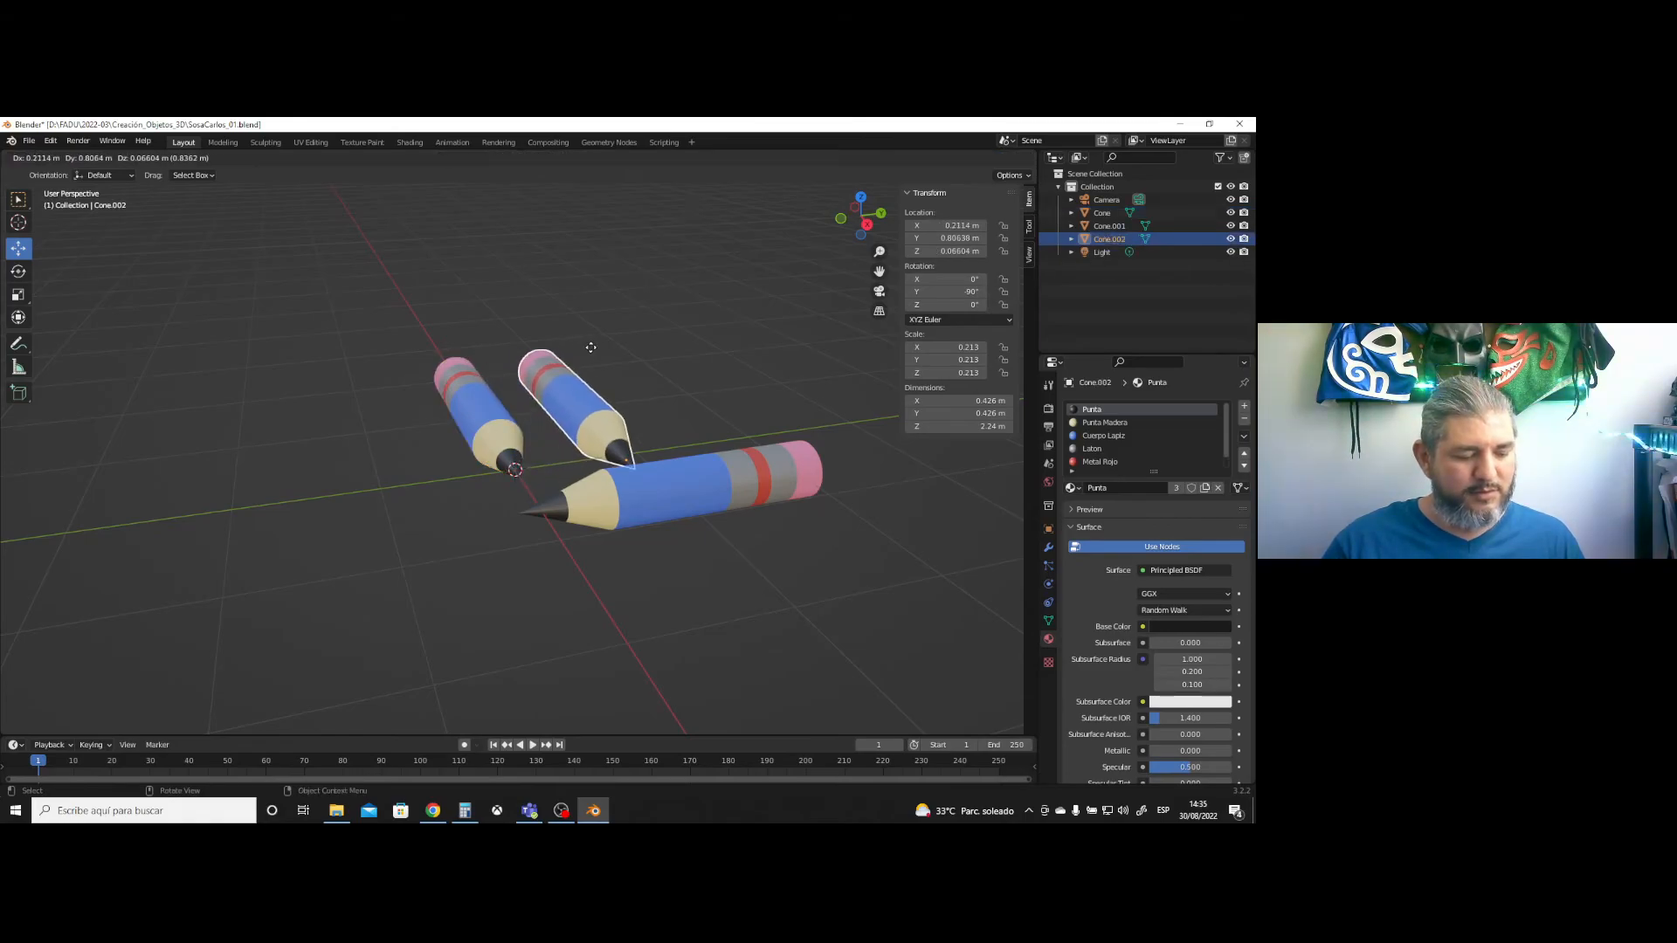
key(x)
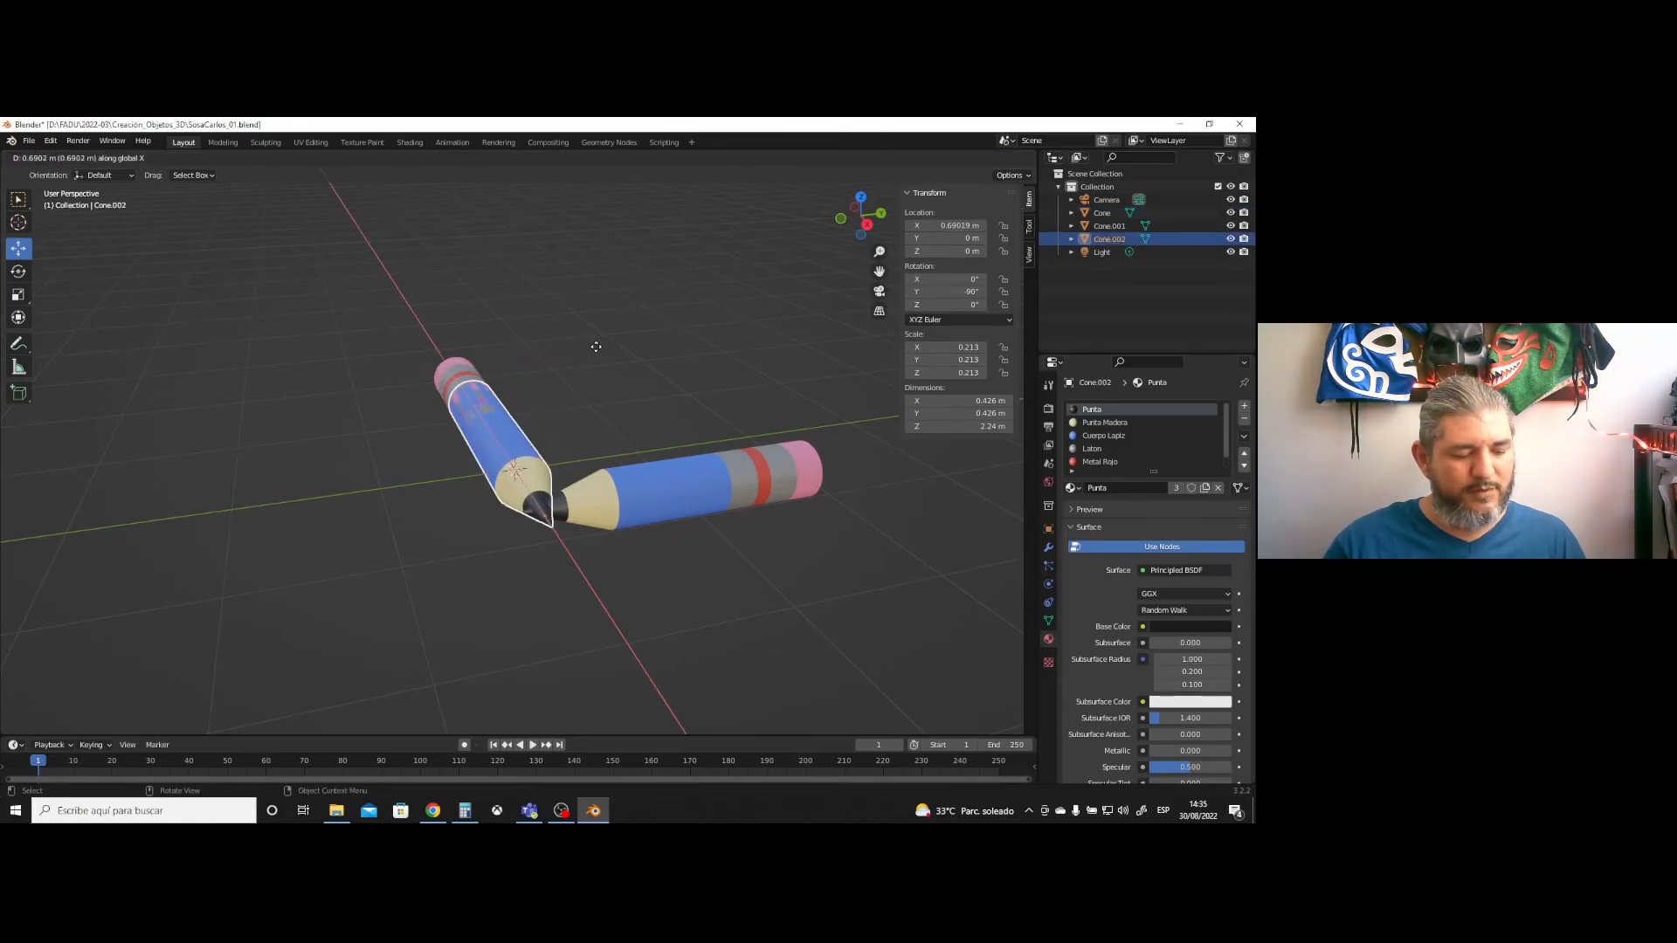
key(y)
click(591, 409)
- Rotate the new copy about 56° in the ground plane and move it to about X -0.32 m, Y 0.38 m
click(16, 274)
drag(640, 480, 512, 429)
click(18, 248)
drag(681, 451, 581, 443)
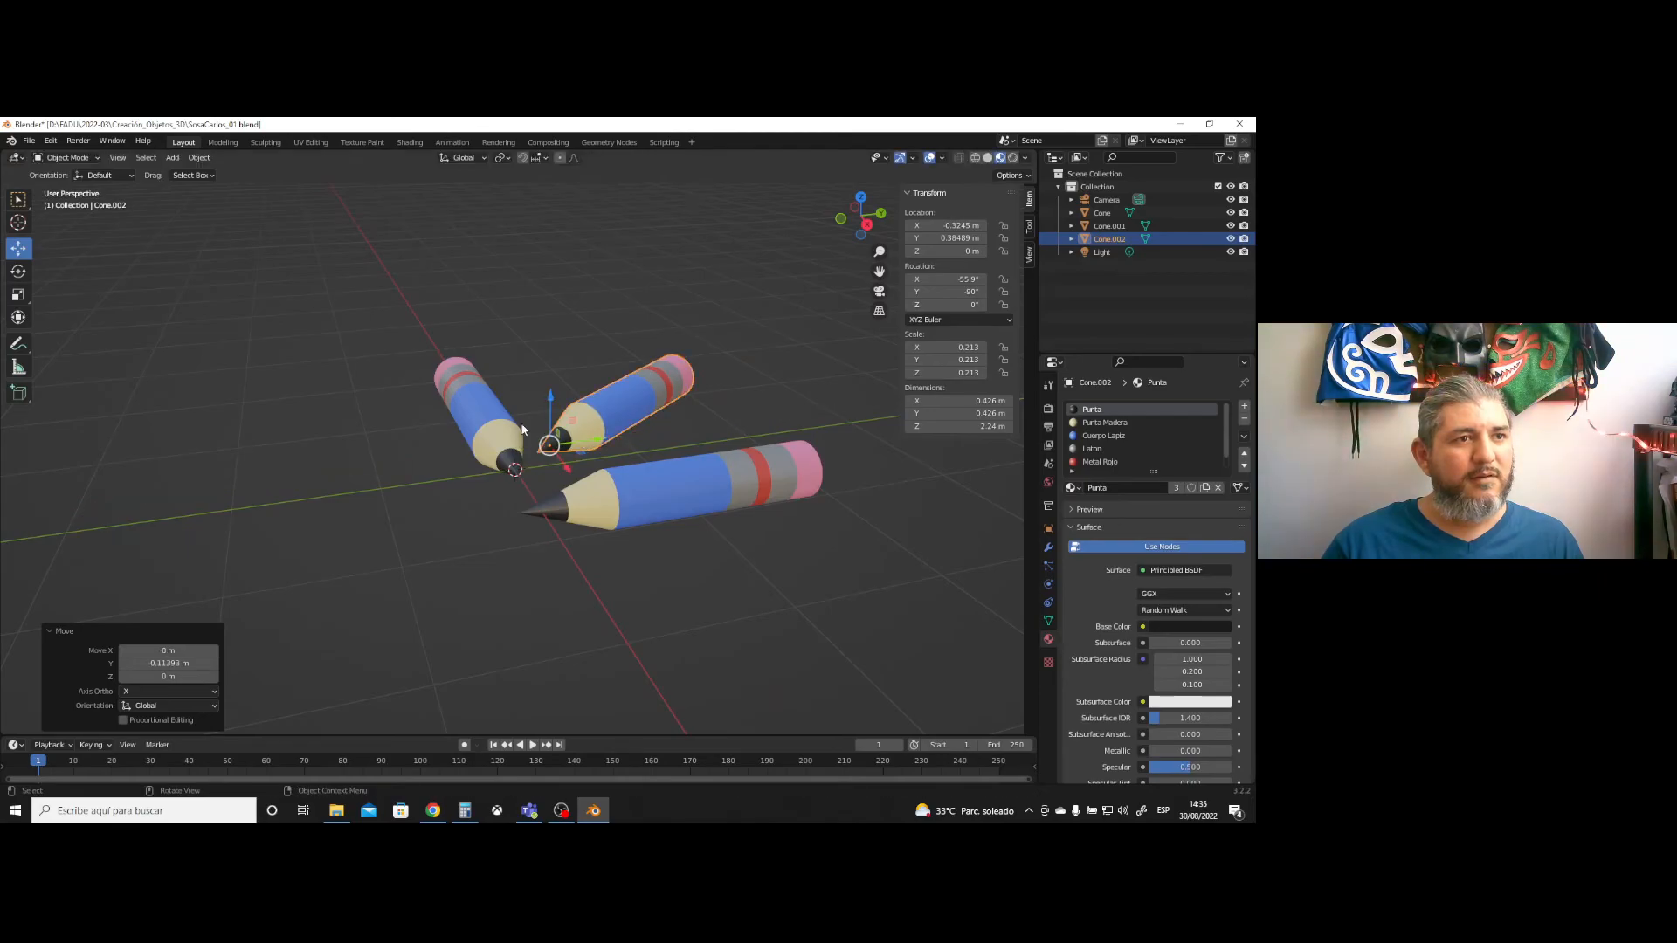
- Duplicate the original pencil again and place this copy at about X -0.87 m, Y 0.64 m
click(504, 414)
key(shift+d)
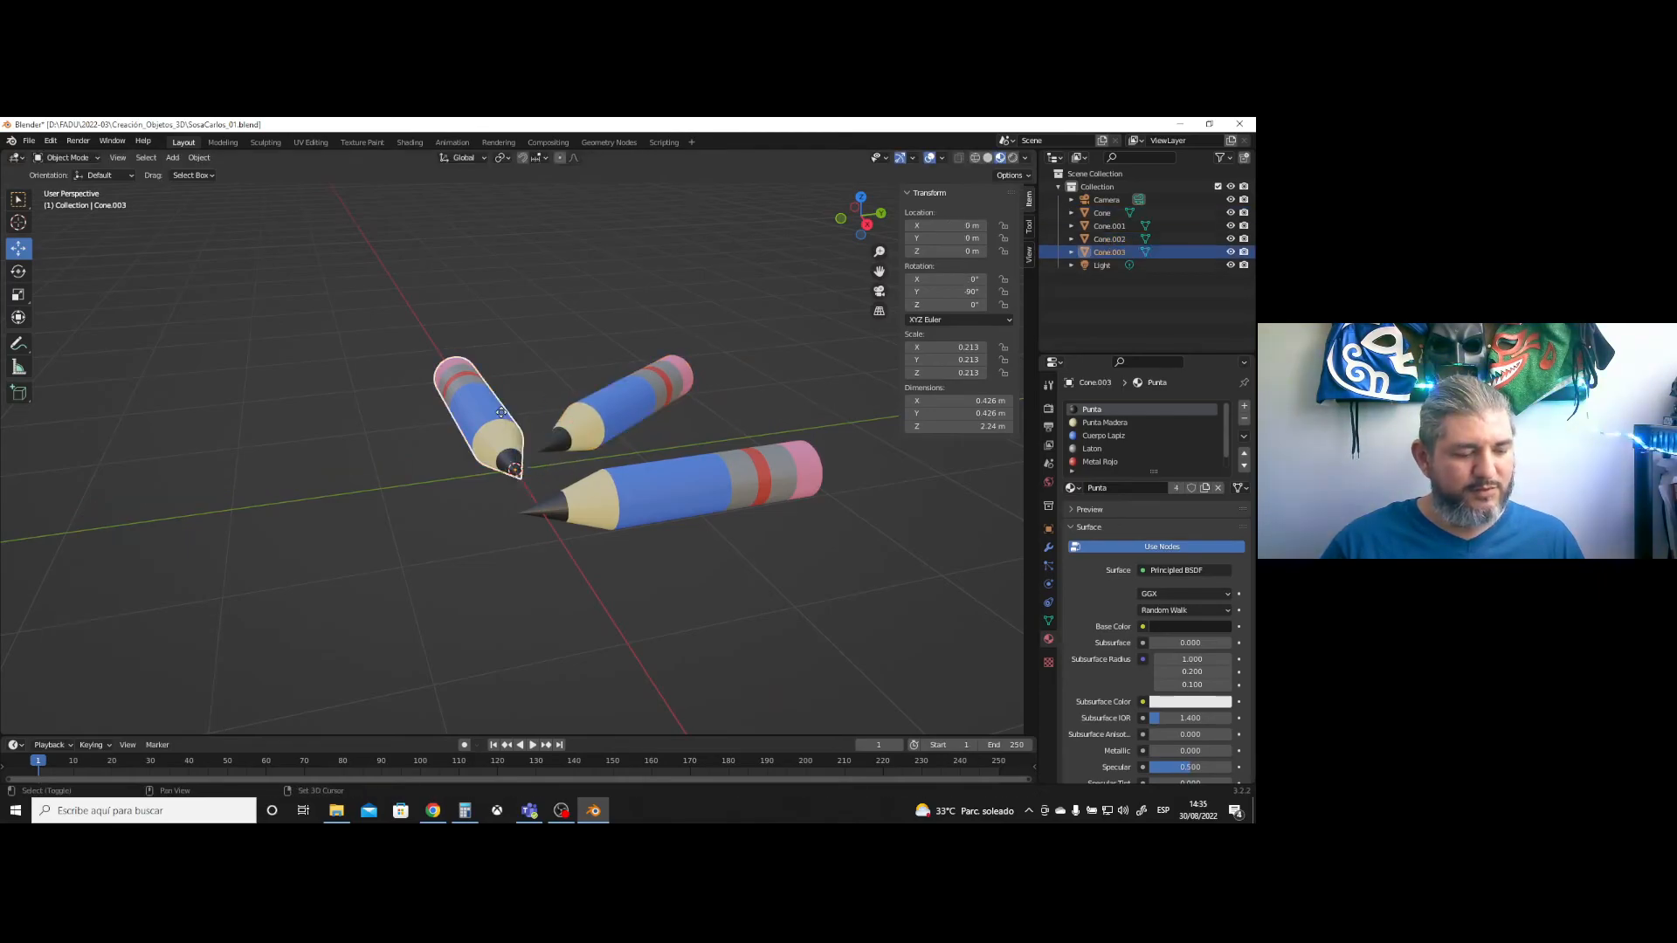
key(y)
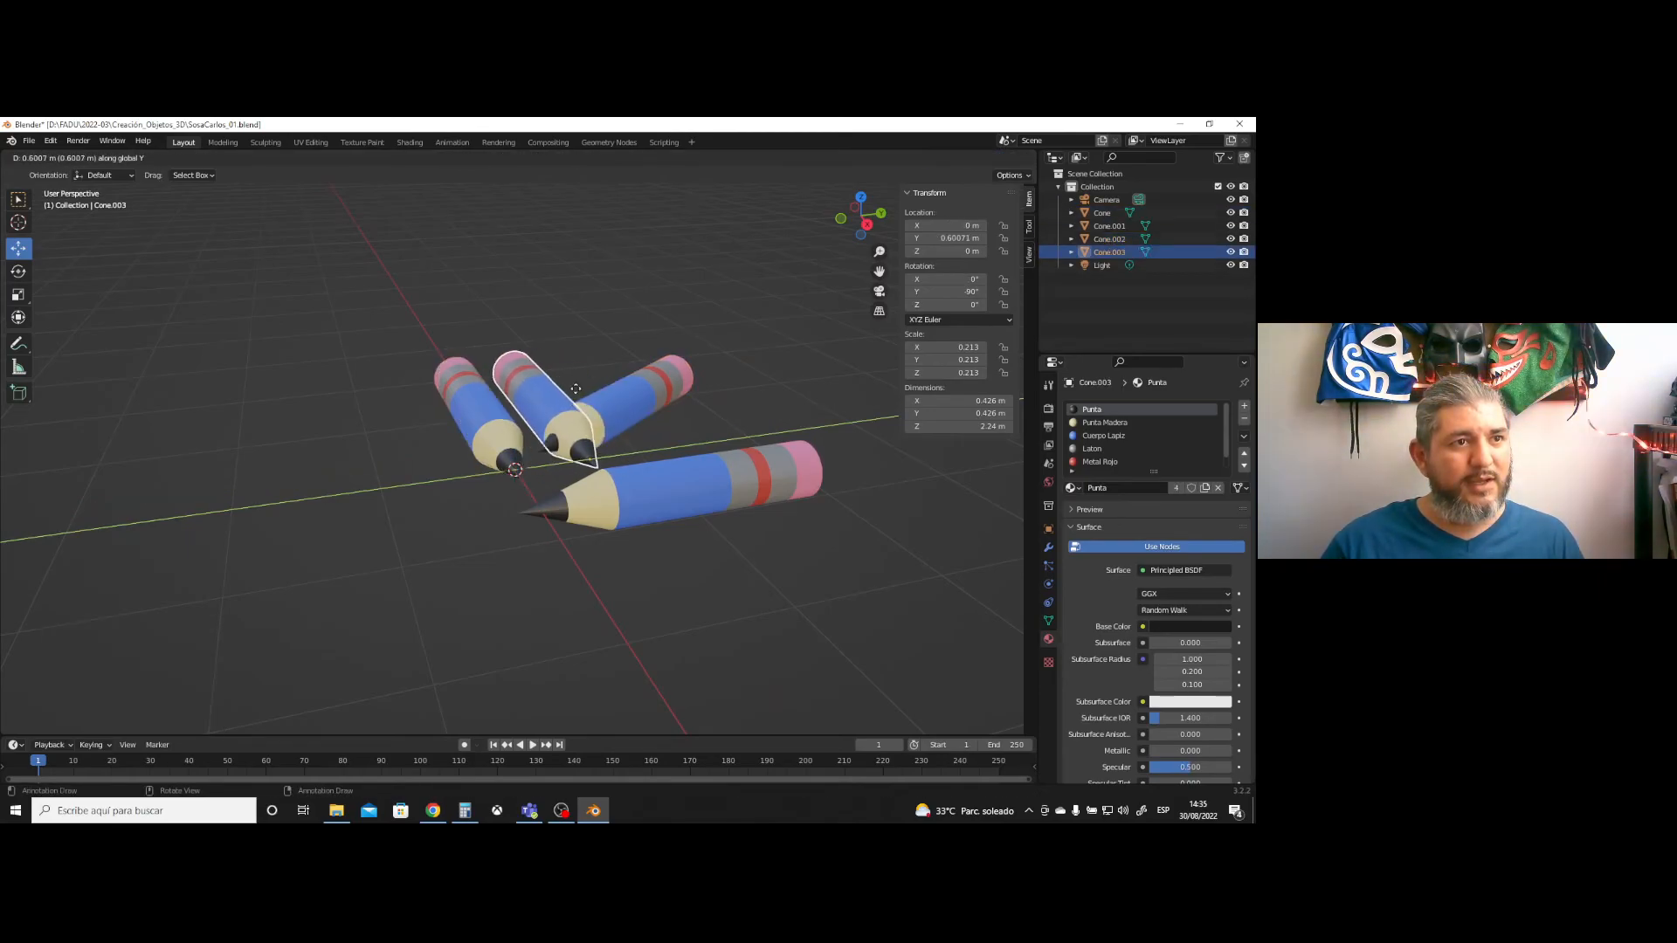
click(573, 411)
drag(612, 484, 573, 428)
- In the front view, tilt the newest pencil copy about -13.6° around the global Y axis
mouse_move(572, 428)
middle_down()
mouse_move(682, 423)
mouse_move(607, 459)
mouse_move(802, 806)
middle_up()
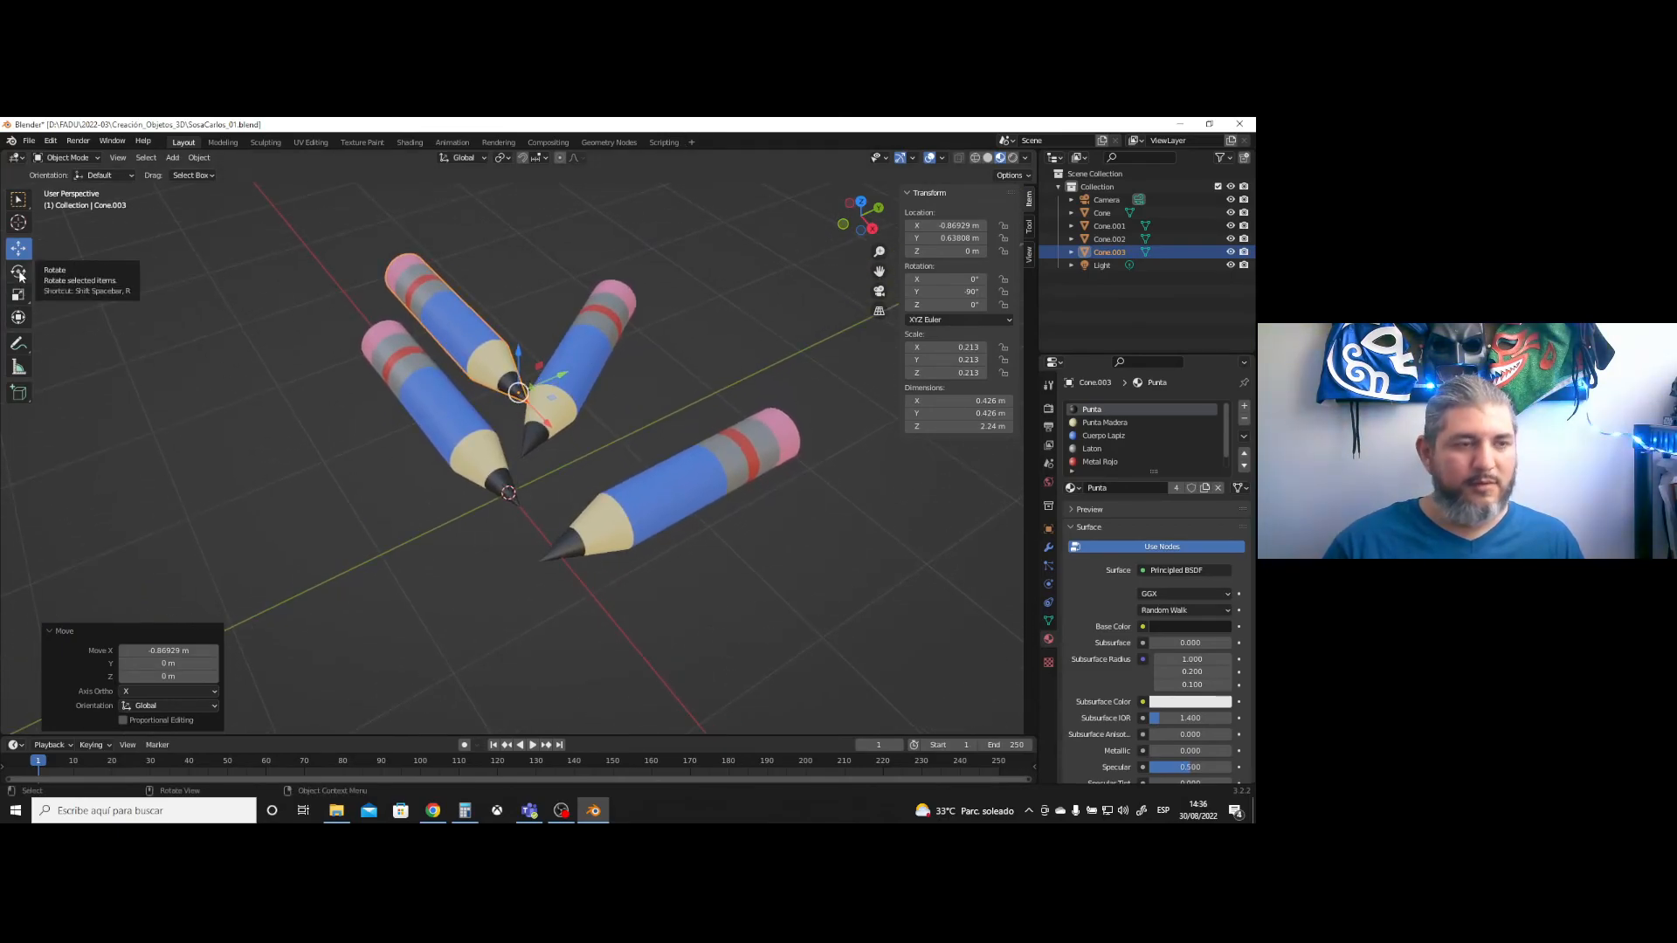
click(118, 158)
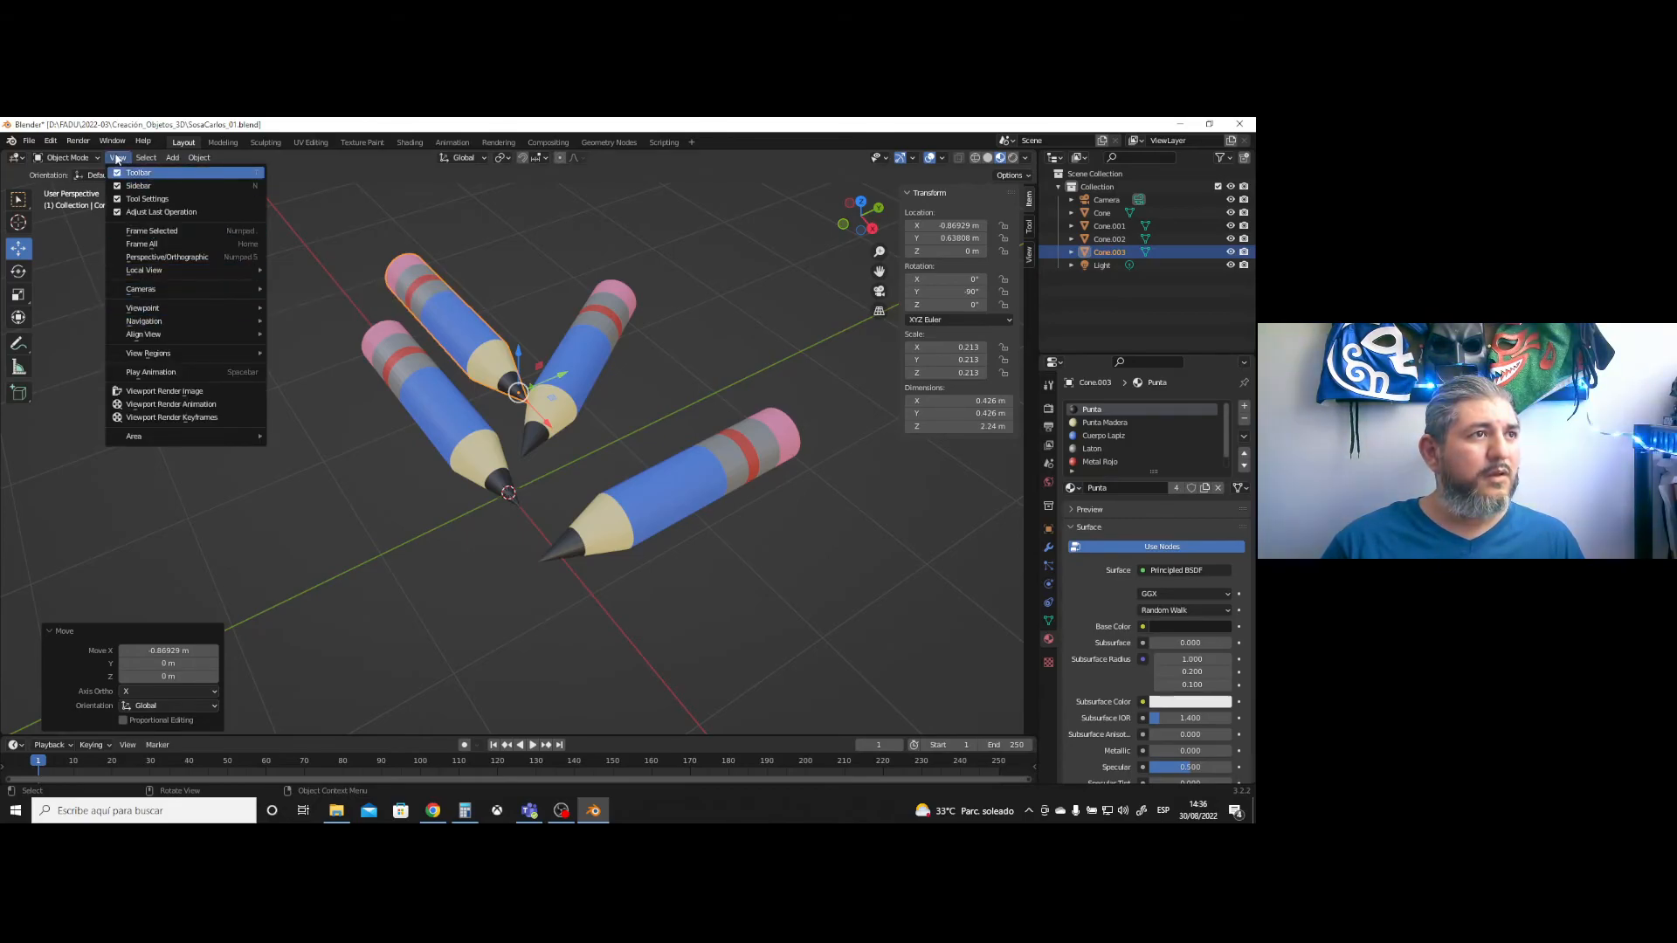
mouse_move(162, 309)
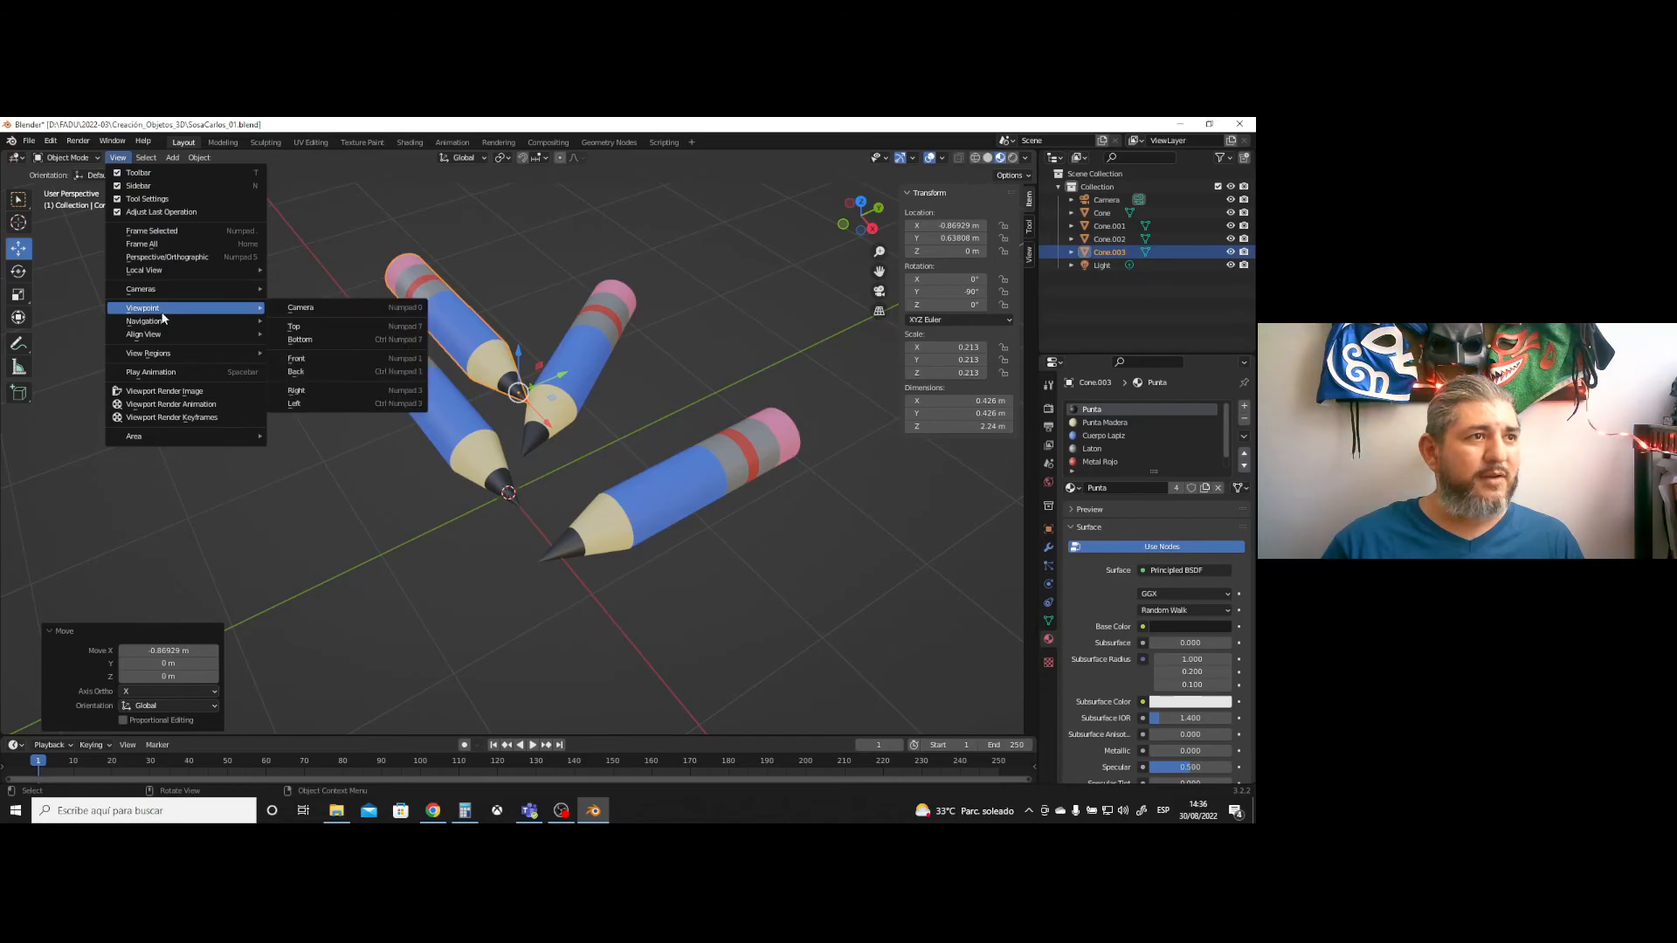
click(293, 359)
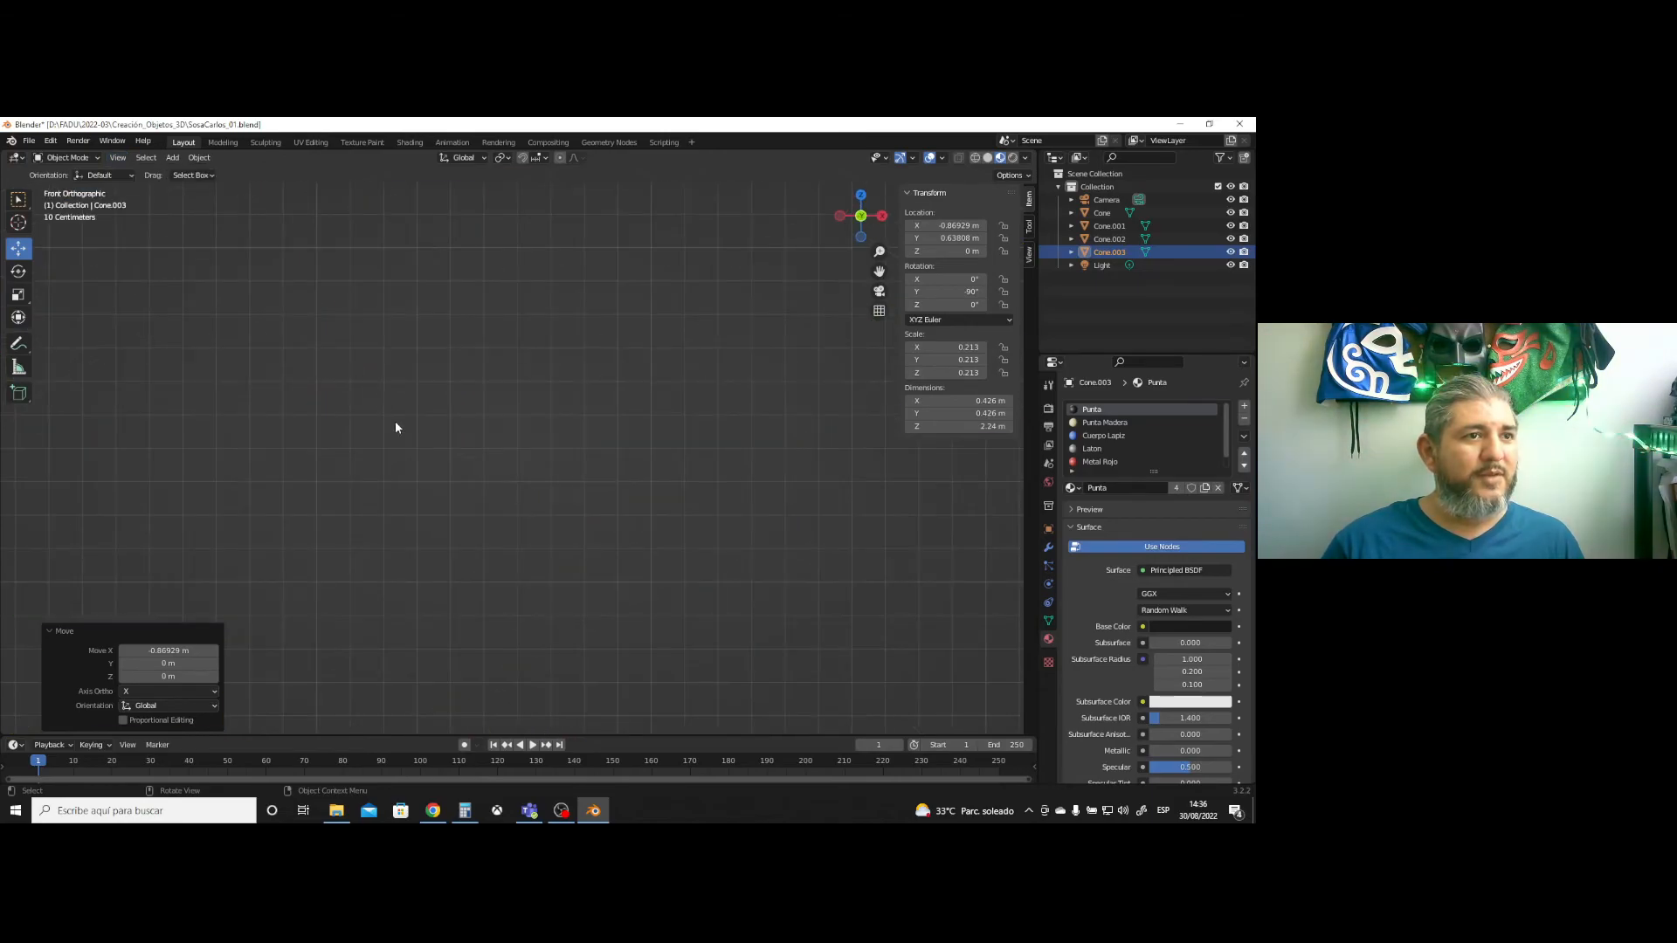
scroll(394, 423, down, 5)
scroll(412, 556, up, 1)
shift+middle_drag(425, 602, 646, 524)
scroll(648, 527, up, 3)
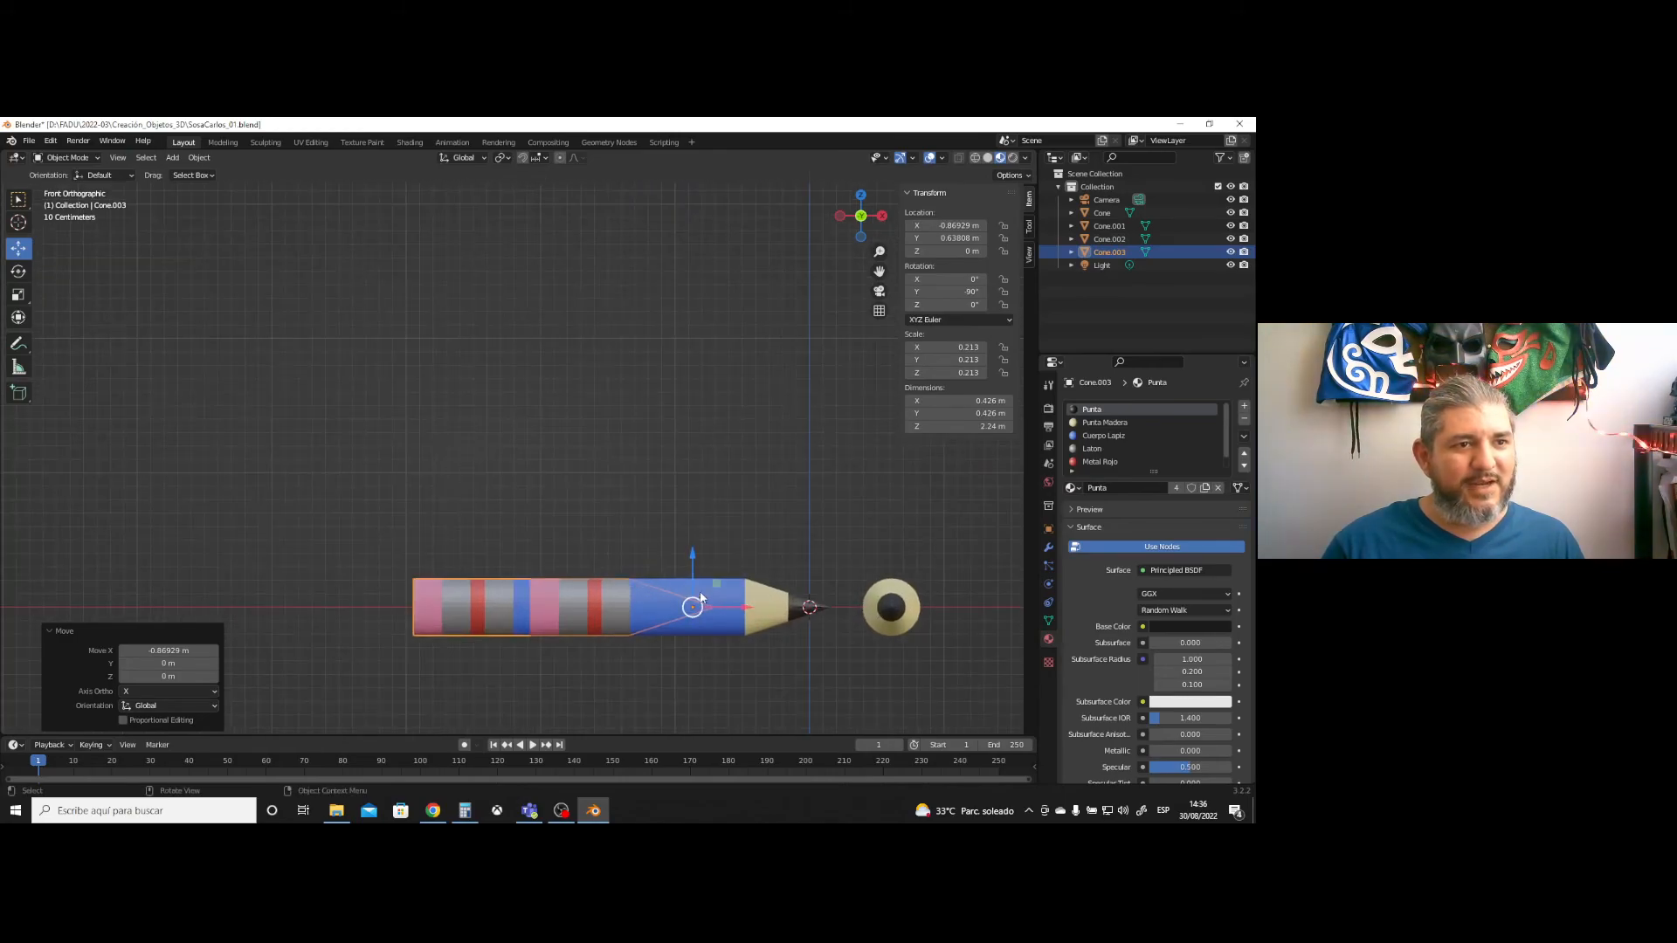
click(19, 270)
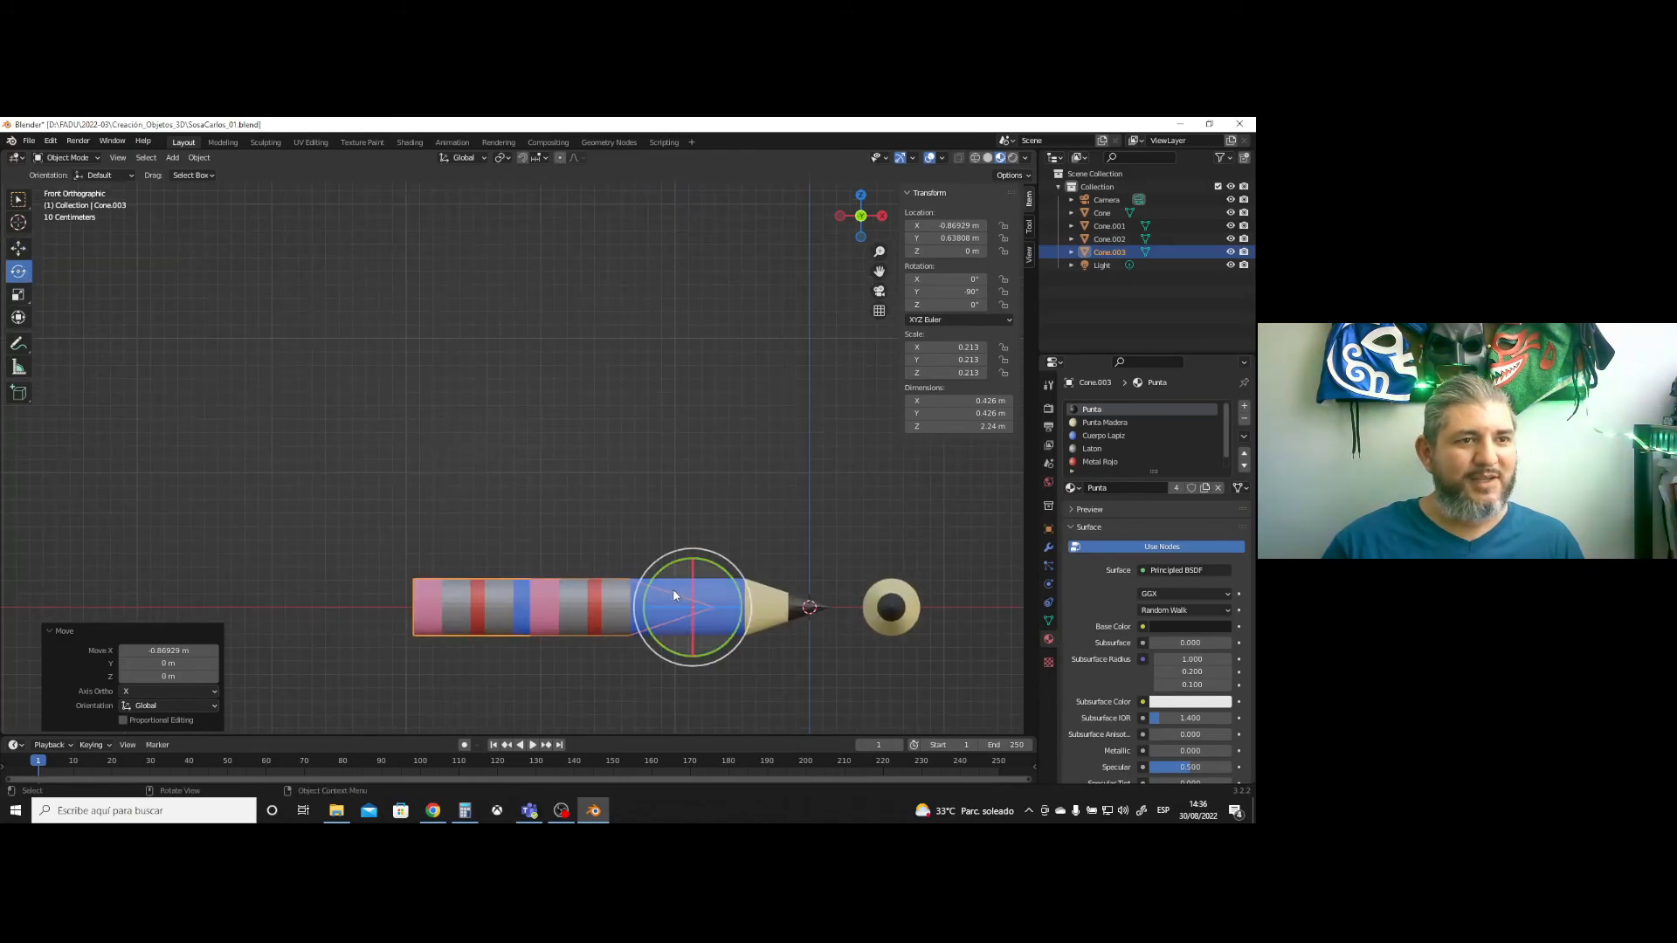
drag(675, 572, 655, 576)
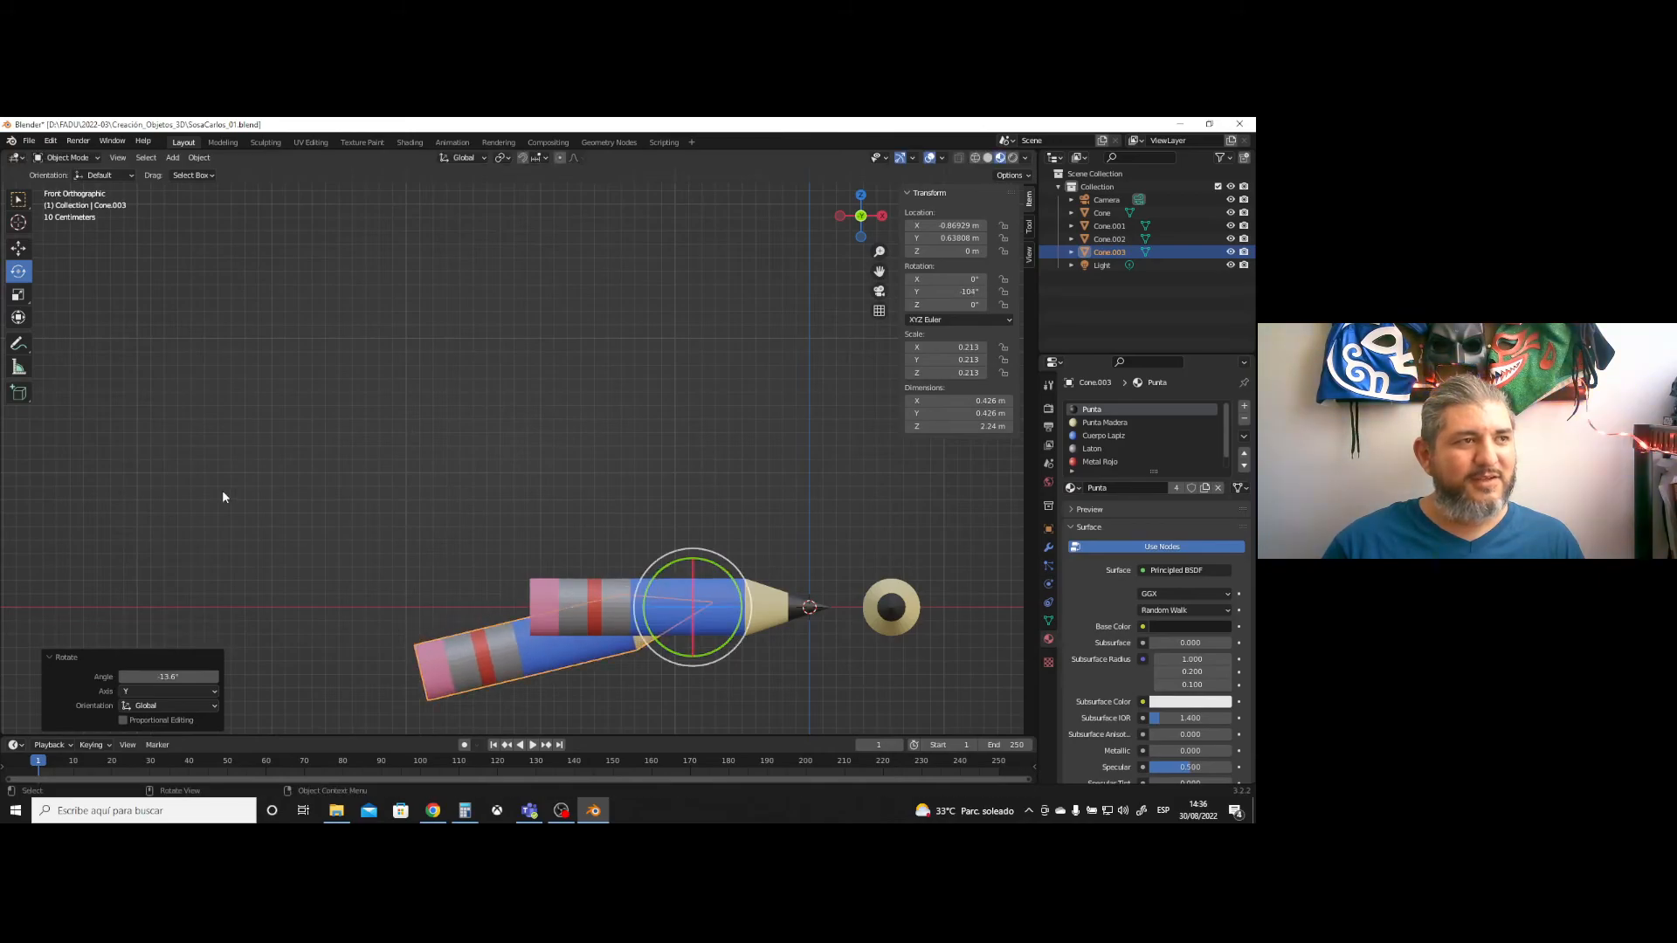
- Raise the tilted pencil about 0.5 m and shift it to about X -0.53 m, Y 1.13 m over the neighbouring pencil
click(18, 248)
mouse_move(692, 566)
mouse_down()
mouse_move(685, 469)
mouse_move(685, 495)
mouse_up()
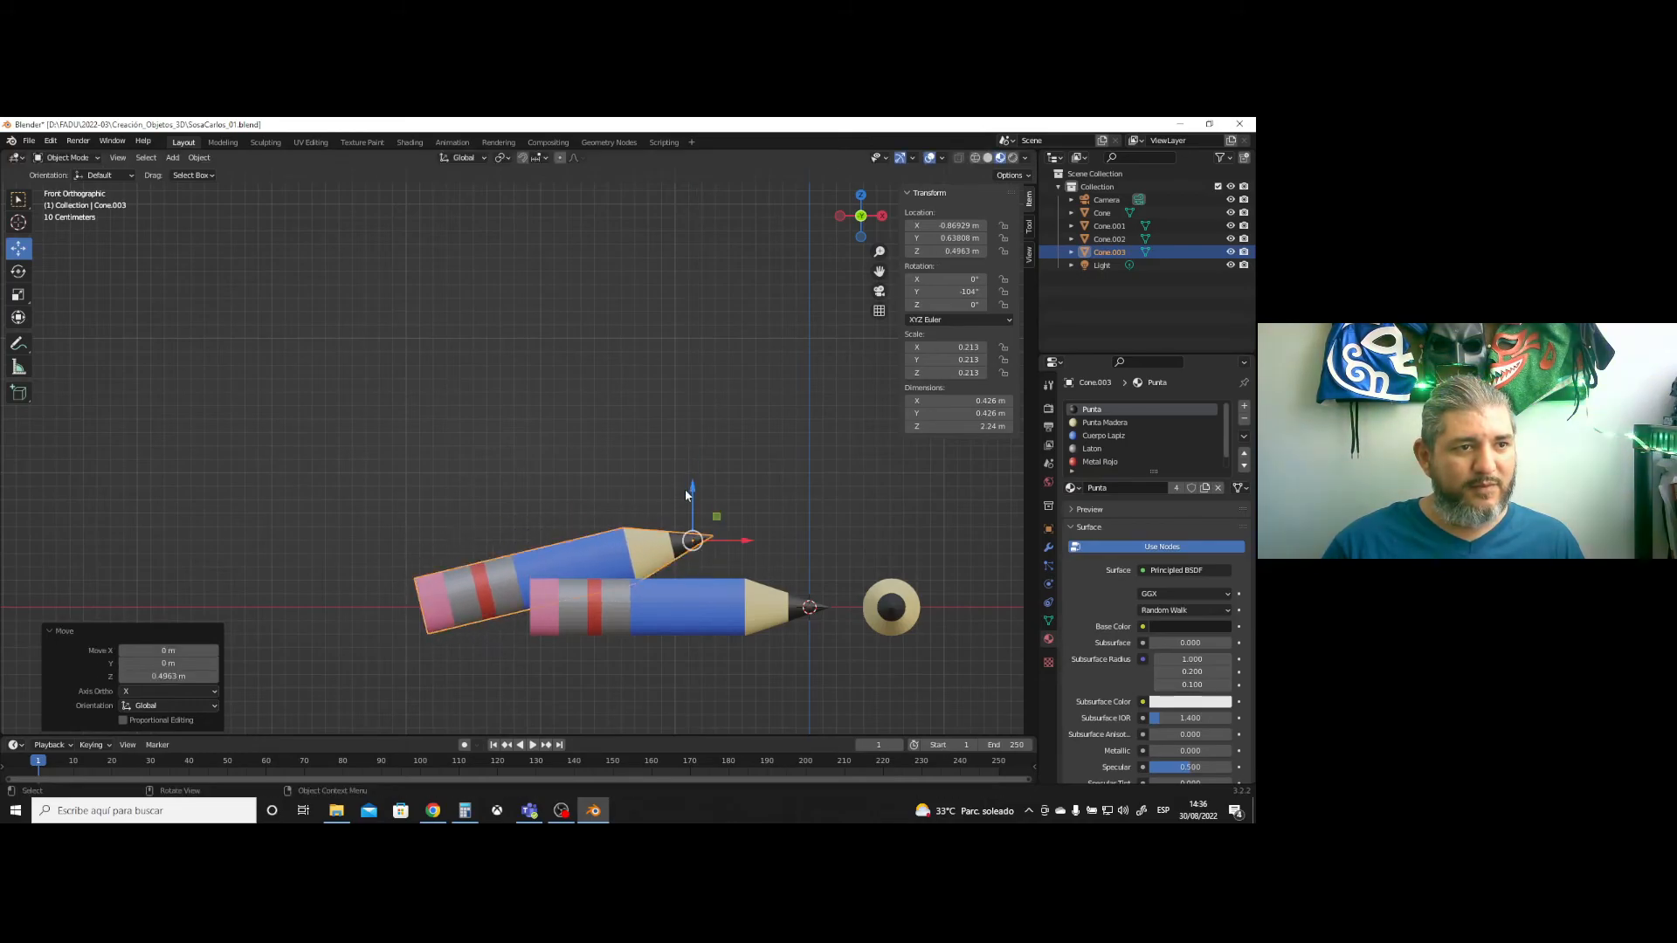
middle_drag(780, 538, 676, 594)
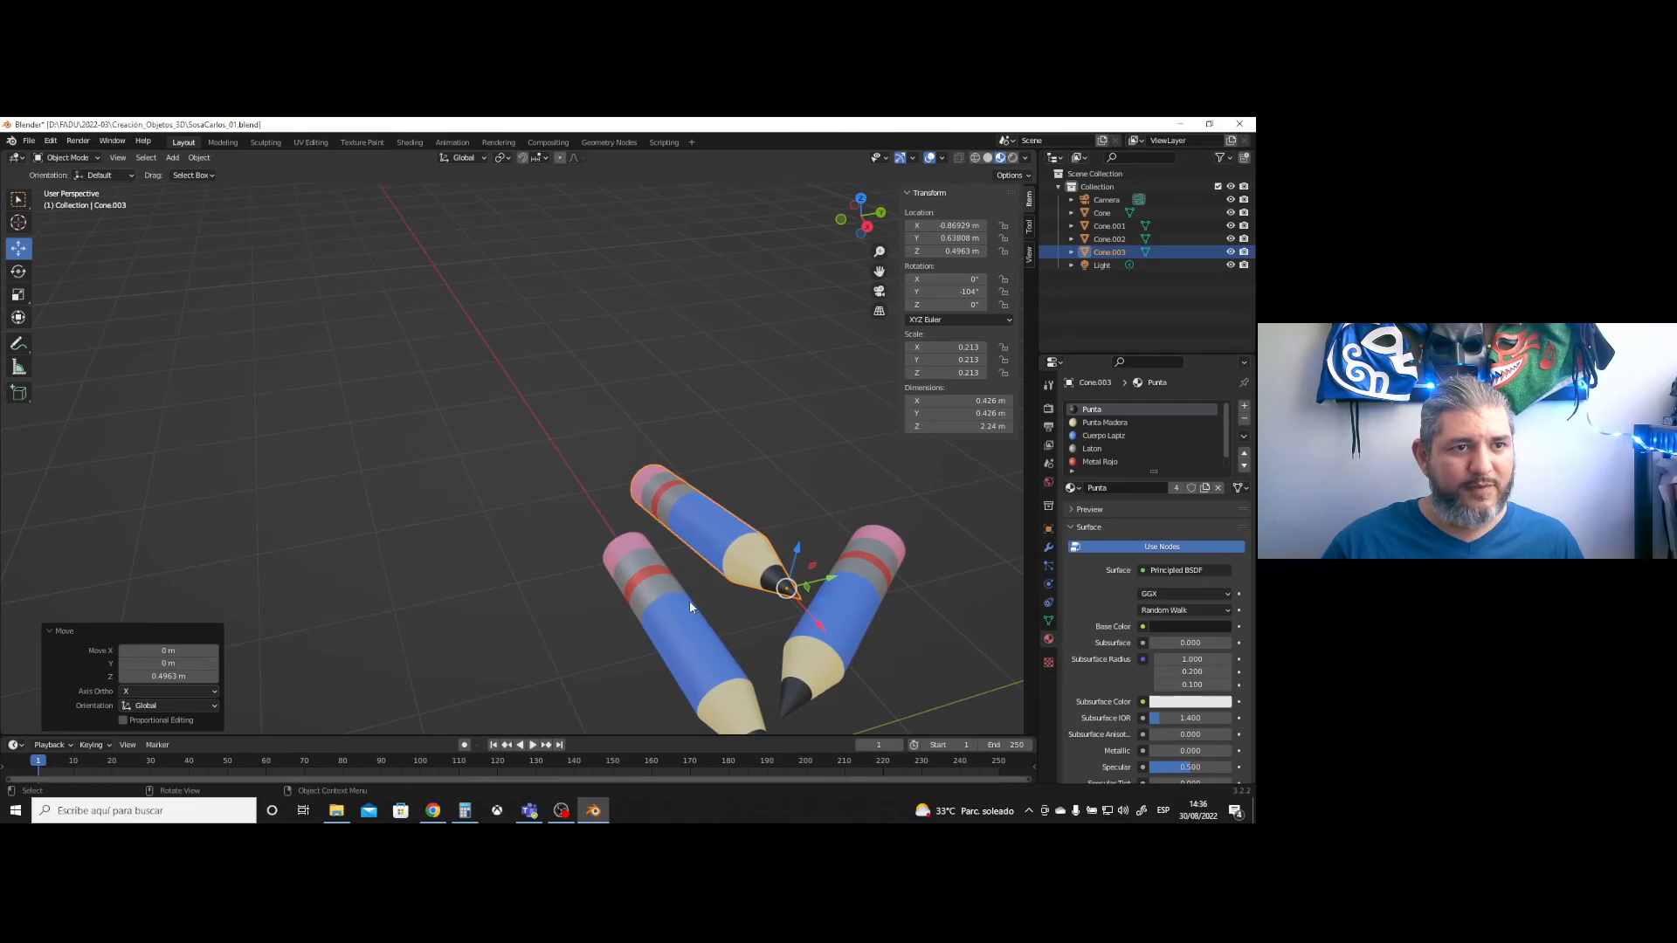
drag(827, 580, 914, 636)
mouse_move(914, 636)
middle_down()
mouse_move(767, 562)
mouse_move(643, 591)
mouse_move(639, 616)
mouse_move(739, 629)
mouse_move(700, 573)
mouse_move(568, 502)
mouse_move(605, 527)
mouse_move(735, 492)
middle_up()
scroll(775, 648, up, 1)
scroll(775, 653, up, 1)
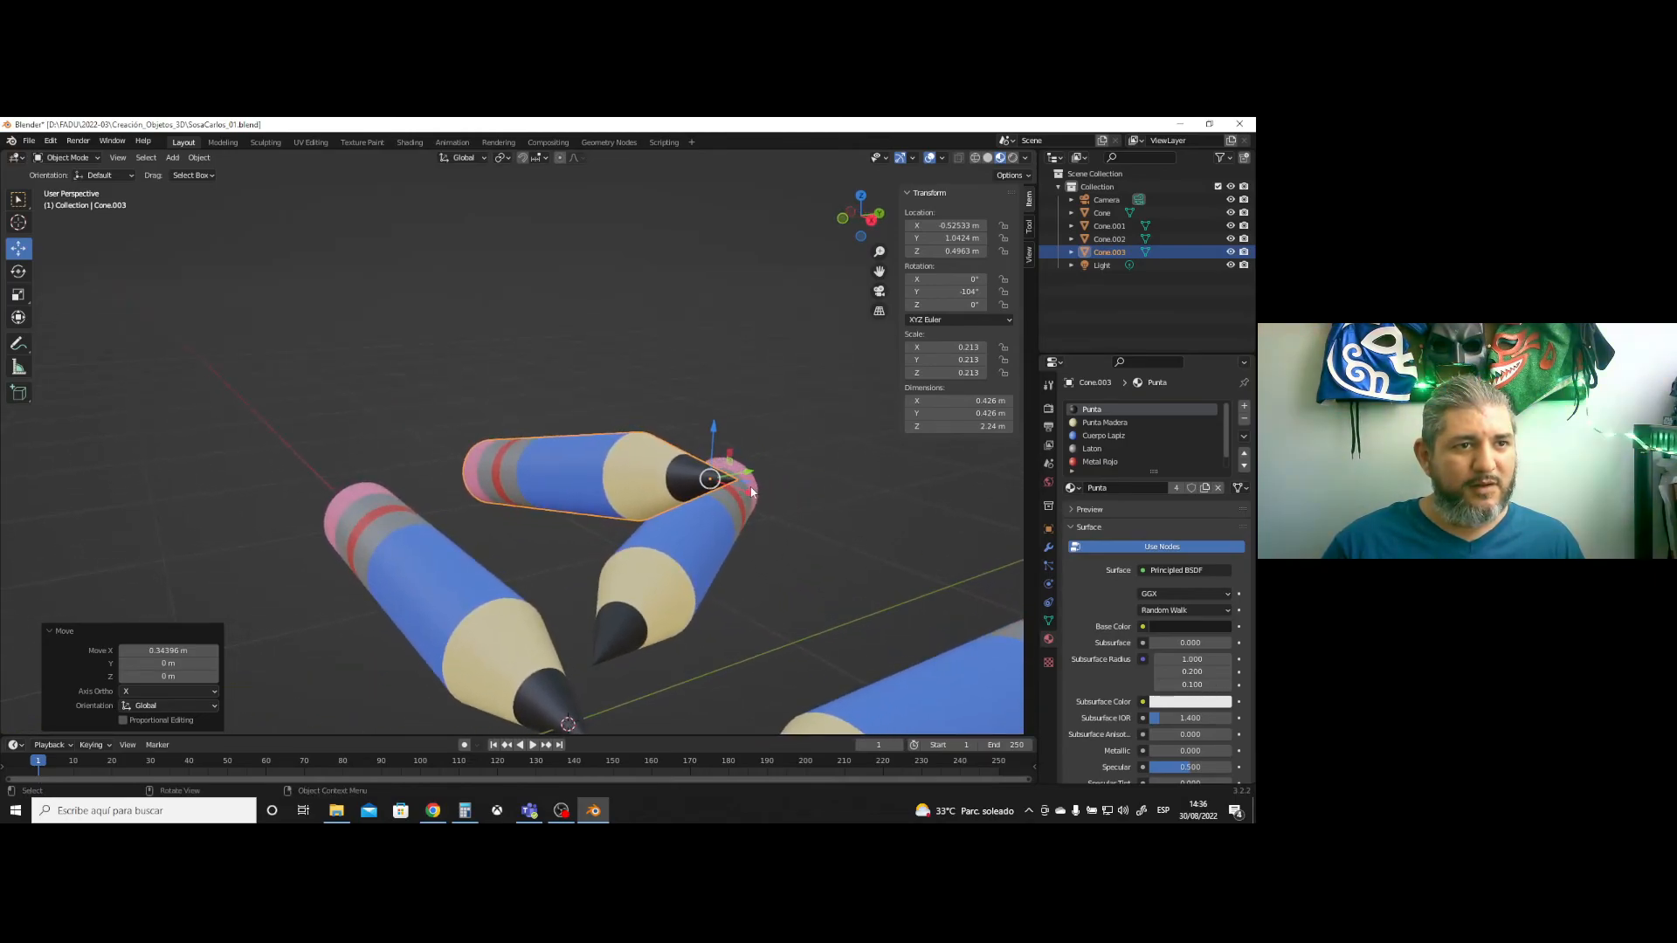
drag(743, 472, 762, 475)
mouse_move(744, 510)
middle_down()
mouse_move(650, 491)
mouse_move(573, 517)
mouse_move(672, 498)
mouse_move(741, 515)
middle_up()
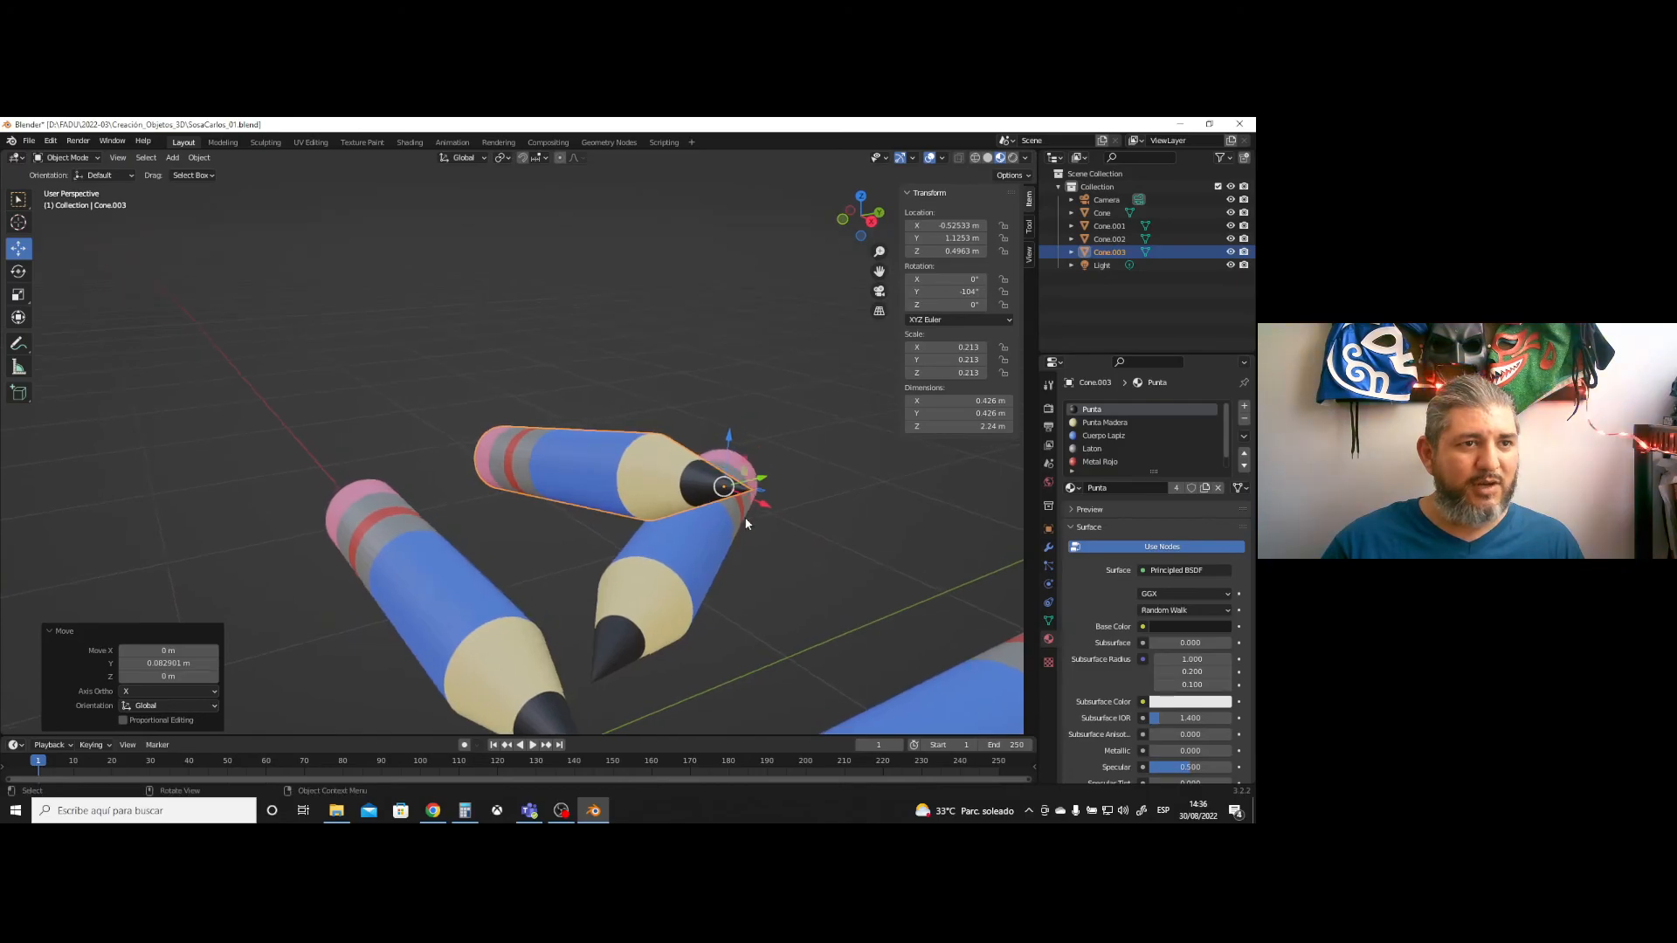
- Using wireframe shading, raise the tilted pencil about 0.026 m off the one beneath it, and return to Material Preview shading
click(975, 158)
scroll(762, 534, up, 3)
mouse_move(825, 575)
middle_down()
mouse_move(746, 541)
mouse_move(622, 606)
mouse_move(591, 524)
mouse_move(670, 566)
mouse_move(770, 527)
middle_up()
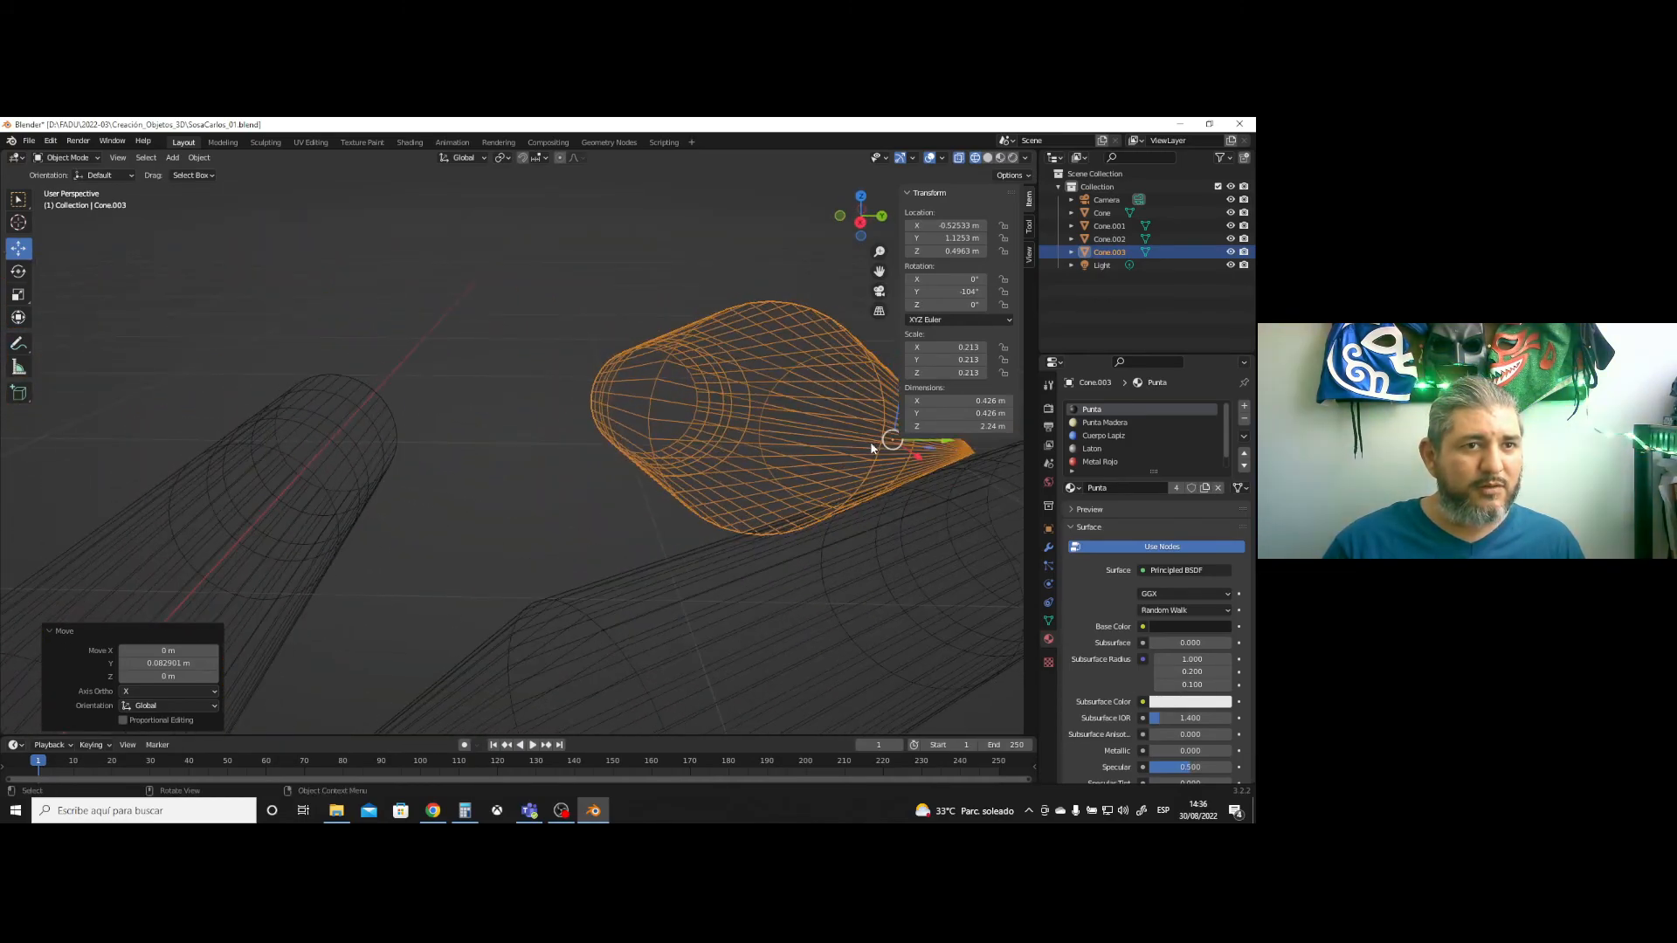
middle_drag(862, 472, 726, 389)
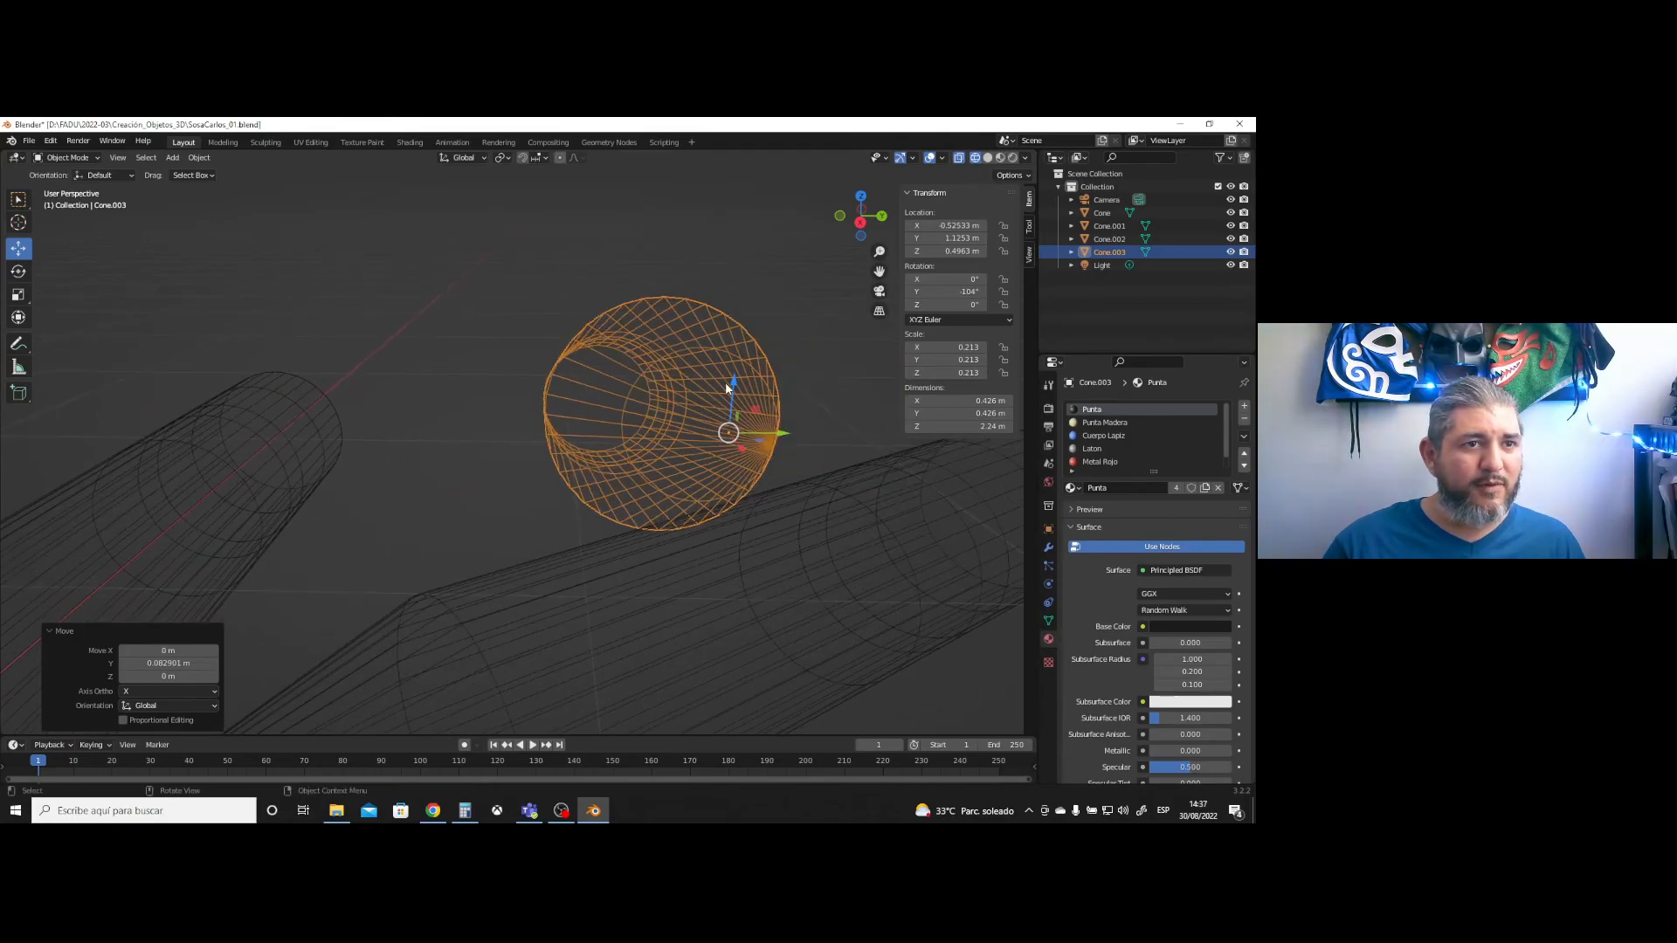
drag(731, 382, 734, 359)
click(1001, 159)
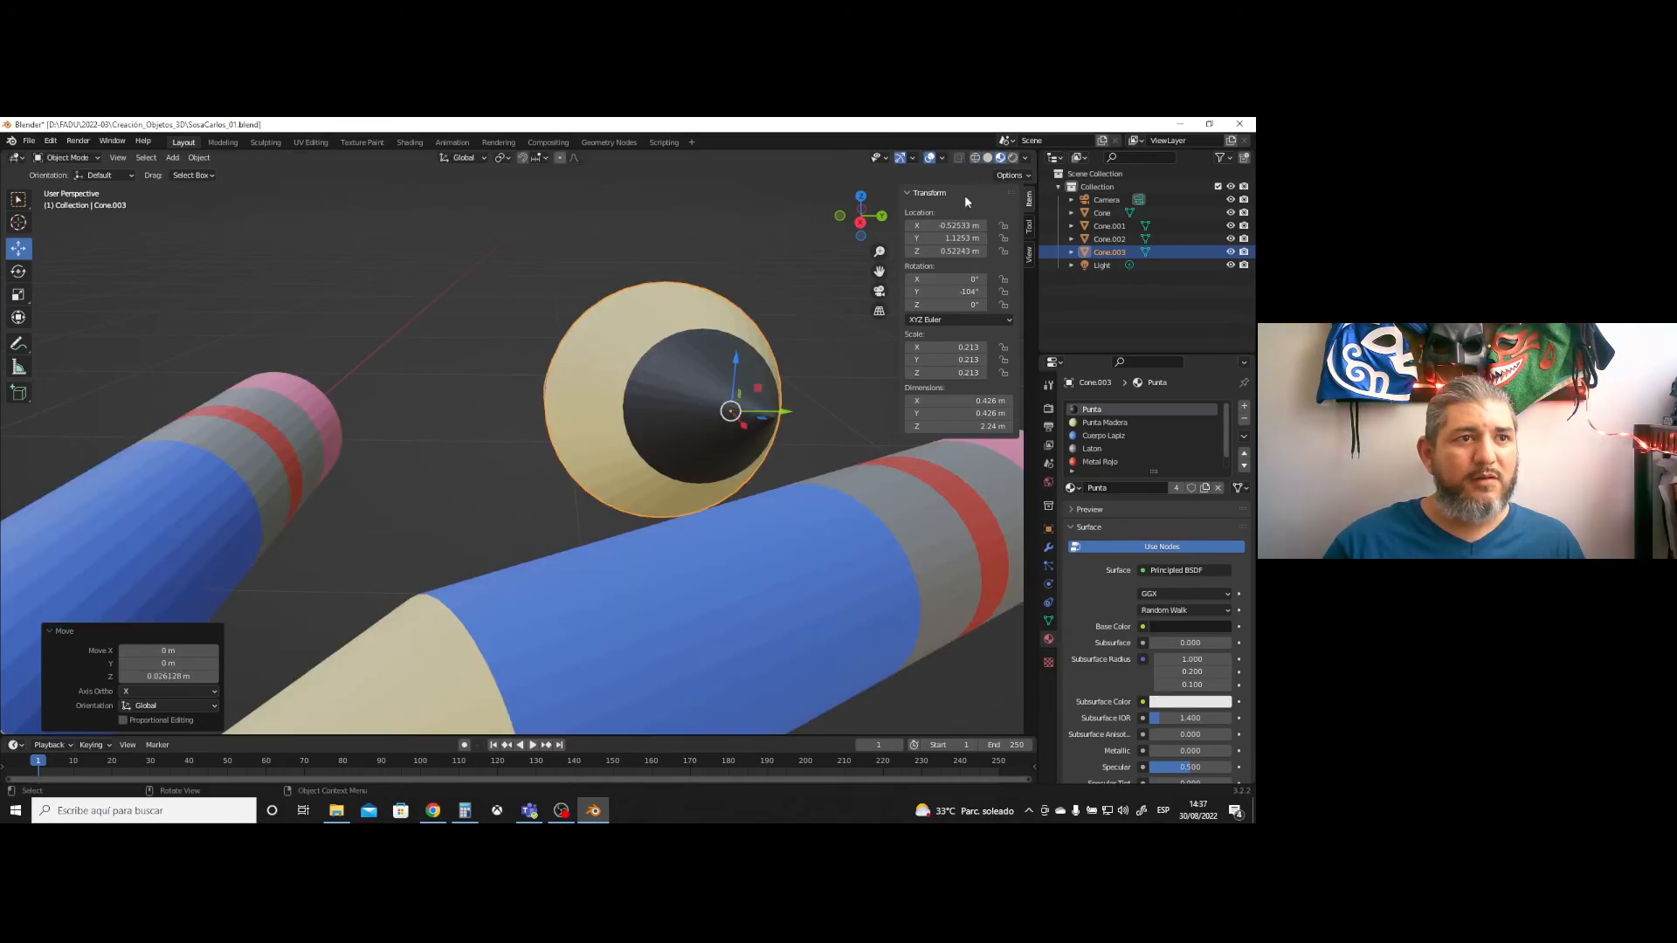
scroll(746, 384, down, 5)
mouse_move(592, 517)
middle_down()
mouse_move(632, 514)
mouse_move(633, 535)
middle_up()
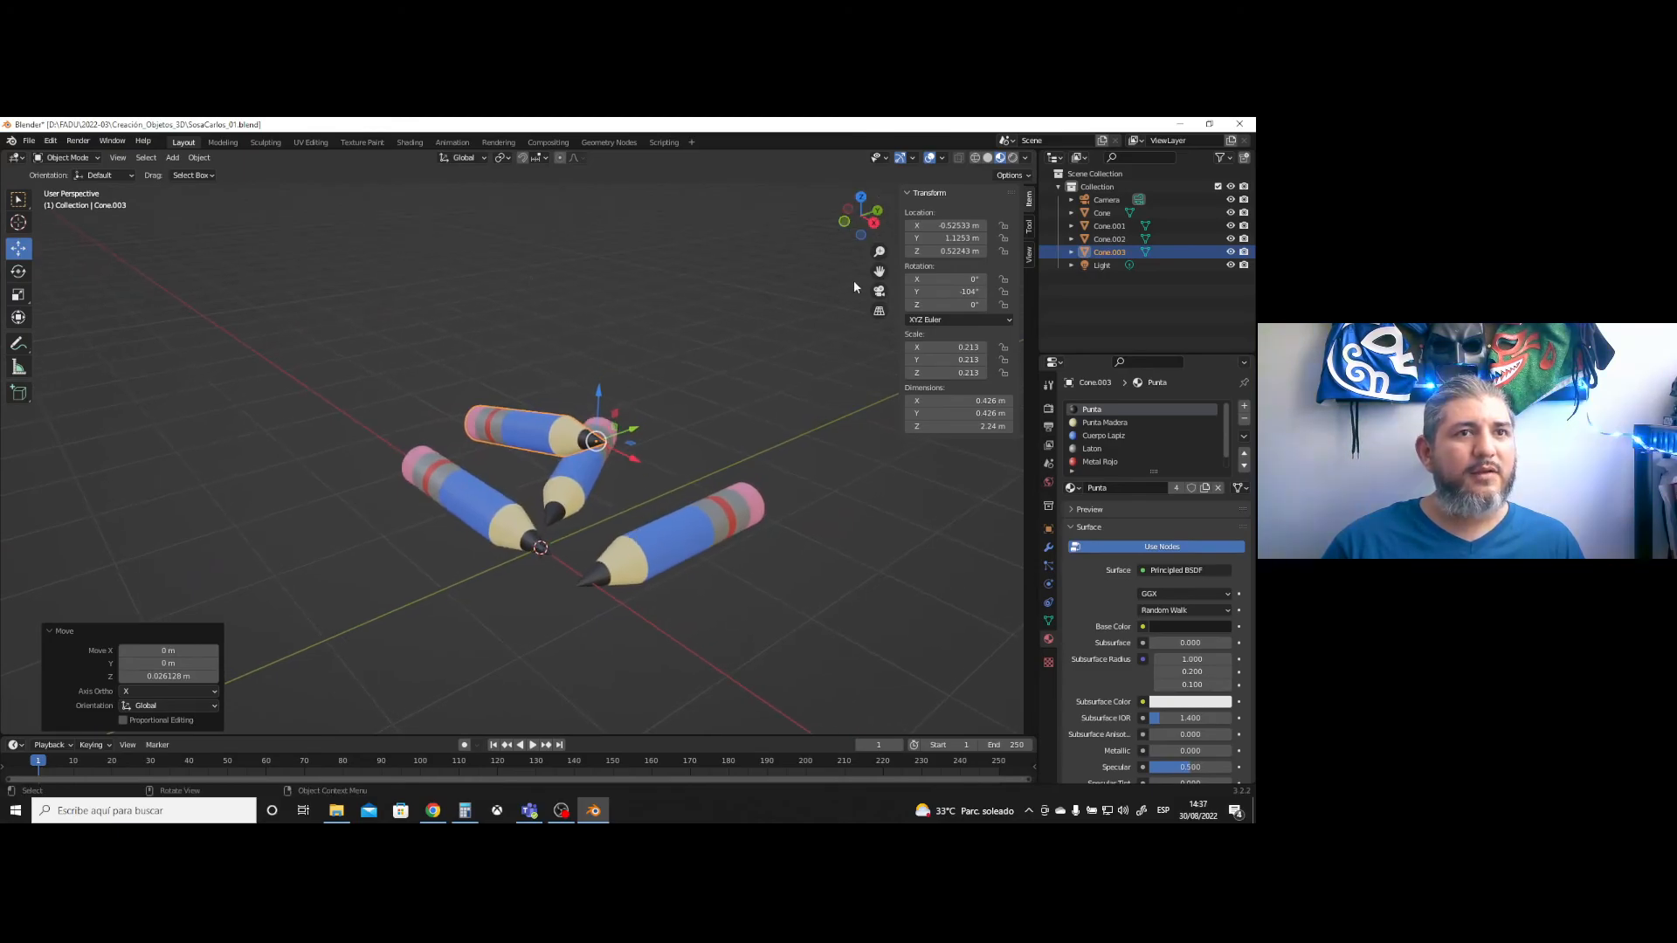
- Look through the camera and add a plane with a size of 21.6 m as the floor
click(879, 293)
click(669, 334)
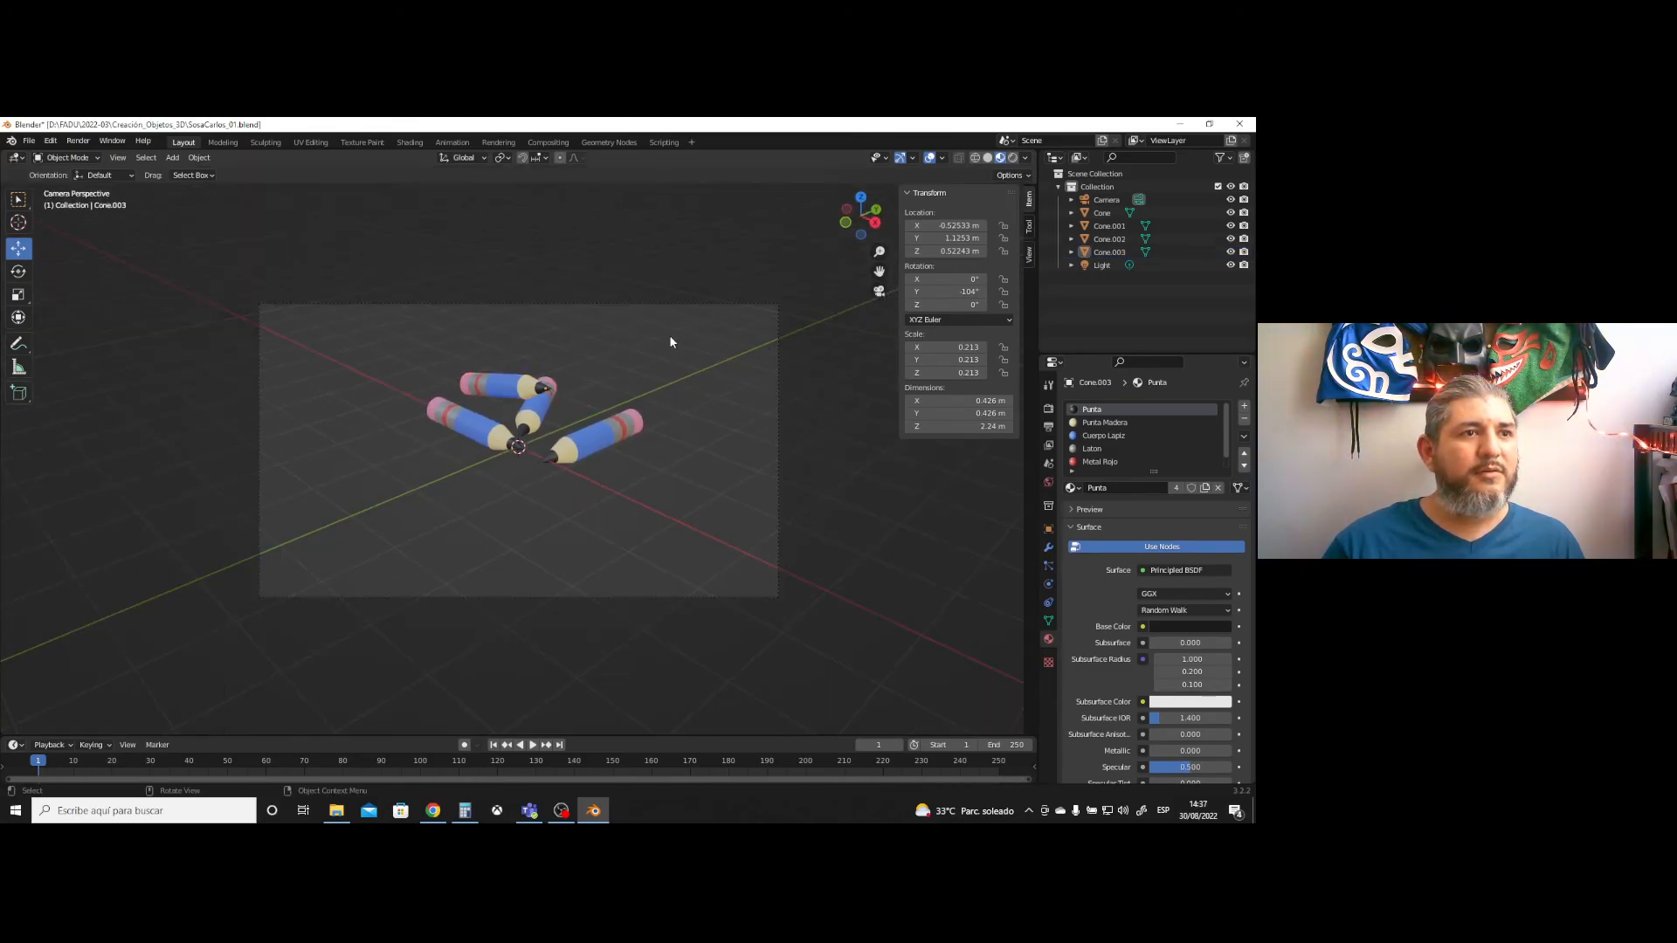
click(84, 143)
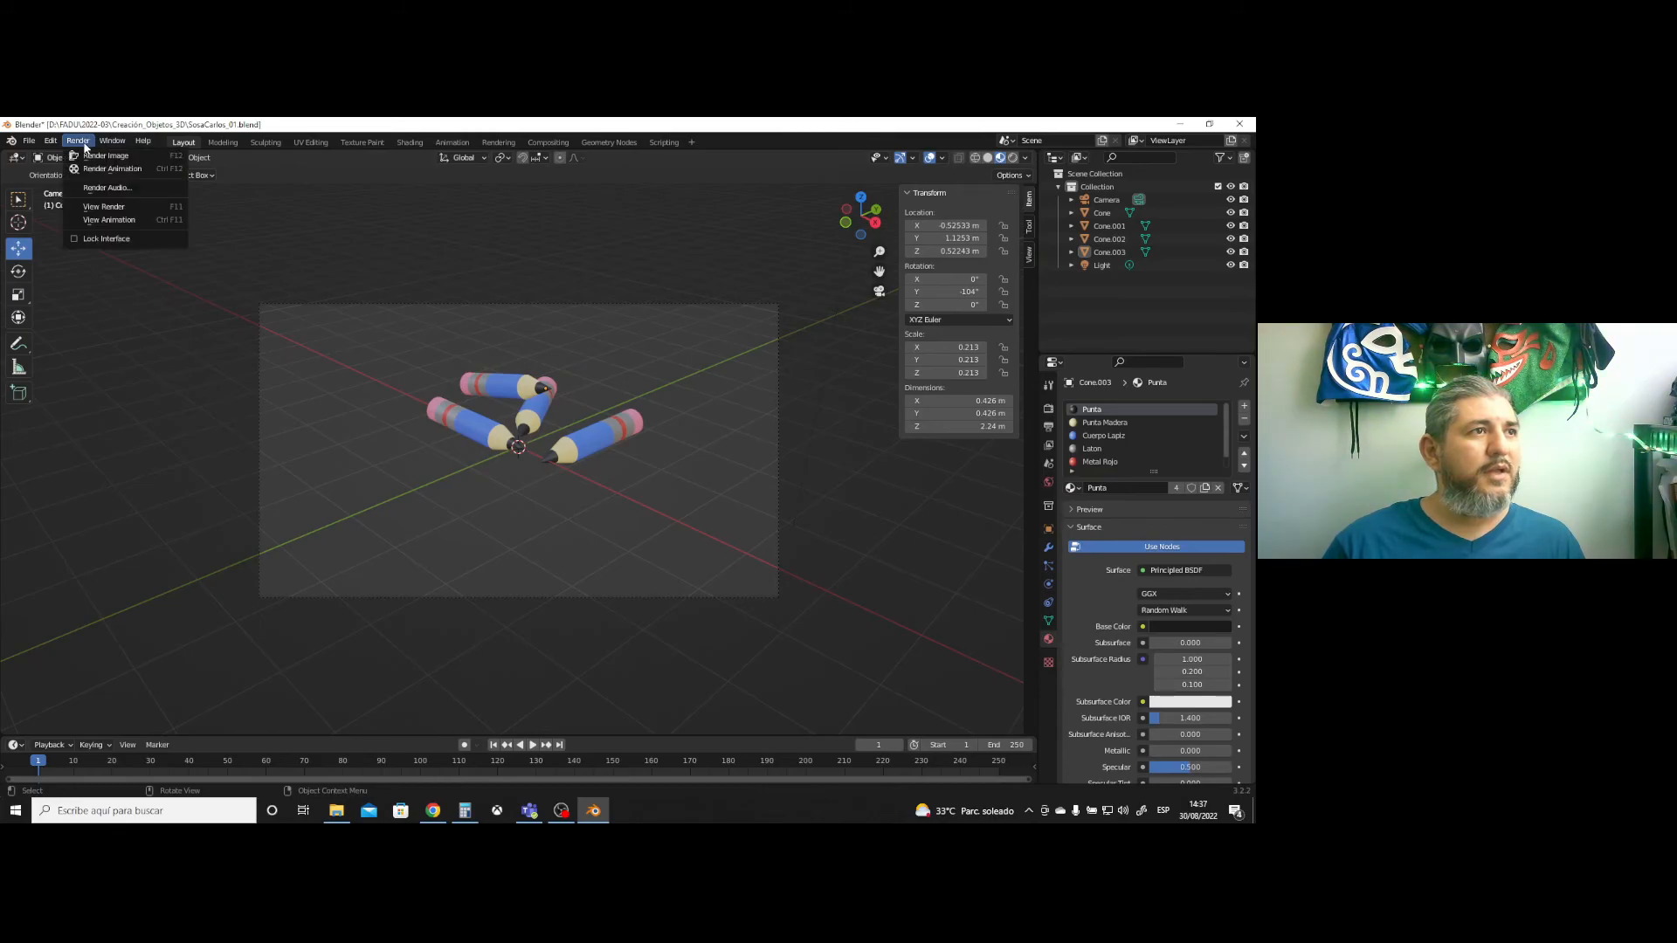
click(199, 157)
mouse_move(217, 177)
mouse_move(171, 159)
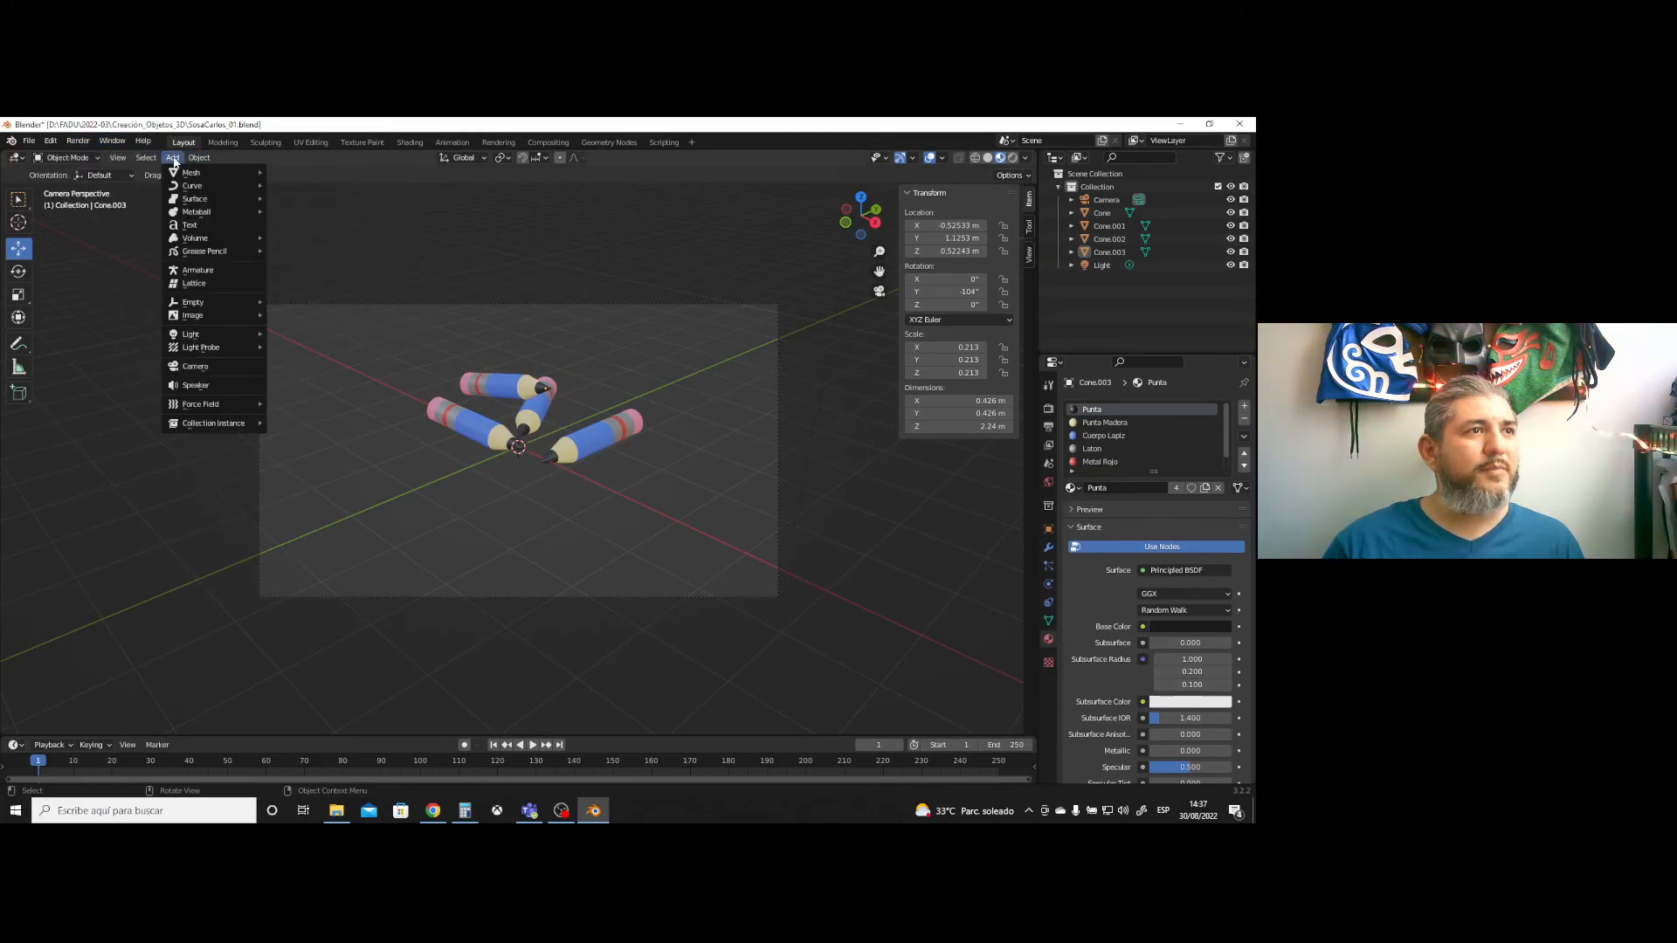
click(297, 174)
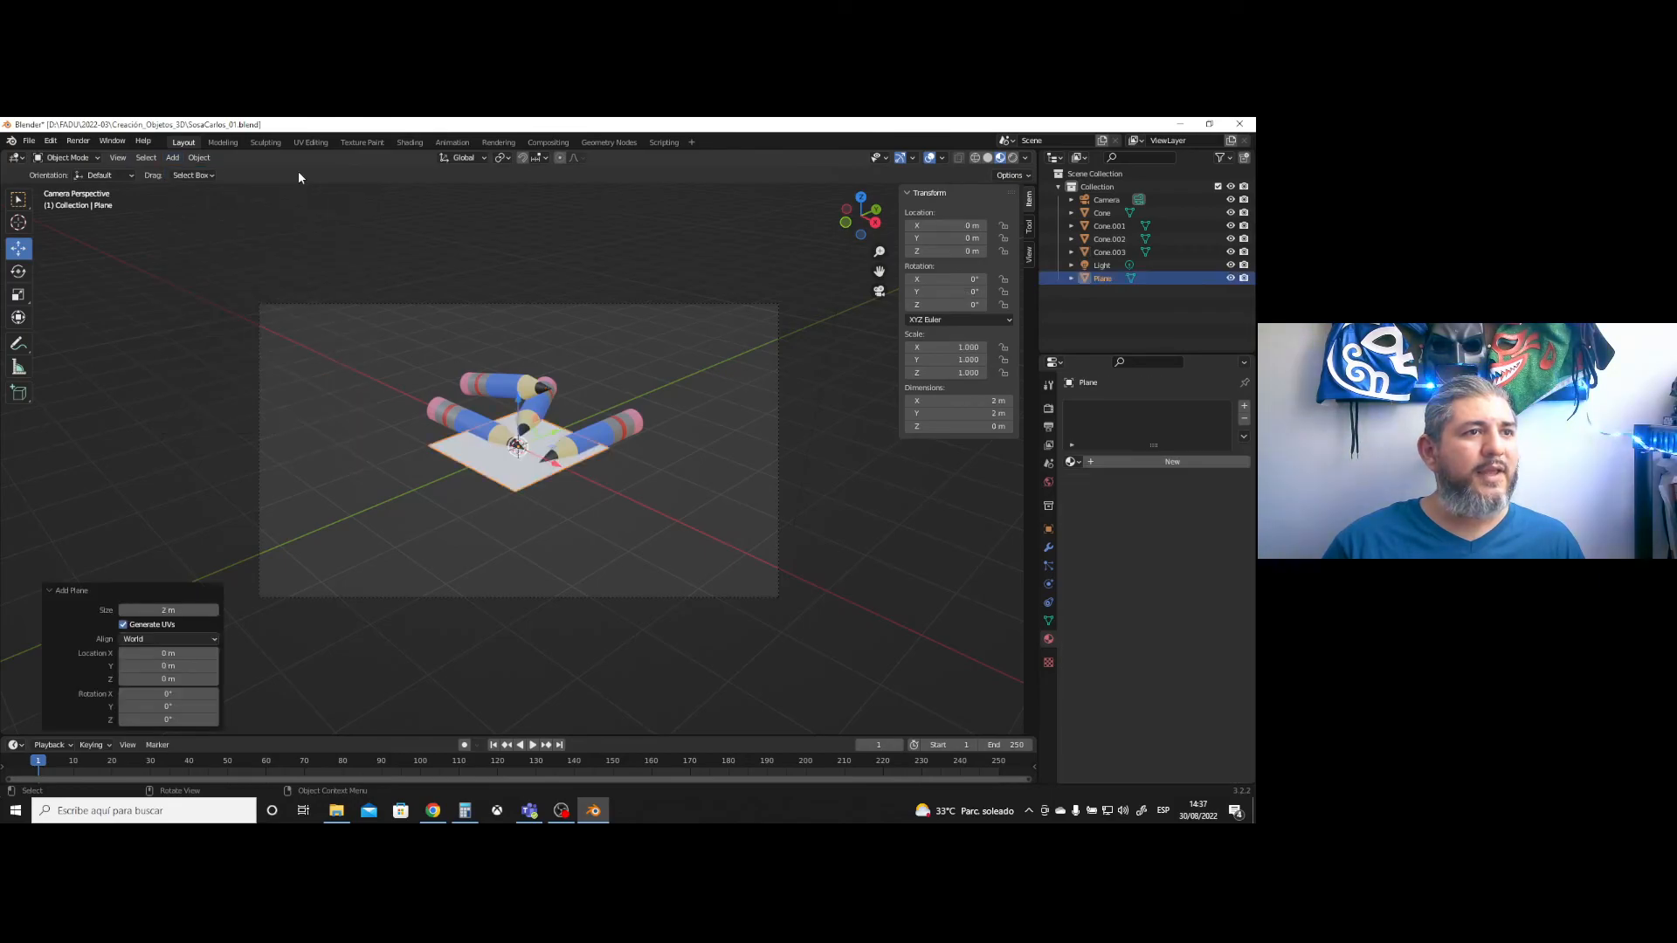
drag(169, 610, 3, 575)
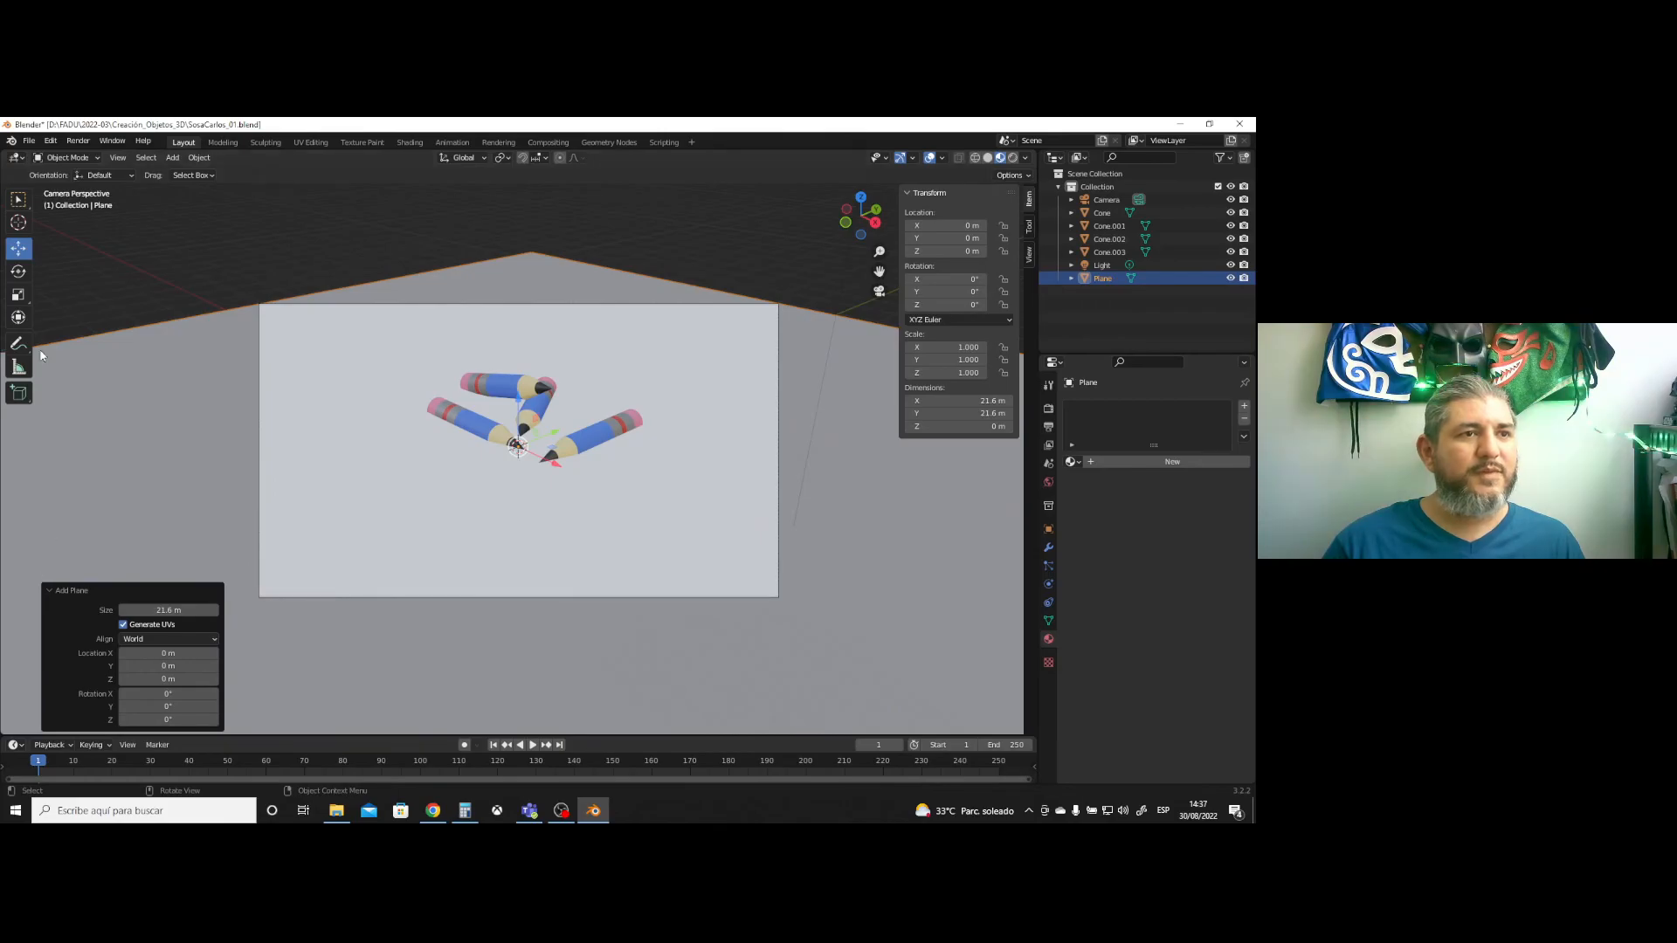
- Switch the viewport to Rendered shading and lower the floor plane about 0.195 m beneath the pencils
click(1013, 162)
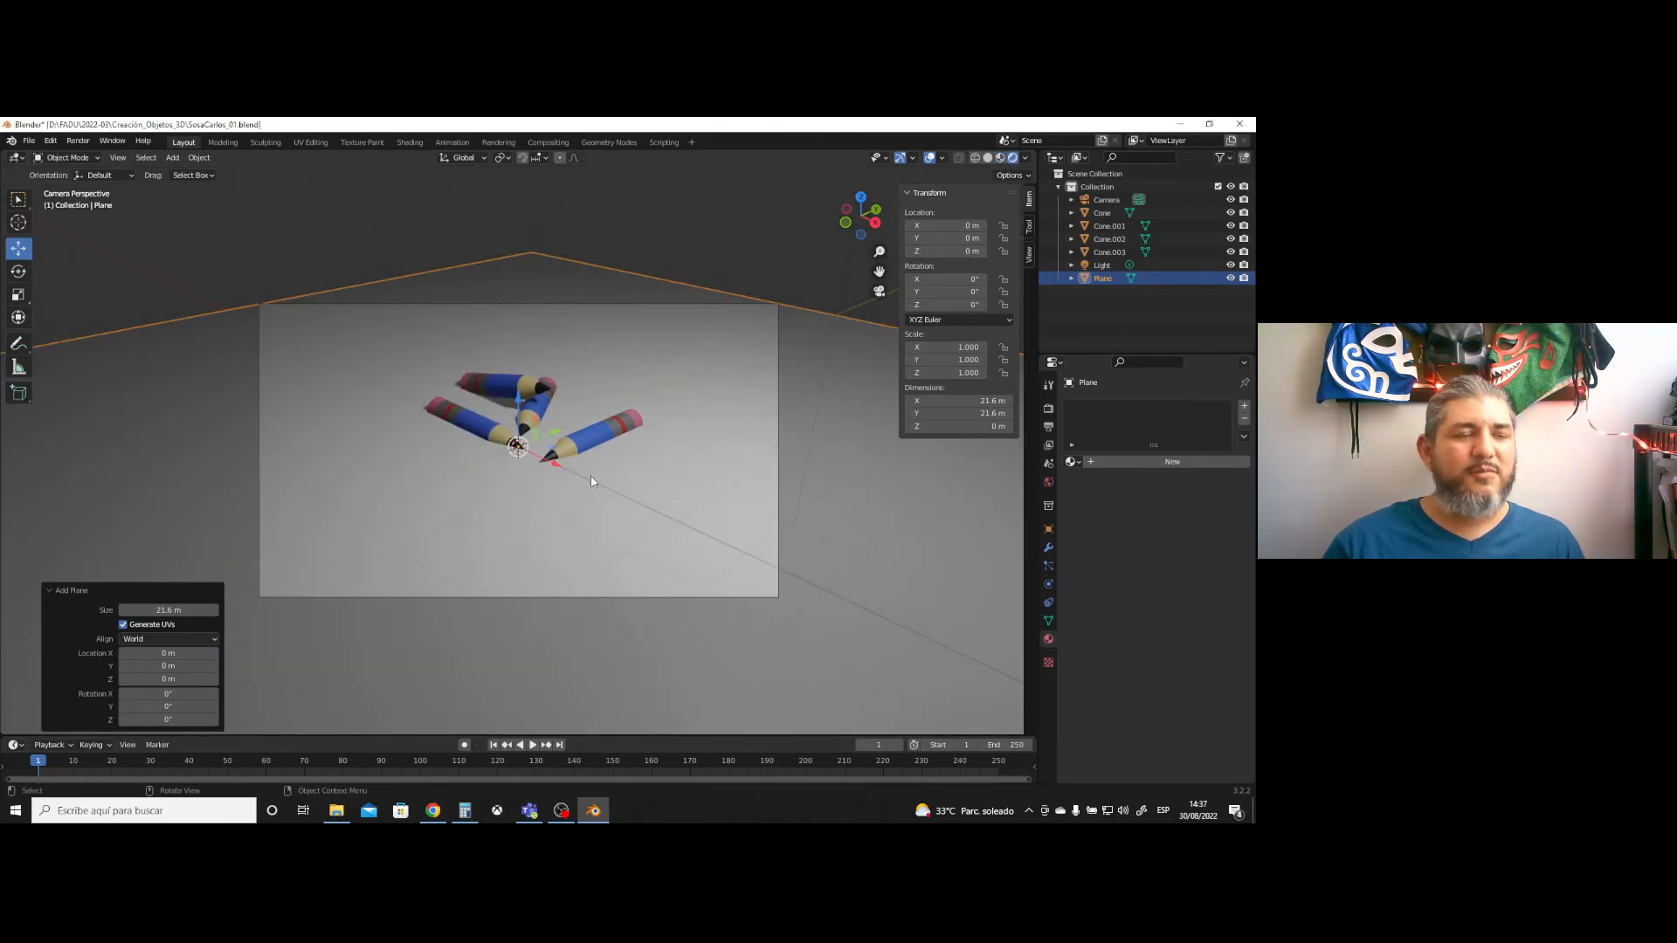
drag(519, 399, 525, 412)
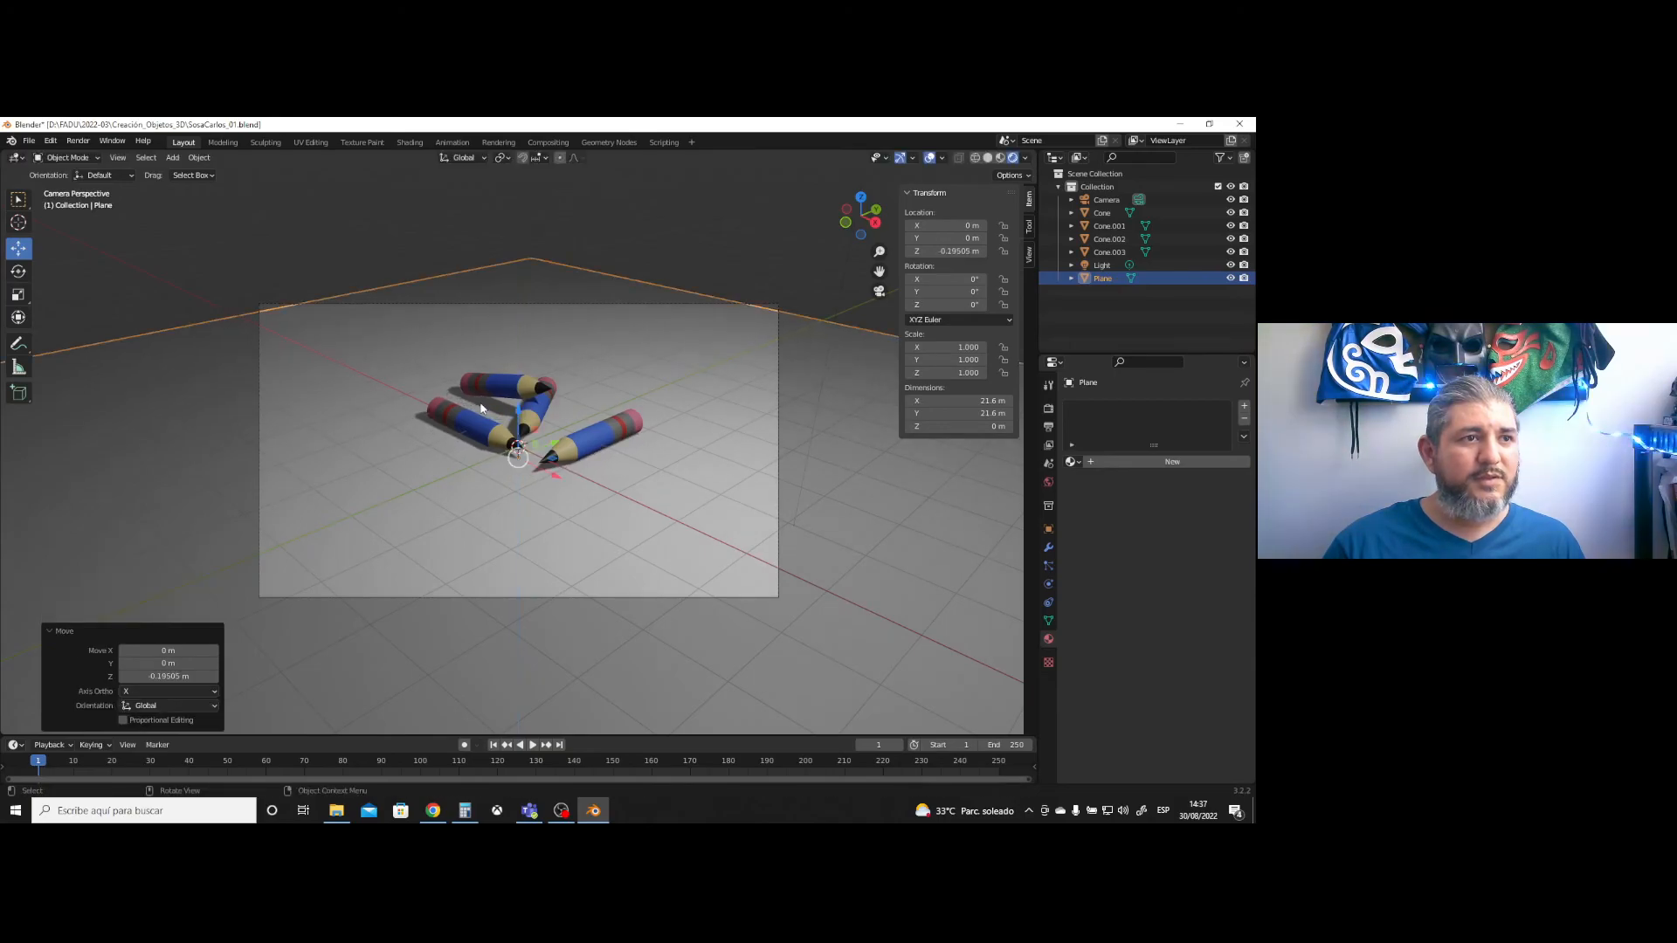
- Reposition the tilted pencil to about X -0.59 m and lower it about 0.05 m, closer to the floor
click(486, 386)
scroll(483, 393, up, 8)
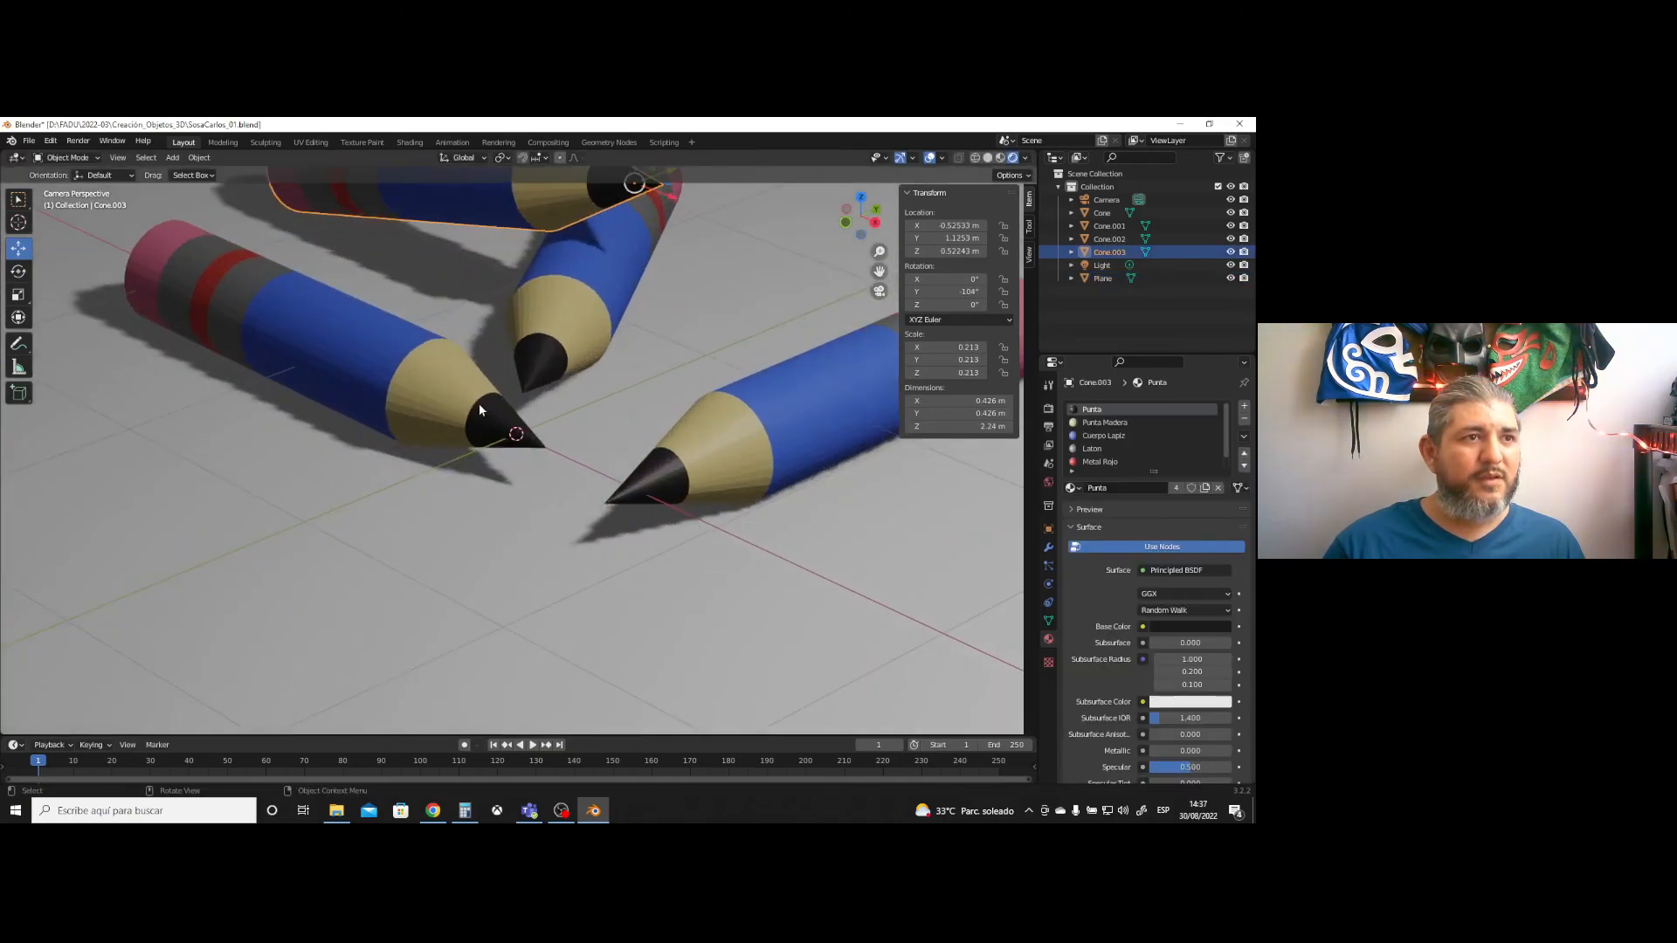
mouse_move(497, 359)
shift+middle_down()
mouse_move(532, 591)
mouse_move(601, 538)
mouse_move(669, 576)
mouse_move(562, 513)
mouse_move(546, 633)
mouse_move(555, 611)
shift+middle_up()
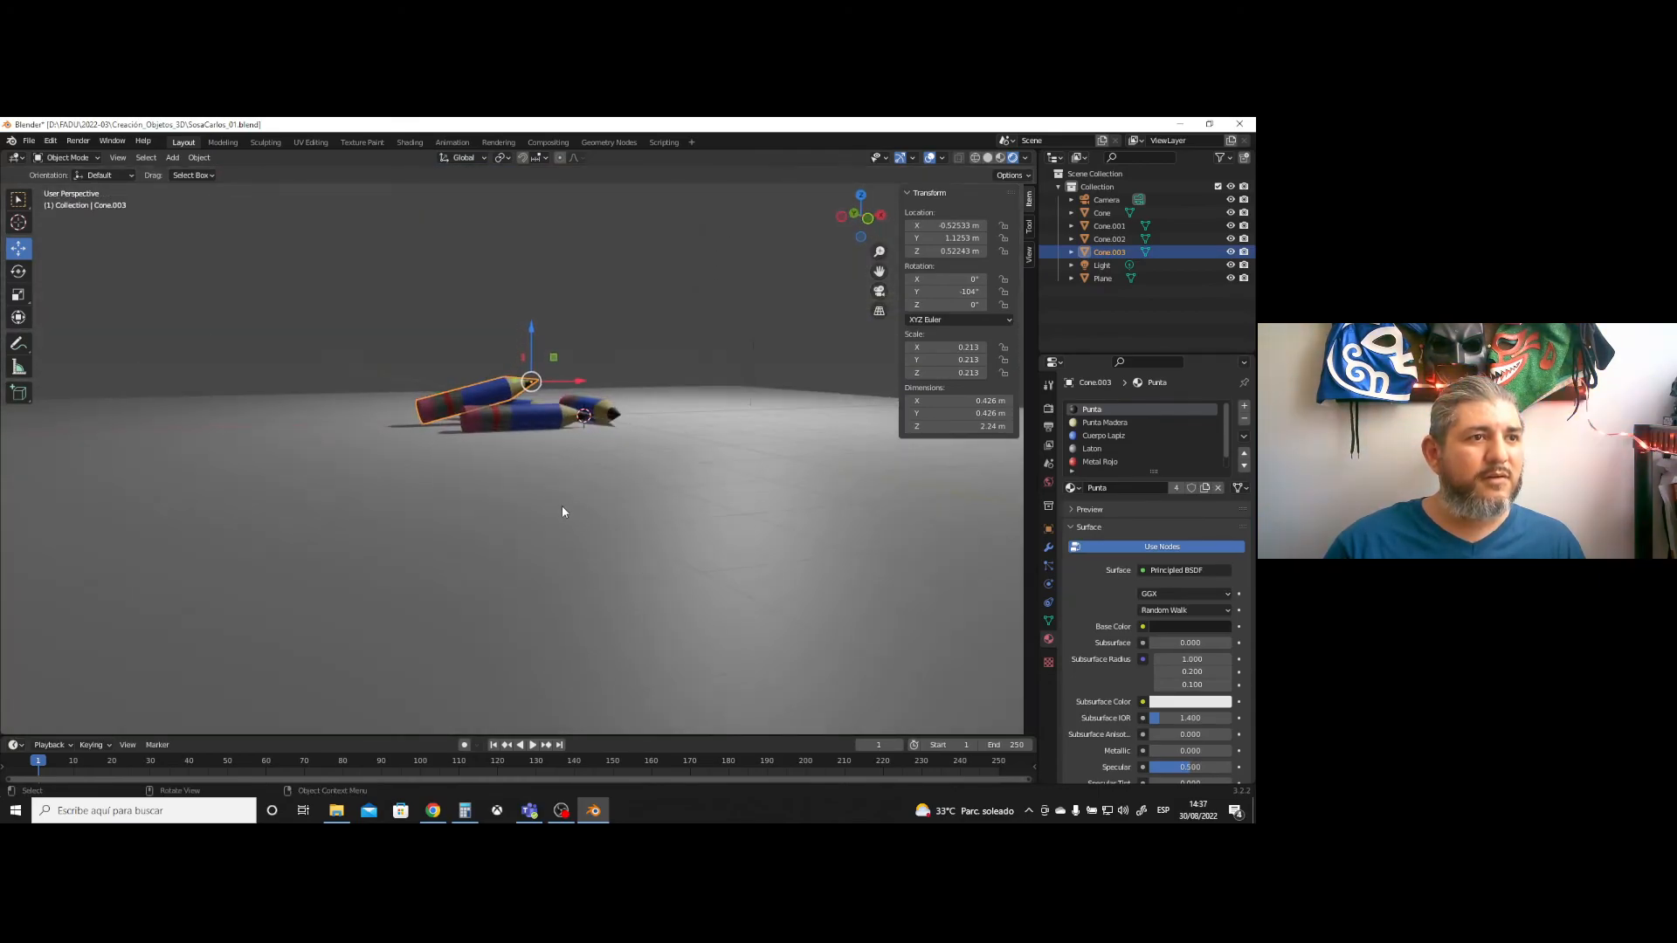
scroll(562, 513, up, 6)
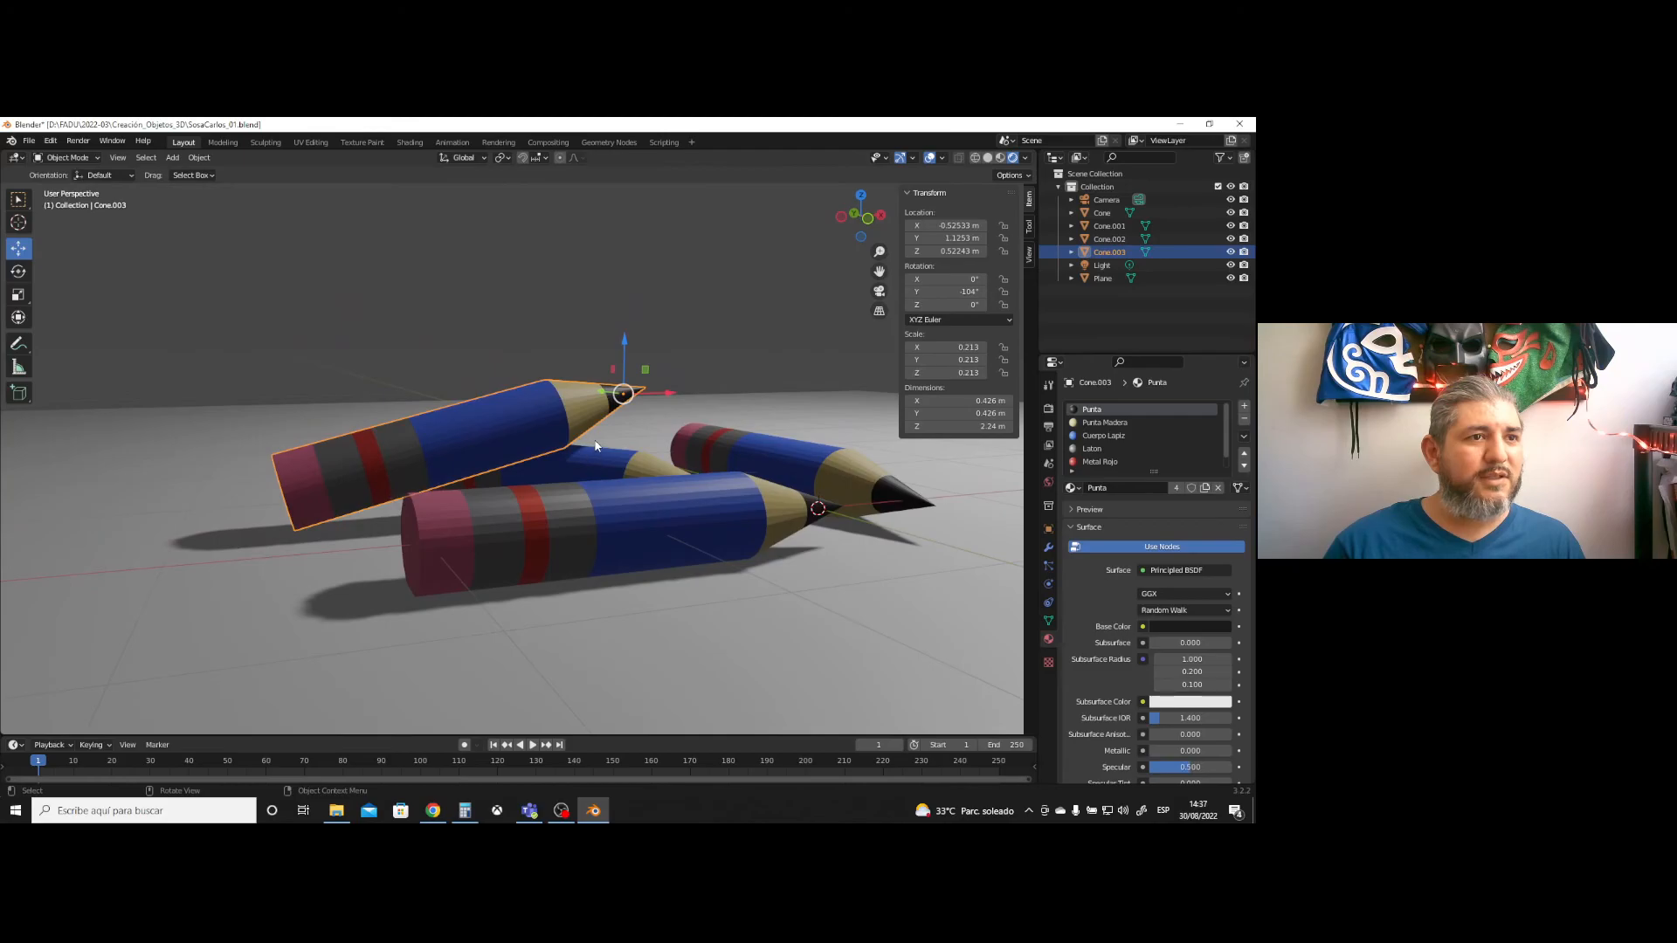
mouse_move(652, 390)
mouse_down()
mouse_move(602, 370)
mouse_move(616, 354)
mouse_up()
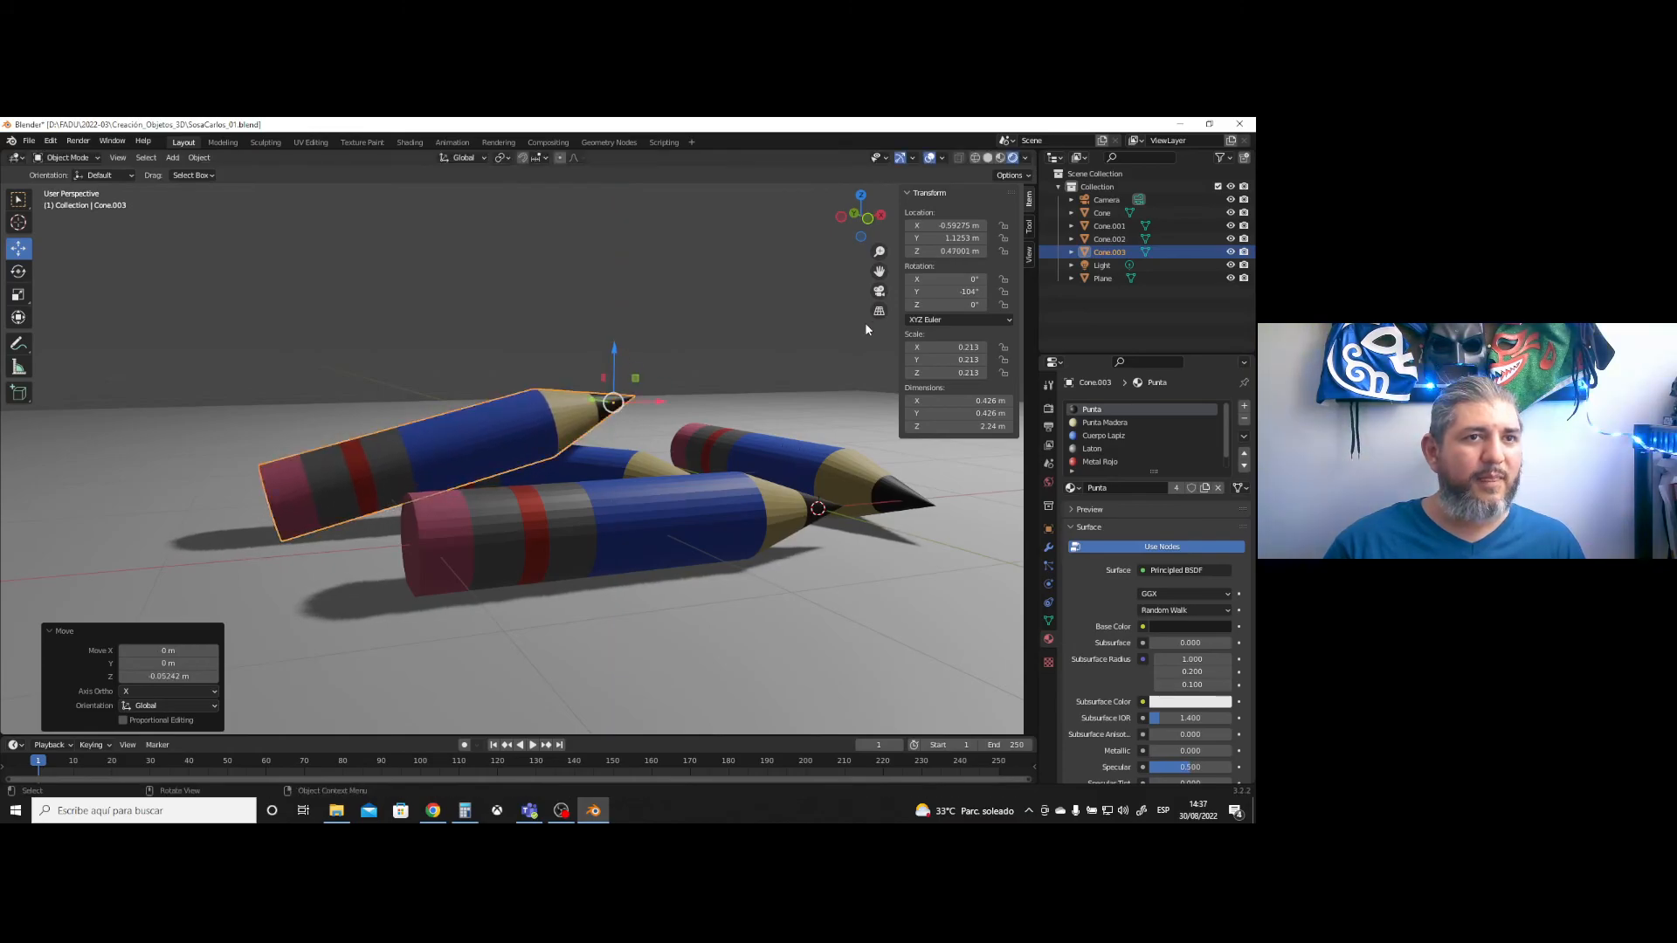
- In the camera view, scale all four pencils together by about 1.88 and raise them about 0.153 m above the floor
click(879, 293)
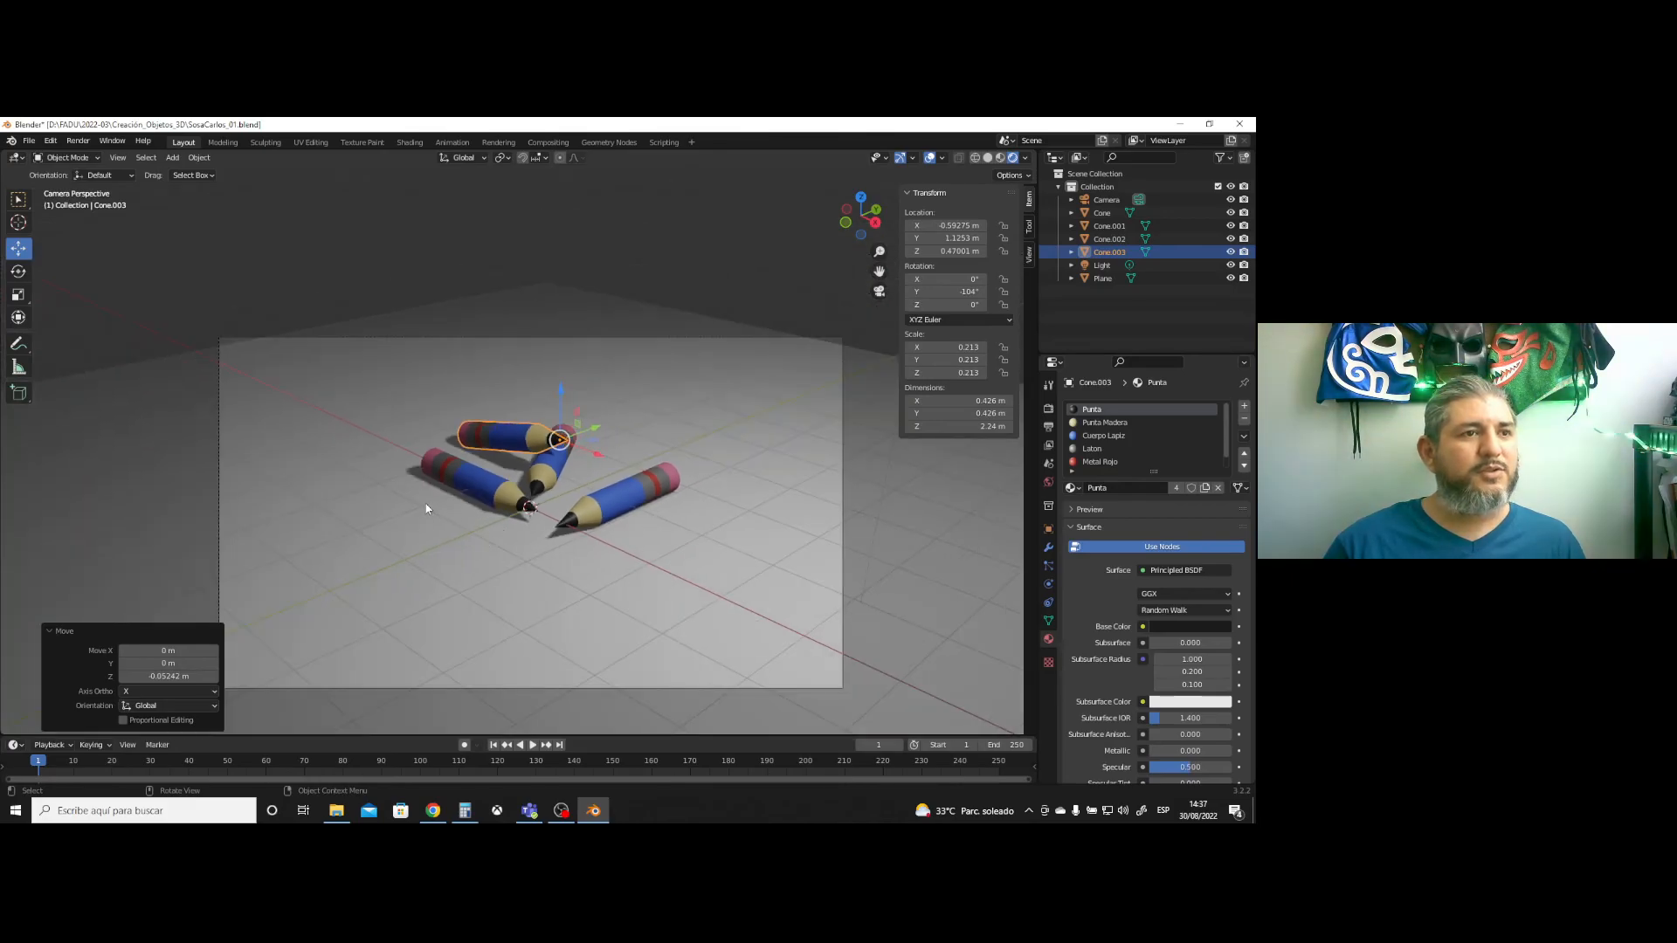
shift+click(556, 467)
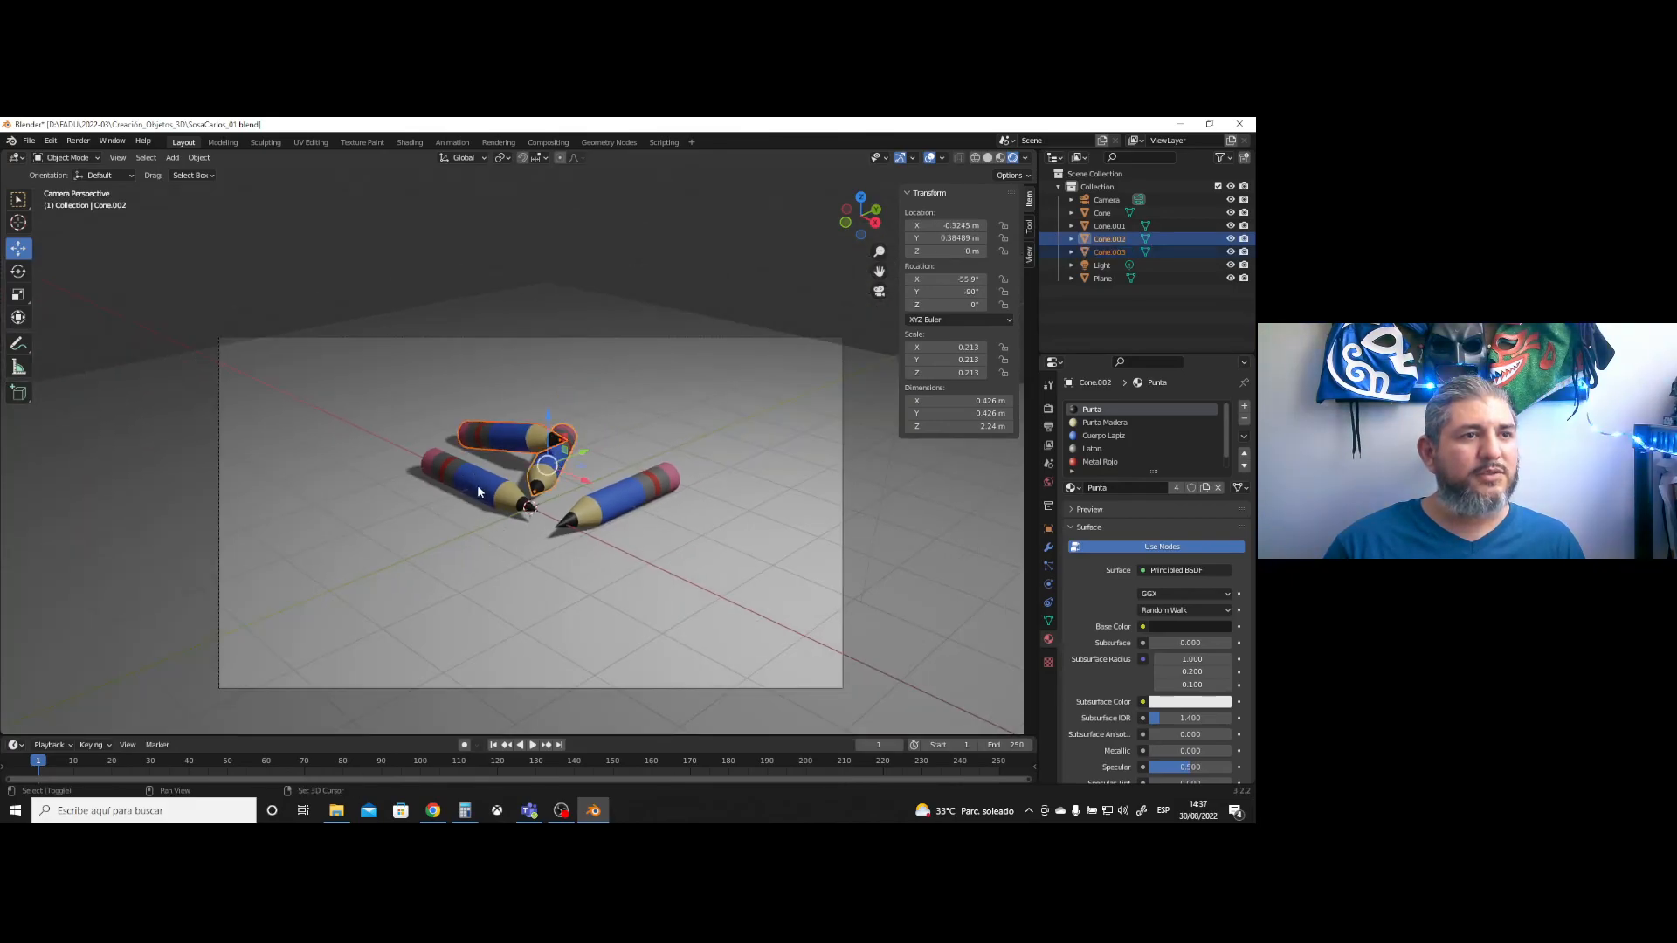
shift+click(491, 492)
shift+click(628, 505)
key(s)
click(644, 383)
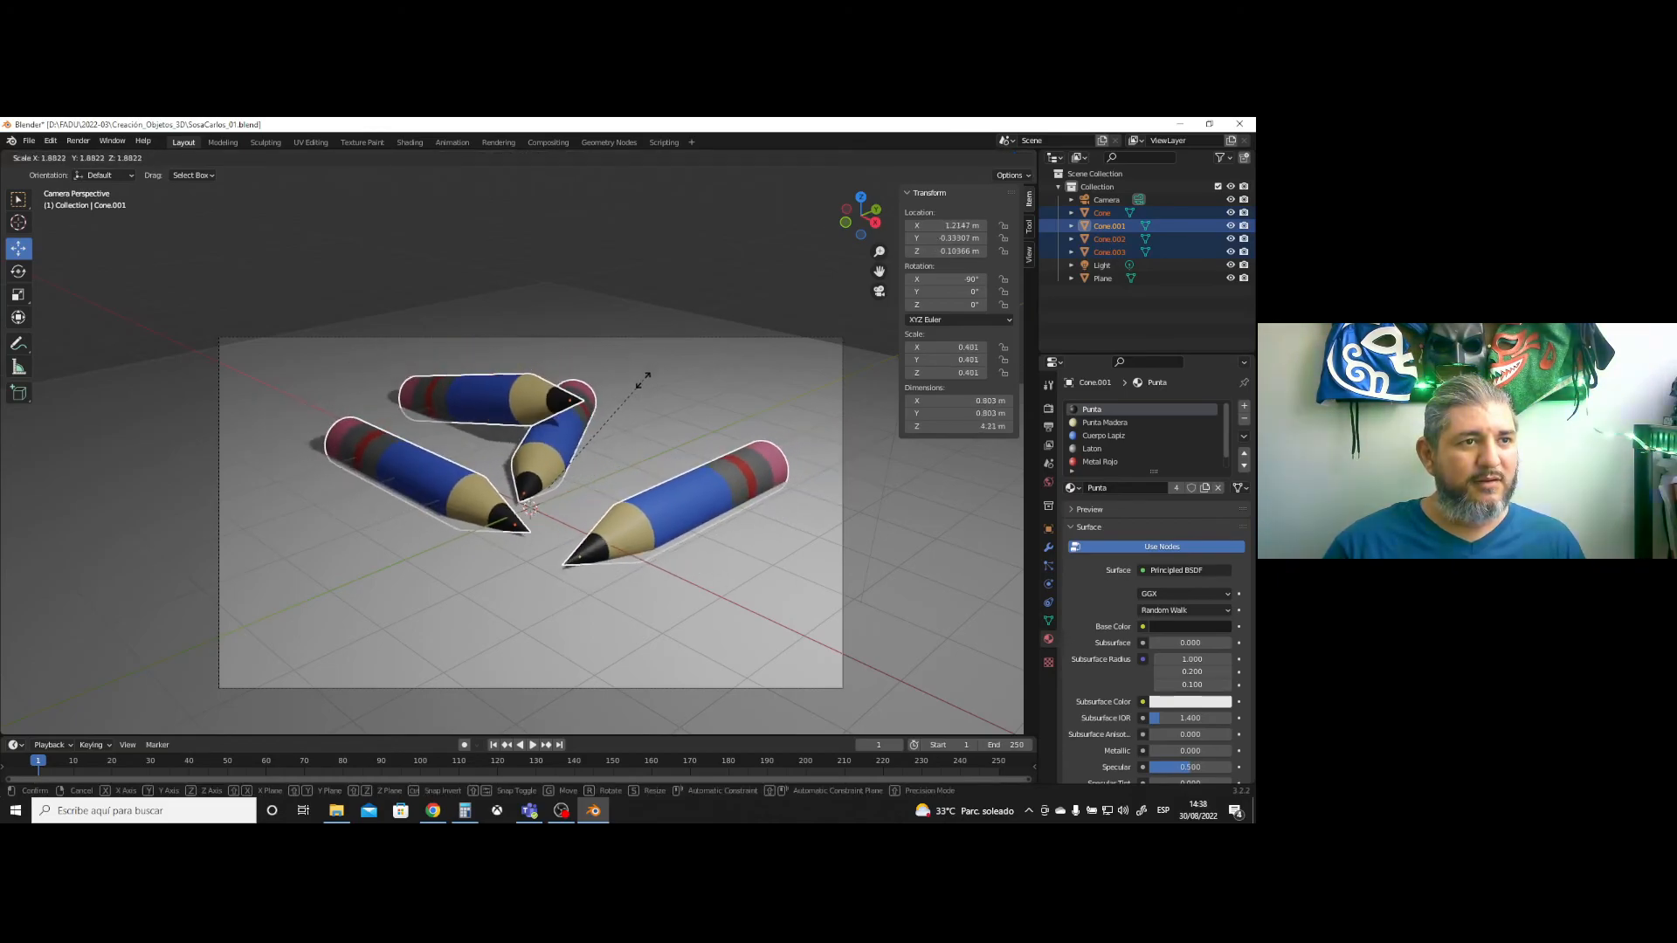
drag(546, 445, 553, 429)
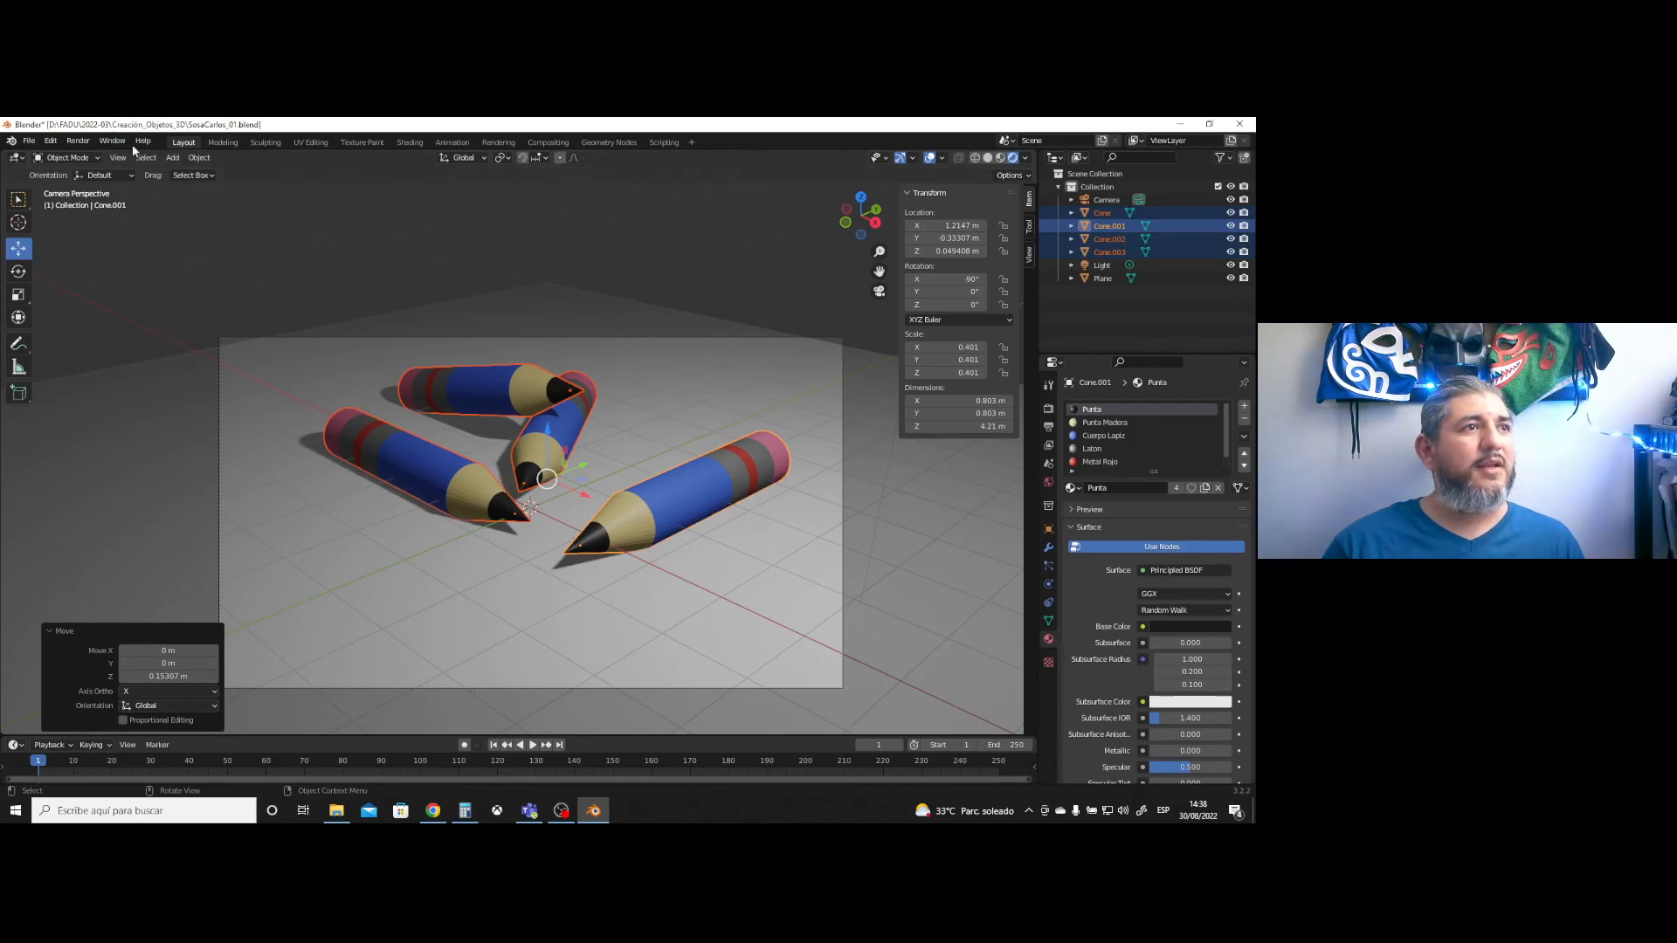
- Render the scene as a still image and name its output file with the author's name followed by _01
click(77, 141)
click(94, 157)
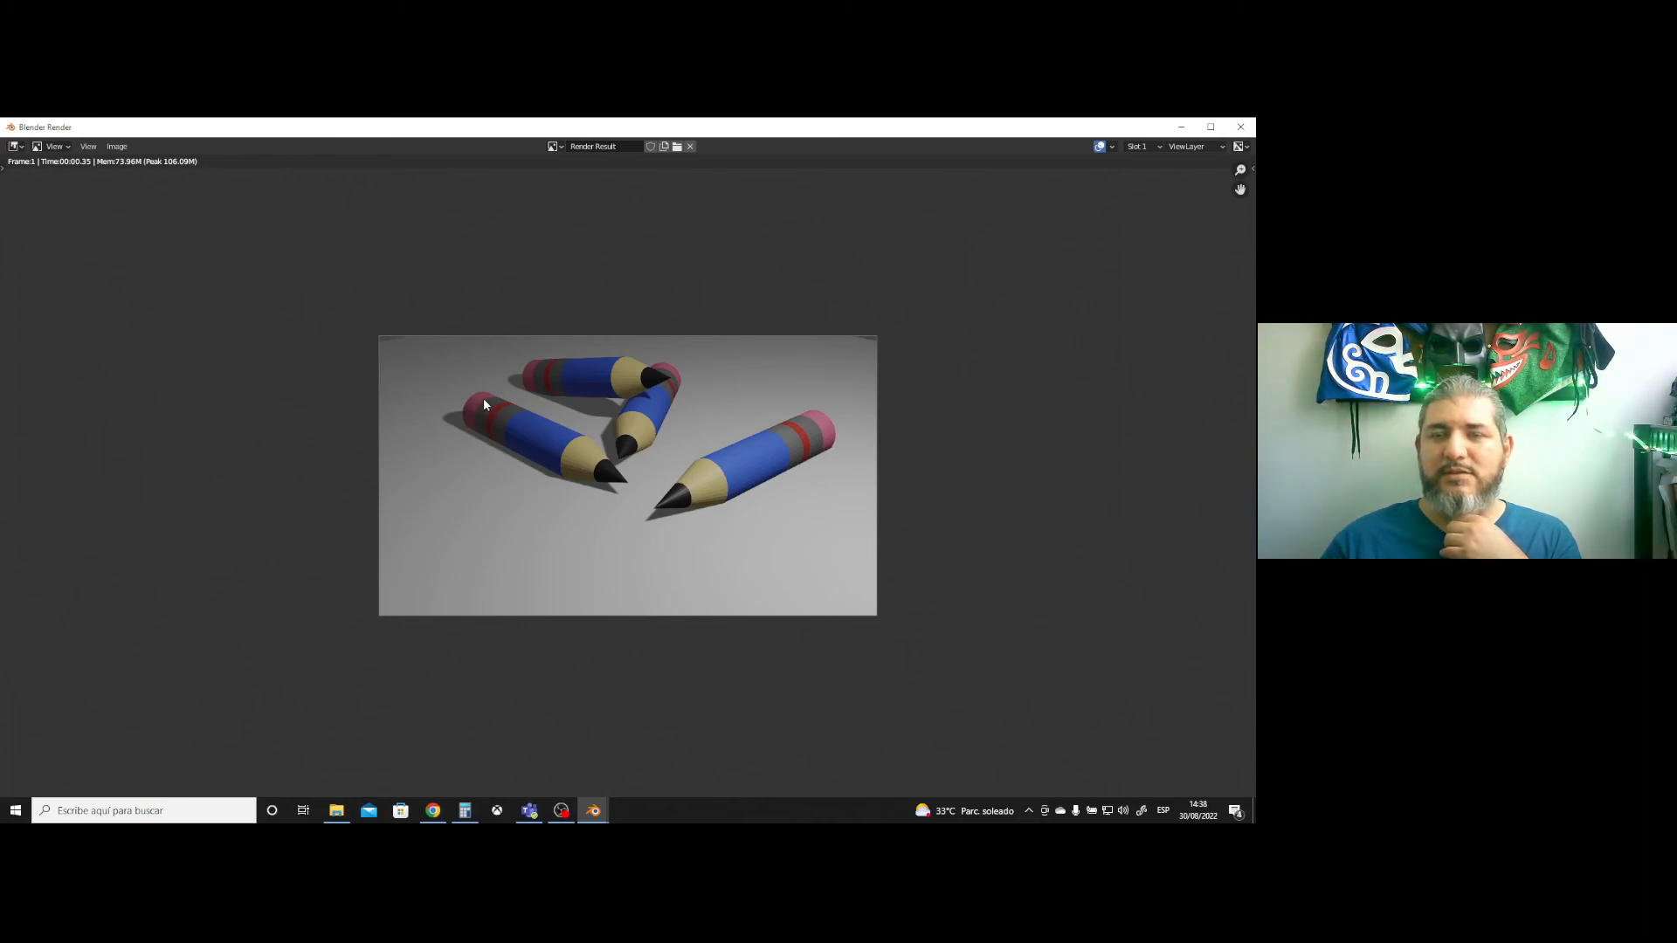
click(116, 146)
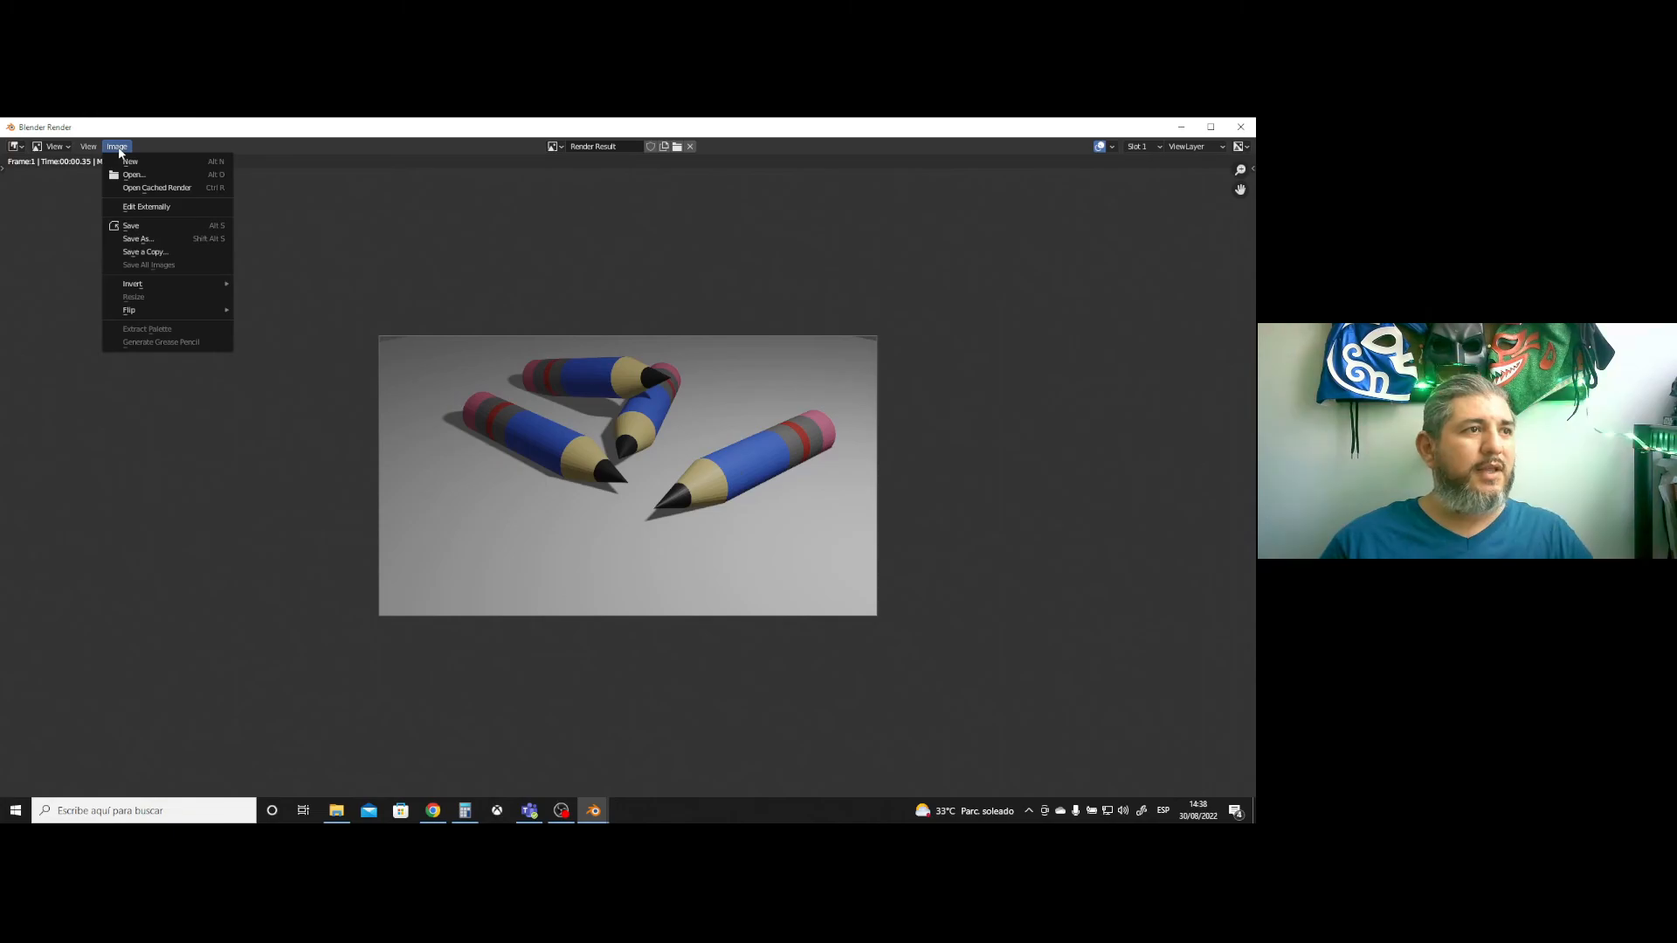
click(140, 239)
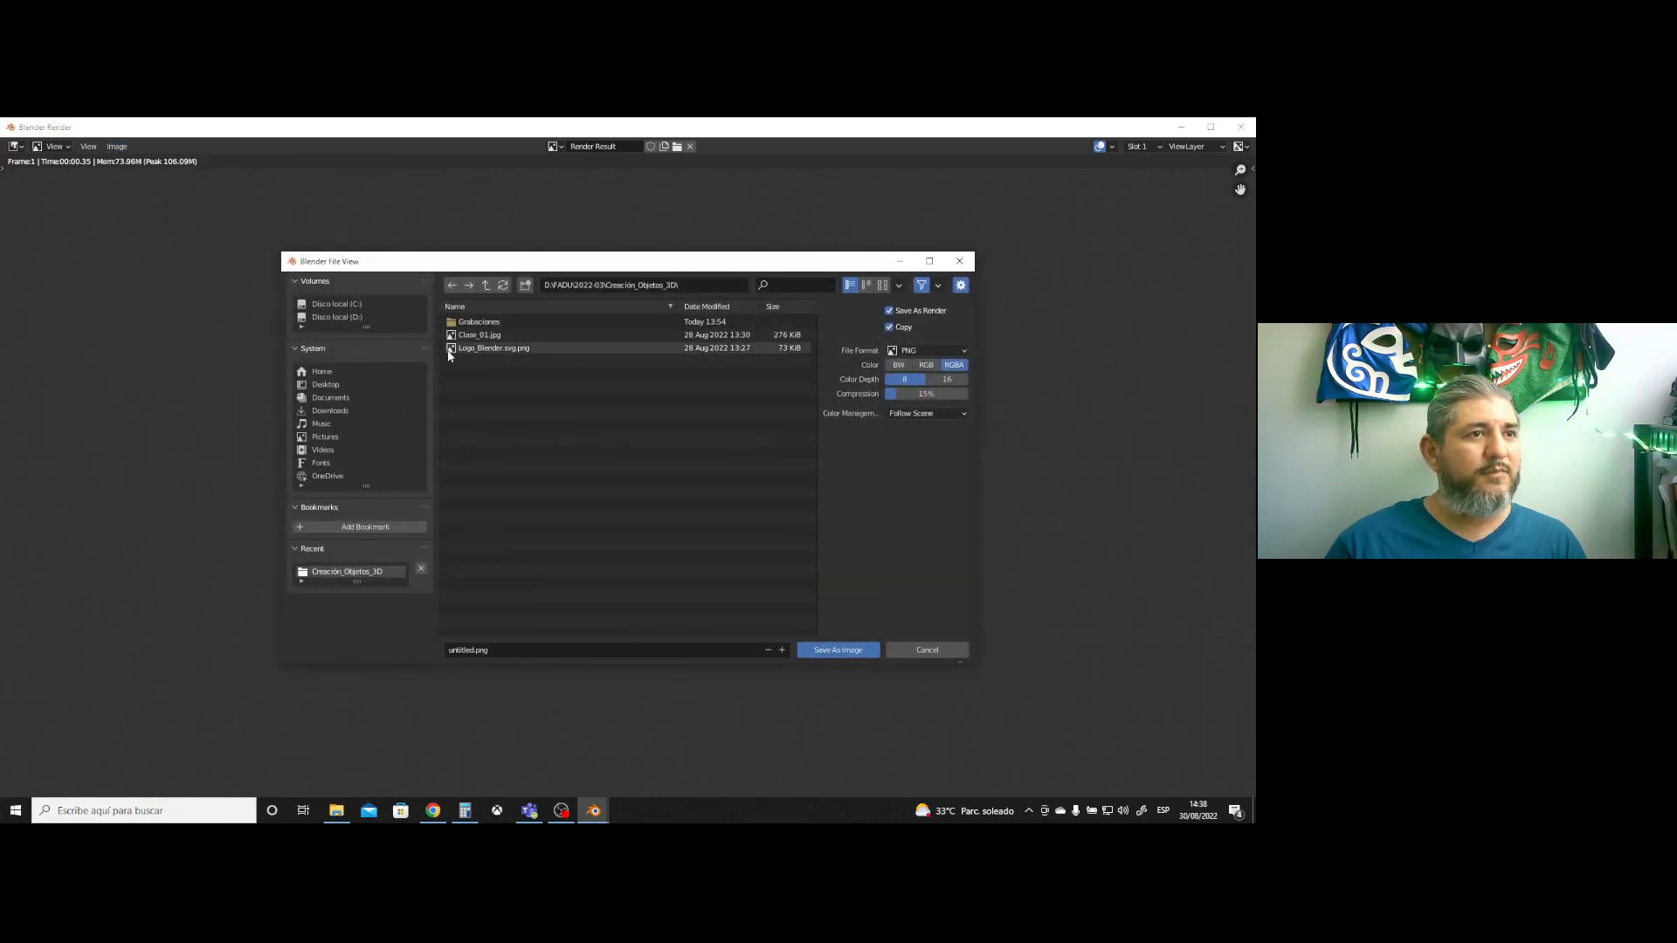
click(465, 653)
click(474, 650)
drag(474, 651, 439, 648)
text(SosaCarlos_01)
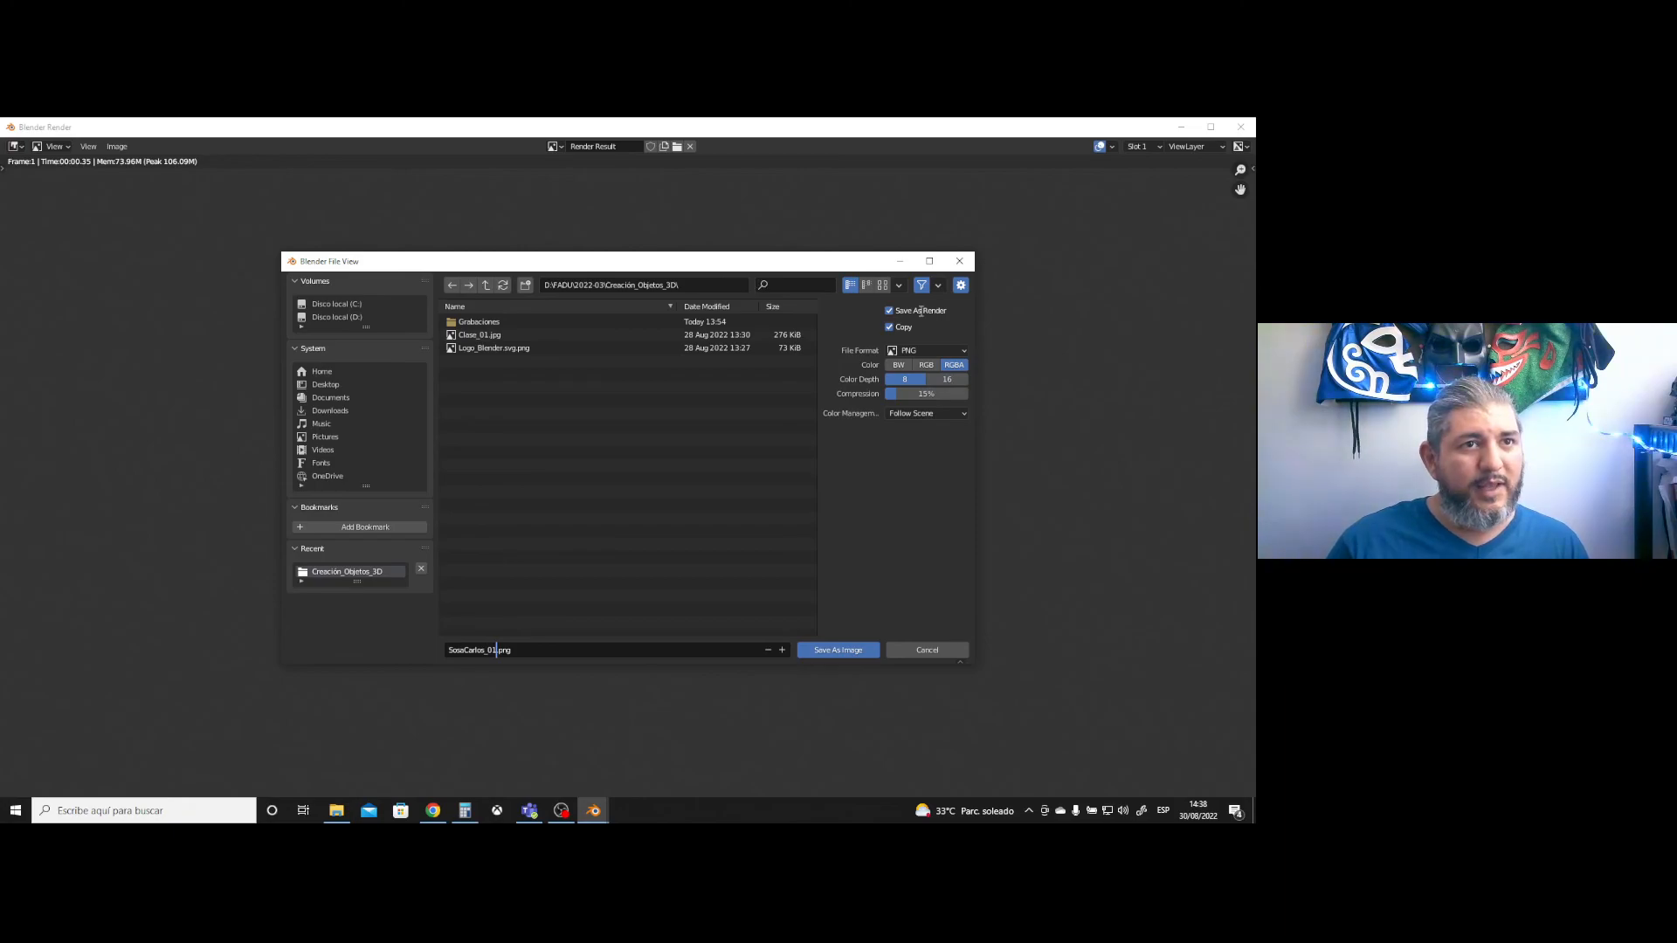
- Set the render's file format to JPEG, save the image, and close the render window
click(925, 352)
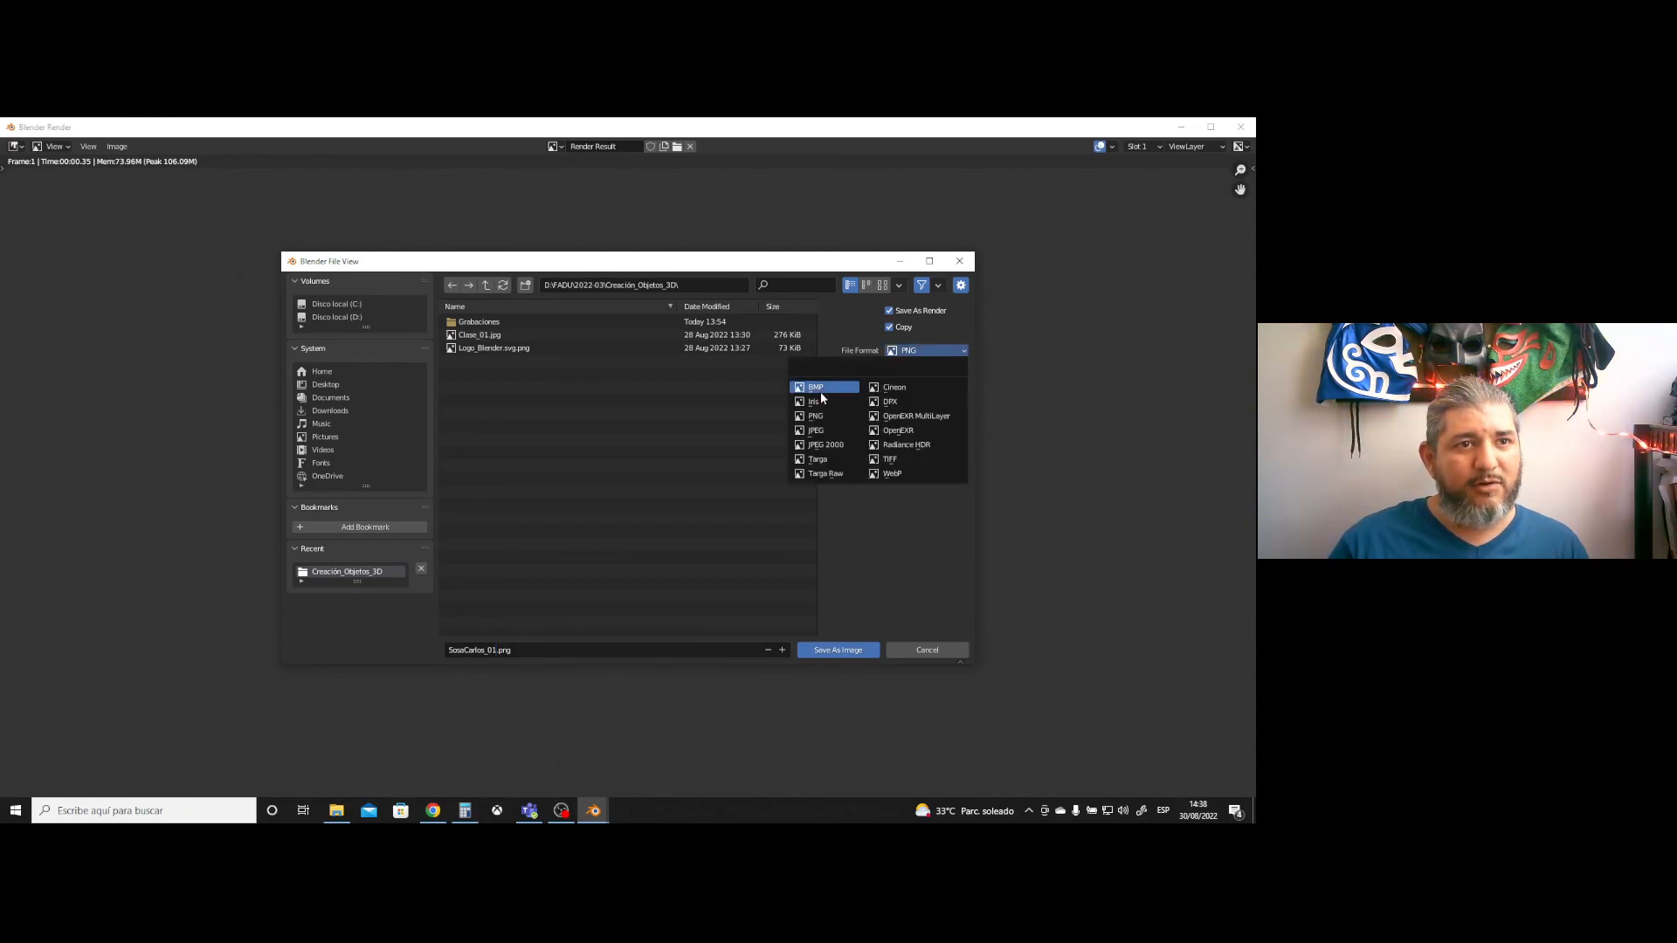
click(824, 434)
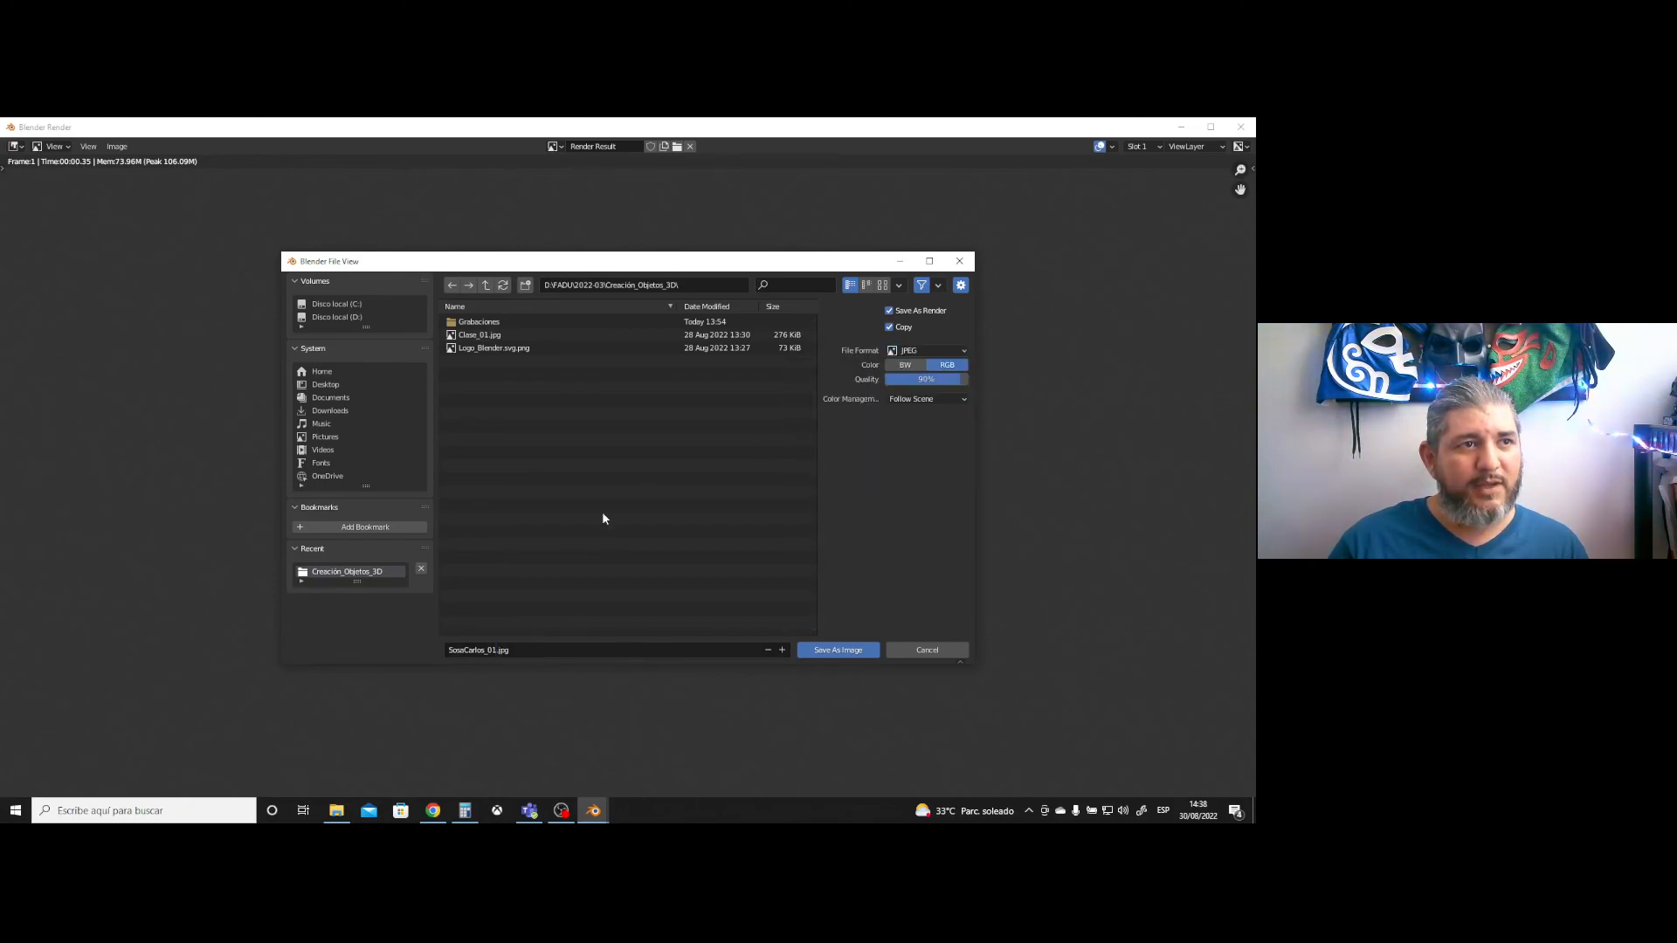
click(839, 651)
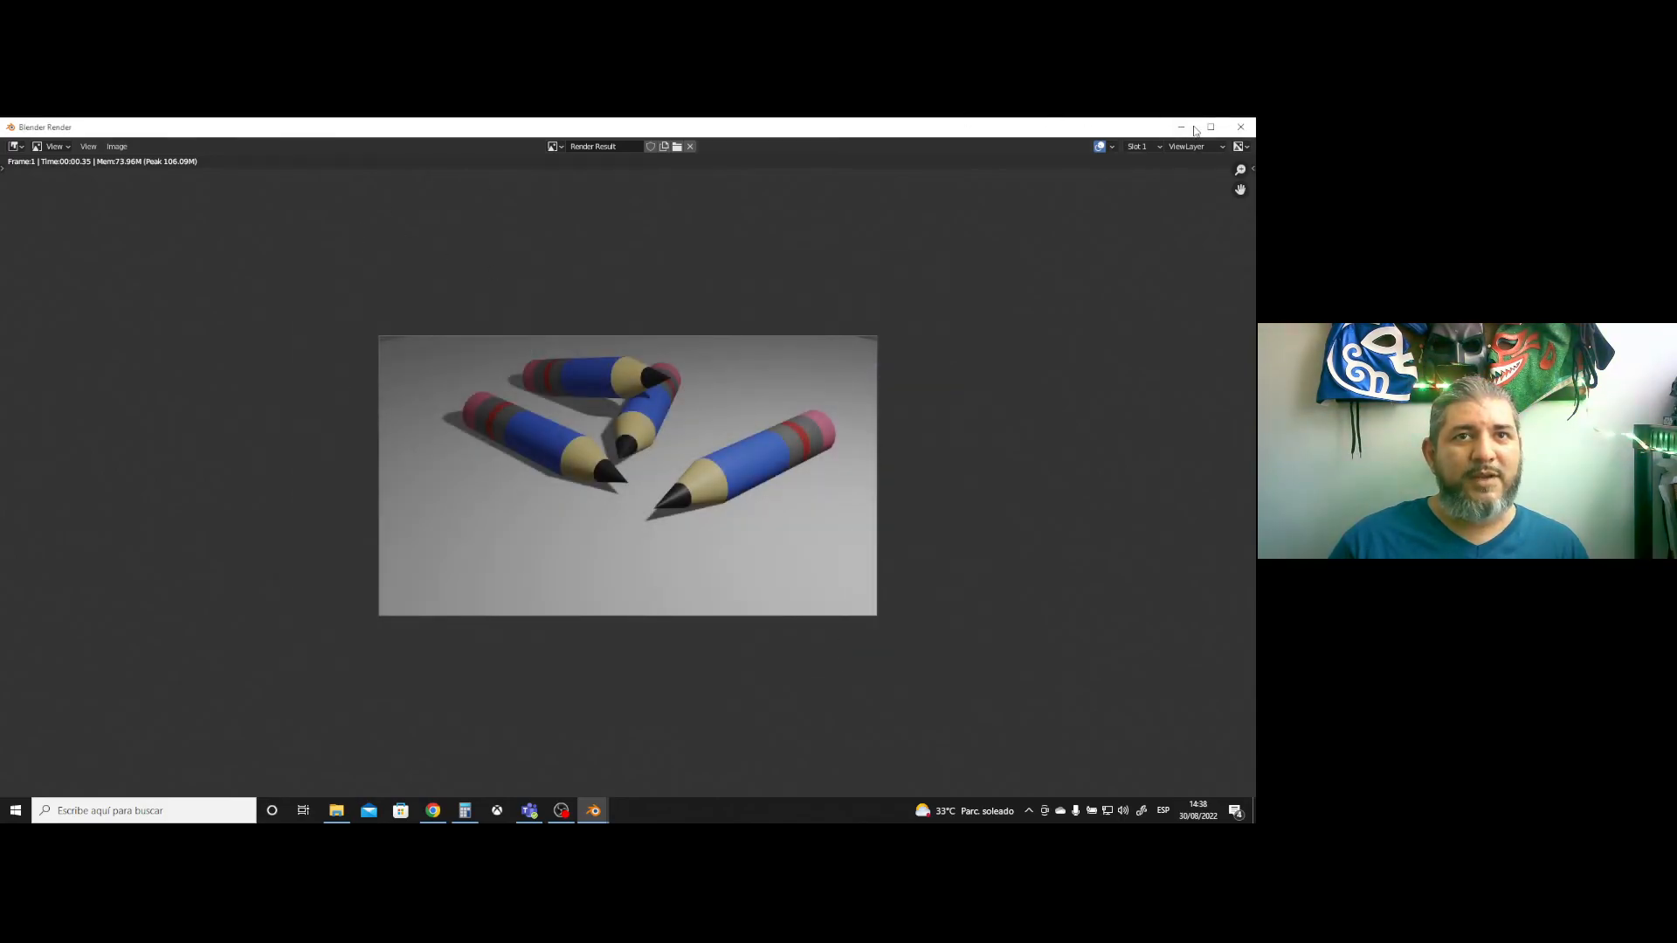
click(1240, 127)
click(29, 141)
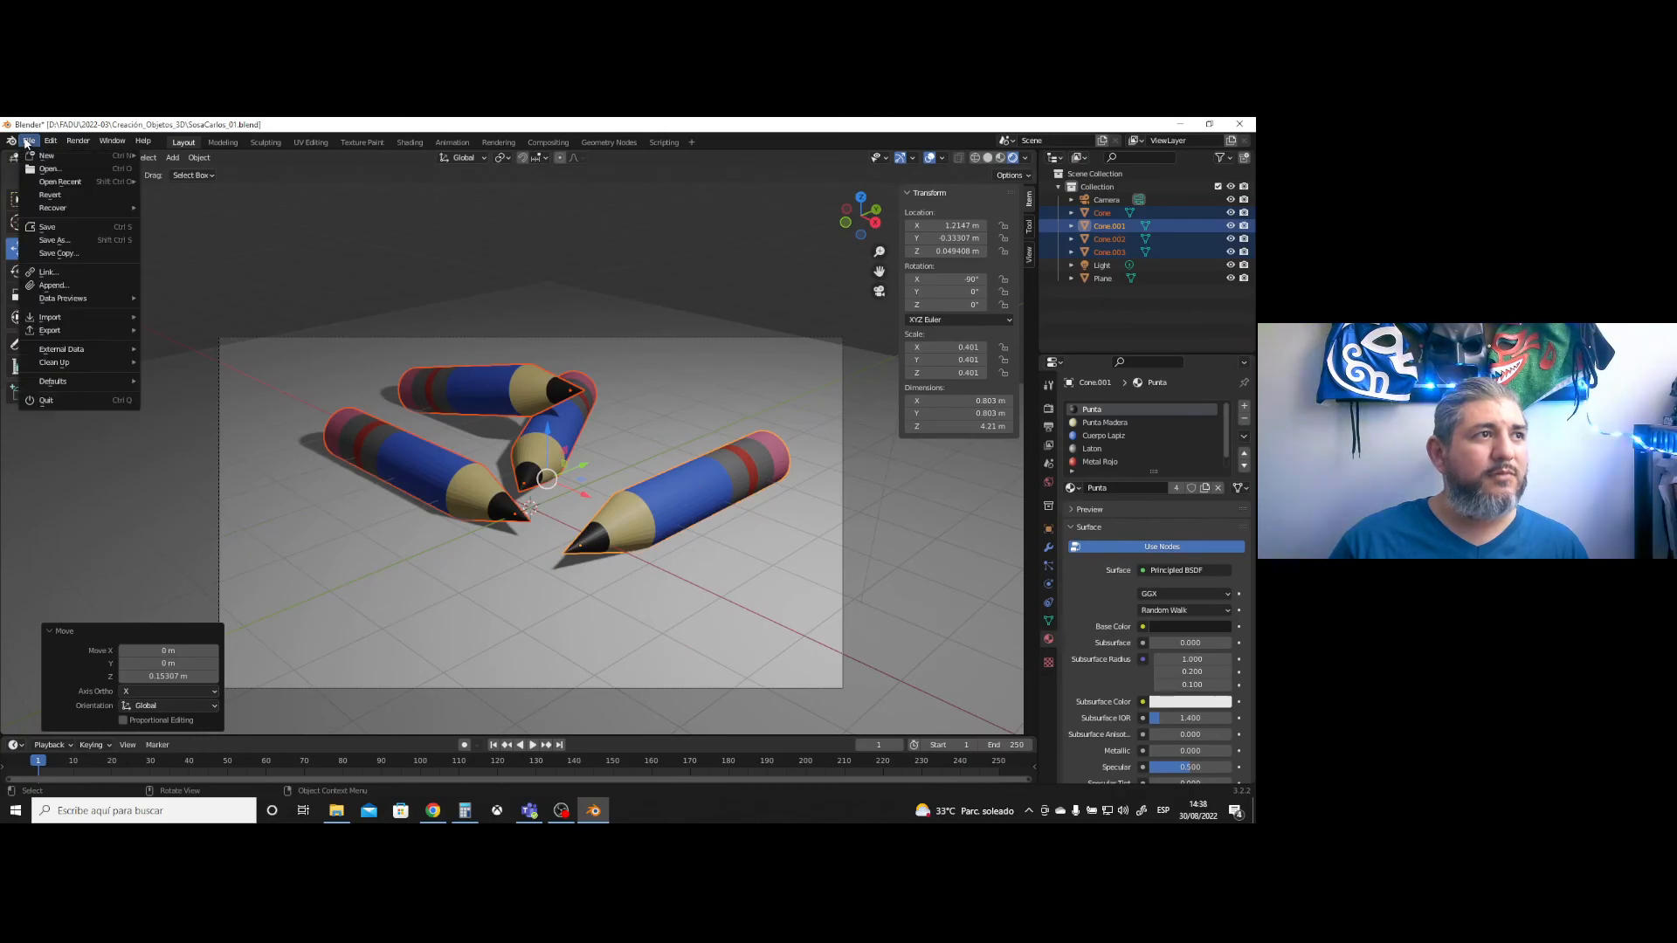
click(53, 242)
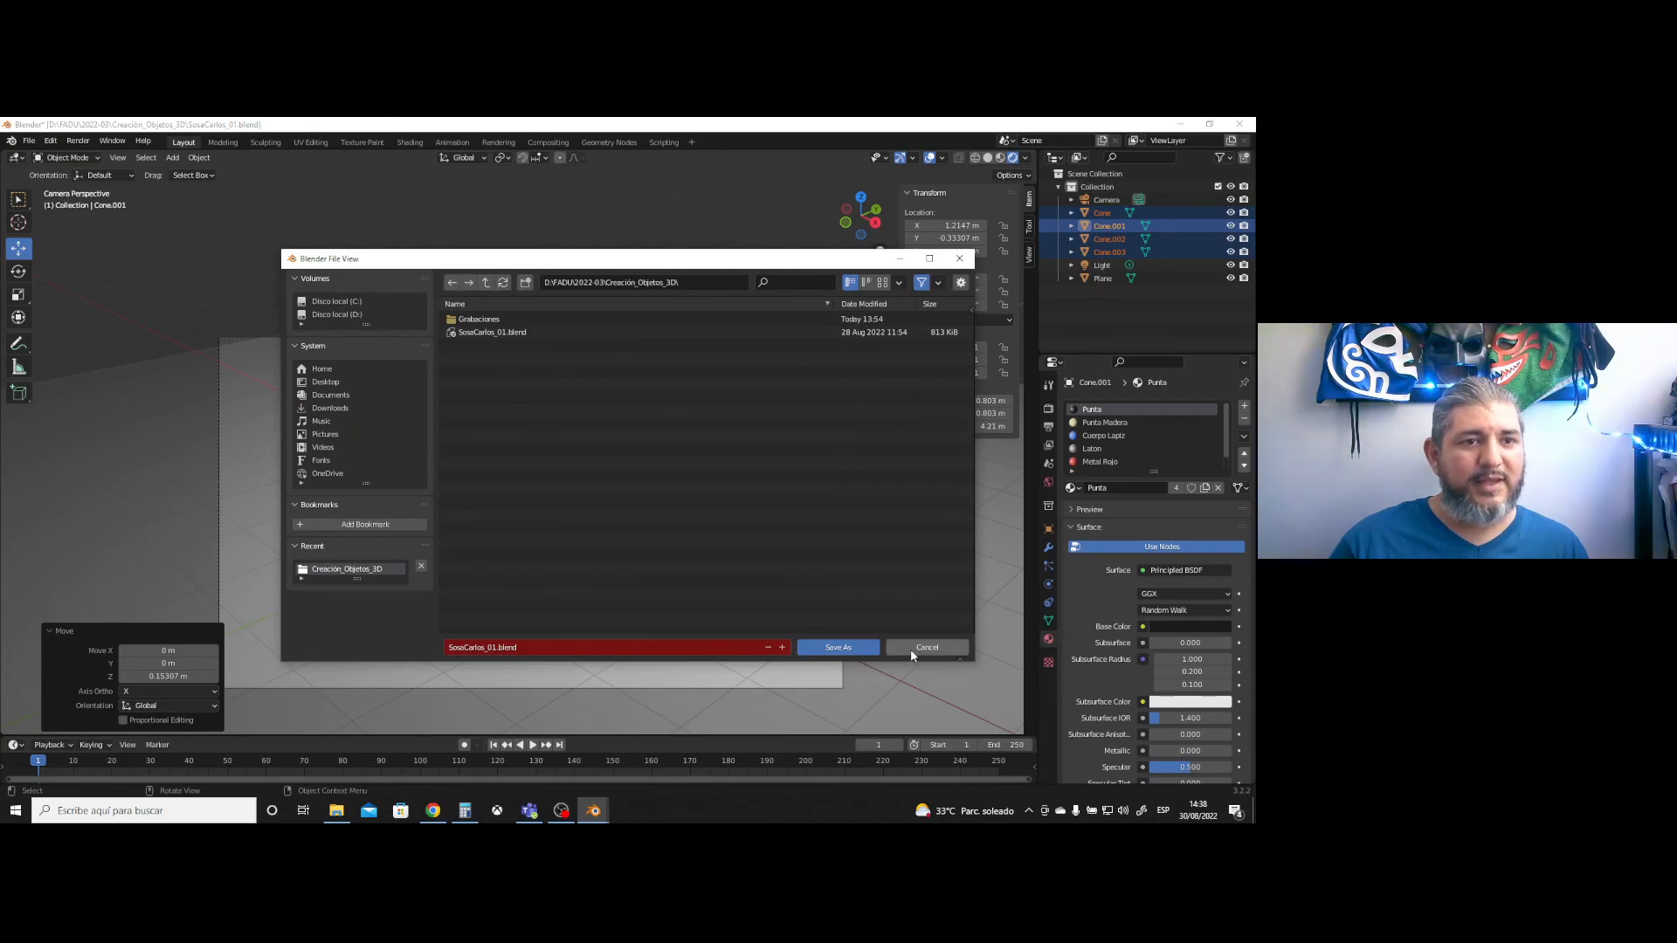
click(946, 649)
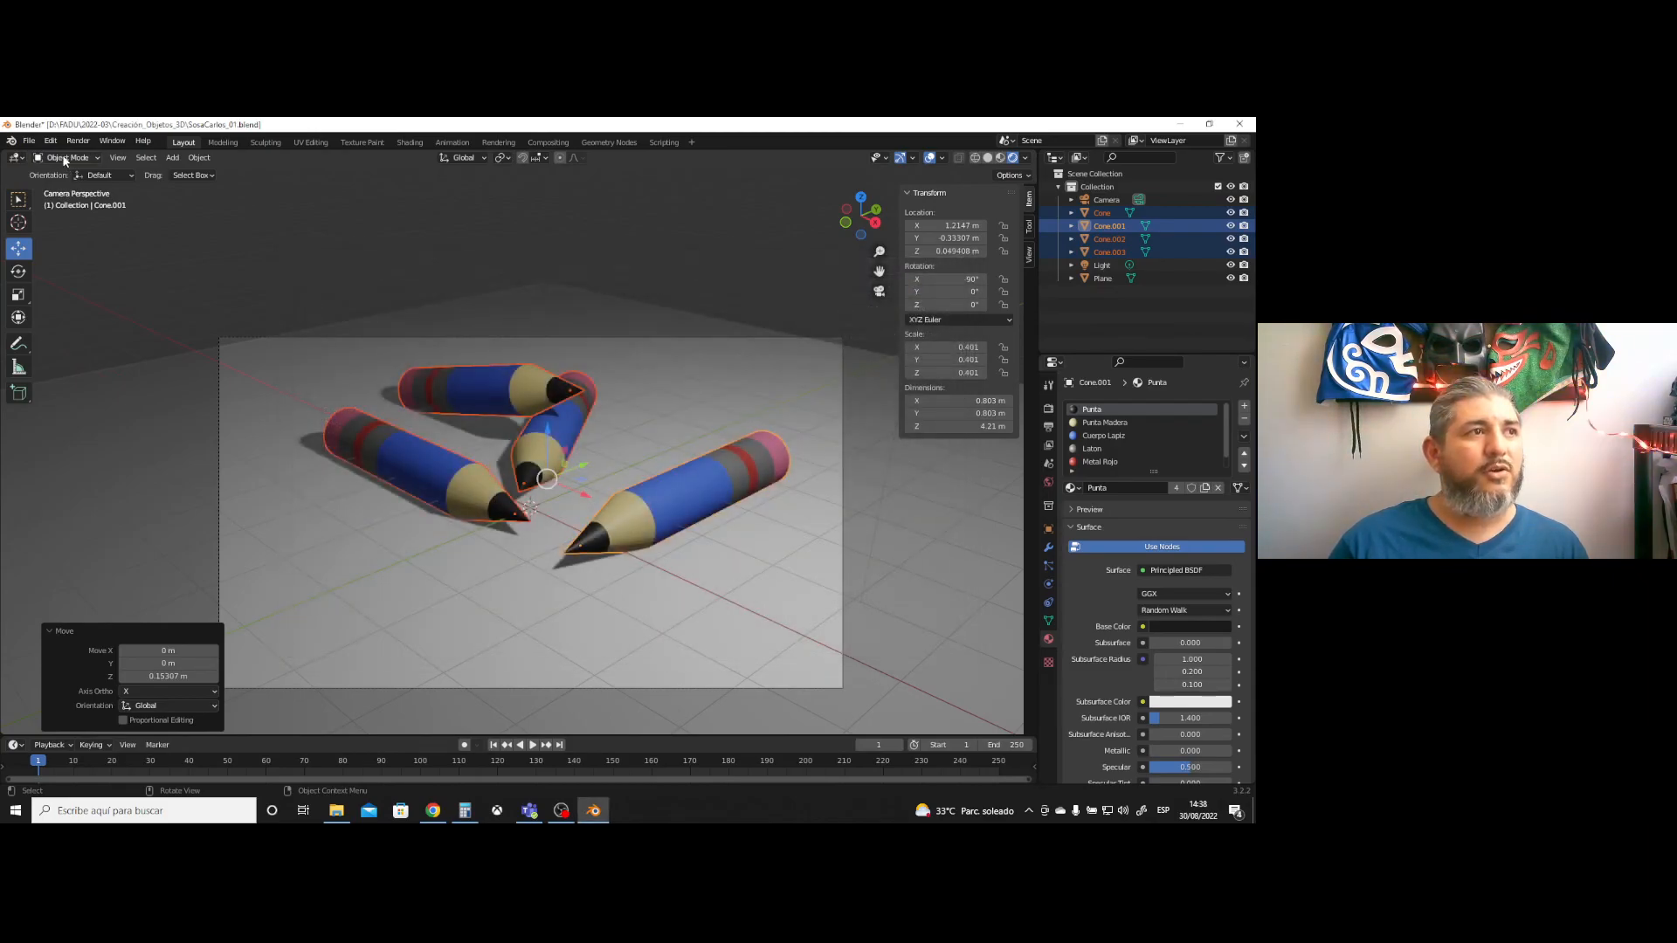
- Save the pencil scene to its existing .blend project file
click(30, 141)
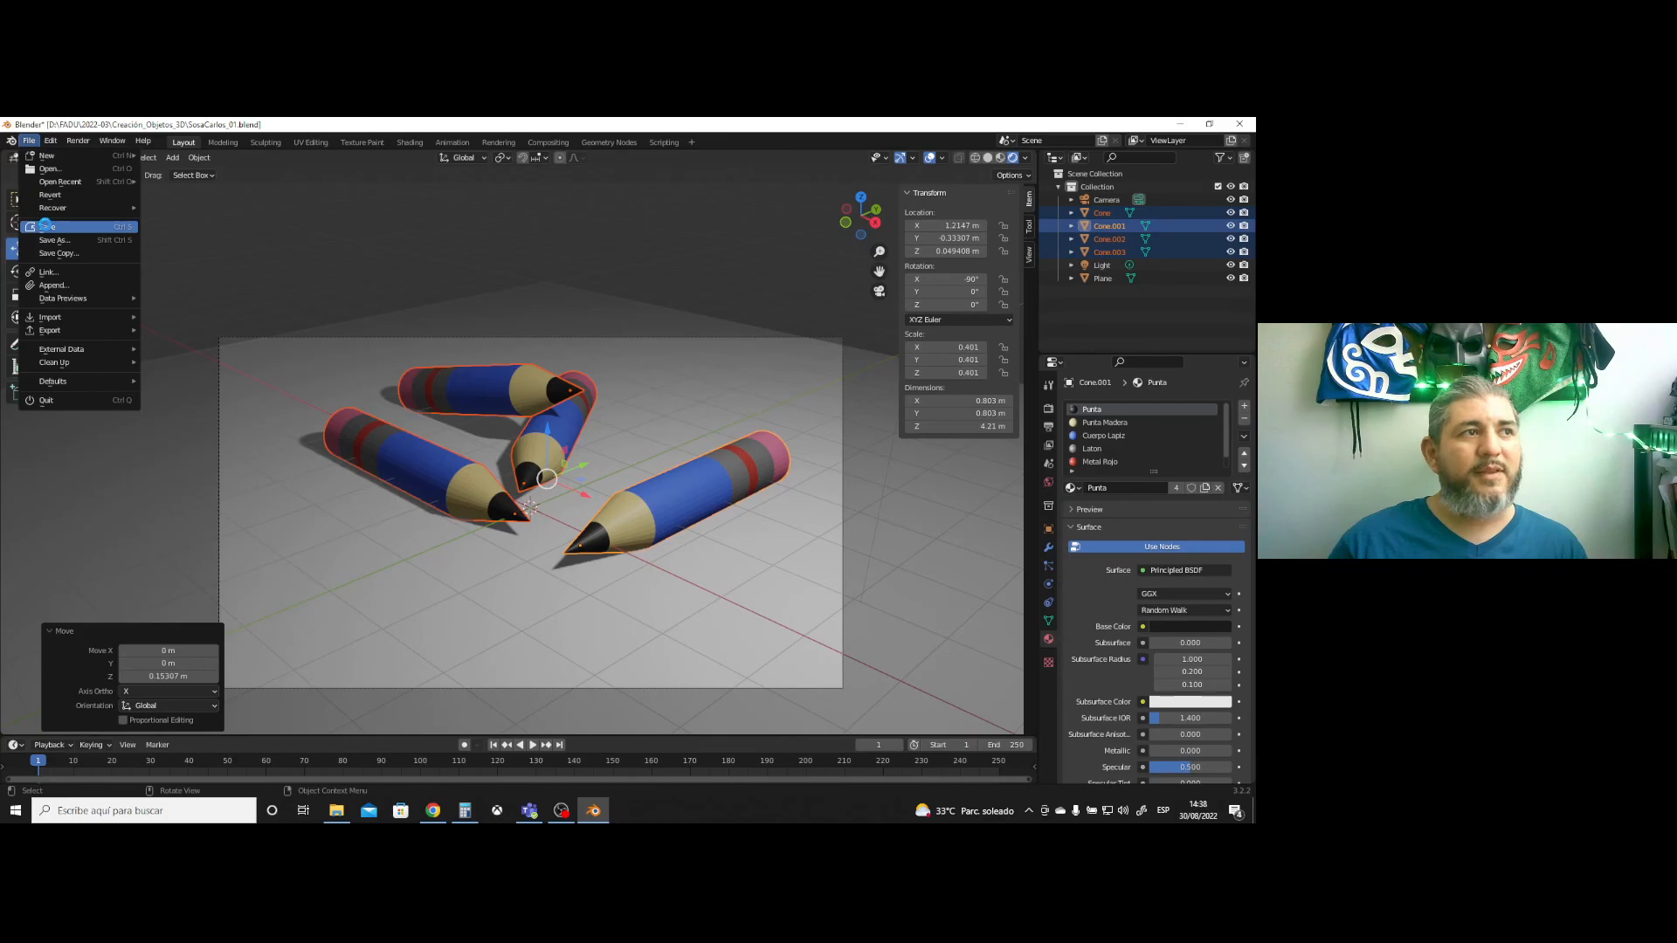
click(45, 227)
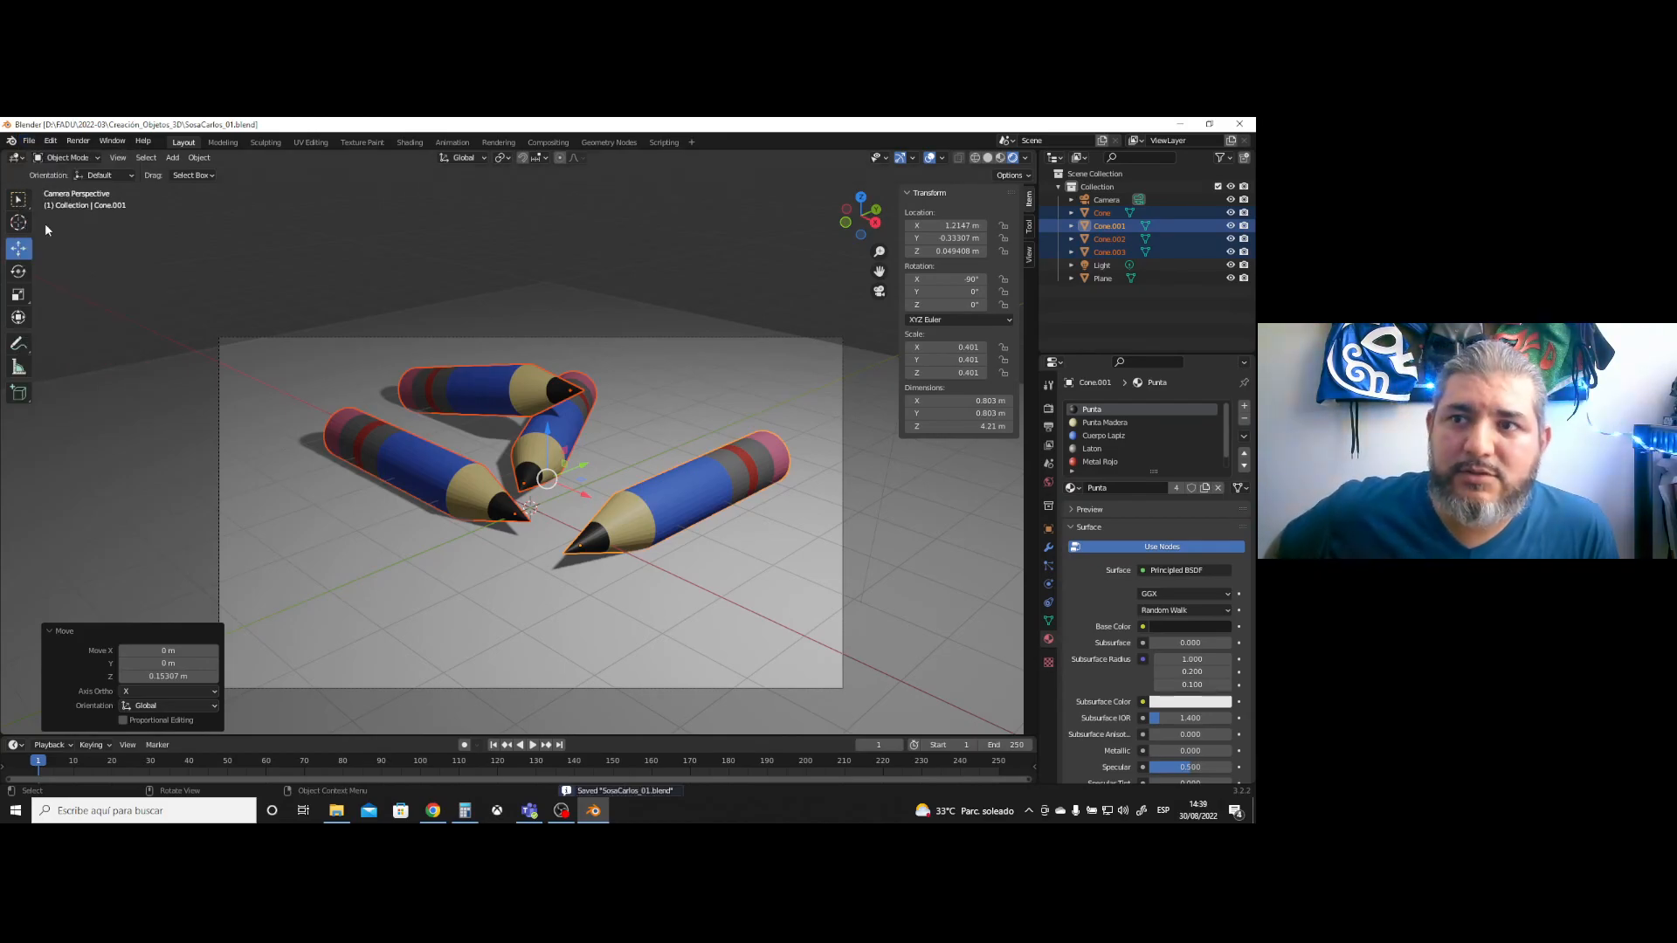